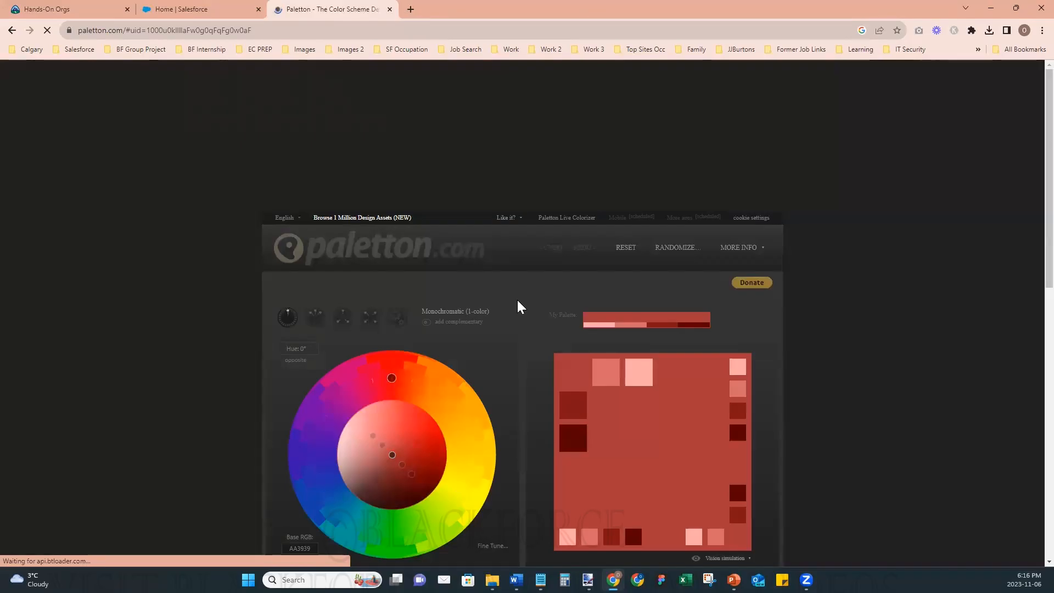
pyautogui.scroll(-4, 938, 259)
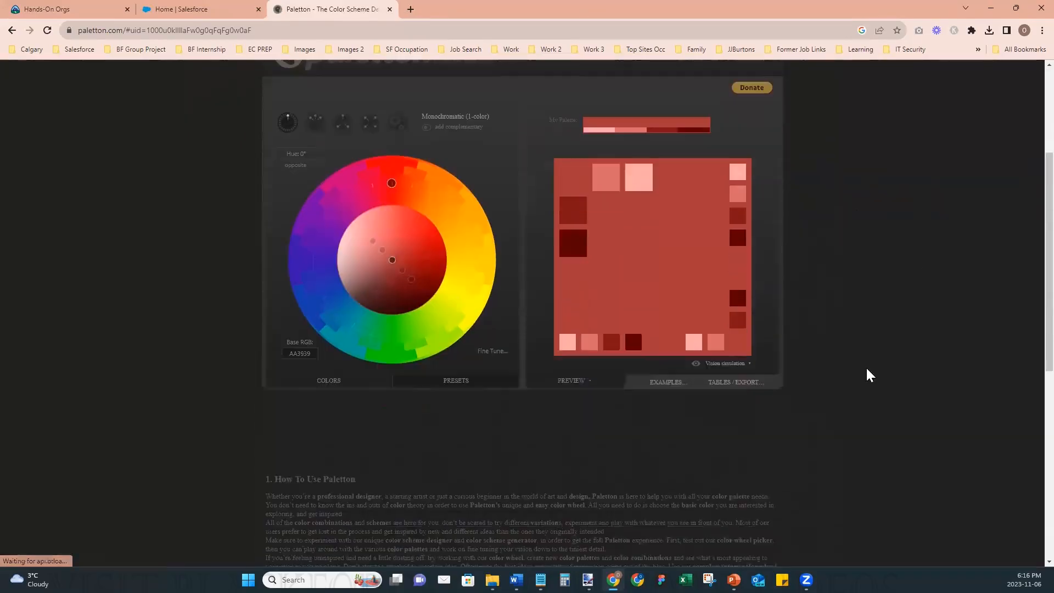
pyautogui.scroll(2, 858, 458)
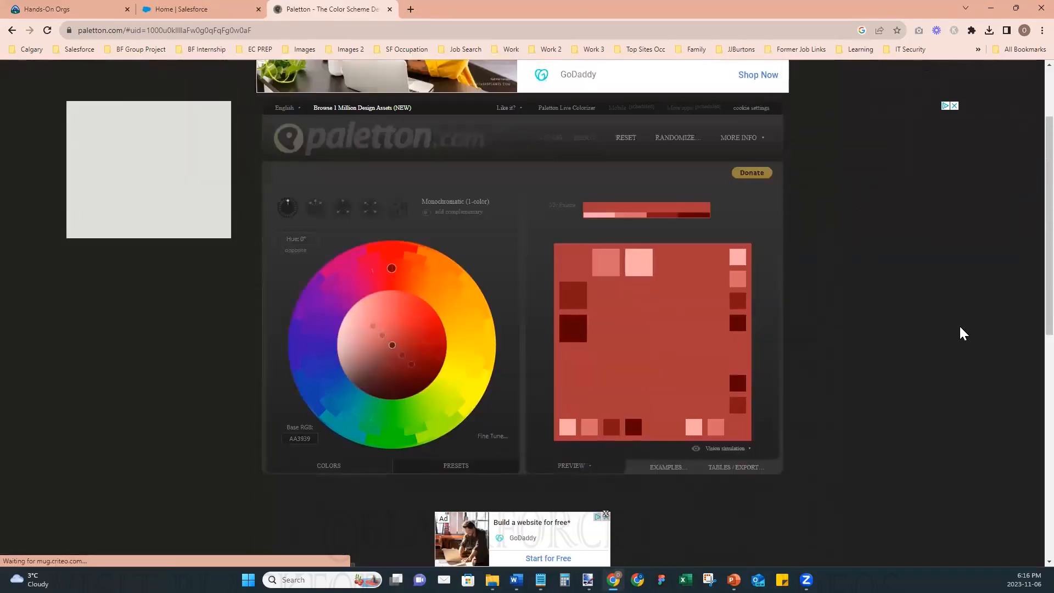
pyautogui.scroll(-1, 964, 334)
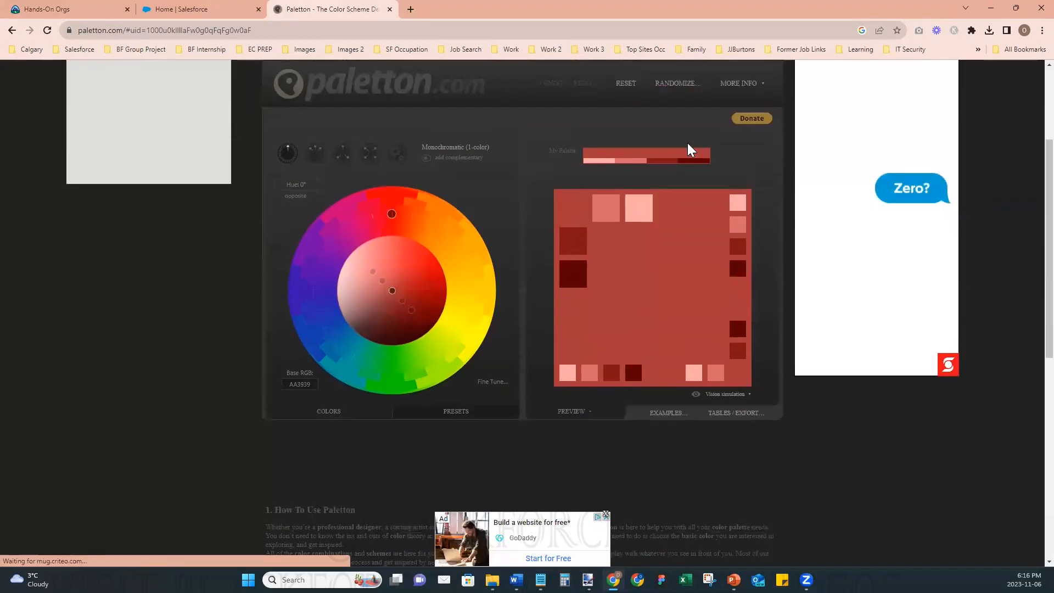
# - Search Google in a new browser tab for the hex colour code #205Ca0
pyautogui.click(411, 10)
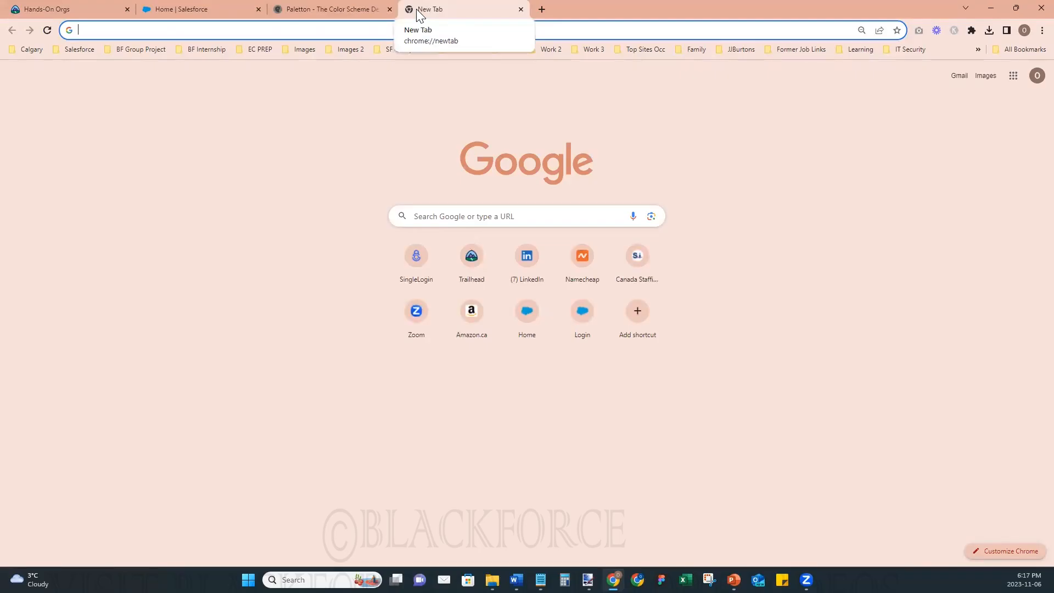
pyautogui.write('#')
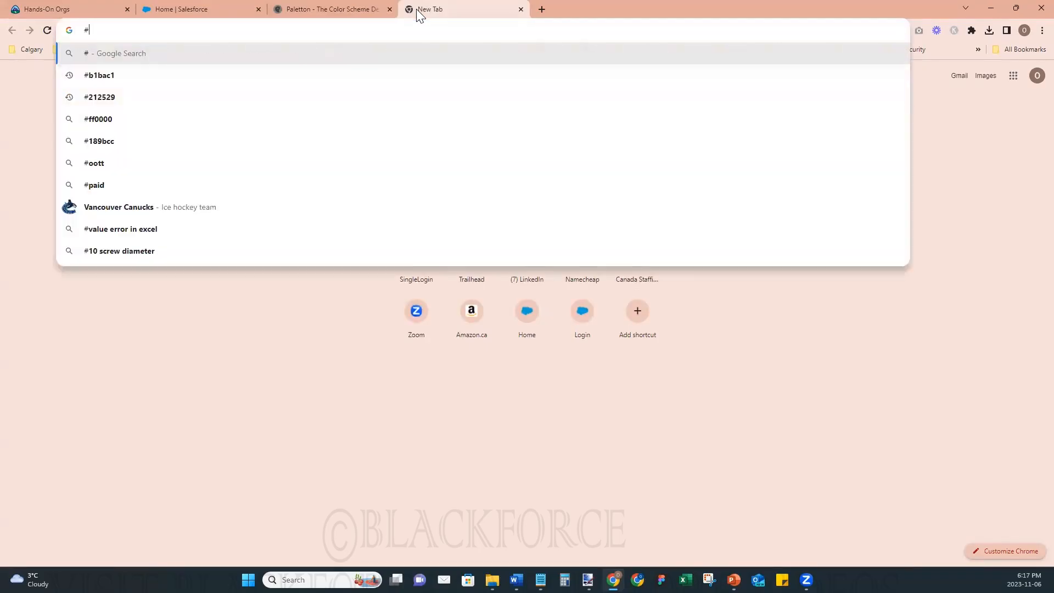
pyautogui.write('205')
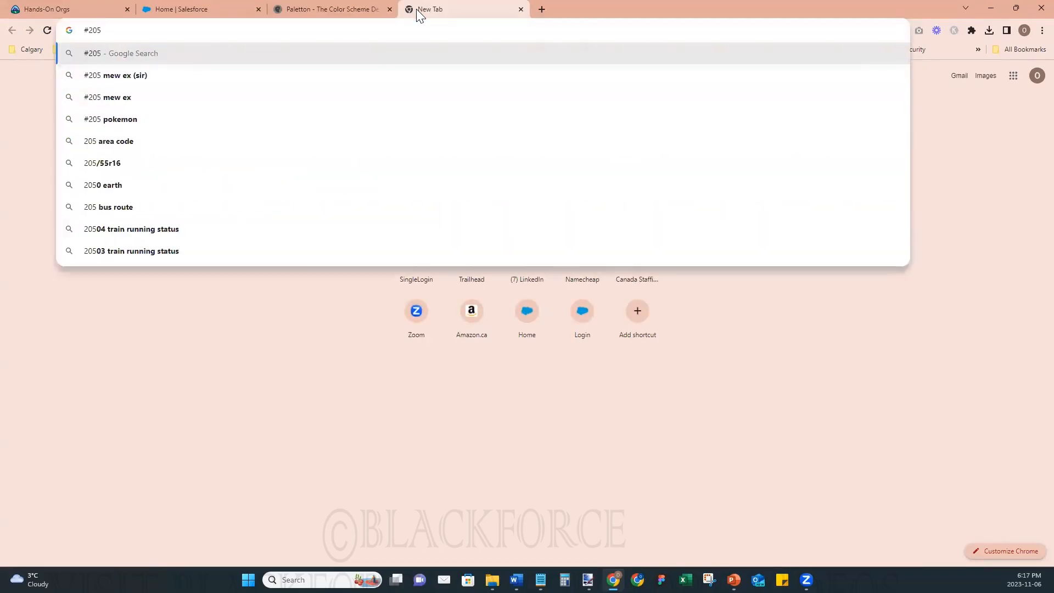
pyautogui.write('Ca0')
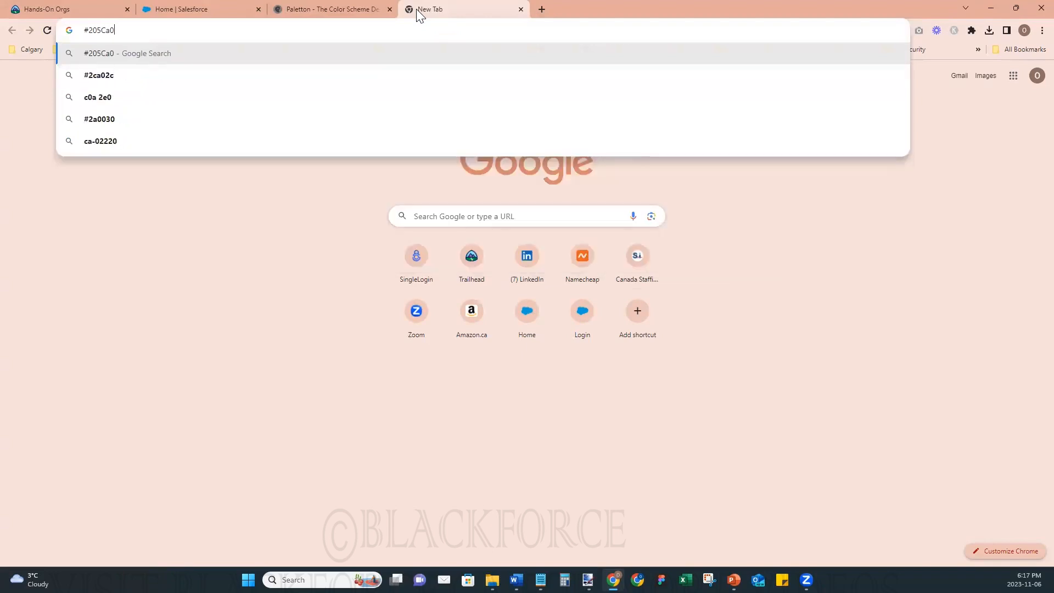
pyautogui.press('Return')
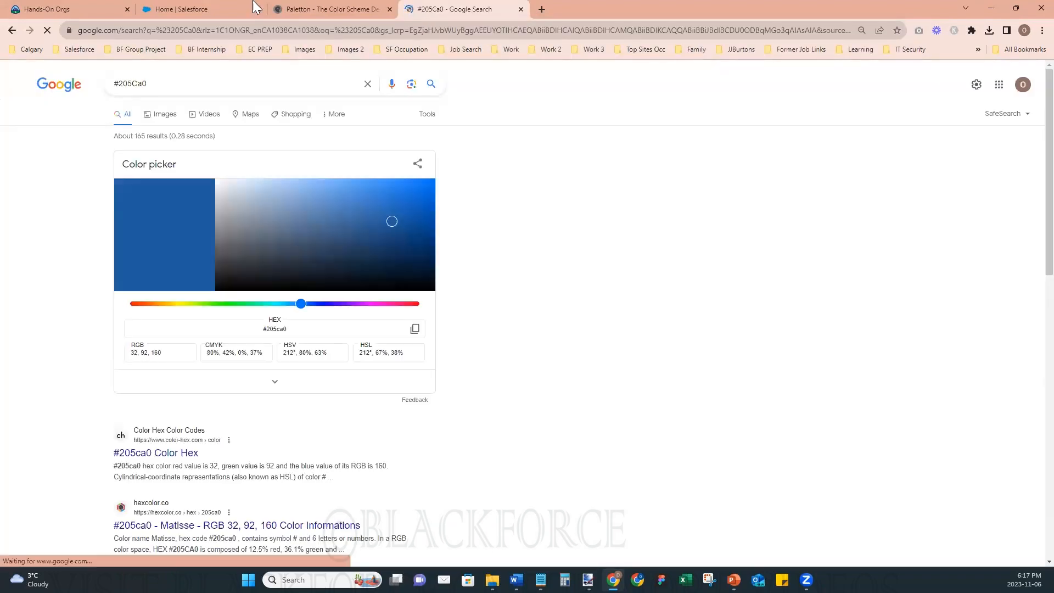
# - Copy the hex code from the Google search and set Paletton's Base RGB to 205CA0 with the page enlarged
pyautogui.moveTo(147, 85); pyautogui.dragTo(114, 87)
pyautogui.hotkey('ctrl', 'c')
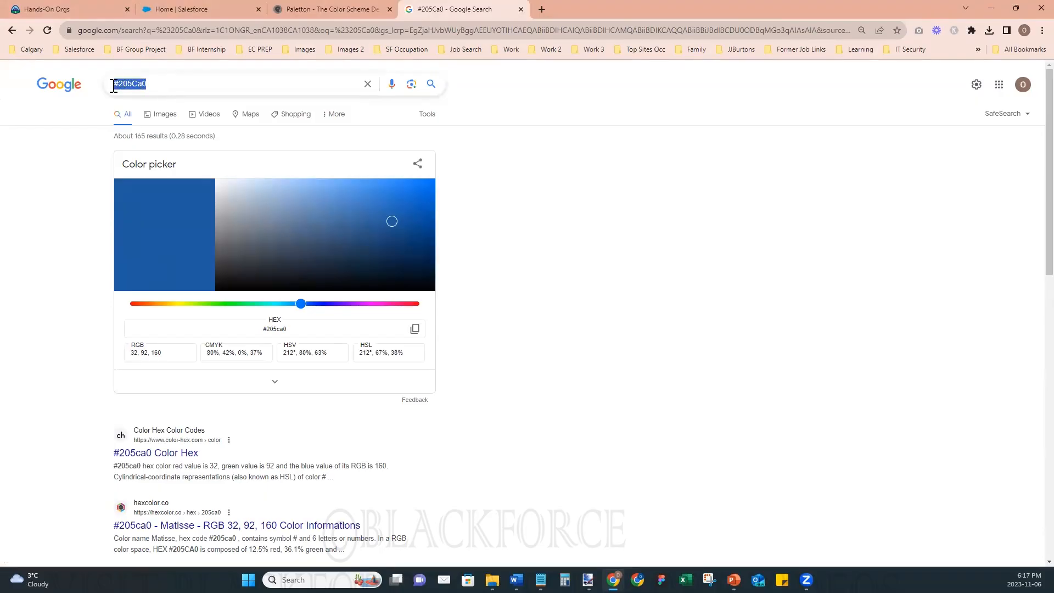
pyautogui.click(319, 15)
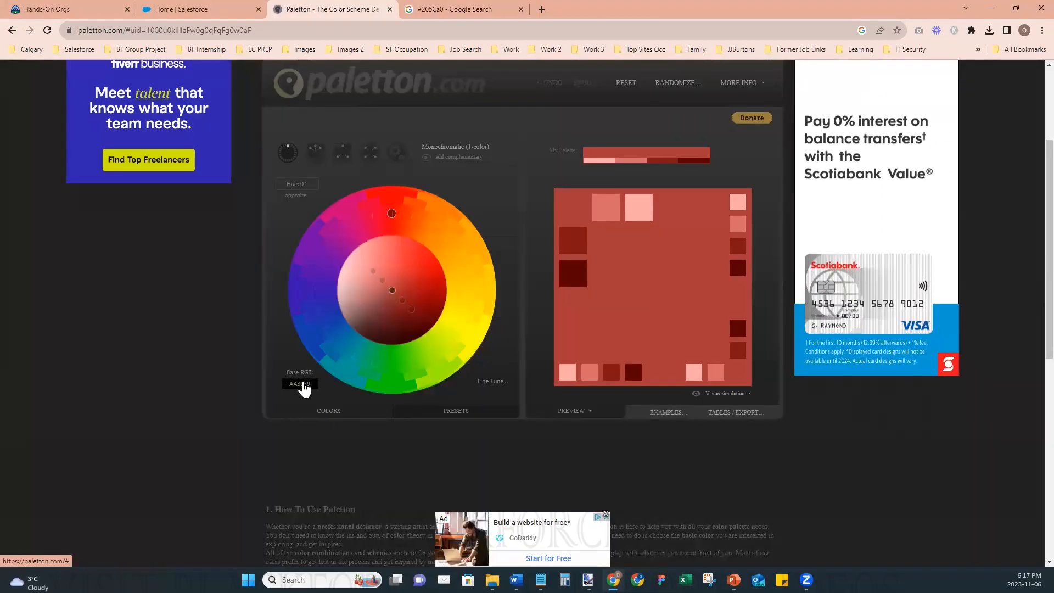
pyautogui.click(1043, 31)
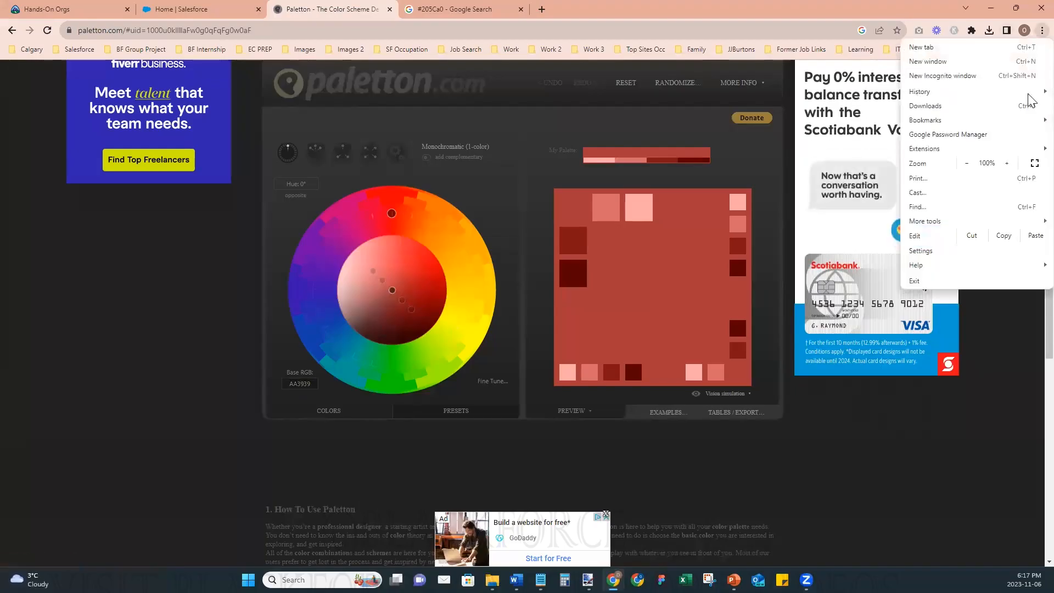
pyautogui.click(1008, 163)
pyautogui.click(422, 496)
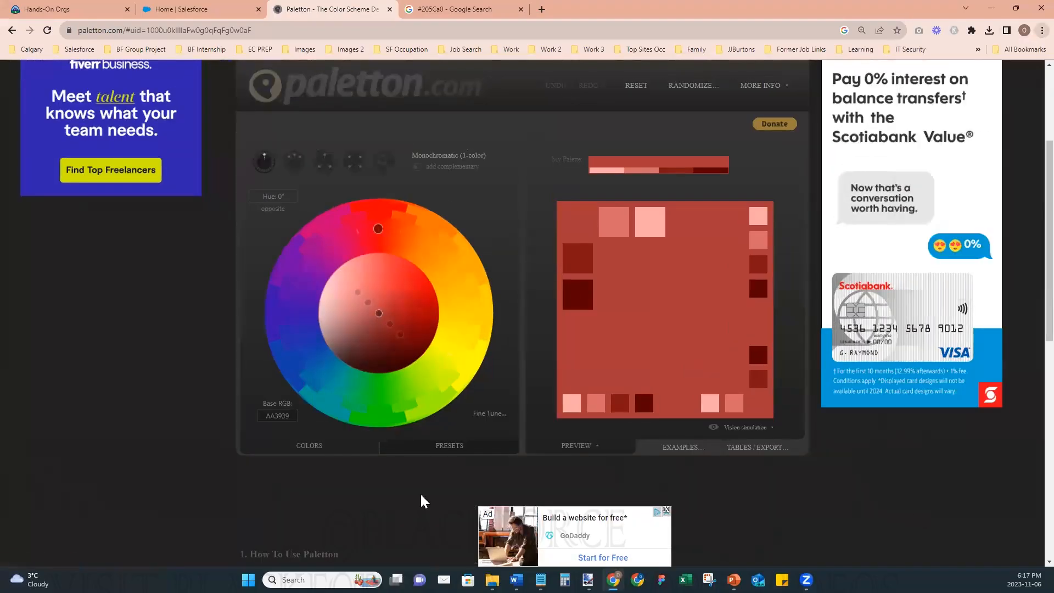
pyautogui.click(263, 422)
pyautogui.hotkey('ctrl', 'v')
pyautogui.press('Home')
pyautogui.press('Delete')
pyautogui.click(413, 407)
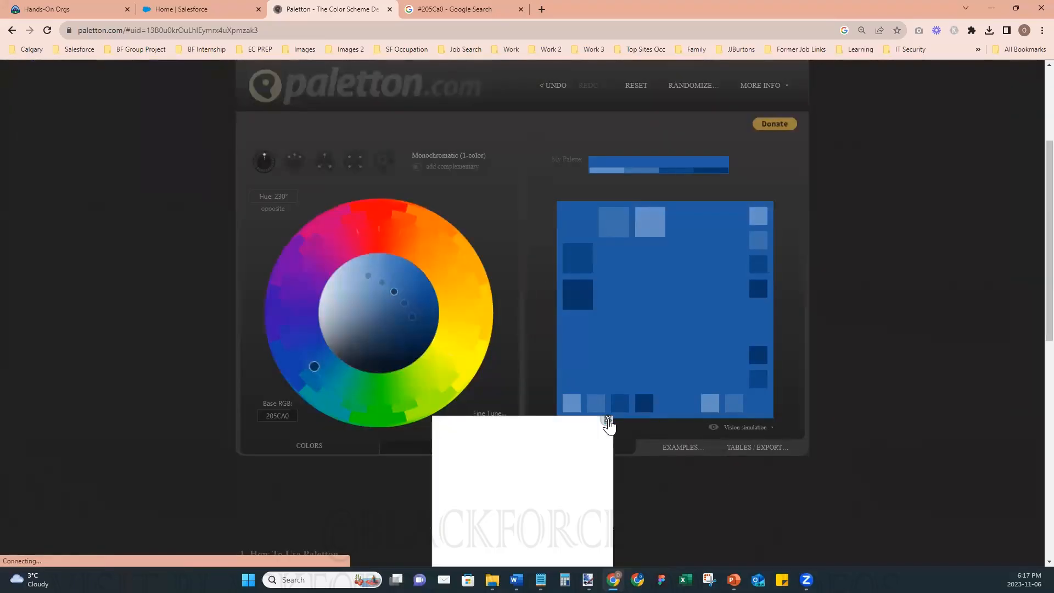
# - Compare the adjacent and triad colour schemes, dismiss the overlaid advertisement, and keep Adjacent colors (3-colors) for the palette
pyautogui.click(608, 420)
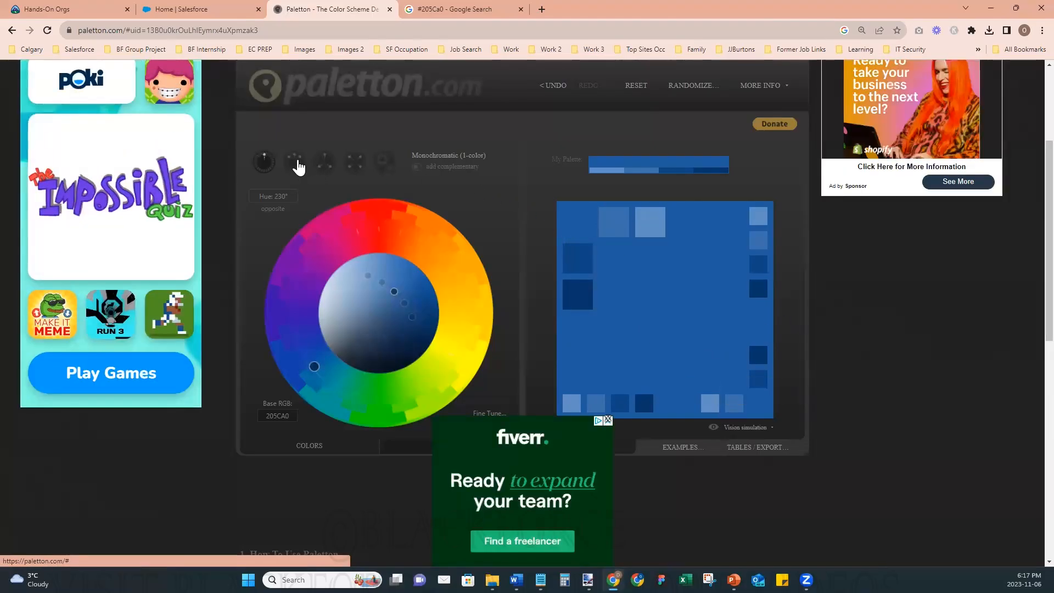
pyautogui.click(297, 164)
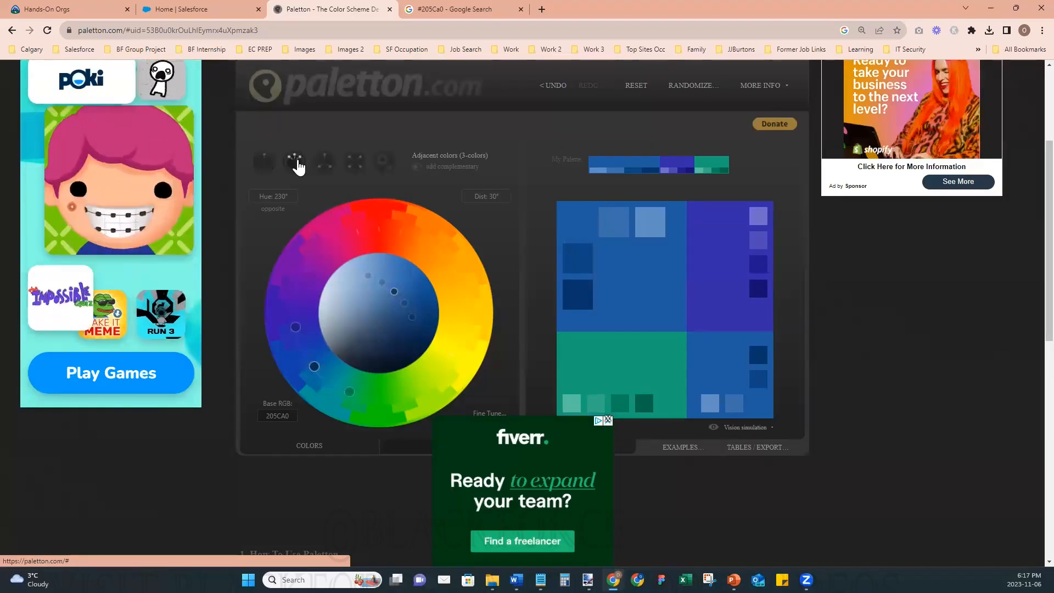
pyautogui.click(608, 420)
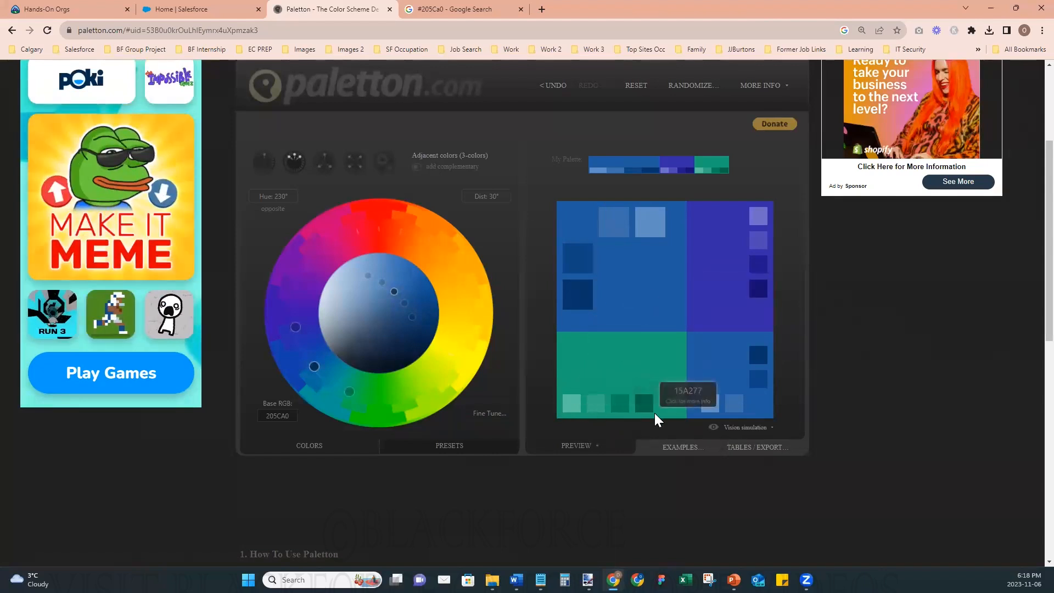
pyautogui.click(326, 166)
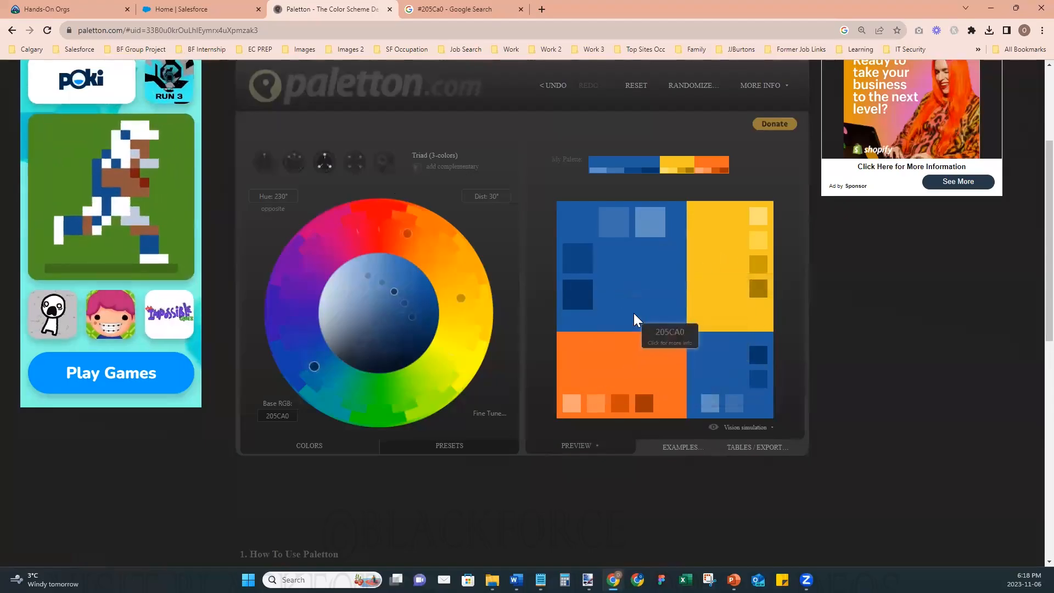
pyautogui.click(295, 162)
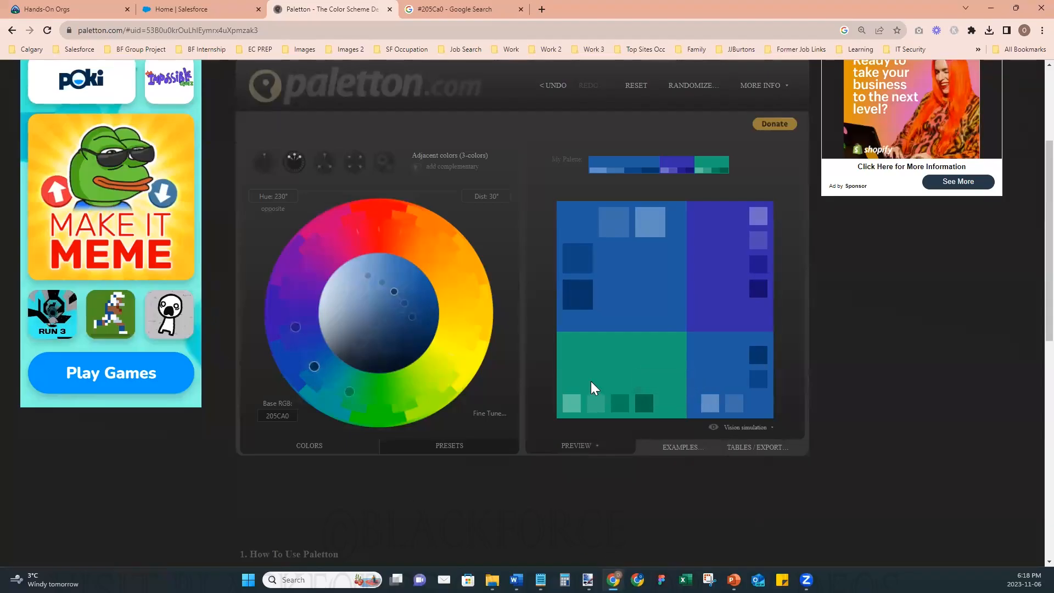
# - Duplicate the Google results tab for #205Ca0 and search the copy for the colour code #165c69
pyautogui.click(447, 10)
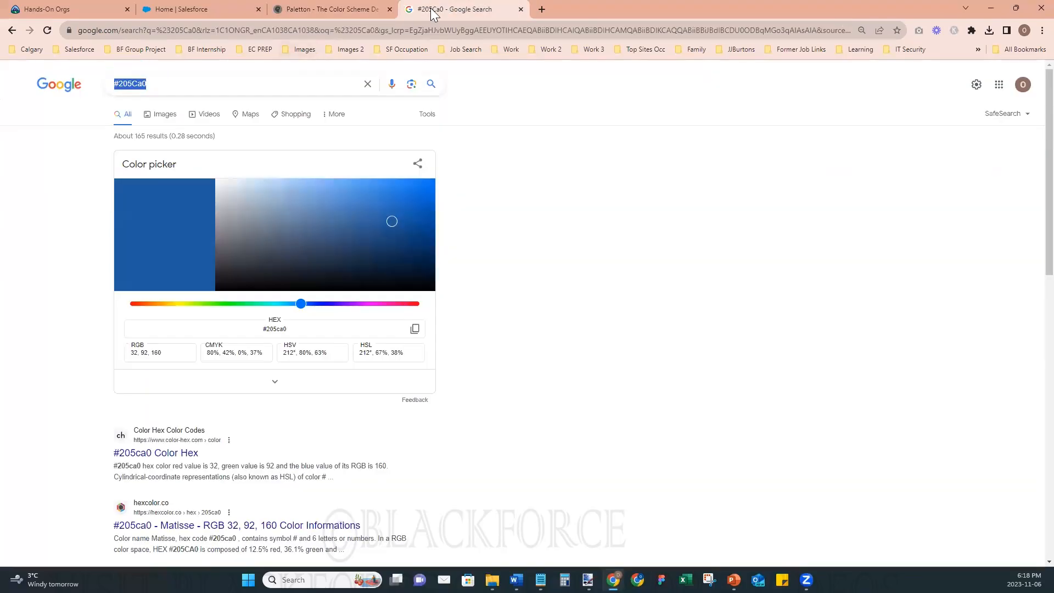
pyautogui.rightClick(456, 11)
pyautogui.click(464, 87)
pyautogui.moveTo(121, 84); pyautogui.dragTo(178, 84)
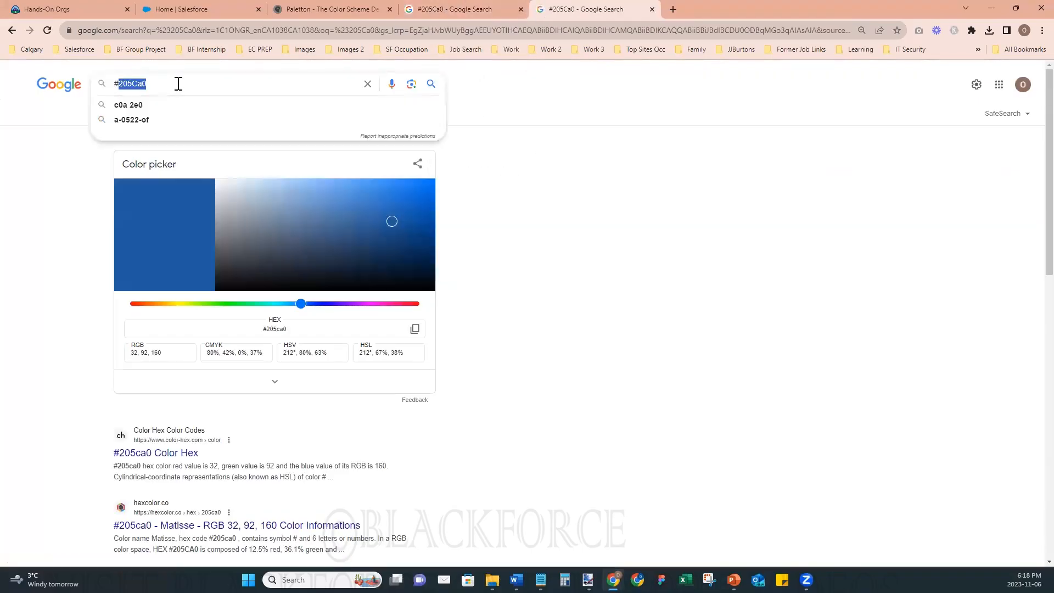
pyautogui.write('165')
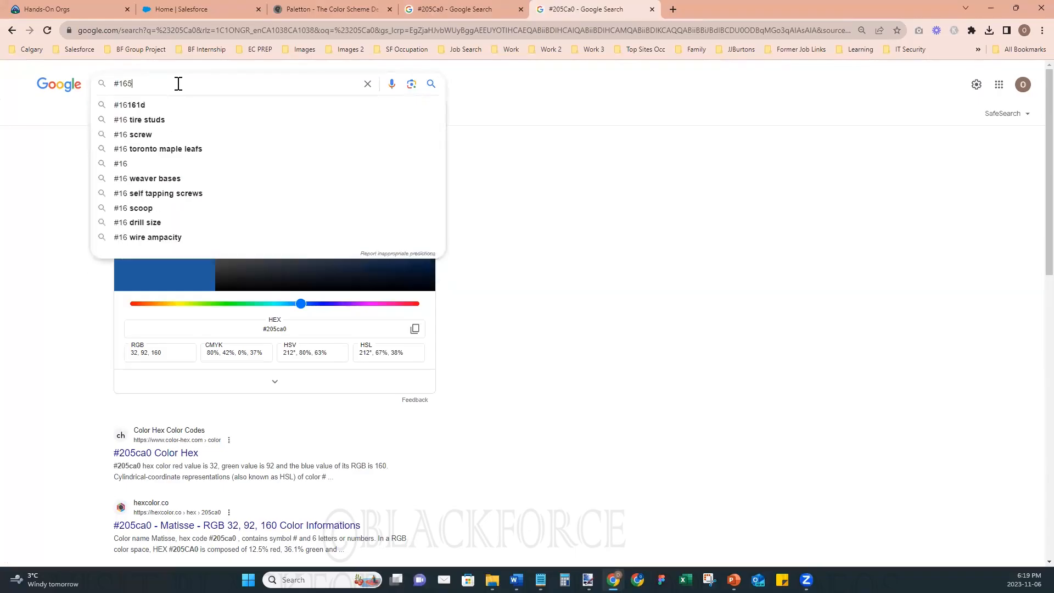
pyautogui.write('c')
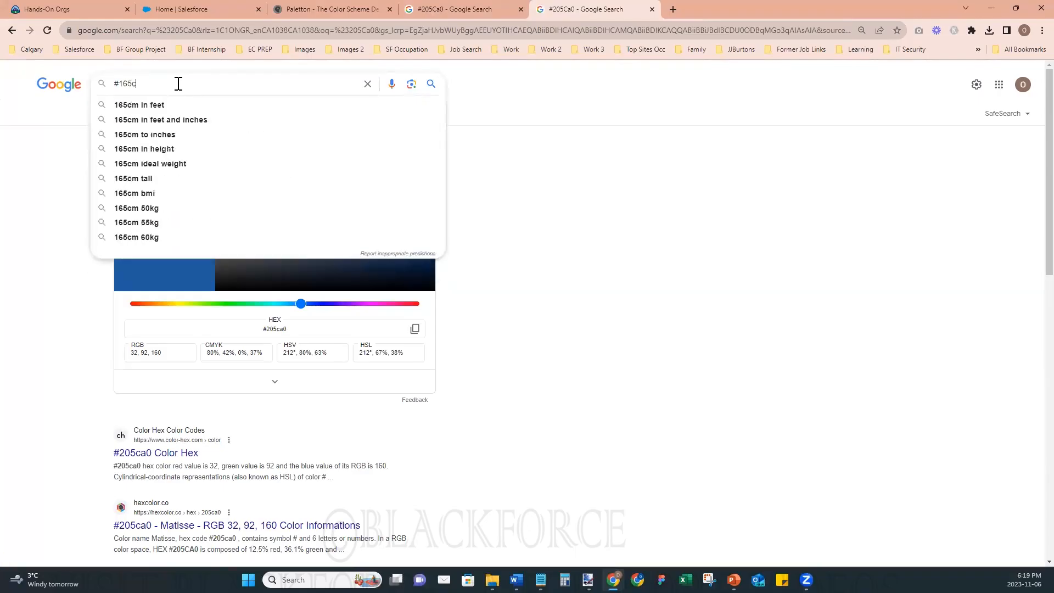
pyautogui.write('69')
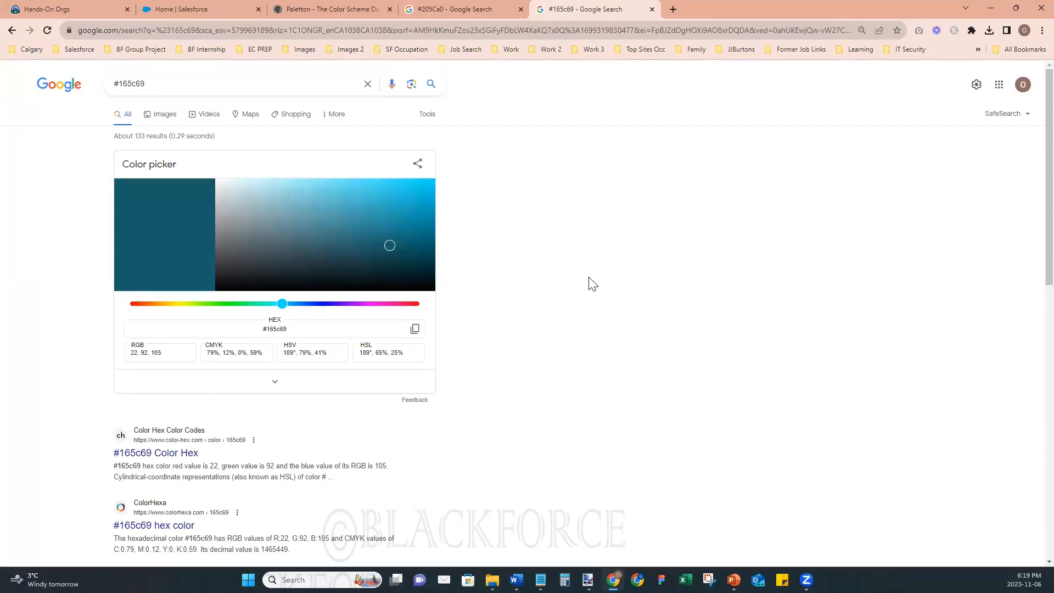
# - Compare the Paletton palette with the #165c69 swatch on Google and check the Experience Cloud website design slide
pyautogui.click(442, 10)
pyautogui.click(362, 12)
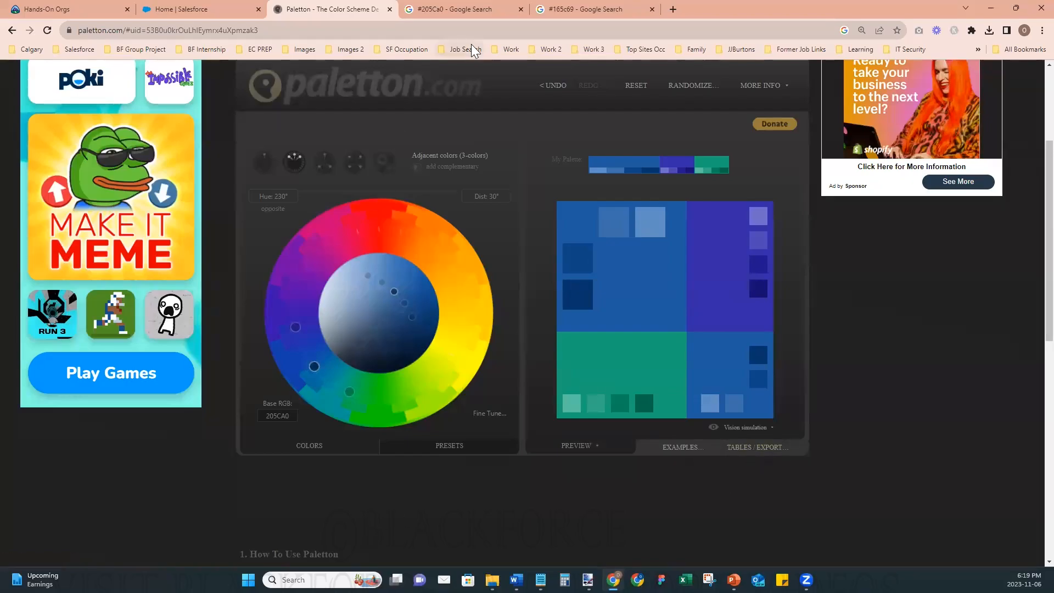
pyautogui.click(563, 8)
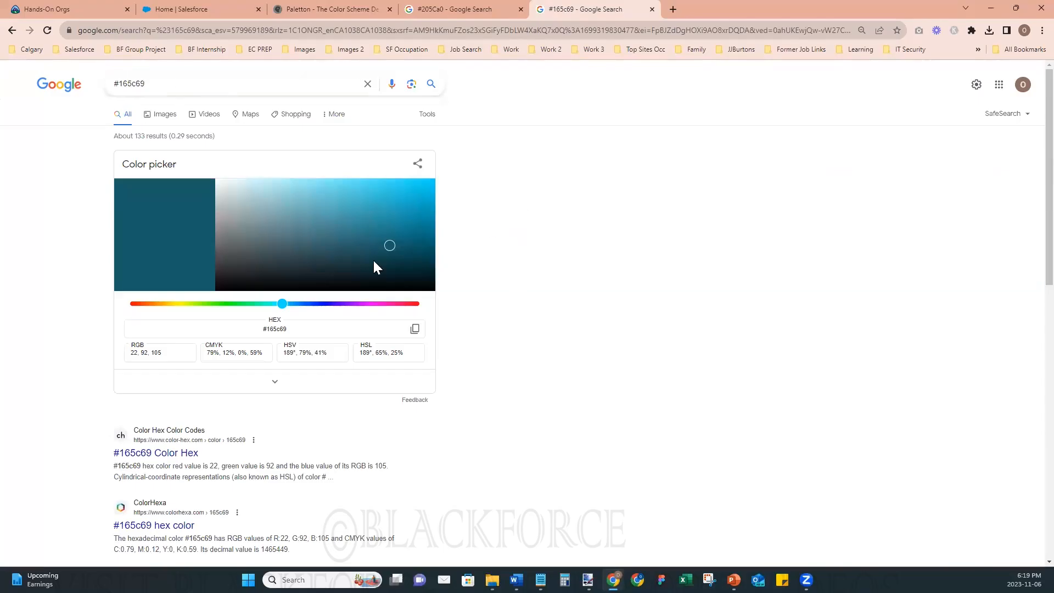
pyautogui.click(345, 13)
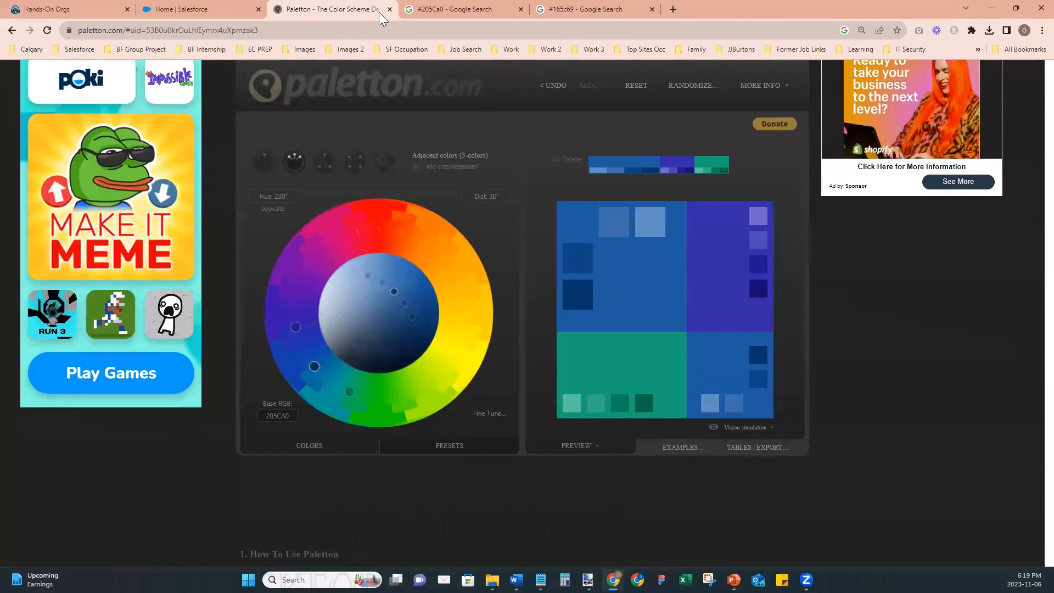
pyautogui.click(987, 9)
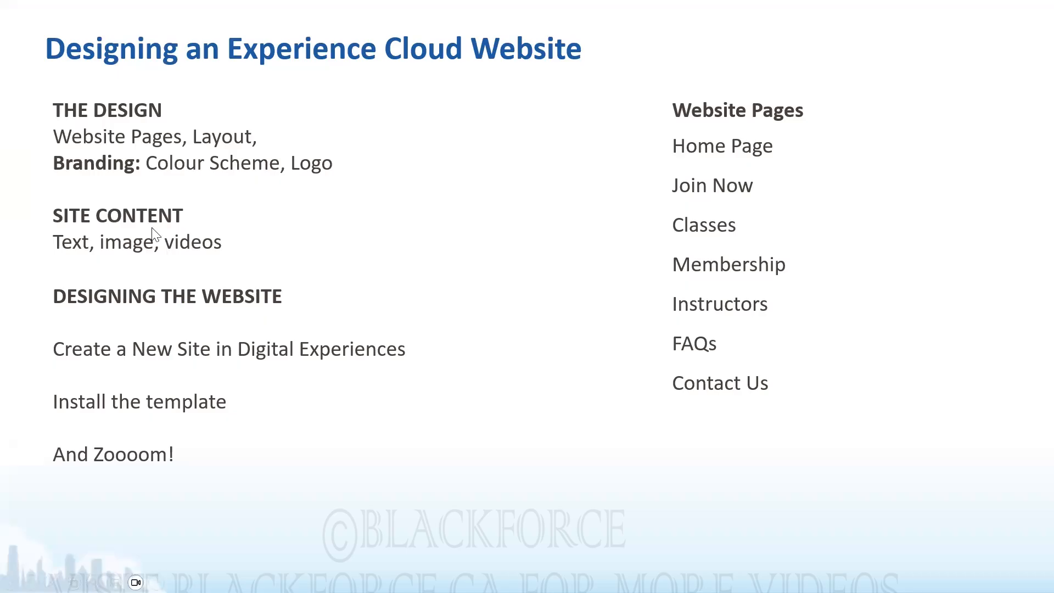
pyautogui.hotkey('alt', 'Tab')
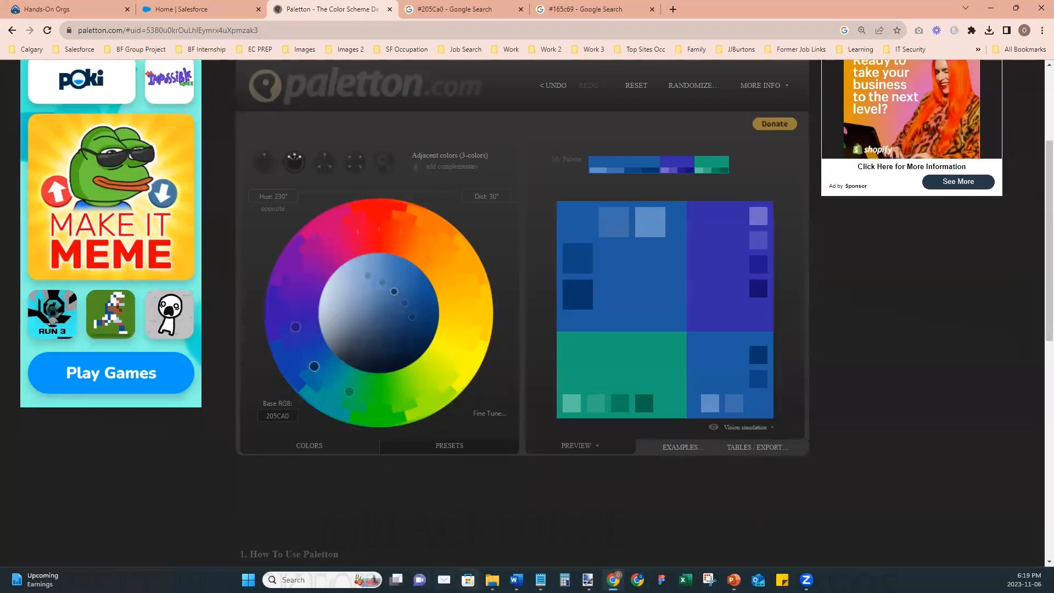
# - Preview the square and header versions of the Gym Out logos in File Explorer with an enlarged preview area
pyautogui.click(492, 580)
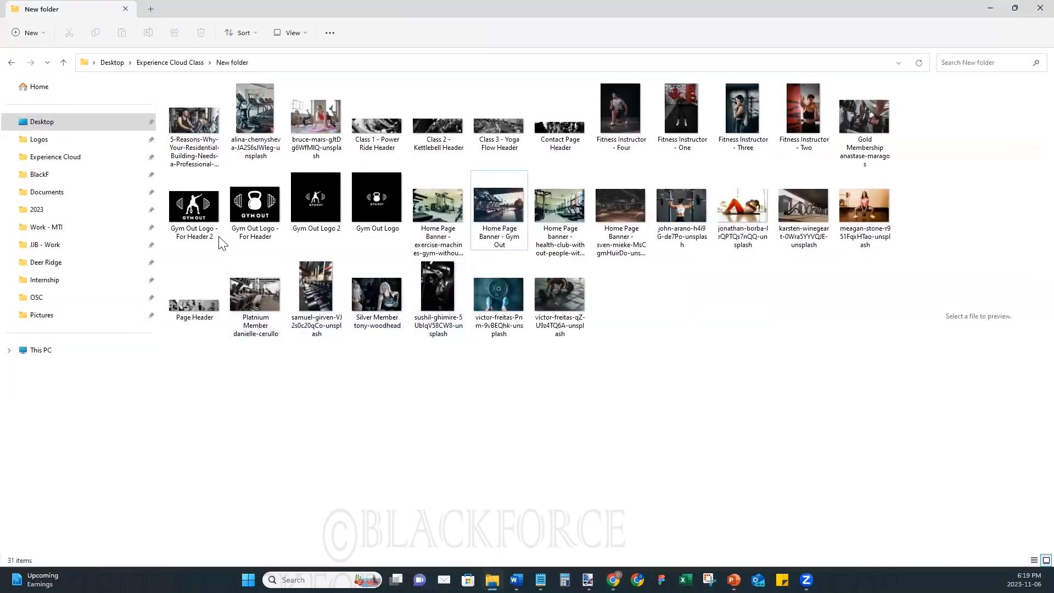
pyautogui.click(221, 240)
pyautogui.moveTo(903, 255); pyautogui.dragTo(624, 357)
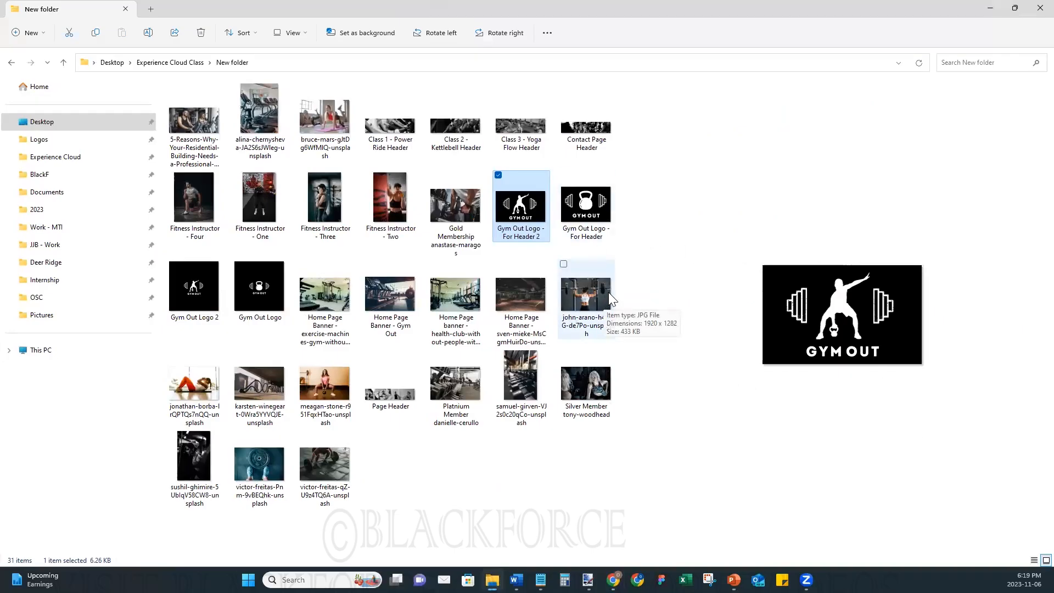
pyautogui.click(259, 287)
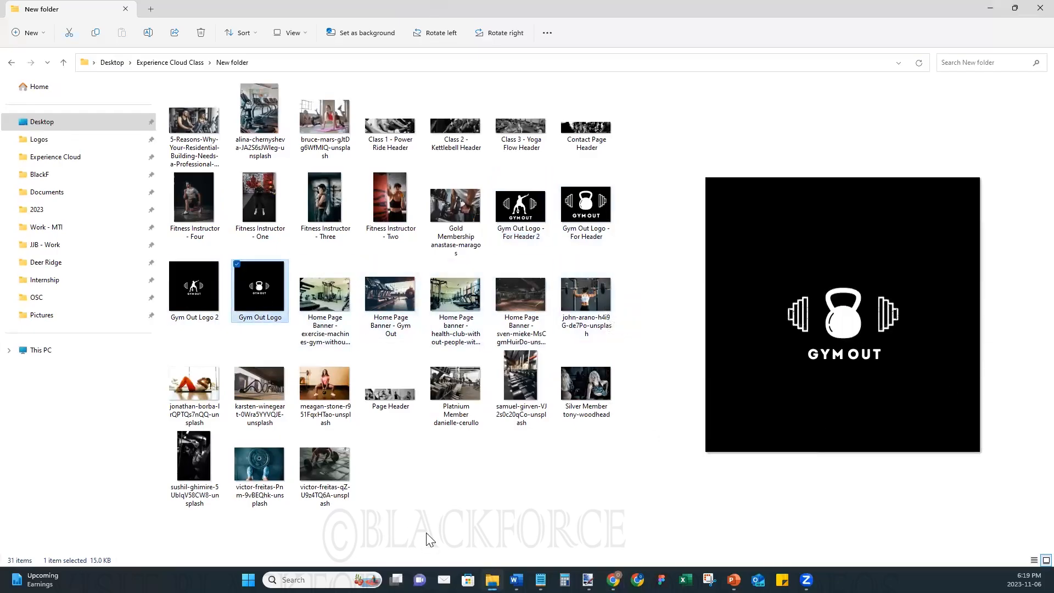
pyautogui.click(196, 294)
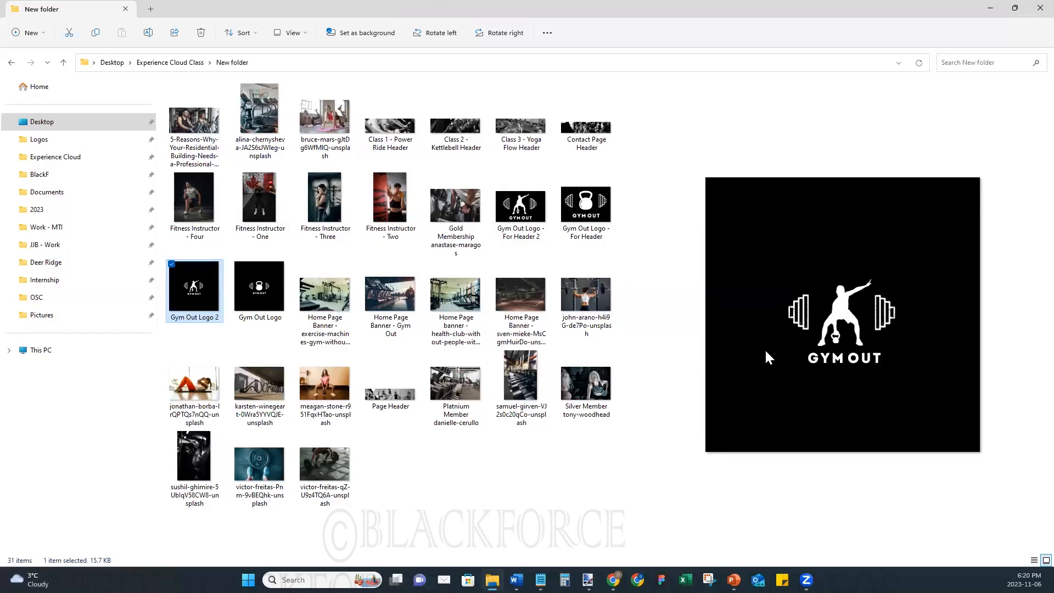
pyautogui.click(576, 230)
pyautogui.click(521, 219)
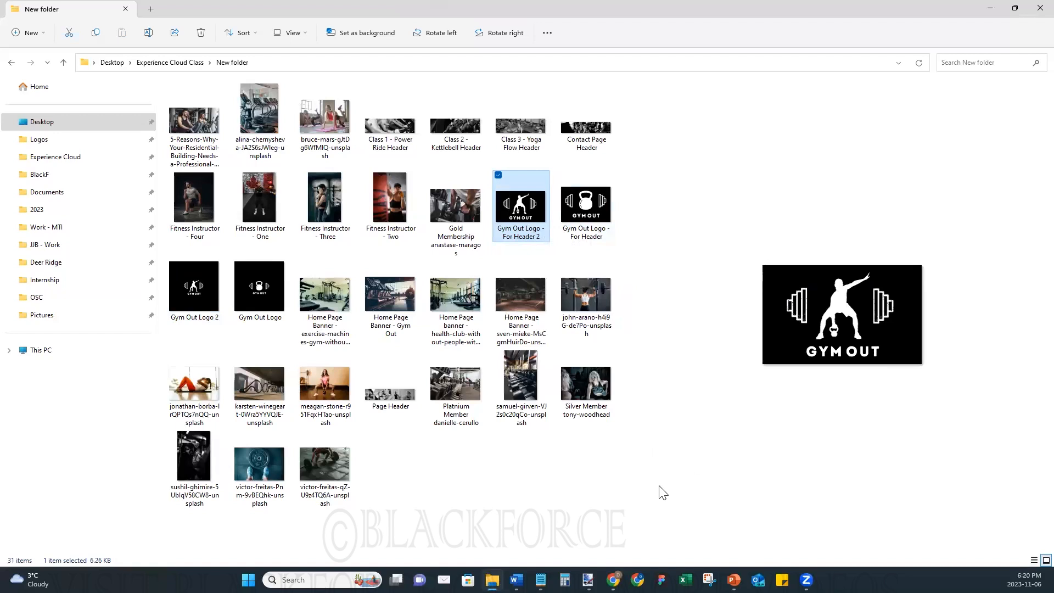
pyautogui.click(991, 7)
# - Return to Salesforce Setup, search for "digi", list all Digital Experiences sites and open the blackforce site in Experience Builder
pyautogui.click(224, 15)
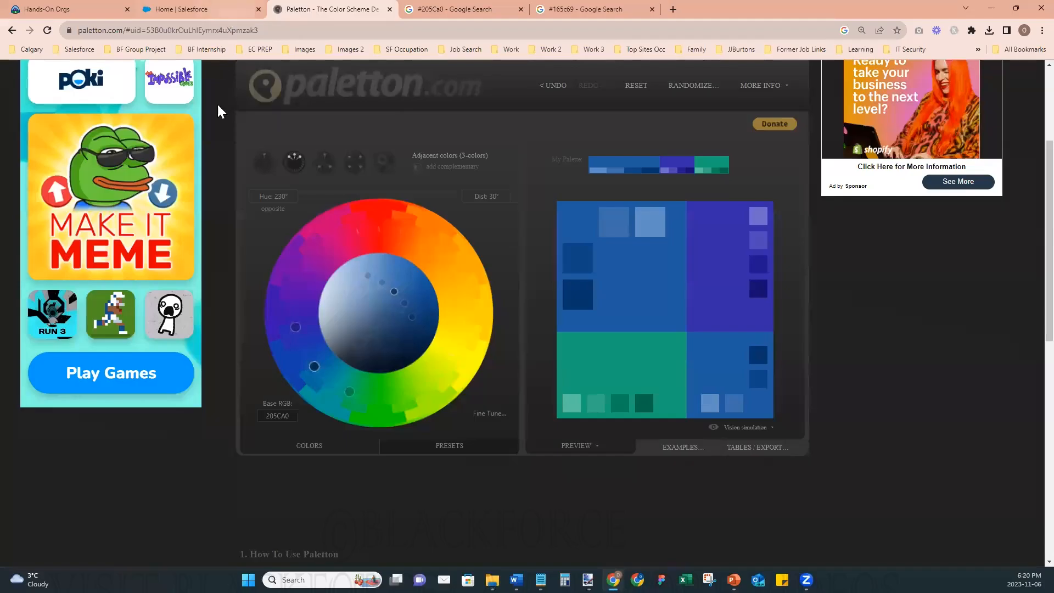
pyautogui.click(91, 136)
pyautogui.write('digi')
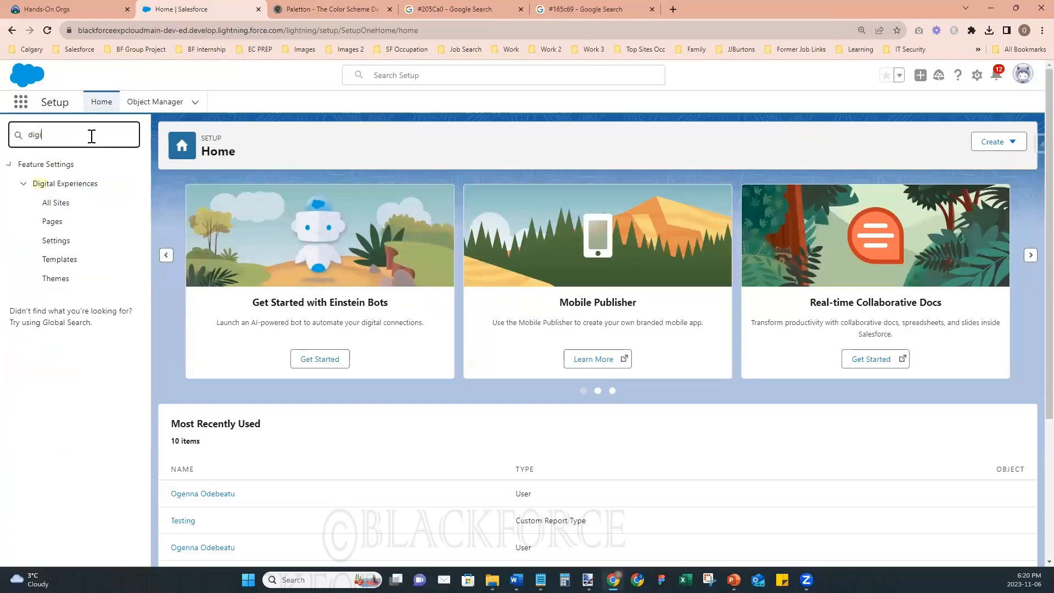
pyautogui.click(58, 204)
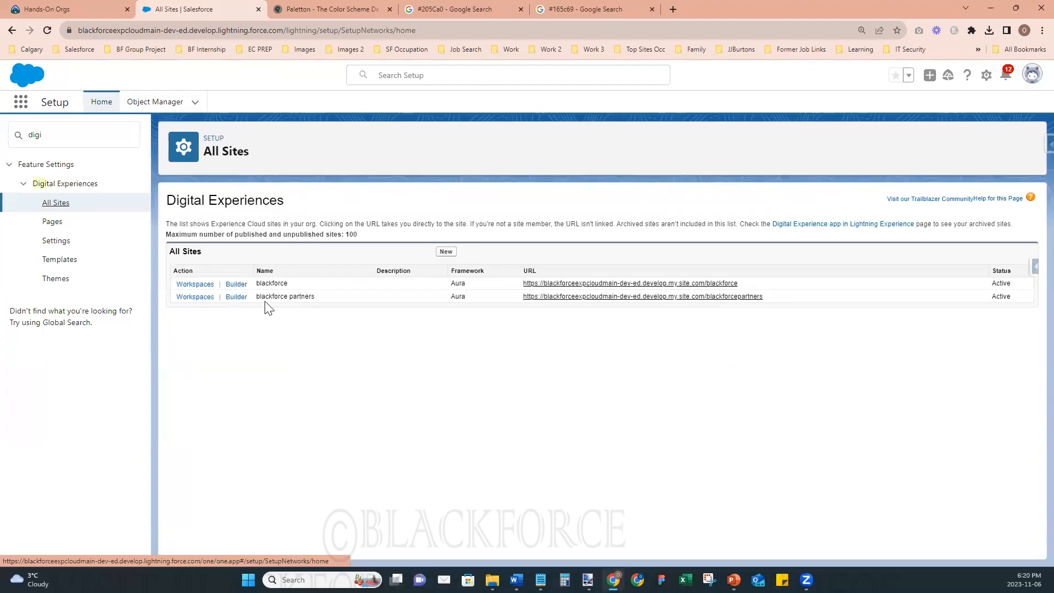
pyautogui.click(600, 282)
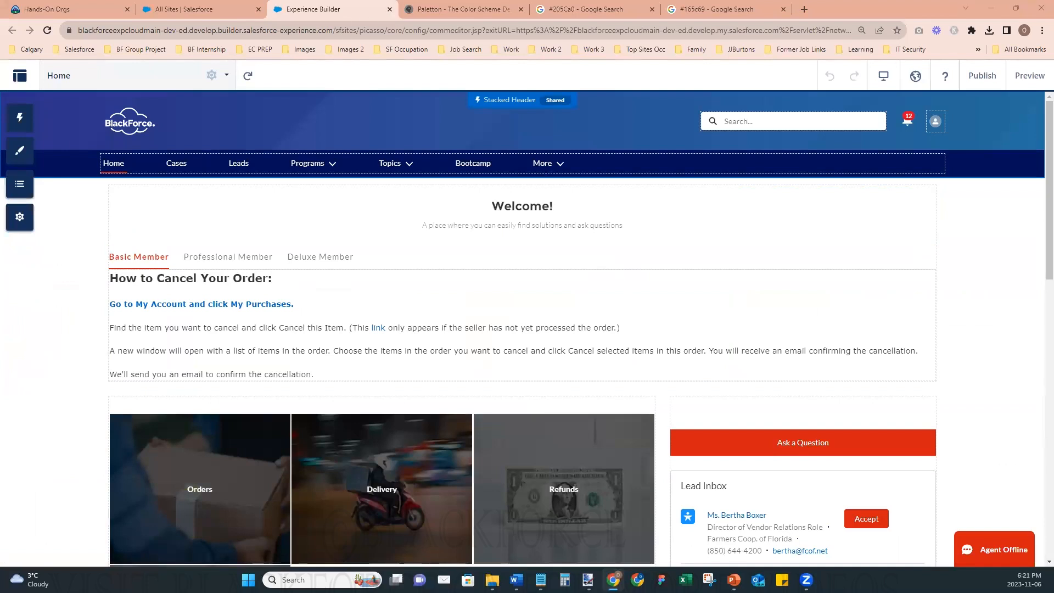
# - Mark the square and header versions of both Gym Out logos in File Explorer for comparison and return to Experience Builder
pyautogui.click(492, 580)
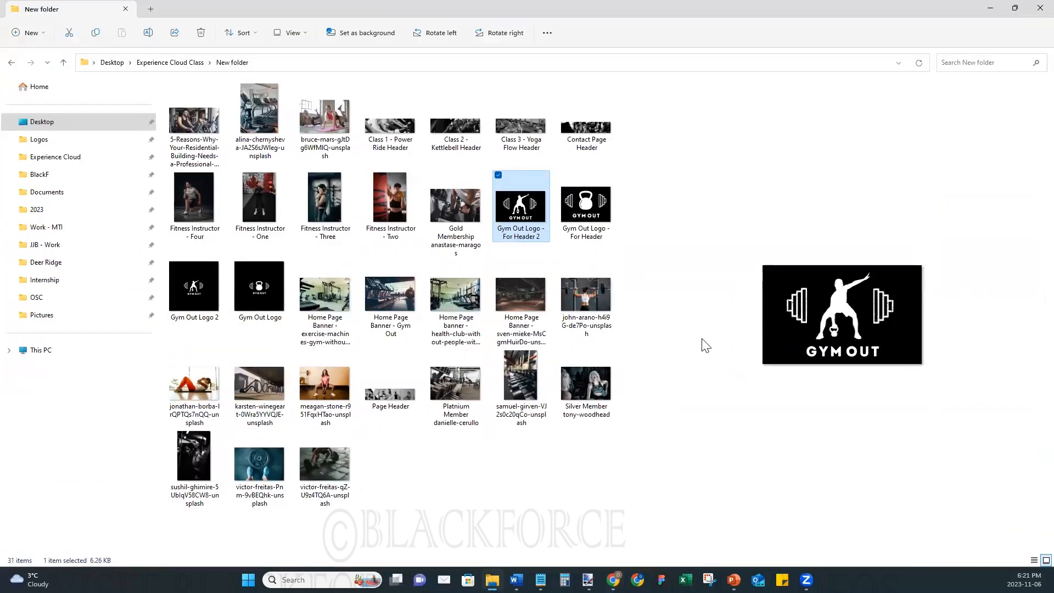
pyautogui.click(564, 176)
pyautogui.click(172, 264)
pyautogui.click(237, 264)
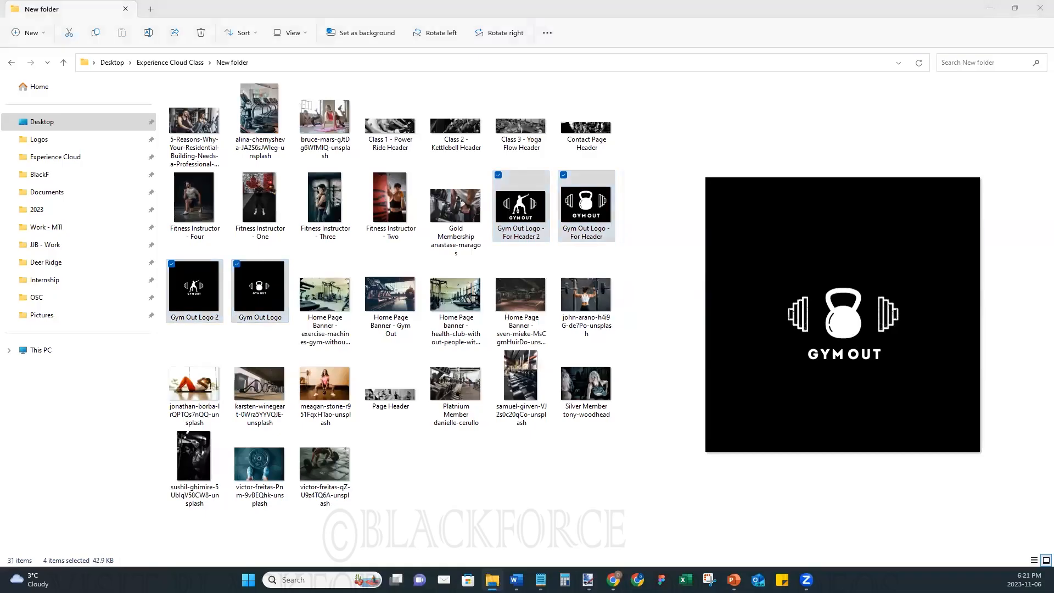
pyautogui.click(990, 5)
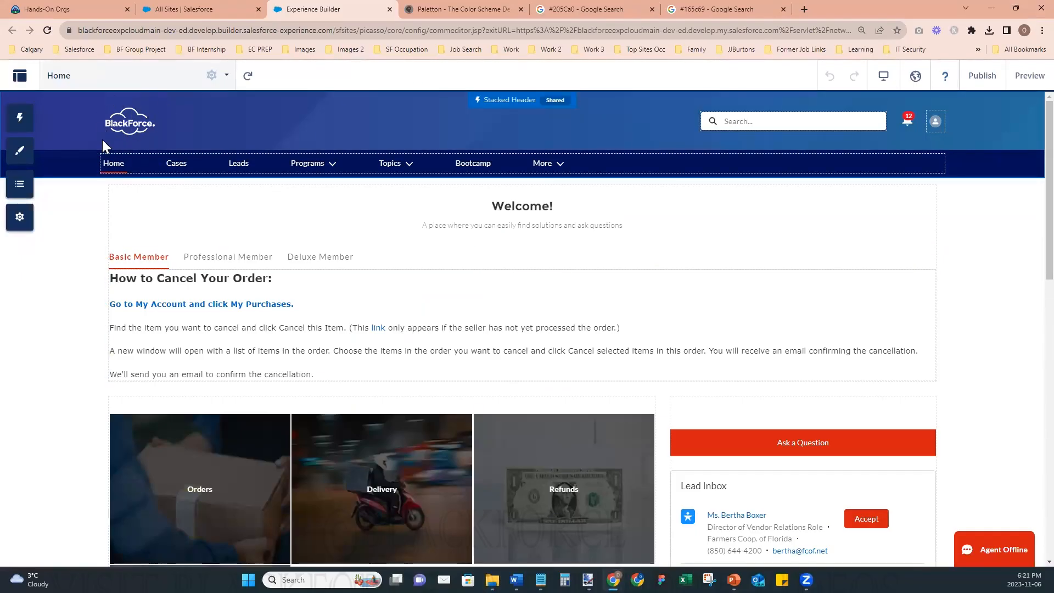
# - Try Blackforce Logo 192x114 from the asset library as the Stacked Header's background image and clear the header image
pyautogui.click(120, 137)
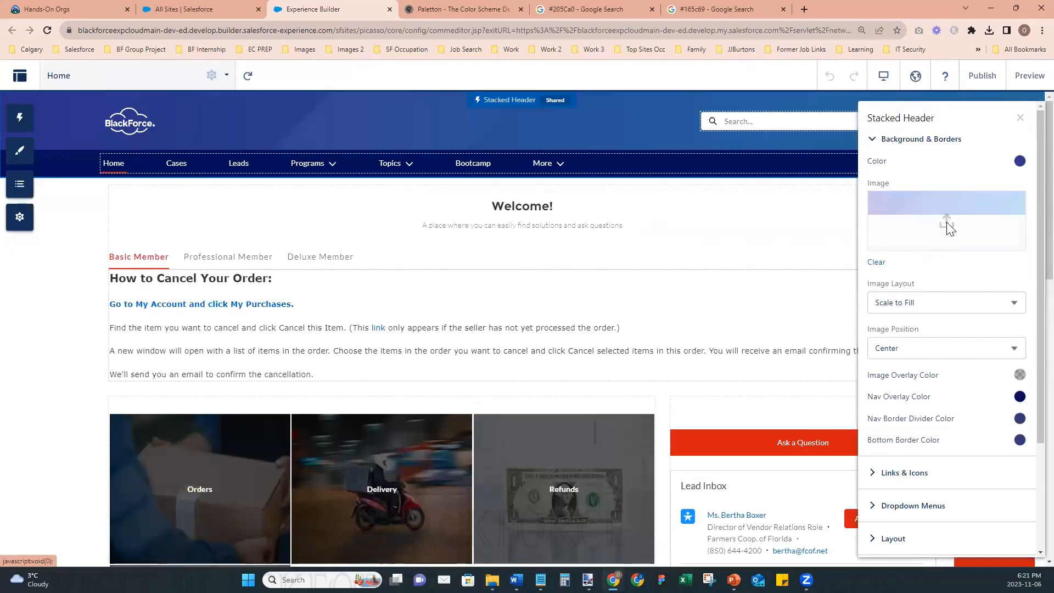
pyautogui.click(947, 222)
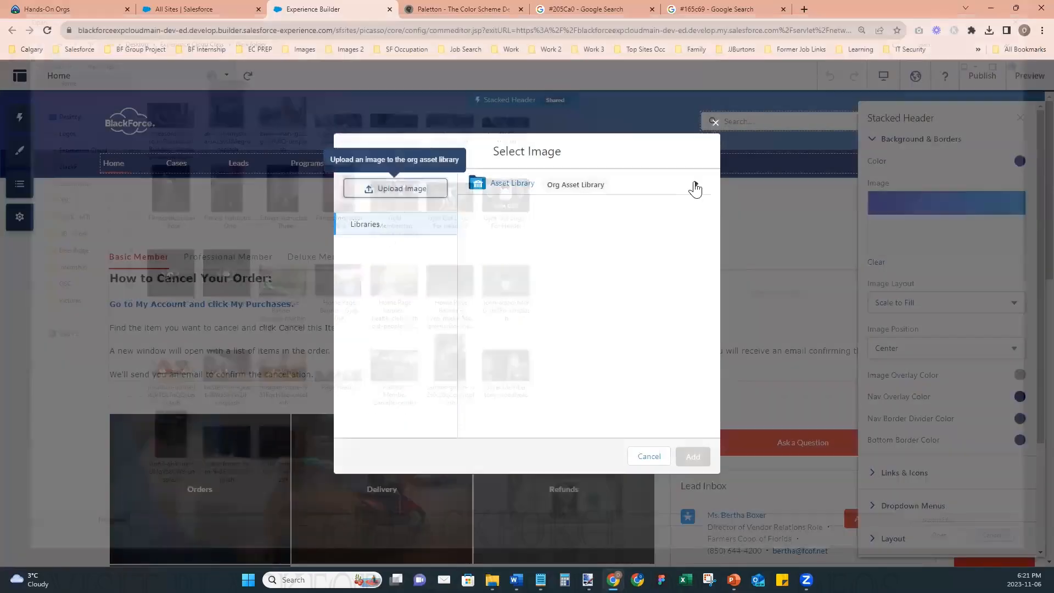
pyautogui.click(695, 188)
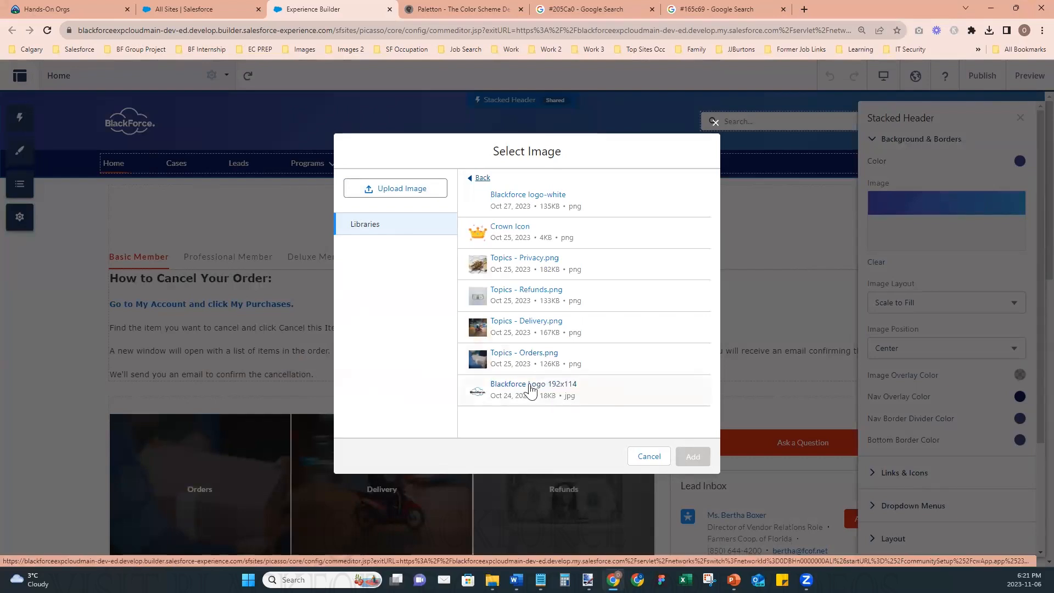
pyautogui.click(531, 389)
pyautogui.click(692, 456)
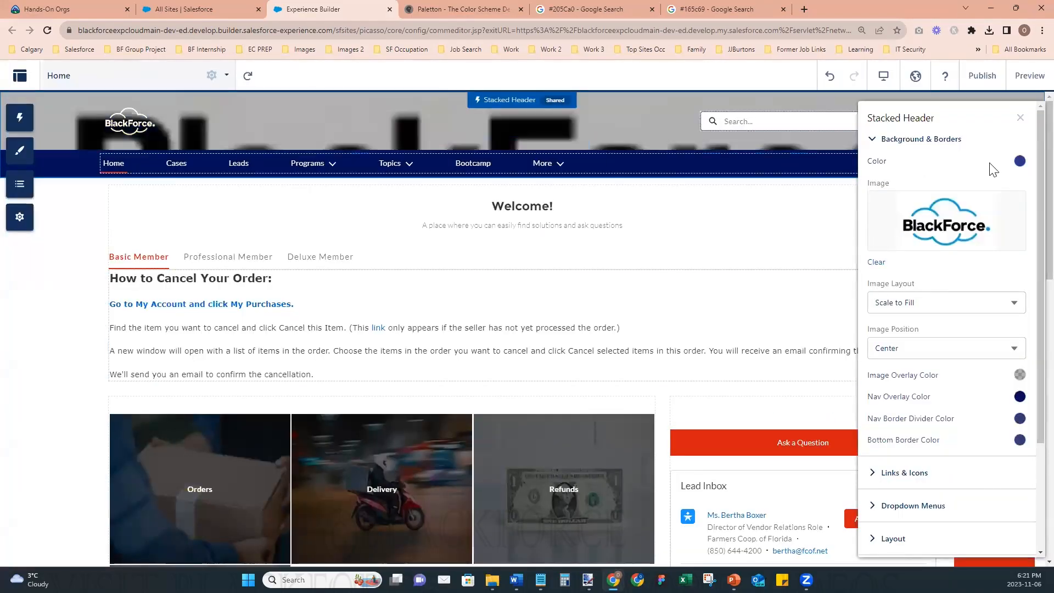
pyautogui.click(877, 262)
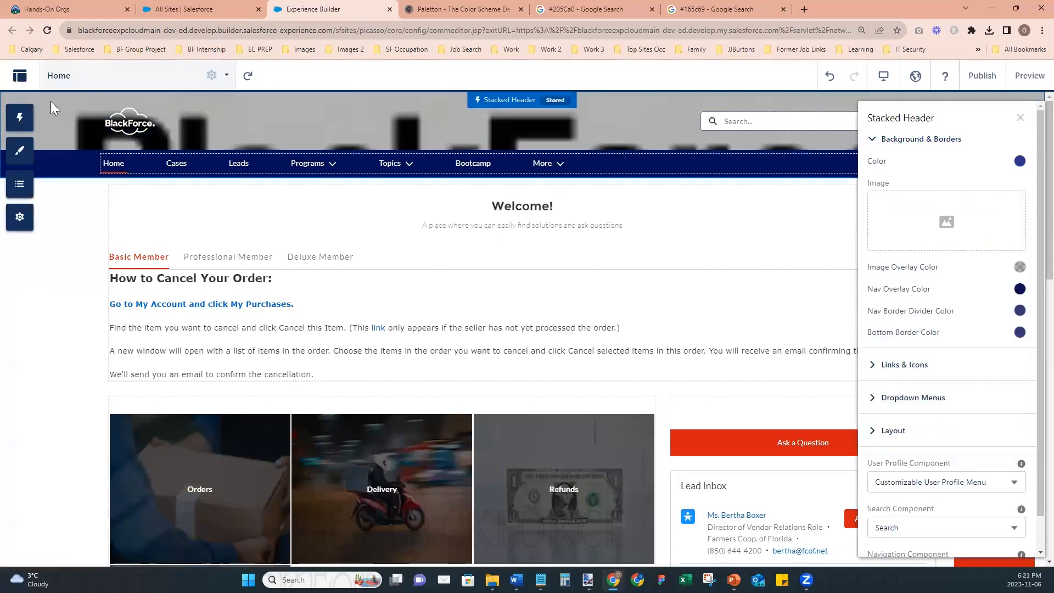
# - Set the theme's company logo to Blackforce Logo 192x114 from the Asset Library and close the theme and header settings
pyautogui.click(19, 151)
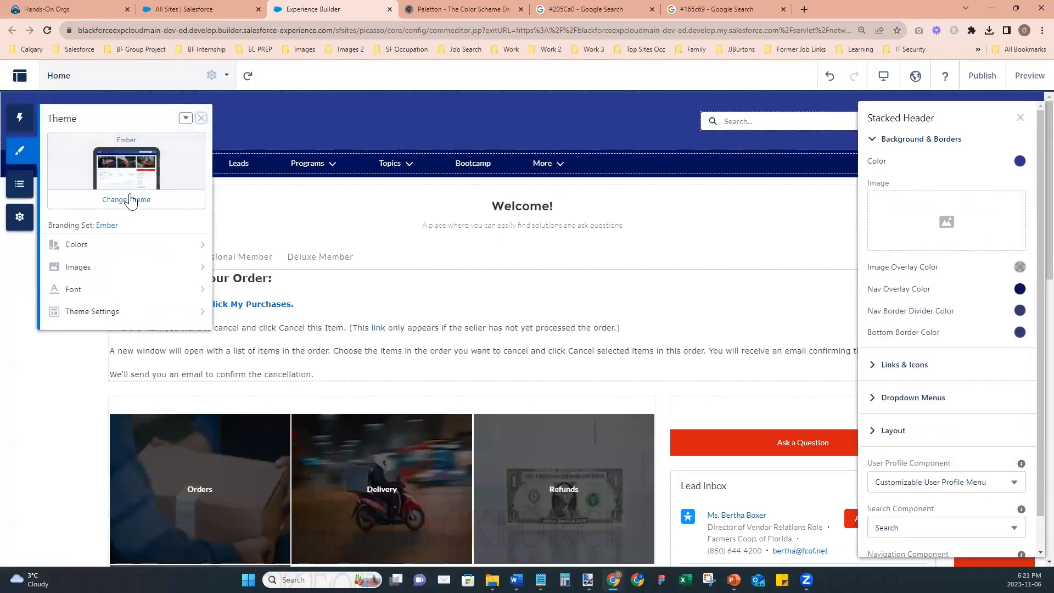
pyautogui.click(111, 251)
pyautogui.click(53, 119)
pyautogui.click(102, 272)
pyautogui.click(122, 228)
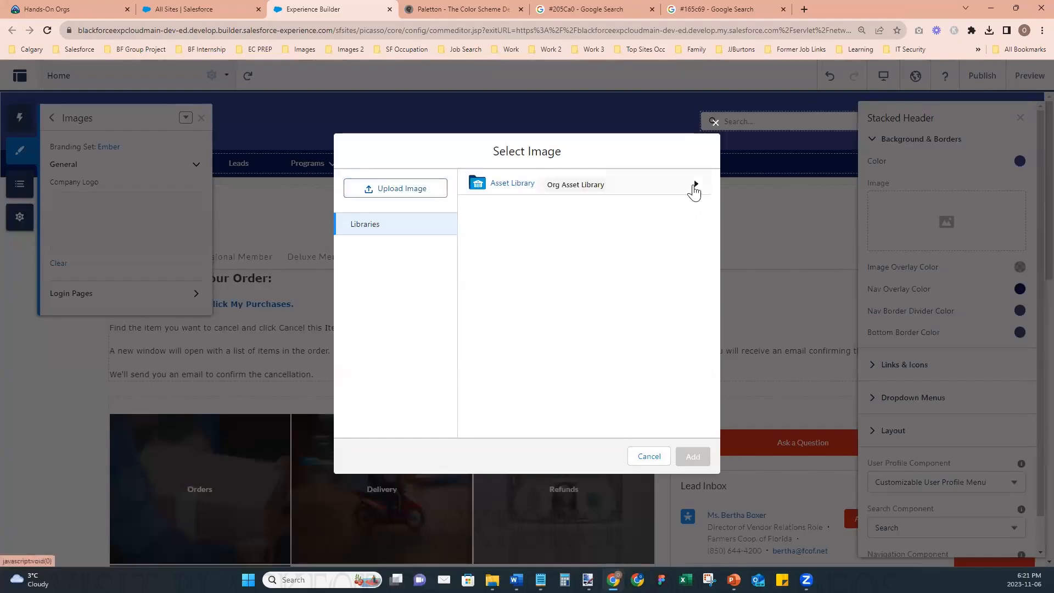
pyautogui.click(695, 186)
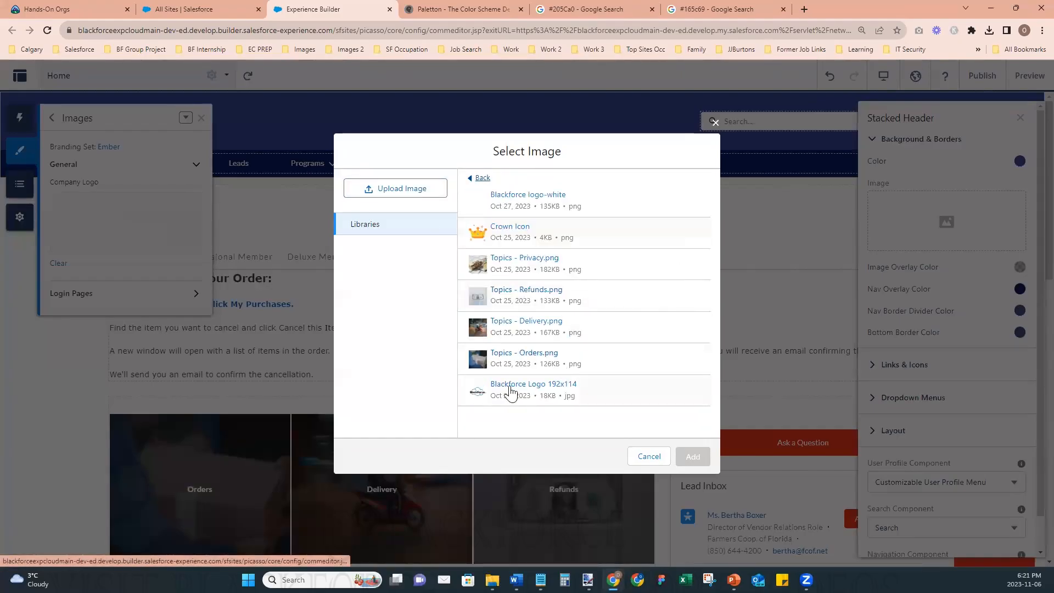
pyautogui.click(528, 389)
pyautogui.click(694, 457)
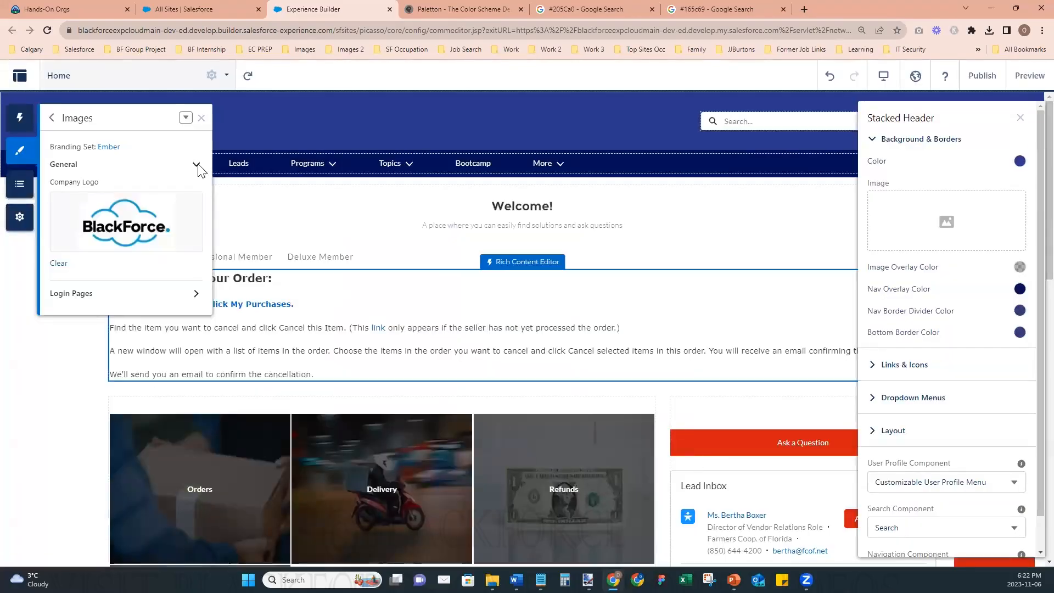
pyautogui.click(201, 119)
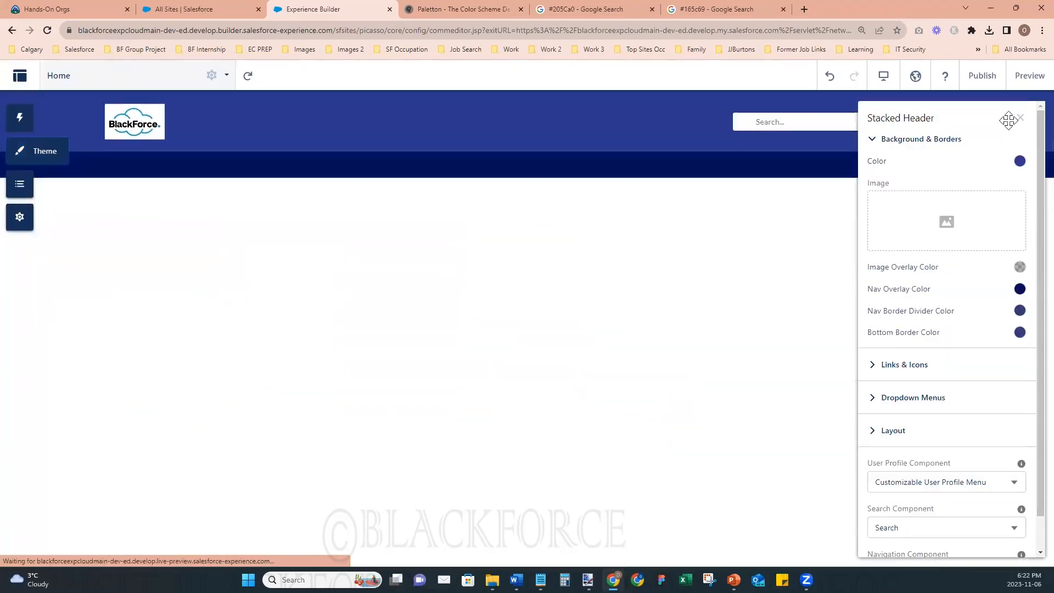
pyautogui.click(1020, 118)
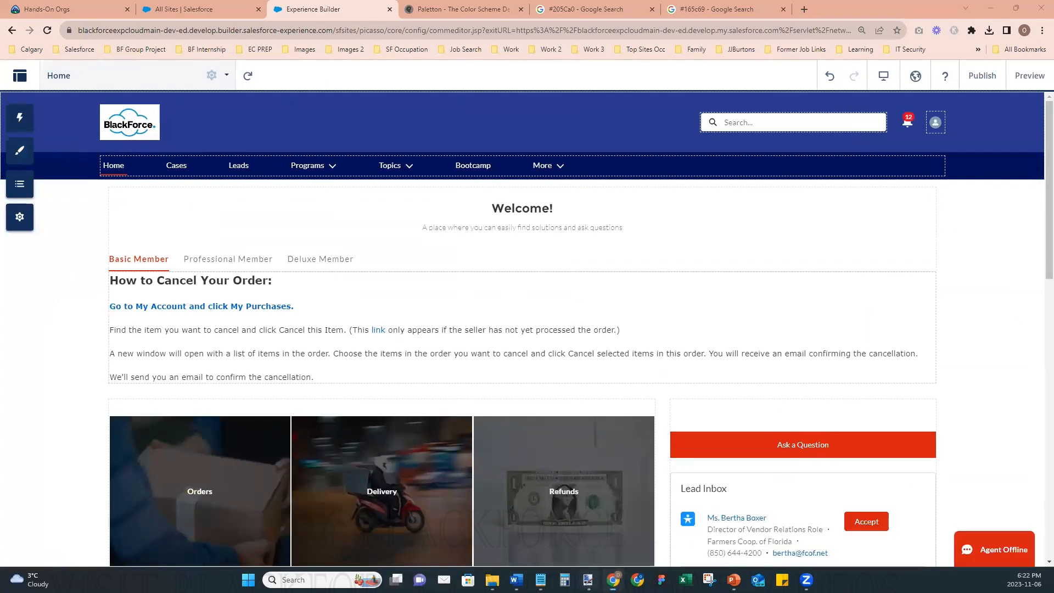
# - Switch to paint.net and open the Blackforce Logo image from the Logos folder
pyautogui.click(588, 580)
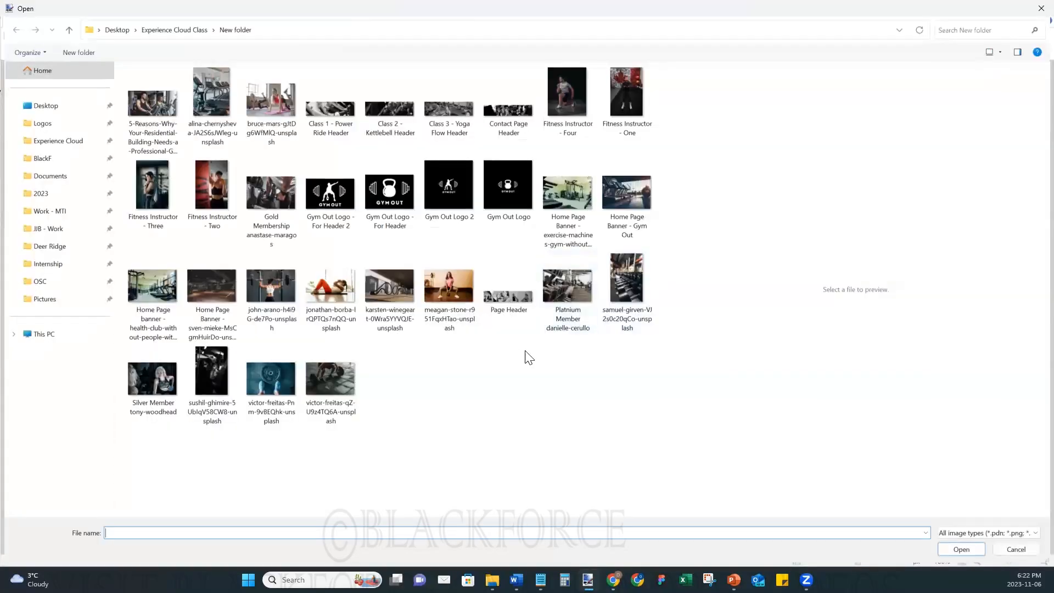
pyautogui.click(52, 124)
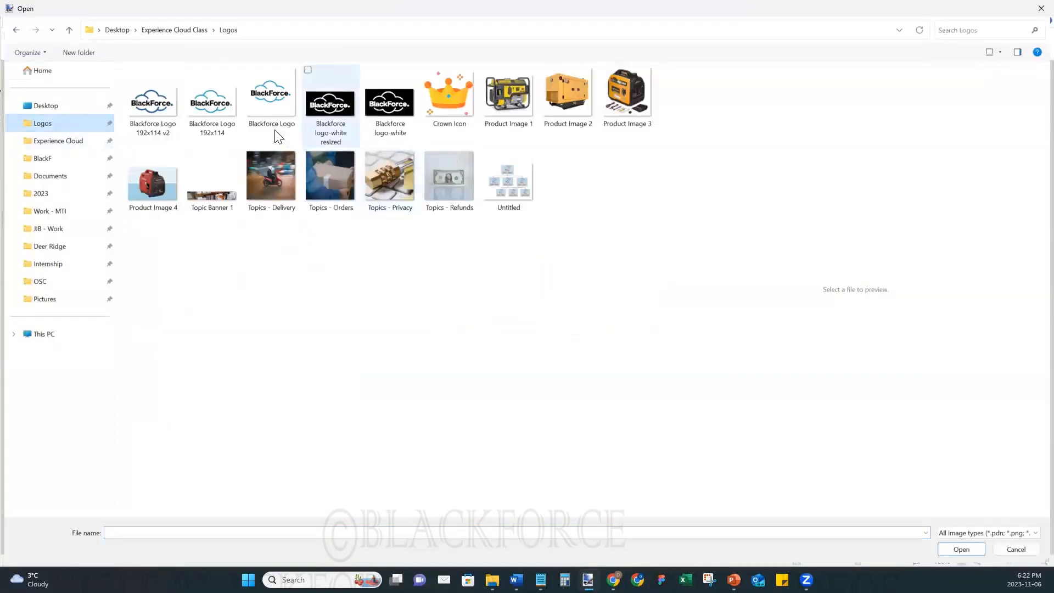
pyautogui.click(288, 118)
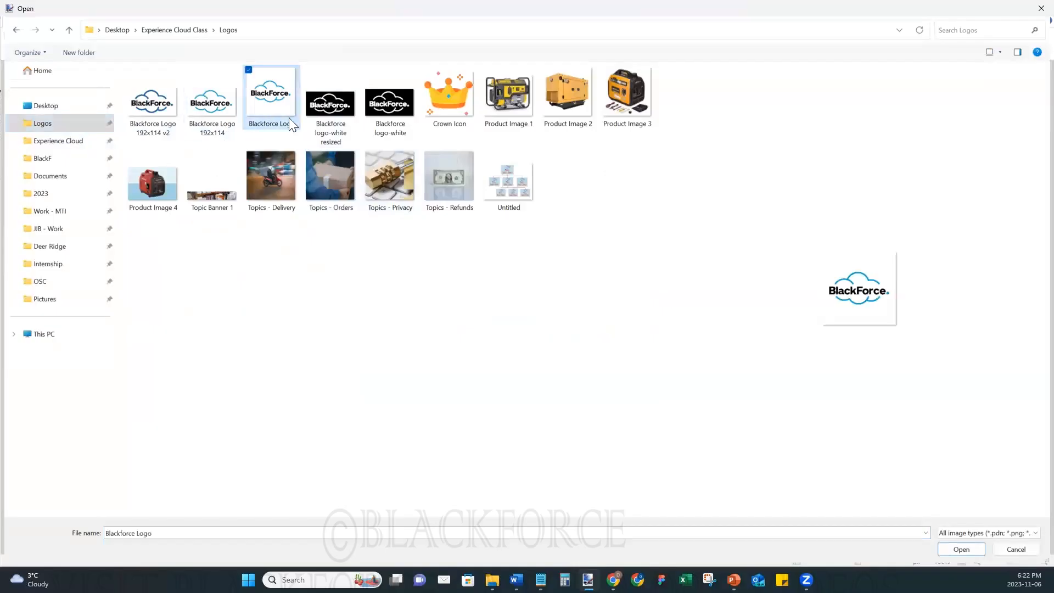
pyautogui.click(940, 547)
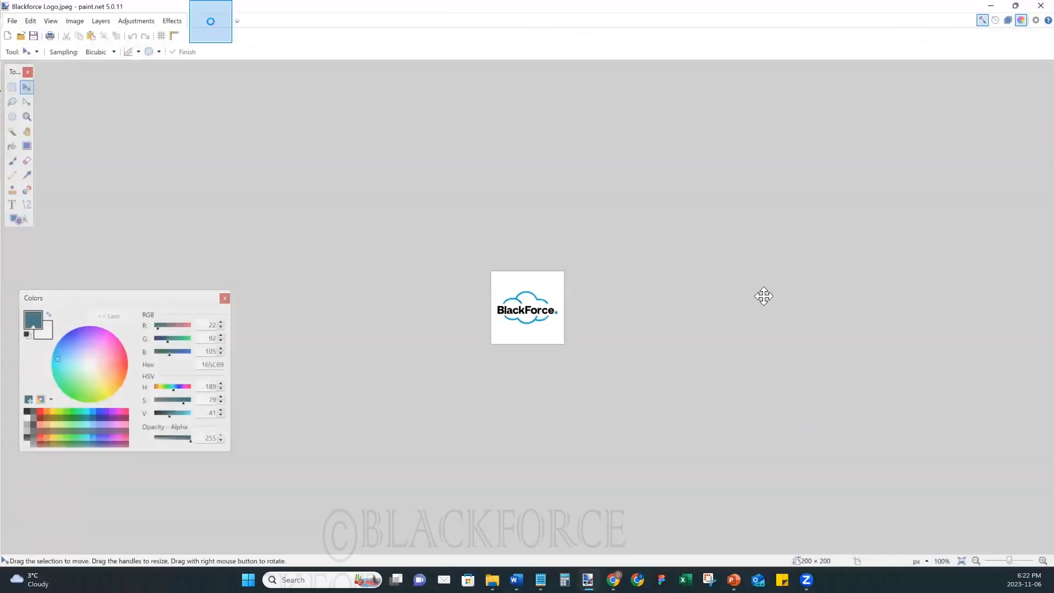
# - Select the white background around the BlackForce logo with the Magic Wand at 50% tolerance
pyautogui.click(1043, 560)
pyautogui.click(1043, 561)
pyautogui.click(1043, 561)
pyautogui.click(1044, 561)
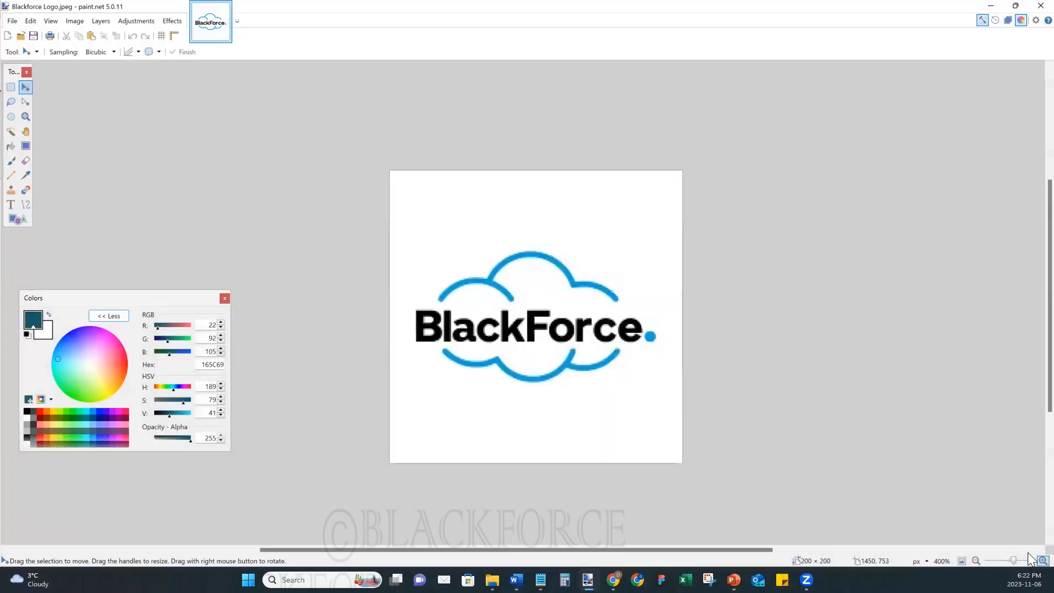
pyautogui.click(1044, 561)
pyautogui.click(976, 561)
pyautogui.click(976, 561)
pyautogui.hotkey('ctrl', 'a')
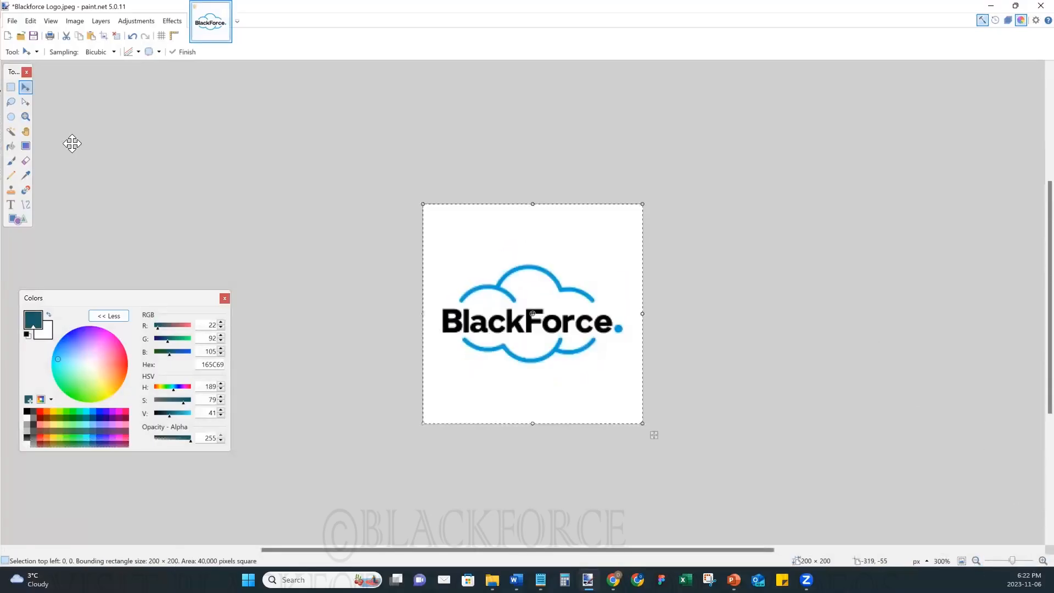
pyautogui.click(10, 87)
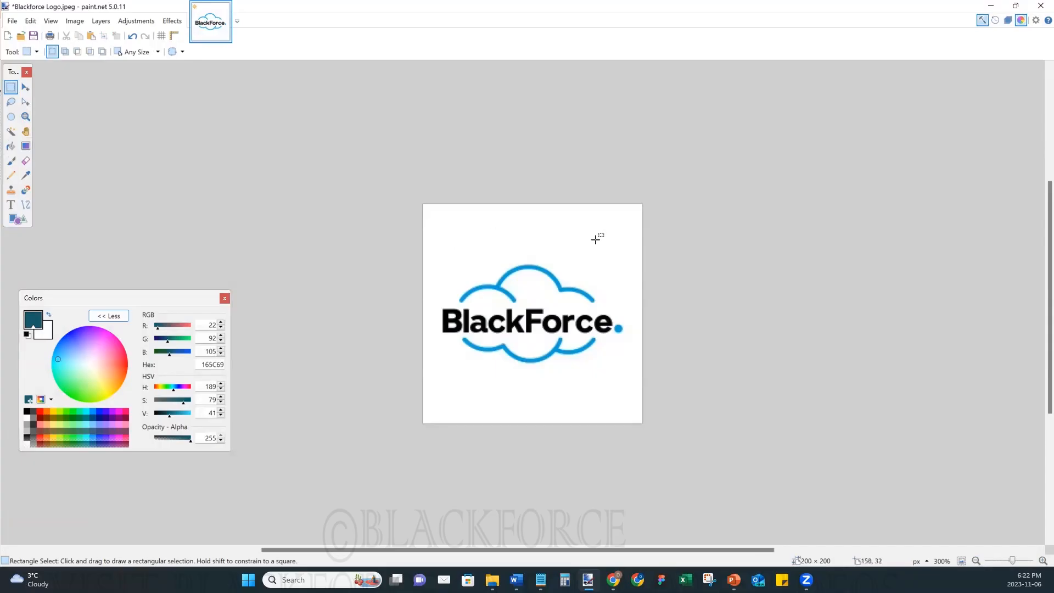
pyautogui.click(12, 135)
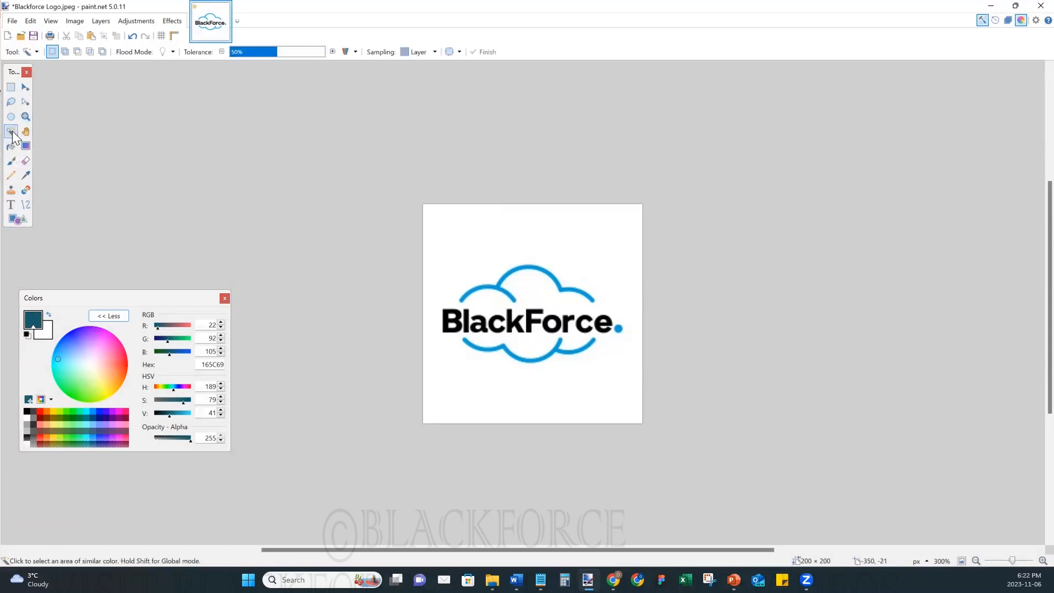
pyautogui.click(442, 238)
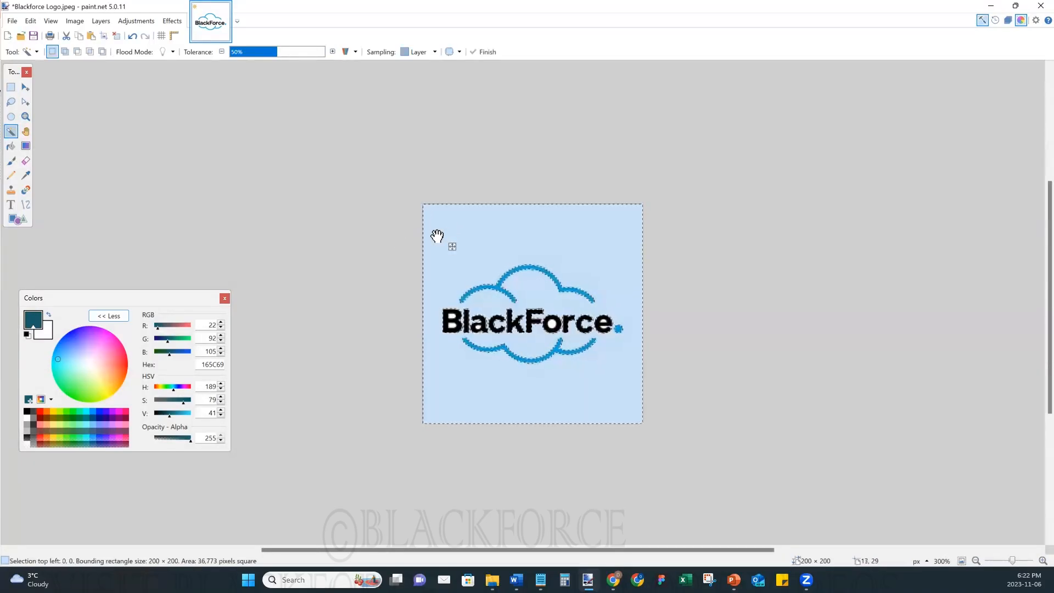
# - Add the enclosed white areas inside the letters to the selection and invert it to select only the logo artwork
pyautogui.click(1043, 561)
pyautogui.click(1043, 561)
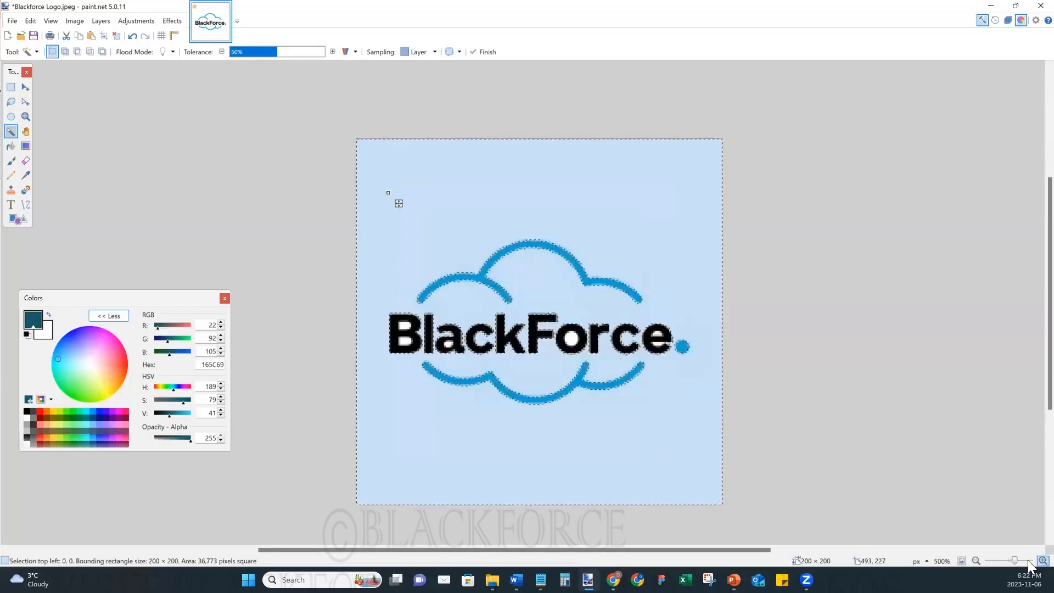
pyautogui.click(1043, 561)
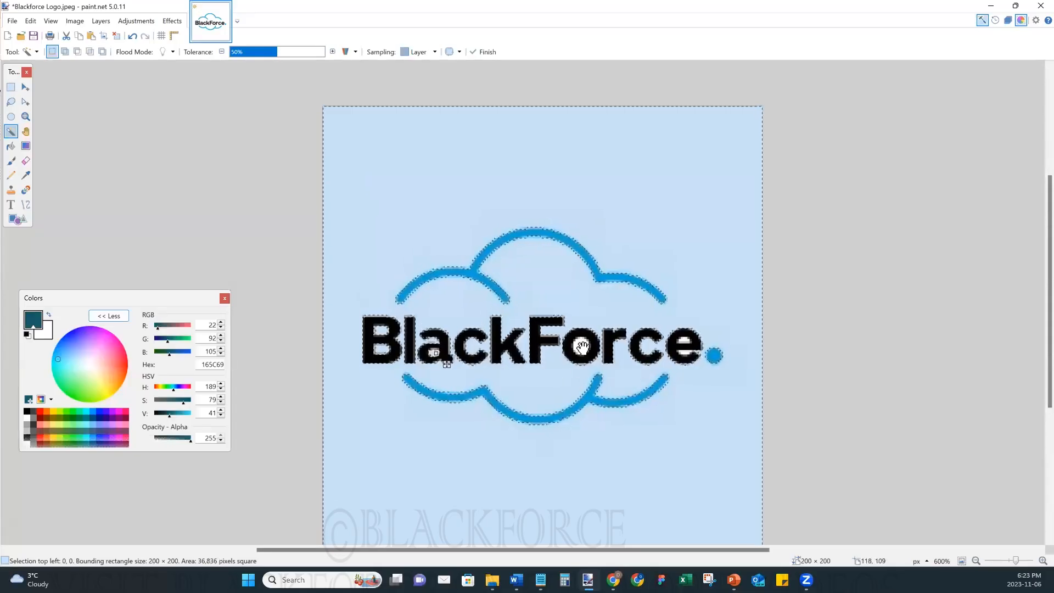
pyautogui.keyDown('ctrl'); pyautogui.click(681, 347); pyautogui.keyUp('ctrl')
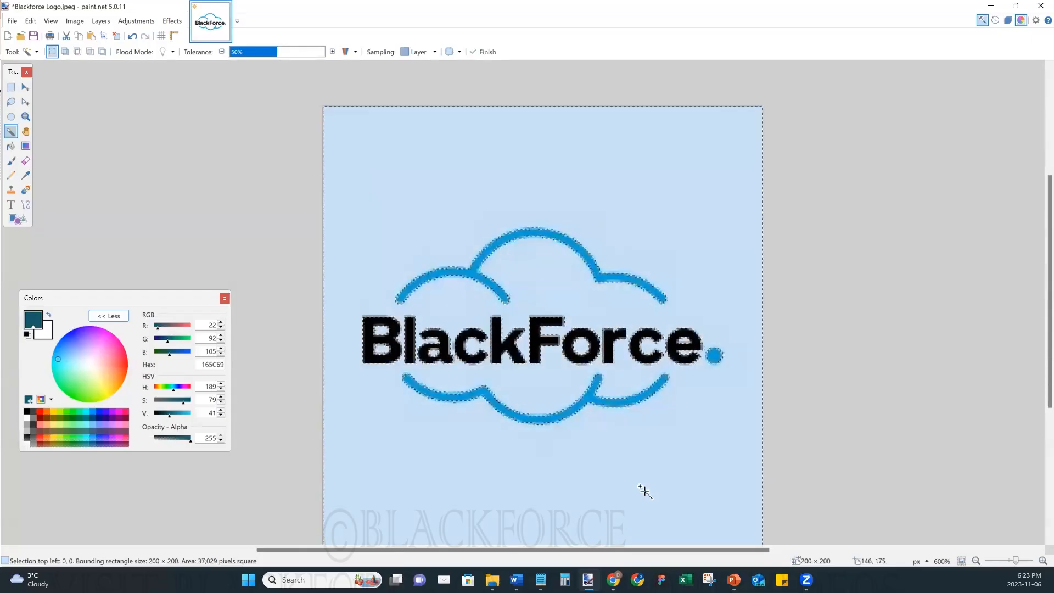
pyautogui.hotkey('ctrl', 'i')
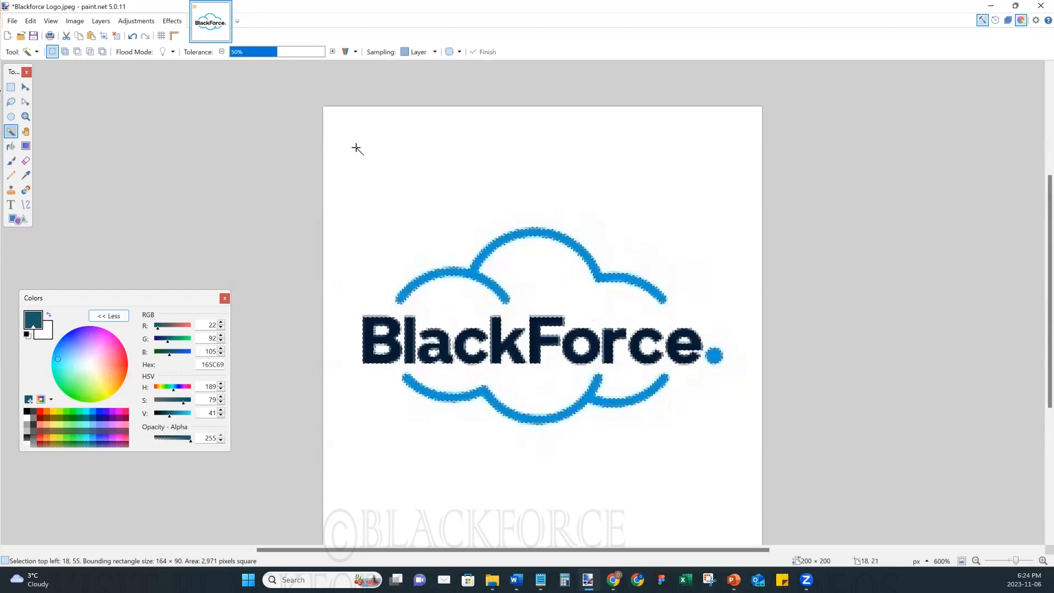
# - Create a new 164 × 90 pixel image and delete its white background to leave a transparent canvas
pyautogui.hotkey('ctrl', 'n')
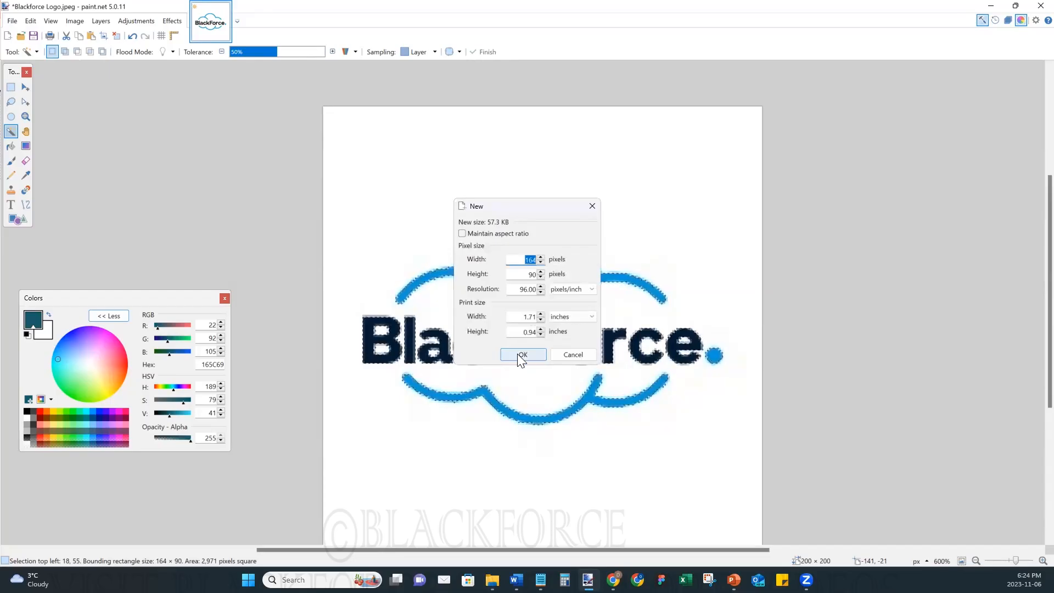
pyautogui.click(522, 355)
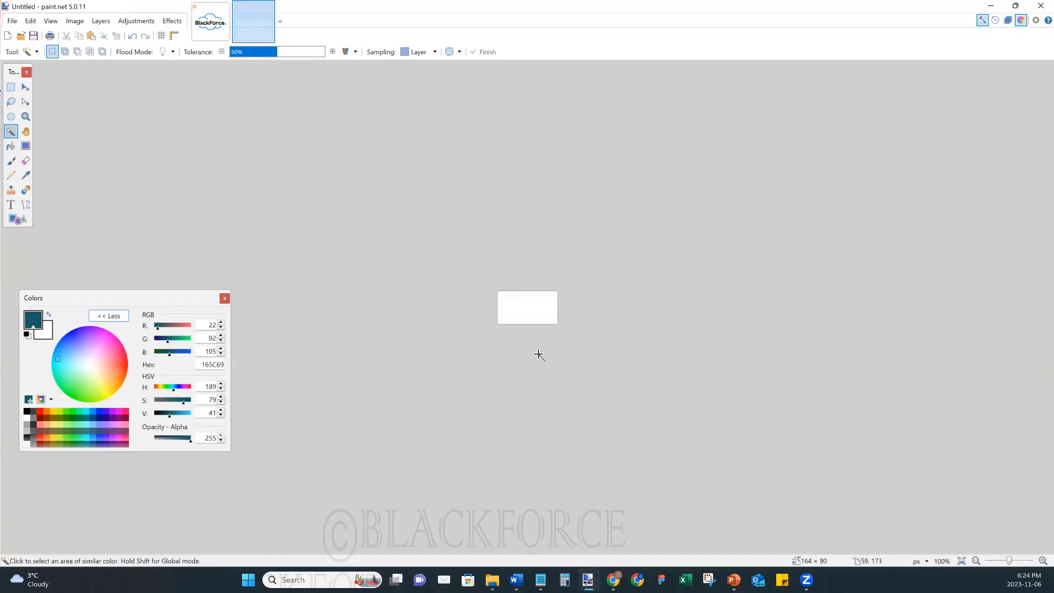
pyautogui.click(1028, 562)
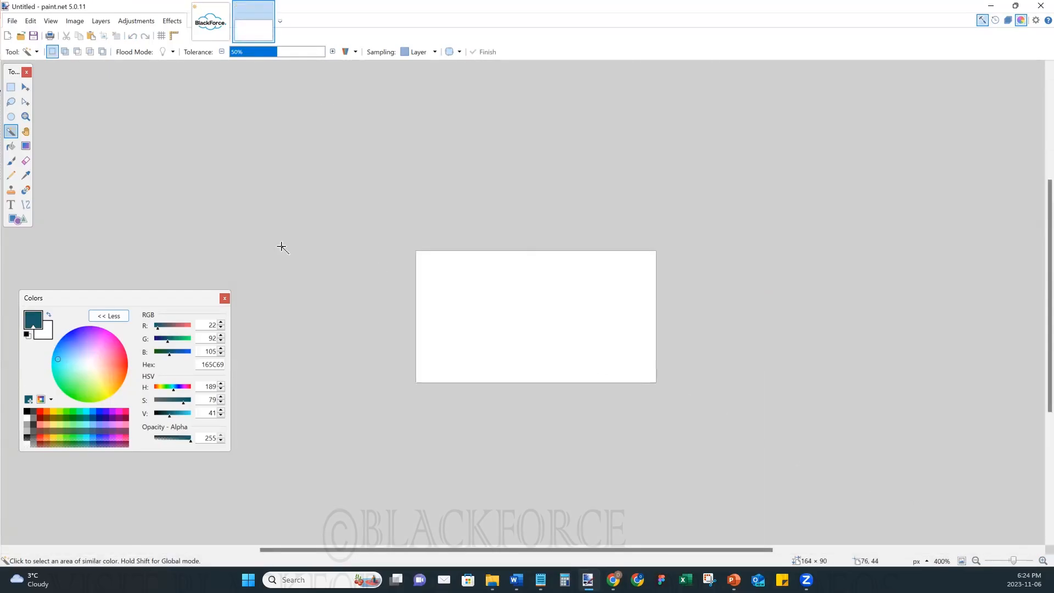
pyautogui.click(10, 87)
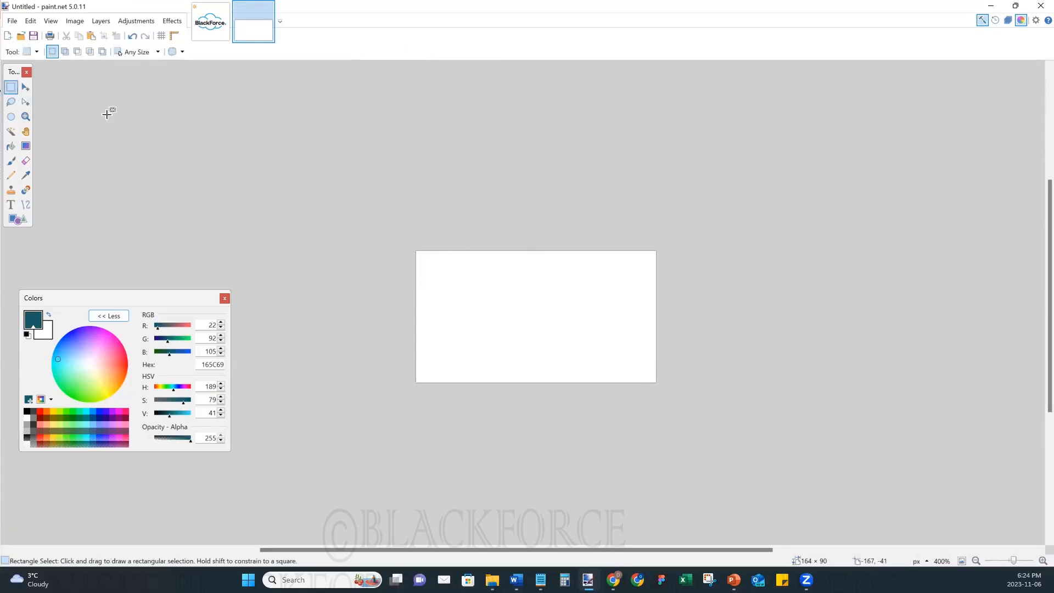
pyautogui.click(25, 88)
pyautogui.click(503, 302)
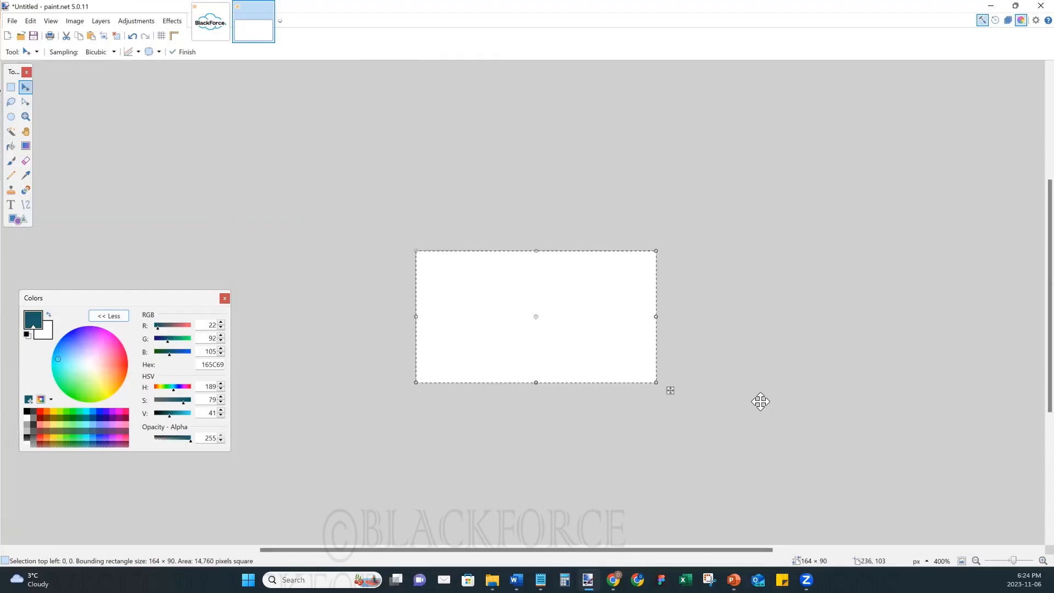
pyautogui.press('Delete')
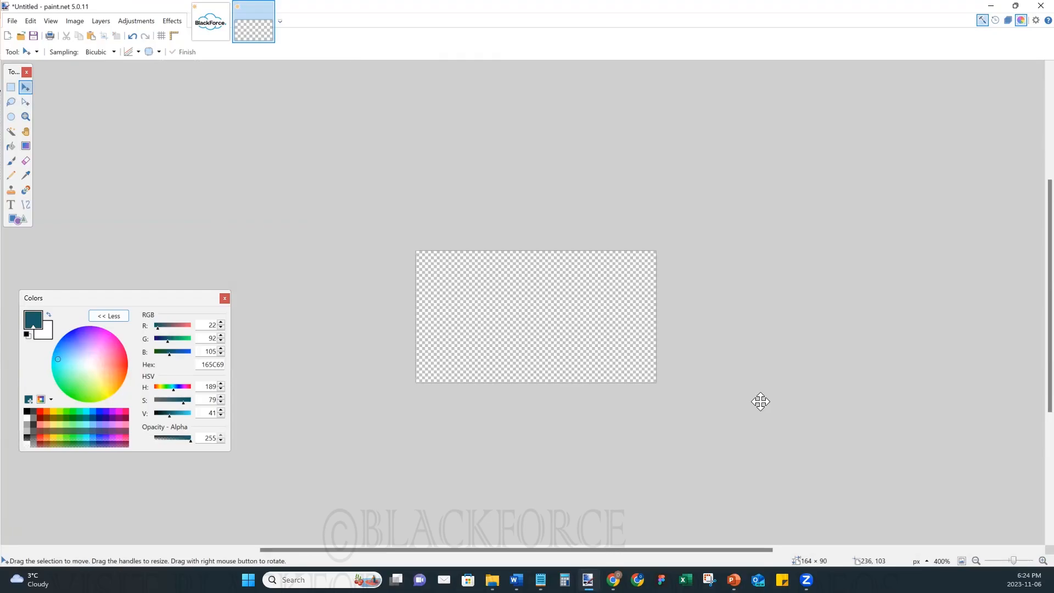
# - Paste the copied logo artwork onto the transparent canvas and save it as BF Logo in PNG format in the Logos folder
pyautogui.hotkey('ctrl', 'v')
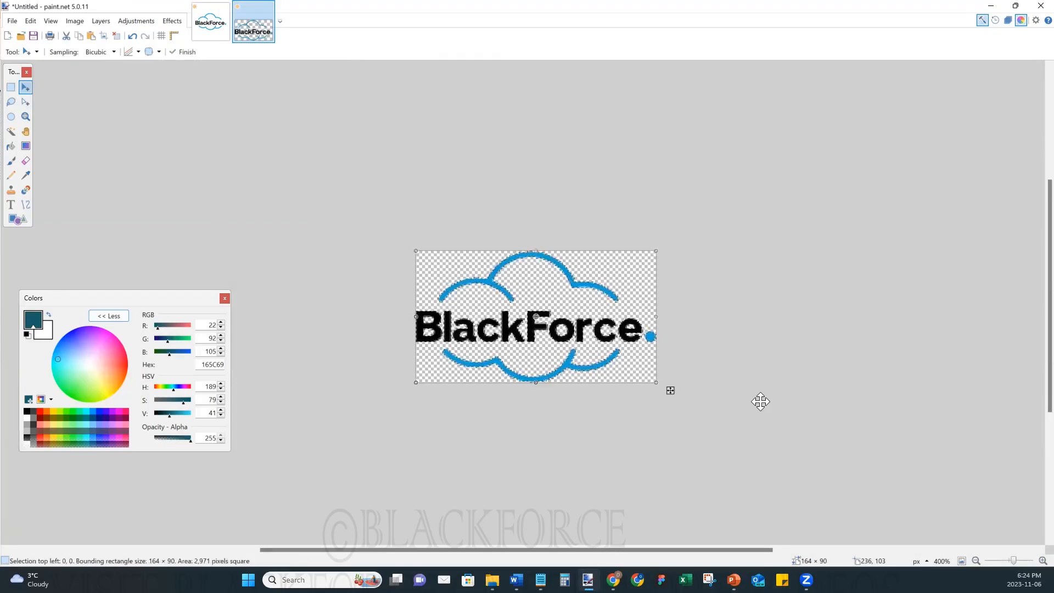
pyautogui.click(12, 89)
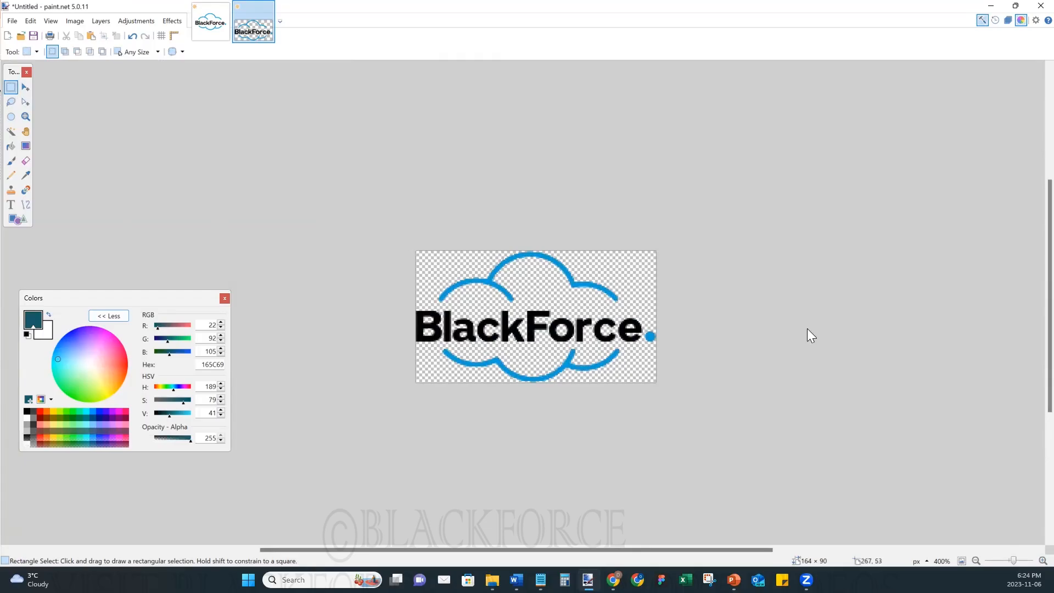
pyautogui.hotkey('ctrl', 's')
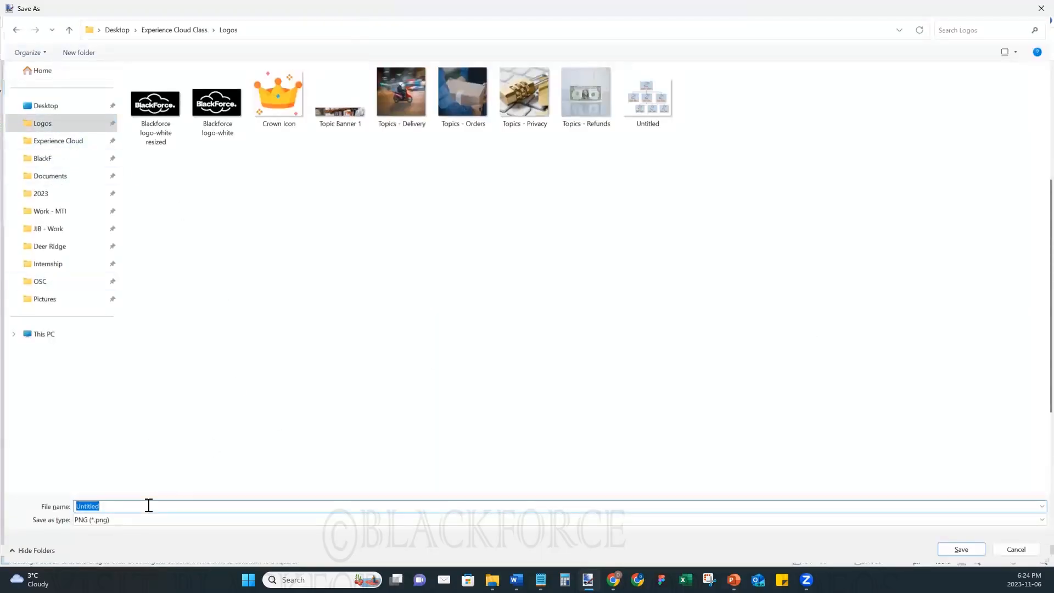
pyautogui.write('BF Logo')
pyautogui.press('Return')
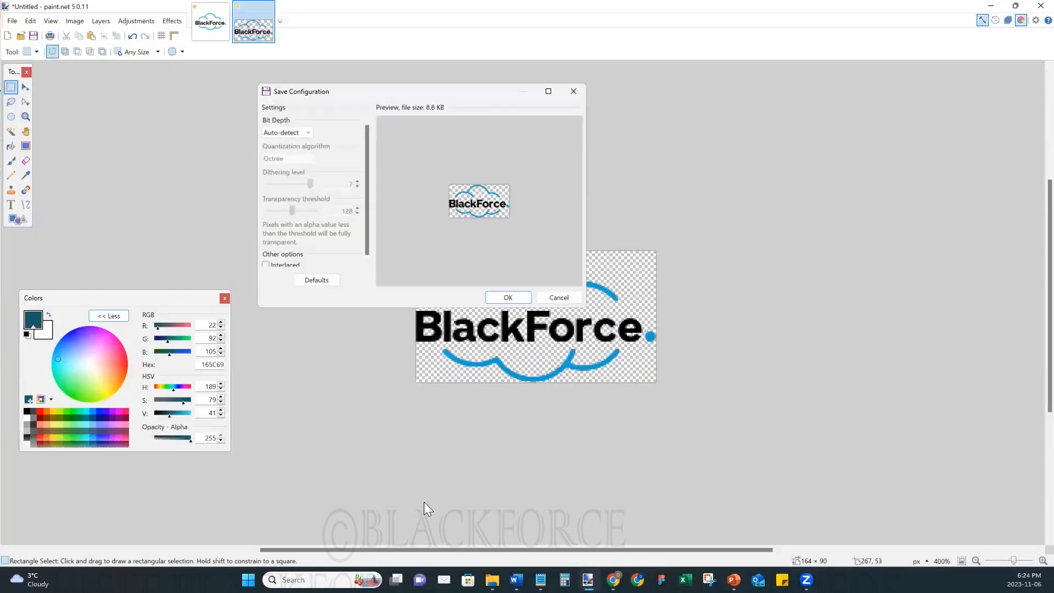
pyautogui.click(508, 298)
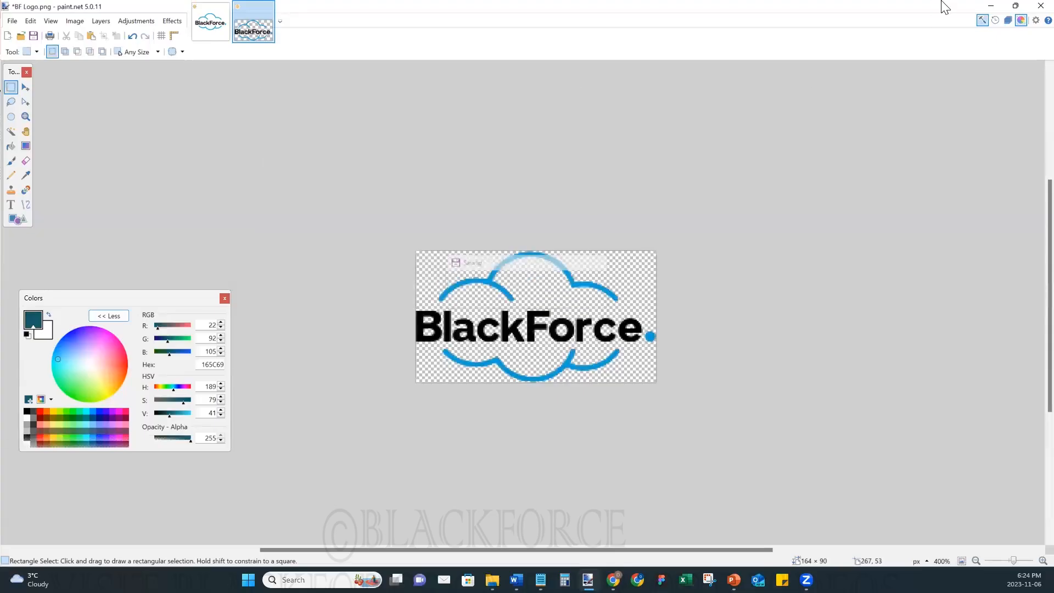
# - Switch to Experience Builder and replace the theme's company logo with BF Logo from the Logos folder, closing the theme settings
pyautogui.click(991, 6)
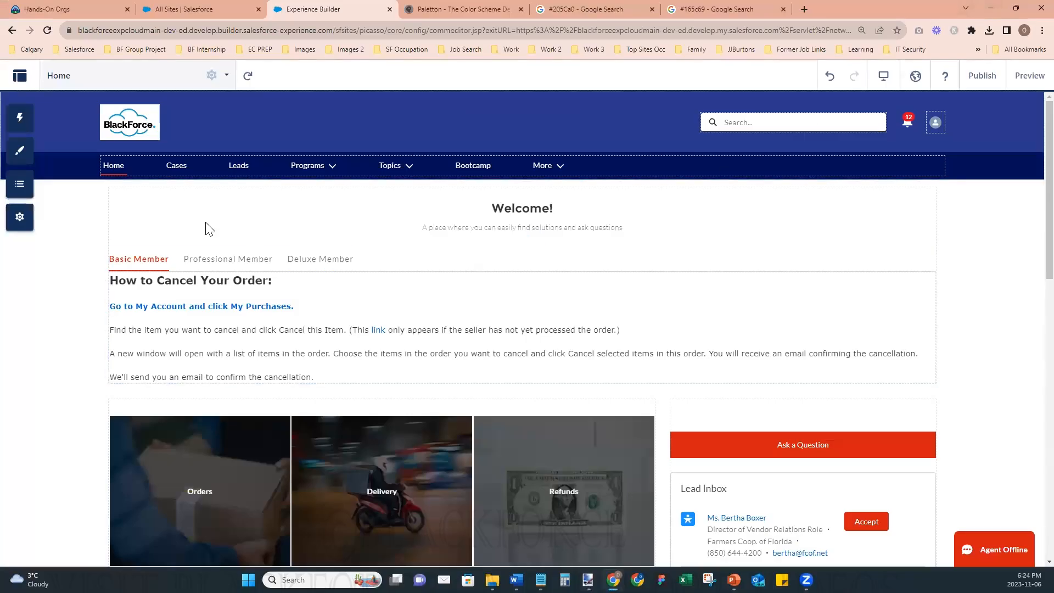
pyautogui.click(21, 157)
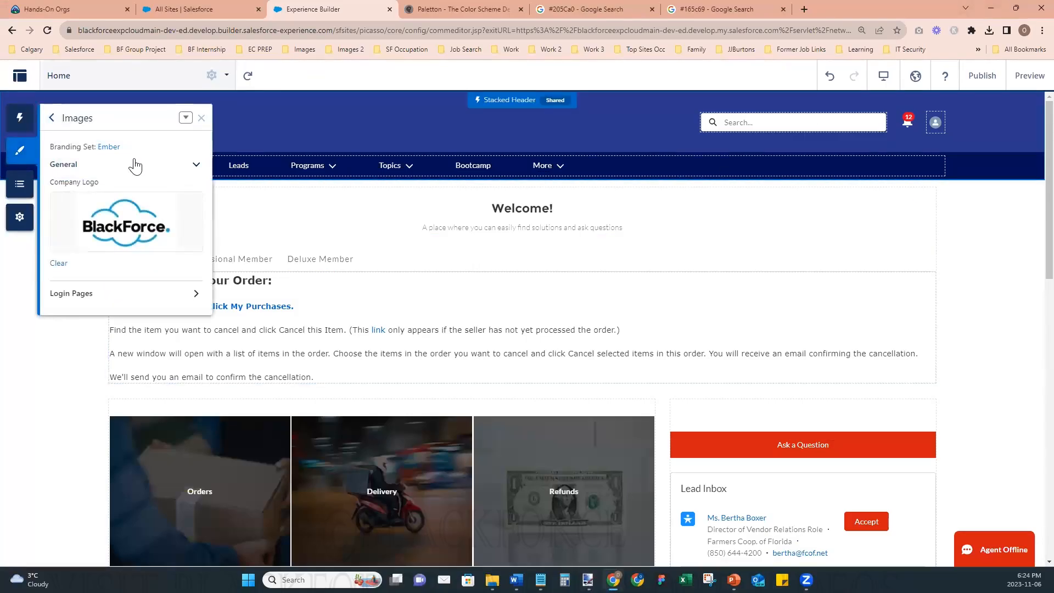
pyautogui.click(112, 217)
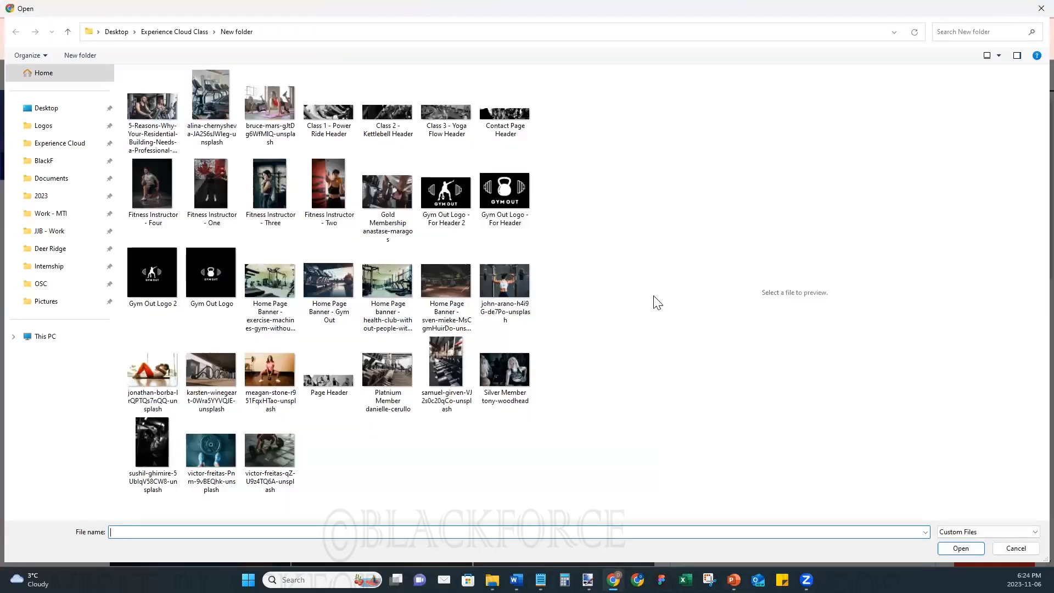
pyautogui.click(48, 128)
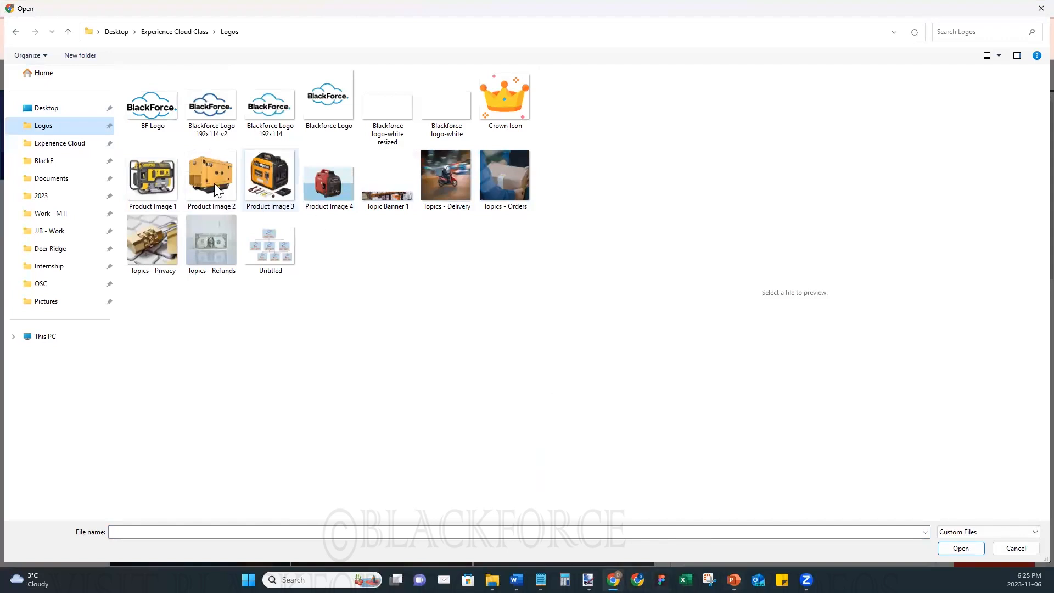
pyautogui.click(145, 110)
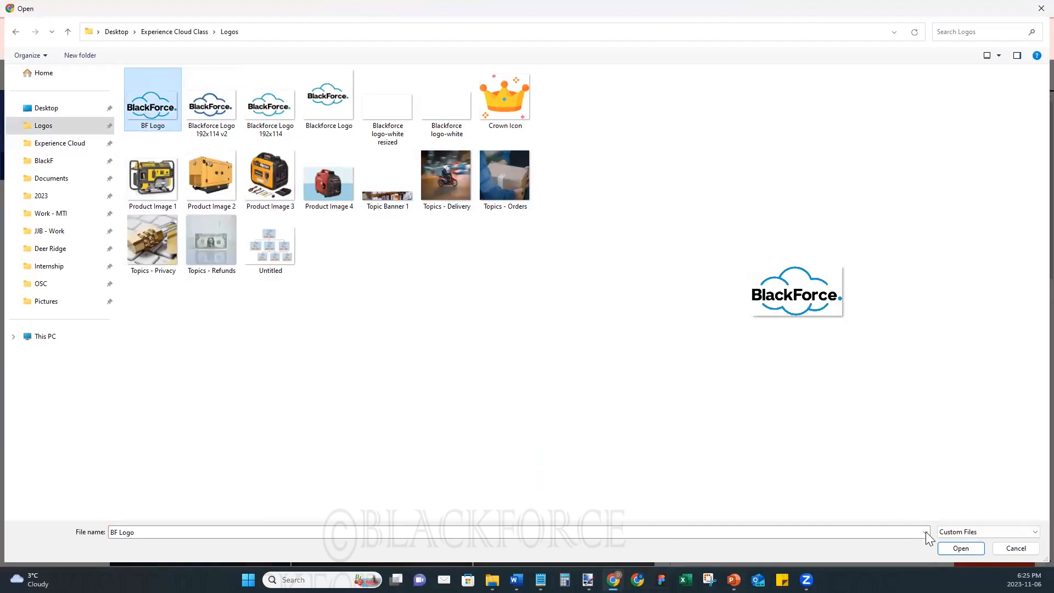
pyautogui.click(952, 549)
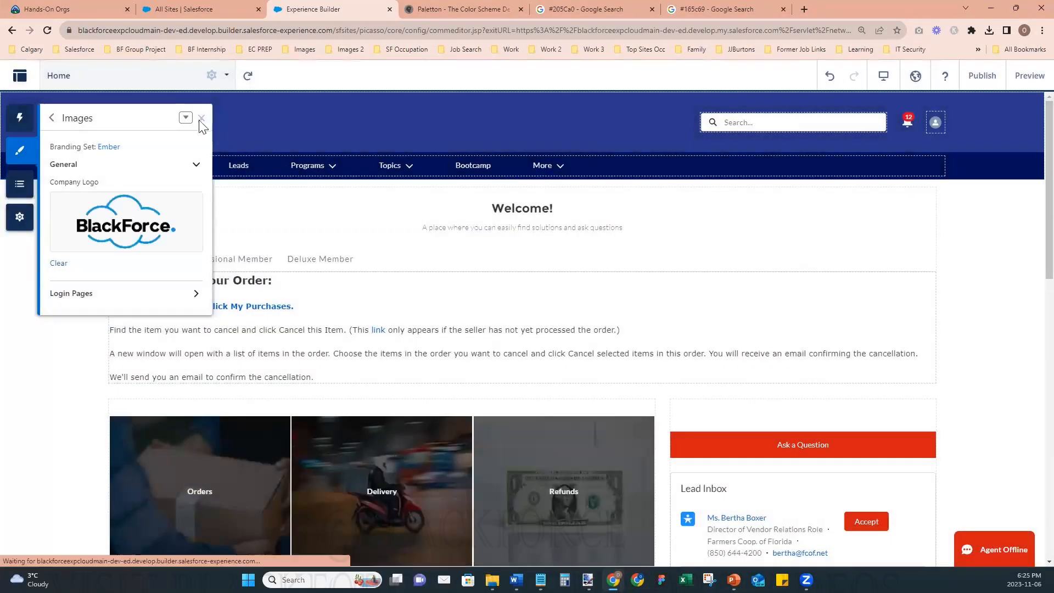
pyautogui.click(201, 122)
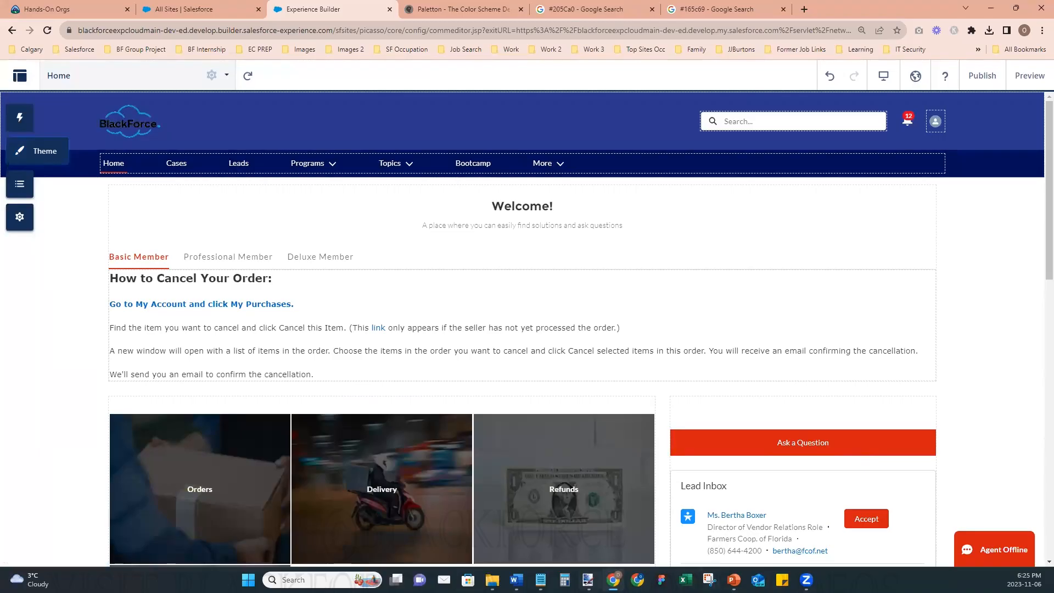
# - Close the BF Logo image in paint.net, then return to the browser and close the Experience Builder page
pyautogui.moveTo(588, 580)
pyautogui.click(630, 534)
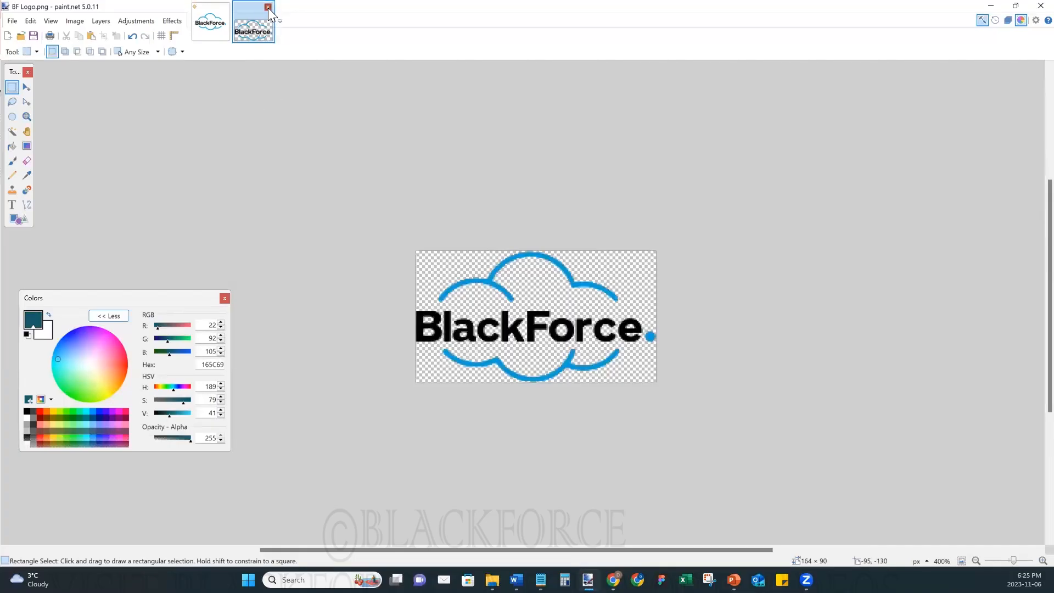
pyautogui.click(268, 7)
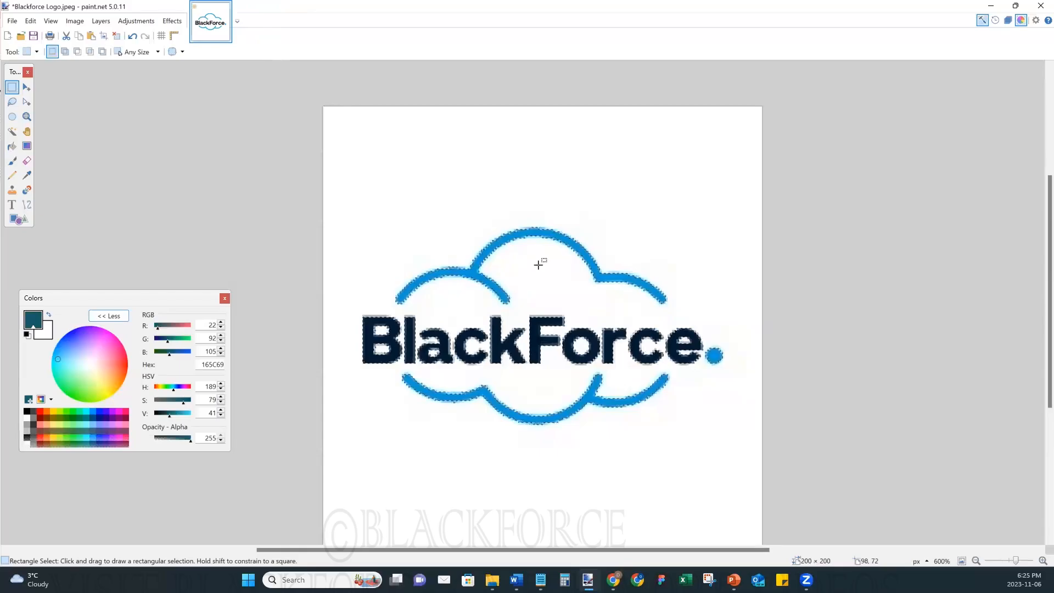
pyautogui.click(990, 7)
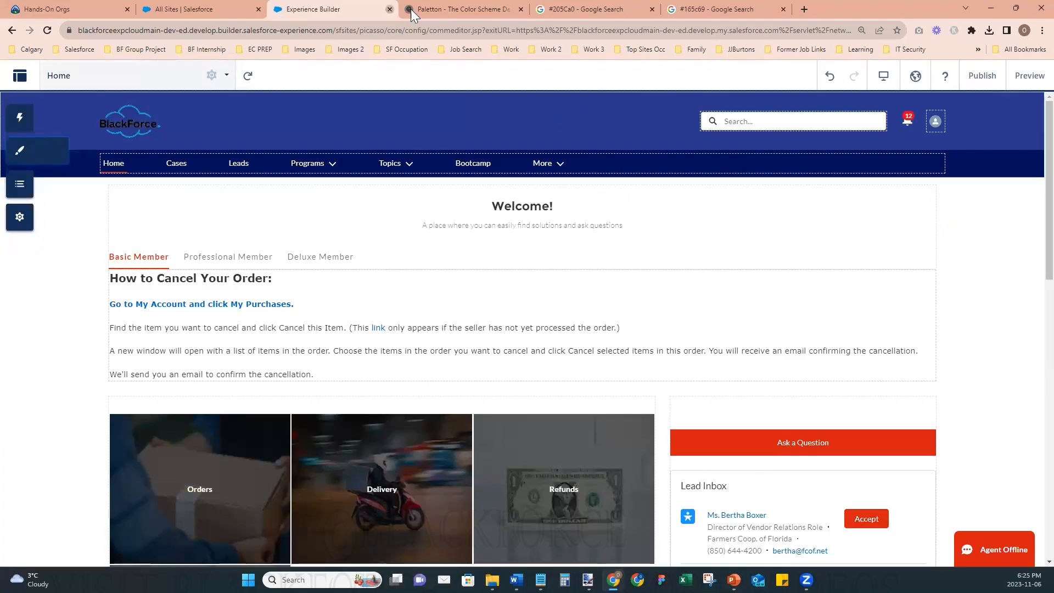
pyautogui.click(390, 9)
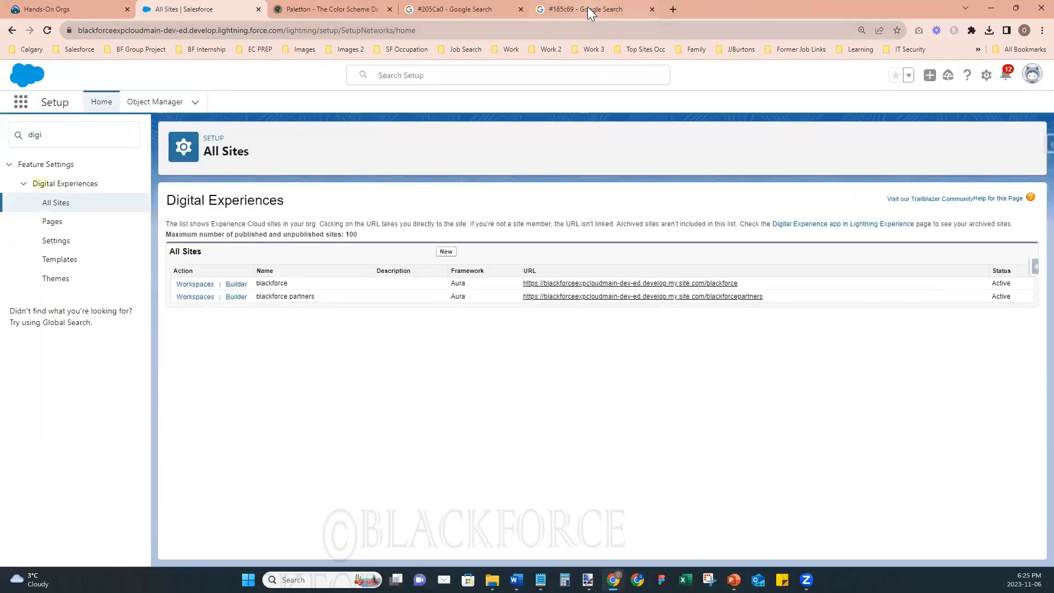
# - Switch to File Explorer and preview the square Gym Out logos and the Gym Out Logo - For Header 2 image
pyautogui.click(492, 580)
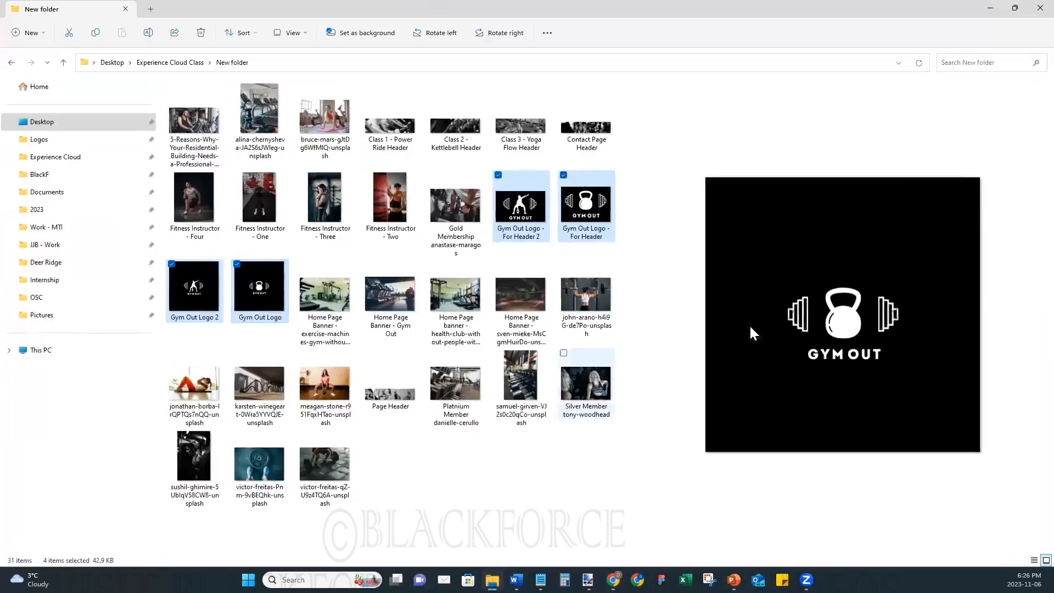
pyautogui.click(497, 513)
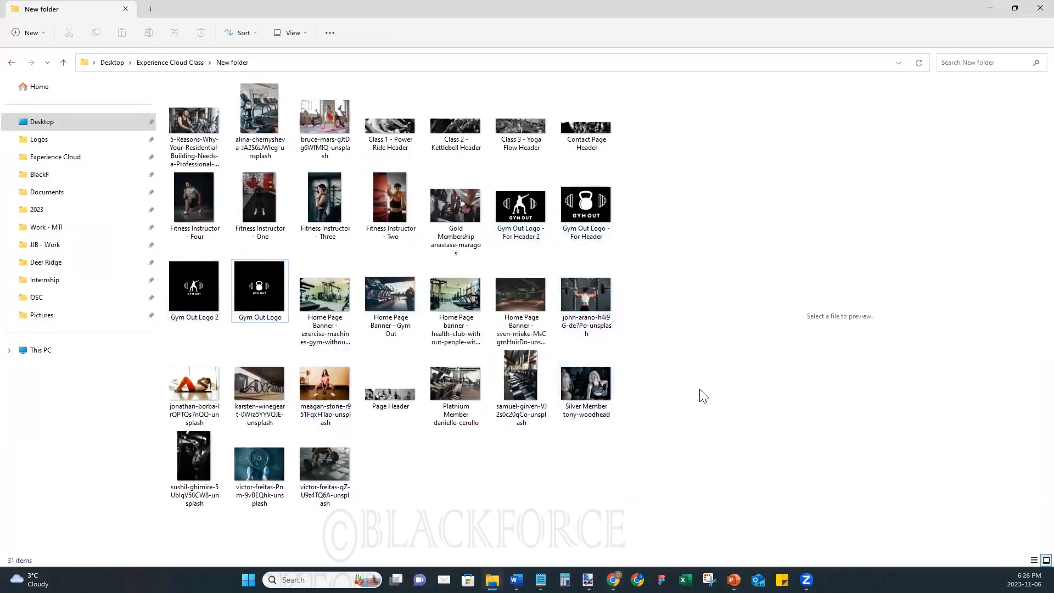
pyautogui.click(258, 291)
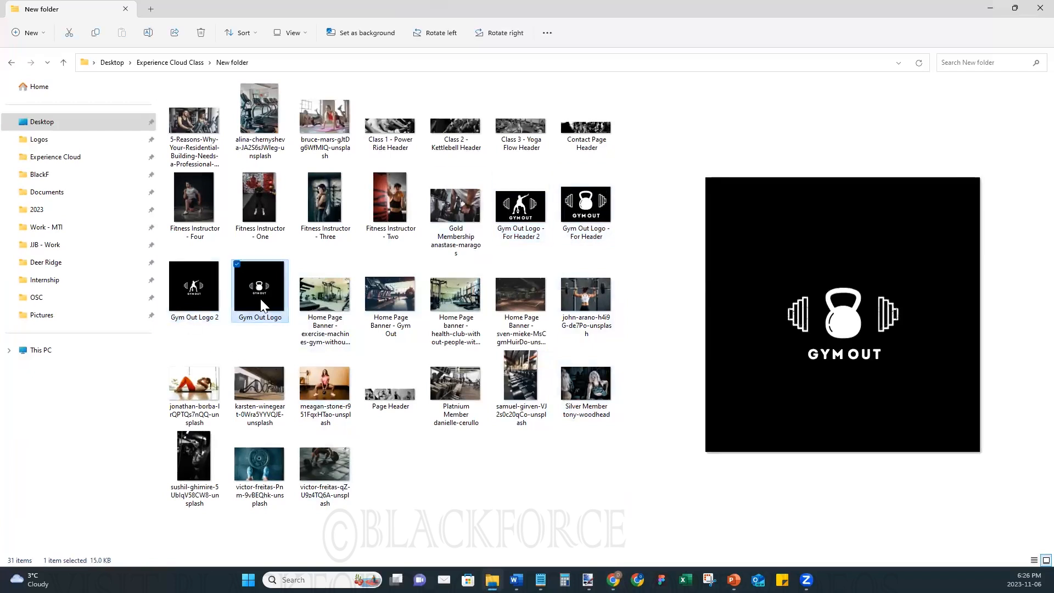
pyautogui.click(199, 310)
pyautogui.click(254, 298)
pyautogui.click(205, 299)
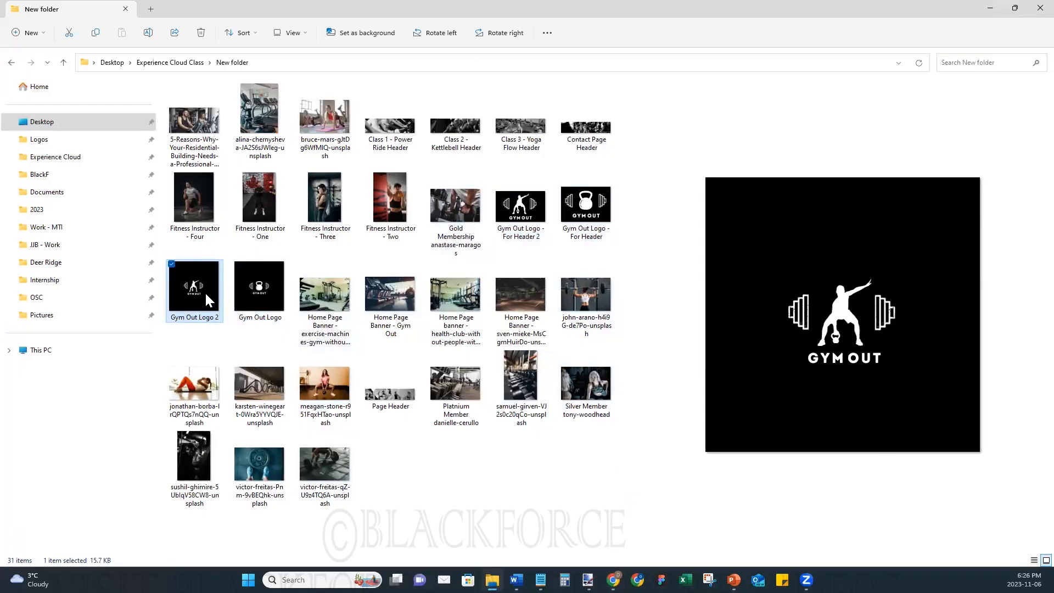
pyautogui.click(533, 213)
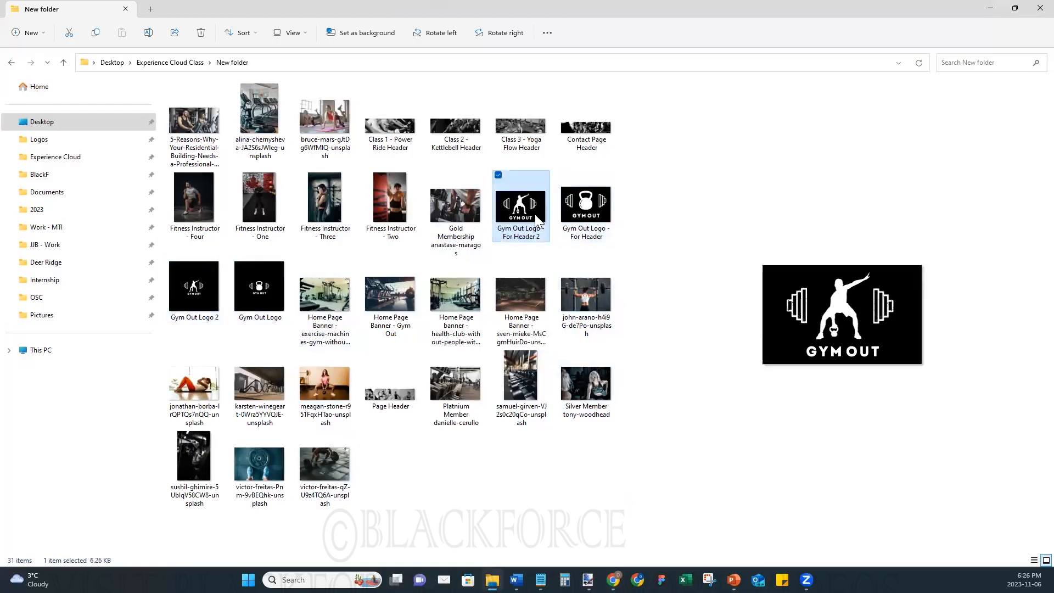
pyautogui.click(987, 10)
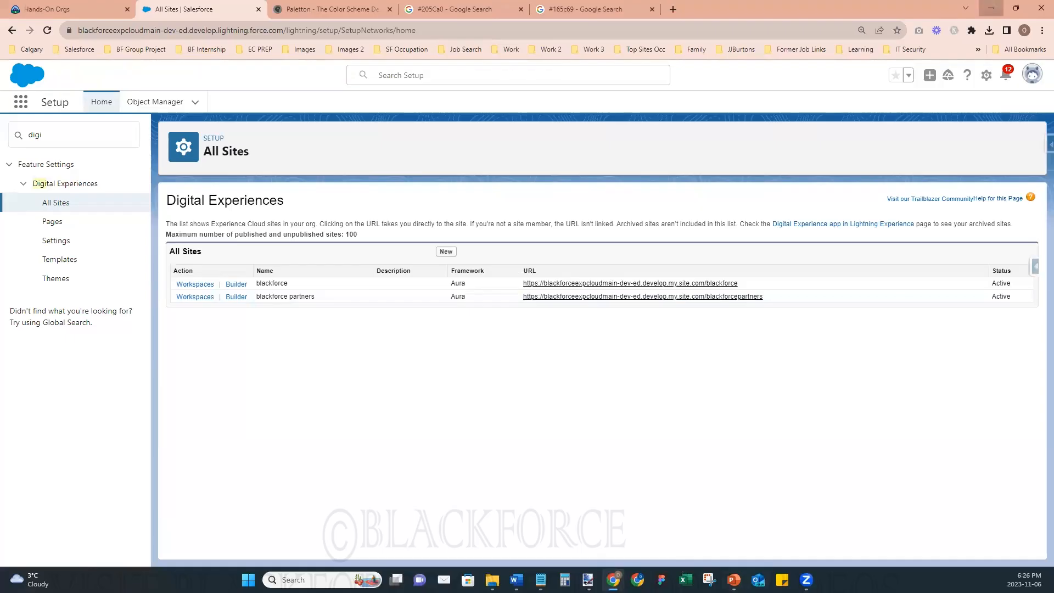
# - Switch to the WEBSITE CONTENT document in Word, enlarge its window and review the gym website text, including the membership sections
pyautogui.click(991, 9)
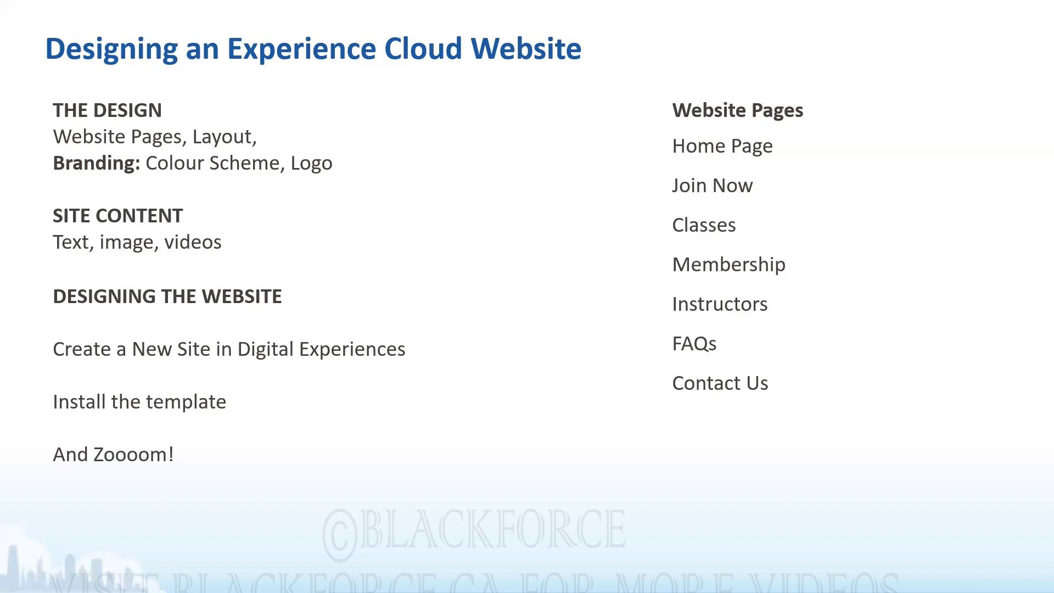
pyautogui.hotkey('alt', 'Tab')
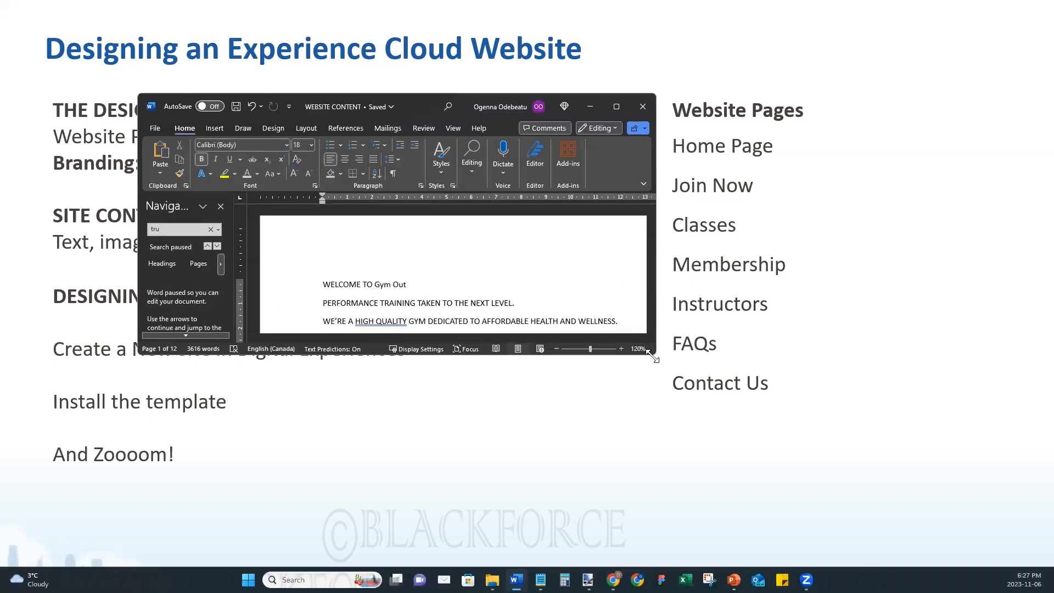
pyautogui.moveTo(653, 357); pyautogui.dragTo(819, 493)
pyautogui.scroll(-7, 358, 390)
pyautogui.scroll(6, 357, 384)
pyautogui.scroll(-4, 329, 404)
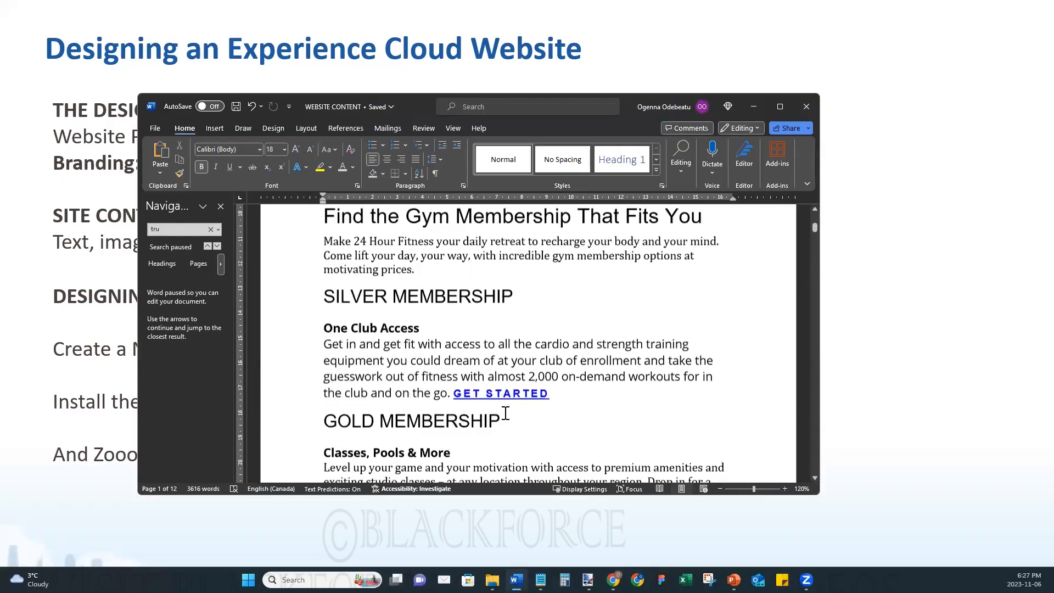
pyautogui.scroll(-10, 505, 413)
pyautogui.scroll(6, 505, 413)
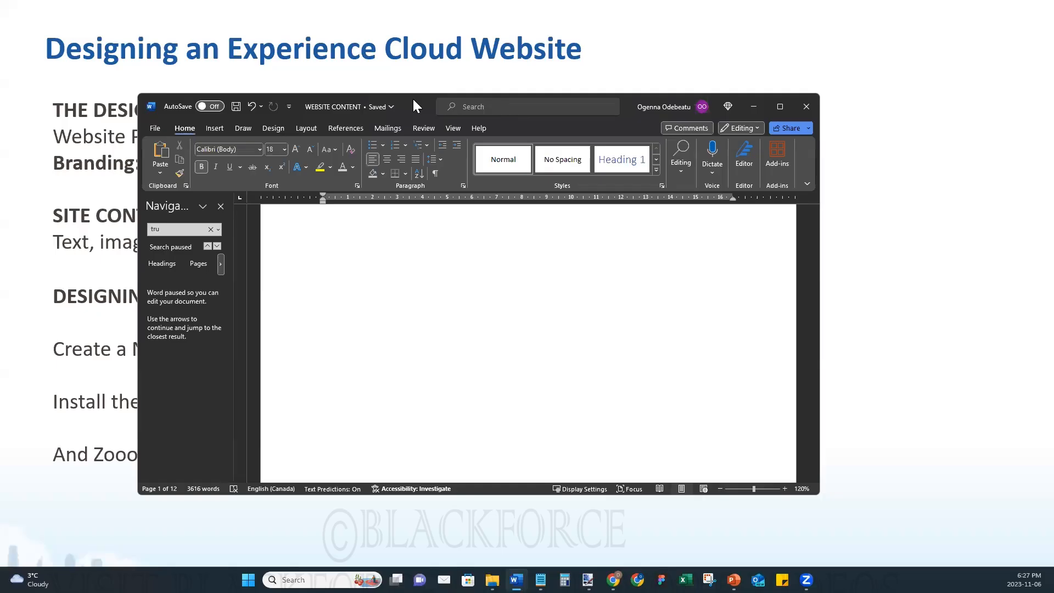
# - Switch to the browser and start a new Experience Cloud site from the Customer Account Portal template
pyautogui.hotkey('alt', 'Tab')
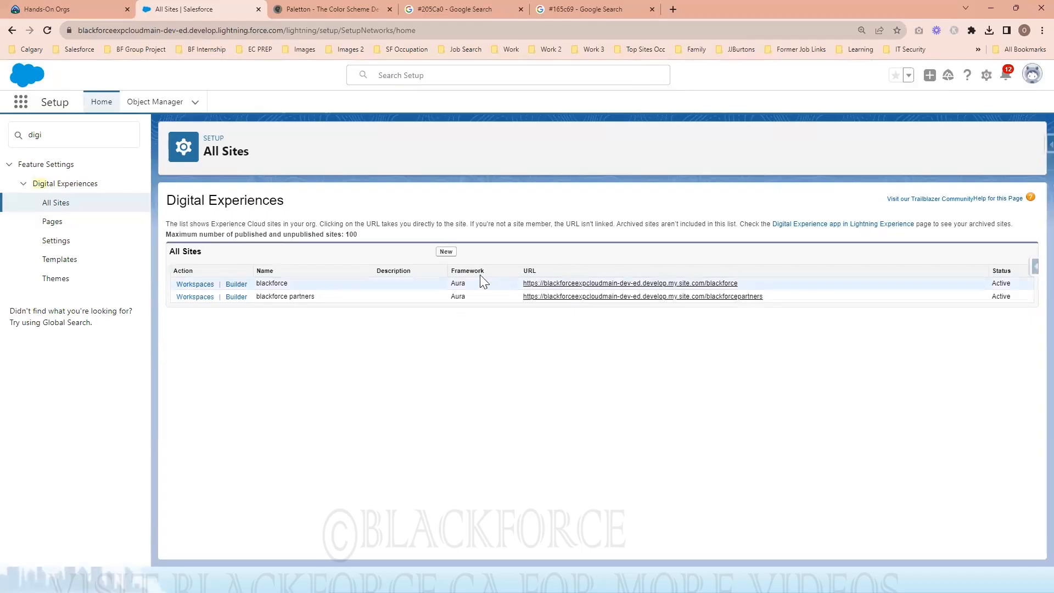
pyautogui.click(447, 254)
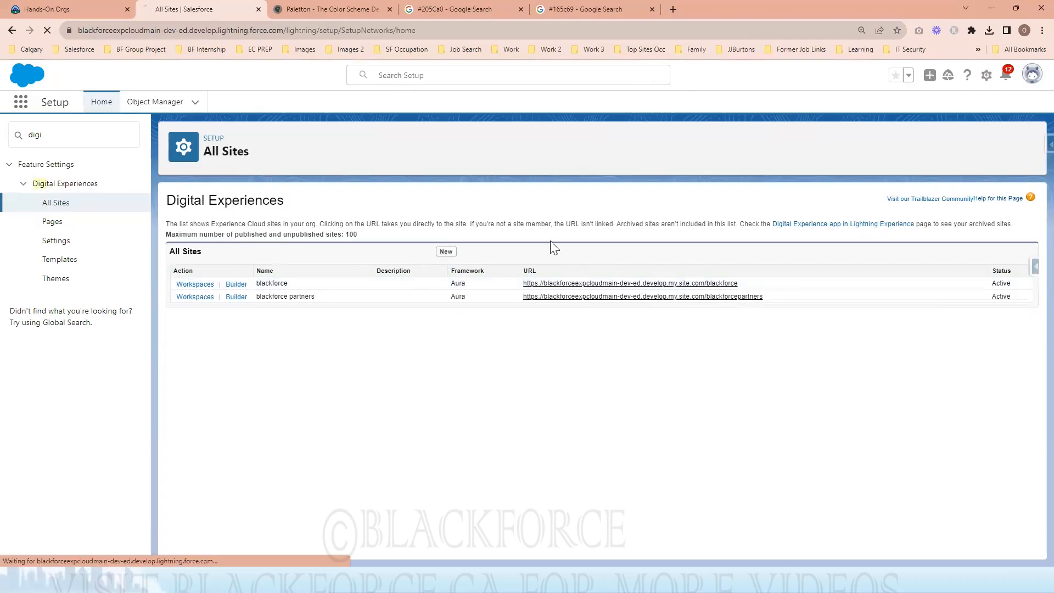
pyautogui.click(1031, 32)
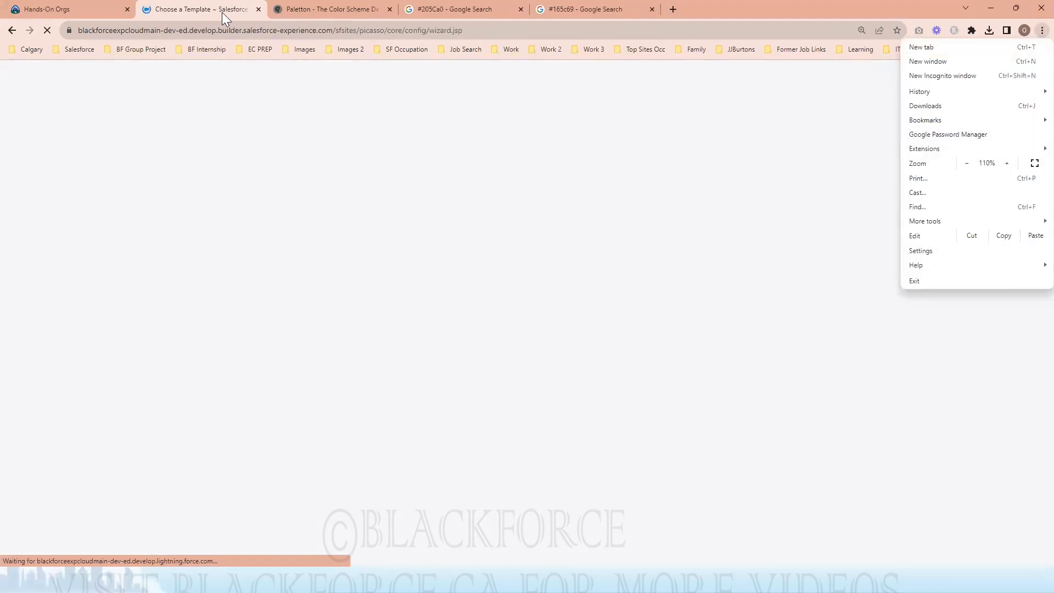
pyautogui.click(221, 12)
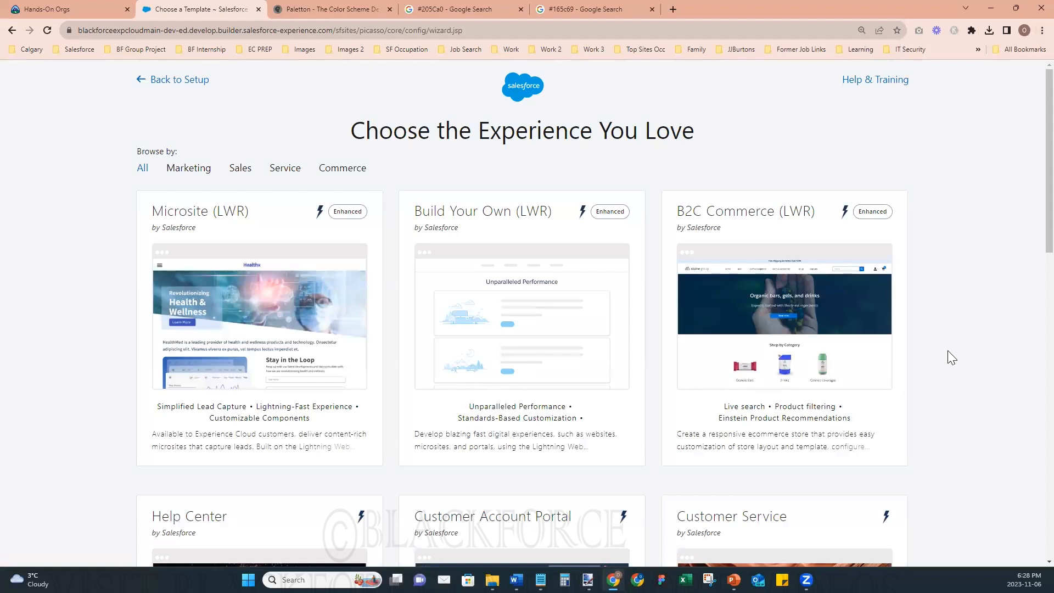
pyautogui.scroll(-6, 948, 350)
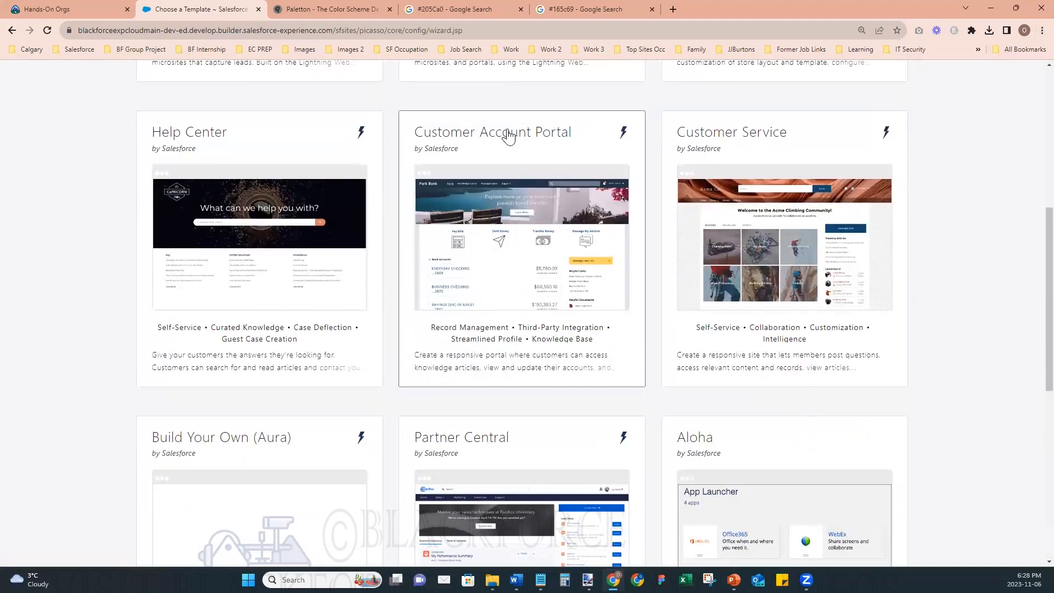
pyautogui.click(509, 135)
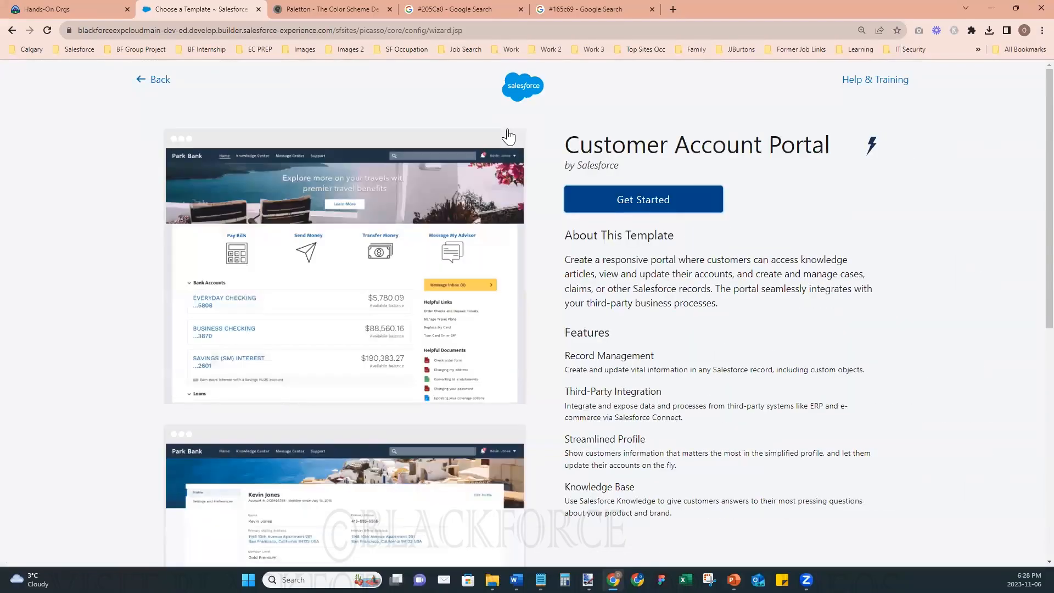
pyautogui.click(655, 201)
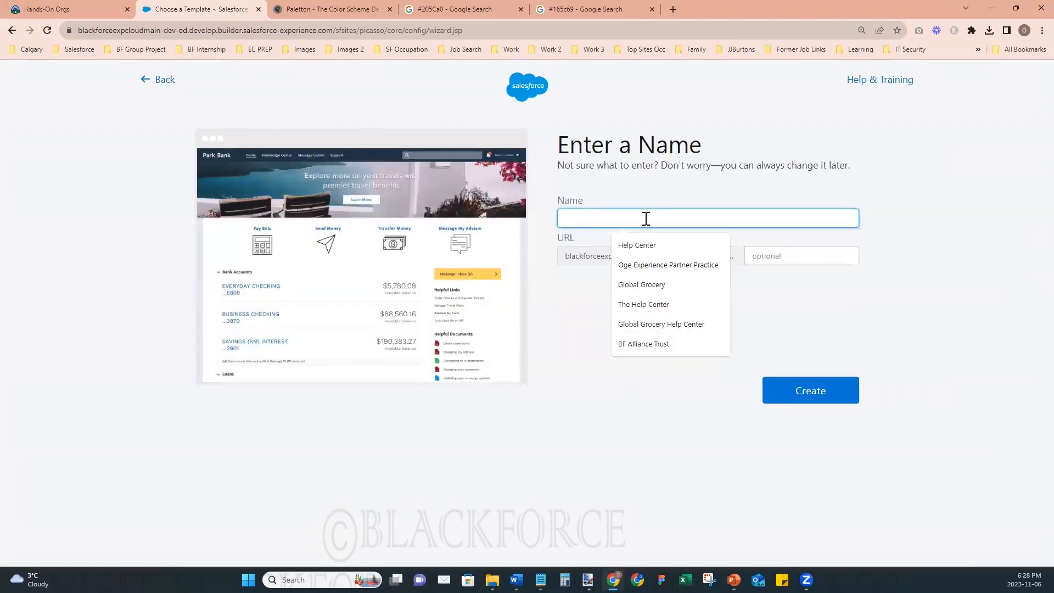
# - Name the site GymOut, set its URL ending to gymout, and create it
pyautogui.write('gymout')
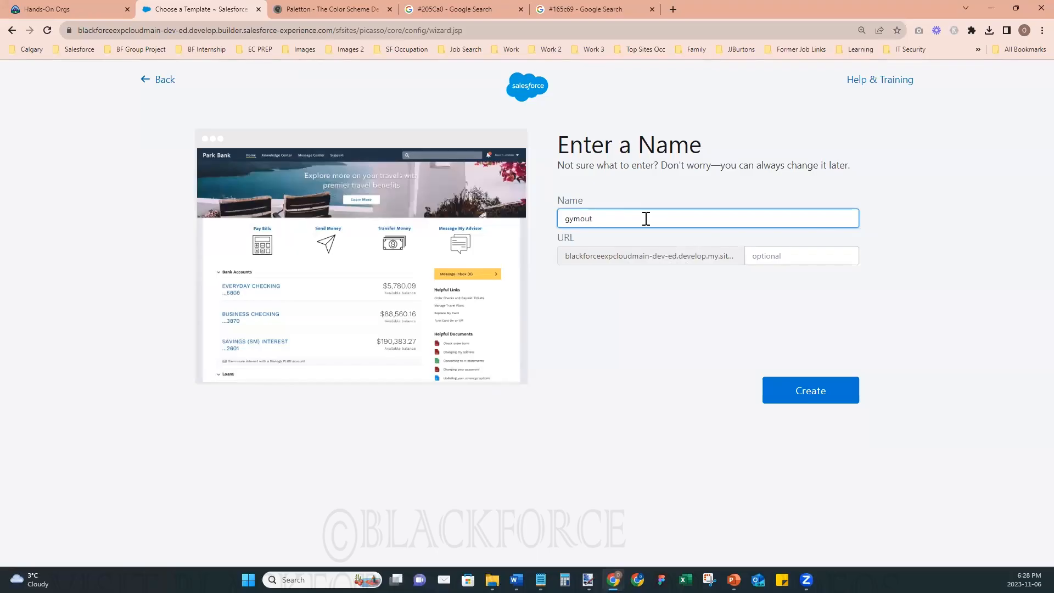
pyautogui.press('BackSpace')
pyautogui.press('BackSpace')
pyautogui.press('BackSpace')
pyautogui.write('Gym')
pyautogui.press('Tab')
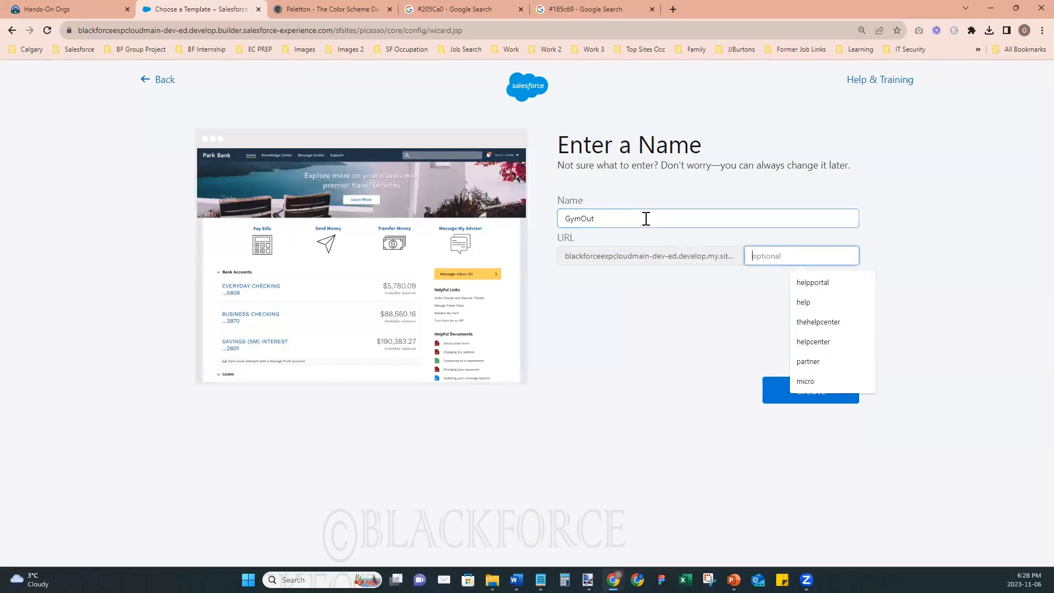
pyautogui.write('gymout')
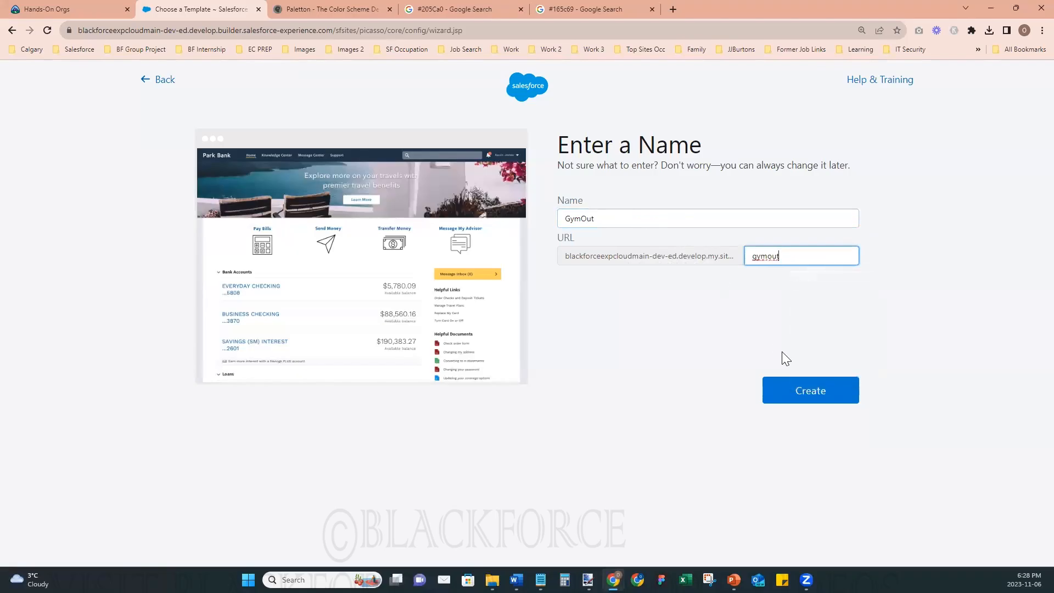
pyautogui.click(809, 394)
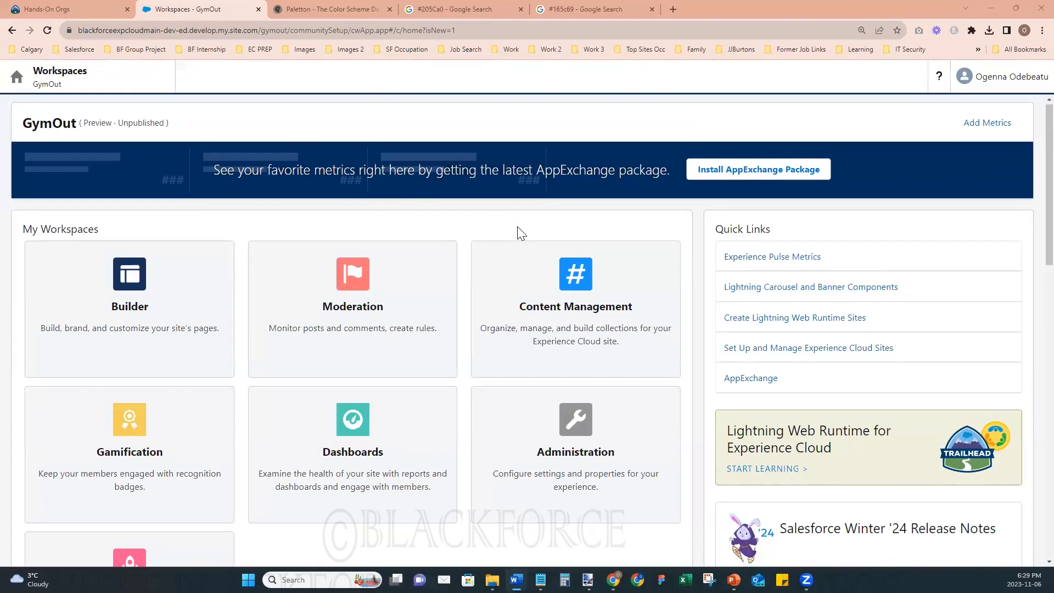
# - Open the GymOut site in Experience Builder and change its theme to Citizen
pyautogui.scroll(-6, 519, 232)
pyautogui.scroll(7, 504, 231)
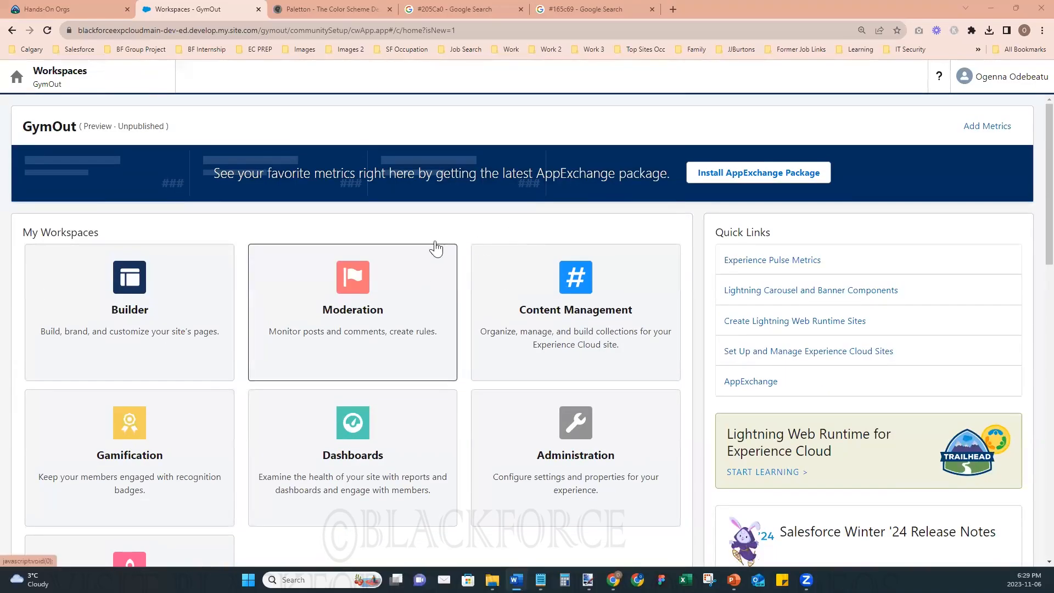
pyautogui.click(135, 312)
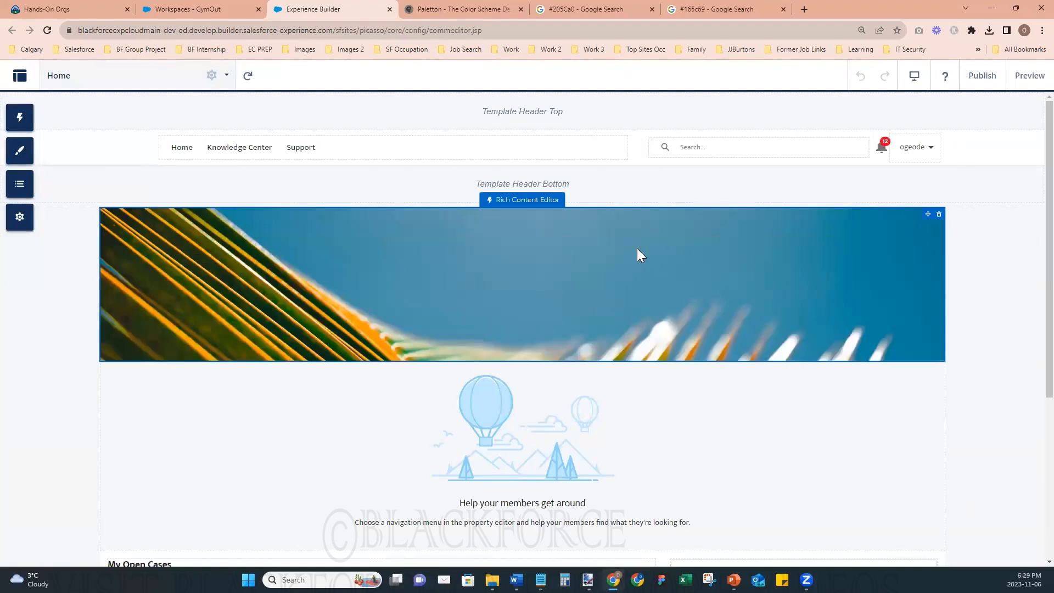
pyautogui.click(27, 155)
pyautogui.click(125, 201)
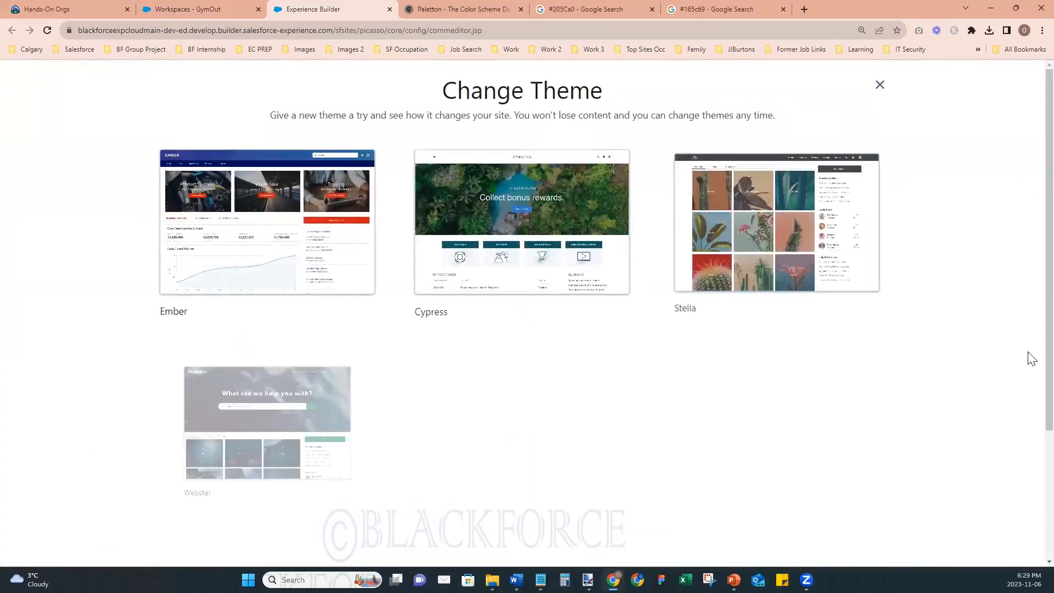
pyautogui.scroll(-3, 961, 378)
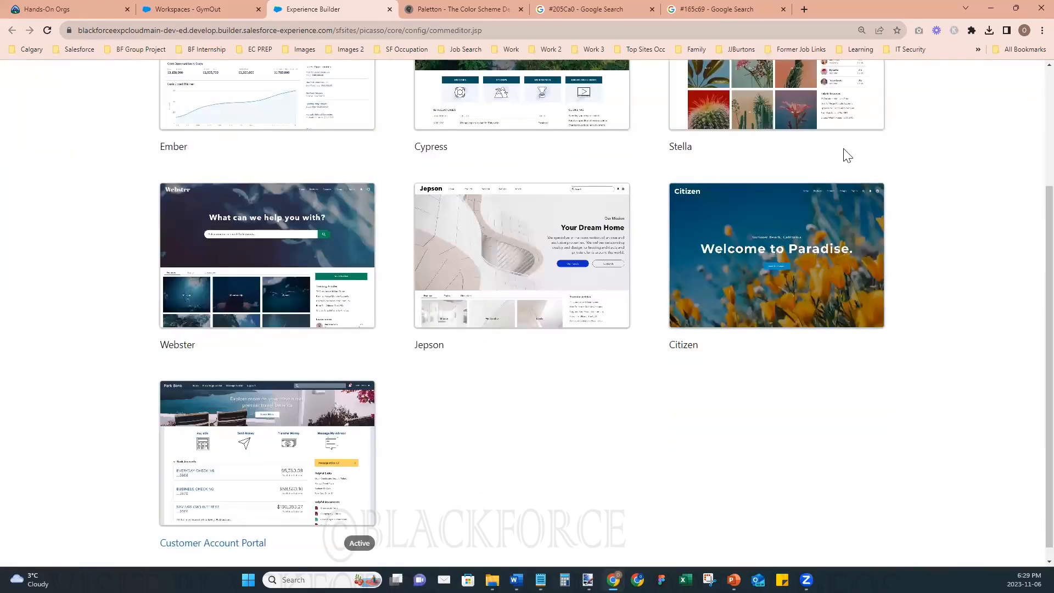
pyautogui.click(729, 214)
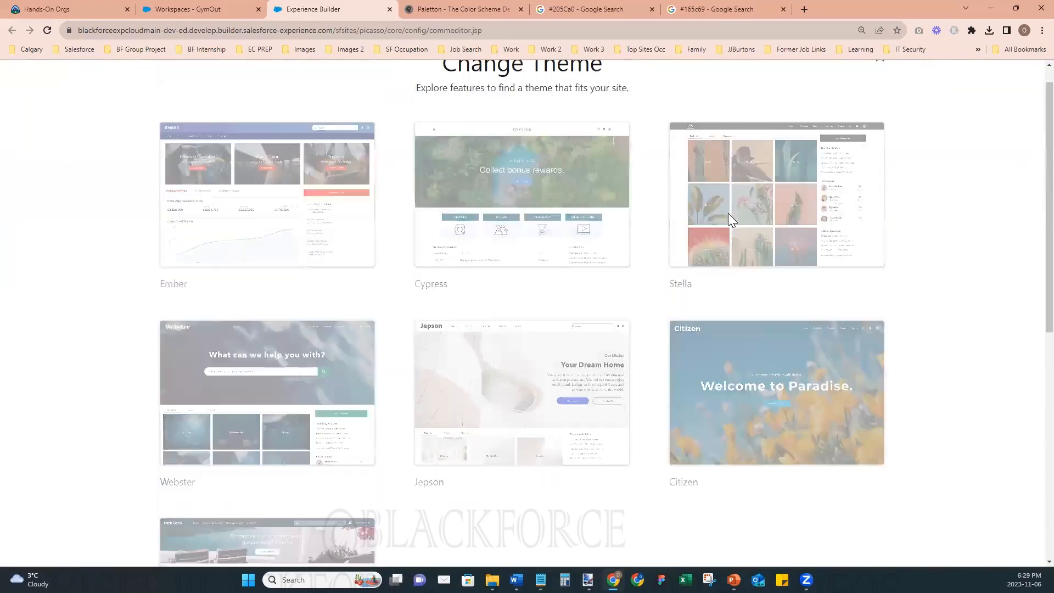
pyautogui.click(649, 212)
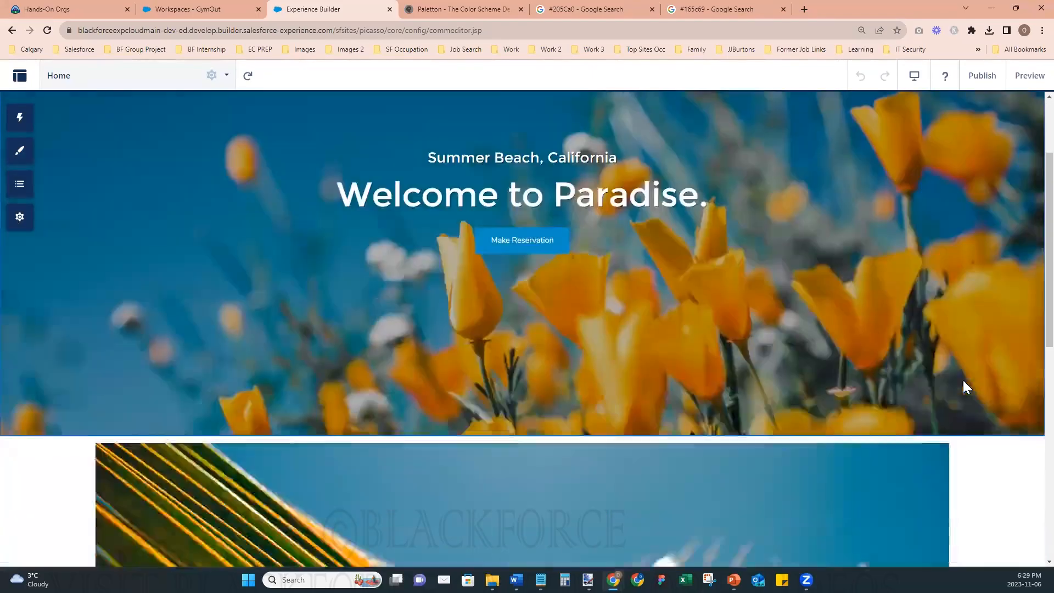
# - Examine the home page's layout and components under the Citizen theme, and review the list of the site's pages
pyautogui.scroll(-8, 964, 381)
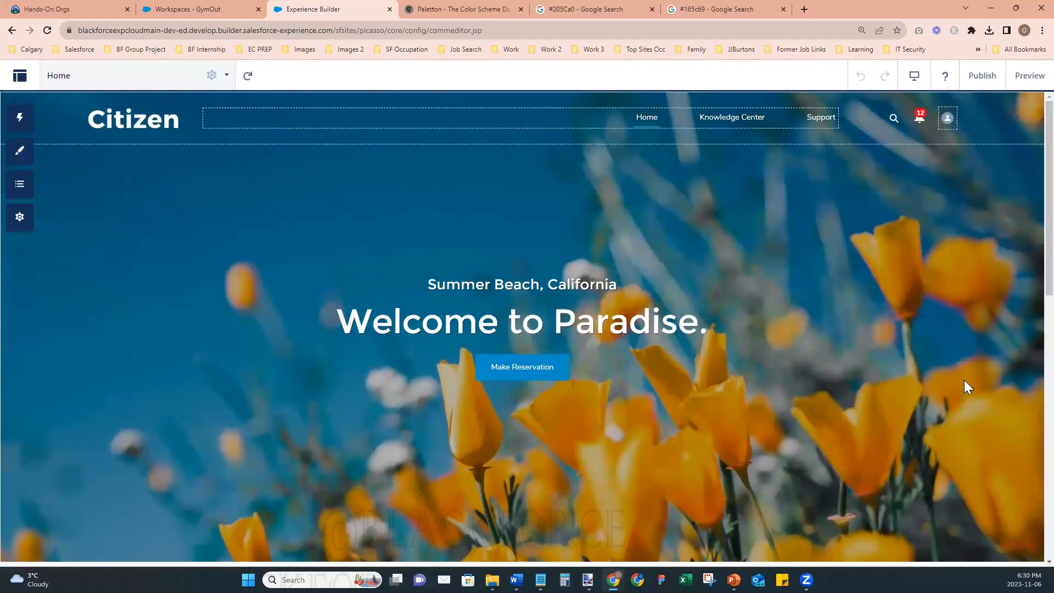
pyautogui.scroll(-10, 965, 380)
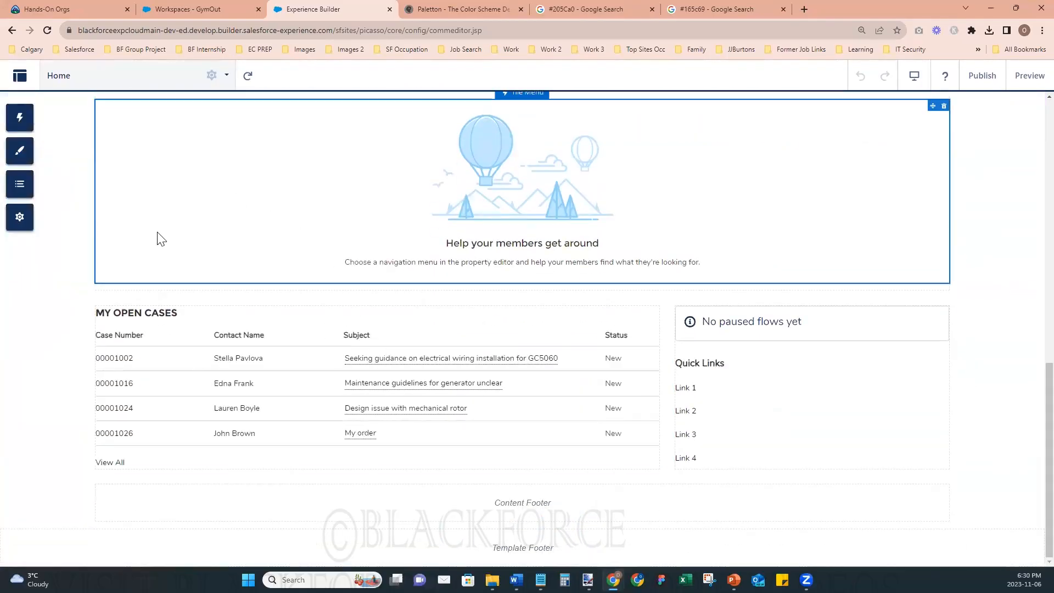
pyautogui.scroll(10, 146, 139)
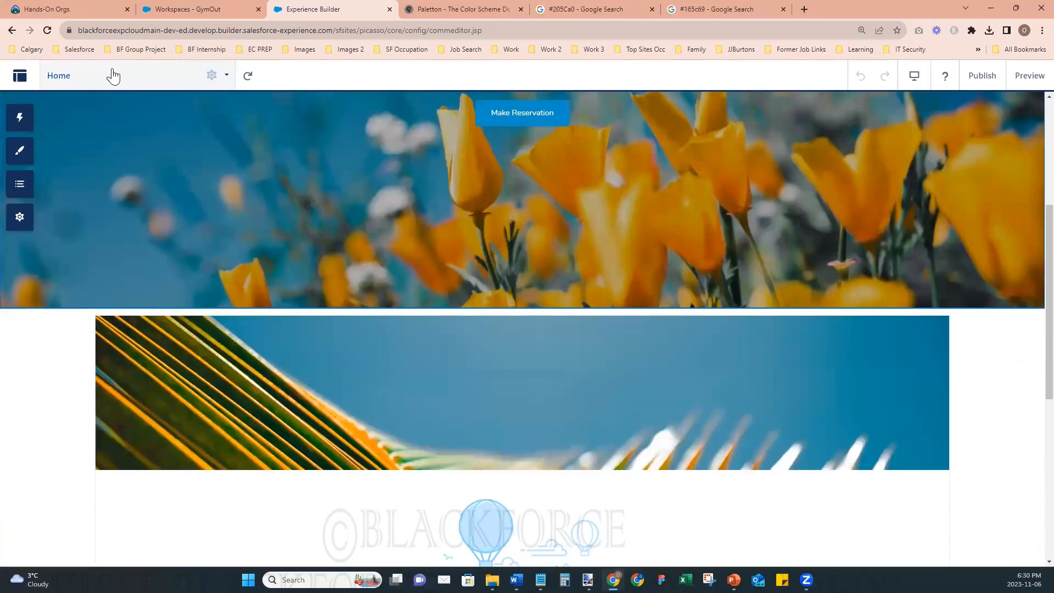
pyautogui.click(114, 77)
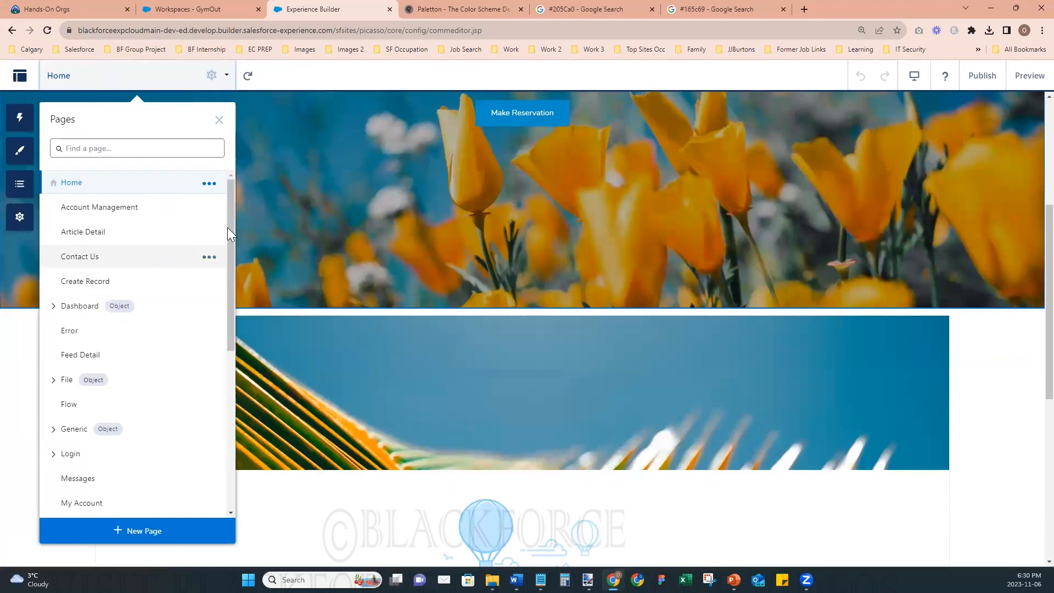
pyautogui.scroll(-1, 228, 221)
pyautogui.moveTo(227, 221); pyautogui.dragTo(236, 417)
pyautogui.scroll(2, 234, 223)
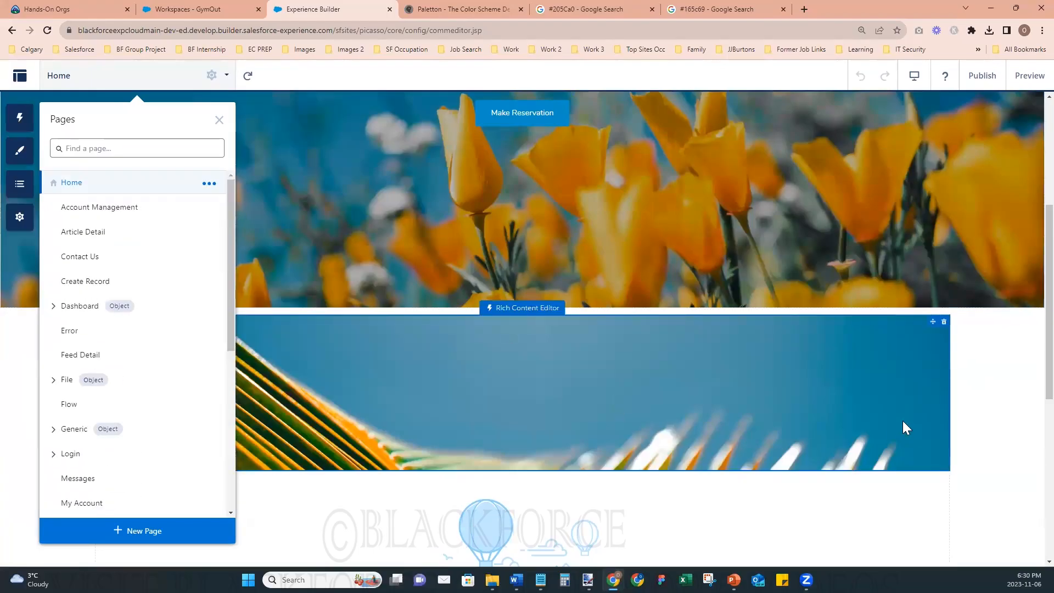
pyautogui.scroll(5, 1031, 307)
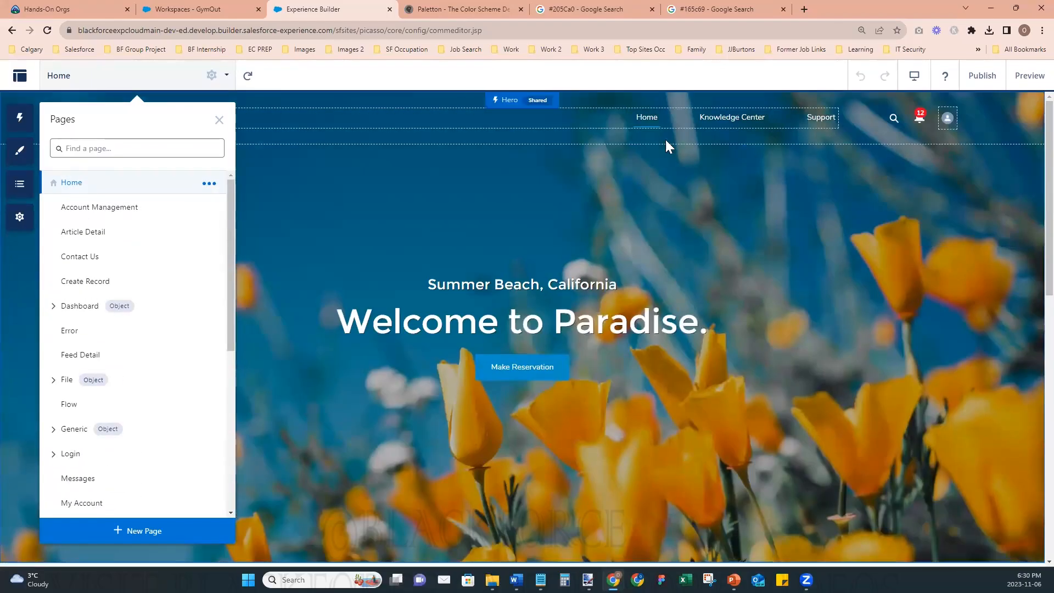
pyautogui.click(219, 120)
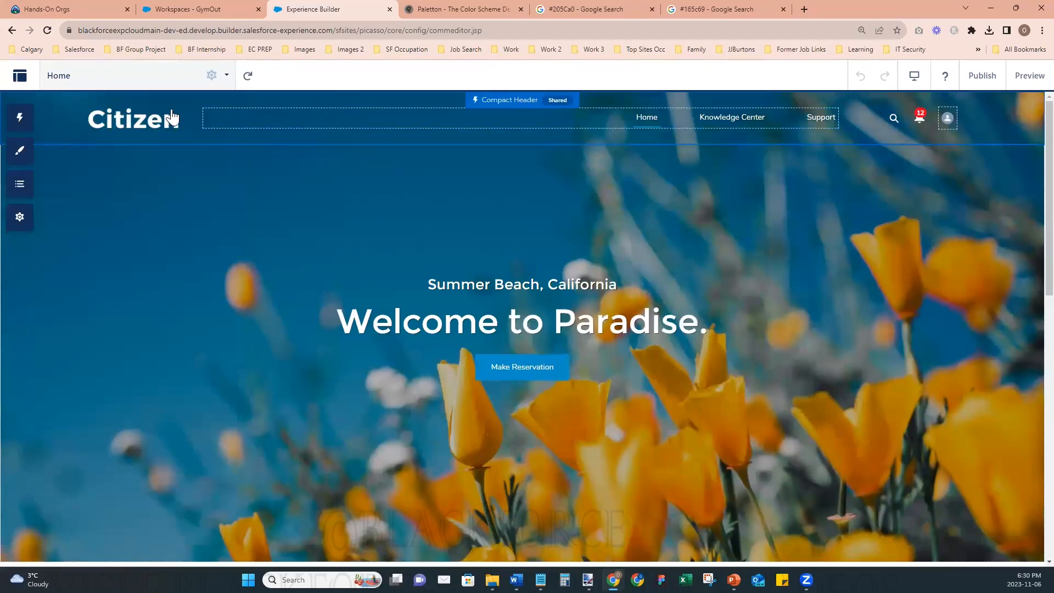
# - Set the theme's company logo to Gym Out Logo - For Header 2 from New folder in Experience Cloud Class, closing the theme settings
pyautogui.click(20, 151)
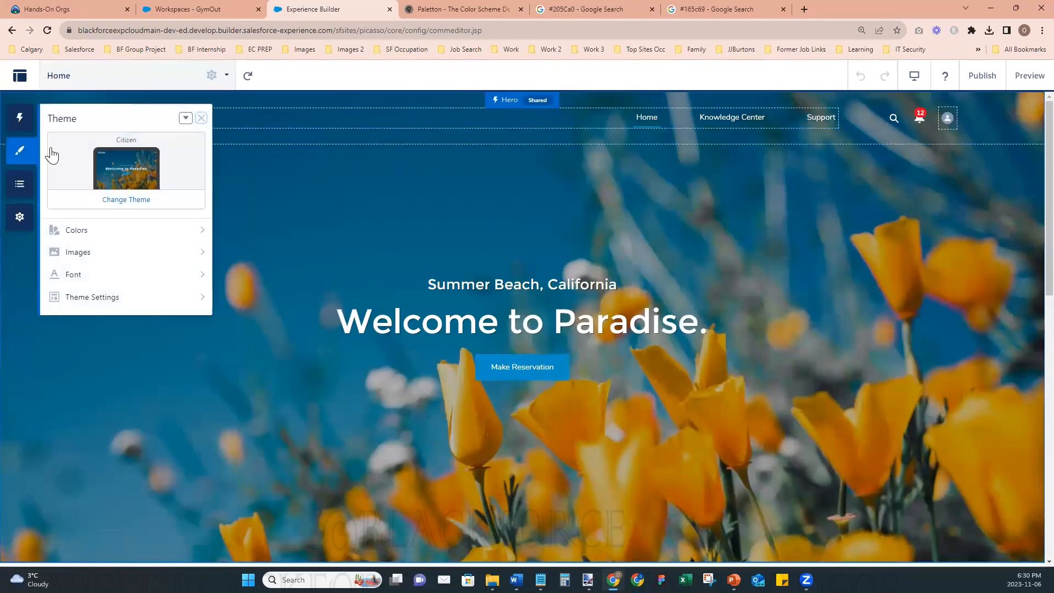
pyautogui.click(81, 258)
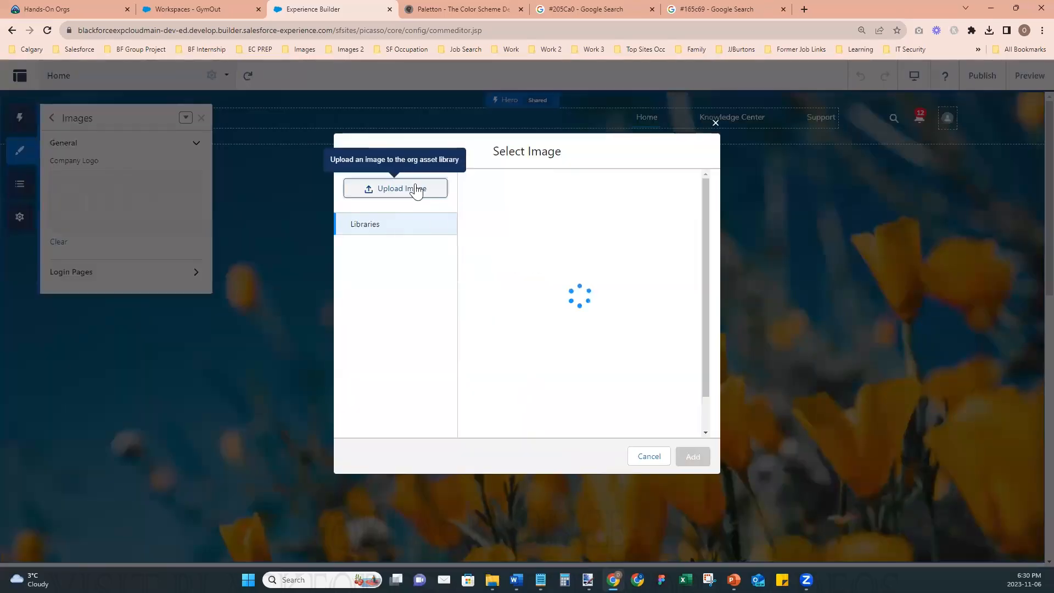
pyautogui.click(417, 189)
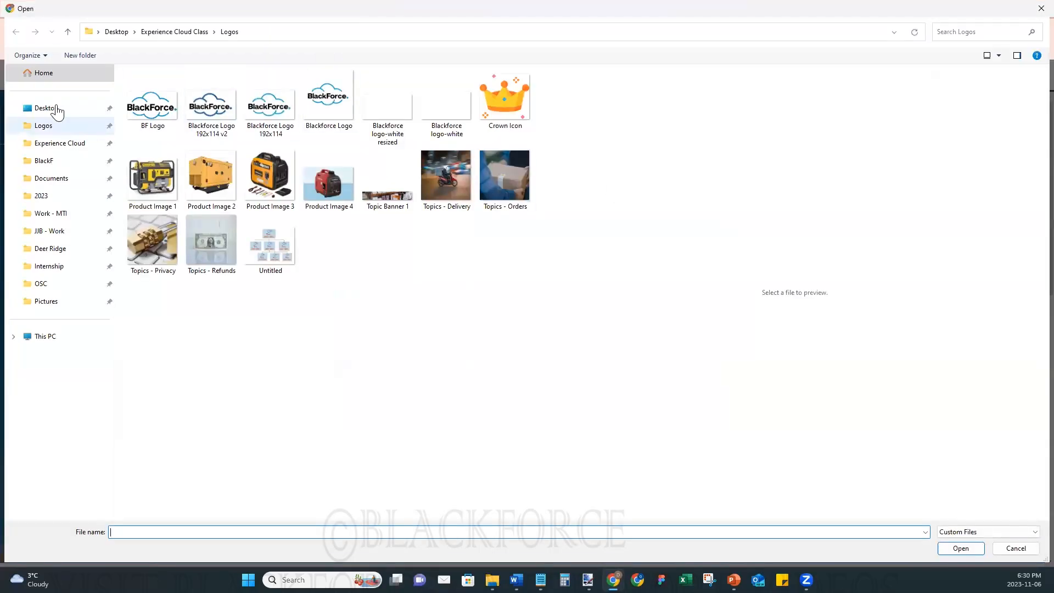
pyautogui.click(64, 145)
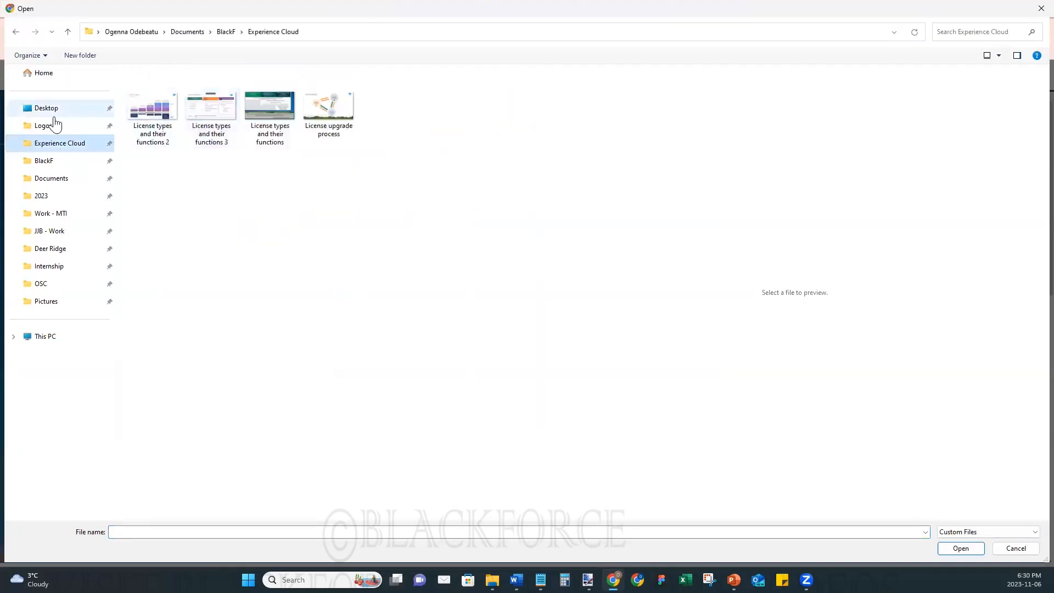
pyautogui.click(48, 127)
pyautogui.click(48, 109)
pyautogui.doubleClick(212, 114)
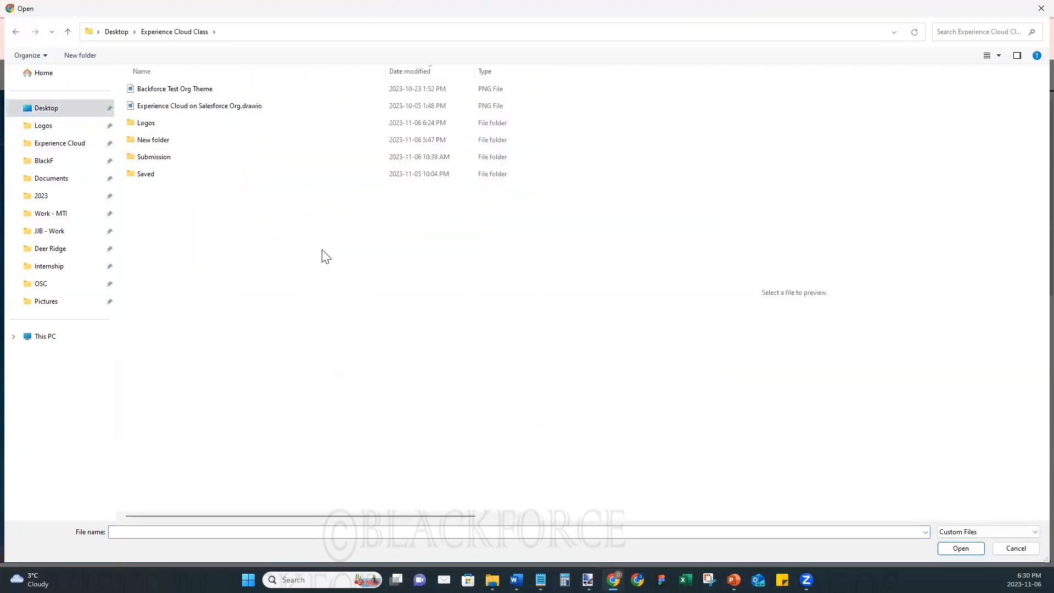
pyautogui.click(165, 143)
pyautogui.doubleClick(164, 141)
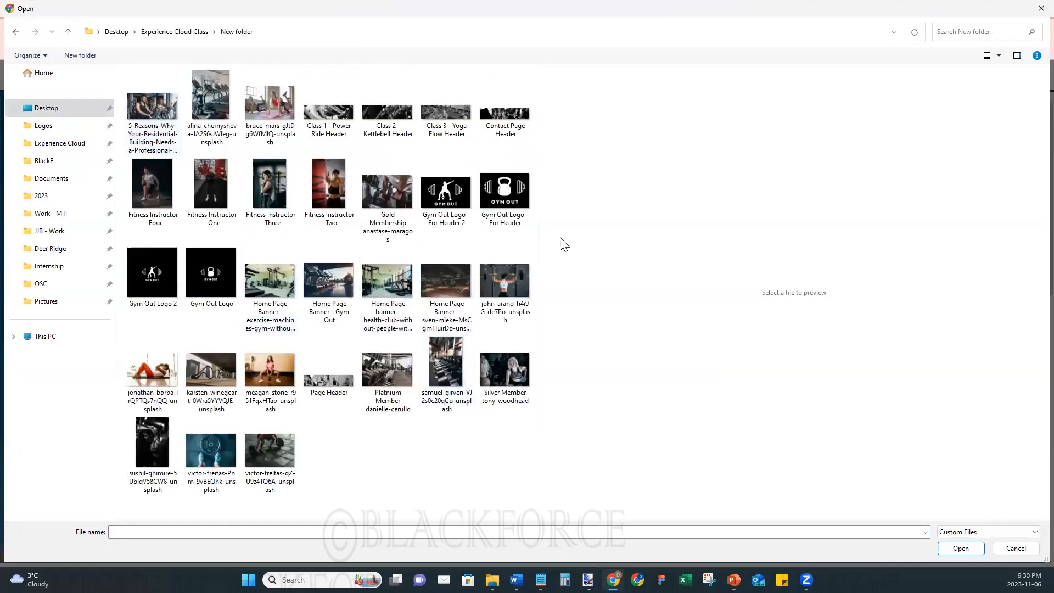
pyautogui.moveTo(539, 219); pyautogui.dragTo(801, 258)
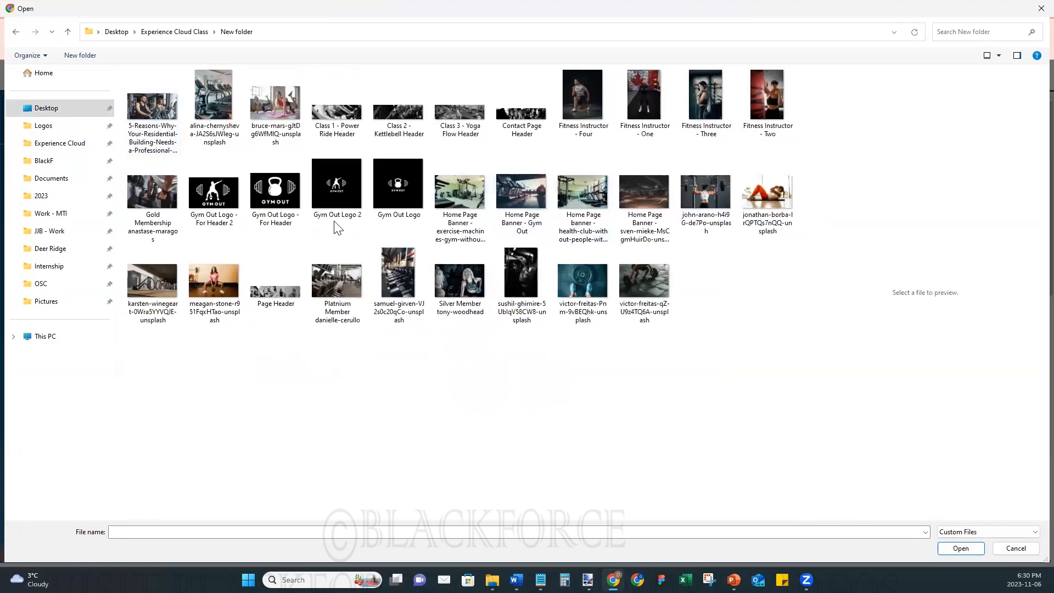
pyautogui.click(214, 200)
pyautogui.click(946, 547)
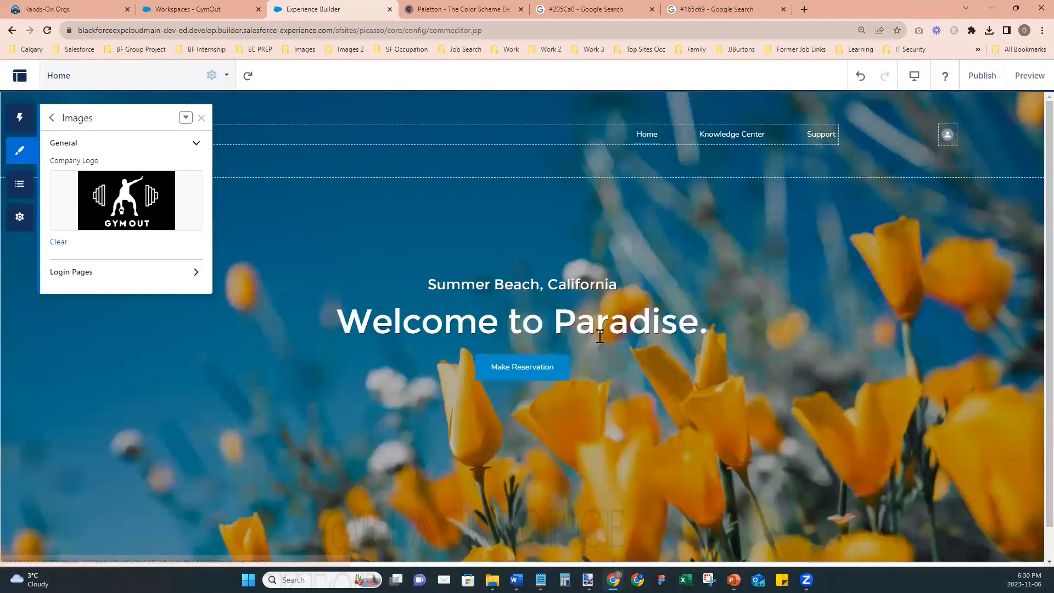
pyautogui.click(201, 118)
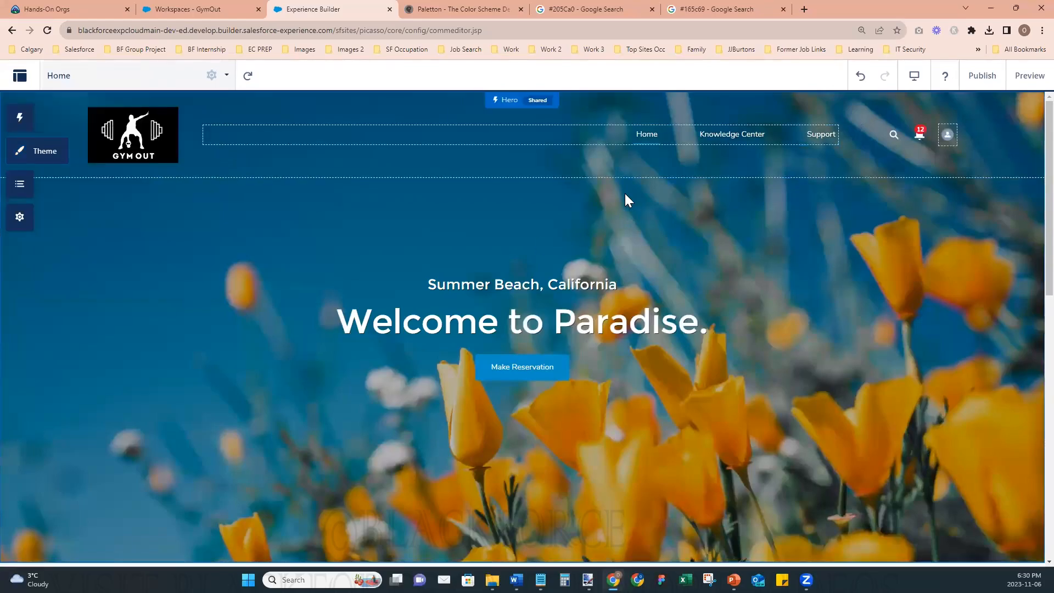
# - Set the Compact Header's background color to rgba(4, 4, 4, 0.82) and close its settings
pyautogui.click(619, 105)
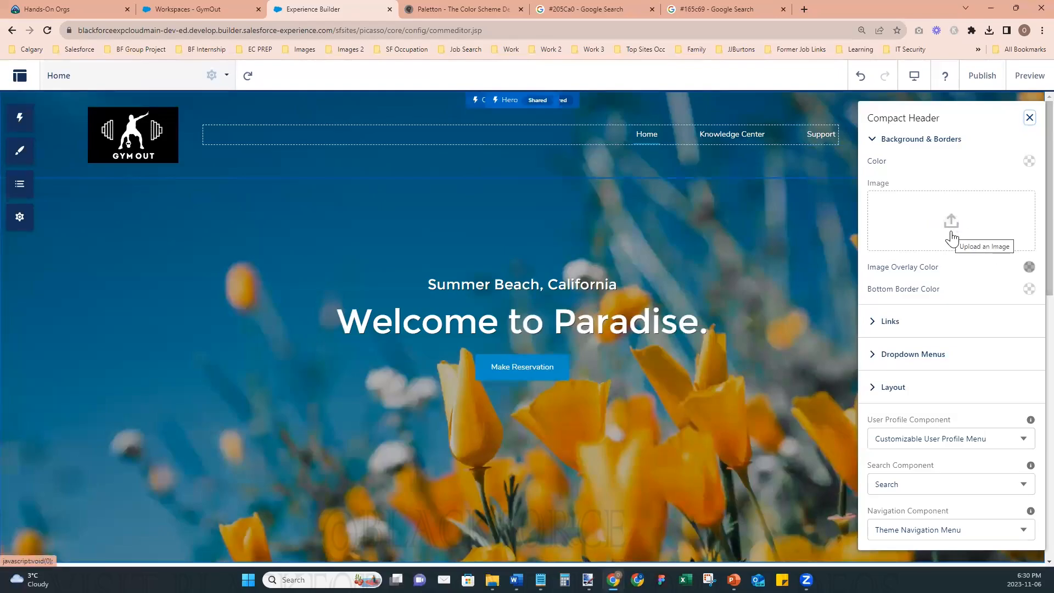
pyautogui.click(1030, 162)
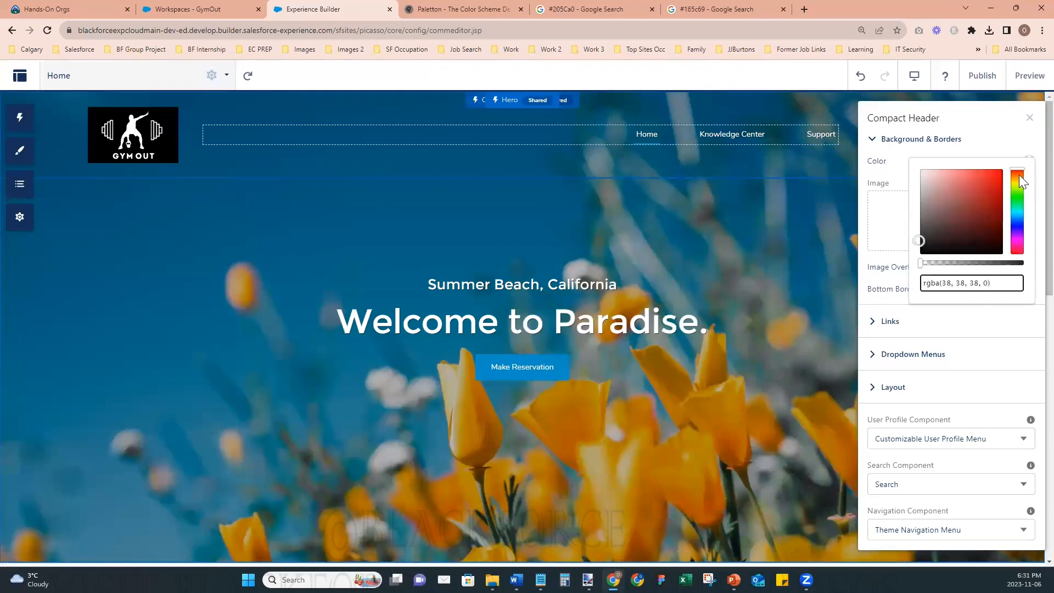
pyautogui.moveTo(919, 241); pyautogui.dragTo(1025, 265)
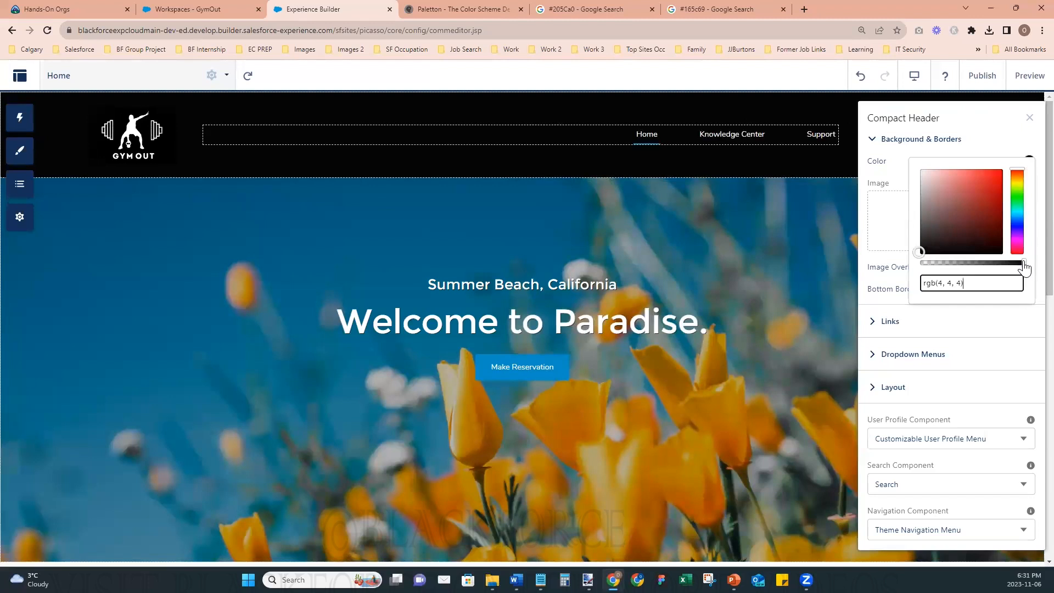
pyautogui.moveTo(1023, 264); pyautogui.dragTo(1005, 265)
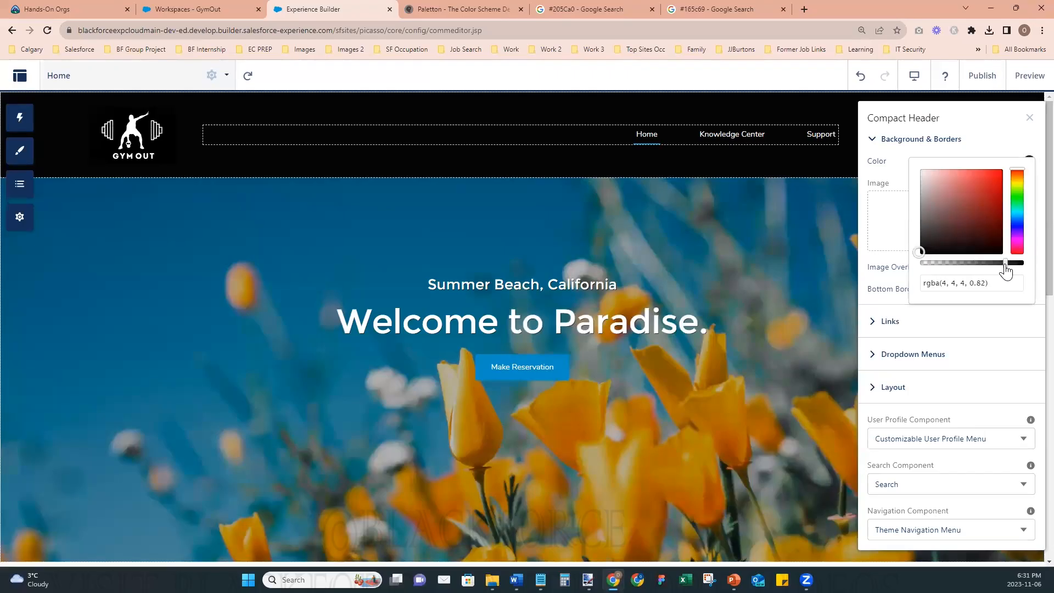
pyautogui.click(903, 161)
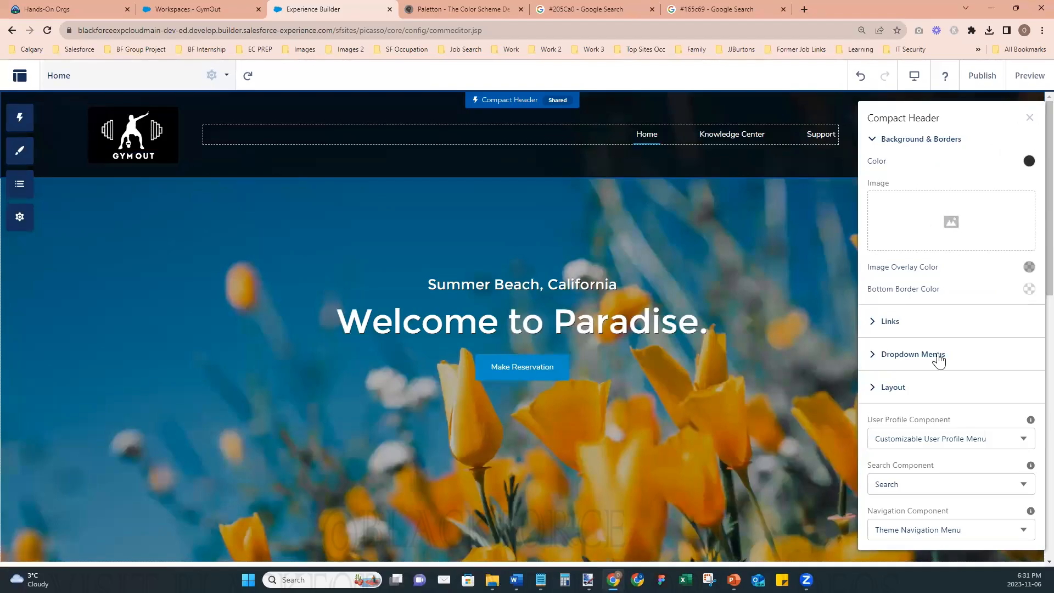
pyautogui.click(1030, 117)
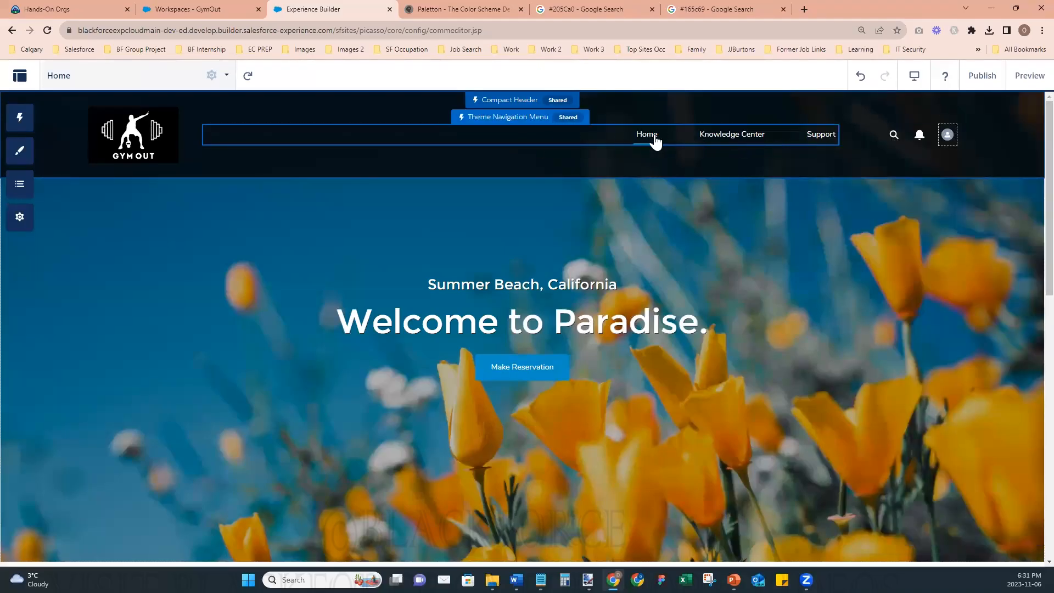
# - Set the Theme Navigation Menu's item alignment to Left and close the header settings
pyautogui.click(523, 146)
pyautogui.click(891, 195)
pyautogui.click(891, 235)
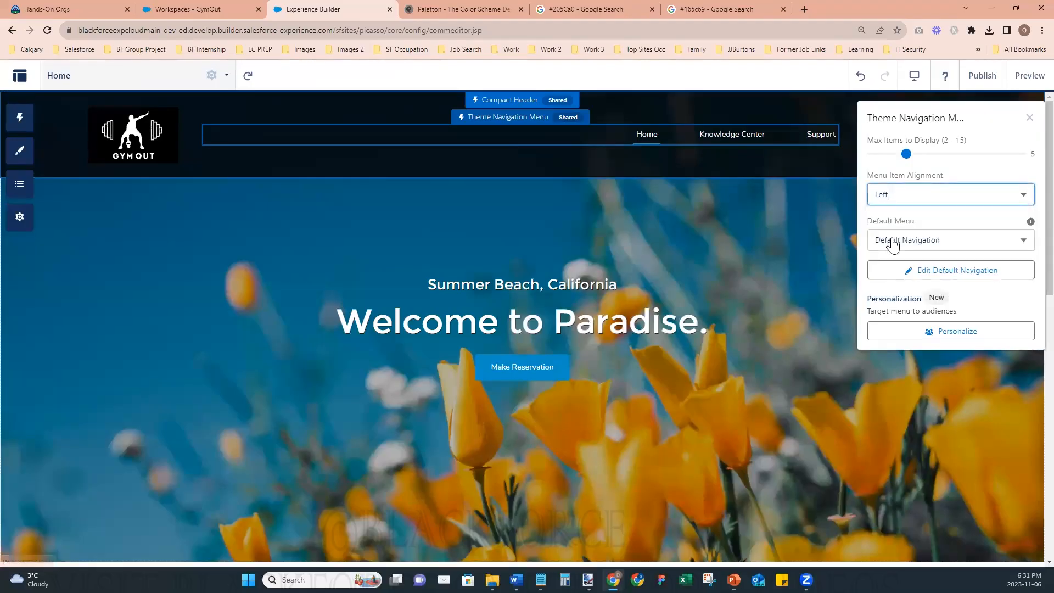
pyautogui.click(720, 159)
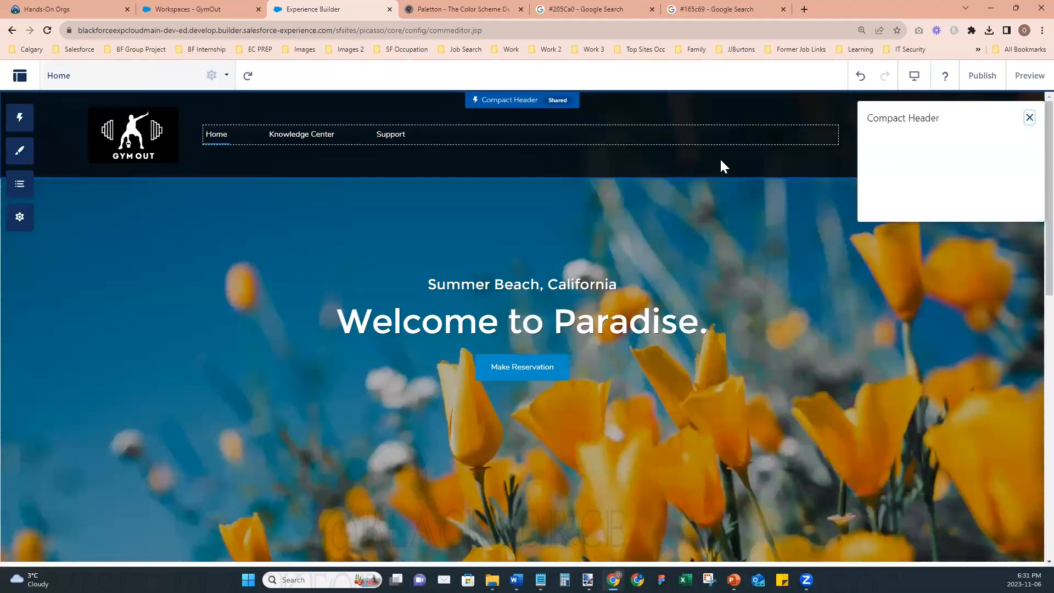
pyautogui.click(1029, 118)
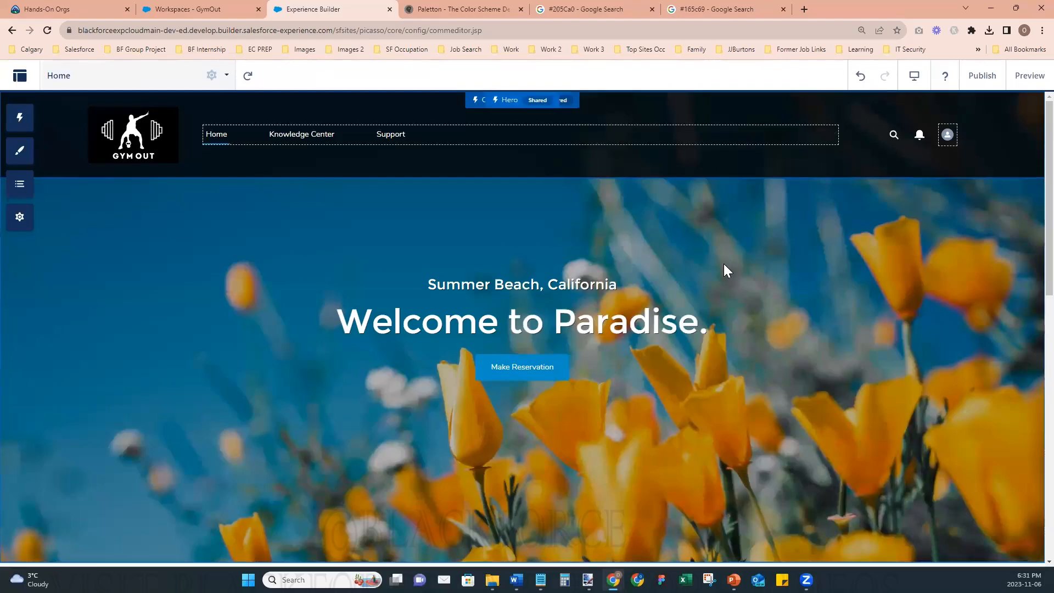
# - Look through the navigation menu's settings and search the component library for a search component, closing both
pyautogui.scroll(-4, 672, 280)
pyautogui.scroll(4, 672, 280)
pyautogui.click(523, 131)
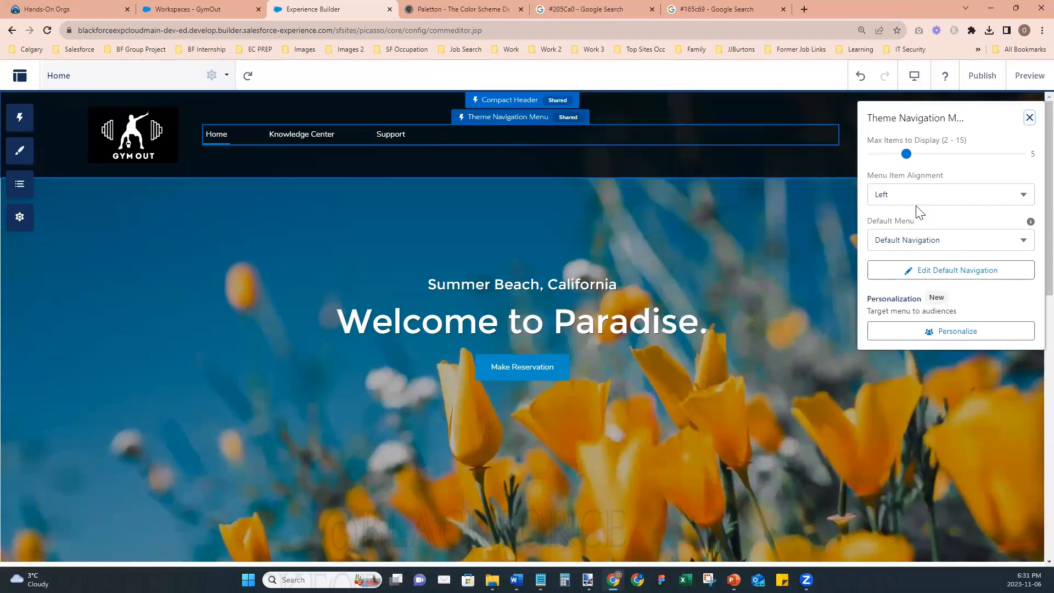
pyautogui.click(31, 124)
pyautogui.click(85, 141)
pyautogui.write('searc')
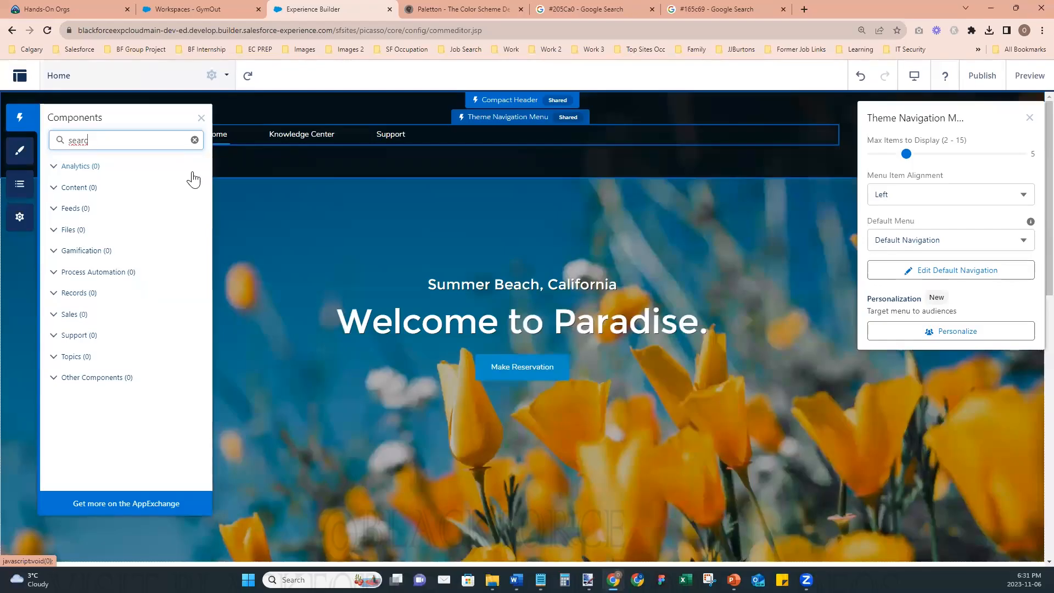
pyautogui.press('BackSpace')
pyautogui.press('BackSpace')
pyautogui.press('BackSpace')
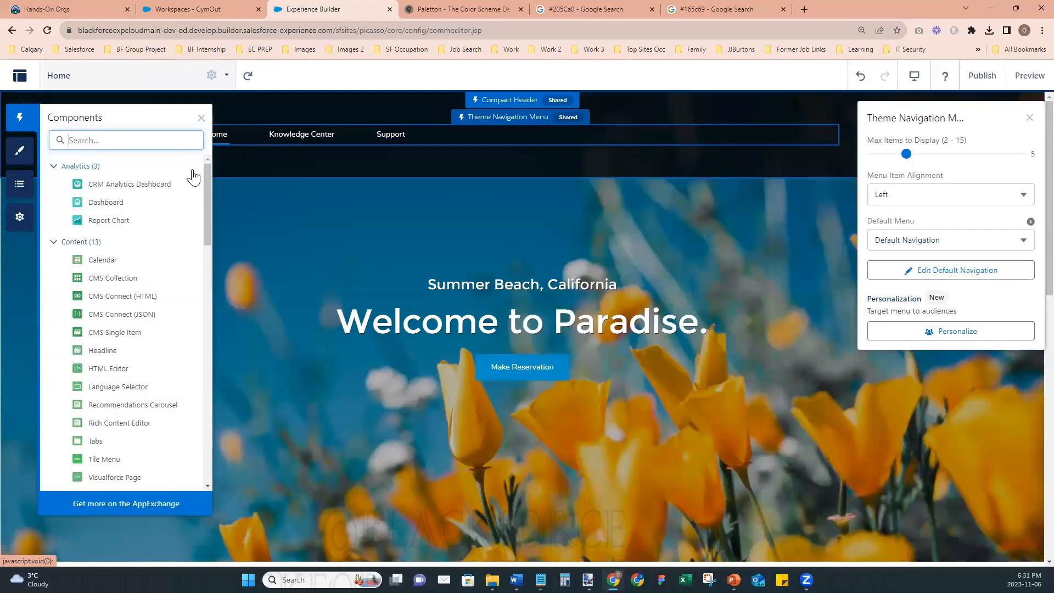
pyautogui.write('sear')
pyautogui.press('BackSpace')
pyautogui.press('BackSpace')
pyautogui.press('BackSpace')
pyautogui.press('BackSpace')
pyautogui.press('BackSpace')
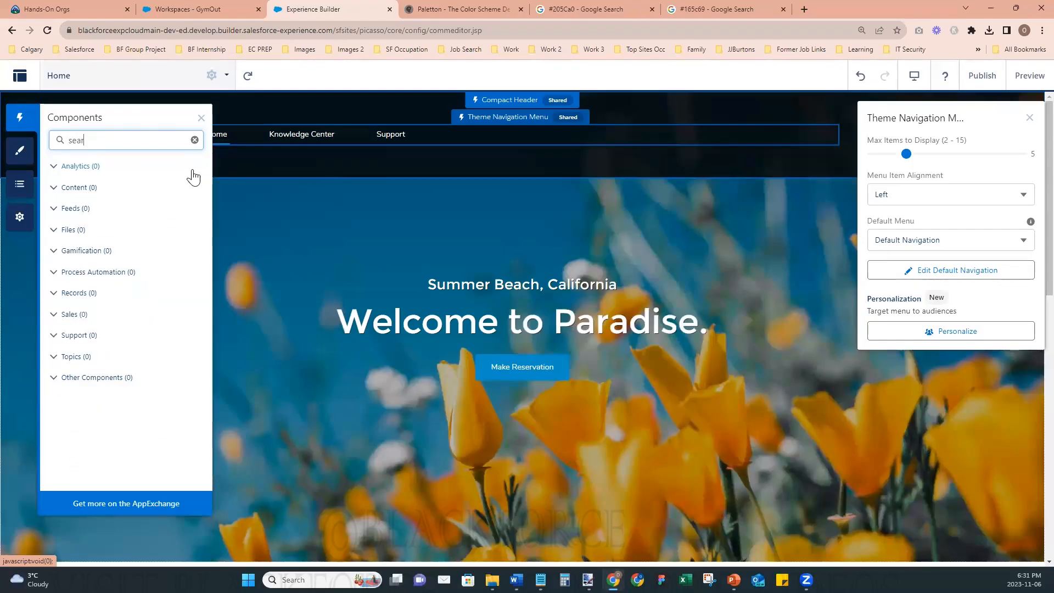
pyautogui.click(202, 118)
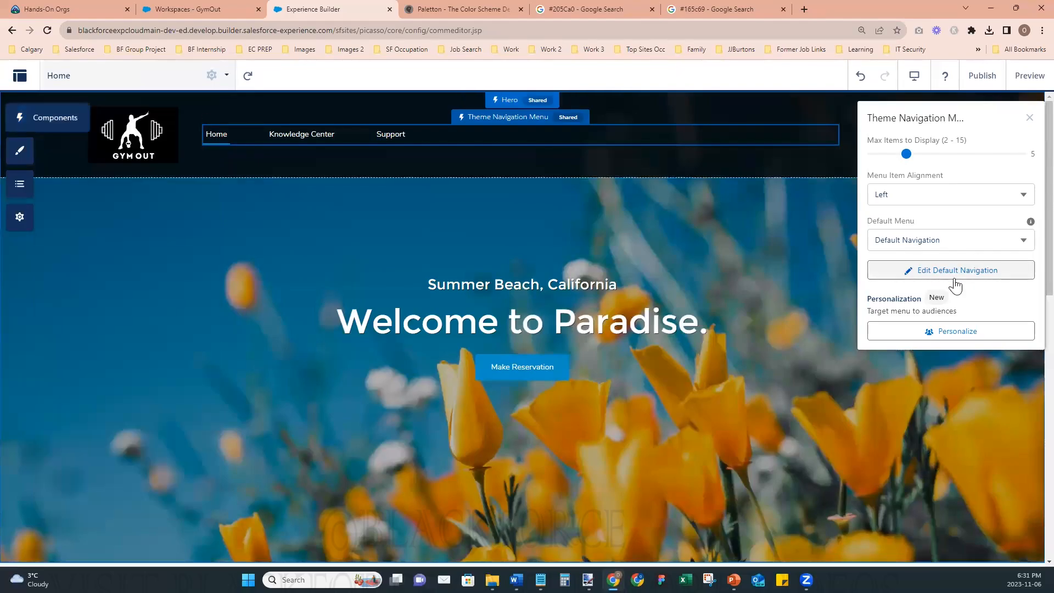
pyautogui.click(1030, 118)
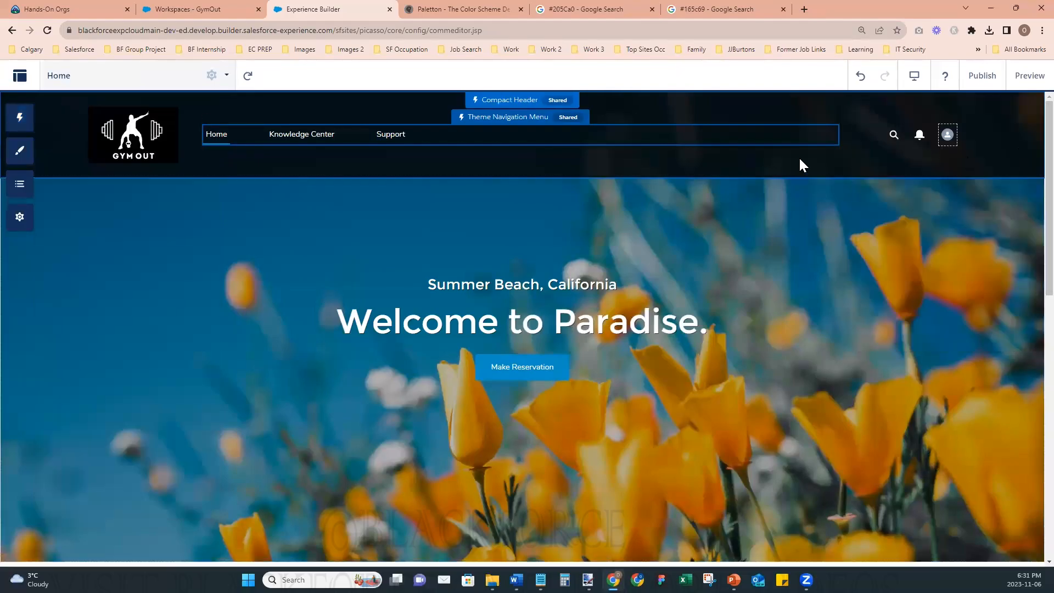
# - Expand and collapse the header's search box on the builder canvas, closing the Compact Header settings
pyautogui.click(895, 137)
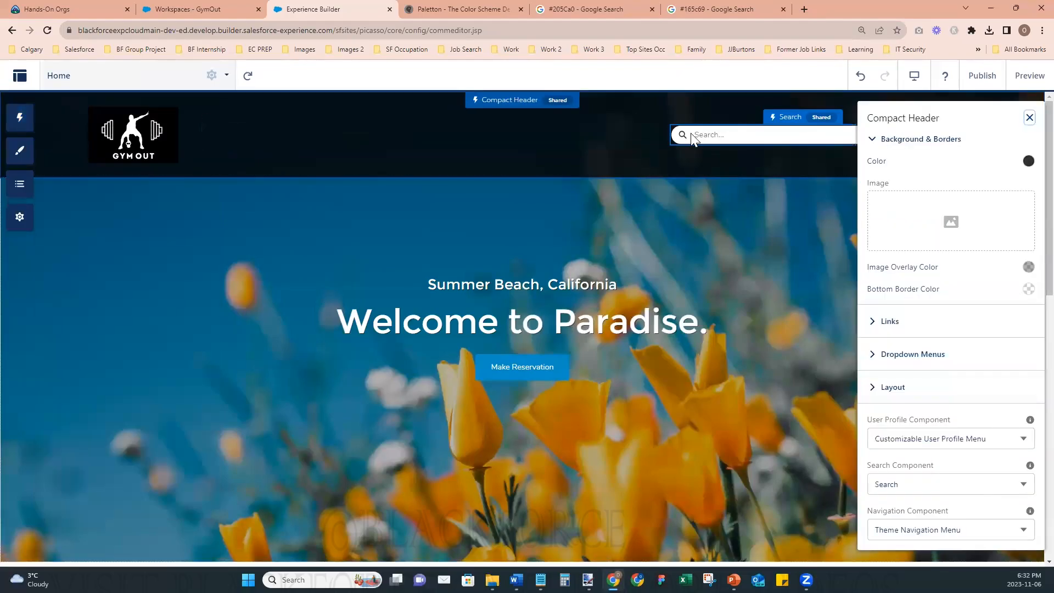
pyautogui.click(1029, 118)
pyautogui.click(949, 136)
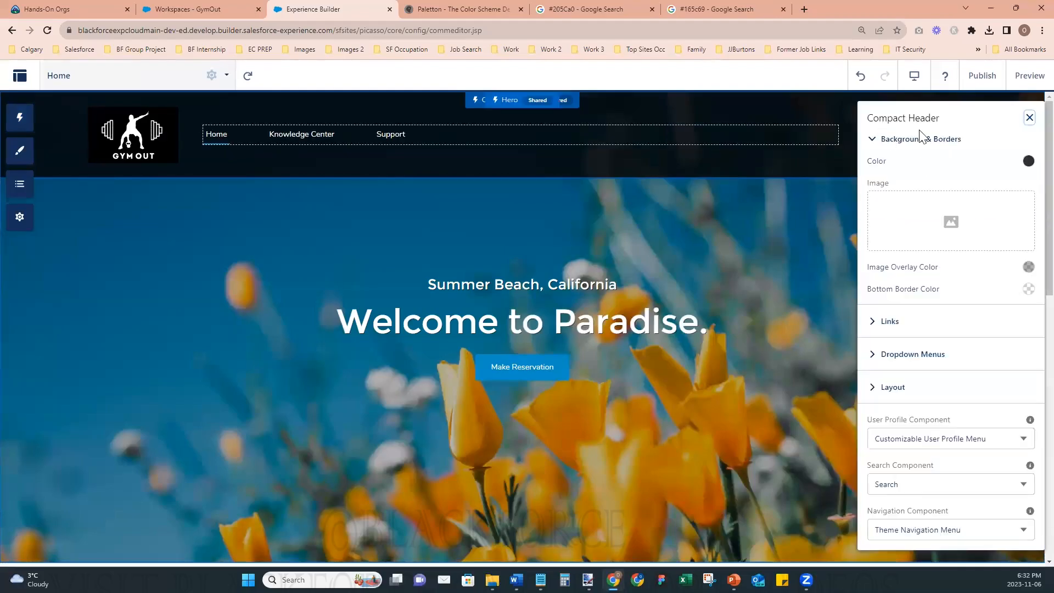
pyautogui.click(1030, 118)
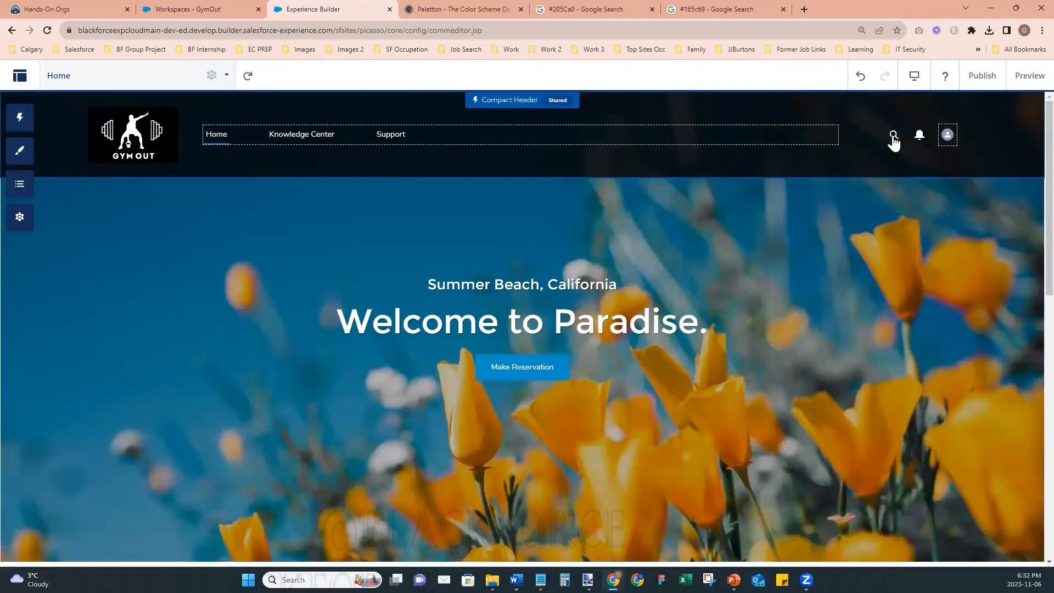
# - Preview the site, try opening and closing the header's search box, and return to the builder
pyautogui.click(1021, 79)
pyautogui.click(896, 135)
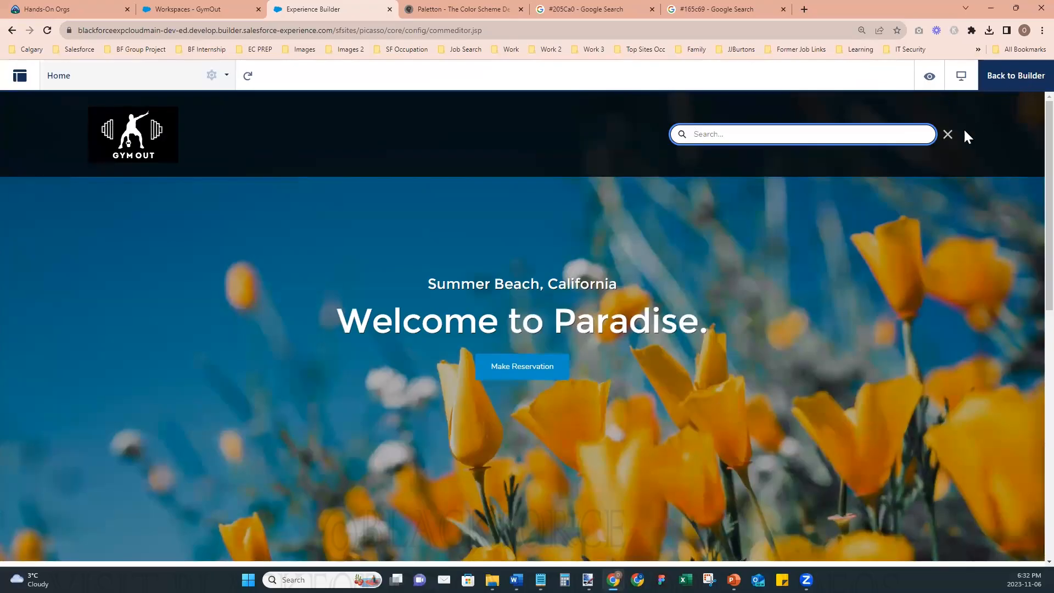
pyautogui.click(948, 135)
pyautogui.click(1014, 78)
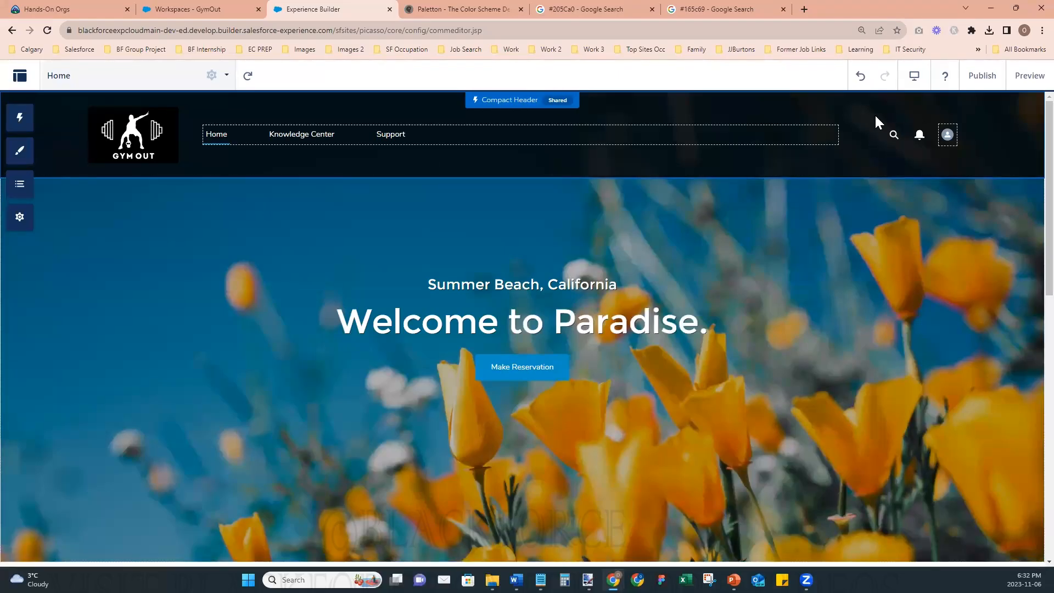
# - Check the header's search box once more in the builder, collapsing it and closing the header settings
pyautogui.click(894, 138)
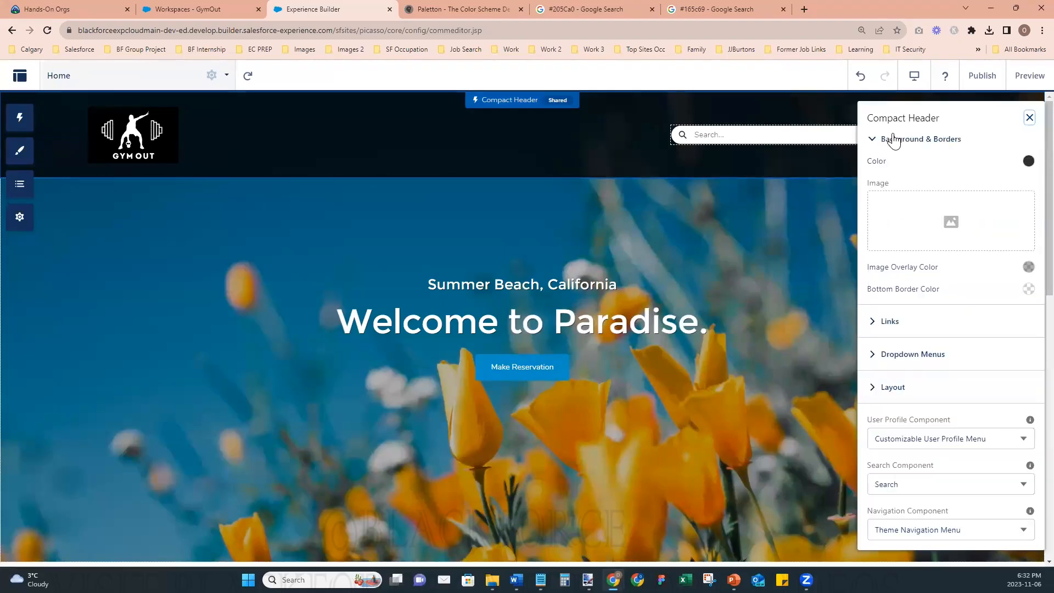
pyautogui.click(1029, 117)
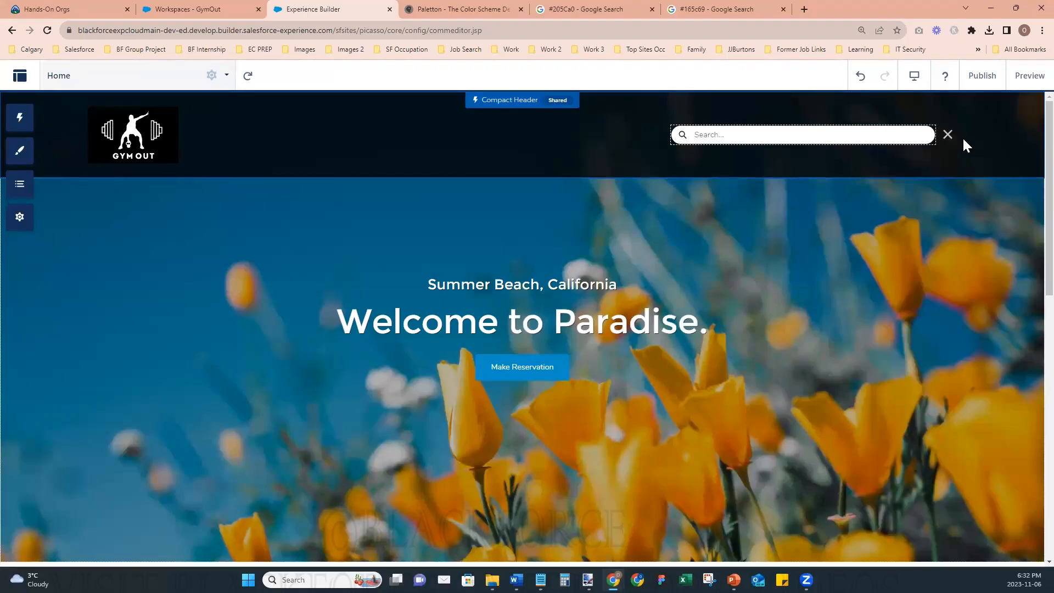
pyautogui.click(948, 136)
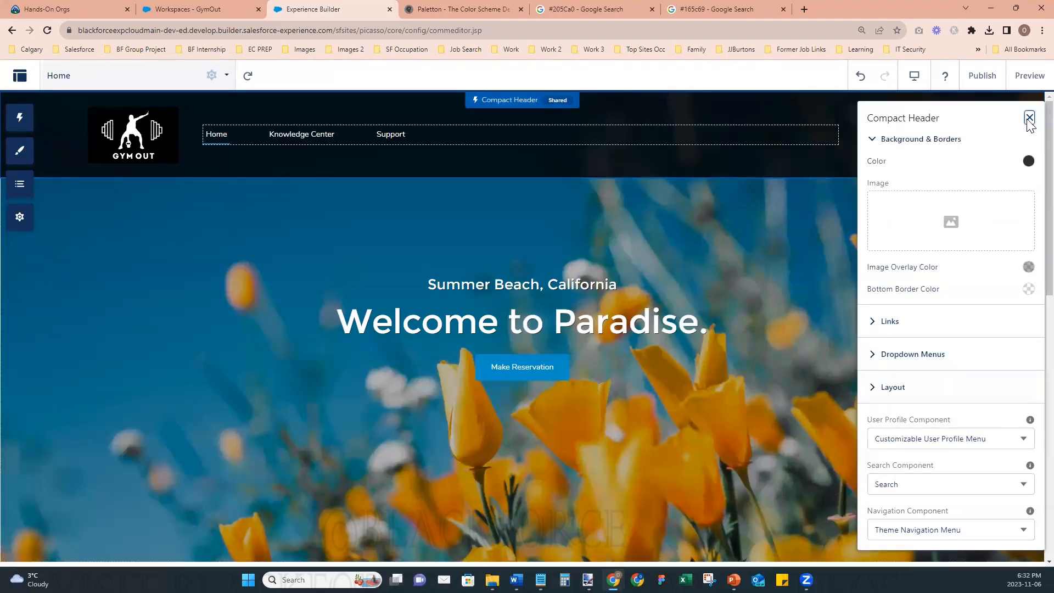
pyautogui.click(1030, 118)
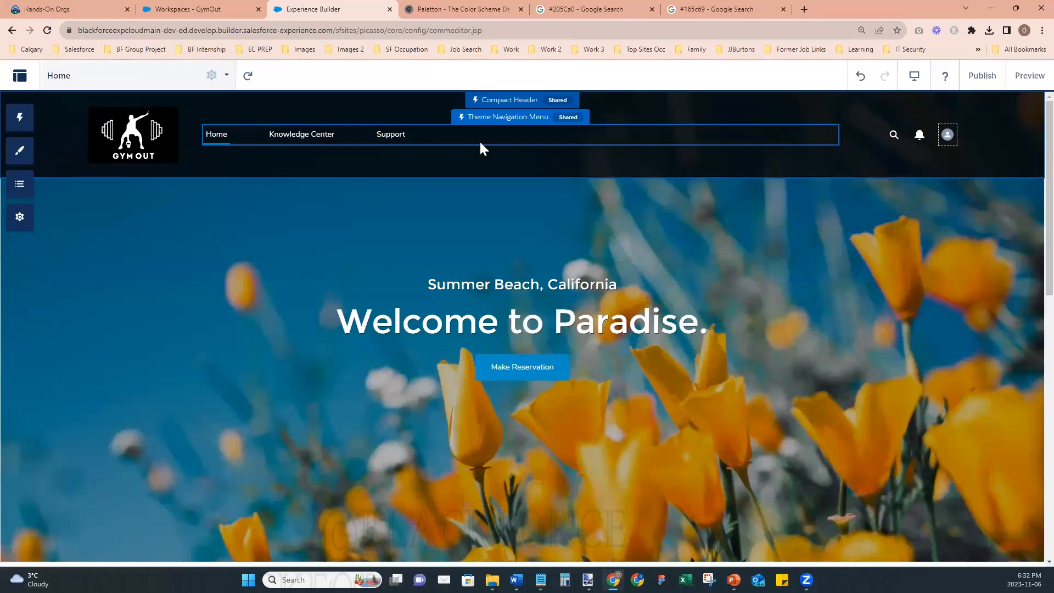
# - Review the Theme Navigation Menu's properties and alignment options without changing them
pyautogui.click(498, 137)
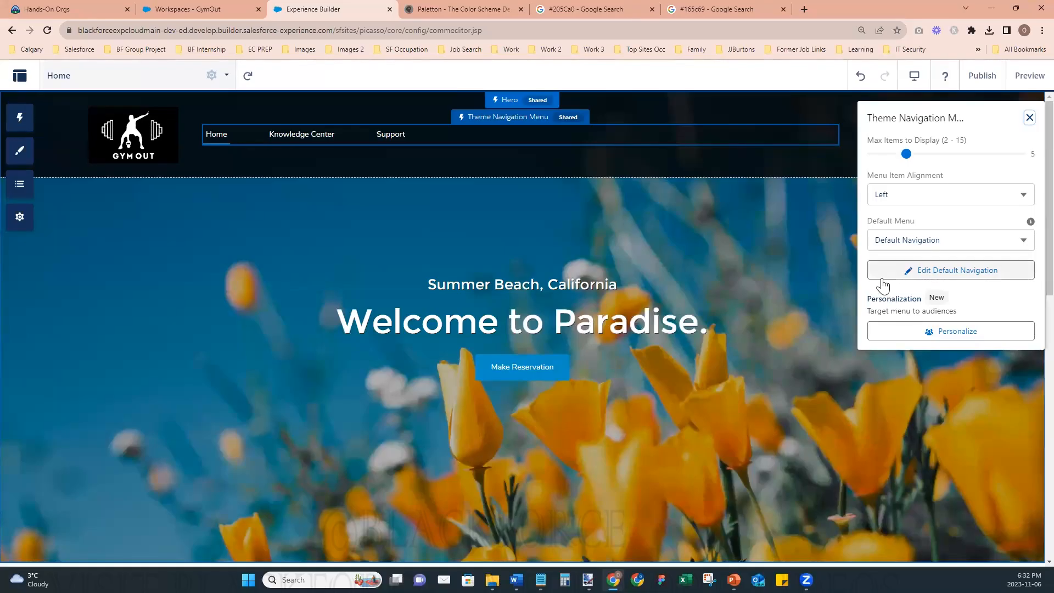
pyautogui.click(1024, 197)
pyautogui.click(1025, 198)
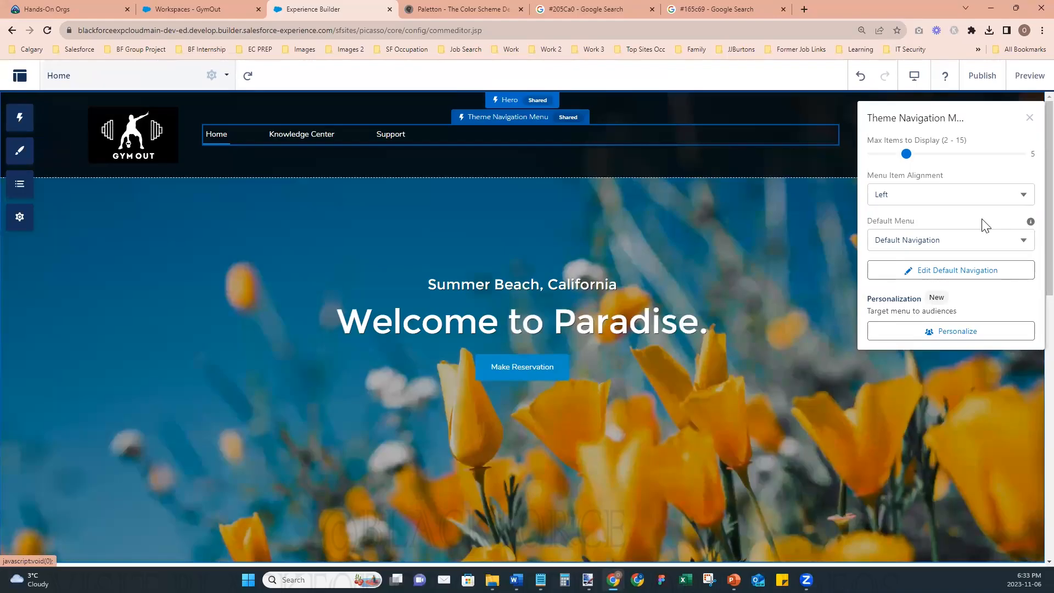
pyautogui.click(1030, 117)
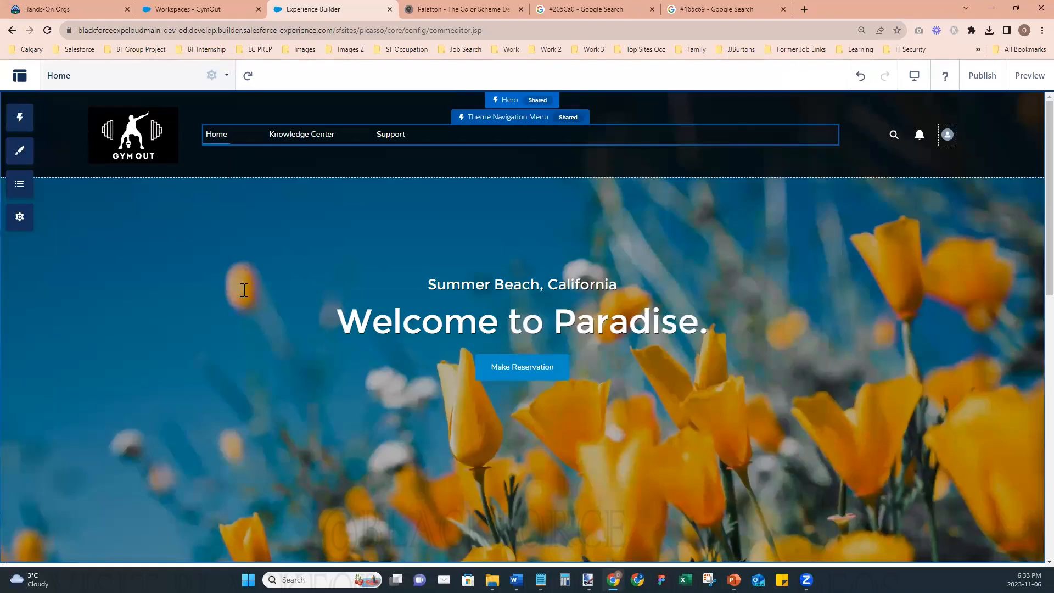
# - Open the browser's developer tools for the builder page and widen their pane
pyautogui.click(1042, 30)
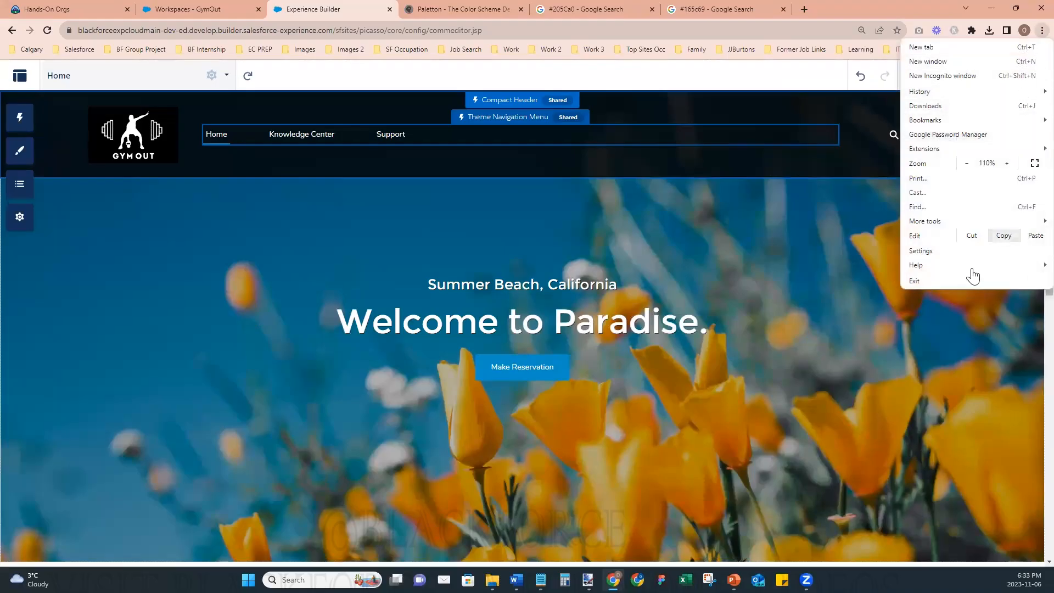
pyautogui.moveTo(949, 227)
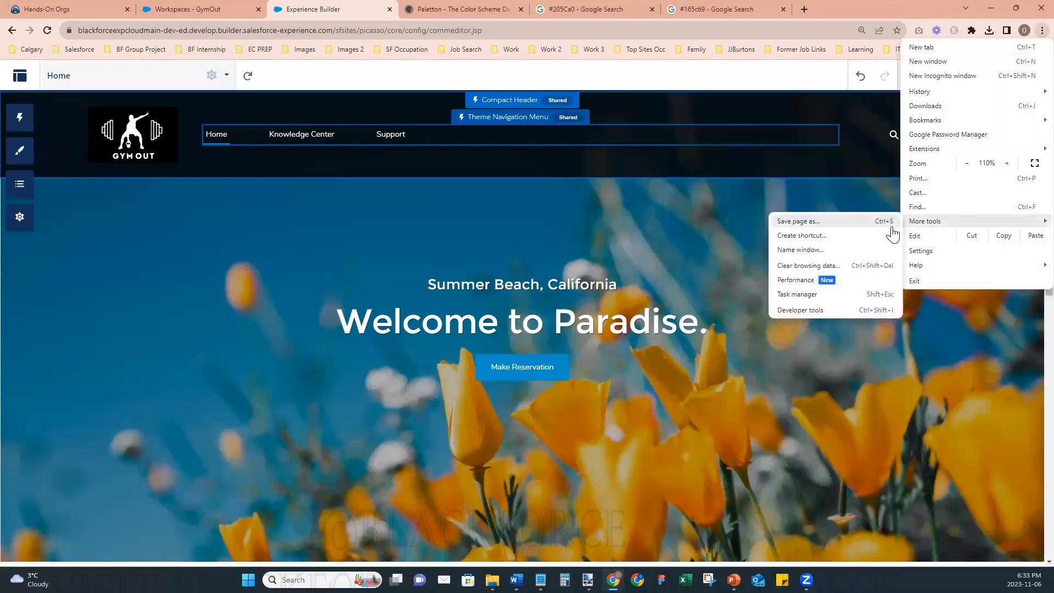
pyautogui.click(803, 313)
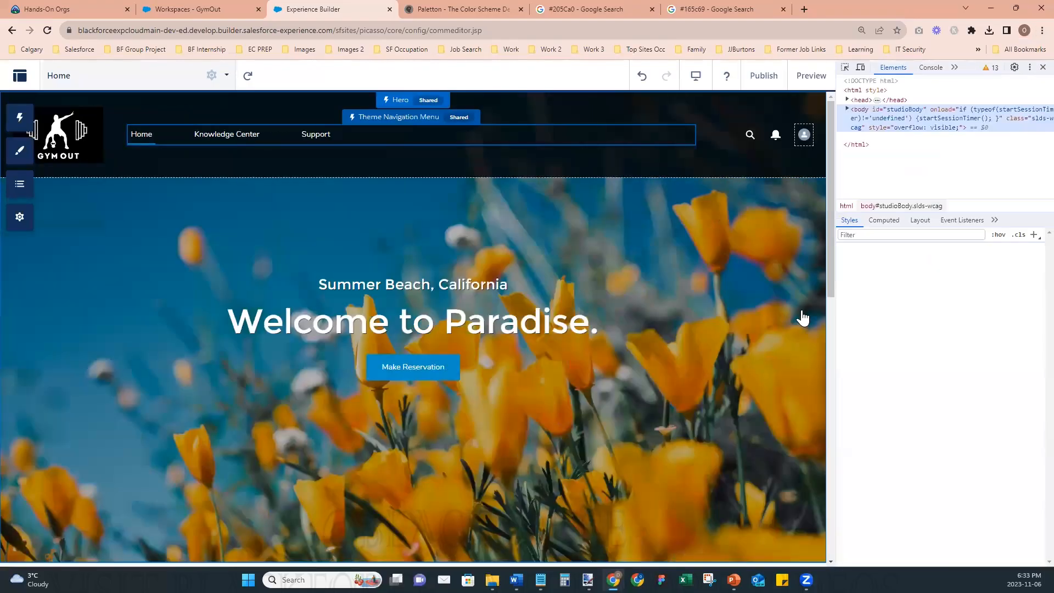
pyautogui.moveTo(830, 289); pyautogui.dragTo(780, 288)
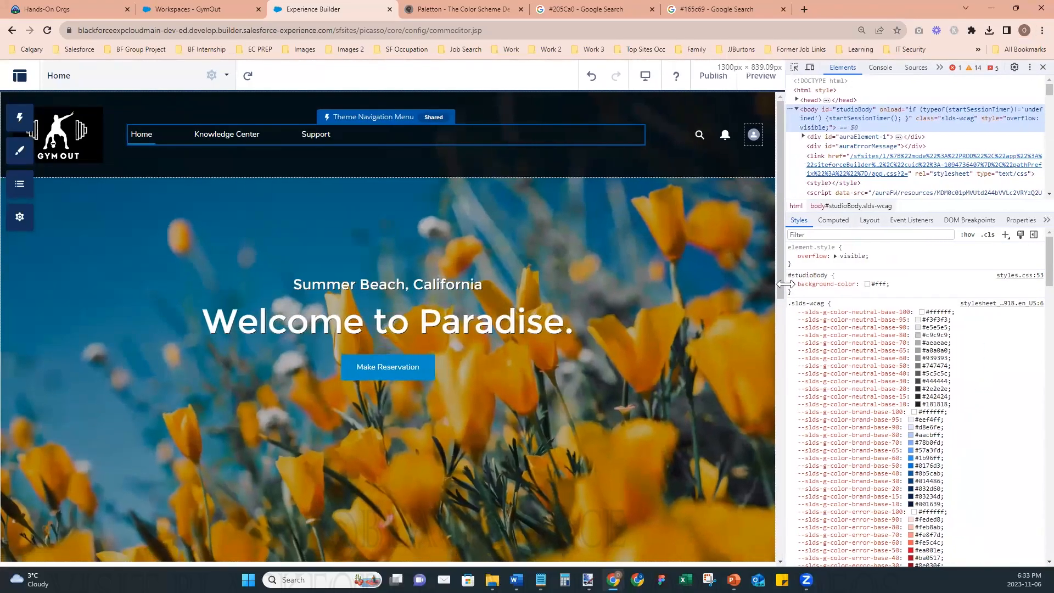
# - Inspect the Home item of the header's navigation menu and examine its element markup and CSS styles
pyautogui.click(795, 68)
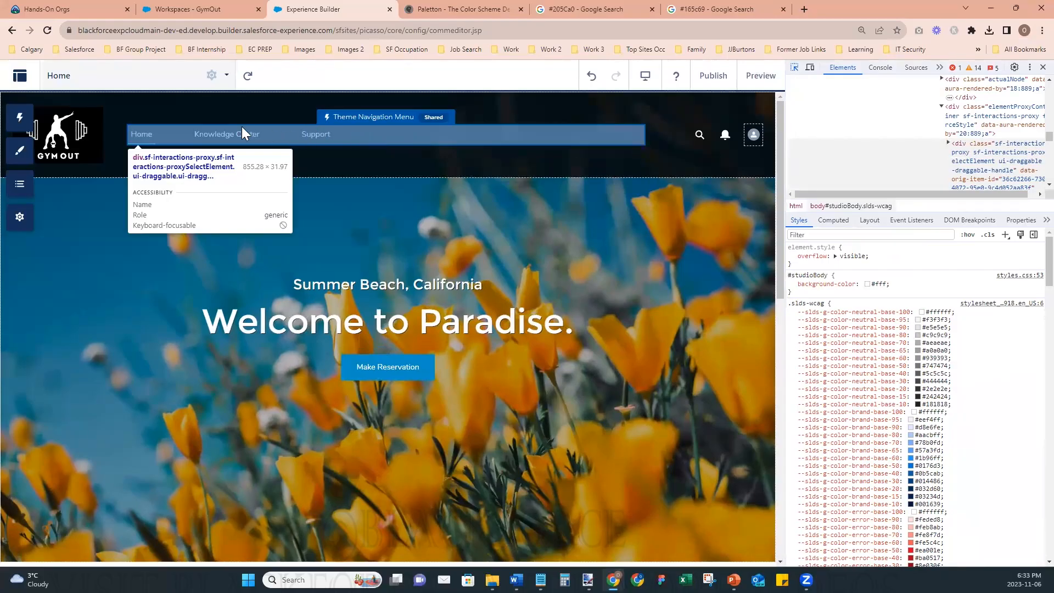
pyautogui.click(149, 134)
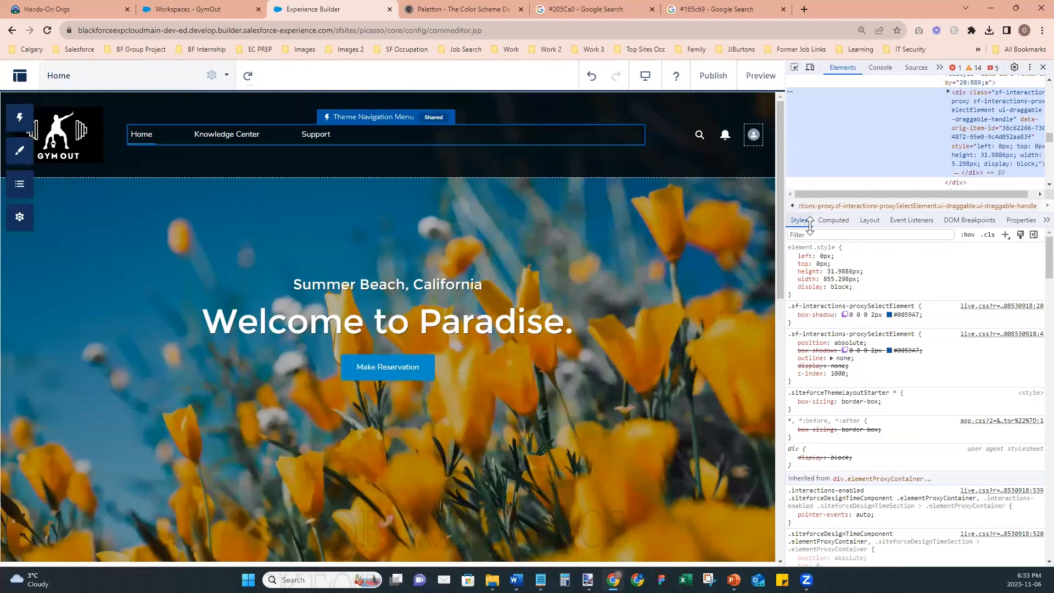
pyautogui.scroll(-5, 895, 418)
pyautogui.scroll(5, 893, 414)
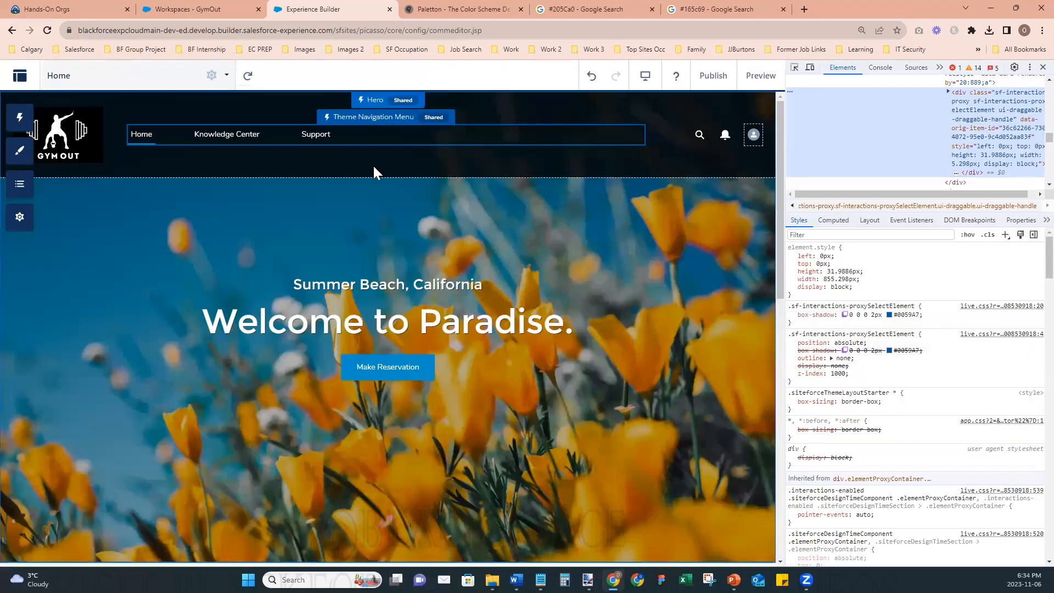
pyautogui.click(795, 68)
pyautogui.click(143, 134)
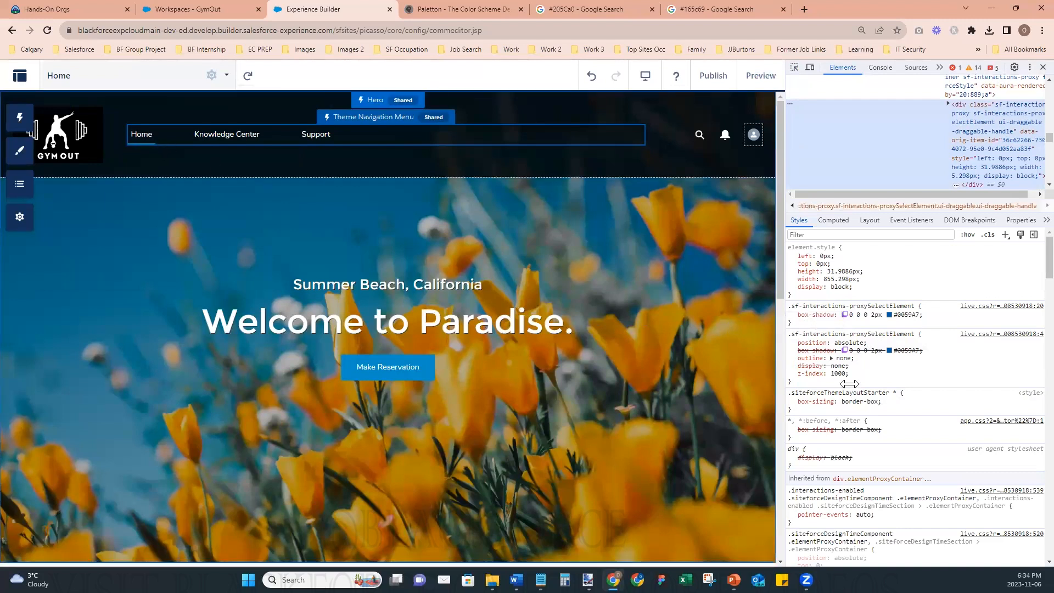
# - Examine the CSS rules and inherited styles of the selected navigation menu element, and close the developer tools
pyautogui.moveTo(851, 386)
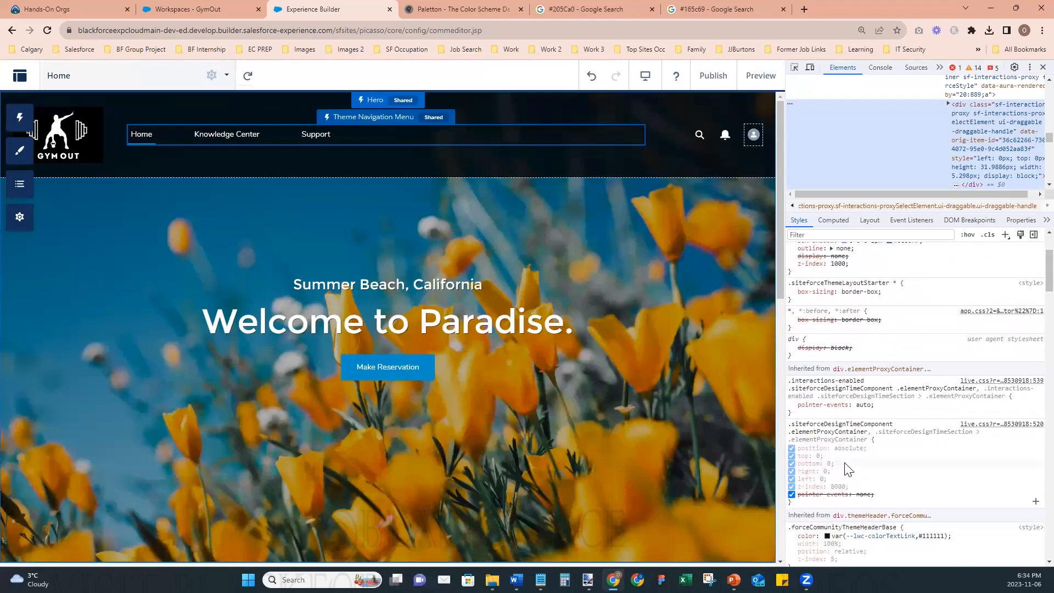
pyautogui.scroll(-4, 846, 469)
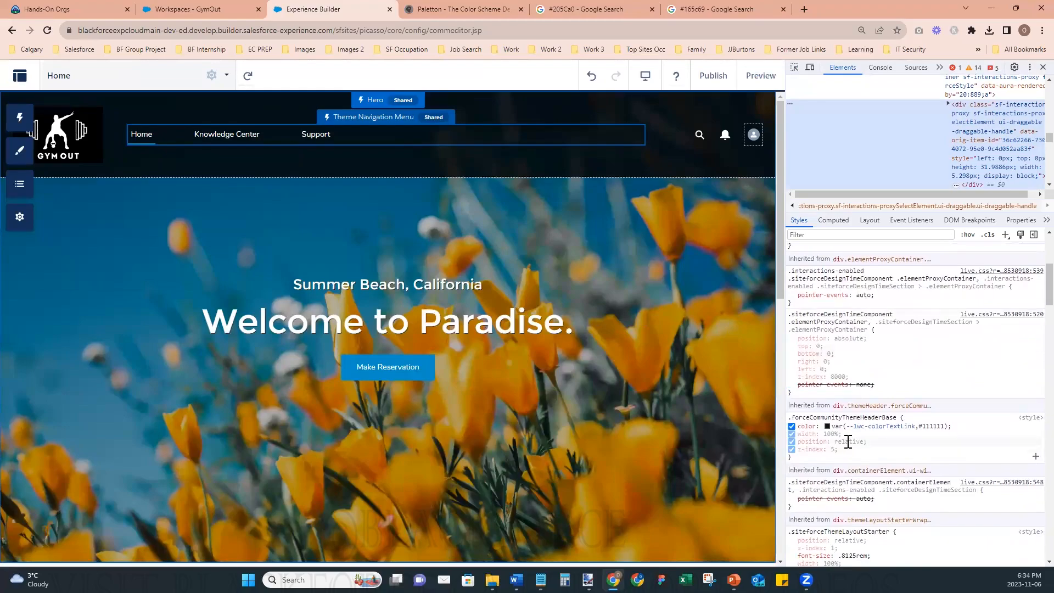
pyautogui.moveTo(849, 423)
pyautogui.scroll(-2, 850, 424)
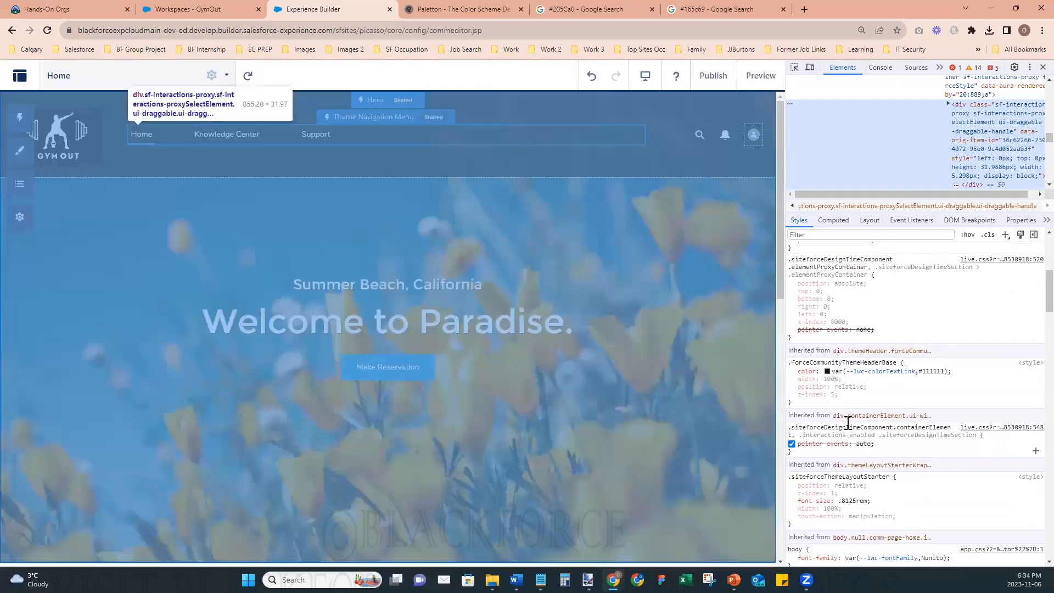
pyautogui.scroll(-2, 856, 425)
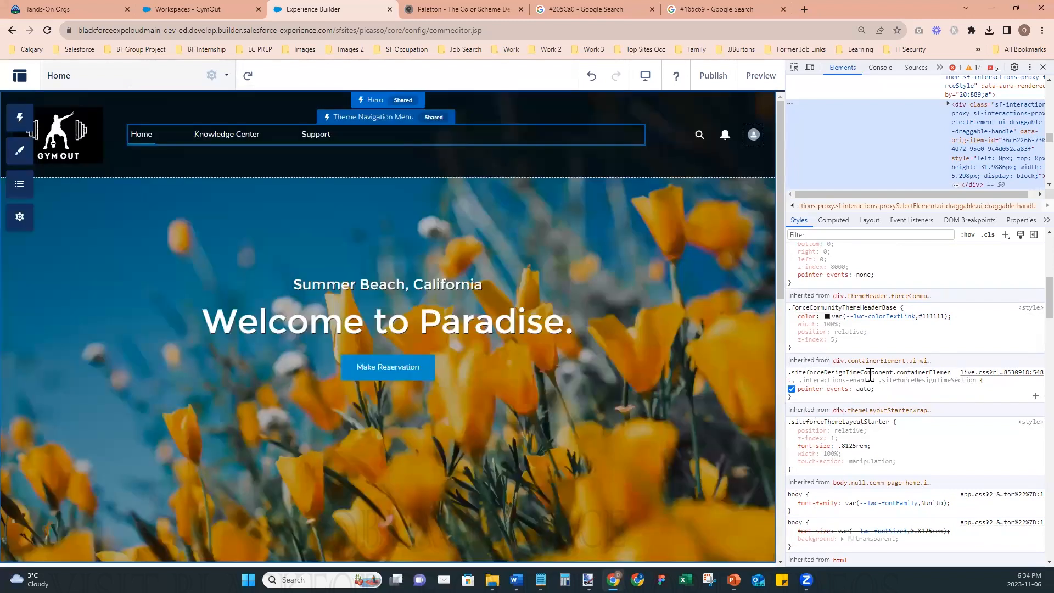
pyautogui.scroll(1, 873, 370)
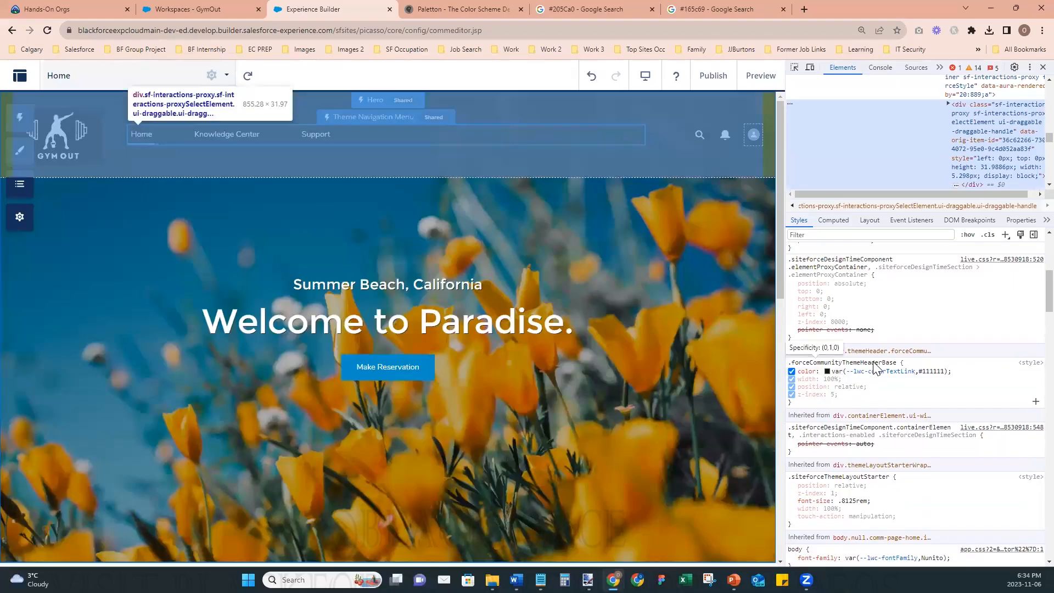
pyautogui.scroll(1, 875, 368)
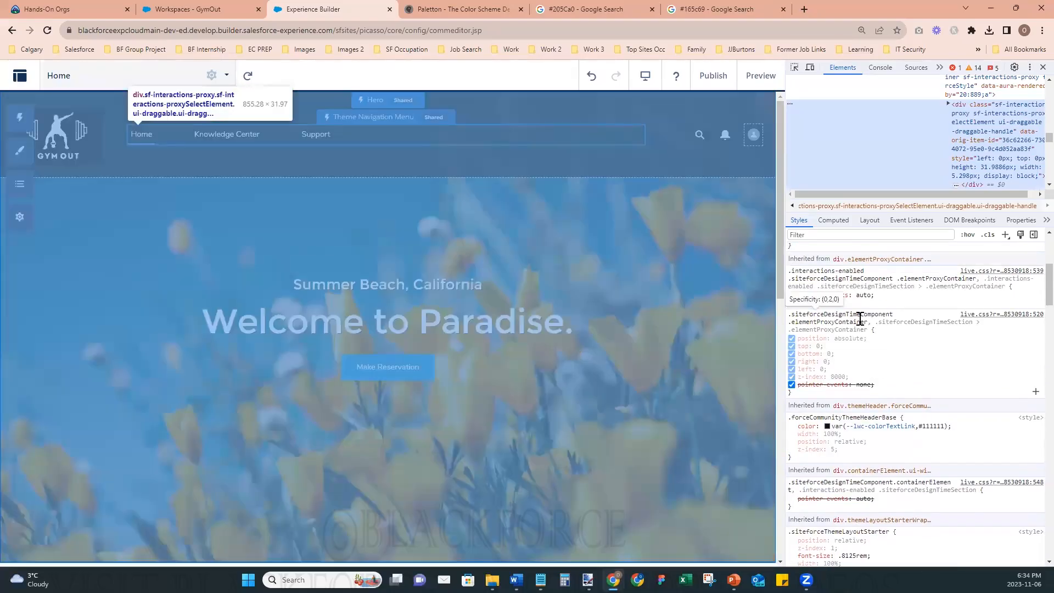
pyautogui.scroll(2, 824, 405)
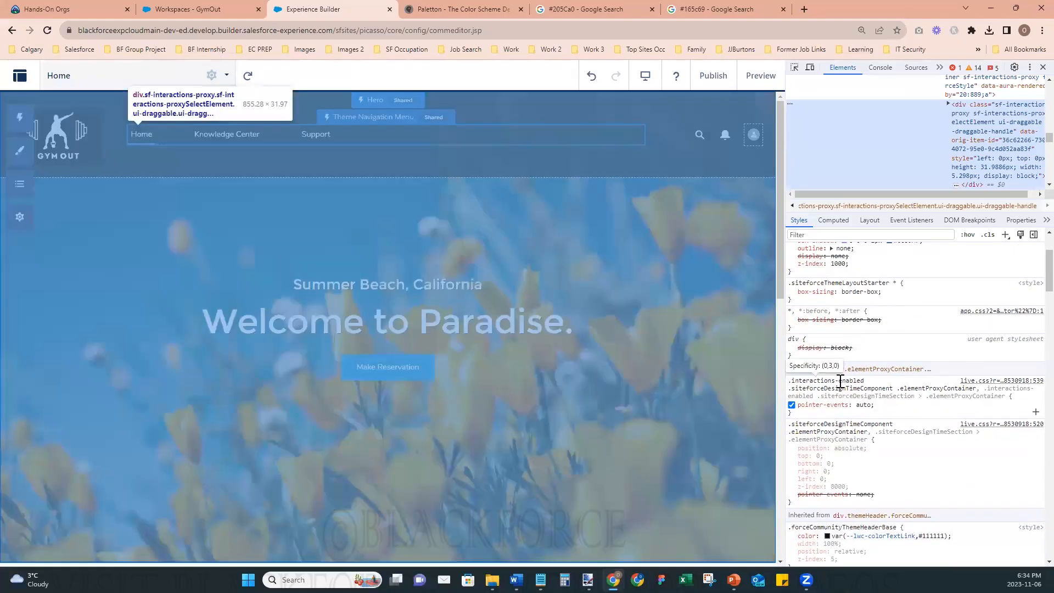
pyautogui.scroll(1, 844, 384)
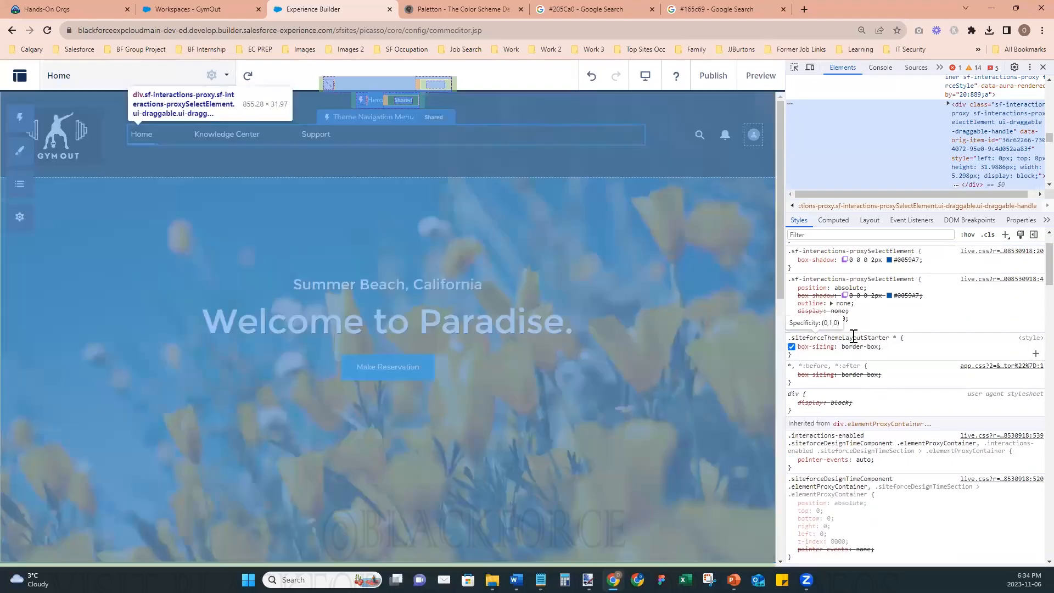
pyautogui.scroll(1, 852, 339)
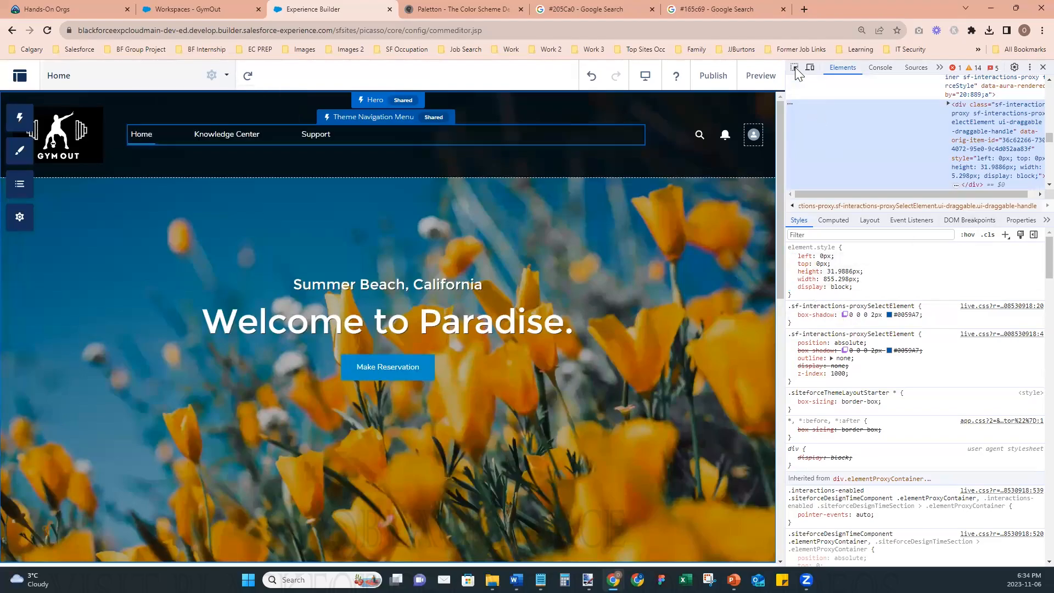
pyautogui.click(1030, 66)
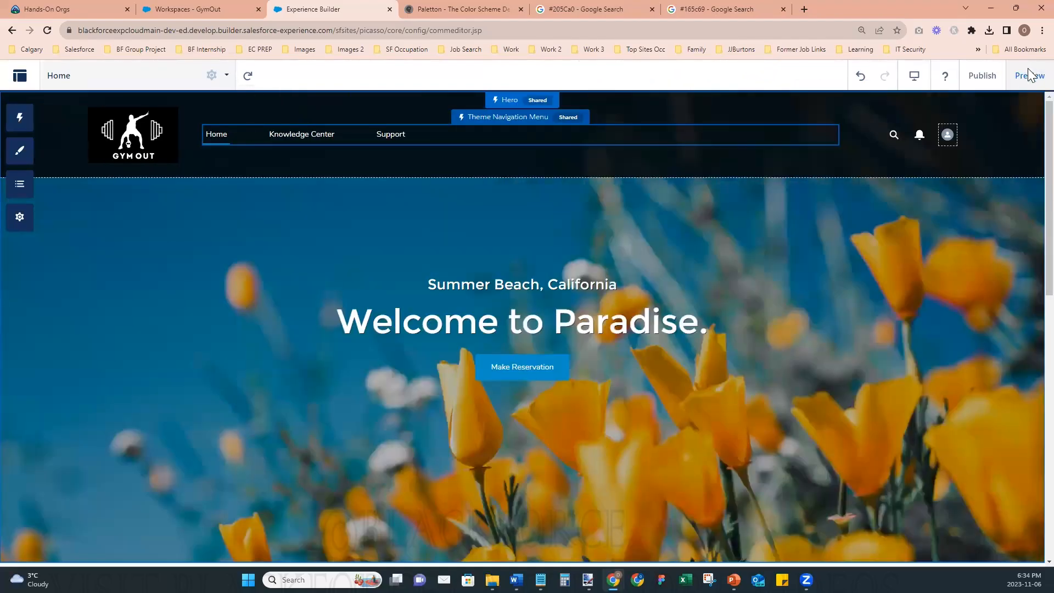
# - Check the page in preview mode, return to the builder and review the theme's font settings
pyautogui.click(1024, 78)
pyautogui.click(1005, 77)
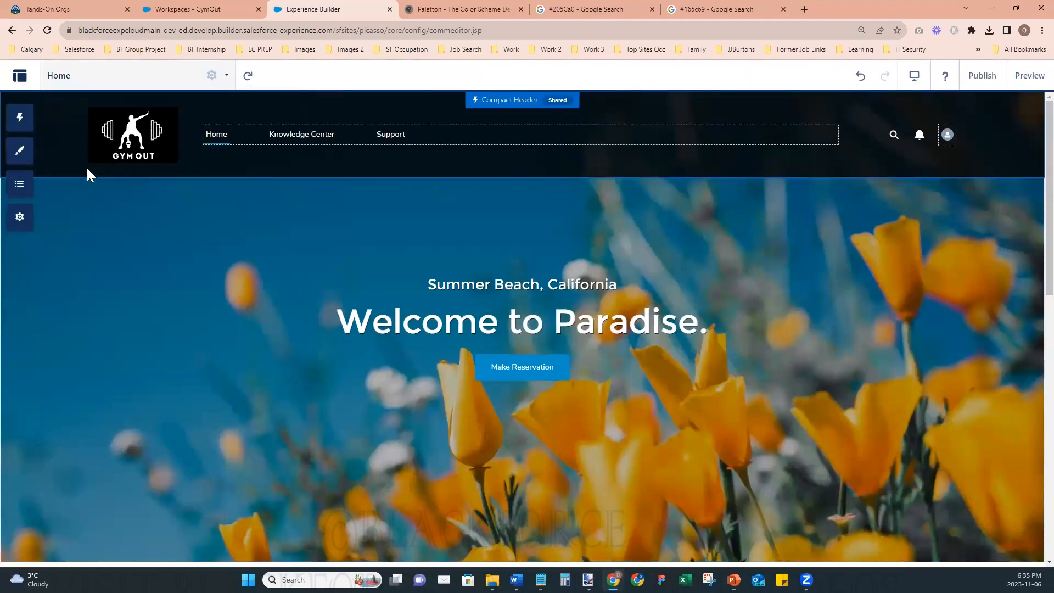
pyautogui.click(22, 159)
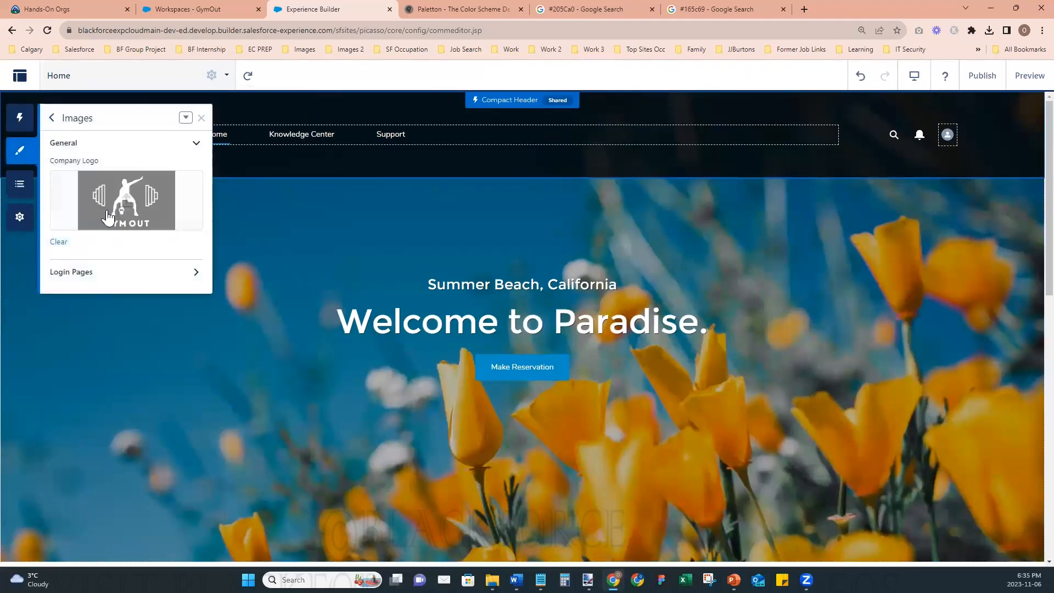
pyautogui.click(48, 118)
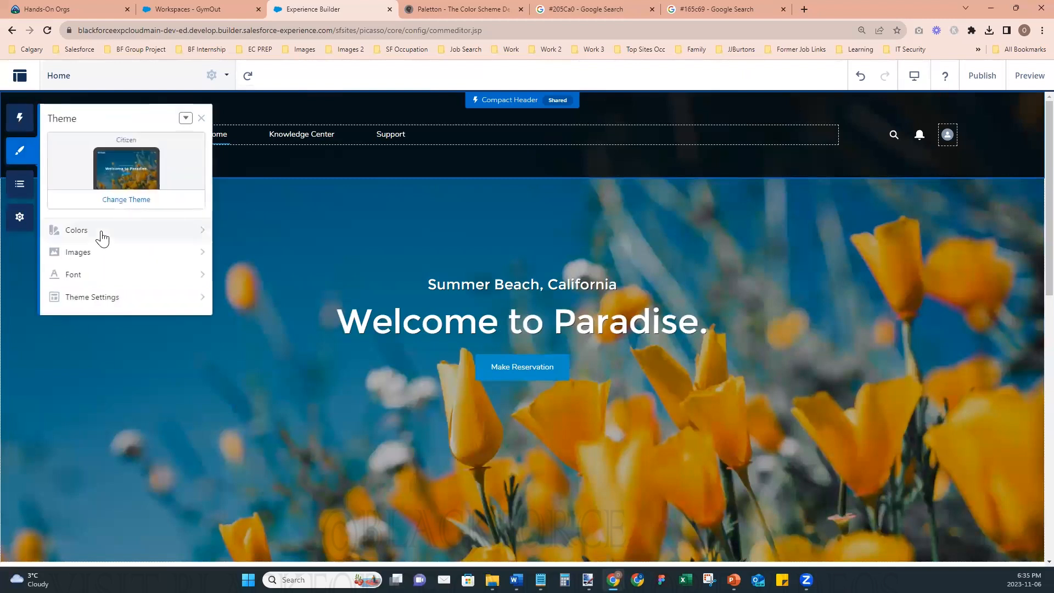
pyautogui.click(71, 275)
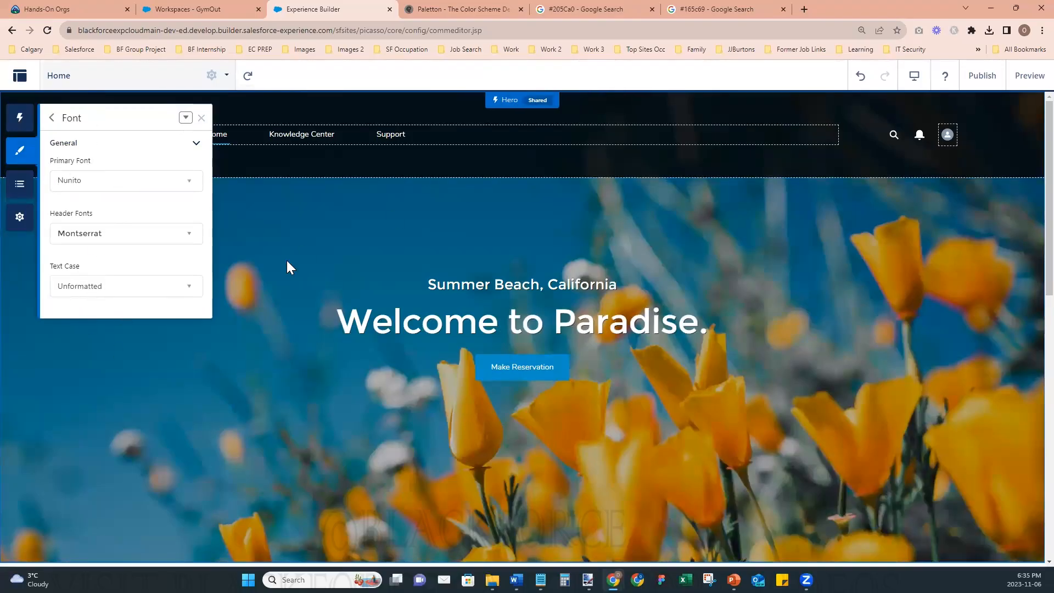
# - Preview the site with the developer tools open and inspect the Home link in the header navigation
pyautogui.click(1029, 77)
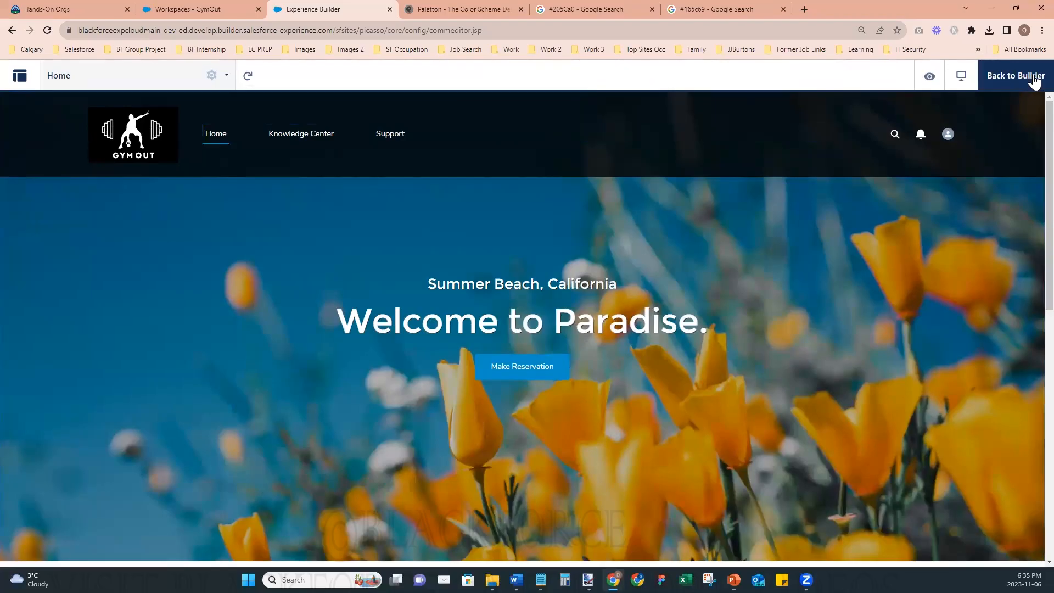
pyautogui.hotkey('ctrl', 'shift', 'i')
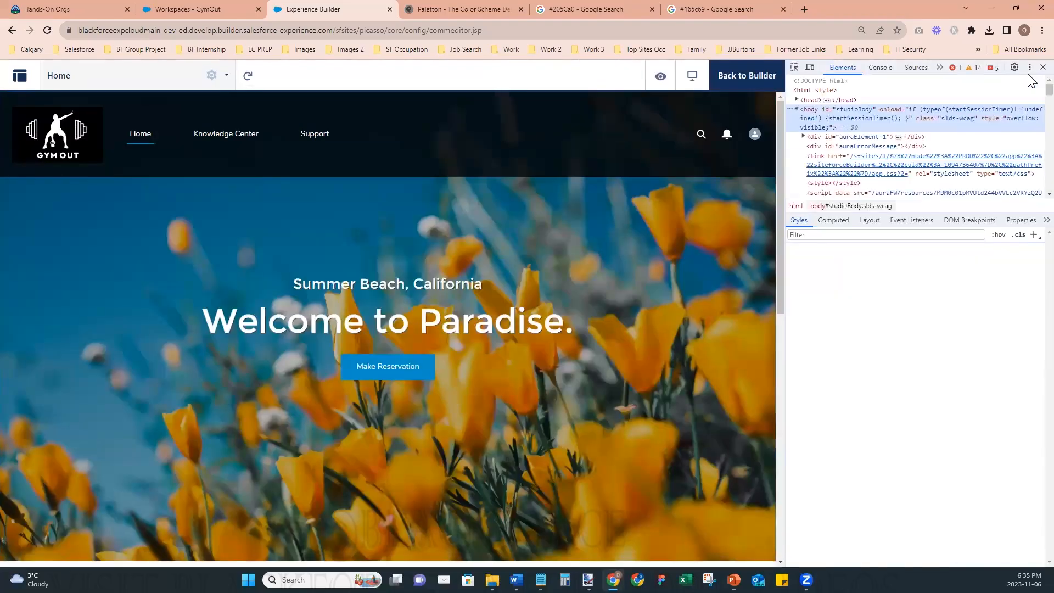
pyautogui.click(794, 67)
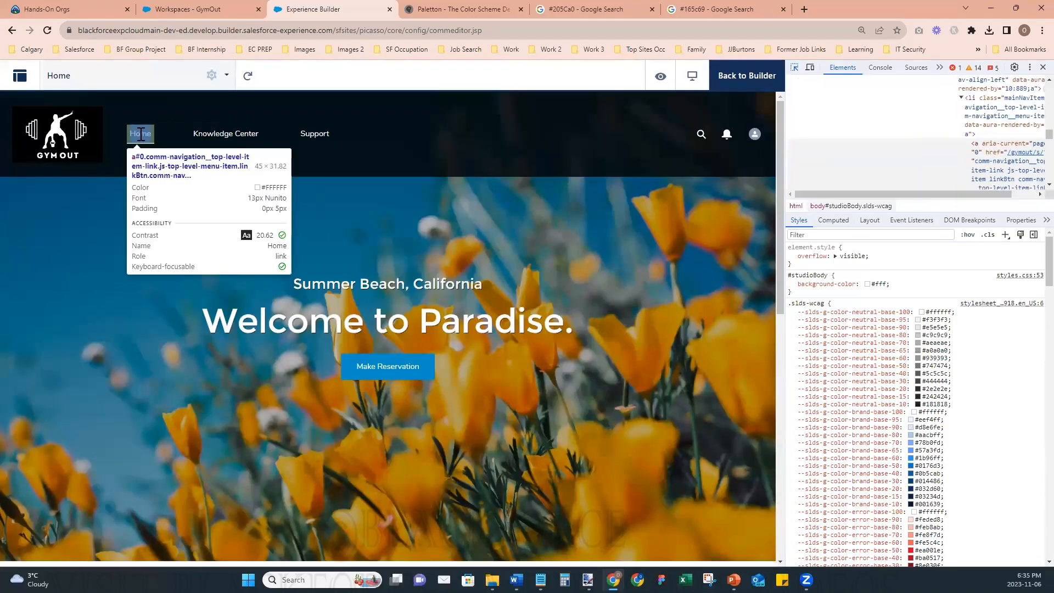
pyautogui.click(141, 133)
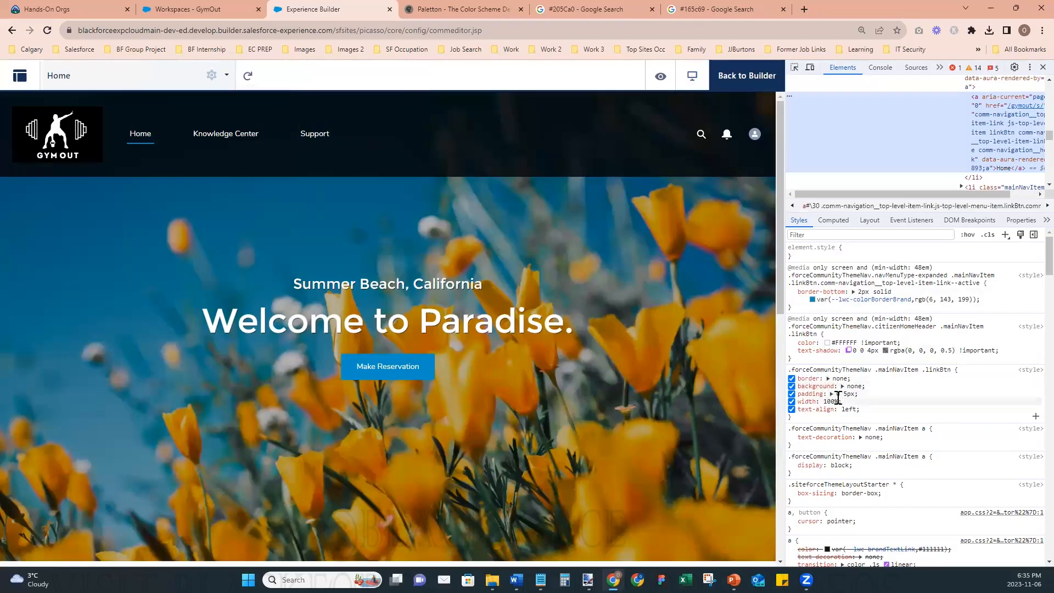
# - Try a font-size of 1.2rem in the .forceCommunityThemeNav .mainNavItem .linkBtn rule to enlarge the navigation links
pyautogui.click(857, 411)
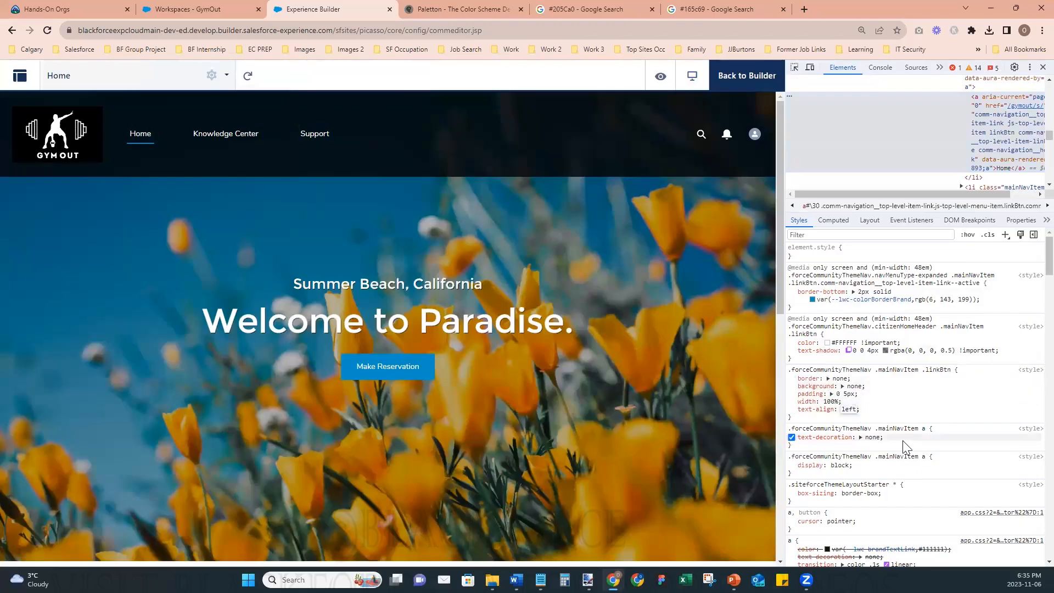
pyautogui.click(885, 415)
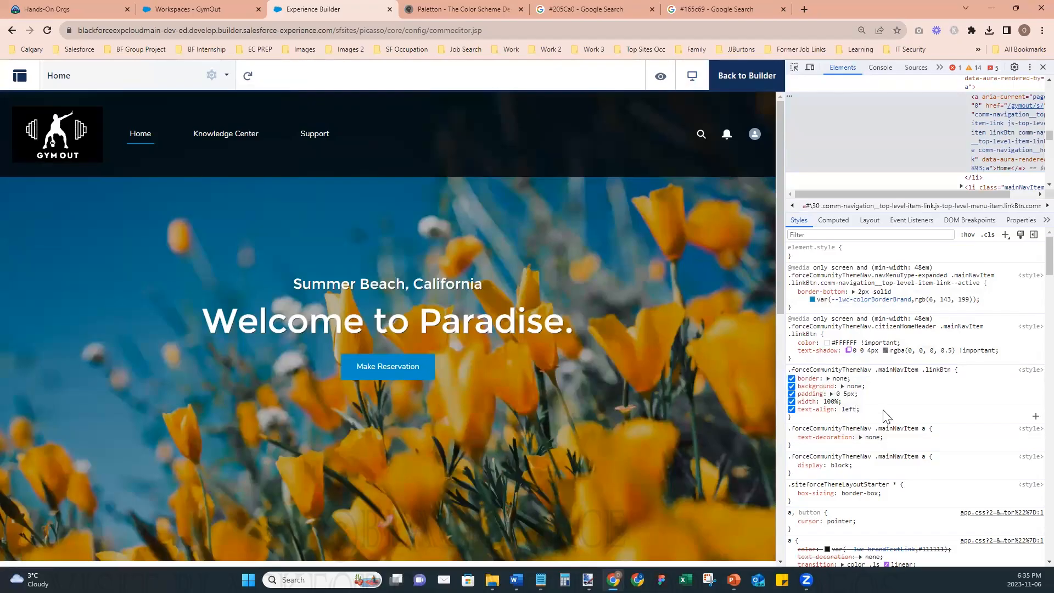
pyautogui.click(815, 421)
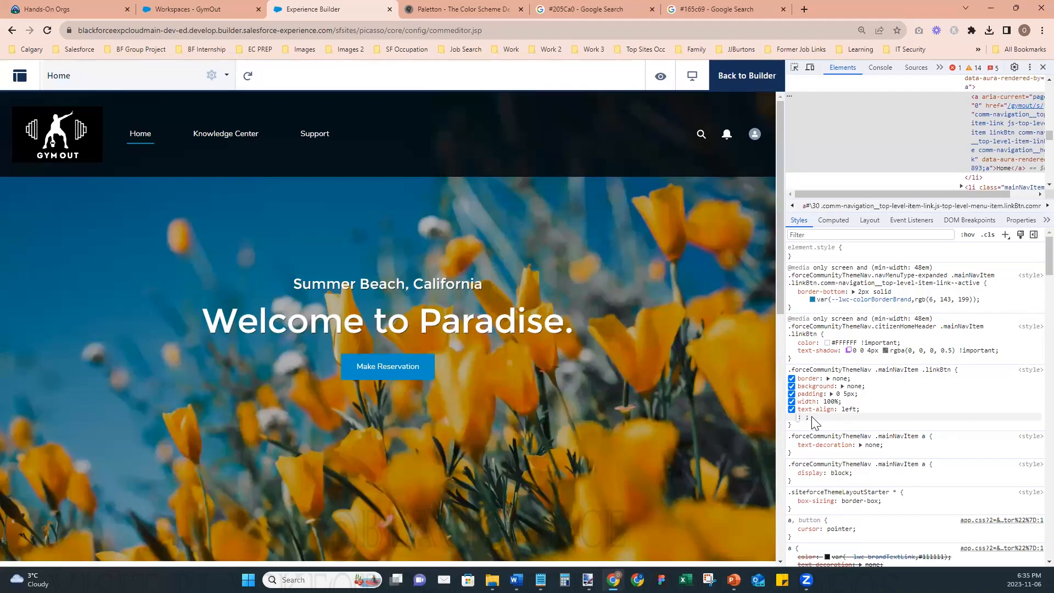
pyautogui.write('font-size')
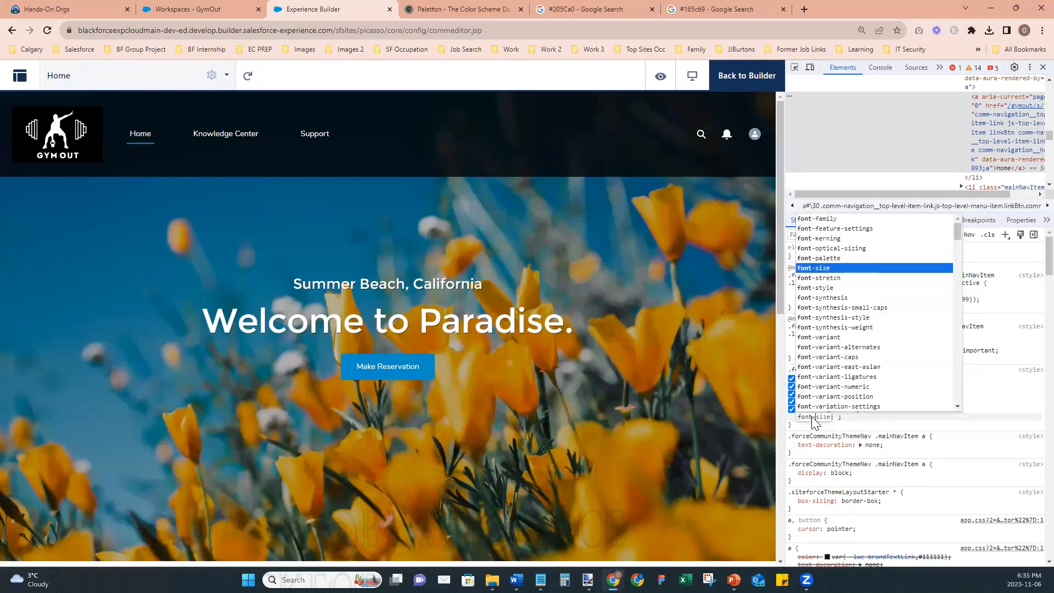
pyautogui.press('Tab')
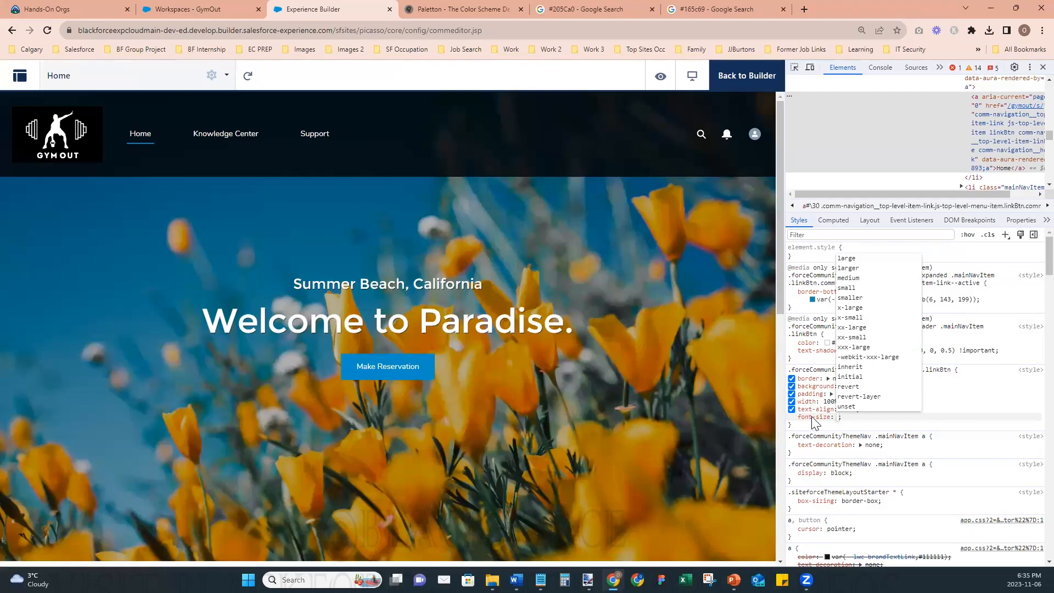
pyautogui.write('1')
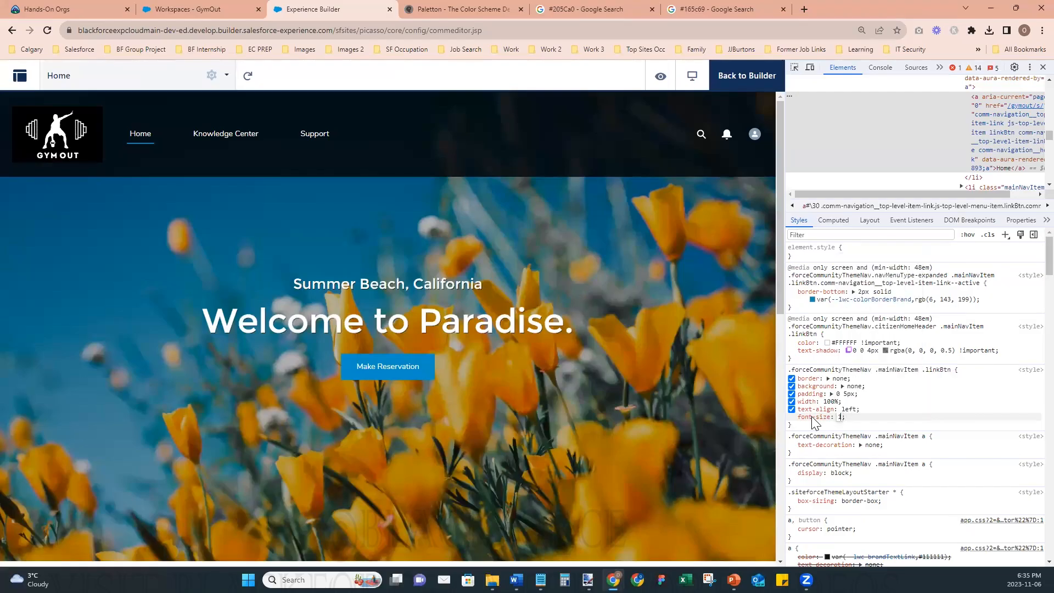
pyautogui.write('.2rem;')
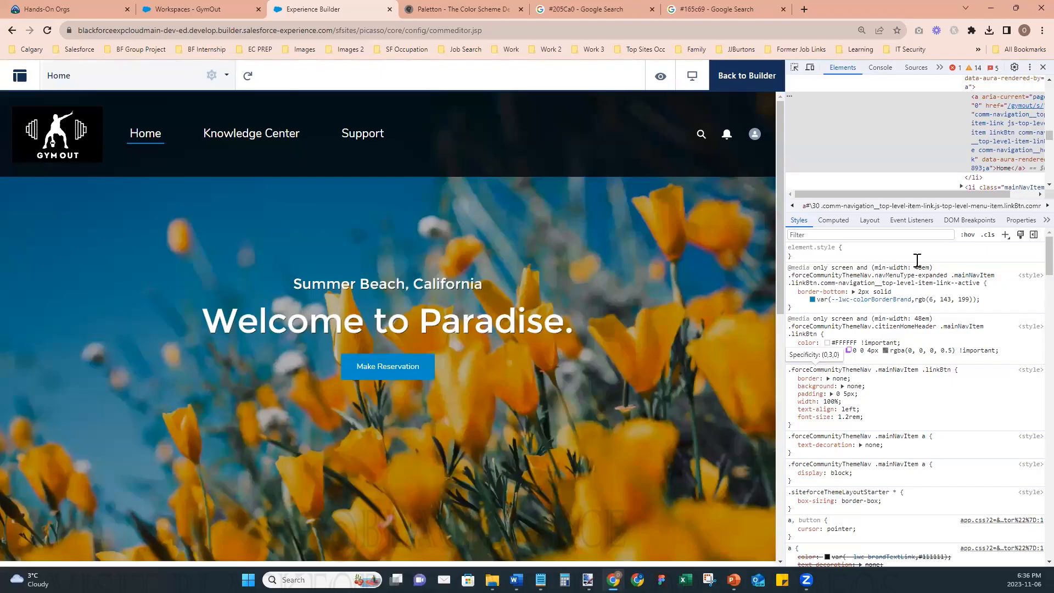
# - Reload the page to return to the builder, then close and reopen the browser's developer tools
pyautogui.click(47, 30)
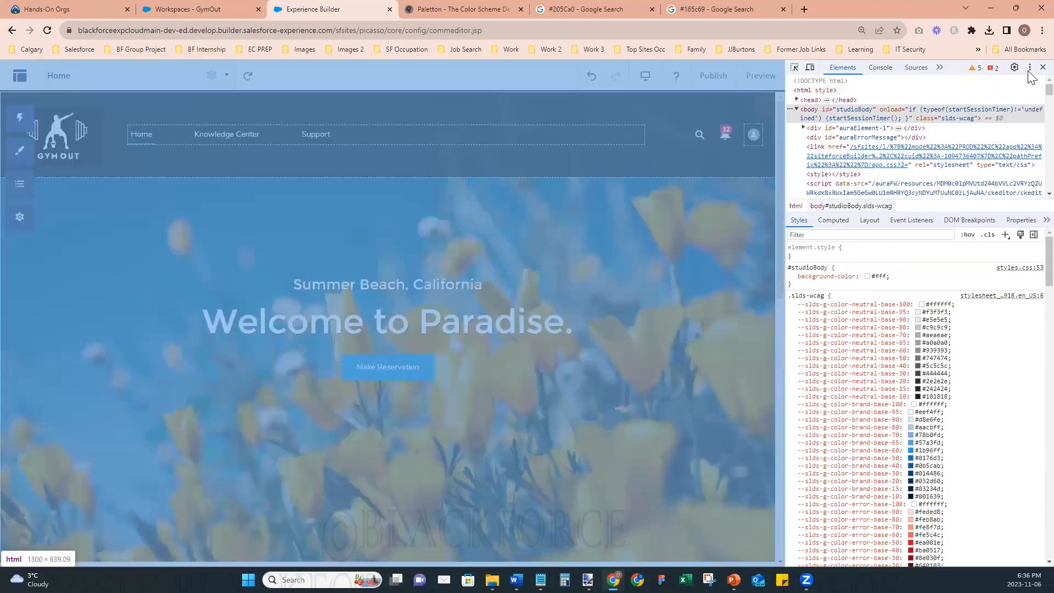
pyautogui.click(1043, 67)
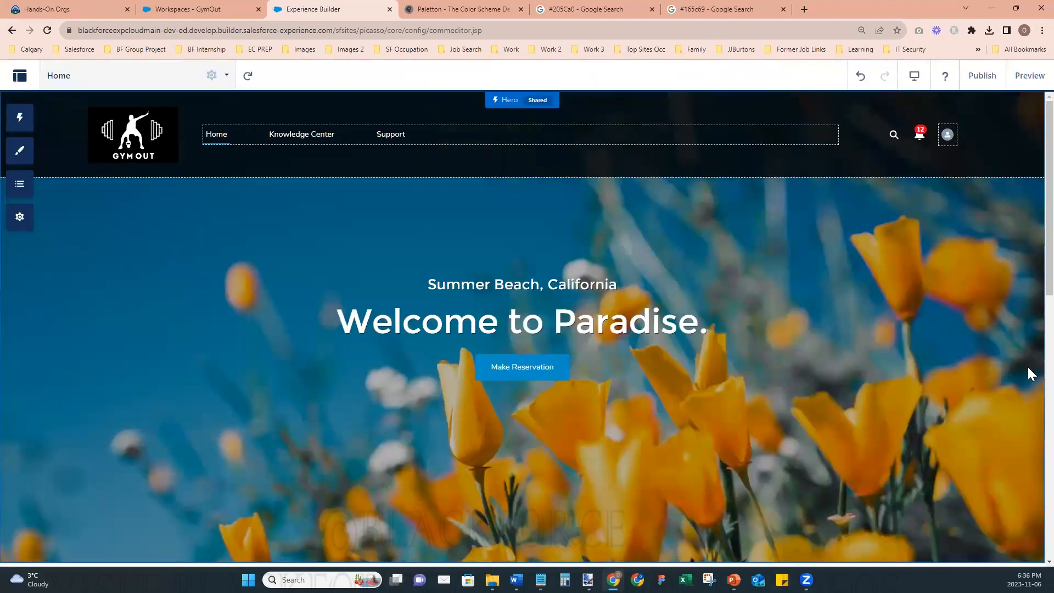
pyautogui.click(1042, 30)
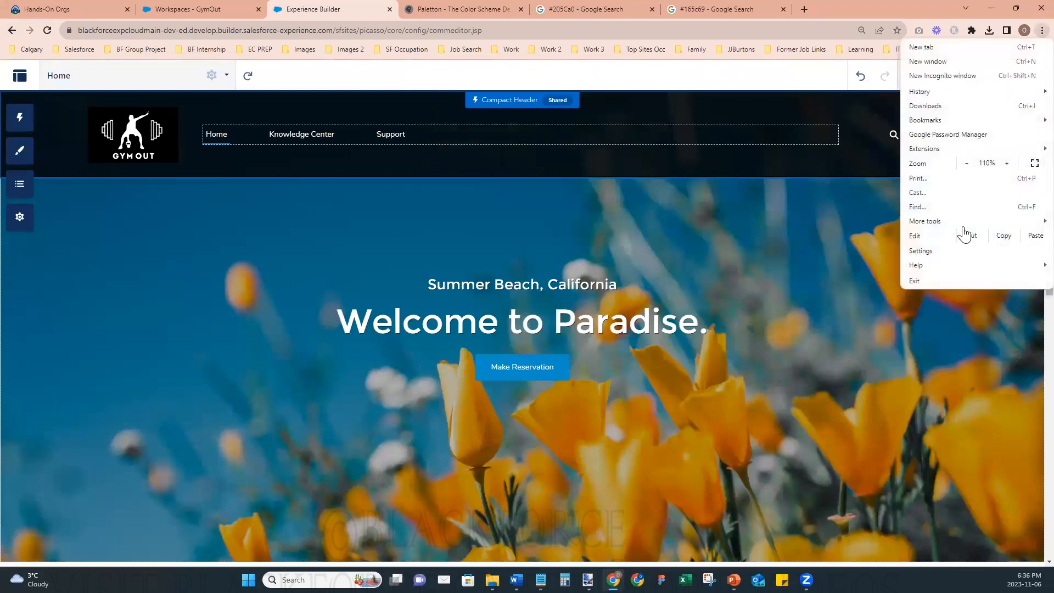
pyautogui.moveTo(963, 223)
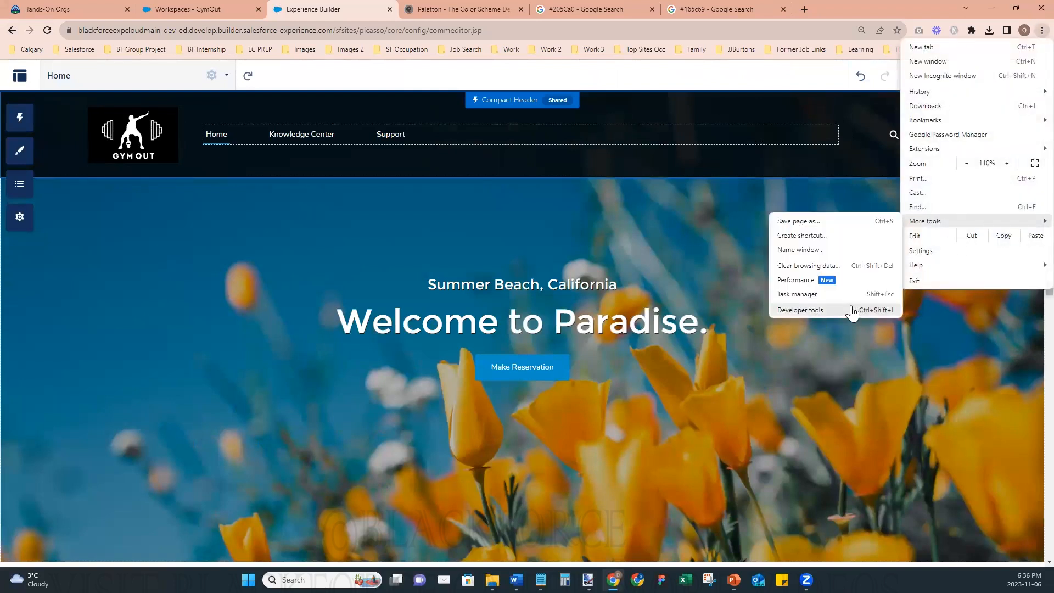
pyautogui.click(886, 312)
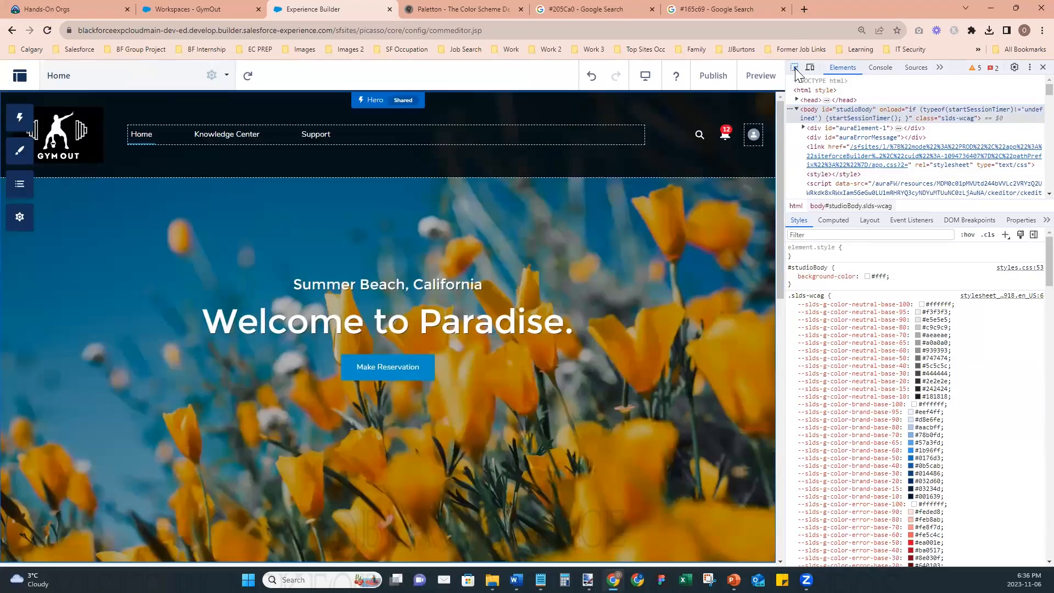
# - Inspect the Home link in the header navigation with the element picker
pyautogui.click(795, 68)
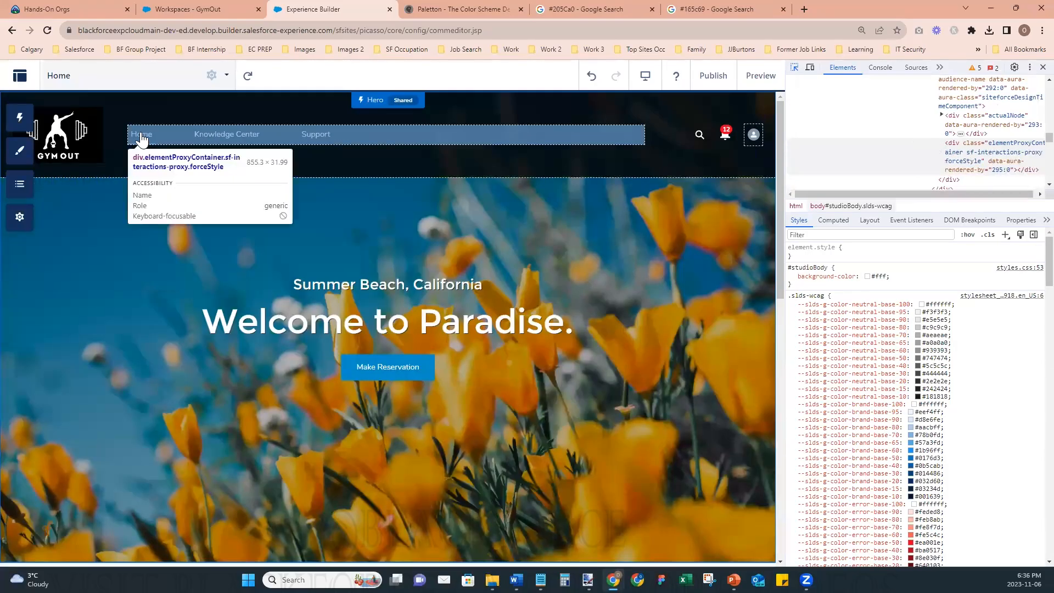
pyautogui.click(154, 140)
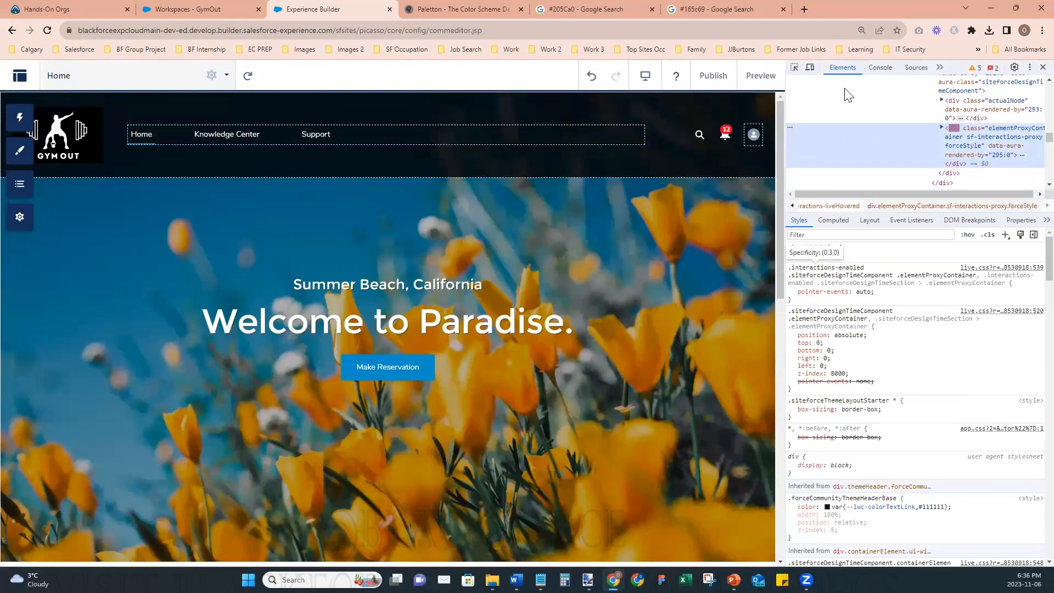
pyautogui.click(795, 68)
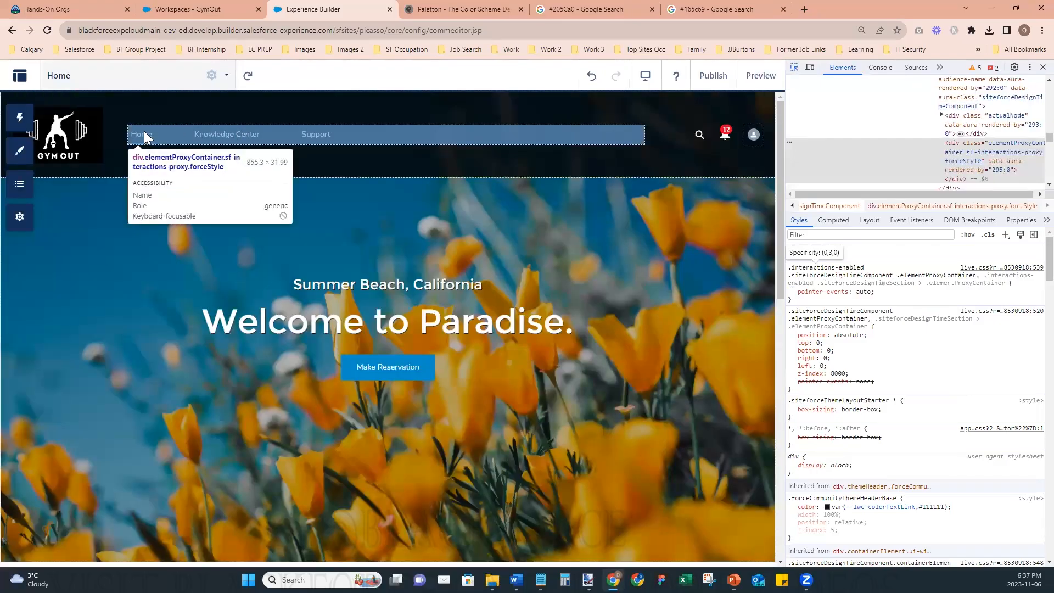
pyautogui.click(146, 137)
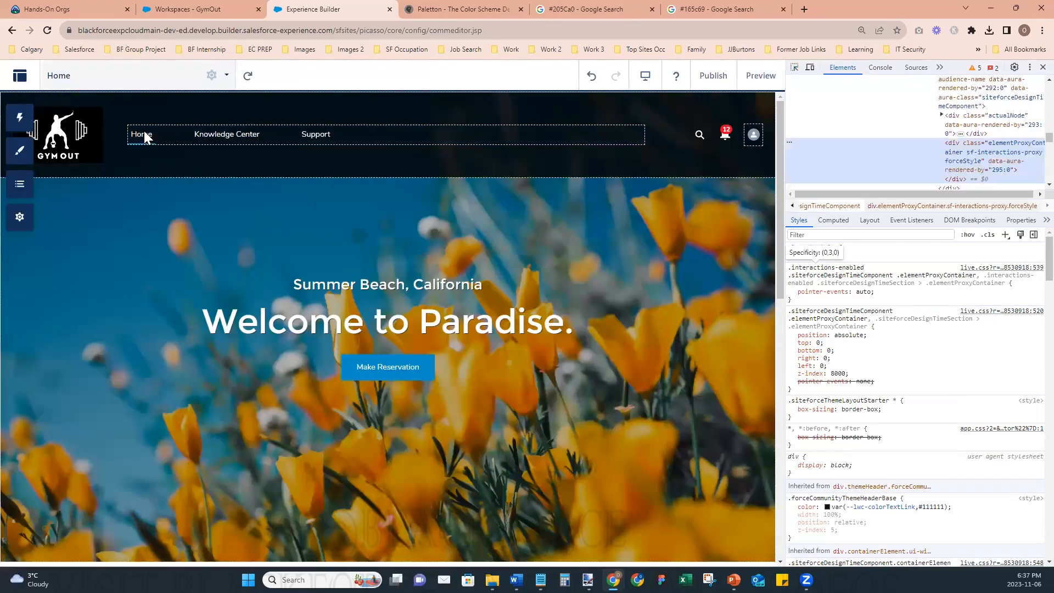
pyautogui.click(795, 68)
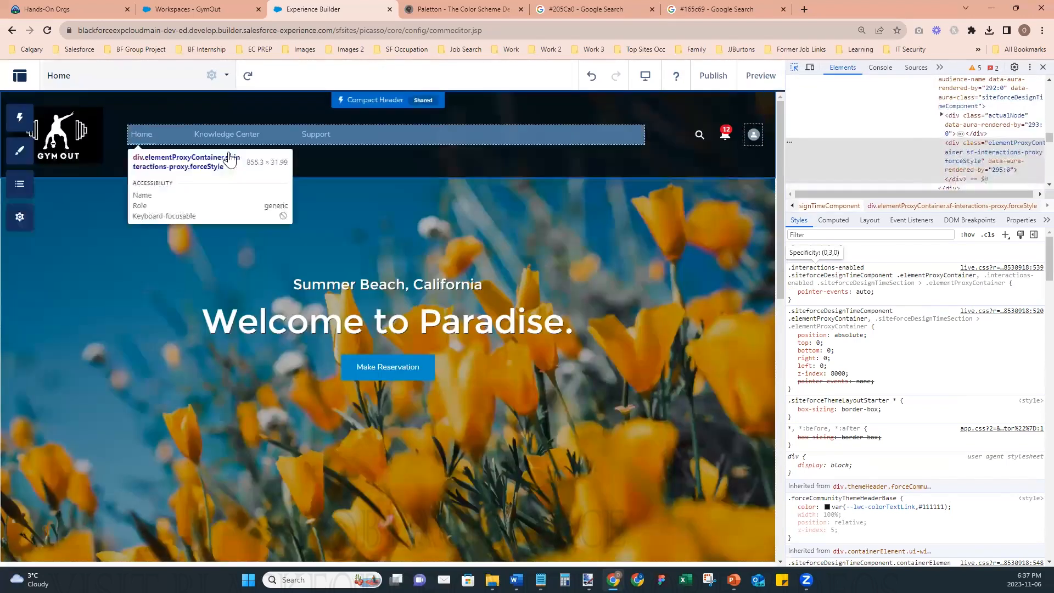
pyautogui.click(135, 138)
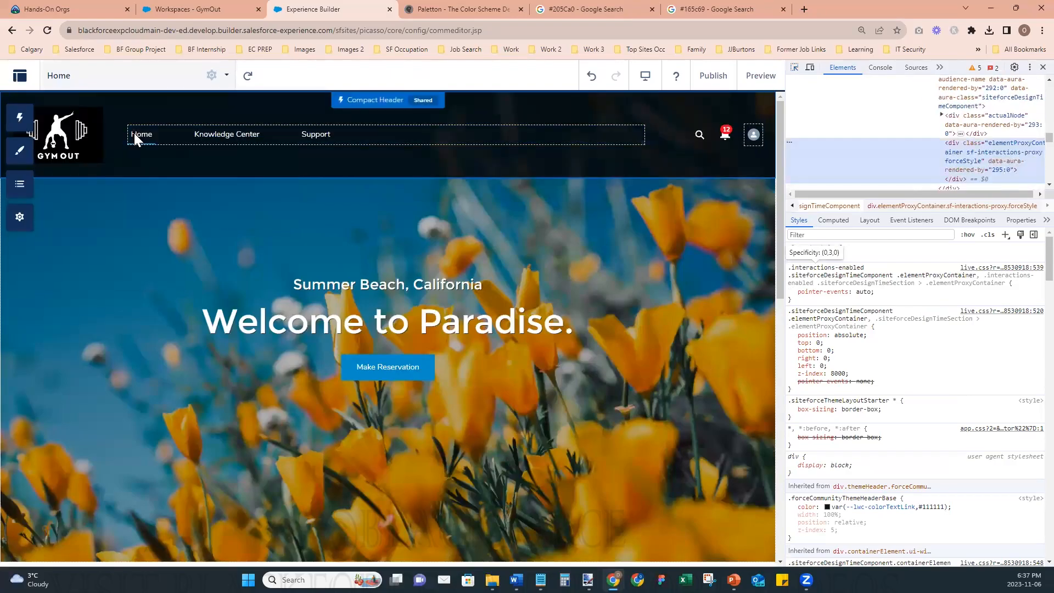
# - Reduce the browser's page zoom to 90% and inspect the header's Home link again
pyautogui.click(1043, 31)
pyautogui.click(967, 163)
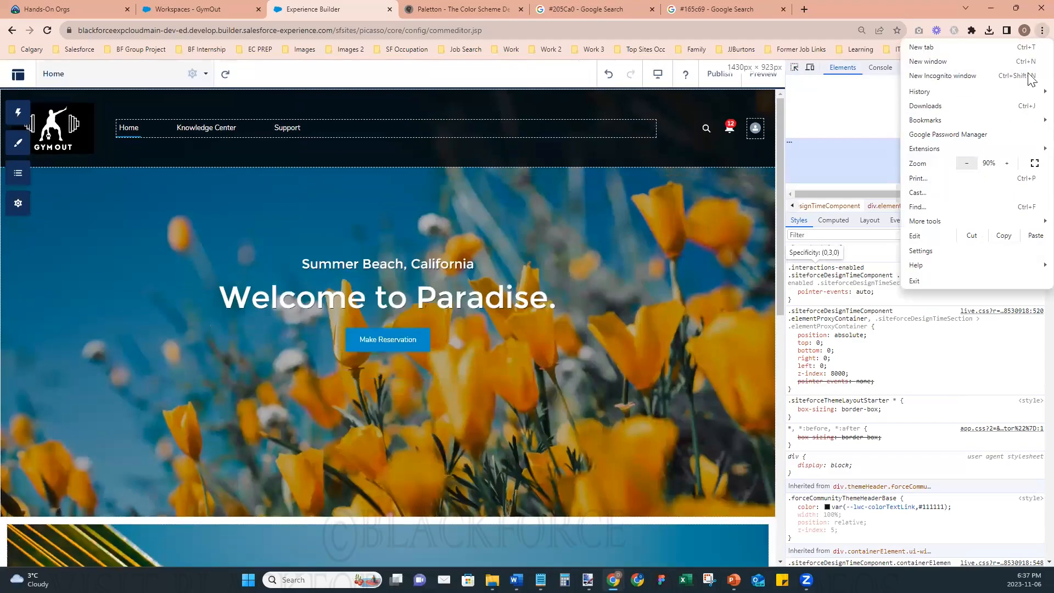
pyautogui.click(1031, 29)
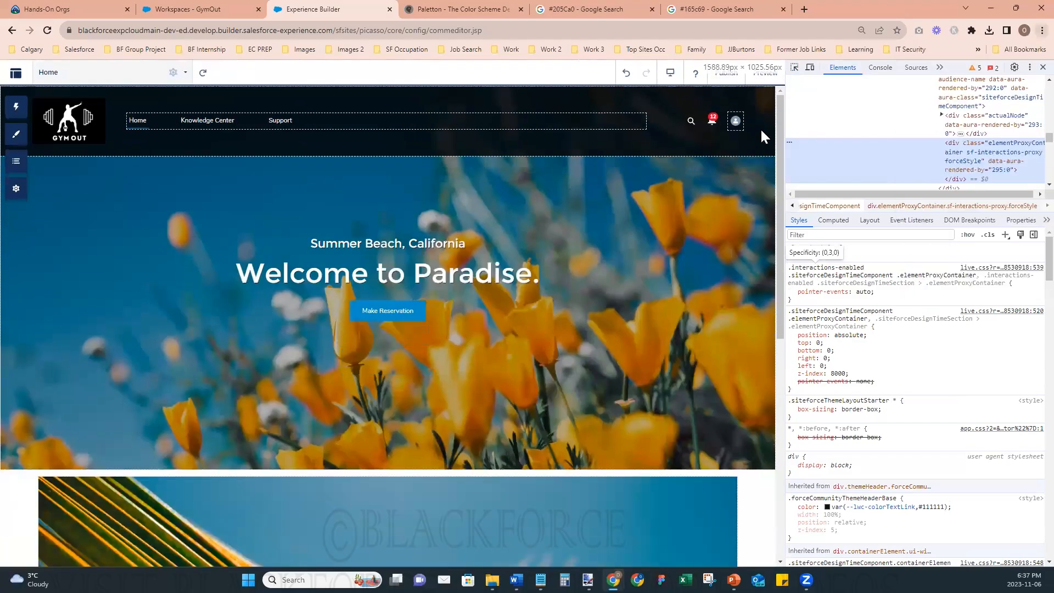
pyautogui.click(796, 68)
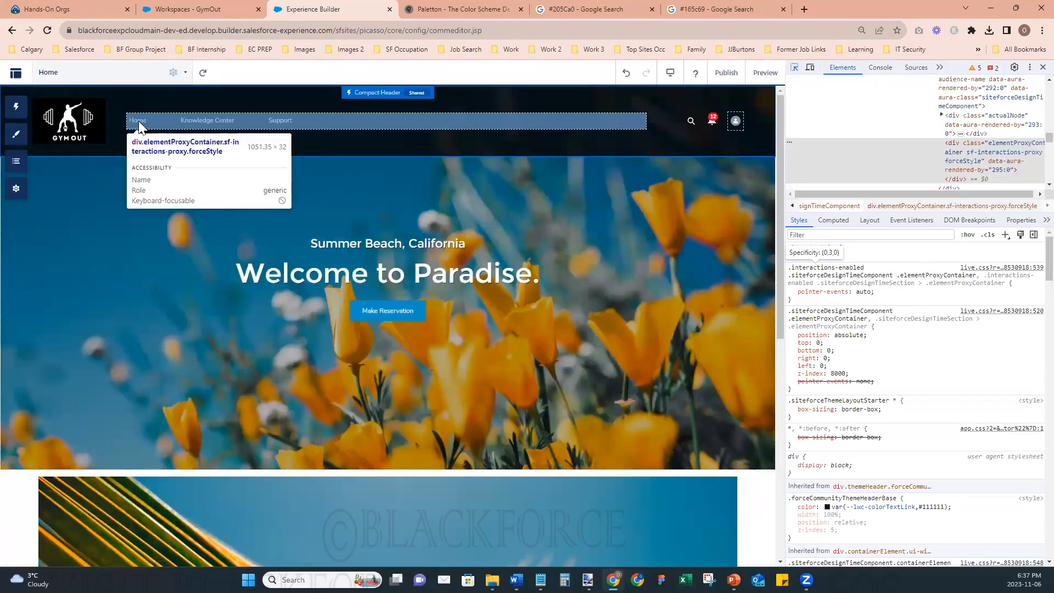
pyautogui.click(139, 117)
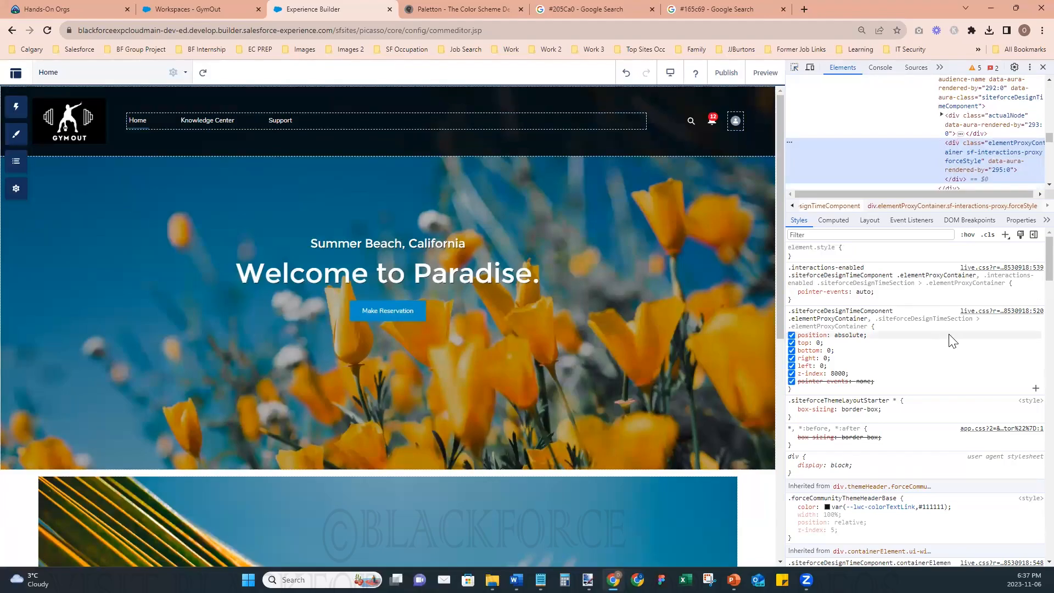
# - Narrow the developer tools pane to widen the page view, and inspect the header navigation bar and its Support link
pyautogui.click(795, 67)
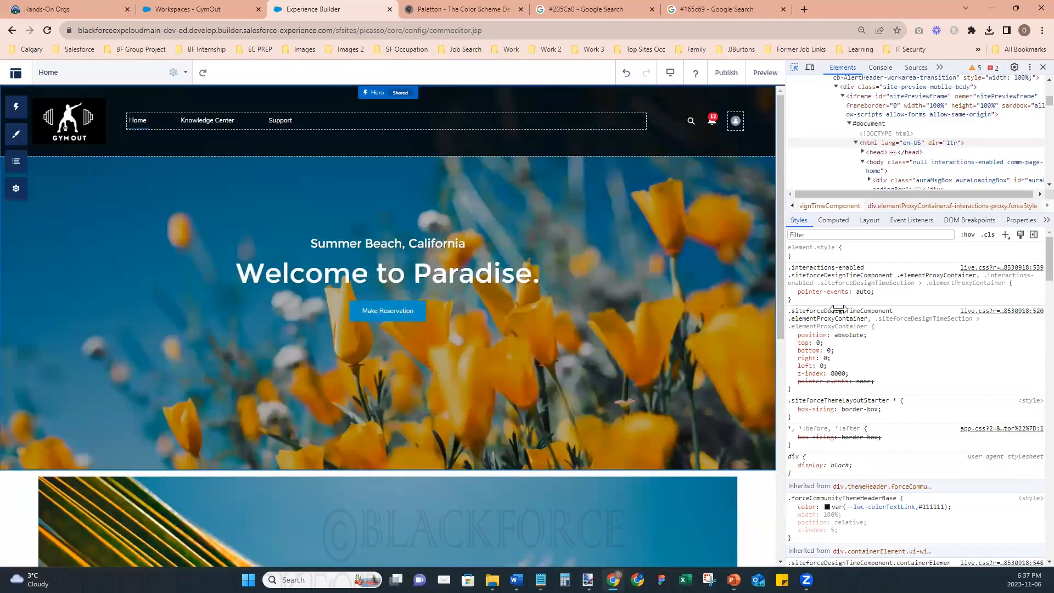
pyautogui.moveTo(784, 309); pyautogui.dragTo(914, 318)
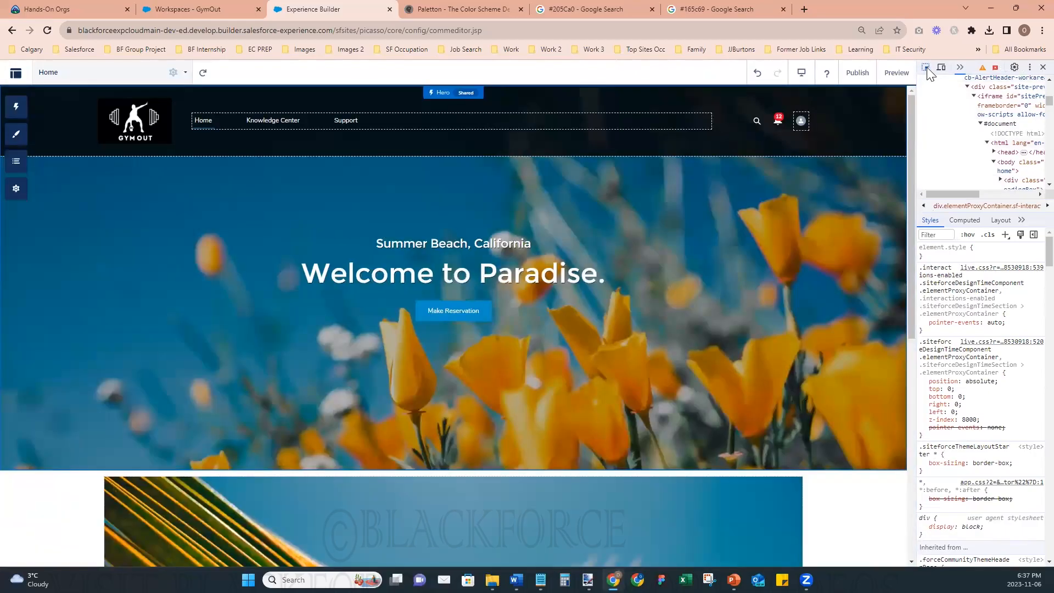
pyautogui.click(927, 67)
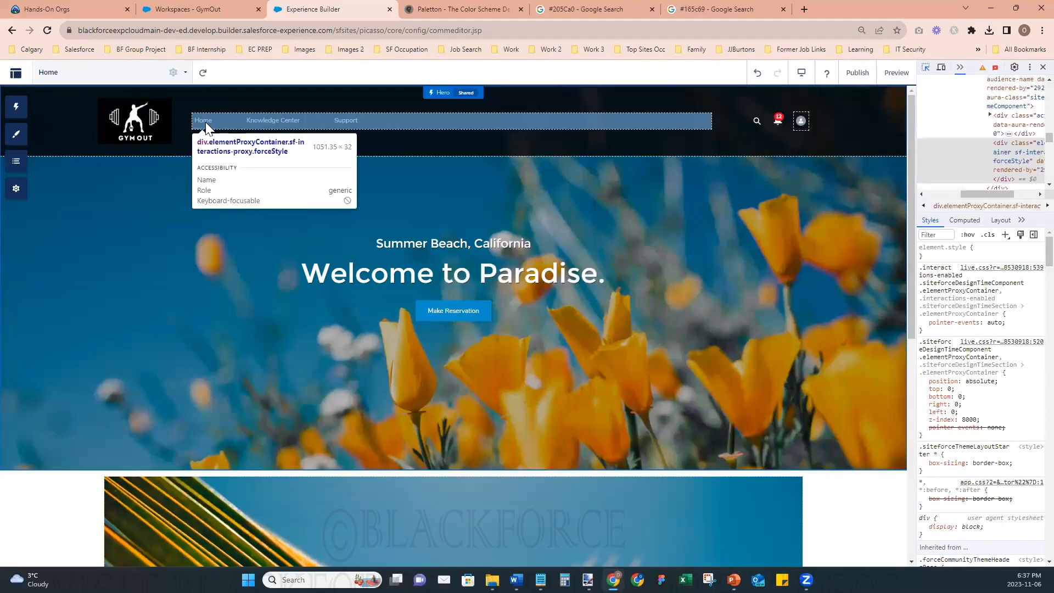
pyautogui.click(429, 117)
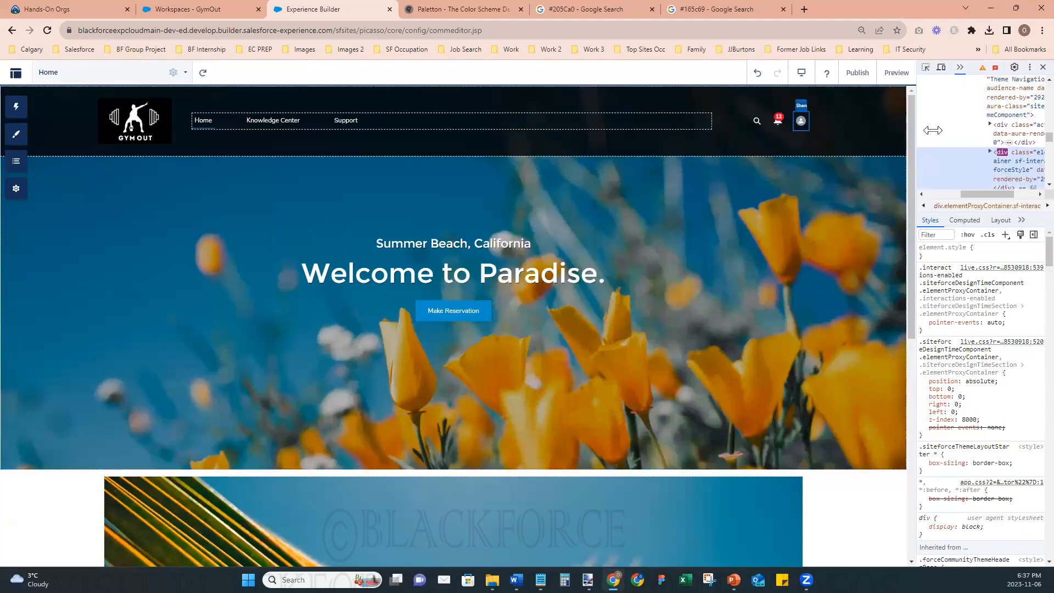
pyautogui.click(927, 68)
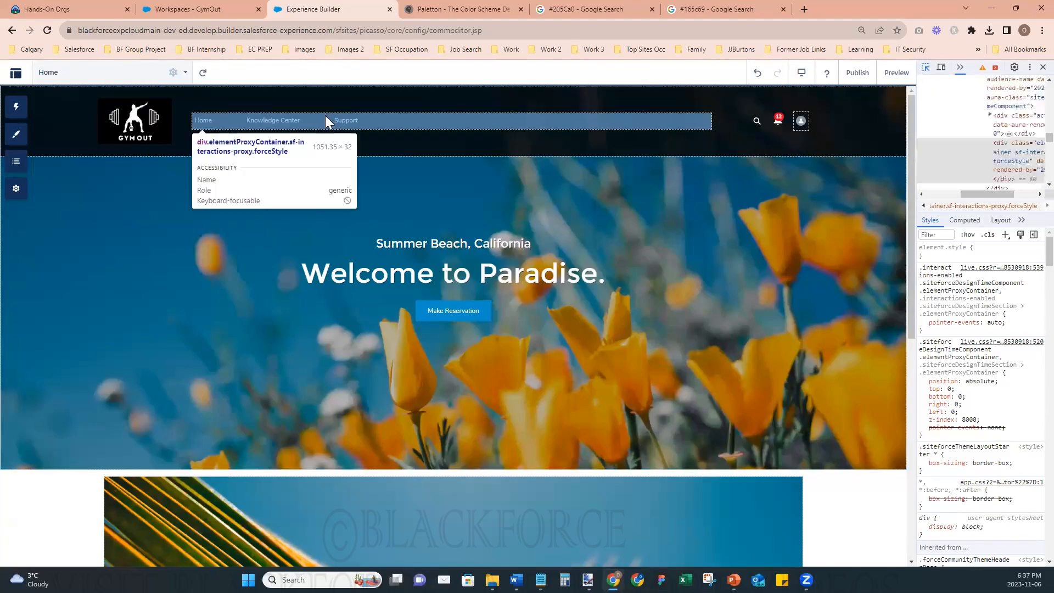
pyautogui.click(347, 120)
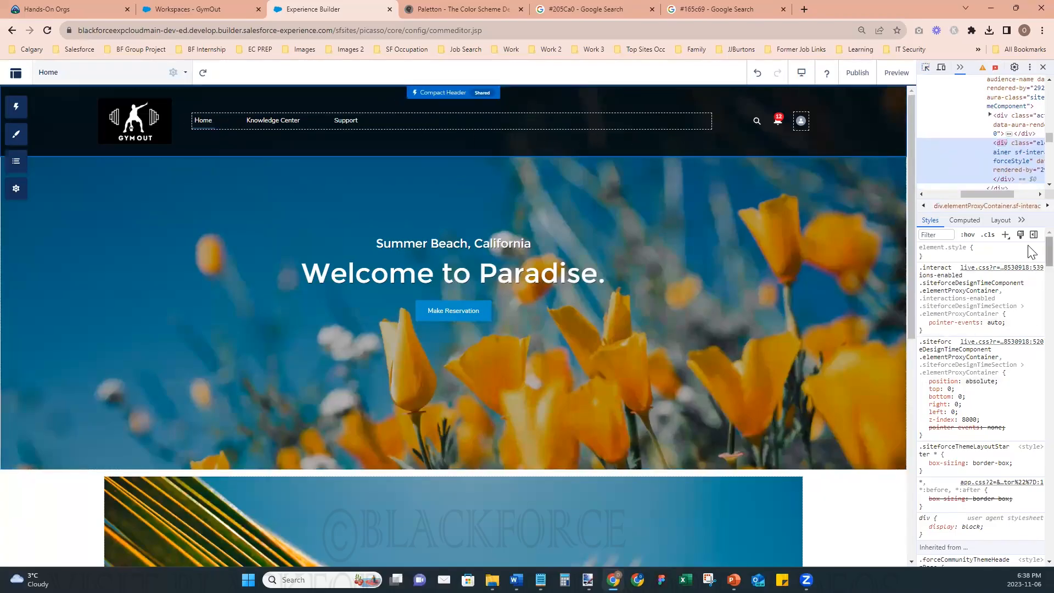
# - Try changing the font-size value in the inherited .siteforceThemeLayoutStarter rule
pyautogui.scroll(-5, 1031, 264)
pyautogui.scroll(-1, 1031, 277)
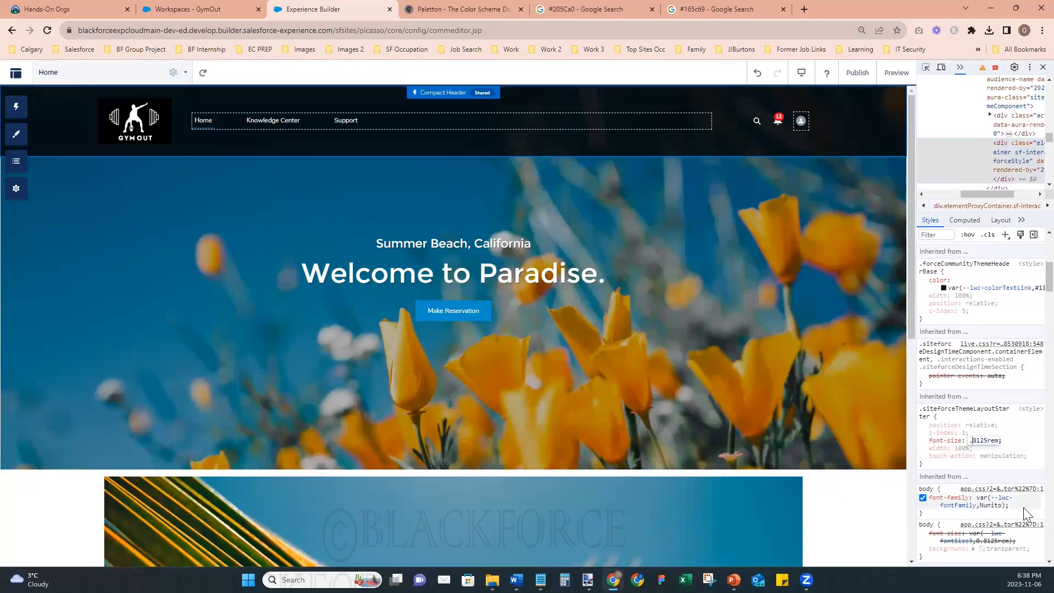
pyautogui.write('2')
pyautogui.press('BackSpace')
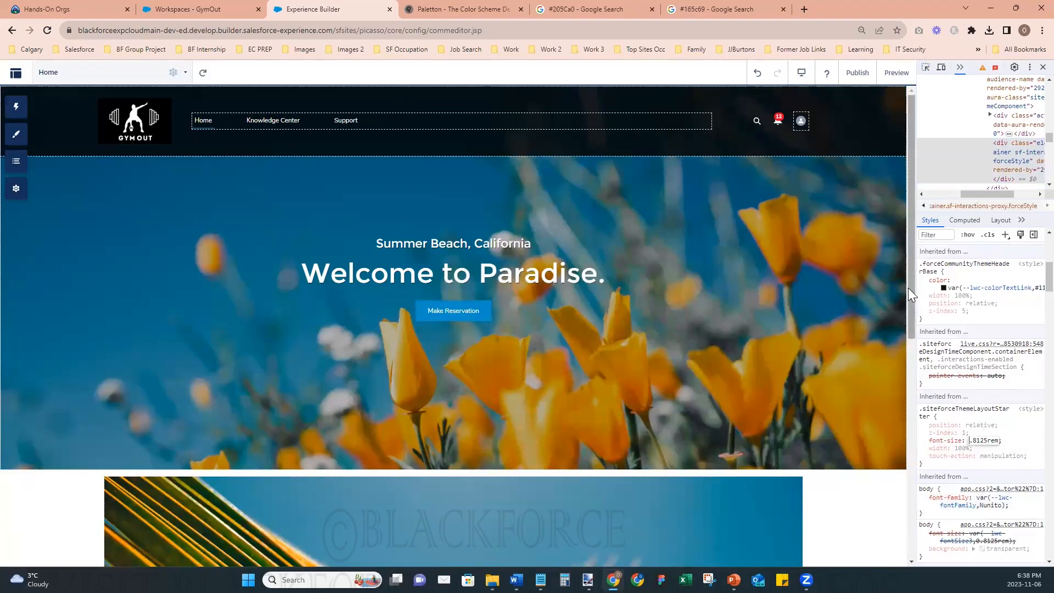
# - Close and reopen the browser's developer tools, and widen their pane
pyautogui.moveTo(895, 287); pyautogui.dragTo(827, 287)
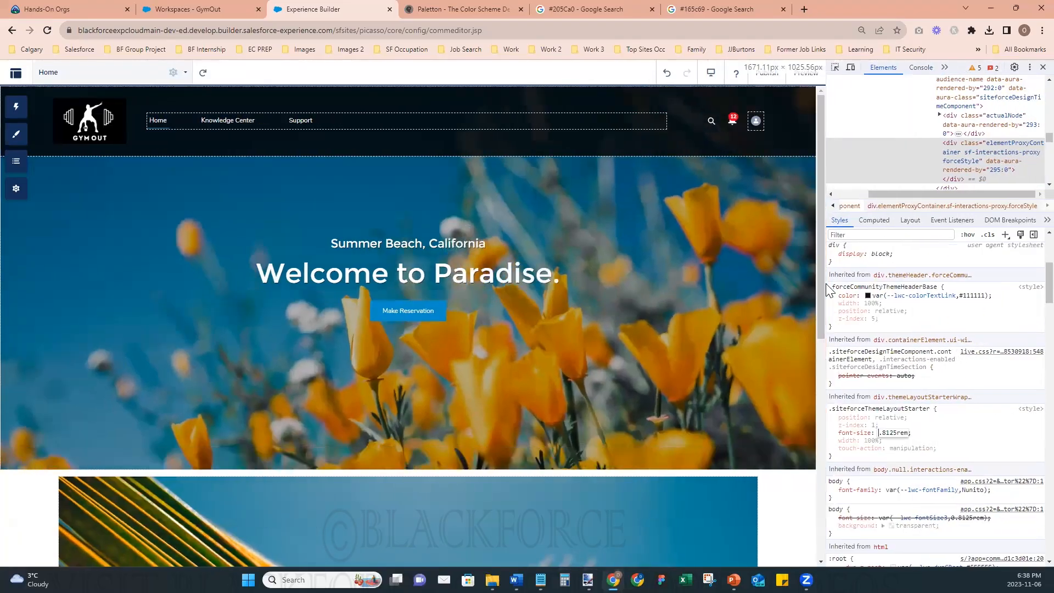
pyautogui.click(1043, 67)
pyautogui.click(1043, 30)
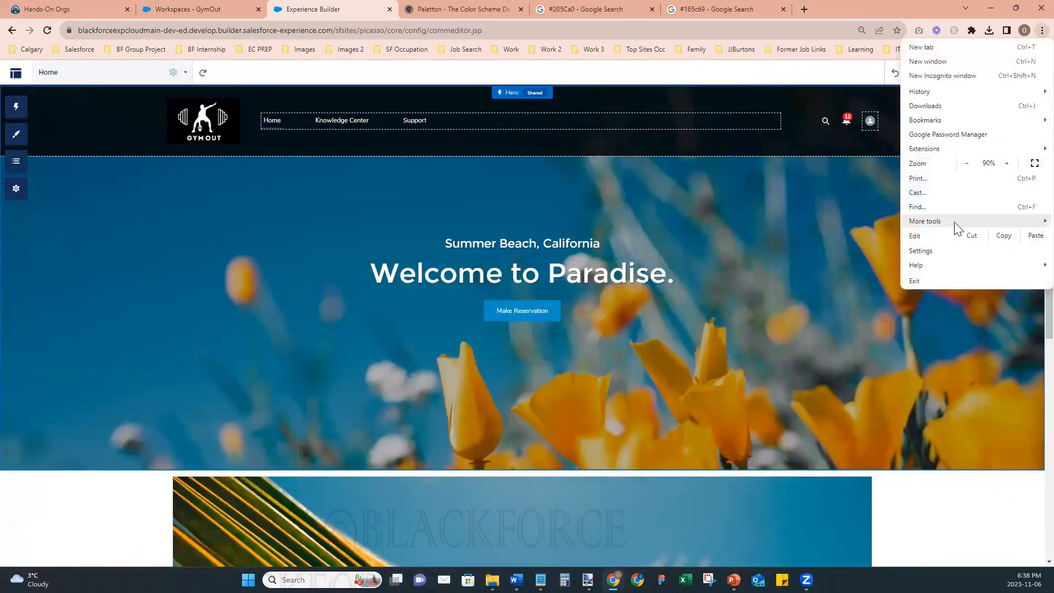
pyautogui.moveTo(956, 226)
pyautogui.click(843, 310)
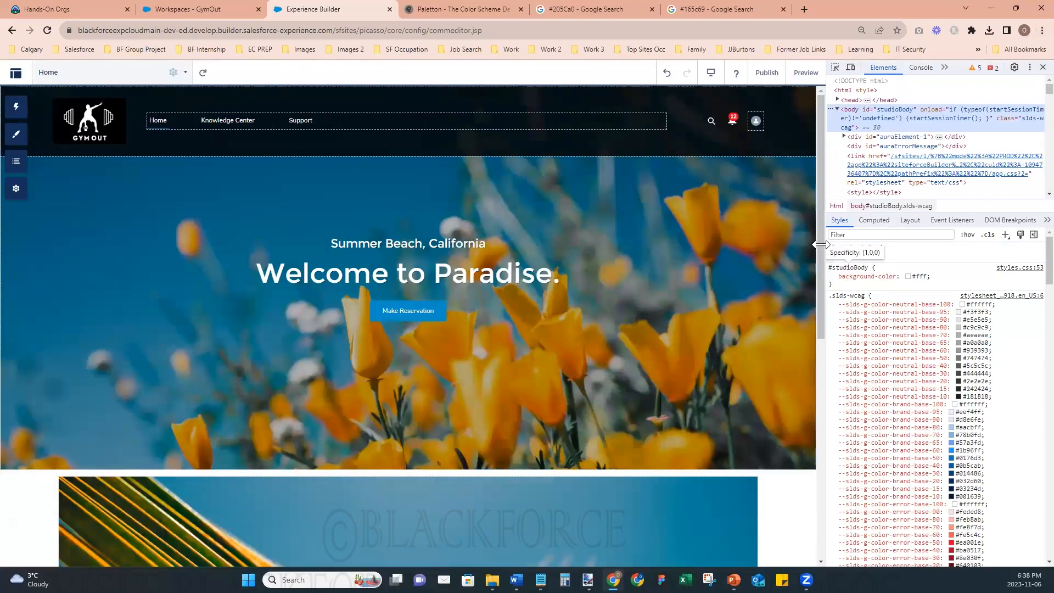
pyautogui.moveTo(822, 244); pyautogui.dragTo(772, 236)
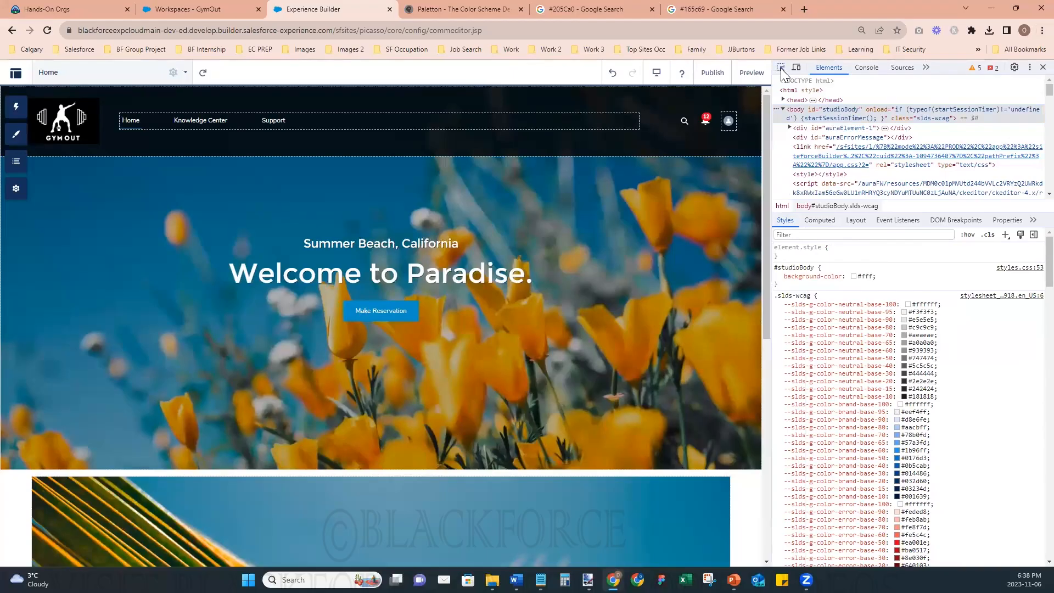
# - Inspect the header's Home link and set the font-size in its inherited .siteforceThemeLayoutStarter rule to 1.2rem
pyautogui.click(781, 68)
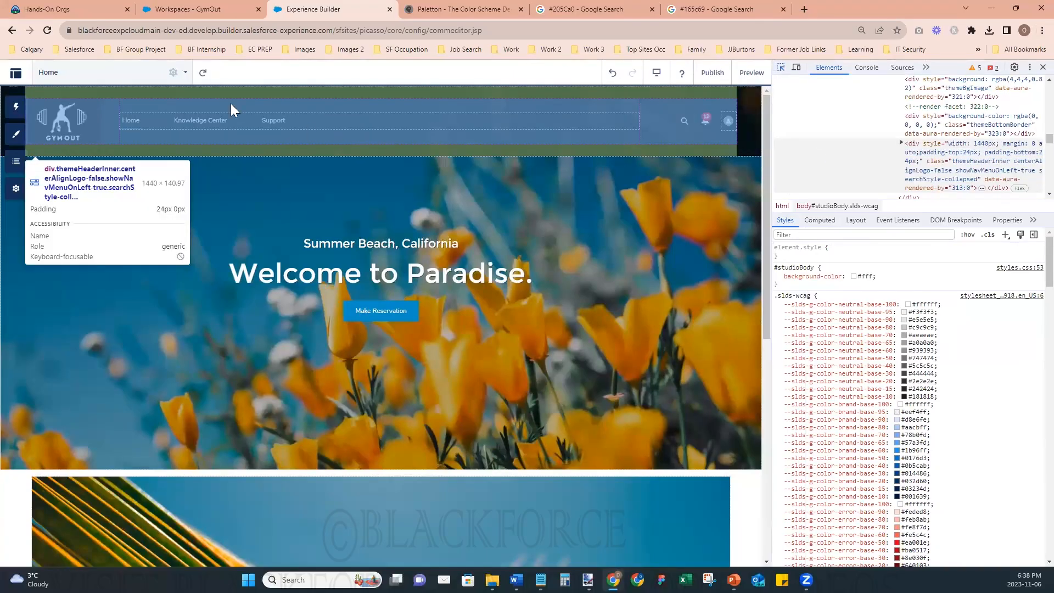
pyautogui.click(137, 122)
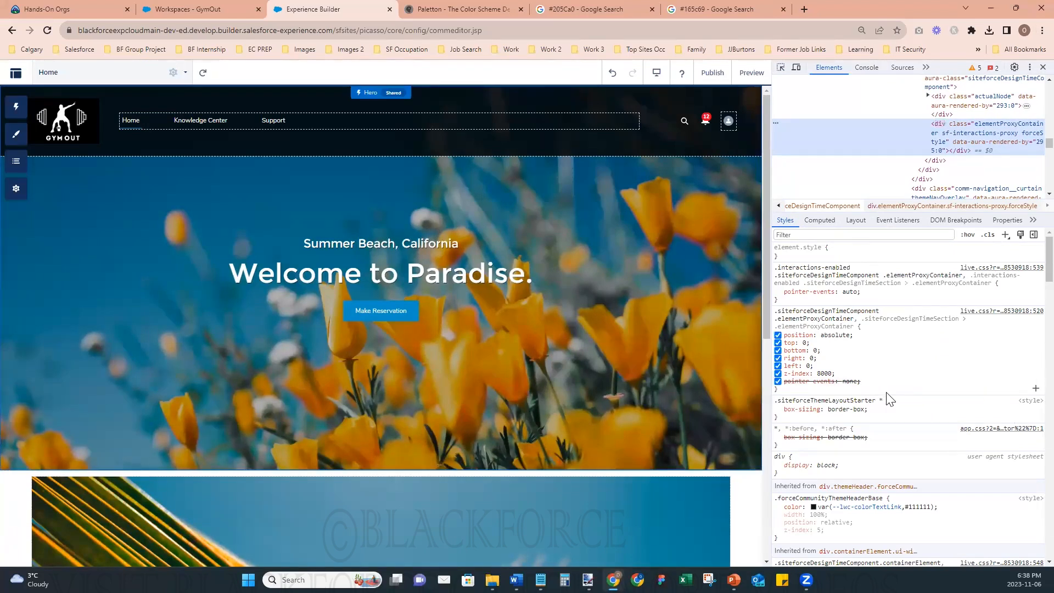
pyautogui.scroll(-4, 891, 398)
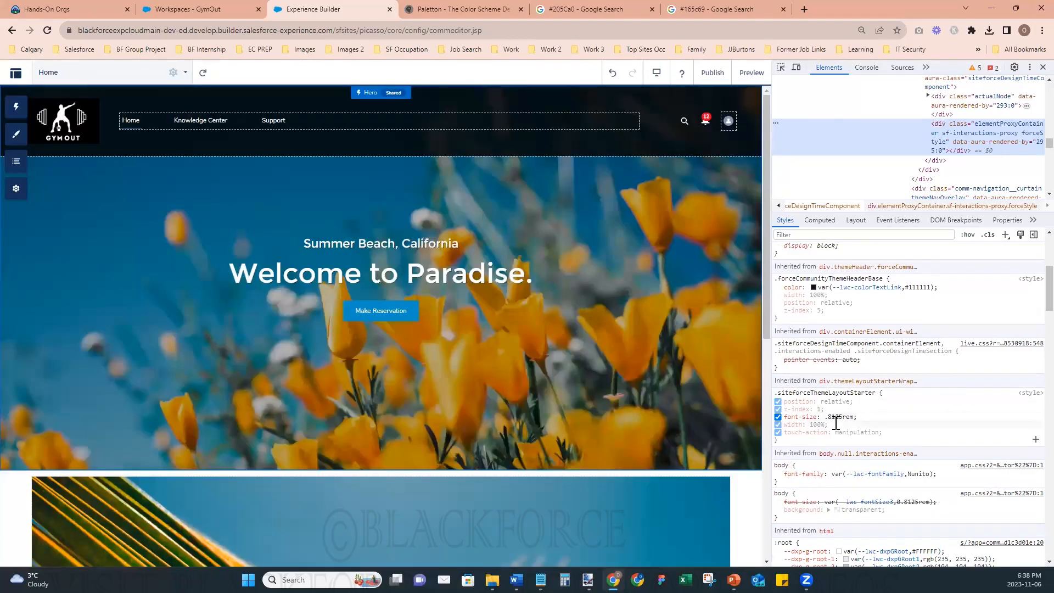
pyautogui.click(826, 418)
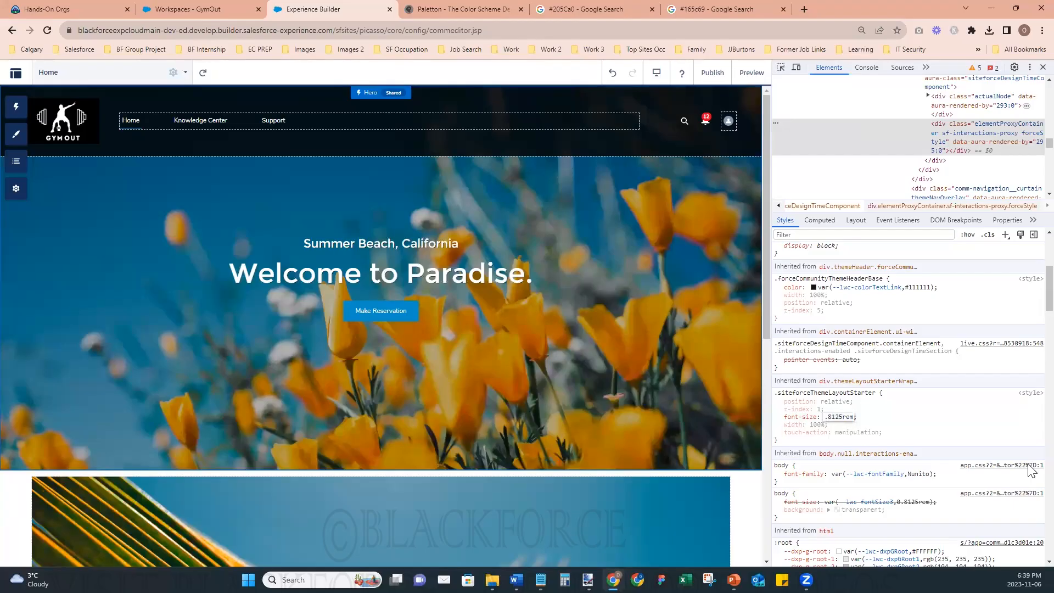
pyautogui.press('Up')
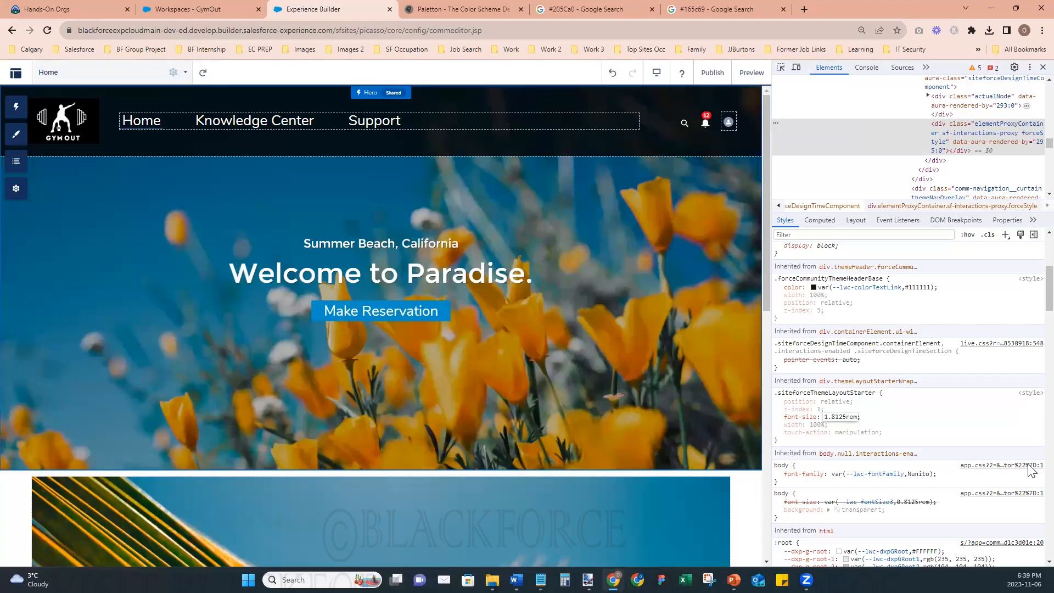
pyautogui.press('BackSpace')
pyautogui.press('BackSpace')
pyautogui.press('BackSpace')
pyautogui.press('BackSpace')
pyautogui.press('BackSpace')
pyautogui.press('BackSpace')
pyautogui.write('1.2')
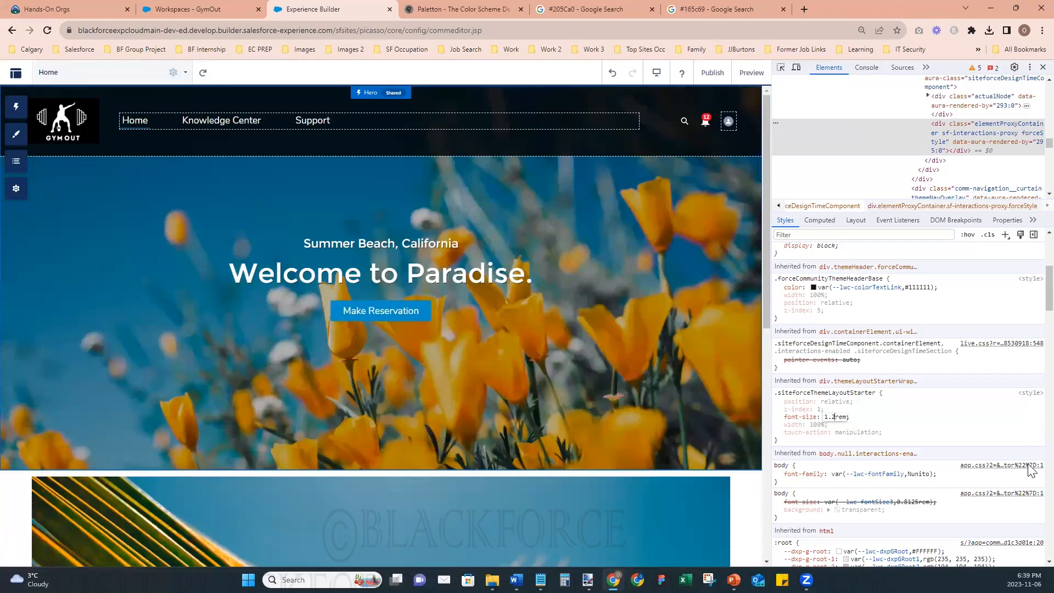
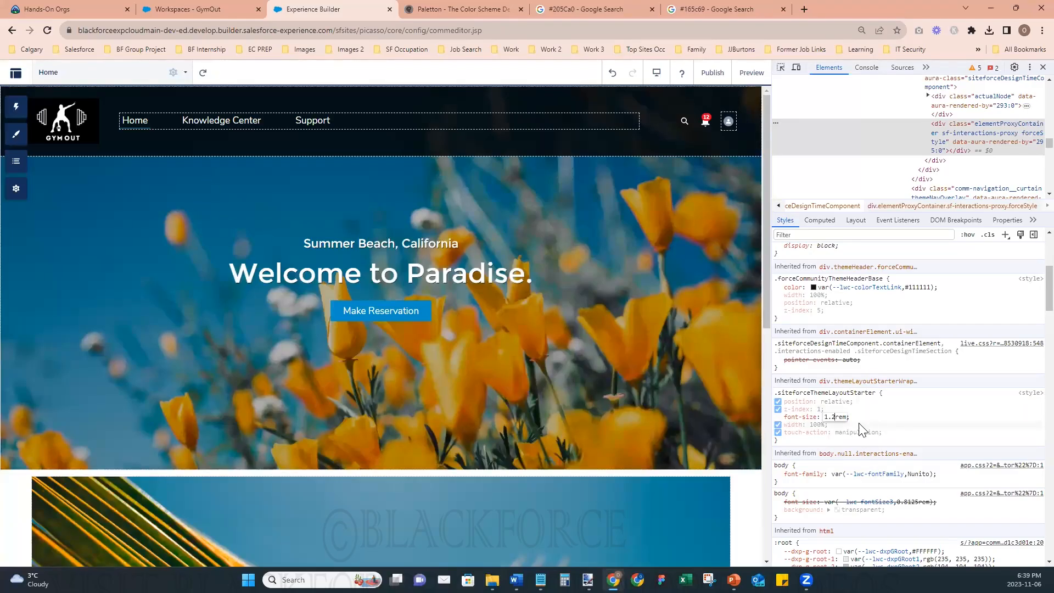
# - Copy the entire .siteforceThemeLayoutStarter rule from the developer tools' styles into a new Notepad window
pyautogui.moveTo(882, 433); pyautogui.dragTo(776, 393)
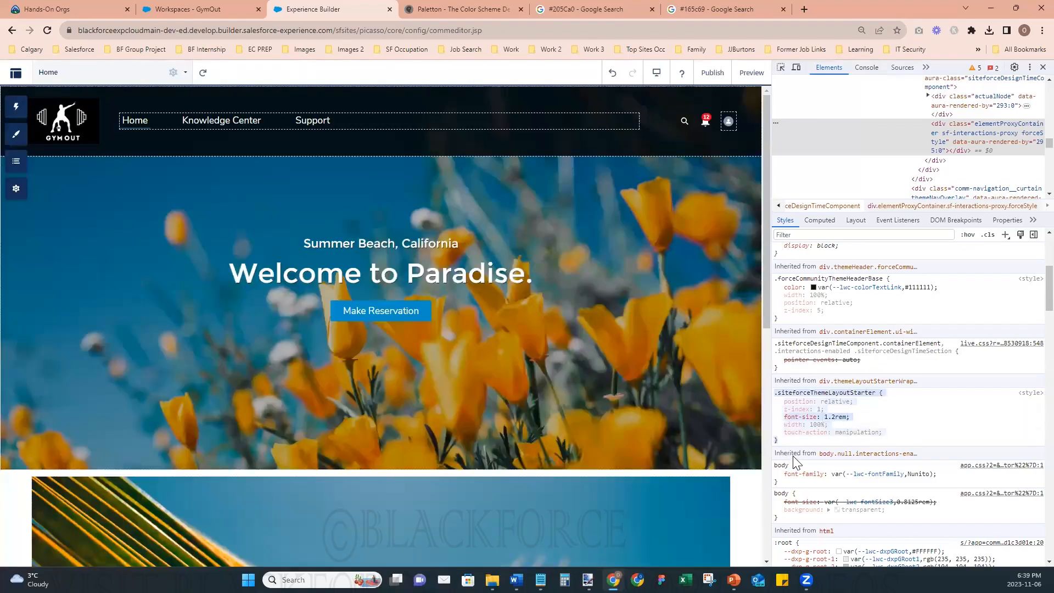
pyautogui.moveTo(541, 580)
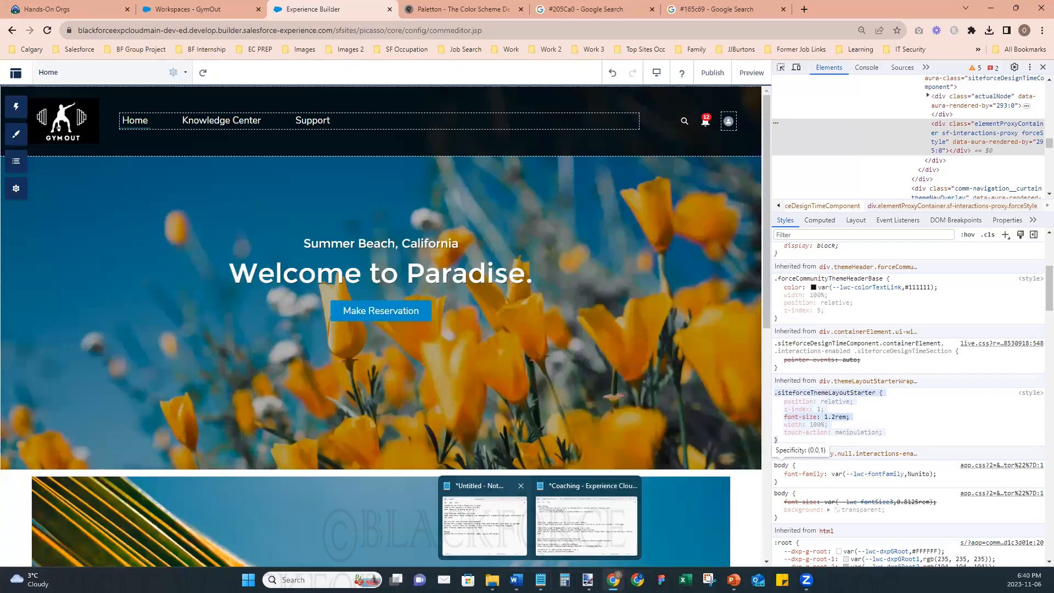
pyautogui.rightClick(541, 580)
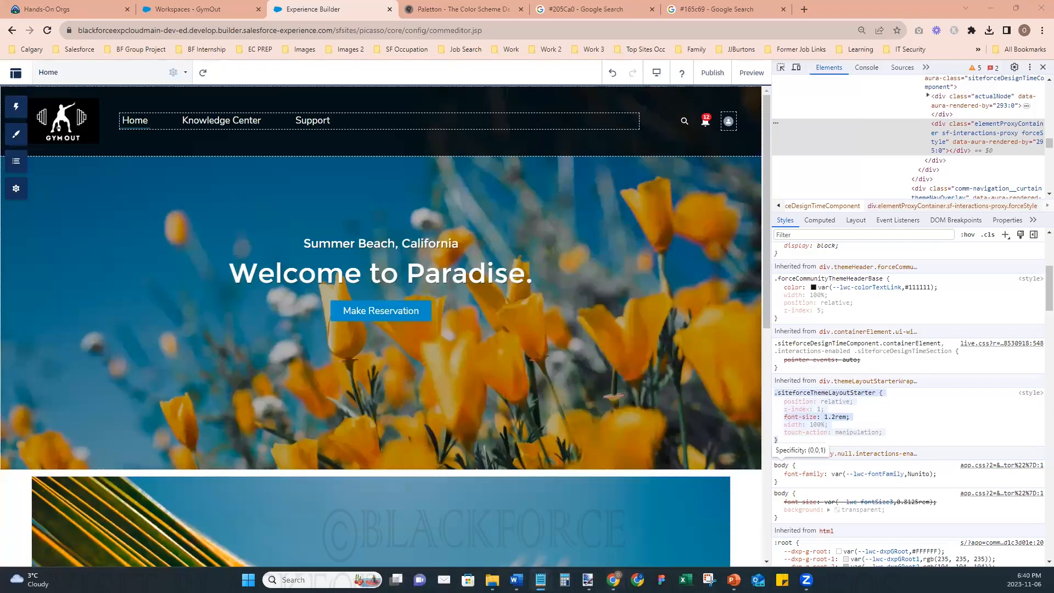
pyautogui.click(528, 513)
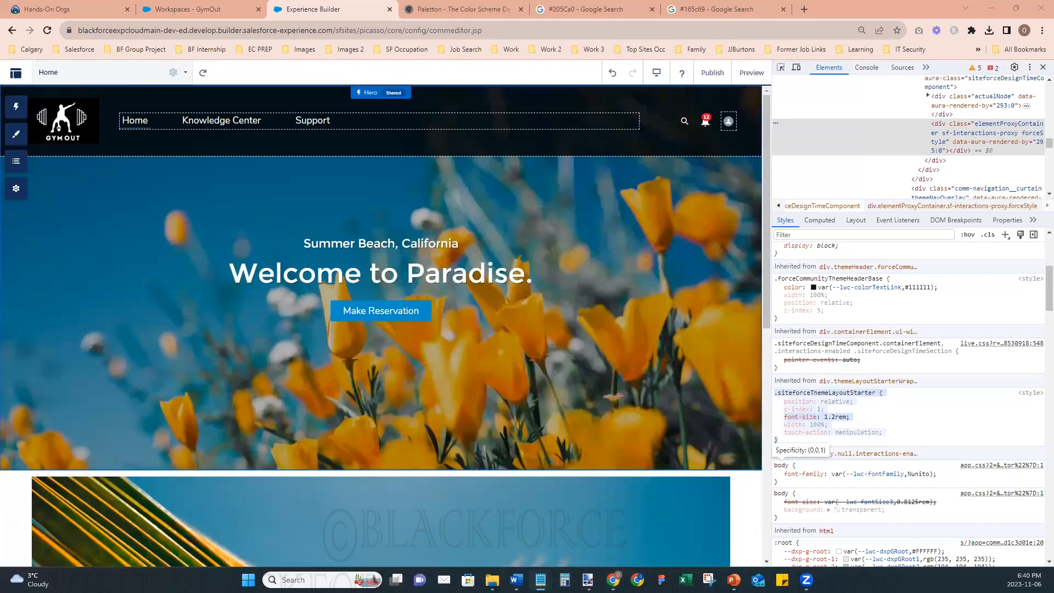
pyautogui.write('.siteforceThemeLayoutStarter {     position: relative;     z-index: 1;     font-size: 1.2rem;     width: 100%;     touch-action: manipulation; }')
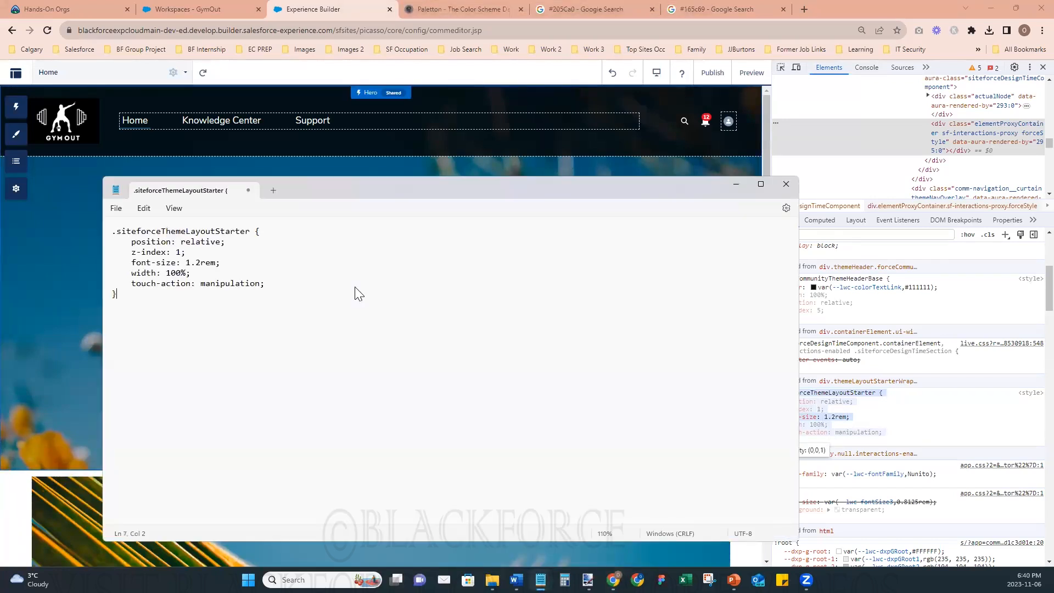
# - Trim the pasted rule so it holds only the font-size: 1.2rem declaration, and copy the shortened rule
pyautogui.moveTo(269, 283); pyautogui.dragTo(110, 273)
pyautogui.press('BackSpace')
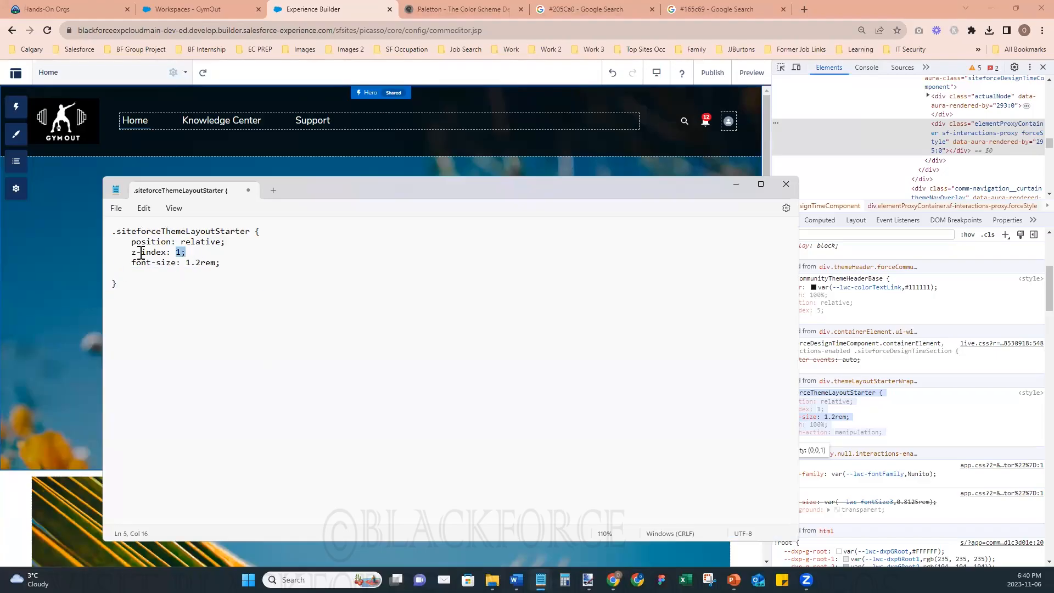
pyautogui.moveTo(187, 253); pyautogui.dragTo(104, 243)
pyautogui.press('BackSpace')
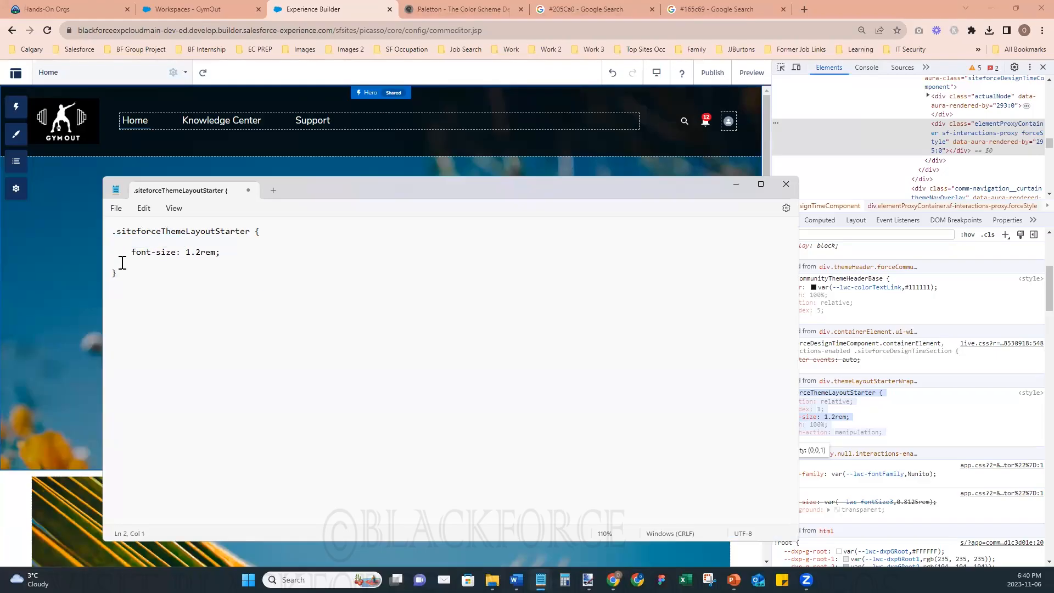
pyautogui.press('BackSpace')
pyautogui.click(123, 252)
pyautogui.moveTo(799, 263); pyautogui.dragTo(455, 253)
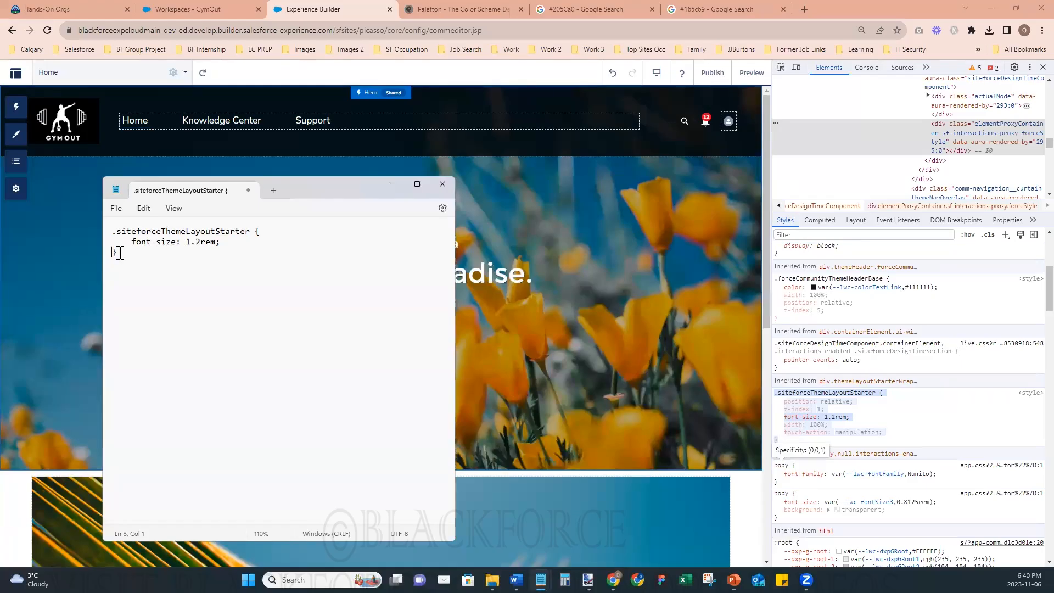
pyautogui.hotkey('ctrl', 'a')
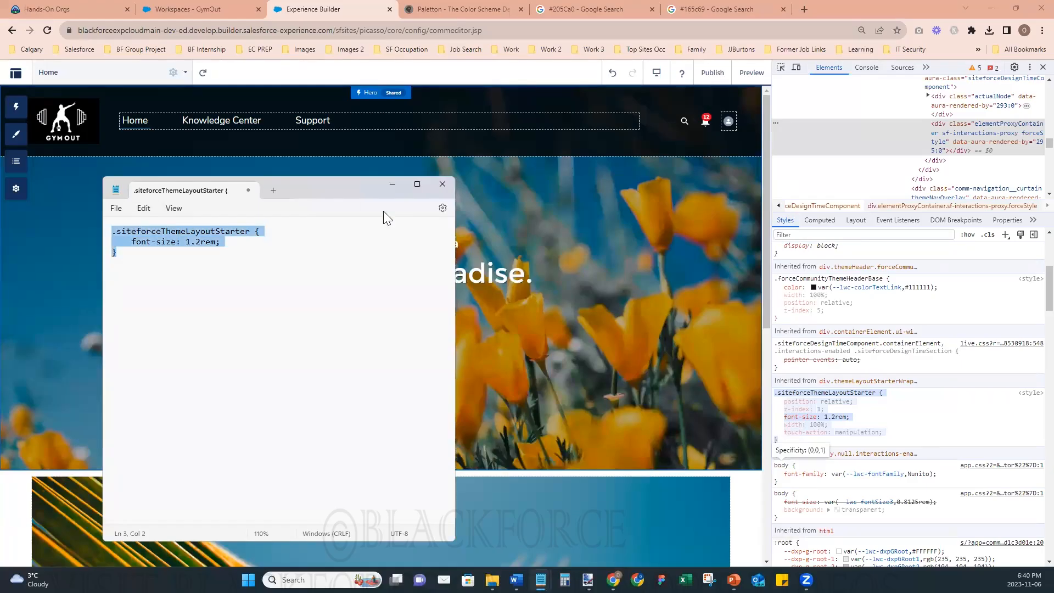
# - Return to the browser, close the developer tools, open the site's Theme settings and set the page zoom to 110%
pyautogui.click(1030, 66)
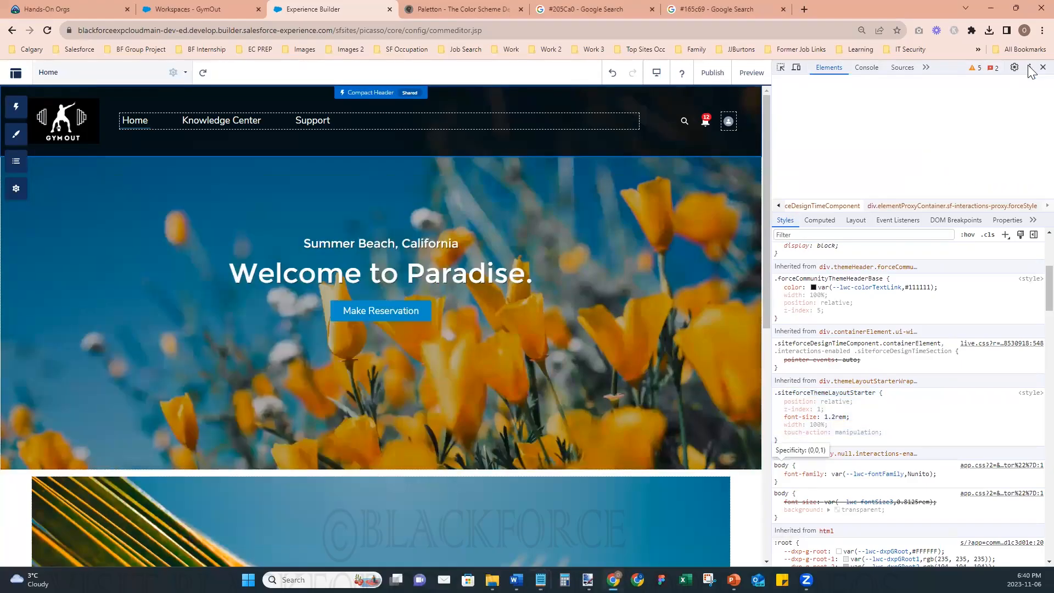
pyautogui.click(1044, 67)
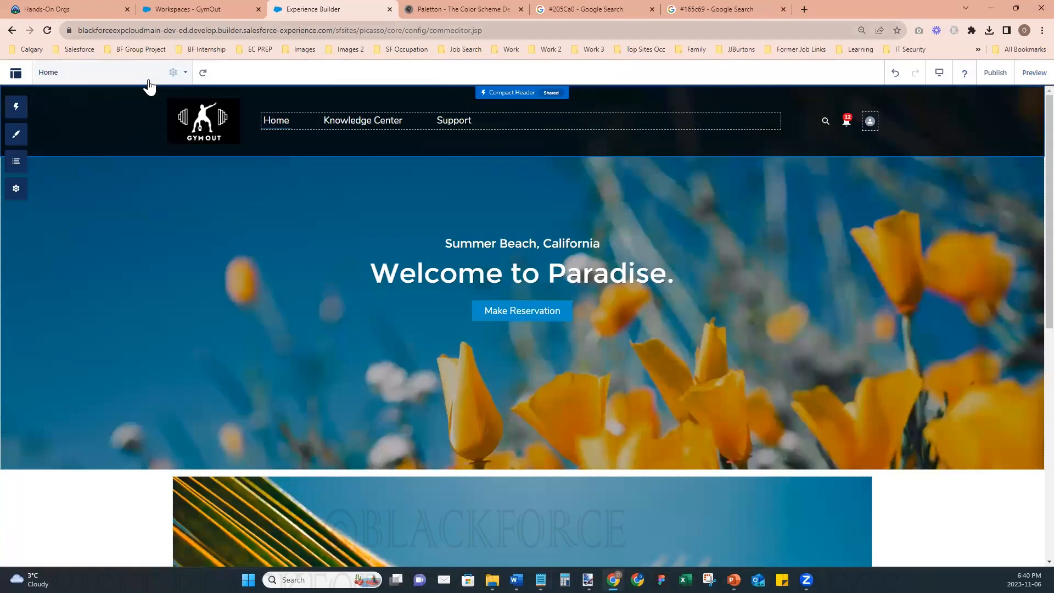
pyautogui.click(30, 137)
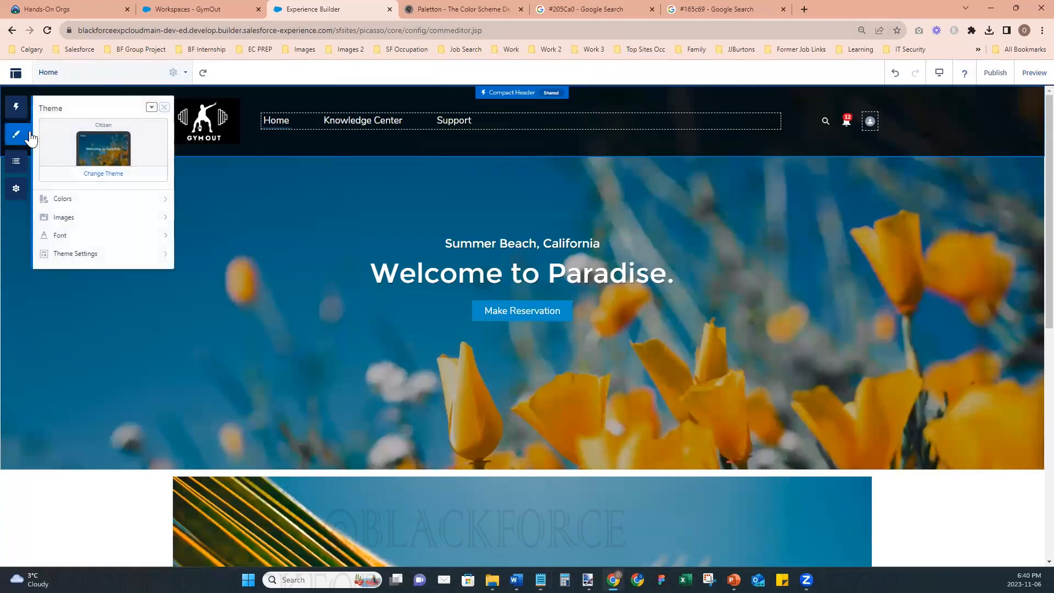
pyautogui.click(1043, 30)
pyautogui.click(1007, 163)
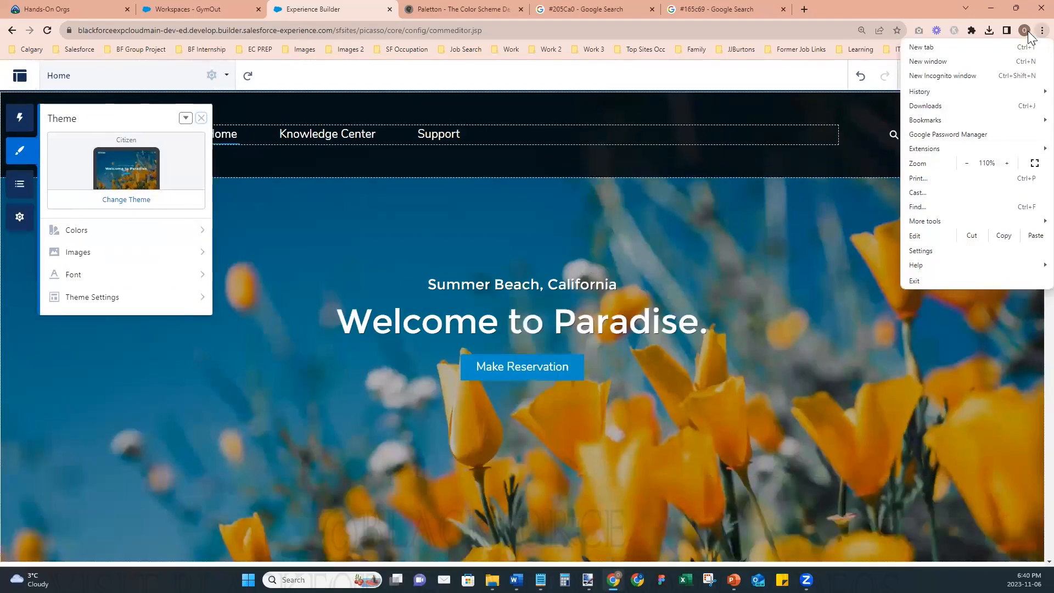
pyautogui.click(1037, 32)
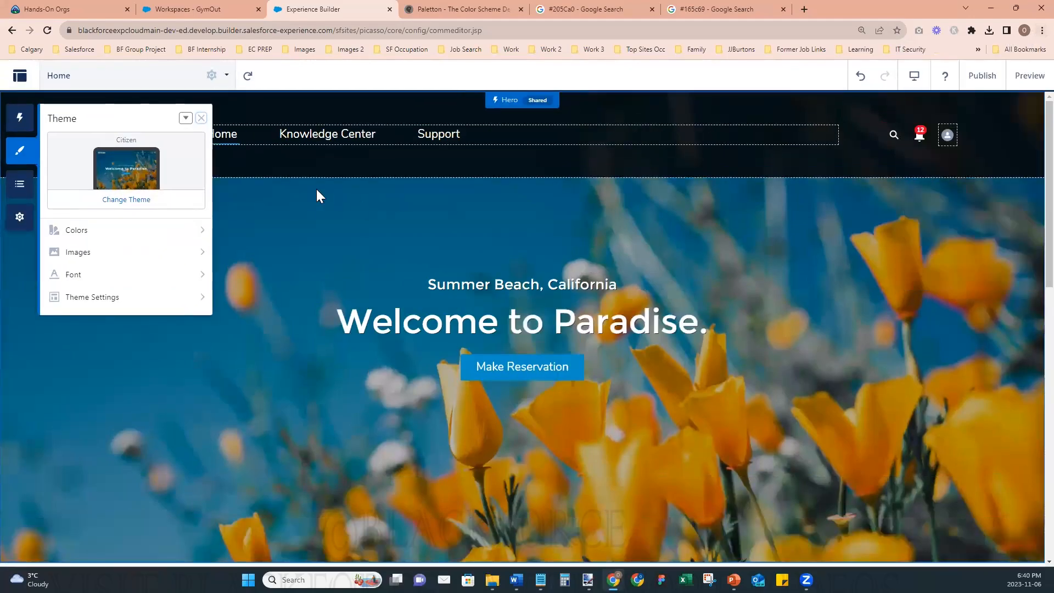
# - Accept using CSS overrides for the theme, add the copied .siteforceThemeLayoutStarter rule with font-size 1.2rem, and save it
pyautogui.click(186, 118)
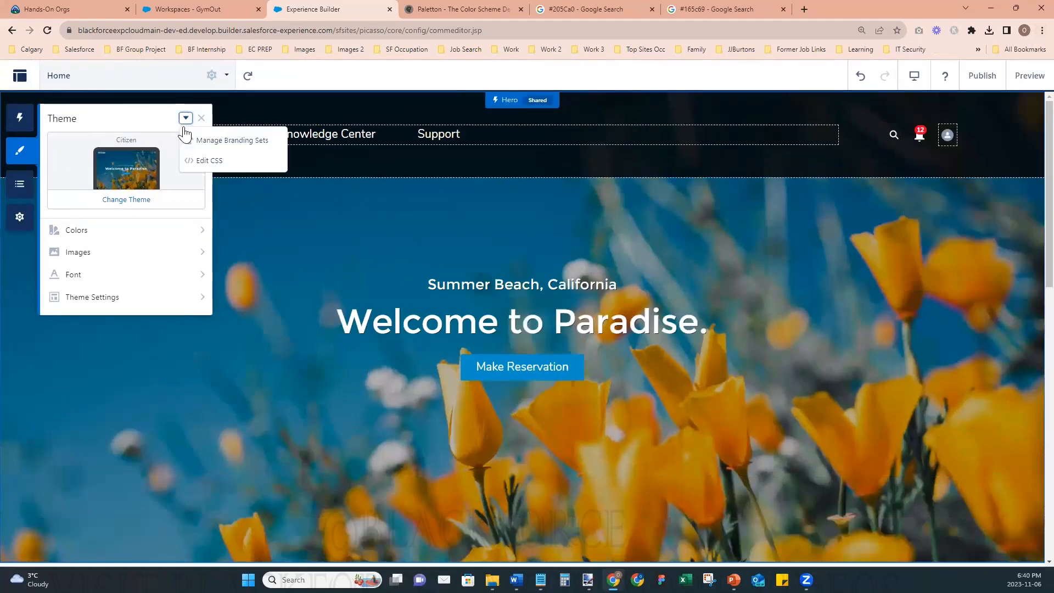
pyautogui.click(202, 165)
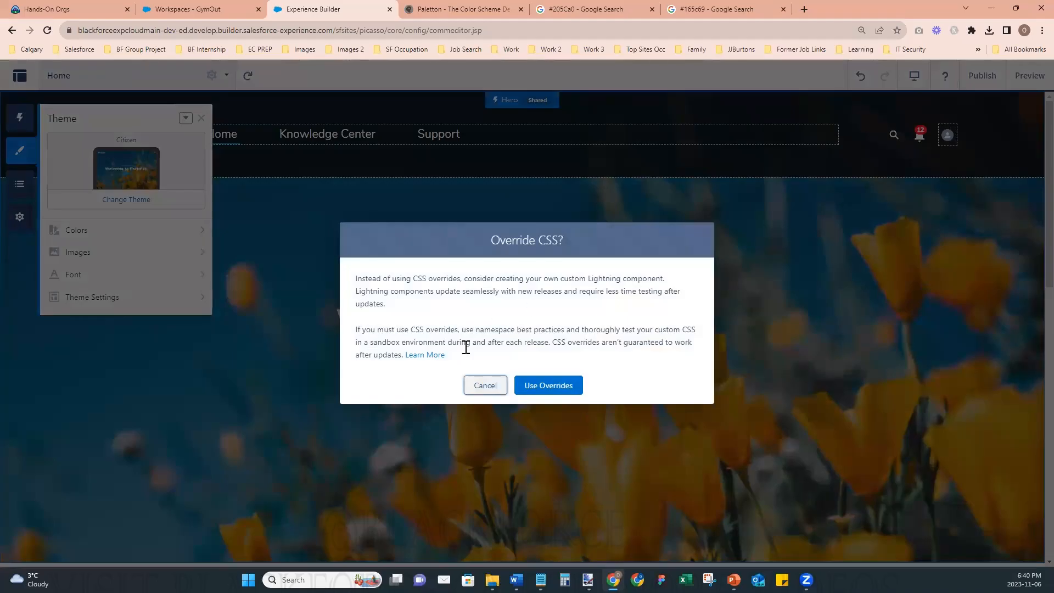
pyautogui.click(537, 391)
pyautogui.write('.siteforceThemeLayoutStarter {     font-size: 1.2rem; }')
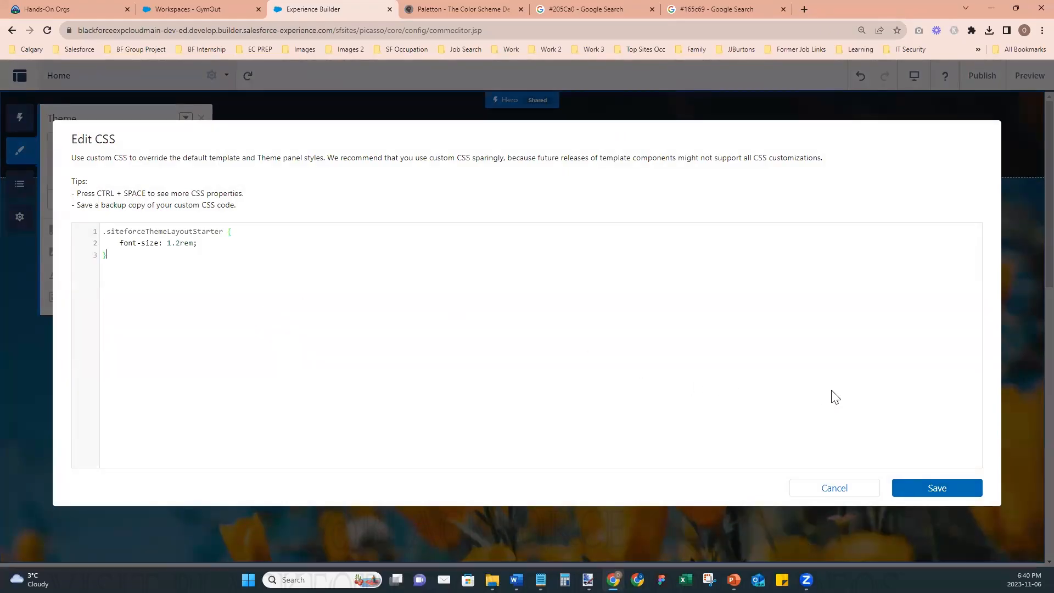
pyautogui.click(909, 494)
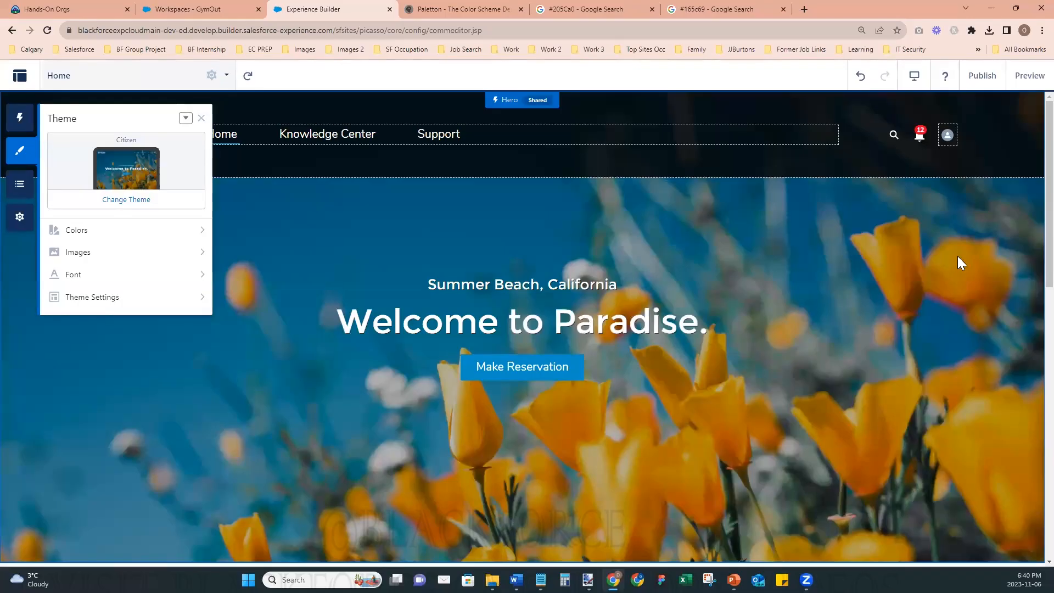
# - Publish the site's changes, dismiss the confirmation and close the Theme settings
pyautogui.click(984, 84)
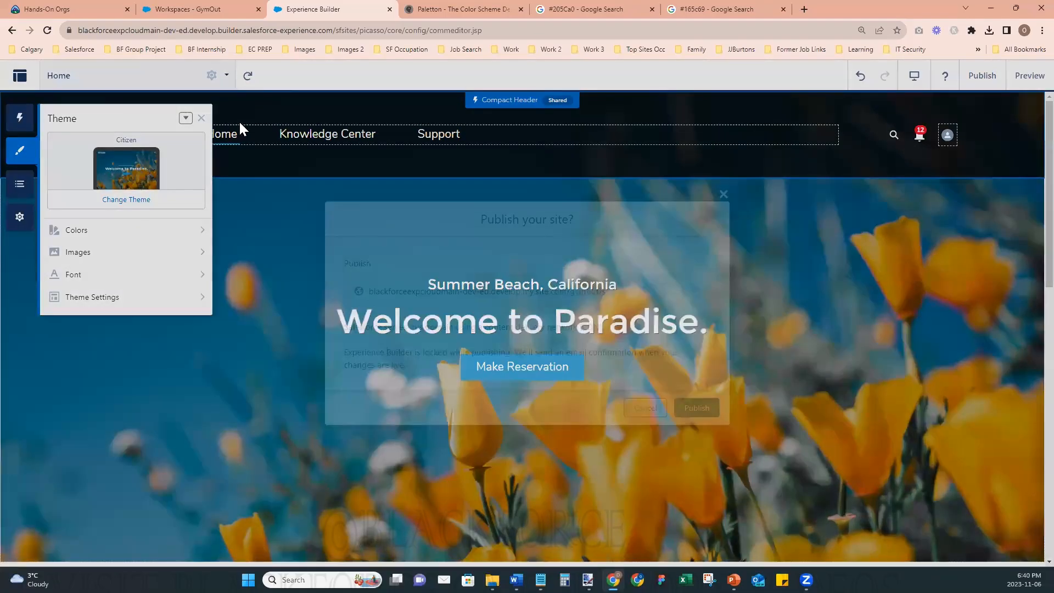
pyautogui.click(724, 426)
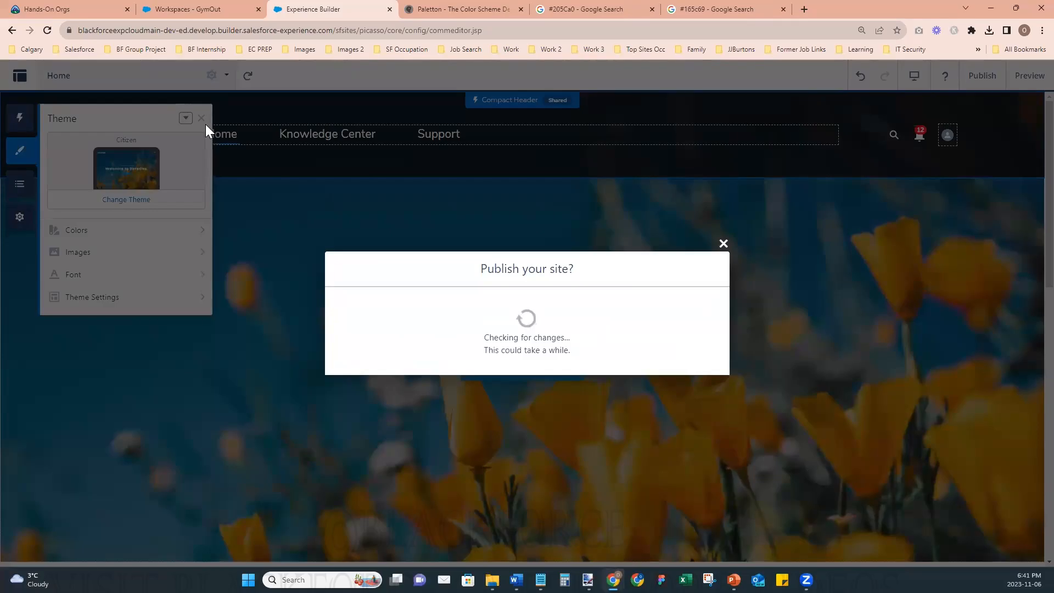
pyautogui.click(699, 367)
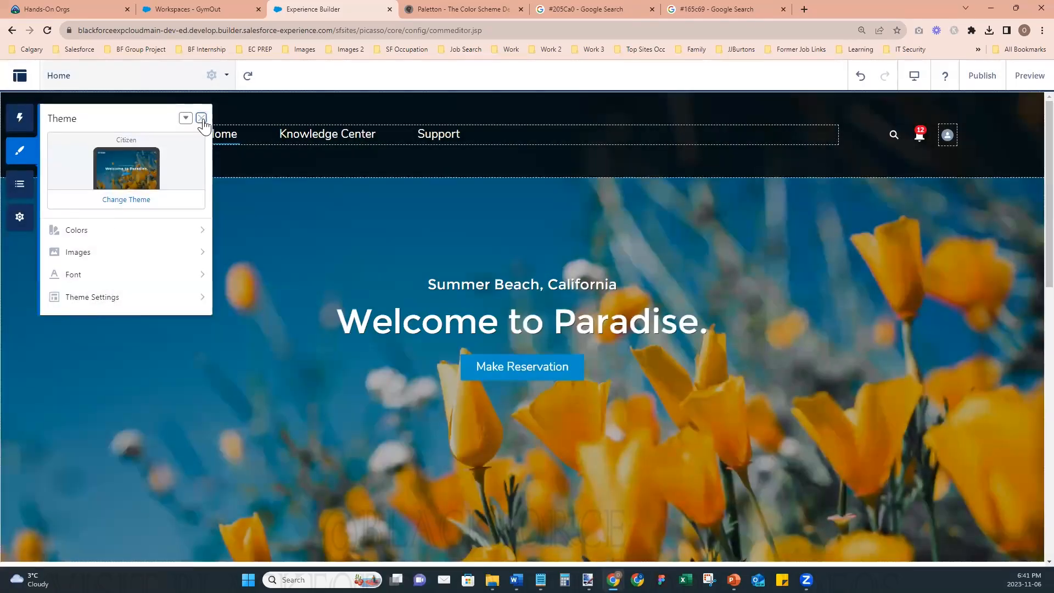
pyautogui.click(201, 119)
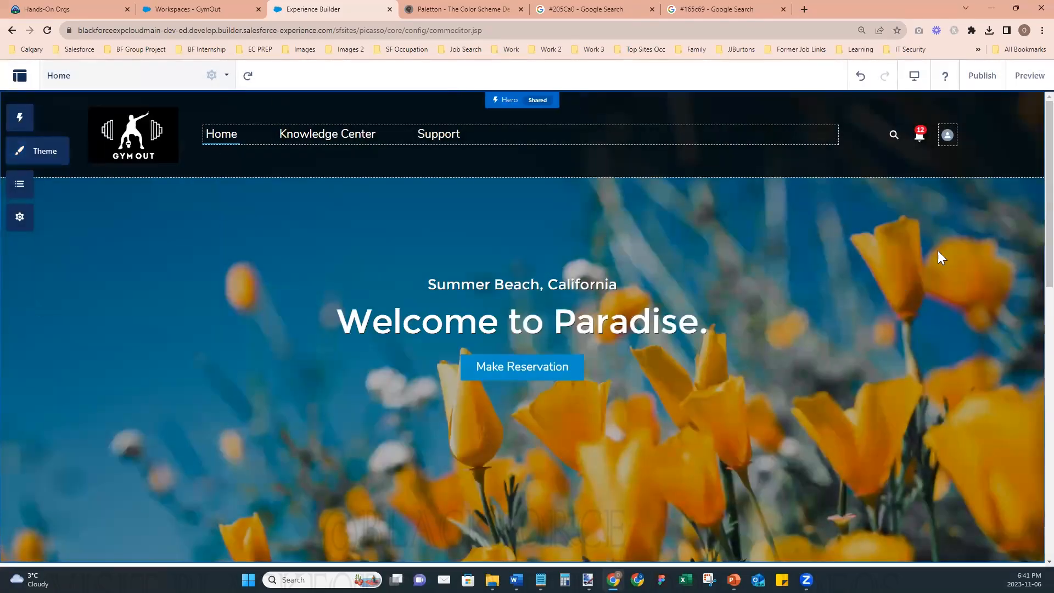
# - Preview the Home page, return to the builder and look through the page's content
pyautogui.click(1029, 74)
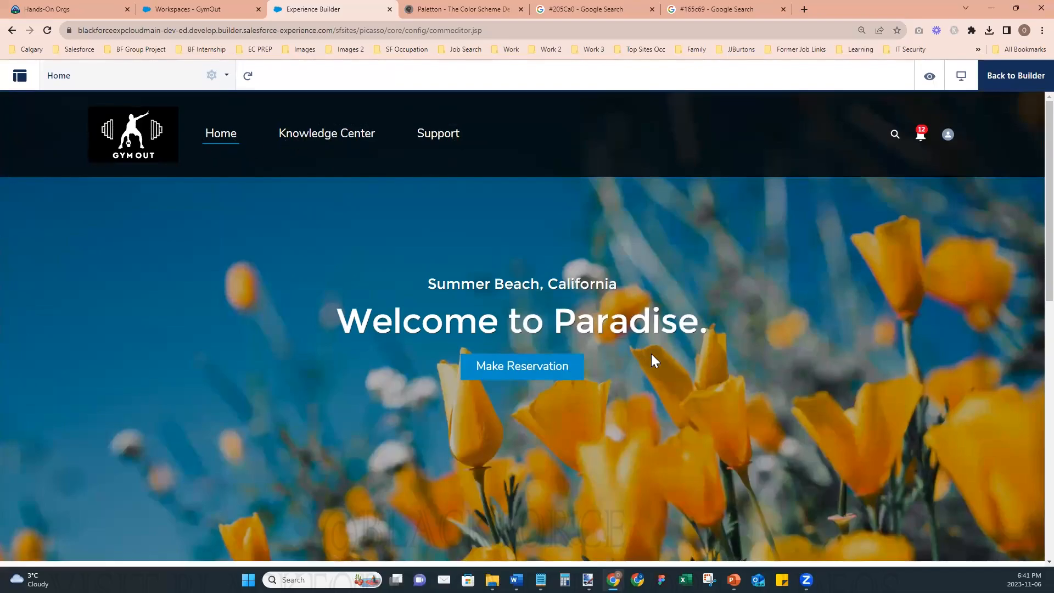
pyautogui.scroll(-2, 675, 363)
pyautogui.scroll(2, 675, 363)
pyautogui.click(1015, 83)
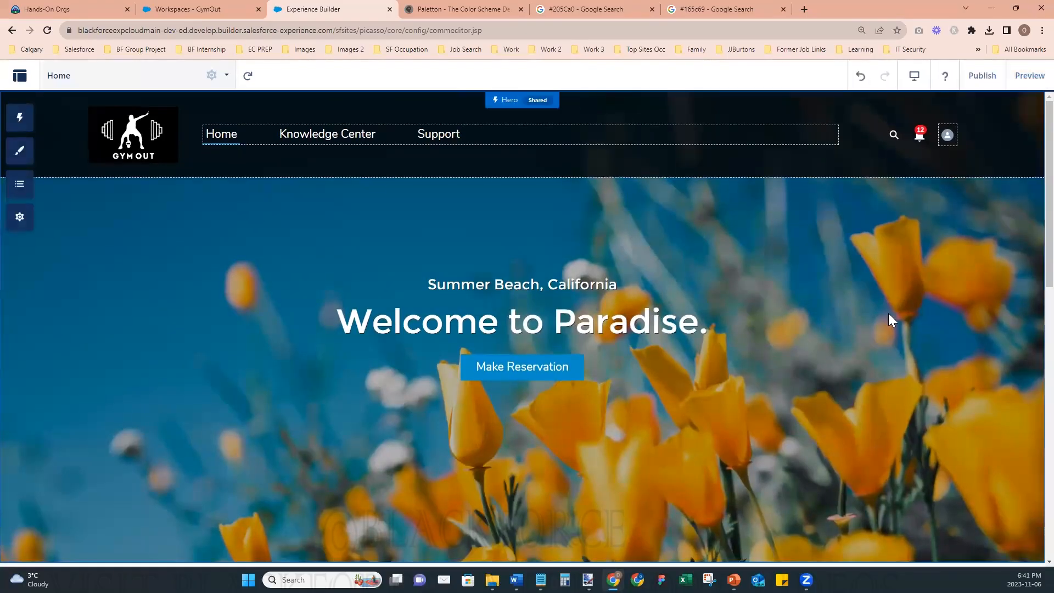
pyautogui.scroll(-3, 933, 342)
pyautogui.scroll(-6, 935, 343)
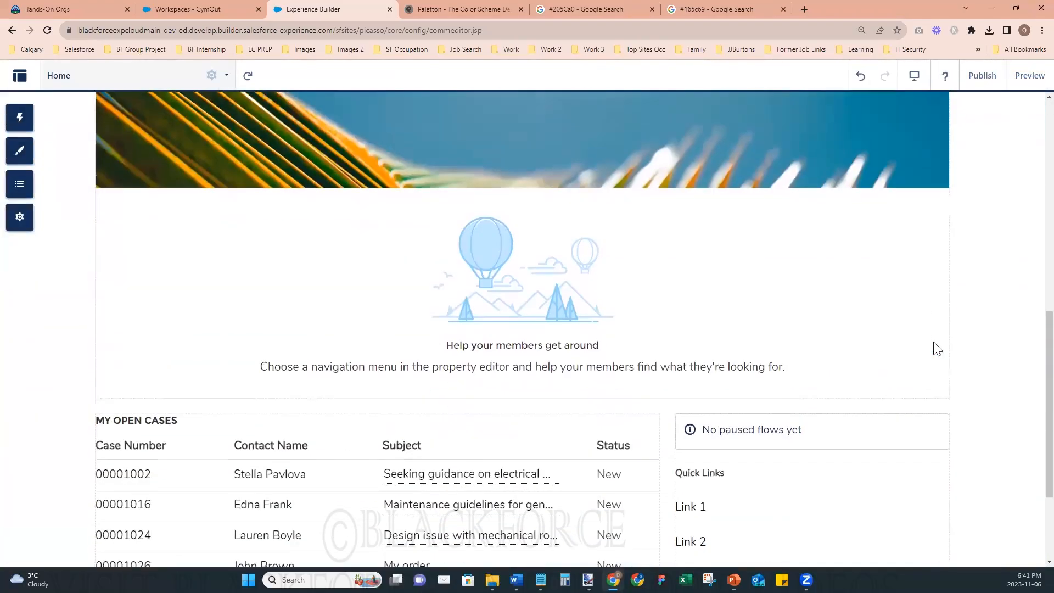
pyautogui.scroll(10, 939, 346)
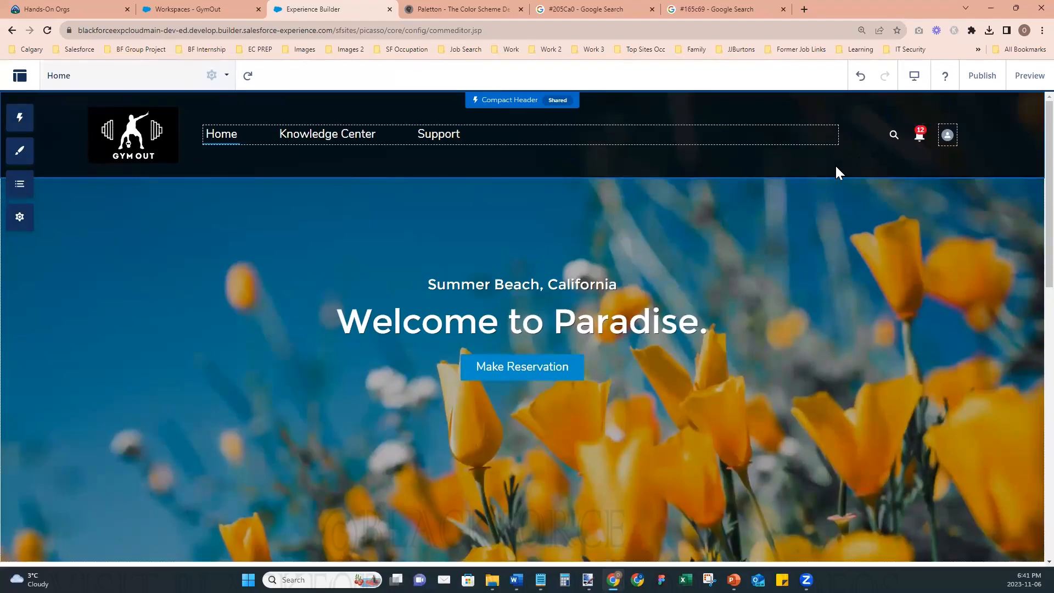
# - Turn off Show Notifications in the Compact Header's layout settings and close its properties
pyautogui.click(855, 154)
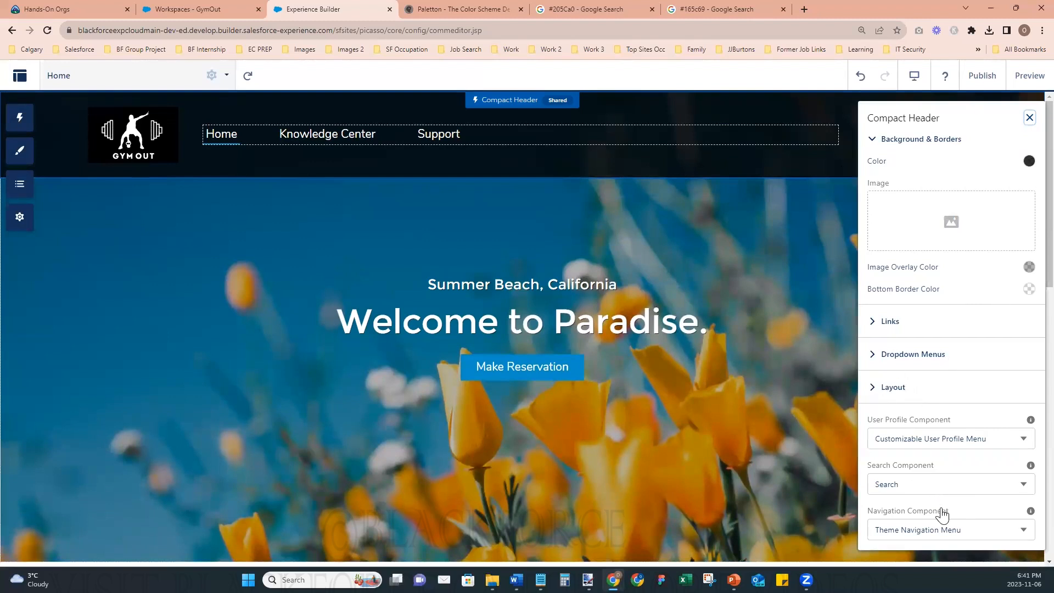
pyautogui.click(872, 140)
pyautogui.click(874, 172)
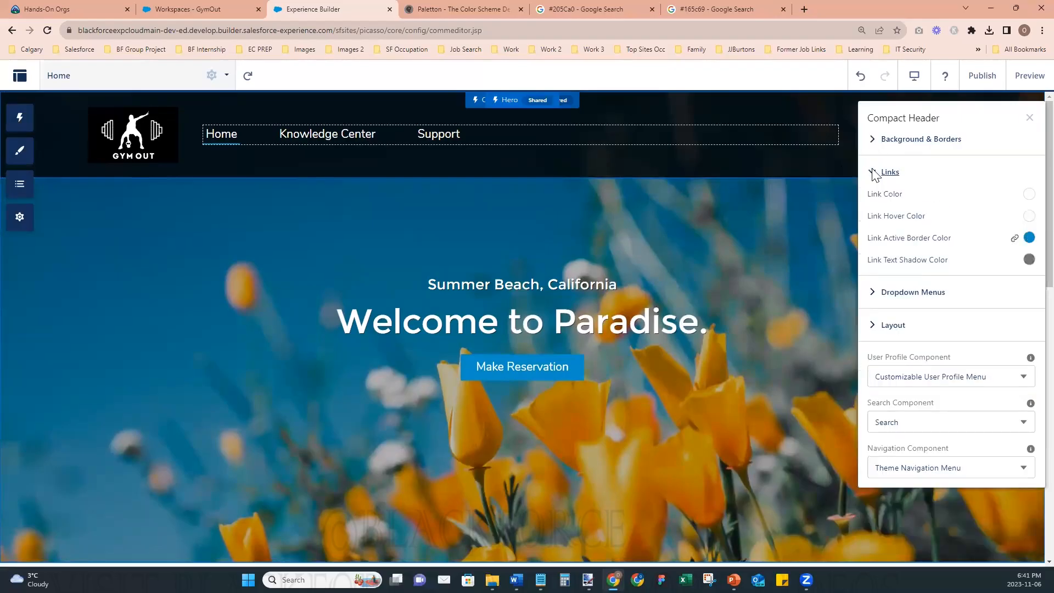
pyautogui.click(874, 173)
pyautogui.click(873, 206)
pyautogui.click(873, 206)
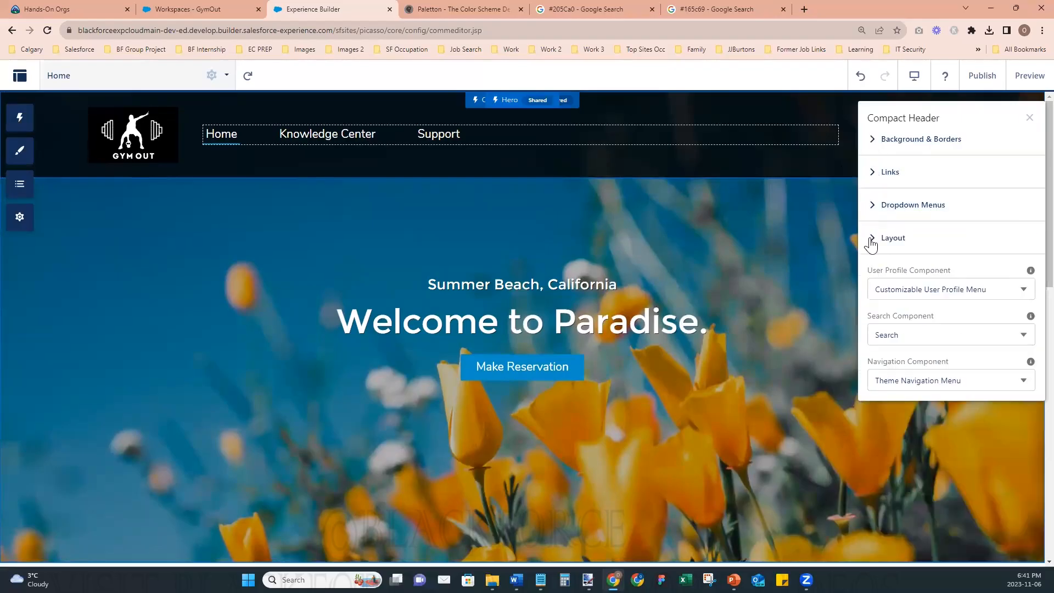
pyautogui.click(873, 239)
pyautogui.scroll(-3, 975, 393)
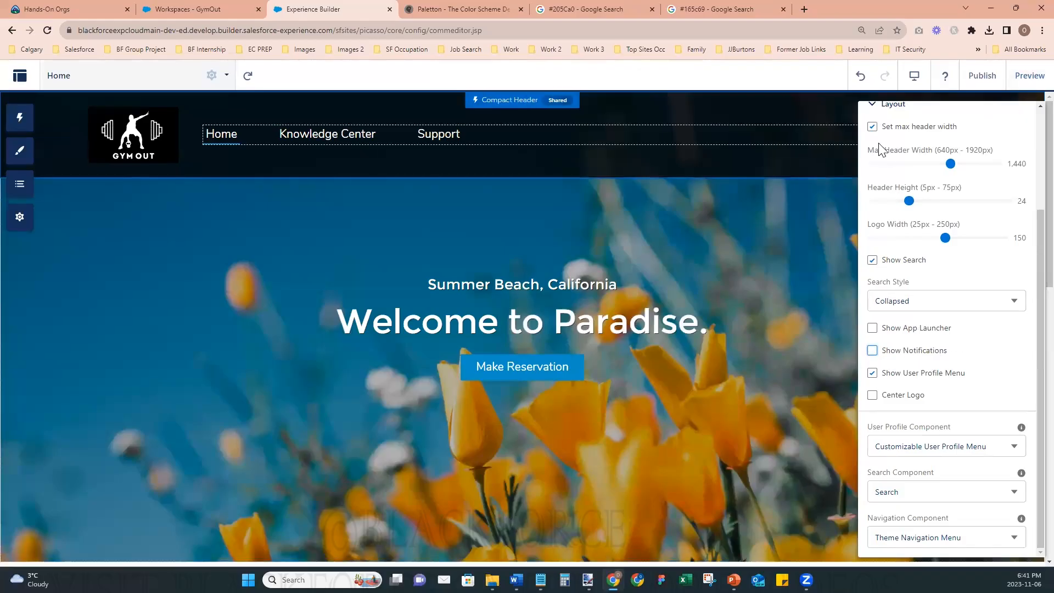
pyautogui.scroll(5, 1003, 159)
pyautogui.click(1022, 123)
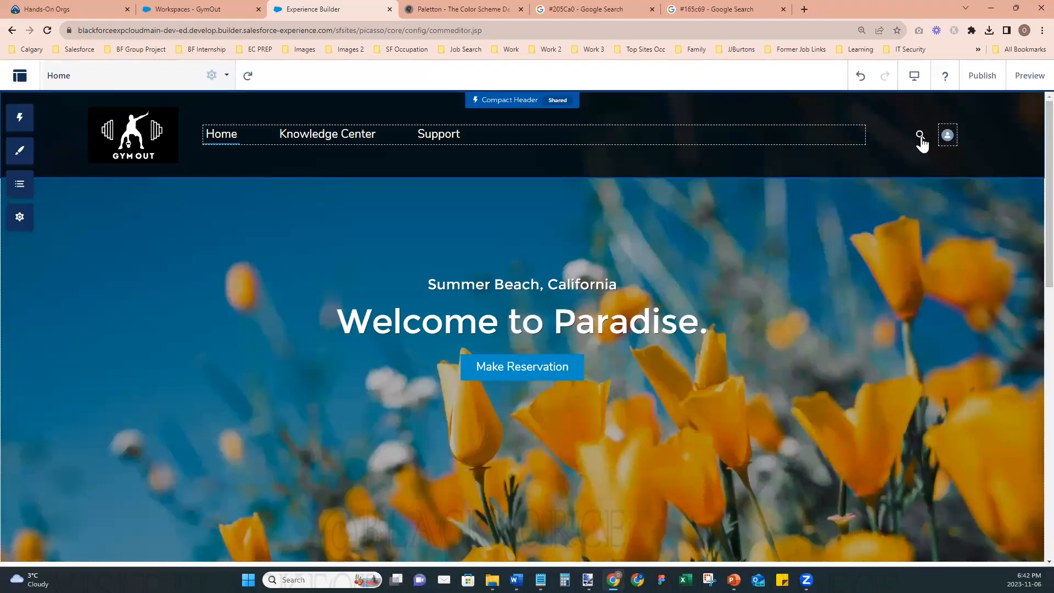
# - Set the Search Style to Expanded in the Compact Header's layout settings and close its properties
pyautogui.click(915, 159)
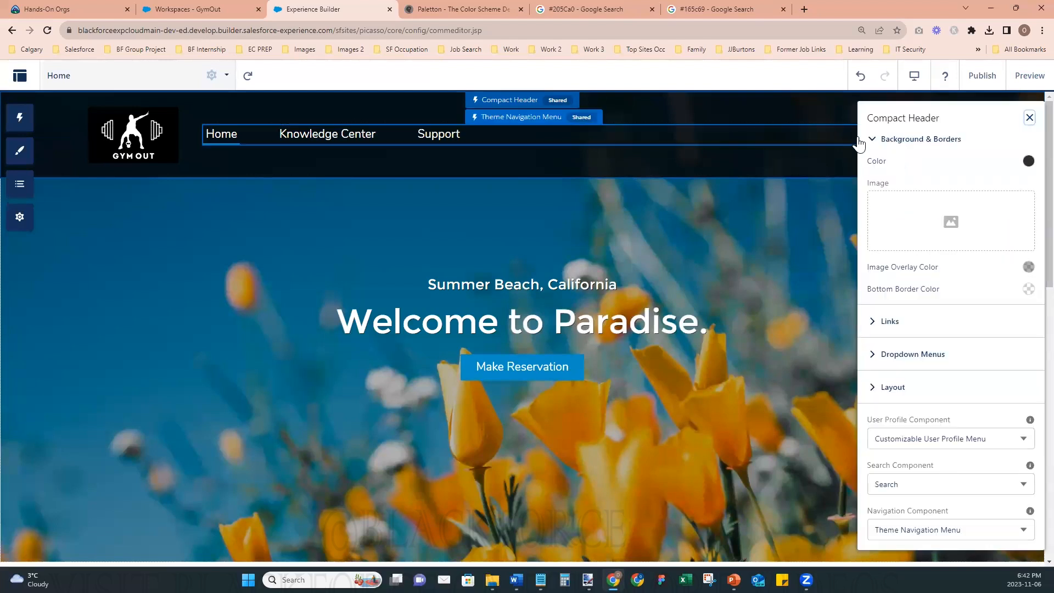
pyautogui.click(873, 142)
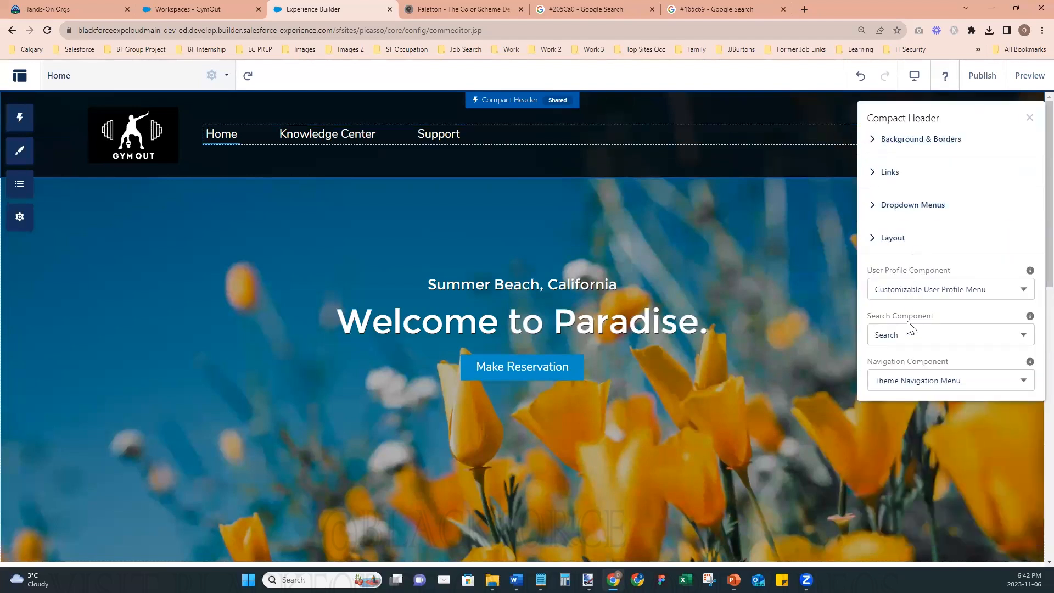
pyautogui.click(874, 239)
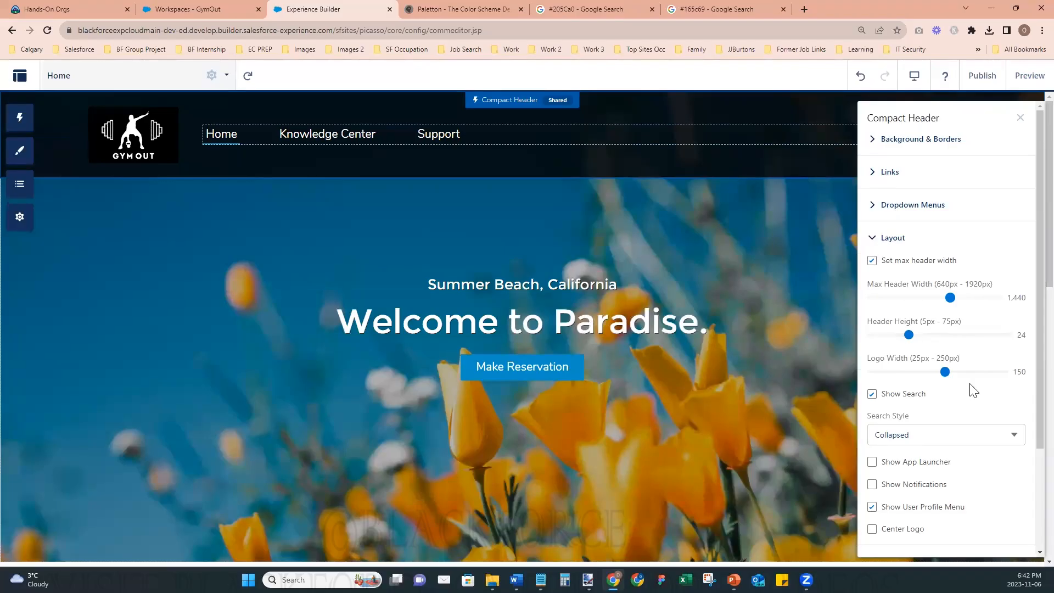
pyautogui.scroll(-2, 971, 390)
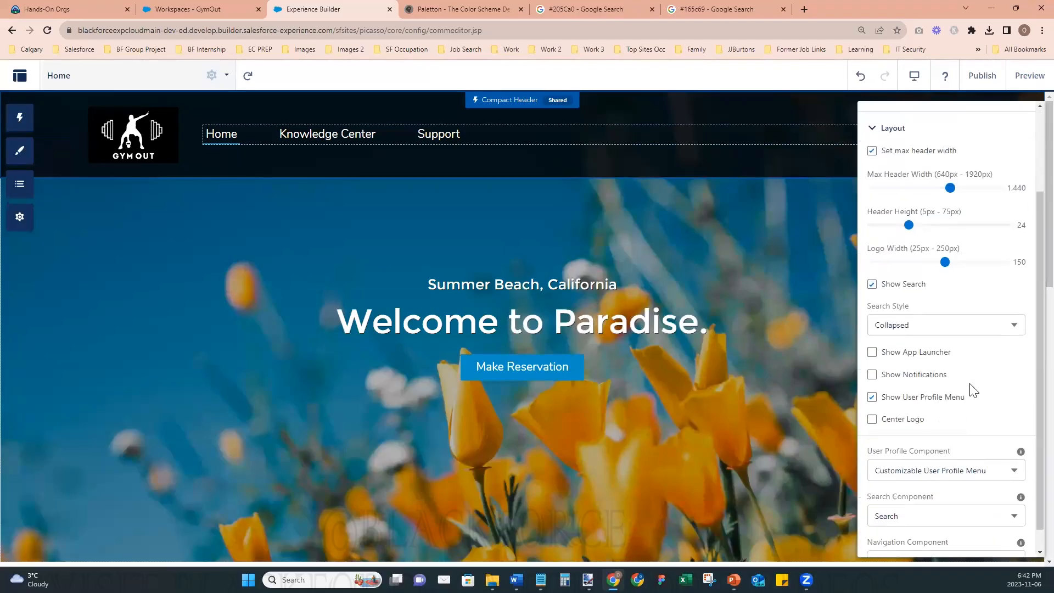
pyautogui.click(911, 325)
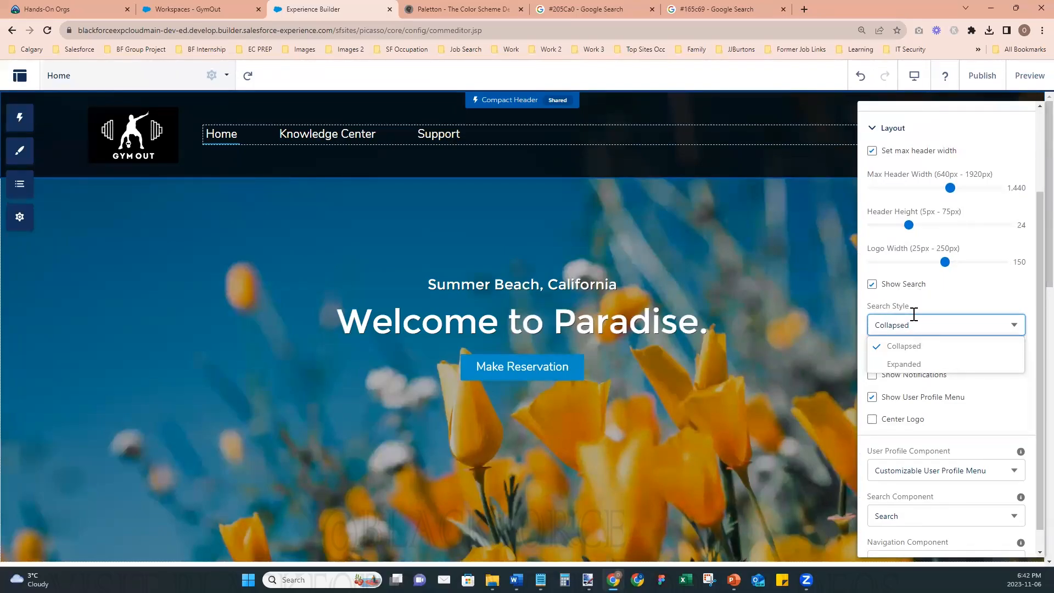
pyautogui.click(911, 364)
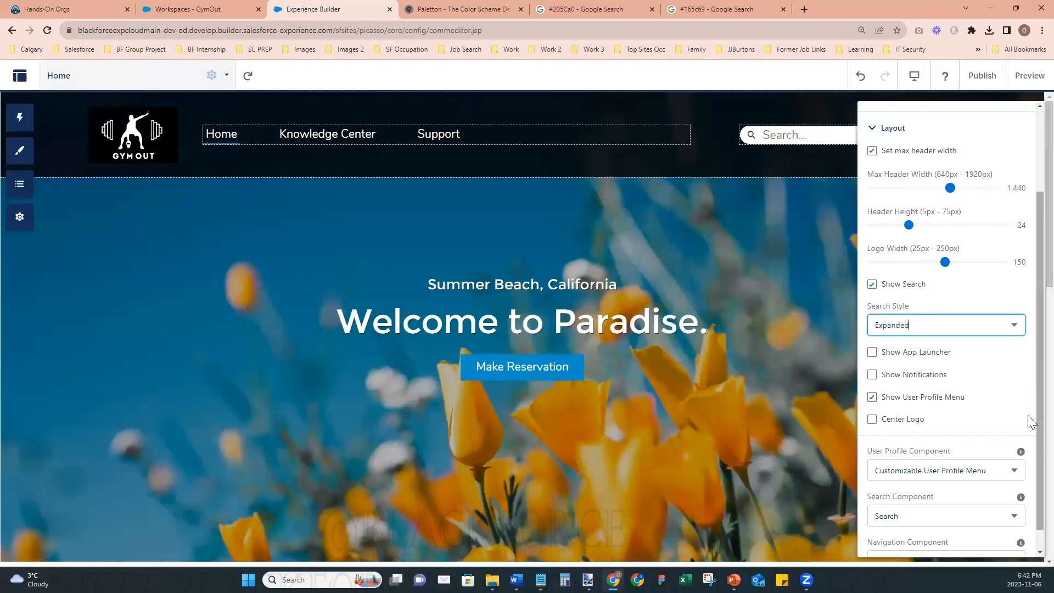
pyautogui.scroll(2, 1033, 155)
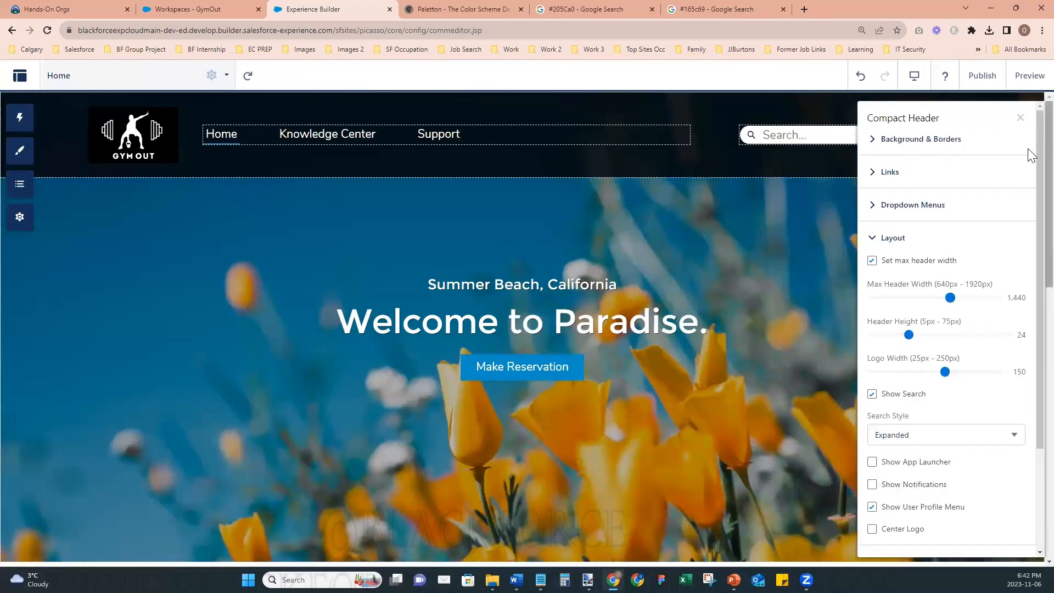
pyautogui.click(1021, 118)
# - Publish the site with the updated header search and dismiss the publishing confirmation
pyautogui.click(982, 76)
pyautogui.click(698, 409)
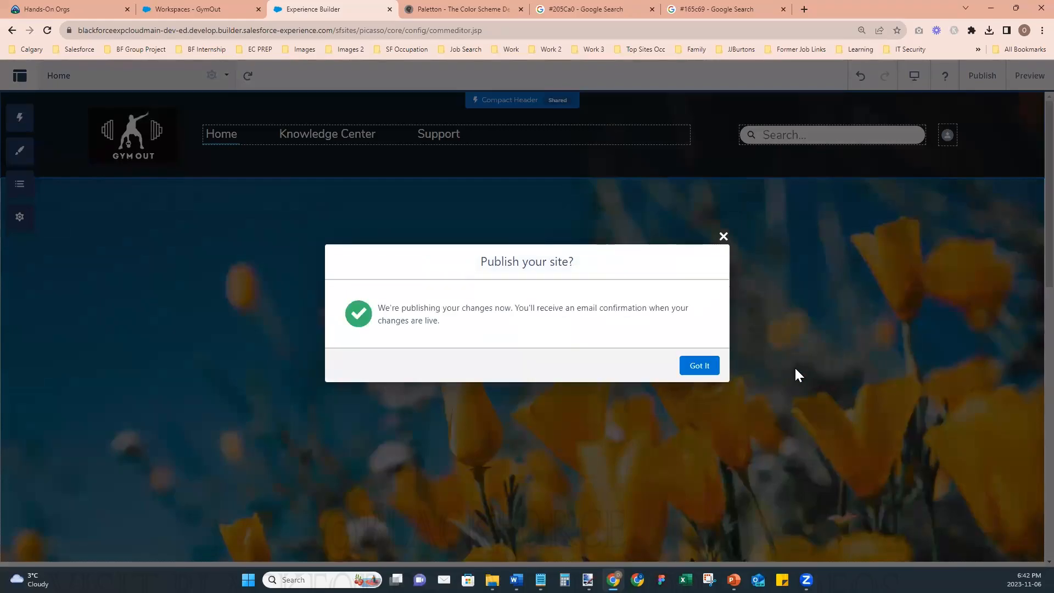
pyautogui.click(700, 365)
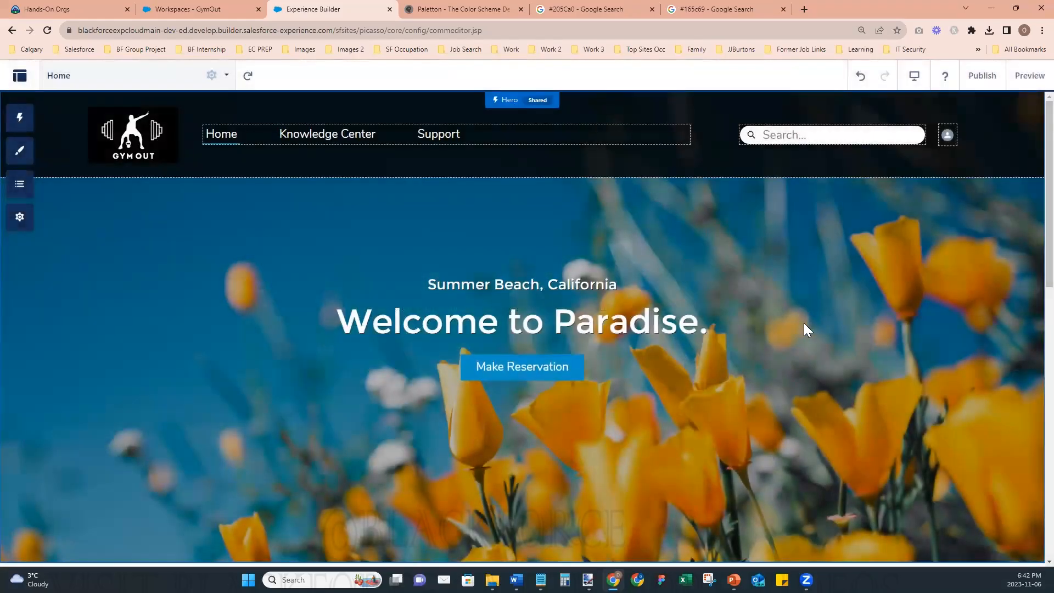
# - Clear the Hero's background image and upload "Home Page Banner - Gym Out" in its place
pyautogui.scroll(-2, 805, 321)
pyautogui.scroll(2, 805, 321)
pyautogui.click(773, 318)
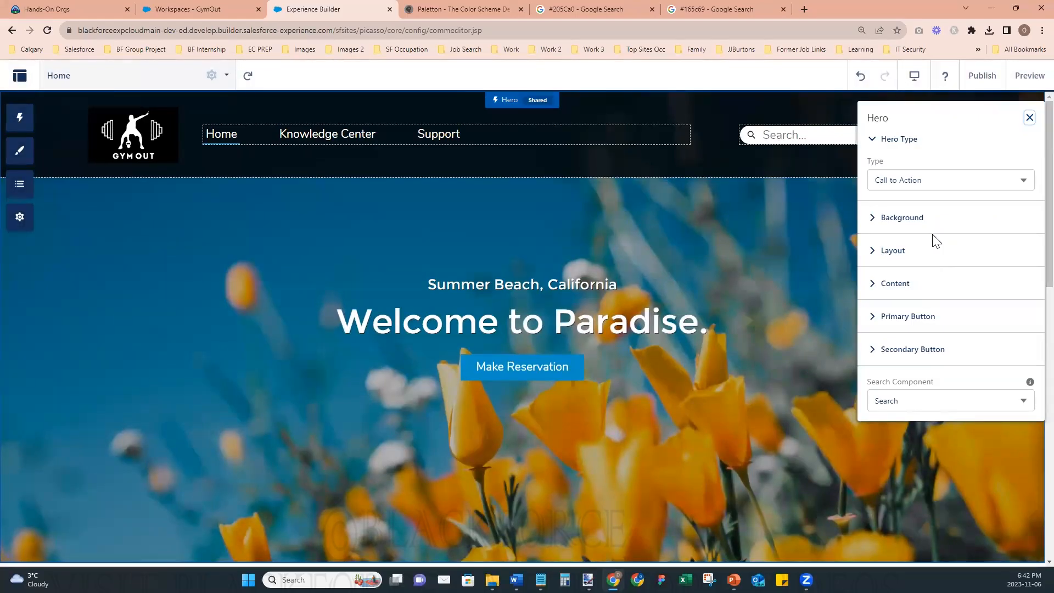
pyautogui.click(872, 218)
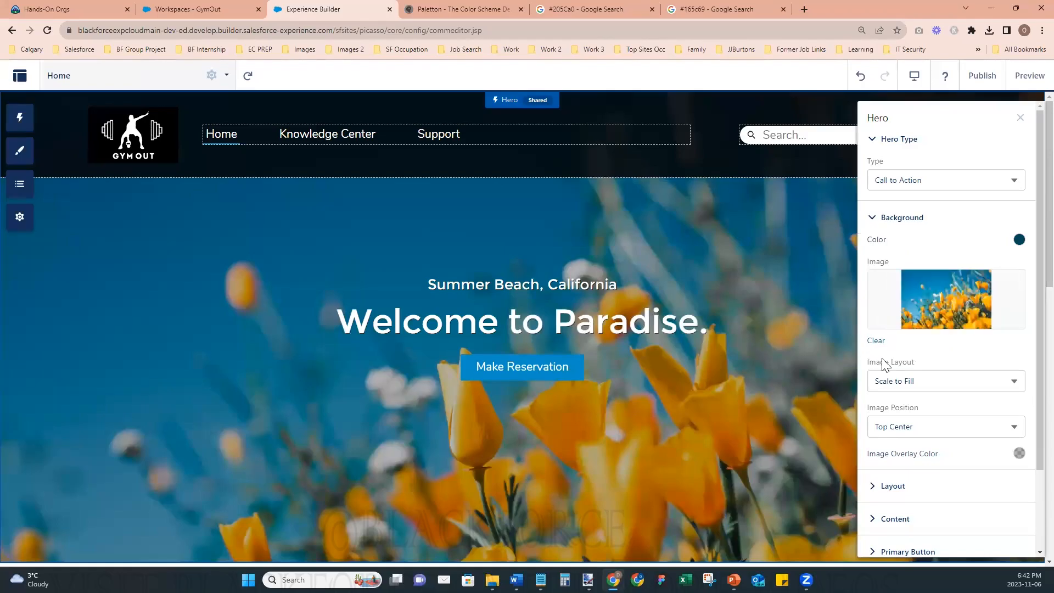
pyautogui.click(878, 346)
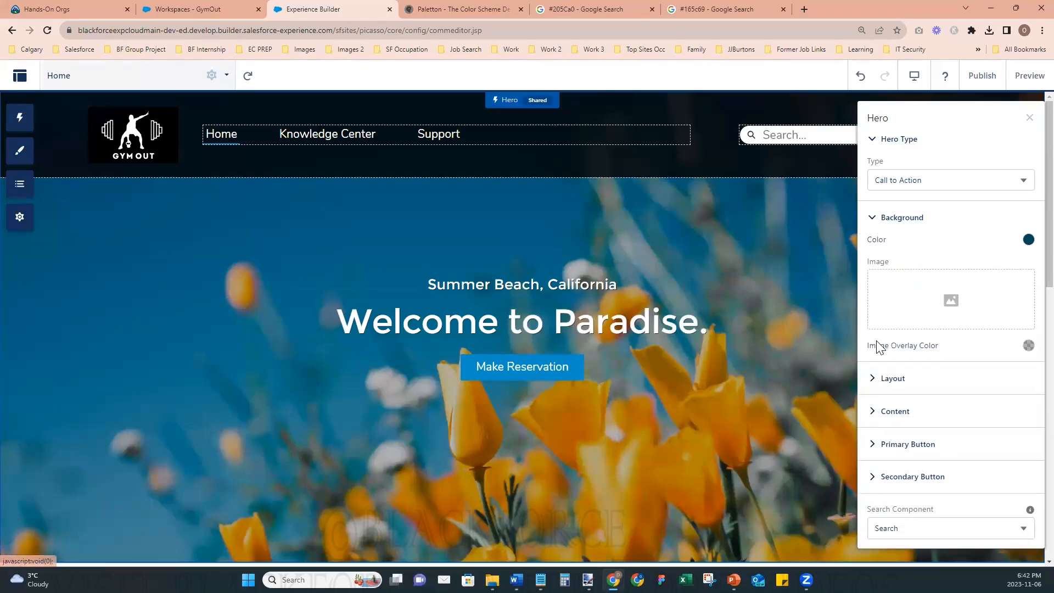
pyautogui.click(951, 307)
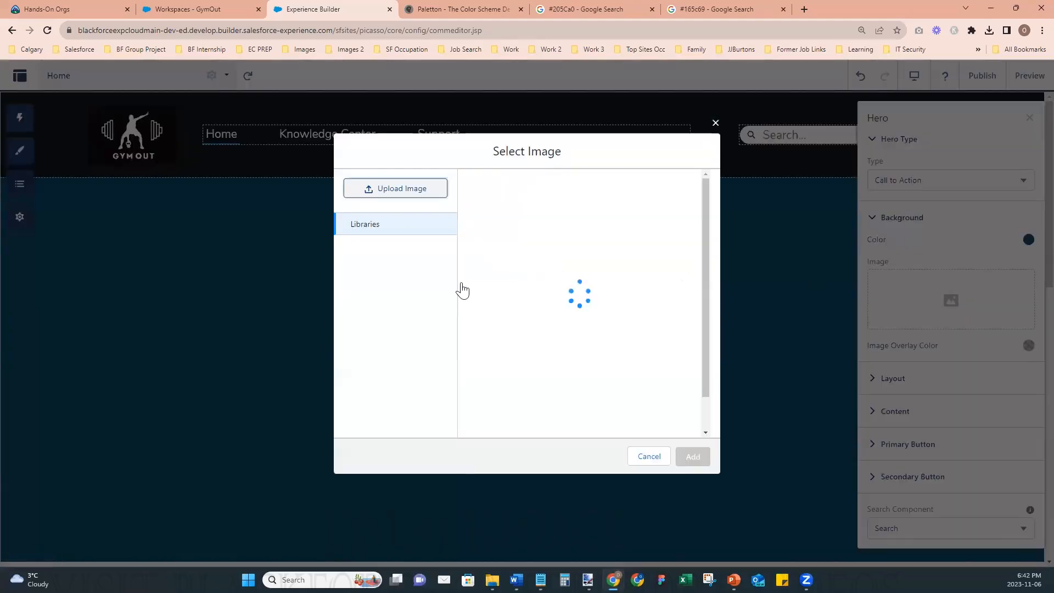
pyautogui.click(400, 189)
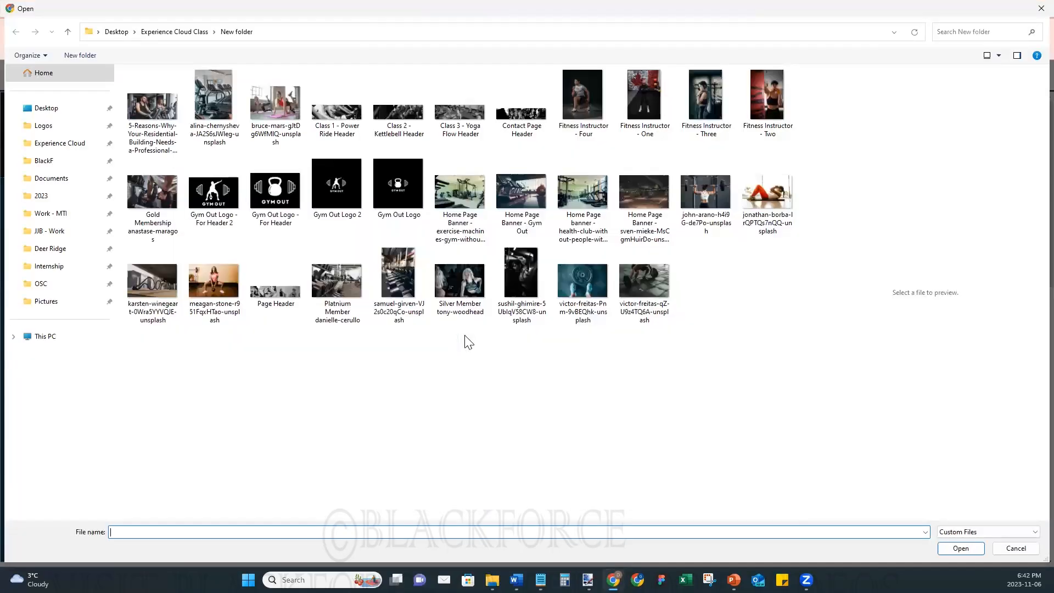
pyautogui.click(522, 198)
pyautogui.click(959, 552)
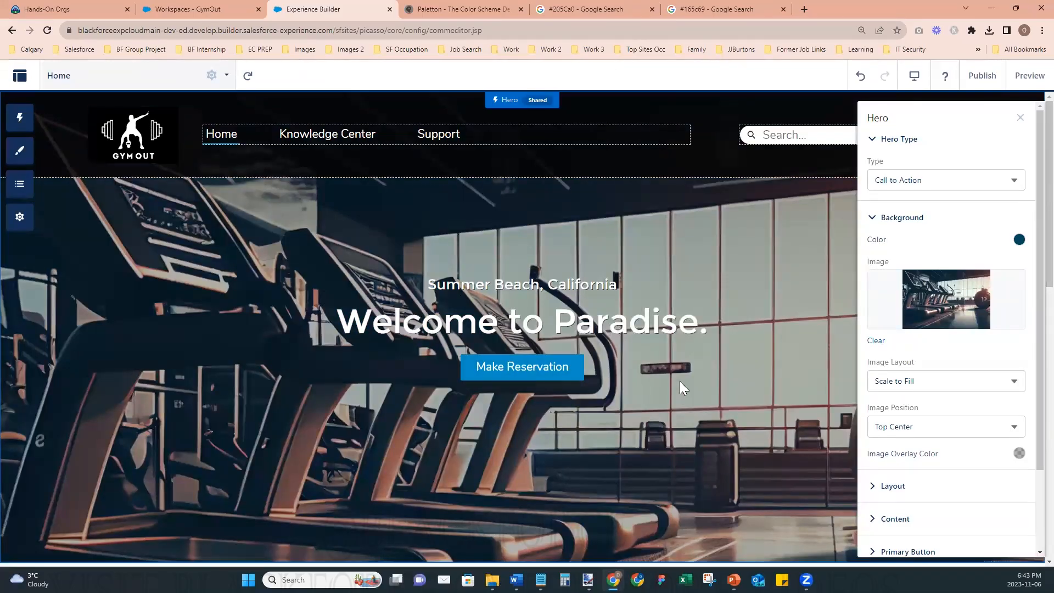
pyautogui.click(872, 220)
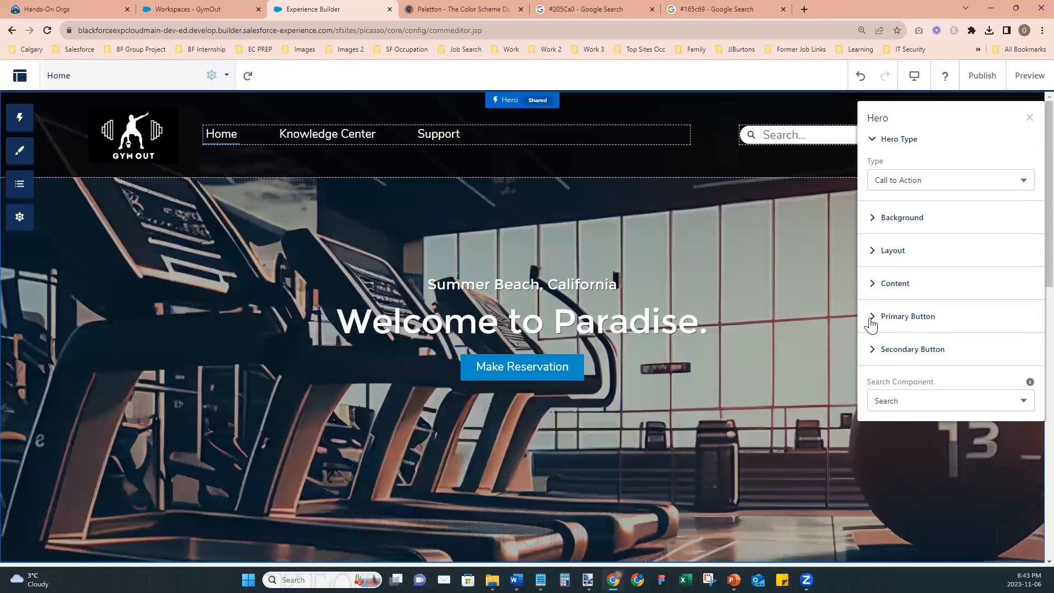
# - Change the Hero's title text to "Welcome to GYM OUT!" in its content settings
pyautogui.click(874, 286)
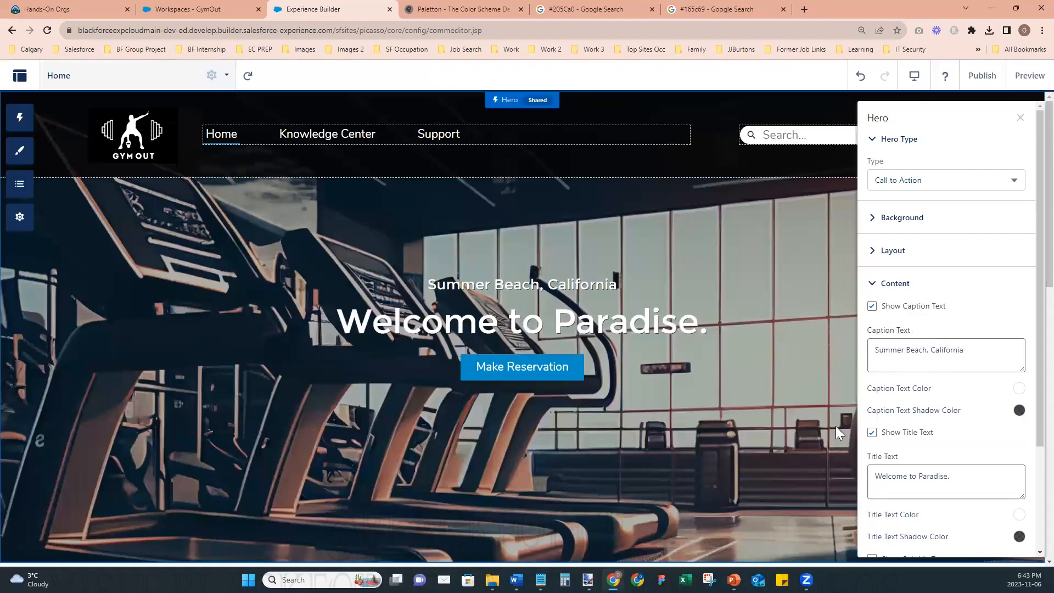
pyautogui.scroll(-3, 910, 482)
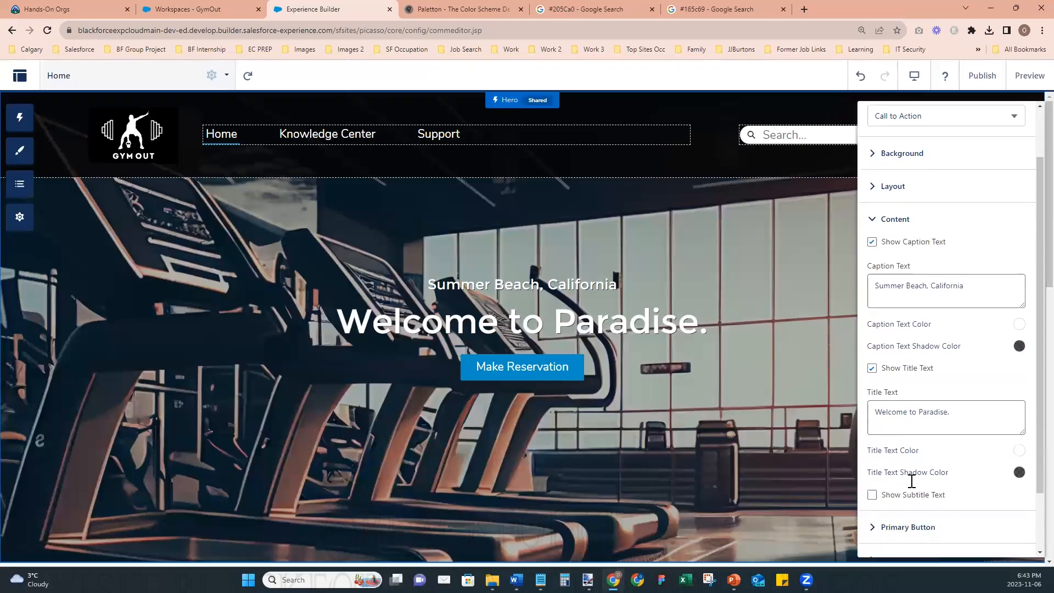
pyautogui.scroll(3, 922, 417)
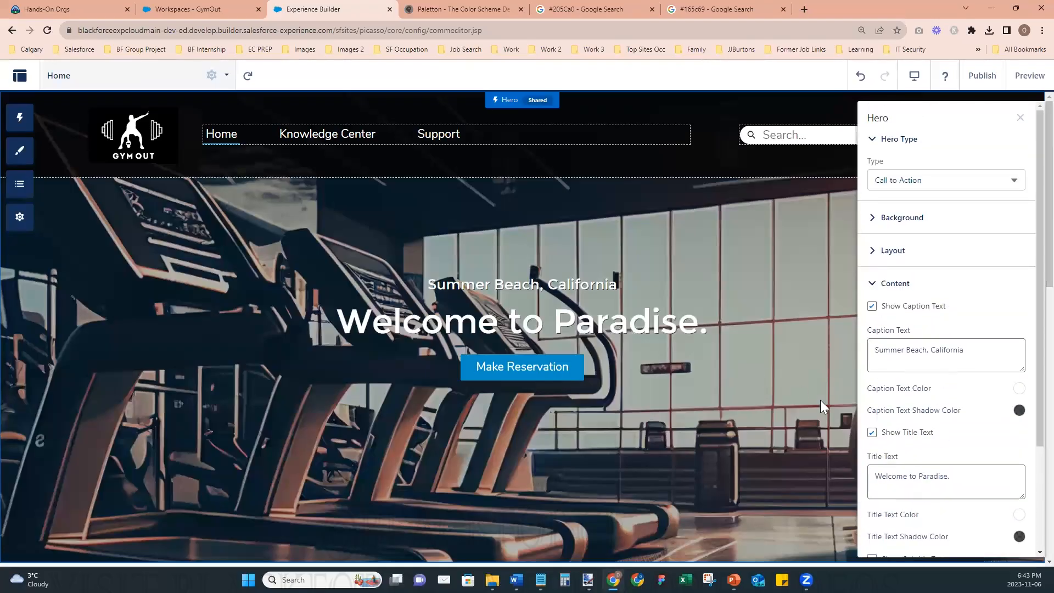
pyautogui.scroll(-2, 908, 463)
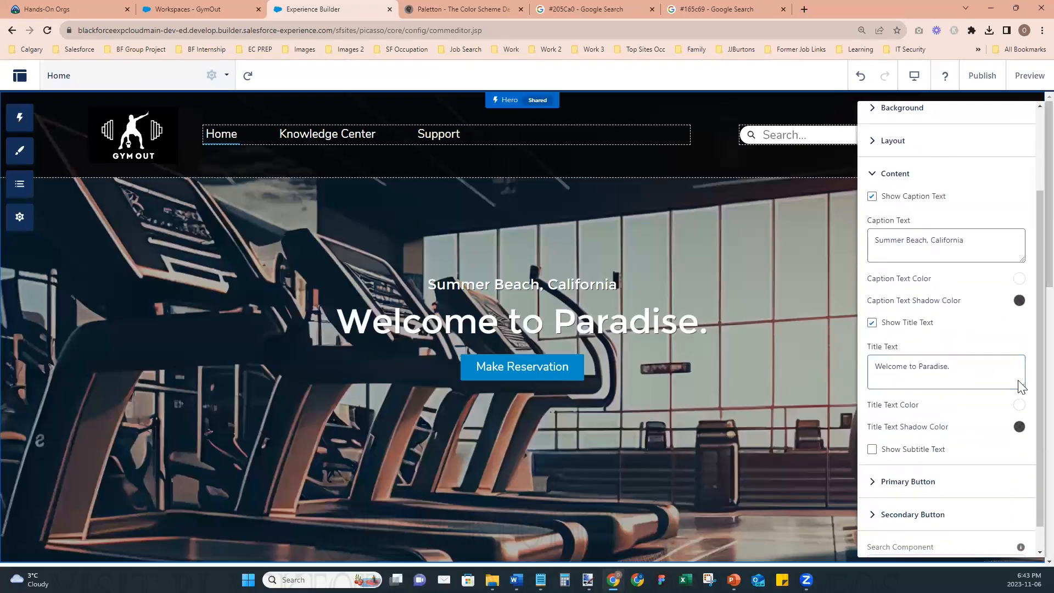
pyautogui.scroll(2, 1022, 386)
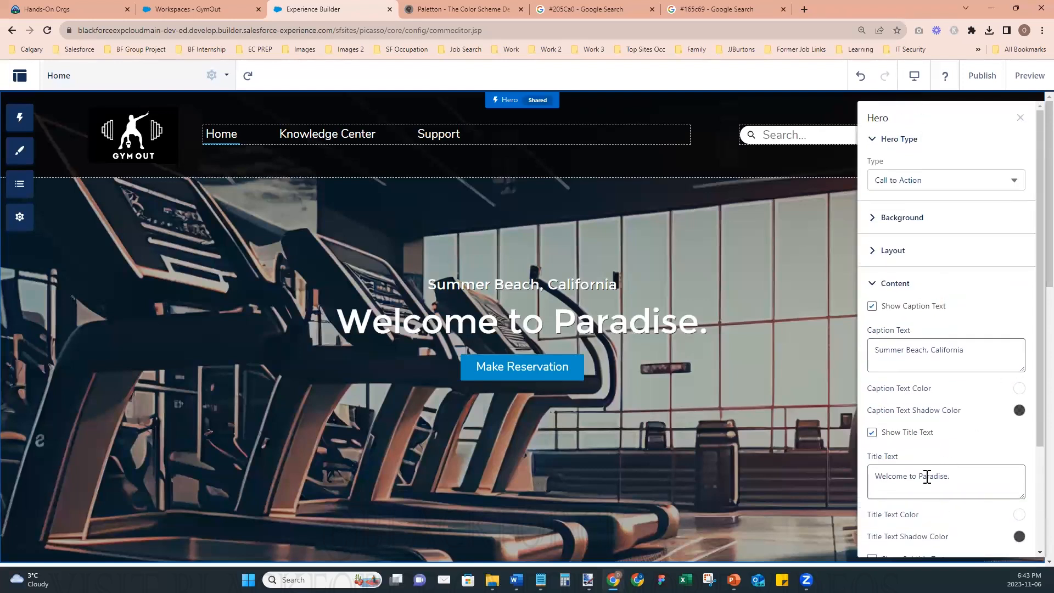
pyautogui.moveTo(917, 476); pyautogui.dragTo(1002, 474)
pyautogui.press('BackSpace')
pyautogui.write('GYM OUT!')
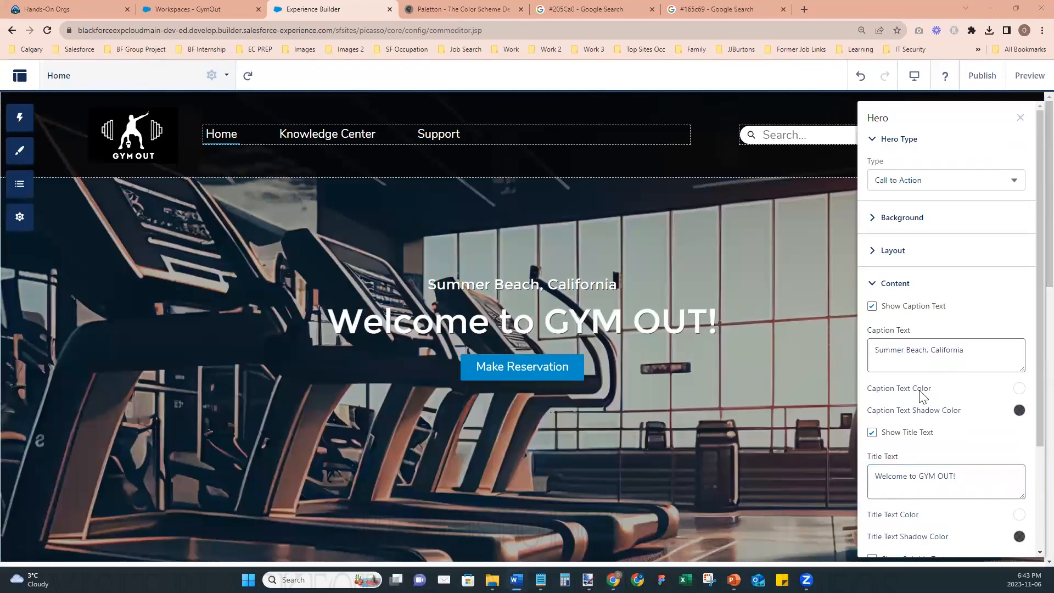
# - Replace the Hero's caption text with "Dedicated to Affordable Health & Wellness" and close its properties
pyautogui.click(928, 350)
pyautogui.click(978, 346)
pyautogui.hotkey('ctrl', 'a')
pyautogui.press('BackSpace')
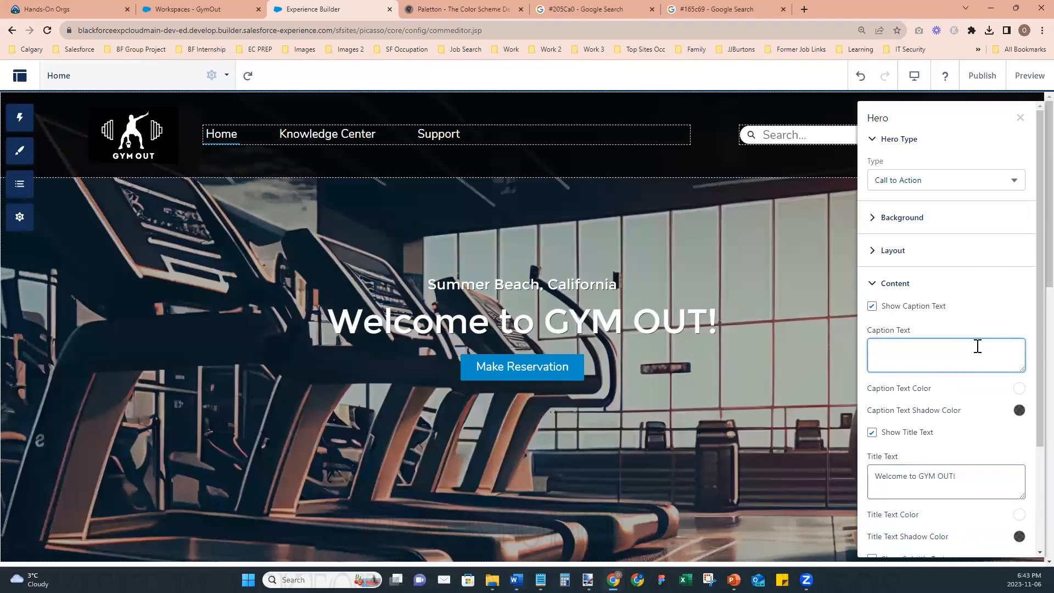
pyautogui.write('Dedicated to Affordable Health & Wellness')
pyautogui.click(988, 328)
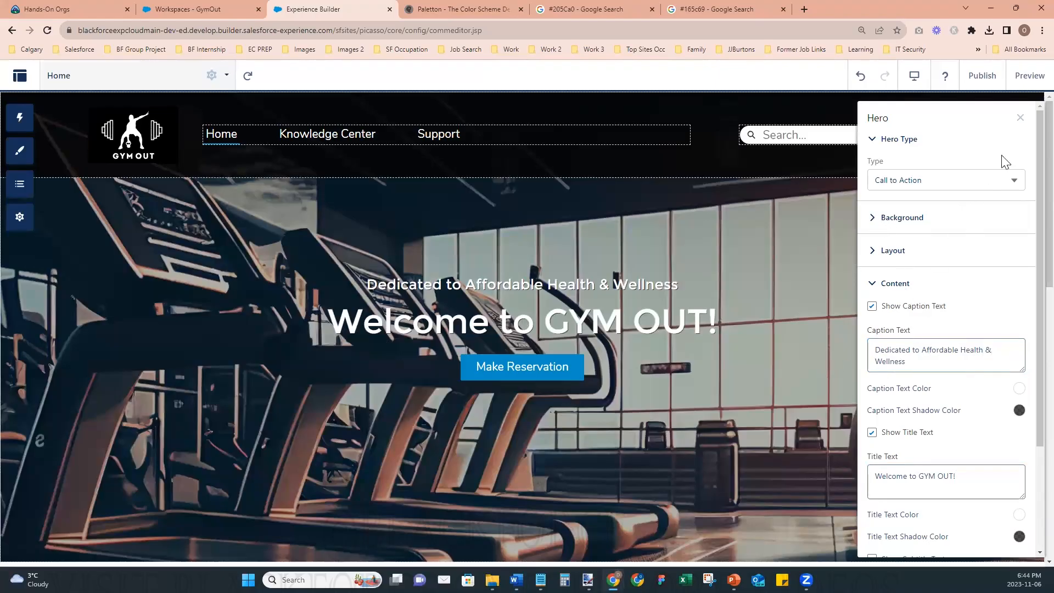
pyautogui.click(1021, 117)
pyautogui.scroll(-2, 1028, 190)
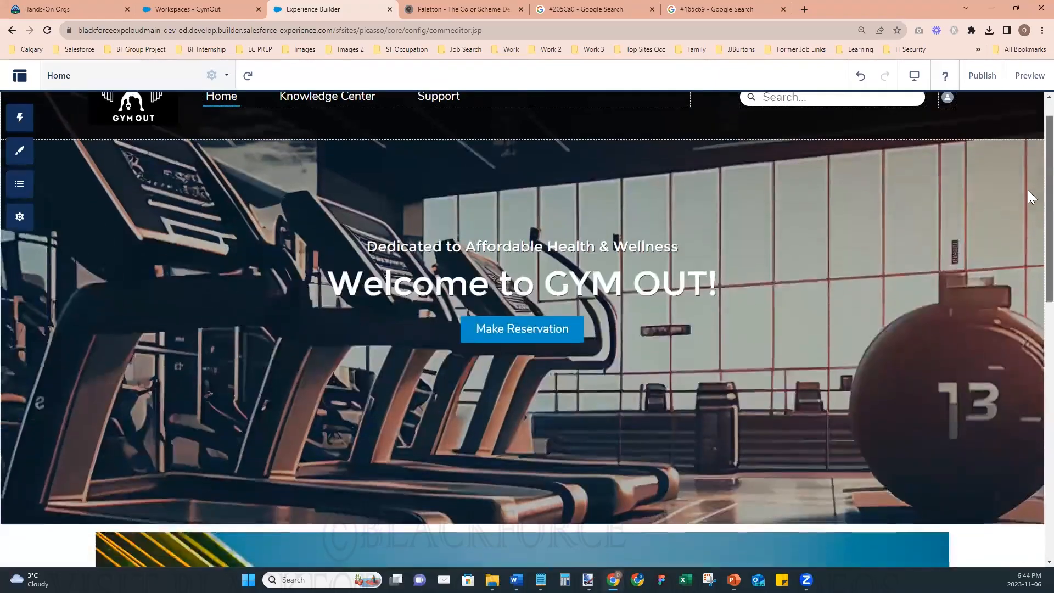
pyautogui.scroll(2, 1029, 182)
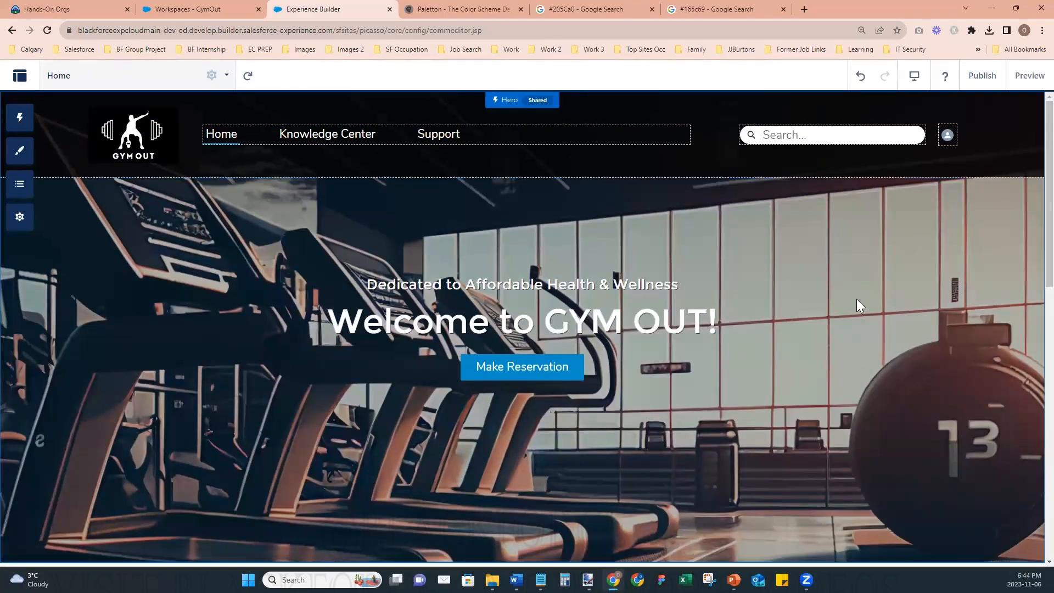
# - Reopen the Hero's background settings and examine the Image Overlay Color, leaving it as it is
pyautogui.click(757, 315)
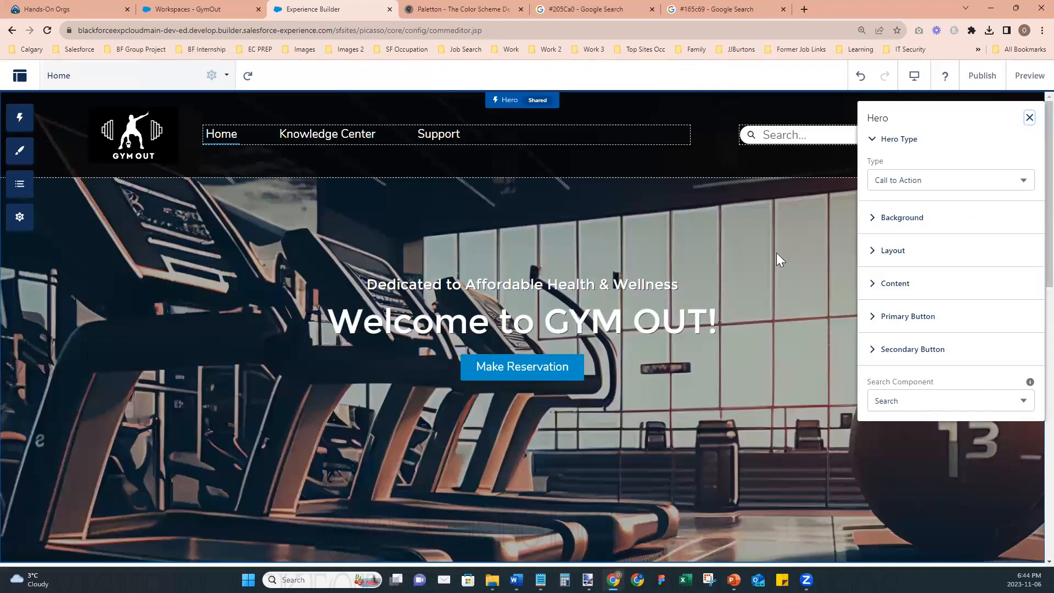
pyautogui.click(873, 220)
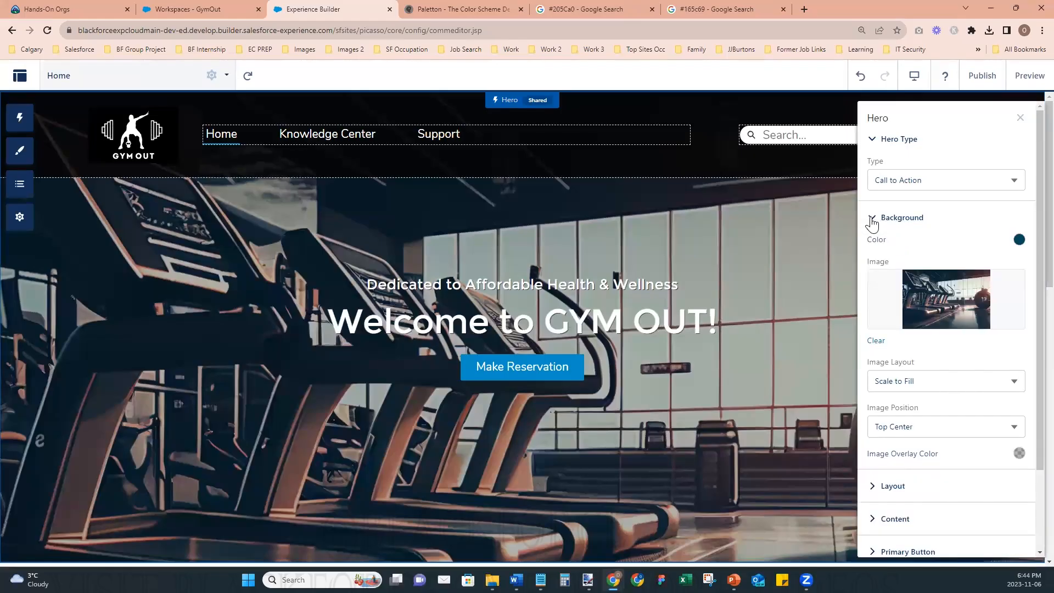
pyautogui.scroll(-1, 901, 423)
pyautogui.scroll(-1, 901, 423)
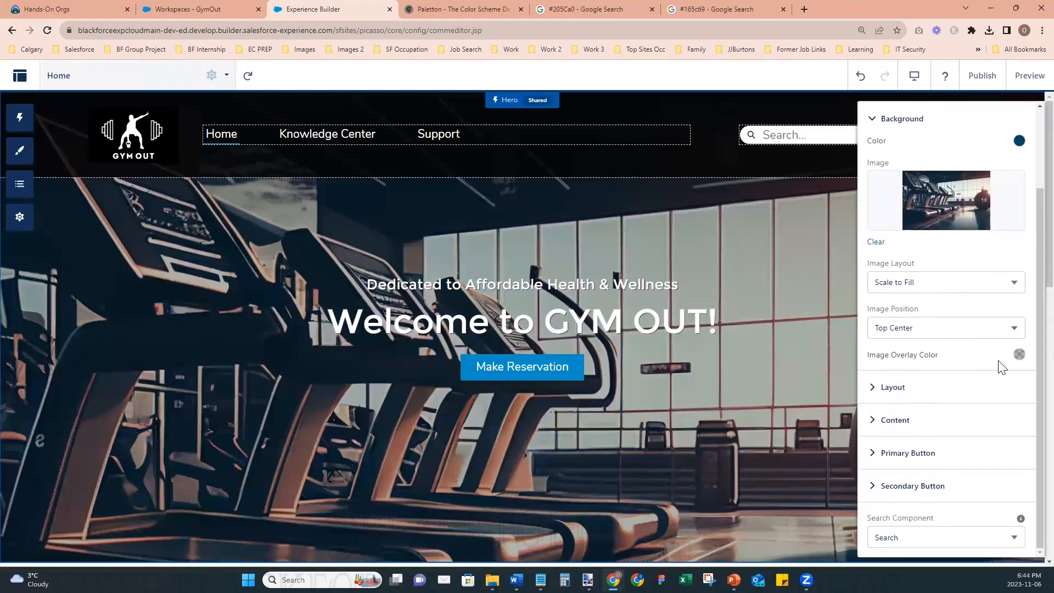
pyautogui.click(1020, 355)
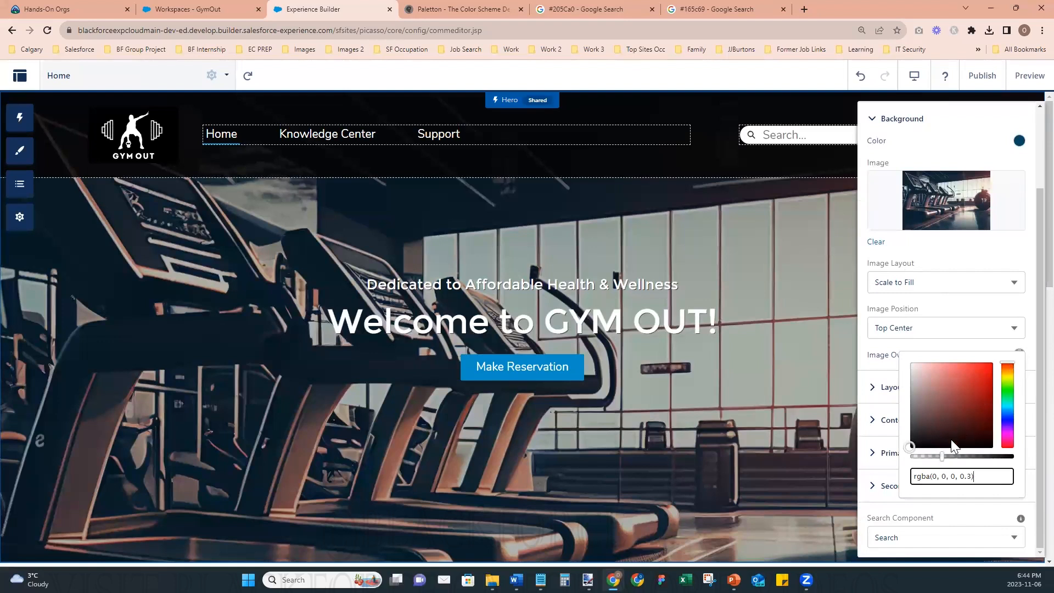
pyautogui.click(1019, 358)
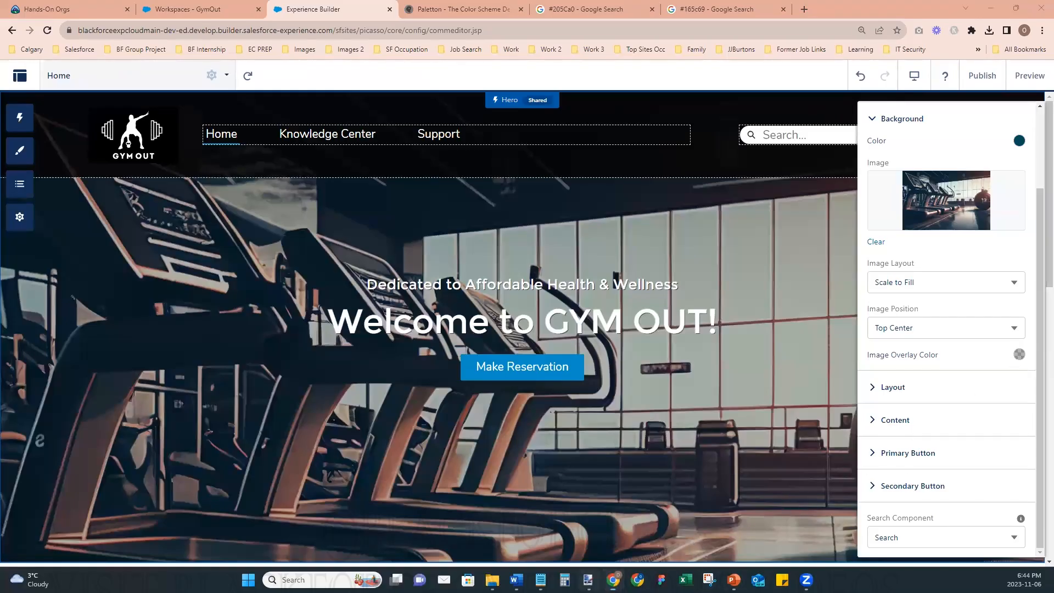
# - Switch to paint.net, delete the white background around the BlackForce logo by inverting its selection, and return to Experience Builder
pyautogui.click(588, 580)
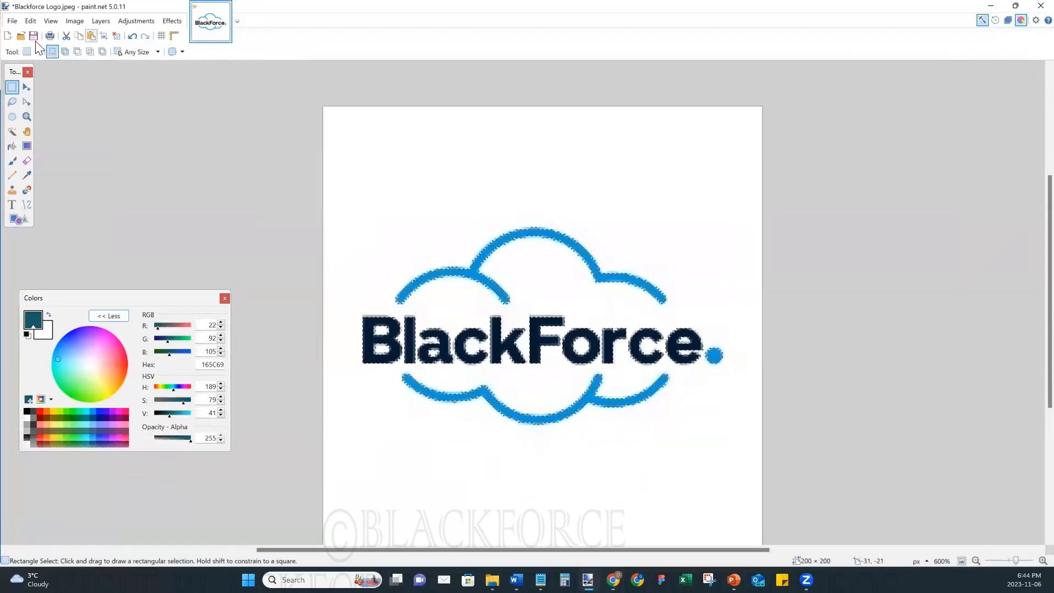
pyautogui.click(407, 203)
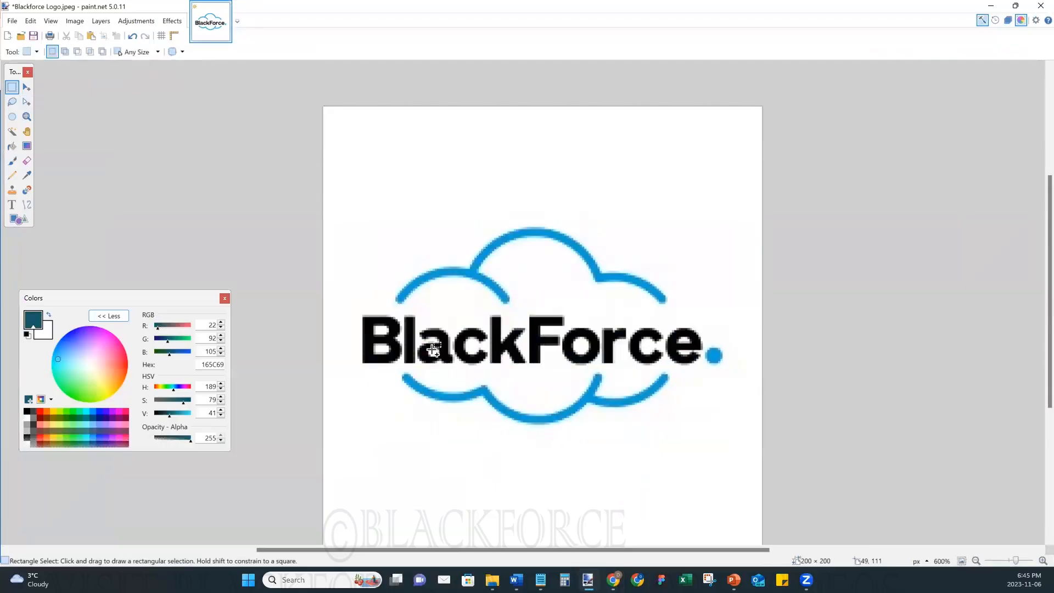
pyautogui.hotkey('ctrl', 'z')
pyautogui.hotkey('ctrl', 'i')
pyautogui.press('Delete')
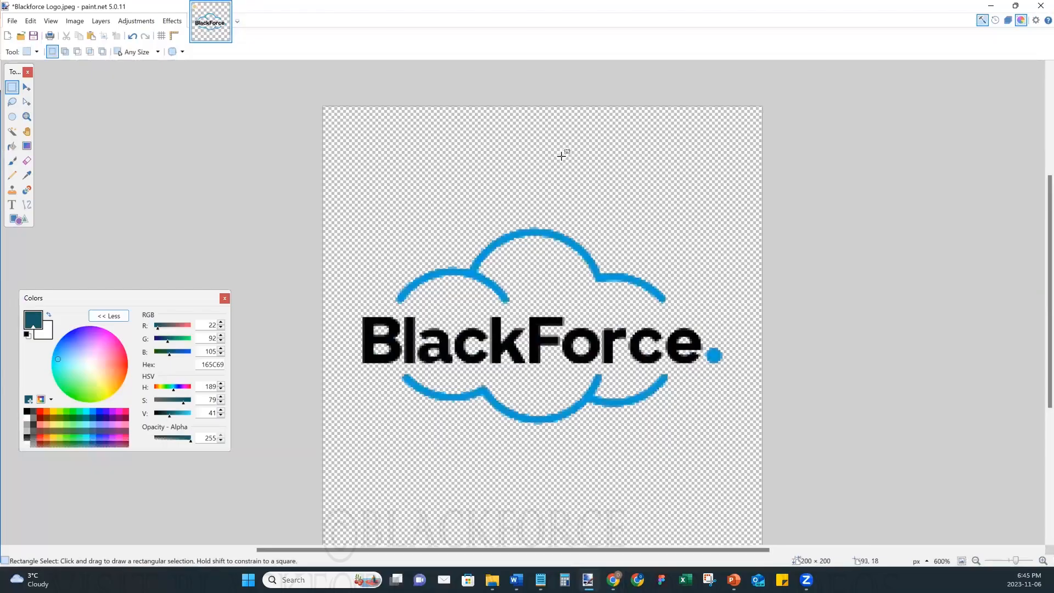
pyautogui.click(992, 6)
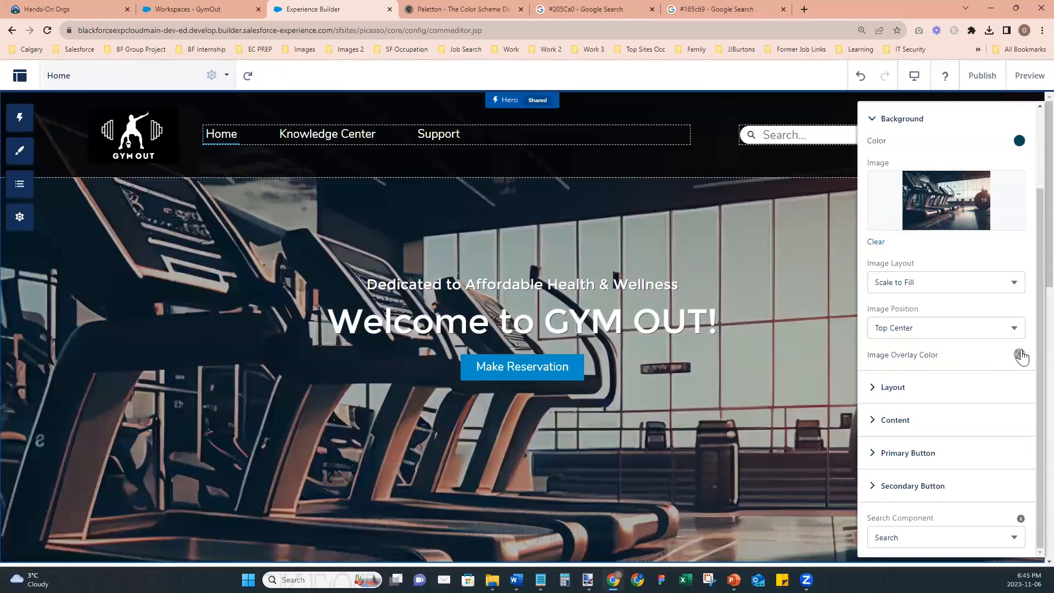
# - Darken the Hero's Image Overlay Color to rgba(0, 0, 0, 0.56) and collapse the background settings
pyautogui.click(1020, 355)
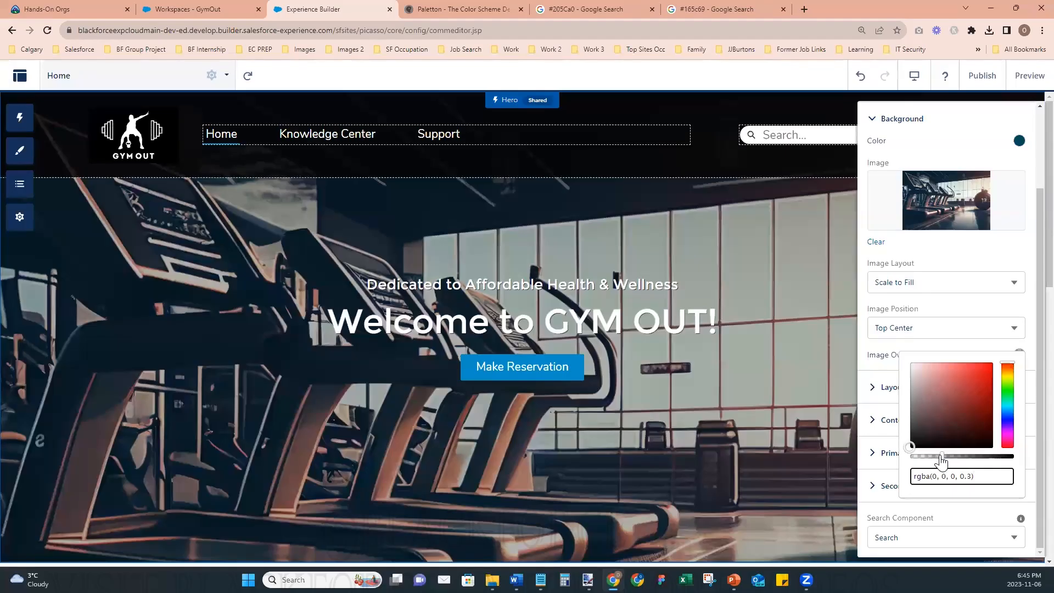
pyautogui.moveTo(942, 461); pyautogui.dragTo(981, 464)
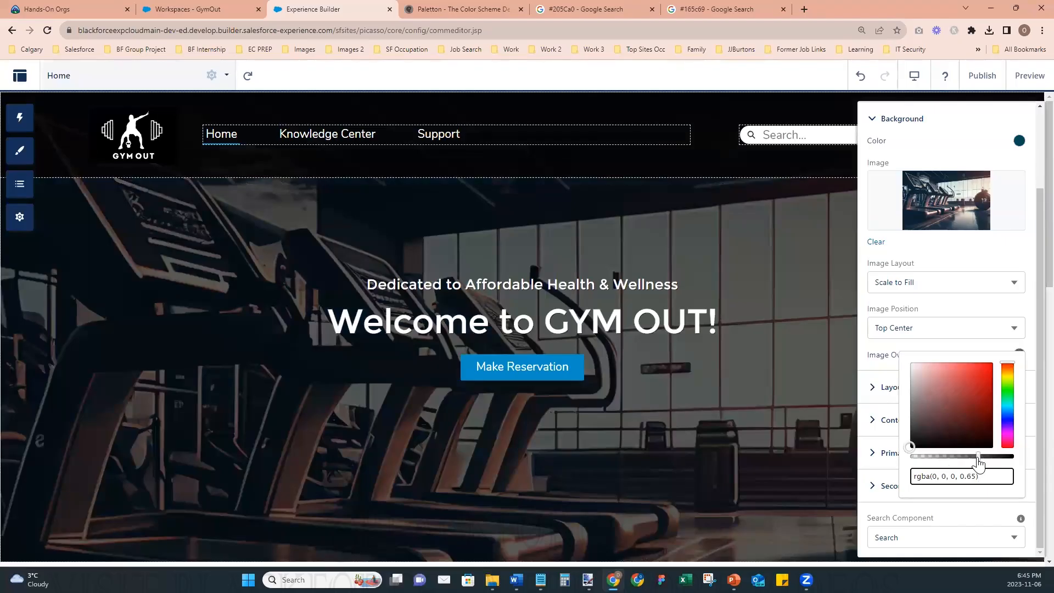
pyautogui.moveTo(980, 465); pyautogui.dragTo(971, 465)
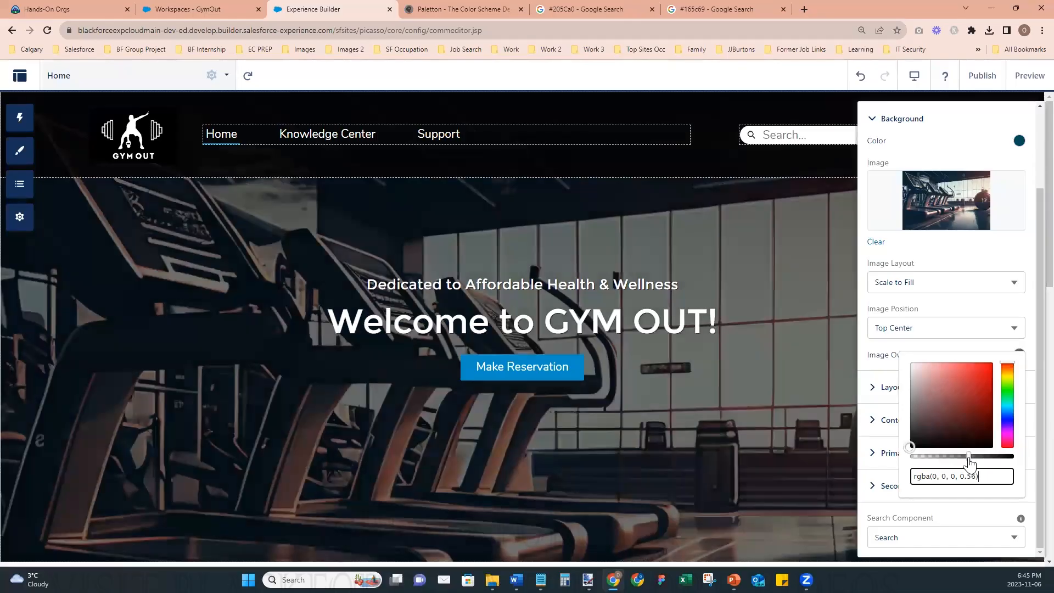
pyautogui.click(874, 122)
pyautogui.click(875, 120)
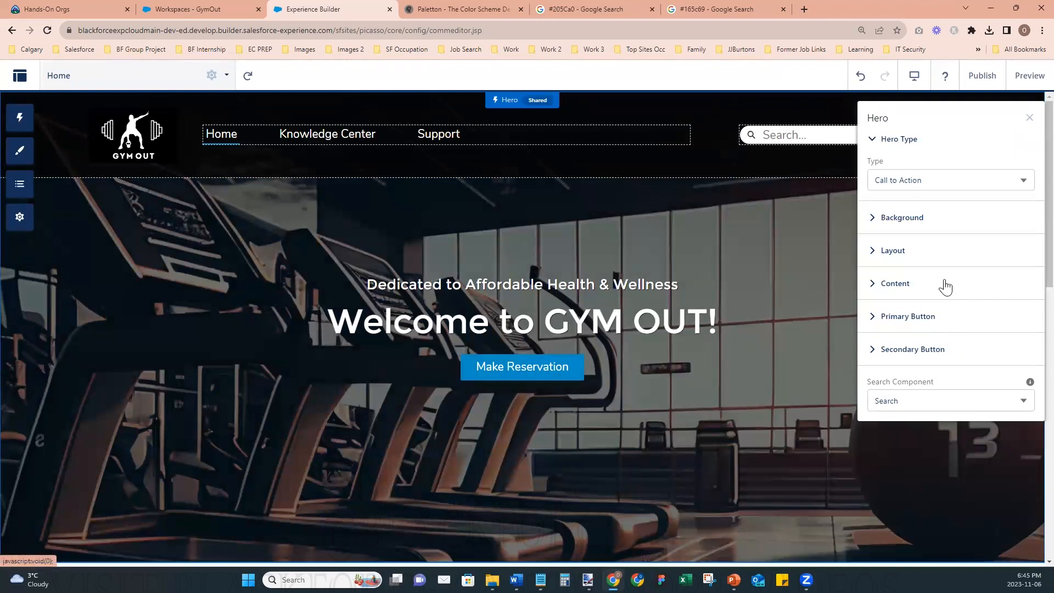
# - Show the Hero's secondary button with the text "Join Now" and collapse its settings
pyautogui.click(875, 318)
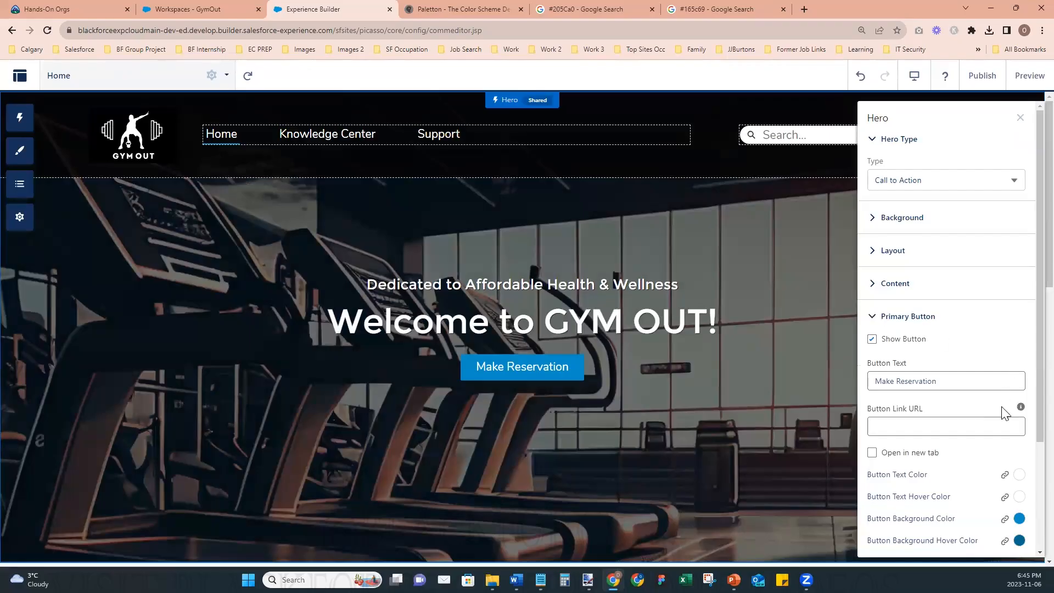
pyautogui.click(877, 320)
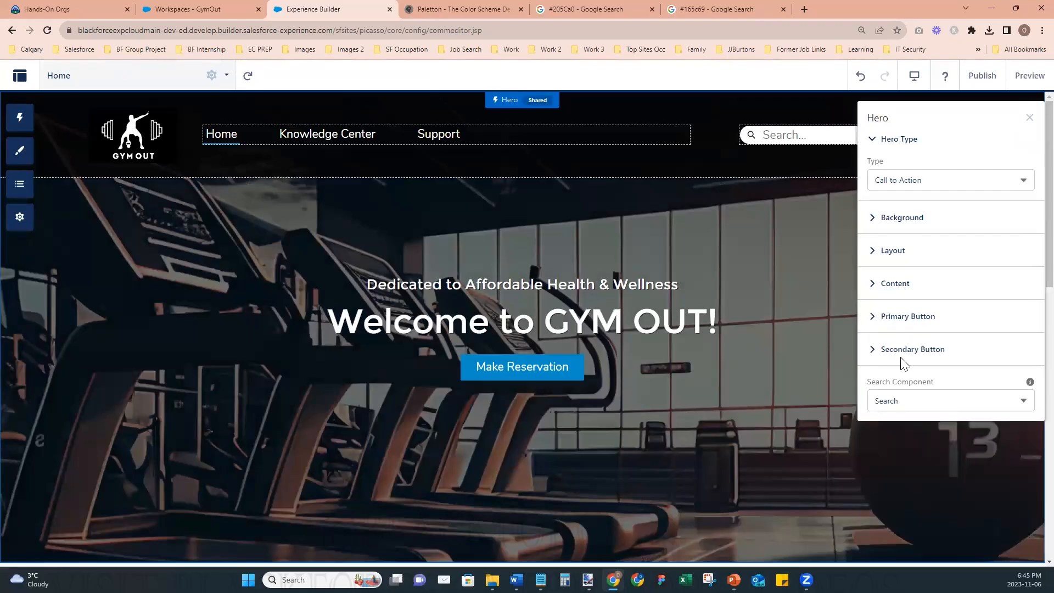
pyautogui.click(873, 322)
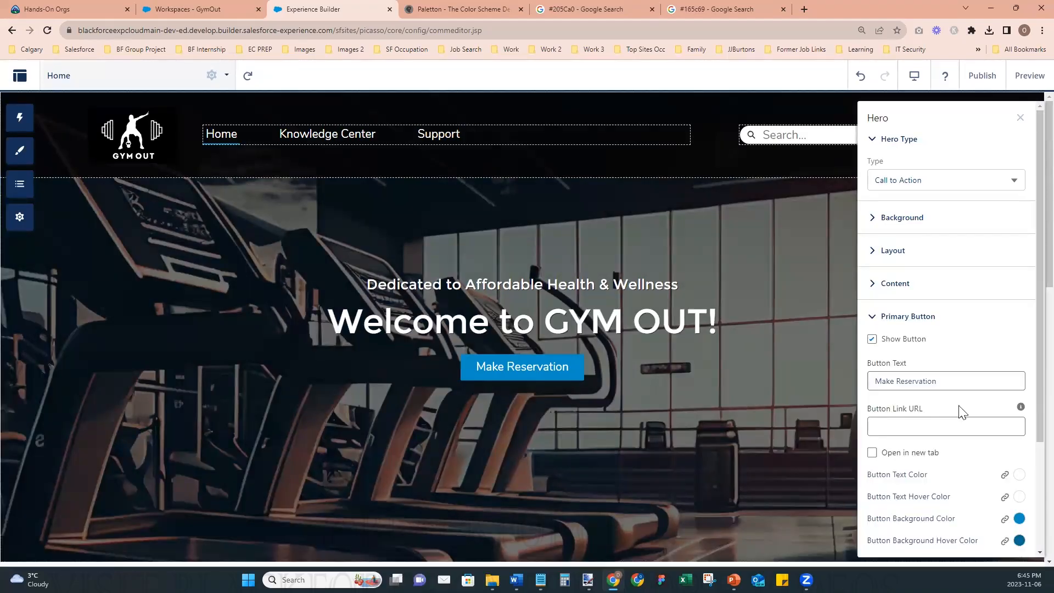
pyautogui.click(879, 320)
pyautogui.click(872, 350)
pyautogui.click(872, 372)
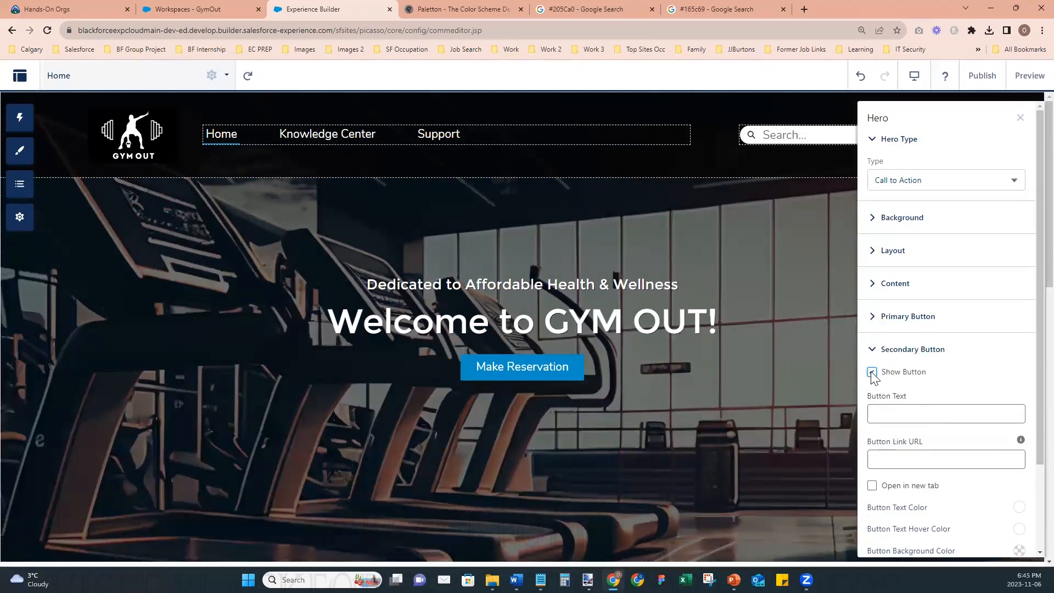
pyautogui.click(896, 415)
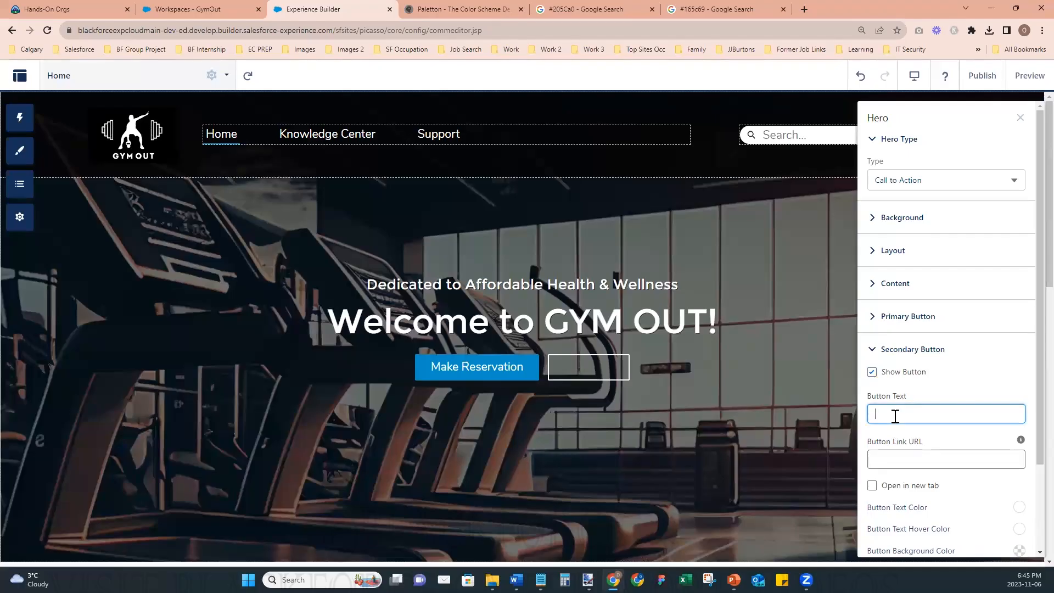
pyautogui.write('Join Now')
pyautogui.click(921, 402)
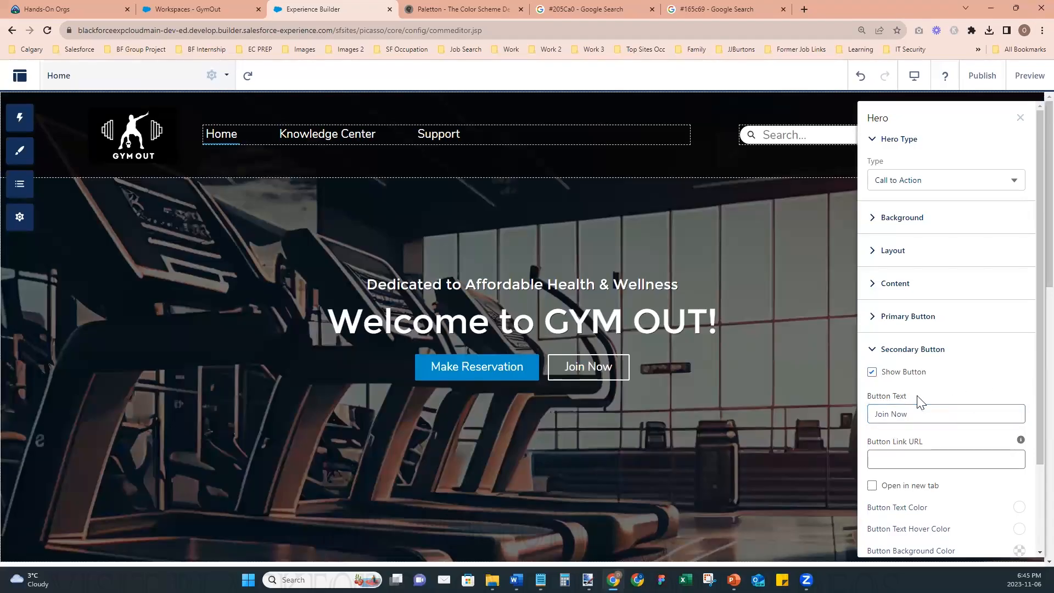
pyautogui.click(873, 351)
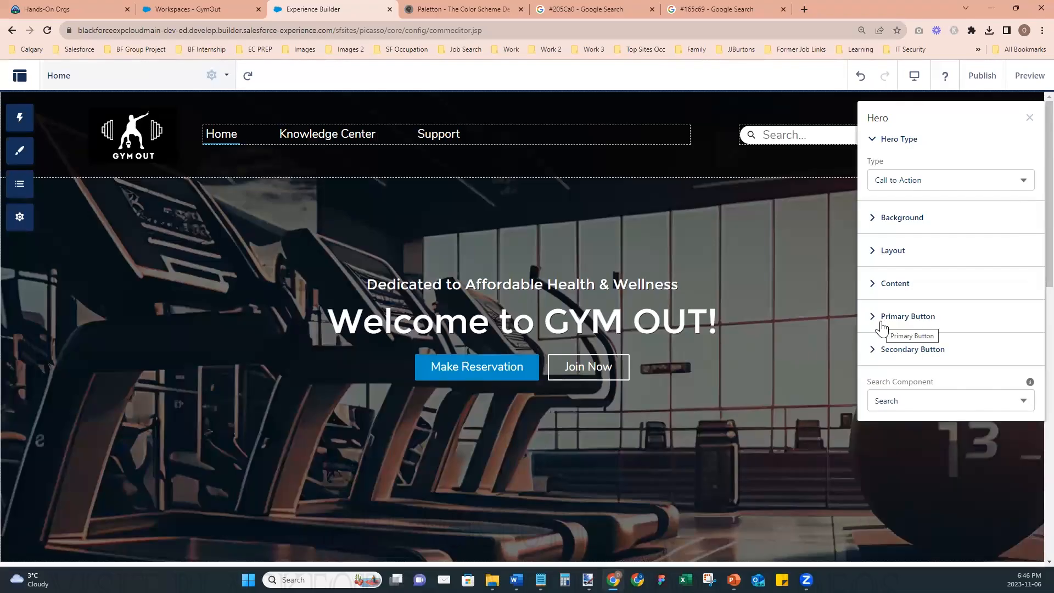
# - Expand the Hero's primary button settings, close the #205Ca0 color search, and return to Experience Builder
pyautogui.click(874, 320)
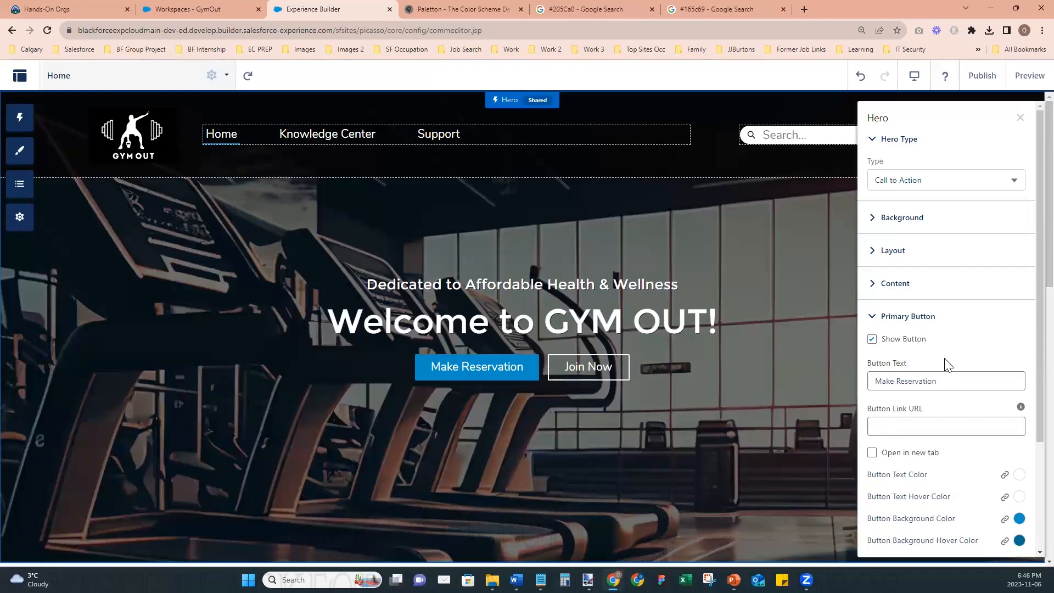
pyautogui.scroll(-2, 955, 400)
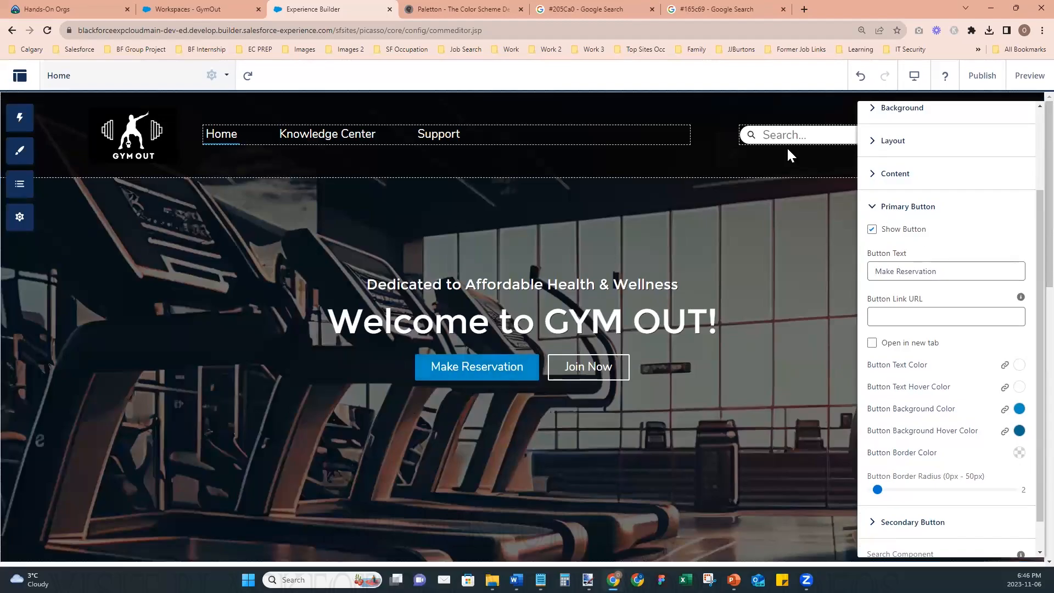
pyautogui.click(627, 7)
pyautogui.click(653, 9)
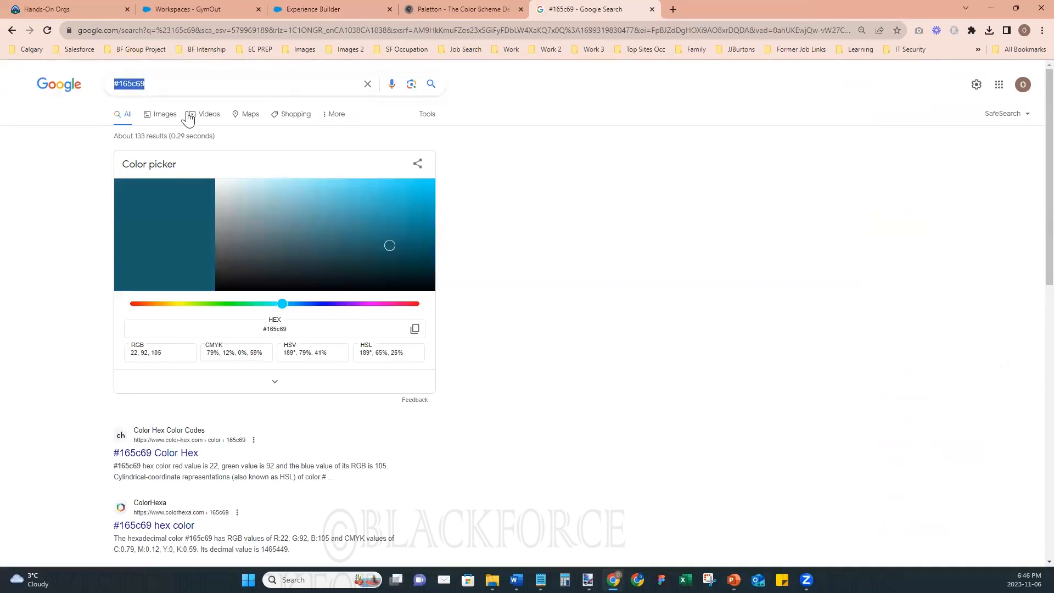
pyautogui.click(341, 8)
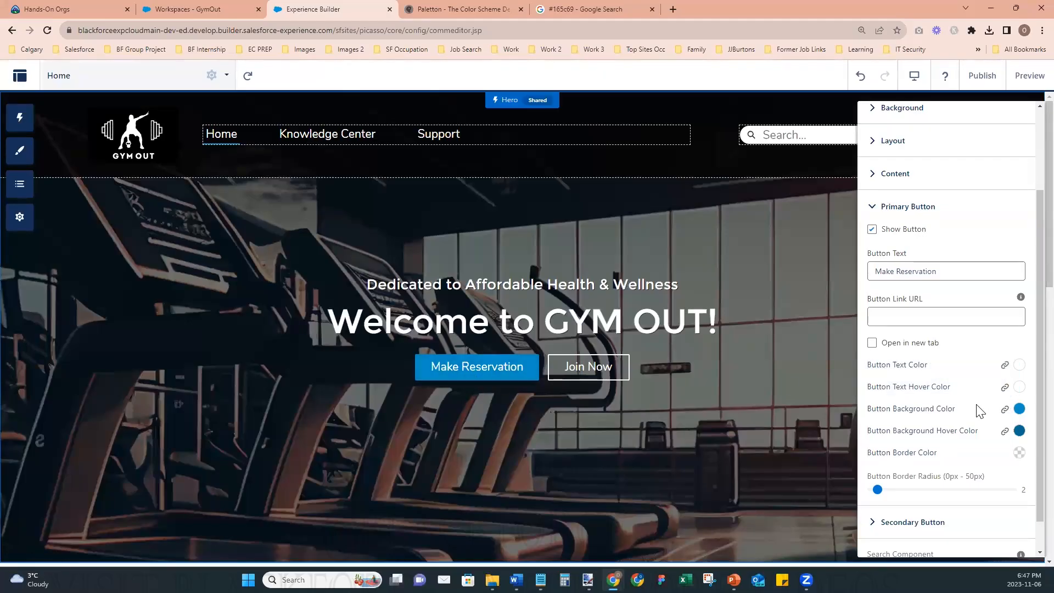
# - Open the color-hex page for #165c69 from the Google results and examine its shades and tints
pyautogui.click(587, 13)
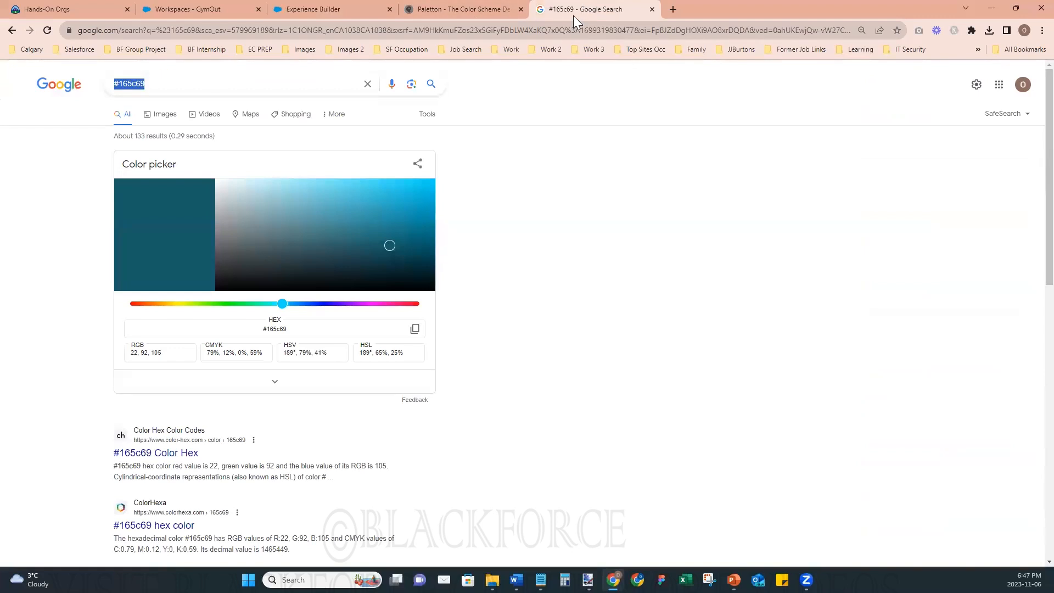
pyautogui.rightClick(168, 457)
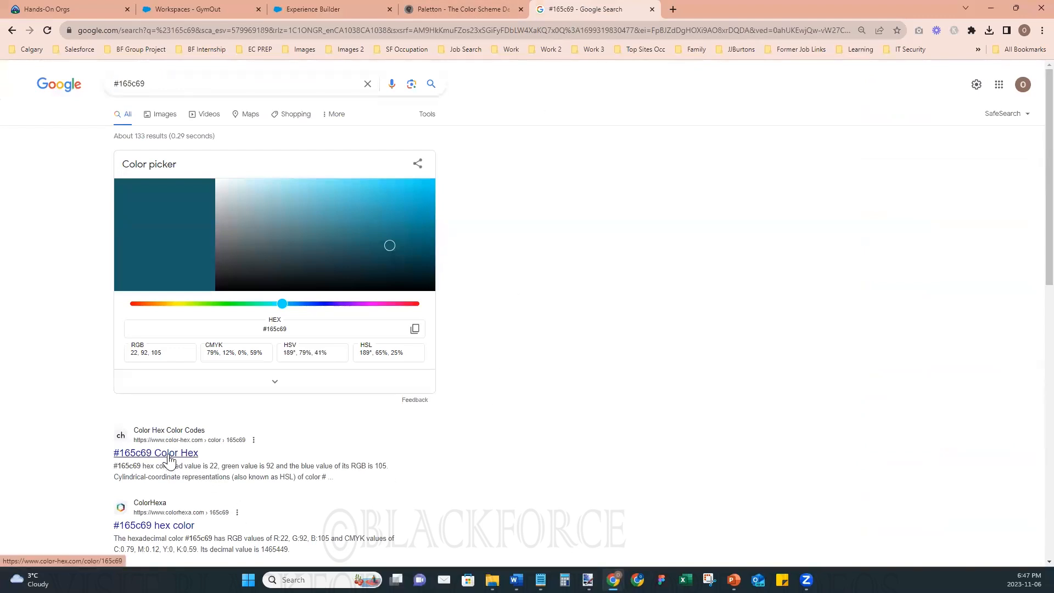
pyautogui.click(231, 369)
pyautogui.rightClick(183, 454)
pyautogui.click(258, 352)
pyautogui.click(688, 12)
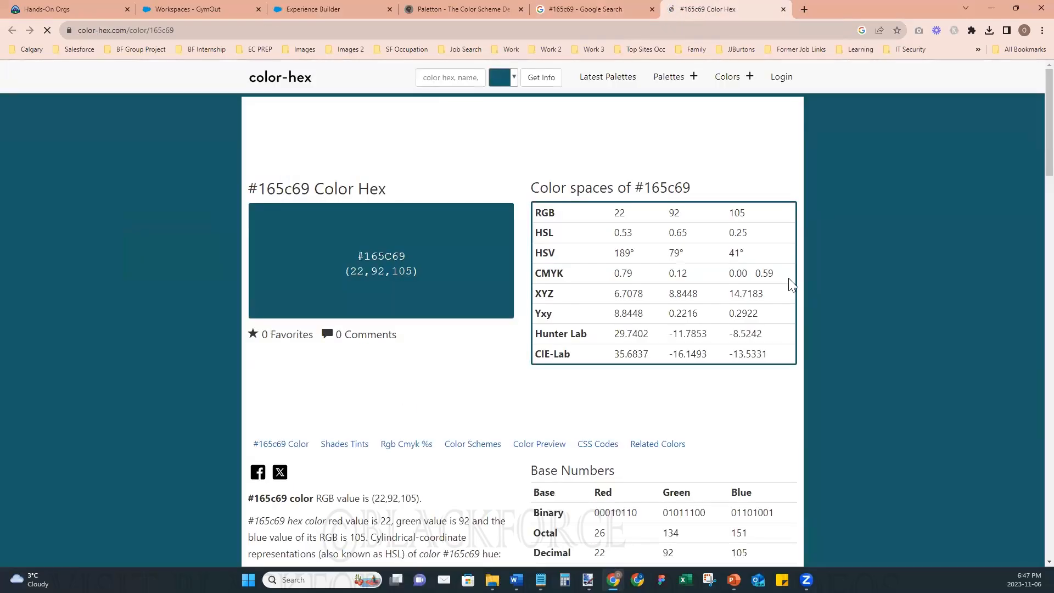
pyautogui.scroll(-2, 869, 304)
pyautogui.scroll(-5, 869, 304)
pyautogui.scroll(2, 869, 305)
pyautogui.scroll(-3, 869, 304)
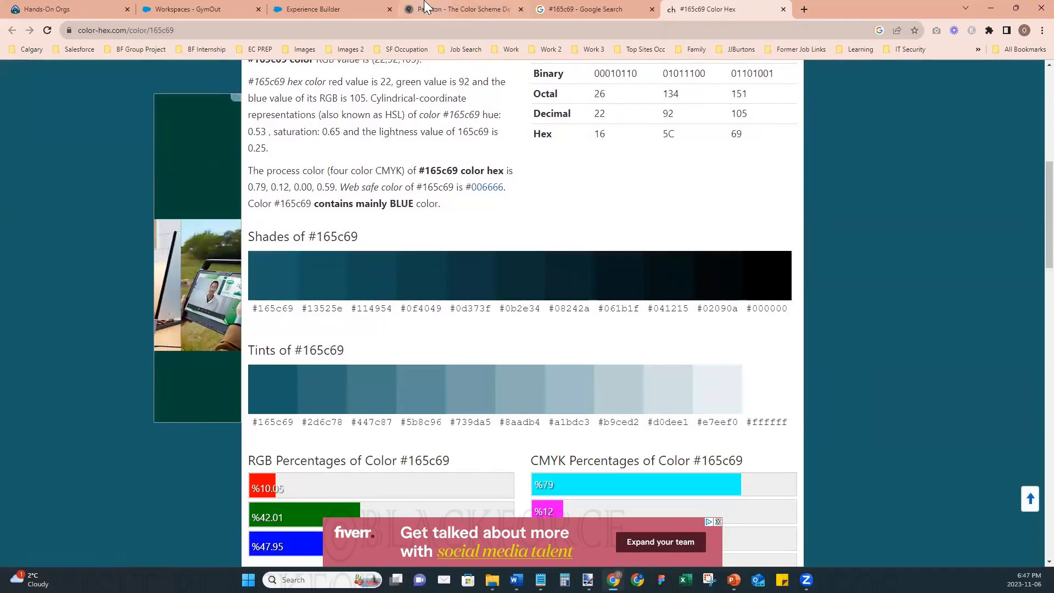
# - Return to Experience Builder and switch the primary button's background color from the theme color to a custom color
pyautogui.click(362, 6)
pyautogui.click(1020, 410)
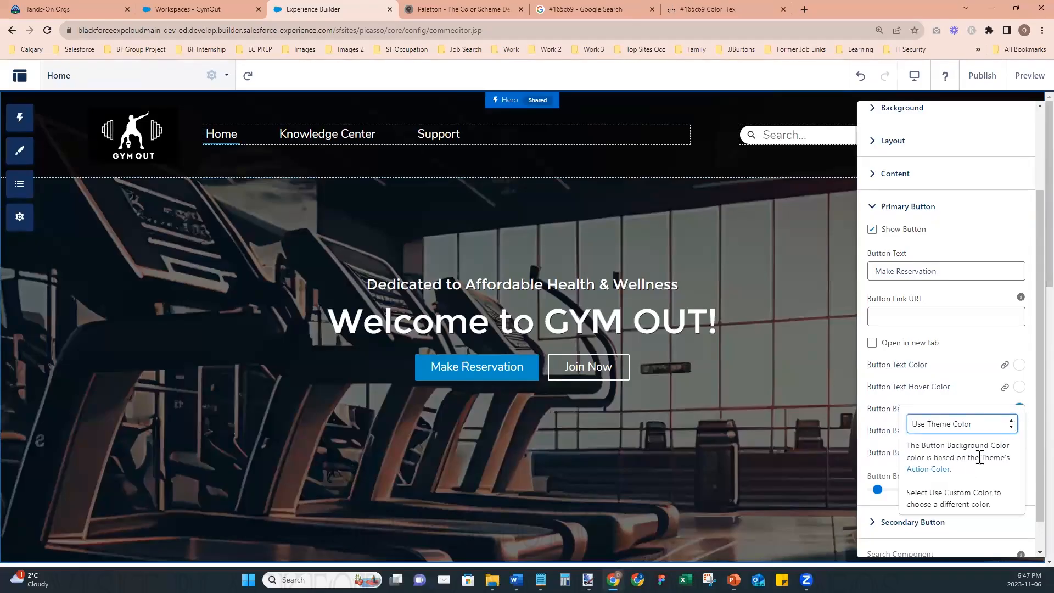
pyautogui.click(956, 424)
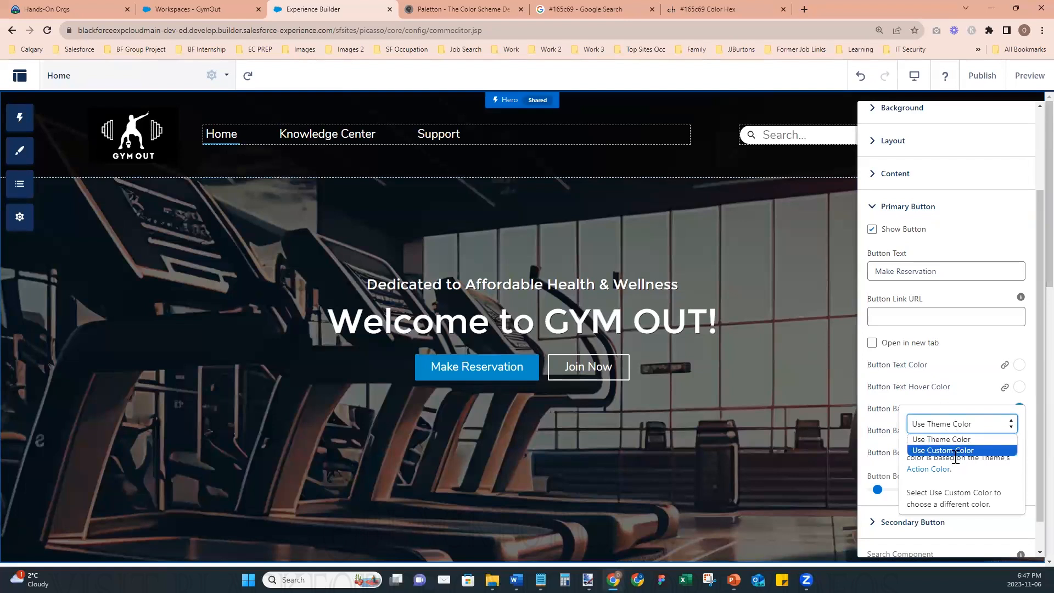
pyautogui.click(958, 450)
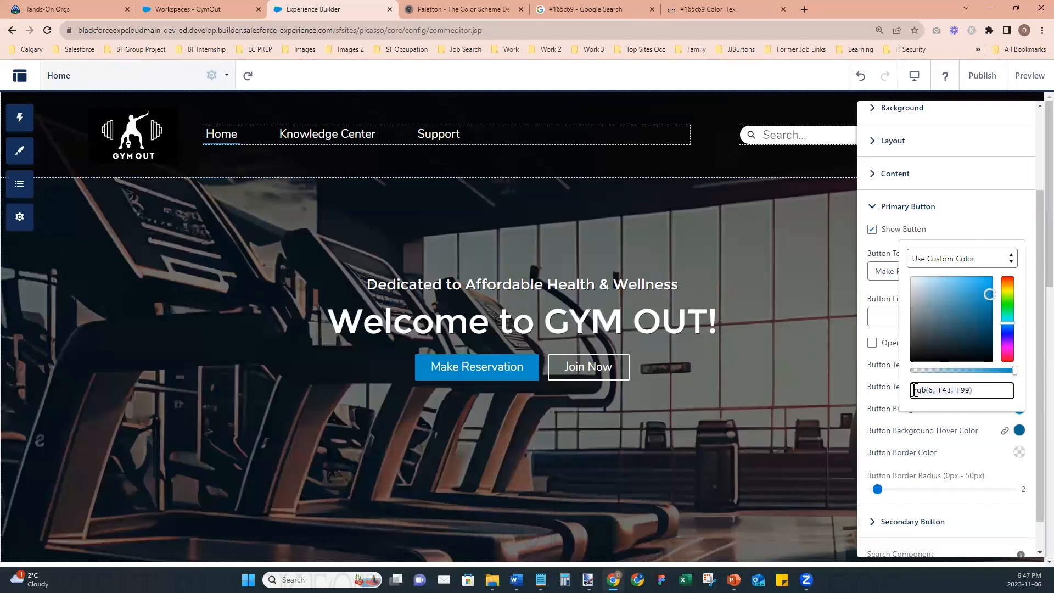
pyautogui.click(912, 427)
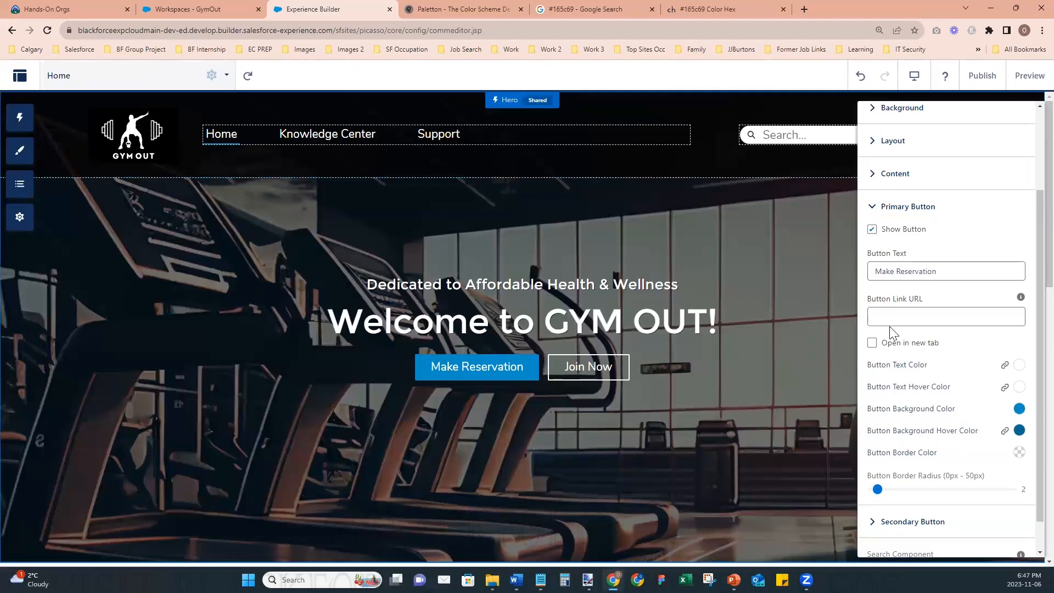
# - Set the primary button's custom background color to #165c69, rgb(22, 92, 105), and close the color picker
pyautogui.scroll(-4, 633, 409)
pyautogui.scroll(4, 633, 410)
pyautogui.click(1020, 409)
pyautogui.click(968, 391)
pyautogui.hotkey('ctrl', 'a')
pyautogui.write('#165c69')
pyautogui.press('Return')
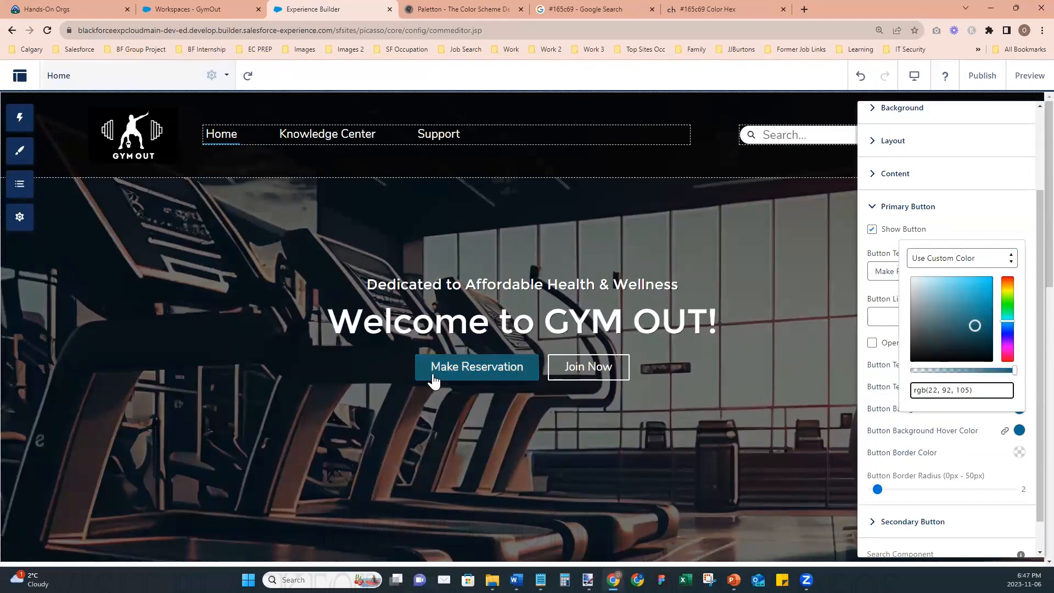
pyautogui.click(903, 383)
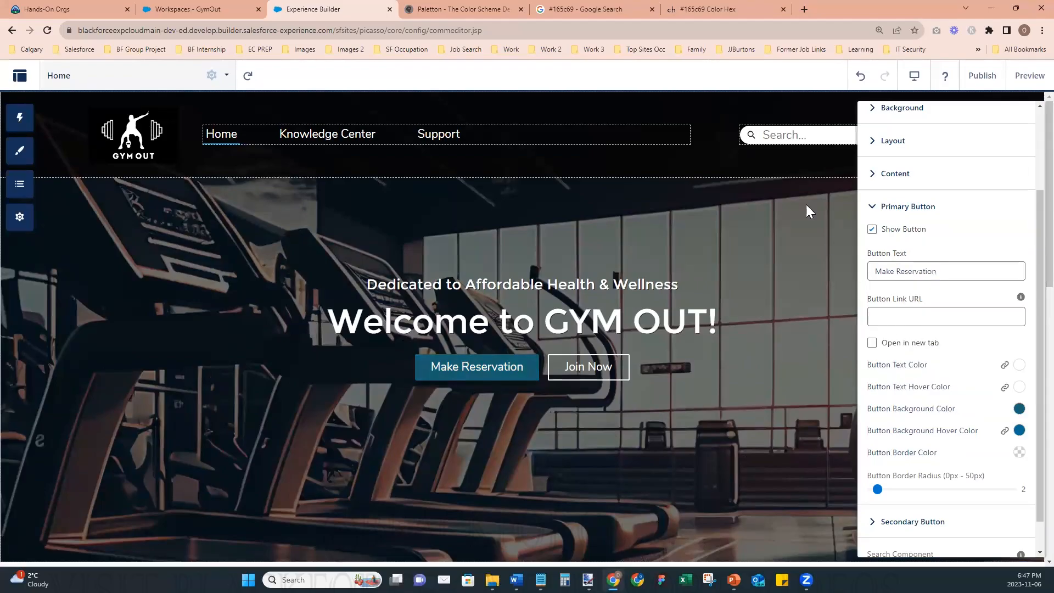
# - Copy the darker shade code #0f4049 from the color-hex page and return to Experience Builder
pyautogui.click(703, 9)
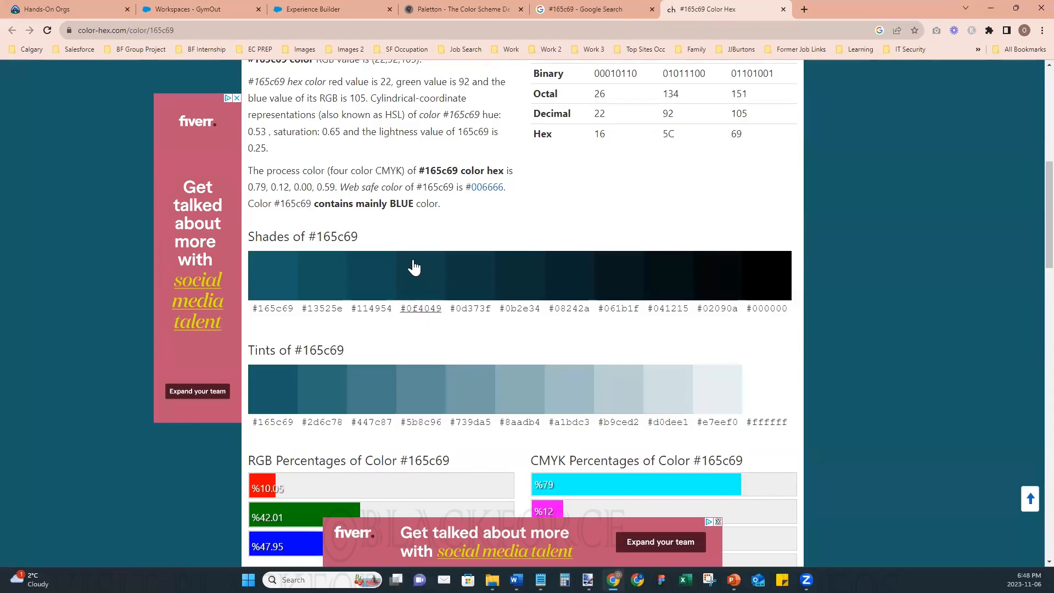
pyautogui.moveTo(400, 314); pyautogui.dragTo(444, 321)
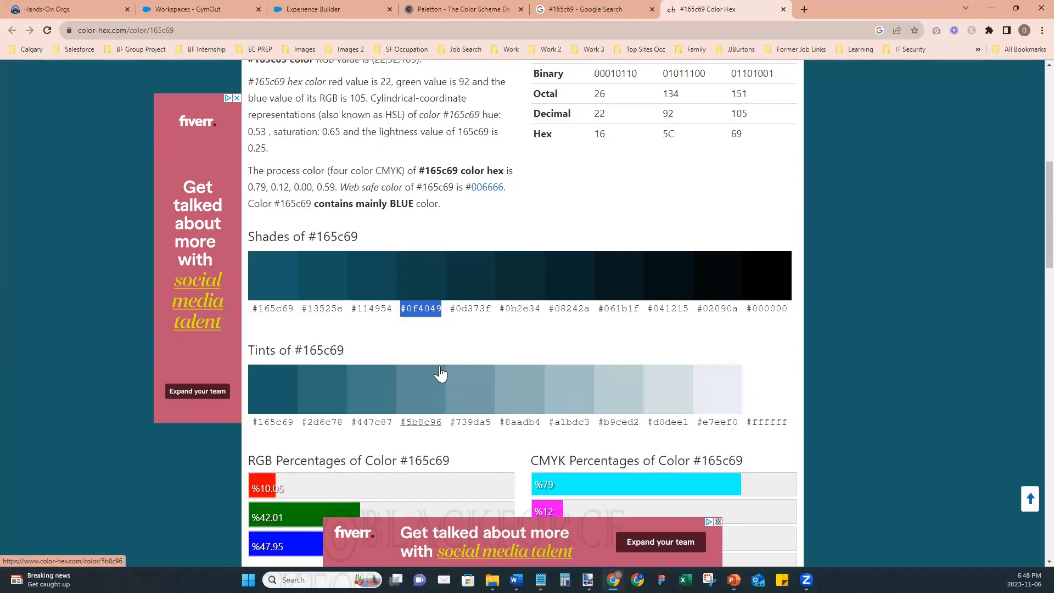
pyautogui.click(306, 8)
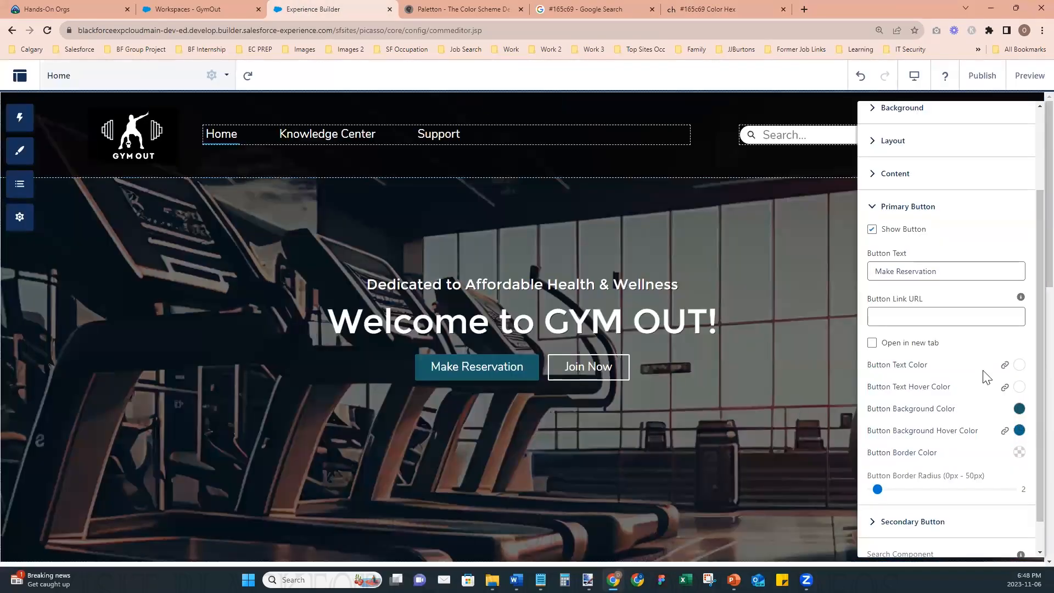
pyautogui.click(564, 11)
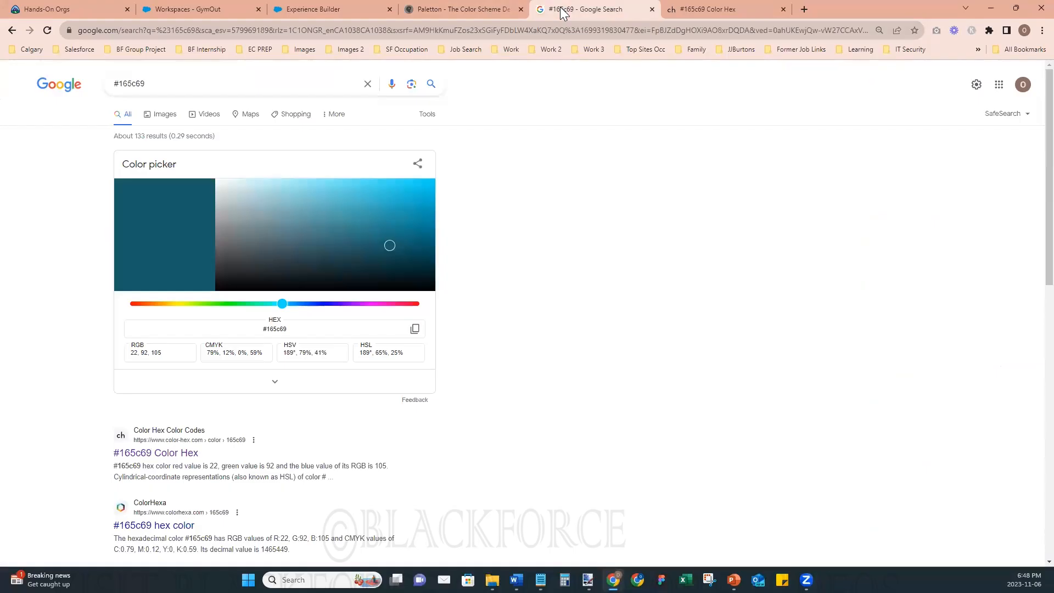
pyautogui.click(686, 16)
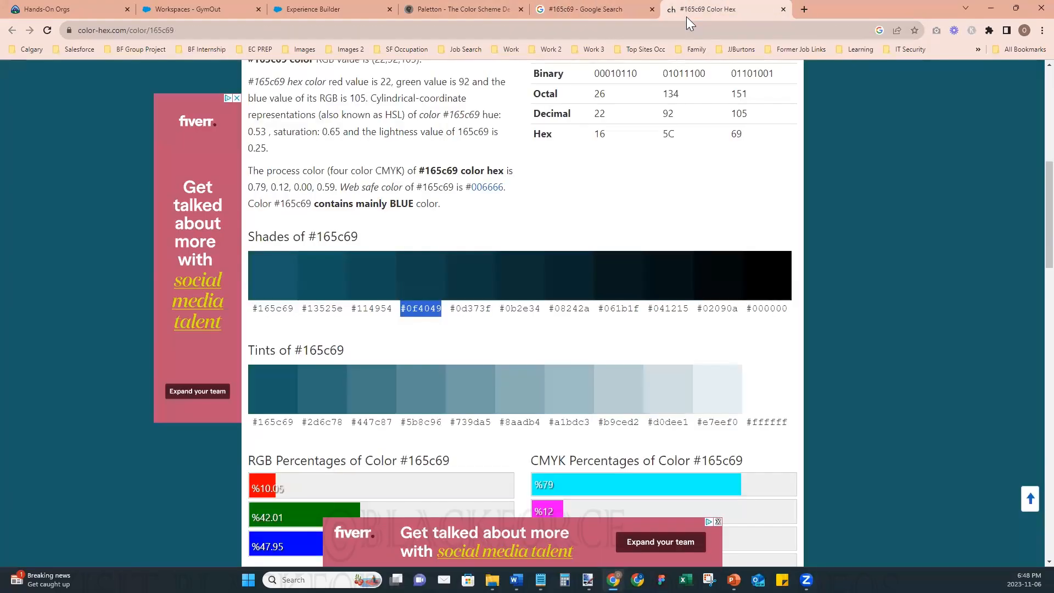
pyautogui.click(339, 12)
# - Set the primary button's background hover color to the custom color #0f4049, rgb(15, 64, 73), and close the picker
pyautogui.click(1019, 430)
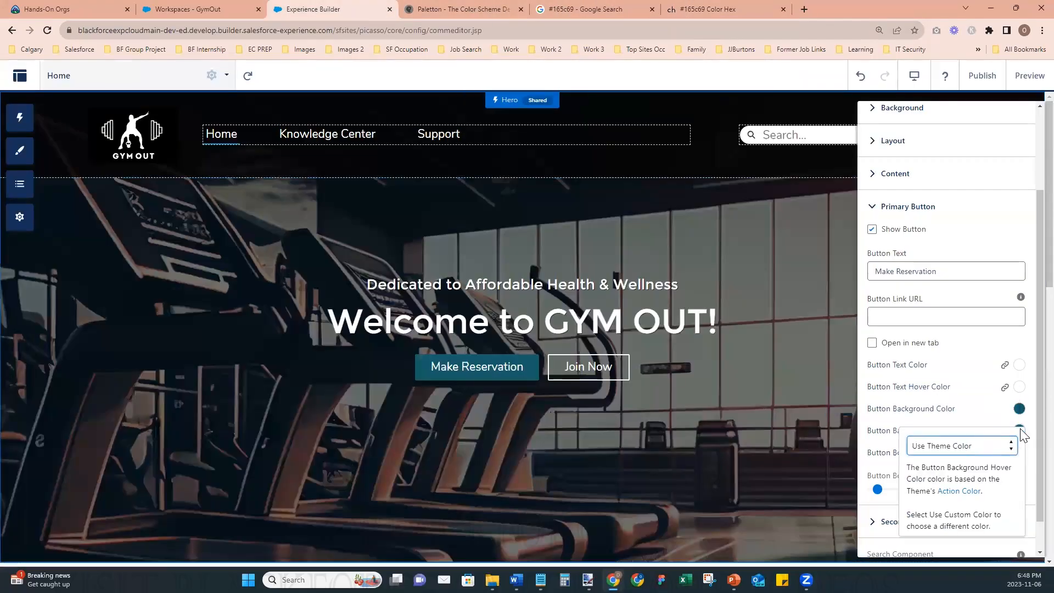
pyautogui.click(978, 447)
pyautogui.click(969, 474)
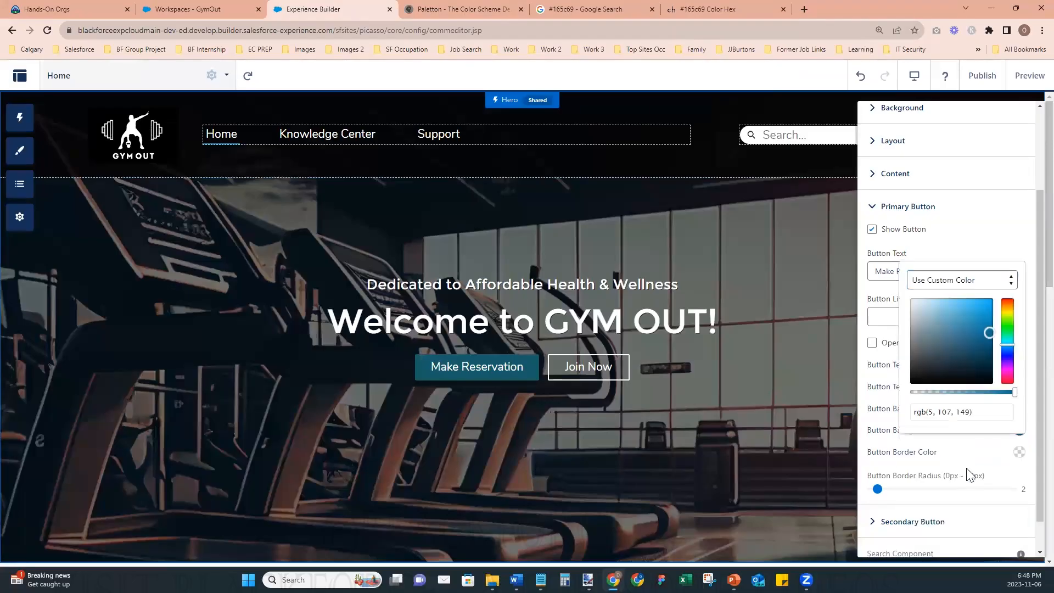
pyautogui.click(976, 412)
pyautogui.hotkey('ctrl', 'a')
pyautogui.write('rgb(15, 64, 73)')
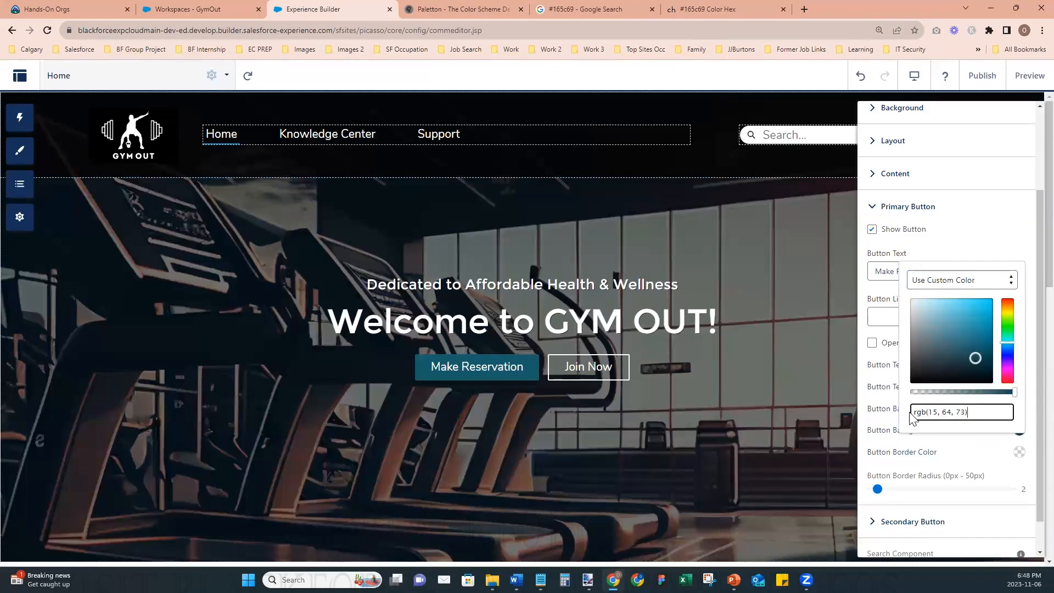
pyautogui.click(887, 331)
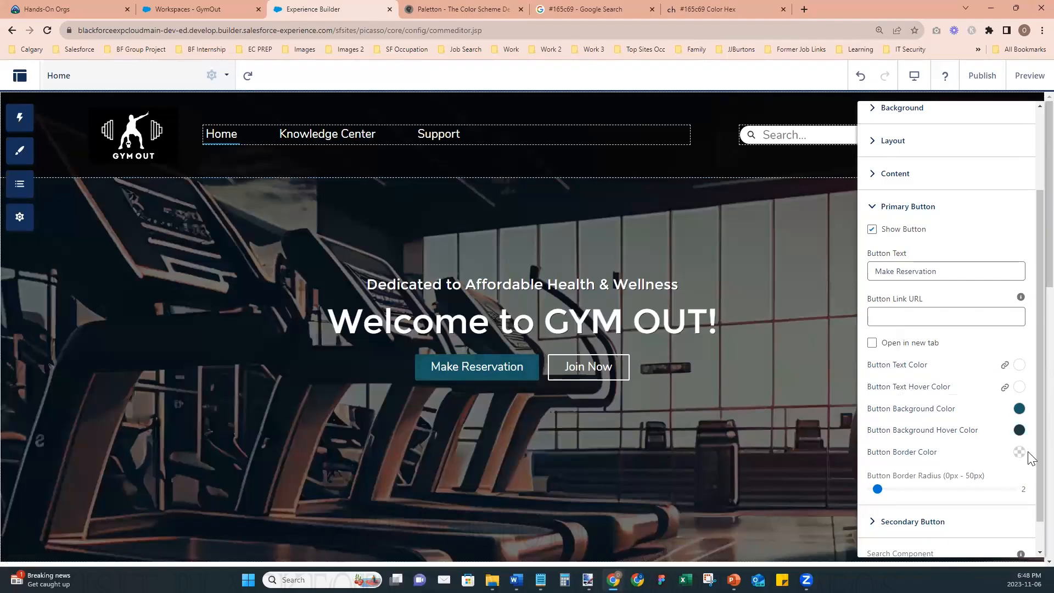
pyautogui.scroll(-1, 1030, 467)
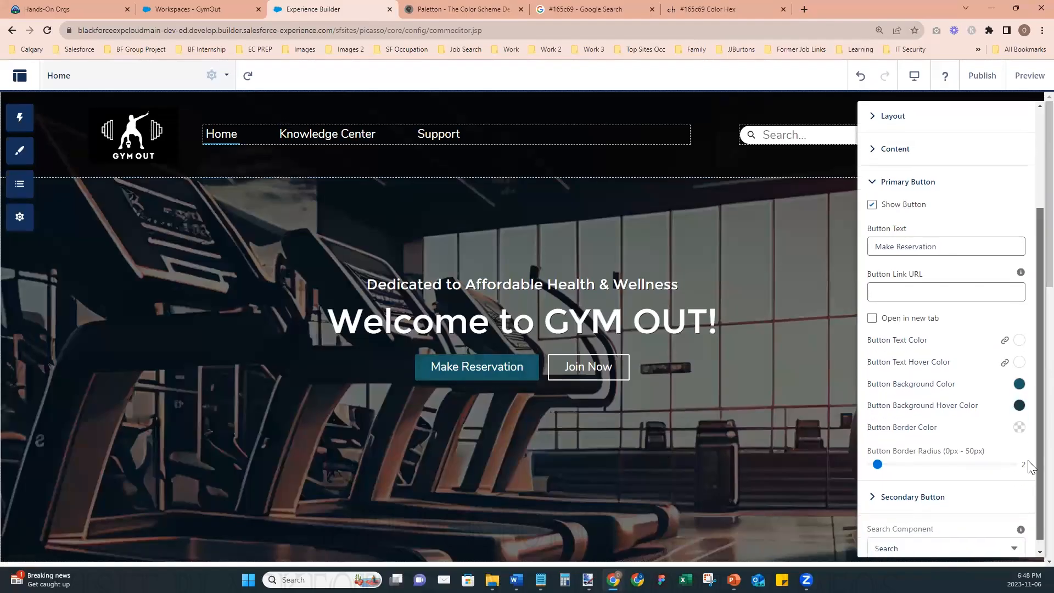
# - Recheck the primary button's custom background hover color against the shades of #165c69 on the color-hex page
pyautogui.click(739, 16)
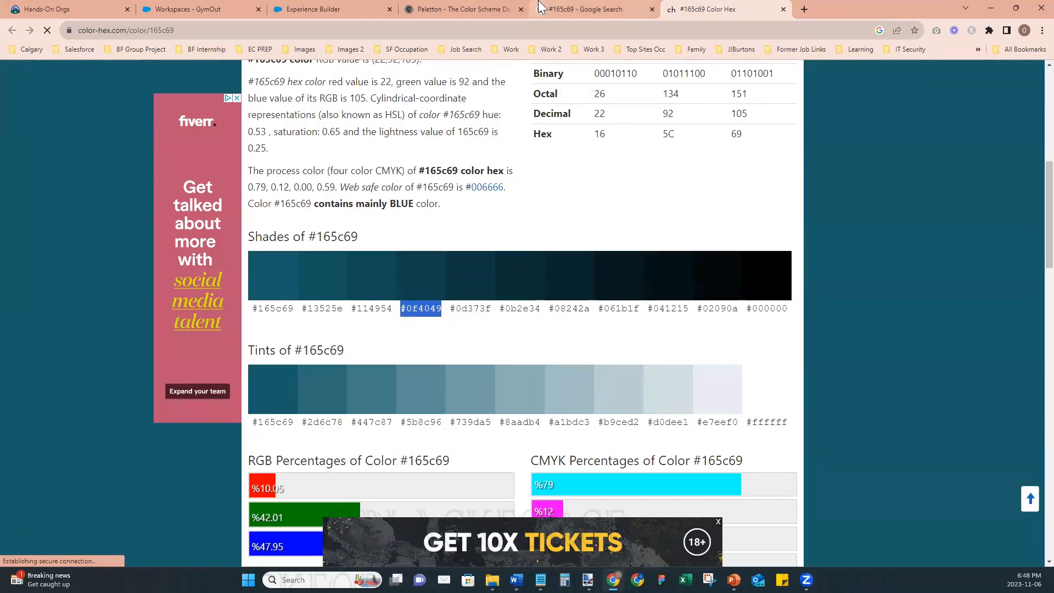
pyautogui.click(428, 9)
pyautogui.click(324, 9)
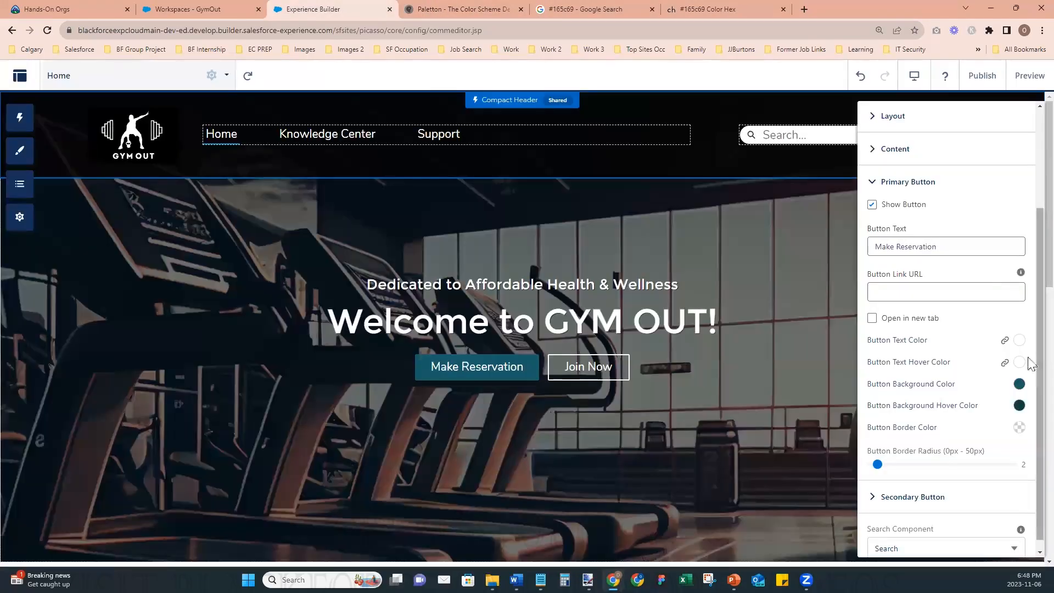
pyautogui.click(1020, 409)
pyautogui.click(977, 388)
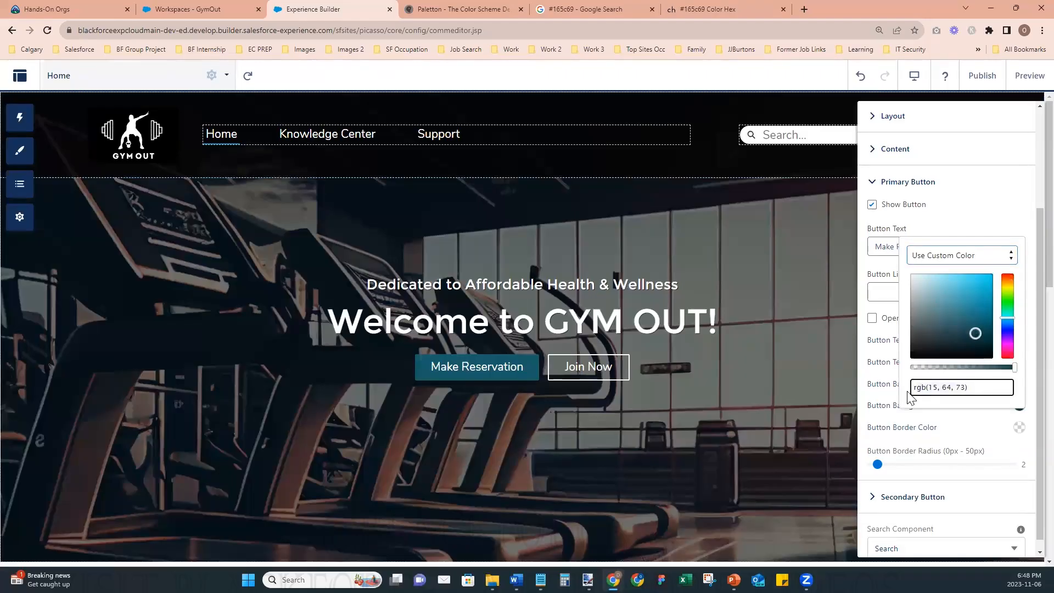
pyautogui.click(870, 416)
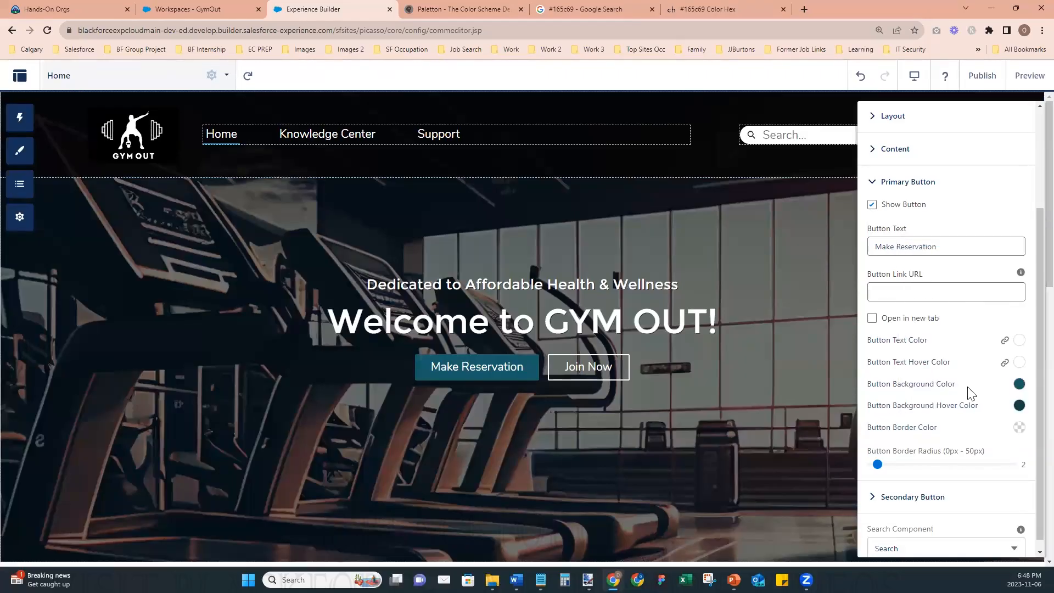
pyautogui.click(1020, 405)
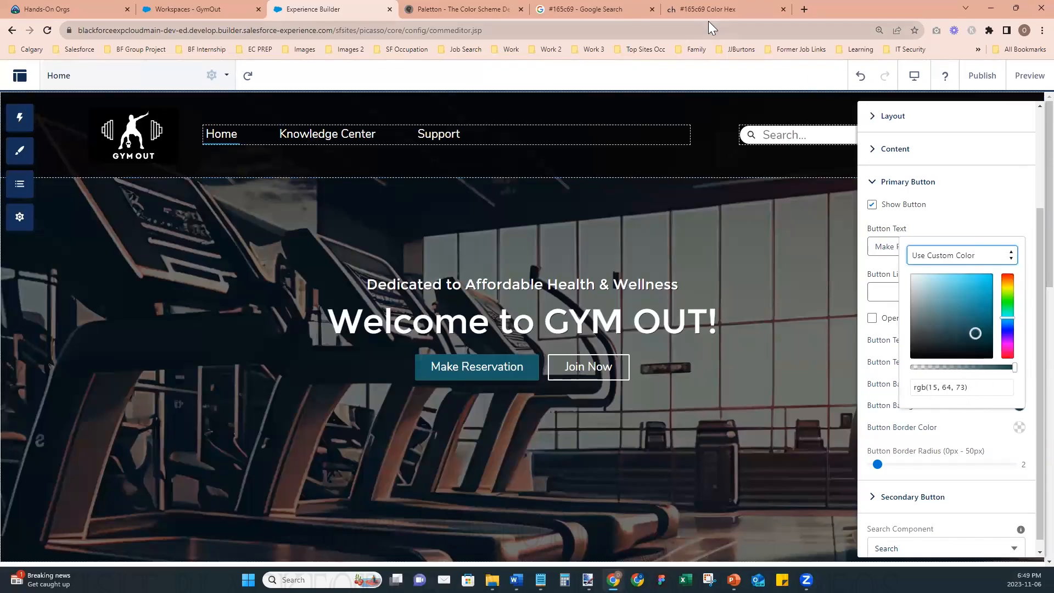
# - Review the #165c69 color details on color-hex, and return to Experience Builder to view the Hero with its properties closed
pyautogui.click(711, 6)
pyautogui.scroll(8, 852, 354)
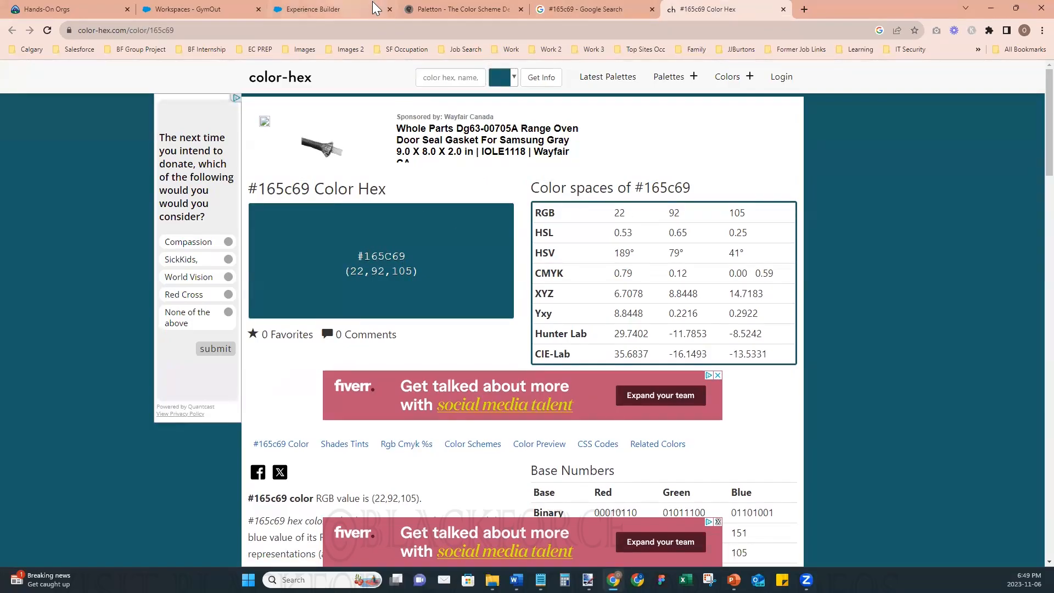
pyautogui.click(427, 9)
pyautogui.click(371, 12)
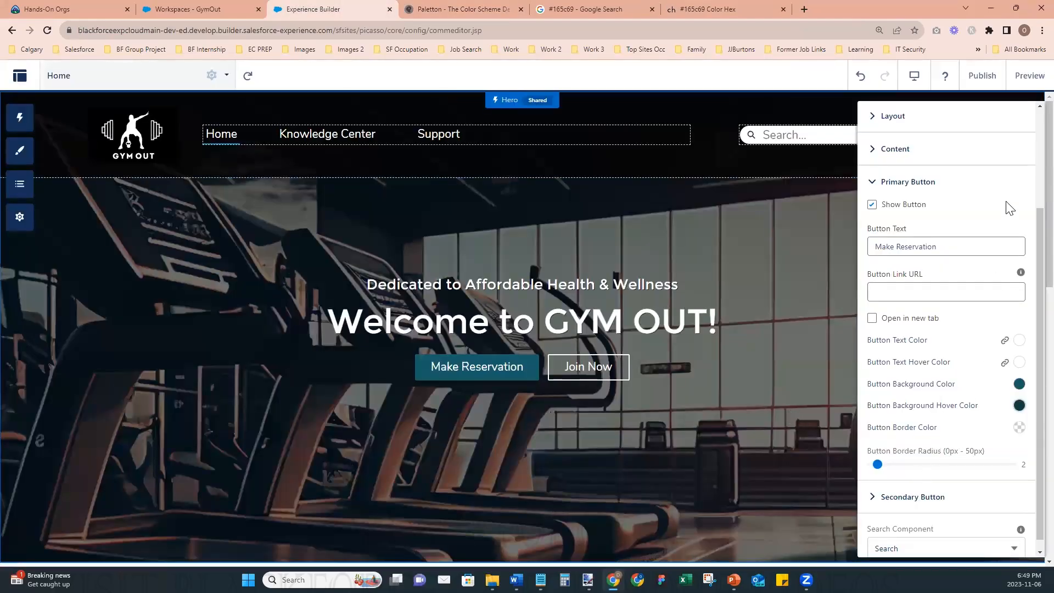
pyautogui.moveTo(1035, 225); pyautogui.dragTo(1032, 142)
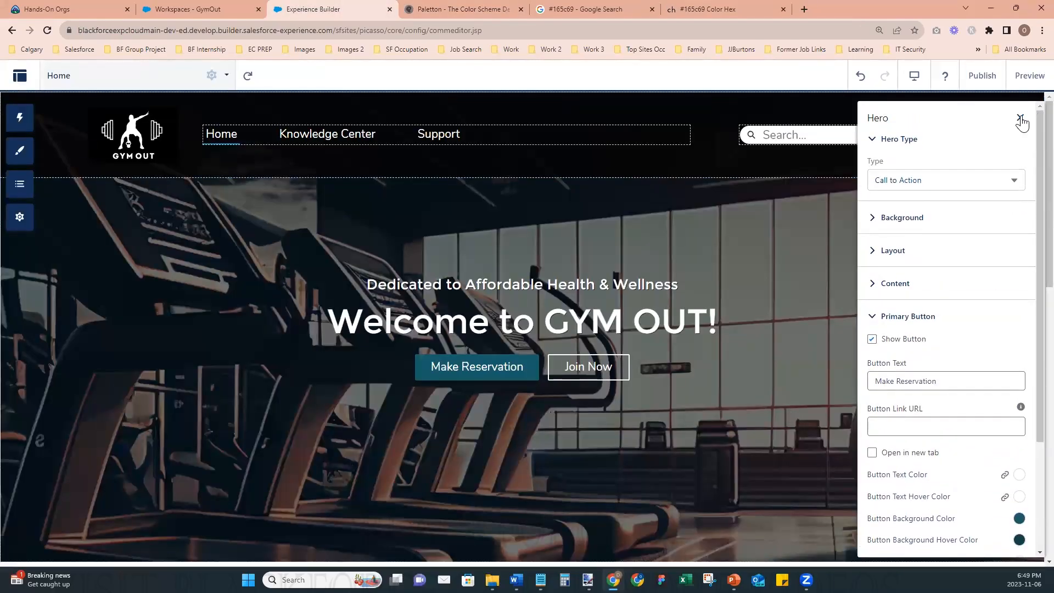
pyautogui.click(1020, 118)
pyautogui.scroll(-2, 843, 342)
pyautogui.scroll(-1, 843, 342)
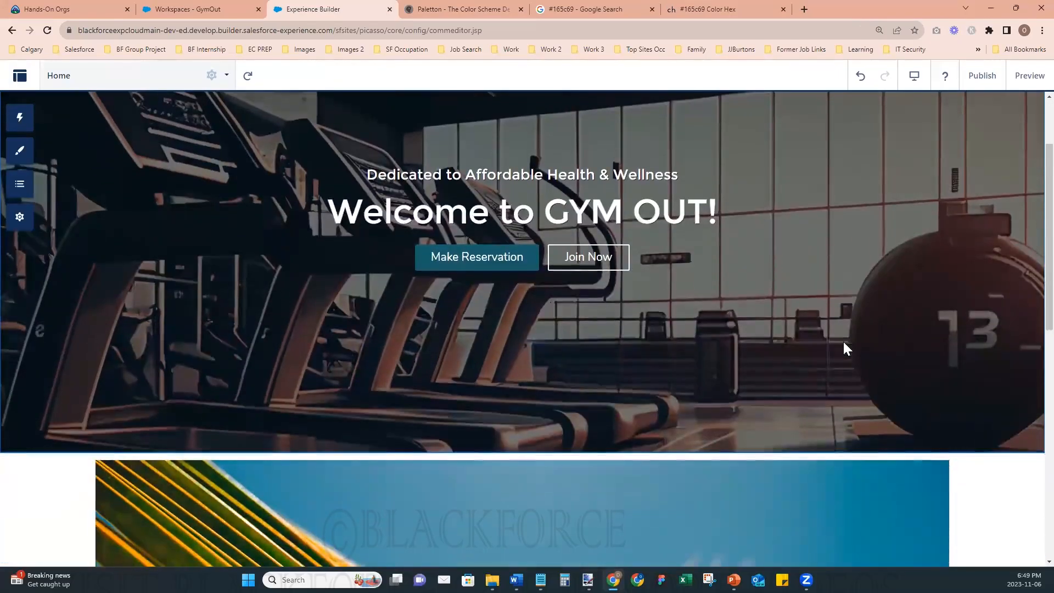
# - Inspect the link URL settings of the Hero's primary and secondary buttons, and close the Hero properties
pyautogui.click(489, 267)
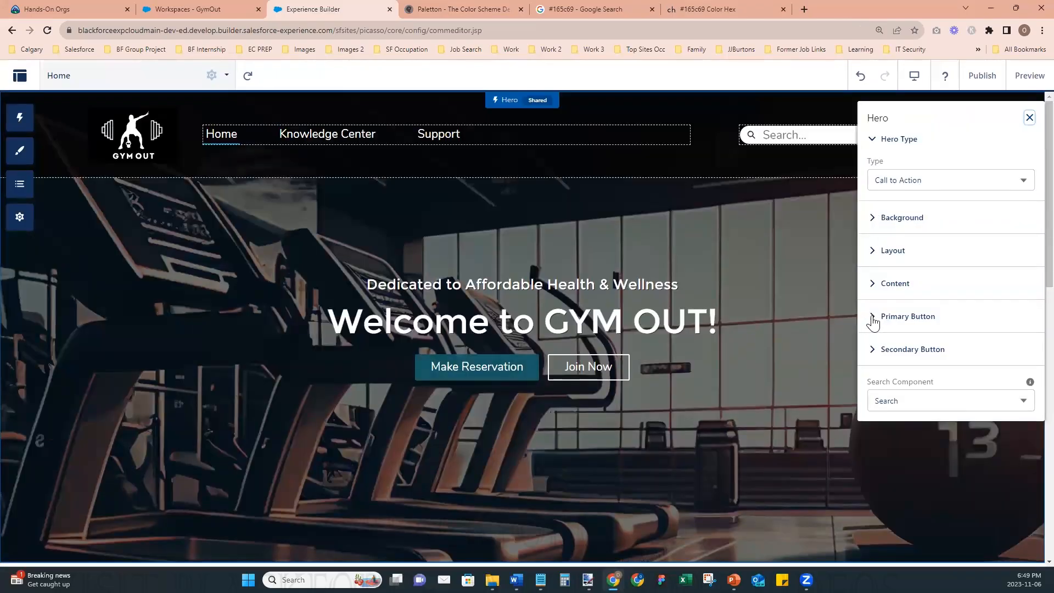
pyautogui.click(873, 318)
pyautogui.scroll(-2, 953, 410)
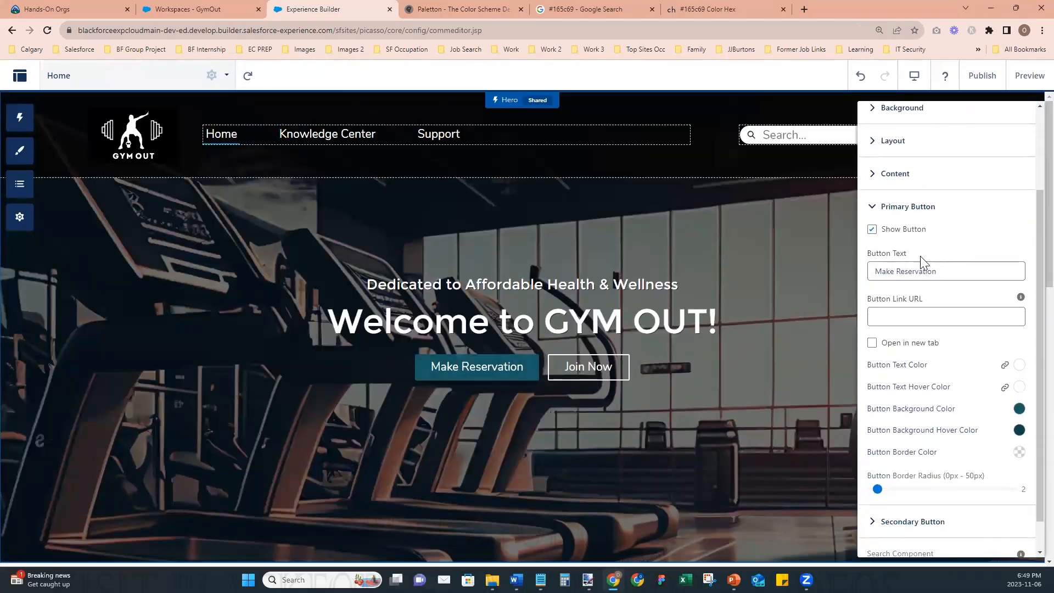
pyautogui.click(904, 314)
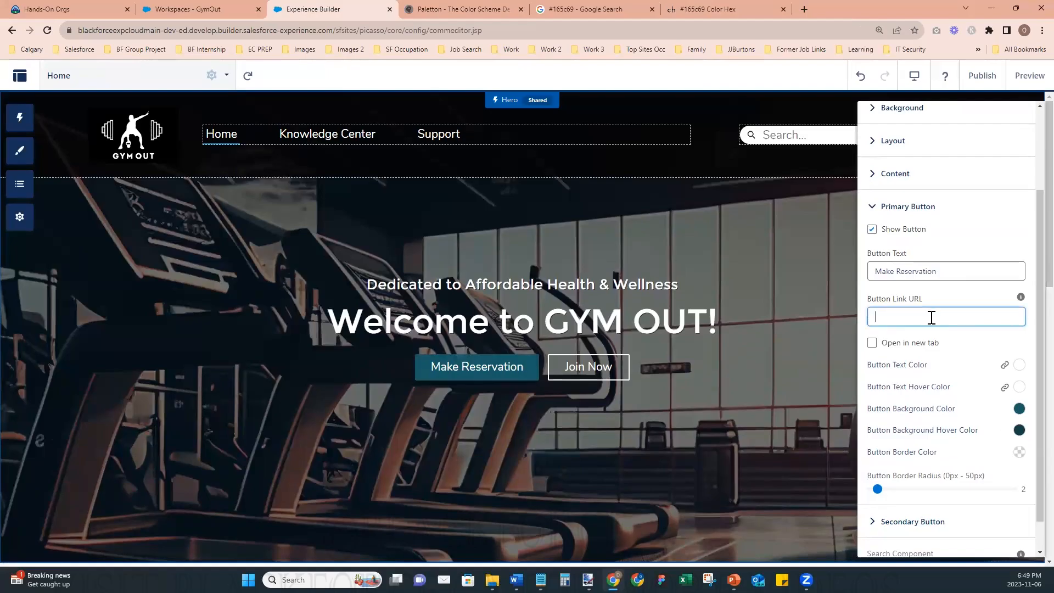
pyautogui.click(875, 207)
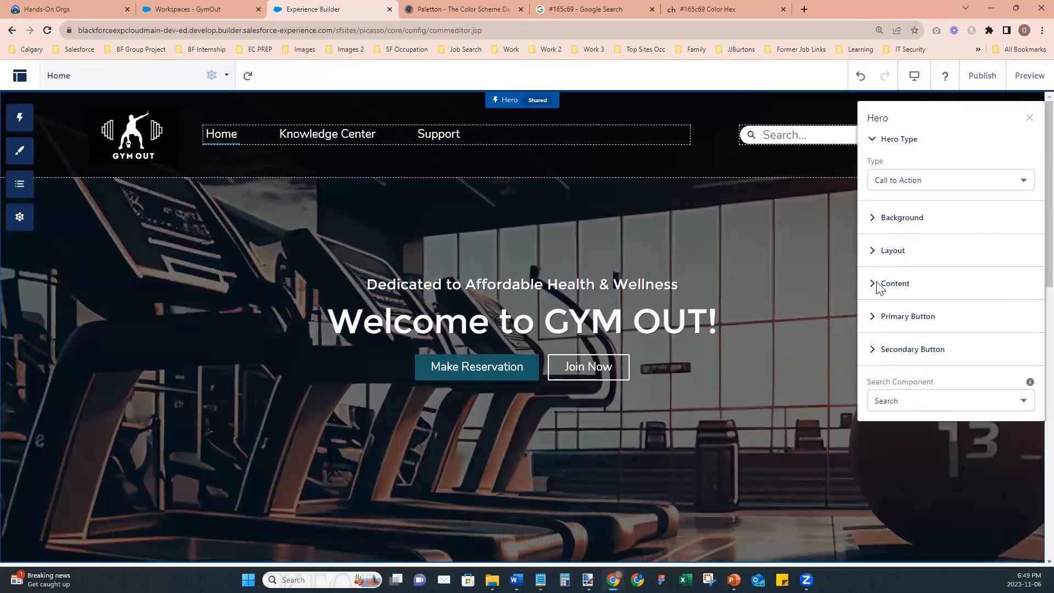
pyautogui.click(878, 349)
pyautogui.click(908, 460)
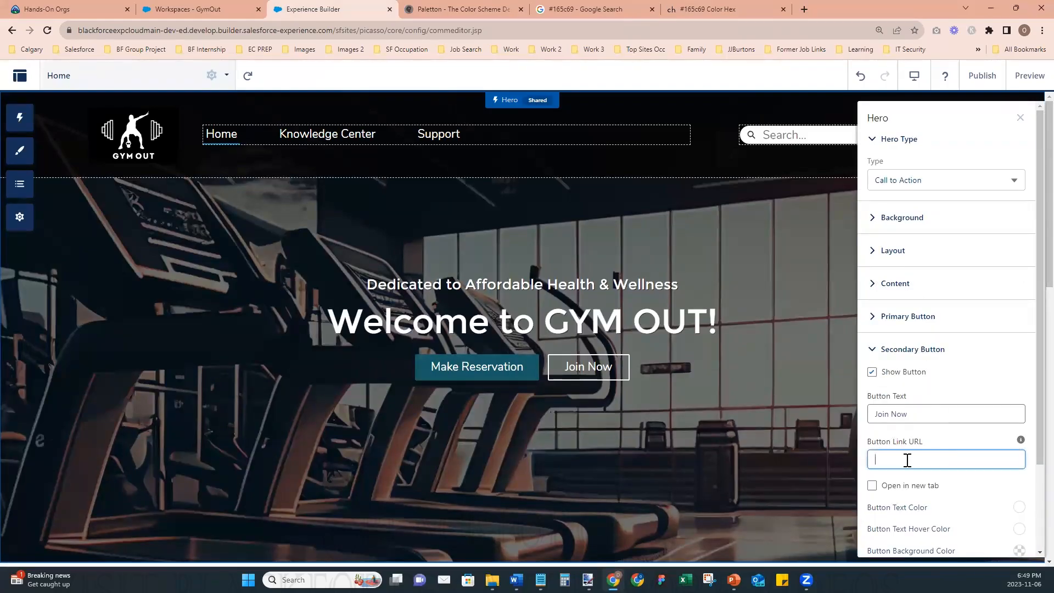
pyautogui.click(1020, 118)
# - Delete the palm-leaf image's Rich Content Editor component below the Hero on the Home page
pyautogui.scroll(-6, 1028, 198)
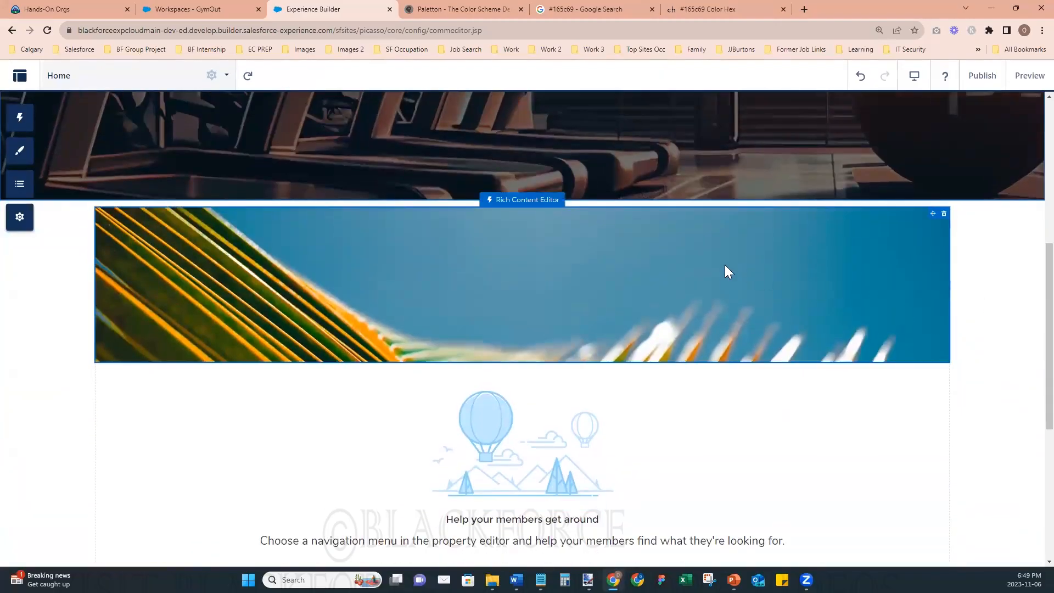
pyautogui.click(944, 215)
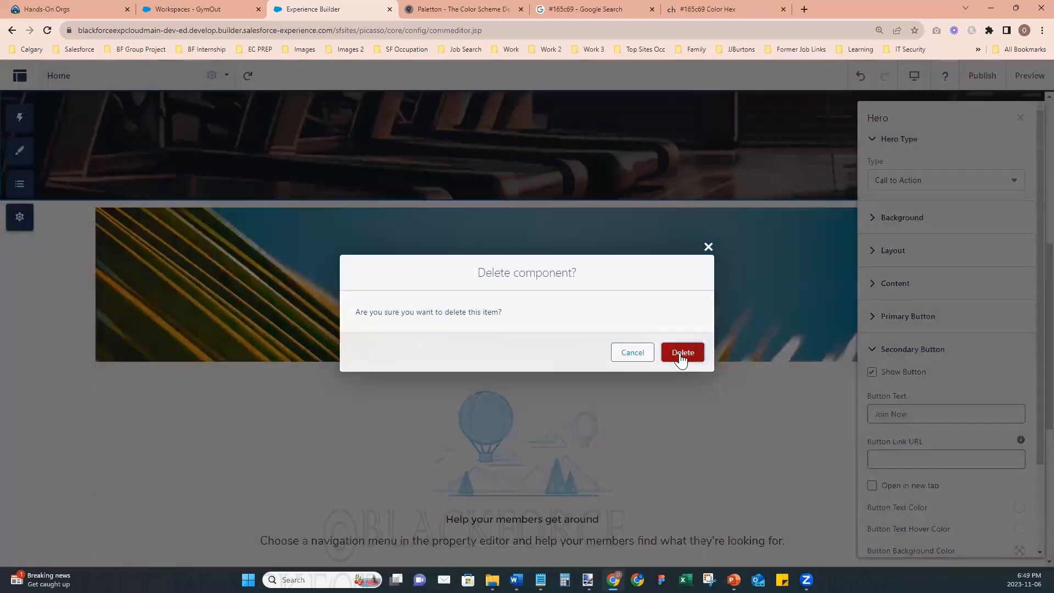
pyautogui.click(683, 354)
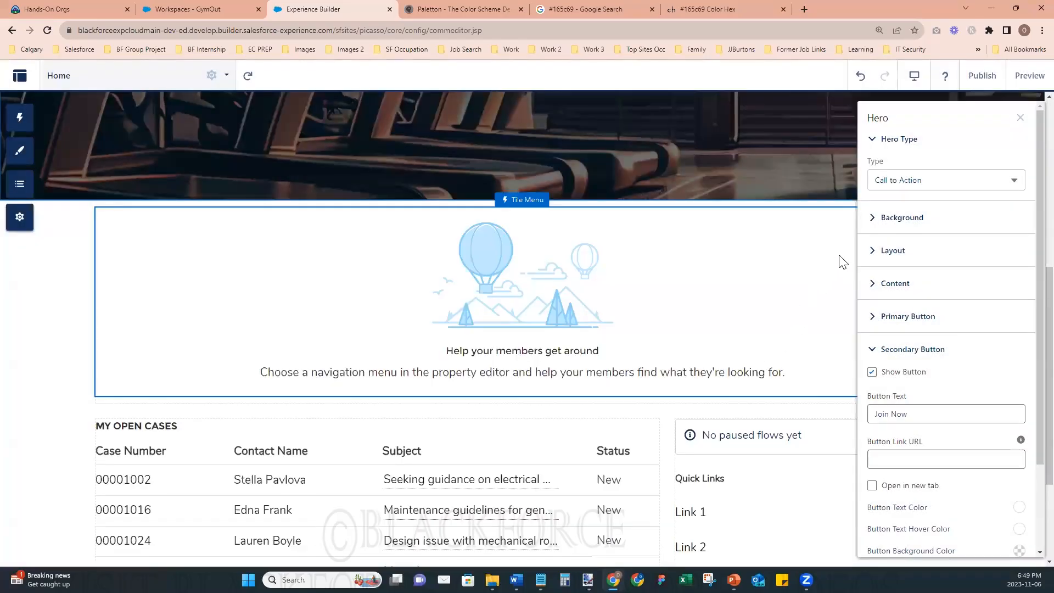
pyautogui.click(1021, 118)
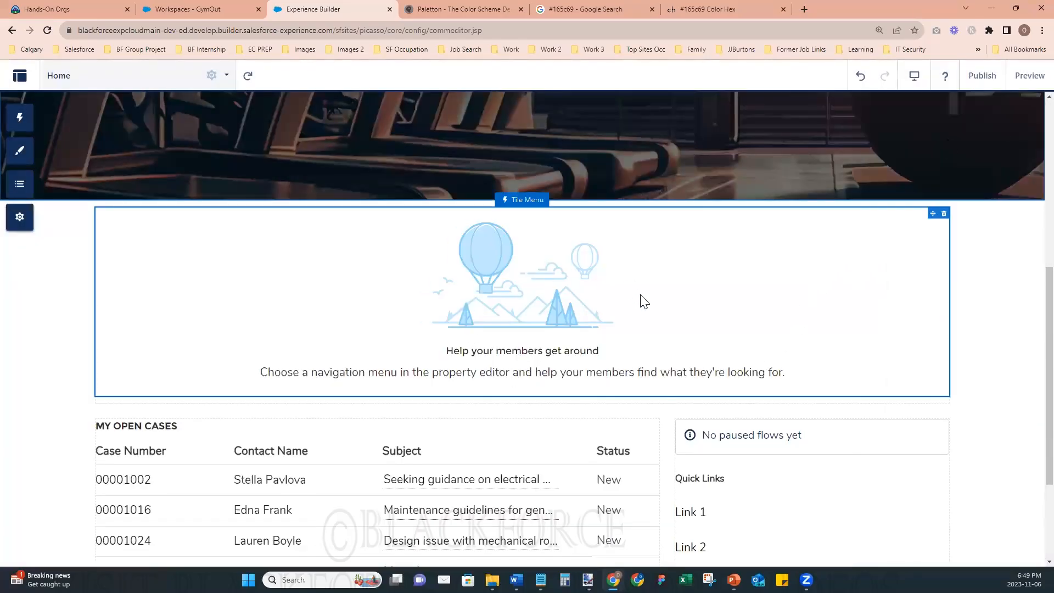
# - Check the Tile Menu component's properties, and delete the My Open Cases record list below it
pyautogui.click(539, 262)
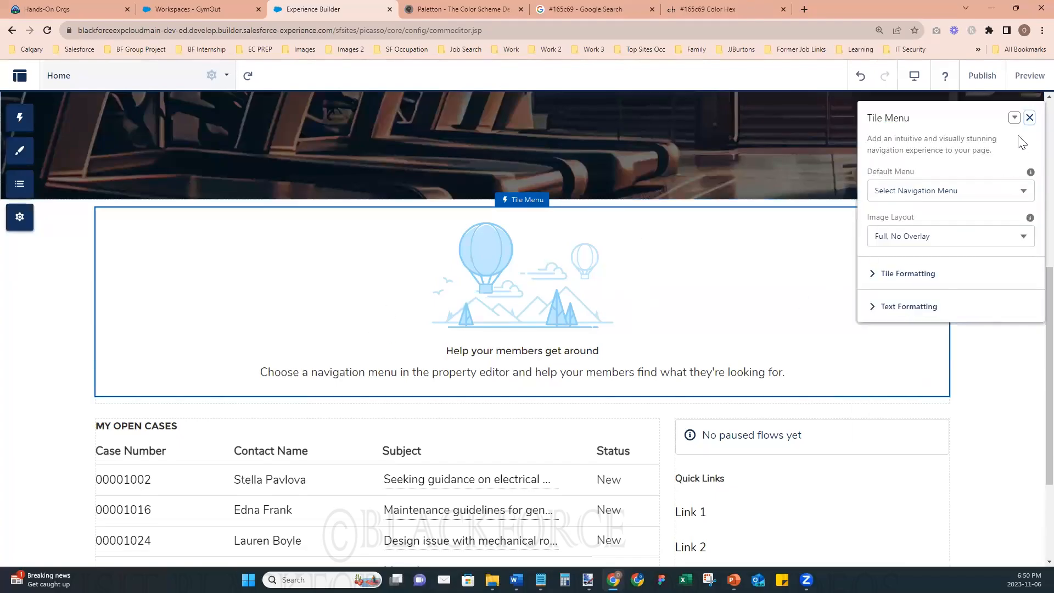
pyautogui.click(1030, 117)
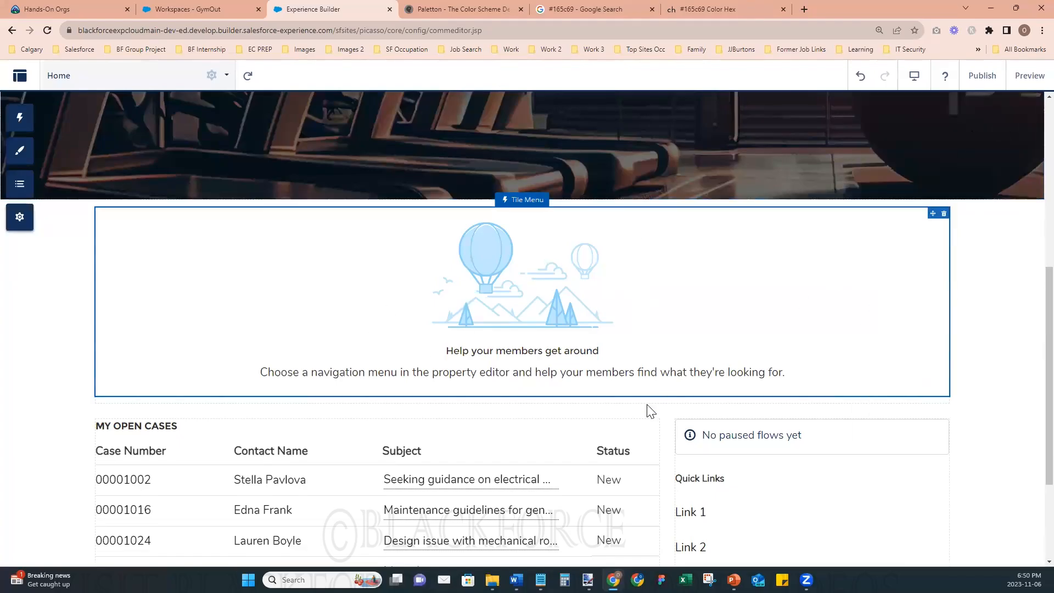
pyautogui.scroll(-2, 488, 385)
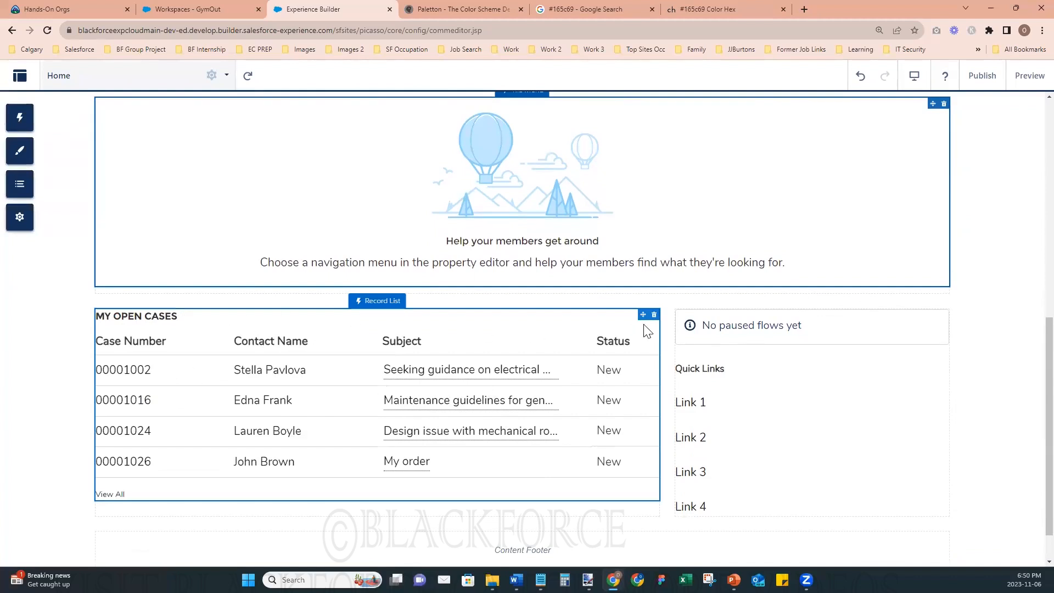
pyautogui.click(654, 314)
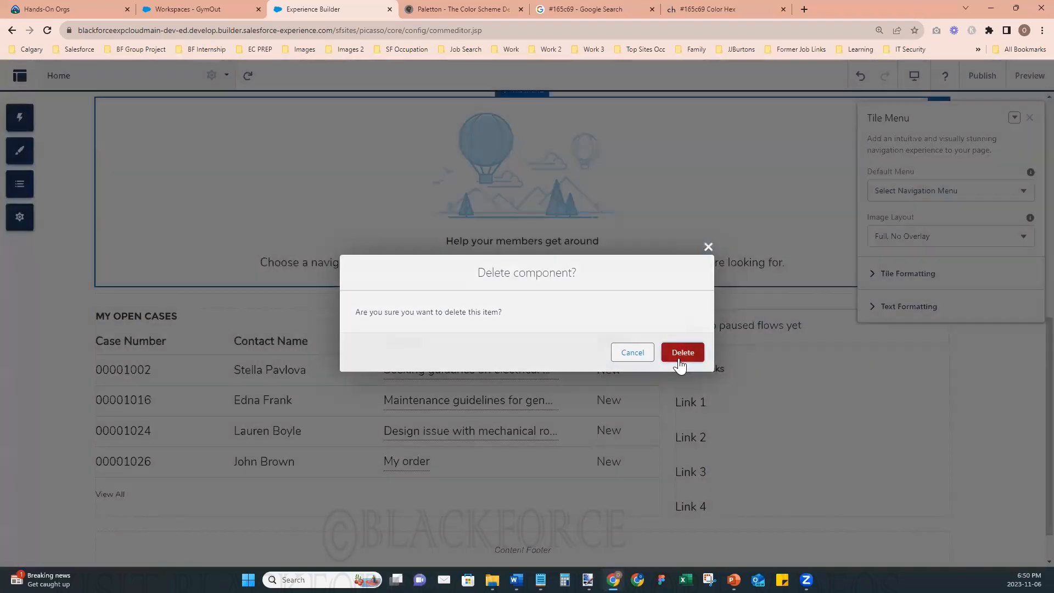
pyautogui.click(681, 354)
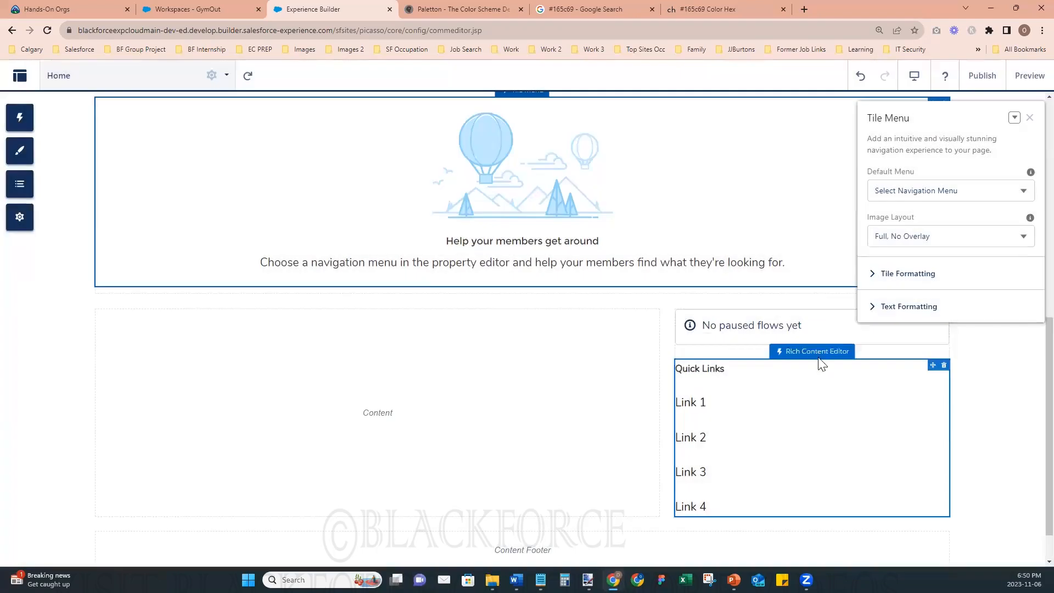
# - Delete the Quick Links and paused flows components from the Home page's sidebar region, and close the Tile Menu properties
pyautogui.click(944, 365)
pyautogui.click(683, 353)
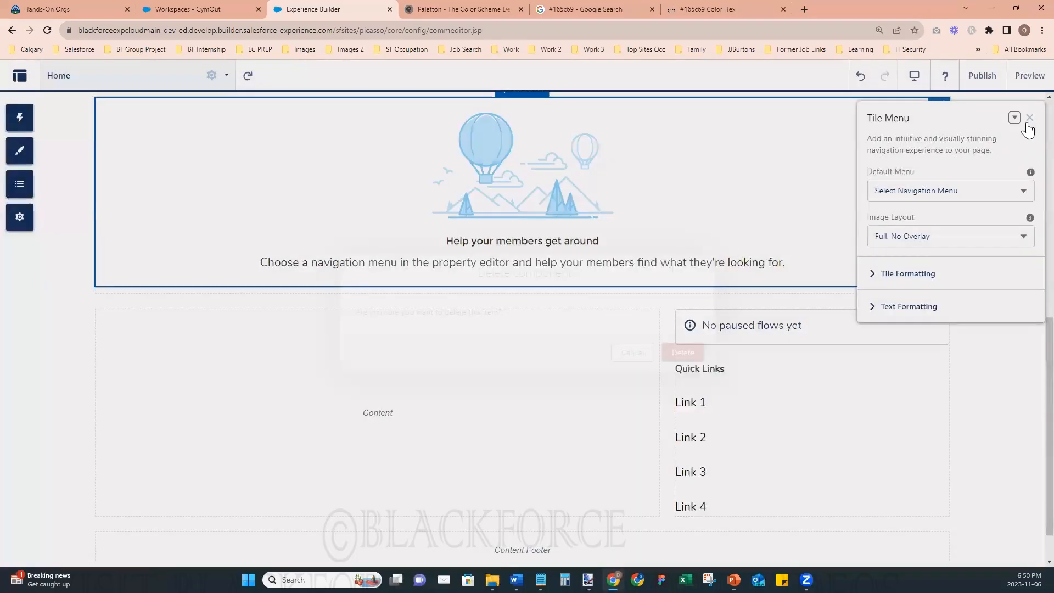
pyautogui.click(945, 437)
pyautogui.click(683, 353)
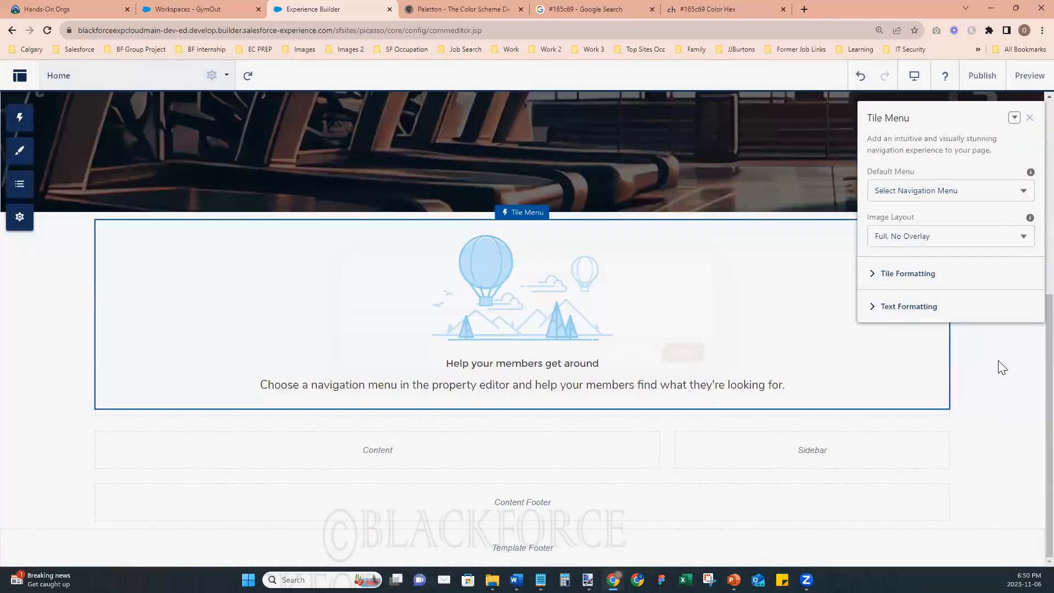
pyautogui.click(1030, 118)
pyautogui.moveTo(1029, 299); pyautogui.dragTo(1029, 486)
pyautogui.scroll(-3, 1032, 493)
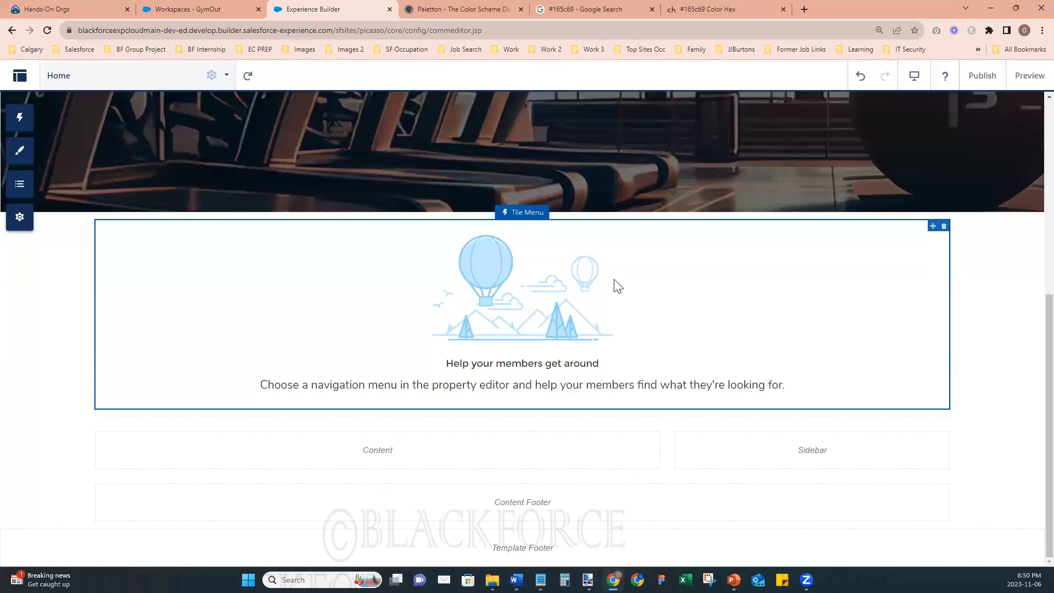
# - Open blackforce.ca in a new browser tab and examine its home page down to the footer
pyautogui.click(805, 10)
pyautogui.write('blac')
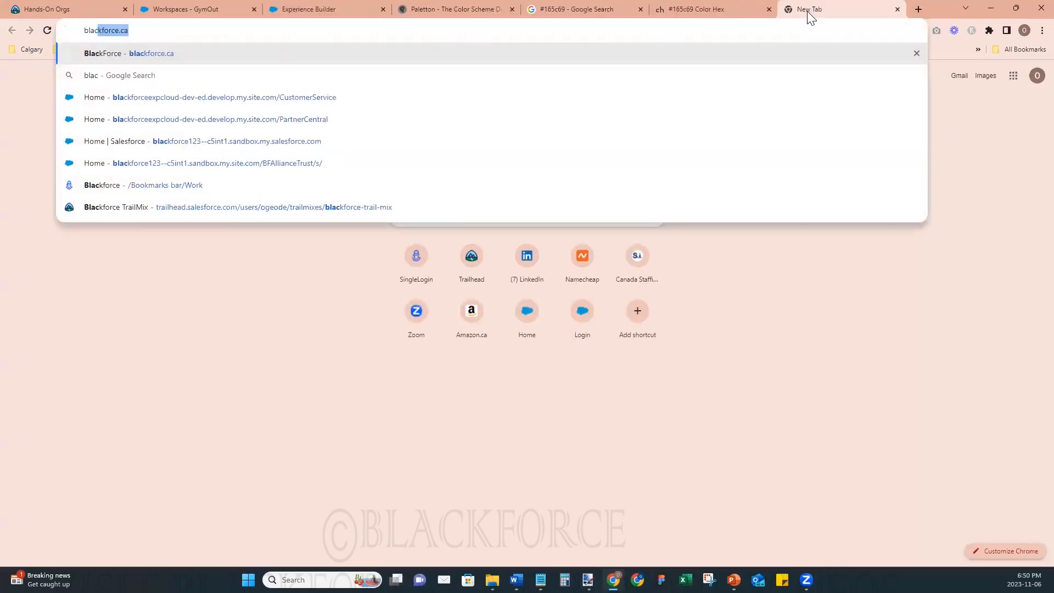
pyautogui.write('k')
pyautogui.press('Return')
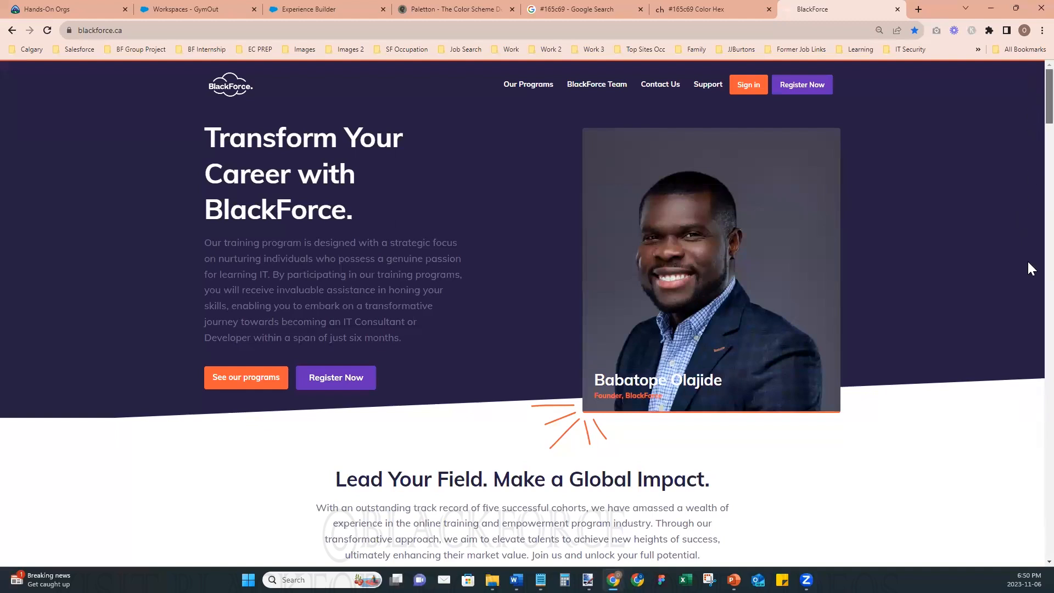
pyautogui.scroll(-20, 1027, 260)
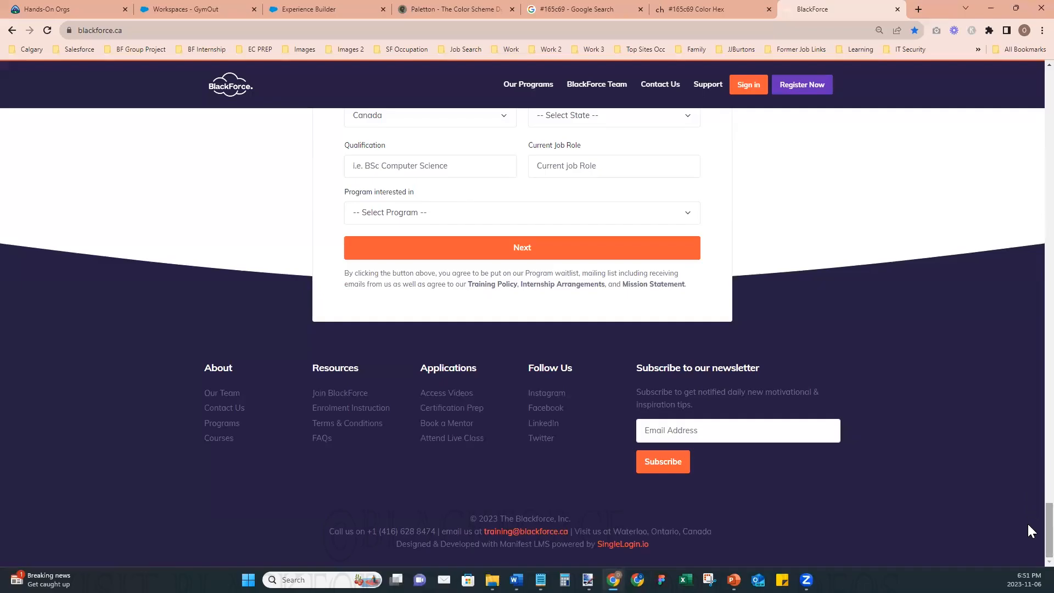
pyautogui.scroll(1, 1027, 521)
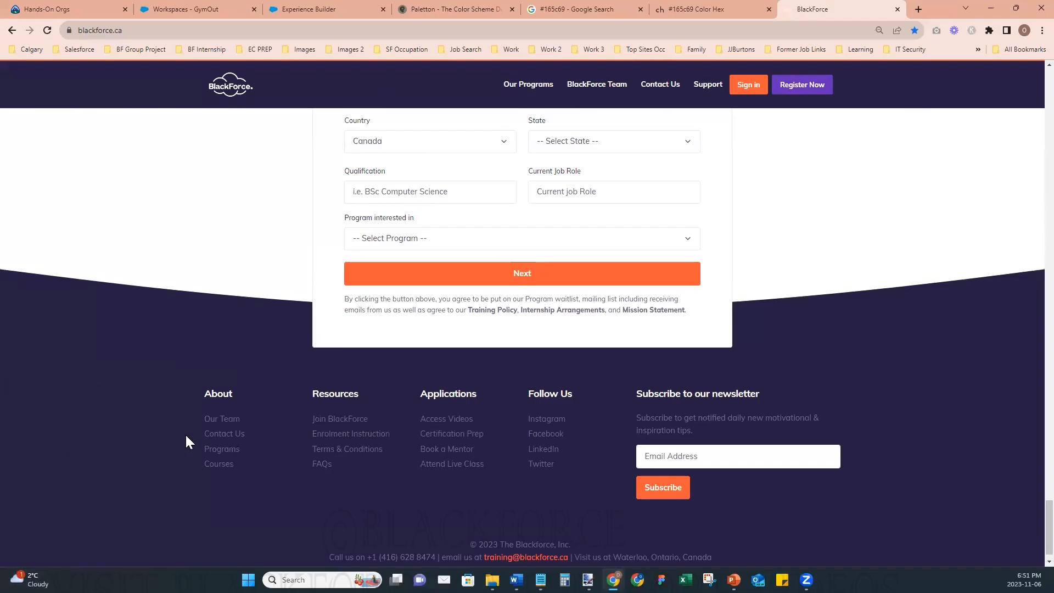
# - Examine the footer on the BlackForce site's Our Team and Contact Us pages, and return to Experience Builder
pyautogui.click(220, 419)
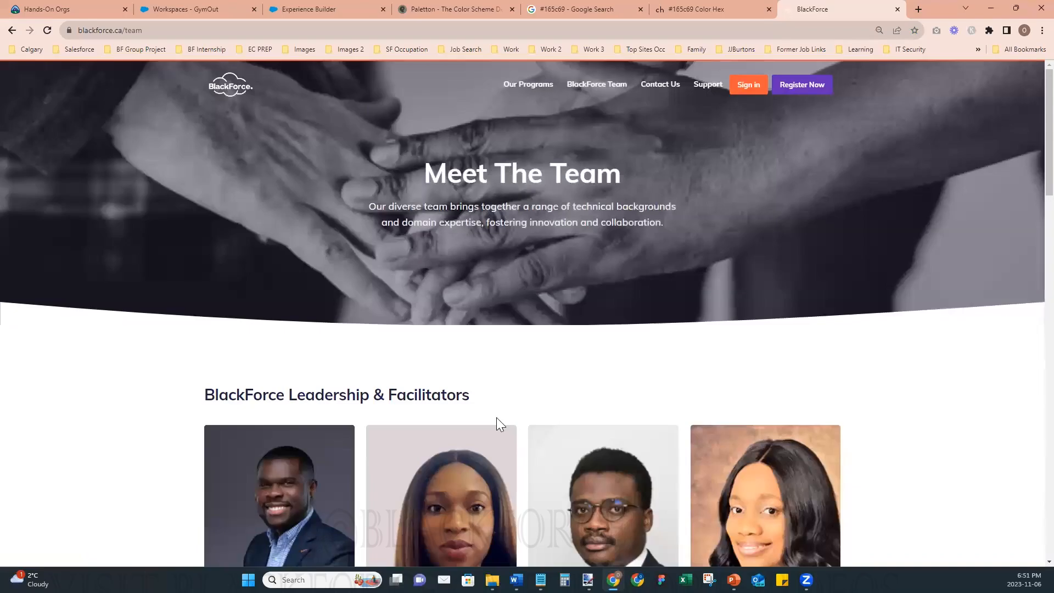
pyautogui.scroll(-15, 497, 418)
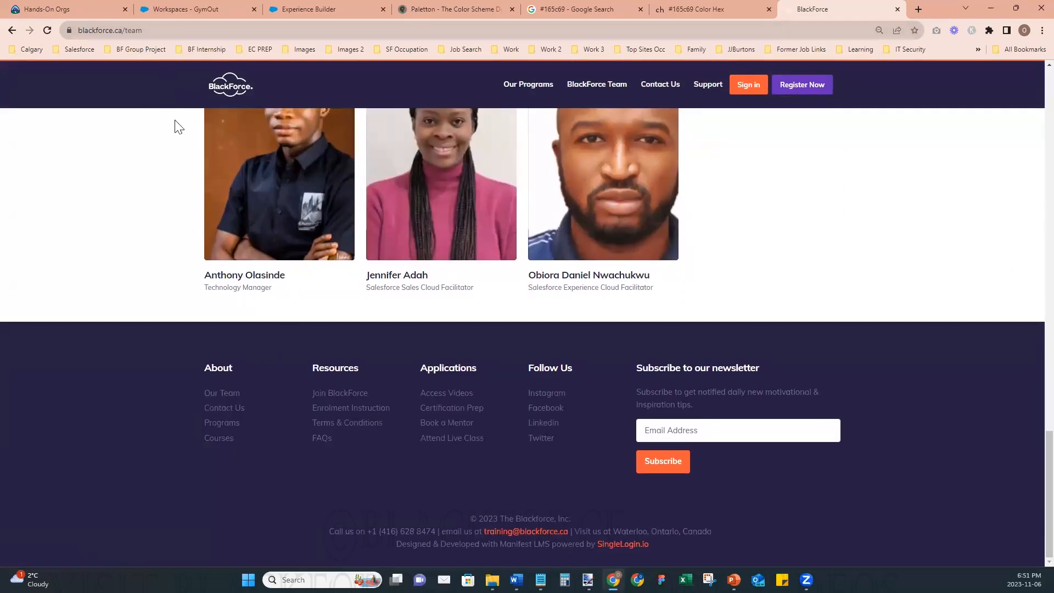
pyautogui.click(233, 409)
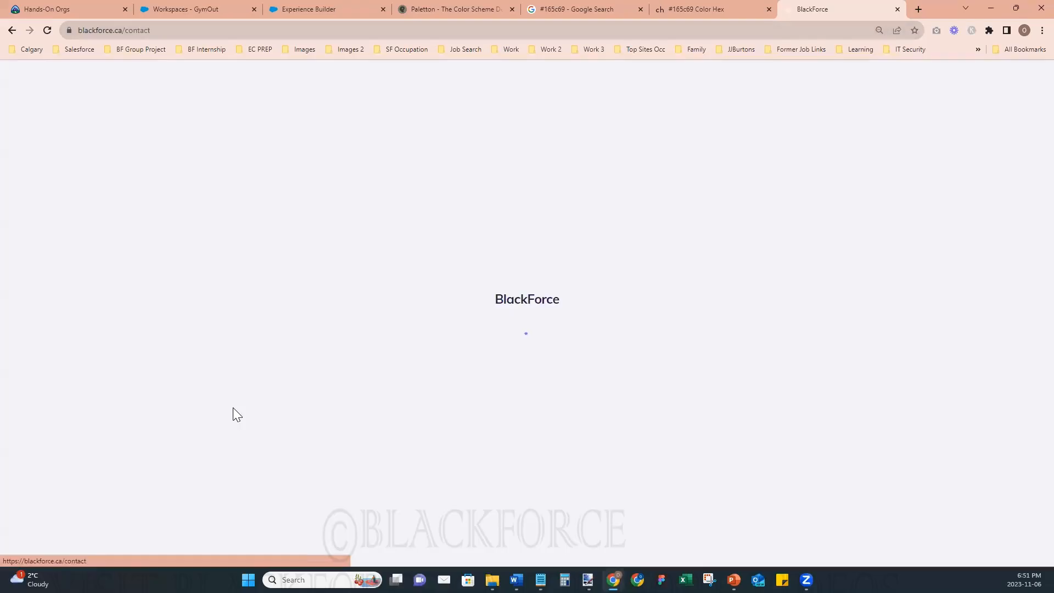
pyautogui.scroll(-5, 238, 327)
pyautogui.scroll(-3, 225, 338)
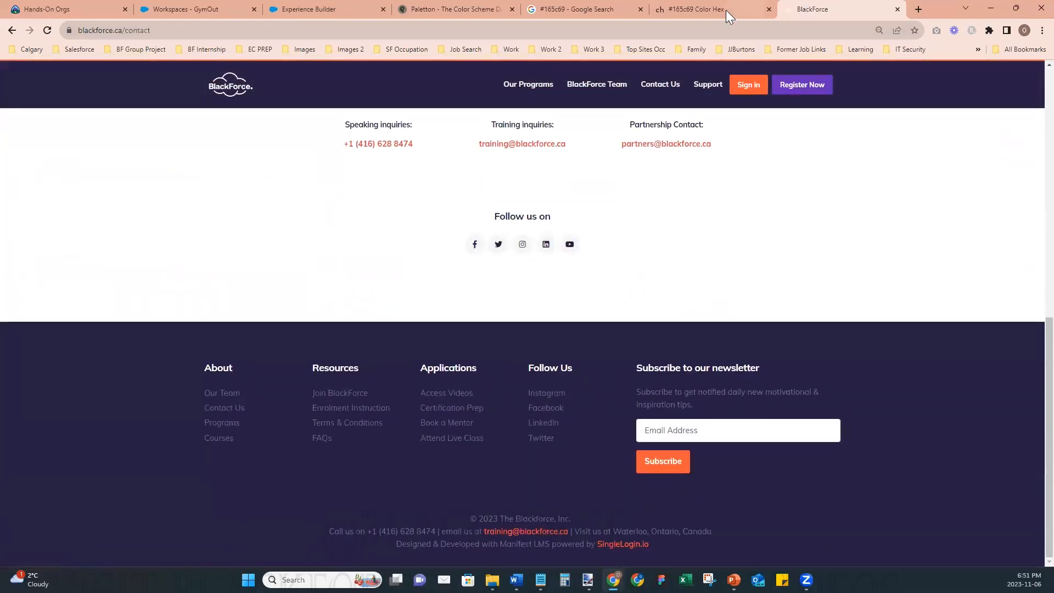
pyautogui.click(322, 7)
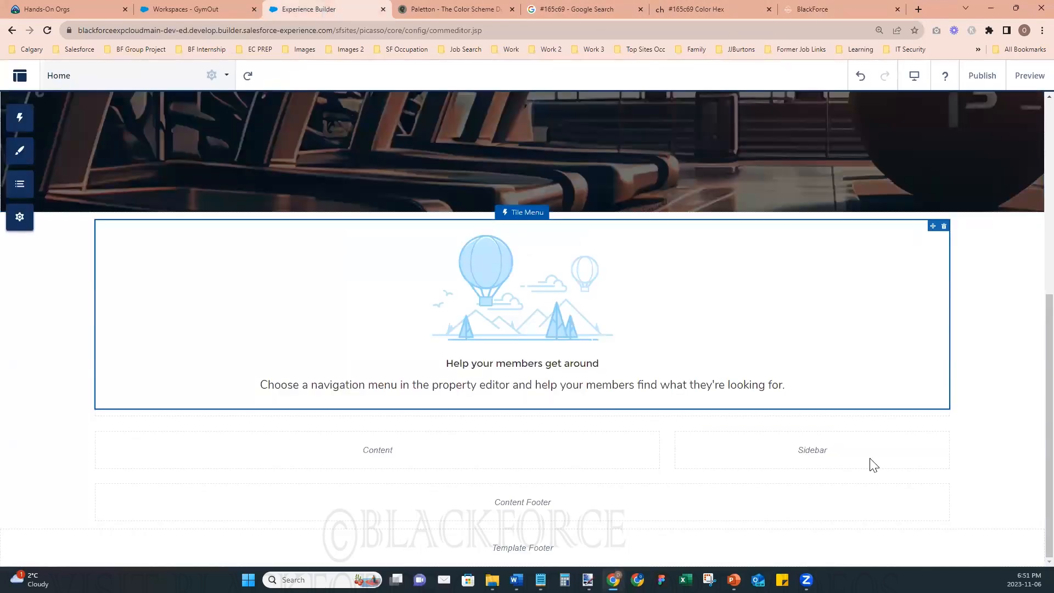
# - Recheck the footer on the BlackForce contact page, and look through the full component list in Experience Builder
pyautogui.click(814, 10)
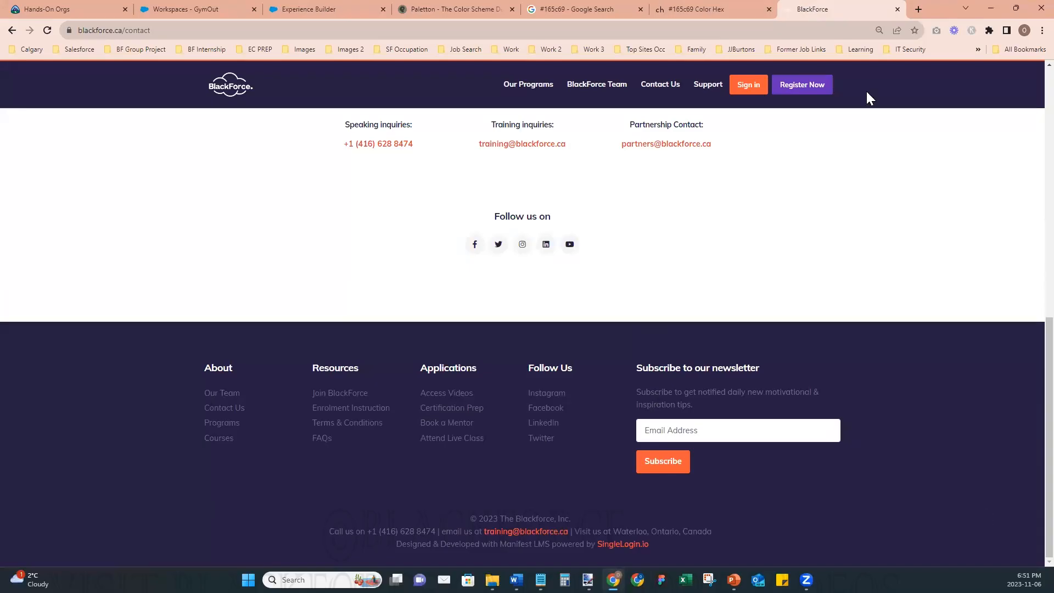
pyautogui.click(304, 8)
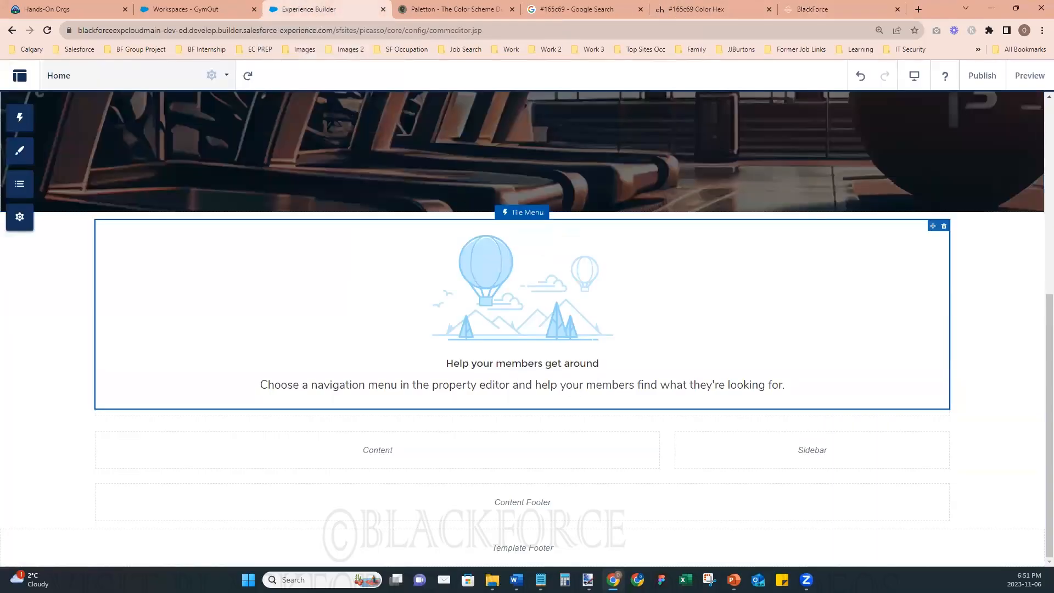
pyautogui.click(24, 122)
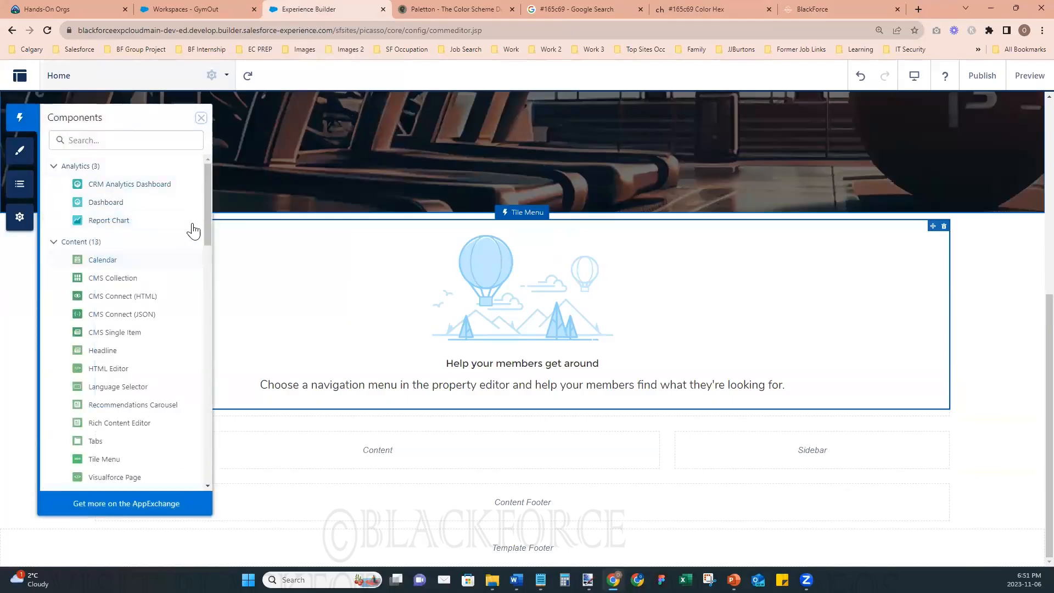
pyautogui.moveTo(208, 187); pyautogui.dragTo(207, 155)
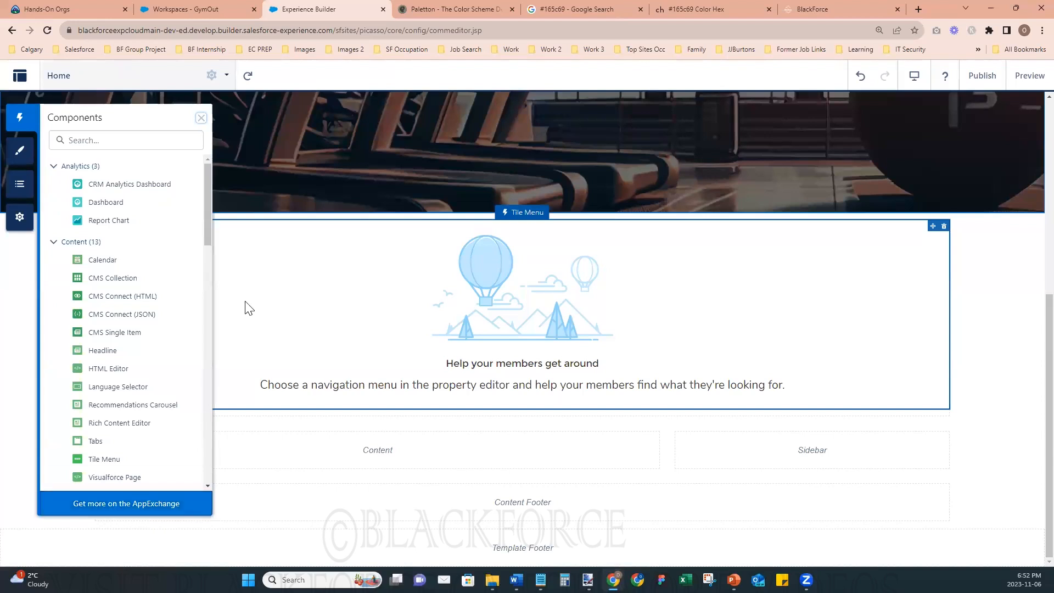
pyautogui.moveTo(206, 186); pyautogui.dragTo(209, 471)
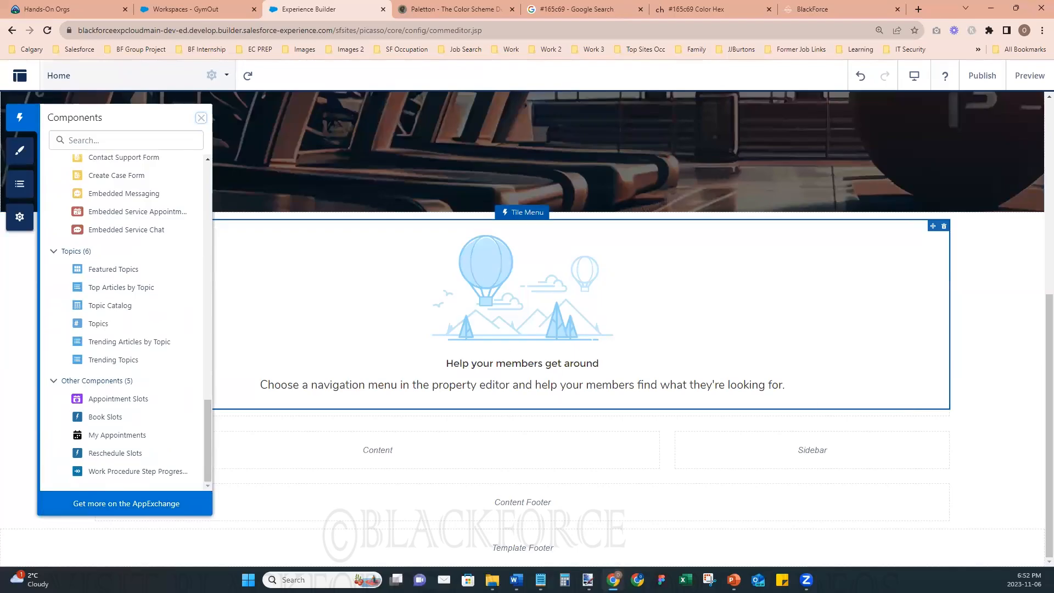
pyautogui.click(201, 118)
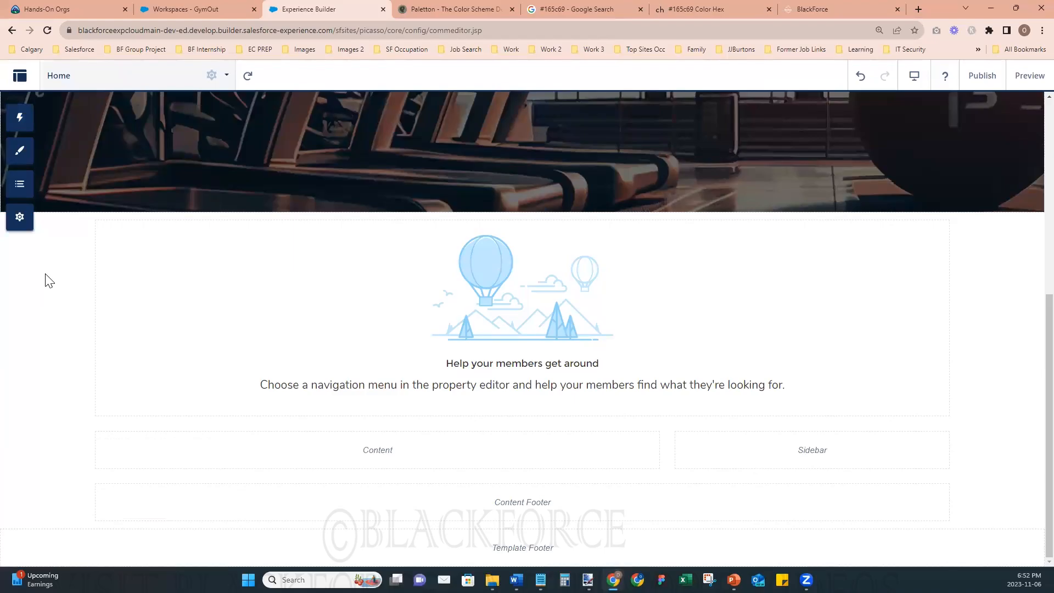
# - Export the Home page from the site's developer settings, and close the settings
pyautogui.scroll(6, 149, 396)
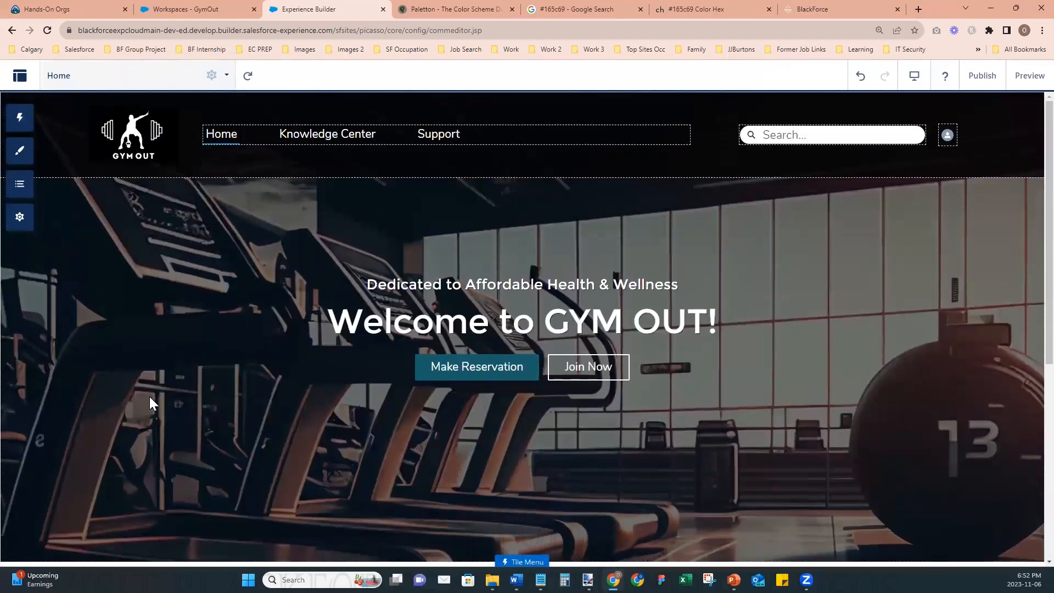
pyautogui.scroll(-4, 154, 398)
pyautogui.scroll(-2, 154, 396)
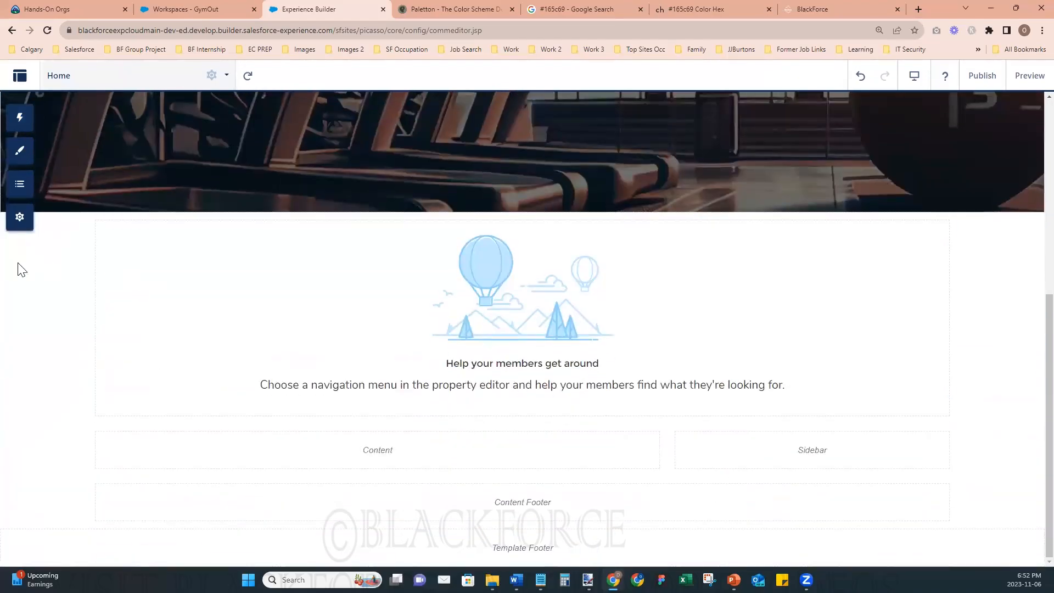
pyautogui.click(21, 220)
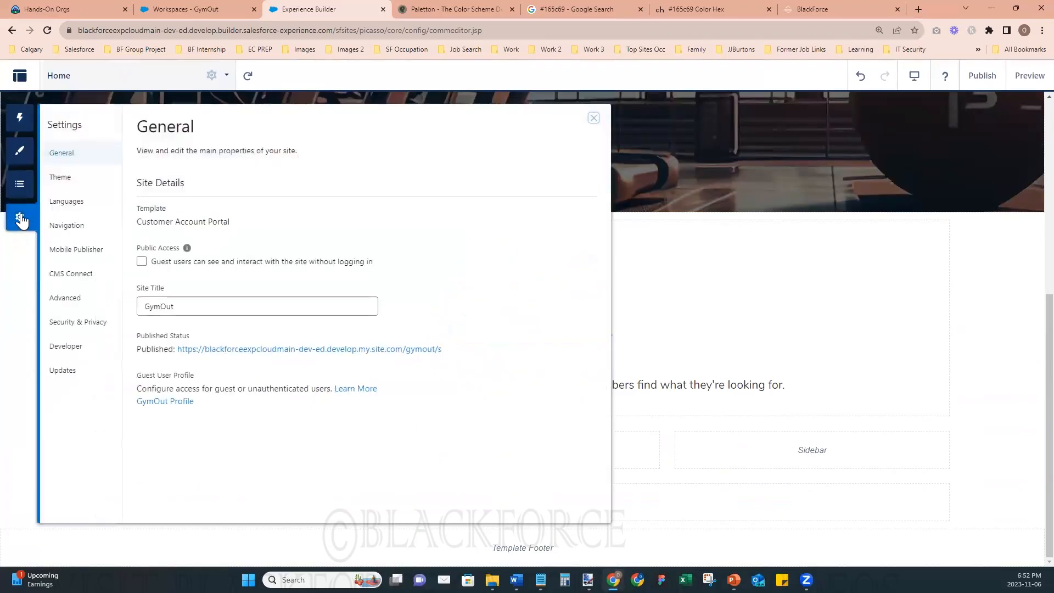
pyautogui.click(65, 347)
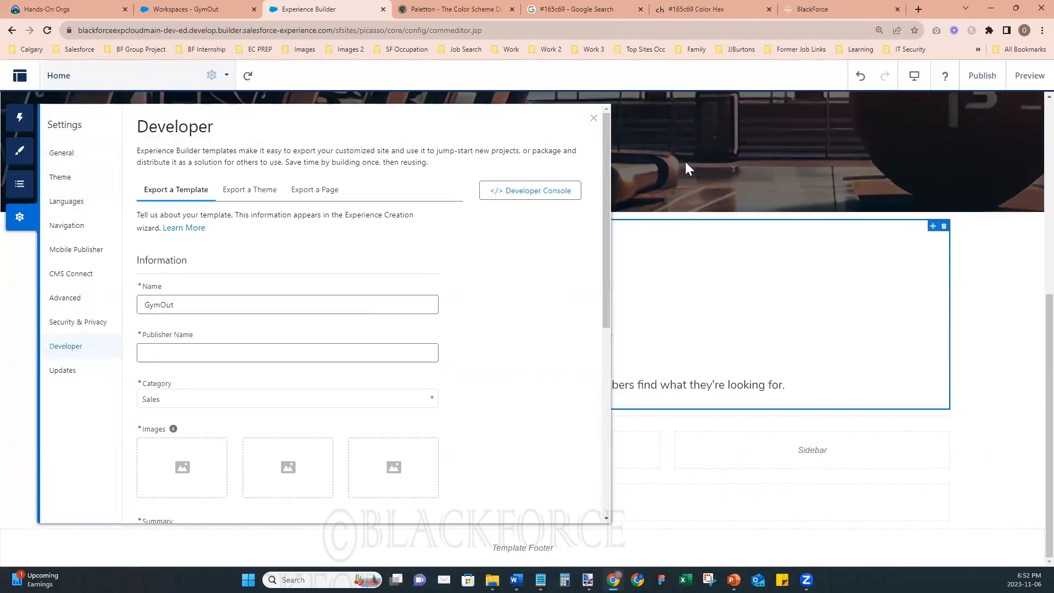
pyautogui.click(304, 202)
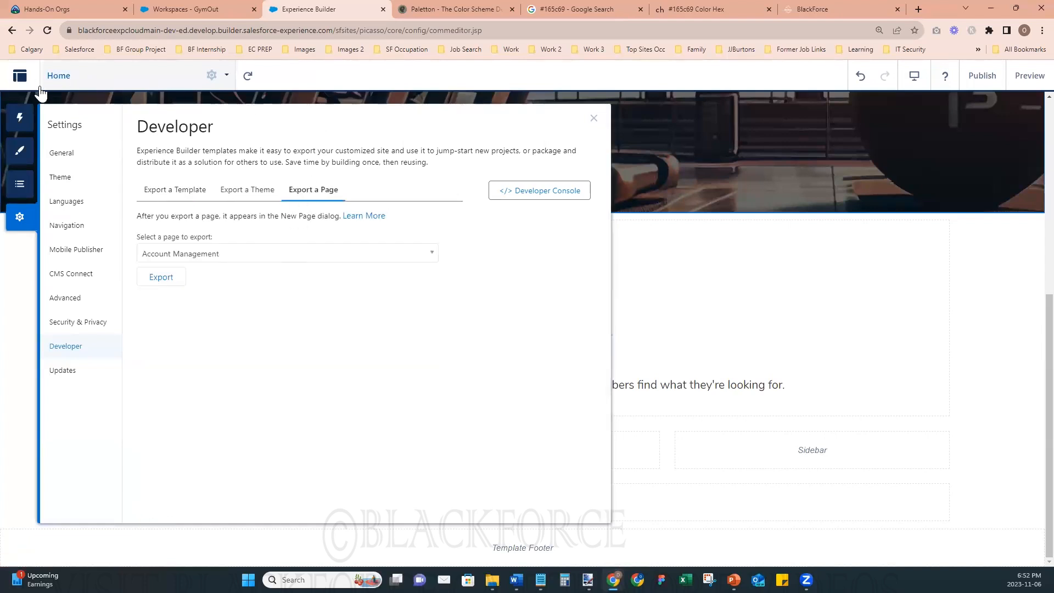
pyautogui.click(205, 256)
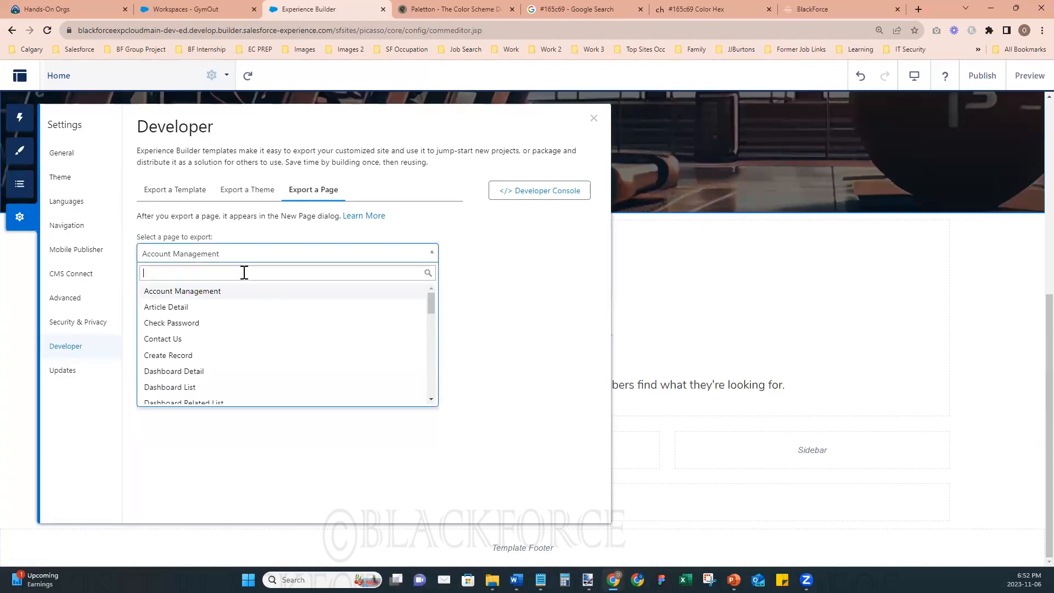
pyautogui.write('Hom')
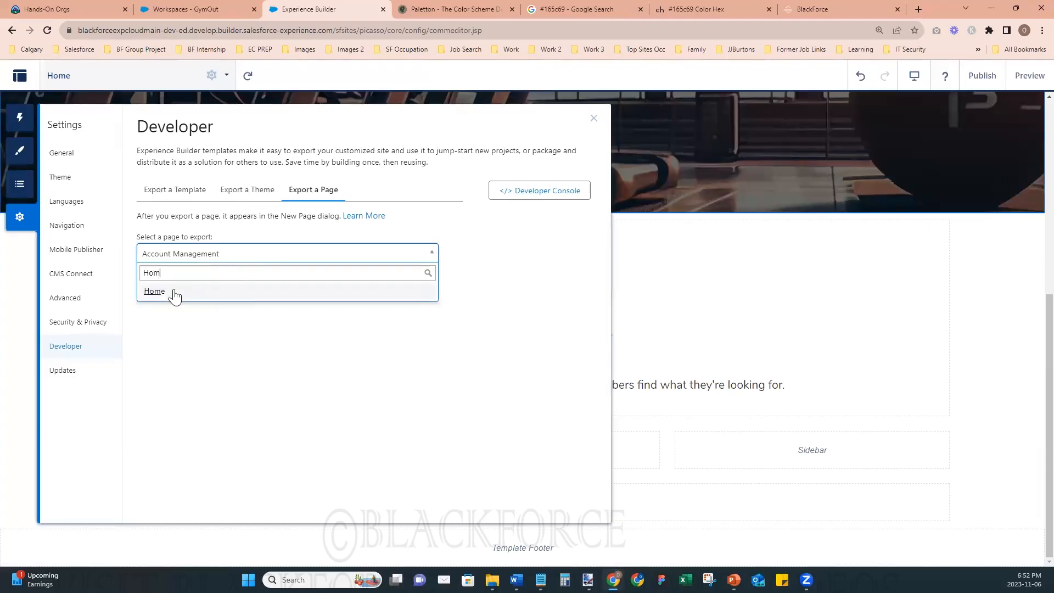
pyautogui.click(154, 292)
pyautogui.click(161, 280)
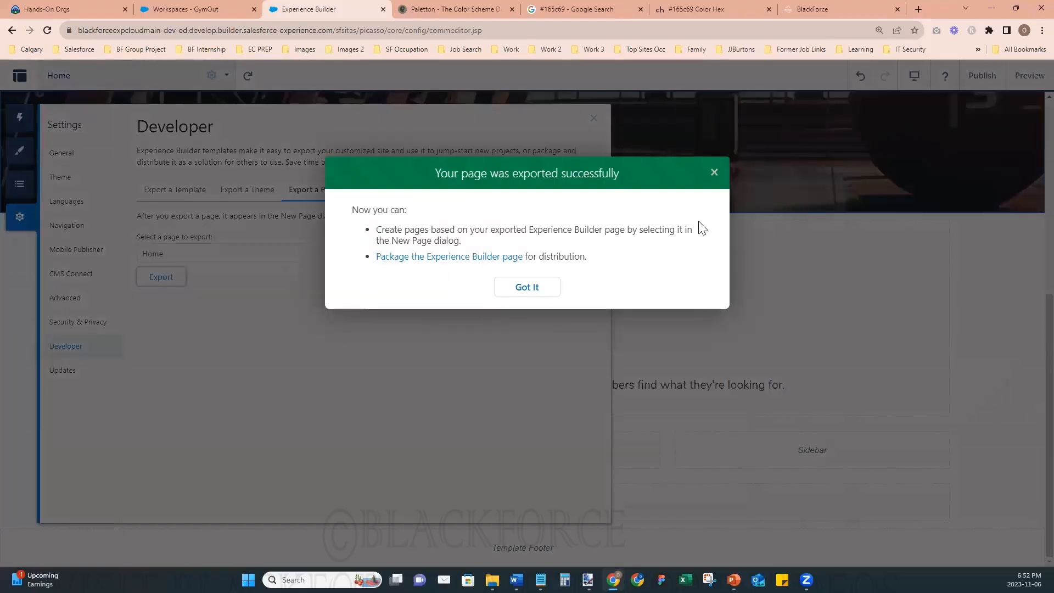
pyautogui.click(713, 172)
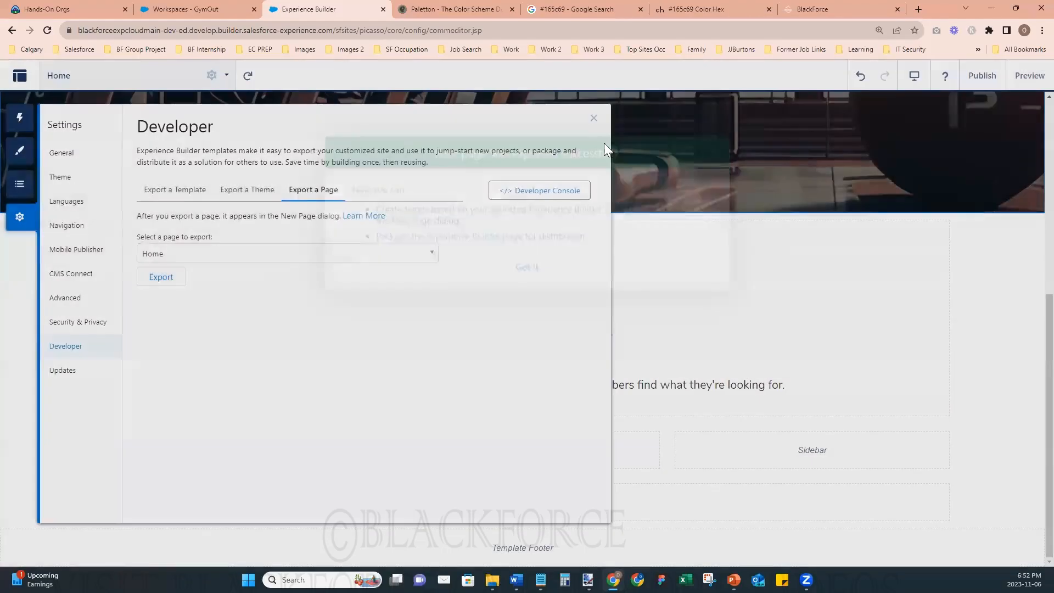
pyautogui.click(594, 119)
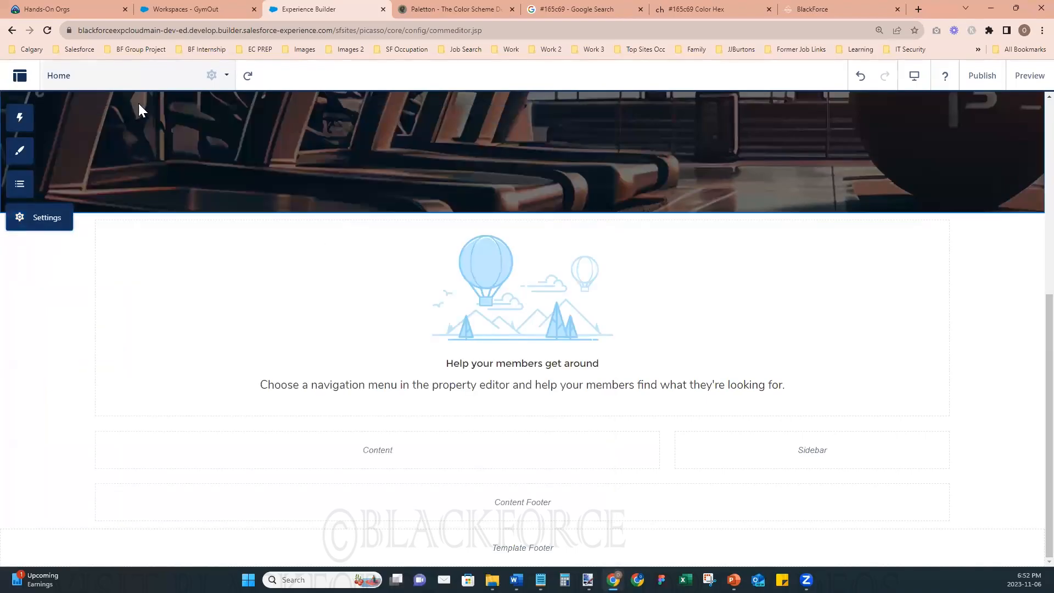
# - Check which preconfigured pages are offered for a new standard page, and leave without creating one
pyautogui.click(145, 82)
pyautogui.click(80, 528)
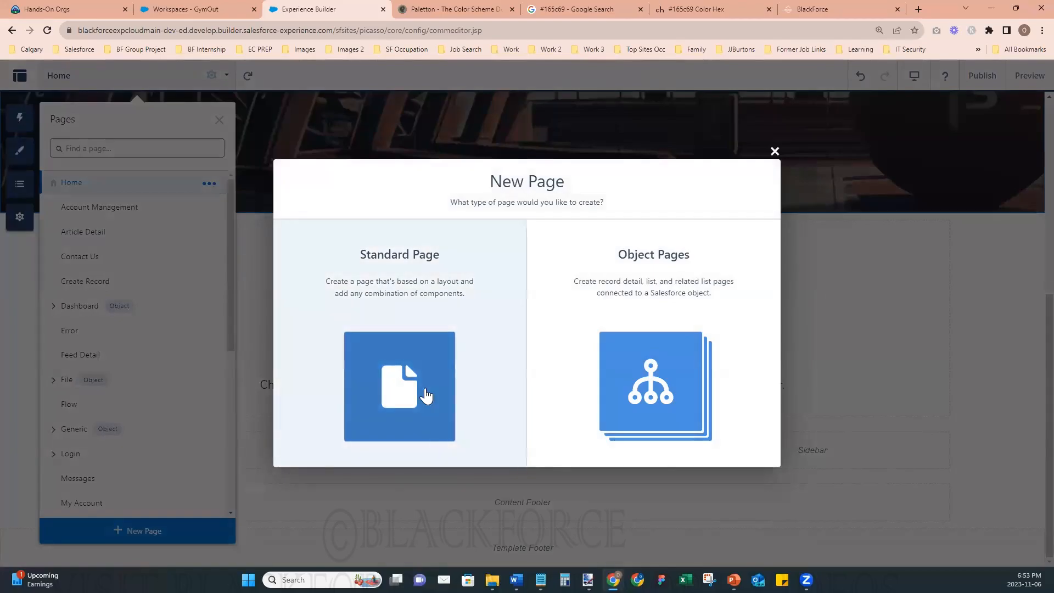
pyautogui.click(424, 394)
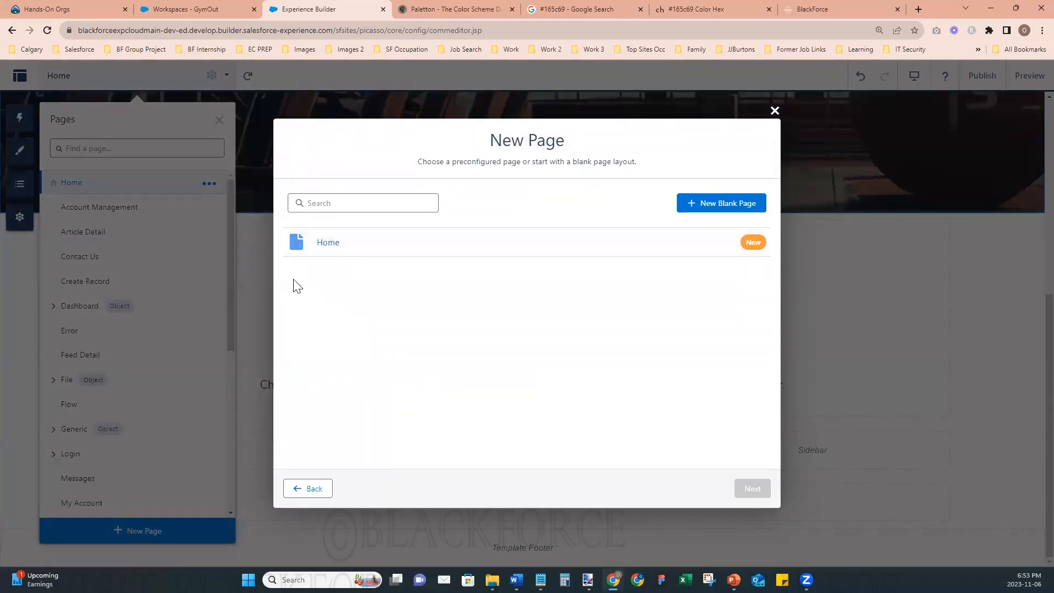
pyautogui.click(775, 110)
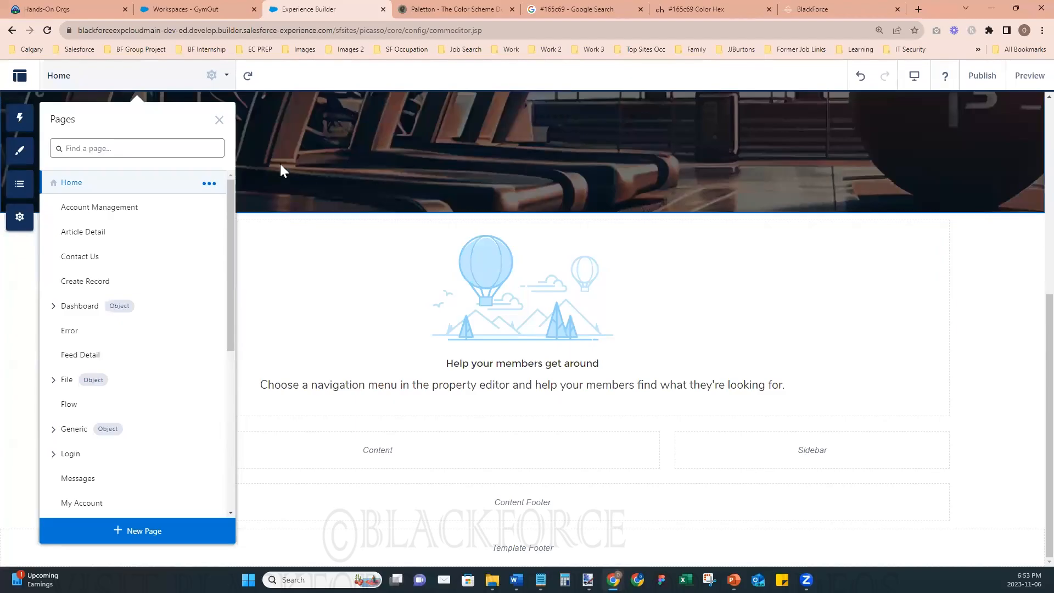
# - Create a standard page from the exported Home page and name it The Gym Out Home Page
pyautogui.click(116, 532)
pyautogui.click(406, 304)
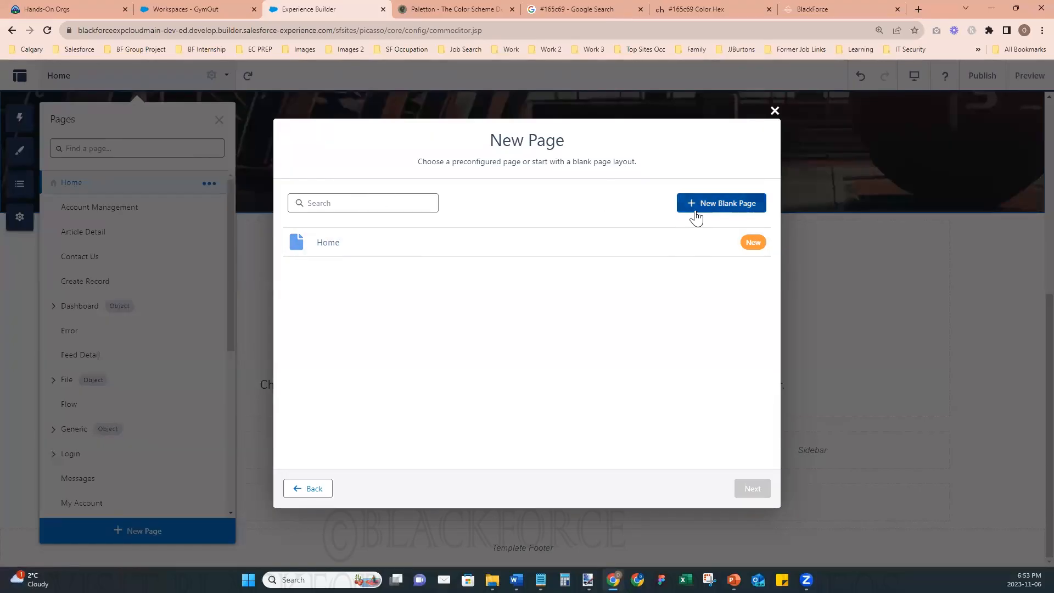
pyautogui.click(325, 245)
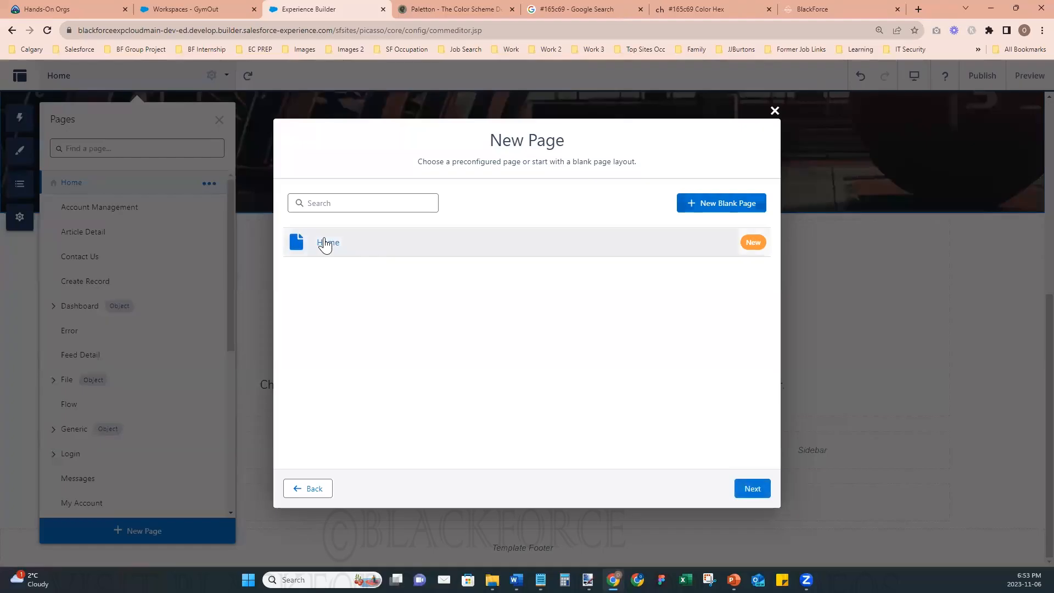
pyautogui.click(752, 488)
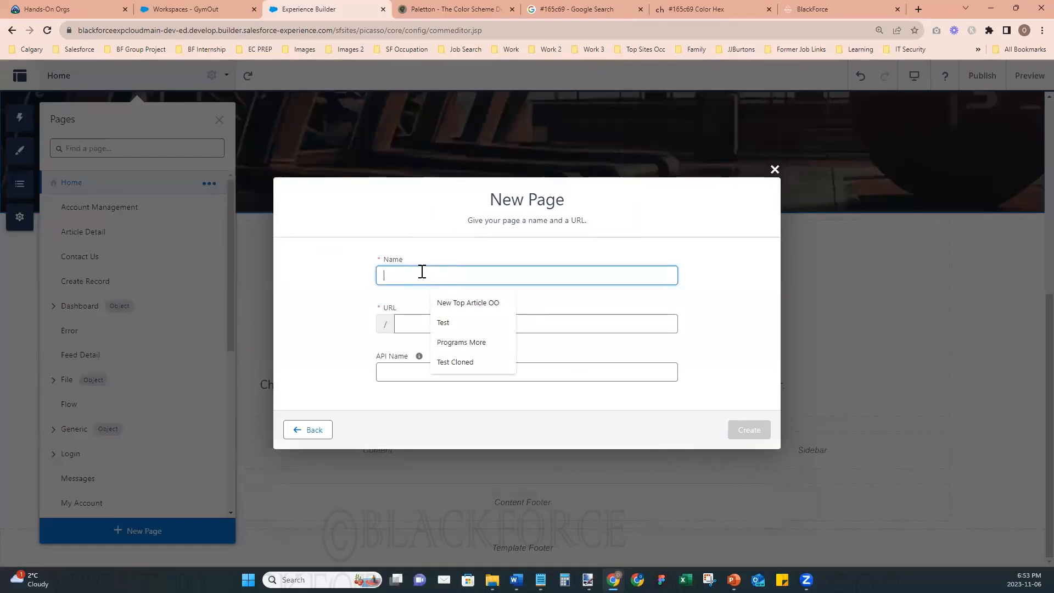
pyautogui.write('The Gym')
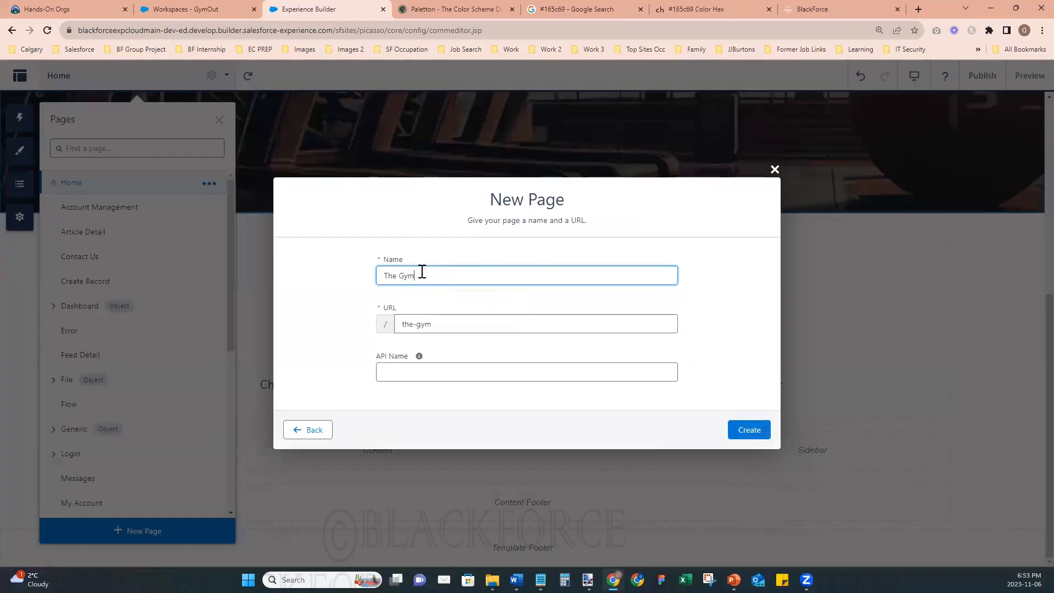
pyautogui.write(' Out Hom')
pyautogui.write('age')
pyautogui.click(739, 429)
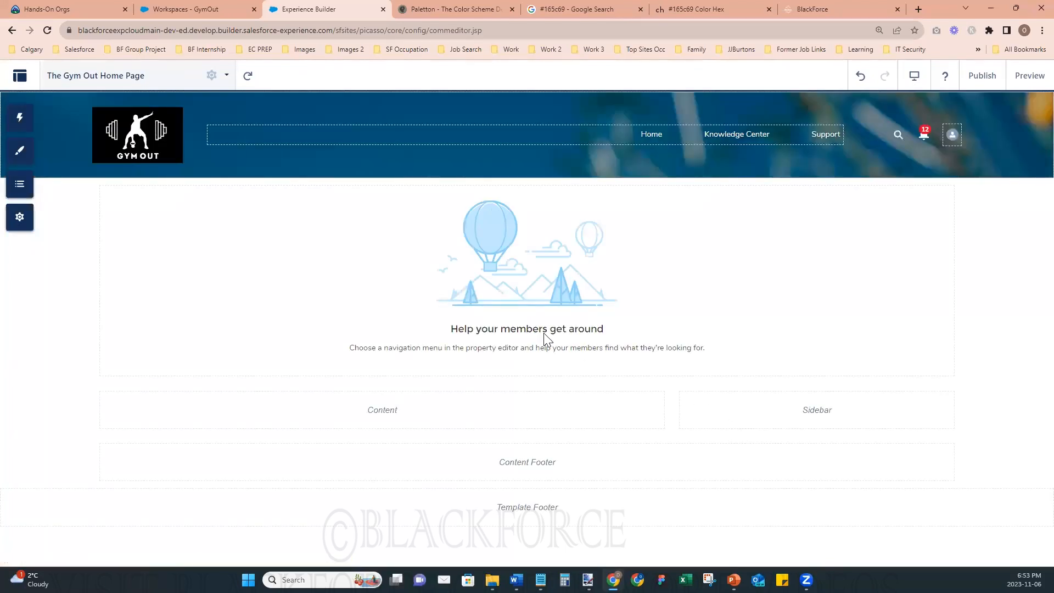
# - Check the page types offered for a new page and the actions available for The Gym Out Home Page
pyautogui.click(147, 83)
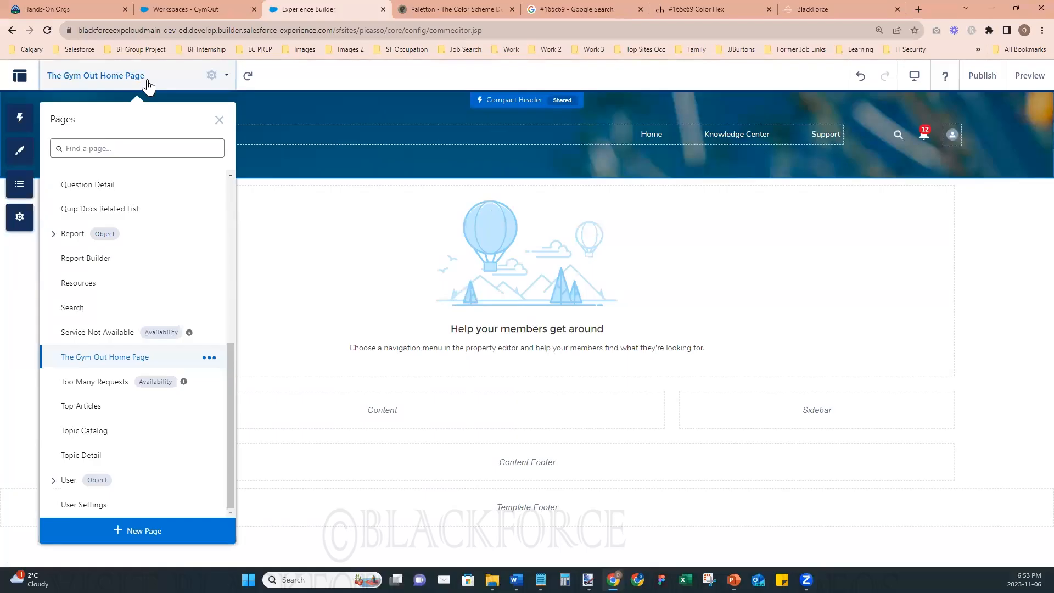
pyautogui.click(137, 533)
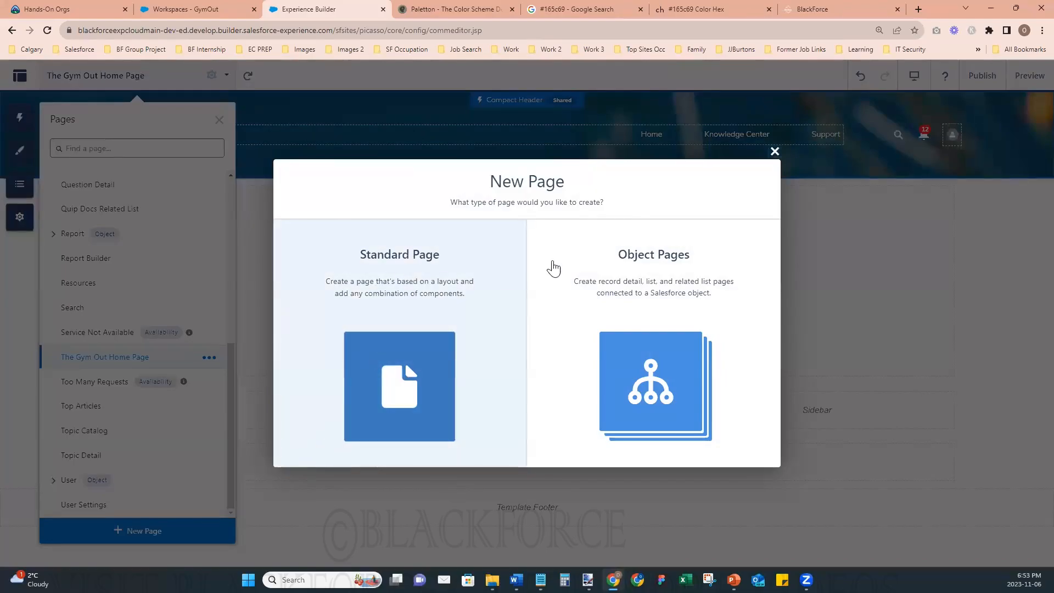
pyautogui.click(775, 152)
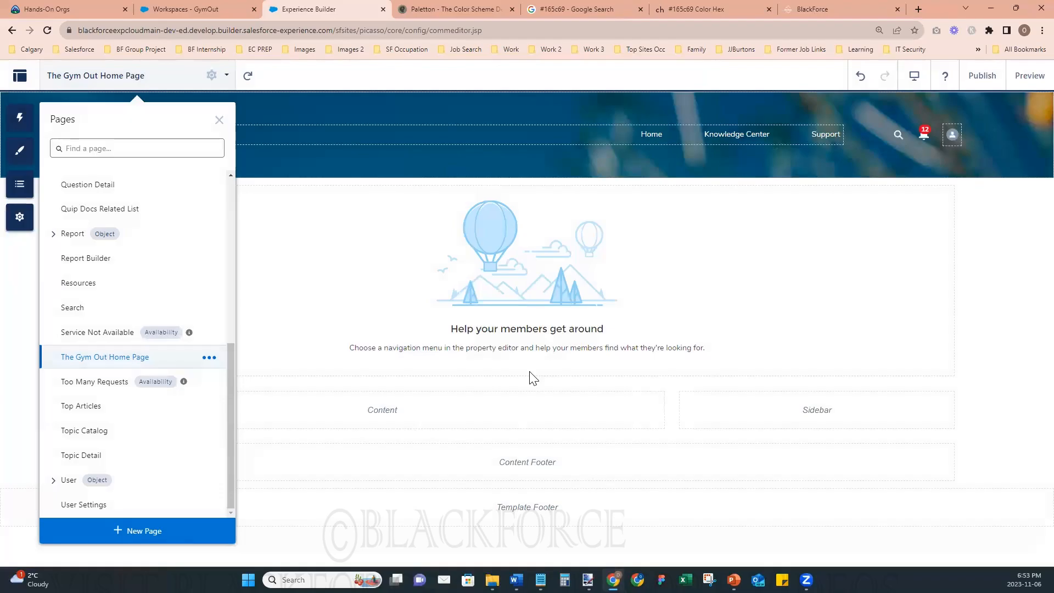
pyautogui.click(212, 358)
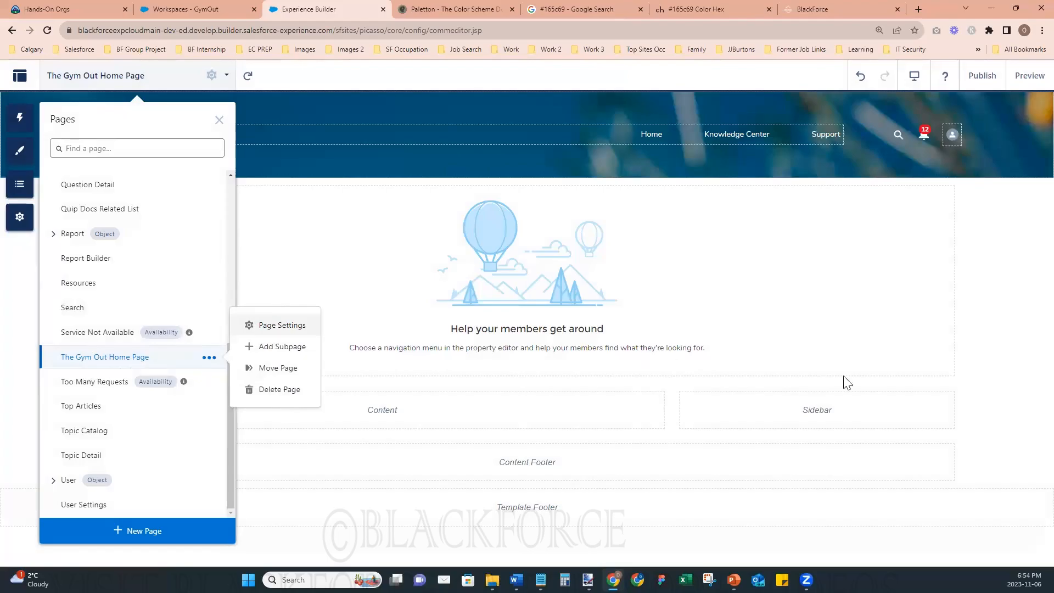
pyautogui.click(994, 381)
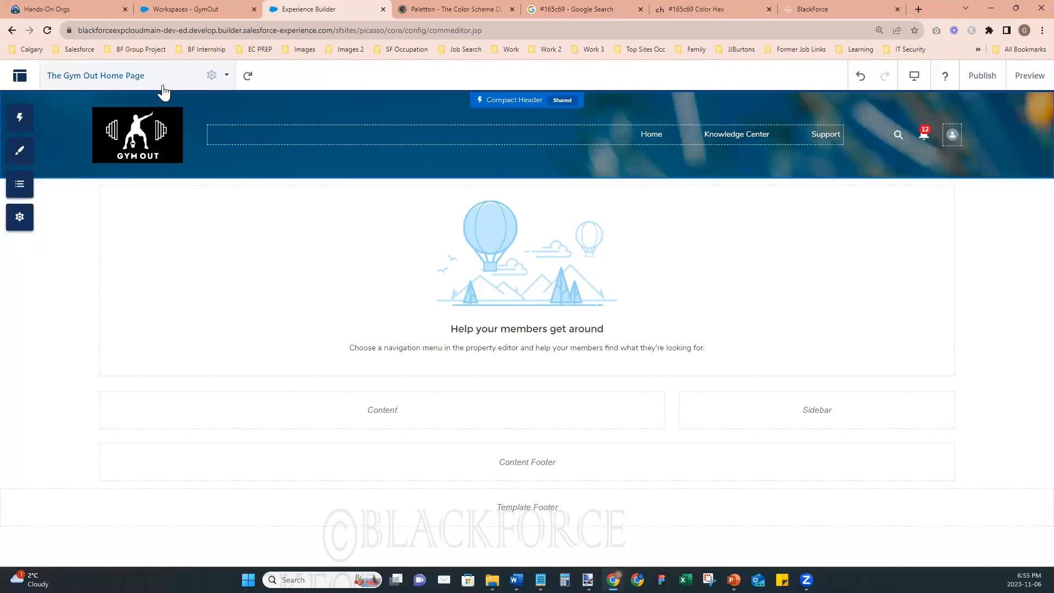
# - Override the default theme layout of The Gym Out Home Page with the Home layout, and show the page's available actions
pyautogui.click(211, 76)
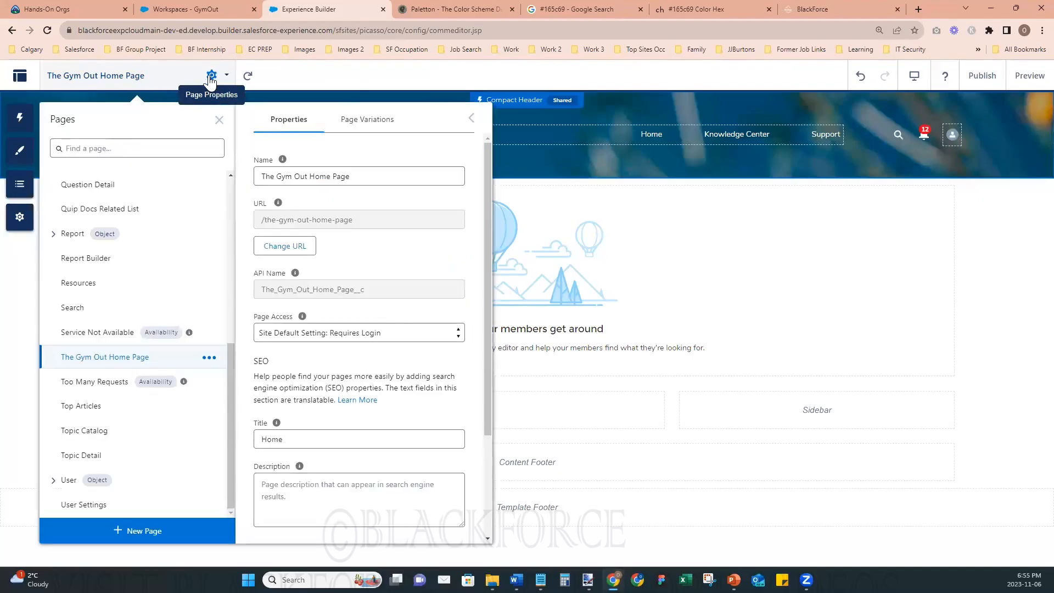
pyautogui.scroll(-1, 396, 426)
pyautogui.scroll(-3, 397, 426)
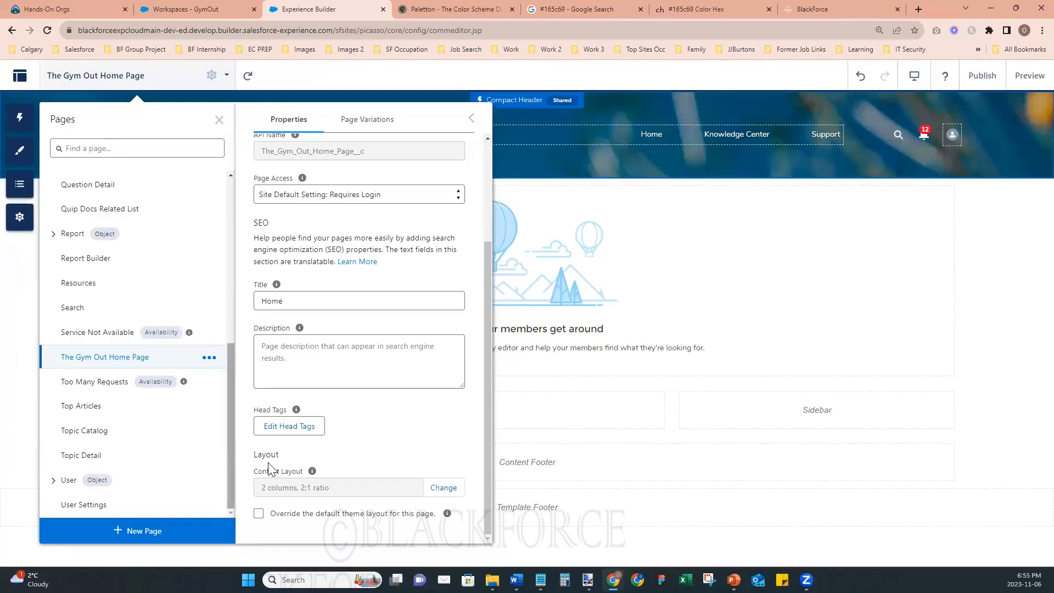
pyautogui.click(259, 513)
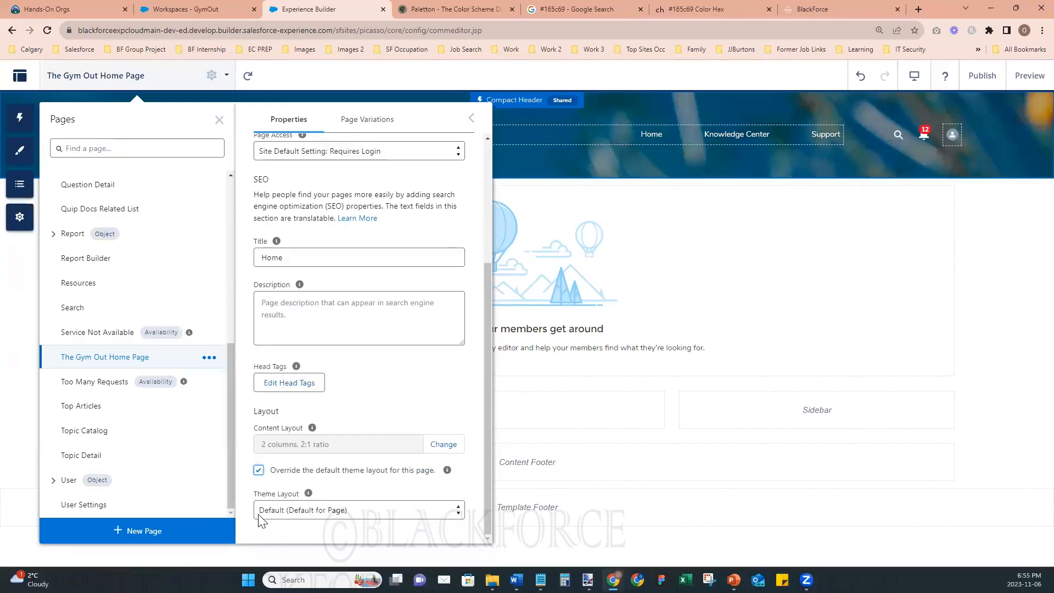
pyautogui.click(335, 511)
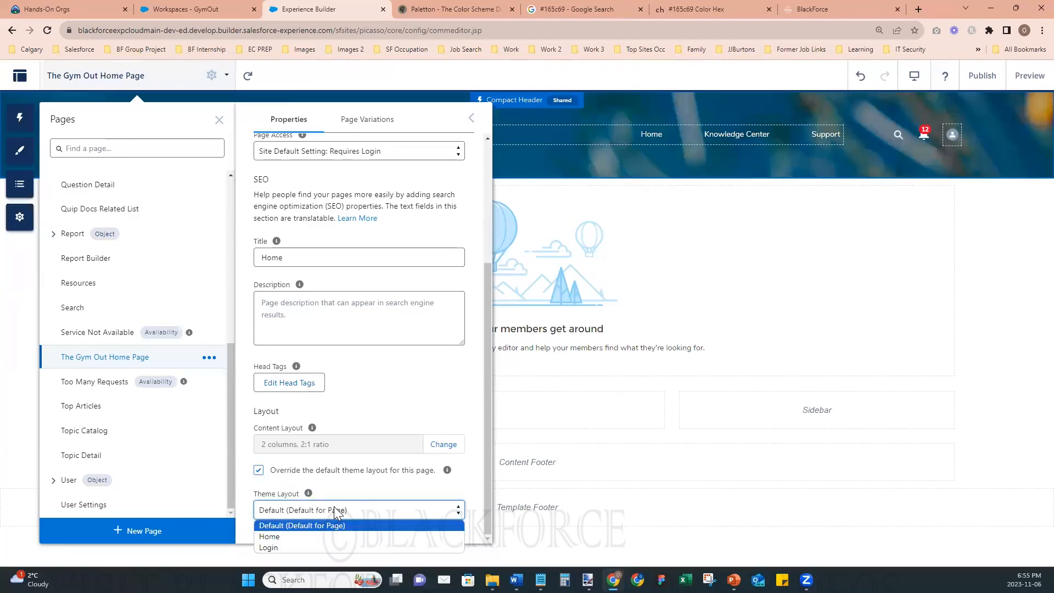
pyautogui.click(317, 537)
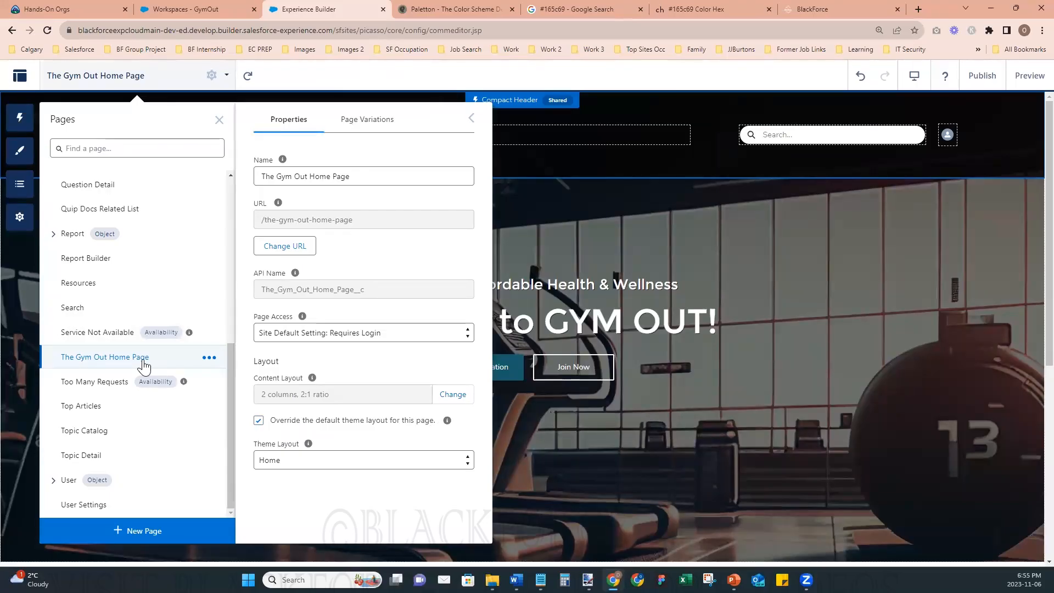
pyautogui.click(209, 360)
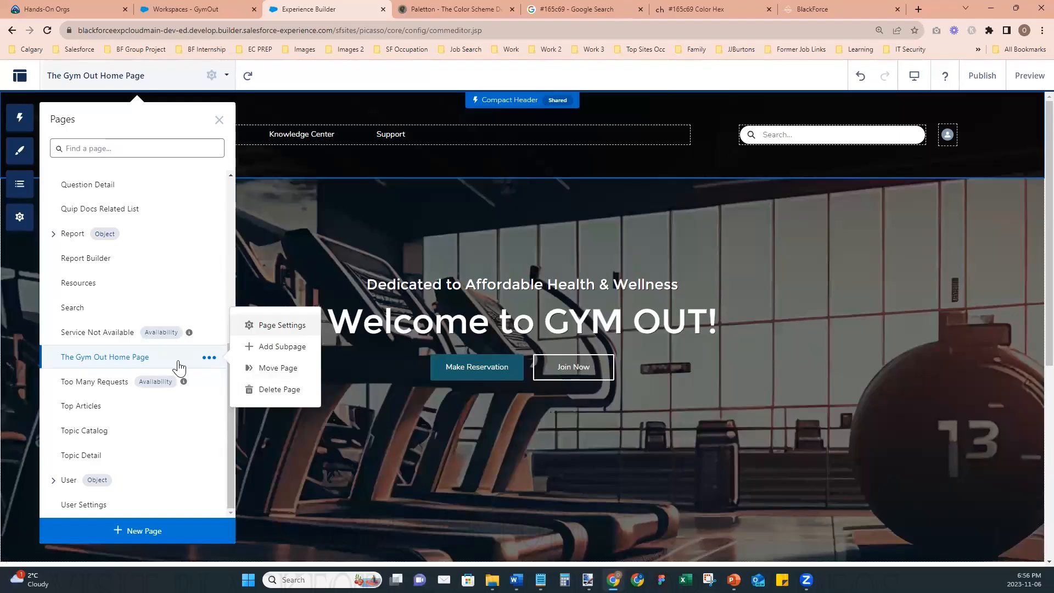
# - Check the theme layout choices in the properties of The Gym Out Home Page and keep the Home layout
pyautogui.click(22, 219)
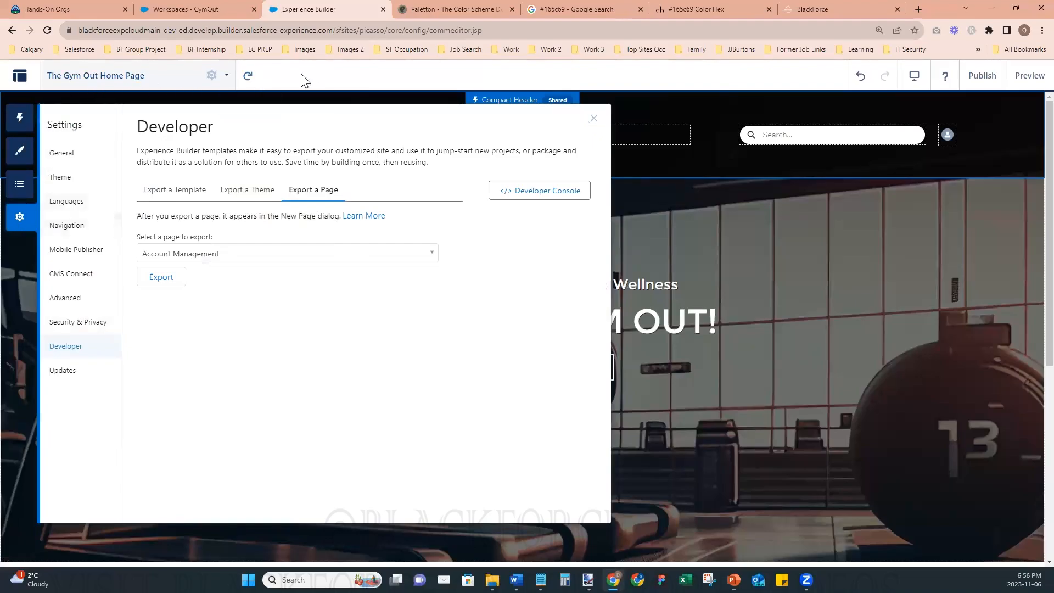
pyautogui.click(594, 118)
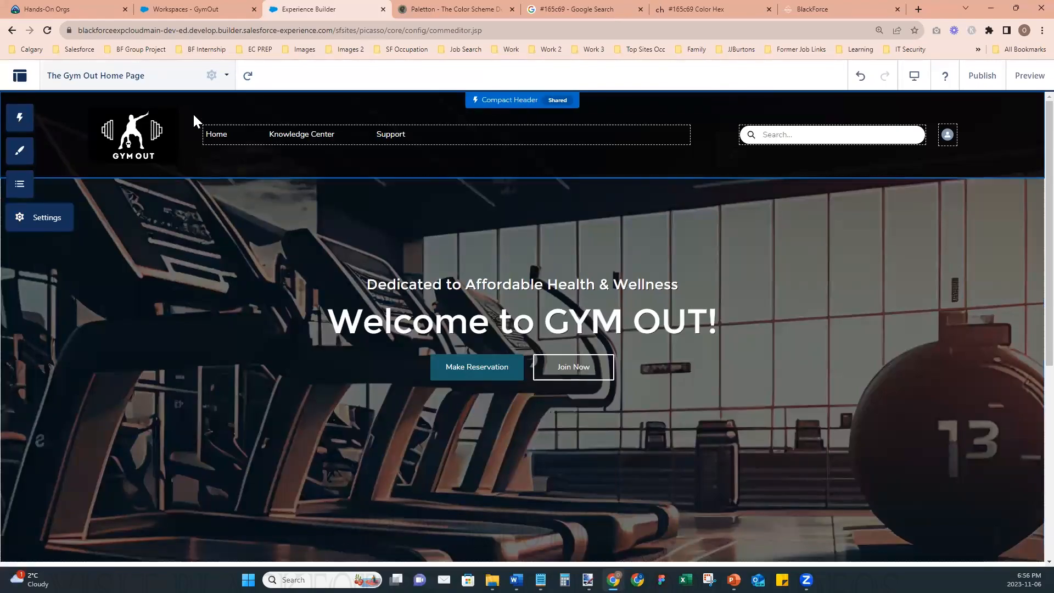
pyautogui.click(212, 77)
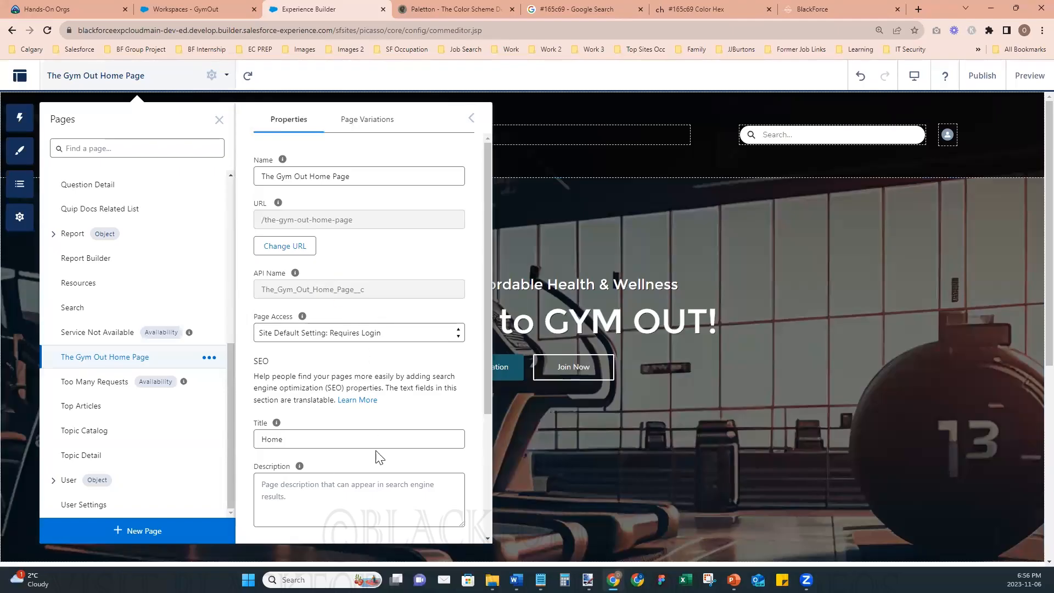
pyautogui.scroll(-3, 373, 454)
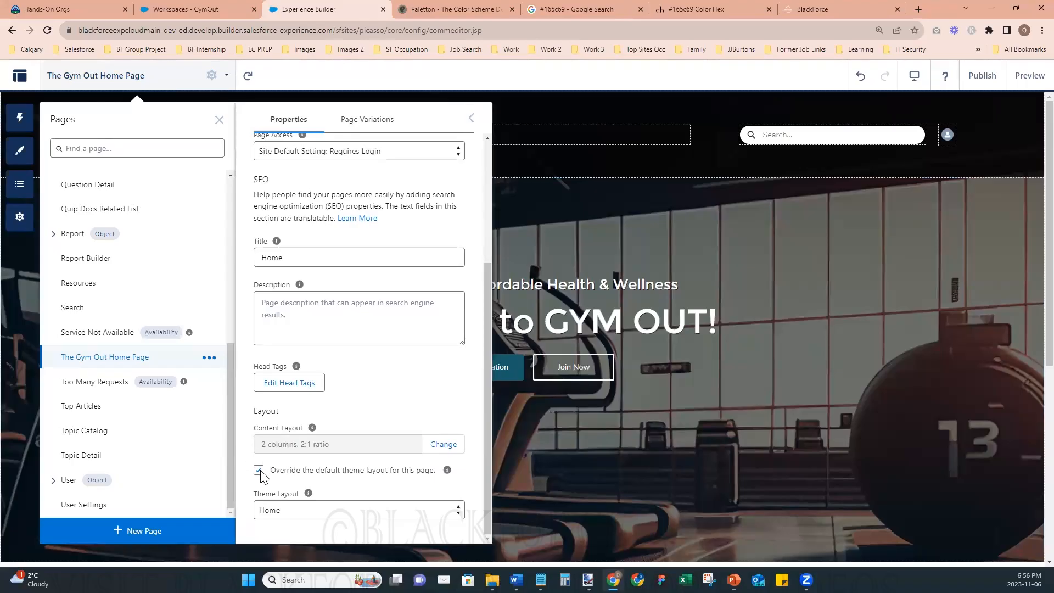
pyautogui.click(279, 515)
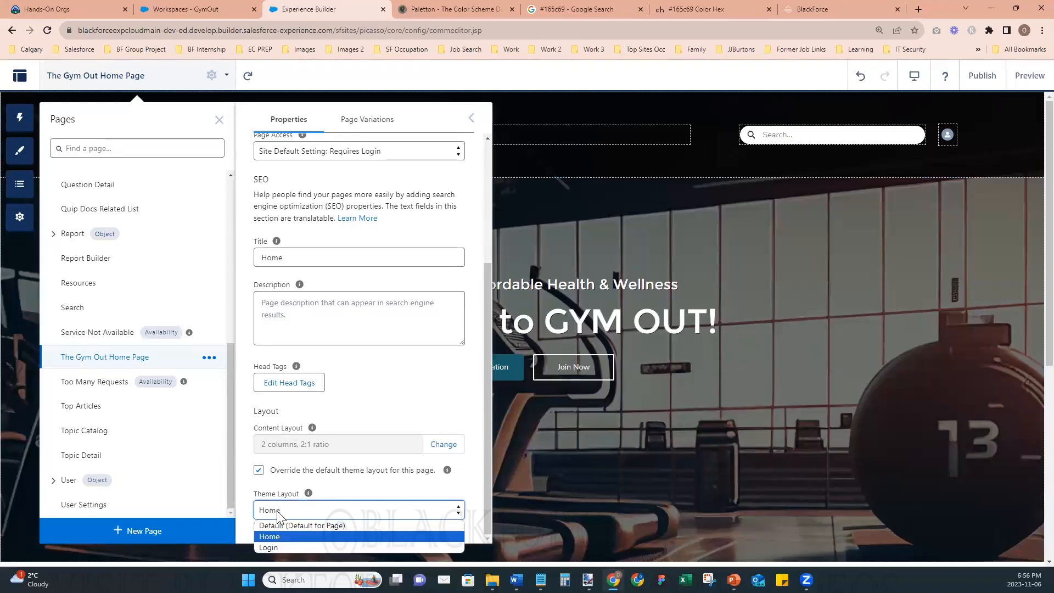
pyautogui.click(296, 536)
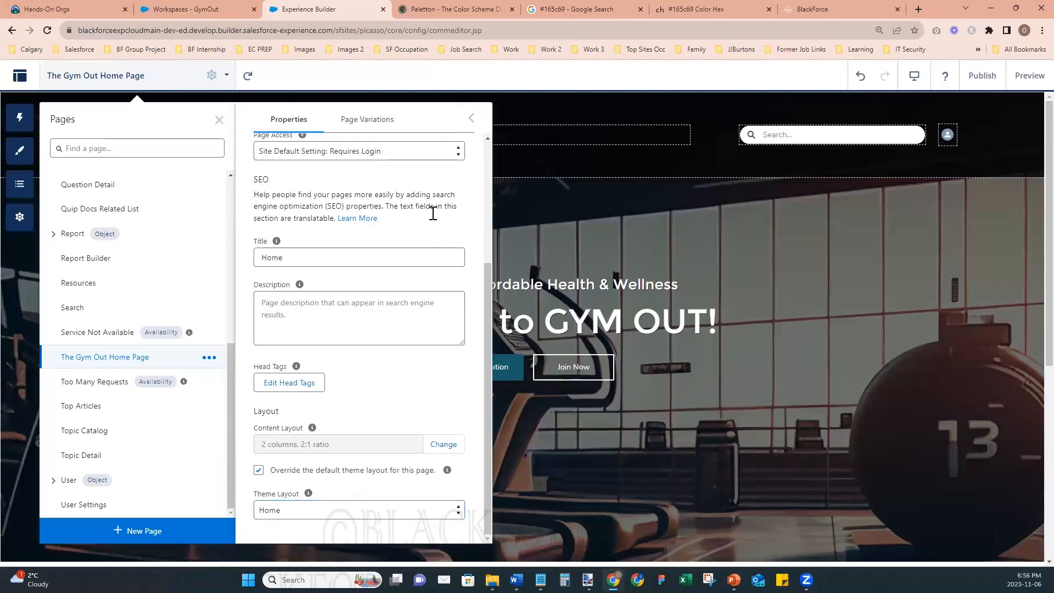
pyautogui.click(472, 118)
pyautogui.click(219, 119)
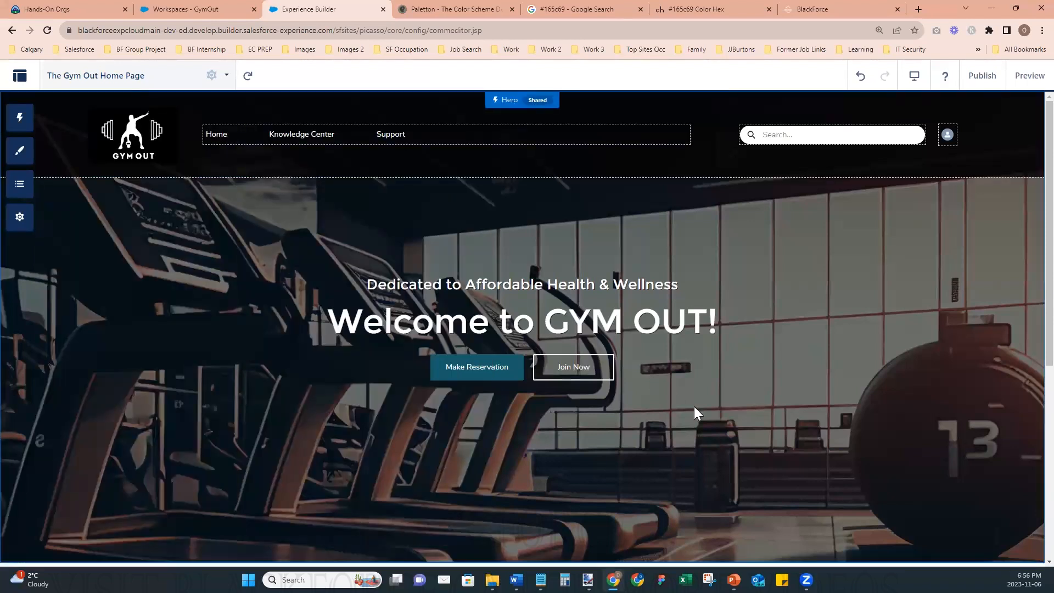
# - Turn off the maximum page width for the Home theme layout in the site's theme configuration
pyautogui.scroll(-8, 724, 423)
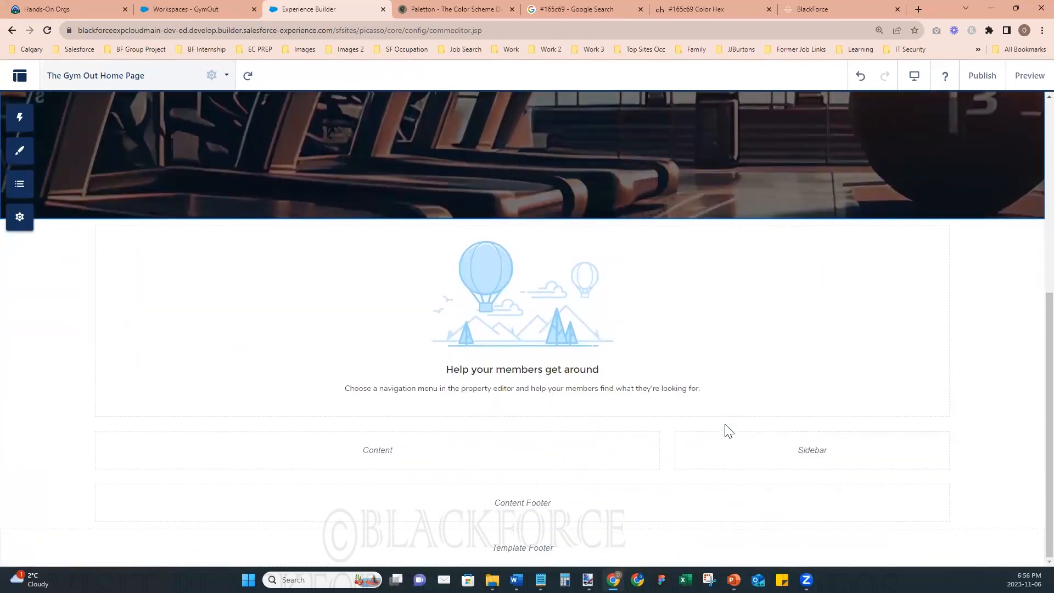
pyautogui.scroll(8, 726, 430)
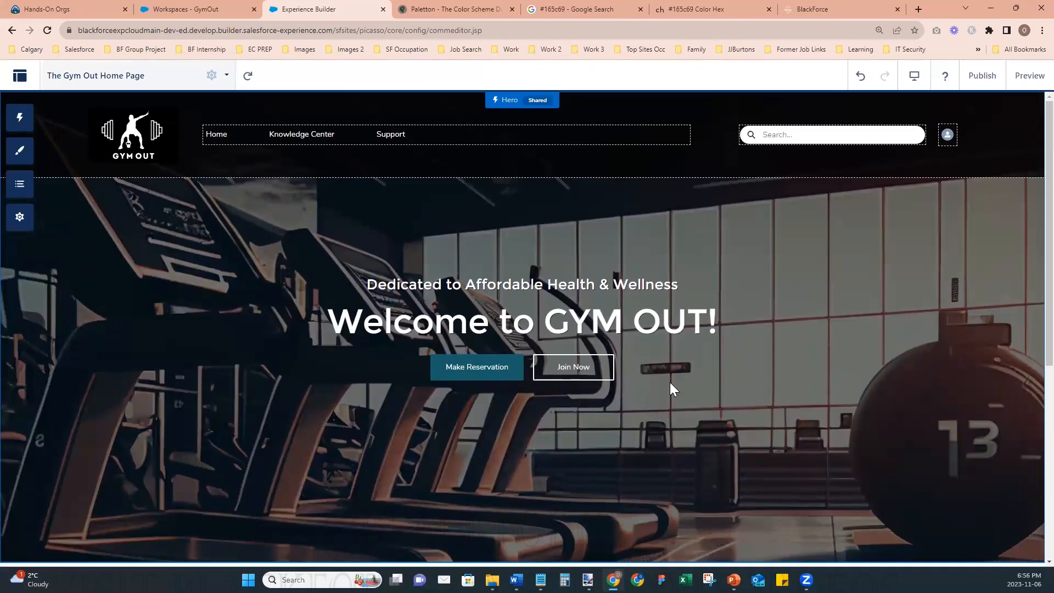
pyautogui.scroll(-6, 591, 381)
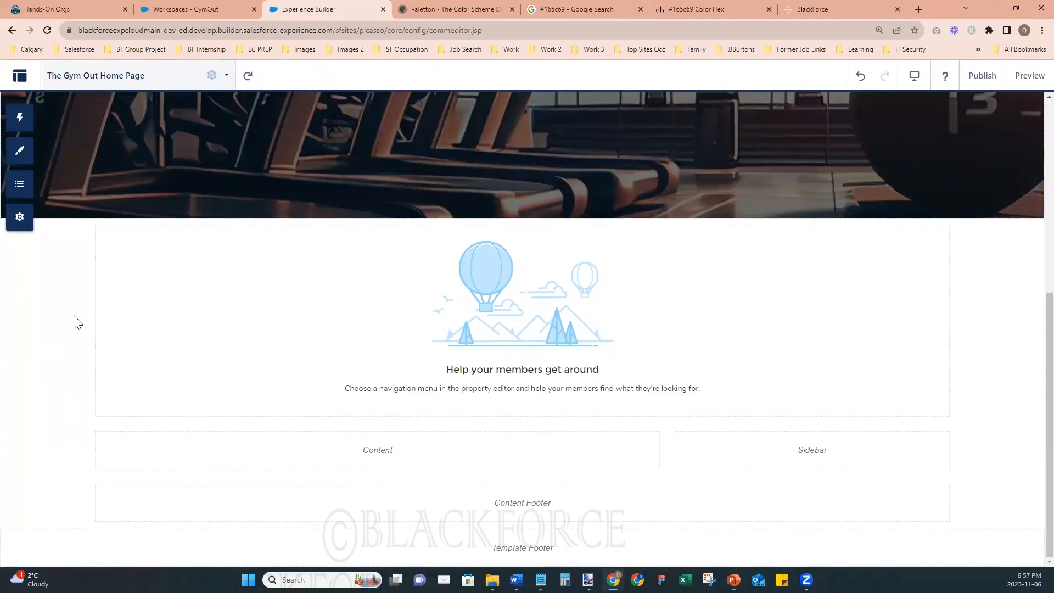
pyautogui.click(20, 220)
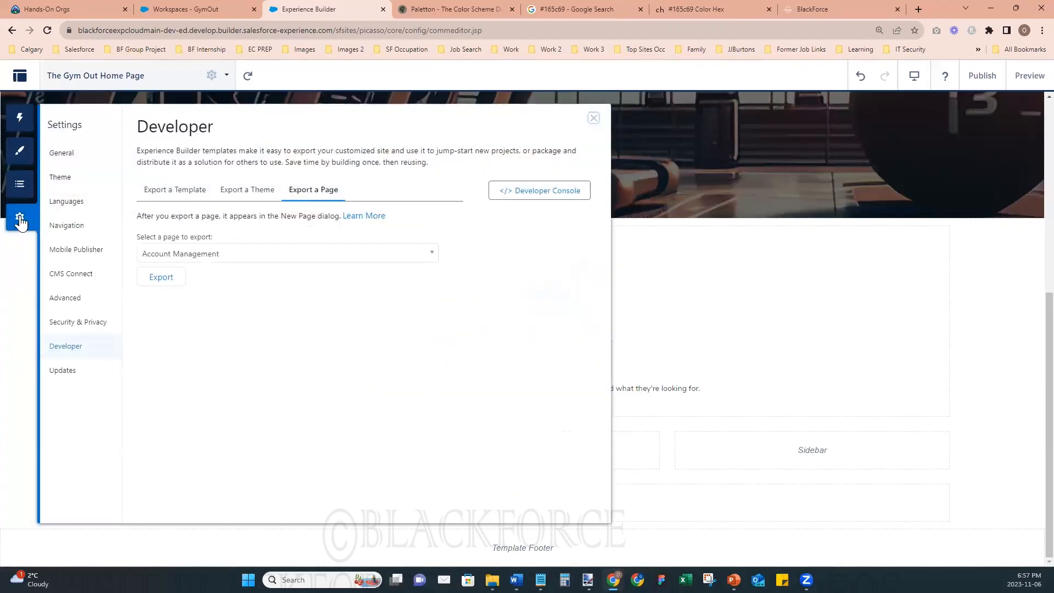
pyautogui.click(62, 183)
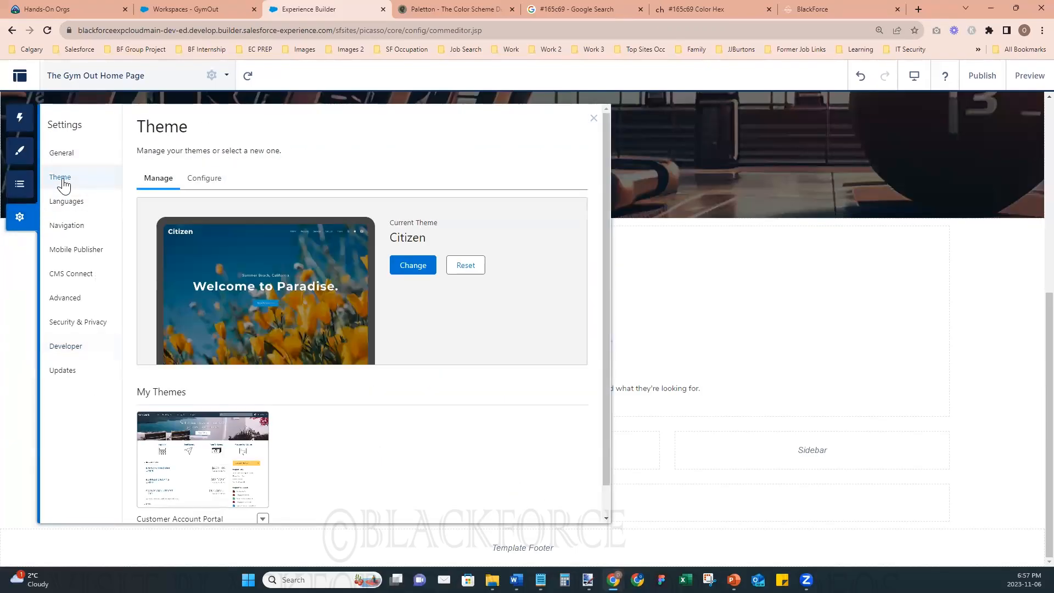
pyautogui.click(202, 180)
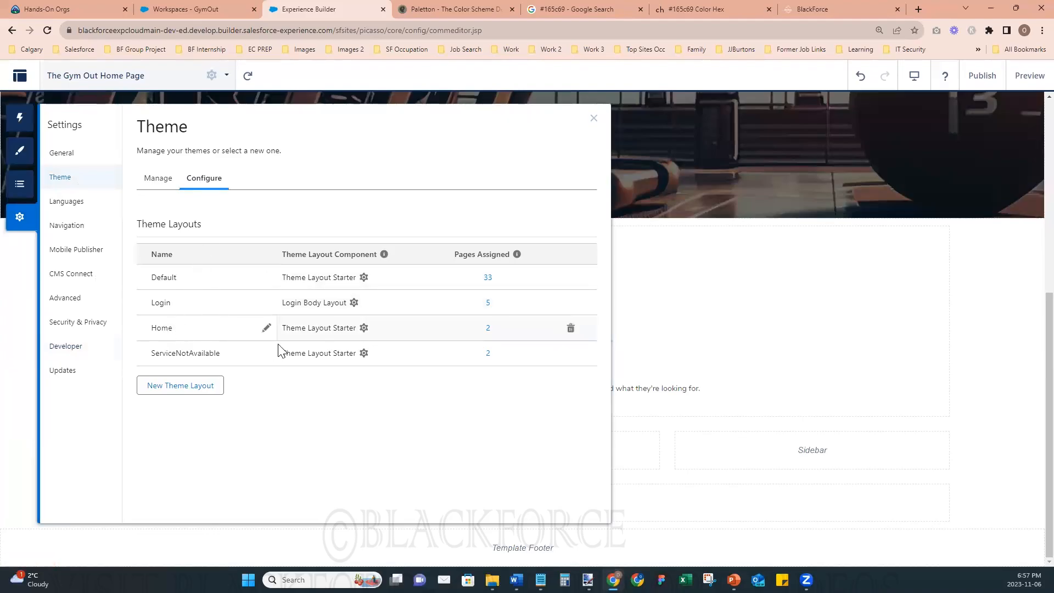
pyautogui.click(266, 328)
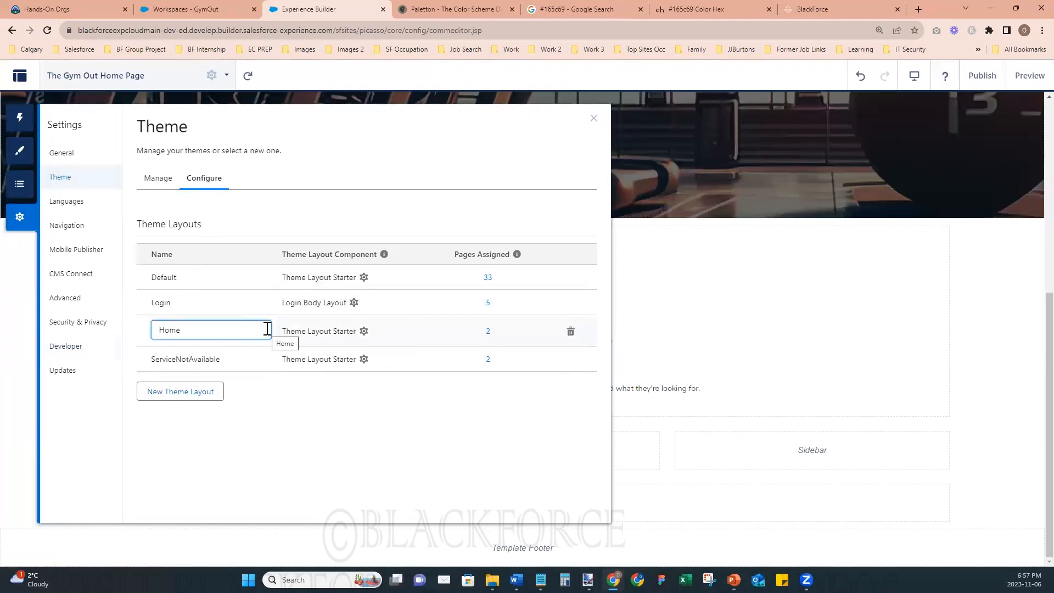
pyautogui.click(363, 334)
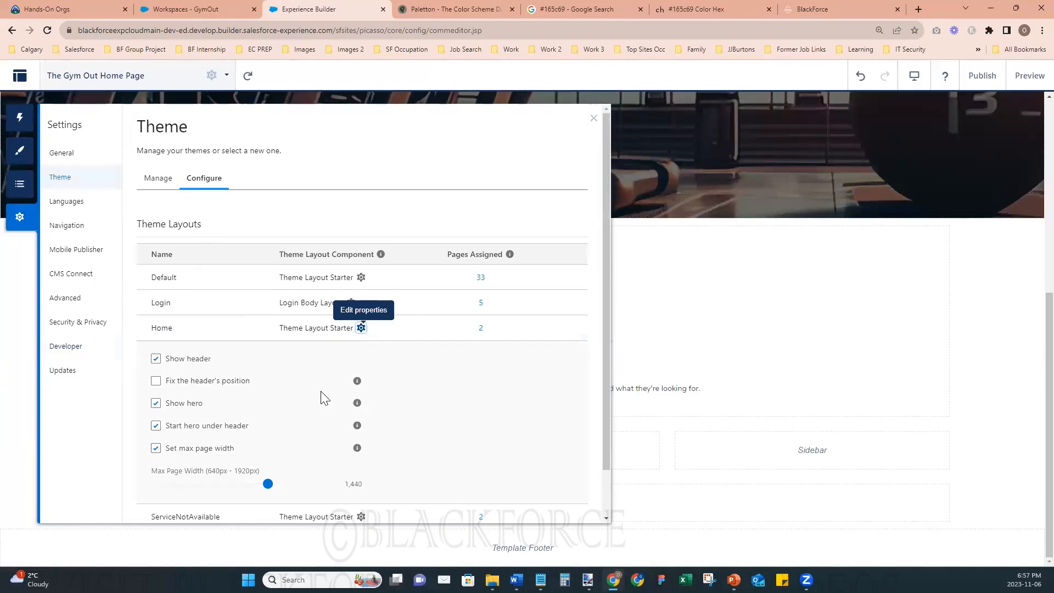
pyautogui.click(156, 449)
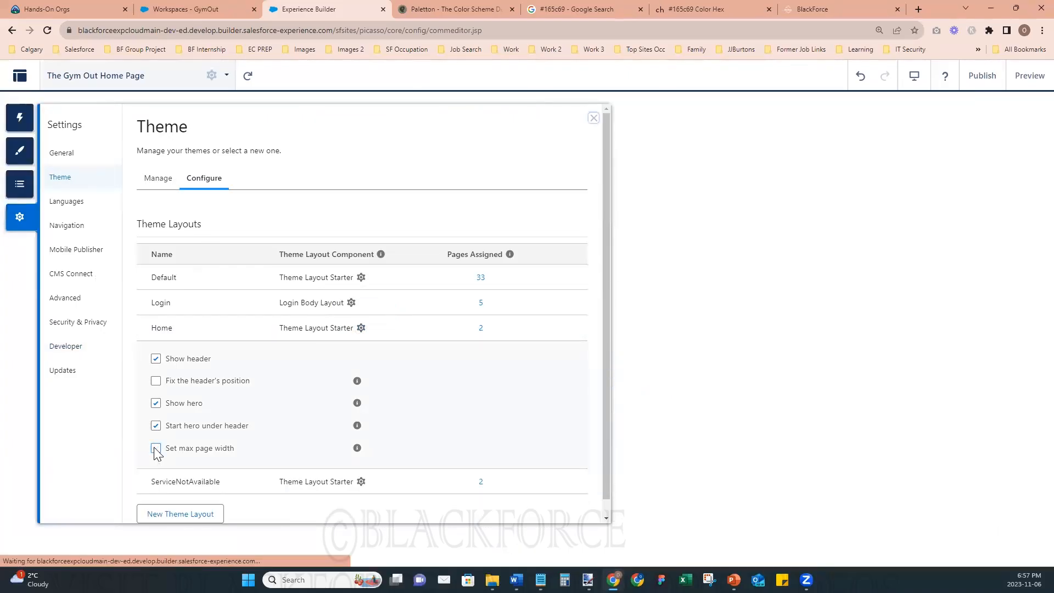
pyautogui.scroll(-6, 766, 467)
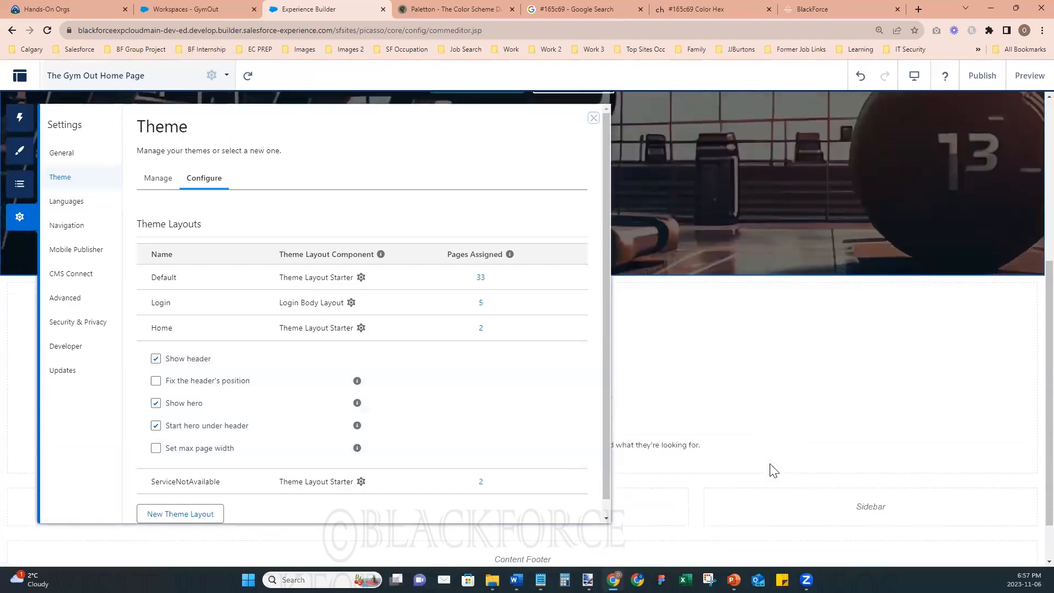
pyautogui.click(594, 118)
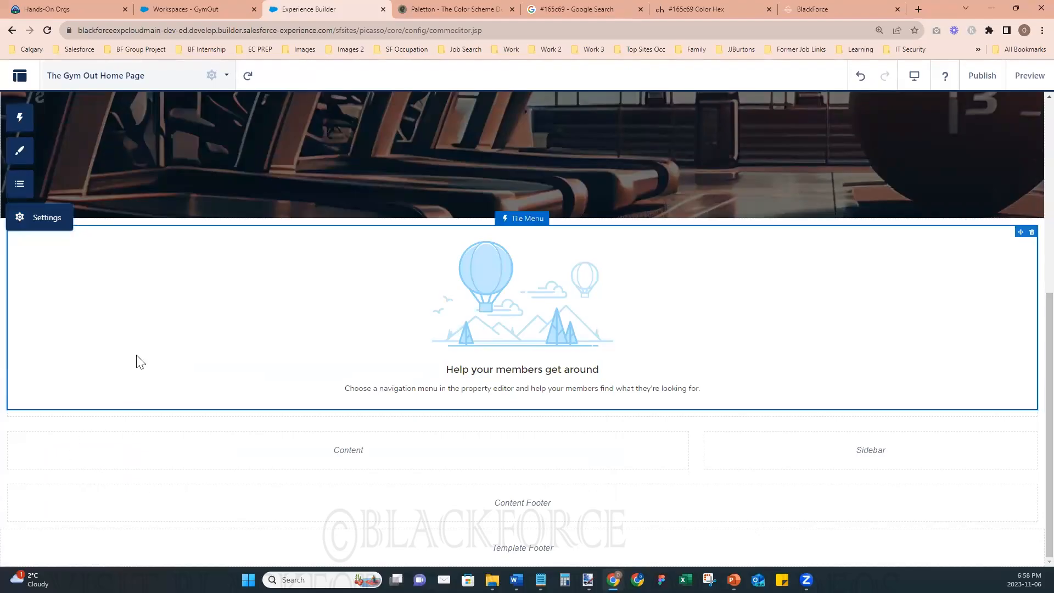
# - Review the page's content regions, the Home theme layout's properties and the site's current theme
pyautogui.scroll(5, 223, 381)
pyautogui.scroll(-5, 222, 381)
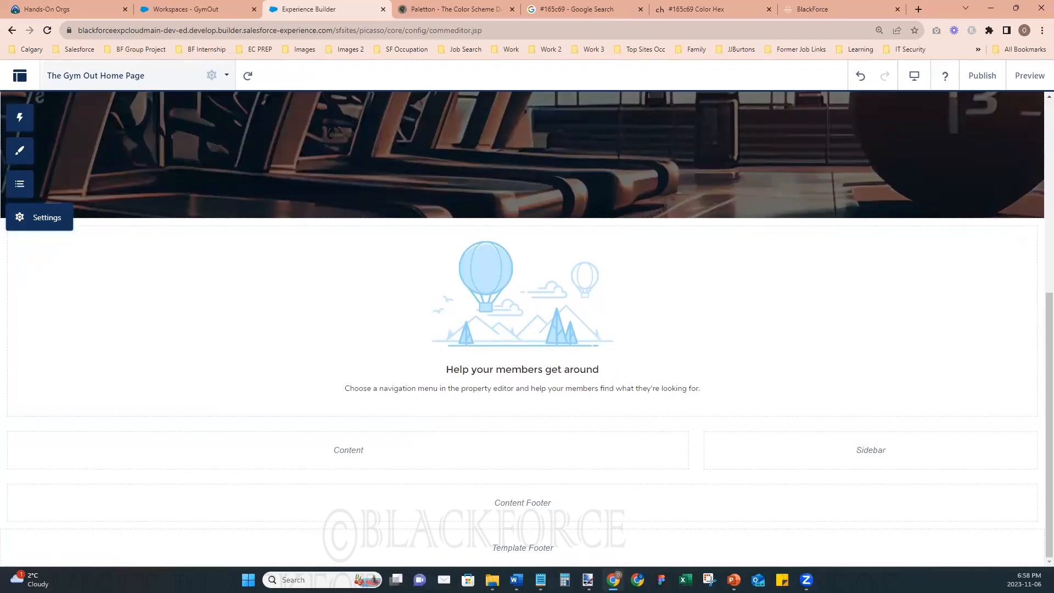
pyautogui.click(20, 218)
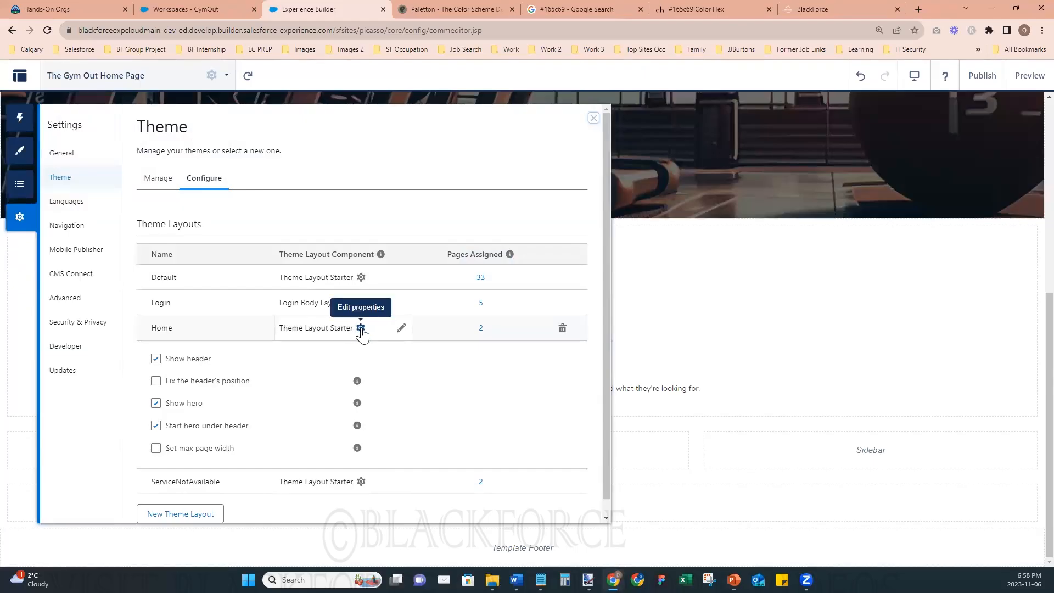
pyautogui.scroll(-1, 217, 464)
pyautogui.scroll(1, 218, 464)
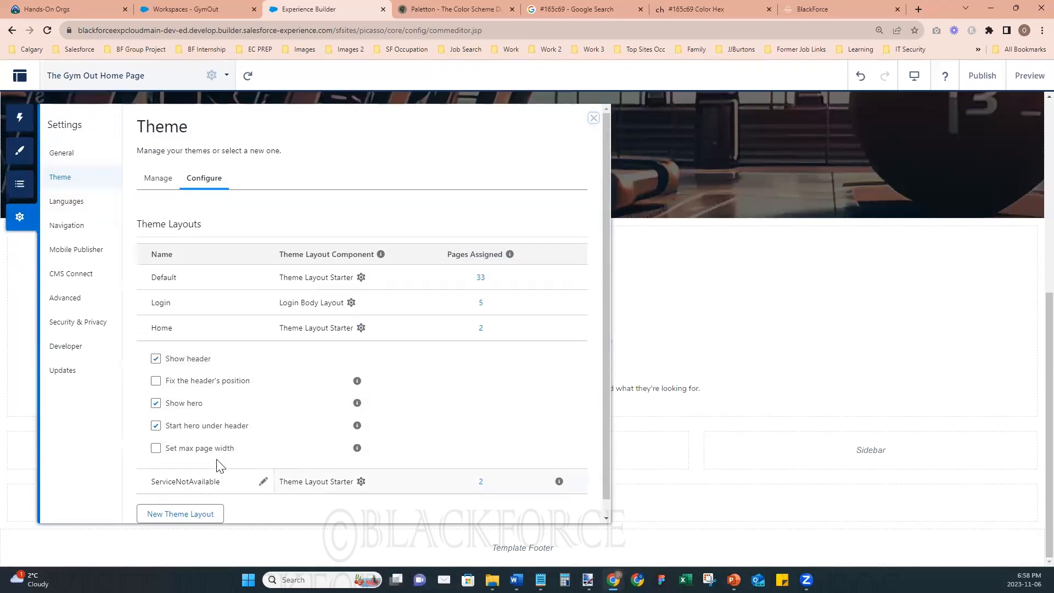
pyautogui.click(159, 178)
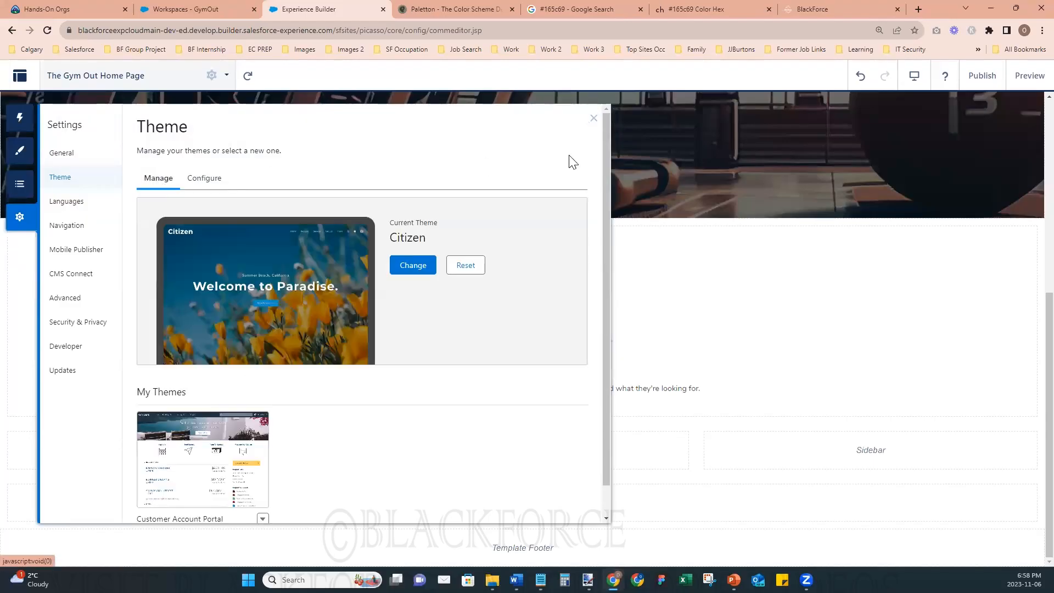
pyautogui.click(594, 119)
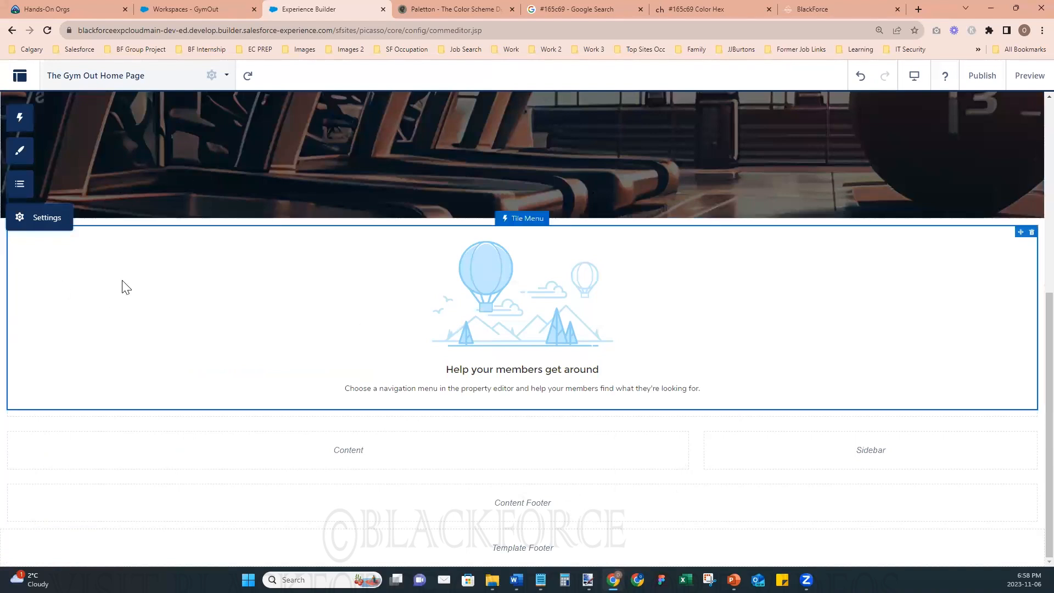
# - Browse the available components, search them for "sec", and leave without adding one
pyautogui.click(20, 117)
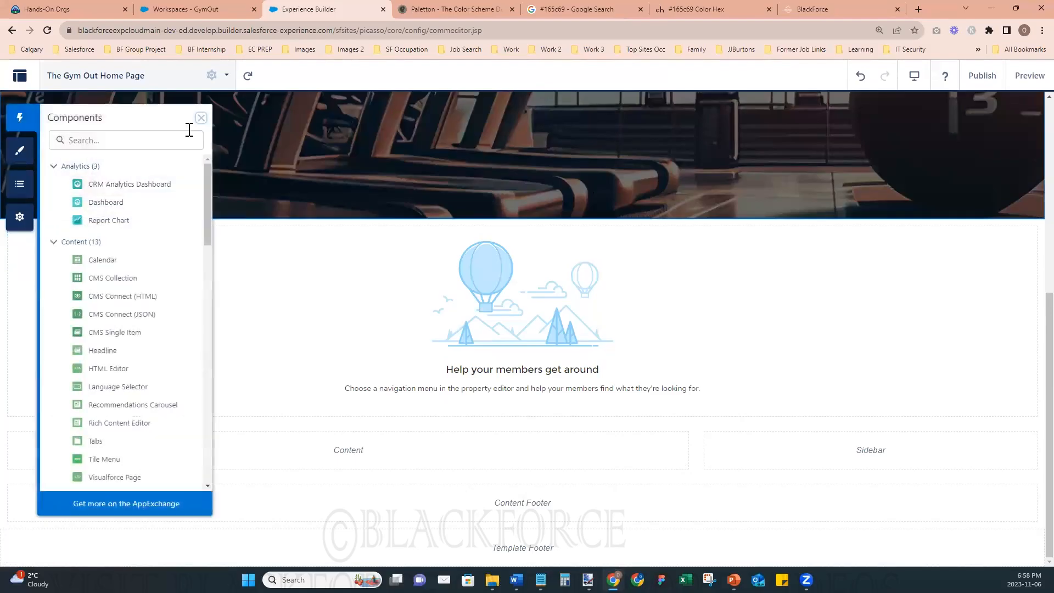
pyautogui.scroll(-3, 164, 258)
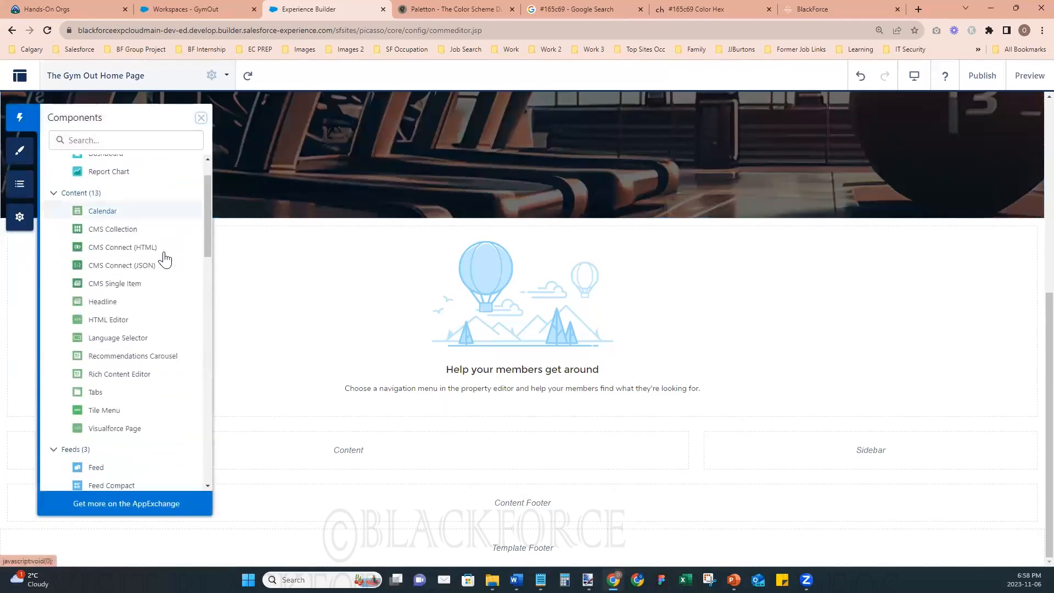
pyautogui.scroll(-5, 162, 258)
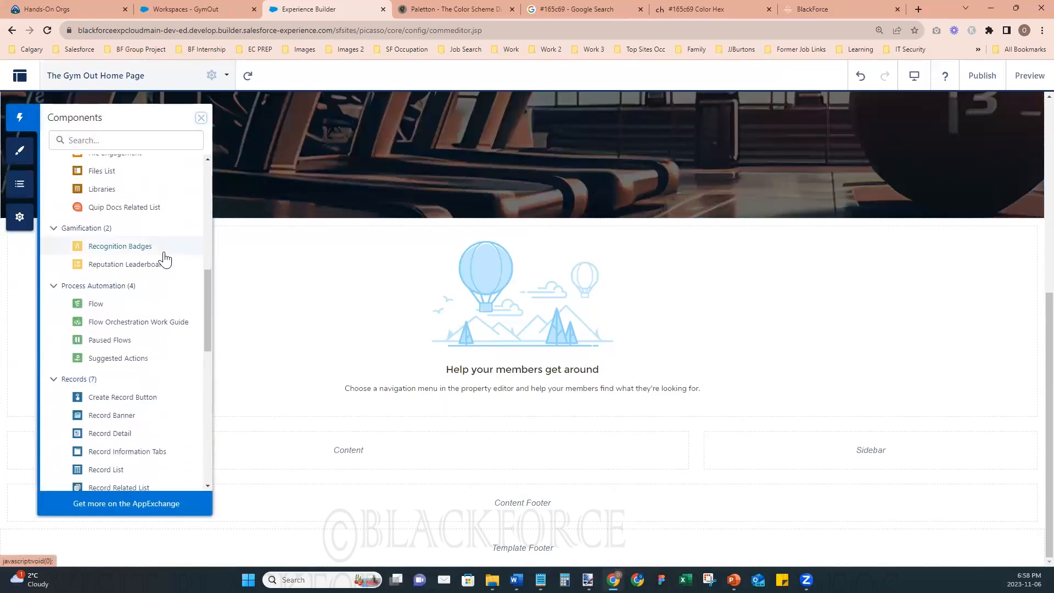
pyautogui.moveTo(210, 300); pyautogui.dragTo(241, 226)
pyautogui.click(179, 142)
pyautogui.write('sec')
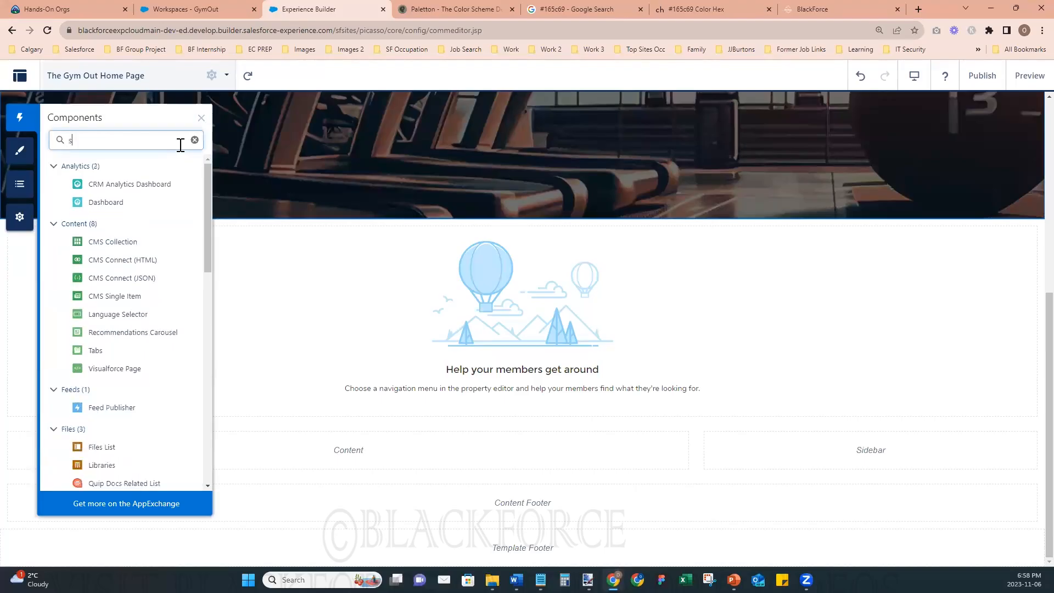
pyautogui.press('BackSpace')
pyautogui.press('BackSpace')
pyautogui.press('BackSpace')
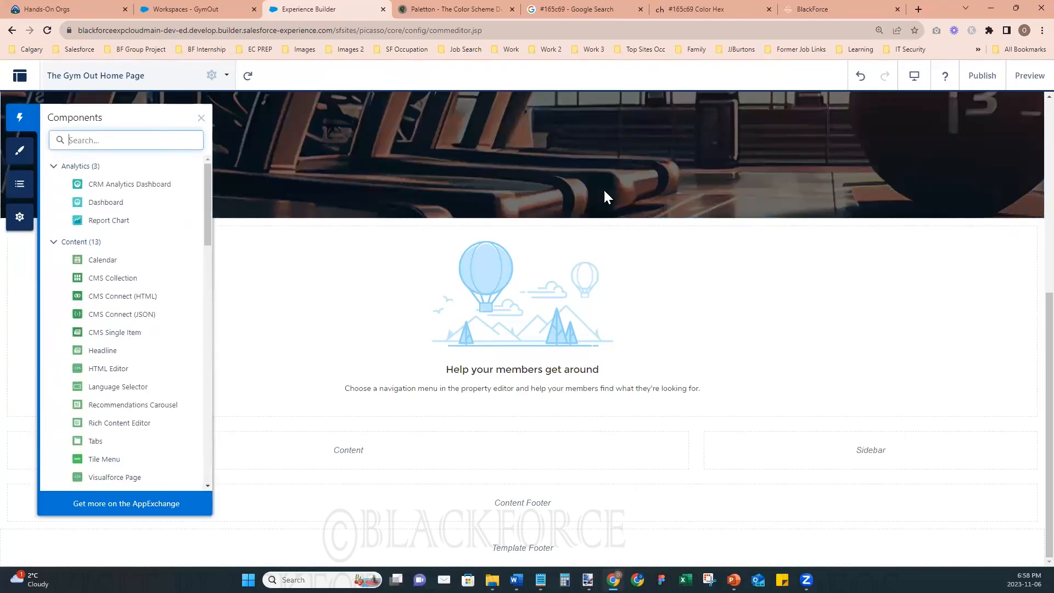
pyautogui.click(201, 119)
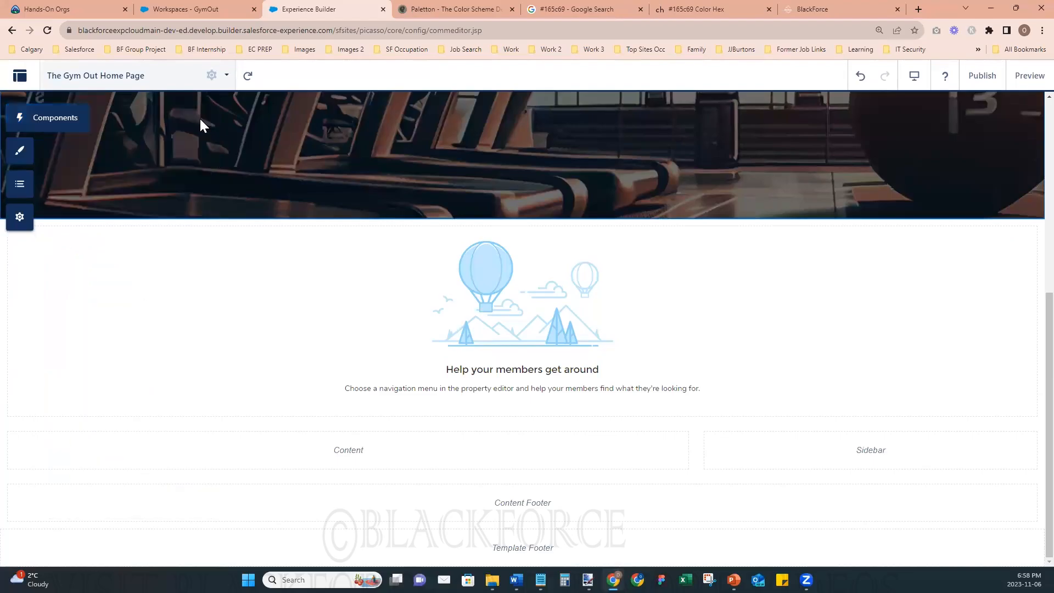
# - Reopen The Gym Out Home Page from the site's page list and go to its content regions
pyautogui.click(226, 76)
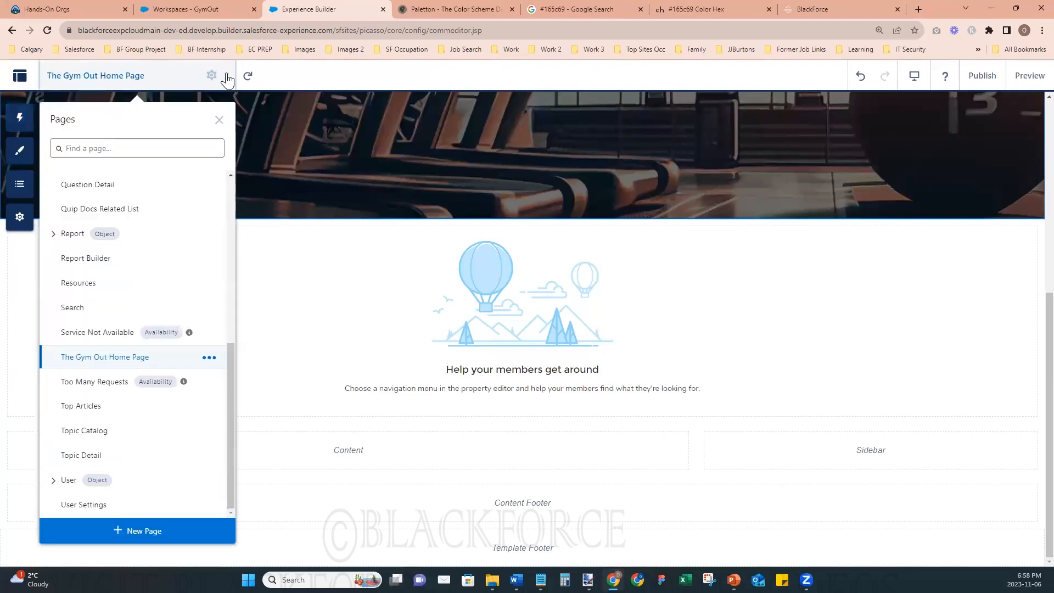
pyautogui.click(218, 360)
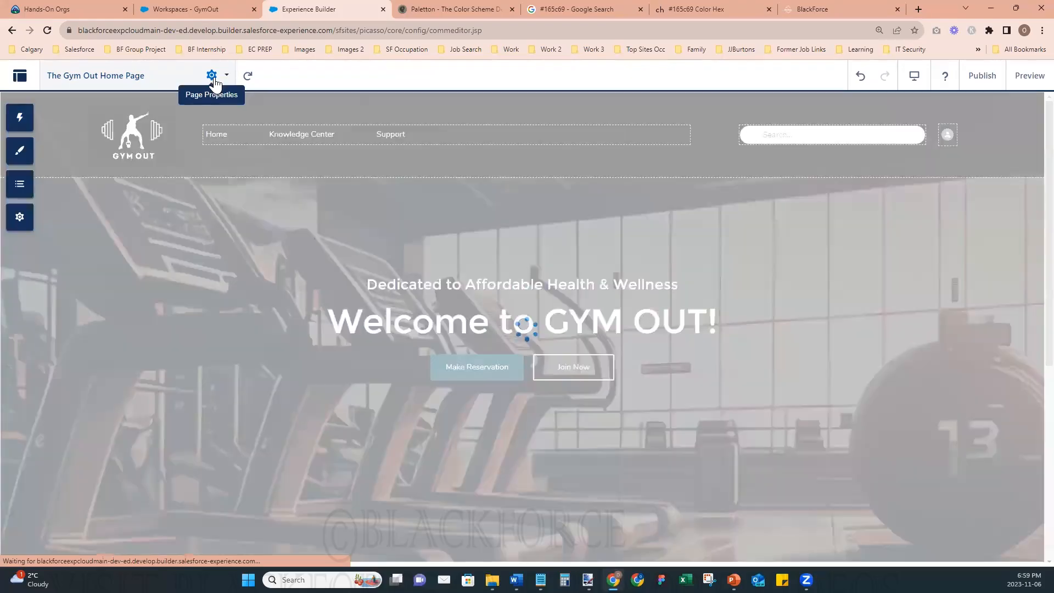
pyautogui.scroll(-6, 267, 390)
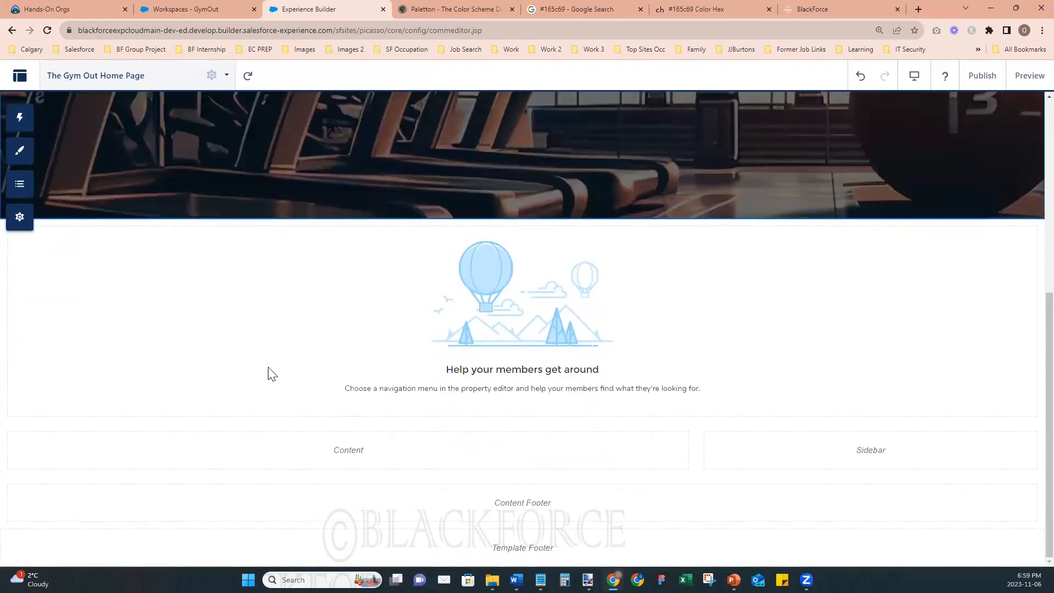
# - Review the content layouts offered in the properties of The Gym Out Home Page and leave without changing the layout
pyautogui.click(226, 76)
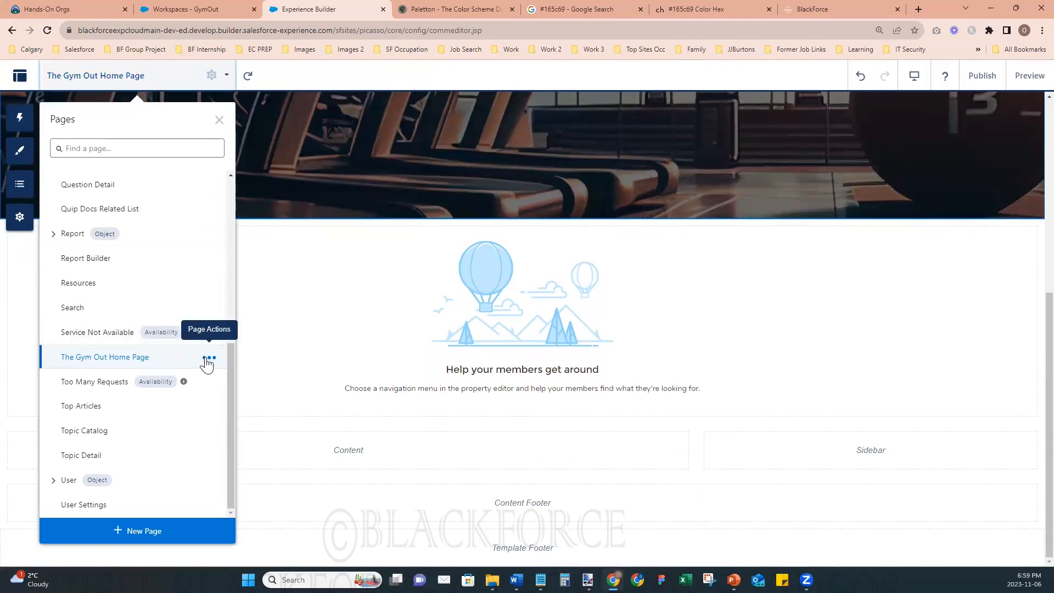
pyautogui.click(211, 77)
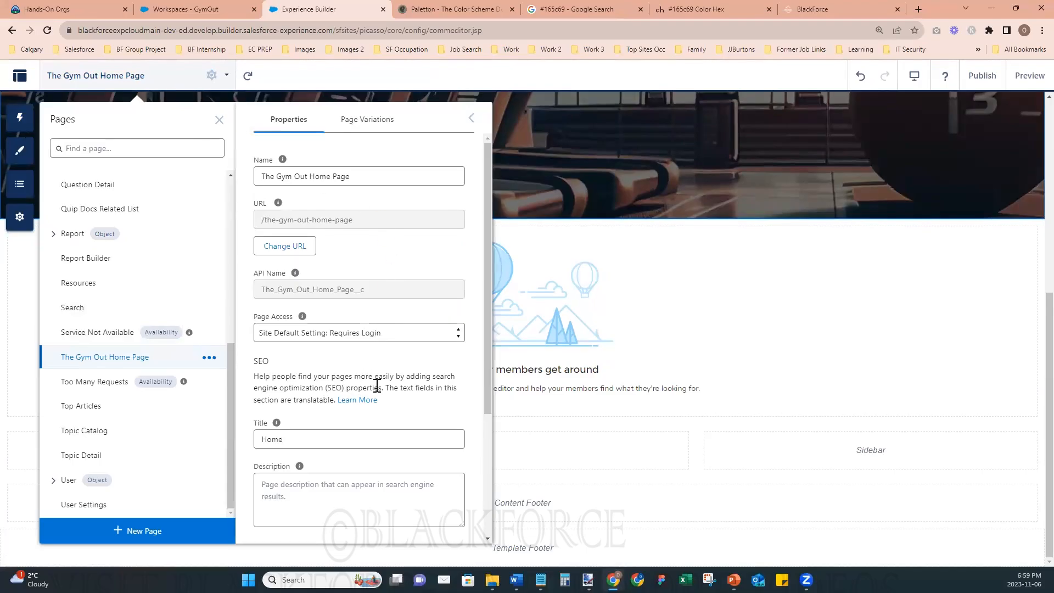
pyautogui.scroll(-3, 378, 384)
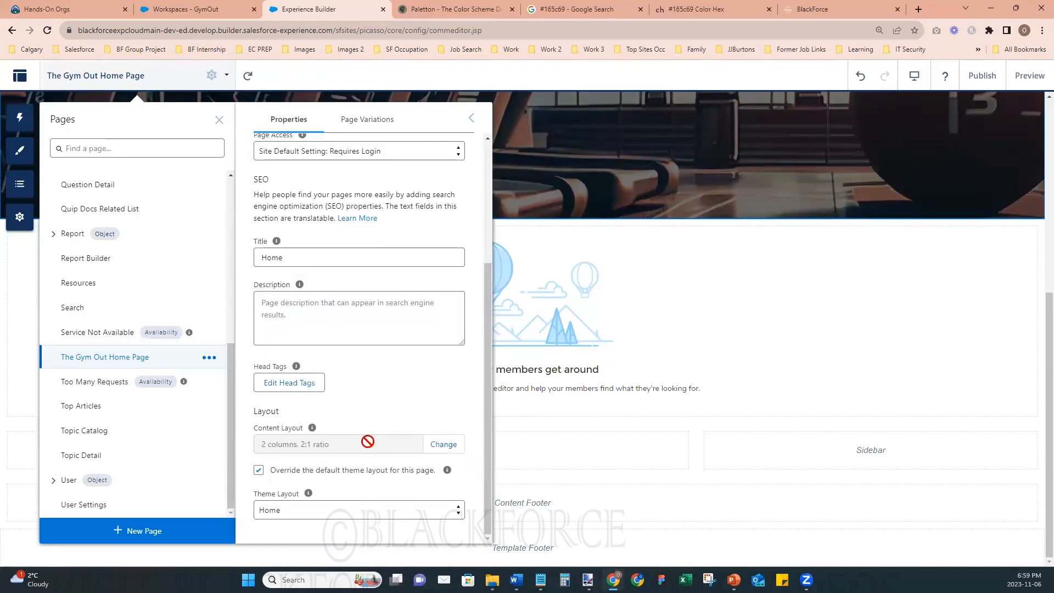
pyautogui.click(444, 449)
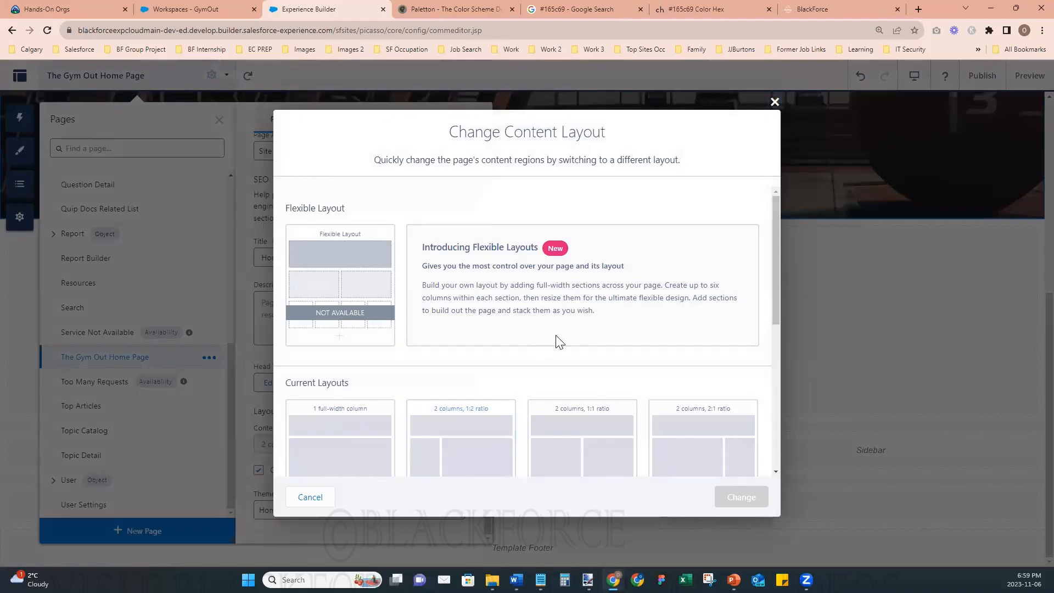
pyautogui.scroll(-5, 598, 325)
pyautogui.scroll(5, 598, 325)
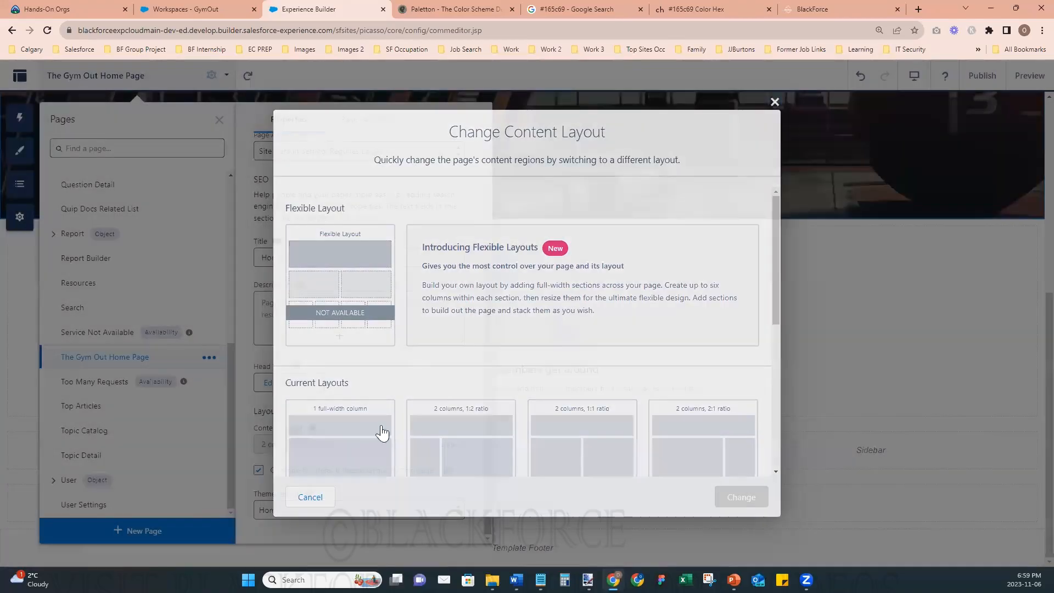
pyautogui.click(774, 102)
pyautogui.click(219, 119)
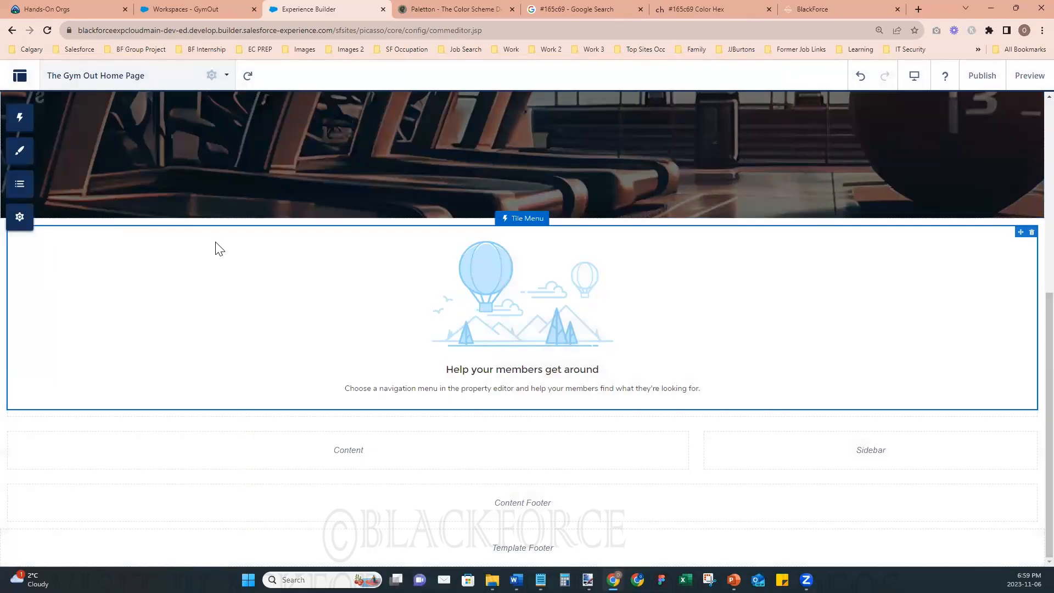
# - Start a new standard page, search the preconfigured pages for "Website Pages", and choose to begin with a blank page
pyautogui.click(226, 77)
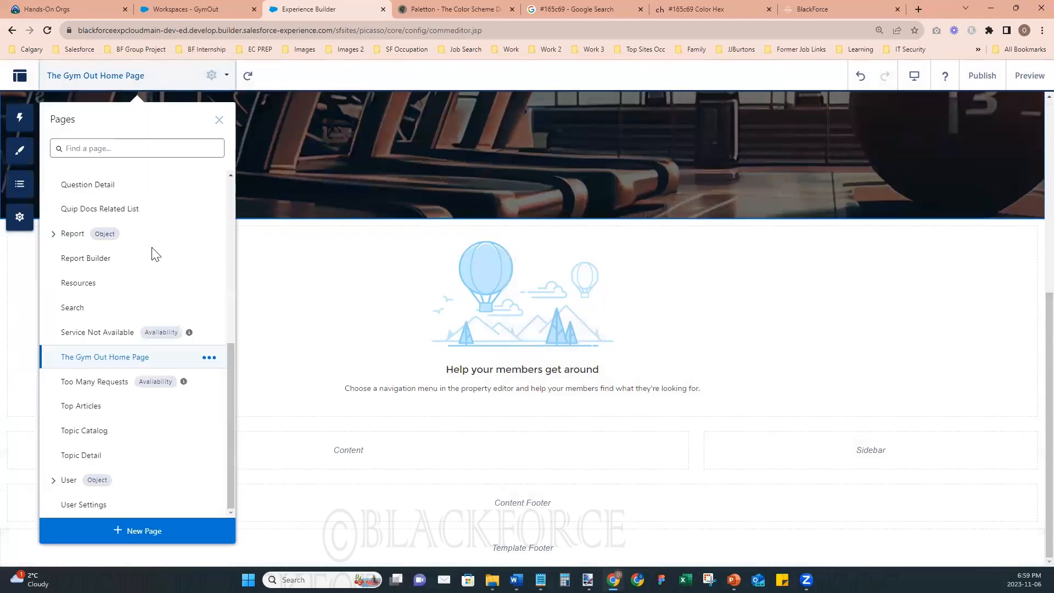
pyautogui.click(125, 537)
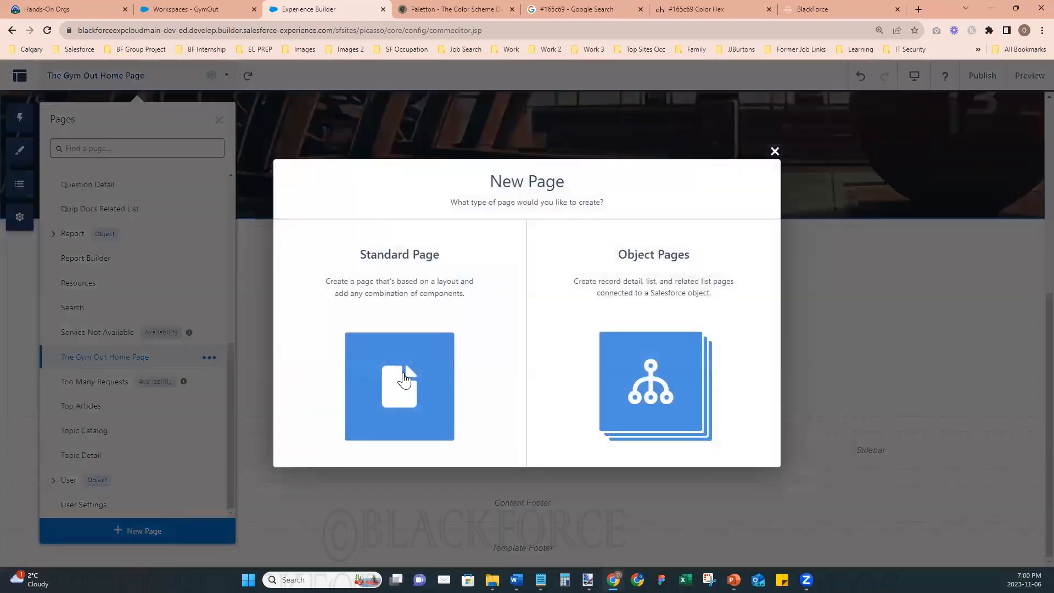
pyautogui.click(404, 379)
pyautogui.click(356, 206)
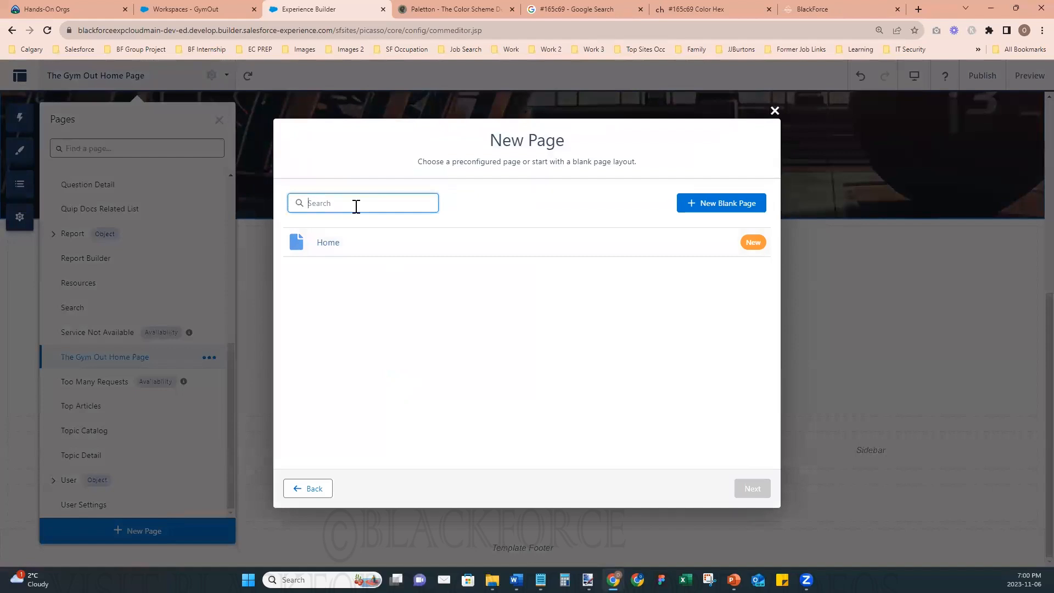
pyautogui.write('Cla')
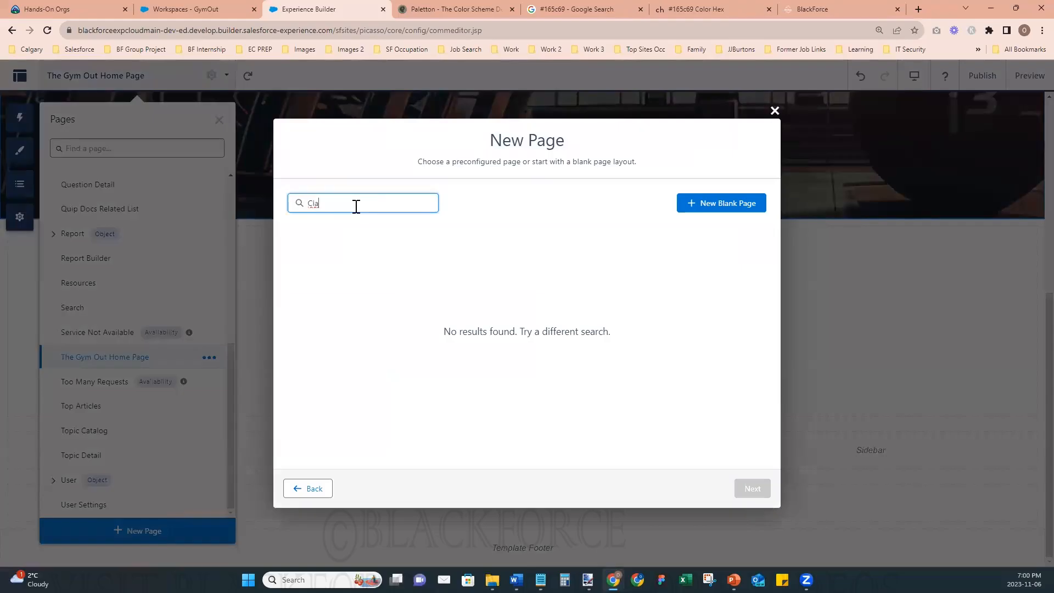
pyautogui.press('BackSpace')
pyautogui.press('BackSpace')
pyautogui.press('BackSpace')
pyautogui.write('Website Page')
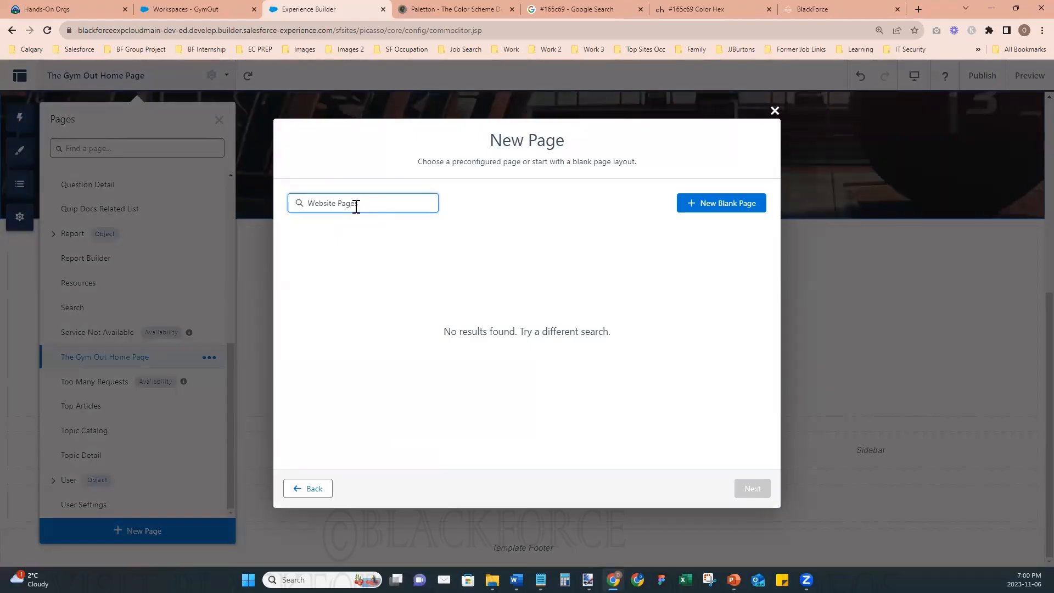
pyautogui.write('s')
pyautogui.click(695, 210)
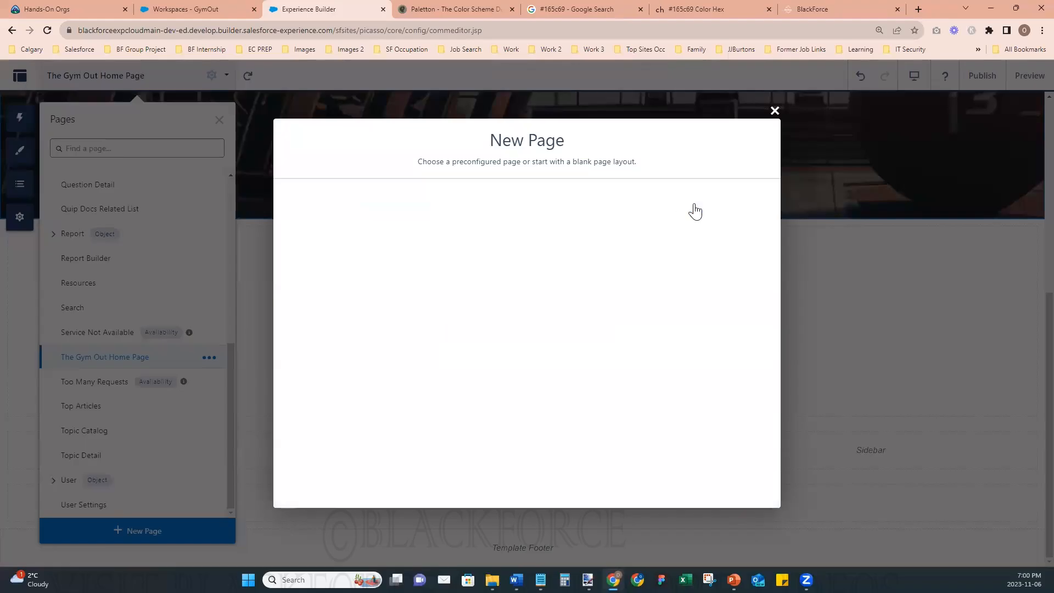
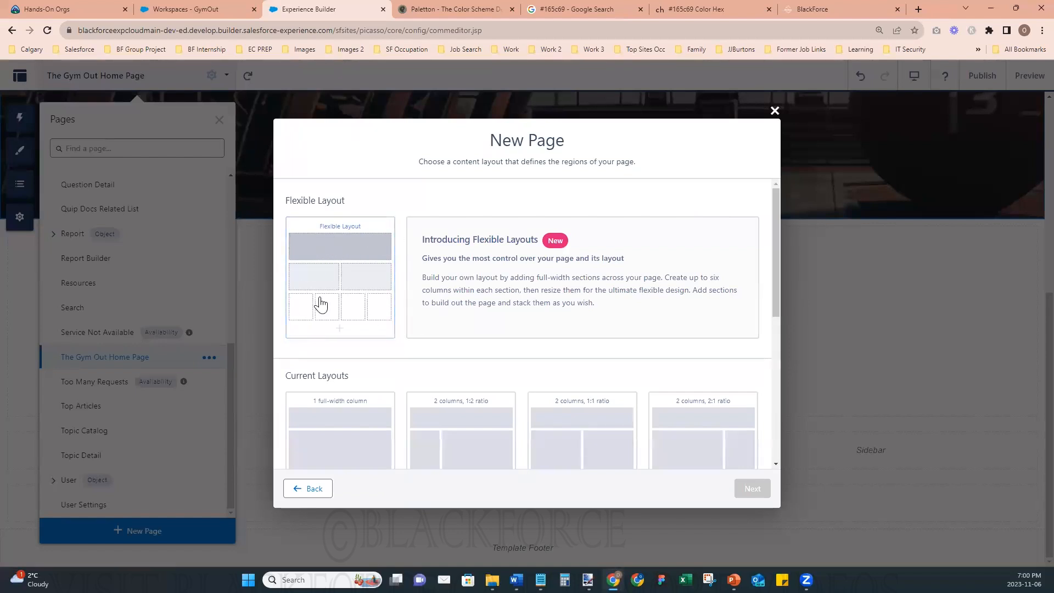
# - Create the new page with the Flexible Layout, name it "Website Pages", and dismiss the section configuration tour
pyautogui.scroll(-5, 395, 330)
pyautogui.scroll(5, 384, 318)
pyautogui.click(344, 275)
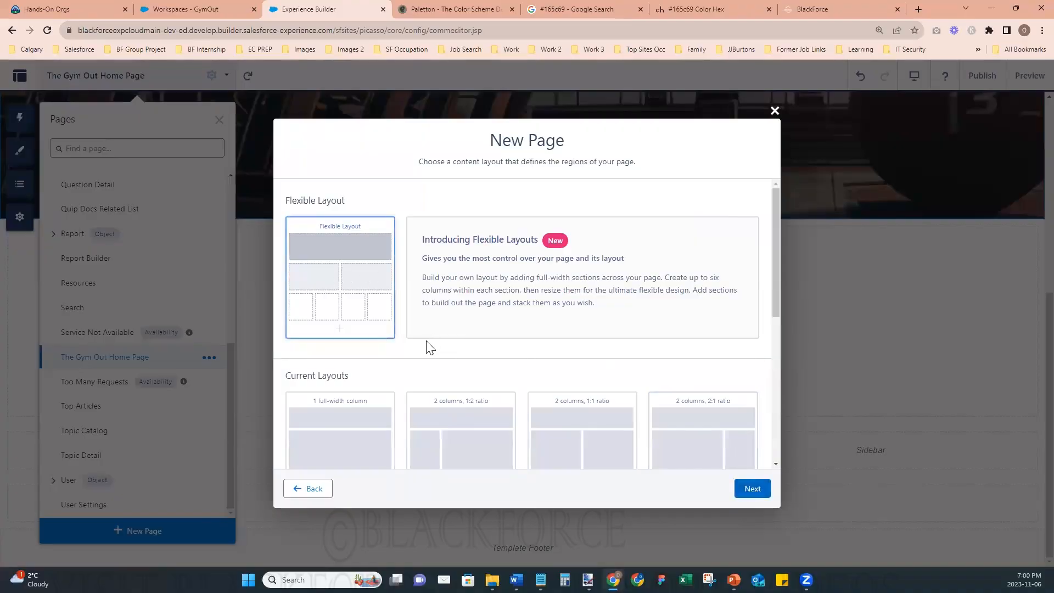
pyautogui.click(751, 487)
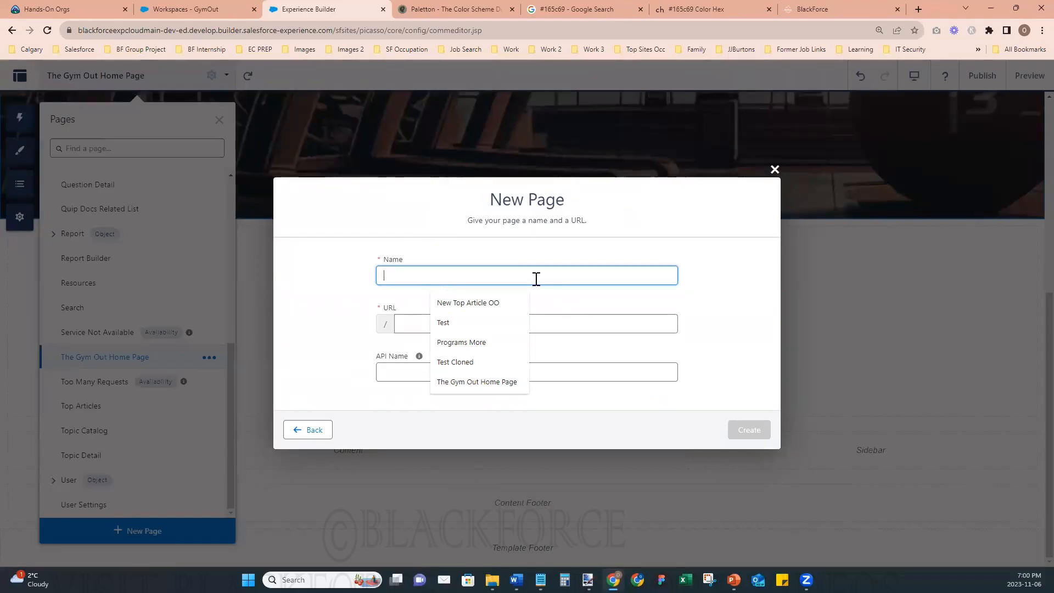
pyautogui.write('We')
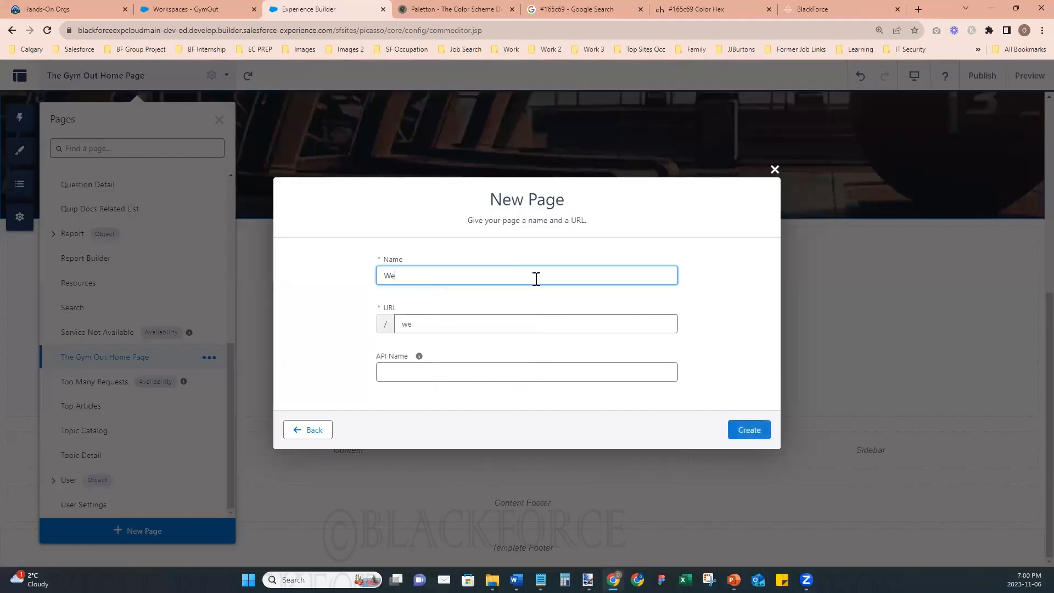
pyautogui.write('bsite Pages')
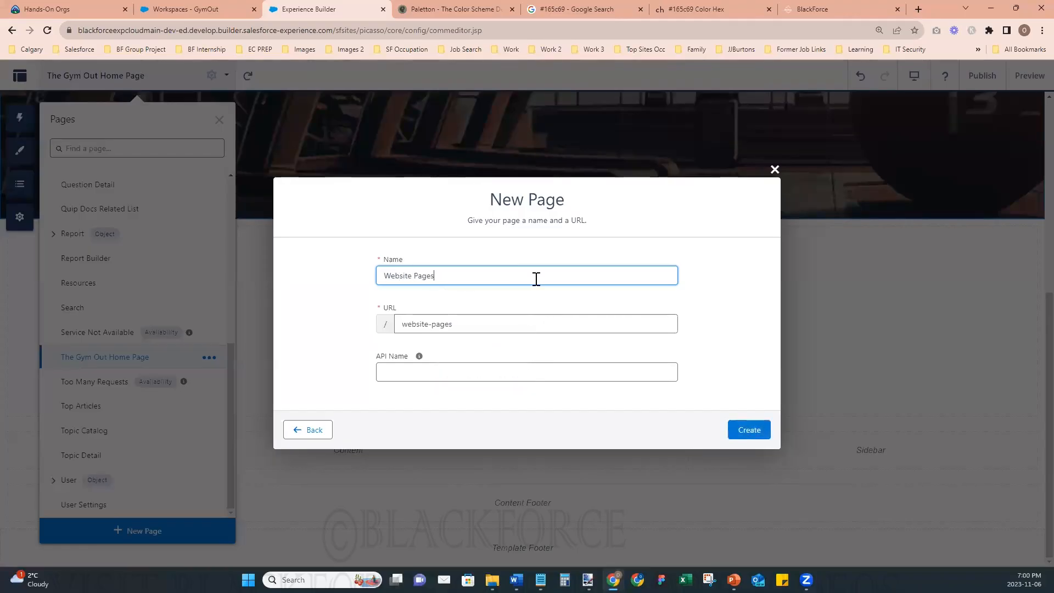
pyautogui.click(754, 429)
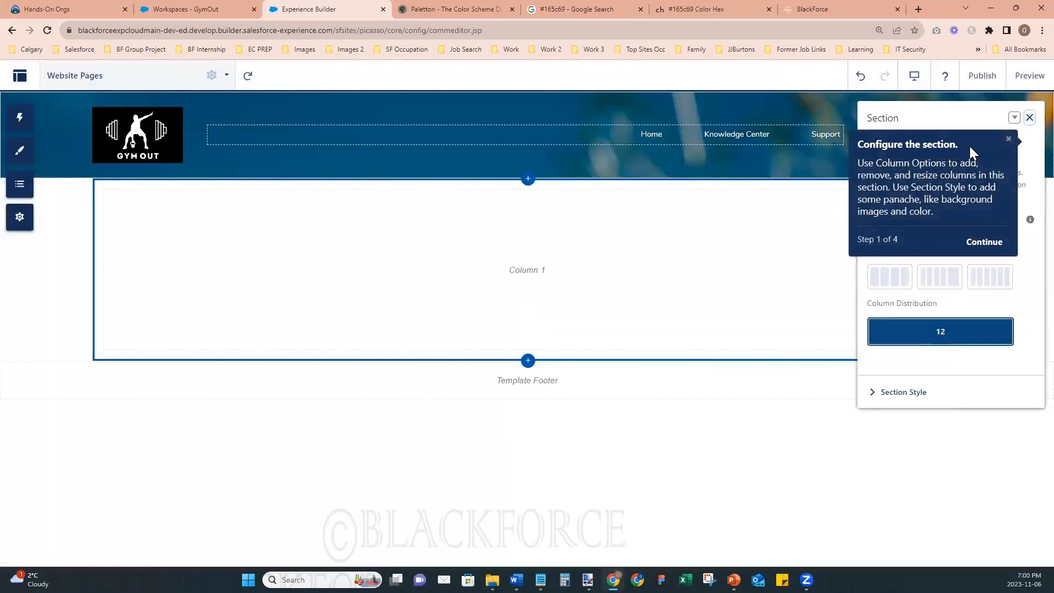
pyautogui.click(1009, 139)
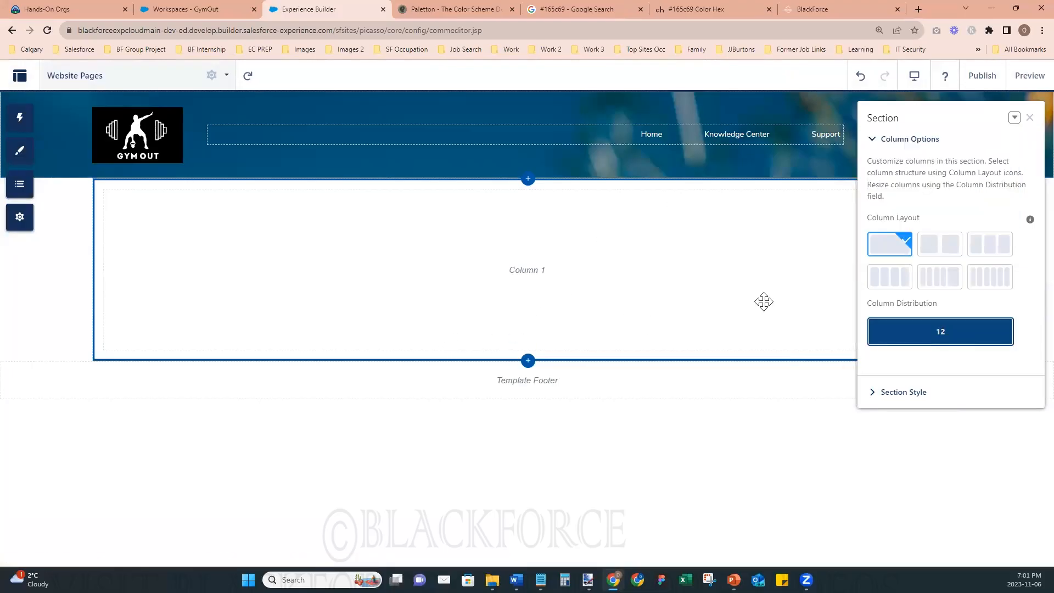
# - Override the default theme layout of Website Pages in its page properties, choosing the Home theme layout
pyautogui.click(212, 77)
pyautogui.scroll(-3, 403, 385)
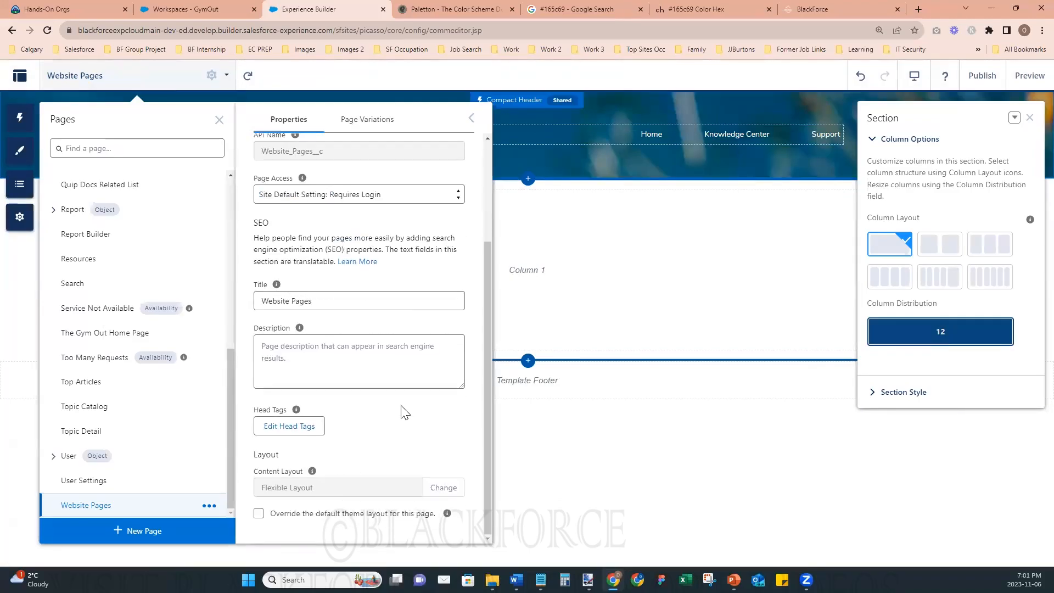
pyautogui.click(276, 518)
pyautogui.click(330, 511)
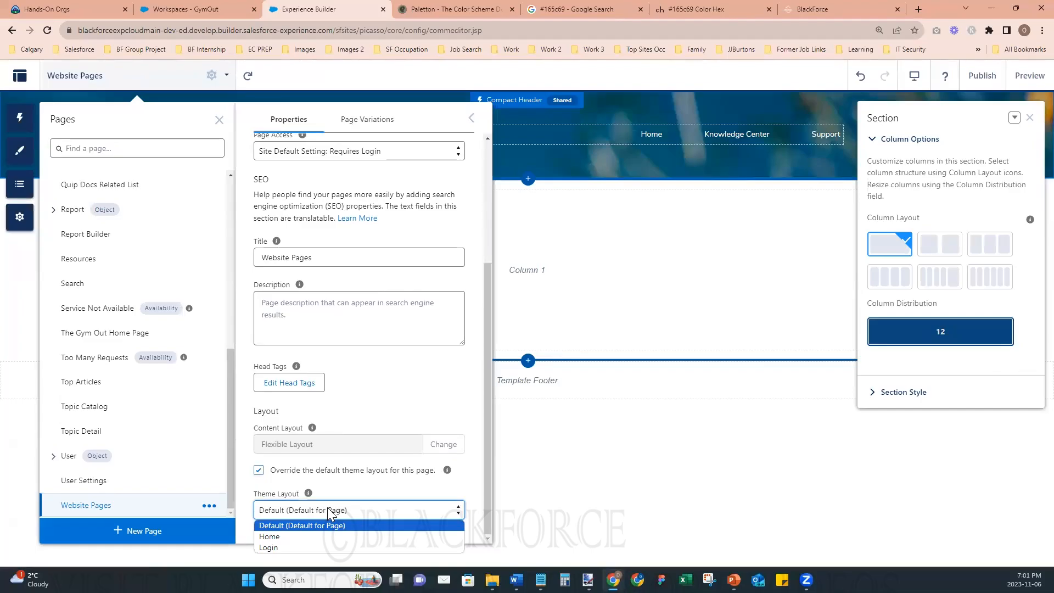
pyautogui.click(326, 537)
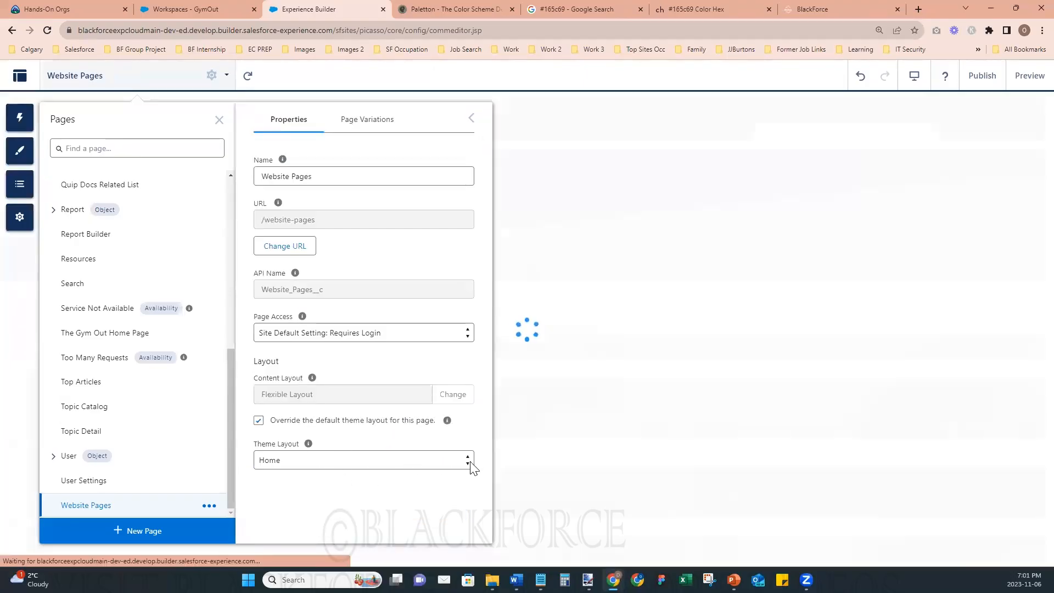
# - Examine Website Pages under the Home theme layout, including the hero's properties and the column region below it
pyautogui.scroll(-4, 1028, 396)
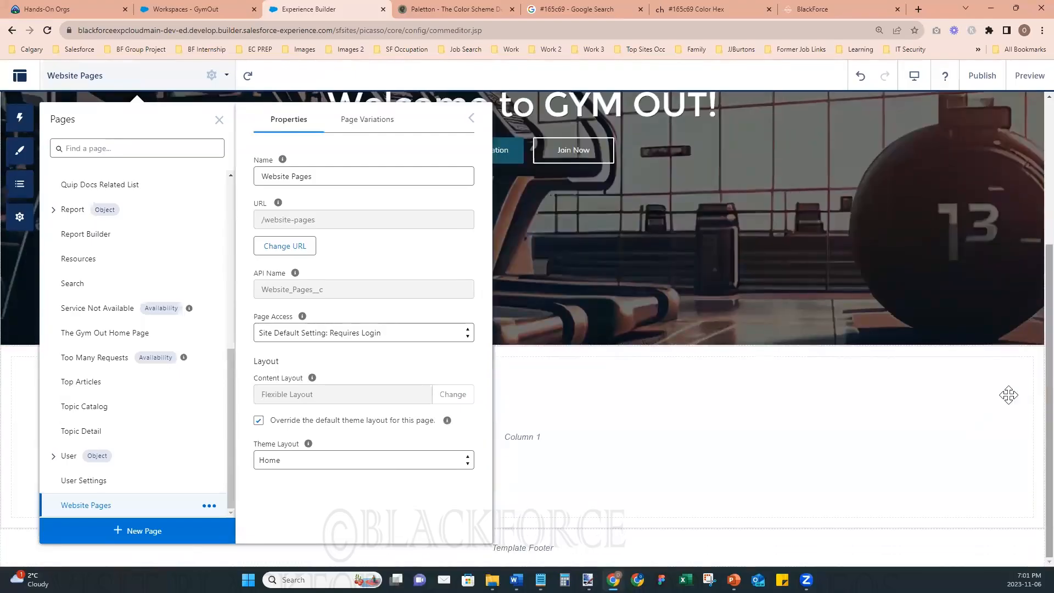
pyautogui.scroll(1, 1008, 395)
pyautogui.scroll(-1, 728, 470)
pyautogui.scroll(-1, 729, 469)
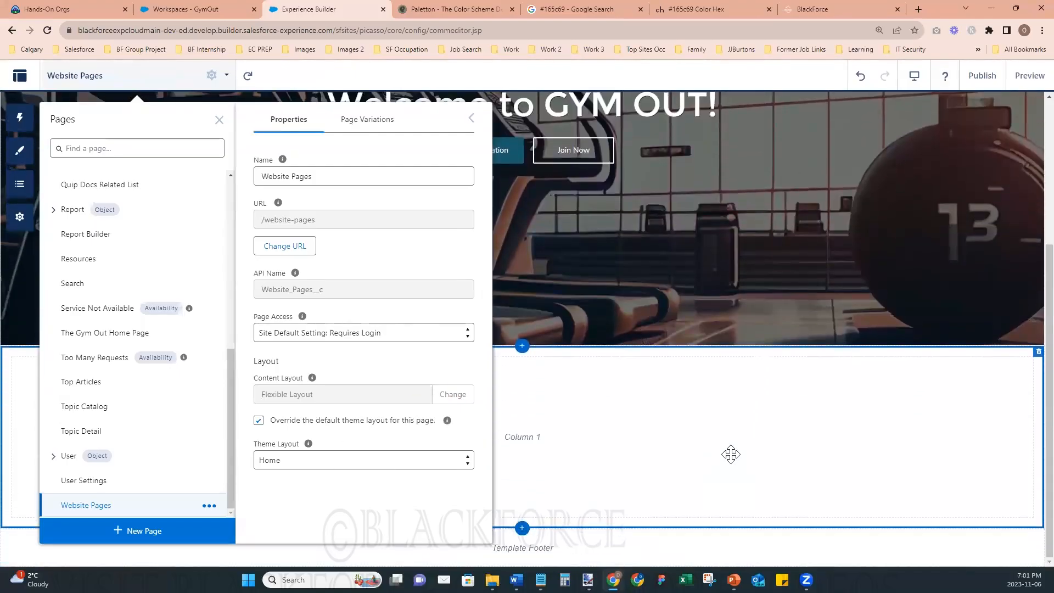
pyautogui.scroll(5, 734, 464)
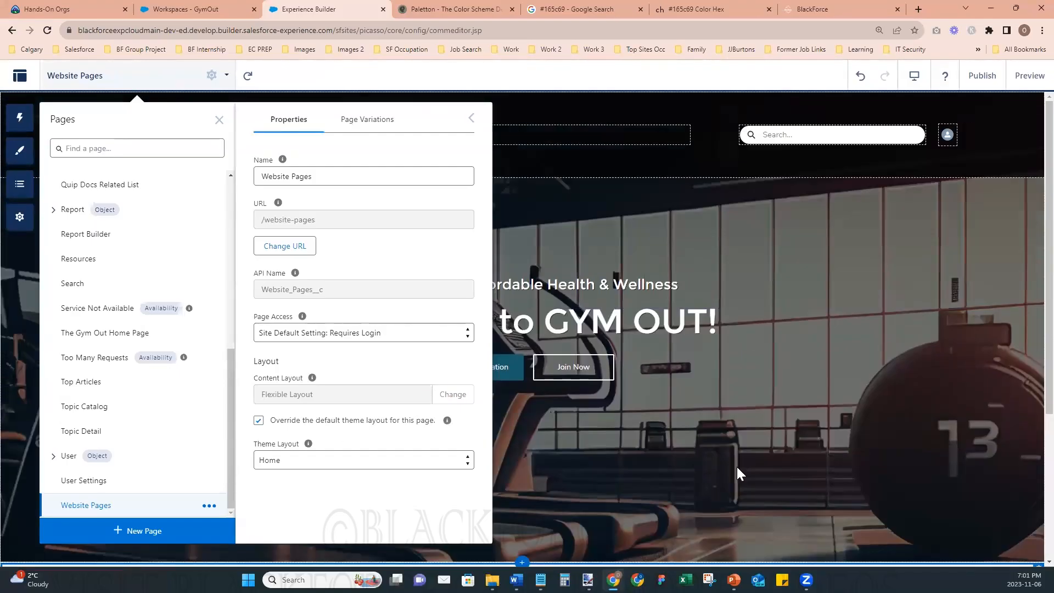
pyautogui.click(474, 119)
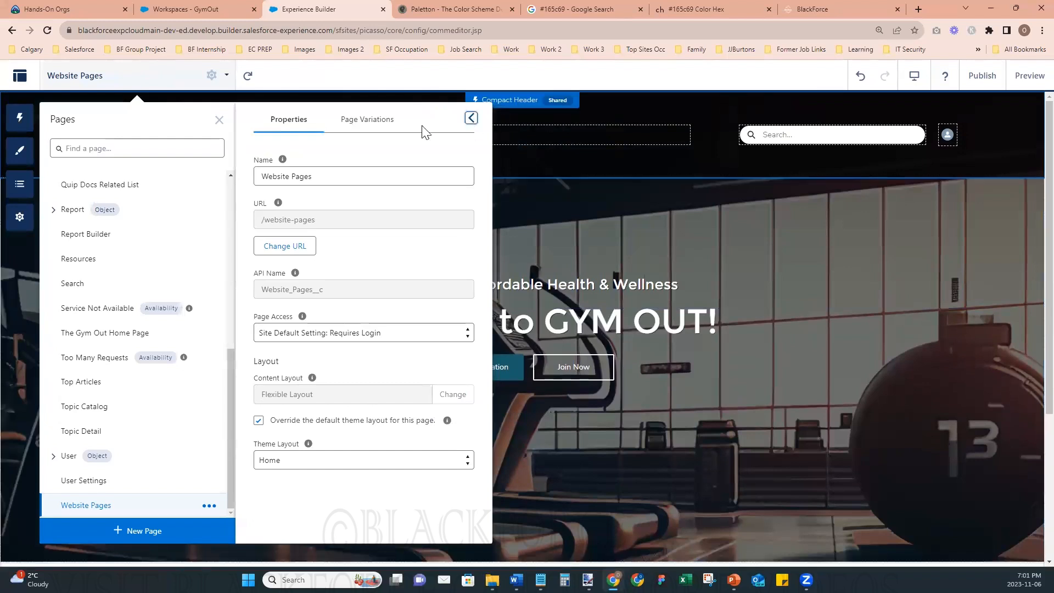
pyautogui.click(219, 120)
pyautogui.click(547, 185)
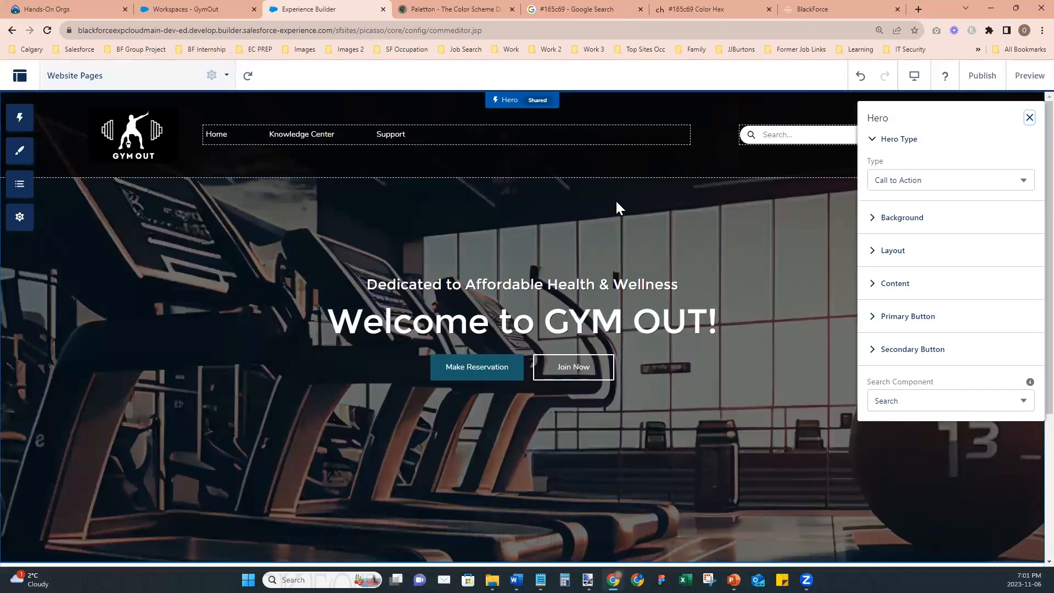
pyautogui.scroll(-4, 726, 373)
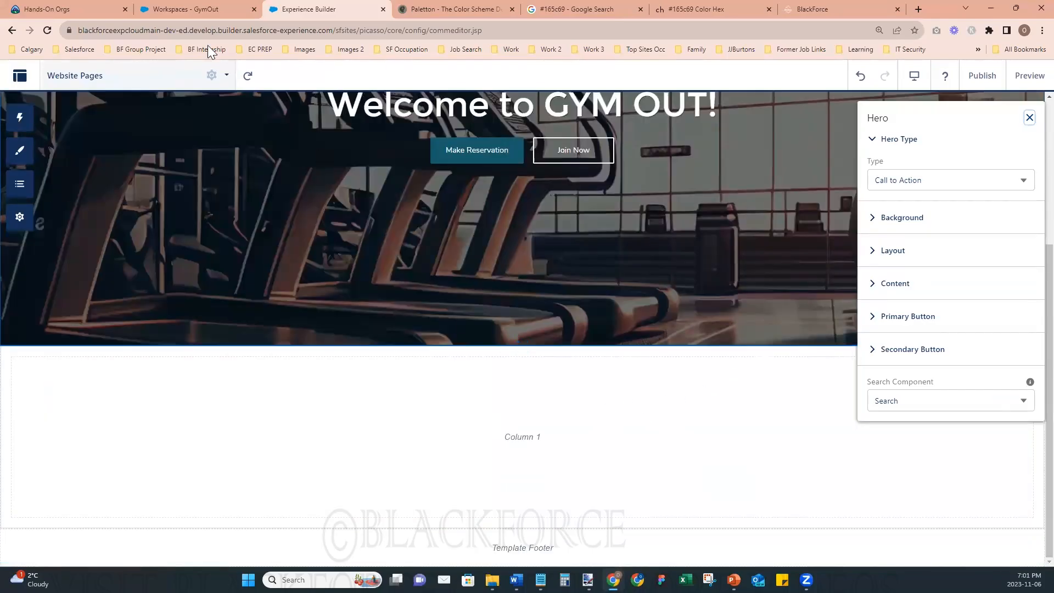
# - Set the theme layout of Website Pages to Default (Default for Page) and close the page properties
pyautogui.click(224, 77)
pyautogui.scroll(-3, 352, 415)
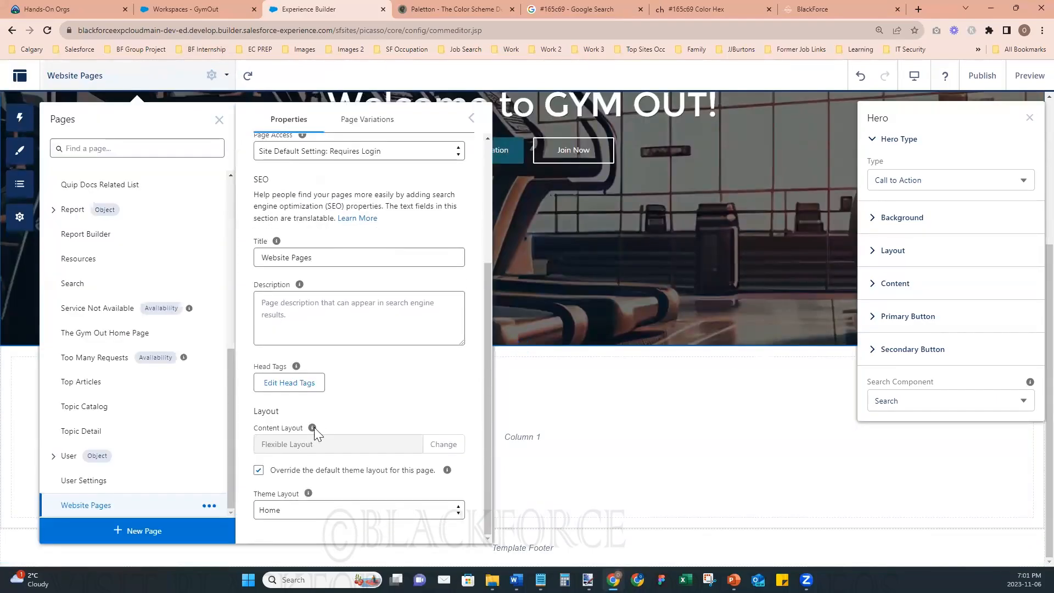
pyautogui.click(264, 510)
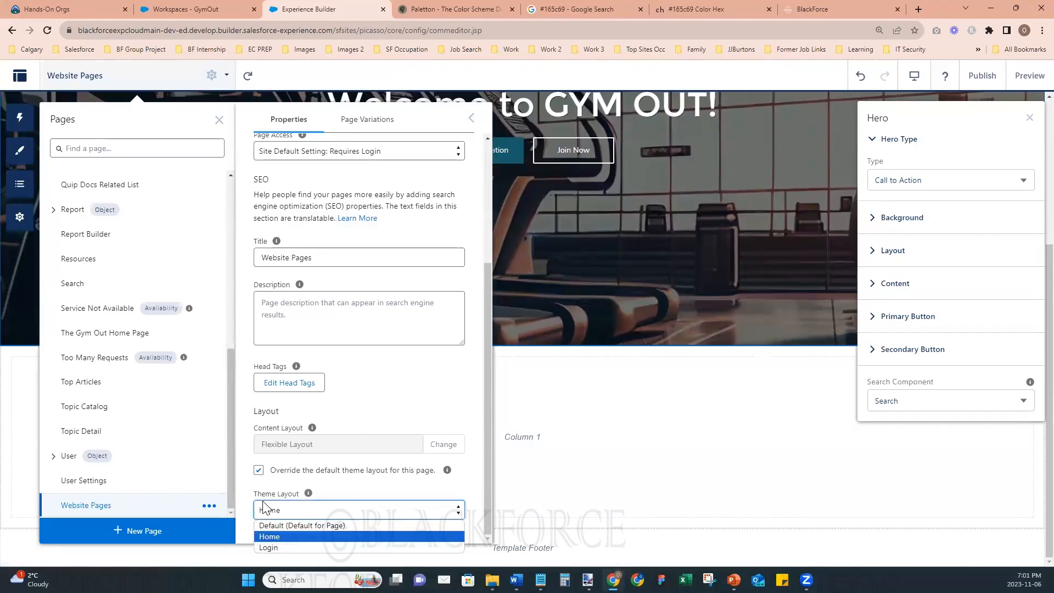
pyautogui.click(305, 523)
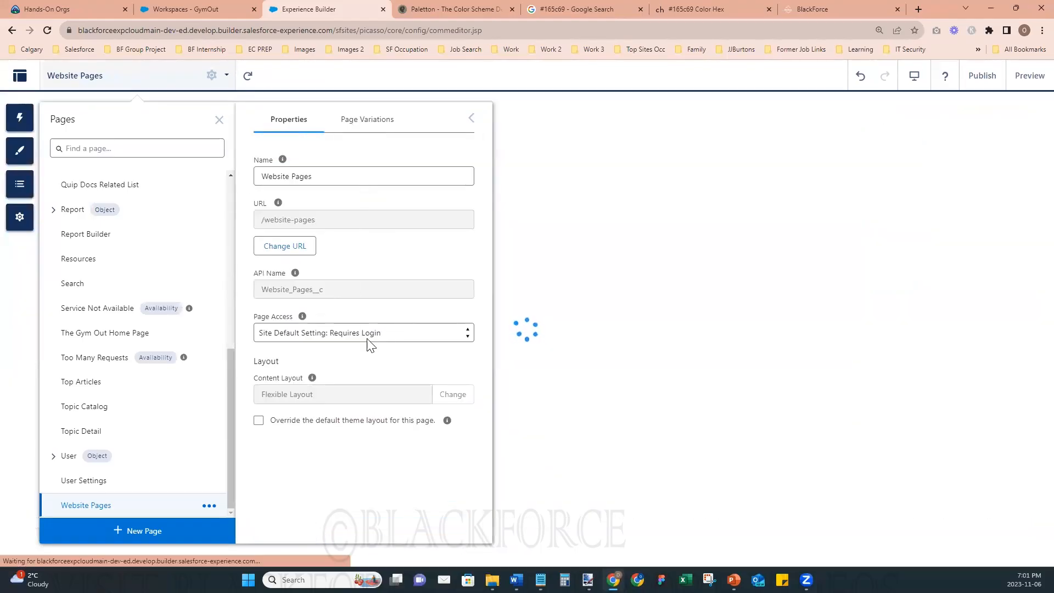
pyautogui.click(472, 118)
pyautogui.click(217, 121)
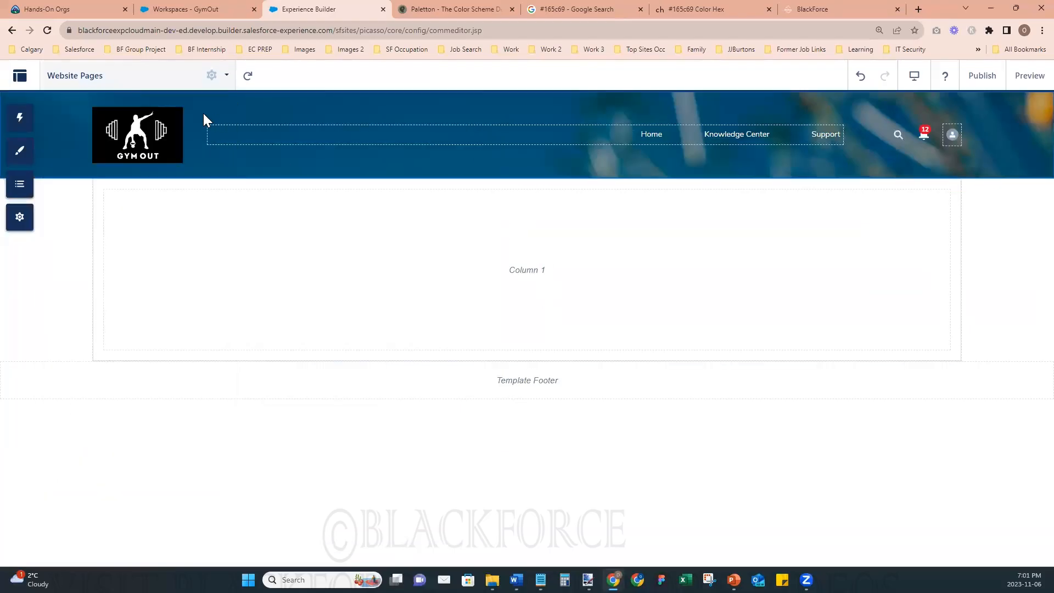
# - Turn off the maximum page width for the Default theme layout in the site's theme settings
pyautogui.click(25, 223)
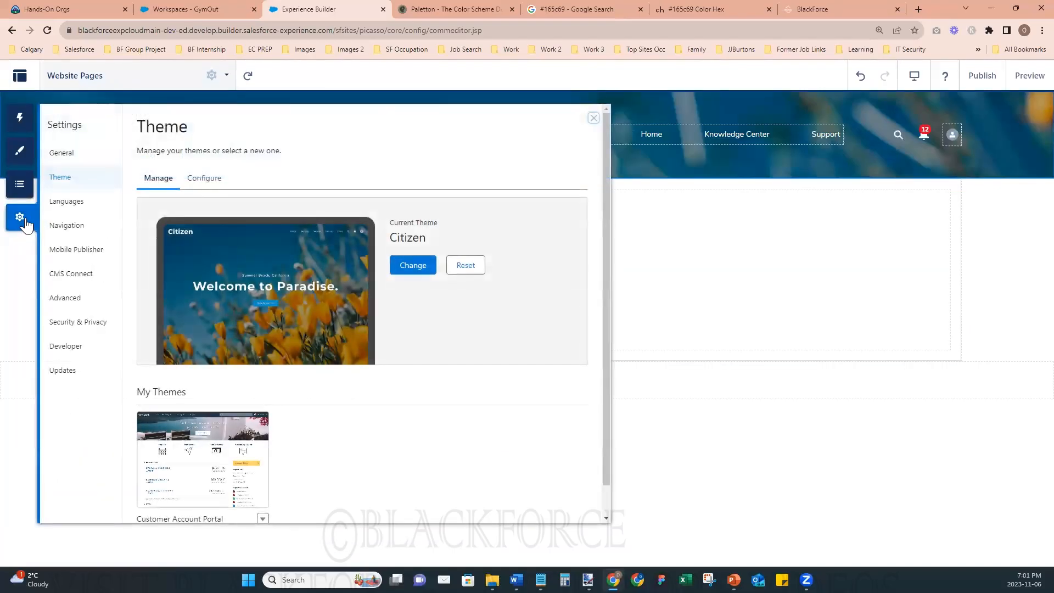
pyautogui.click(203, 181)
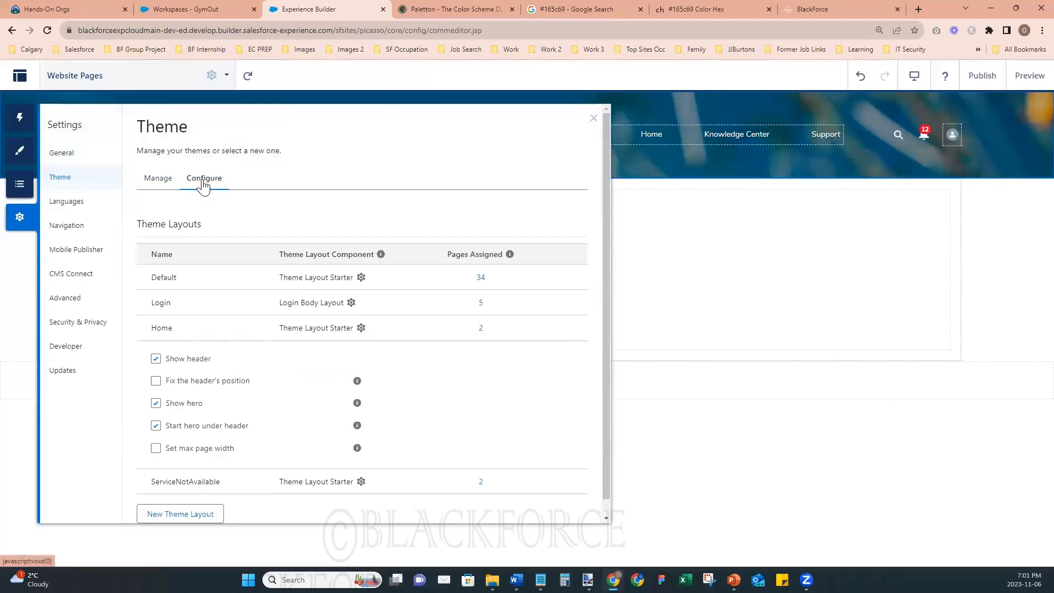
pyautogui.click(361, 278)
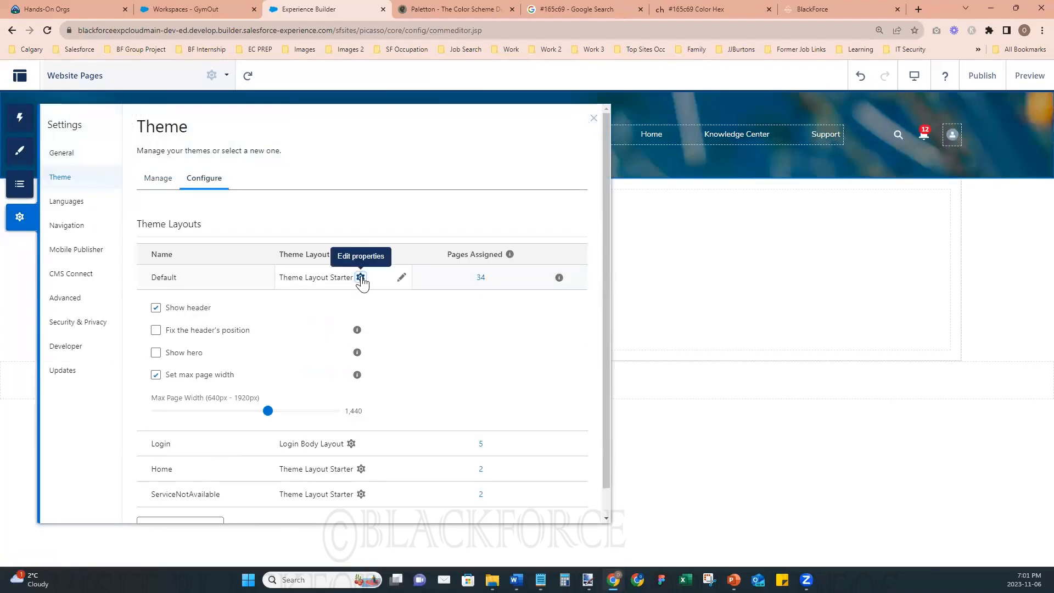
pyautogui.click(156, 377)
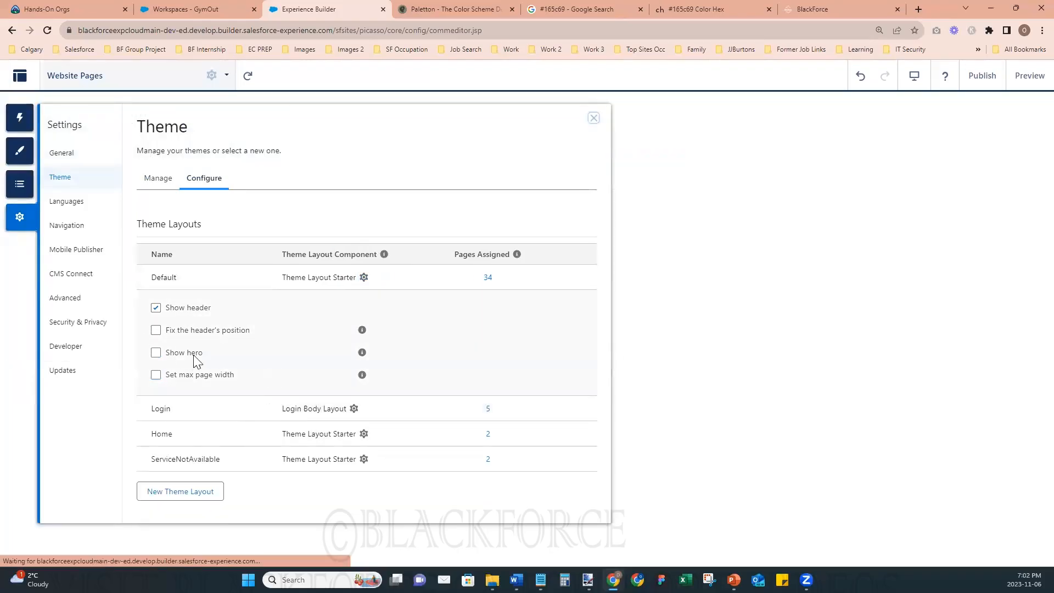
pyautogui.click(594, 119)
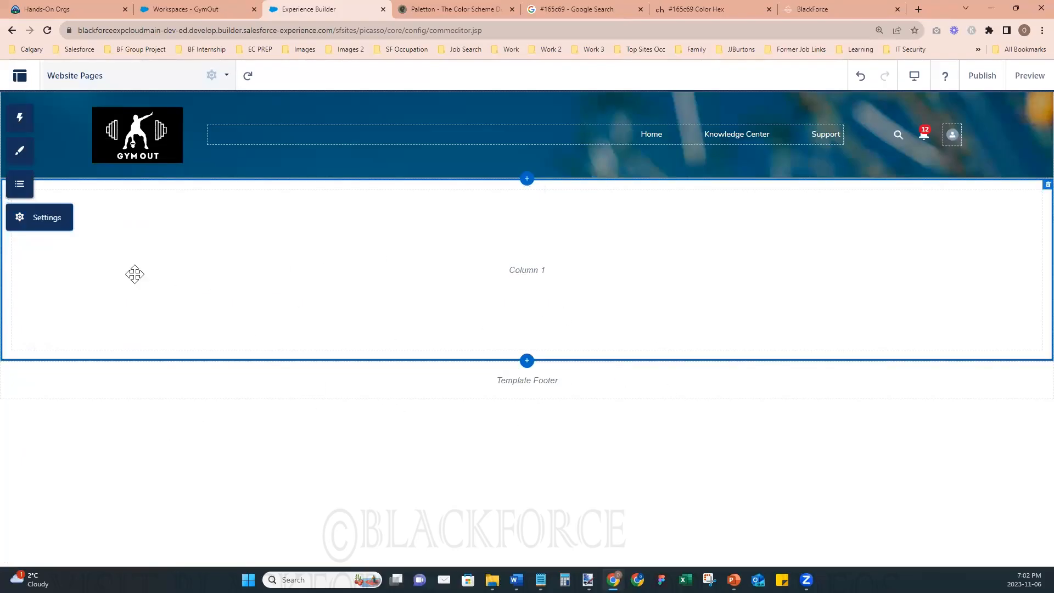
# - Glance at the BlackForce reference site, divide the Website Pages section into three columns, and move its properties aside to see them
pyautogui.click(559, 275)
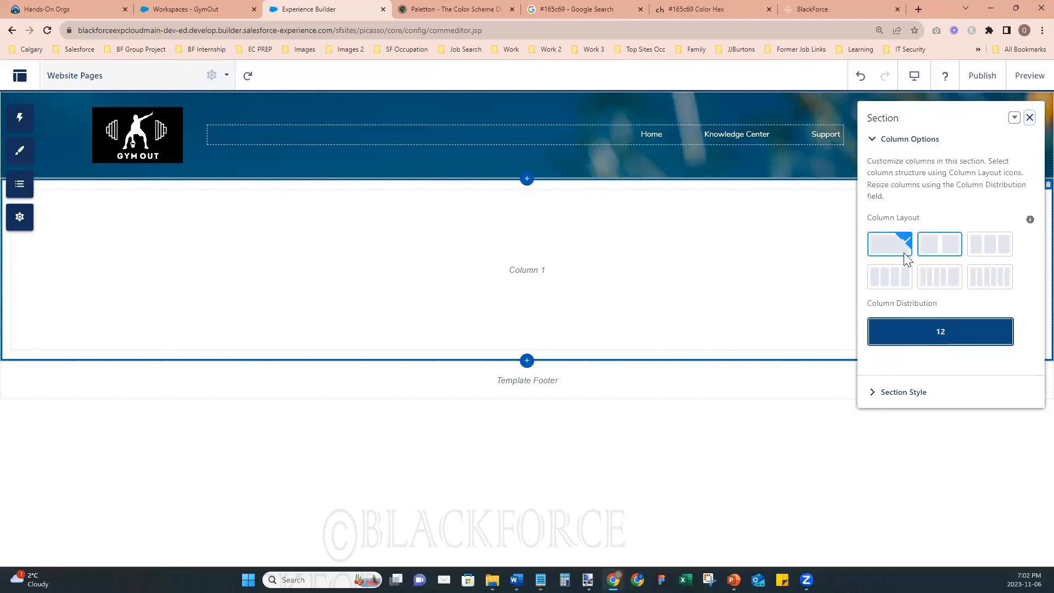
pyautogui.click(814, 12)
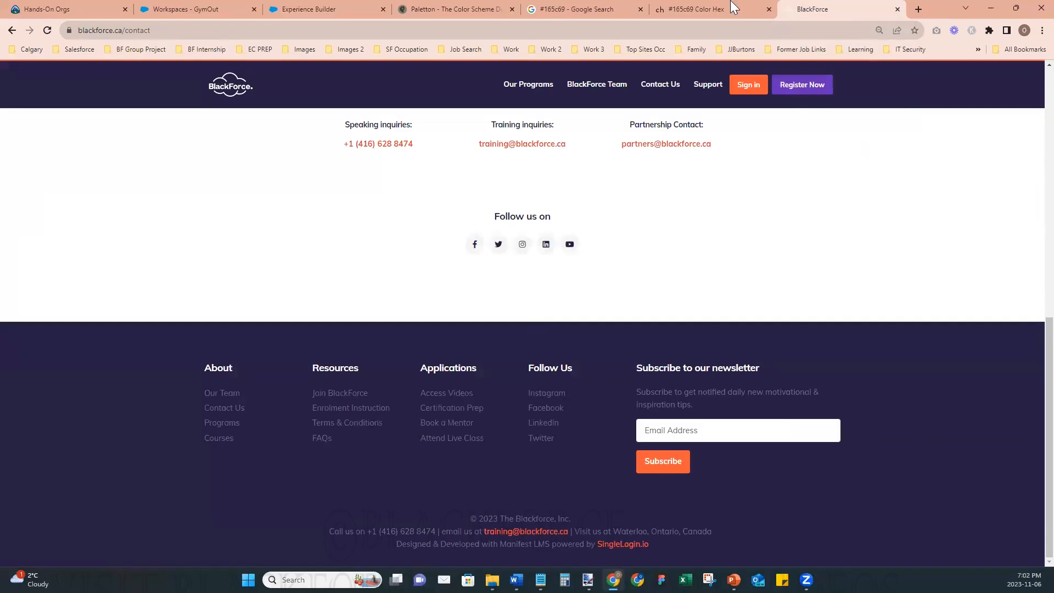
pyautogui.click(326, 13)
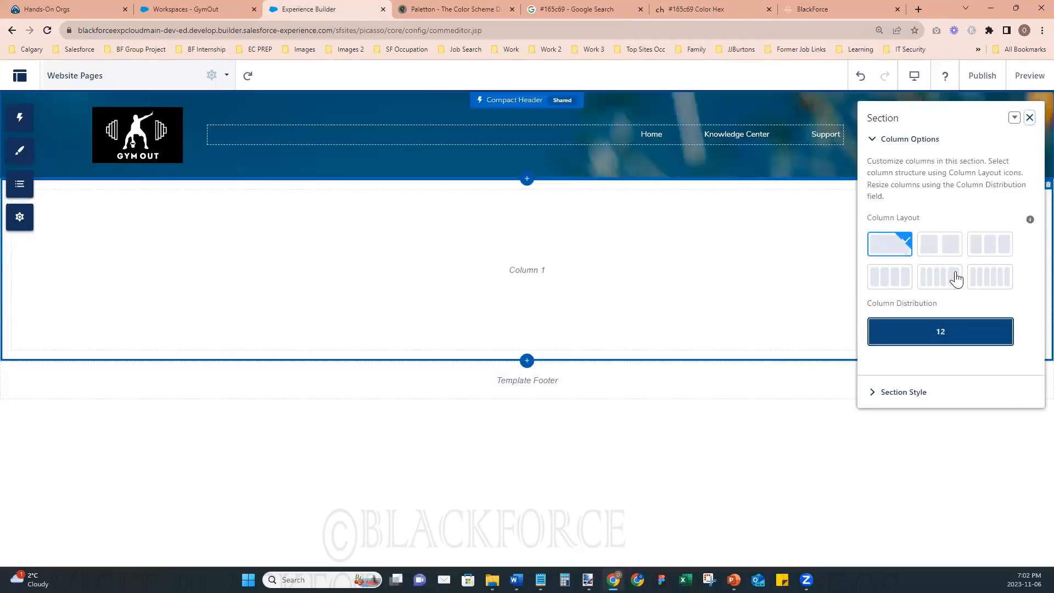
pyautogui.click(982, 251)
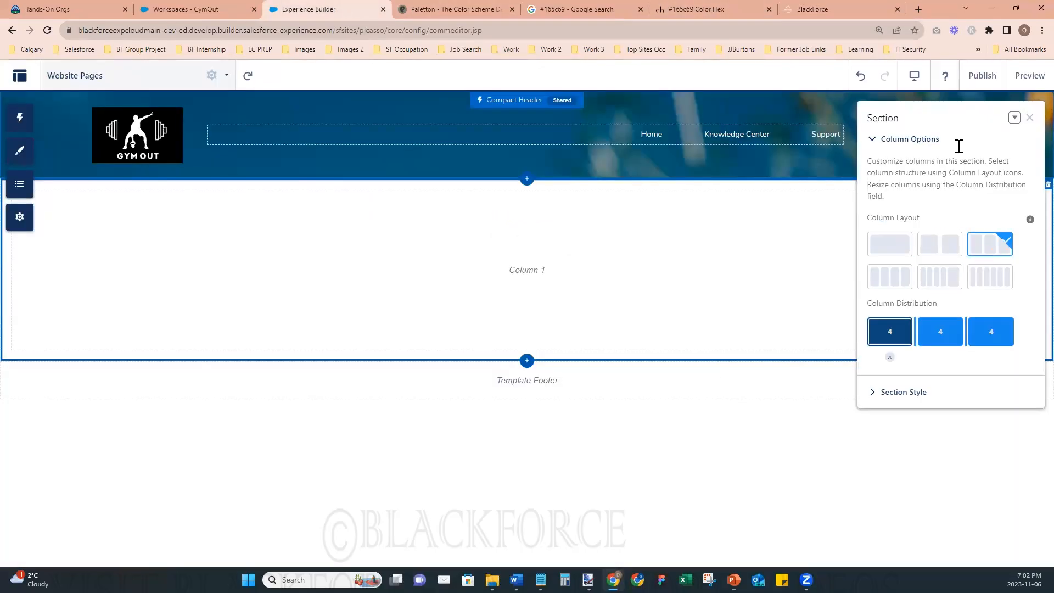
pyautogui.moveTo(930, 110); pyautogui.dragTo(489, 365)
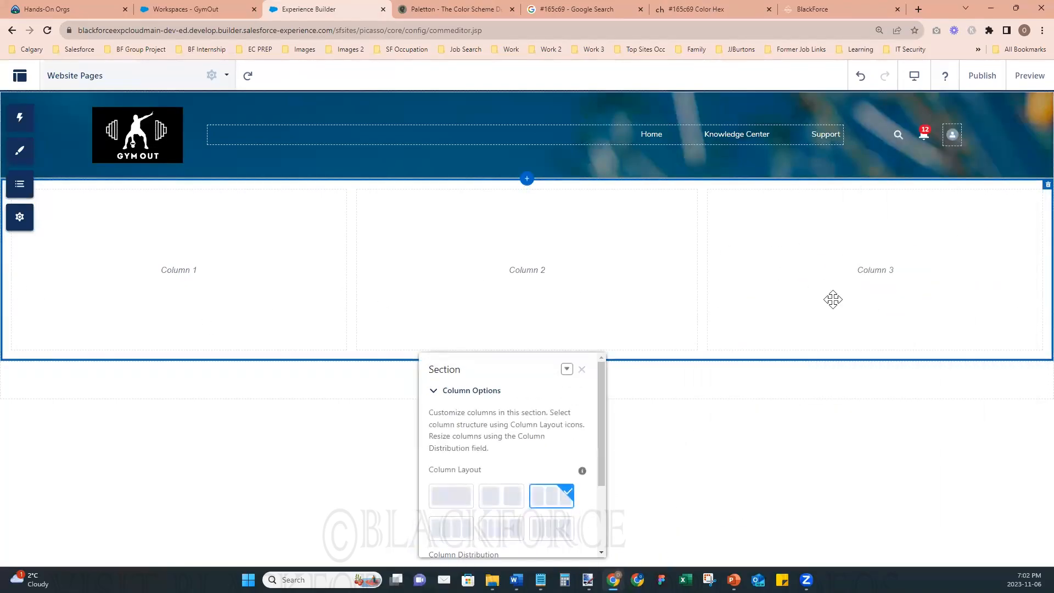
pyautogui.moveTo(504, 364); pyautogui.dragTo(906, 301)
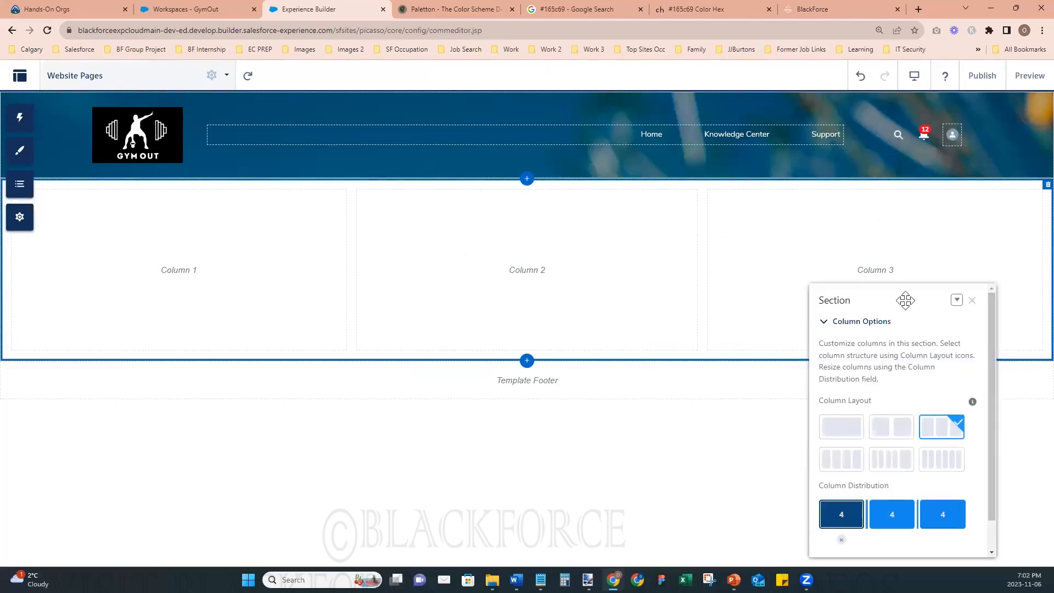
pyautogui.moveTo(834, 299); pyautogui.dragTo(877, 213)
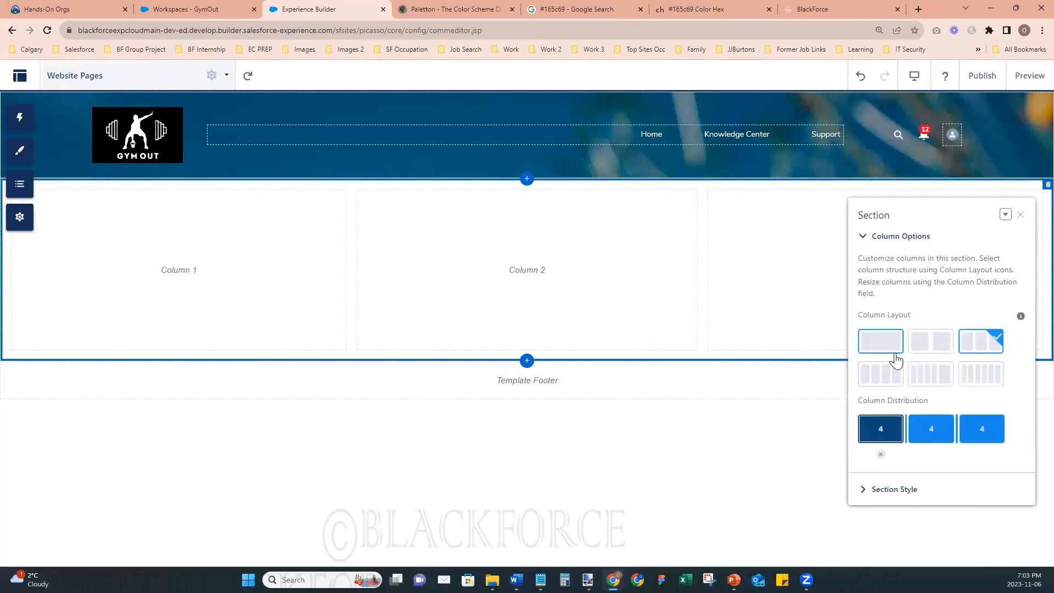
# - Try the one-column and two-column layouts on the section, and return it to three columns
pyautogui.click(871, 348)
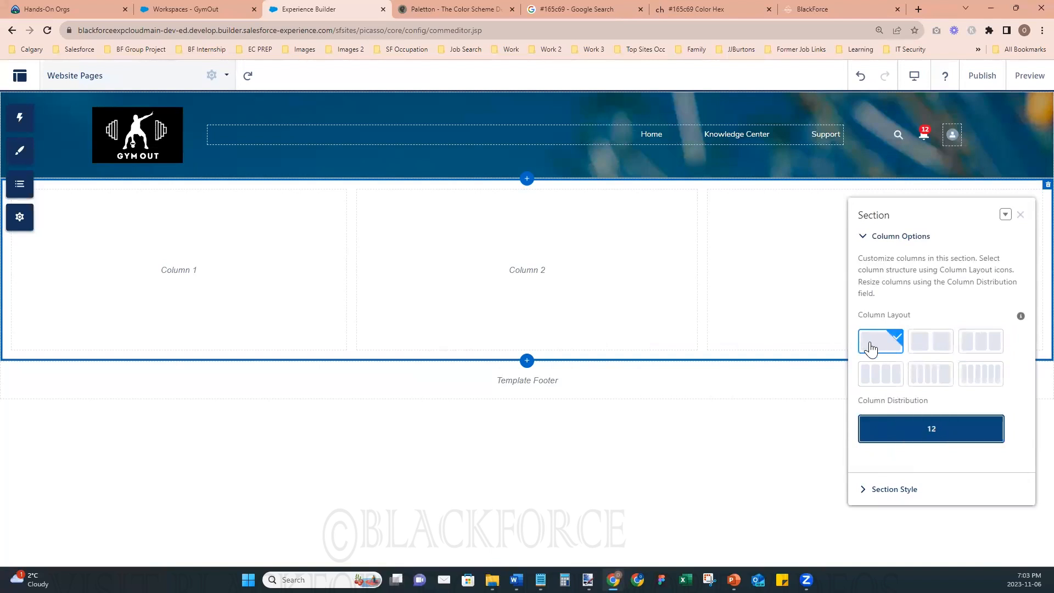
pyautogui.moveTo(920, 213); pyautogui.dragTo(448, 285)
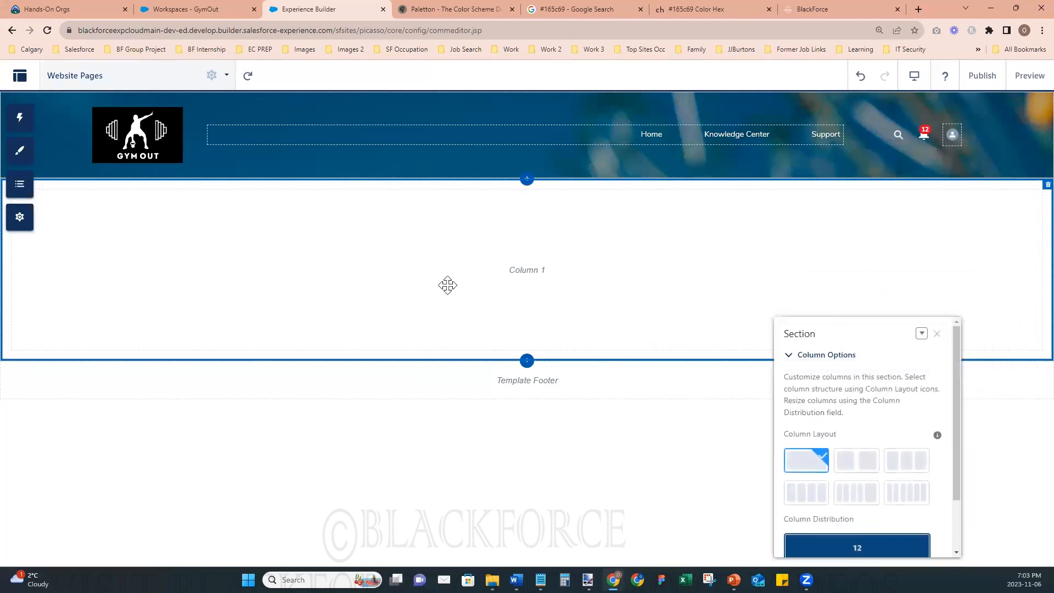
pyautogui.click(856, 464)
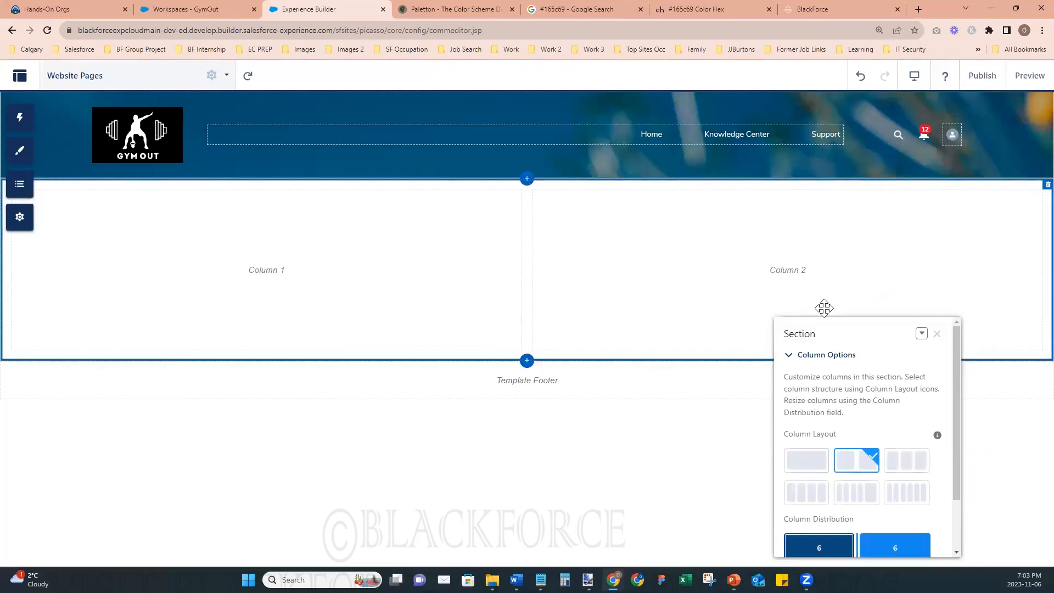
pyautogui.click(908, 465)
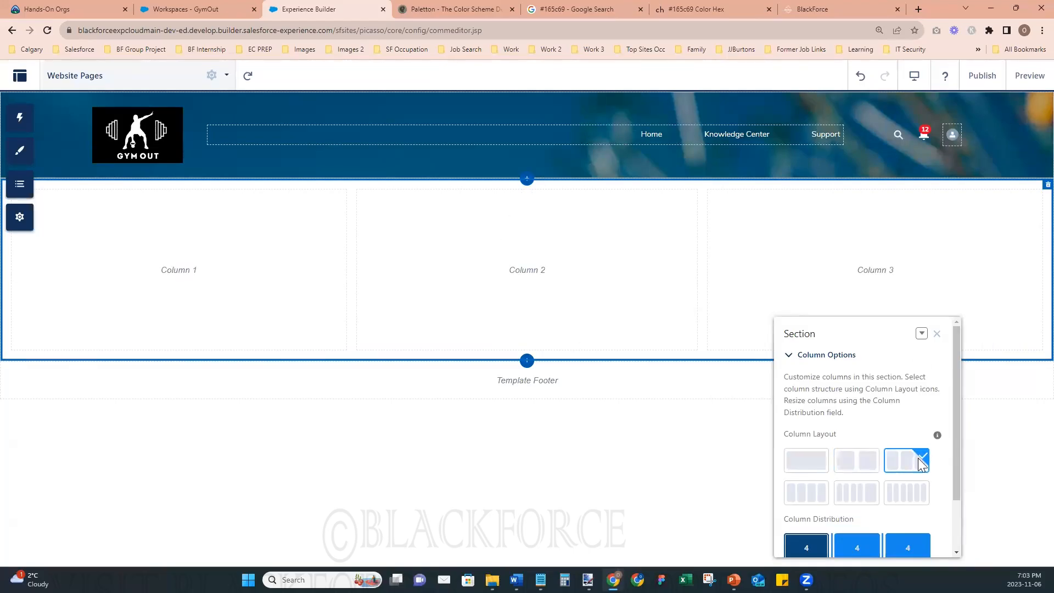
# - Try the four-column, five-column and six-column layouts on the Website Pages section
pyautogui.click(817, 497)
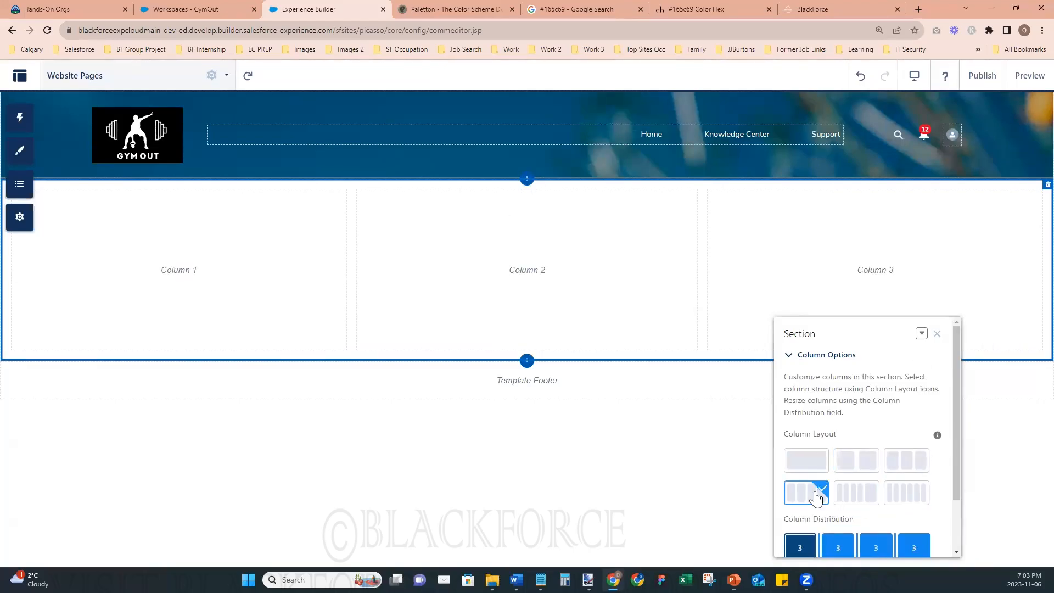
pyautogui.moveTo(858, 335); pyautogui.dragTo(779, 267)
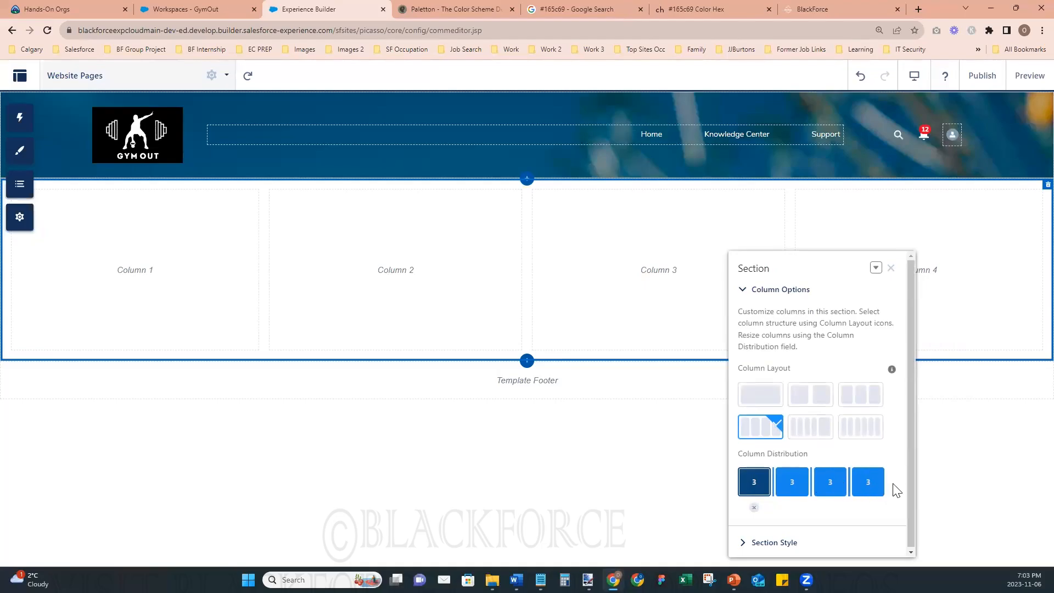
pyautogui.click(807, 433)
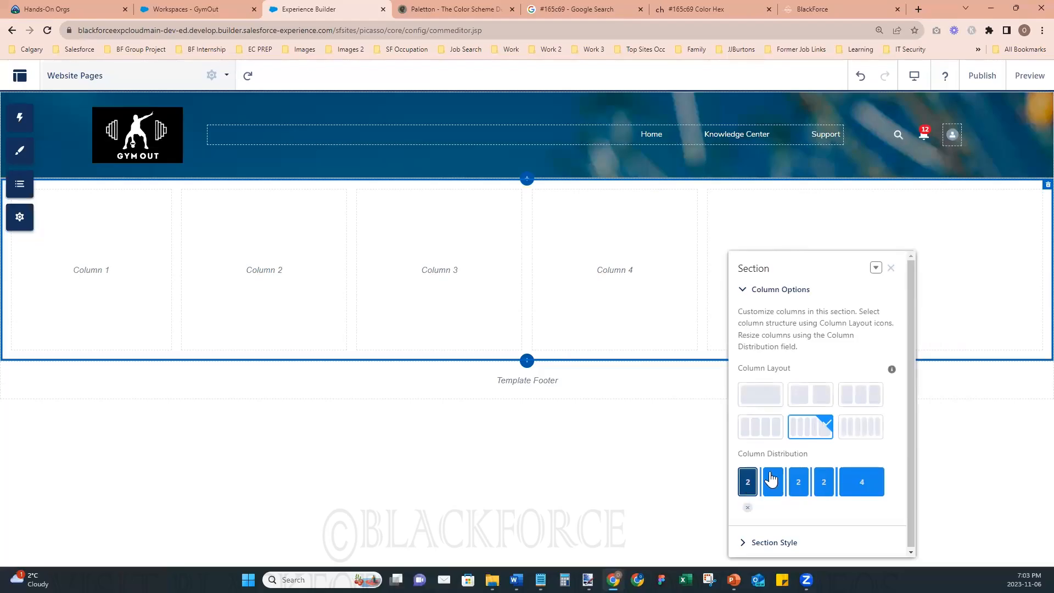
pyautogui.click(859, 433)
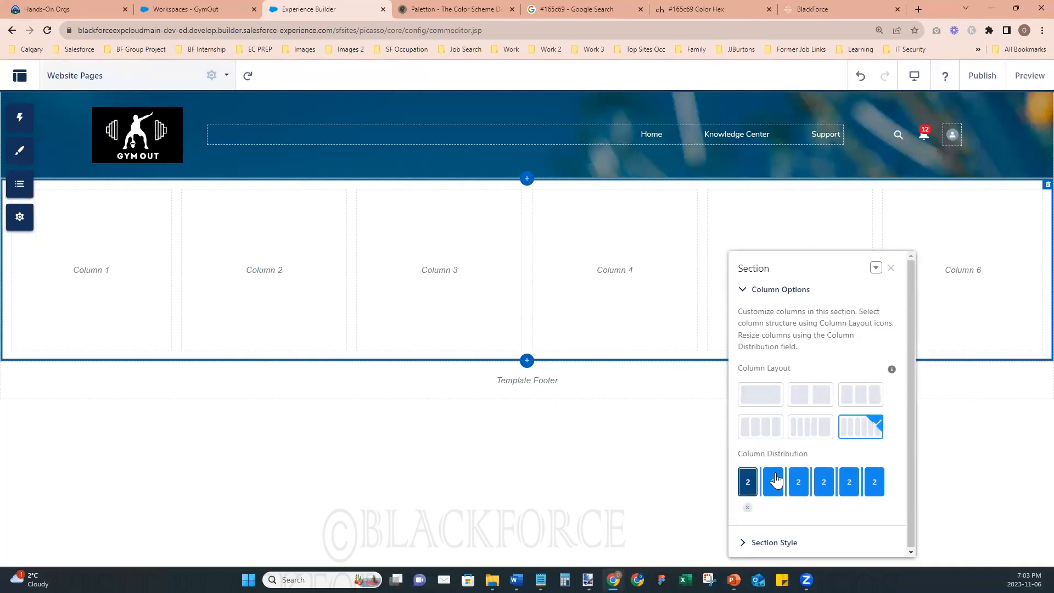
# - Try narrowing the first and last columns of the six-column layout, restore their widths, and return the section to three columns
pyautogui.moveTo(761, 481); pyautogui.dragTo(755, 484)
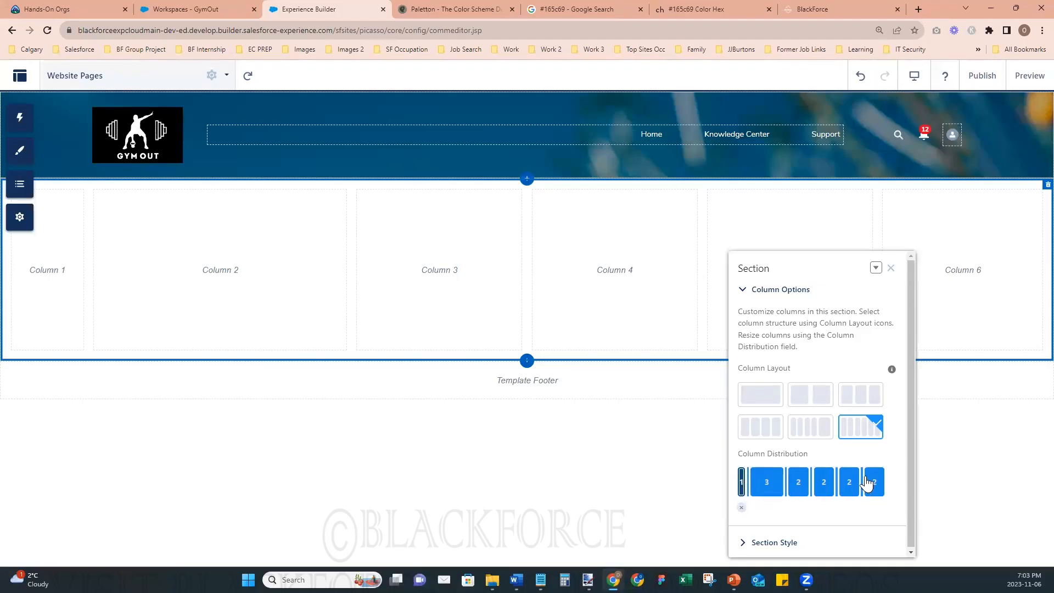
pyautogui.moveTo(861, 476); pyautogui.dragTo(872, 477)
pyautogui.moveTo(749, 481); pyautogui.dragTo(760, 480)
pyautogui.moveTo(876, 482); pyautogui.dragTo(864, 482)
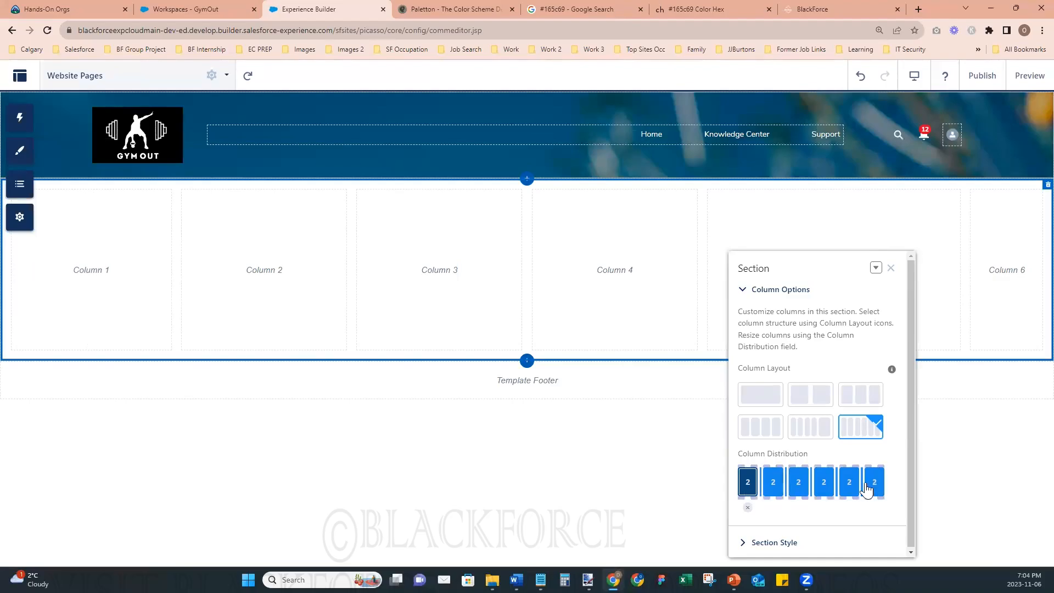
pyautogui.click(872, 408)
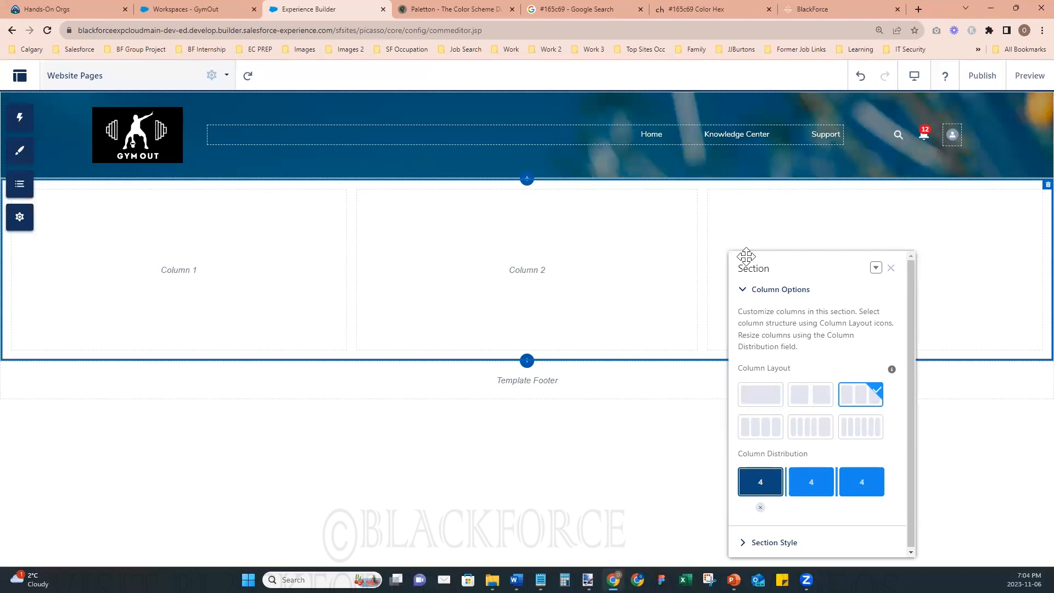
pyautogui.click(891, 268)
# - Add a second section below the existing one and divide it into three columns
pyautogui.click(570, 256)
pyautogui.click(527, 360)
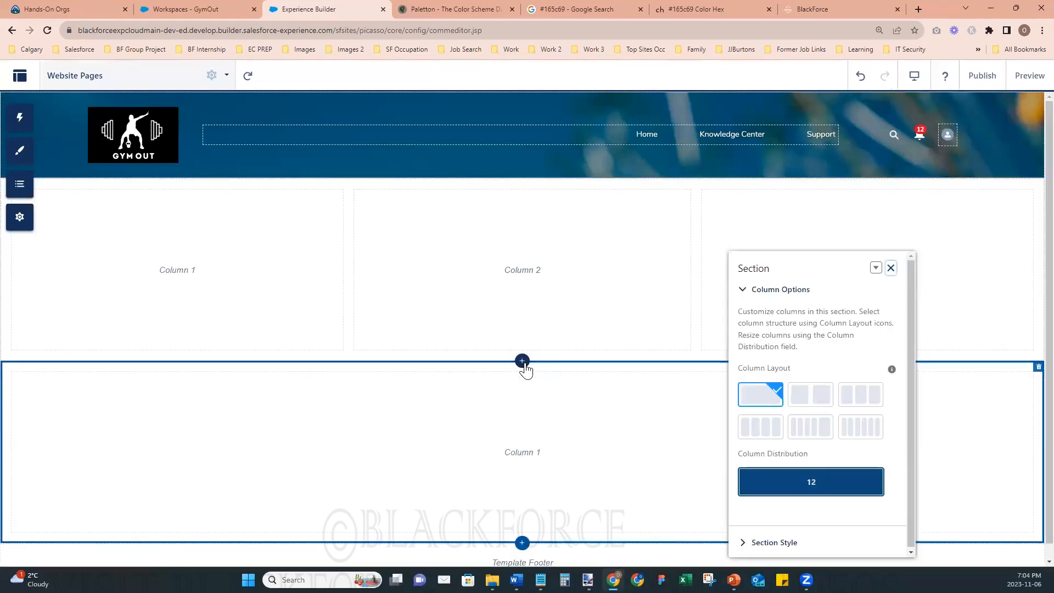
pyautogui.click(850, 402)
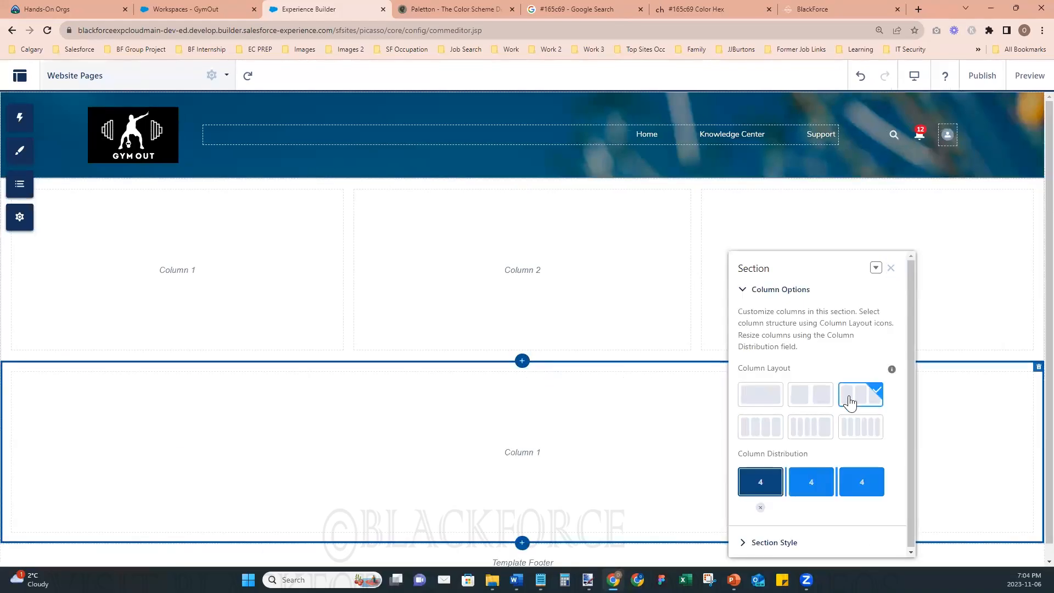
pyautogui.click(890, 268)
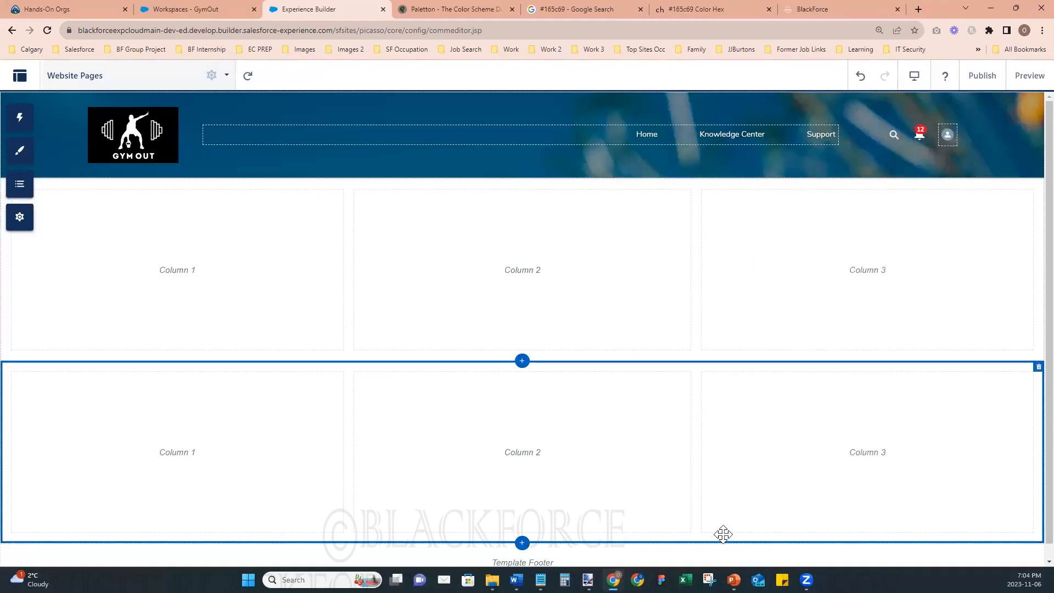
# - Set the lower section's background color to fully opaque black in its section style, and close its properties
pyautogui.click(662, 380)
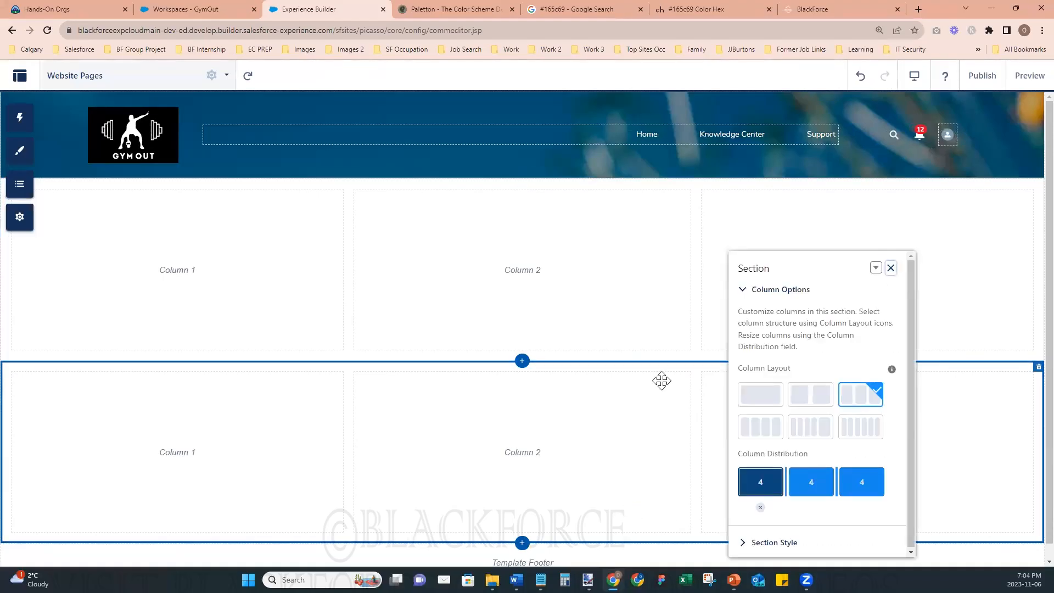
pyautogui.moveTo(814, 269); pyautogui.dragTo(835, 148)
pyautogui.click(803, 413)
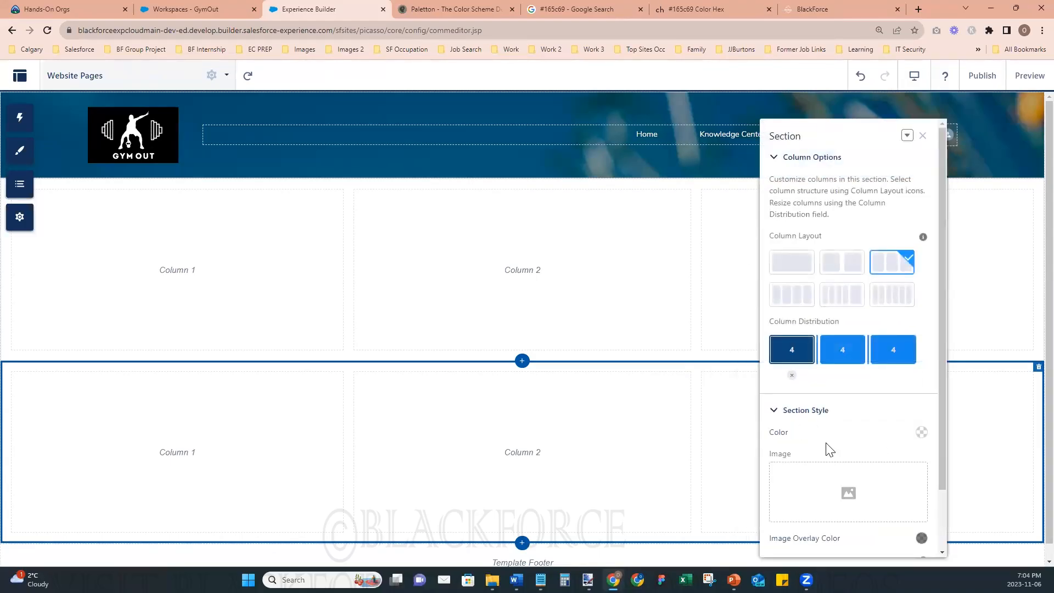
pyautogui.scroll(-2, 848, 429)
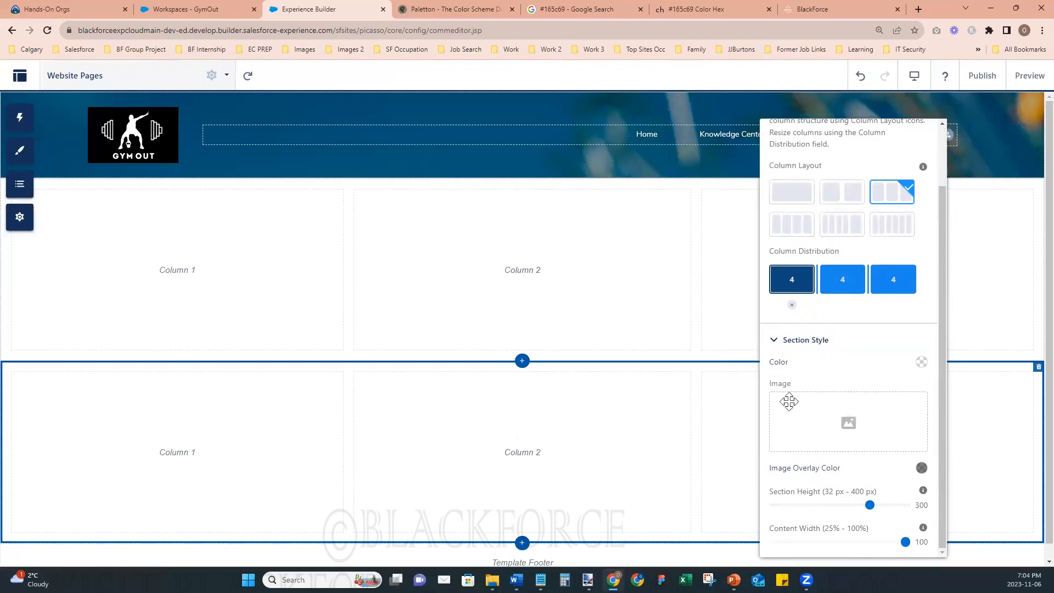
pyautogui.click(922, 362)
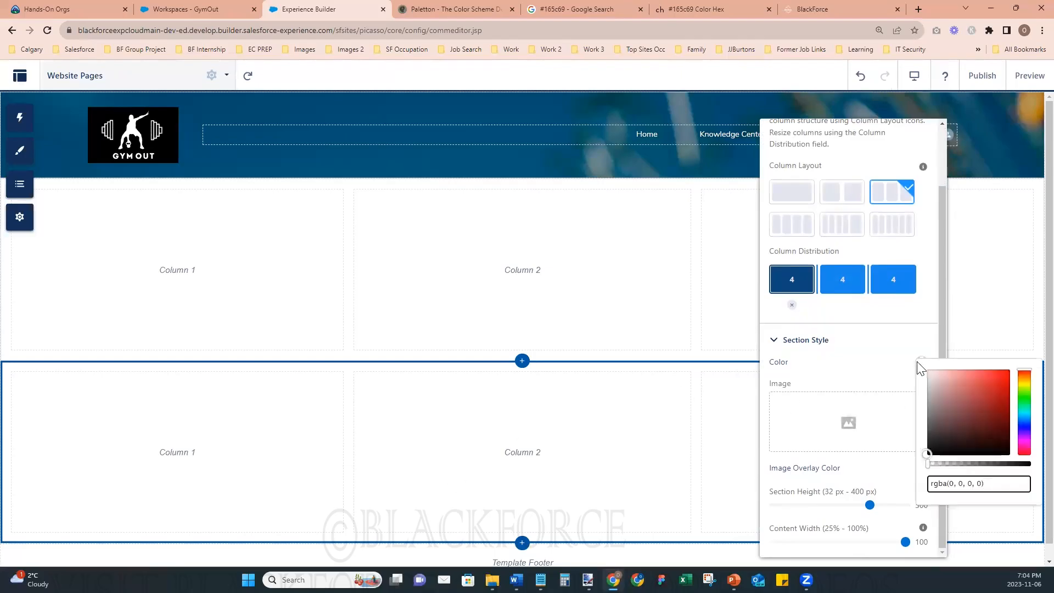
pyautogui.moveTo(993, 464); pyautogui.dragTo(1032, 464)
pyautogui.click(856, 384)
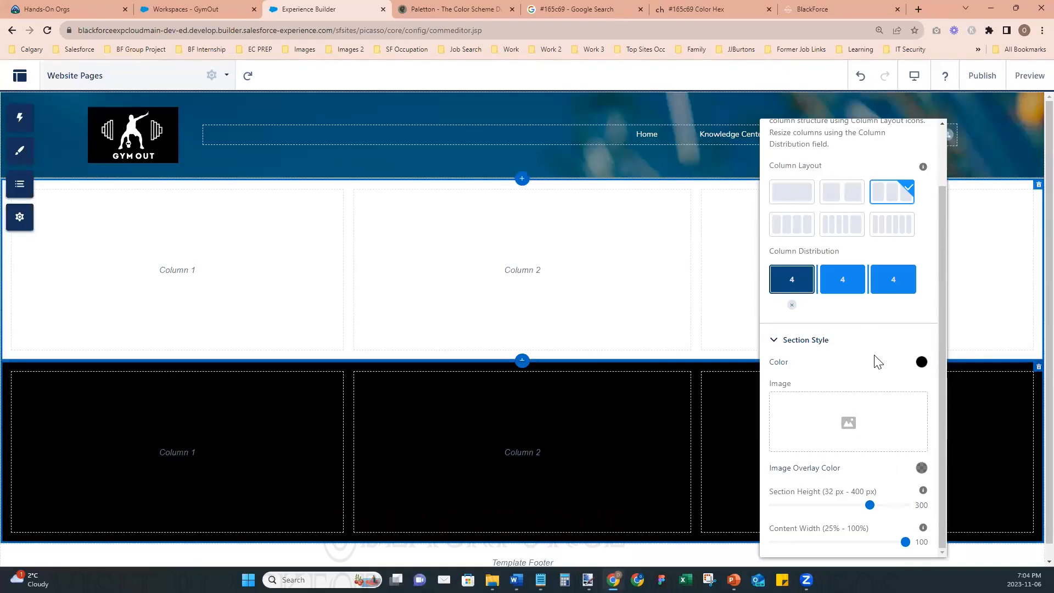
pyautogui.scroll(2, 876, 357)
pyautogui.click(923, 136)
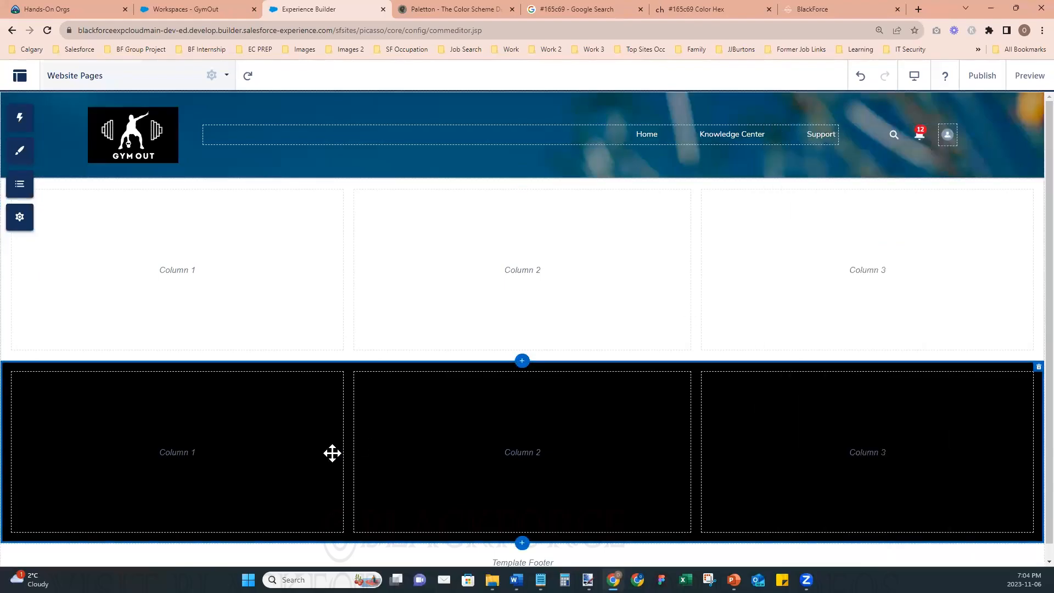
# - Find the Rich Content Editor component and place it in the first column of the black section
pyautogui.click(25, 151)
pyautogui.click(25, 130)
pyautogui.click(103, 141)
pyautogui.write('rich')
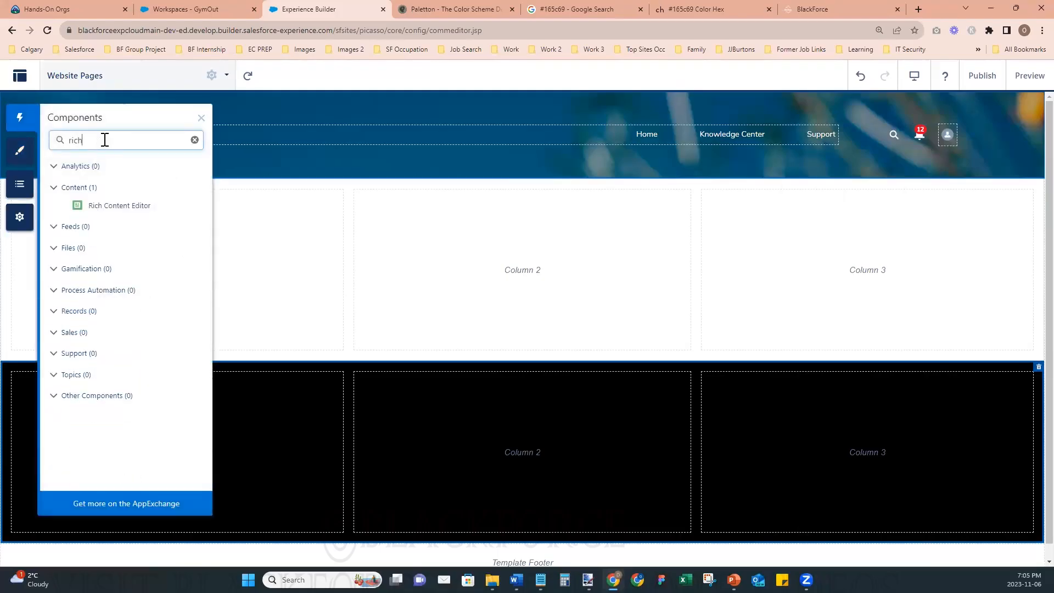
pyautogui.moveTo(265, 247); pyautogui.dragTo(238, 435)
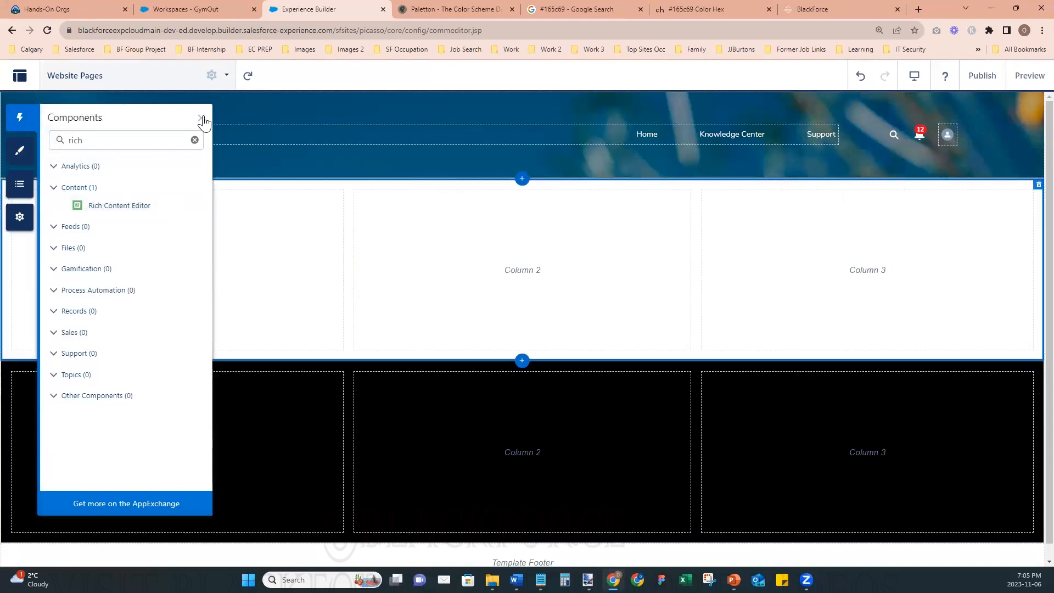
pyautogui.click(201, 117)
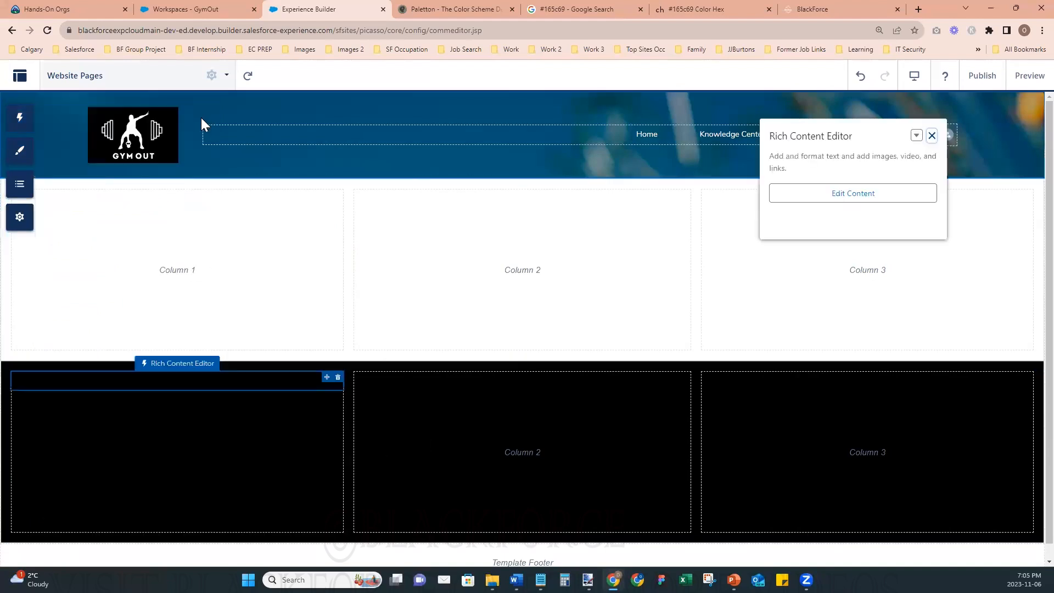
# - Insert the image Gym Out Logo - For Header 2 from the Asset Library into the Rich Content Editor
pyautogui.click(829, 199)
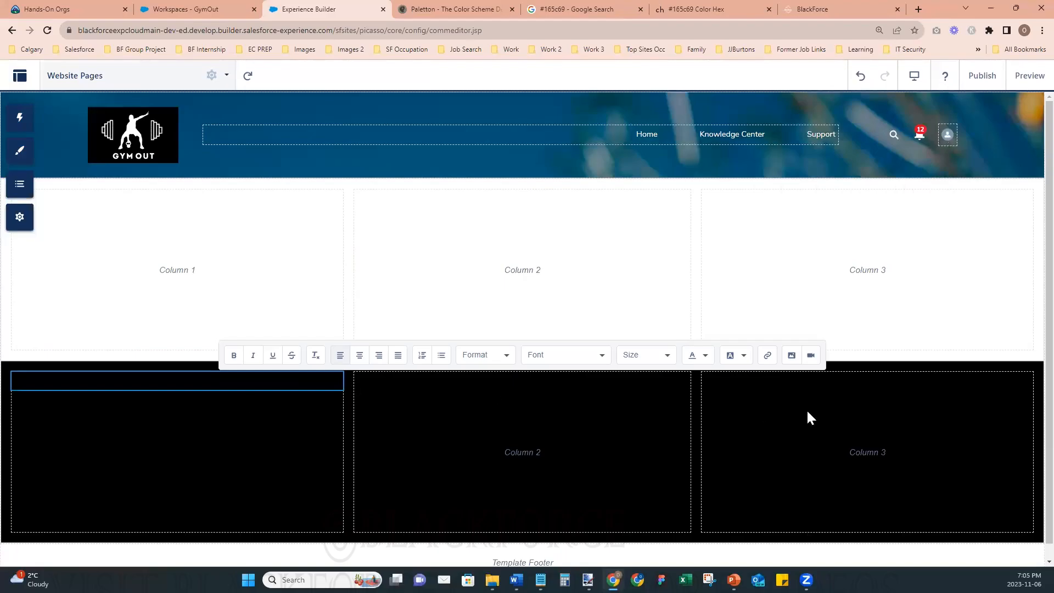
pyautogui.click(792, 356)
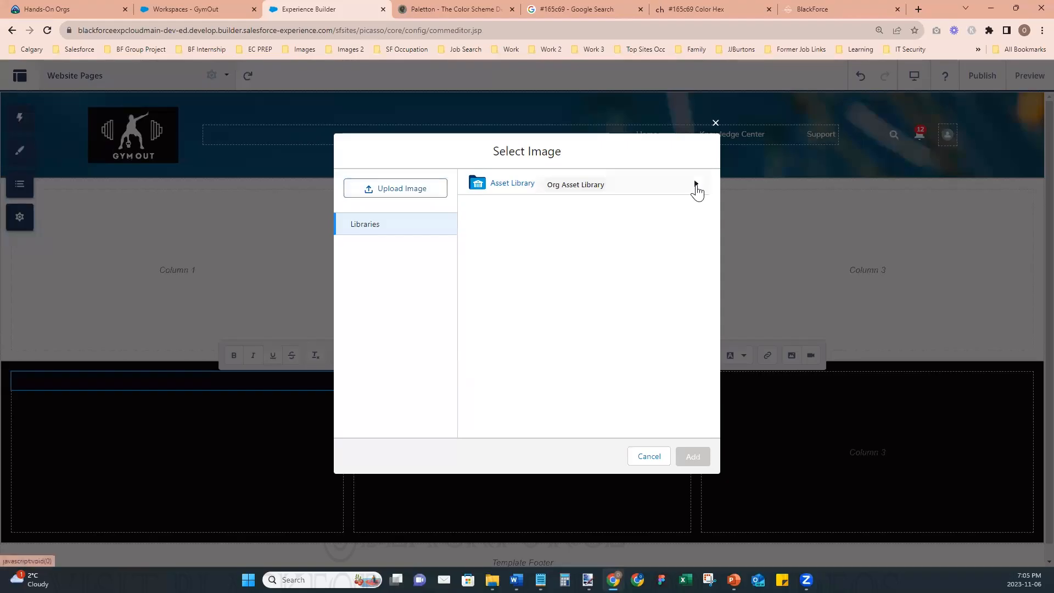
pyautogui.click(697, 186)
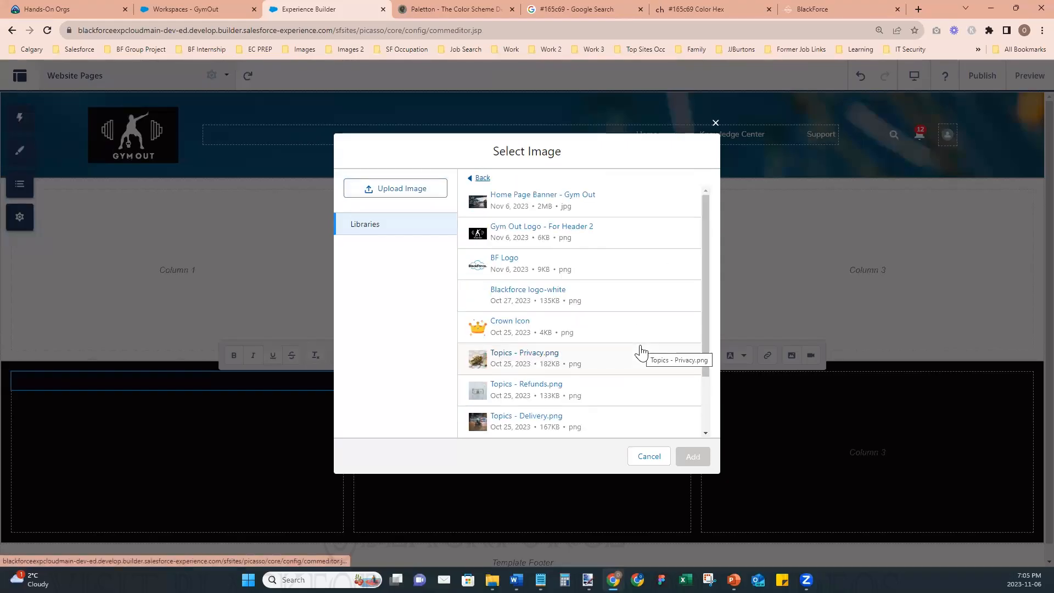
pyautogui.click(550, 232)
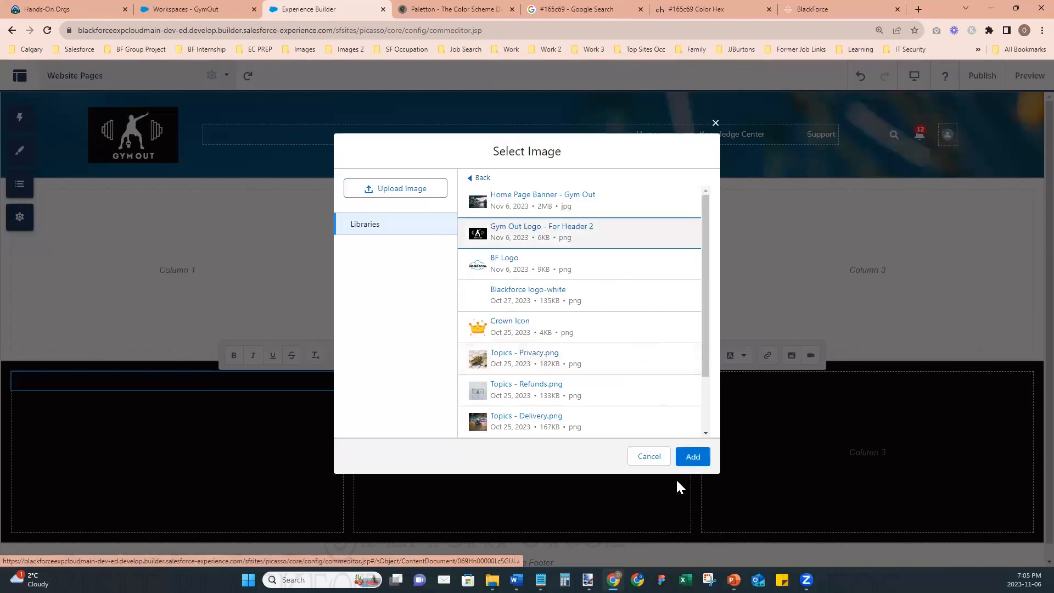
pyautogui.click(693, 457)
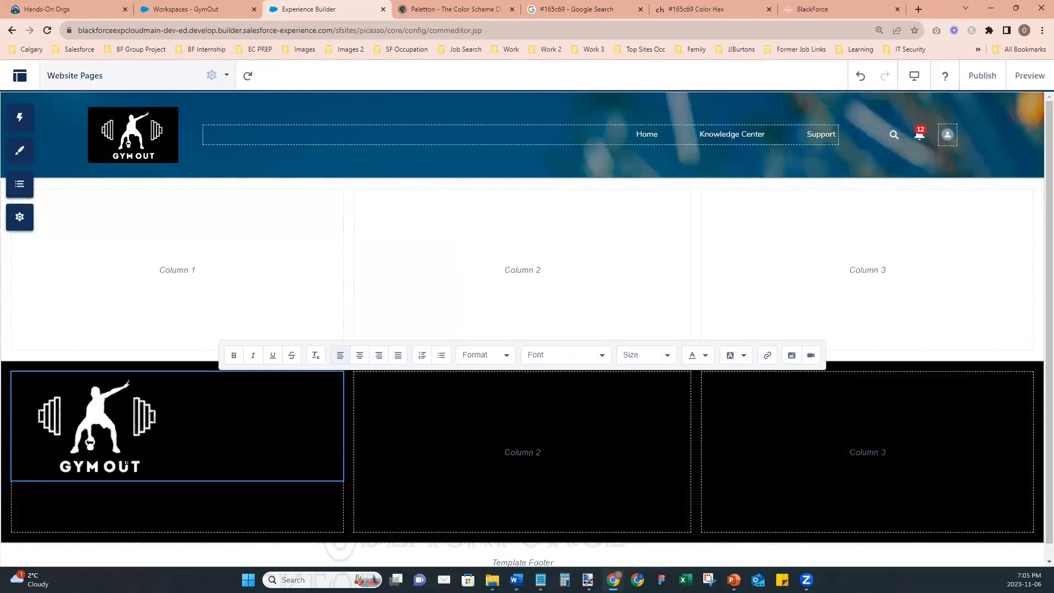
# - Try center alignment on the logo, then right-align it and shift it back toward the middle of its column
pyautogui.click(134, 424)
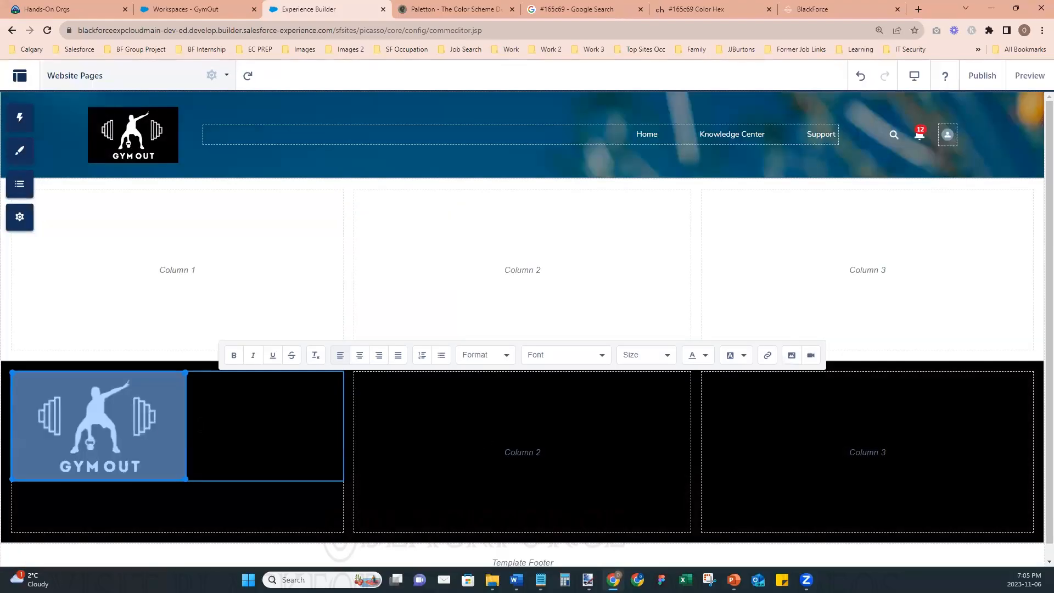
pyautogui.click(360, 357)
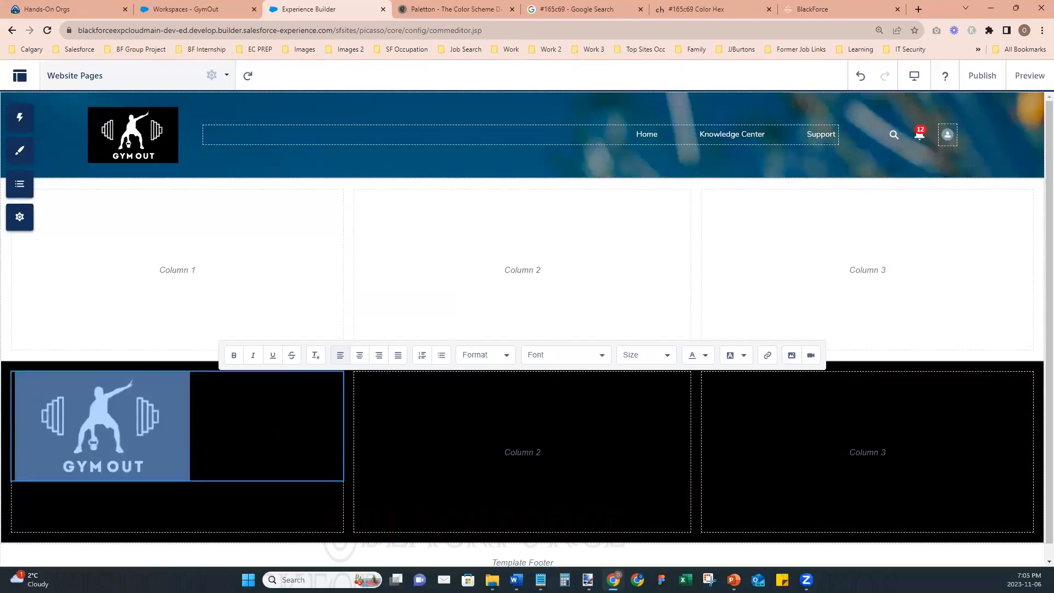
pyautogui.click(130, 427)
pyautogui.click(381, 359)
pyautogui.doubleClick(222, 456)
pyautogui.click(222, 456)
pyautogui.press('BackSpace')
pyautogui.press('BackSpace')
pyautogui.press('BackSpace')
pyautogui.press('BackSpace')
pyautogui.press('BackSpace')
pyautogui.press('BackSpace')
pyautogui.press('BackSpace')
pyautogui.press('BackSpace')
pyautogui.press('BackSpace')
pyautogui.press('BackSpace')
pyautogui.press('BackSpace')
pyautogui.press('BackSpace')
pyautogui.press('BackSpace')
pyautogui.press('BackSpace')
pyautogui.press('BackSpace')
pyautogui.press('BackSpace')
pyautogui.press('BackSpace')
pyautogui.press('BackSpace')
pyautogui.press('BackSpace')
pyautogui.press('BackSpace')
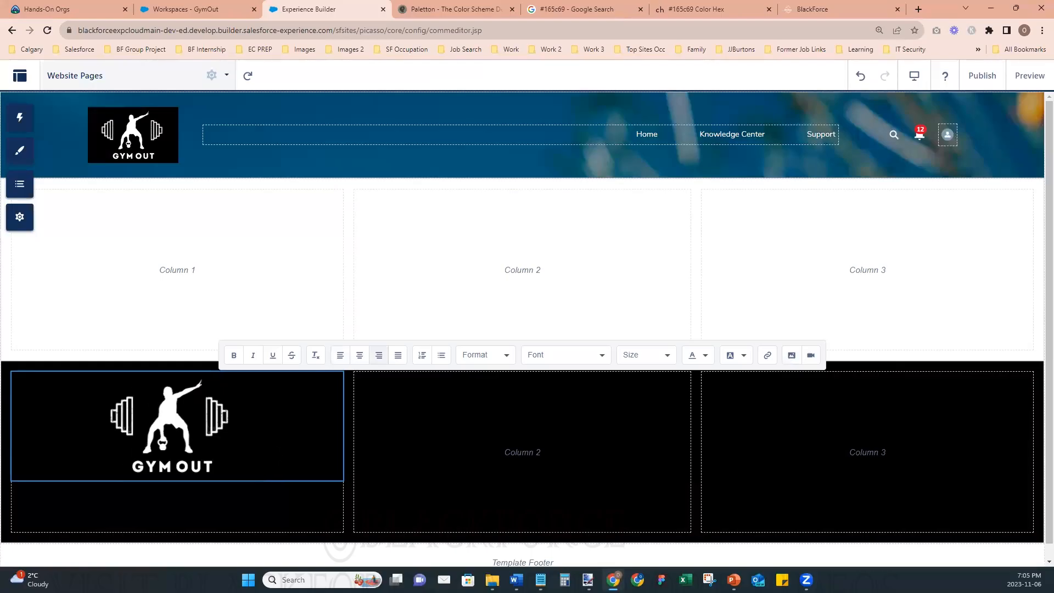
# - Fine-tune the logo's alignment and spacing until it sits midway across the first column, and leave content editing
pyautogui.click(182, 440)
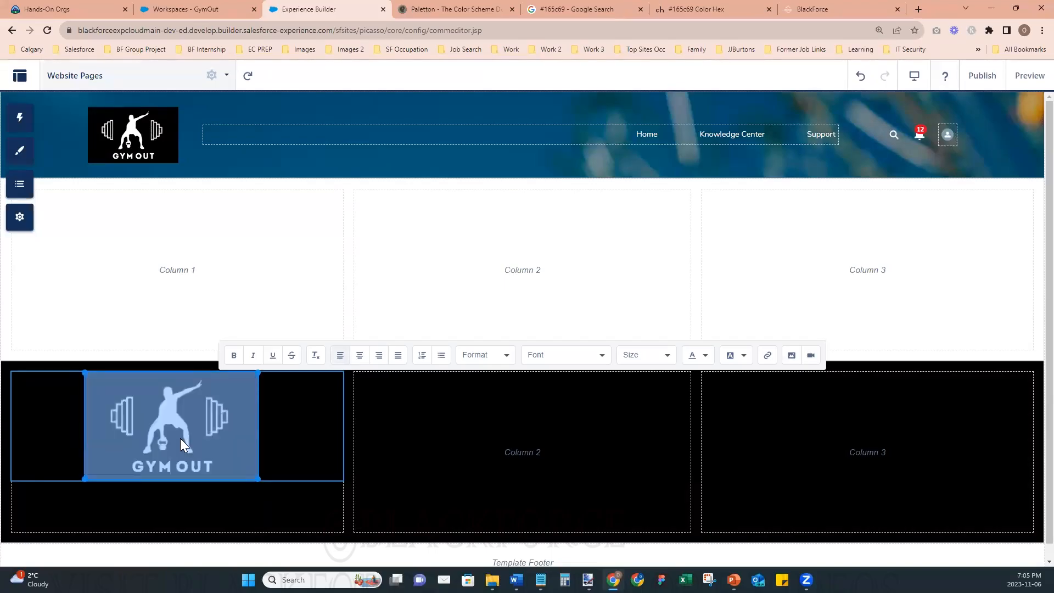
pyautogui.click(286, 444)
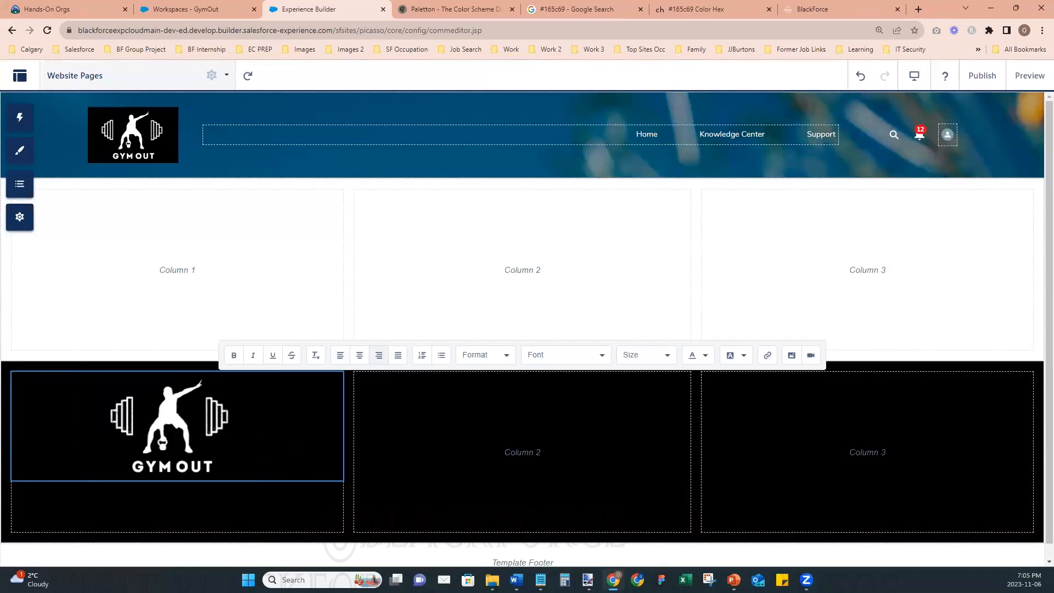
pyautogui.press('BackSpace')
pyautogui.press('BackSpace')
pyautogui.press('BackSpace')
pyautogui.press('BackSpace')
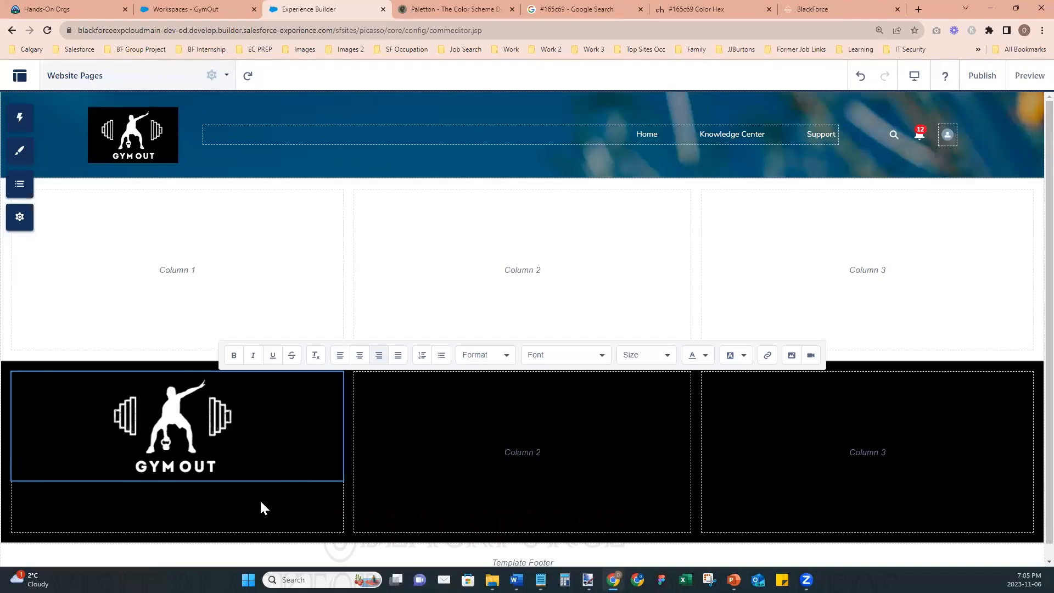
pyautogui.click(360, 356)
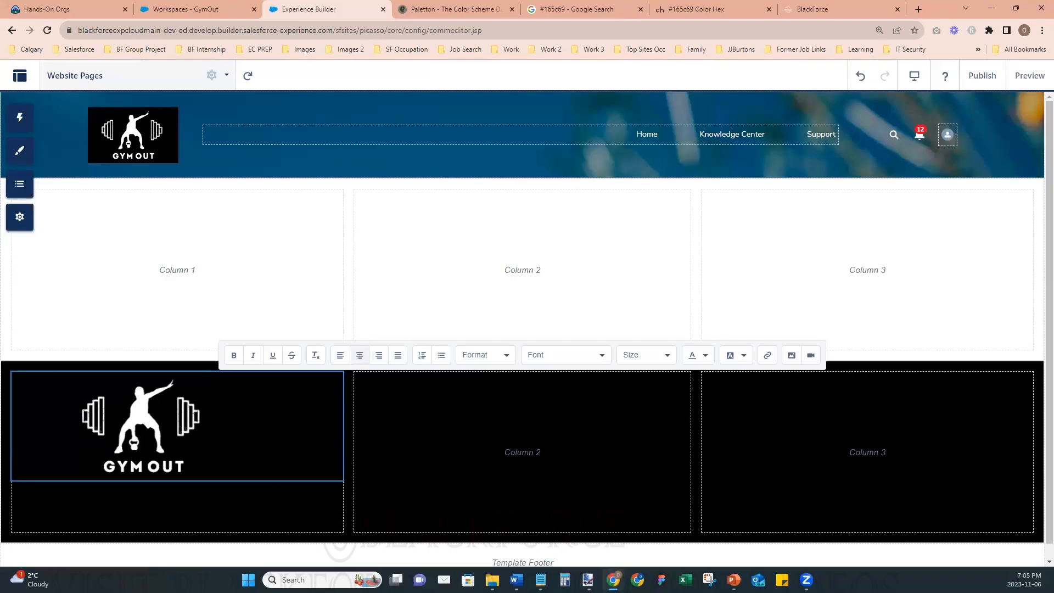
pyautogui.press('BackSpace')
pyautogui.press('BackSpace')
pyautogui.press('BackSpace')
pyautogui.press('BackSpace')
pyautogui.press('BackSpace')
pyautogui.press('BackSpace')
pyautogui.press('BackSpace')
pyautogui.press('BackSpace')
pyautogui.press('BackSpace')
pyautogui.press('BackSpace')
pyautogui.press('BackSpace')
pyautogui.press('BackSpace')
pyautogui.press('BackSpace')
pyautogui.press('BackSpace')
pyautogui.press('BackSpace')
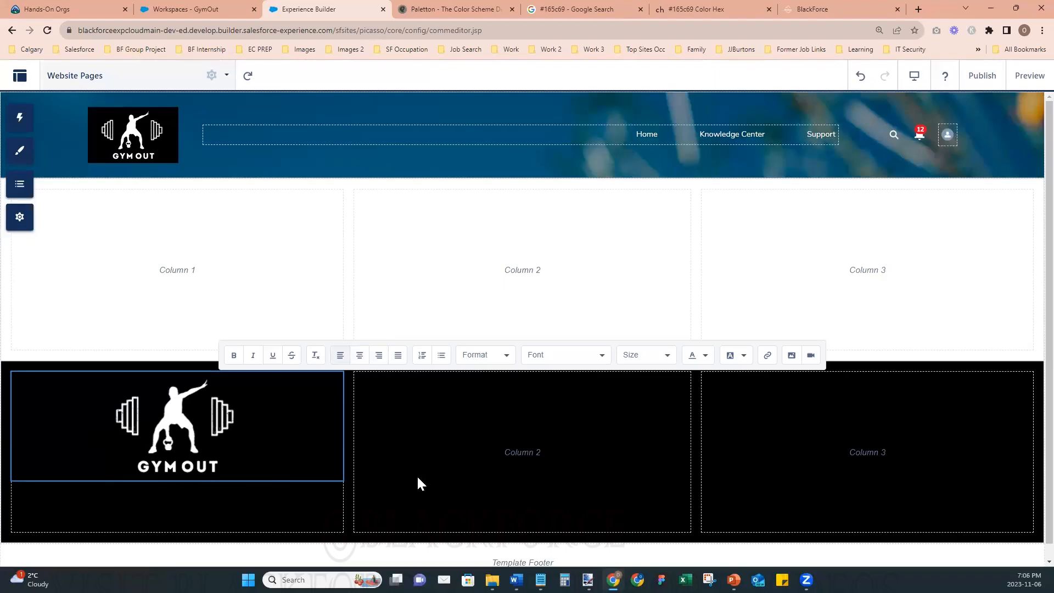
pyautogui.click(576, 492)
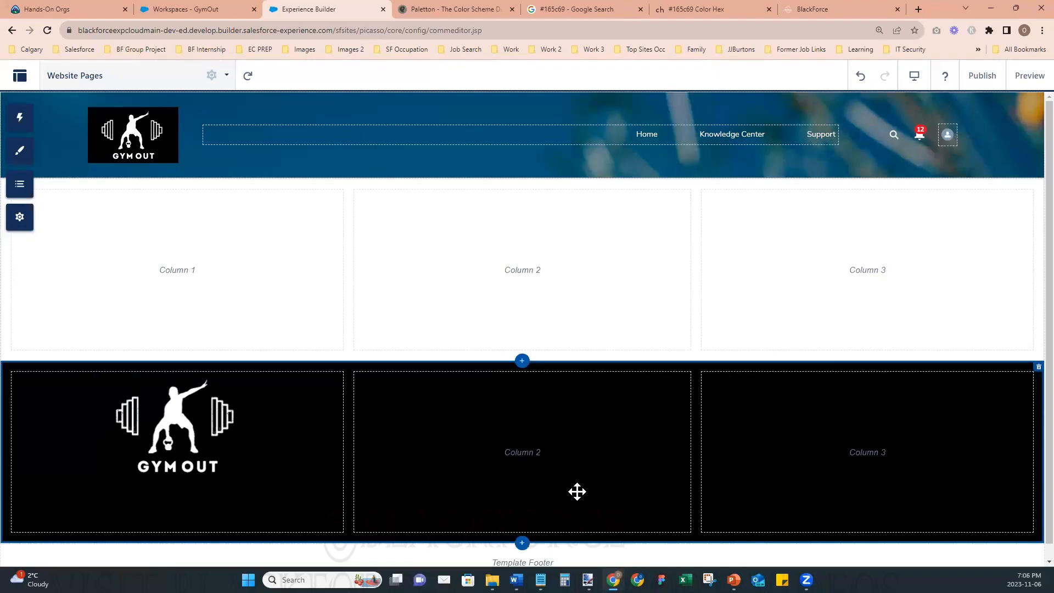
pyautogui.click(212, 453)
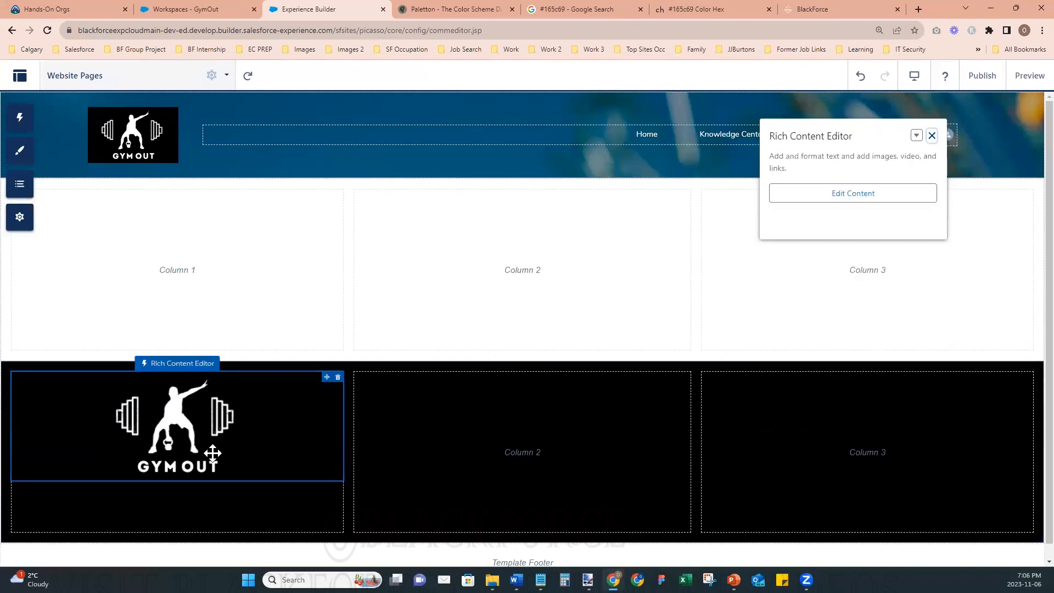
# - Move the logo in the first column of the black section down by inserting two blank lines above it, and leave content editing
pyautogui.doubleClick(234, 381)
pyautogui.doubleClick(221, 406)
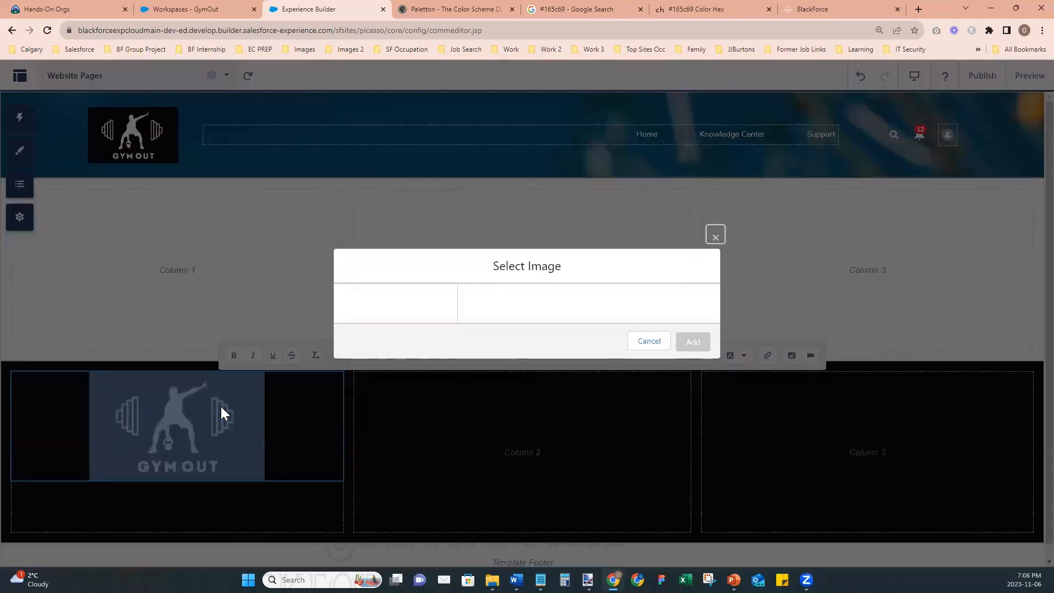
pyautogui.click(652, 459)
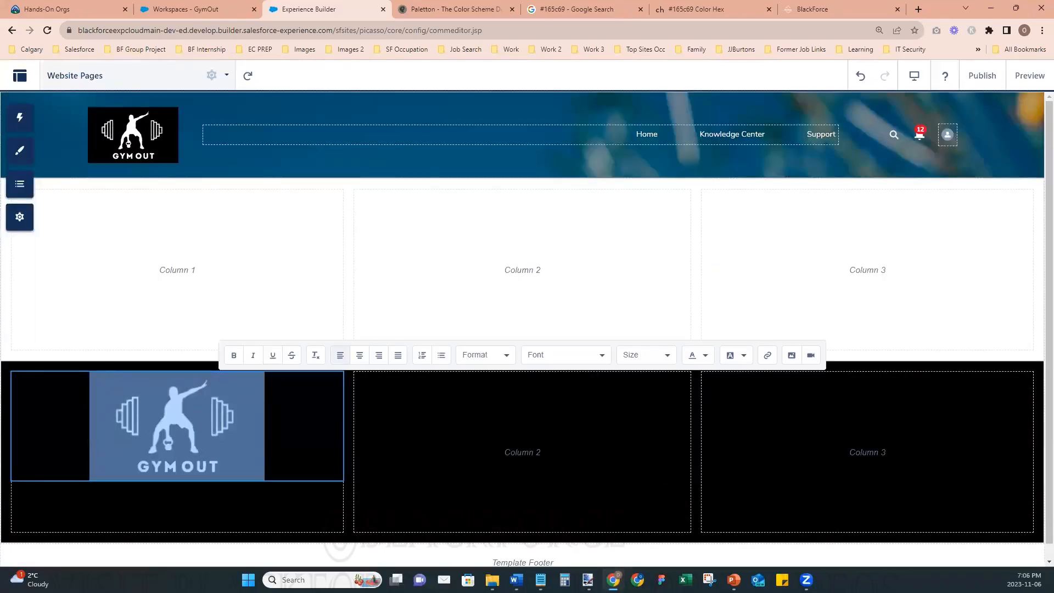
pyautogui.click(93, 376)
pyautogui.click(92, 376)
pyautogui.press('Return')
pyautogui.press('Return')
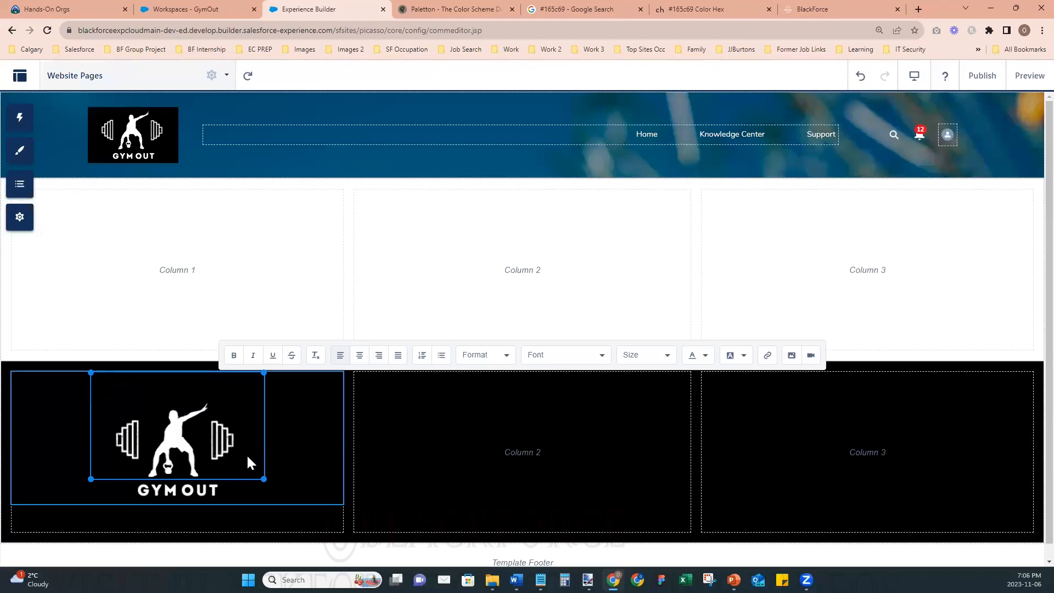
pyautogui.click(279, 442)
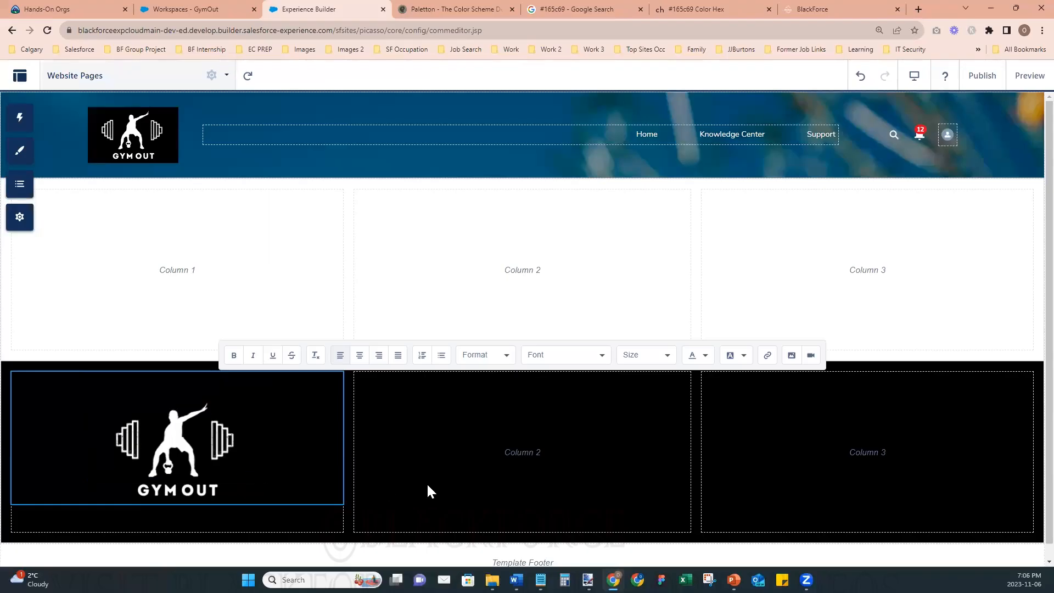
pyautogui.click(427, 490)
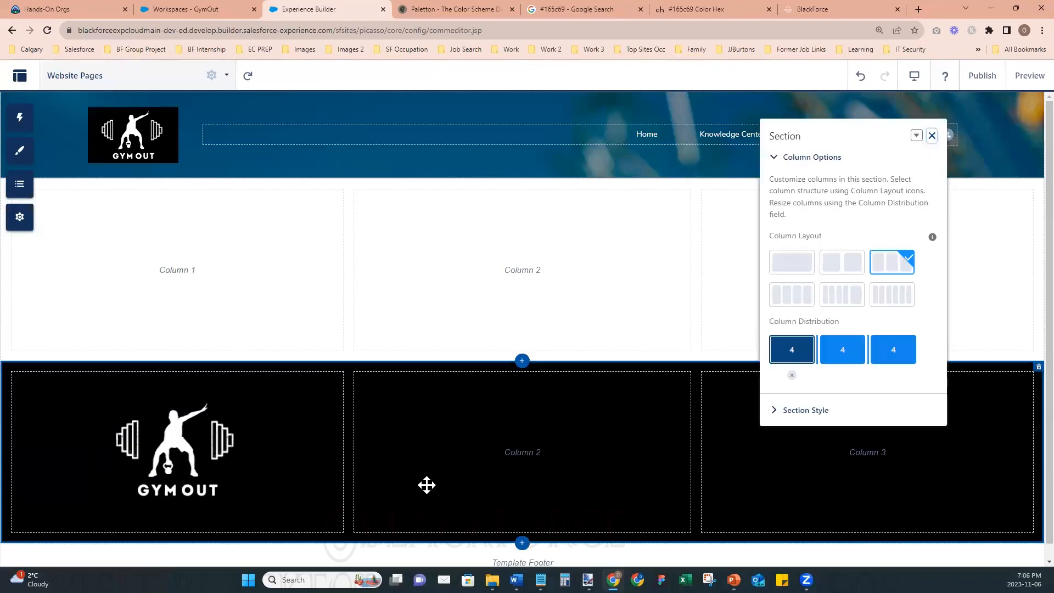
# - Try adding one more blank line above the logo in the first column, and leave content editing
pyautogui.click(189, 440)
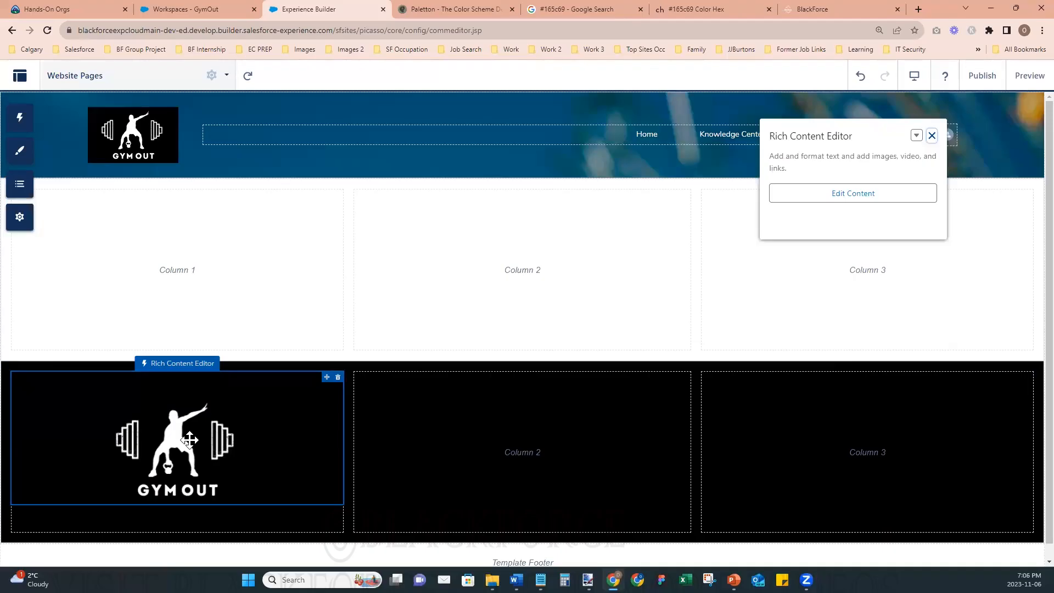
pyautogui.click(190, 440)
pyautogui.doubleClick(189, 439)
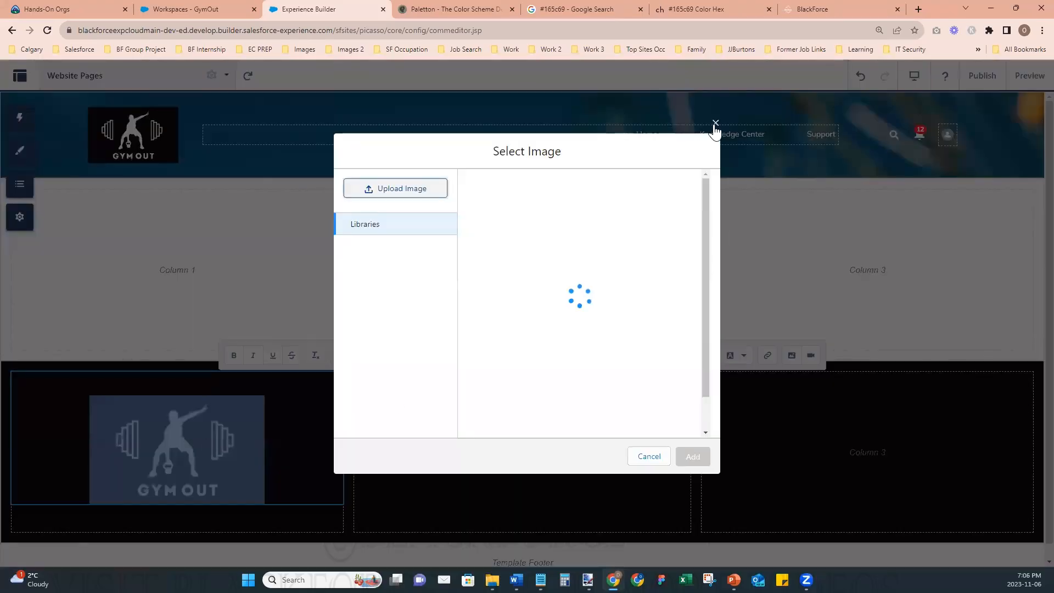
pyautogui.click(715, 124)
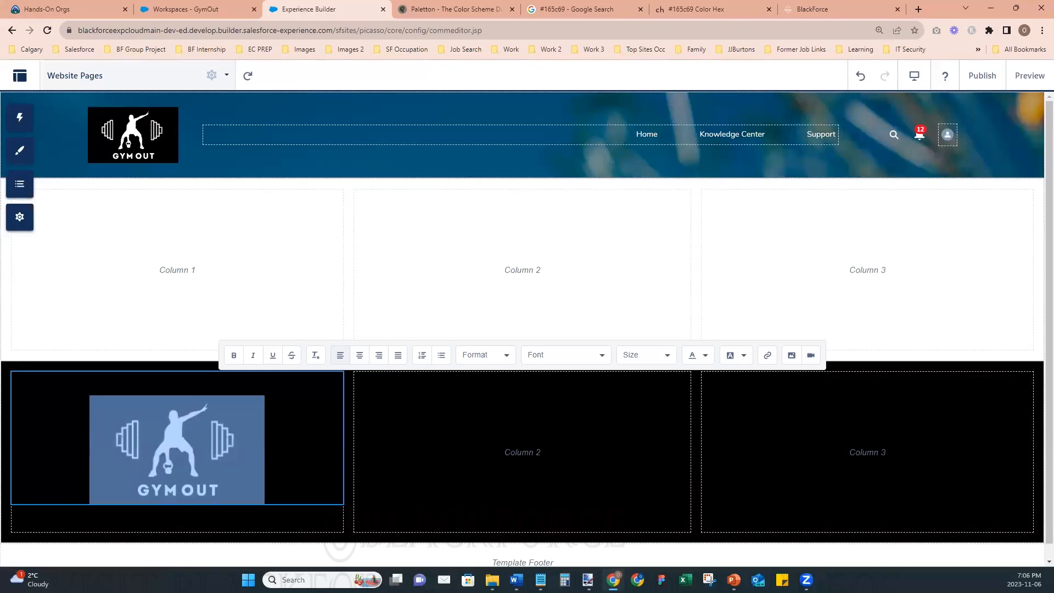
pyautogui.click(89, 477)
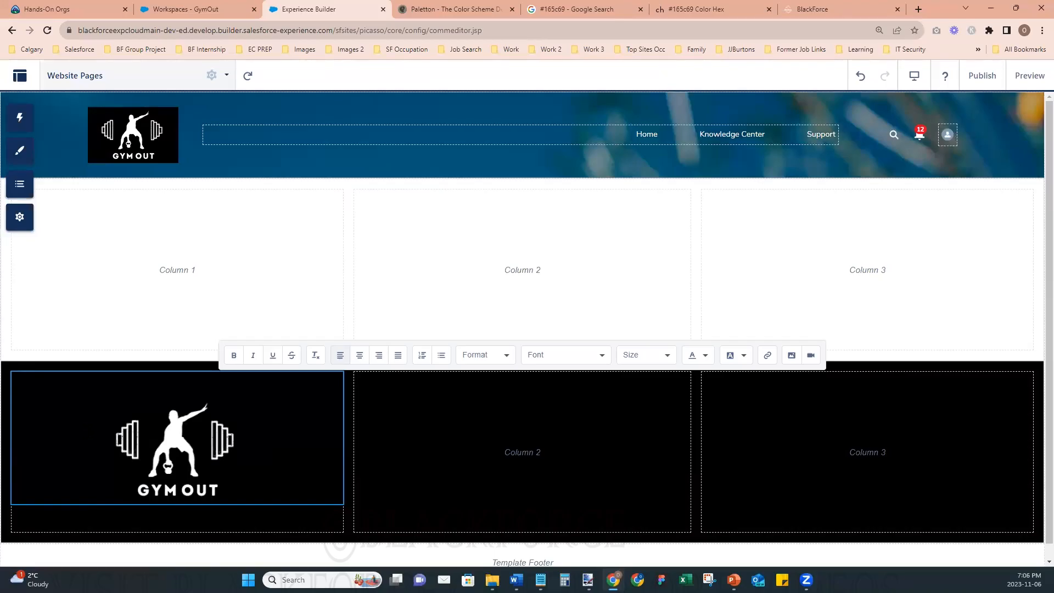
pyautogui.press('Return')
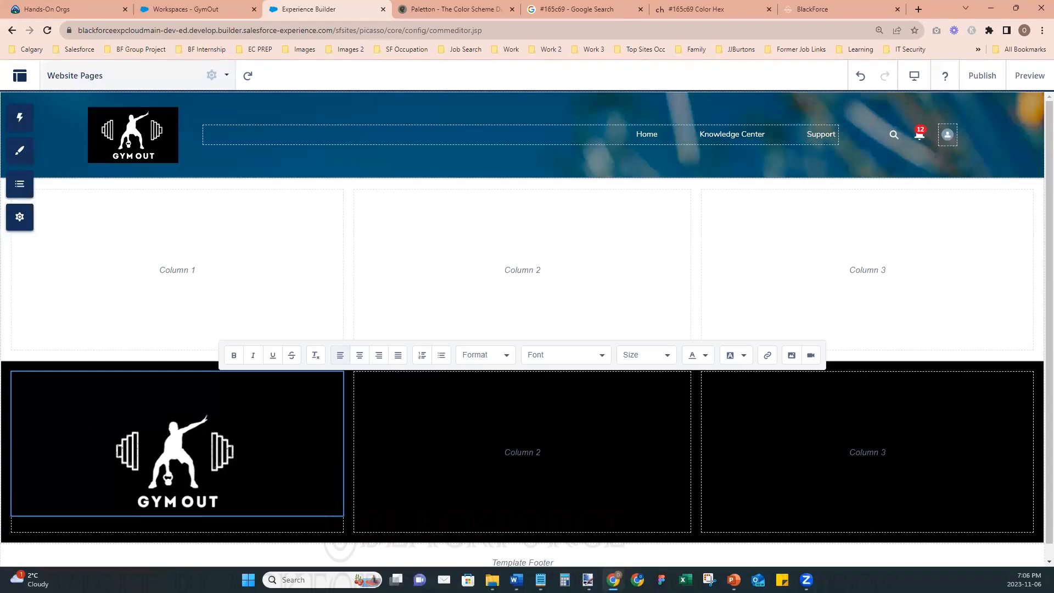
pyautogui.press('BackSpace')
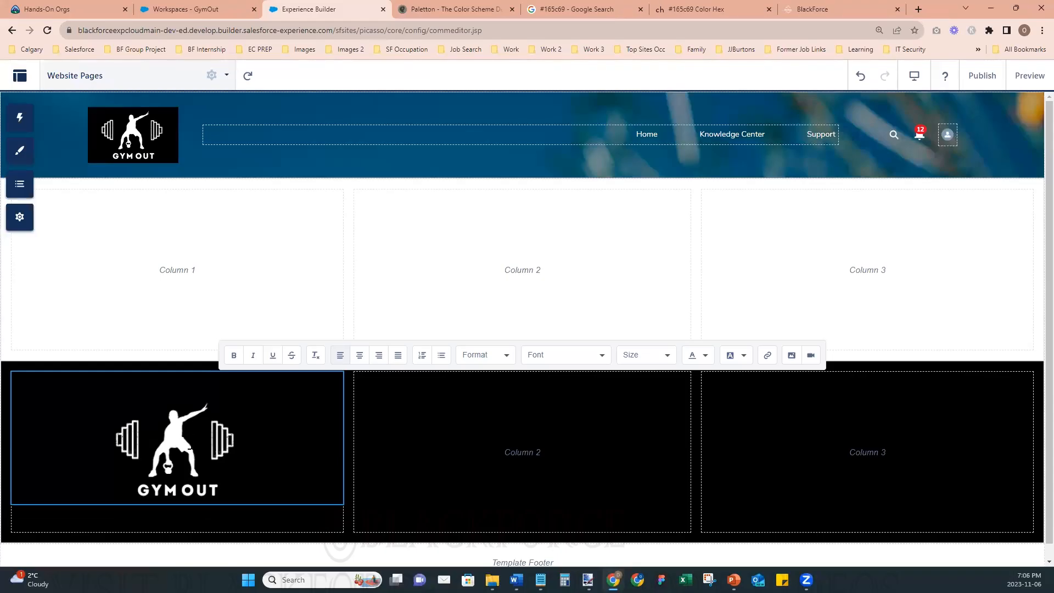
pyautogui.click(422, 494)
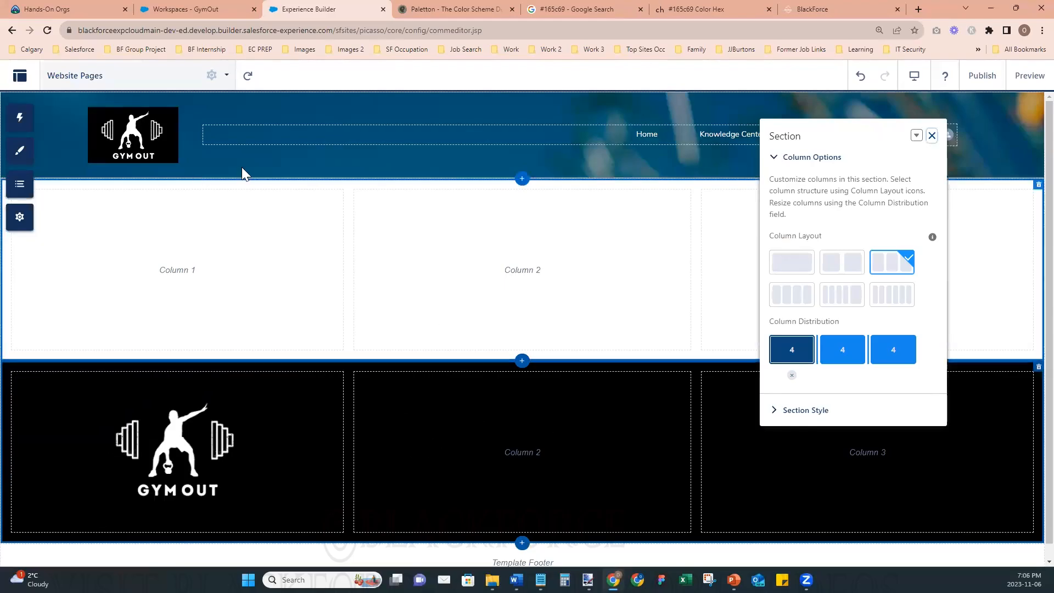
# - Place a Rich Content Editor in the second column of the black section and clear its placeholder text
pyautogui.click(27, 122)
pyautogui.moveTo(115, 206); pyautogui.dragTo(473, 446)
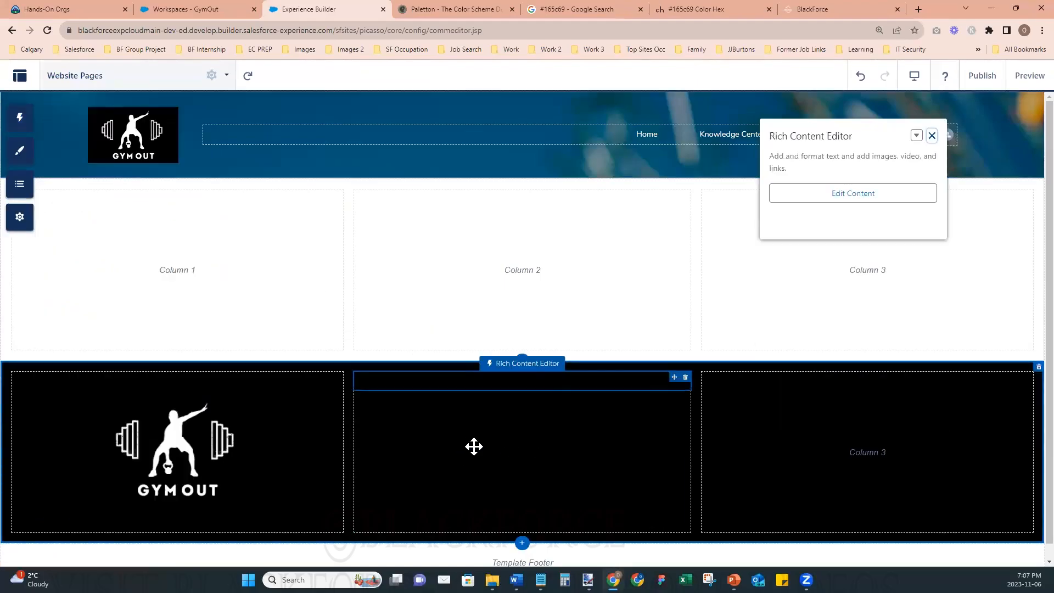
pyautogui.doubleClick(575, 381)
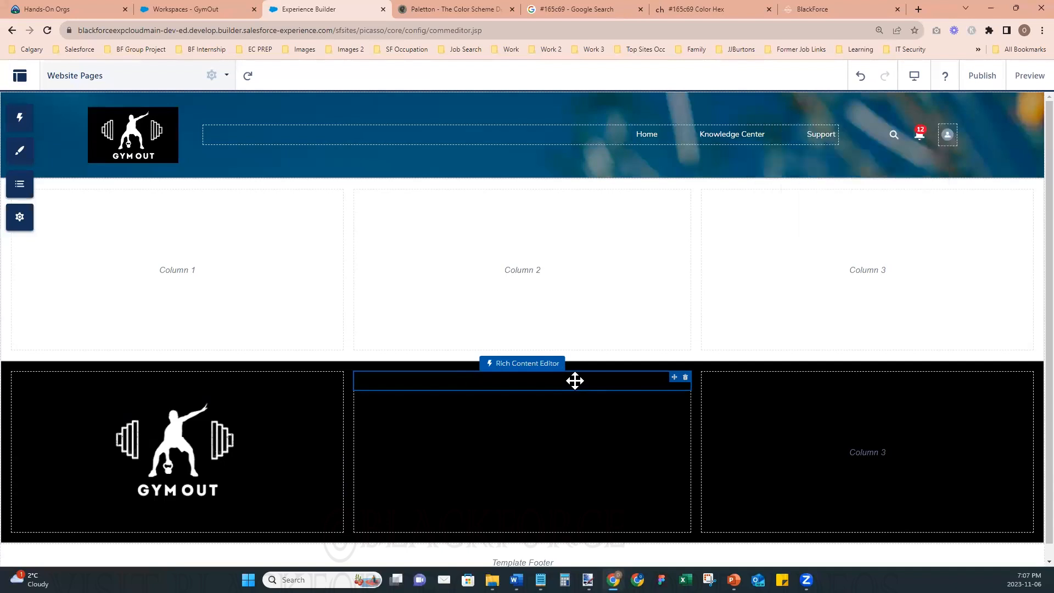
pyautogui.click(617, 384)
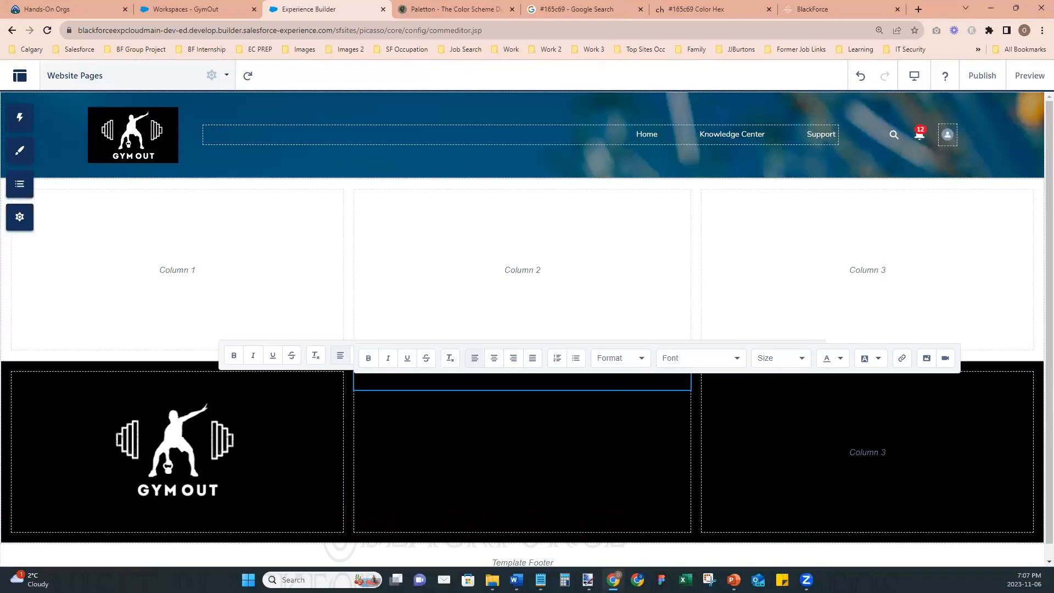
pyautogui.hotkey('ctrl', 'a')
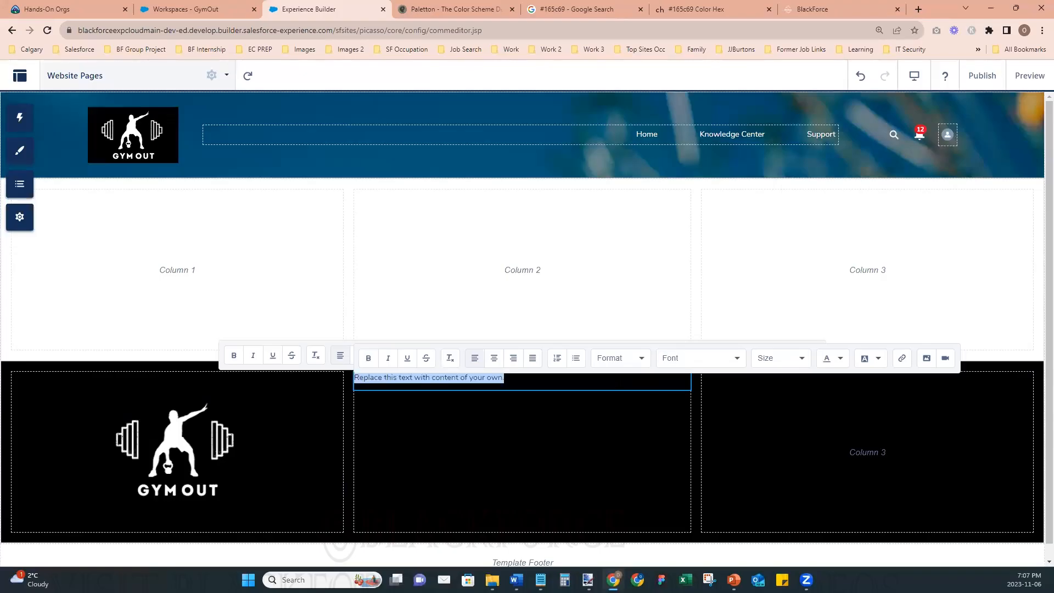
pyautogui.press('BackSpace')
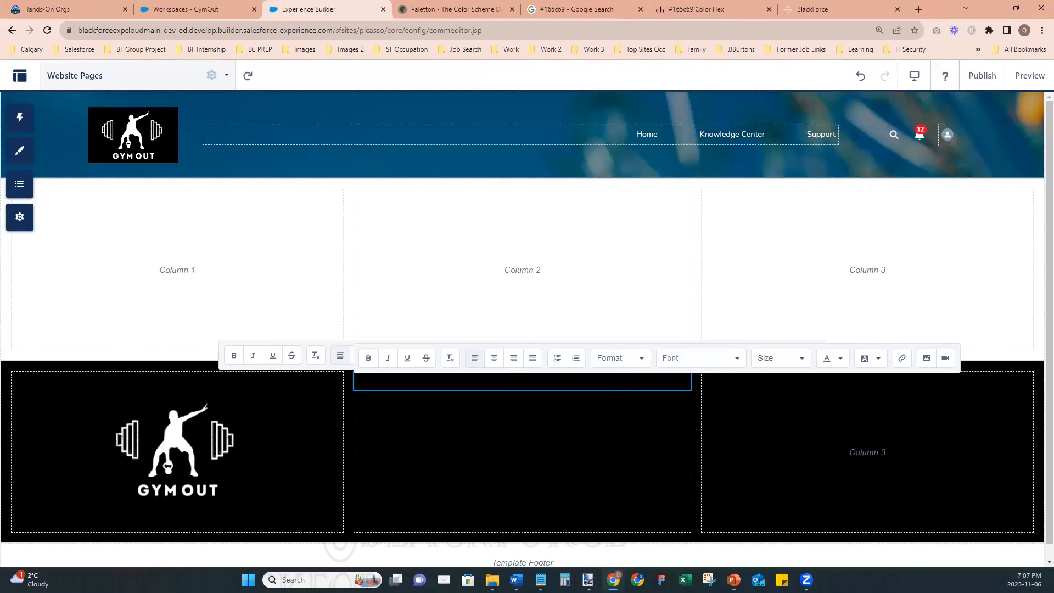
# - Try applying white text color in the second column's editor using a test letter W
pyautogui.write('W')
pyautogui.click(840, 362)
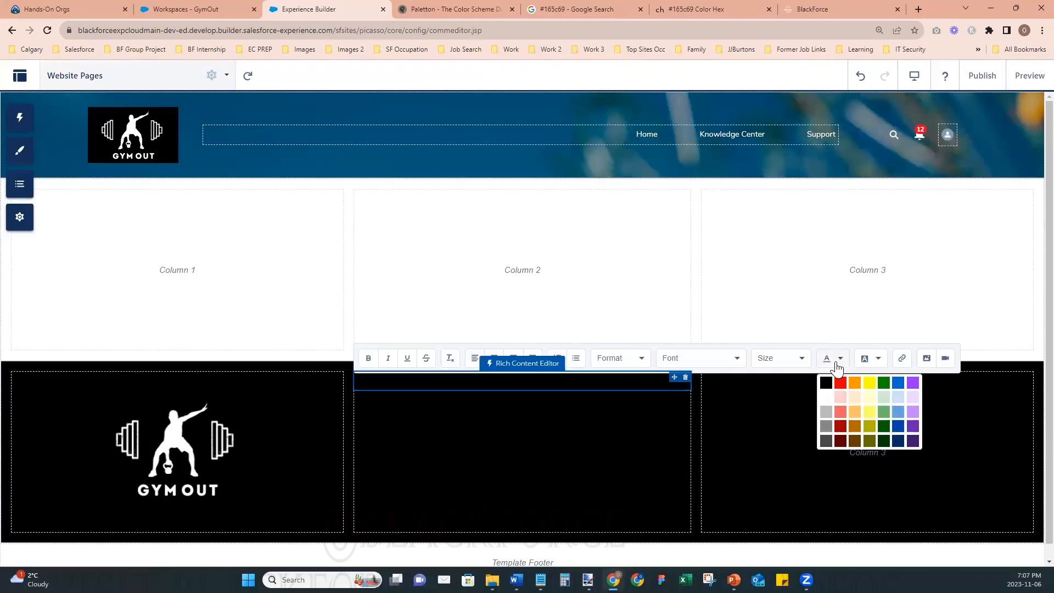
pyautogui.click(826, 404)
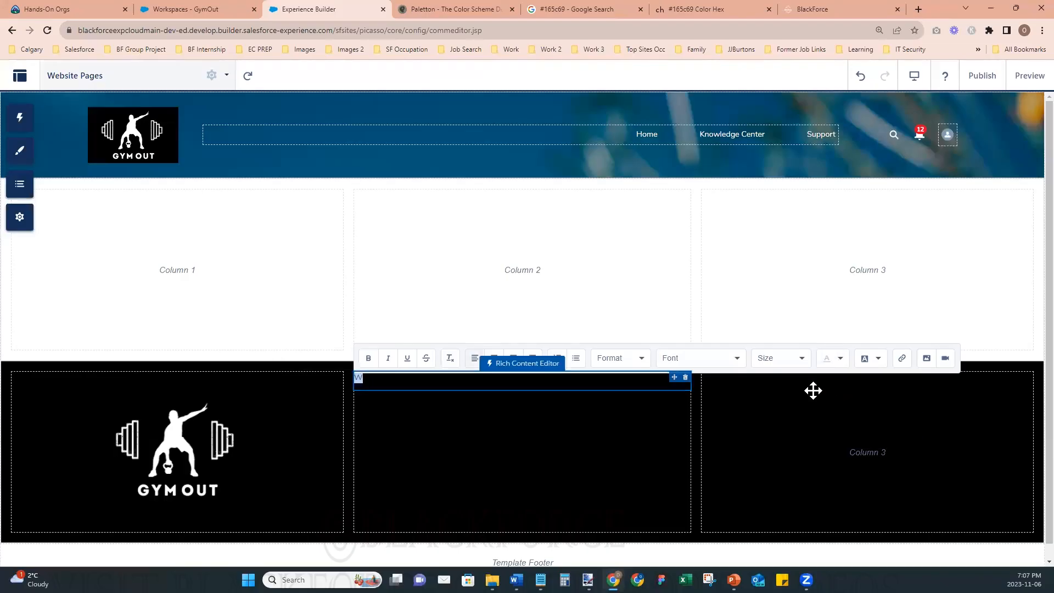
pyautogui.click(416, 380)
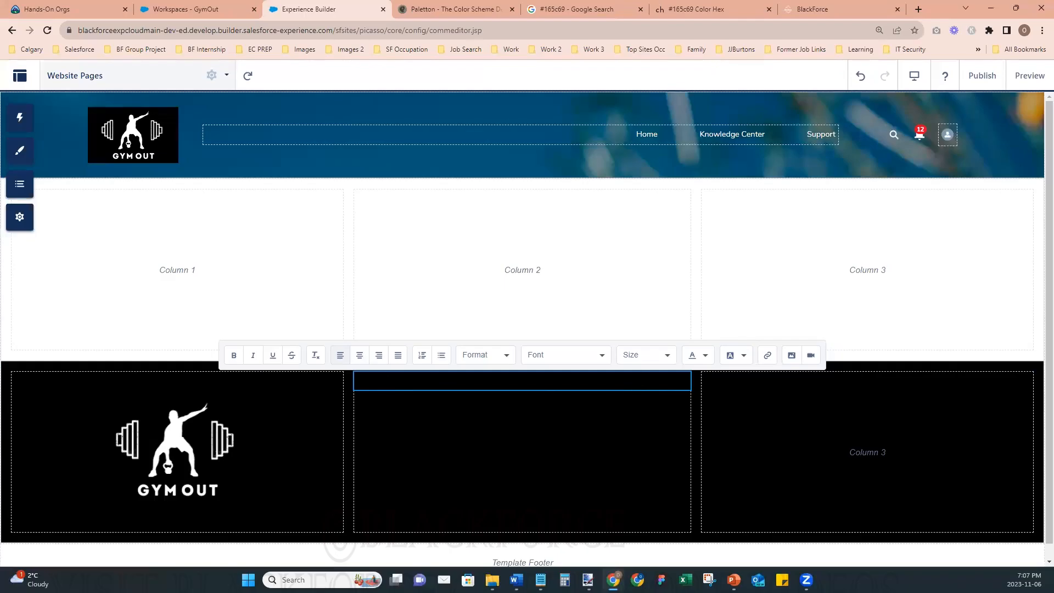
pyautogui.click(706, 357)
pyautogui.click(694, 392)
pyautogui.click(707, 357)
pyautogui.click(693, 392)
pyautogui.click(672, 382)
pyautogui.press('BackSpace')
# - Enter the heading NAVIGATIONS LINKS in the second column and color it white
pyautogui.hotkey('ctrl', 'a')
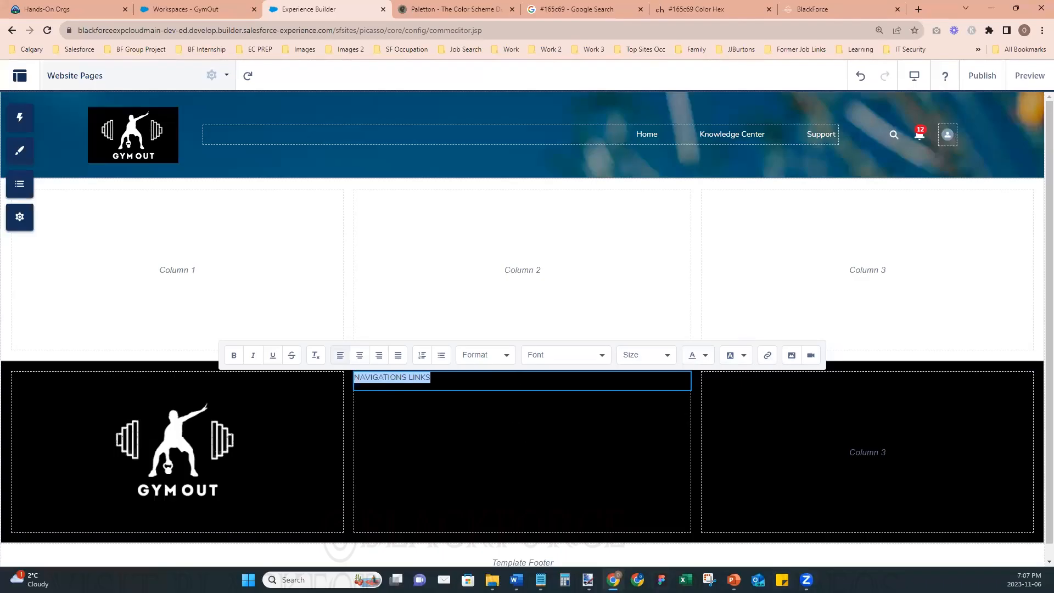
pyautogui.click(706, 355)
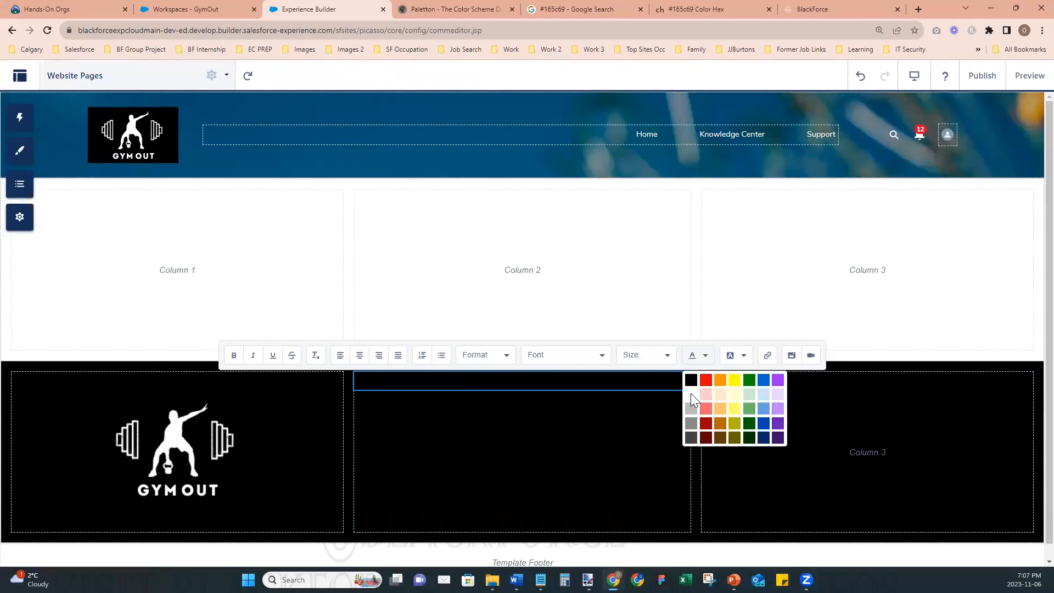
pyautogui.click(691, 393)
pyautogui.click(676, 386)
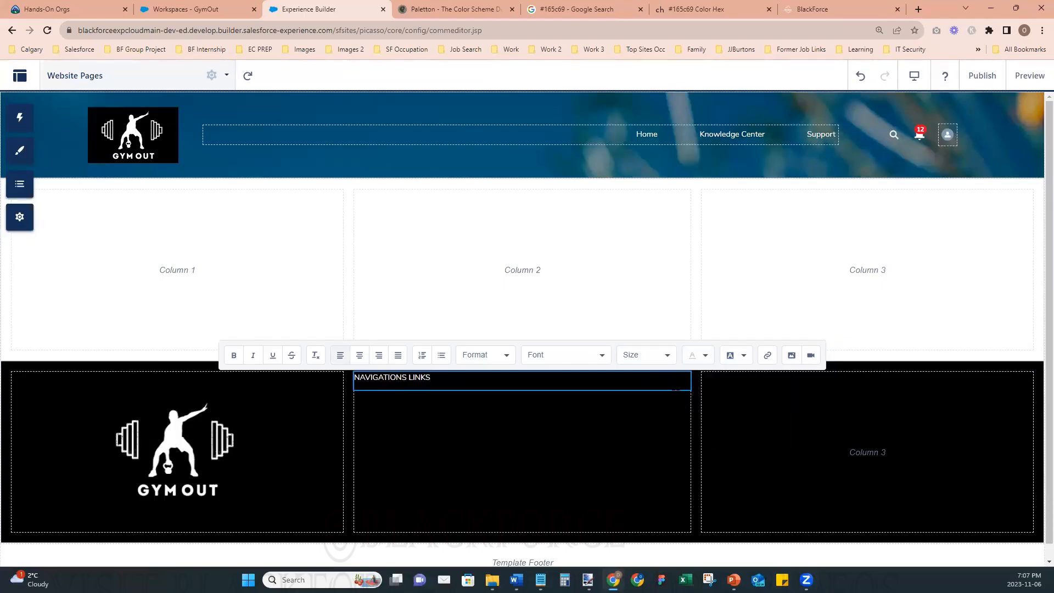
# - Set the NAVIGATIONS LINKS heading to 26px after trying 36px
pyautogui.hotkey('ctrl', 'a')
pyautogui.click(667, 358)
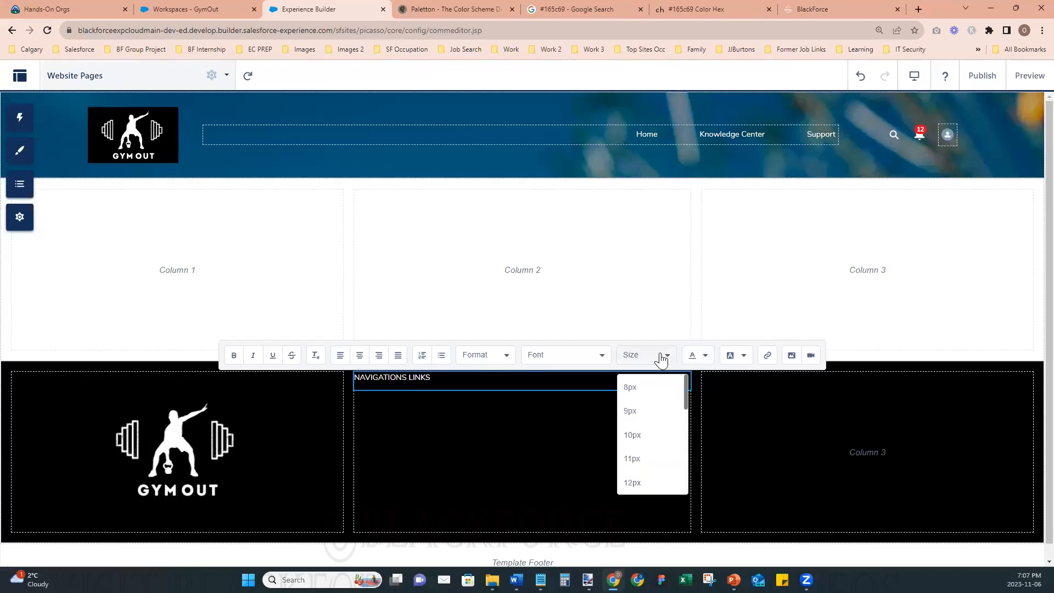
pyautogui.moveTo(685, 403); pyautogui.dragTo(680, 454)
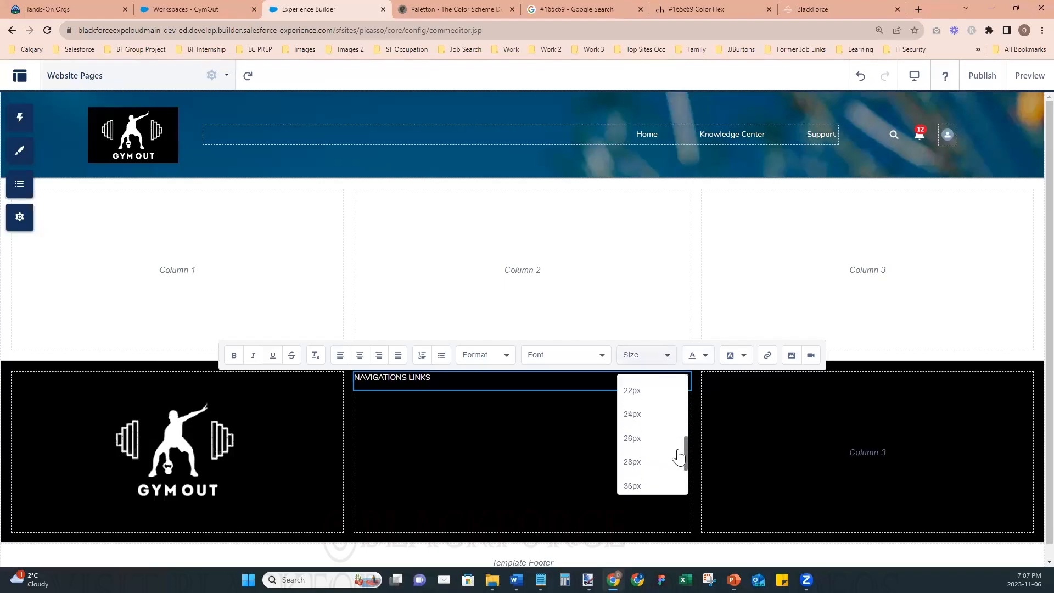
pyautogui.click(648, 485)
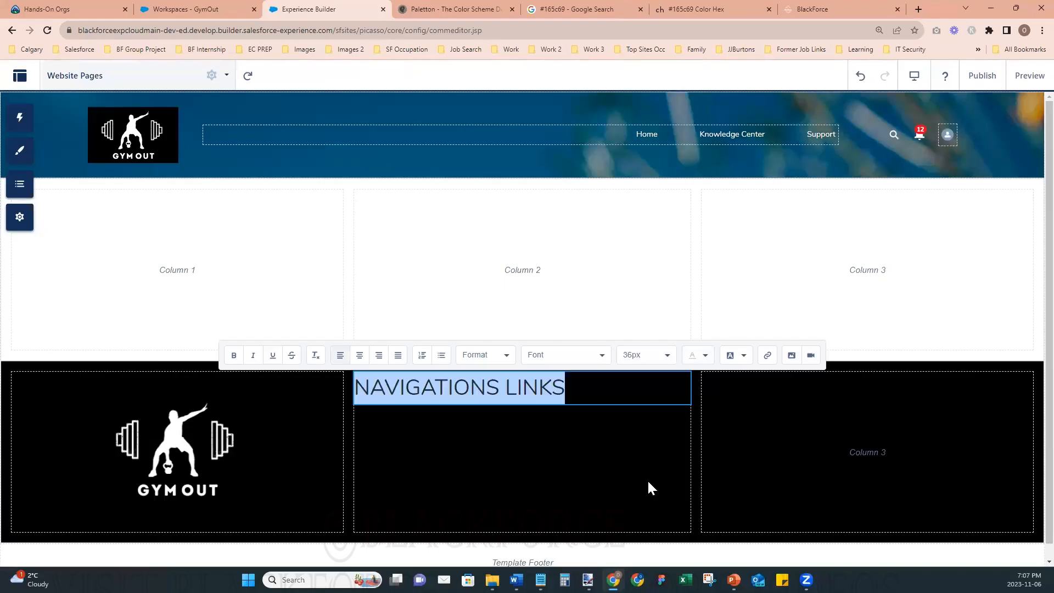
pyautogui.click(671, 357)
pyautogui.click(659, 446)
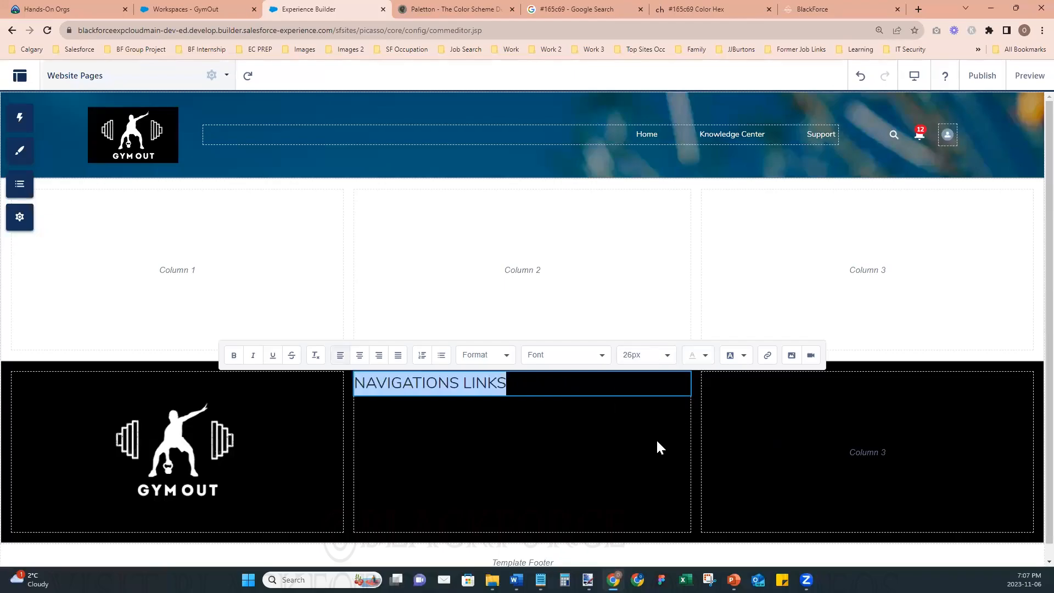
pyautogui.click(628, 384)
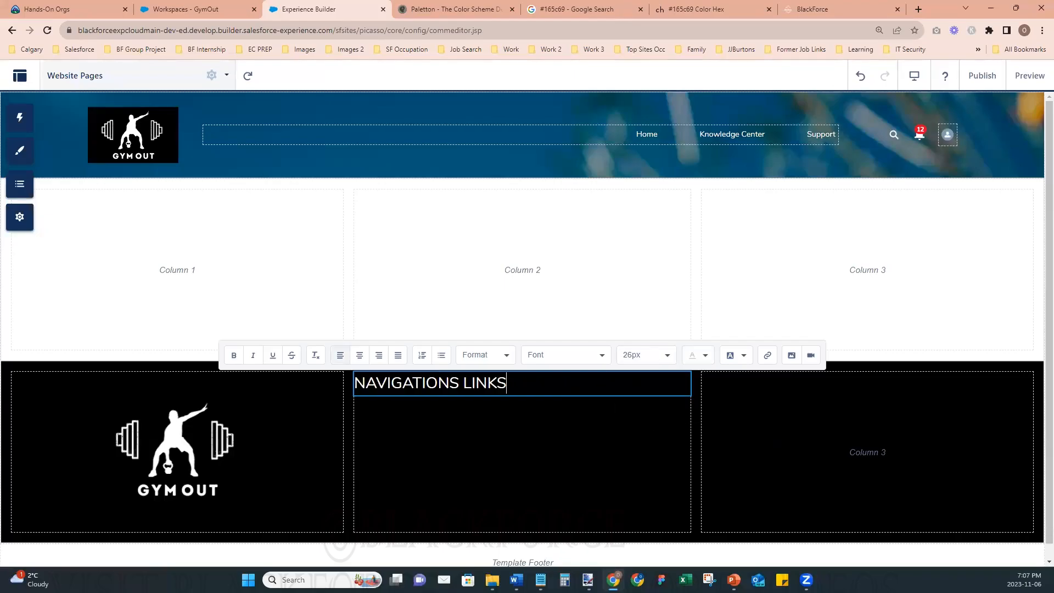
# - Center the NAVIGATIONS LINKS heading, insert two blank lines above it and start a new line beneath it
pyautogui.click(359, 355)
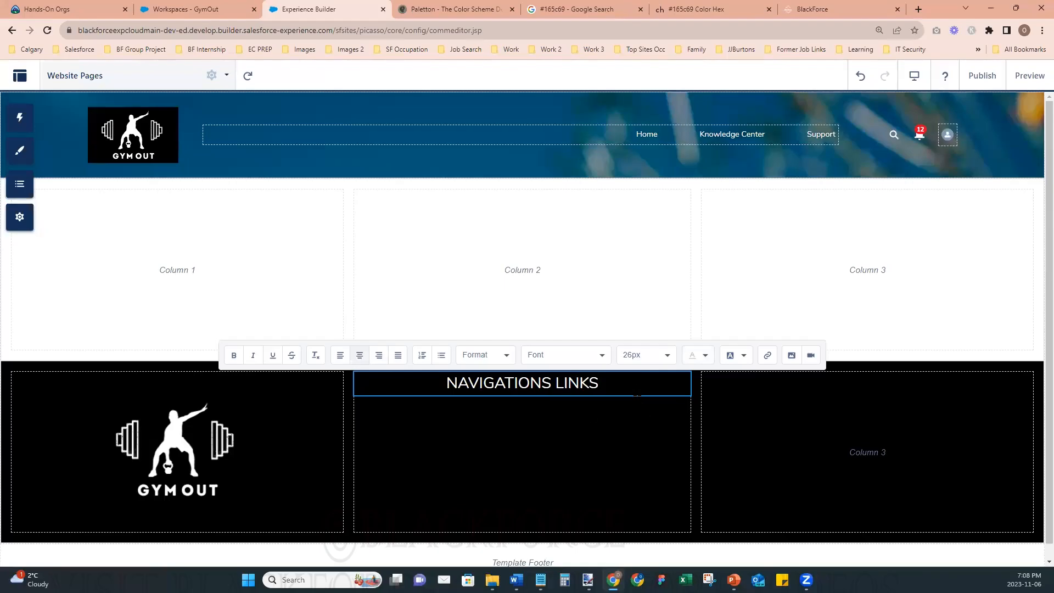
pyautogui.press('Home')
pyautogui.press('Return')
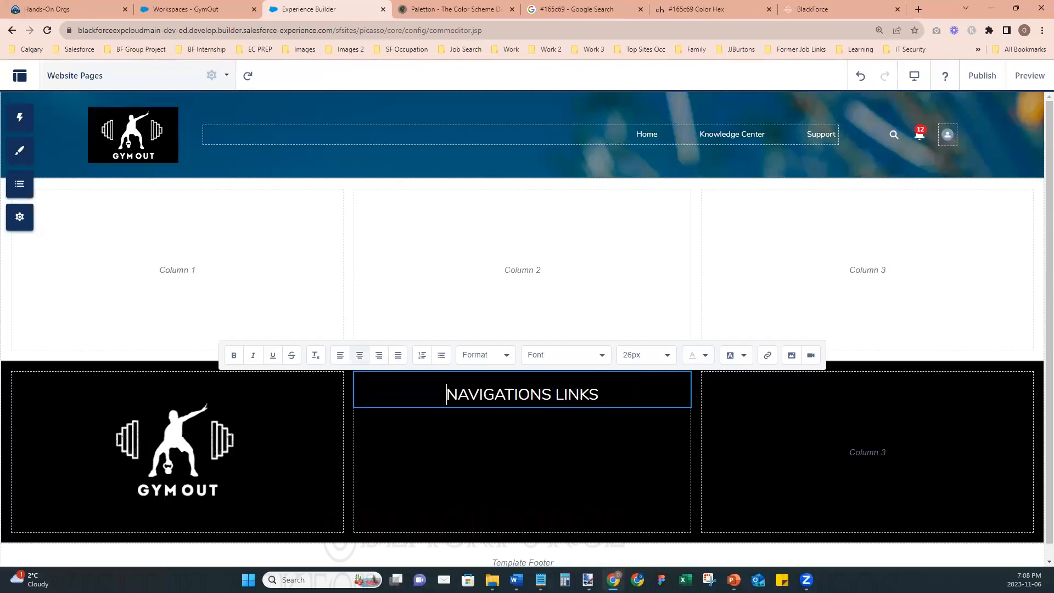
pyautogui.press('Return')
pyautogui.press('Return')
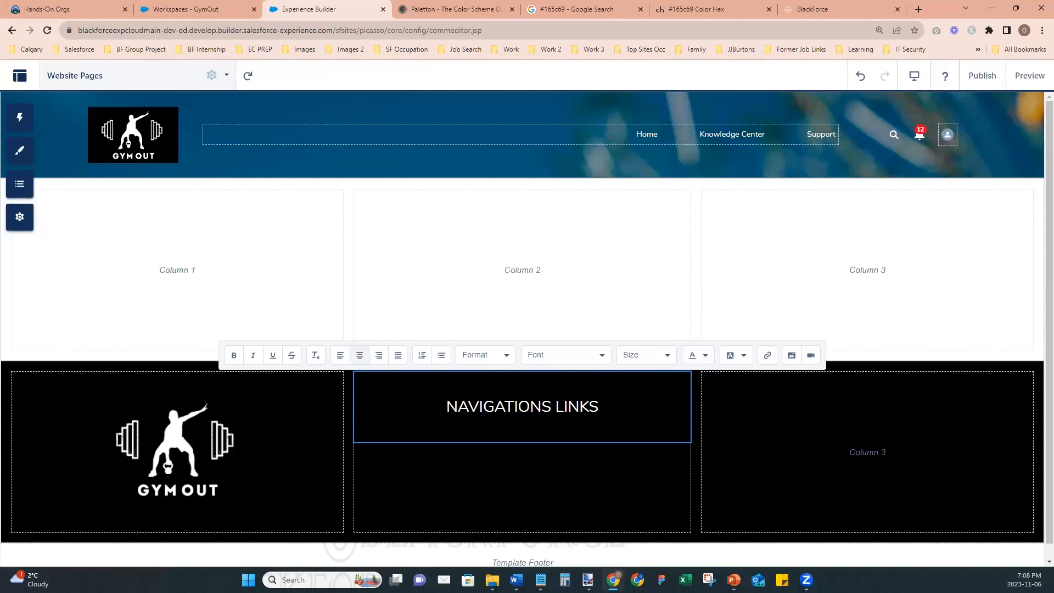
pyautogui.press('BackSpace')
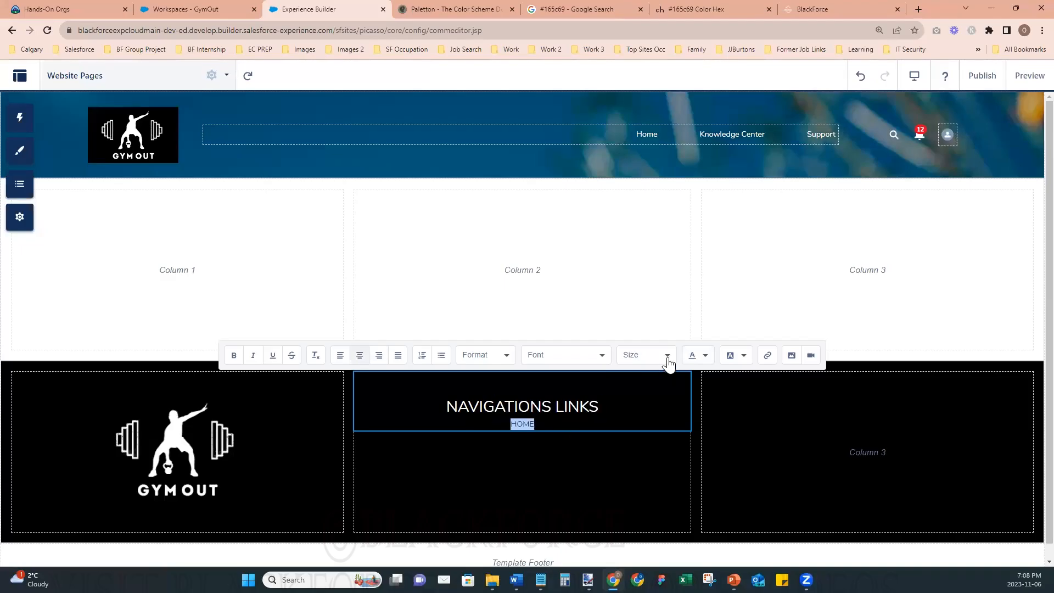
# - Enter HOME on the line beneath the heading and color it white
pyautogui.click(702, 358)
pyautogui.click(692, 394)
pyautogui.click(522, 424)
# - Add the link names CLASSES, MEMBERSHIP, INSTRUCTORS, FAQ and CONTACT US after HOME beneath the NAVIGATIONS LINKS heading
pyautogui.write('CLASSES MEMBERSHIP')
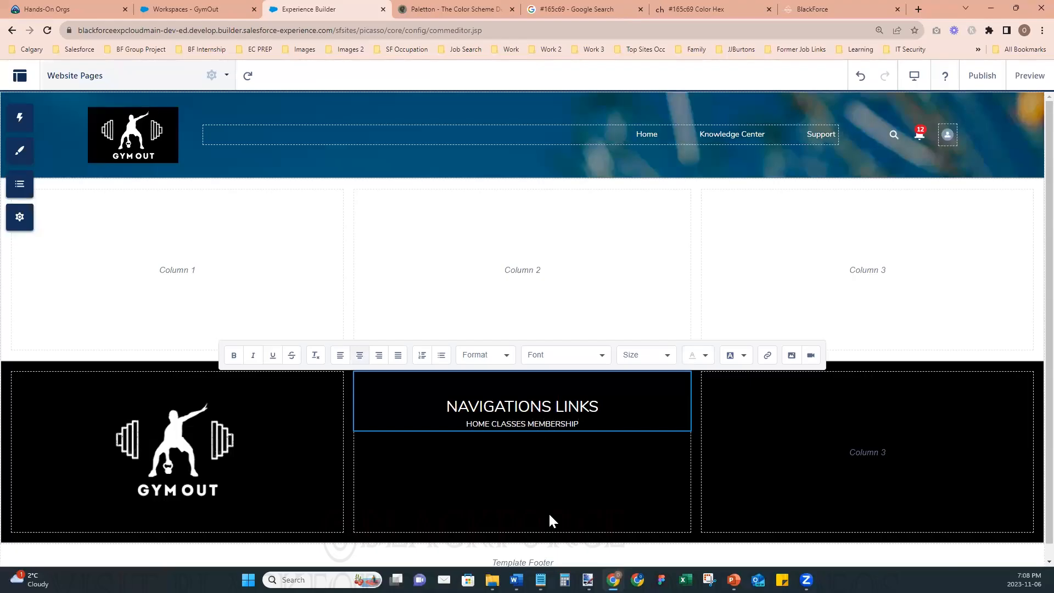
pyautogui.write(' INSTRUCOR')
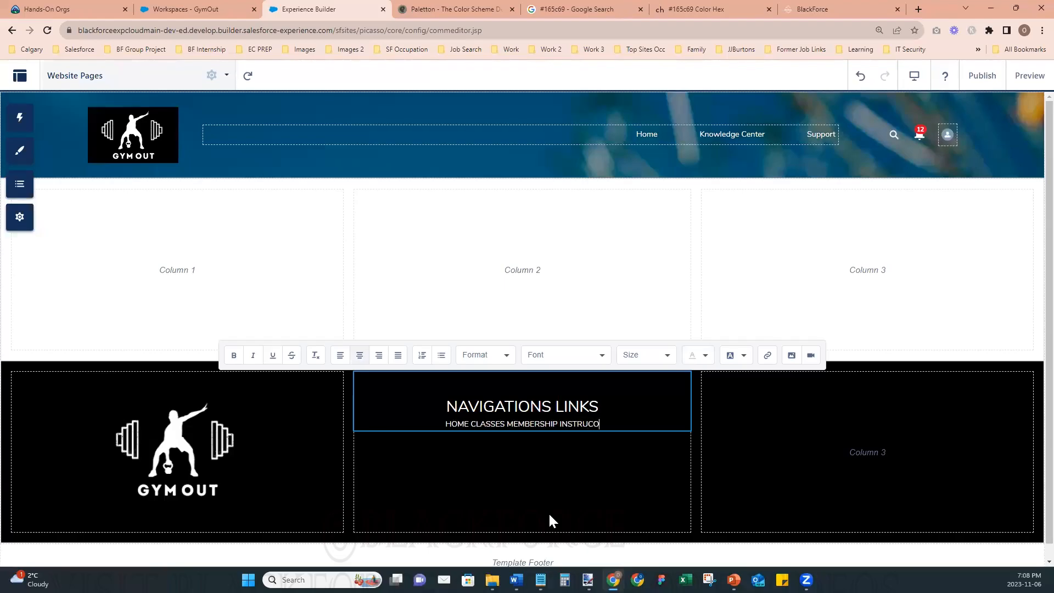
pyautogui.press('BackSpace')
pyautogui.press('BackSpace')
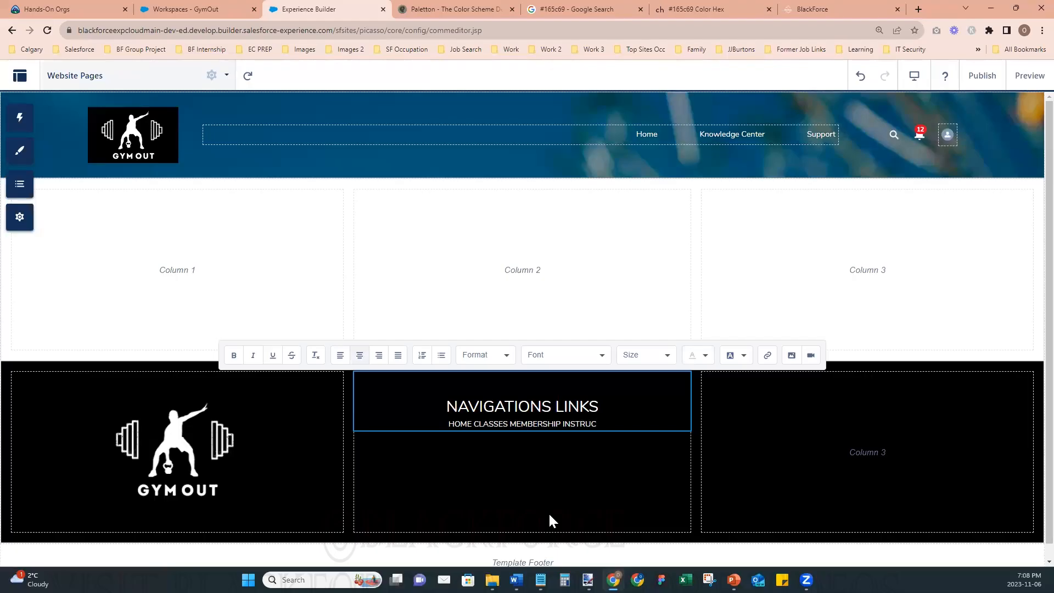
pyautogui.write('TORS FAQ')
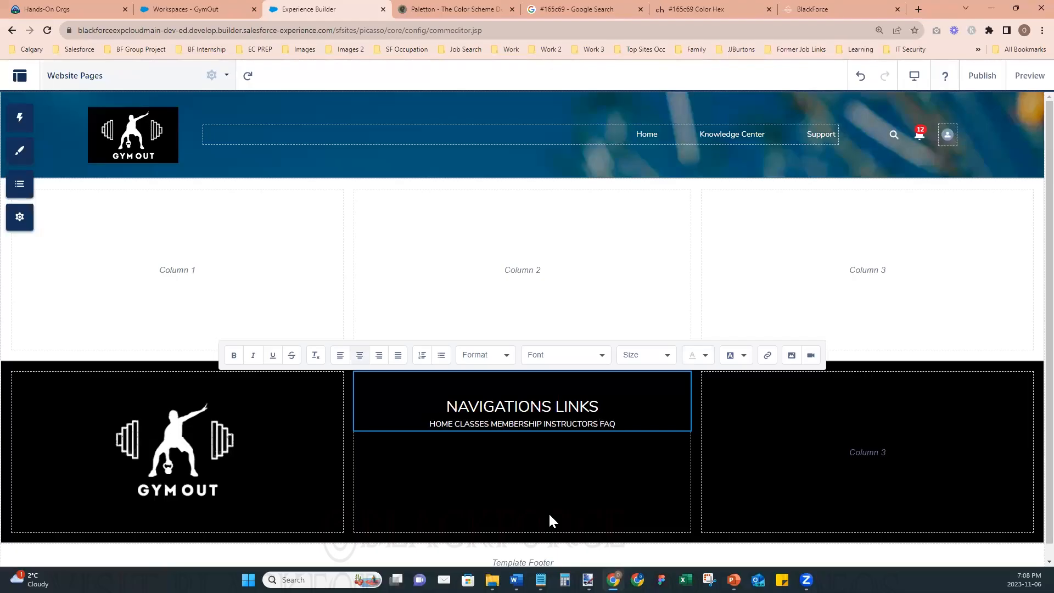
pyautogui.write(' CONTACT ')
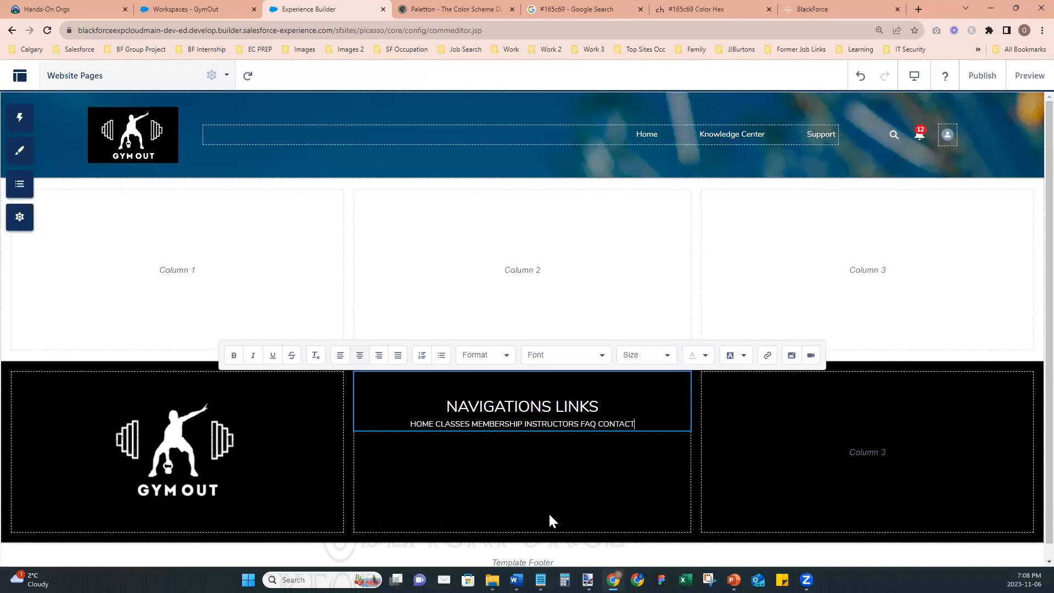
pyautogui.write('US')
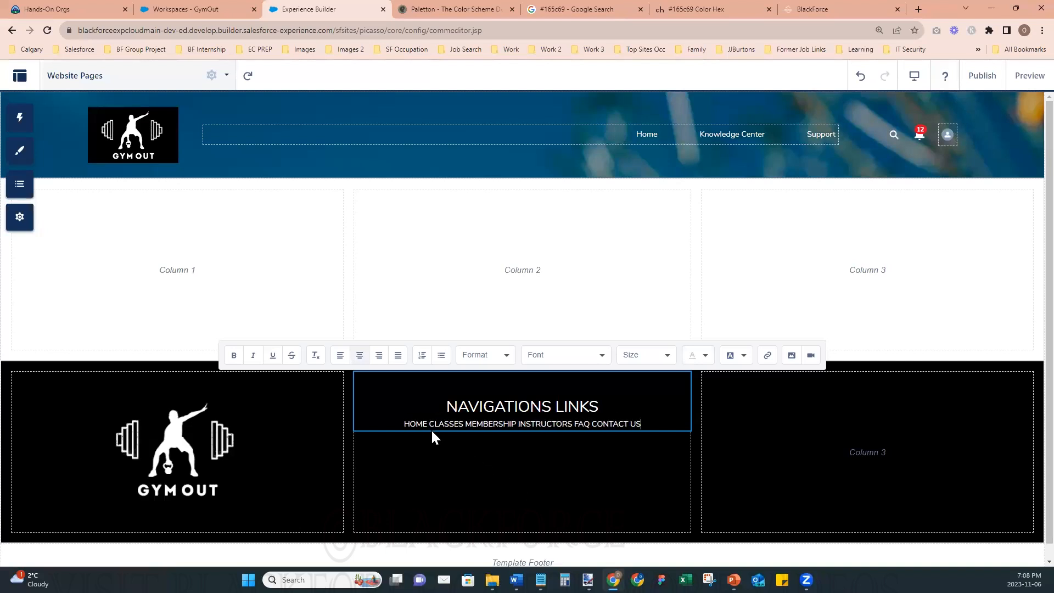
# - Split the navigation link names so that HOME, CLASSES, MEMBERSHIP, INSTRUCTORS, FAQ and CONTACT US each sit on their own line
pyautogui.press('Return')
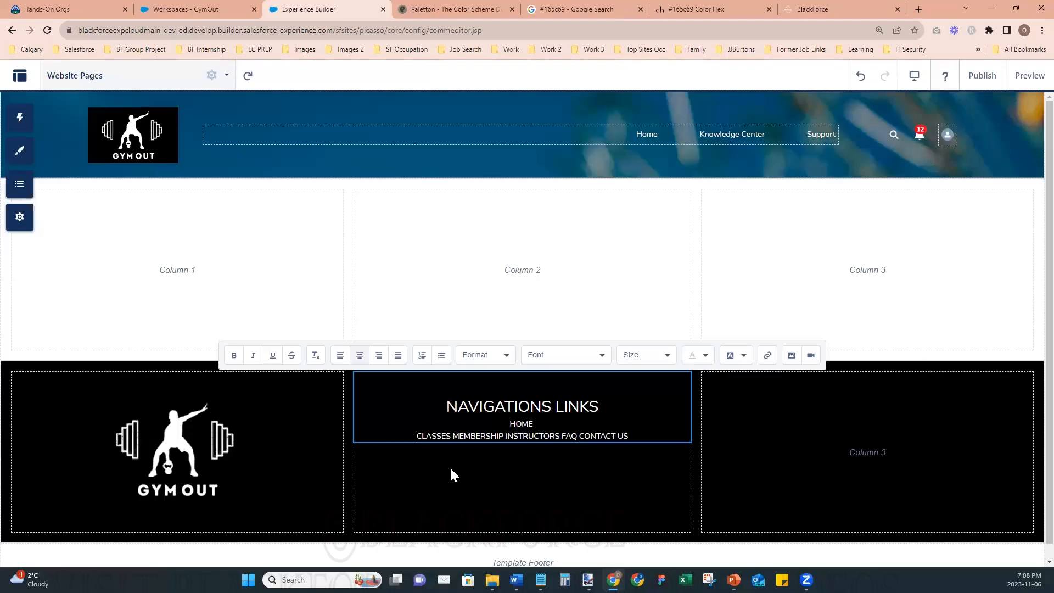
pyautogui.press('Return')
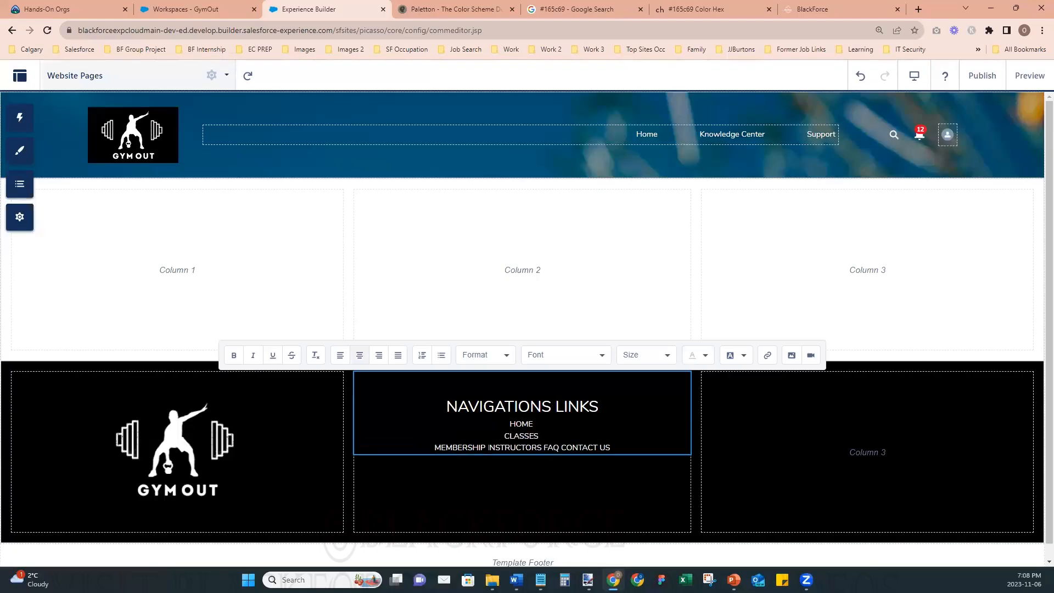
pyautogui.press('Return')
pyautogui.press('Return')
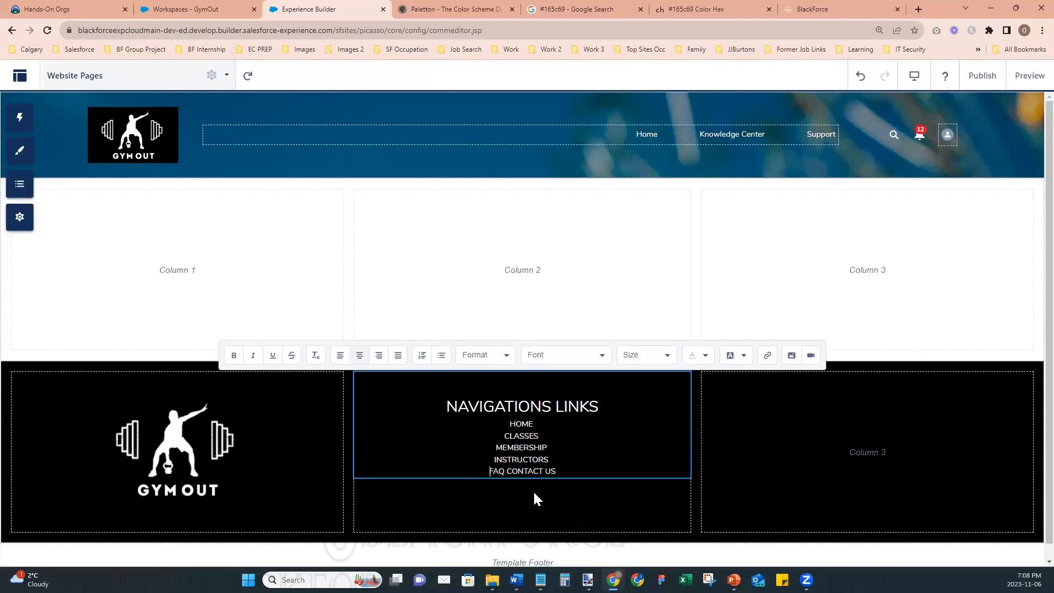
pyautogui.click(499, 471)
pyautogui.press('Return')
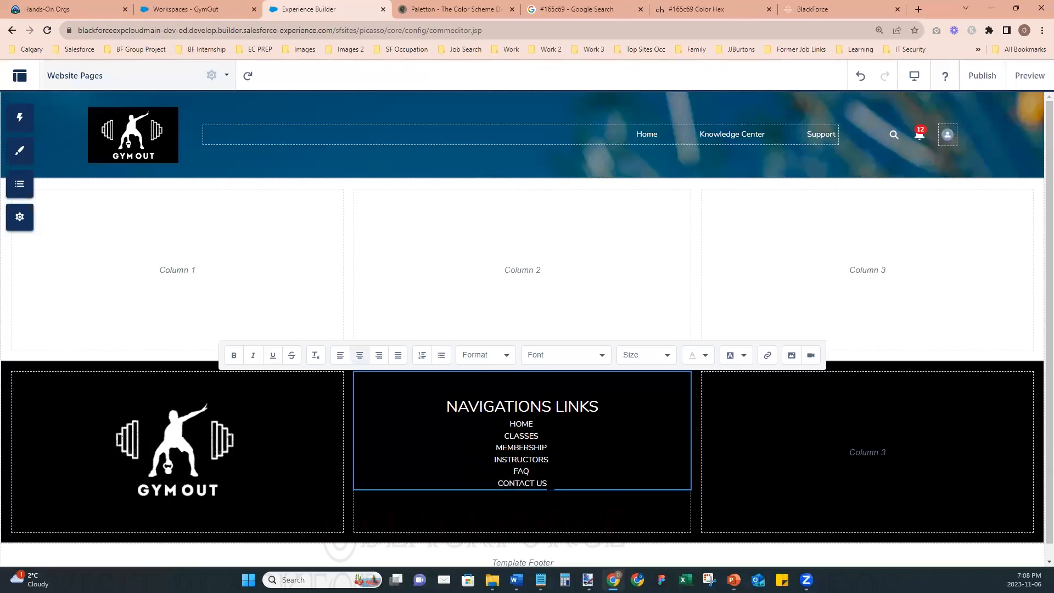
# - Set the text size of all six link names, from HOME to CONTACT US, to 18px
pyautogui.moveTo(549, 488); pyautogui.dragTo(508, 420)
pyautogui.click(667, 357)
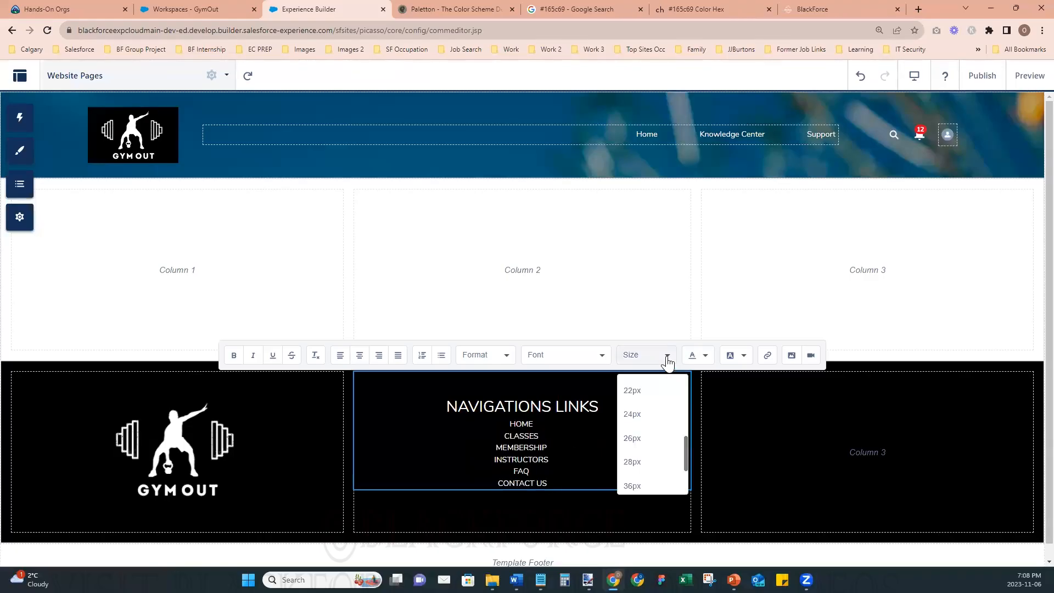
pyautogui.scroll(1, 683, 439)
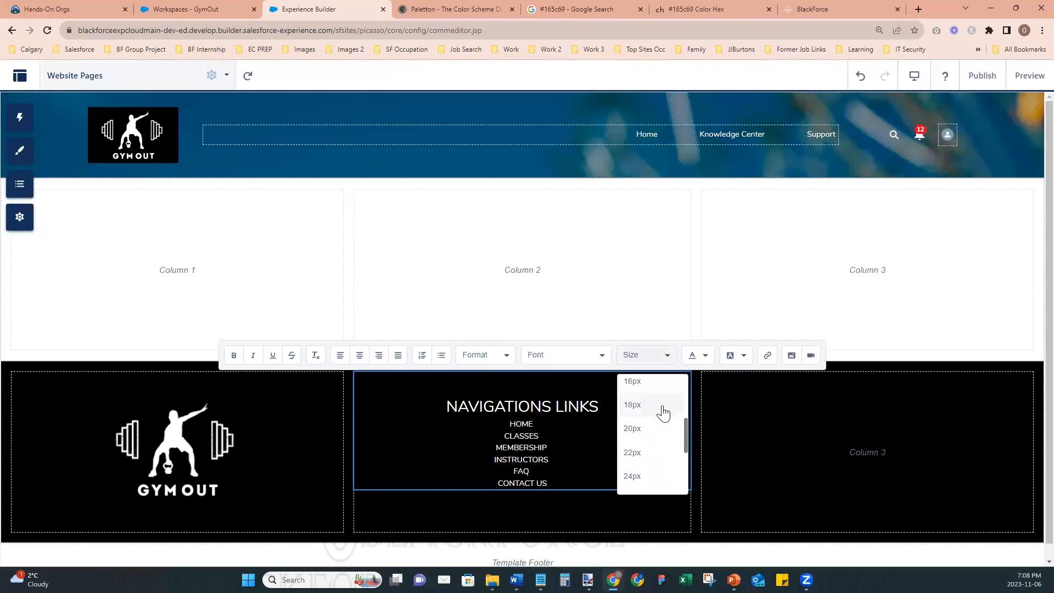
pyautogui.click(632, 406)
pyautogui.click(549, 443)
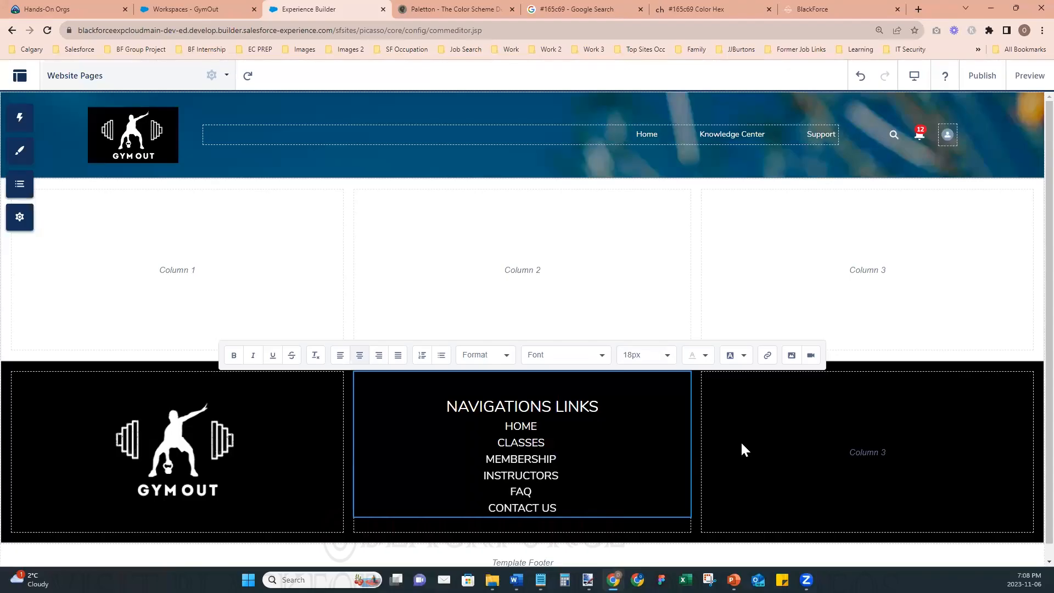
# - Finish editing the links text and add a Rich Content Editor component to the third column of the black section
pyautogui.click(794, 443)
pyautogui.click(559, 465)
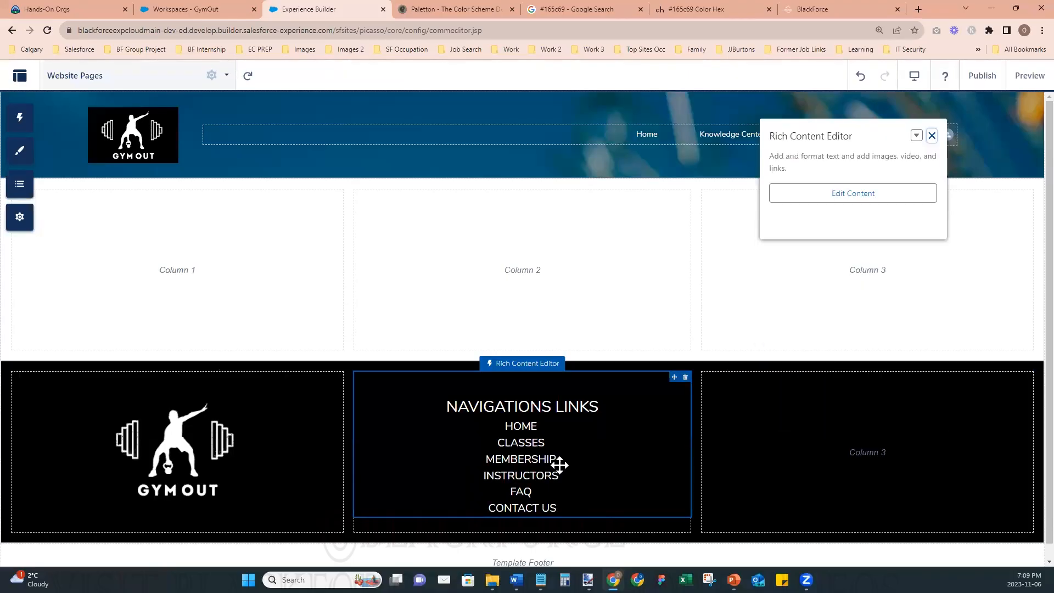
pyautogui.click(797, 453)
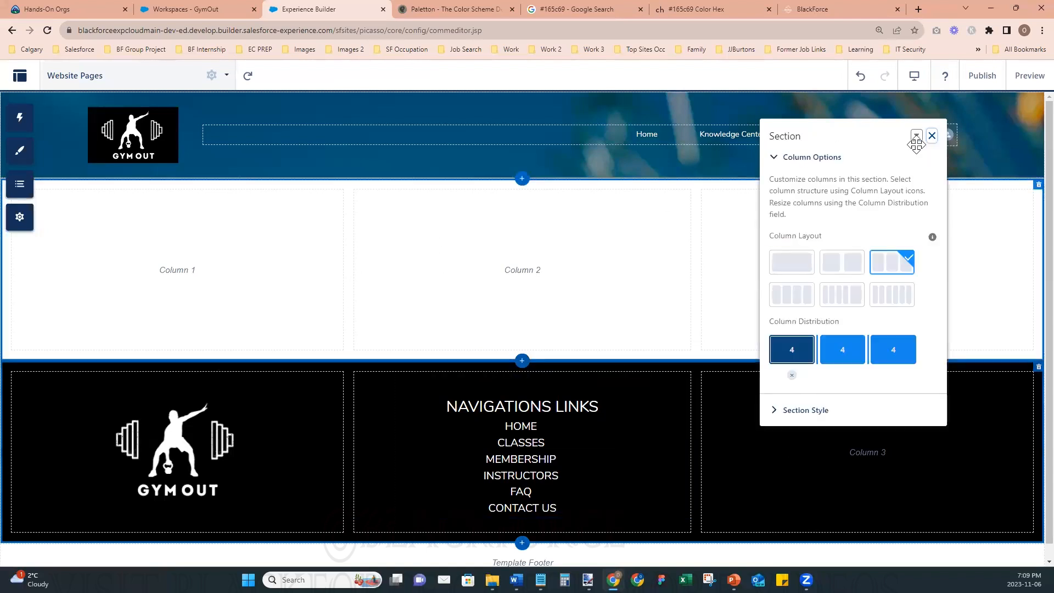
pyautogui.click(933, 135)
pyautogui.click(25, 147)
pyautogui.click(40, 130)
pyautogui.moveTo(118, 207); pyautogui.dragTo(803, 462)
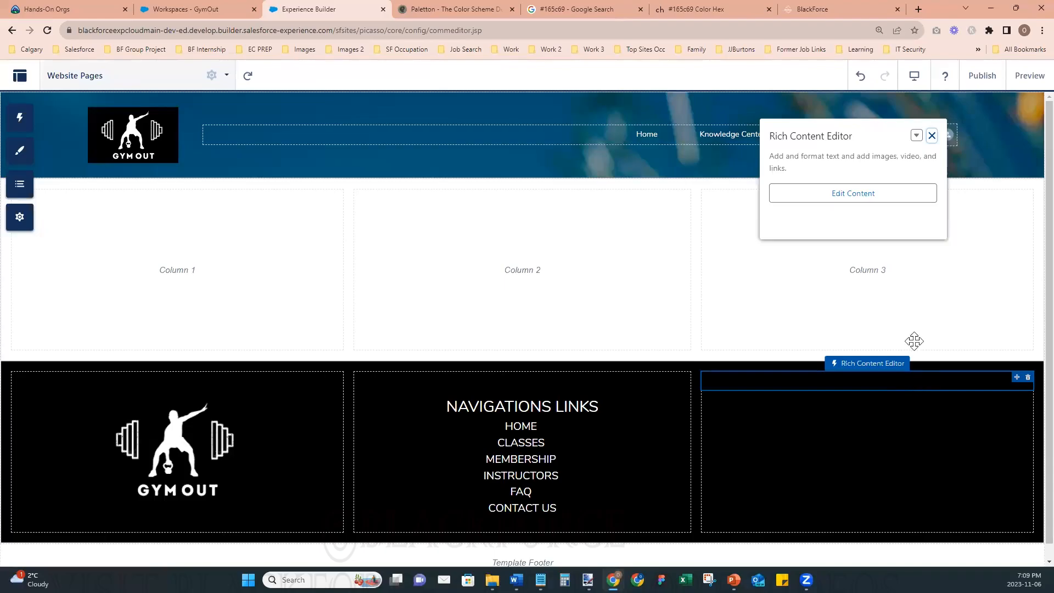
# - Search Google for "social icon" in a new browser tab
pyautogui.click(917, 10)
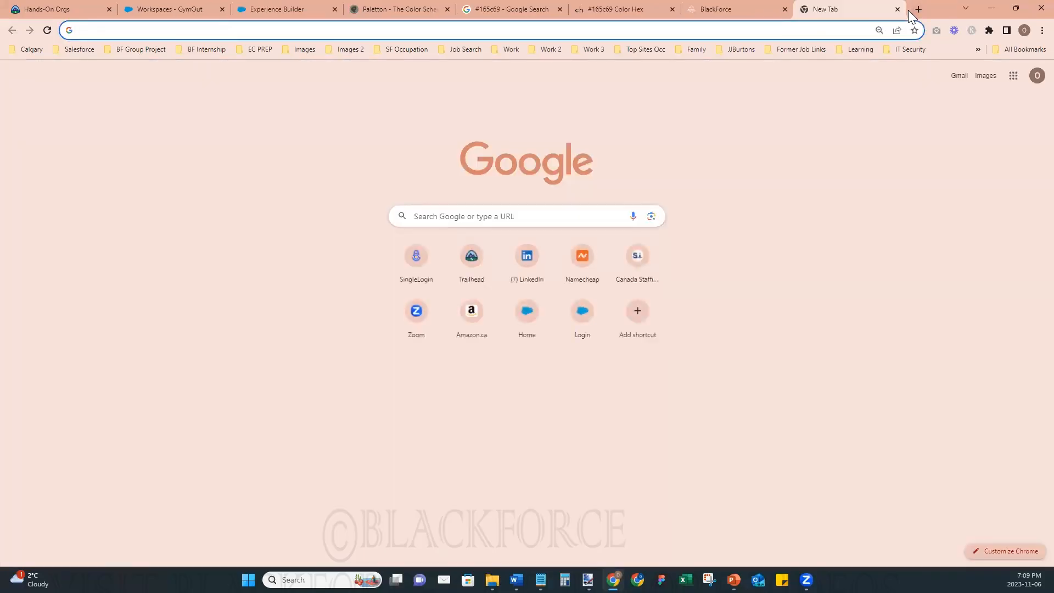
pyautogui.write('social ')
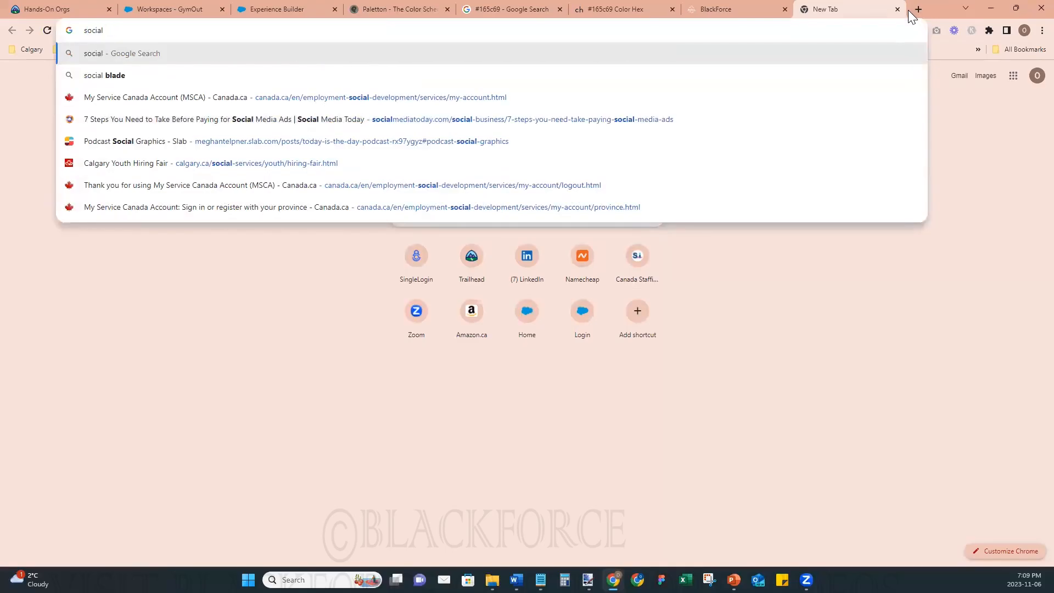
pyautogui.write('icon')
pyautogui.press('Return')
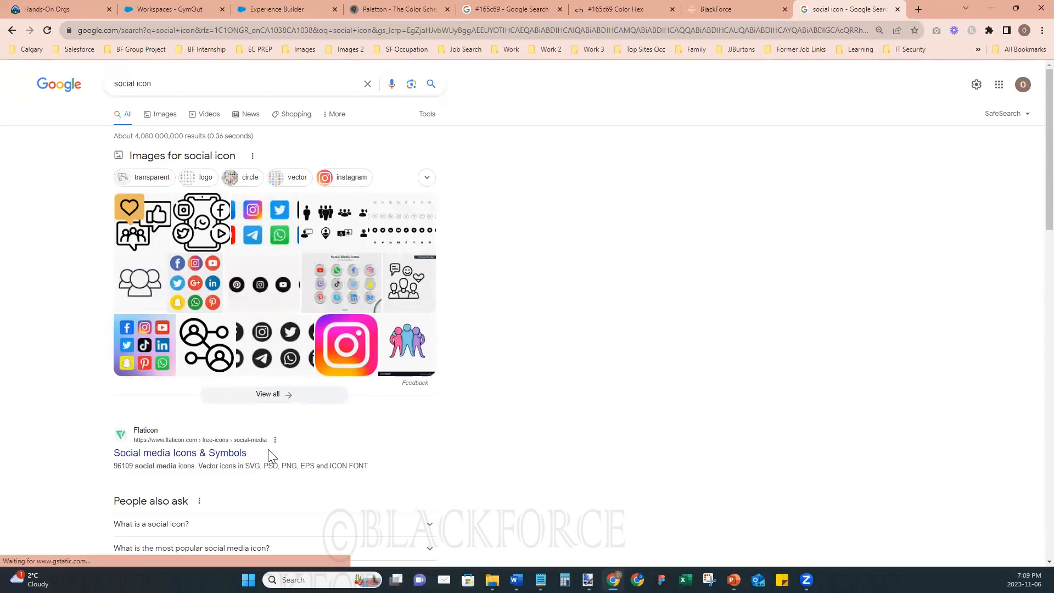
# - Enlarge the browser zoom, open Flaticon's Social media Icons & Symbols result and dismiss the Google sign-in prompt
pyautogui.click(165, 453)
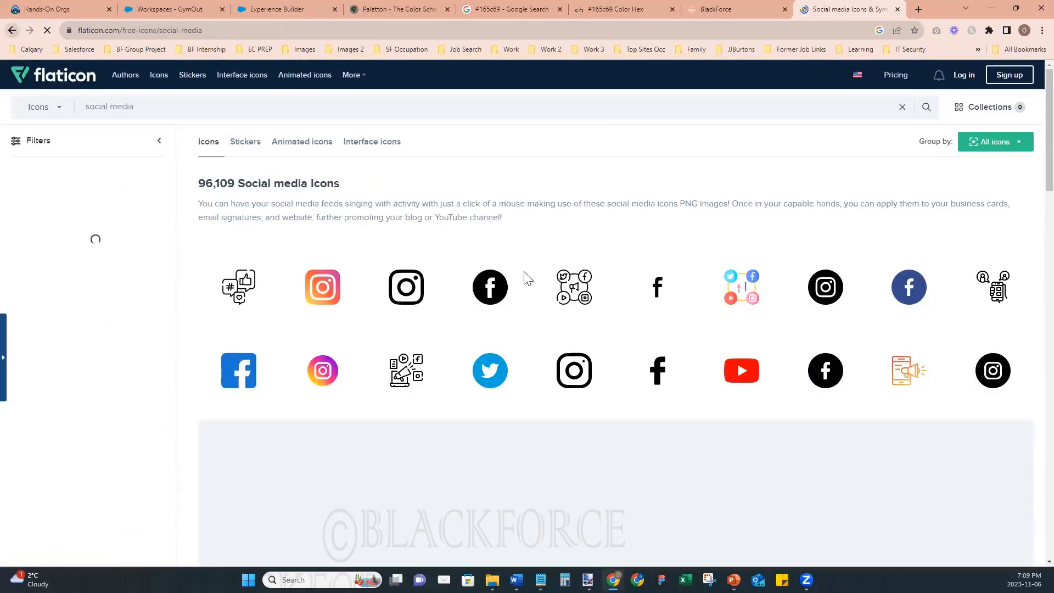
pyautogui.click(12, 31)
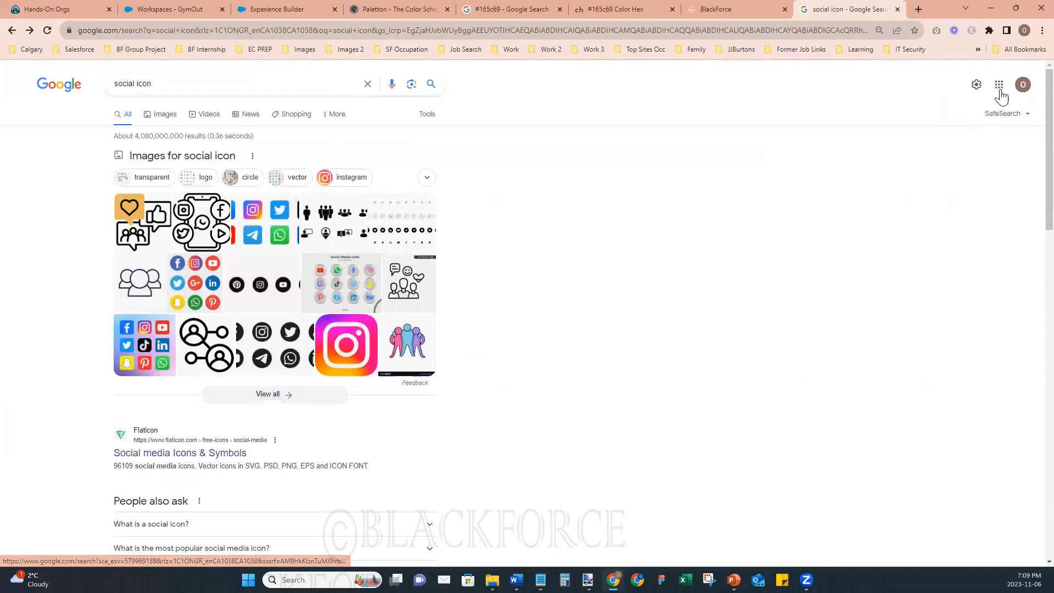
pyautogui.click(1042, 30)
pyautogui.click(1008, 163)
pyautogui.click(1008, 164)
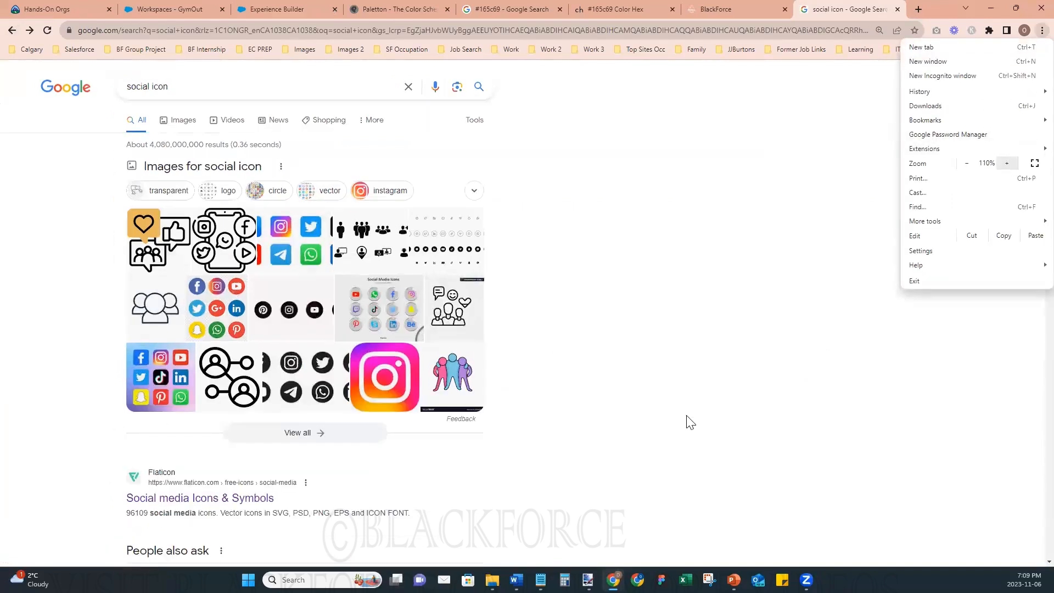
pyautogui.scroll(-3, 353, 419)
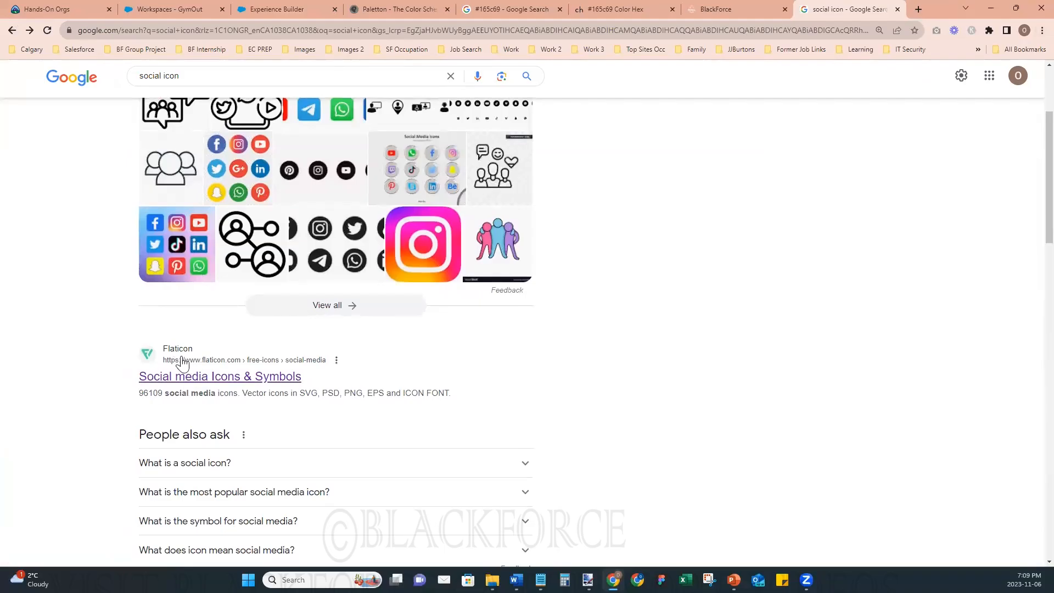
pyautogui.click(200, 379)
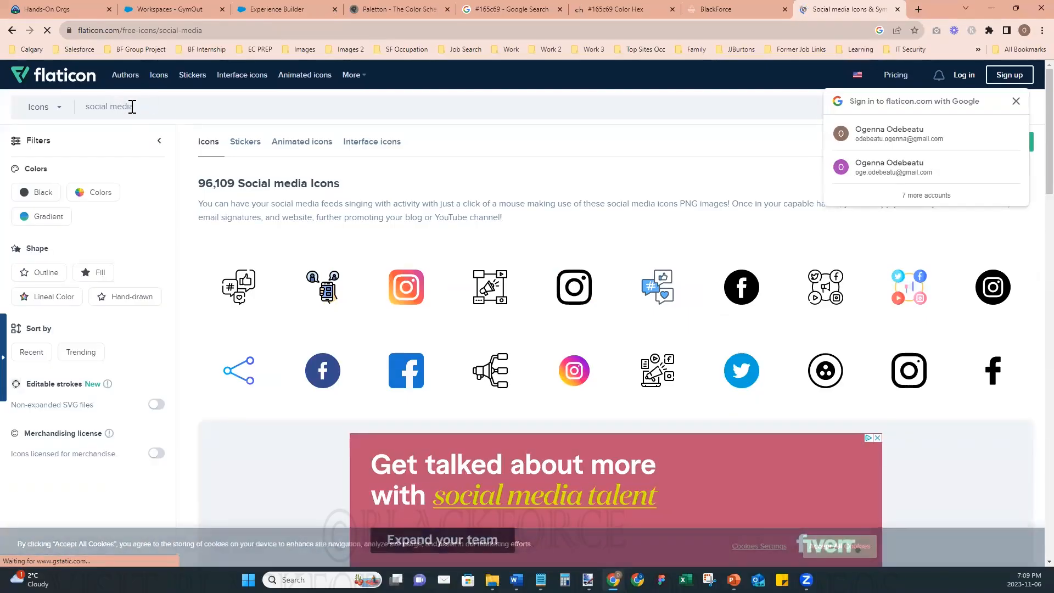
pyautogui.click(1017, 103)
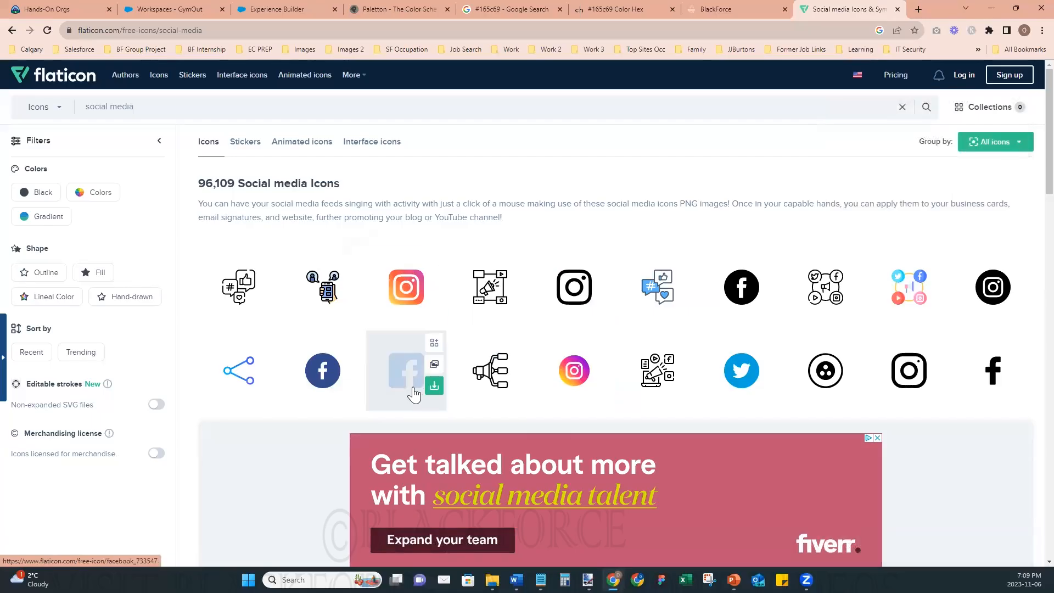
# - Open the blue square Facebook, blue round Twitter and gradient square Instagram icons in separate browser tabs
pyautogui.rightClick(405, 358)
pyautogui.click(438, 360)
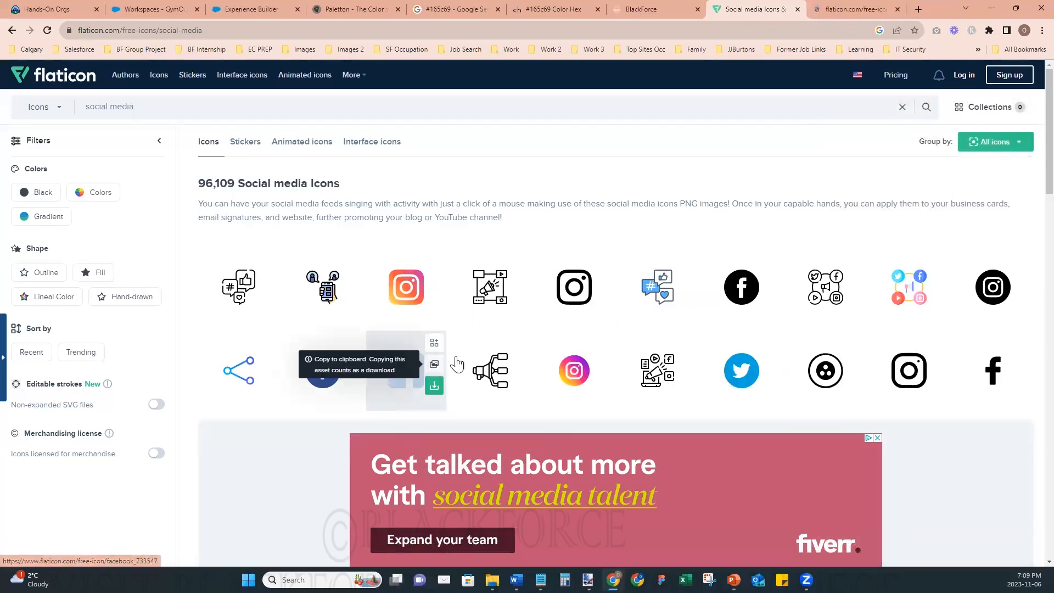
pyautogui.rightClick(742, 358)
pyautogui.click(775, 360)
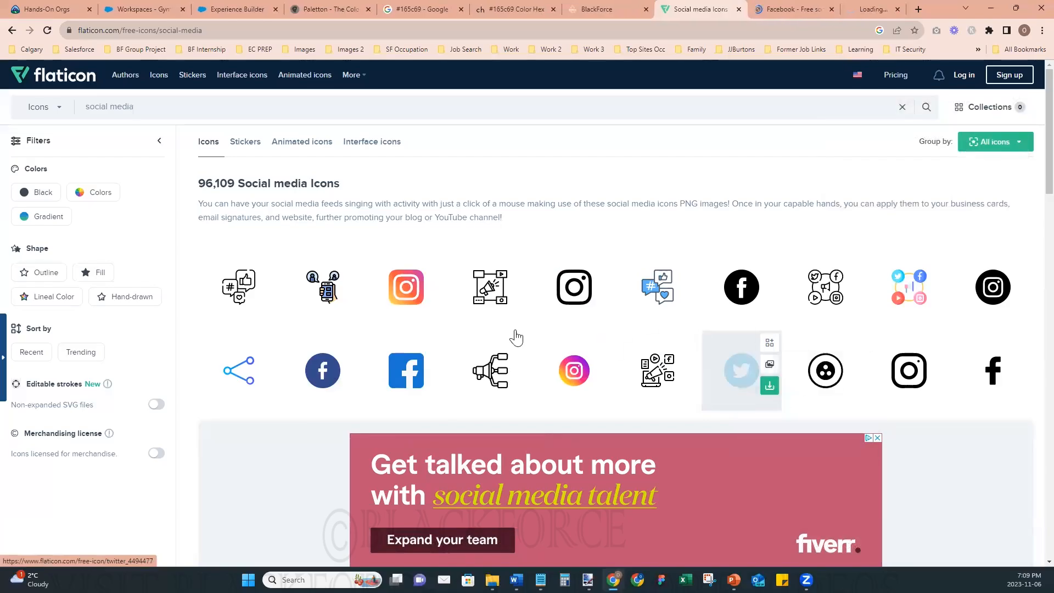
pyautogui.rightClick(413, 285)
pyautogui.click(434, 285)
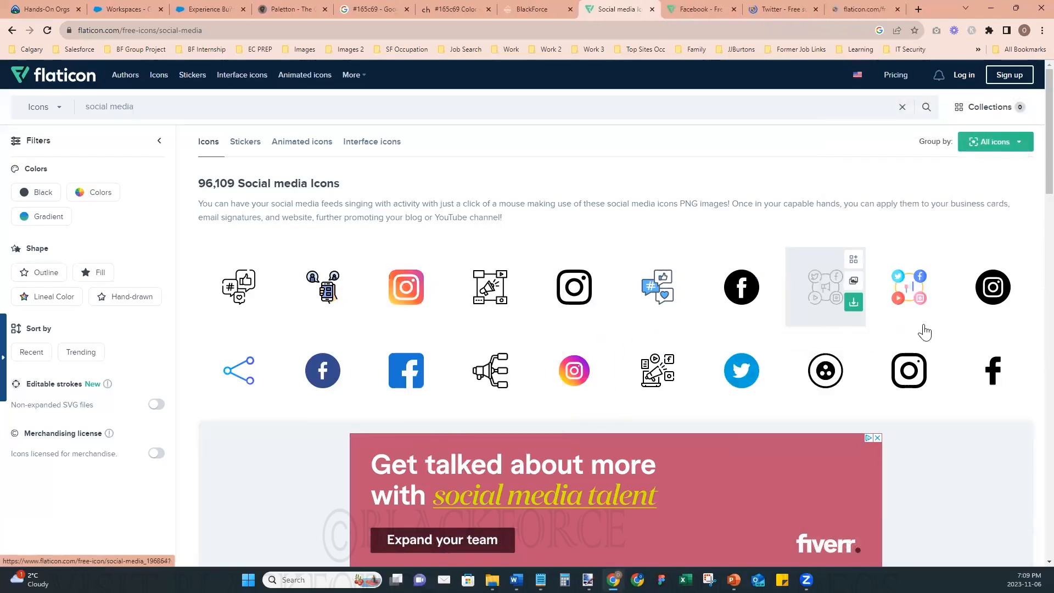
pyautogui.scroll(-10, 1028, 263)
pyautogui.scroll(5, 1029, 219)
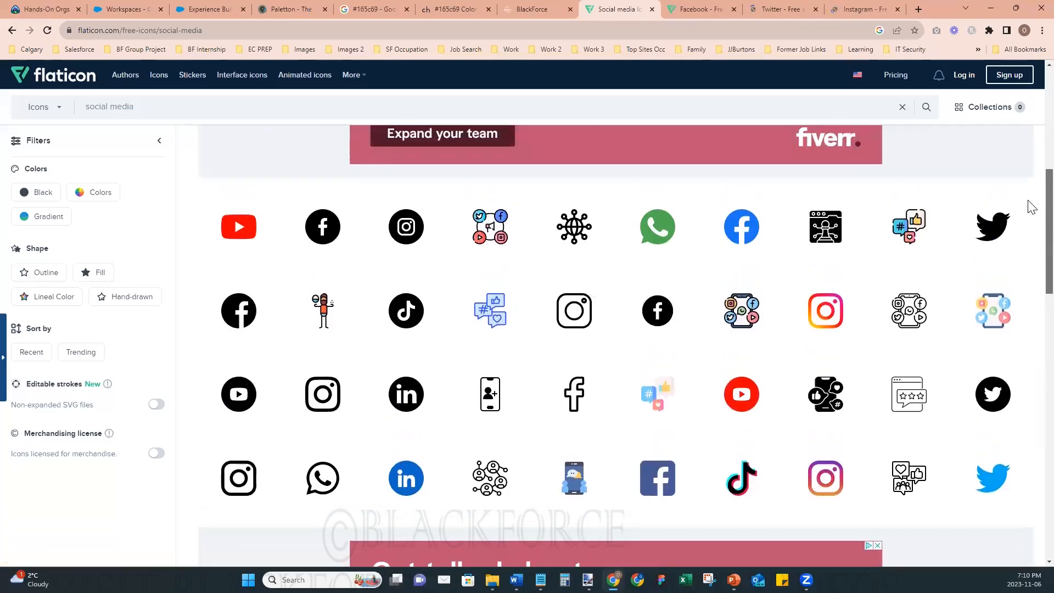
# - Download the Facebook icon for free as a 64px PNG and save it as facebook in New folder under Experience Cloud Class
pyautogui.click(728, 11)
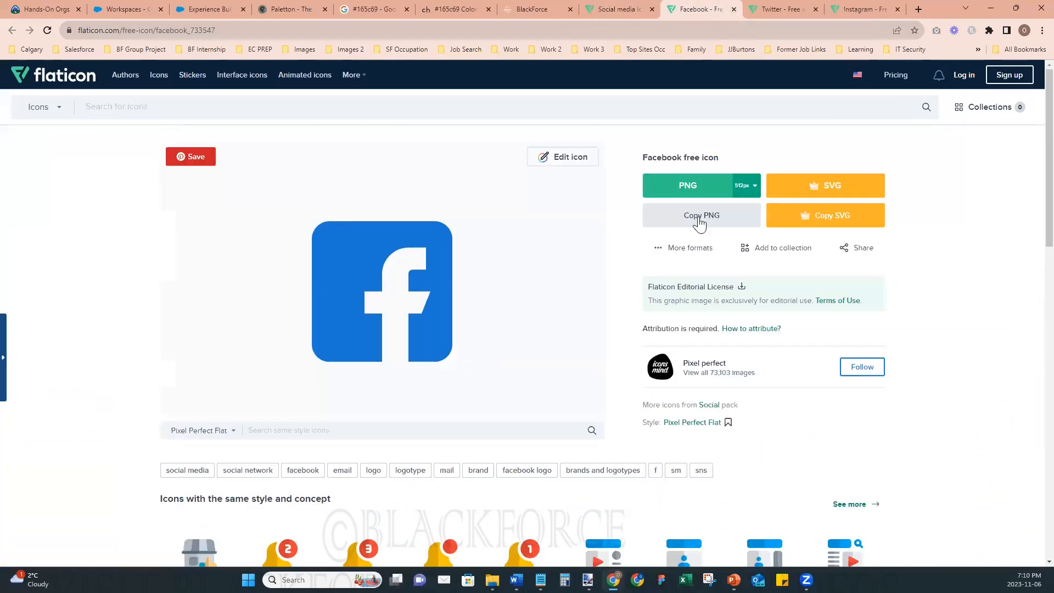
pyautogui.click(748, 187)
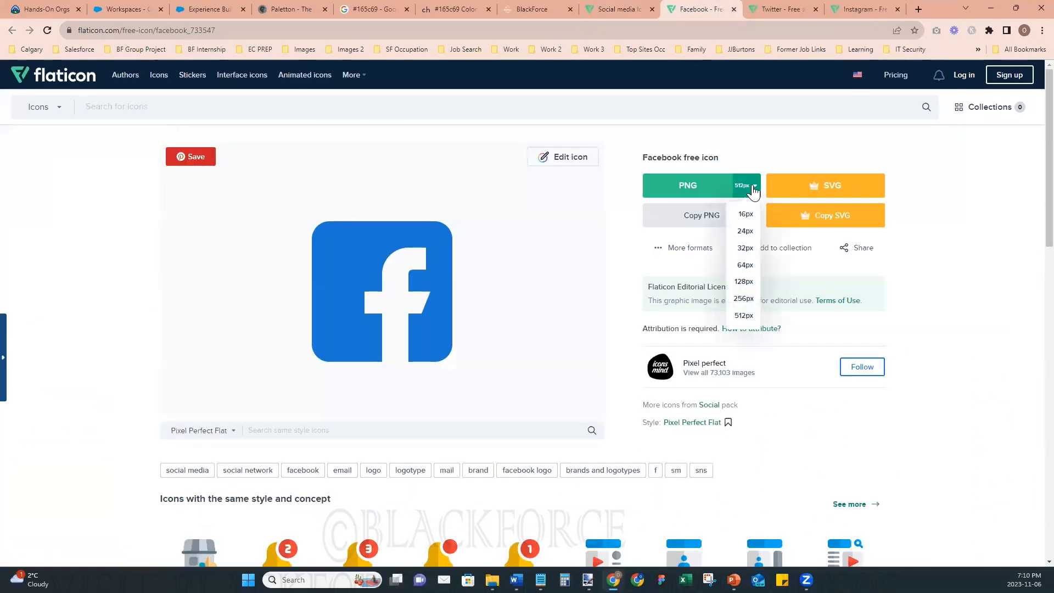
pyautogui.click(746, 266)
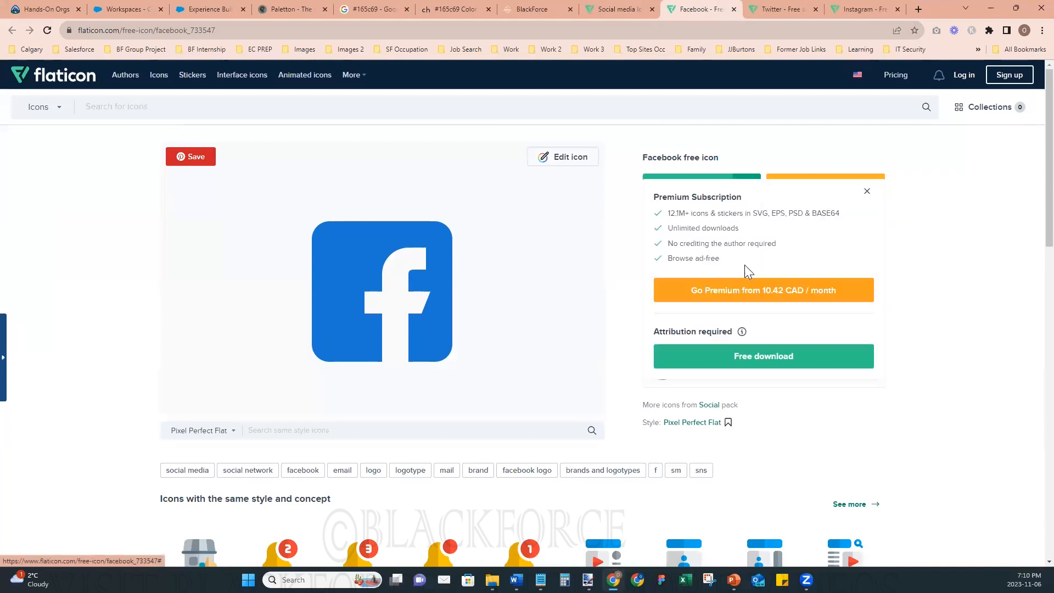
pyautogui.click(723, 358)
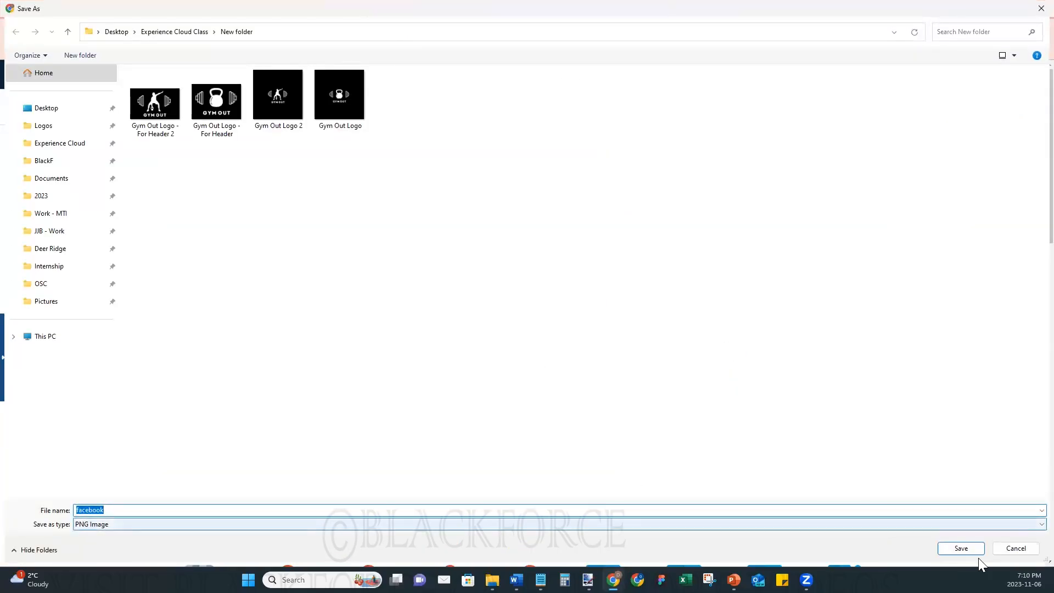
pyautogui.click(972, 550)
# - Download the Twitter icon for free as a 64px PNG and save it as twitter in New folder
pyautogui.click(780, 7)
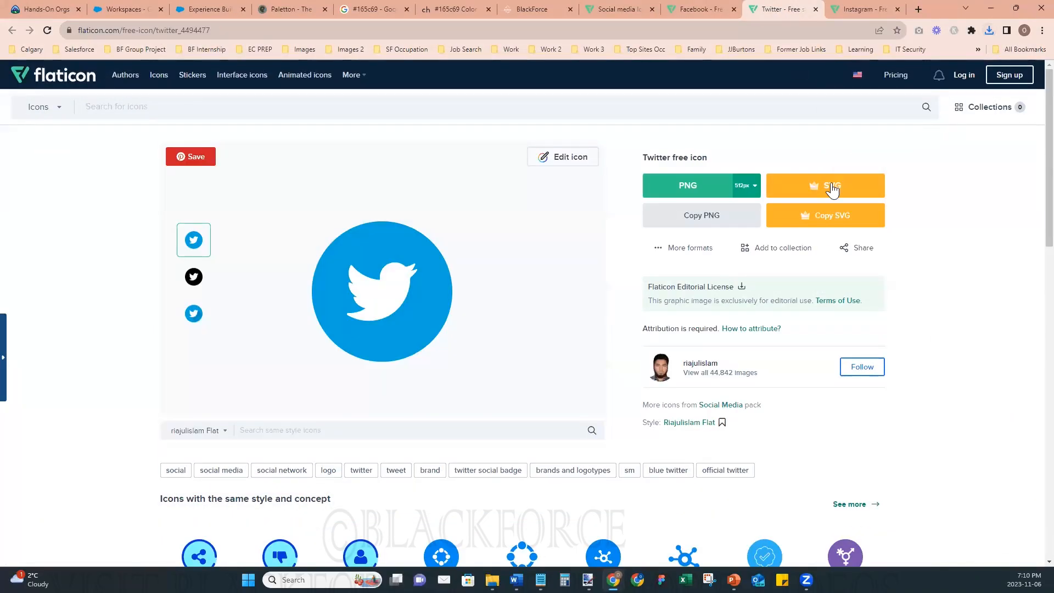
pyautogui.click(748, 186)
pyautogui.click(743, 269)
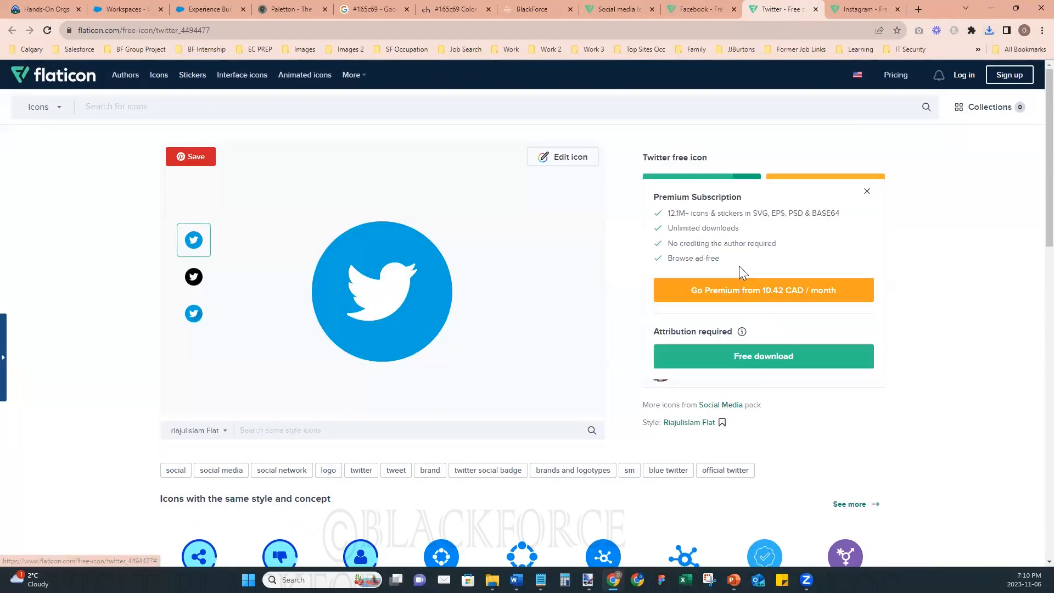
pyautogui.click(770, 354)
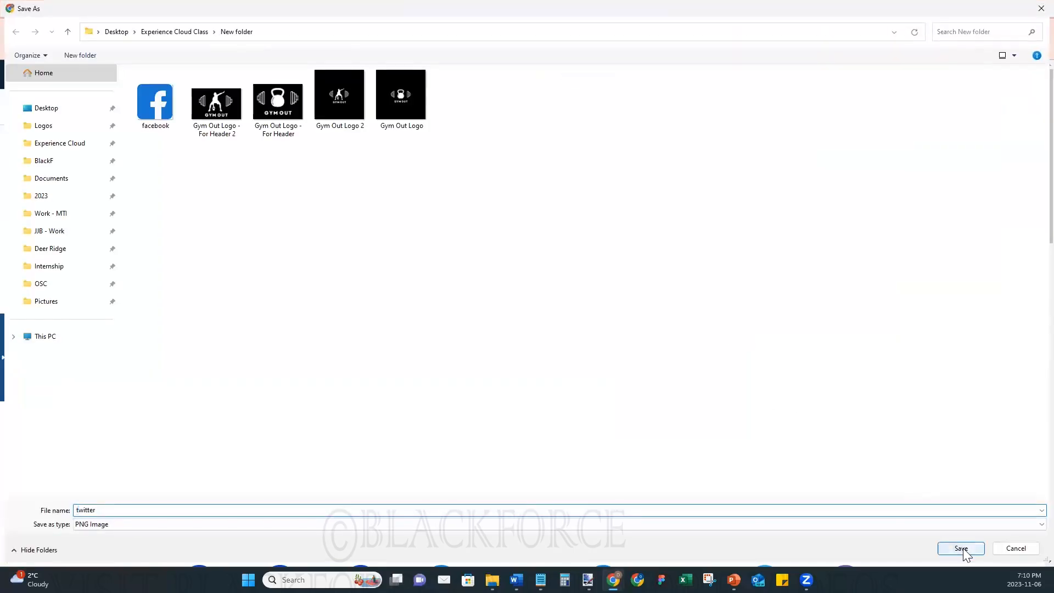
pyautogui.click(960, 547)
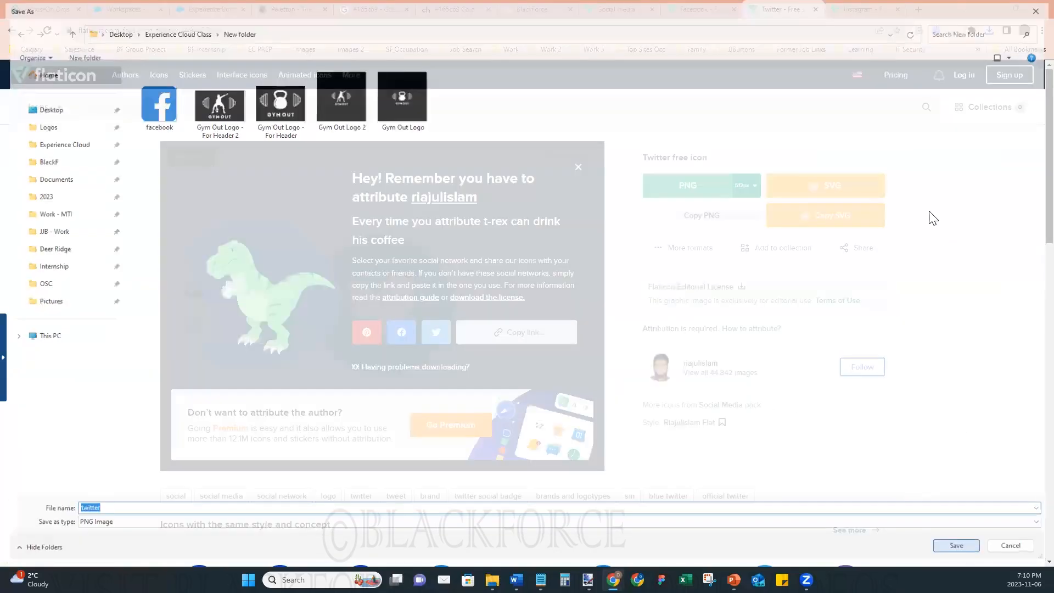
# - Download the Instagram icon for free as a 64px PNG and save it as instagram in New folder
pyautogui.click(856, 8)
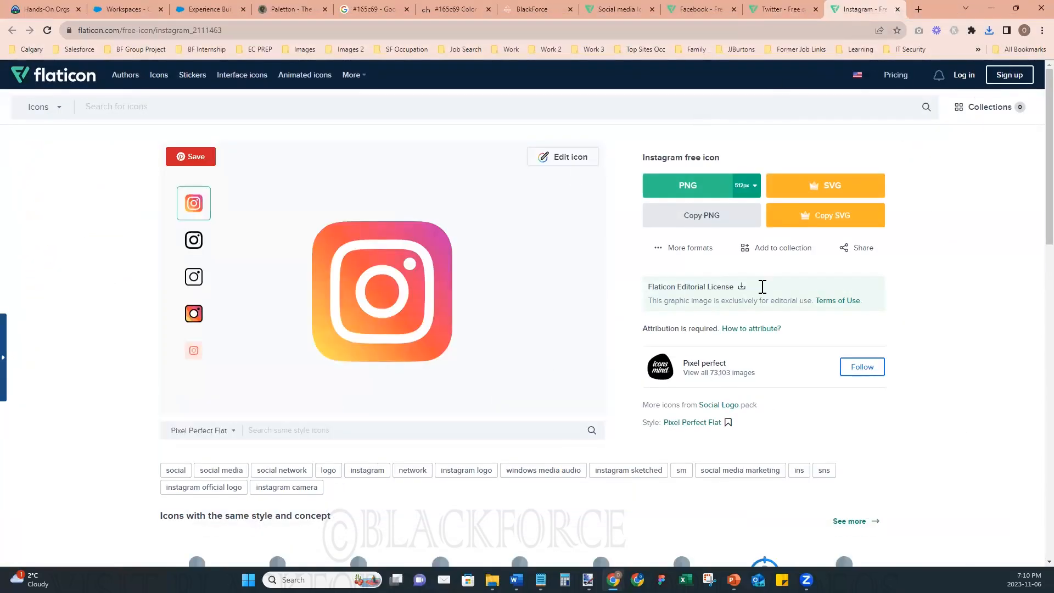
pyautogui.click(754, 186)
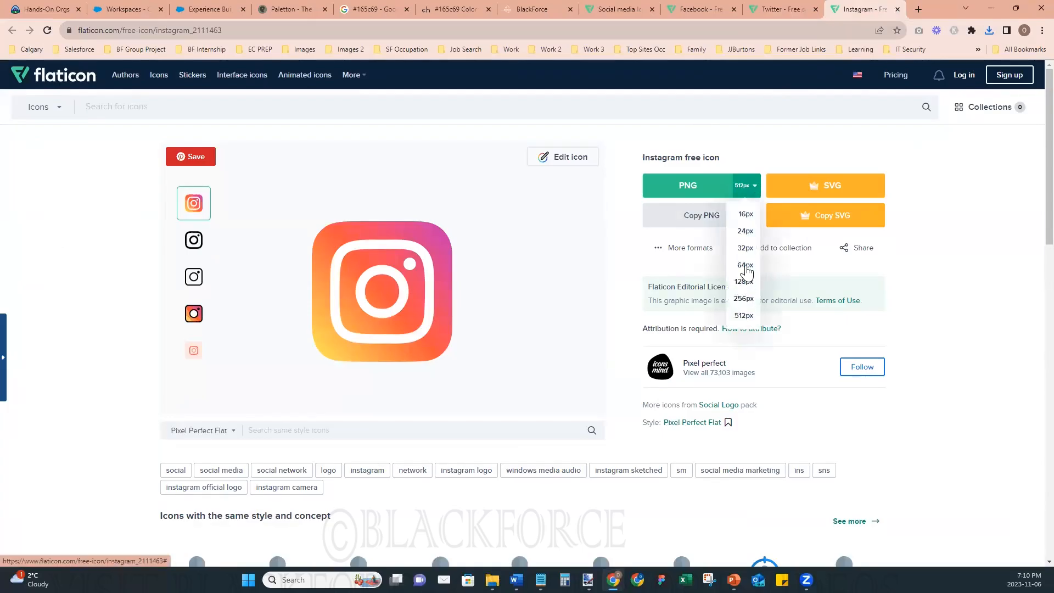
pyautogui.click(745, 266)
pyautogui.click(791, 354)
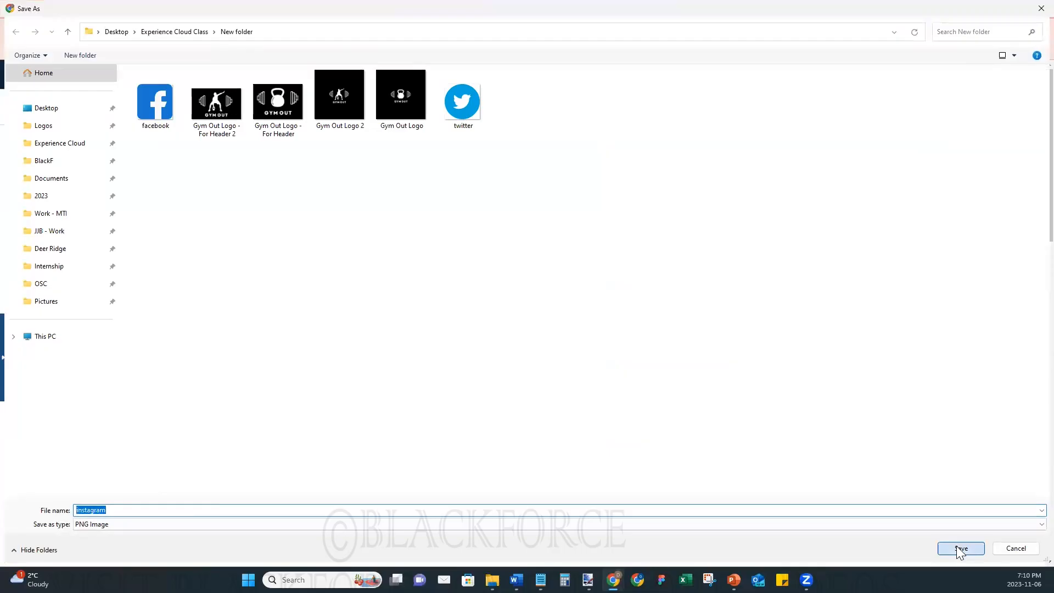
pyautogui.click(959, 547)
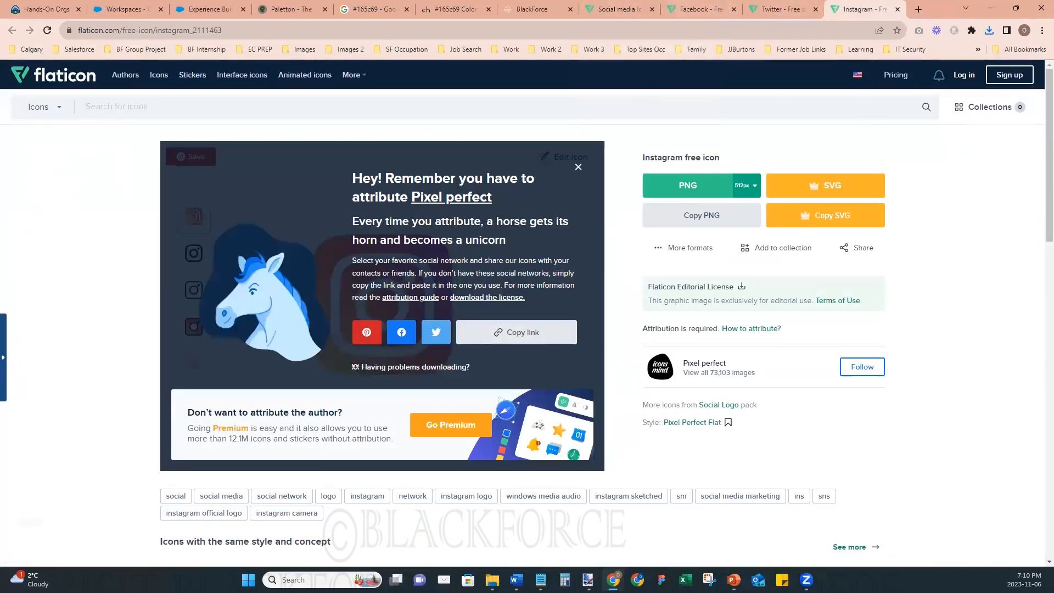
# - Switch to File Explorer and try to open the facebook, instagram and twitter images in New folder together
pyautogui.click(492, 580)
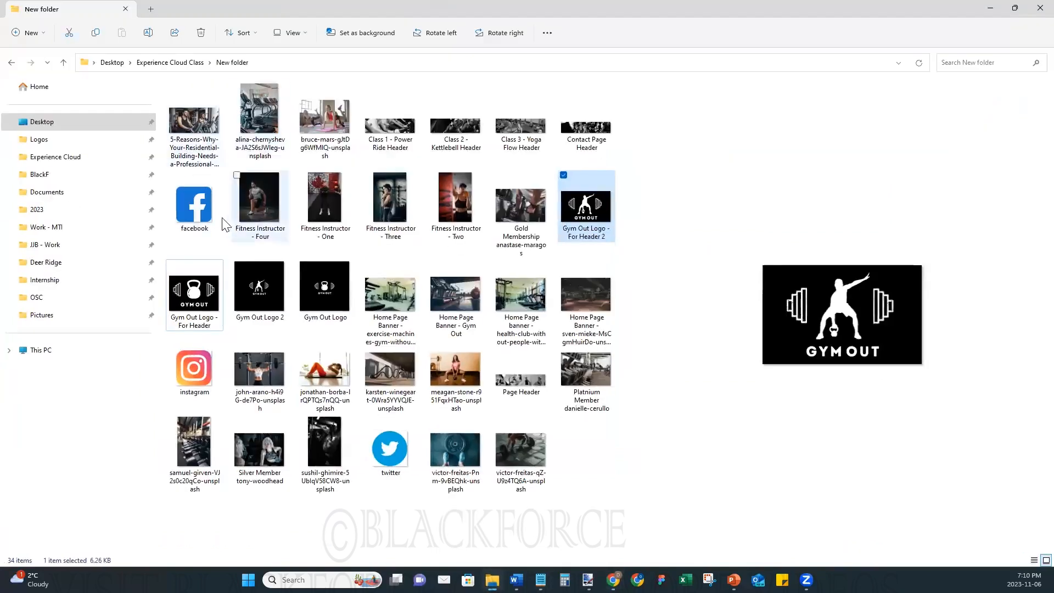
pyautogui.click(194, 204)
pyautogui.click(171, 354)
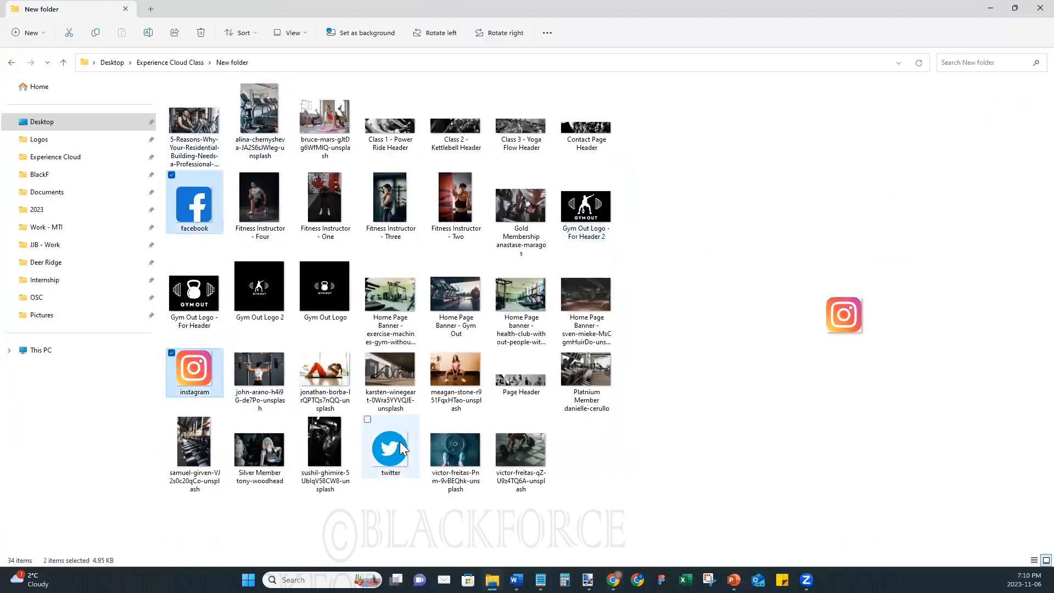
pyautogui.click(368, 420)
pyautogui.rightClick(379, 439)
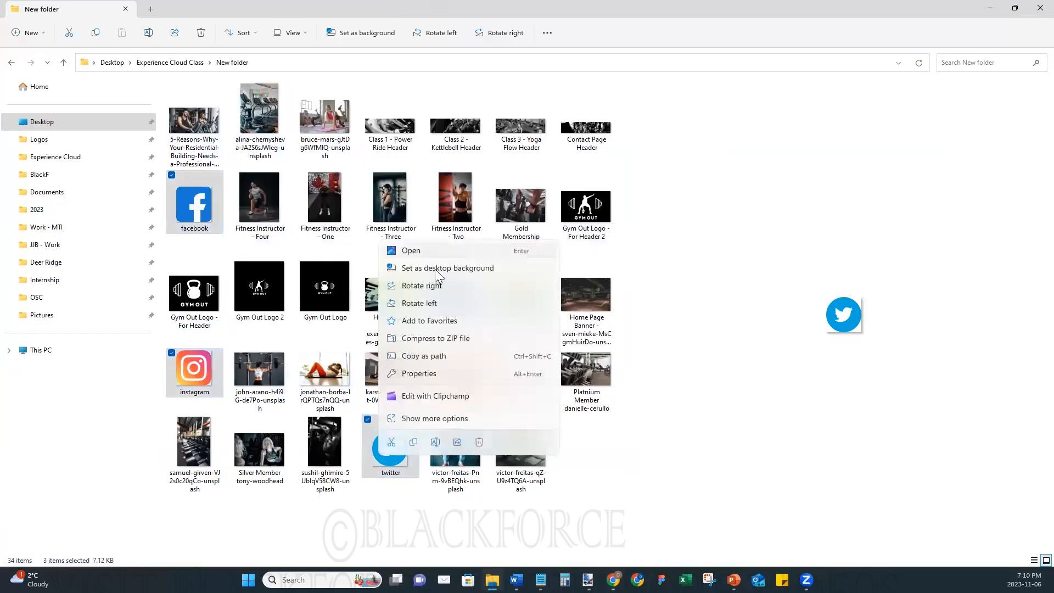
pyautogui.click(459, 251)
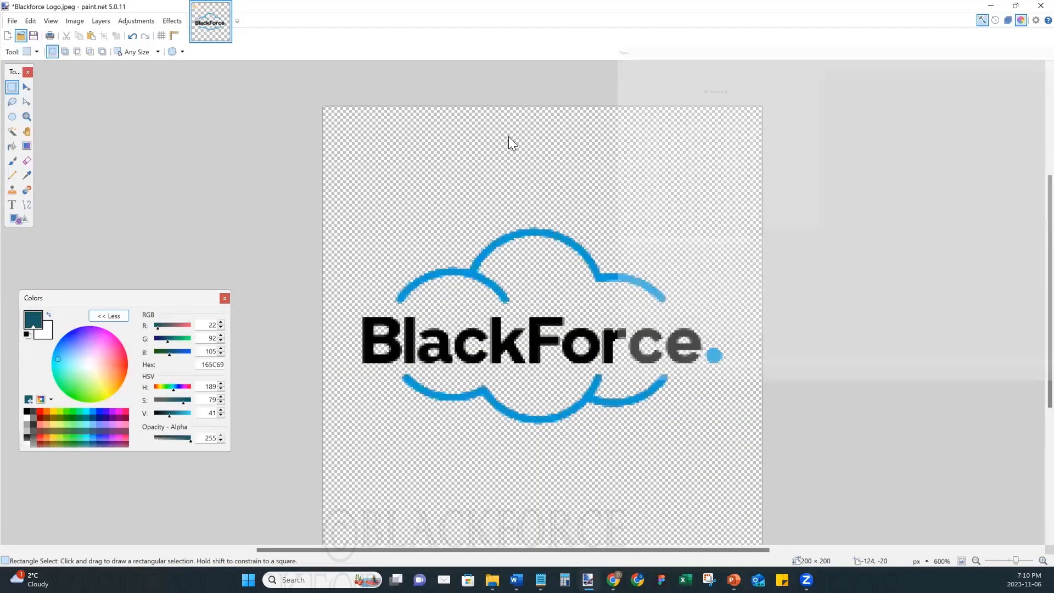
# - In paint.net, open the facebook, instagram and twitter images from New folder under Experience Cloud Class
pyautogui.hotkey('ctrl', 'o')
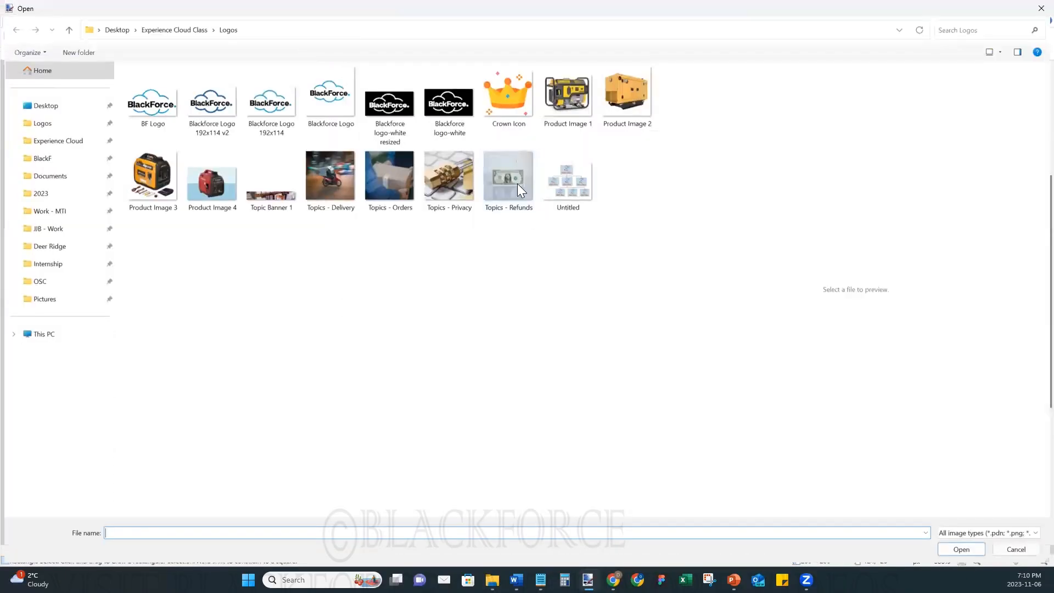
pyautogui.click(192, 31)
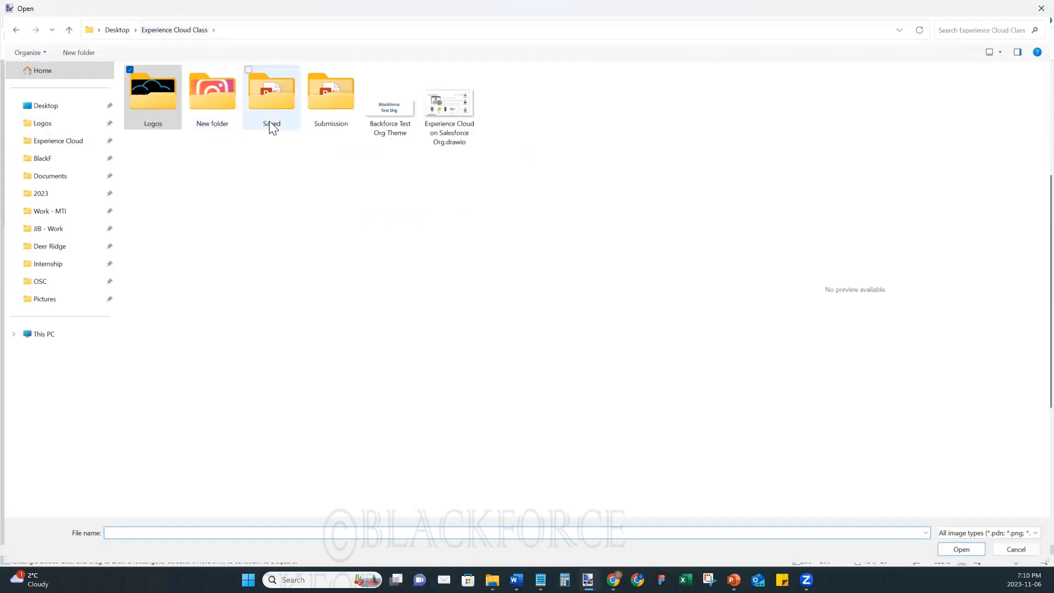
pyautogui.doubleClick(203, 99)
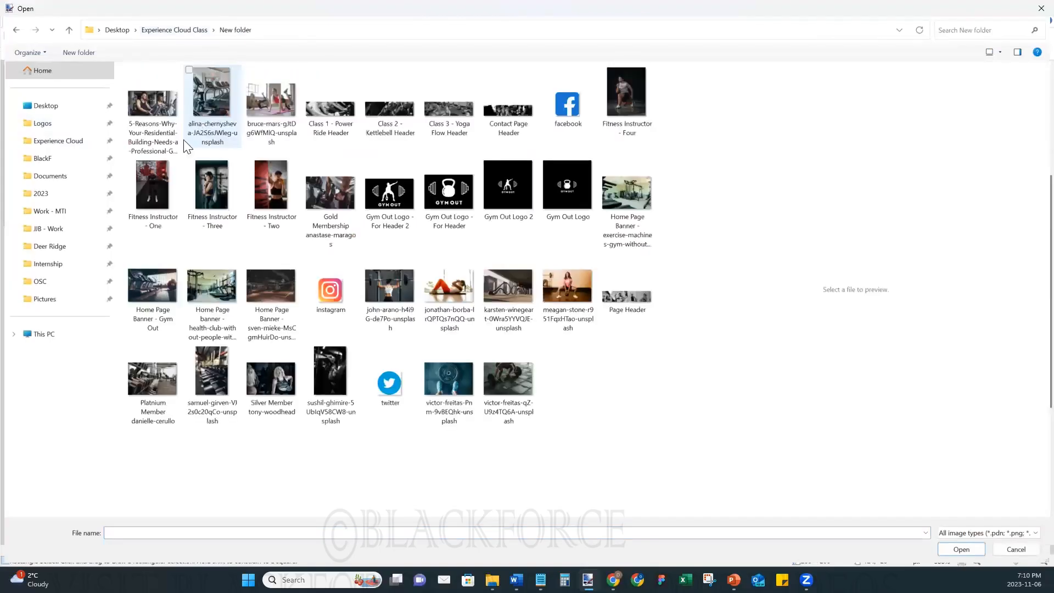
pyautogui.click(318, 281)
pyautogui.keyDown('ctrl'); pyautogui.click(559, 107); pyautogui.keyUp('ctrl')
pyautogui.keyDown('ctrl'); pyautogui.click(389, 385); pyautogui.keyUp('ctrl')
pyautogui.click(964, 548)
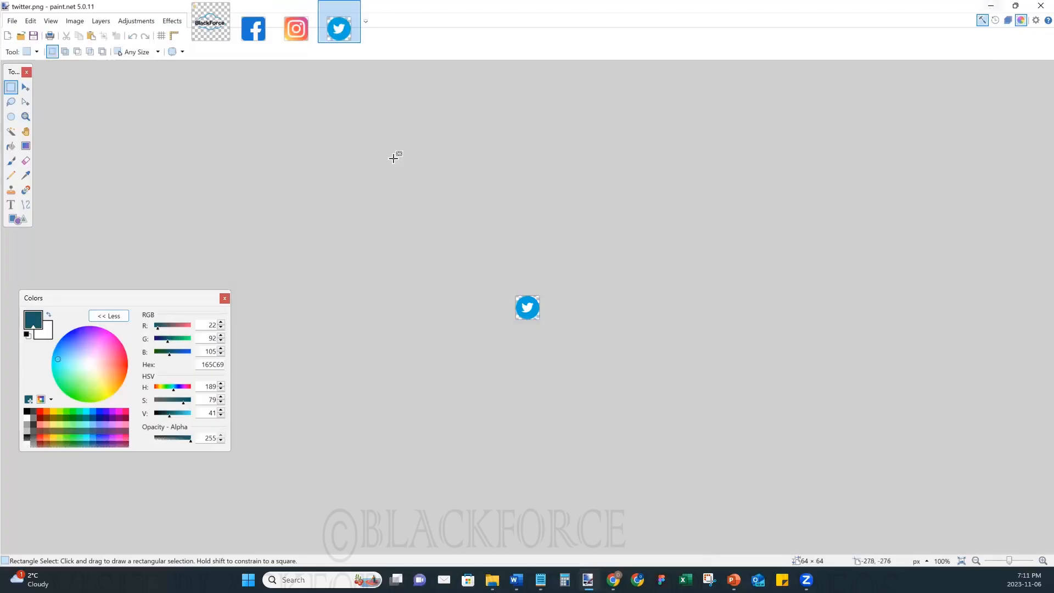
# - Select the entire Facebook icon image with the Move tool and copy it
pyautogui.click(264, 35)
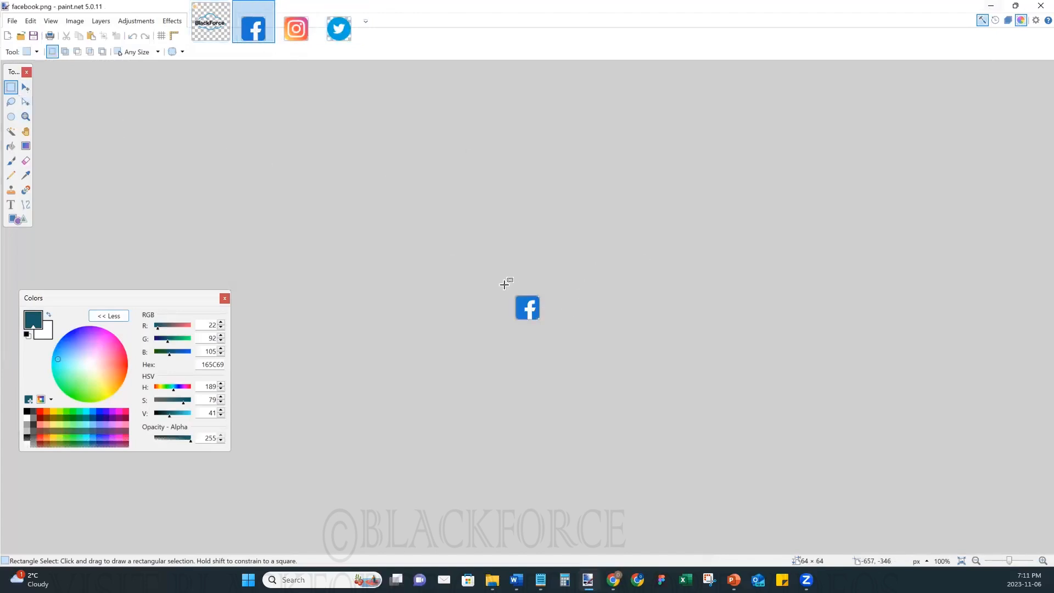
pyautogui.click(26, 103)
pyautogui.hotkey('ctrl', 'a')
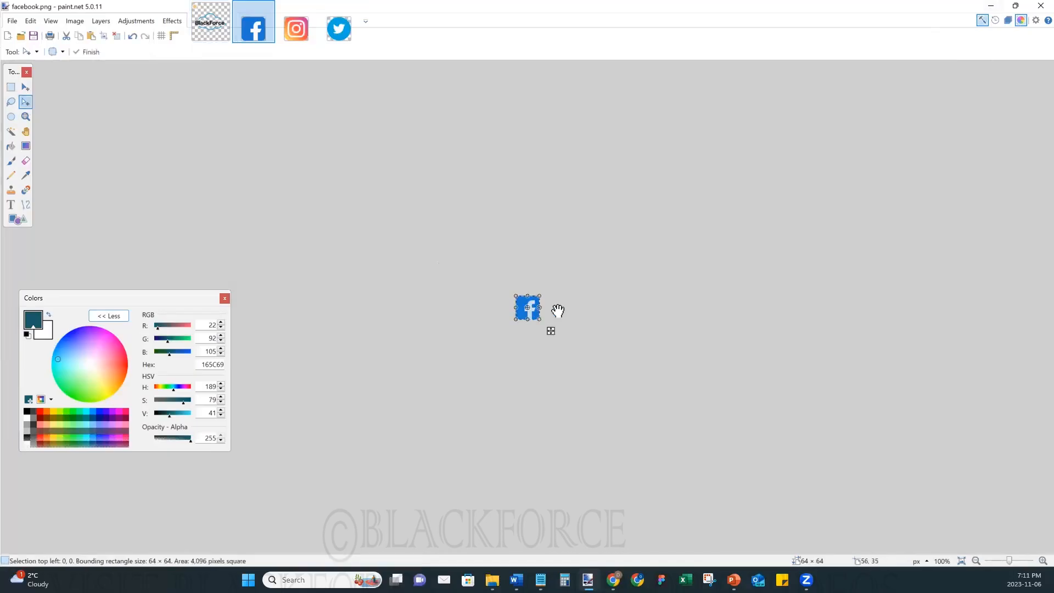
# - Switch back to Experience Builder and paste the Facebook icon into the Rich Content Editor in the black section's third column
pyautogui.click(993, 8)
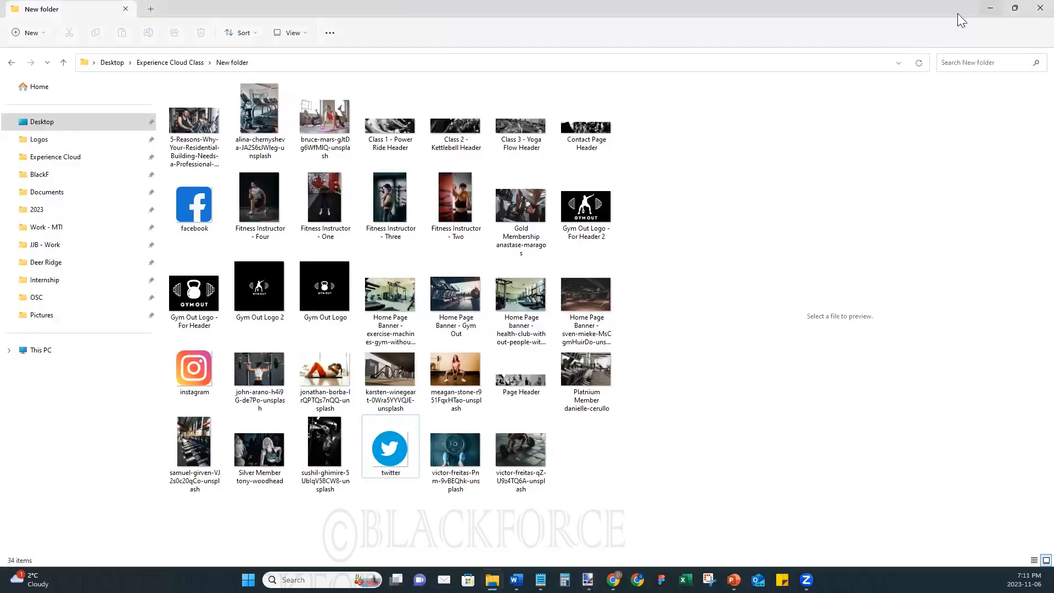
pyautogui.click(996, 6)
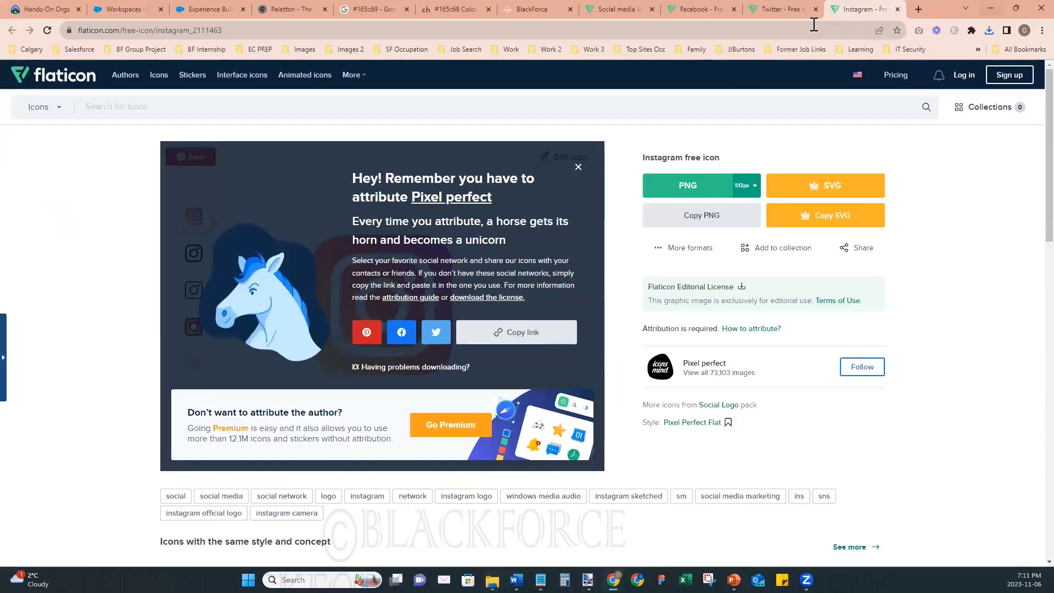
pyautogui.click(506, 13)
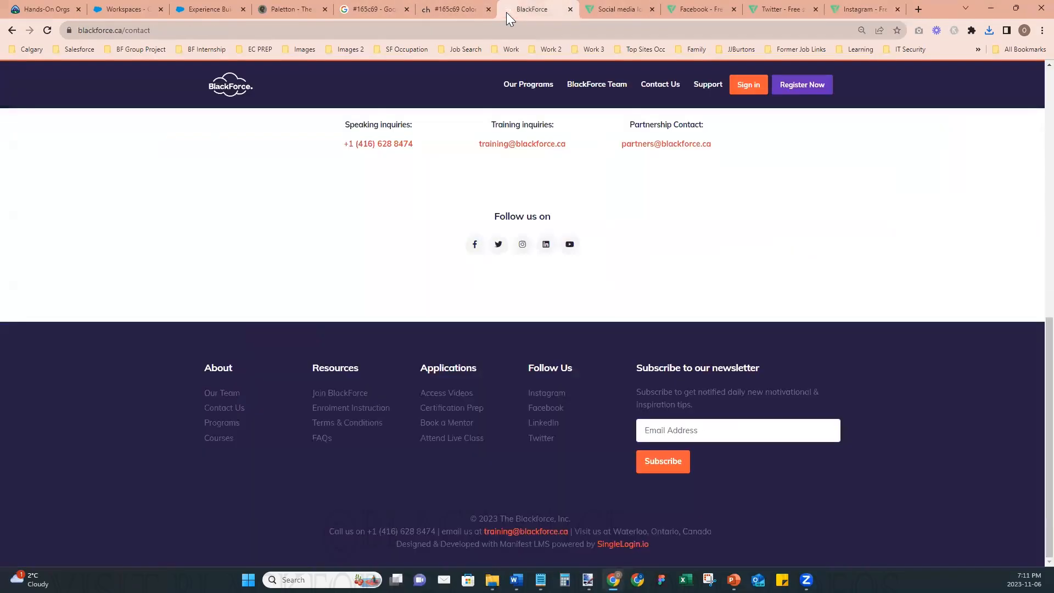
pyautogui.click(214, 8)
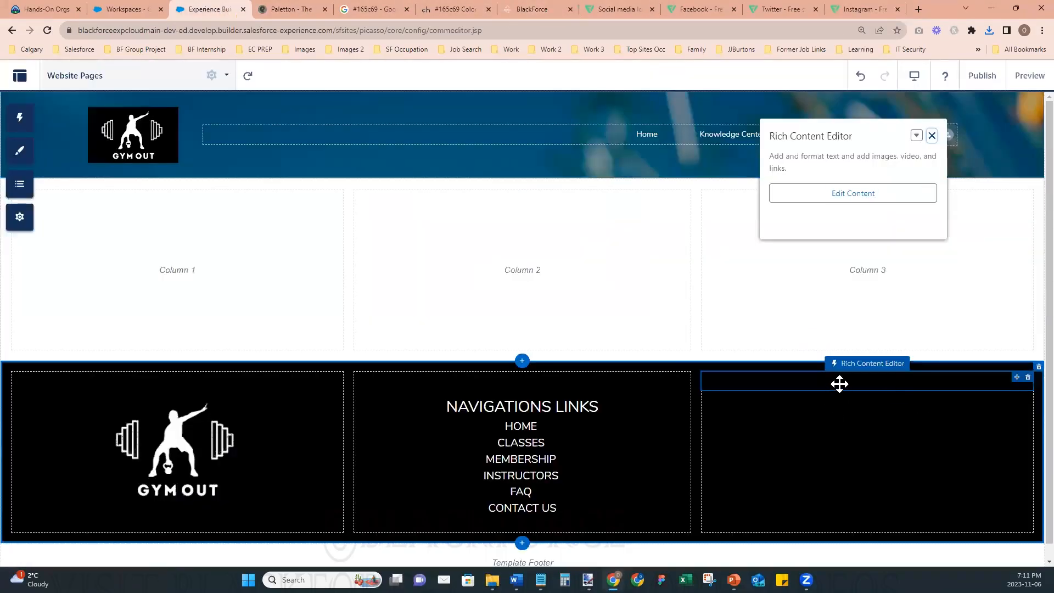
pyautogui.click(801, 377)
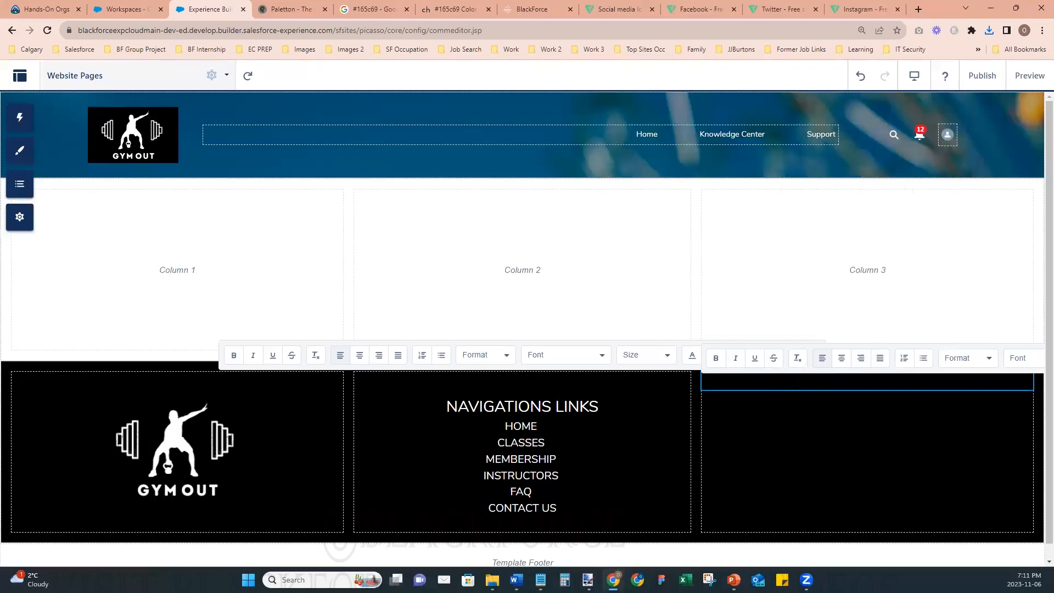
pyautogui.doubleClick(797, 378)
pyautogui.hotkey('ctrl', 'v')
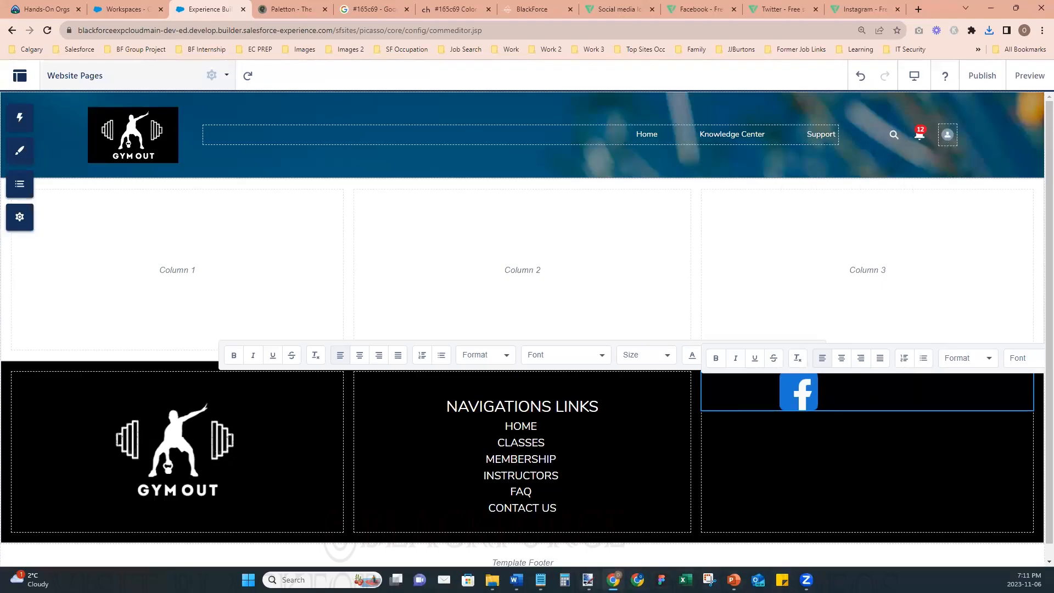
# - Switch to paint.net, select the entire Twitter icon image and return to Experience Builder
pyautogui.moveTo(587, 580)
pyautogui.click(761, 527)
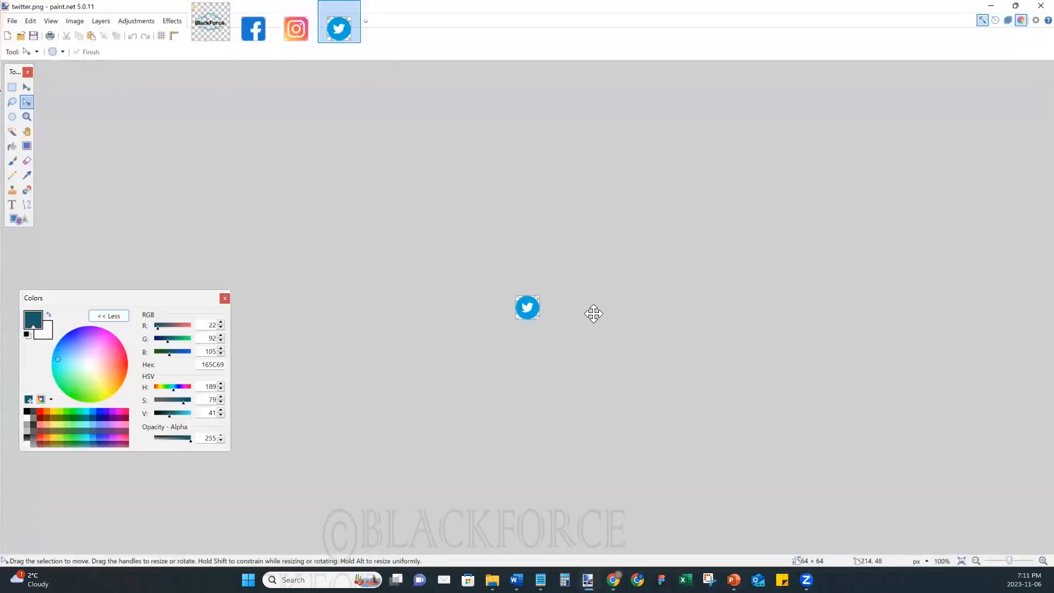
pyautogui.hotkey('ctrl', 'a')
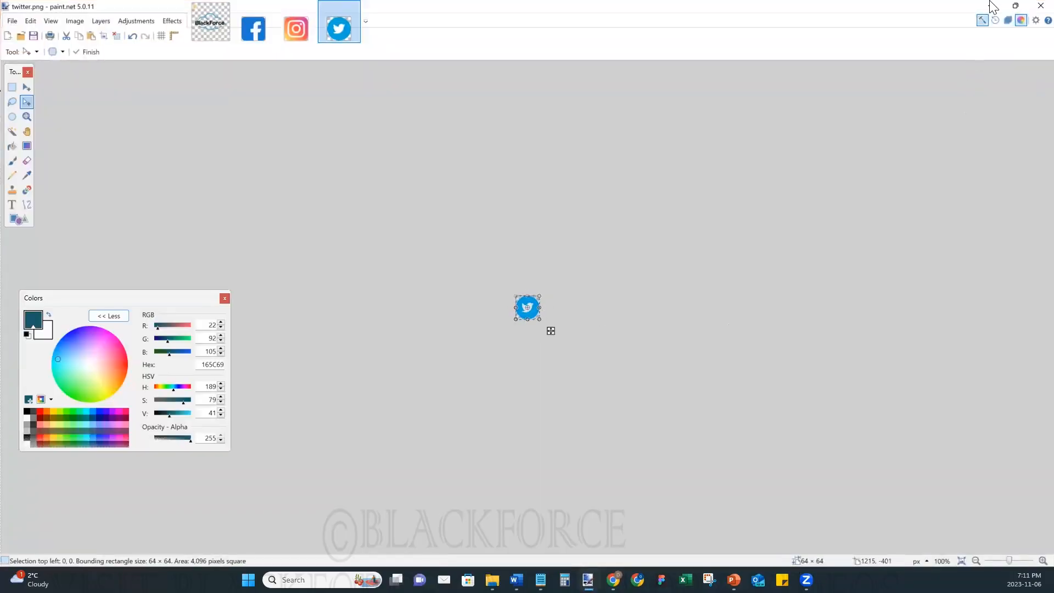
pyautogui.click(992, 6)
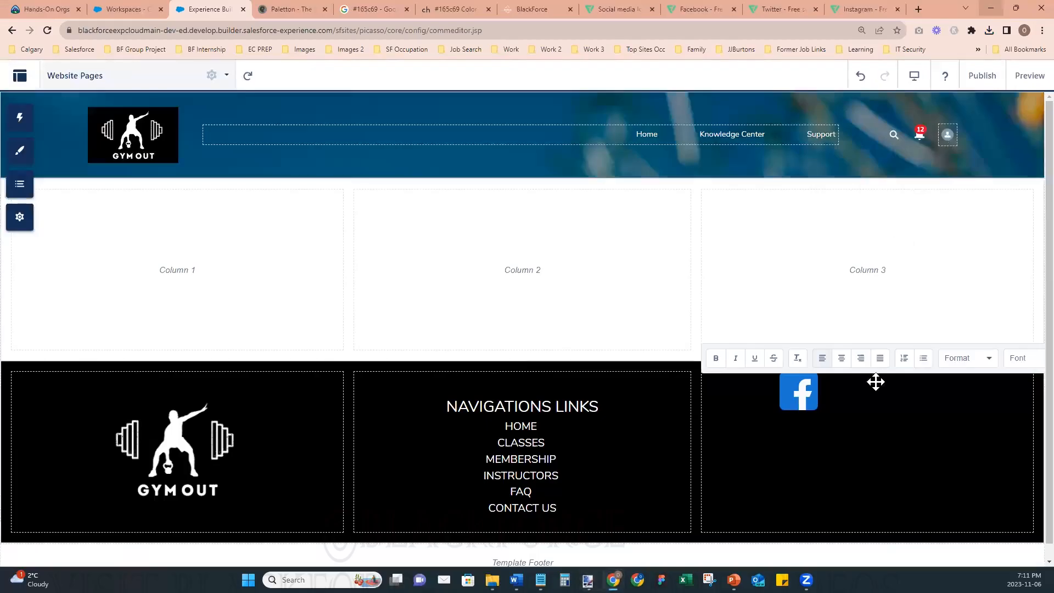
# - Delete the placeholder word "your" after the Facebook icon and the text "Replace this text with" before it
pyautogui.doubleClick(840, 394)
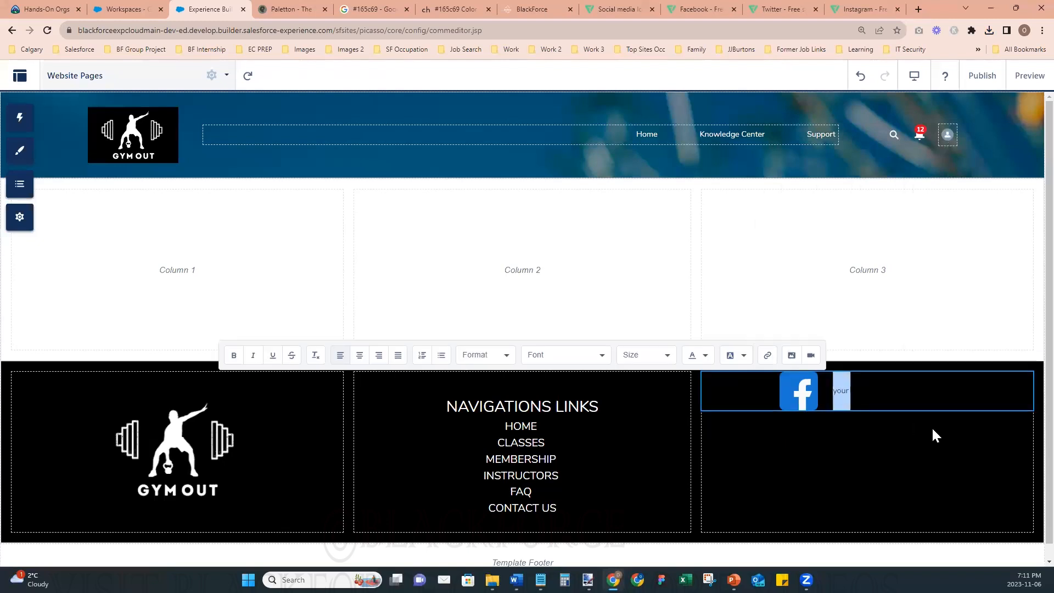
pyautogui.press('Delete')
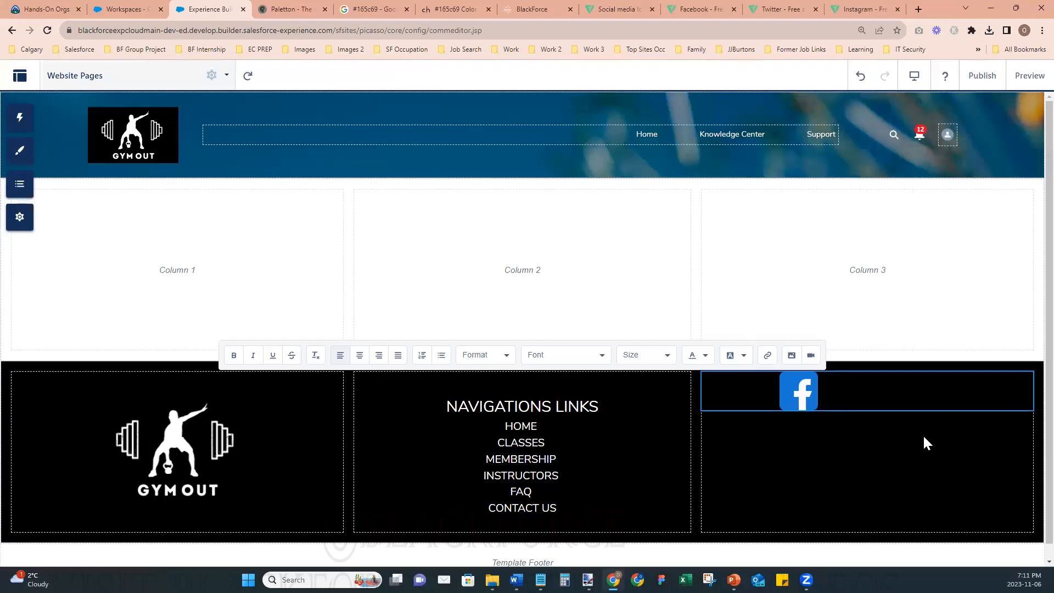
pyautogui.moveTo(843, 394); pyautogui.dragTo(678, 401)
pyautogui.doubleClick(763, 382)
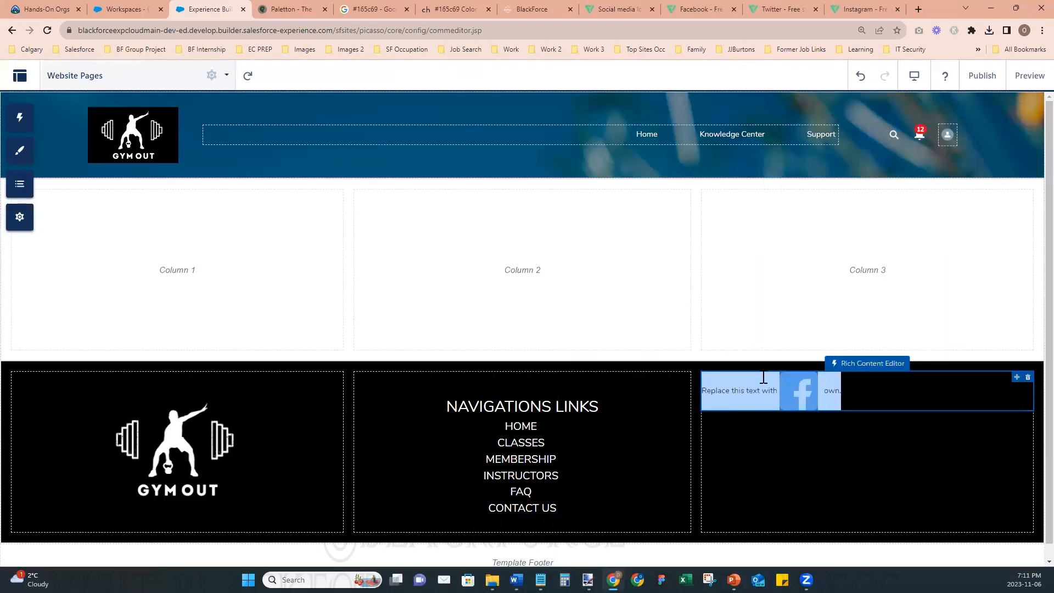
pyautogui.doubleClick(774, 390)
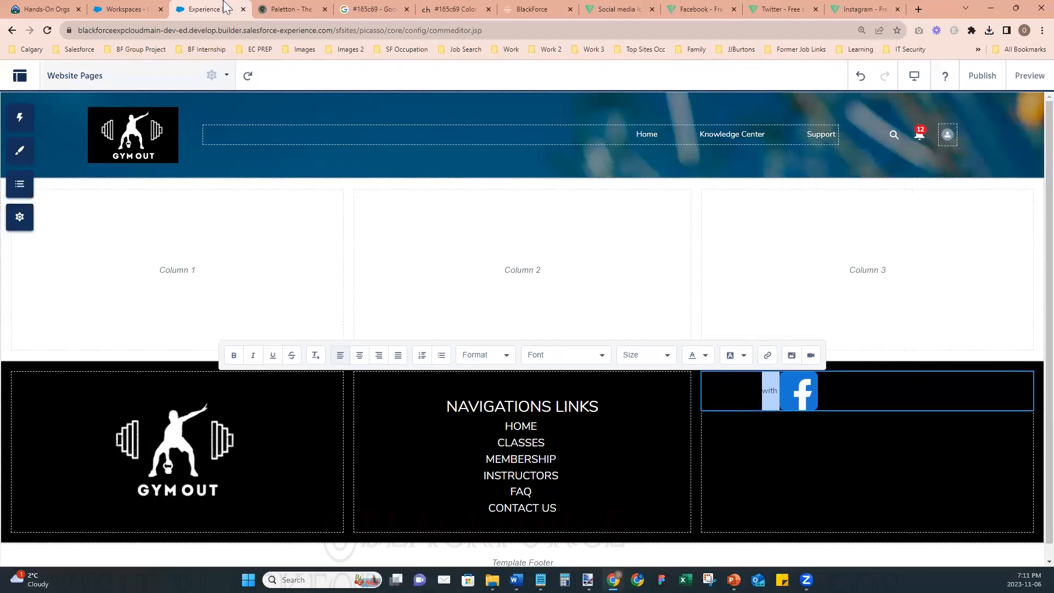
pyautogui.hotkey('shift', 'Home')
pyautogui.press('Delete')
pyautogui.press('BackSpace')
pyautogui.press('BackSpace')
pyautogui.press('BackSpace')
pyautogui.press('BackSpace')
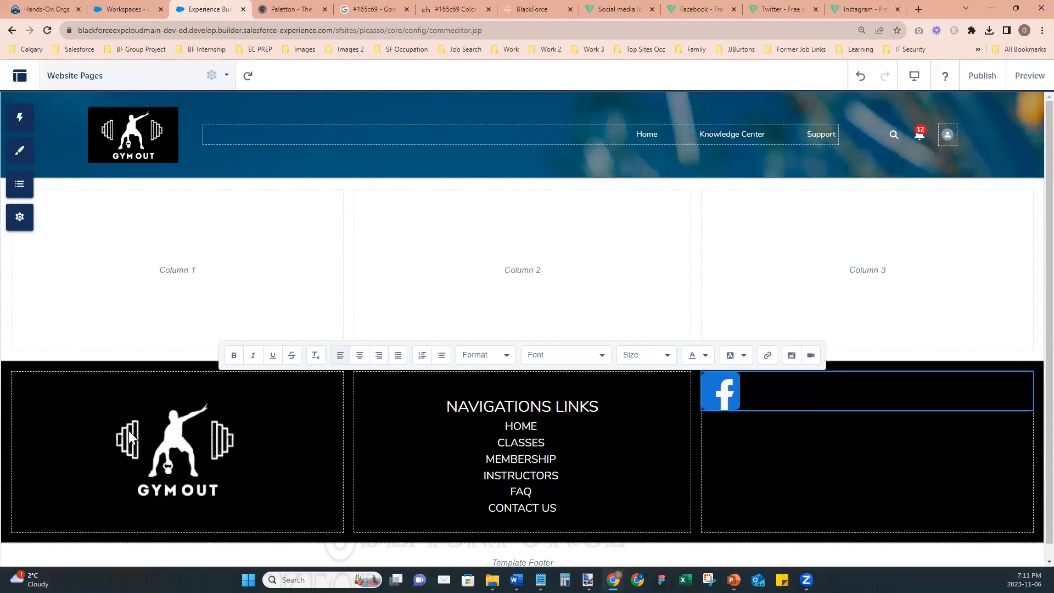
# - Clear the Facebook icon and the leftover "own." text from the third column's editor and paste the Facebook icon again
pyautogui.moveTo(701, 391); pyautogui.dragTo(758, 383)
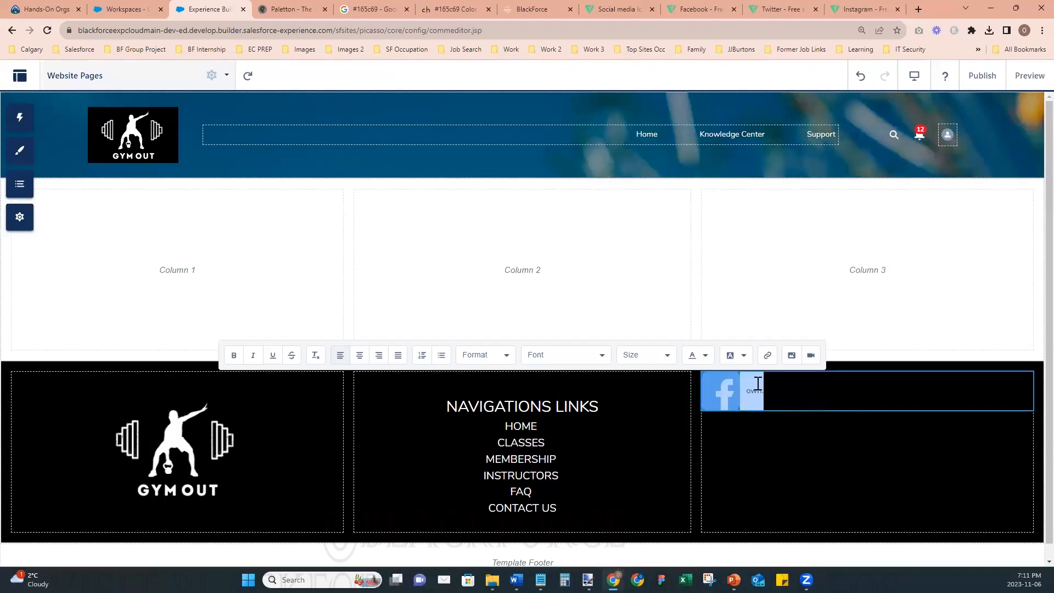
pyautogui.press('BackSpace')
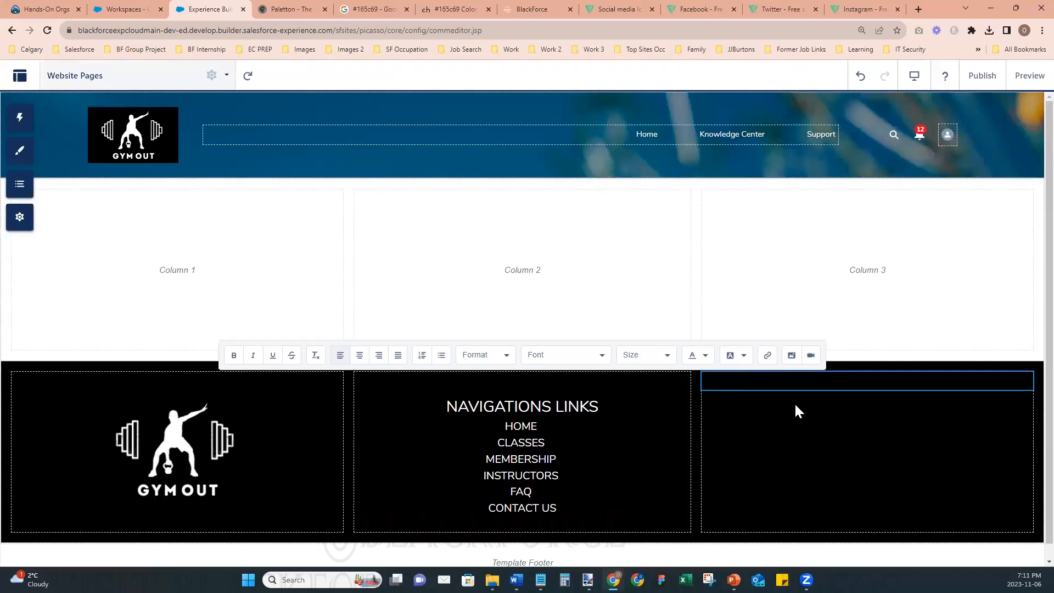
pyautogui.hotkey('ctrl', 'v')
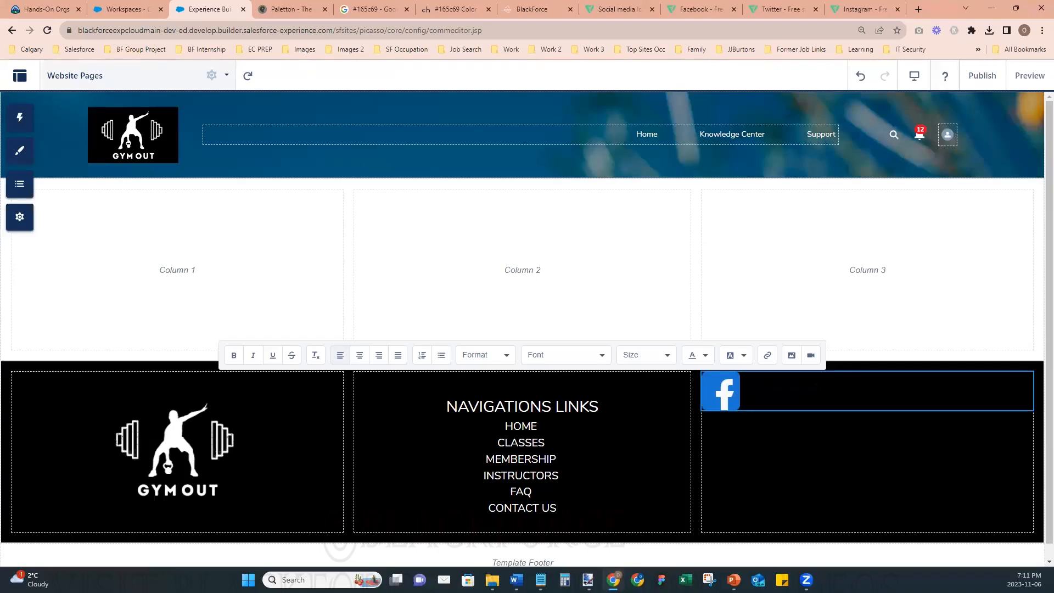
# - Paste the Twitter icon after the Facebook icon in the black section's third column
pyautogui.moveTo(775, 388); pyautogui.dragTo(747, 388)
pyautogui.press('BackSpace')
pyautogui.hotkey('ctrl', 'v')
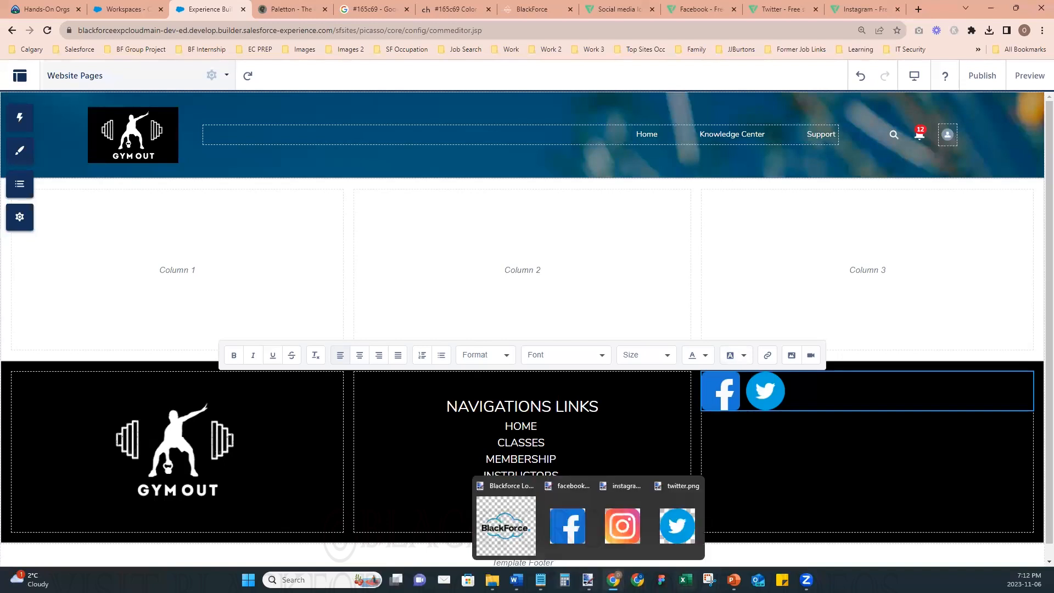
# - Switch to paint.net, copy the entire Instagram icon, and paste it after the Twitter icon back in Experience Builder
pyautogui.moveTo(589, 580)
pyautogui.click(615, 527)
pyautogui.hotkey('ctrl', 'a')
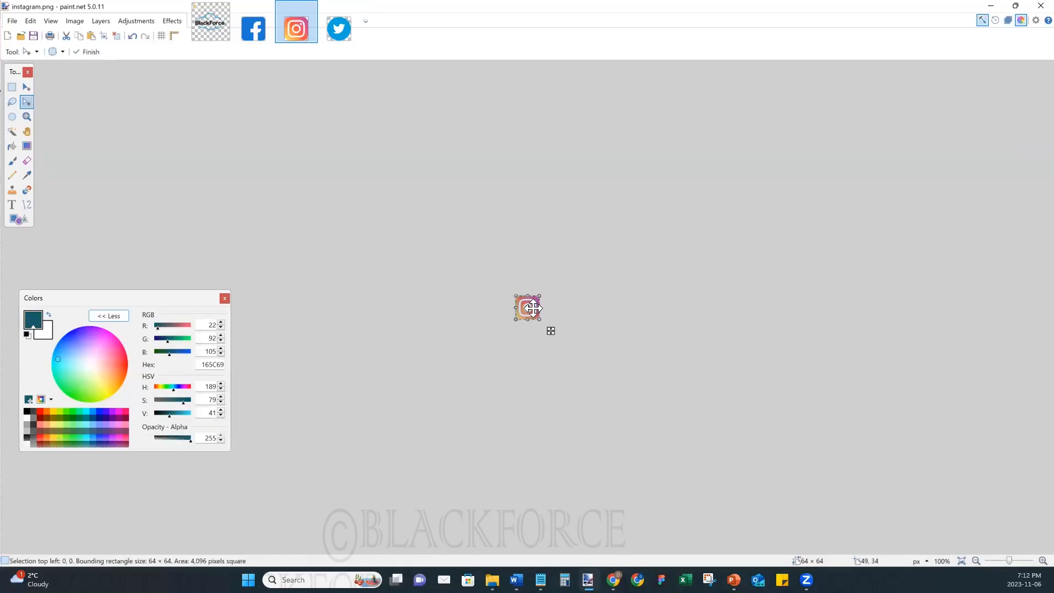
pyautogui.click(993, 8)
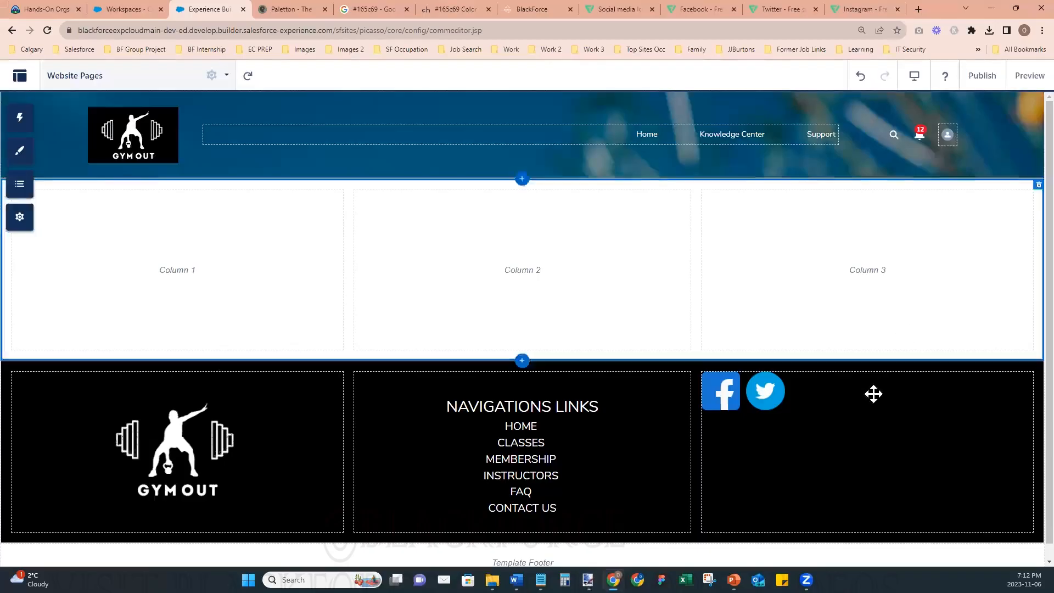
pyautogui.click(787, 397)
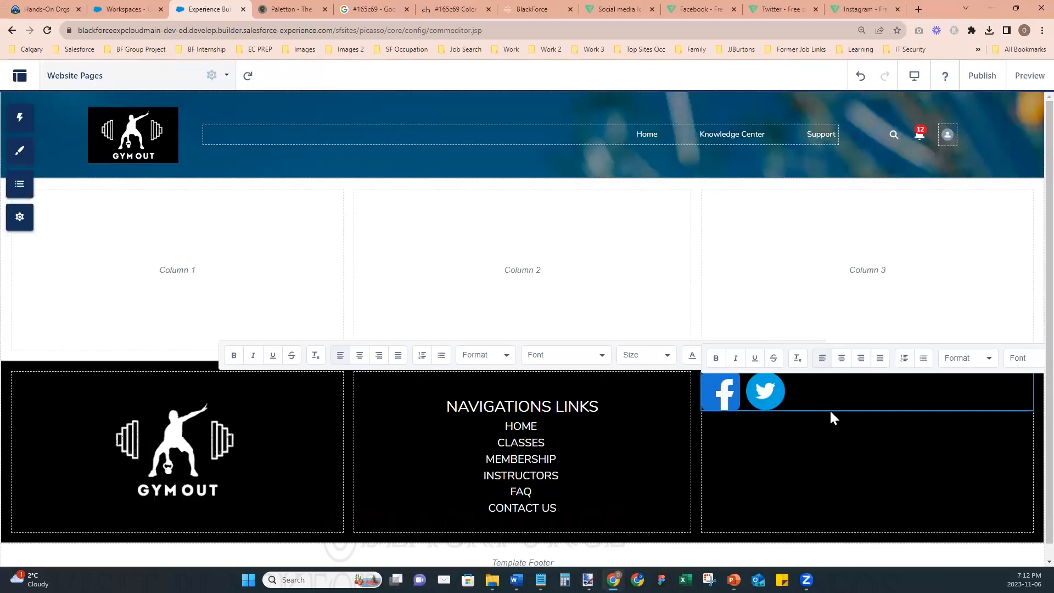
pyautogui.hotkey('ctrl', 'v')
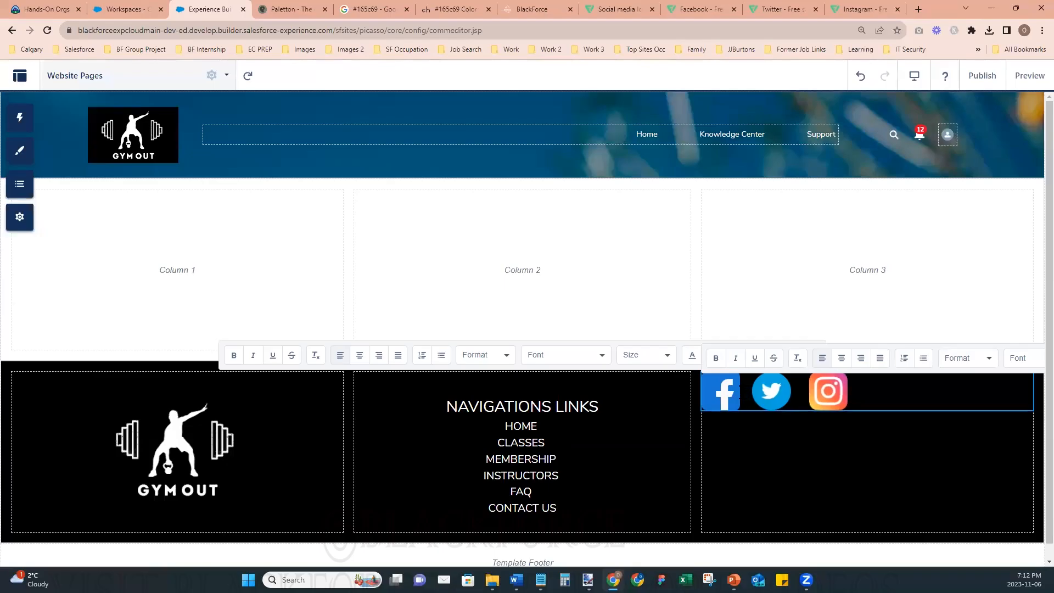
# - Center the three social media icons in their column and add three line breaks above them
pyautogui.click(841, 358)
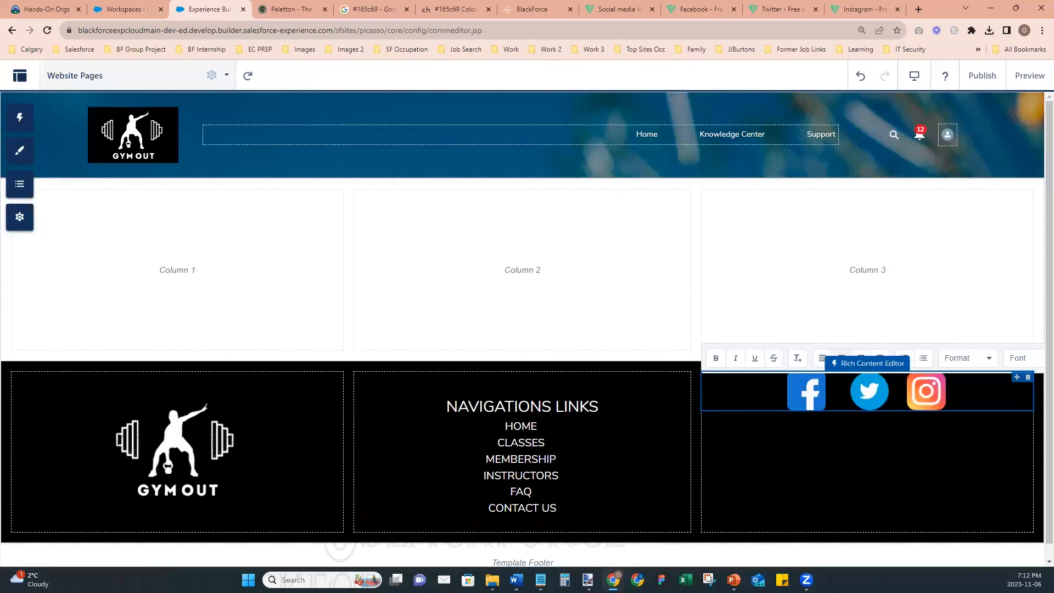
pyautogui.click(772, 388)
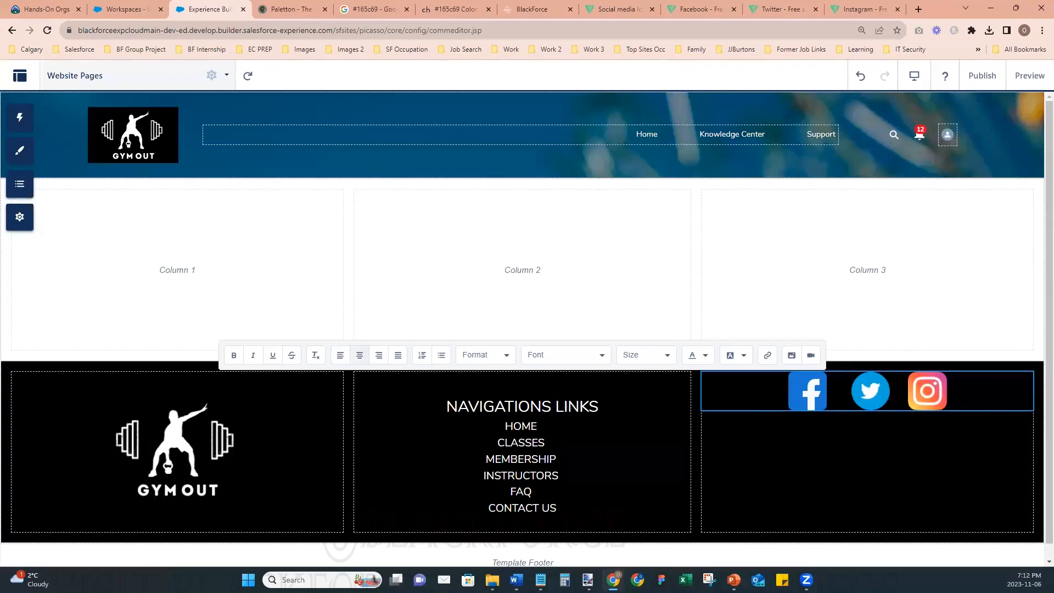
pyautogui.press('Return')
pyautogui.press('Return')
pyautogui.press('Return')
pyautogui.press('Return')
pyautogui.press('Return')
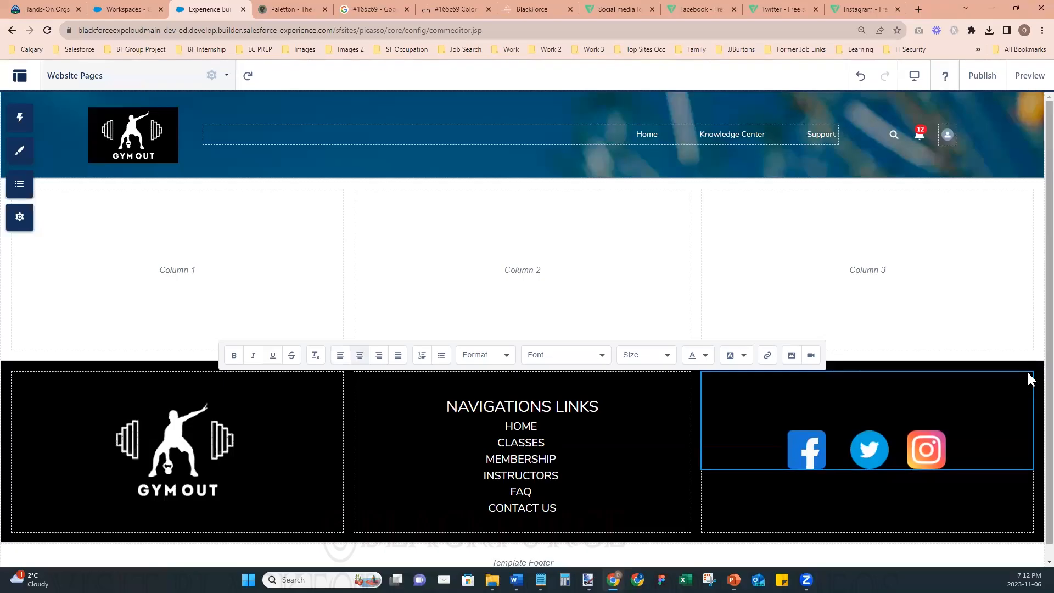
pyautogui.click(957, 555)
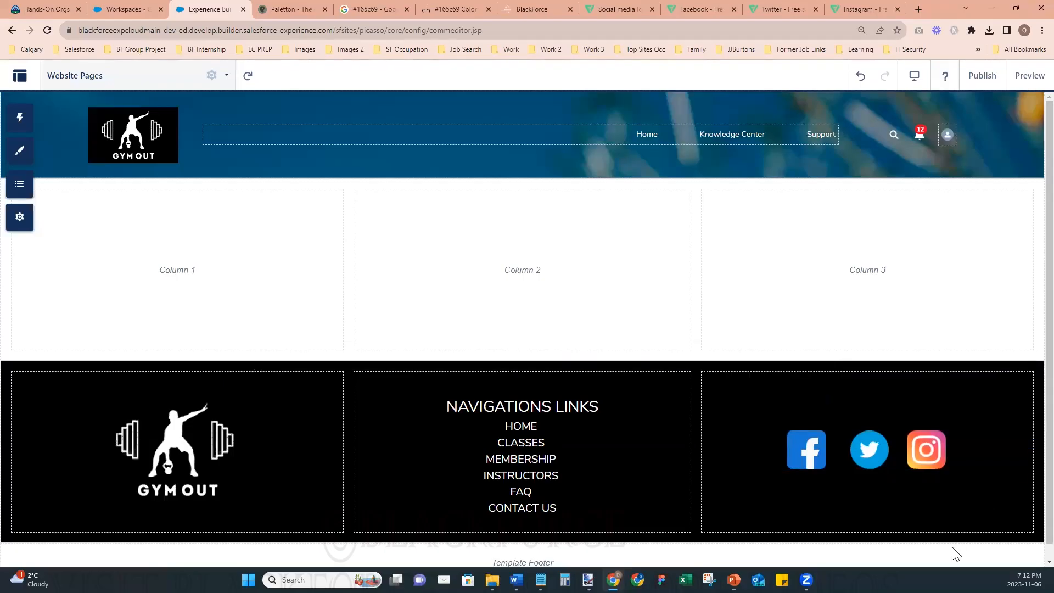
# - Try to change the text color of the letter S above the social media icons
pyautogui.doubleClick(851, 410)
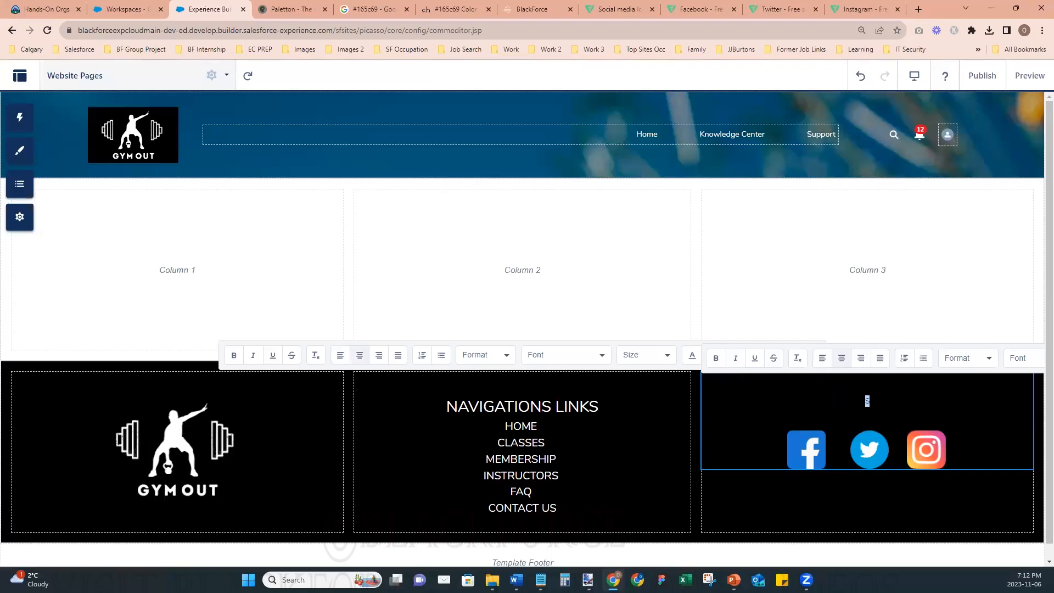
pyautogui.click(693, 357)
pyautogui.click(691, 402)
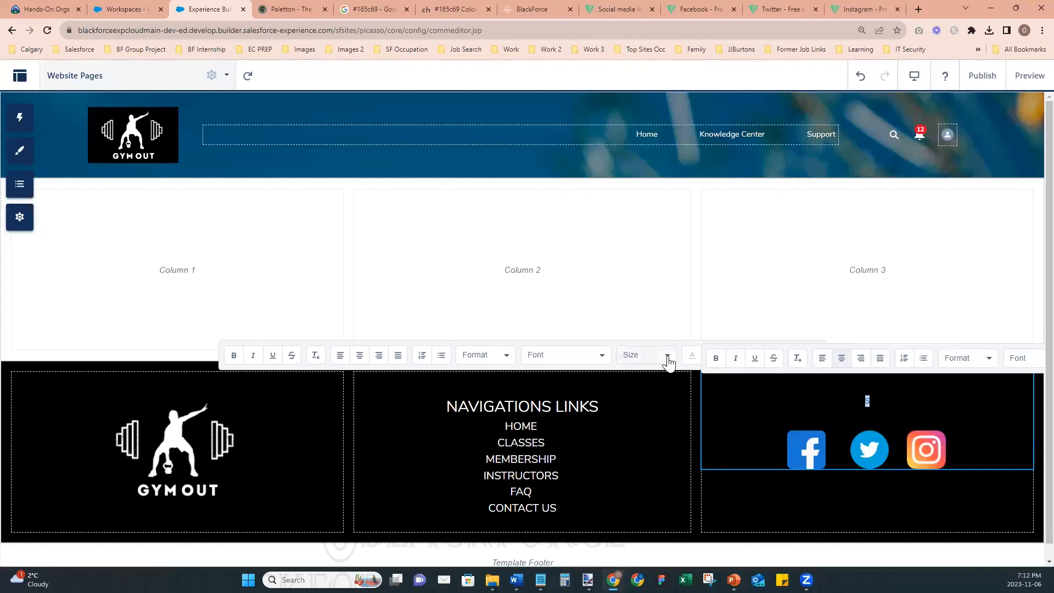
pyautogui.click(692, 356)
pyautogui.click(694, 391)
pyautogui.click(842, 358)
pyautogui.click(783, 535)
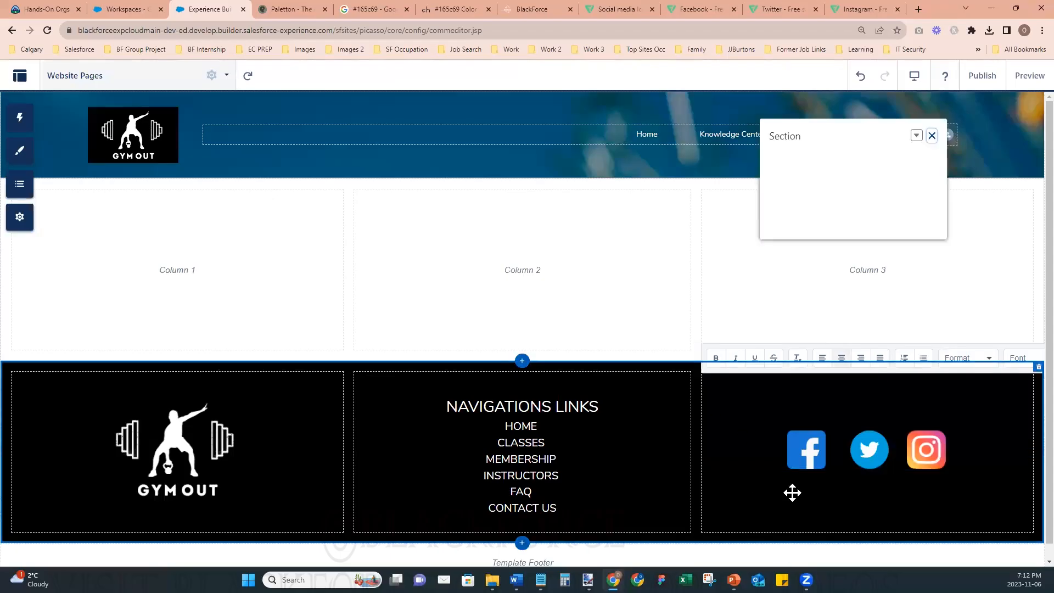
pyautogui.click(931, 134)
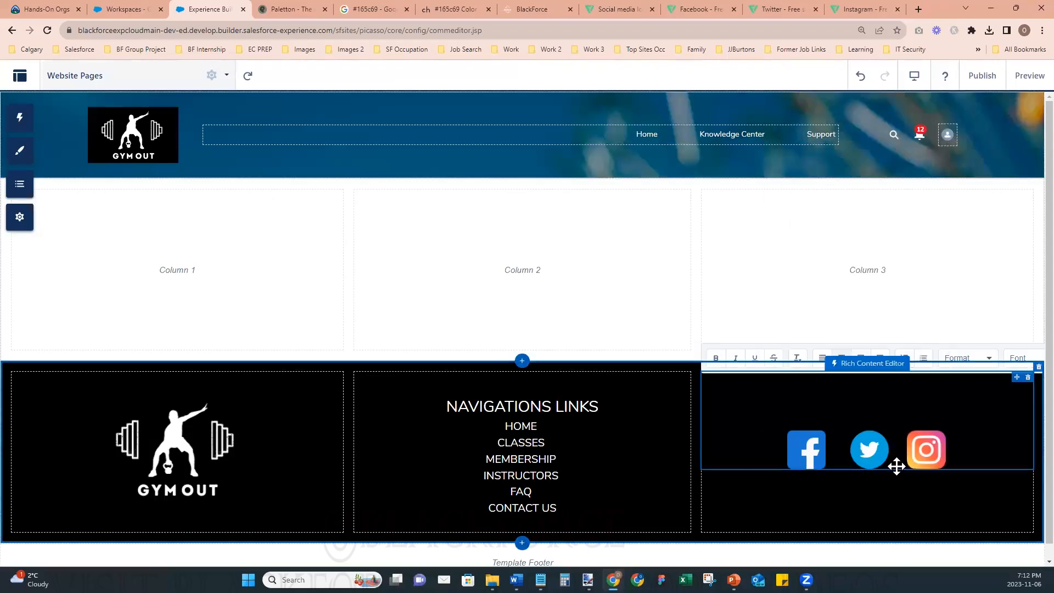
pyautogui.click(880, 499)
pyautogui.click(571, 448)
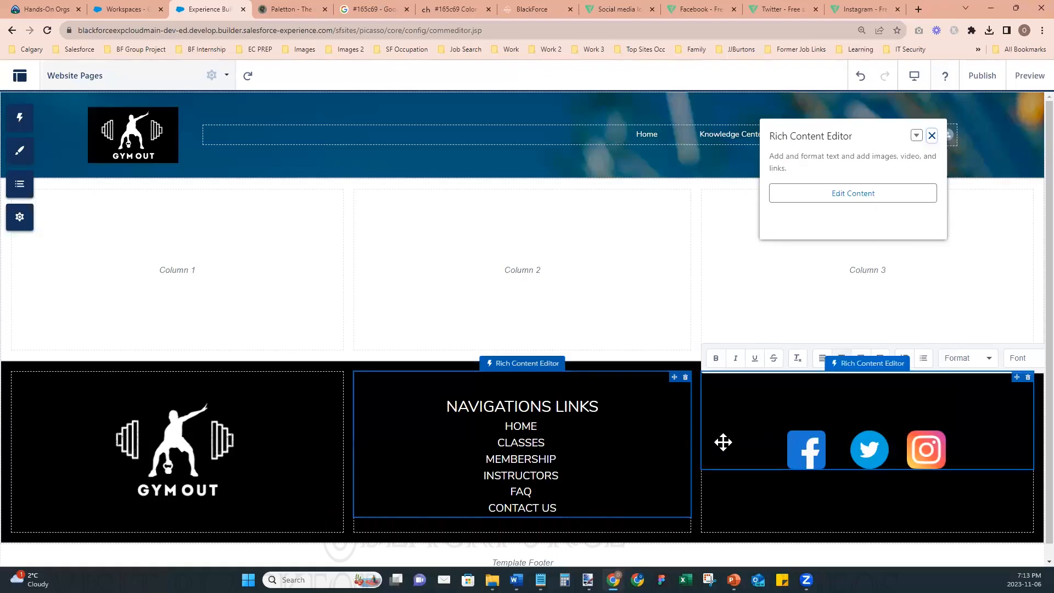
# - Publish the site and dismiss the publishing confirmation
pyautogui.click(983, 78)
pyautogui.click(693, 408)
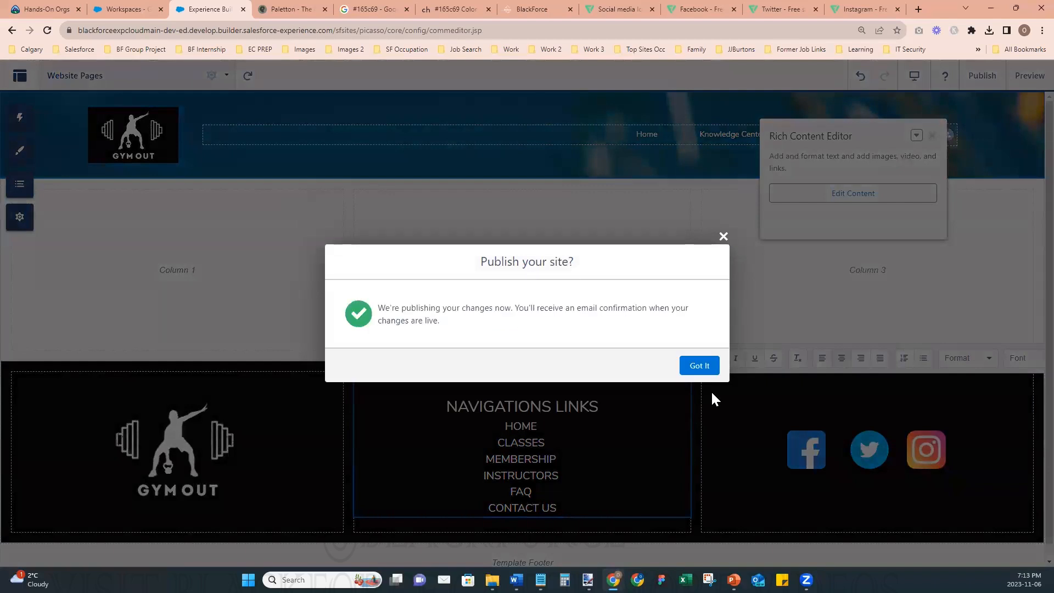
pyautogui.click(698, 366)
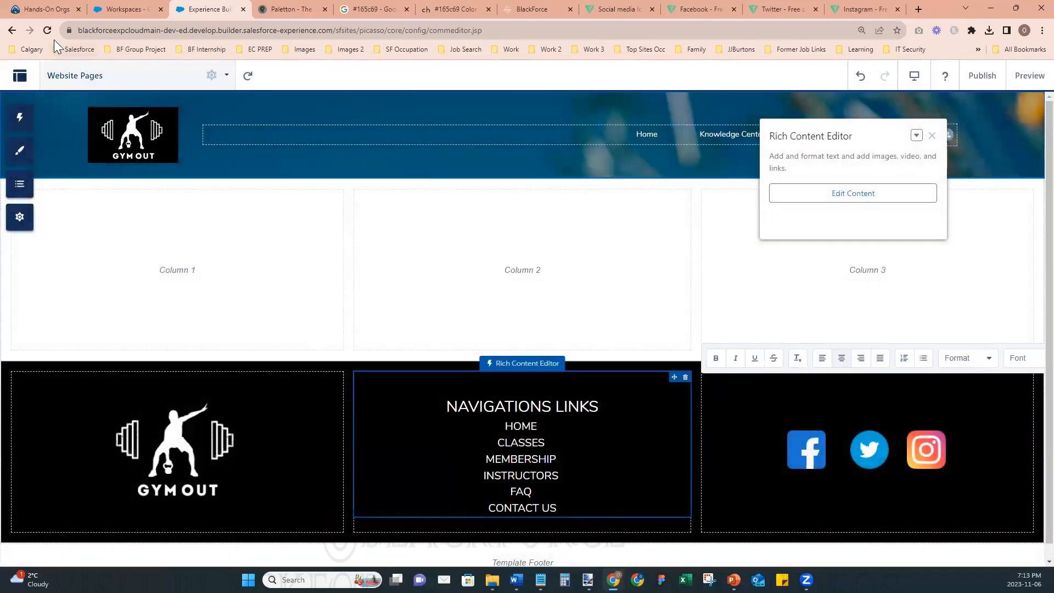
# - Reload Experience Builder and open the Website Pages page again
pyautogui.click(48, 31)
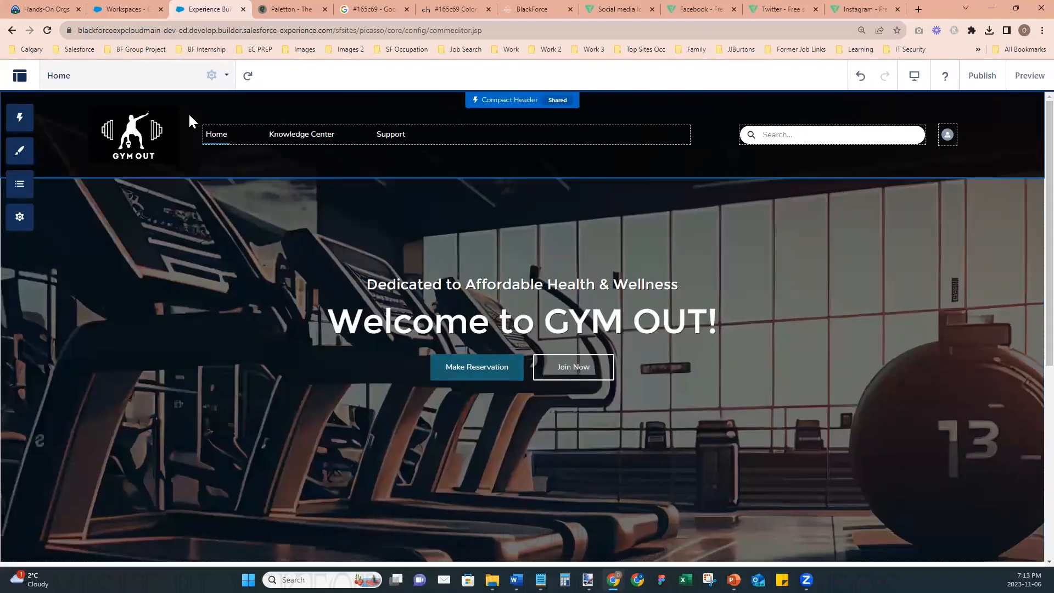
pyautogui.click(113, 82)
pyautogui.scroll(-10, 118, 207)
pyautogui.click(87, 503)
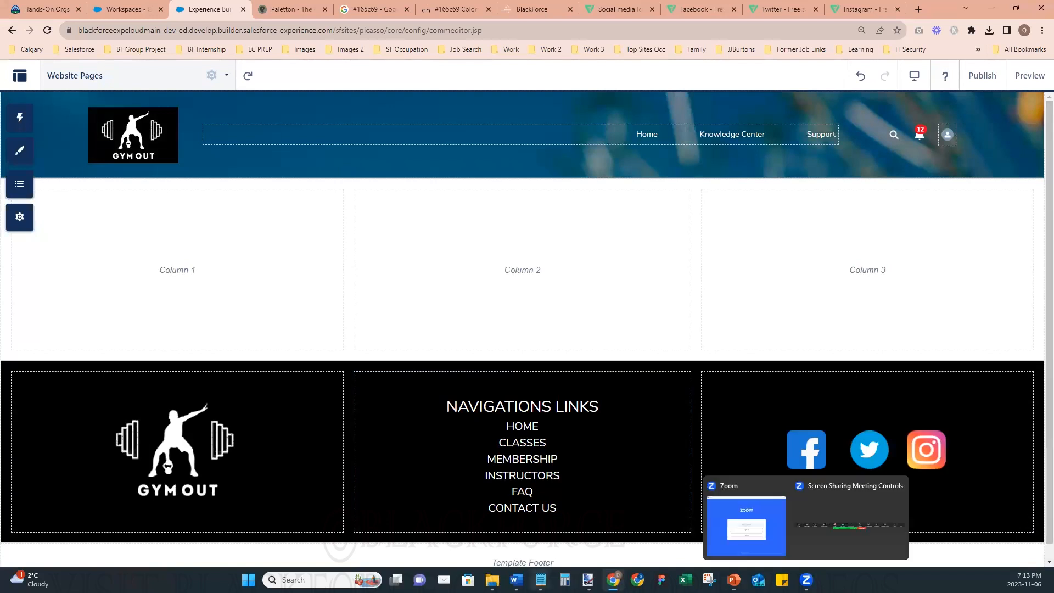
# - Set the text color of the letter S above the social media icons to white
pyautogui.scroll(-2, 464, 451)
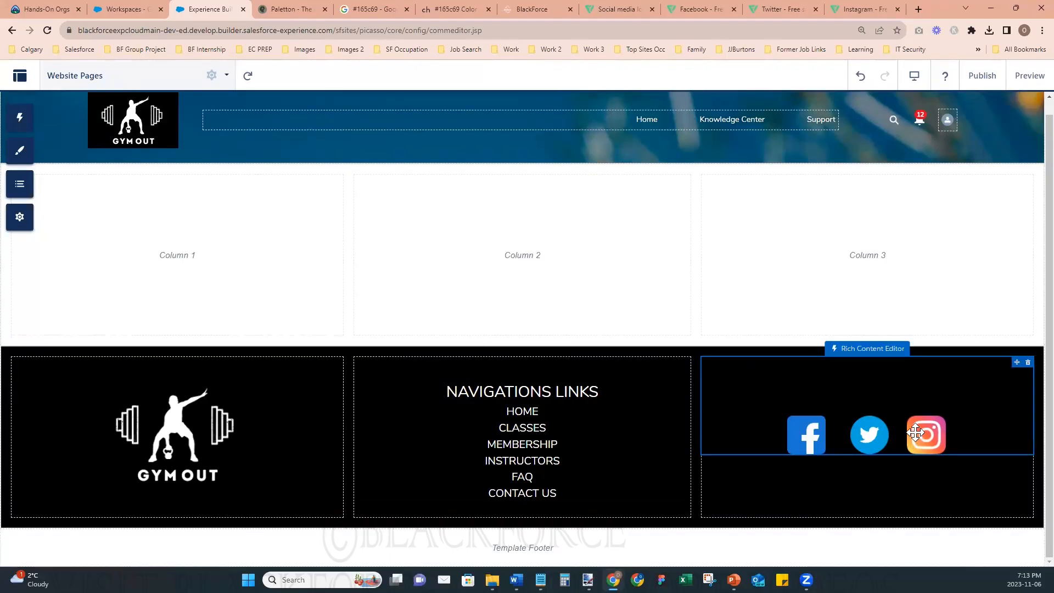
pyautogui.click(874, 382)
pyautogui.click(874, 382)
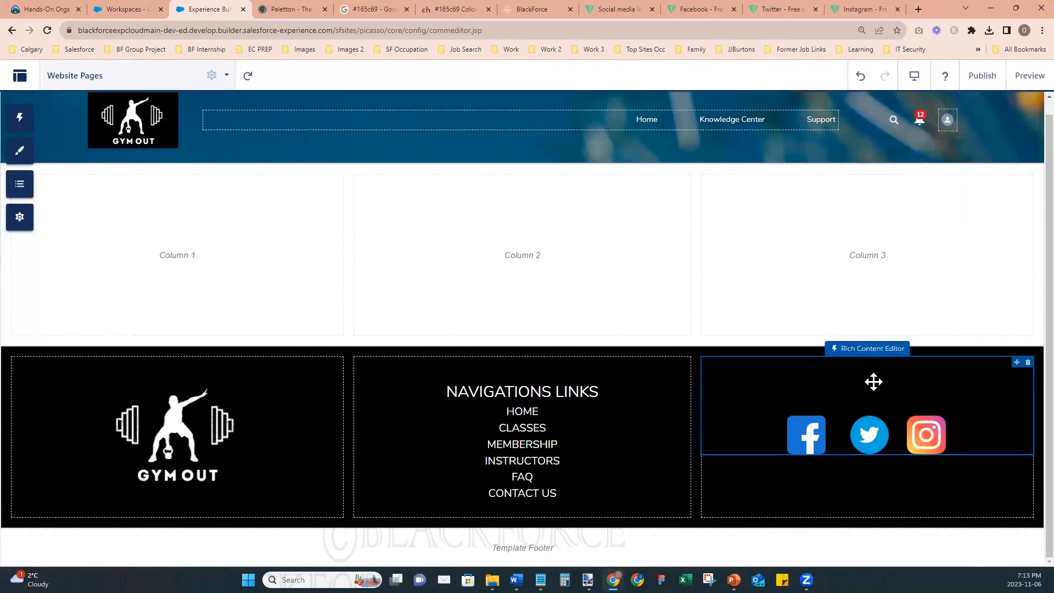
pyautogui.doubleClick(904, 392)
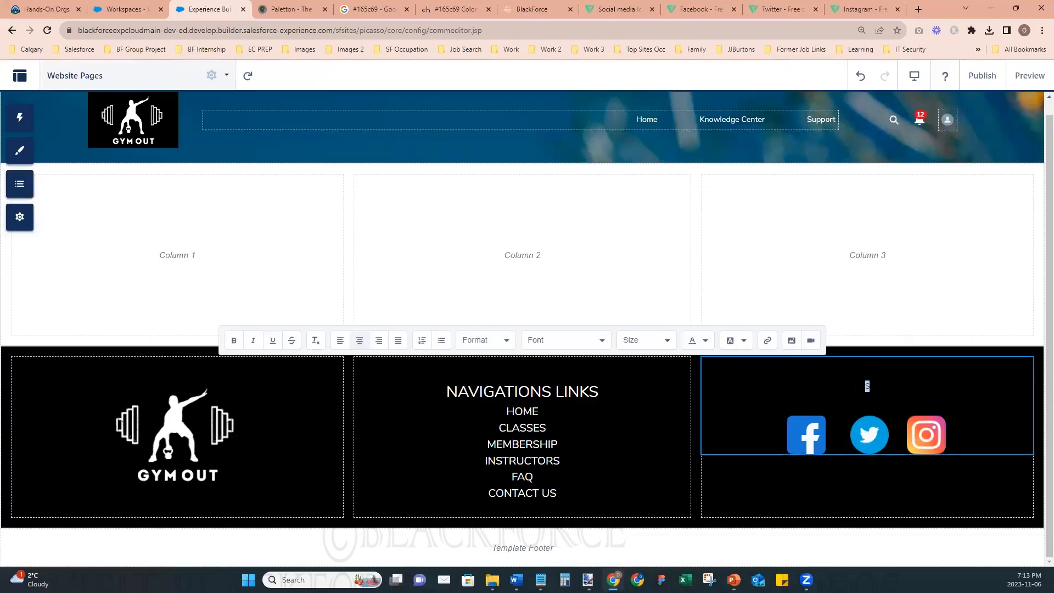
pyautogui.click(706, 341)
pyautogui.click(691, 389)
# - Enter the heading "JOIN US ON SOCIAL" above the social media icons in place of the existing text
pyautogui.write('OCIAL')
pyautogui.hotkey('shift', 'Home')
pyautogui.write('JOIN US ON SOCIAL')
# - Make the "JOIN US ON SOCIAL" heading bold with a 20px font size and finish editing the column
pyautogui.hotkey('ctrl', 'a')
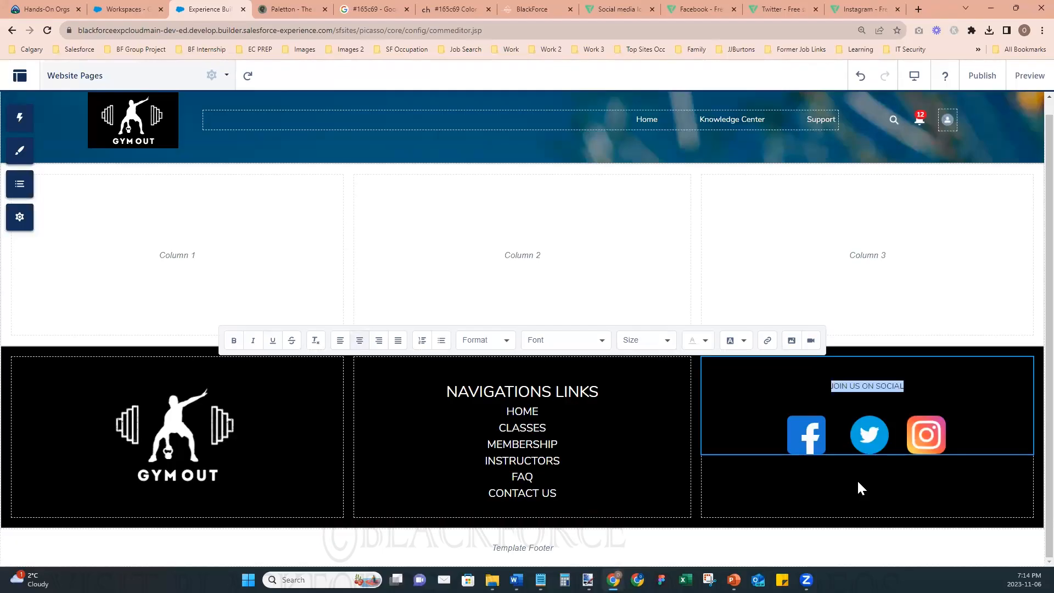
pyautogui.click(603, 342)
pyautogui.click(642, 337)
pyautogui.click(644, 341)
pyautogui.scroll(-4, 643, 451)
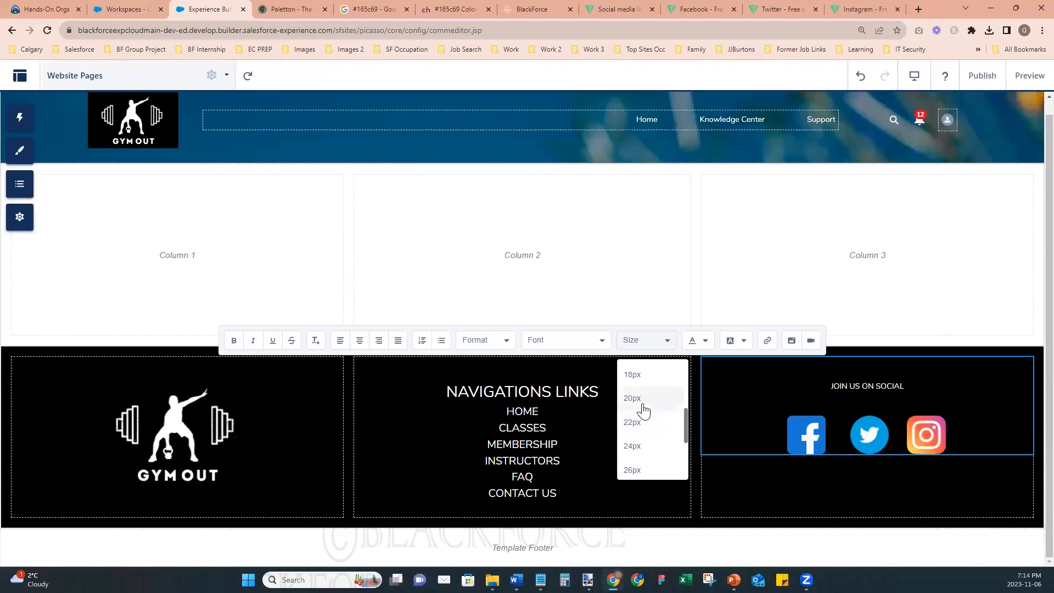
pyautogui.click(641, 404)
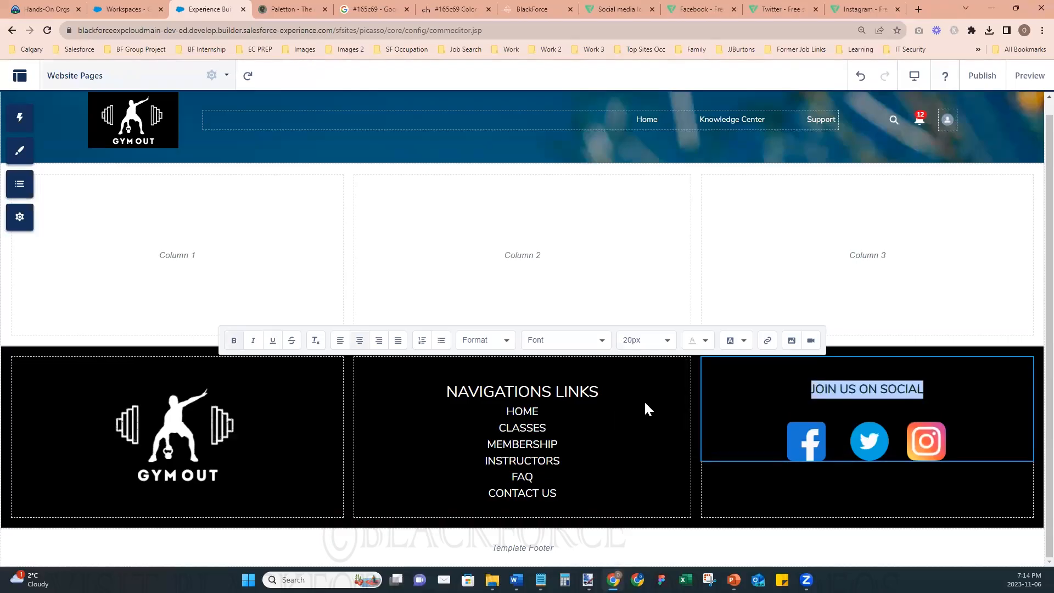
pyautogui.click(873, 412)
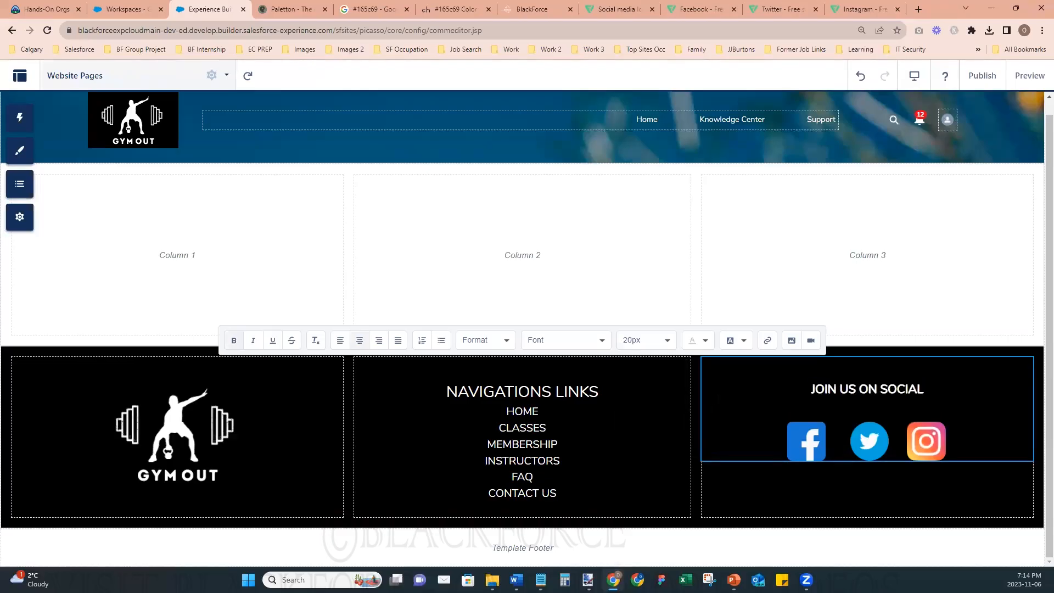
pyautogui.click(804, 493)
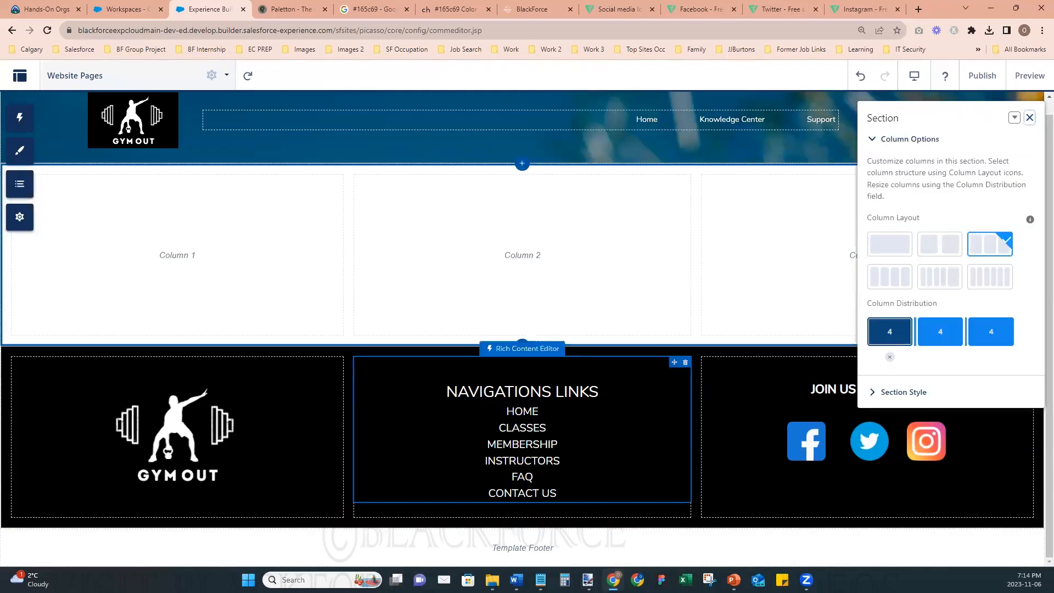
pyautogui.click(1029, 118)
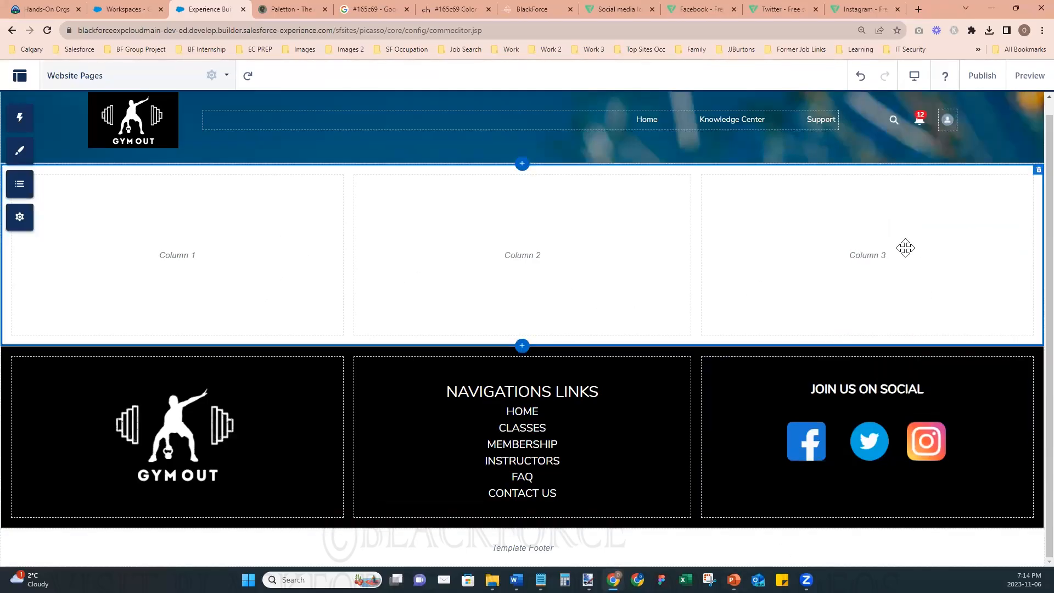
# - Preview the page with its completed black lower section and return to the builder
pyautogui.click(1026, 76)
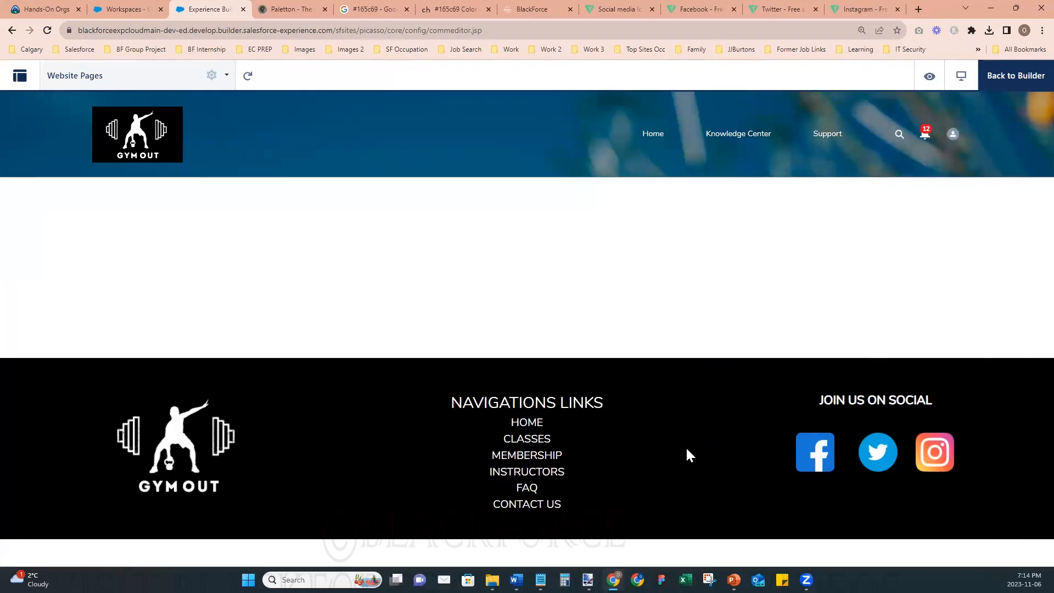
pyautogui.click(1015, 75)
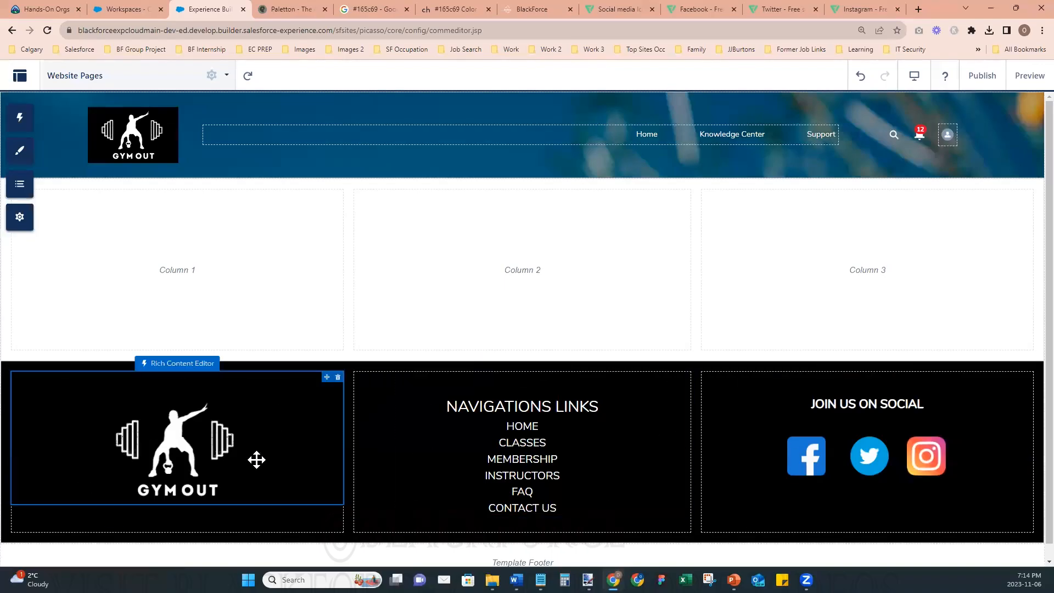
pyautogui.click(695, 508)
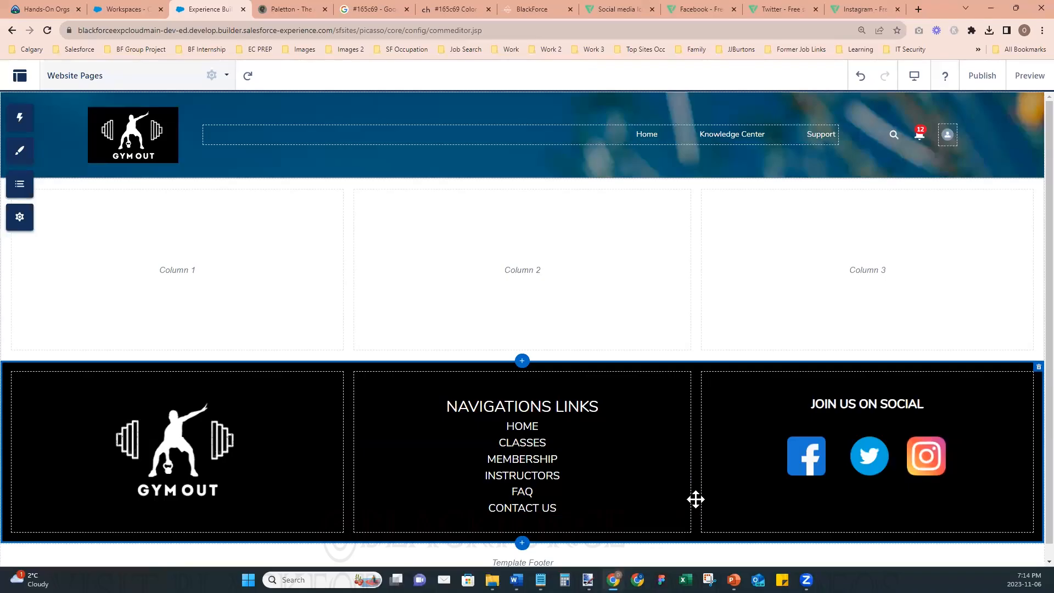
pyautogui.click(590, 373)
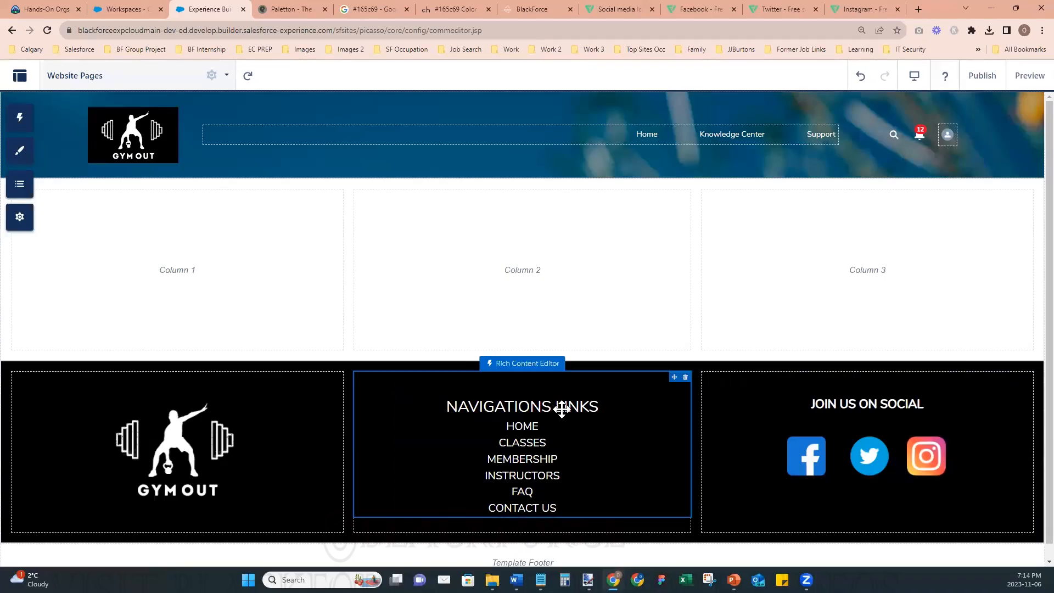
pyautogui.click(700, 425)
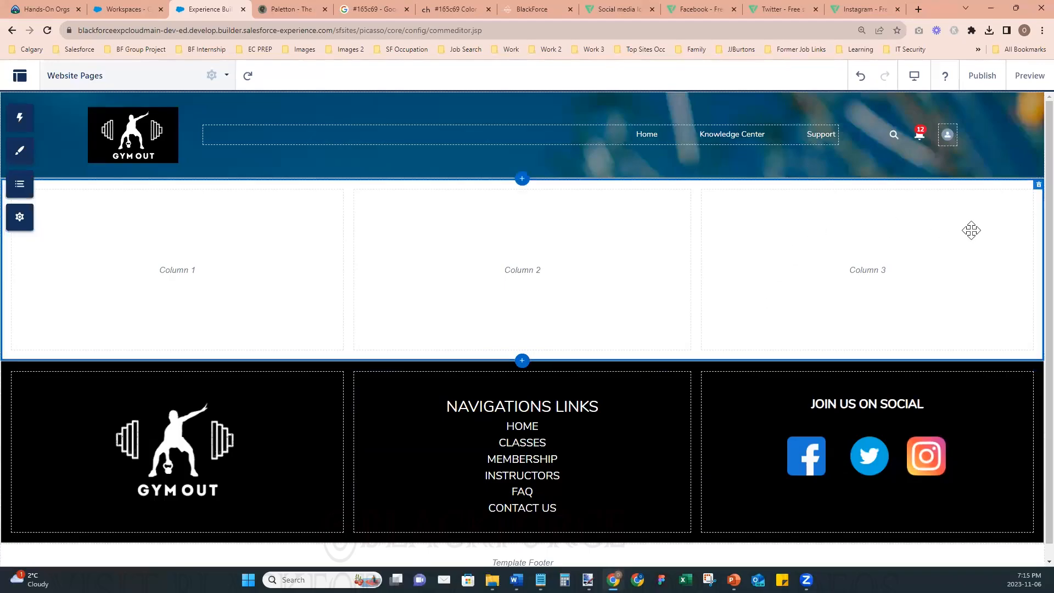
# - Clear the background image of the Compact Header and close its properties
pyautogui.click(388, 107)
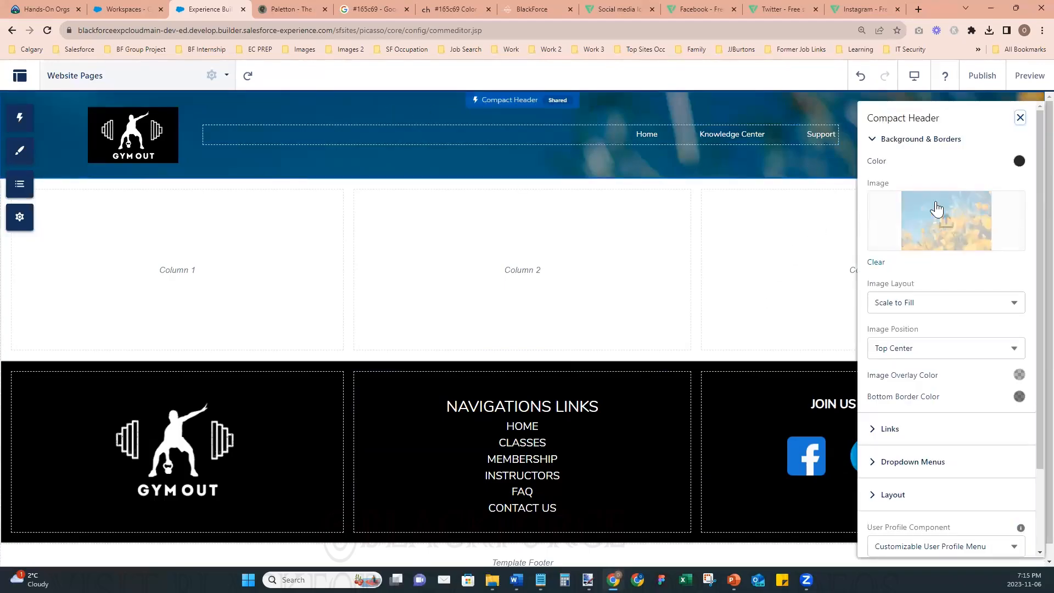
pyautogui.click(876, 262)
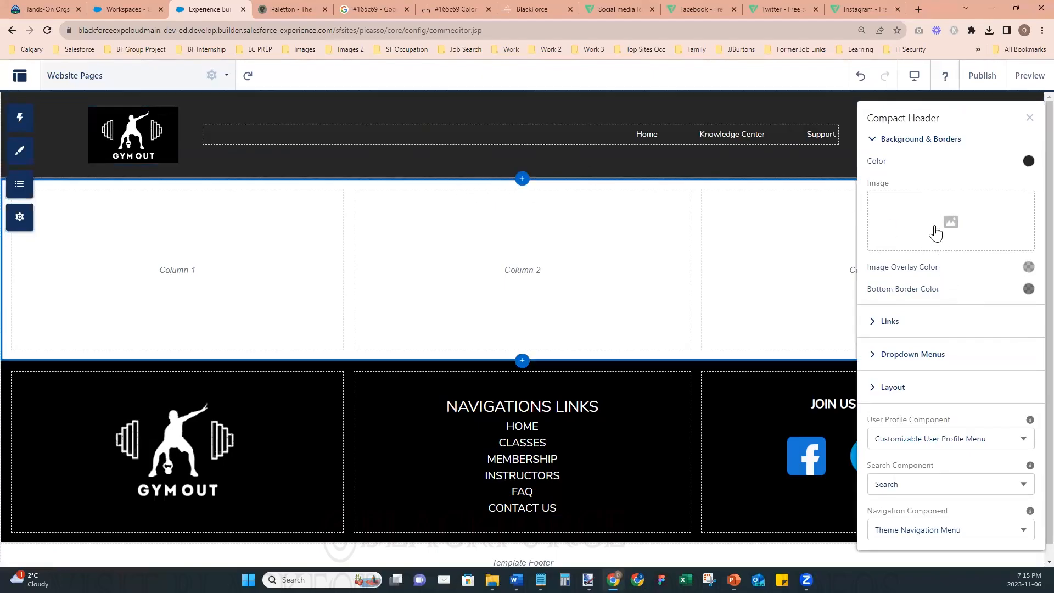
pyautogui.click(1029, 117)
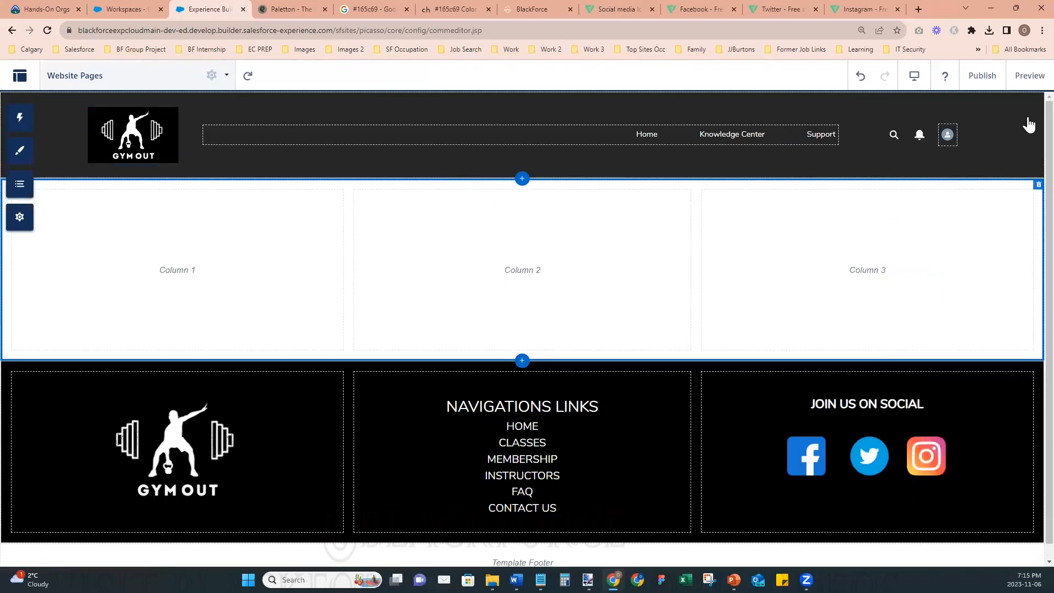
# - Darken the Compact Header's background color to a near-black shade
pyautogui.click(378, 108)
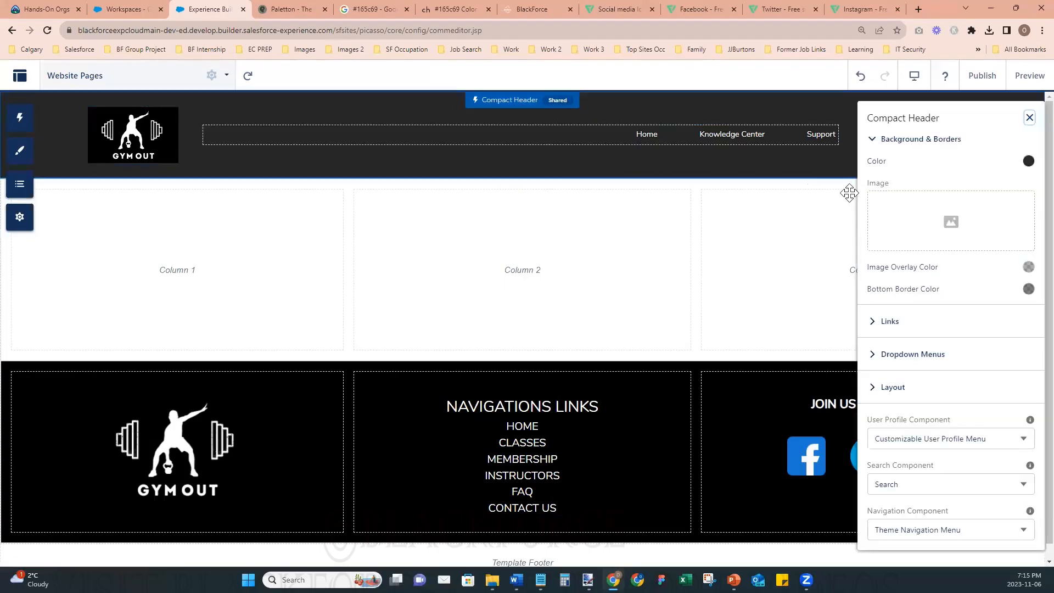
pyautogui.click(1029, 163)
pyautogui.moveTo(915, 247); pyautogui.dragTo(922, 249)
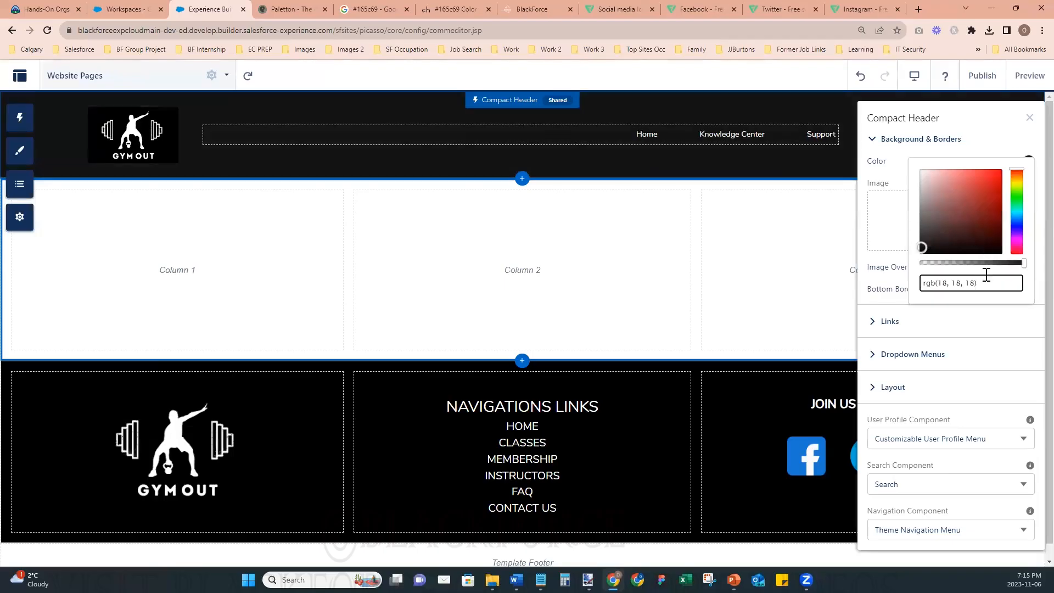
pyautogui.click(921, 246)
pyautogui.click(884, 262)
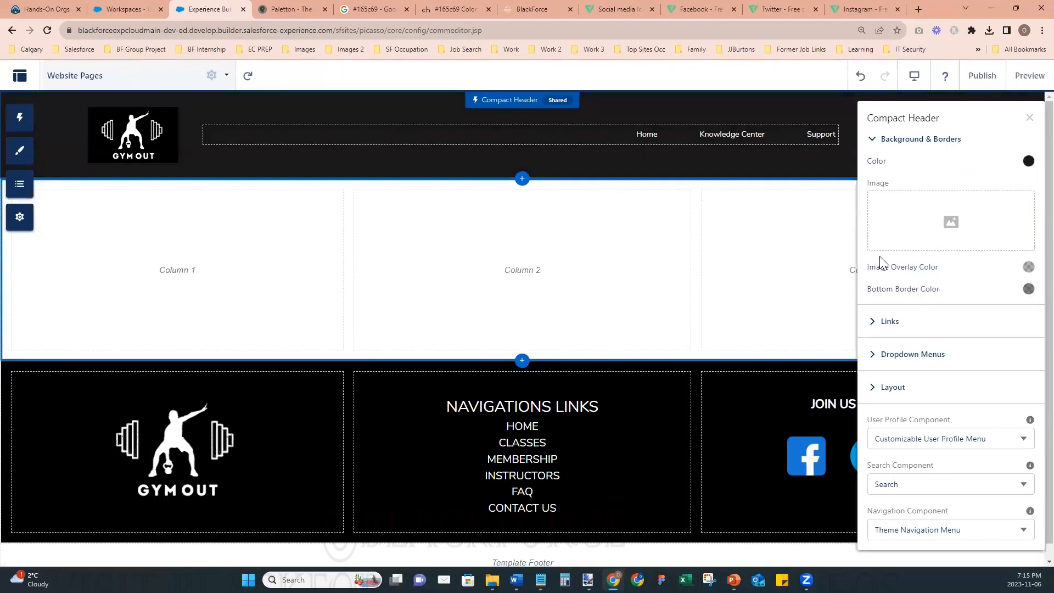
# - Set the Theme Navigation Menu's item alignment to Left and close its properties
pyautogui.click(674, 134)
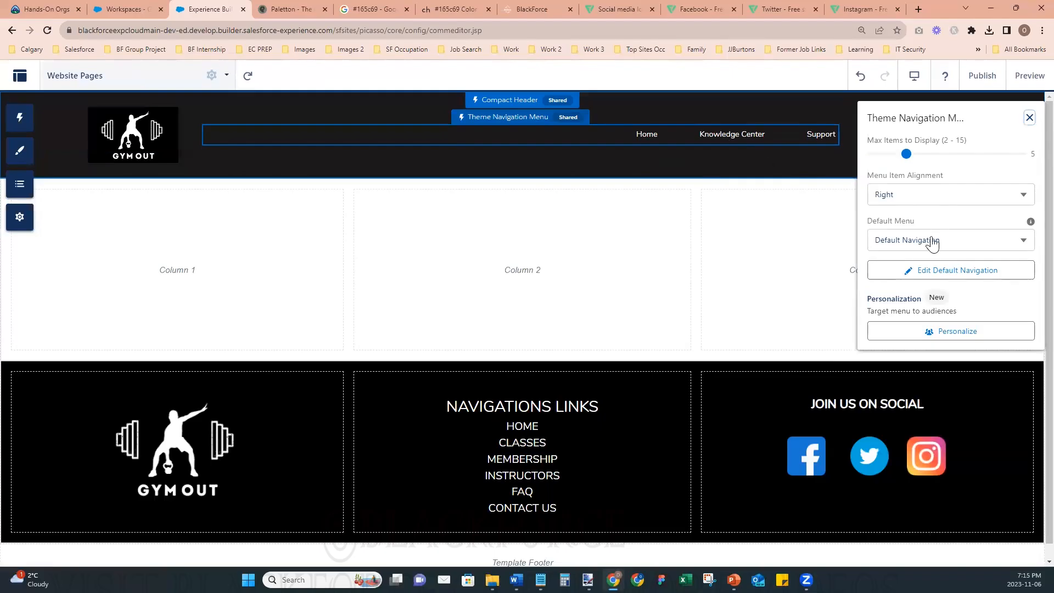
pyautogui.click(912, 196)
pyautogui.click(909, 233)
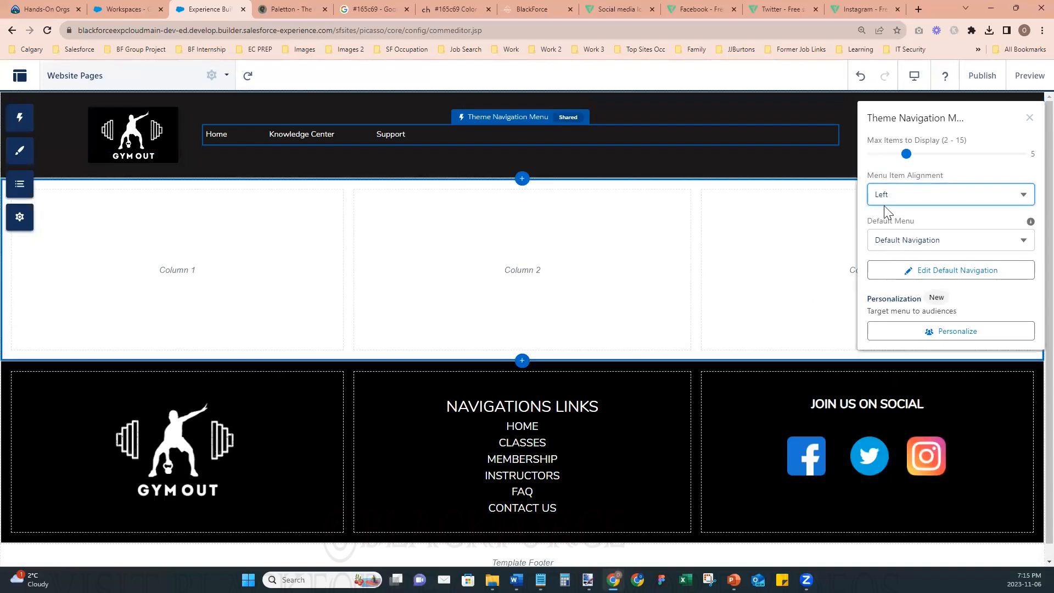
pyautogui.click(1030, 120)
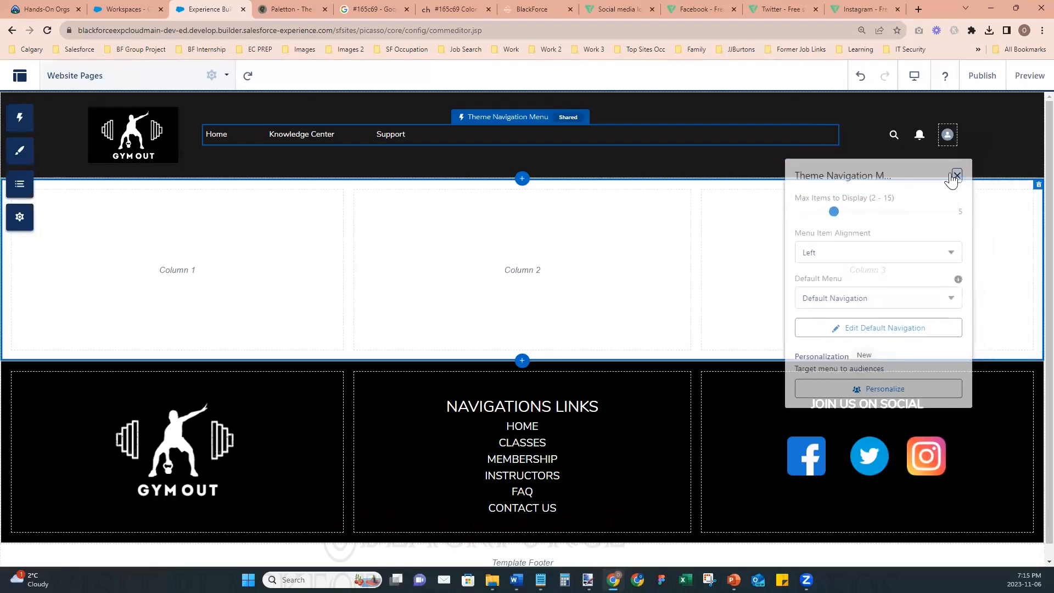
# - Turn off Show Notifications in the Compact Header's layout settings and close its properties
pyautogui.click(697, 132)
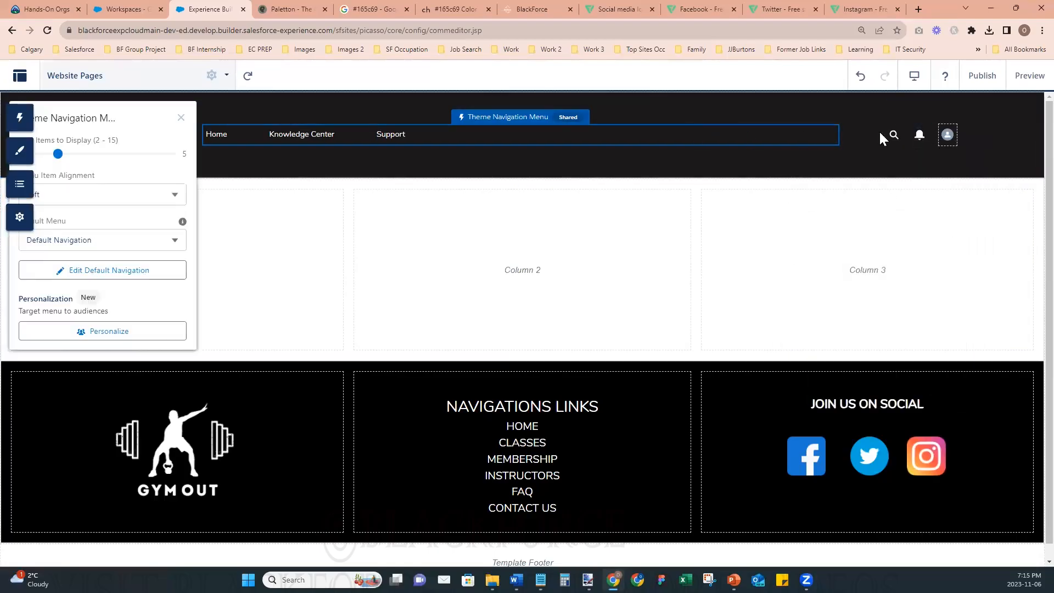
pyautogui.click(913, 111)
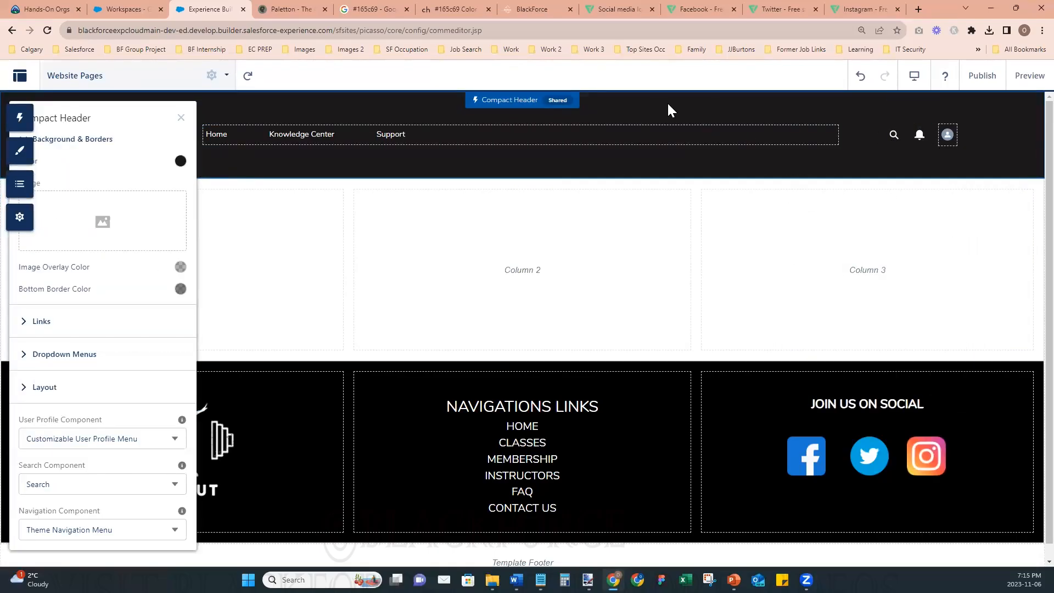
pyautogui.moveTo(103, 109); pyautogui.dragTo(177, 109)
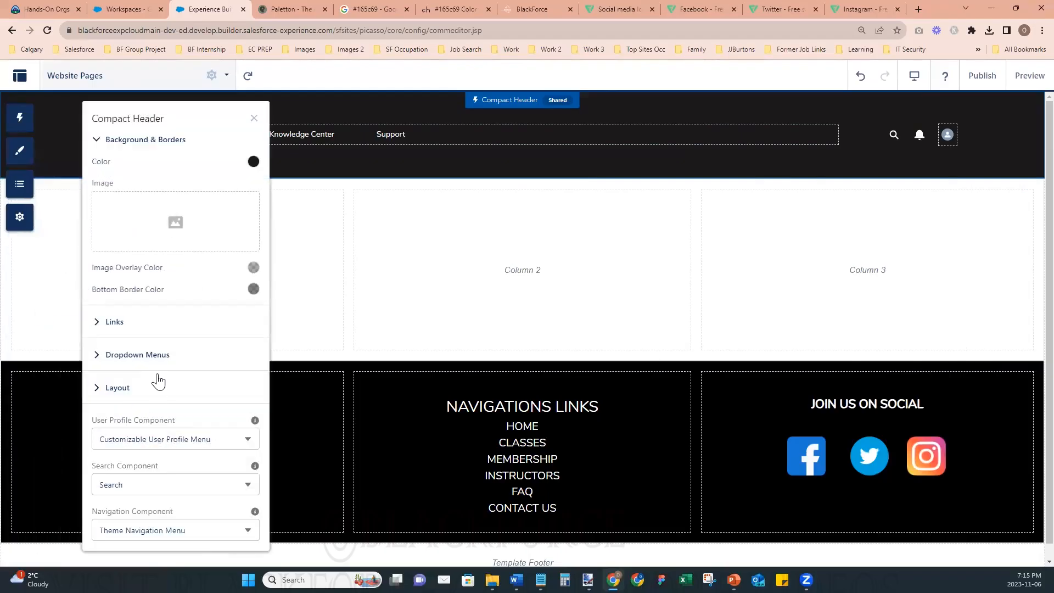
pyautogui.click(98, 357)
pyautogui.click(99, 323)
pyautogui.scroll(-4, 109, 339)
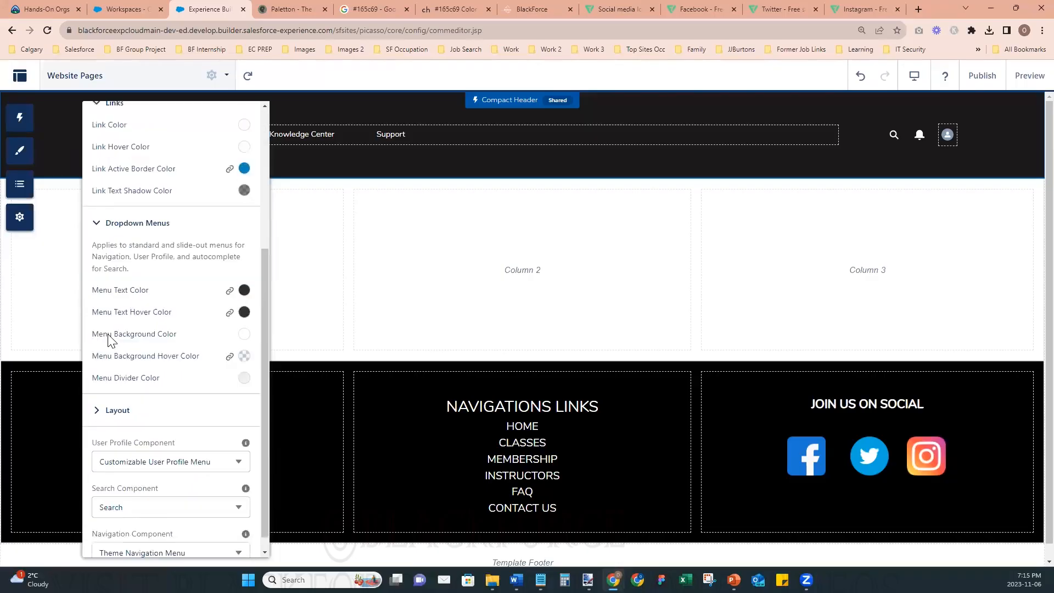
pyautogui.click(97, 395)
pyautogui.scroll(-5, 232, 371)
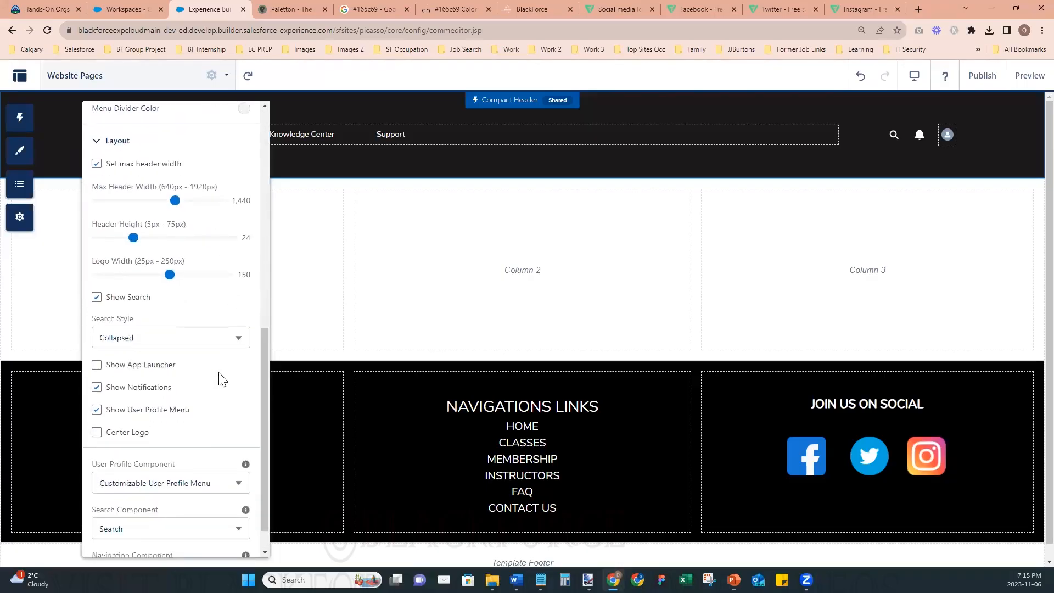
pyautogui.scroll(-1, 222, 379)
pyautogui.click(96, 352)
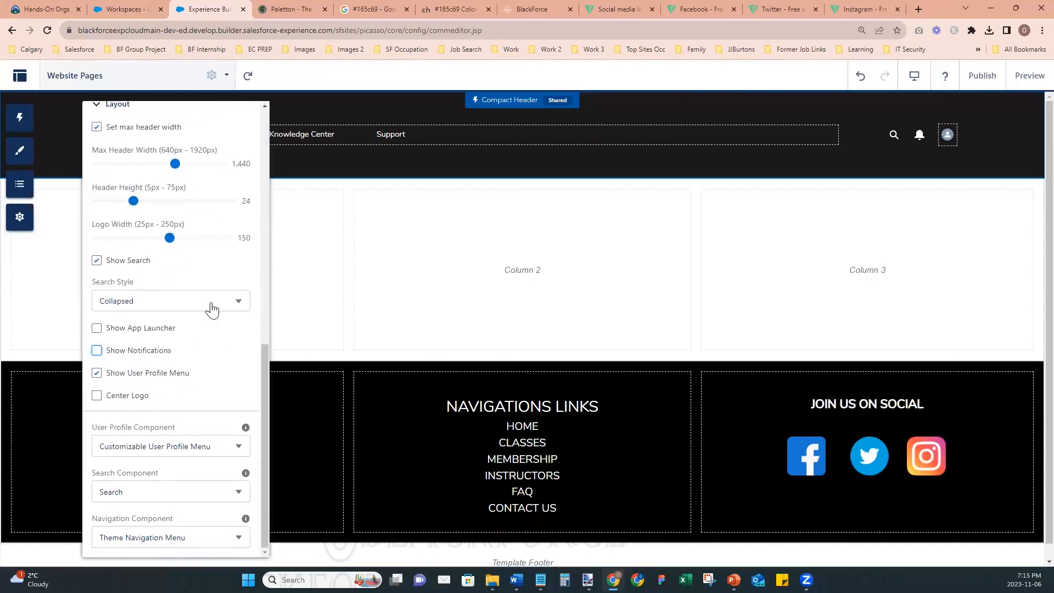
pyautogui.scroll(8, 214, 311)
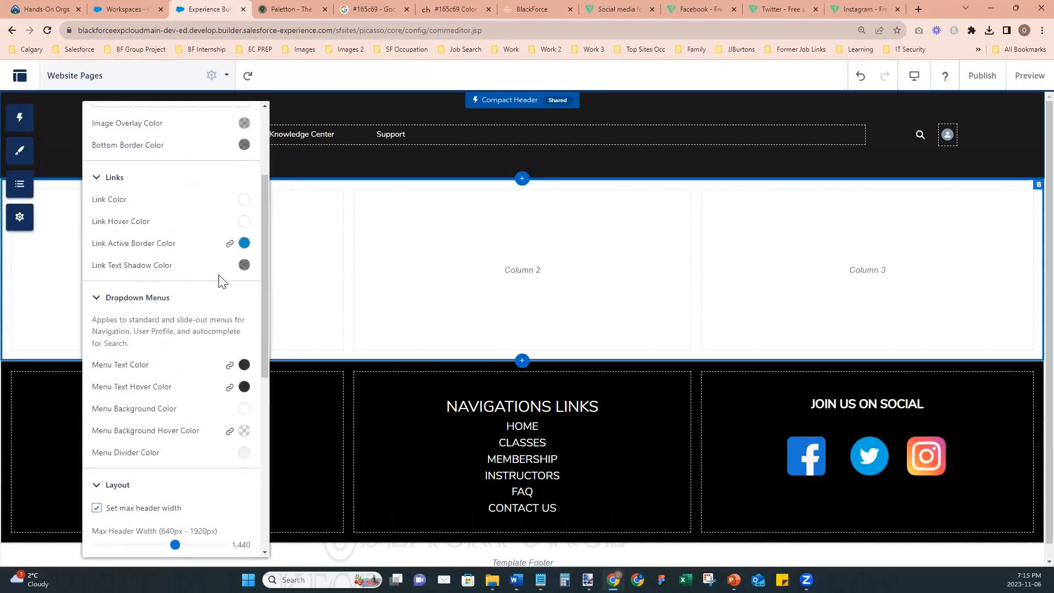
pyautogui.scroll(5, 222, 282)
pyautogui.click(250, 125)
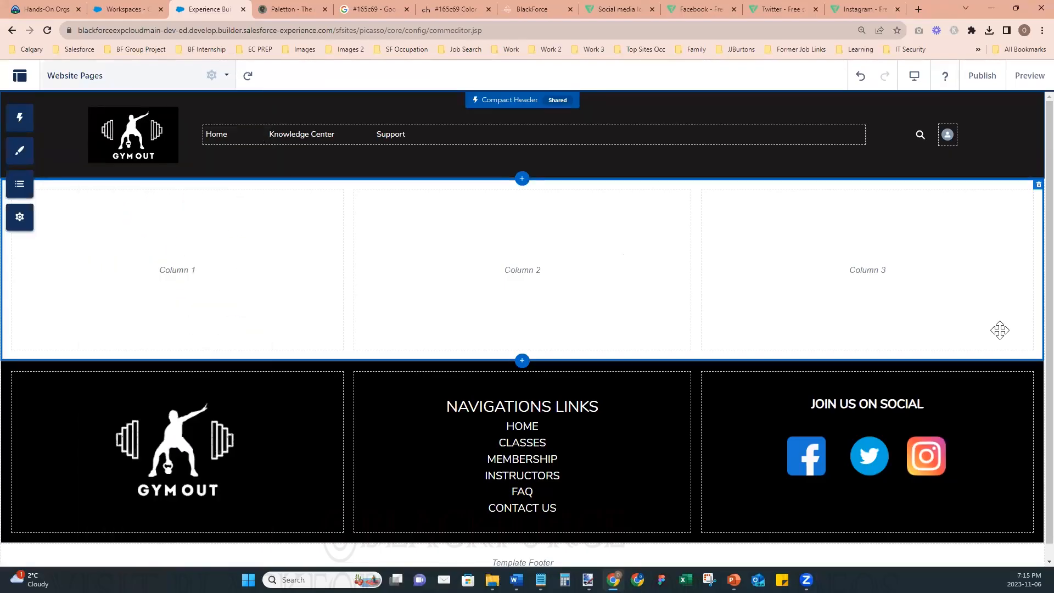
# - Preview the page and inspect the header's Home link in the browser developer tools to examine its CSS rules
pyautogui.click(1026, 76)
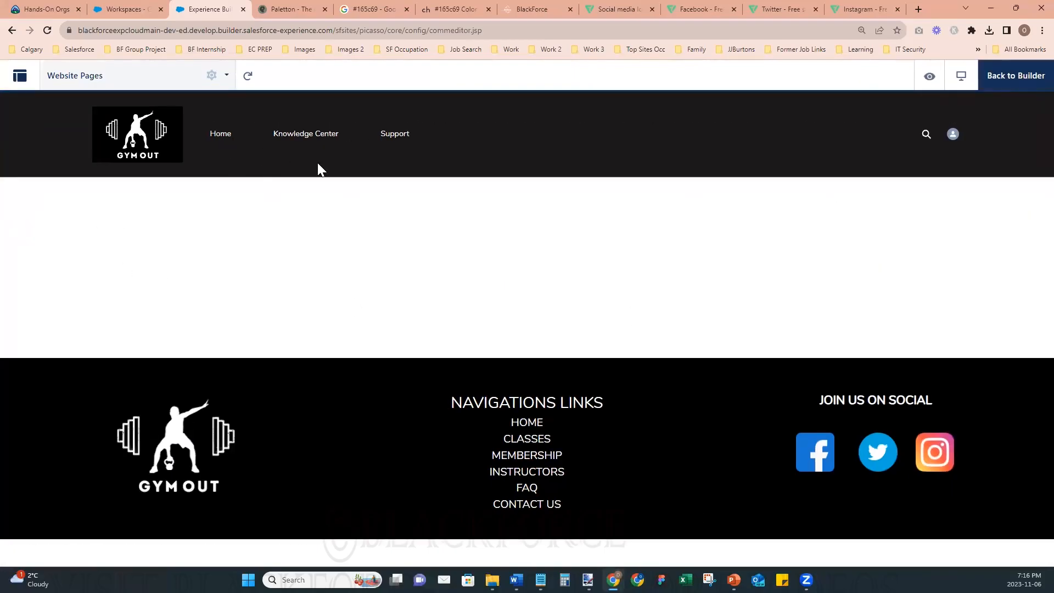
pyautogui.press('F12')
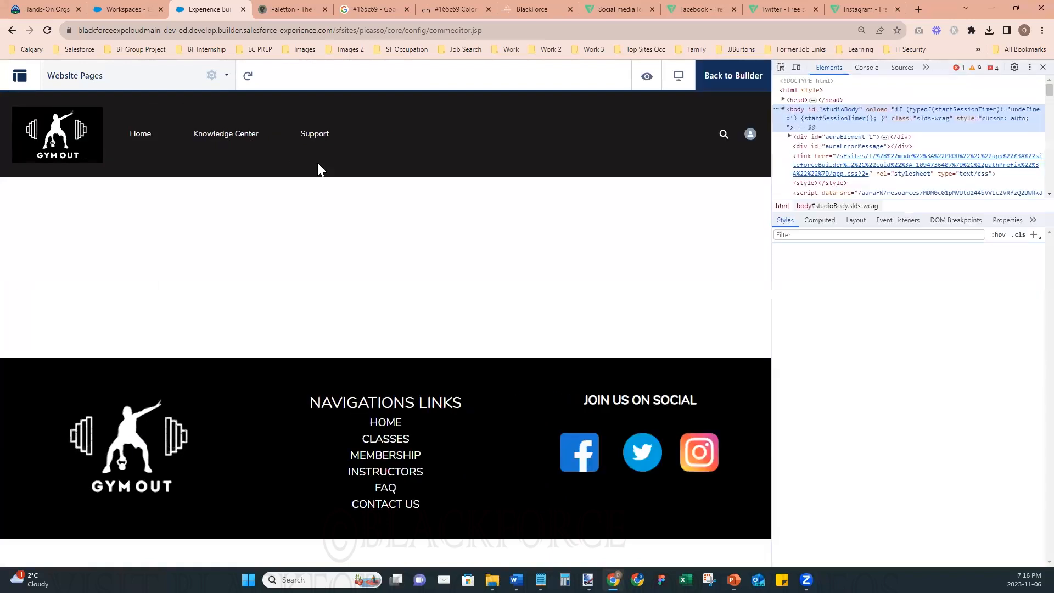
pyautogui.click(781, 69)
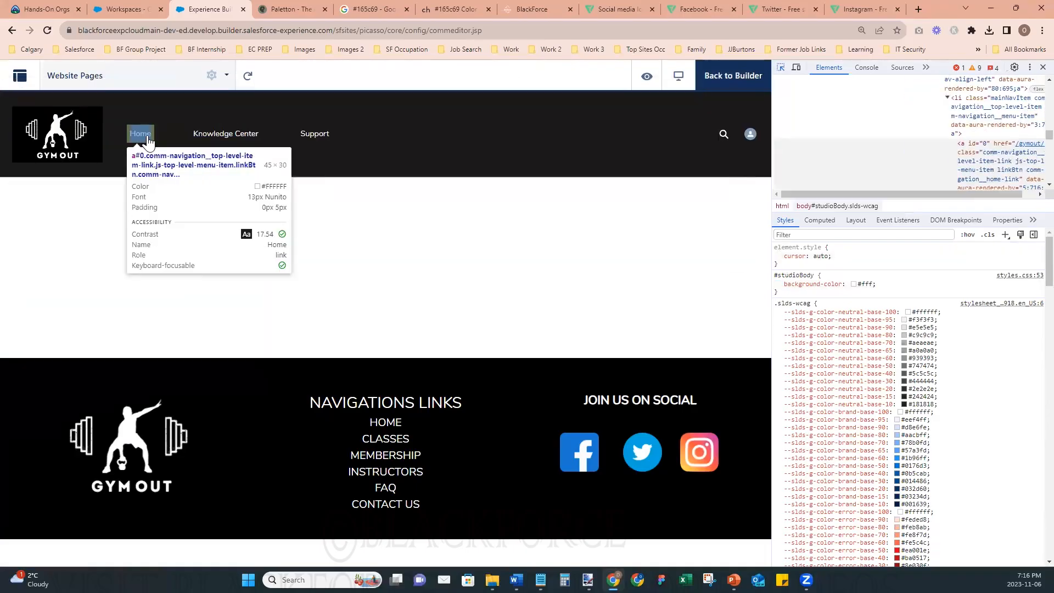
pyautogui.click(147, 136)
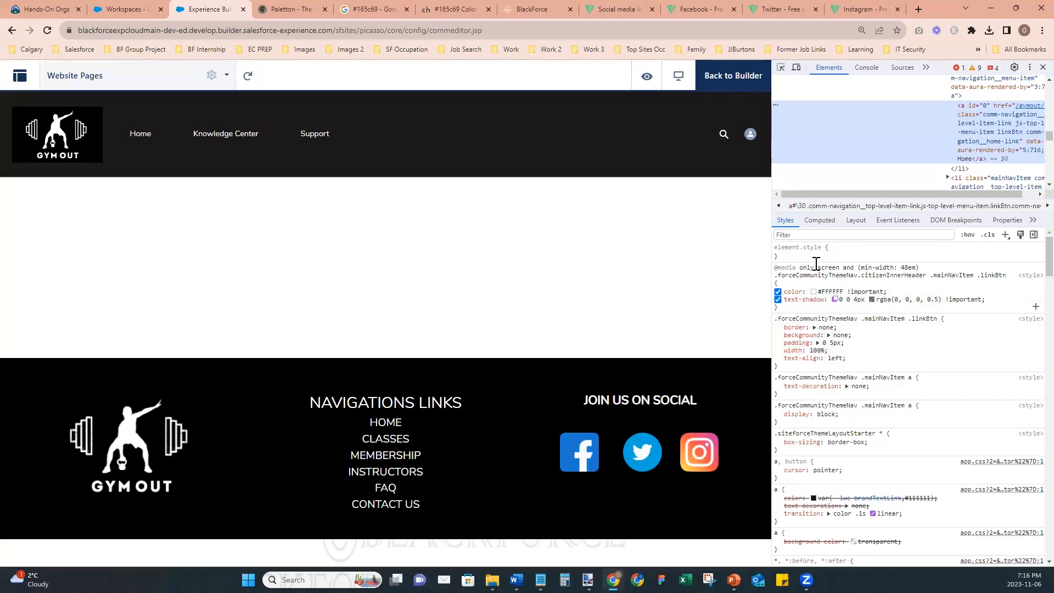
pyautogui.scroll(-4, 833, 472)
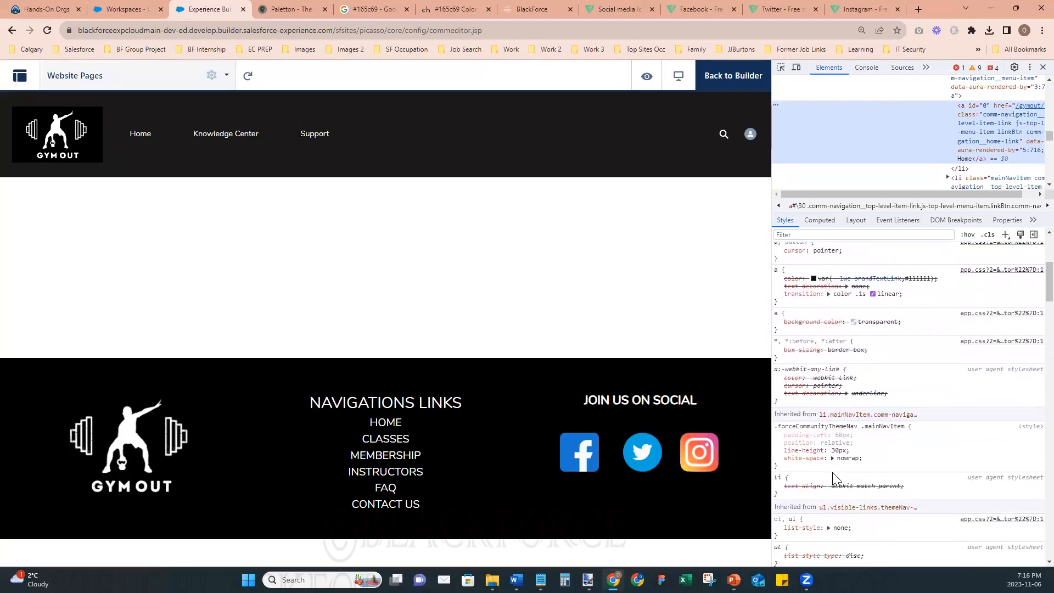
pyautogui.scroll(4, 833, 473)
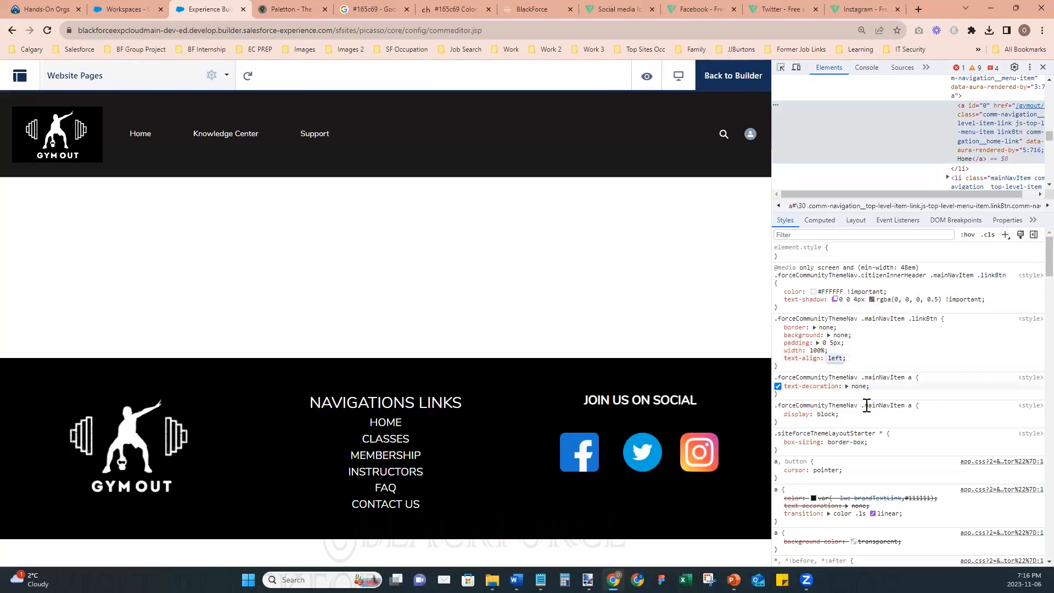
# - Add font-size: 1.2rem to the .forceCommunityThemeNav .mainNavItem .linkBtn rule in the developer tools
pyautogui.click(806, 367)
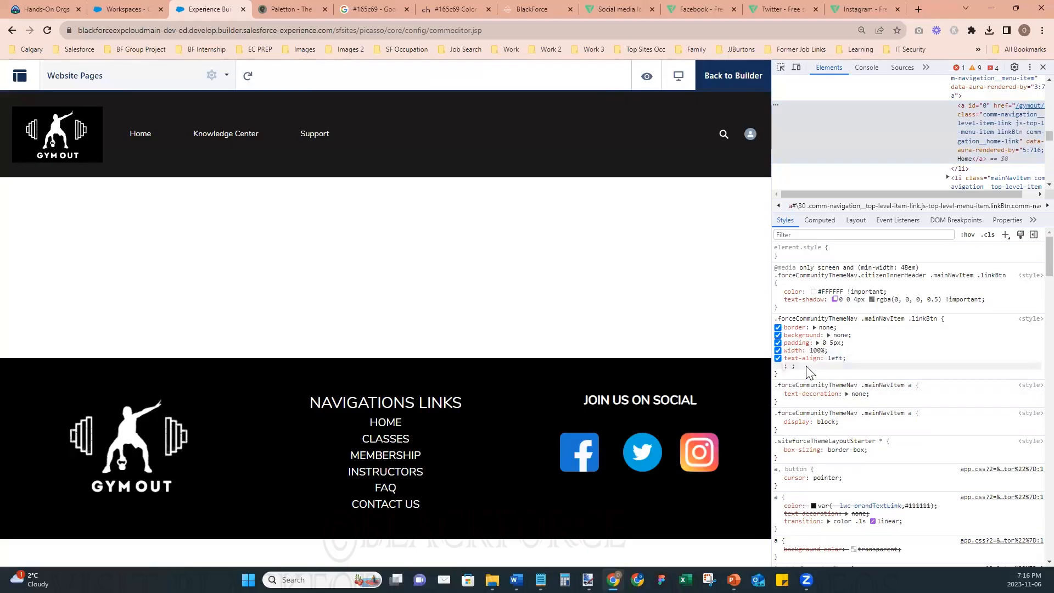
pyautogui.write('font')
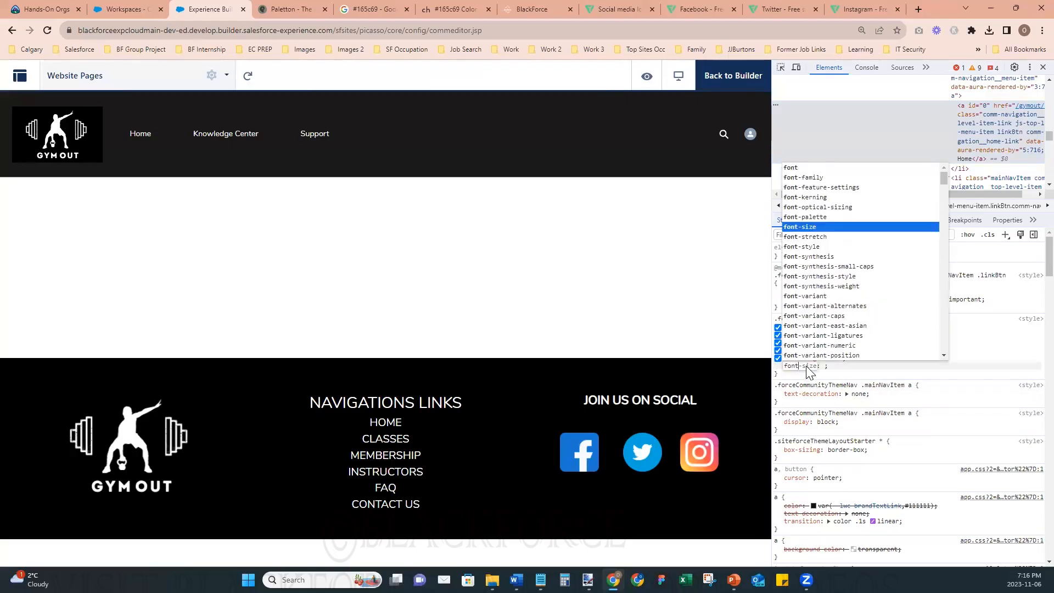
pyautogui.write('-size: ')
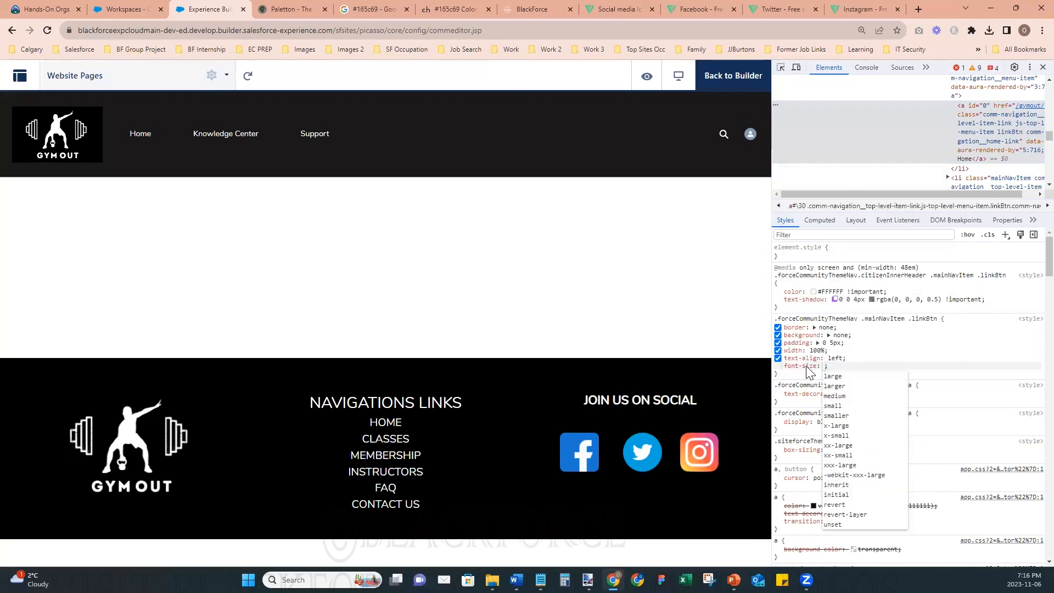
pyautogui.write('1.2rem')
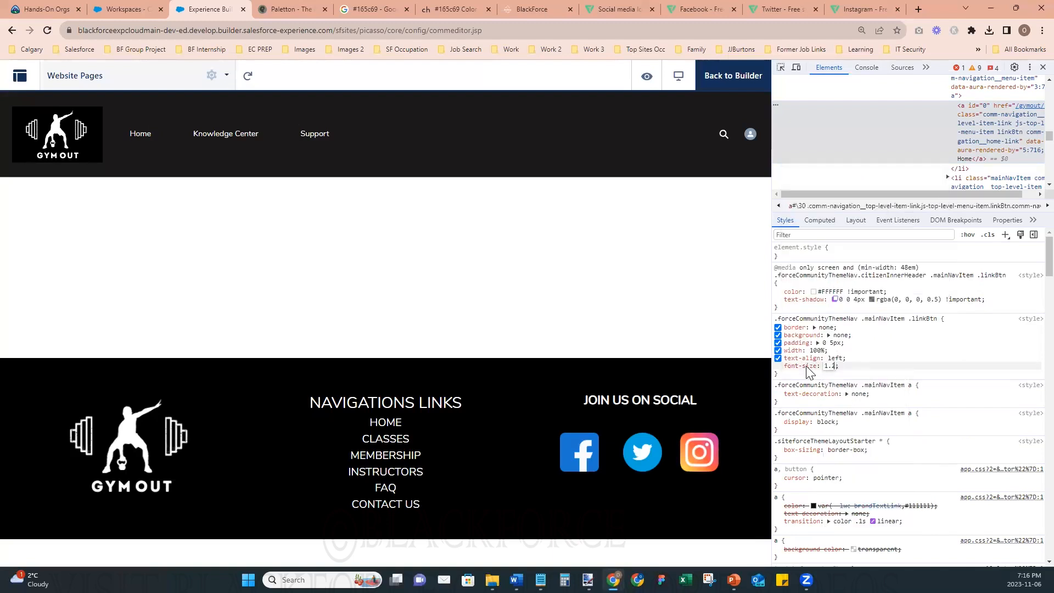
pyautogui.press('Return')
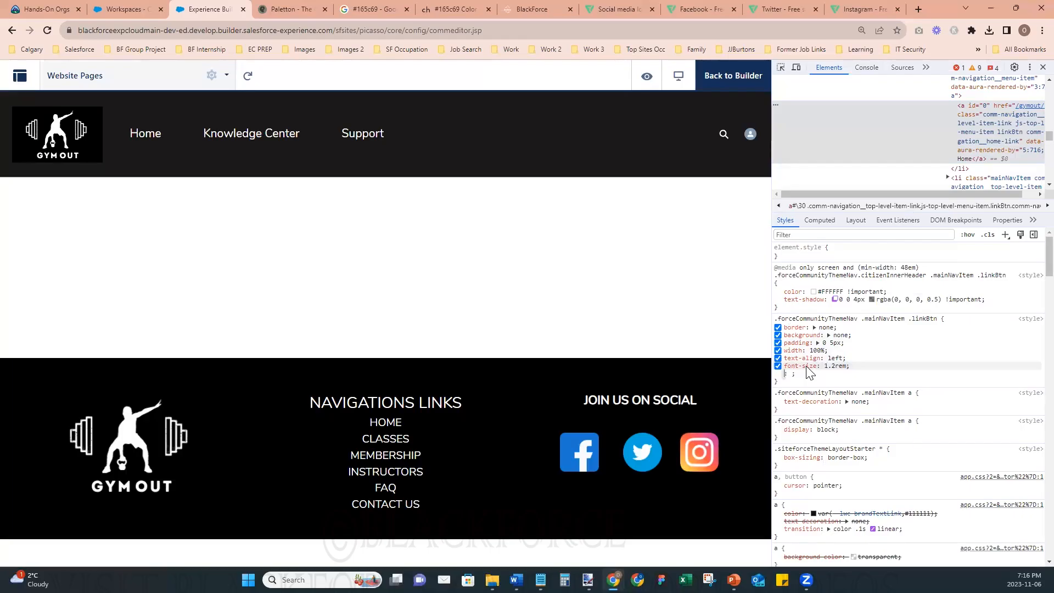
pyautogui.click(782, 384)
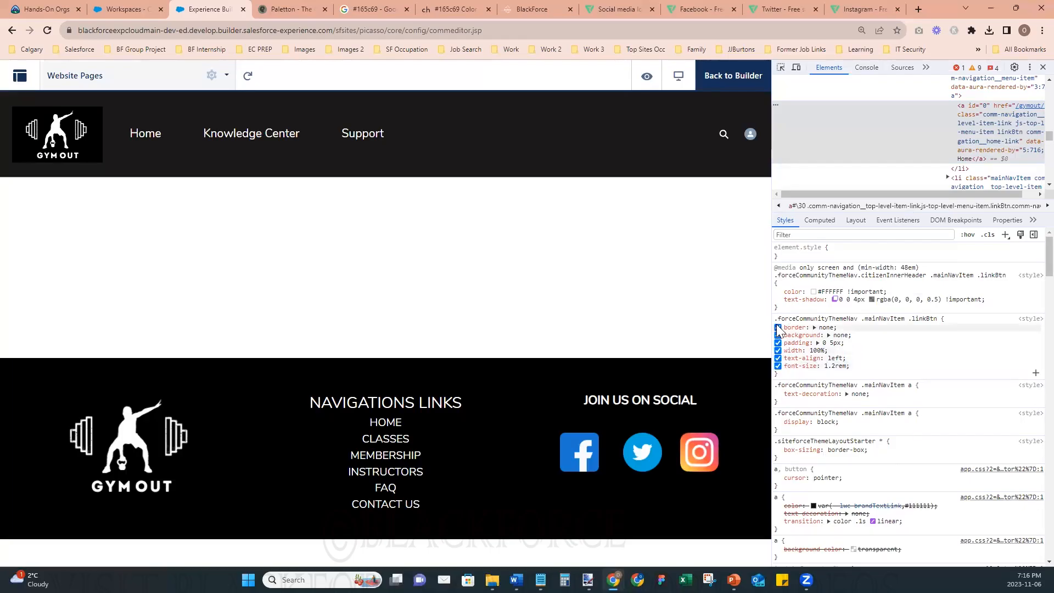
pyautogui.click(792, 374)
pyautogui.click(794, 387)
# - Copy the whole .forceCommunityThemeNav .mainNavItem .linkBtn rule into the Notepad file below the .siteforceThemeLayoutStarter rule
pyautogui.moveTo(779, 371); pyautogui.dragTo(776, 323)
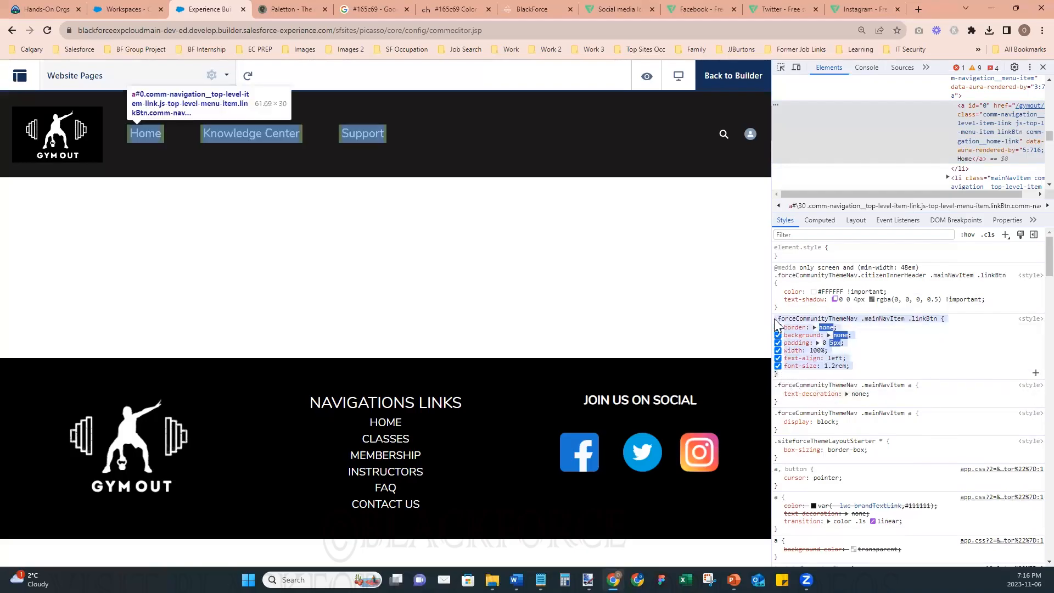
pyautogui.moveTo(541, 580)
pyautogui.click(638, 530)
pyautogui.click(348, 330)
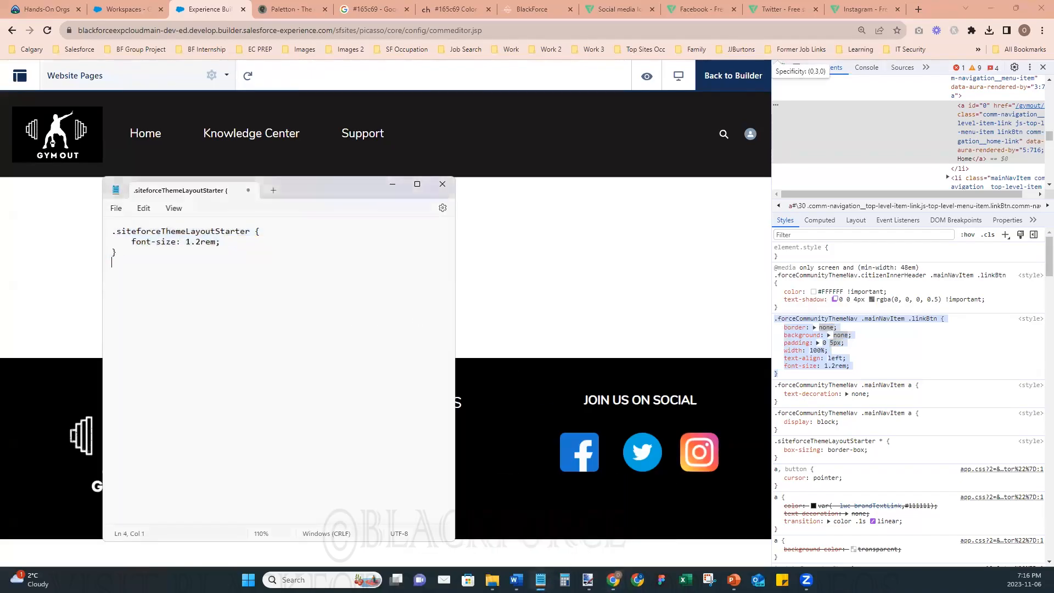
pyautogui.press('Return')
pyautogui.press('Return')
pyautogui.write('.forceCommunityThemeNav .mainNavItem .linkBtn {     border: none;     background: none;     padding: 0 5px;     width: 100%;     text-align: left;     font-size: 1.2rem; }')
# - Trim the pasted .linkBtn rule in Notepad to only its font-size: 1.2rem declaration and copy the shortened rule
pyautogui.moveTo(226, 337); pyautogui.dragTo(117, 291)
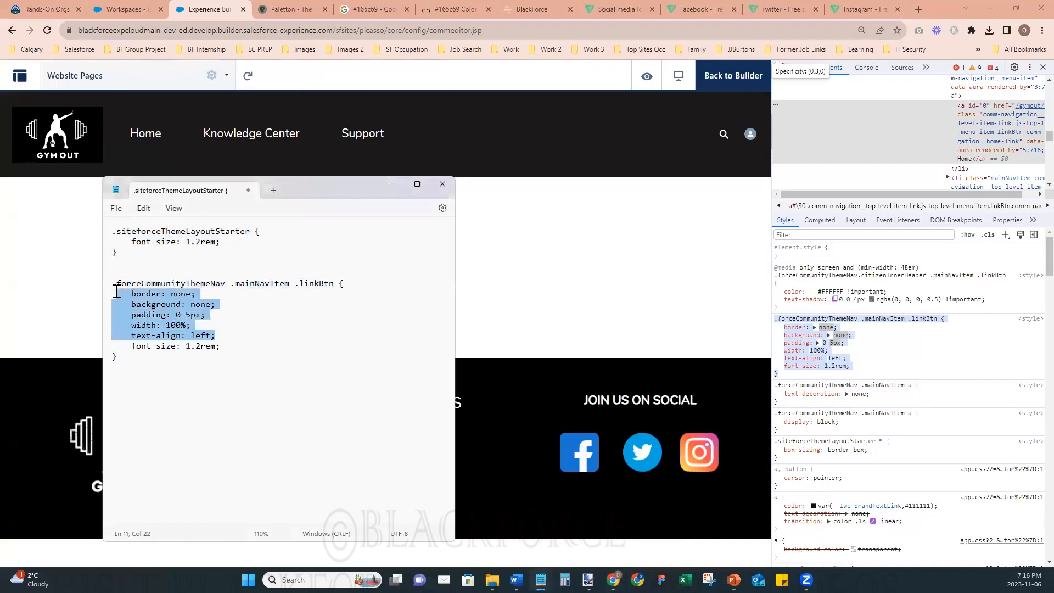
pyautogui.press('Delete')
pyautogui.press('Delete')
pyautogui.moveTo(116, 305); pyautogui.dragTo(103, 282)
pyautogui.hotkey('ctrl', 'c')
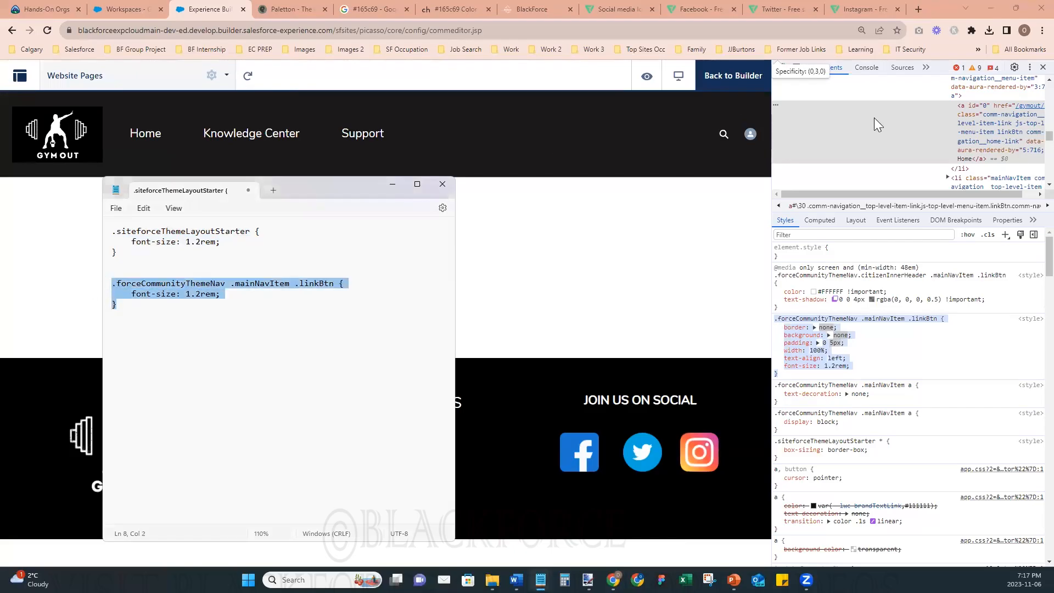
# - Back in the site builder, add the copied .linkBtn font-size rule below the existing rule in the theme's custom CSS and save it
pyautogui.click(1043, 67)
pyautogui.click(1026, 91)
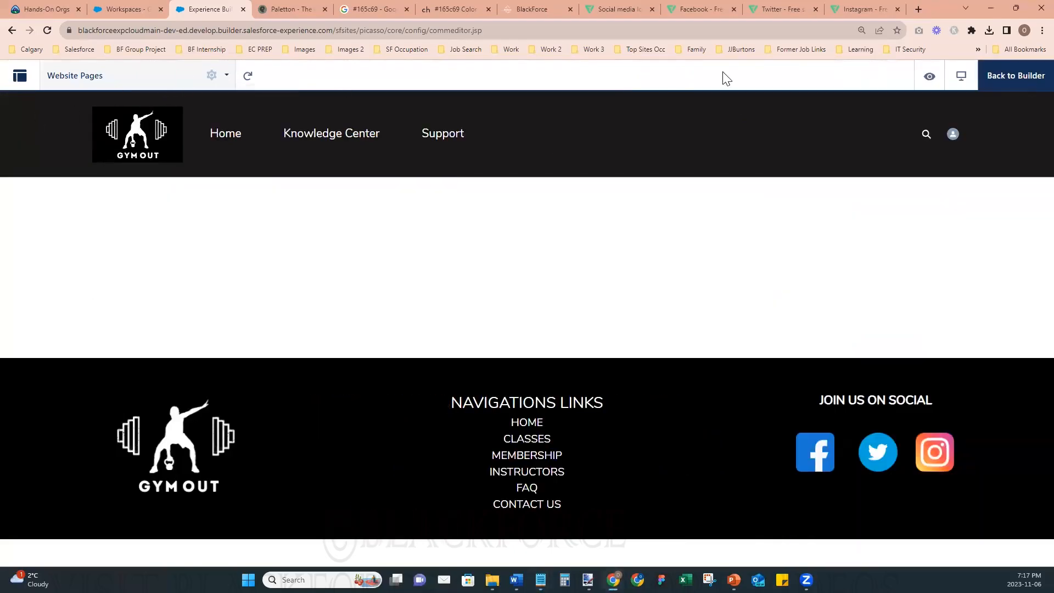
pyautogui.click(19, 150)
pyautogui.click(186, 119)
pyautogui.click(209, 156)
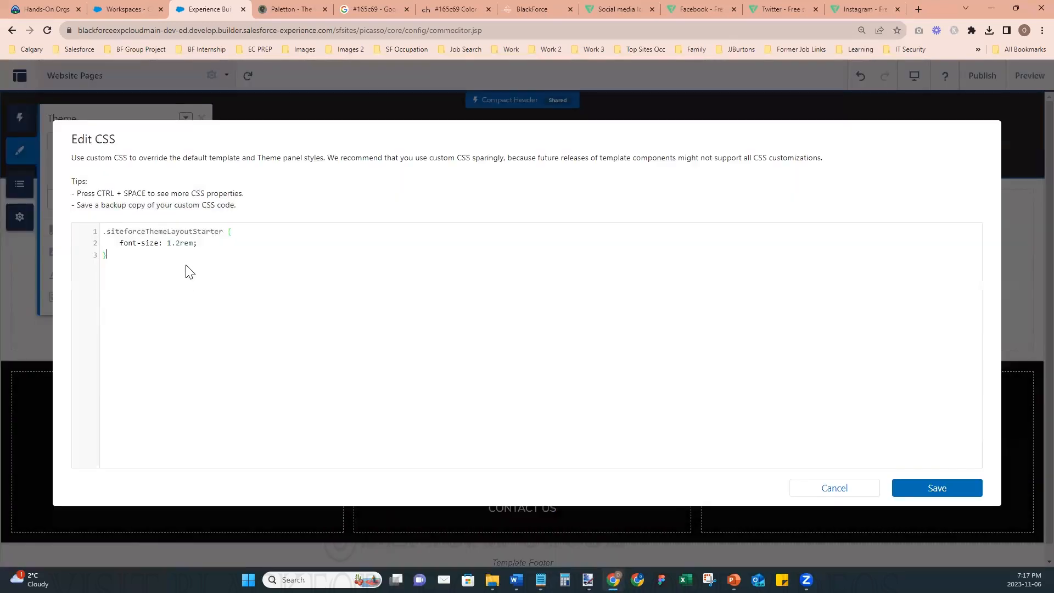
pyautogui.hotkey('ctrl', 'v')
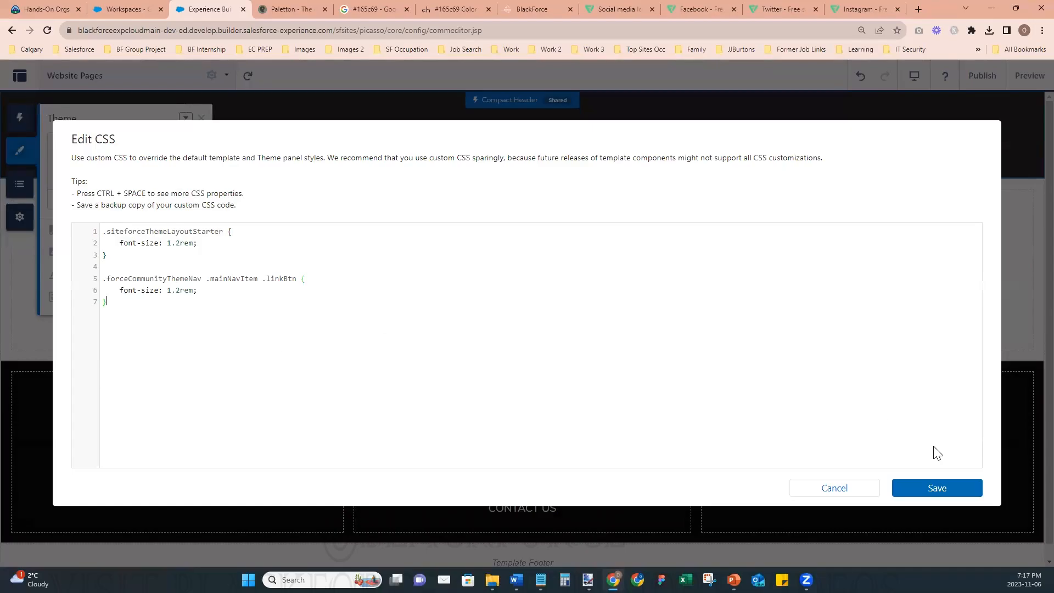
pyautogui.click(930, 490)
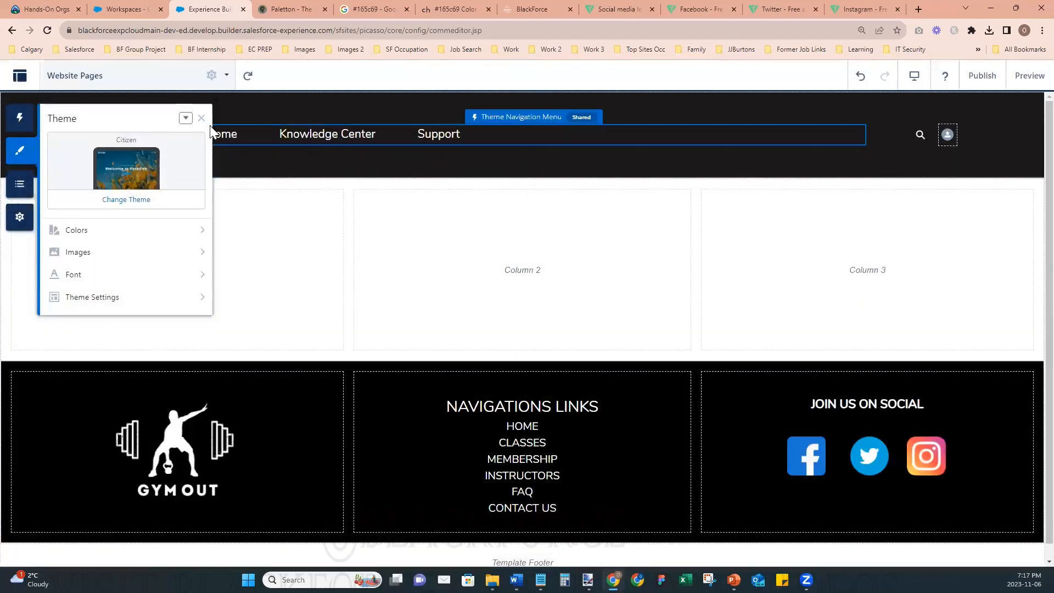
pyautogui.click(203, 122)
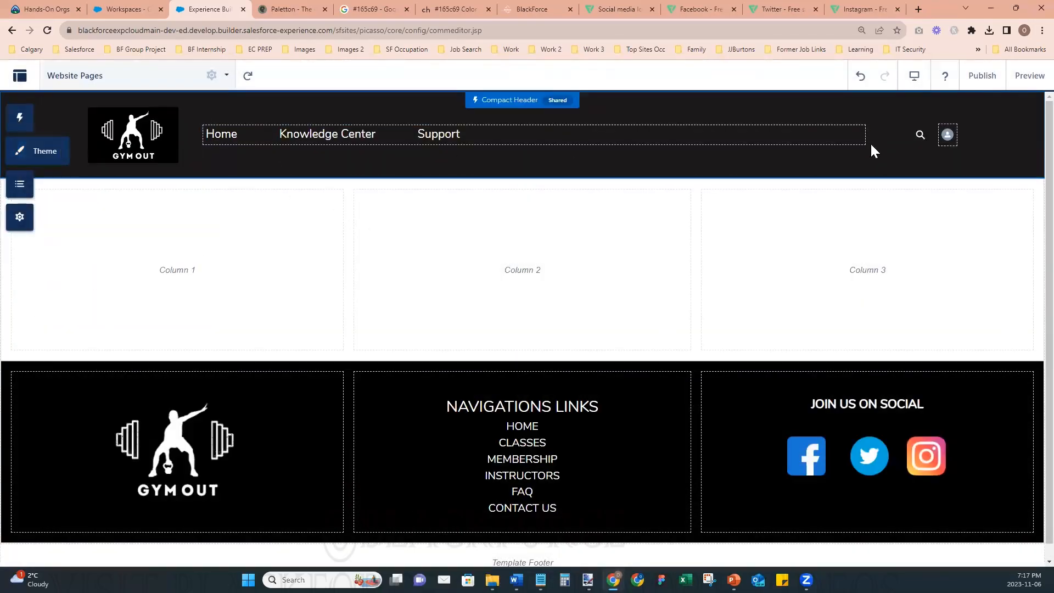
# - Publish the site changes and check the Website Pages page in preview mode
pyautogui.click(983, 77)
pyautogui.click(697, 408)
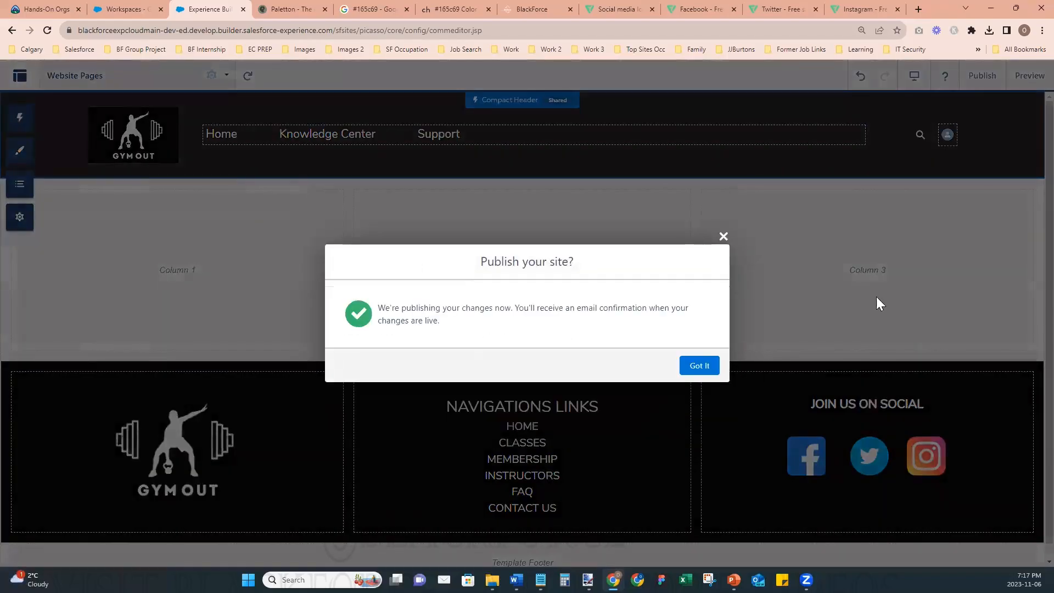
pyautogui.click(701, 366)
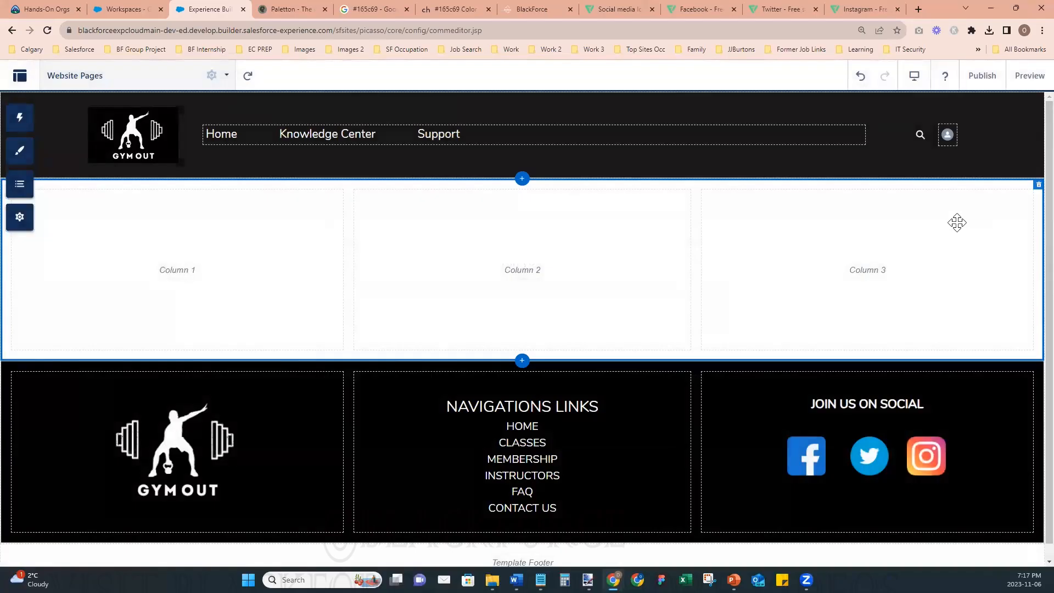
pyautogui.click(1030, 76)
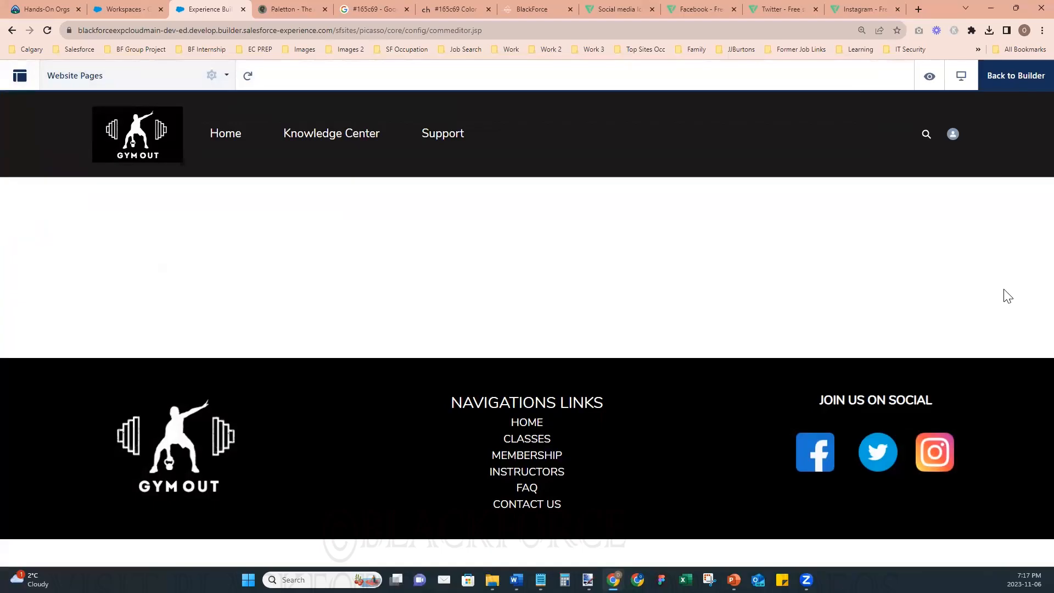
pyautogui.click(1025, 78)
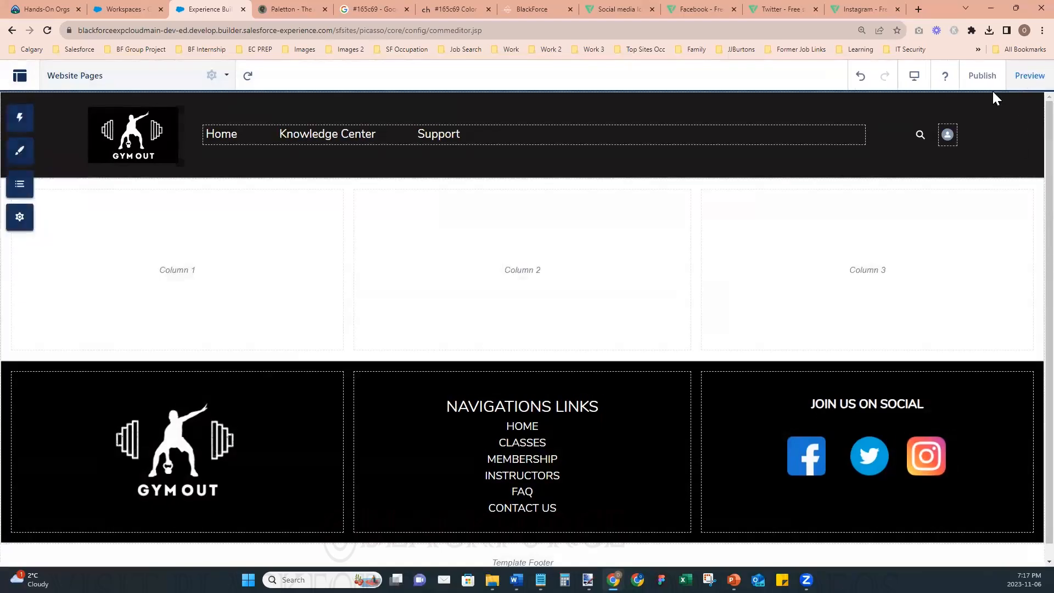
# - Set the Compact Header's search style to Expanded in its layout properties
pyautogui.click(872, 156)
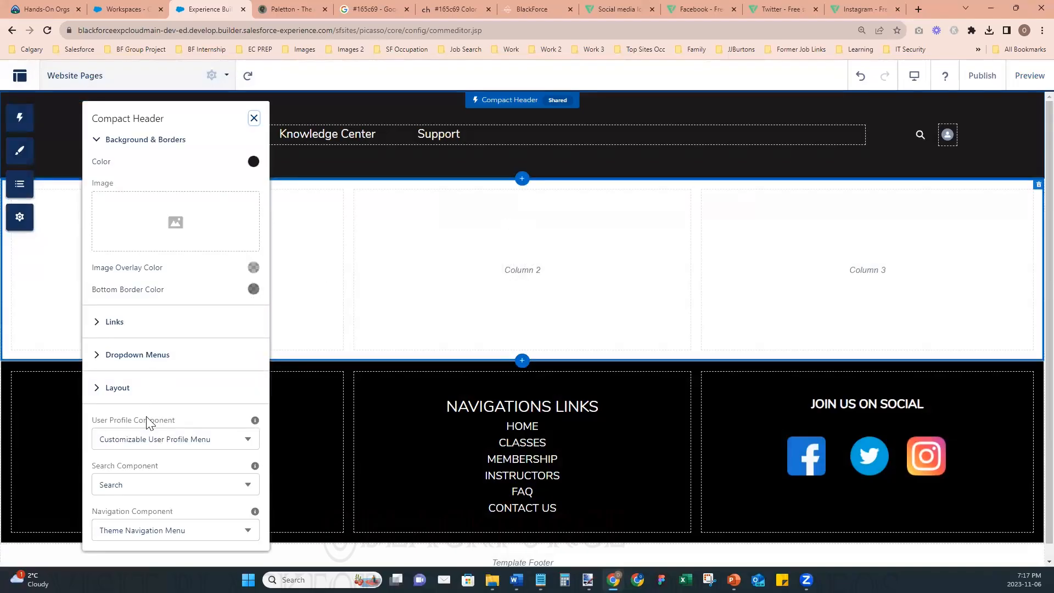
pyautogui.click(96, 140)
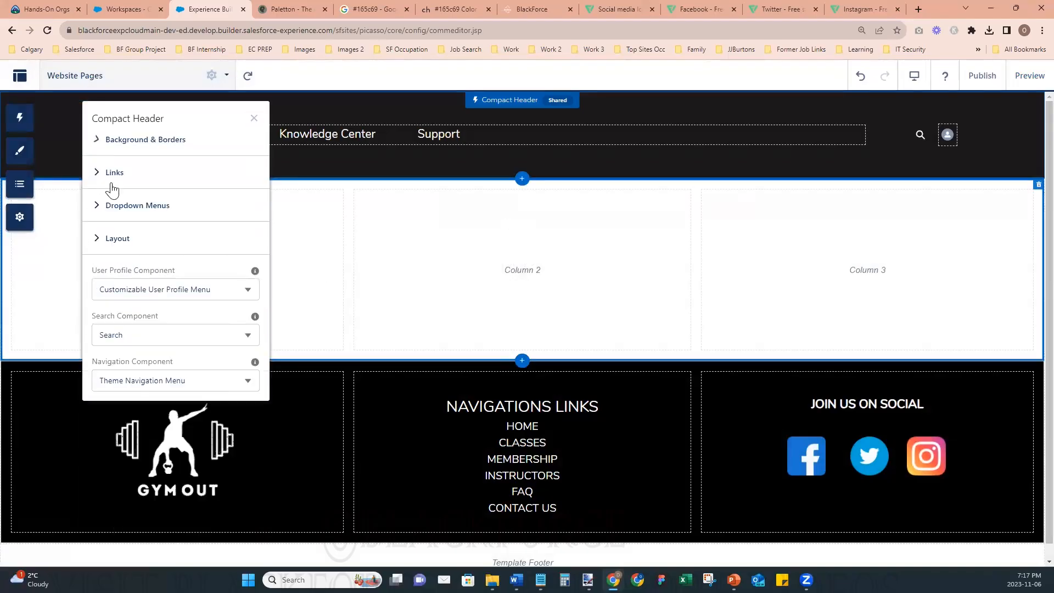
pyautogui.click(96, 172)
pyautogui.click(96, 172)
pyautogui.click(99, 207)
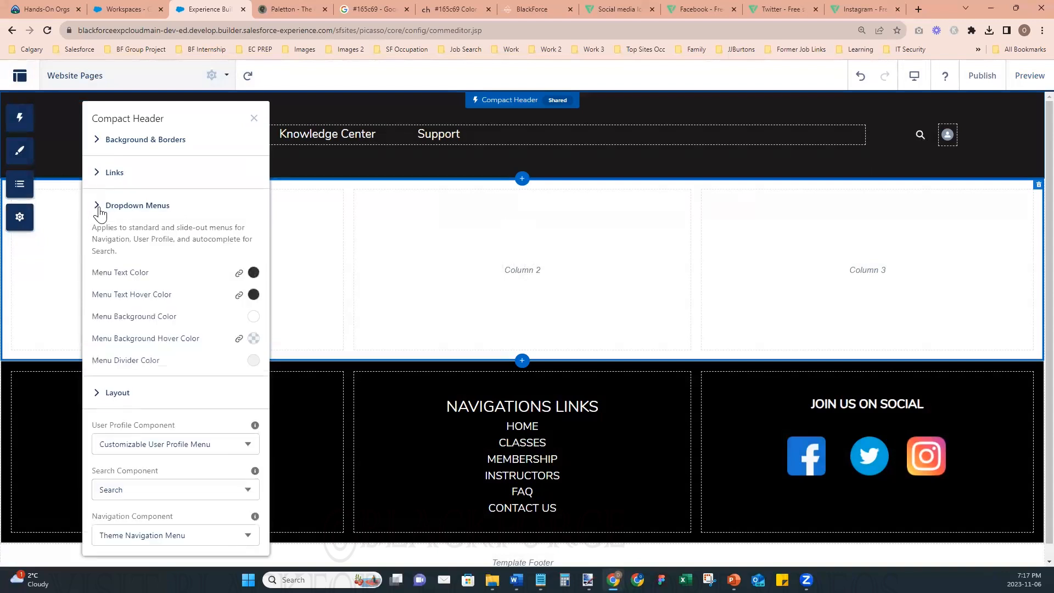
pyautogui.click(148, 489)
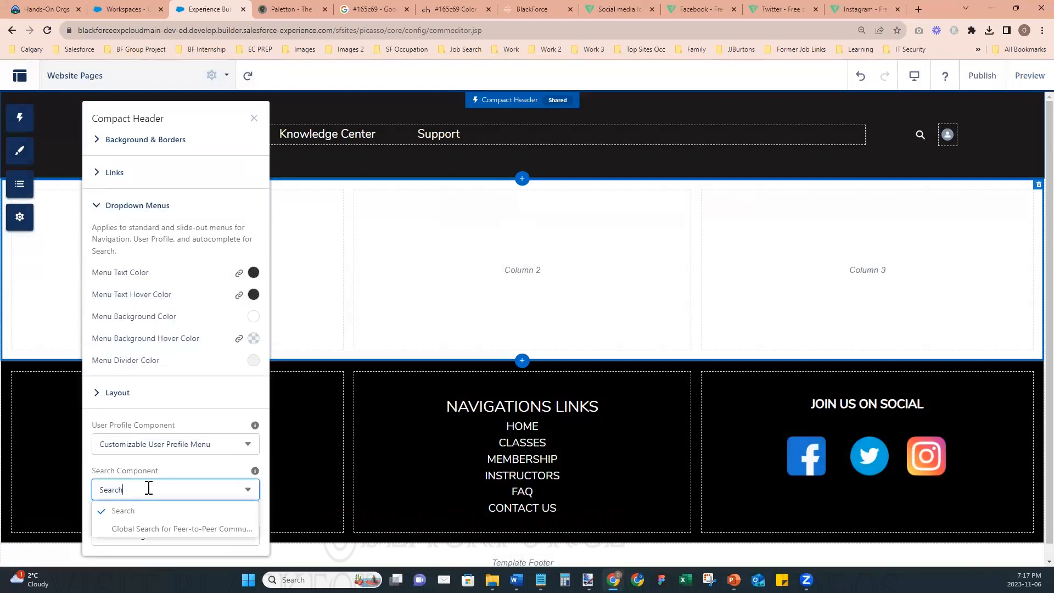
pyautogui.click(97, 206)
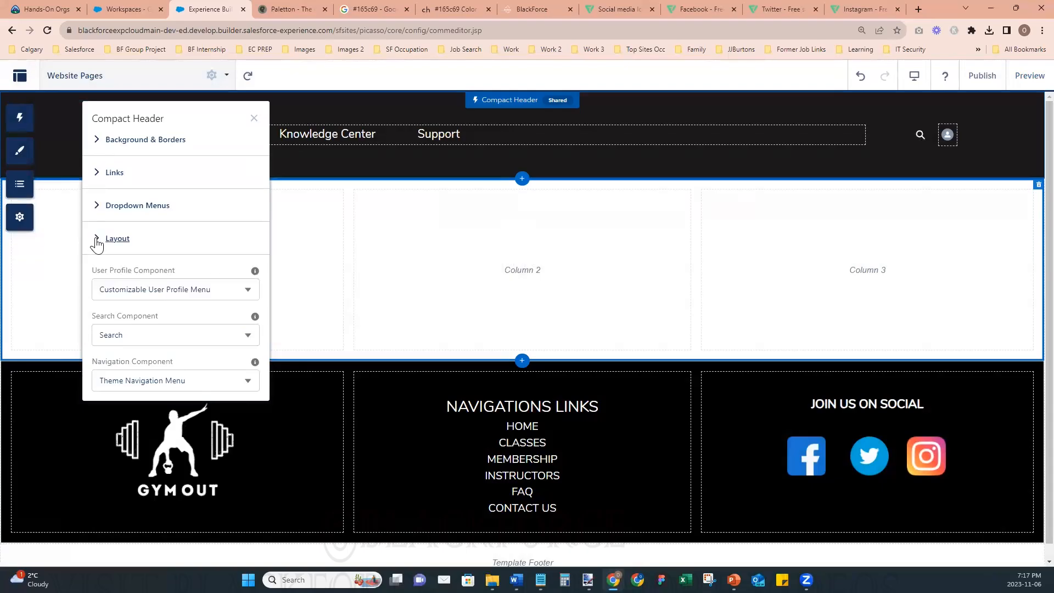
pyautogui.click(97, 238)
pyautogui.scroll(-3, 159, 379)
pyautogui.click(140, 302)
pyautogui.click(139, 341)
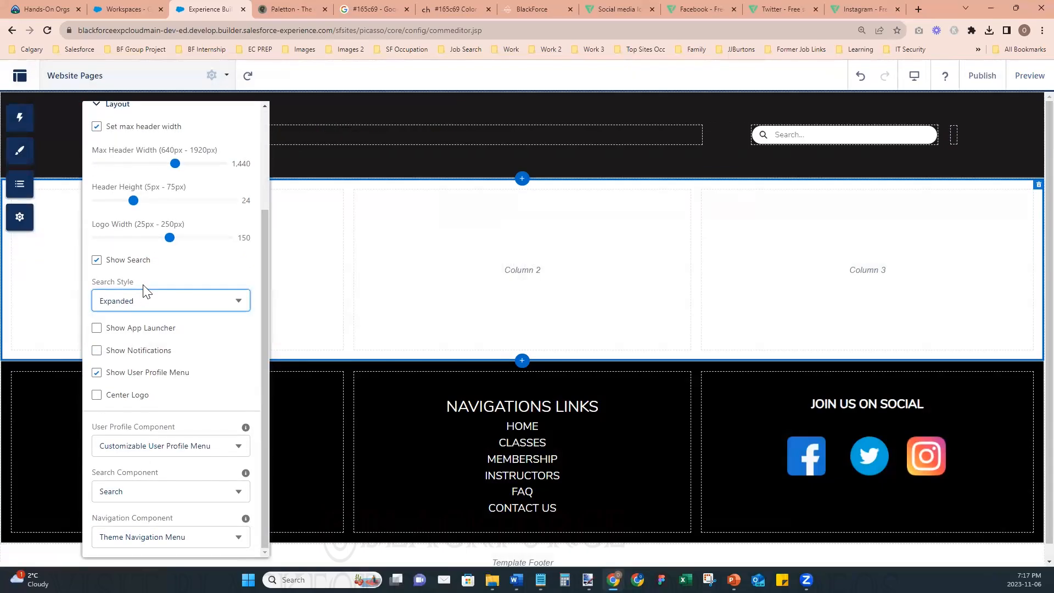
pyautogui.scroll(5, 137, 263)
pyautogui.click(99, 213)
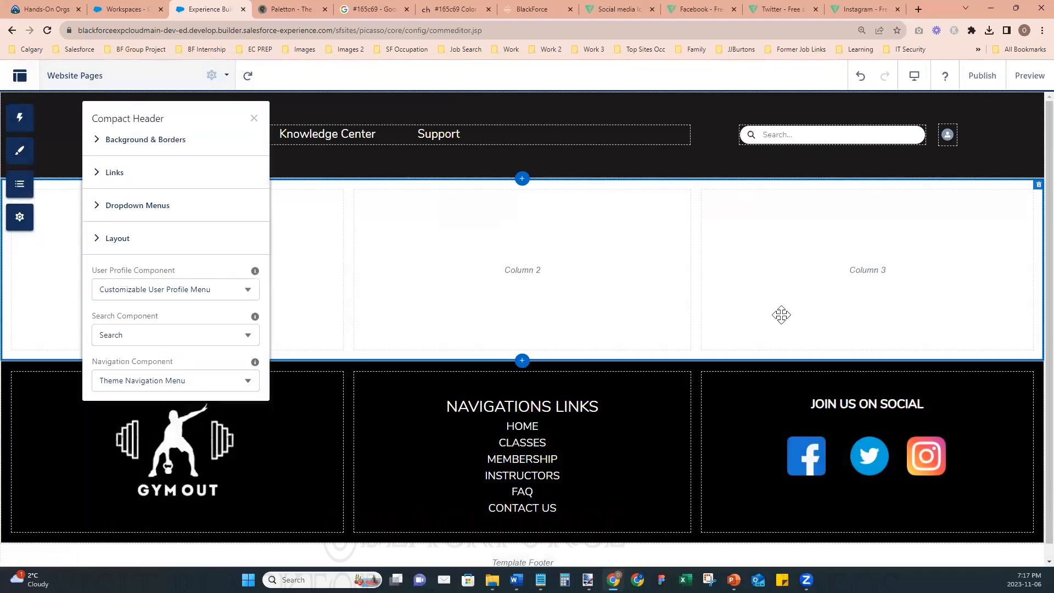
pyautogui.click(253, 119)
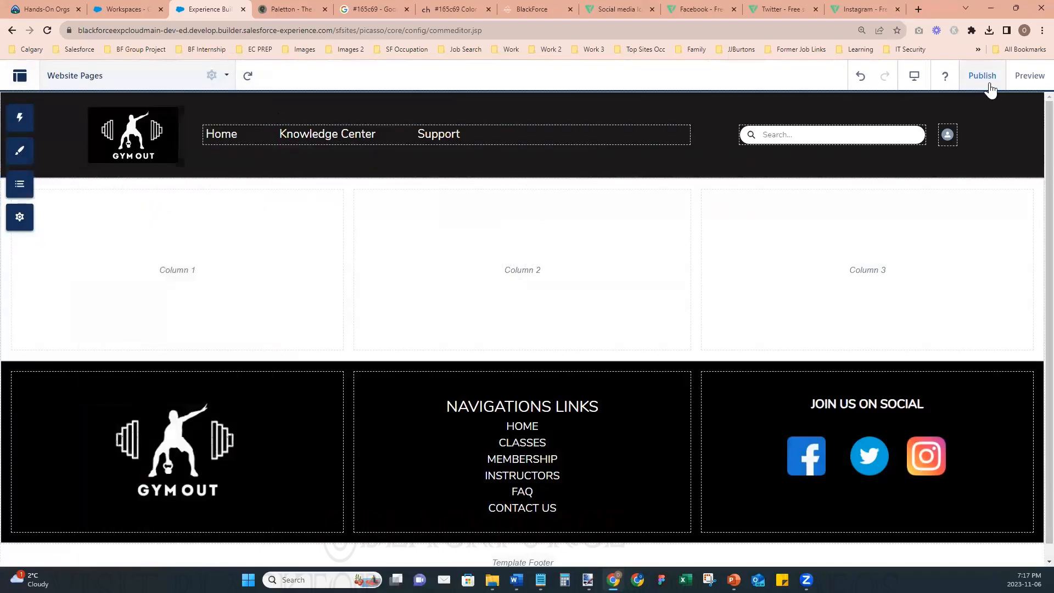
# - Publish the site with the expanded header search and check the header in preview mode
pyautogui.click(982, 75)
pyautogui.click(698, 407)
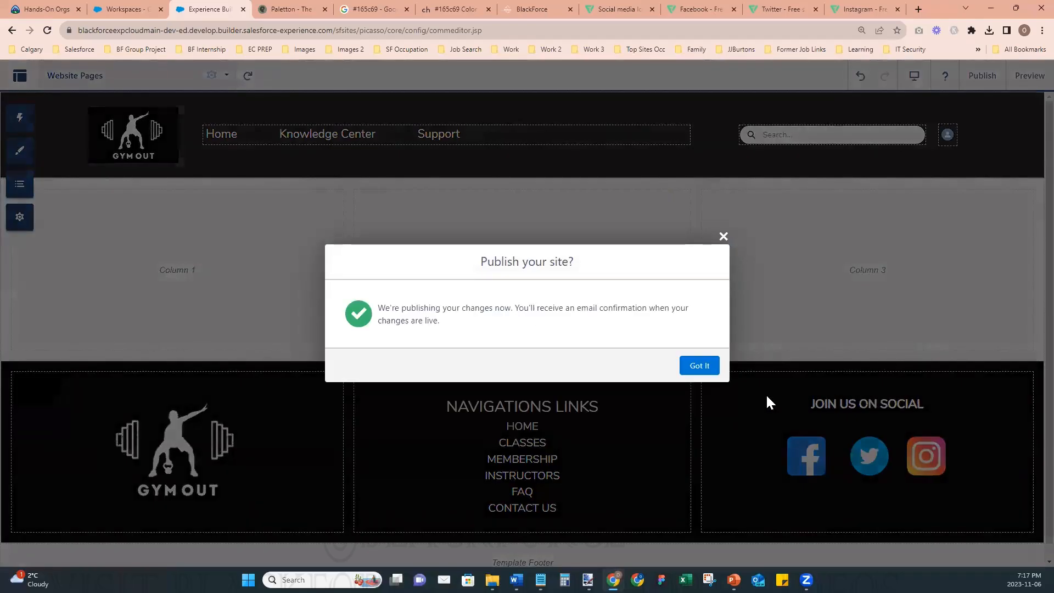
pyautogui.click(700, 366)
pyautogui.click(1026, 80)
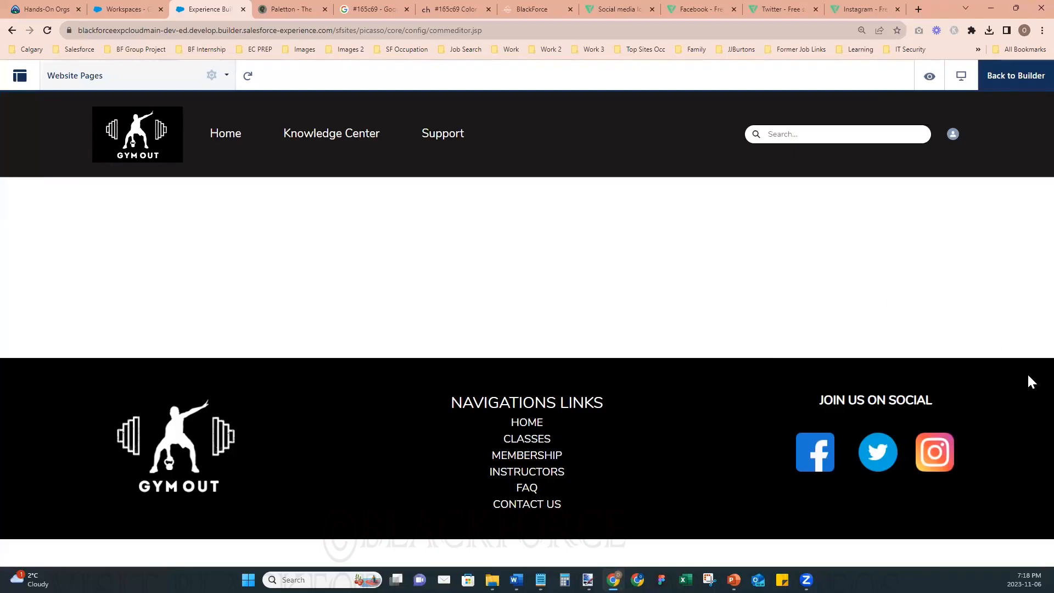
pyautogui.click(1016, 75)
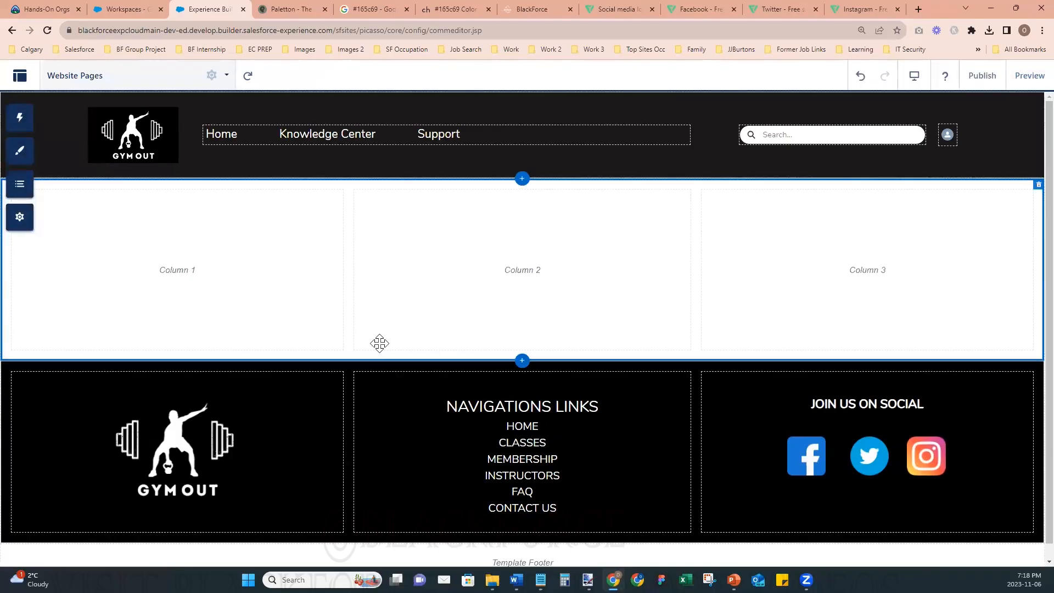
# - Try to export the Website Pages page from the site's developer settings
pyautogui.click(22, 224)
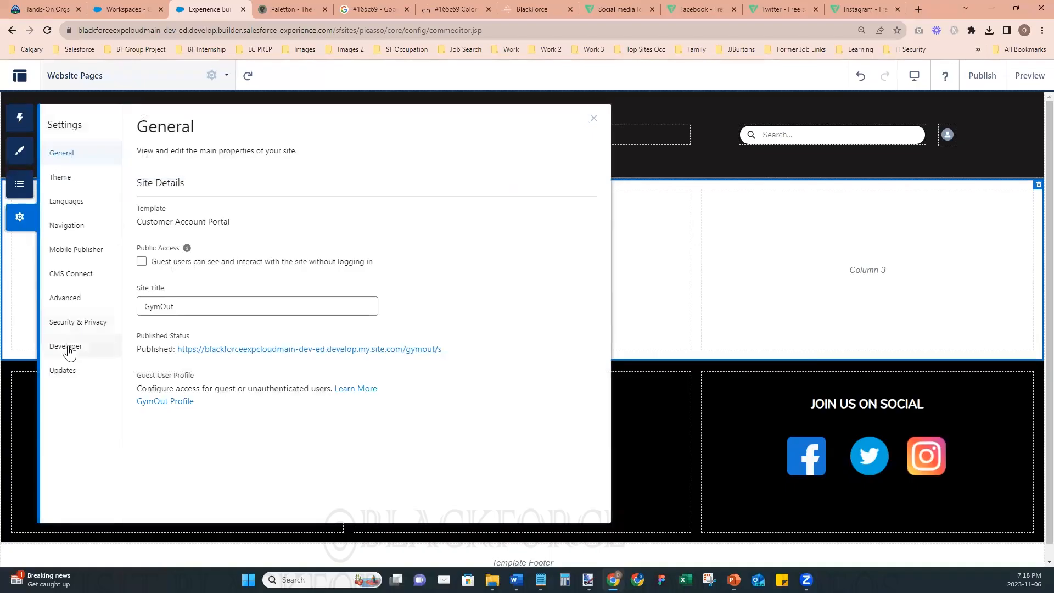
pyautogui.click(67, 347)
pyautogui.click(314, 192)
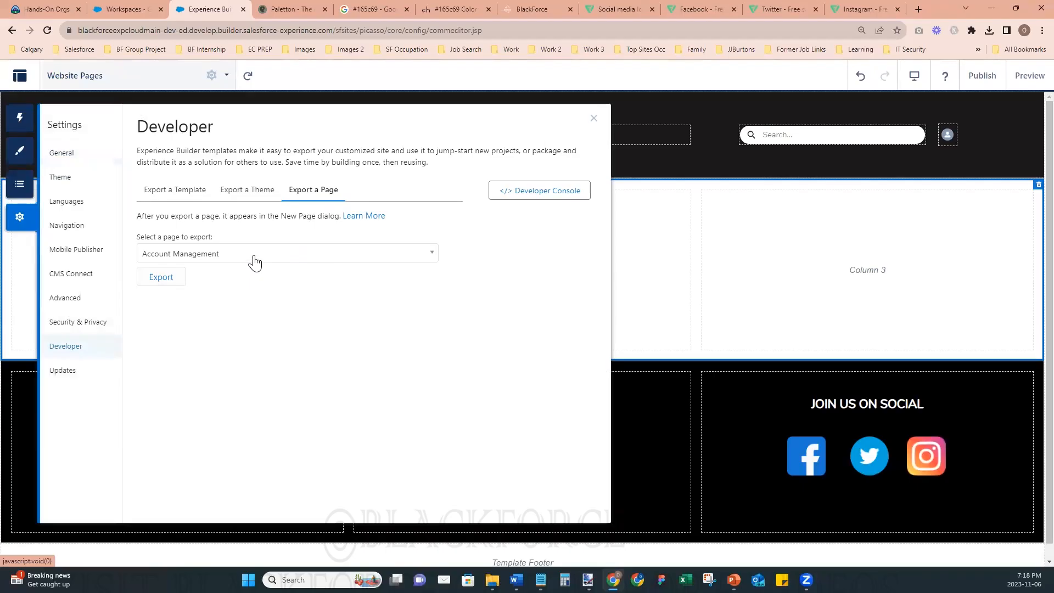
pyautogui.click(210, 256)
pyautogui.write('webs')
pyautogui.click(166, 292)
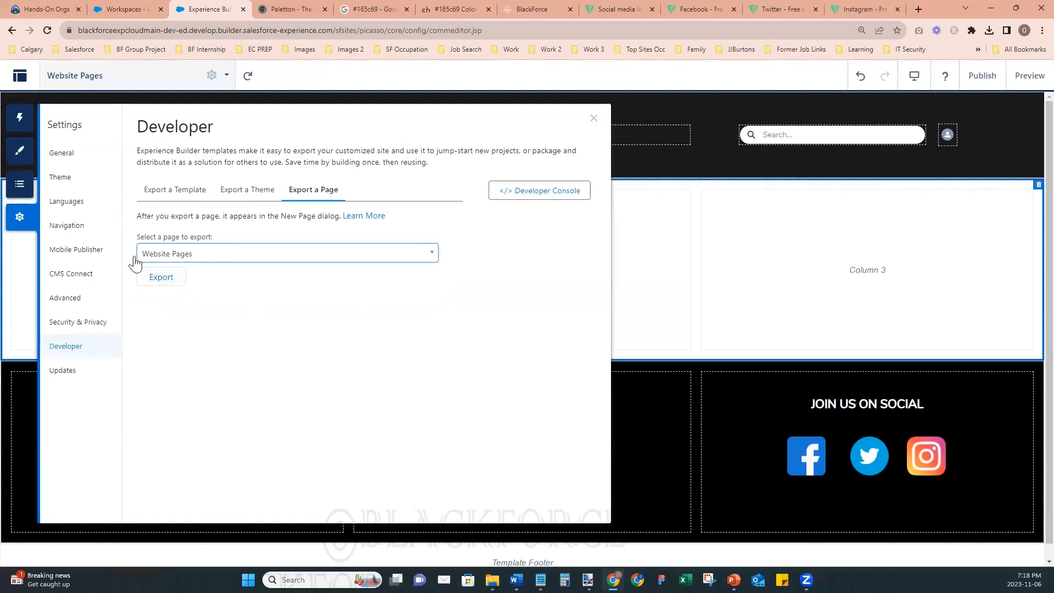
pyautogui.click(159, 277)
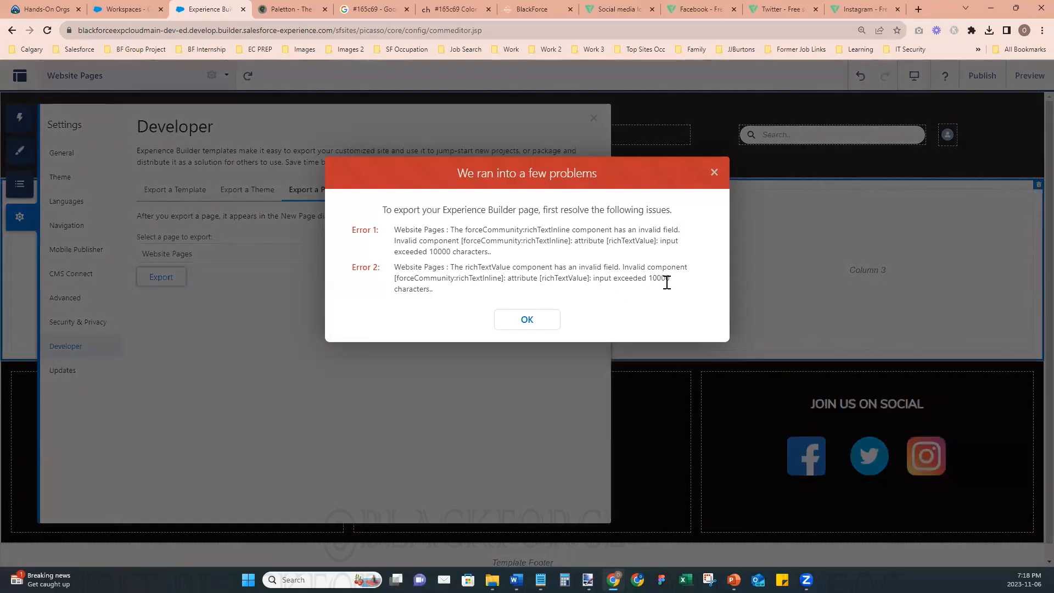
pyautogui.click(531, 320)
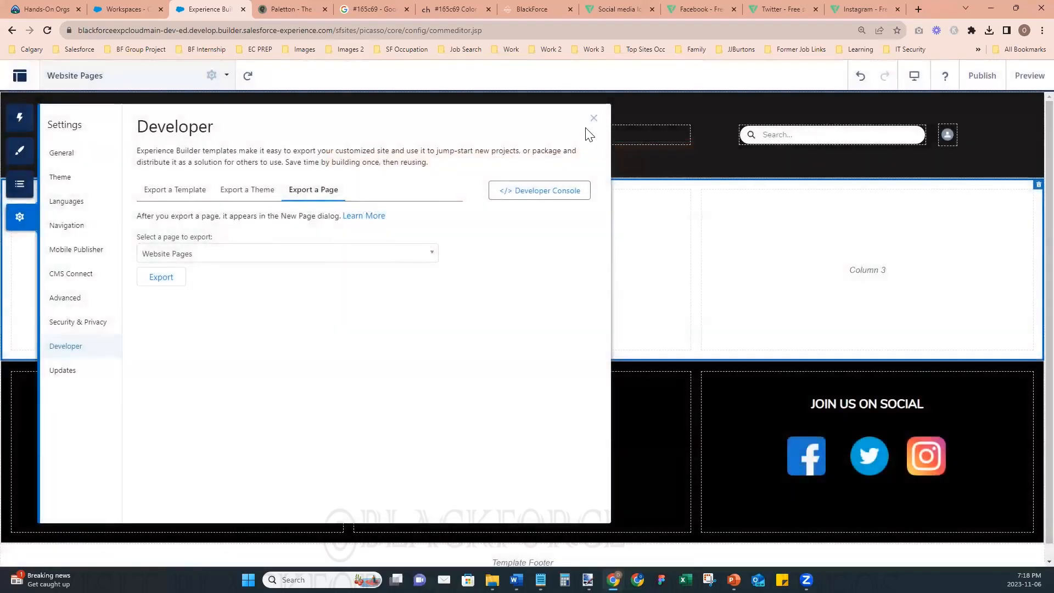
pyautogui.click(593, 117)
# - Try publishing the site again, then reload the builder and reopen the Website Pages page
pyautogui.click(972, 75)
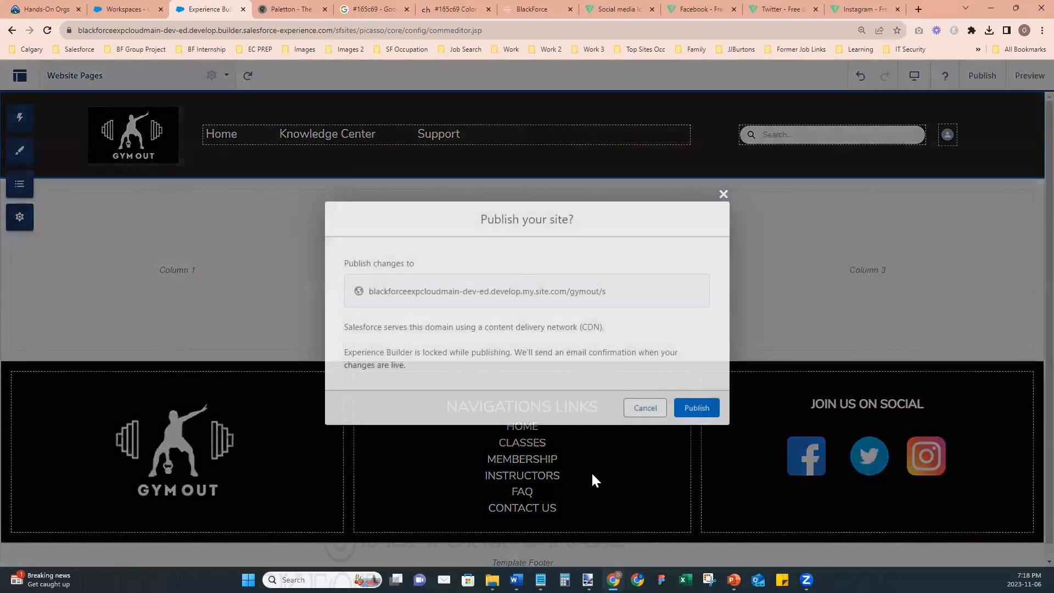
pyautogui.click(695, 407)
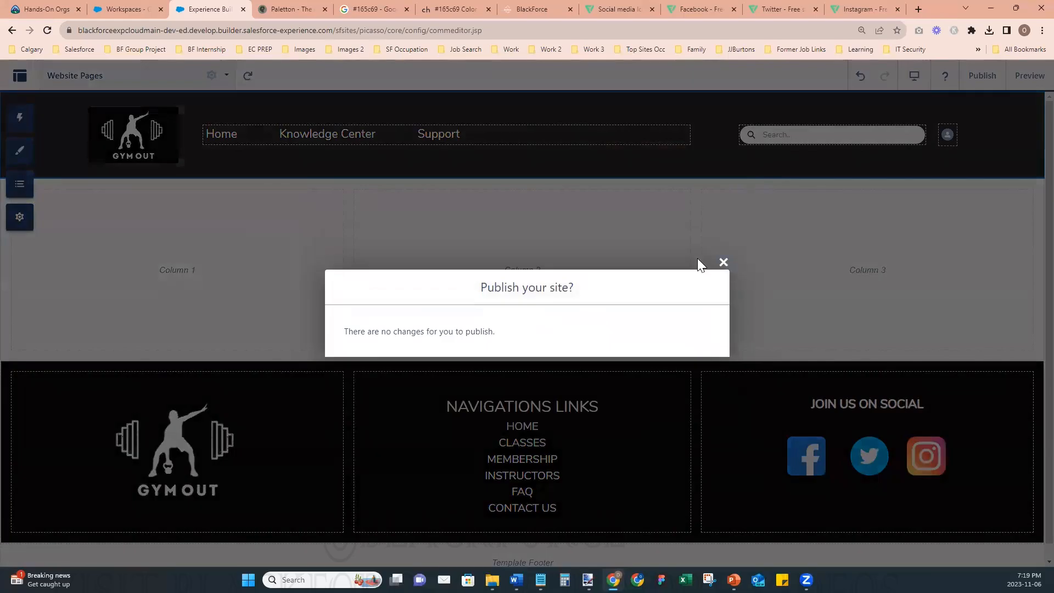
pyautogui.click(724, 262)
pyautogui.click(48, 31)
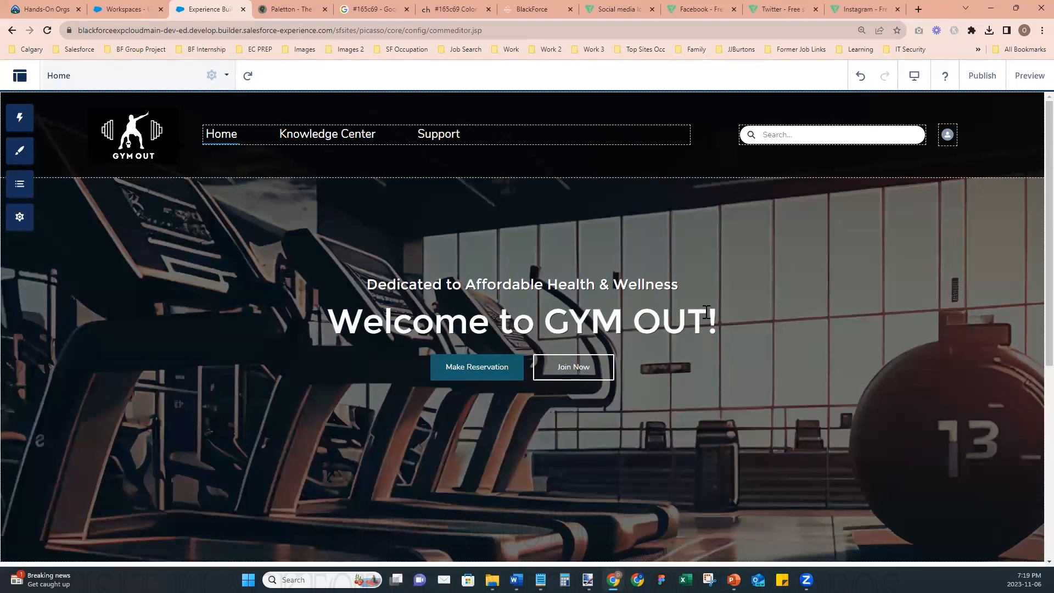
pyautogui.click(104, 77)
pyautogui.scroll(-5, 132, 412)
pyautogui.click(92, 507)
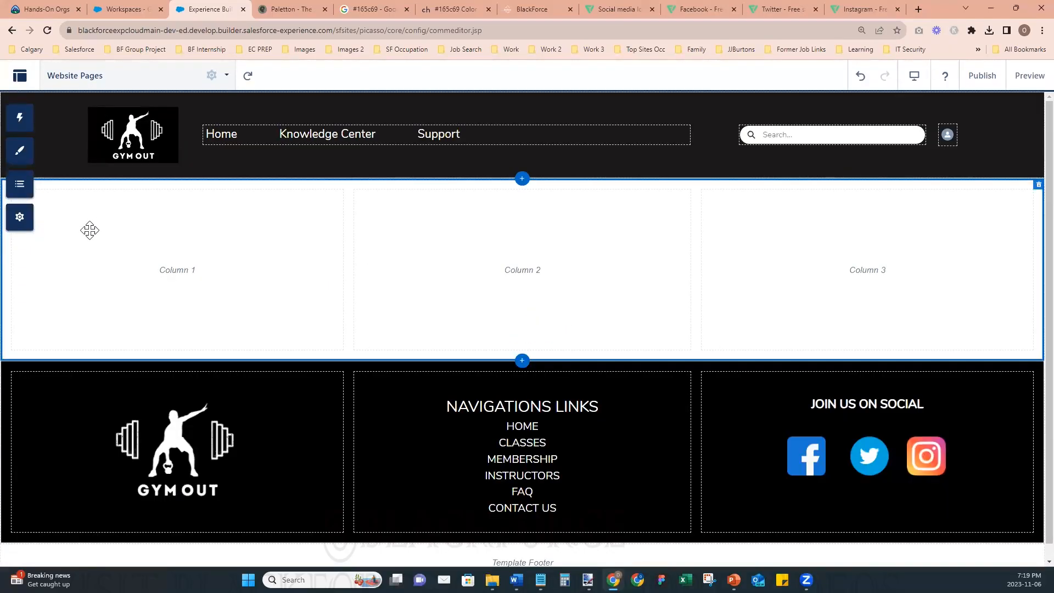
# - Retry the export of the Website Pages page from the reloaded builder's developer settings
pyautogui.click(22, 220)
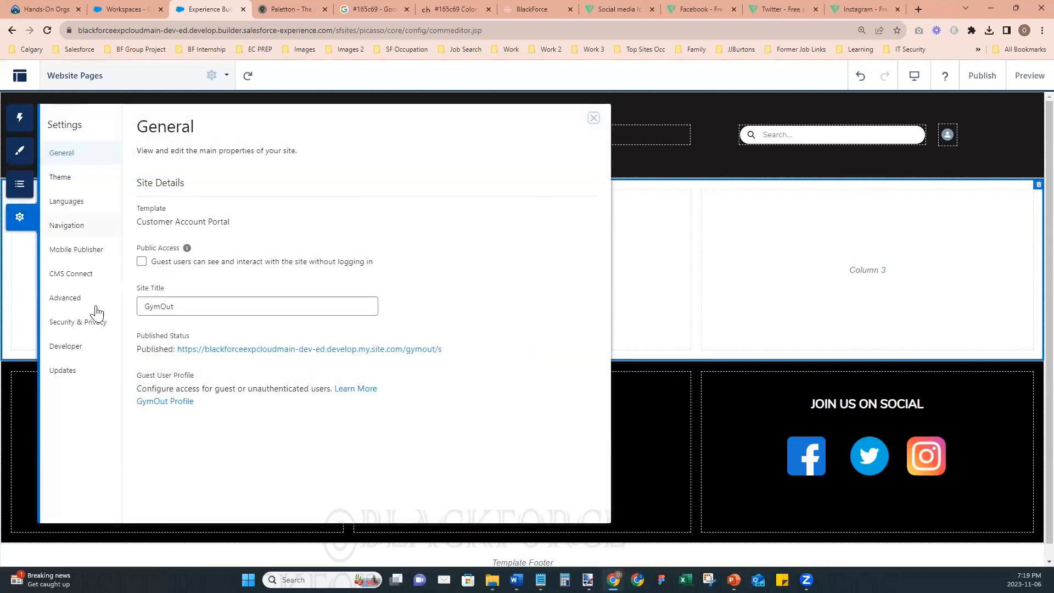
pyautogui.click(69, 347)
pyautogui.click(326, 194)
pyautogui.click(222, 256)
pyautogui.write('web')
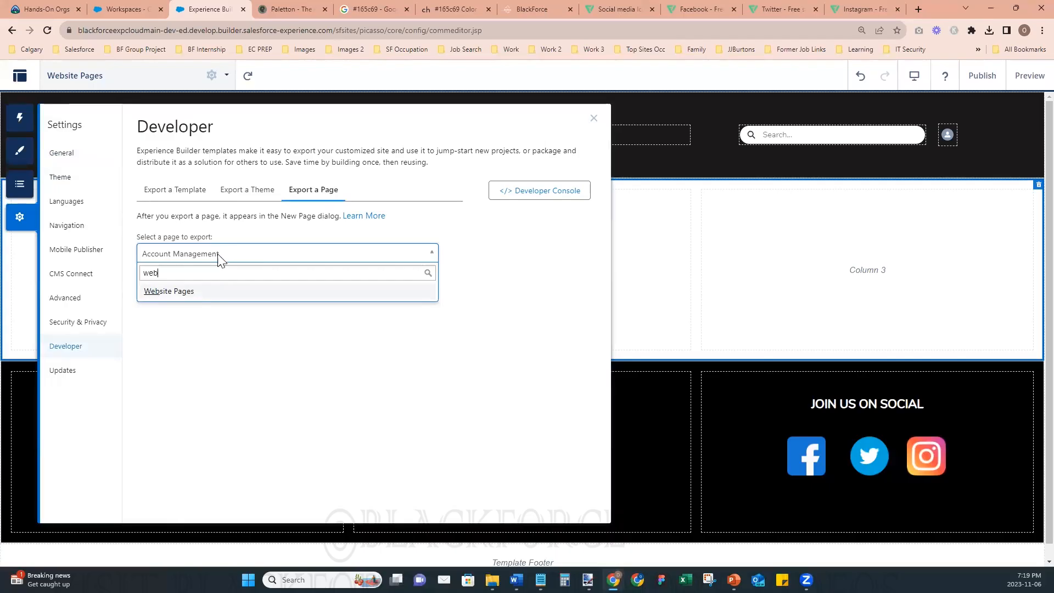
pyautogui.click(166, 293)
pyautogui.click(170, 284)
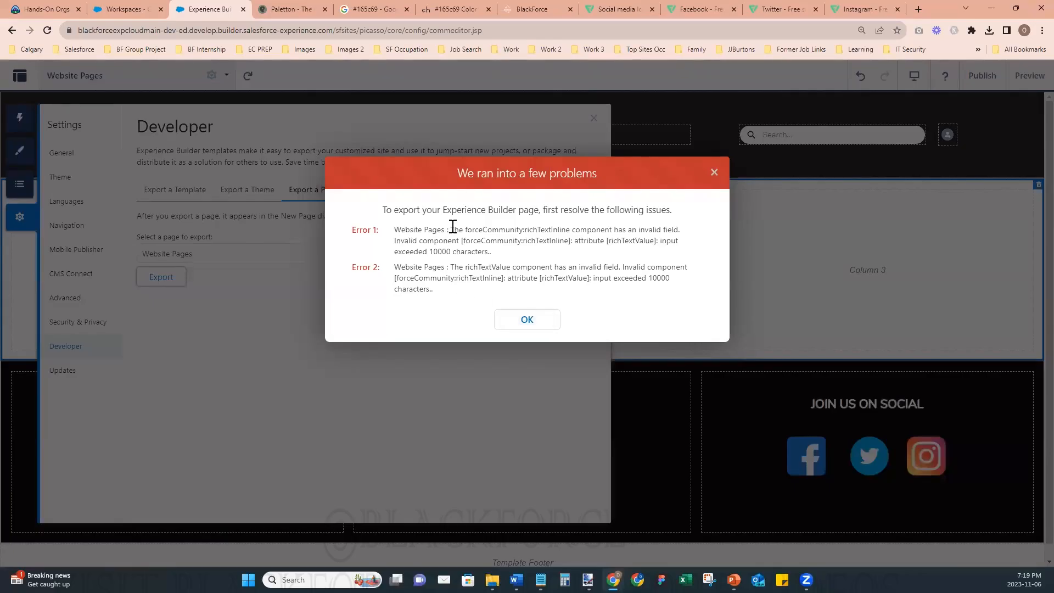
# - Search the web for the forceCommunity:richTextInline invalid field error and open the IdeaExchange idea about the character limit in page export
pyautogui.moveTo(449, 228); pyautogui.dragTo(690, 236)
pyautogui.hotkey('ctrl', 'c')
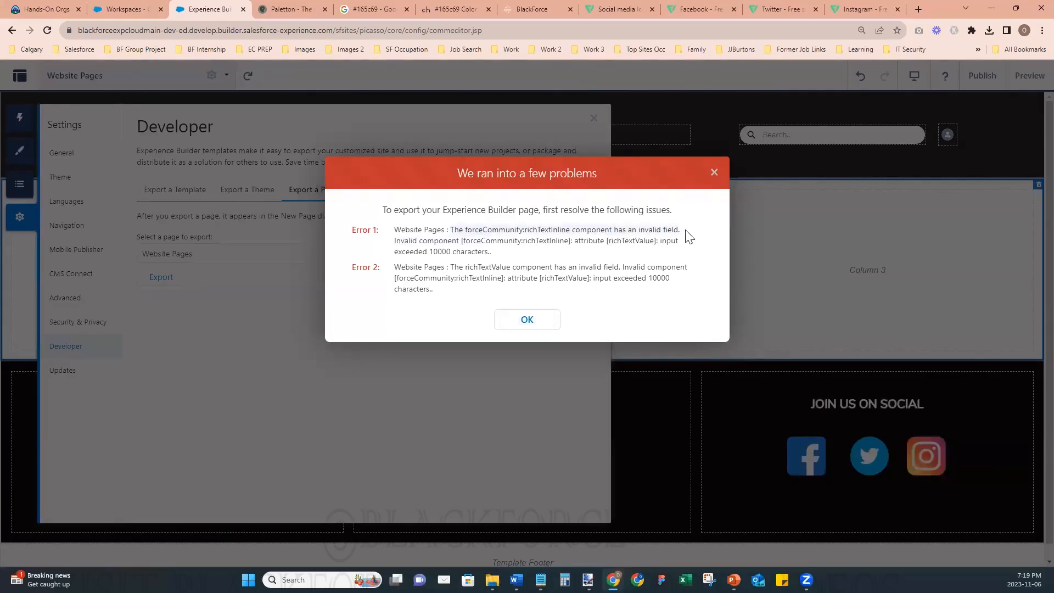
pyautogui.click(920, 9)
pyautogui.hotkey('ctrl', 'v')
pyautogui.press('Return')
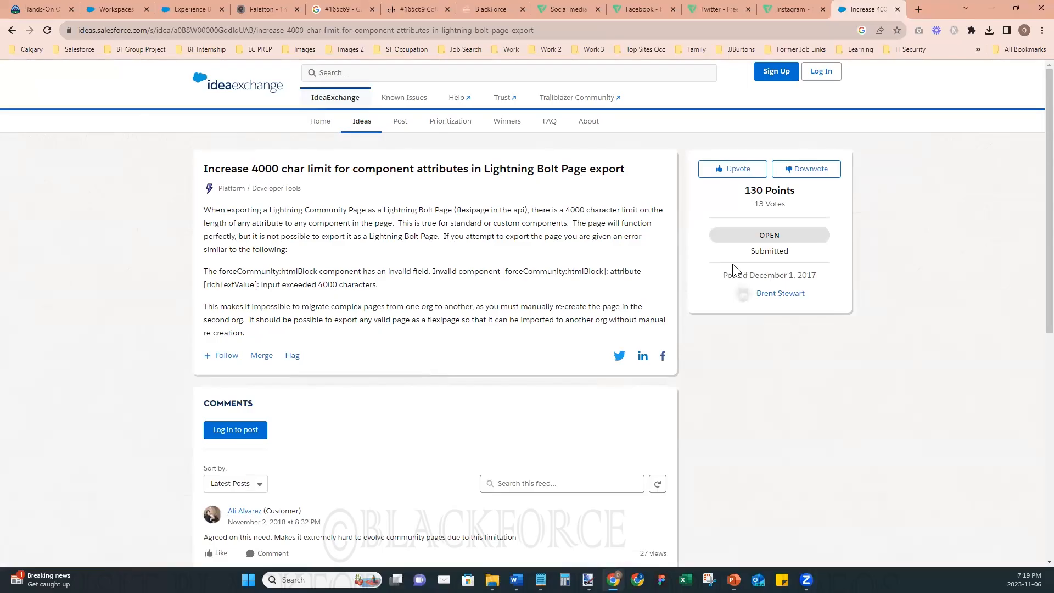
# - Back in the site builder, dismiss the export error and close the site settings
pyautogui.click(187, 17)
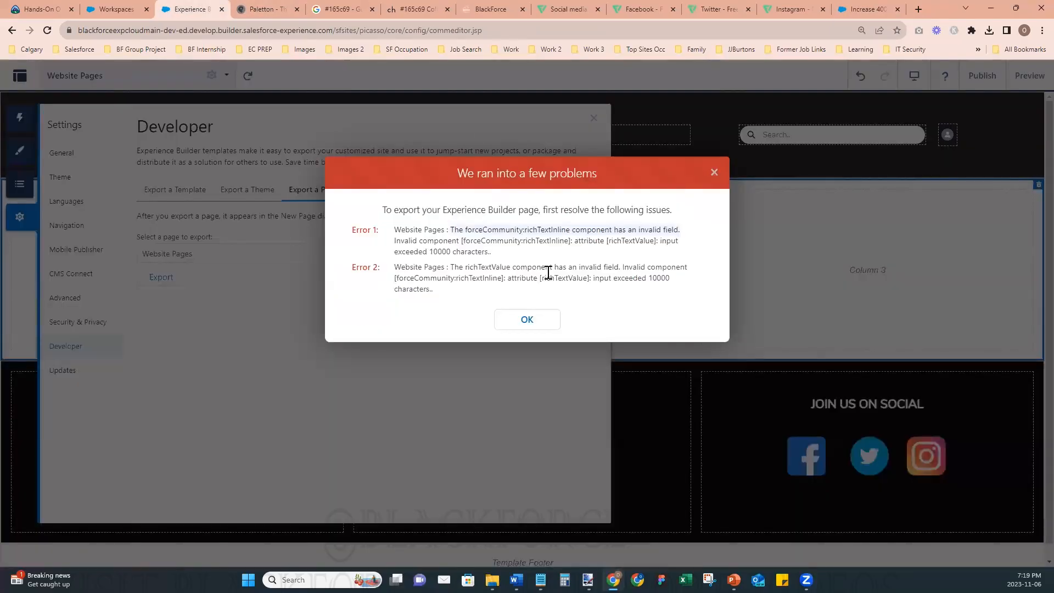
pyautogui.click(527, 319)
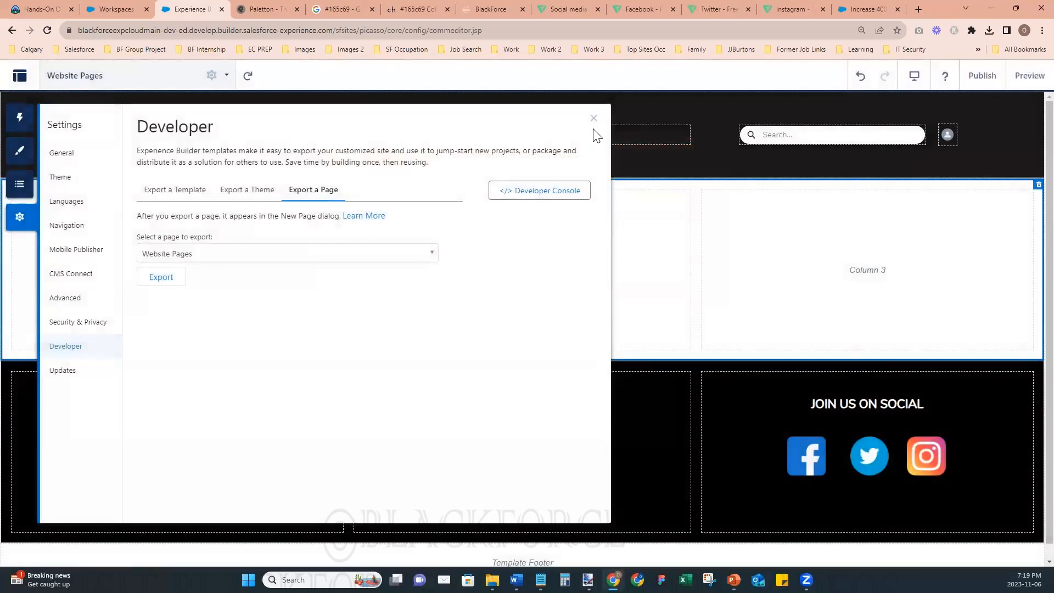
pyautogui.click(594, 118)
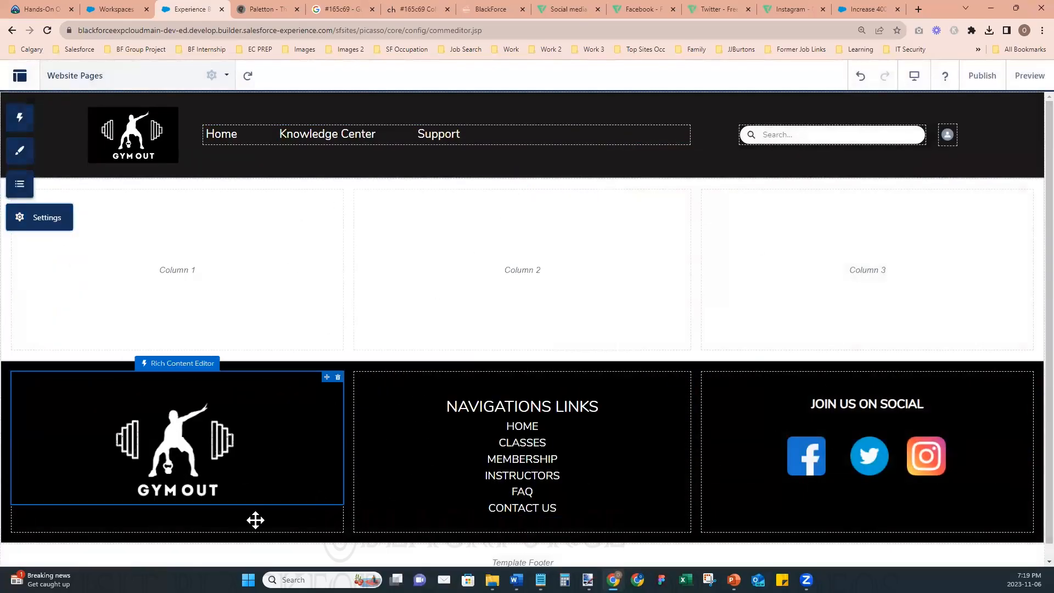
# - Review the IdeaExchange idea on the 4000 char limit in Lightning Bolt Page export, including its comments
pyautogui.click(865, 8)
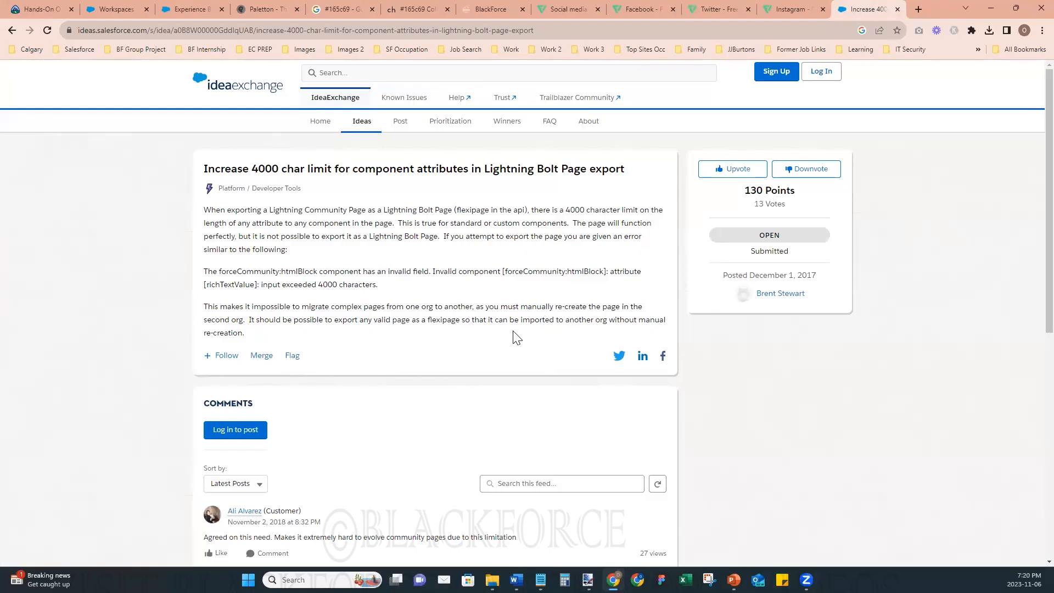
pyautogui.scroll(-5, 515, 346)
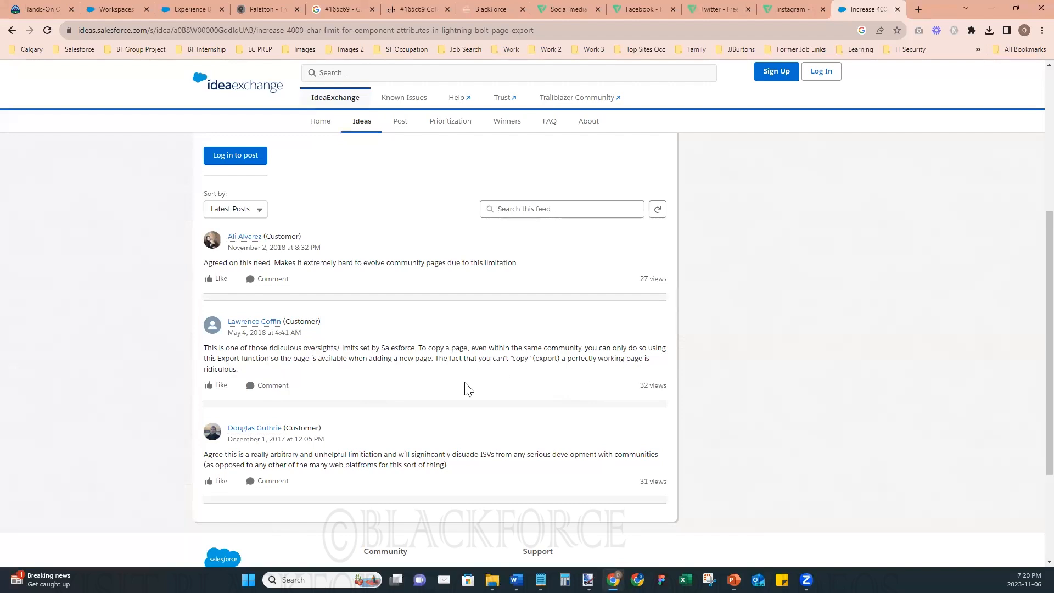
pyautogui.scroll(-3, 466, 389)
pyautogui.scroll(2, 467, 389)
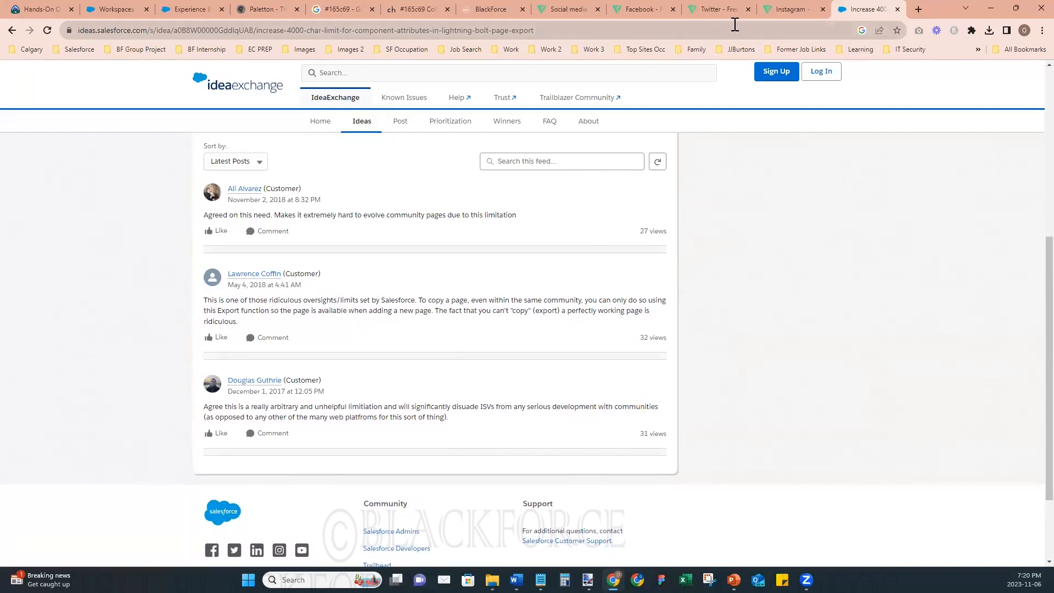
pyautogui.click(206, 8)
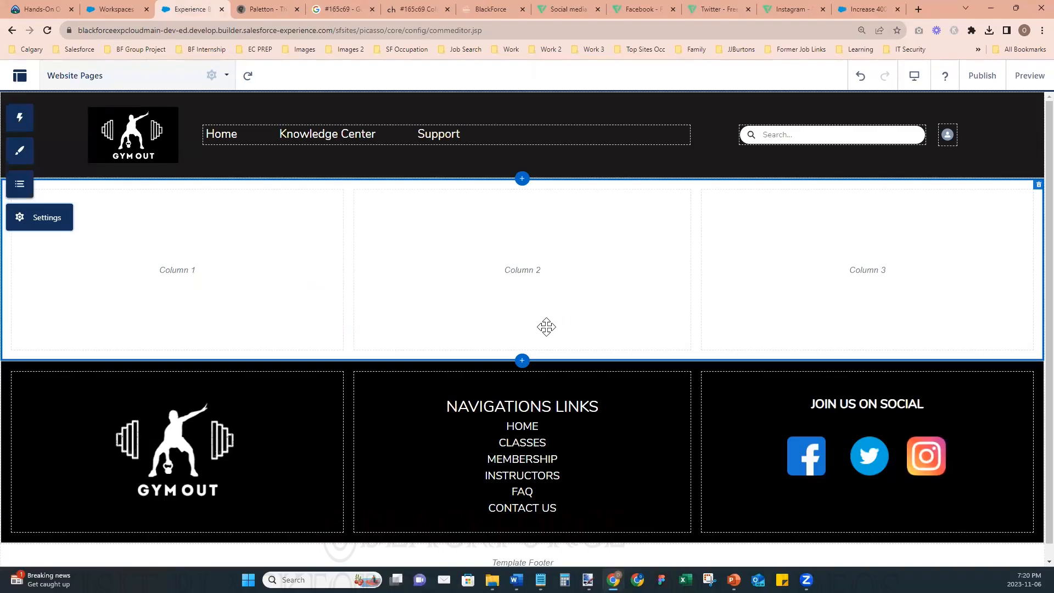
pyautogui.click(854, 11)
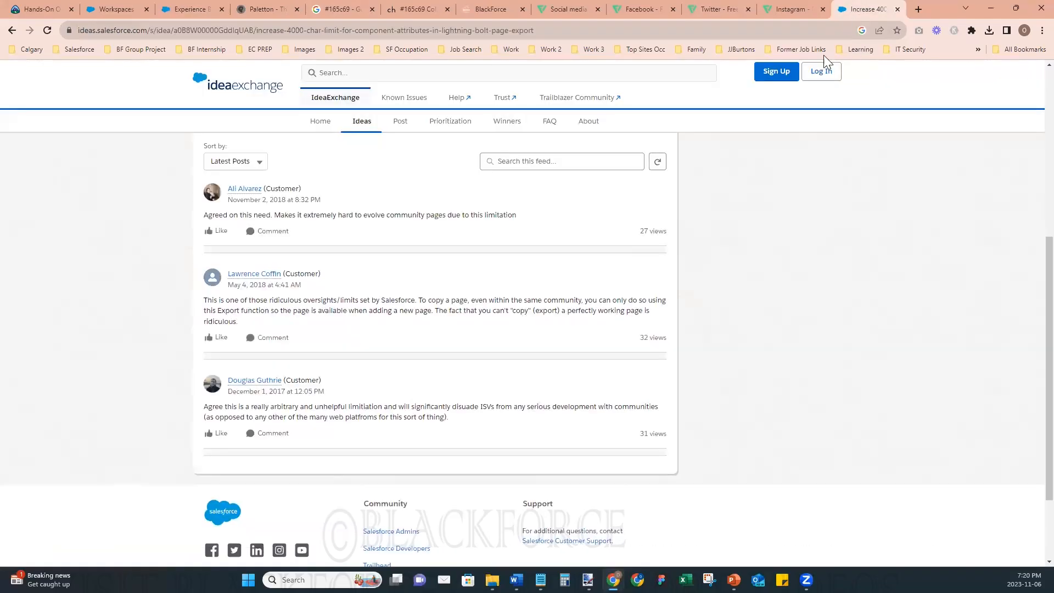
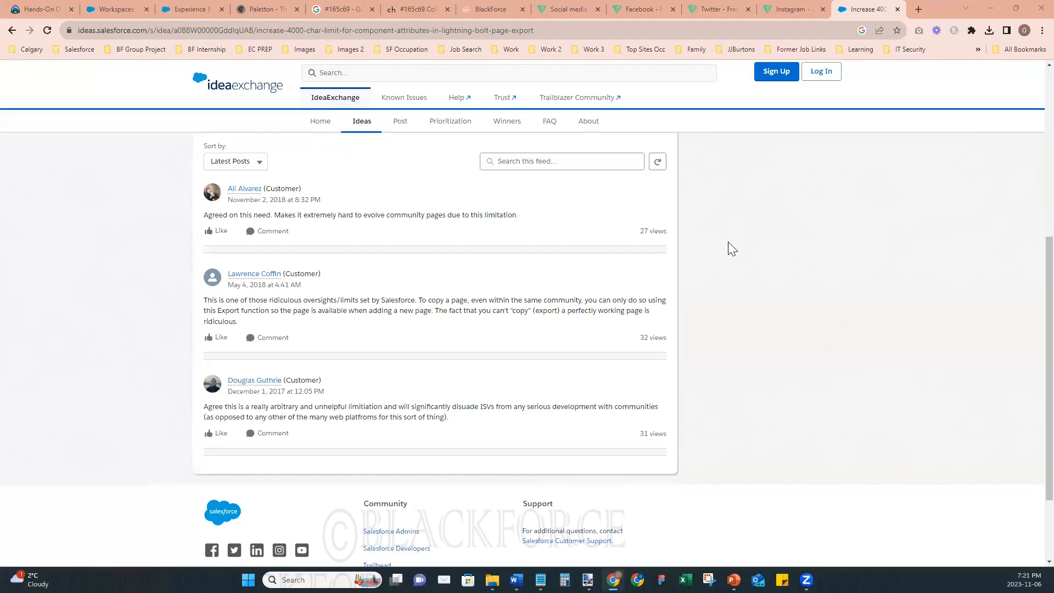
# - Return from the IdeaExchange comments to the site builder and check the page properties of Website Pages
pyautogui.scroll(4, 729, 243)
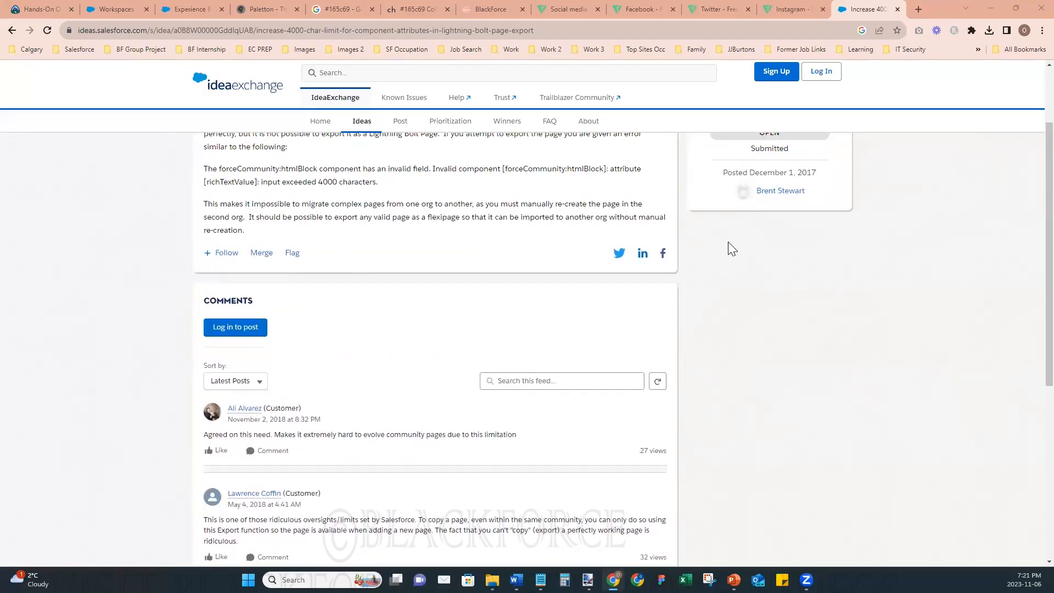
pyautogui.scroll(-5, 729, 243)
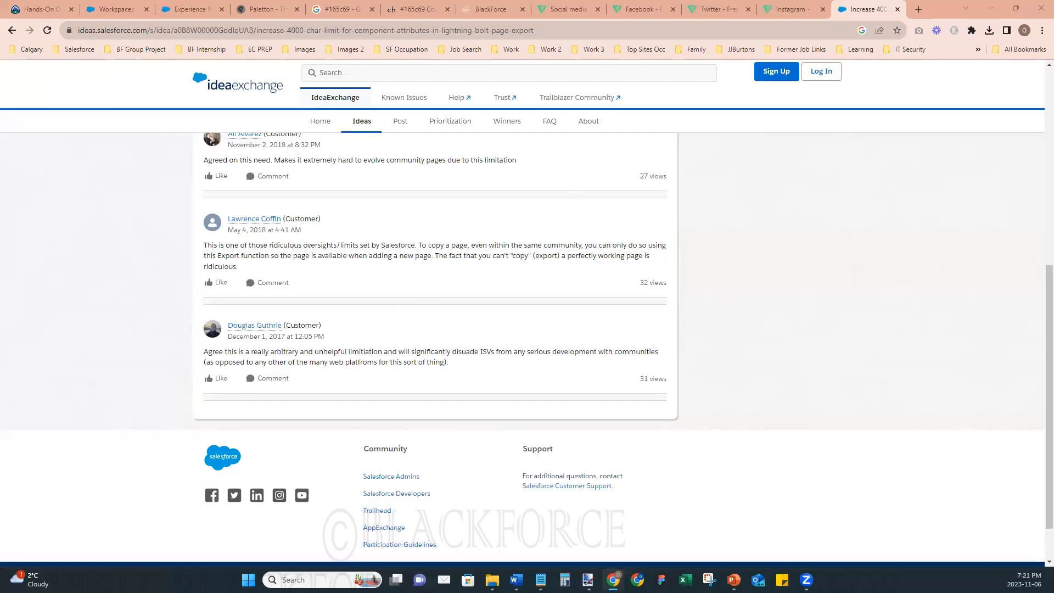
pyautogui.click(190, 7)
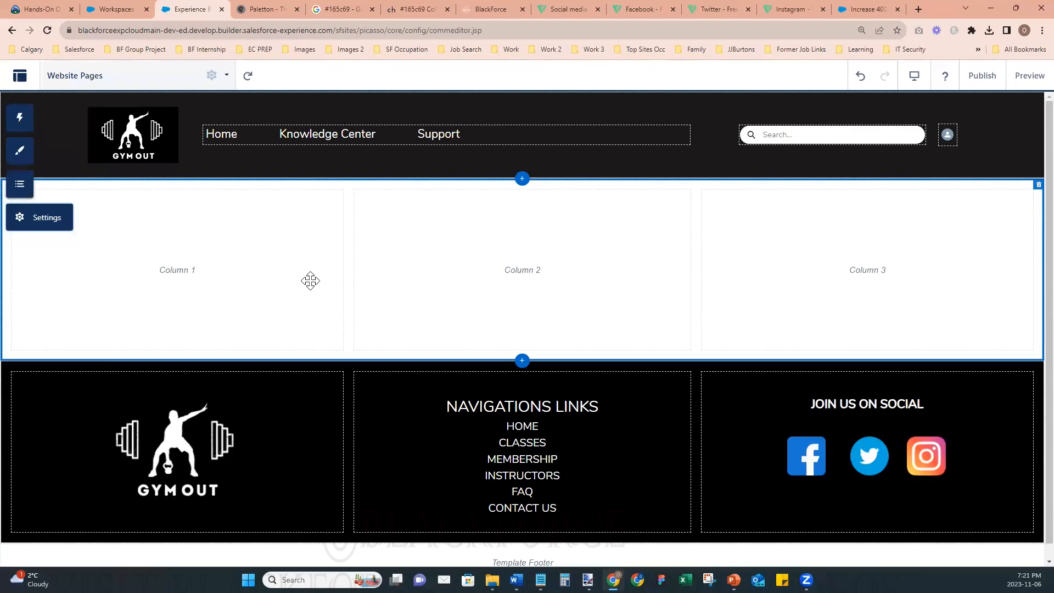
pyautogui.click(226, 75)
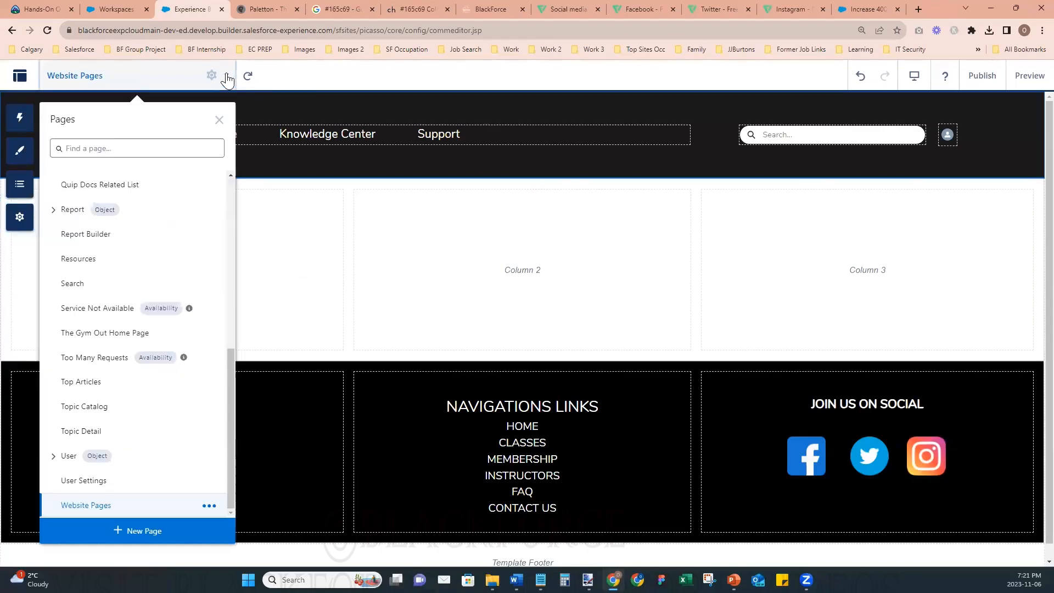
pyautogui.click(208, 508)
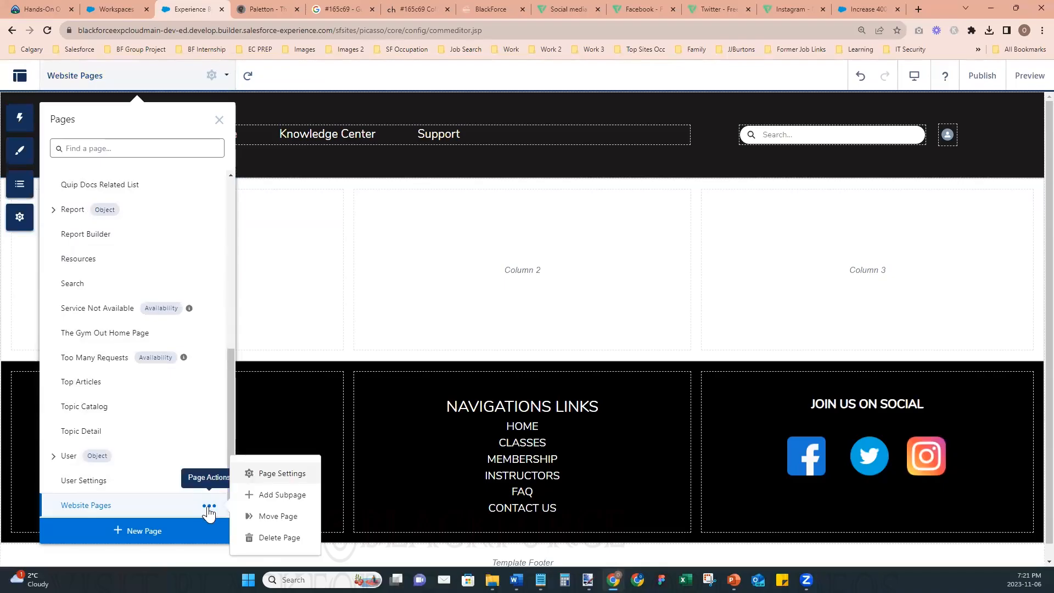
pyautogui.click(267, 480)
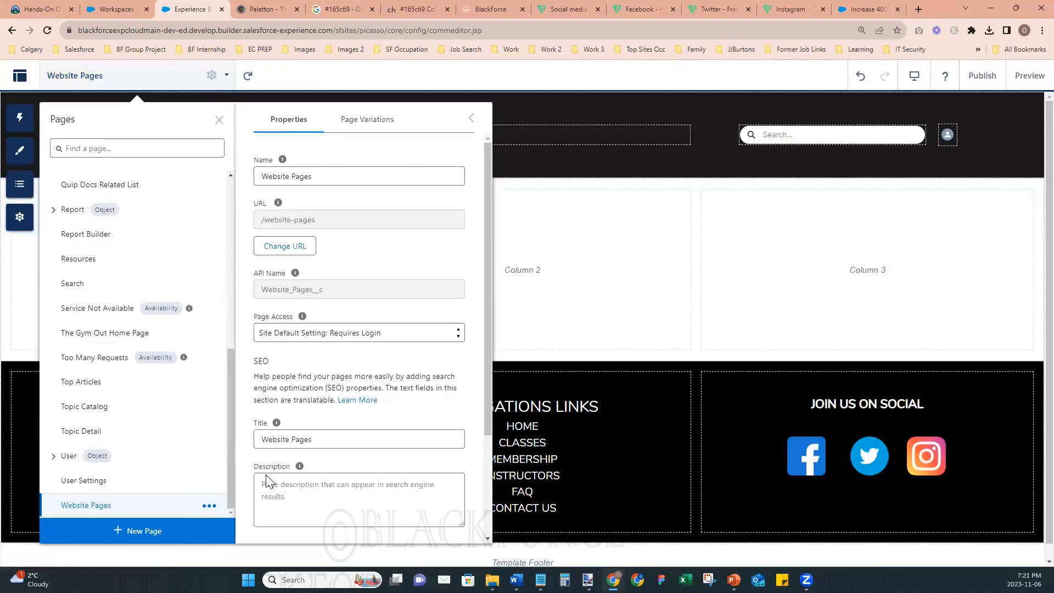
pyautogui.click(219, 120)
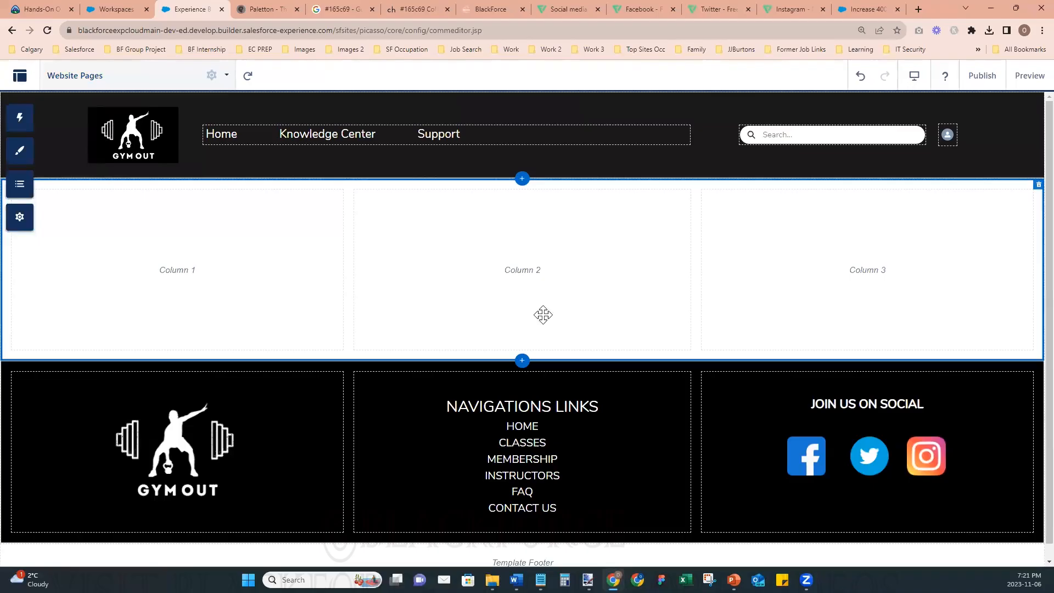
# - Delete the Instagram, Twitter and Facebook icons from the JOIN US ON SOCIAL footer content
pyautogui.click(822, 447)
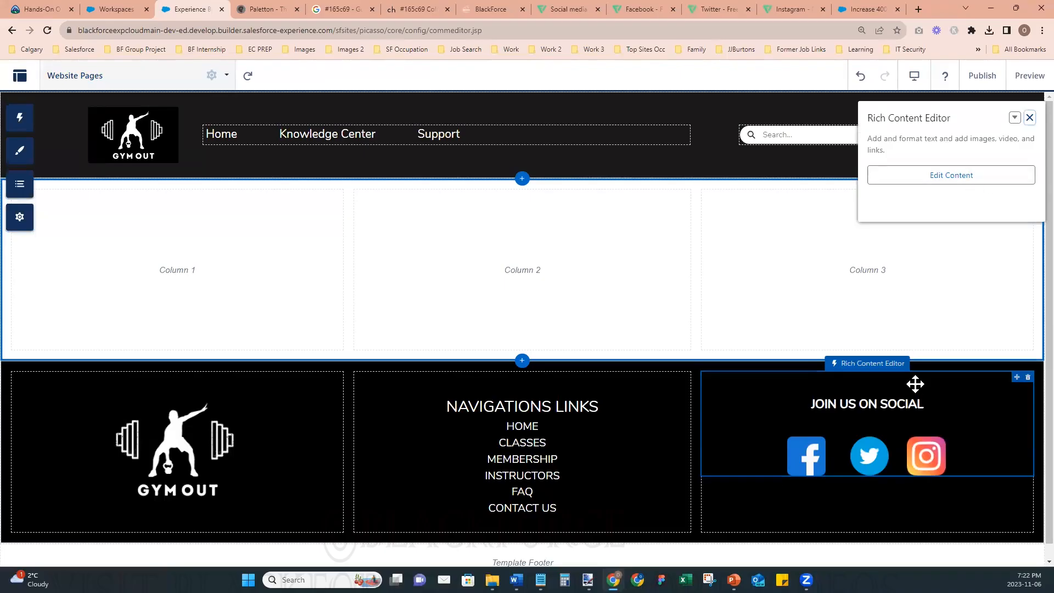
pyautogui.doubleClick(915, 424)
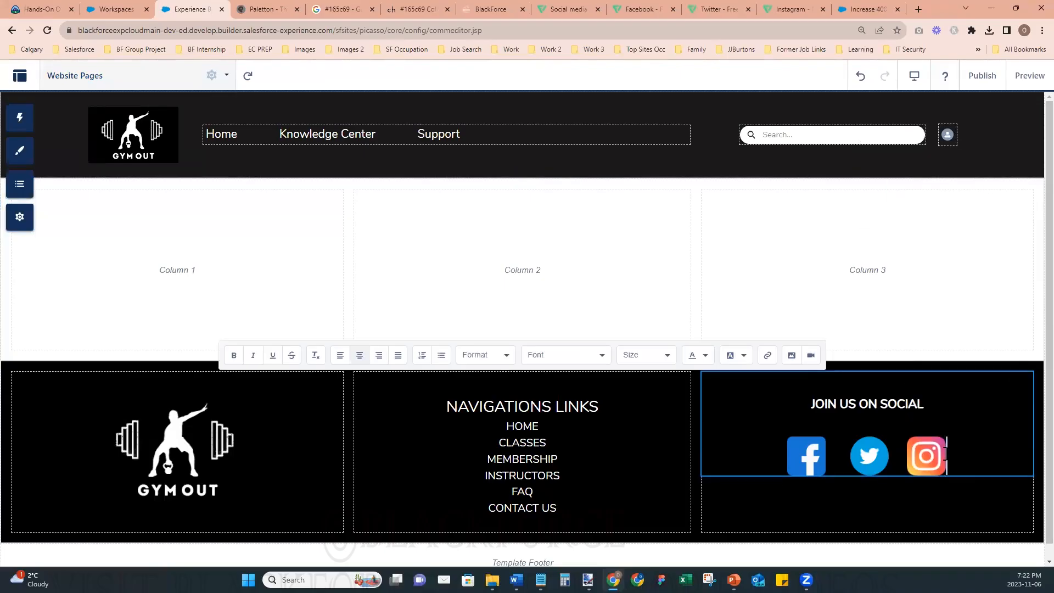
pyautogui.press('BackSpace')
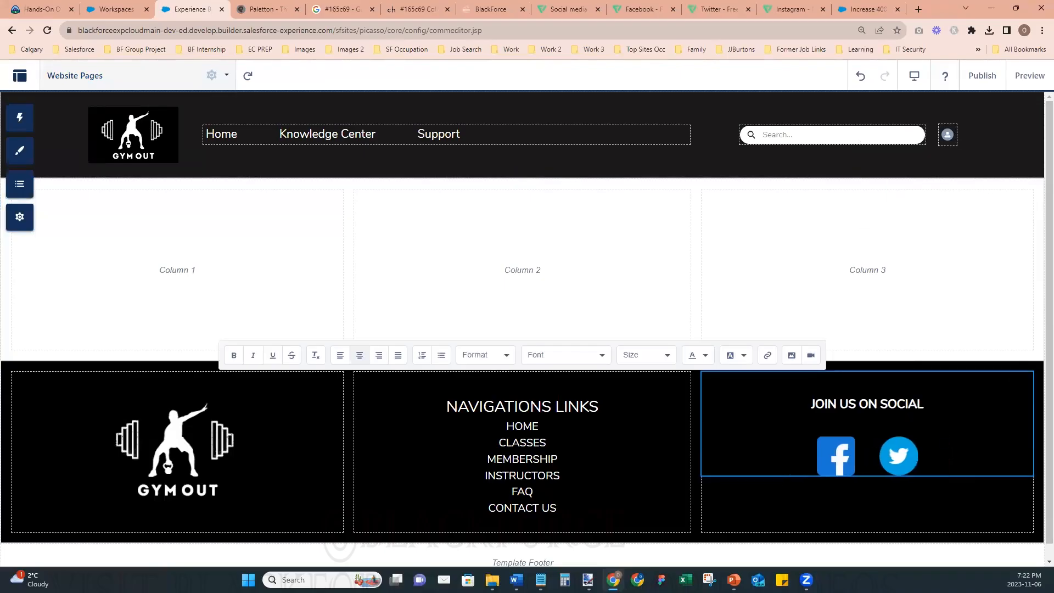
pyautogui.press('BackSpace')
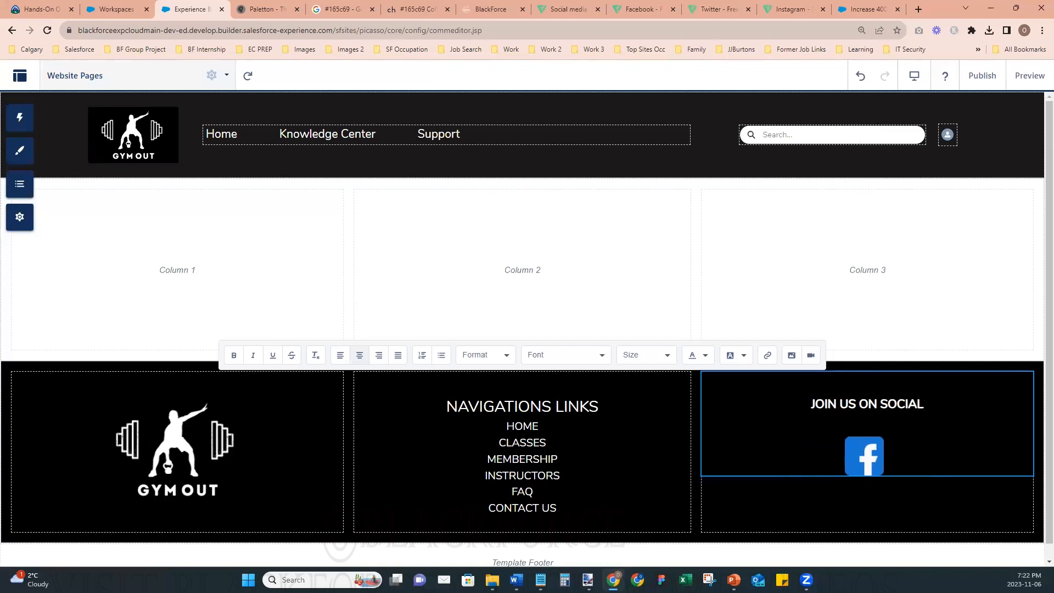
pyautogui.press('BackSpace')
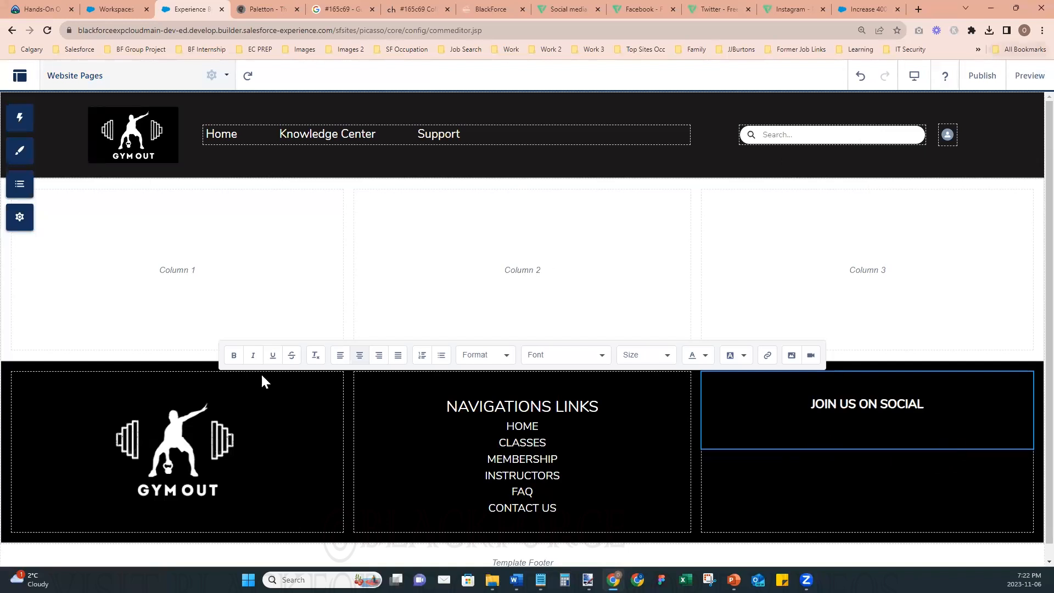
# - Publish the site with the social icons removed and dismiss the publishing confirmation
pyautogui.click(981, 75)
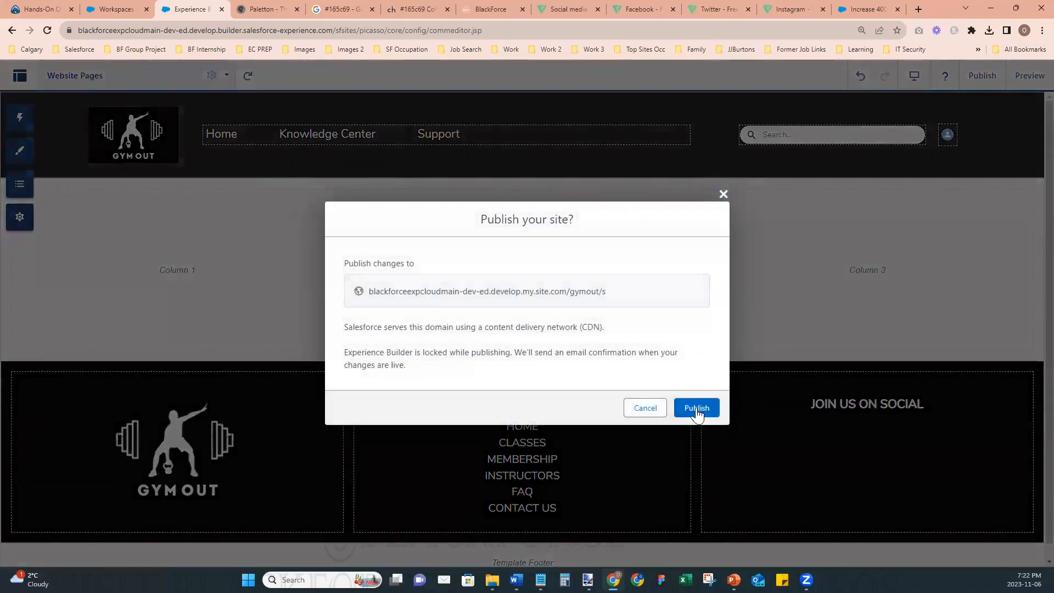
pyautogui.click(696, 408)
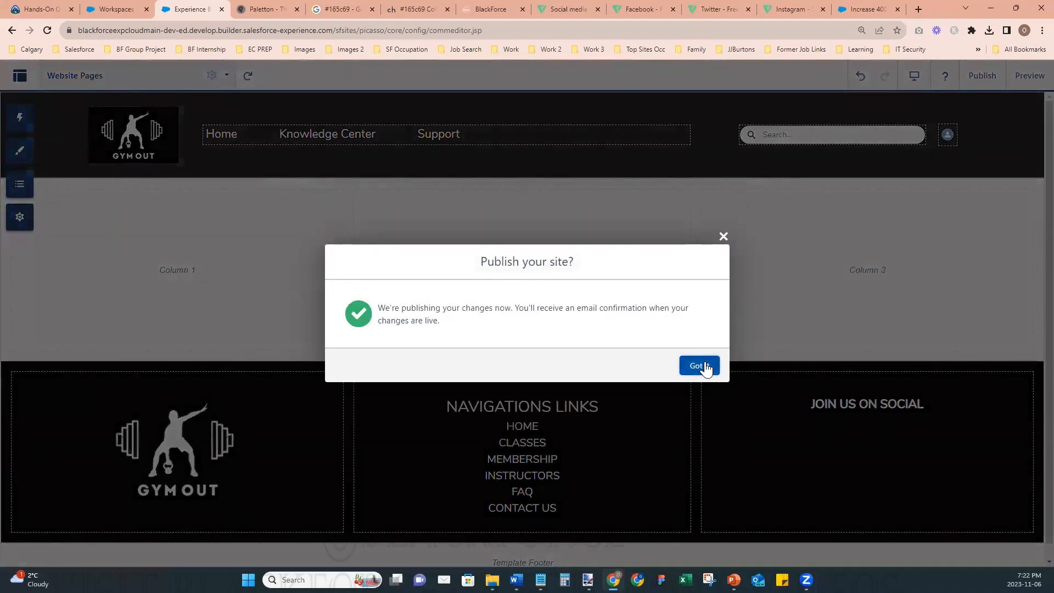
pyautogui.click(704, 363)
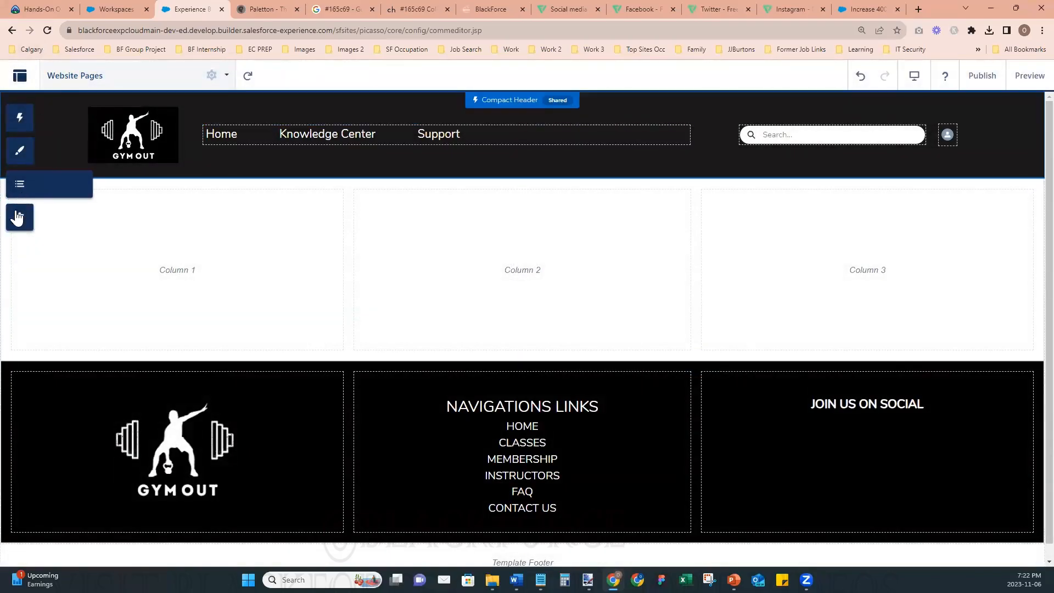
# - Export the Website Pages page from the site's developer settings and close the settings
pyautogui.click(18, 219)
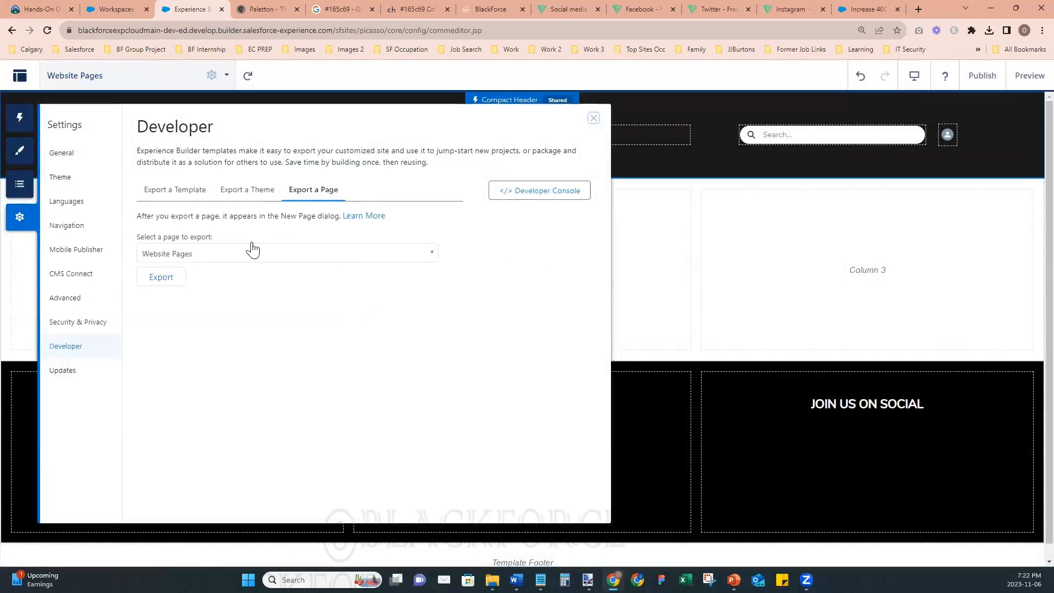
pyautogui.click(240, 258)
pyautogui.click(240, 259)
pyautogui.click(180, 279)
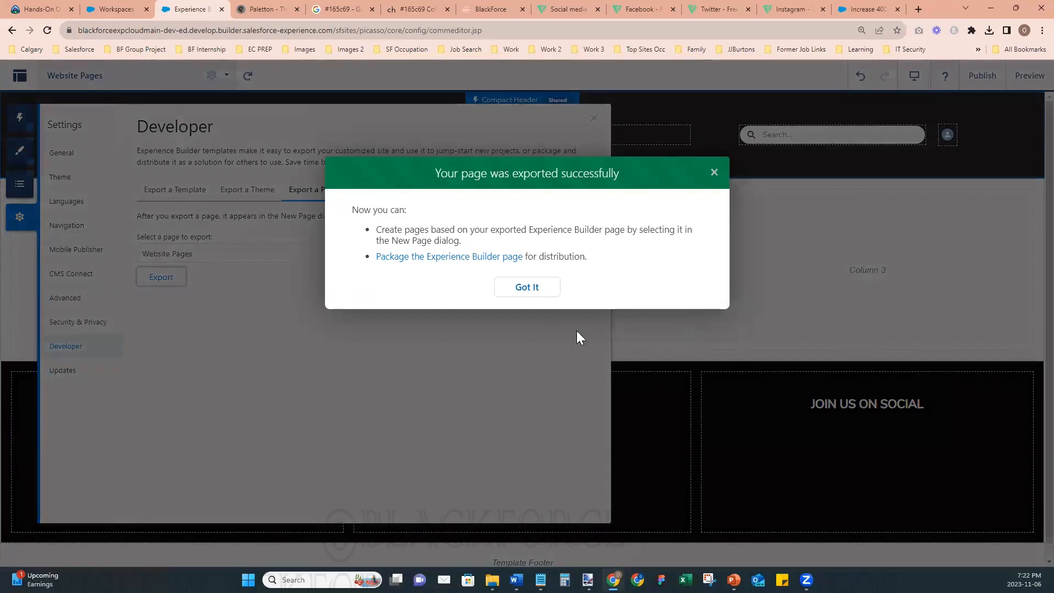
pyautogui.click(521, 291)
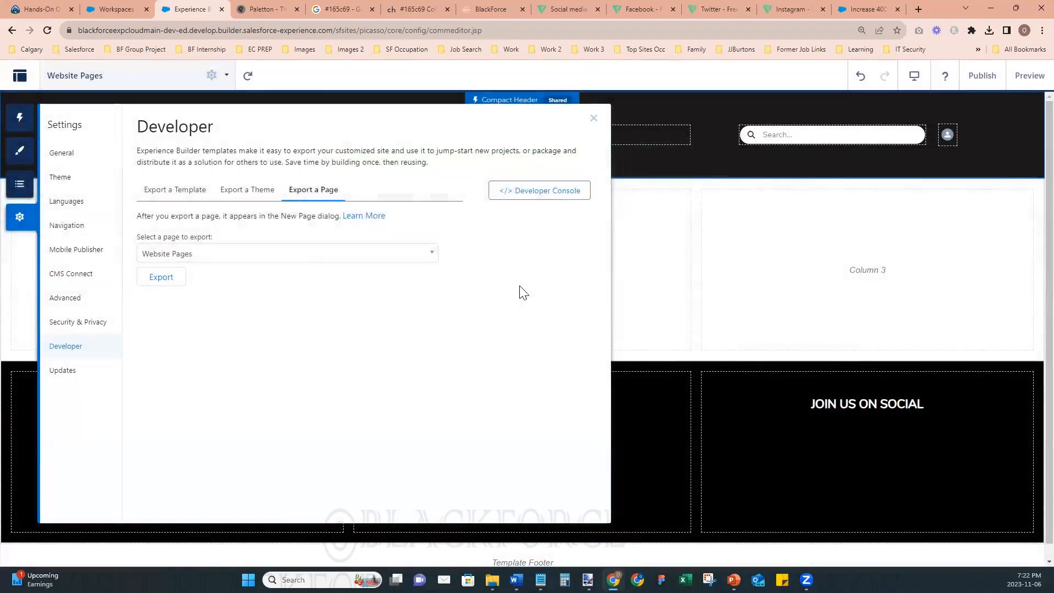
pyautogui.click(594, 120)
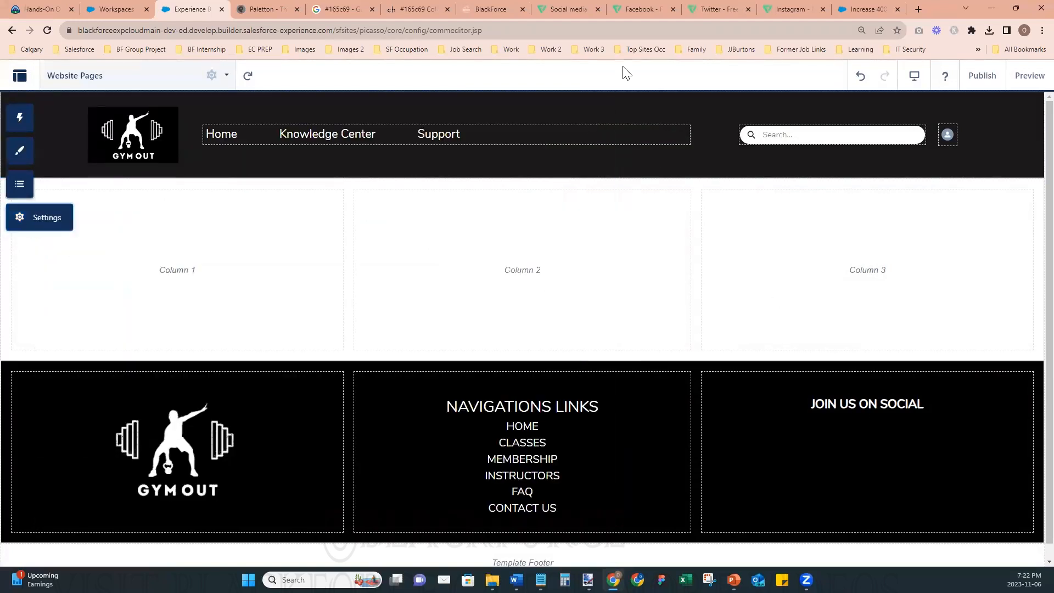
# - Check the PNG download sizes offered for the Facebook icon on Flaticon
pyautogui.click(646, 12)
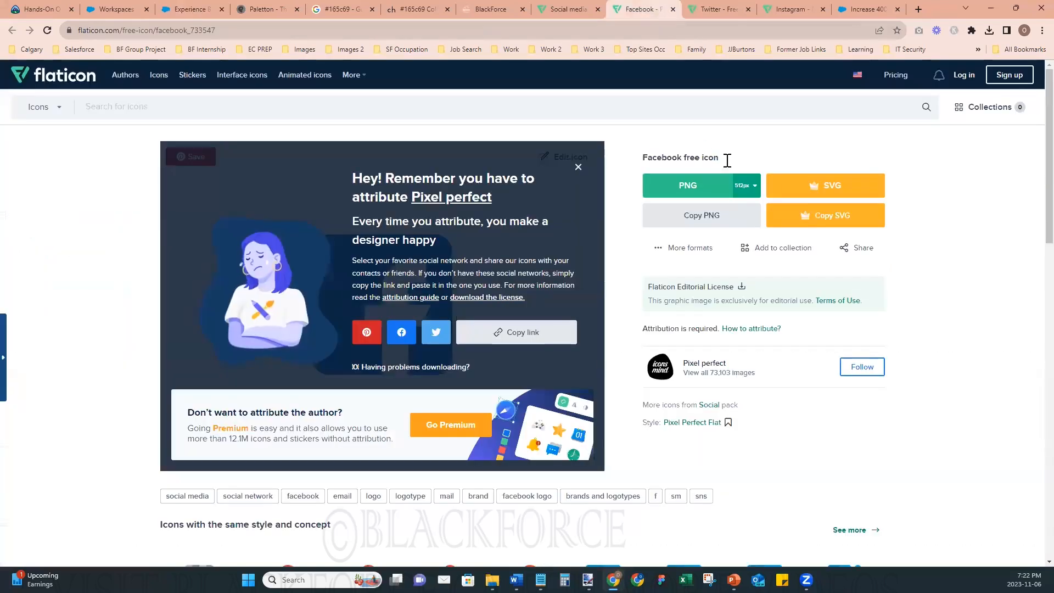
pyautogui.click(746, 185)
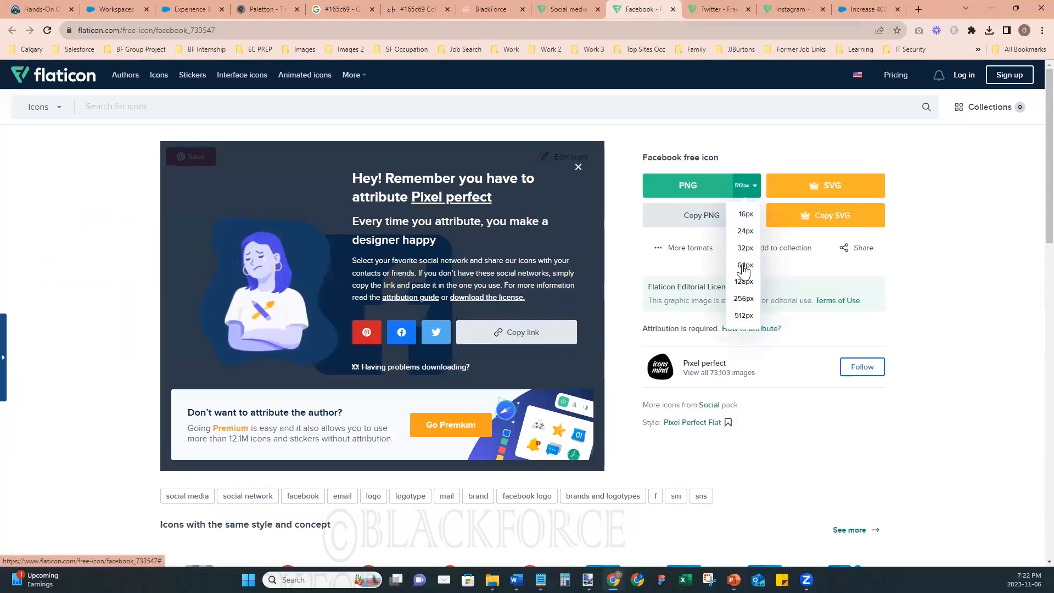
pyautogui.click(963, 305)
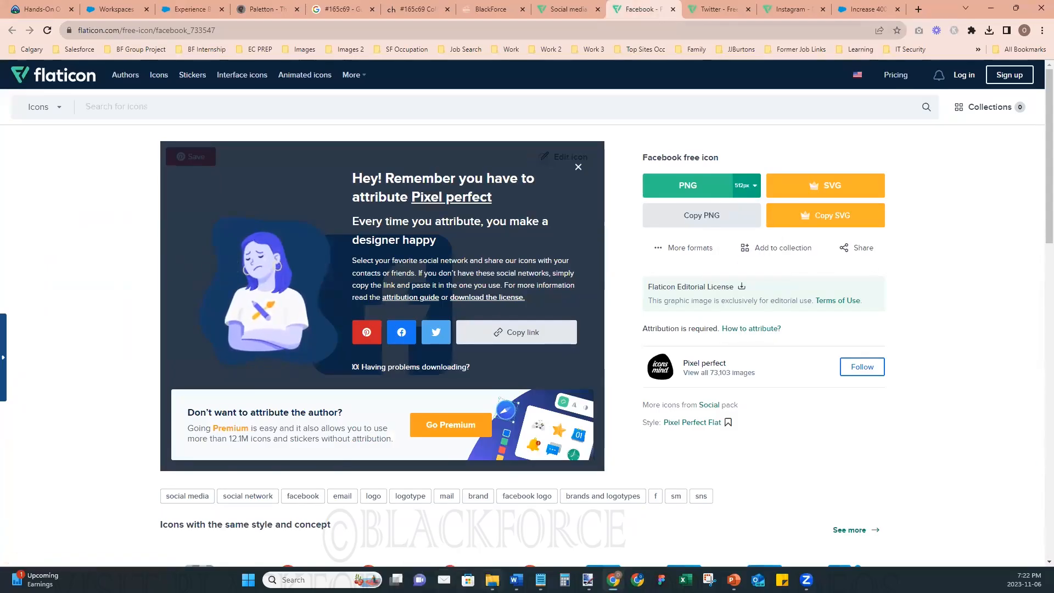
# - In File Explorer, examine the sizes of the facebook, instagram and twitter images in a detailed listing, then restore the icon view
pyautogui.click(493, 580)
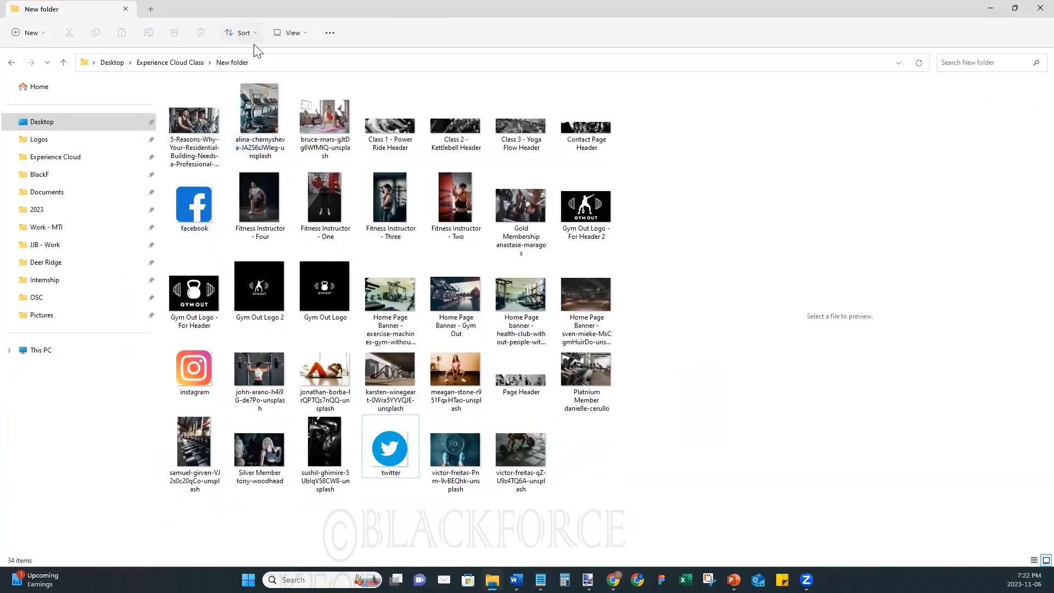
pyautogui.click(302, 34)
pyautogui.click(287, 147)
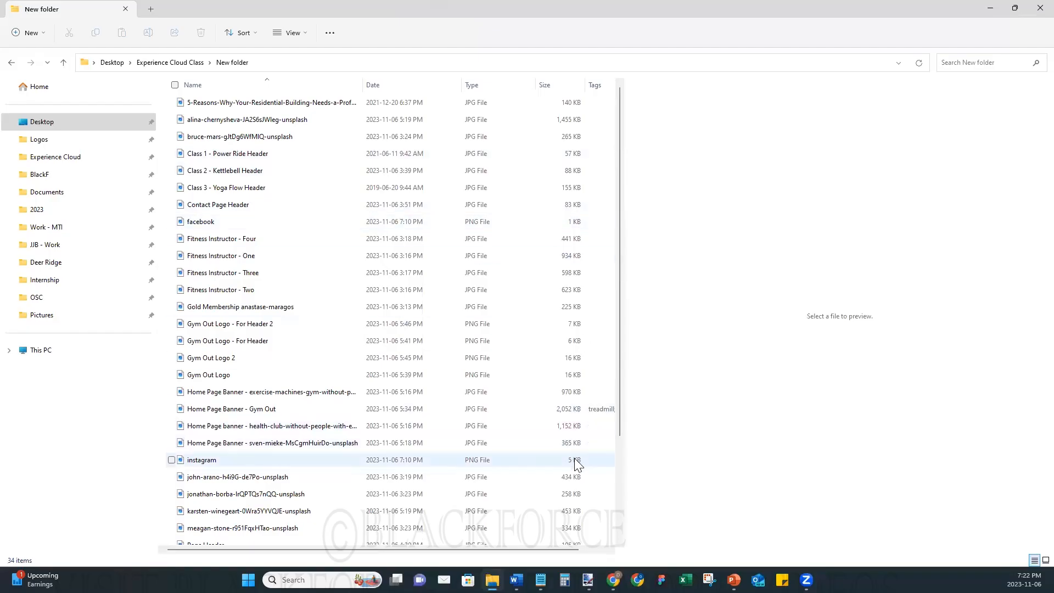
pyautogui.scroll(-3, 574, 458)
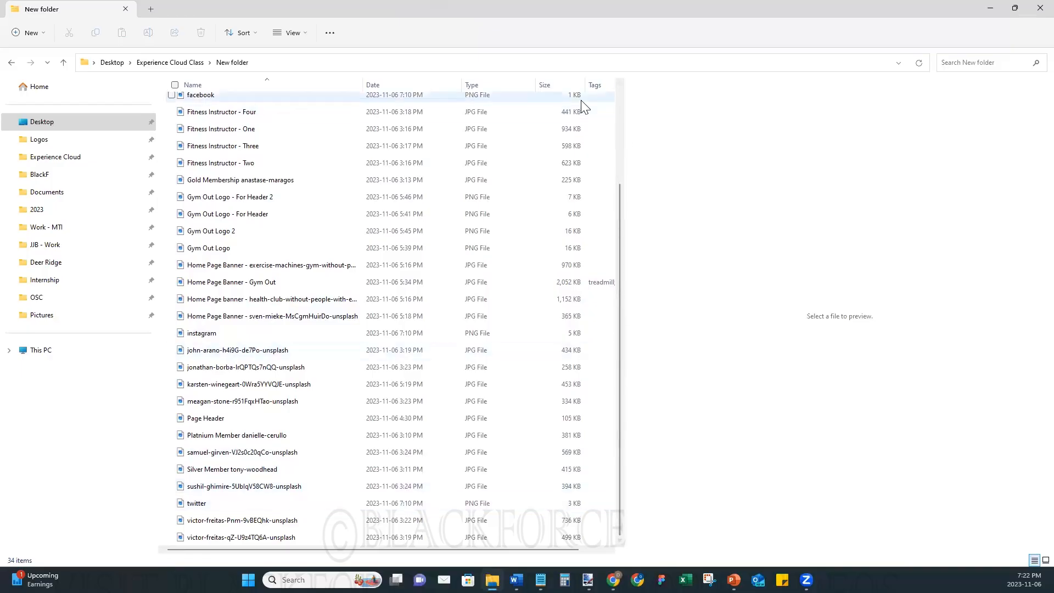
pyautogui.scroll(3, 431, 234)
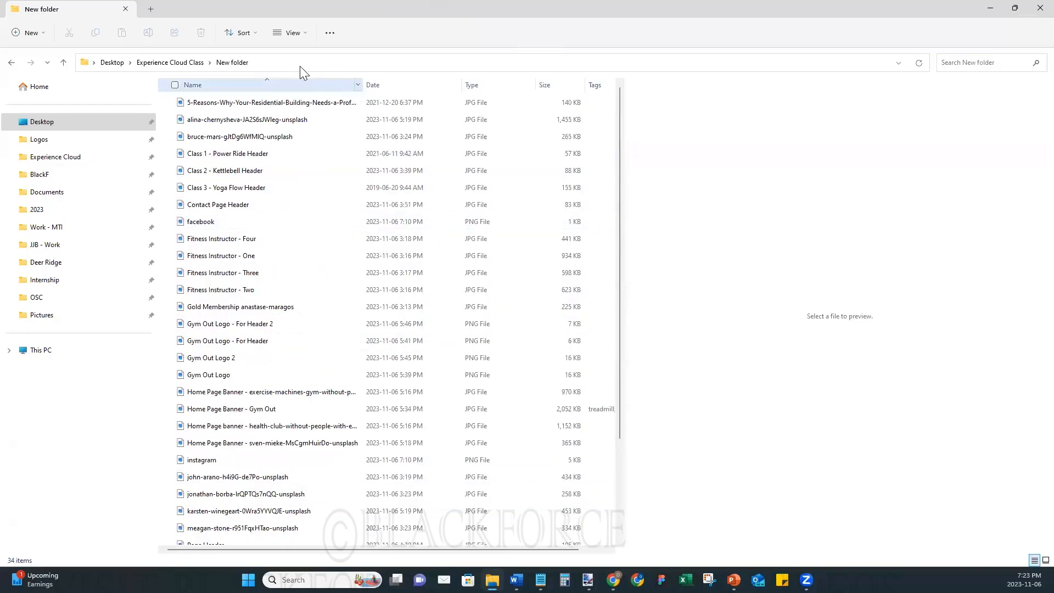
pyautogui.click(297, 33)
pyautogui.click(290, 146)
pyautogui.click(303, 34)
pyautogui.click(323, 99)
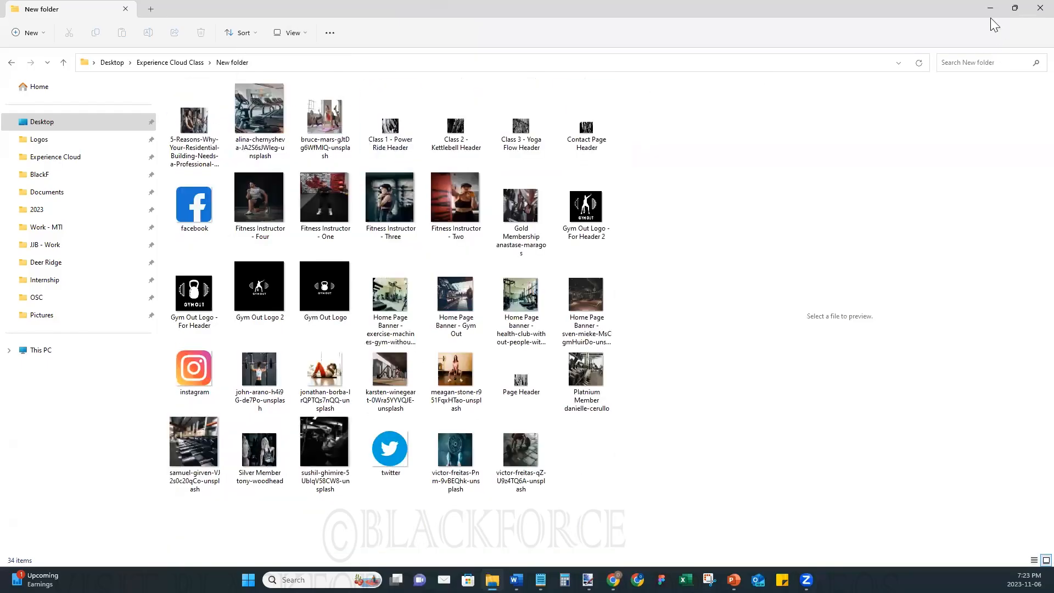
pyautogui.click(990, 9)
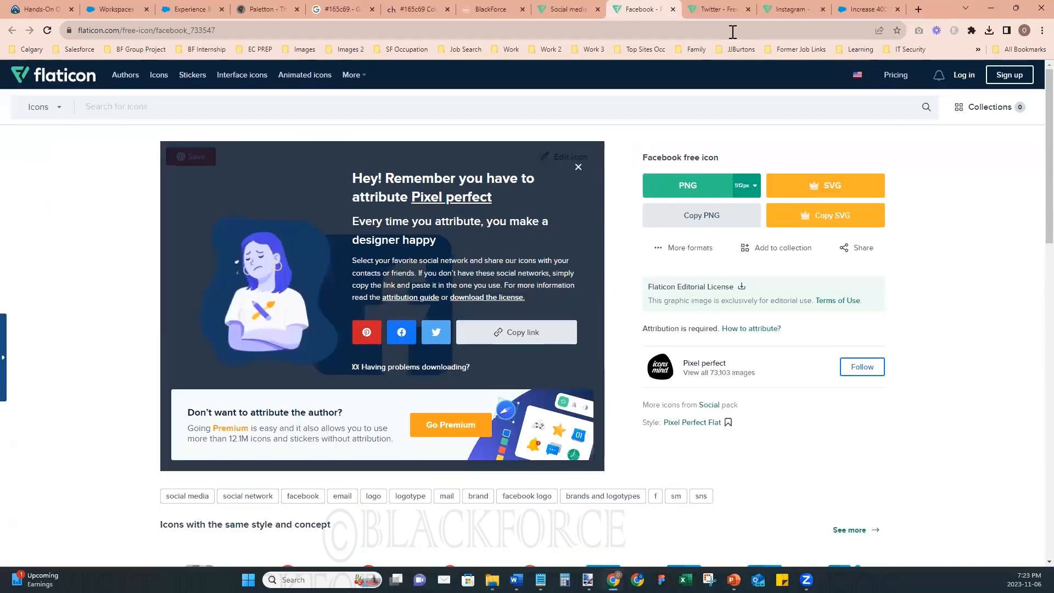
# - Close the browser pages for the Flaticon icons, the Paletton color scheme and the IdeaExchange idea
pyautogui.click(588, 11)
pyautogui.click(598, 10)
pyautogui.click(598, 9)
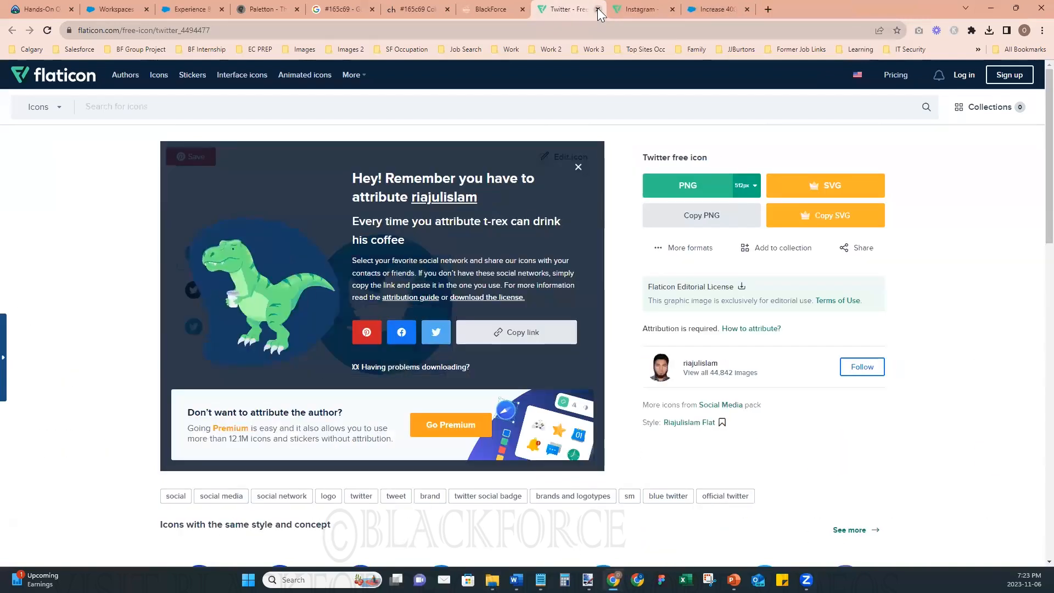
pyautogui.click(598, 10)
pyautogui.click(598, 10)
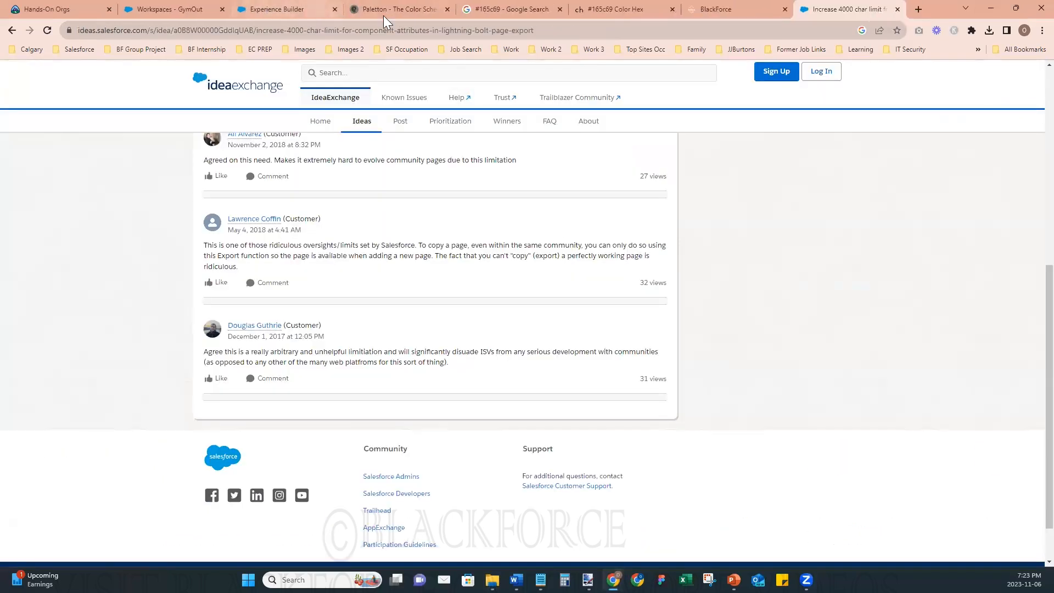
pyautogui.click(386, 11)
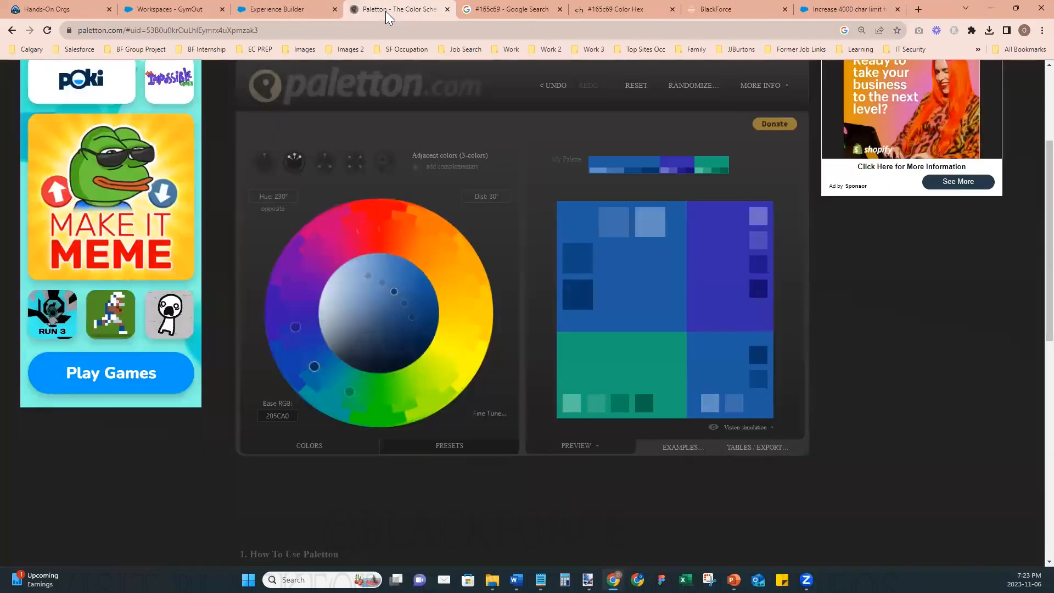
pyautogui.click(447, 10)
pyautogui.click(586, 11)
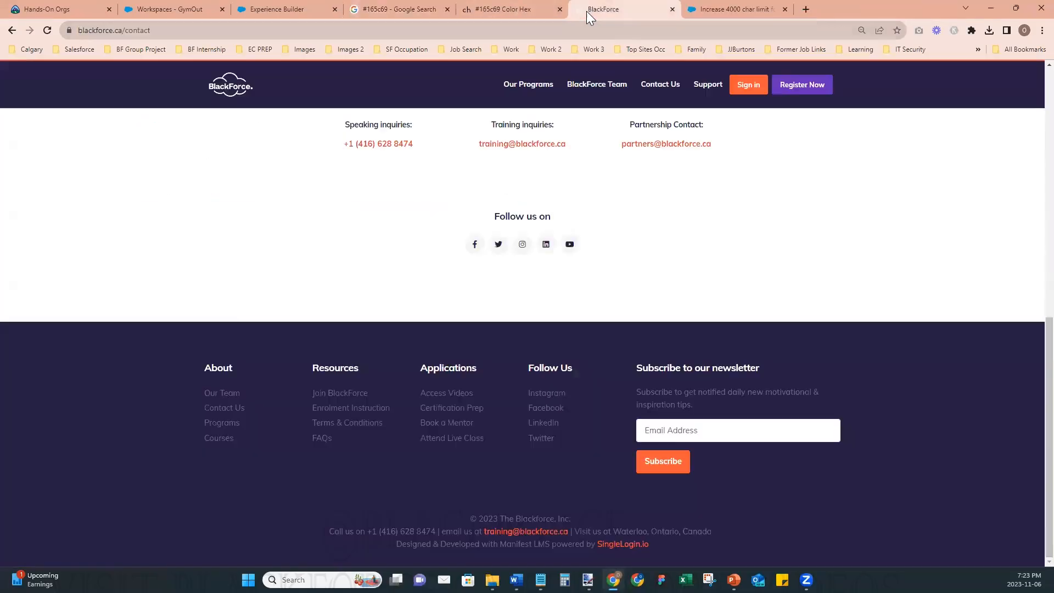
pyautogui.click(733, 9)
pyautogui.click(785, 10)
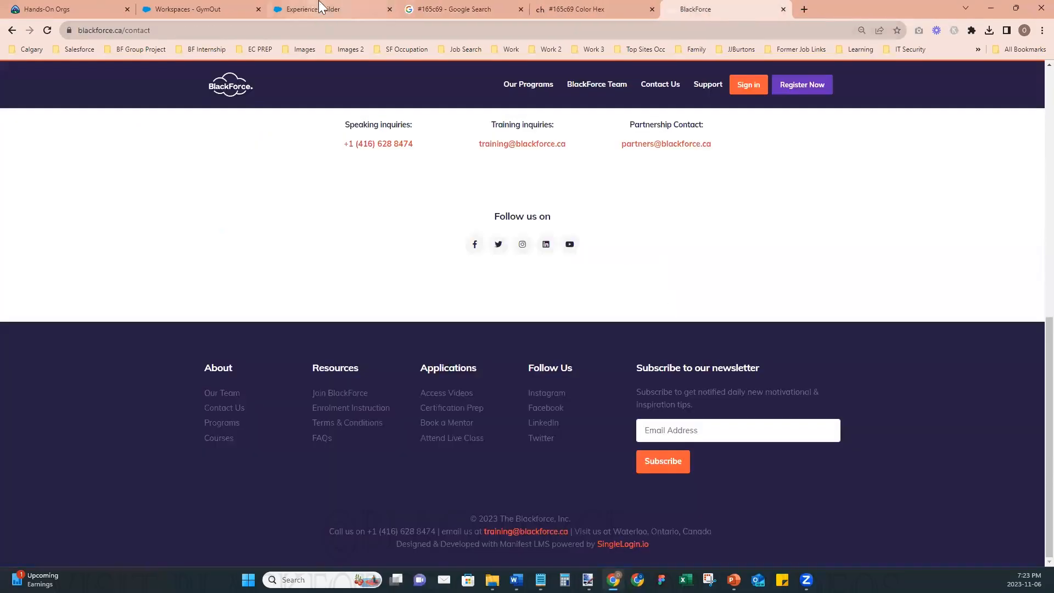
# - Return to the site builder and preview the Website Pages page
pyautogui.click(344, 12)
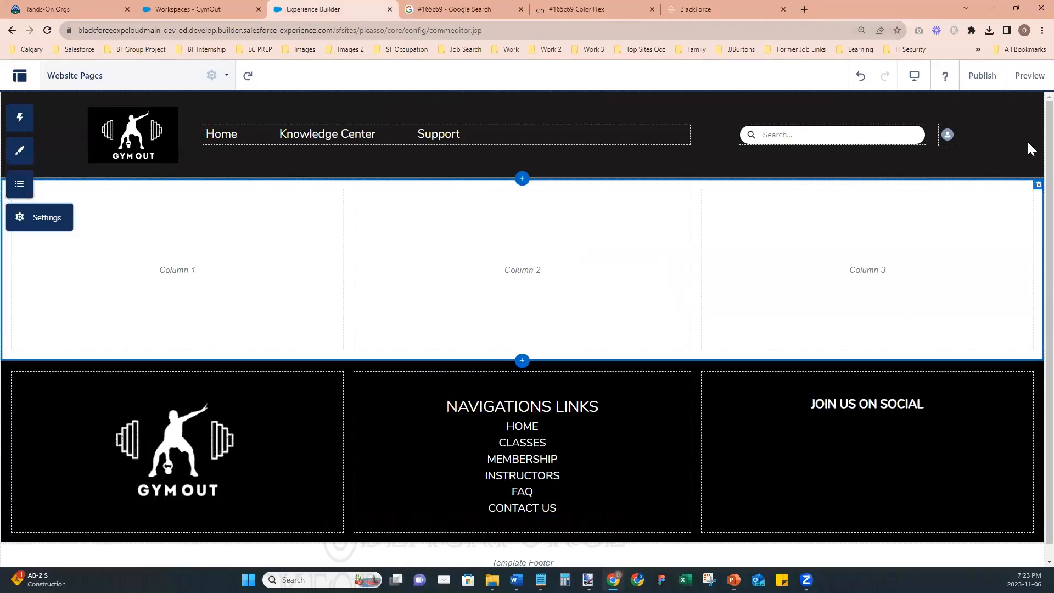
pyautogui.click(1030, 82)
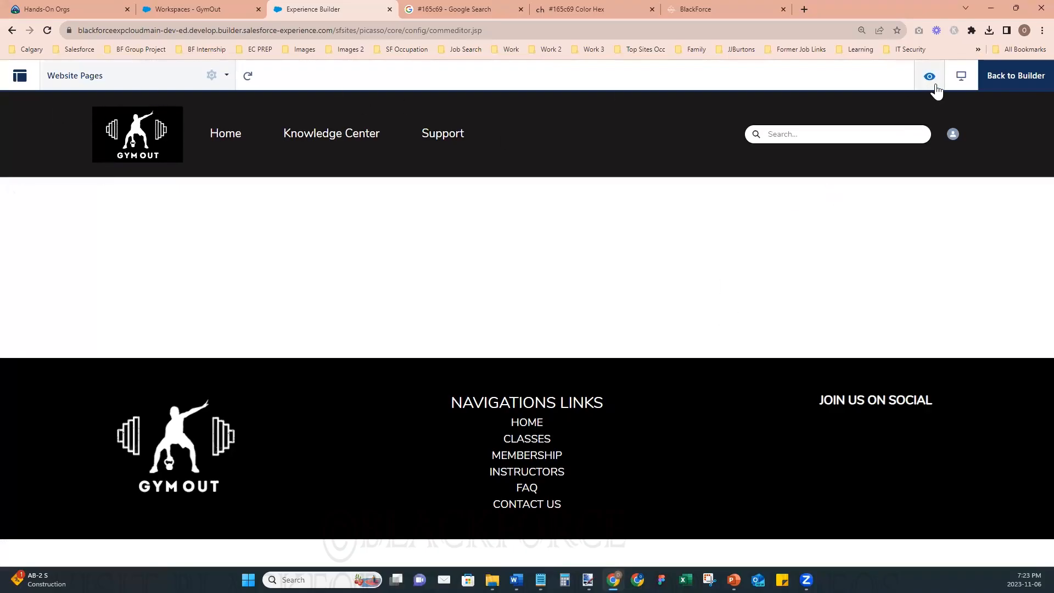
# - Leave the preview and create a standard page named Power Ride based on the preconfigured Website Pages template
pyautogui.click(992, 78)
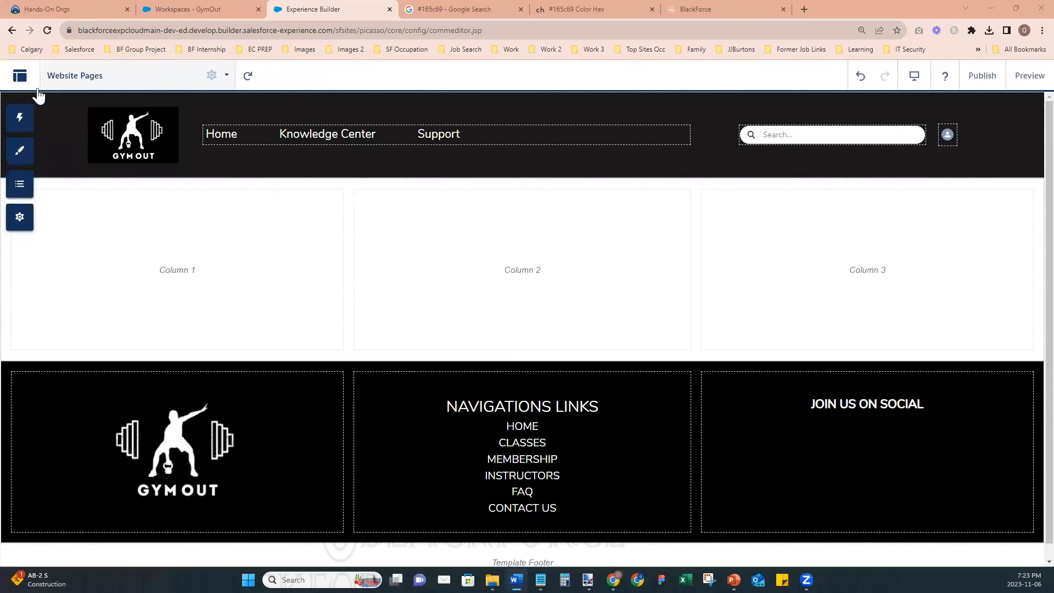
pyautogui.click(200, 122)
pyautogui.click(132, 82)
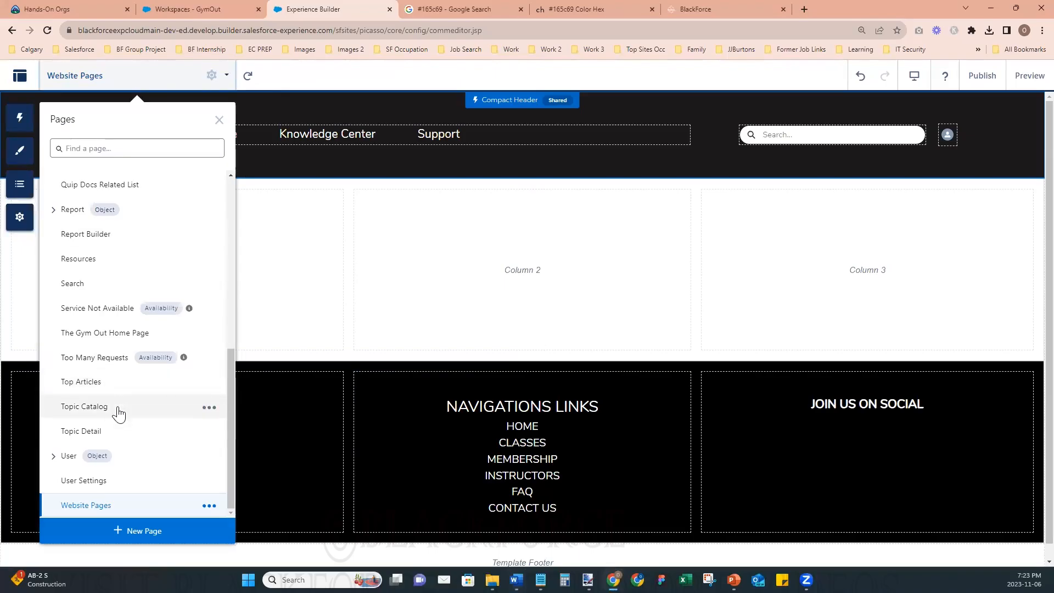
pyautogui.click(117, 530)
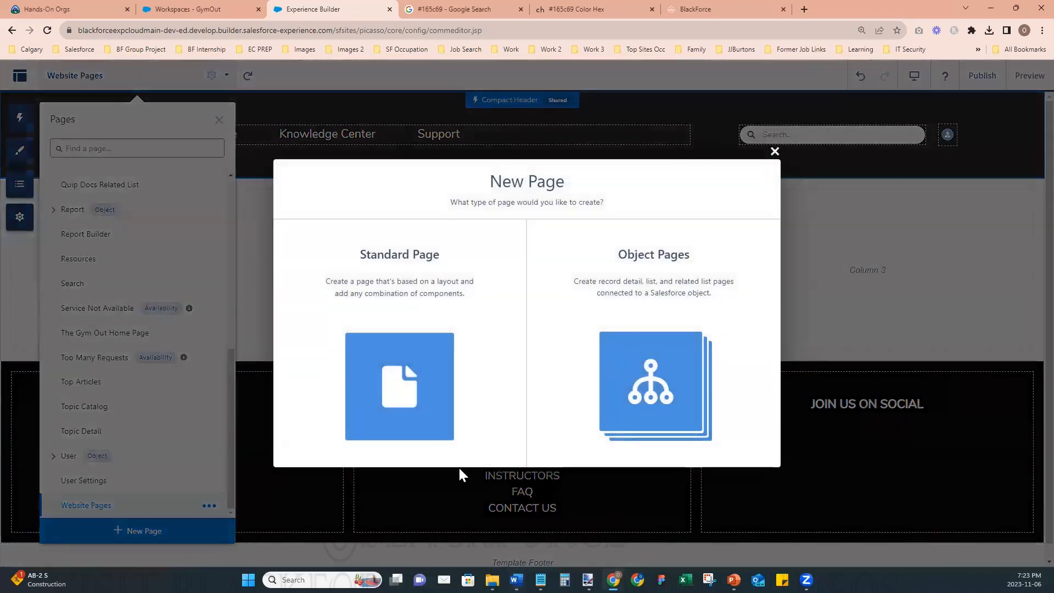
pyautogui.click(399, 400)
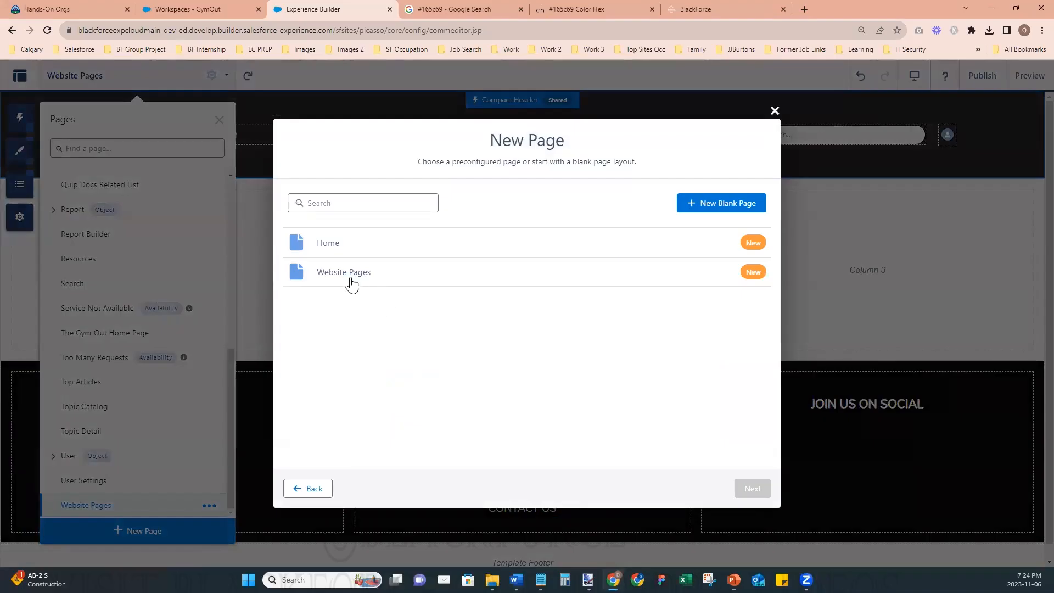
pyautogui.click(344, 275)
pyautogui.click(750, 488)
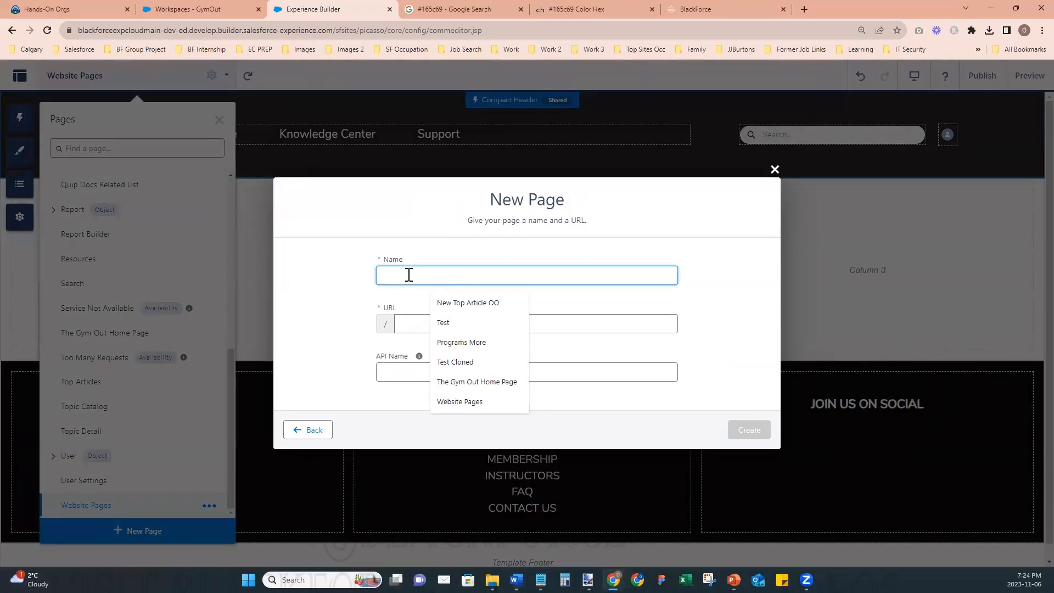
pyautogui.write('Power Ride')
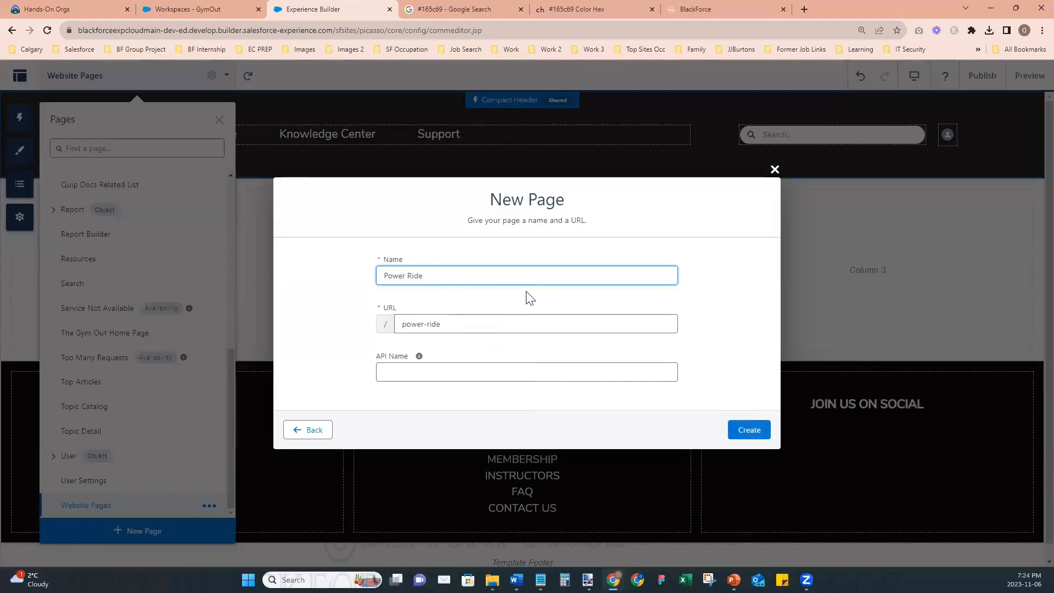
pyautogui.click(695, 305)
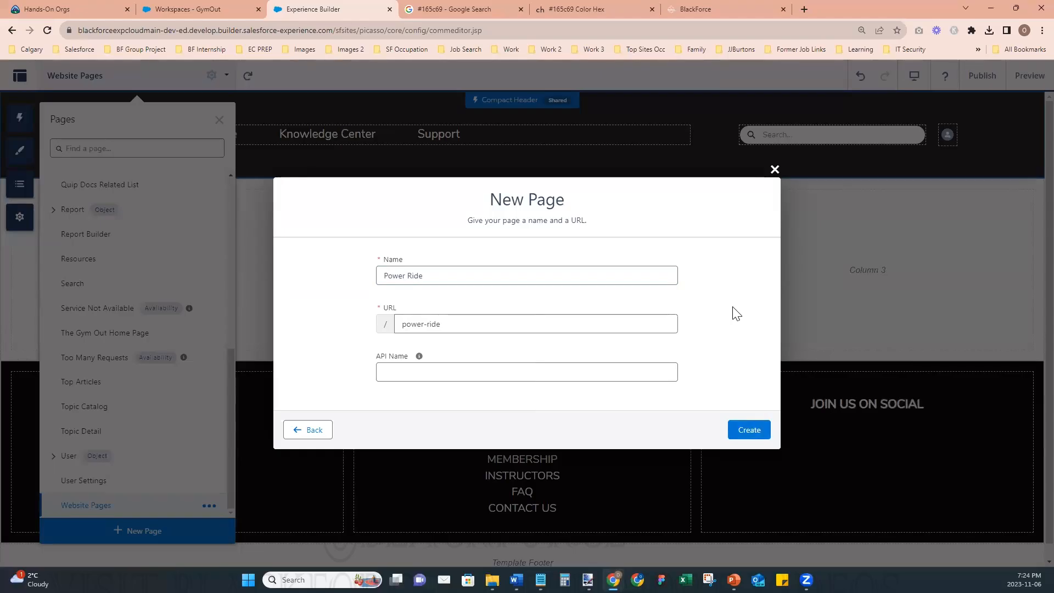
pyautogui.click(737, 432)
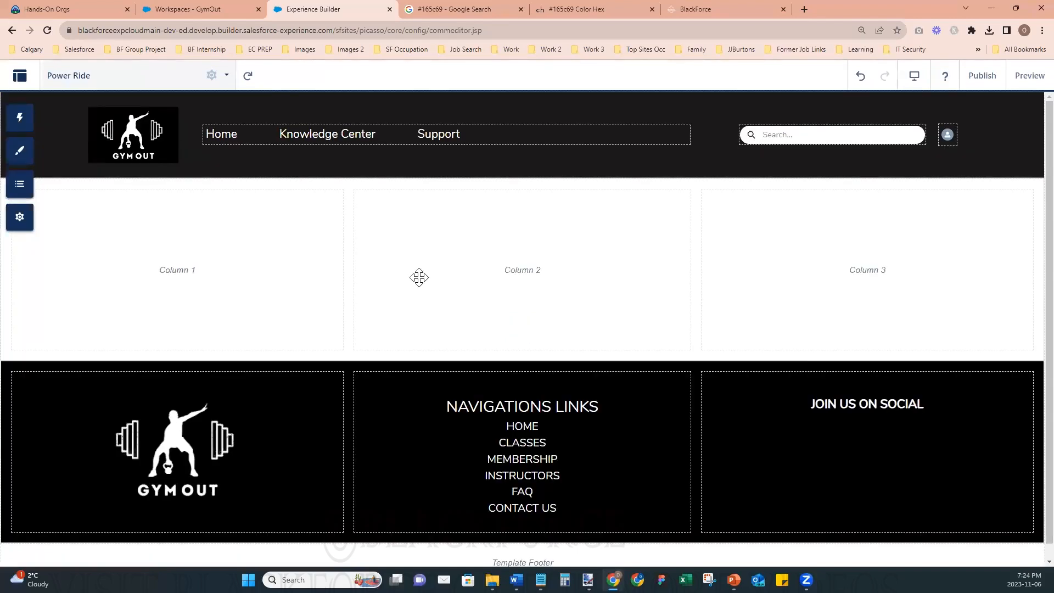
# - Remove the Support and Knowledge Center items from the header's Default Navigation menu
pyautogui.click(423, 274)
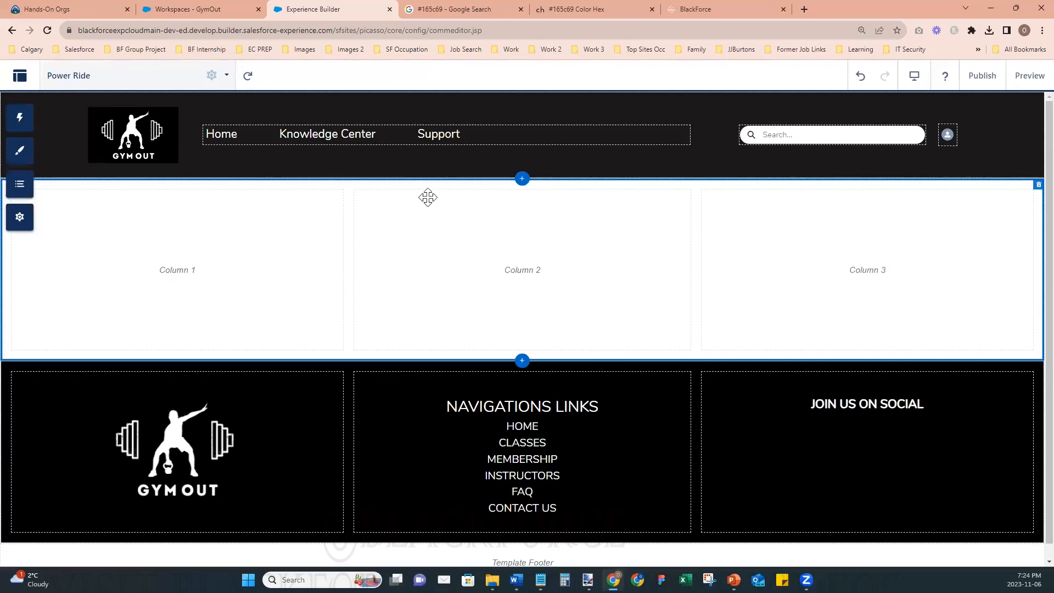
pyautogui.click(406, 134)
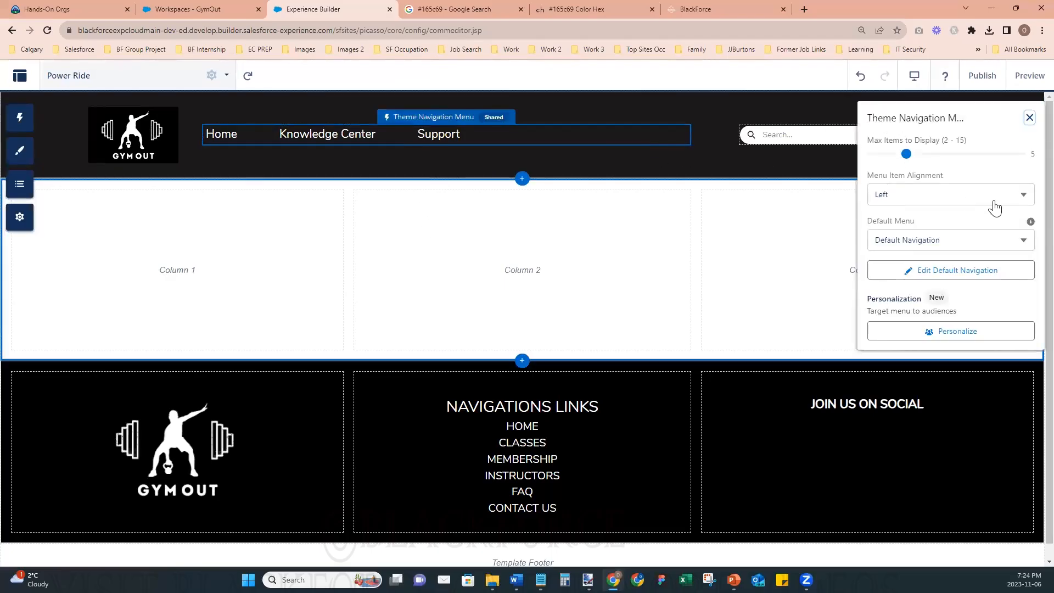
pyautogui.click(916, 277)
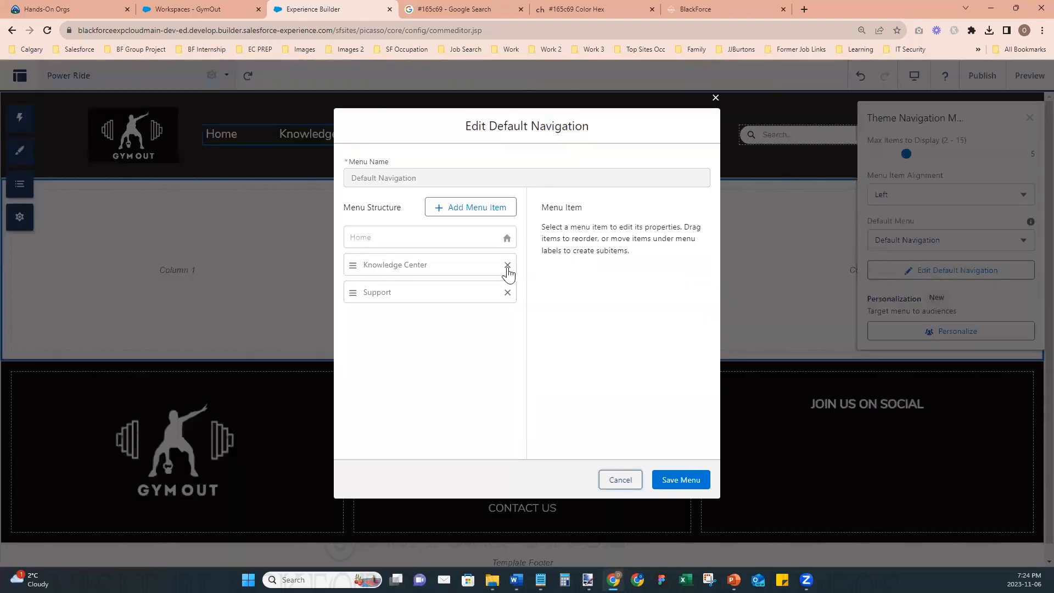
pyautogui.click(508, 292)
pyautogui.click(508, 265)
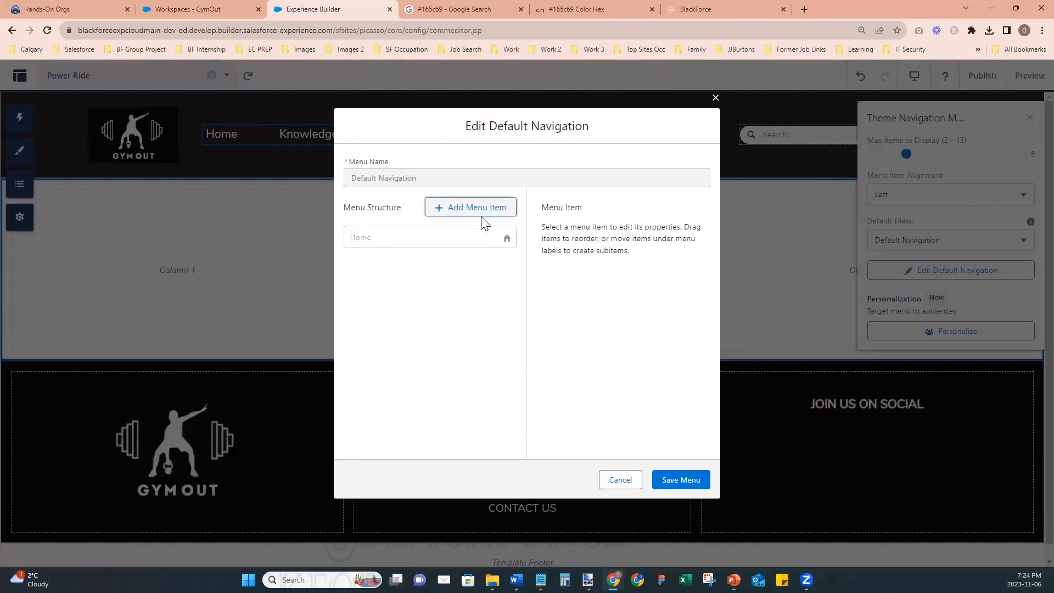
# - Add a Classes item of type Menu Label to the Default Navigation and save the menu
pyautogui.click(471, 208)
pyautogui.click(555, 246)
pyautogui.write('Classes')
pyautogui.click(587, 286)
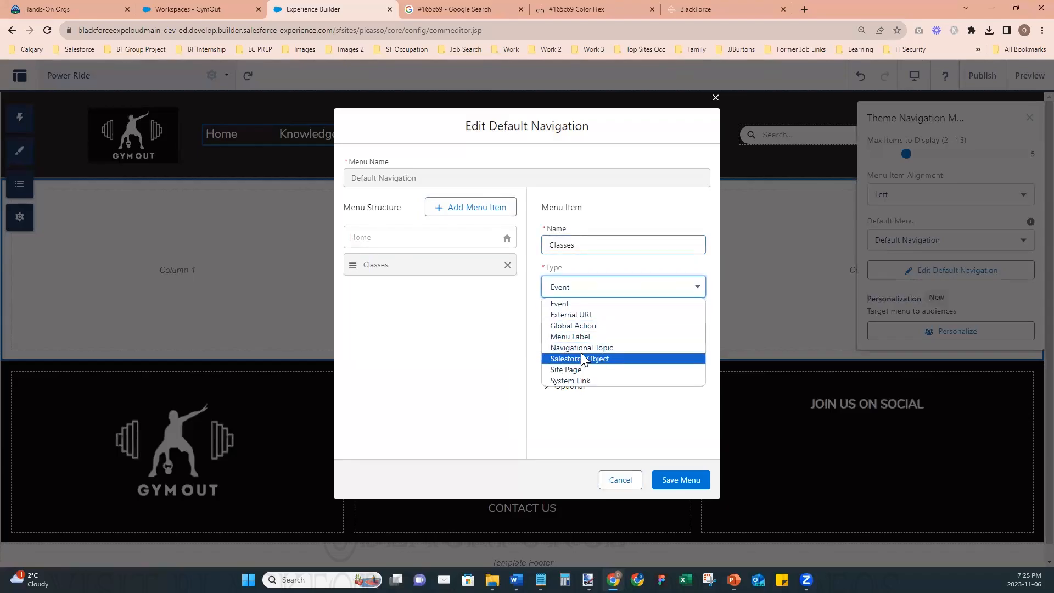
pyautogui.click(588, 336)
pyautogui.click(602, 318)
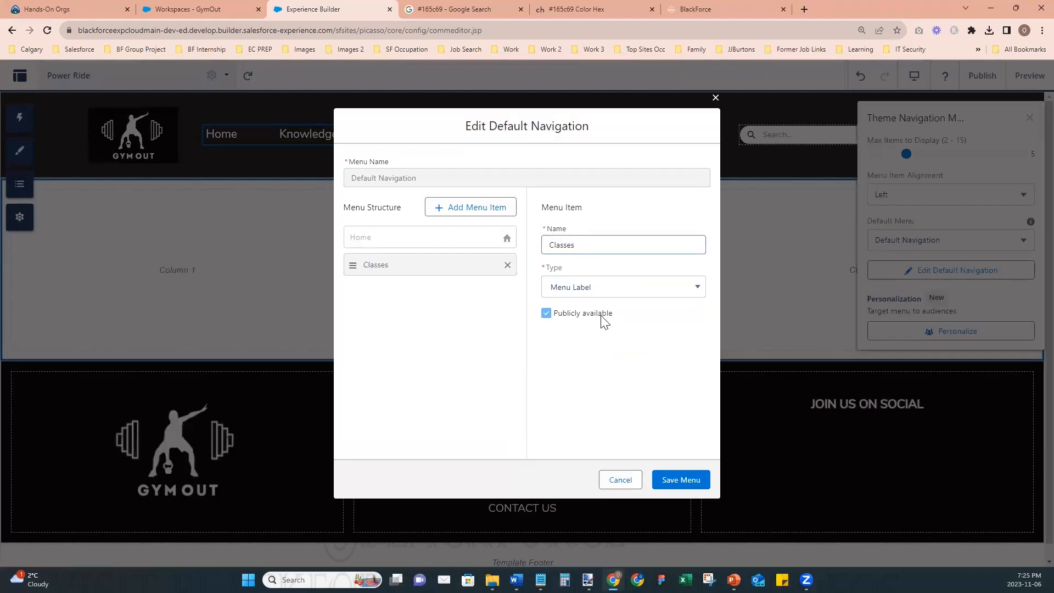
pyautogui.click(671, 480)
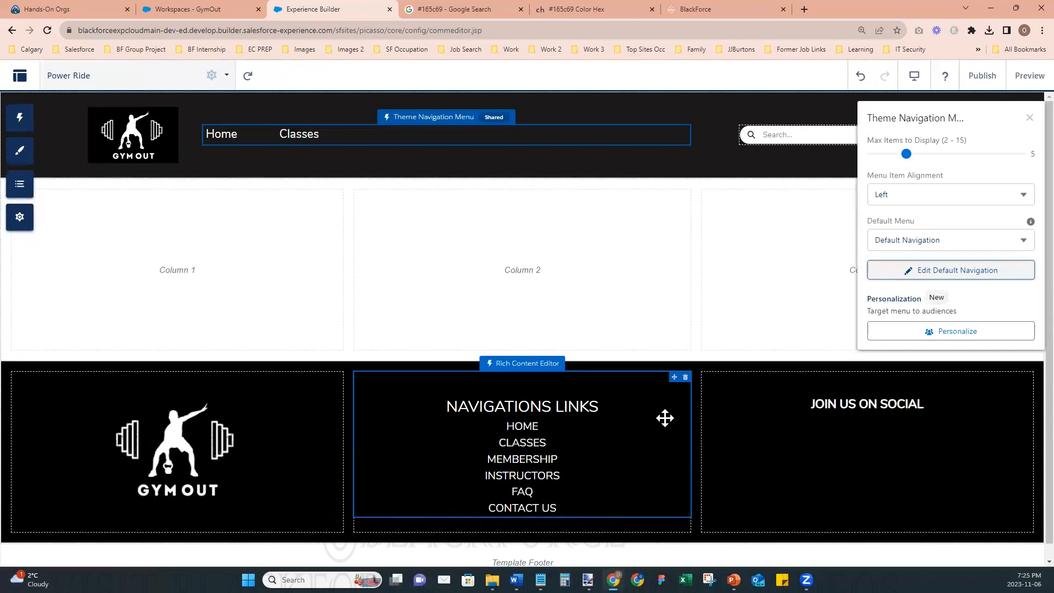
# - Add a publicly available Power Ride item to the Default Navigation as a Site Page linked to the Power Ride page
pyautogui.click(935, 275)
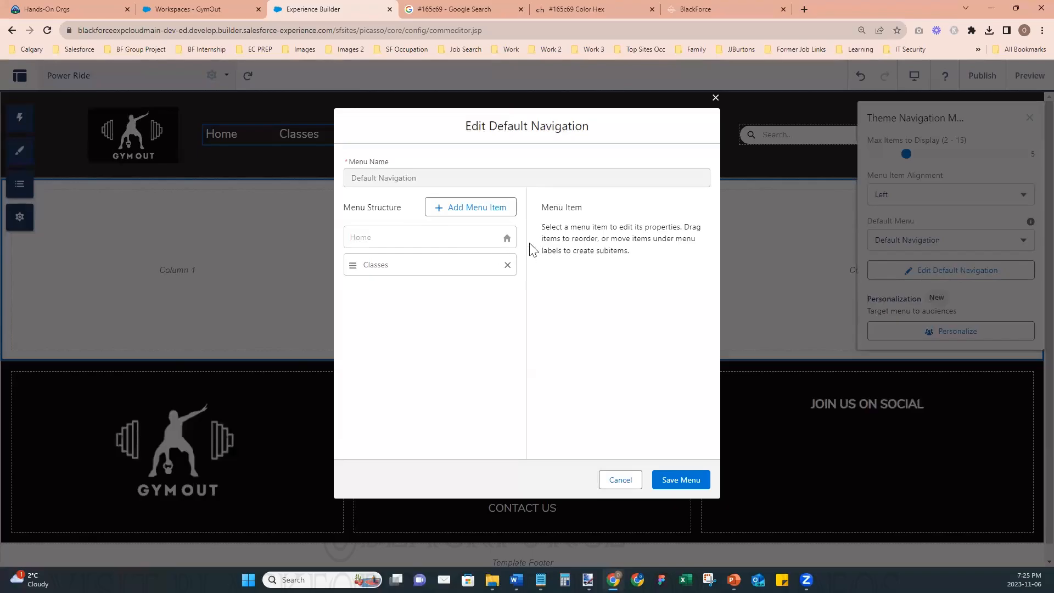
pyautogui.click(494, 208)
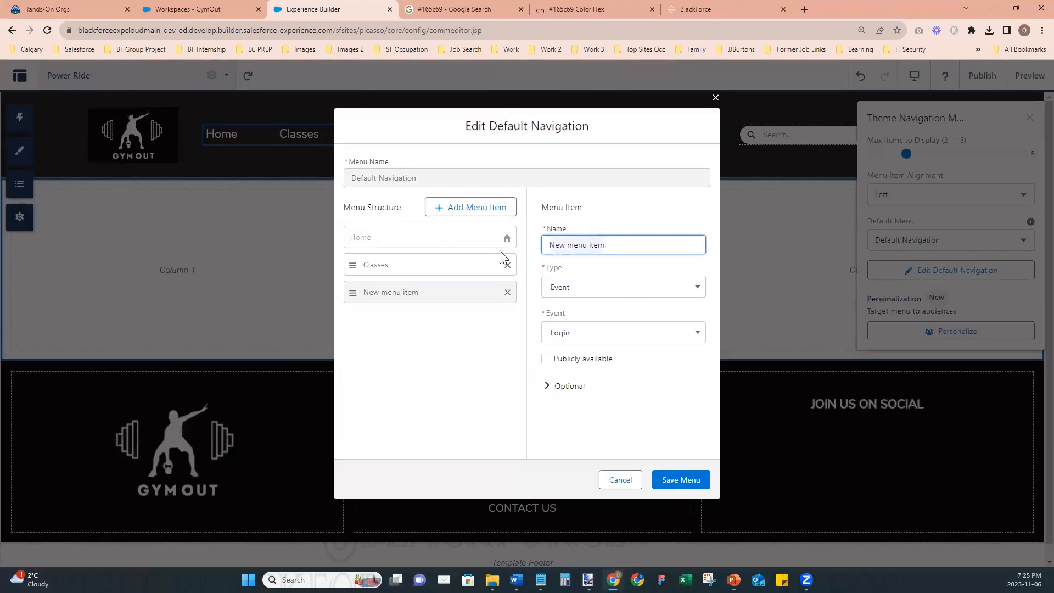
pyautogui.write('Power Ride')
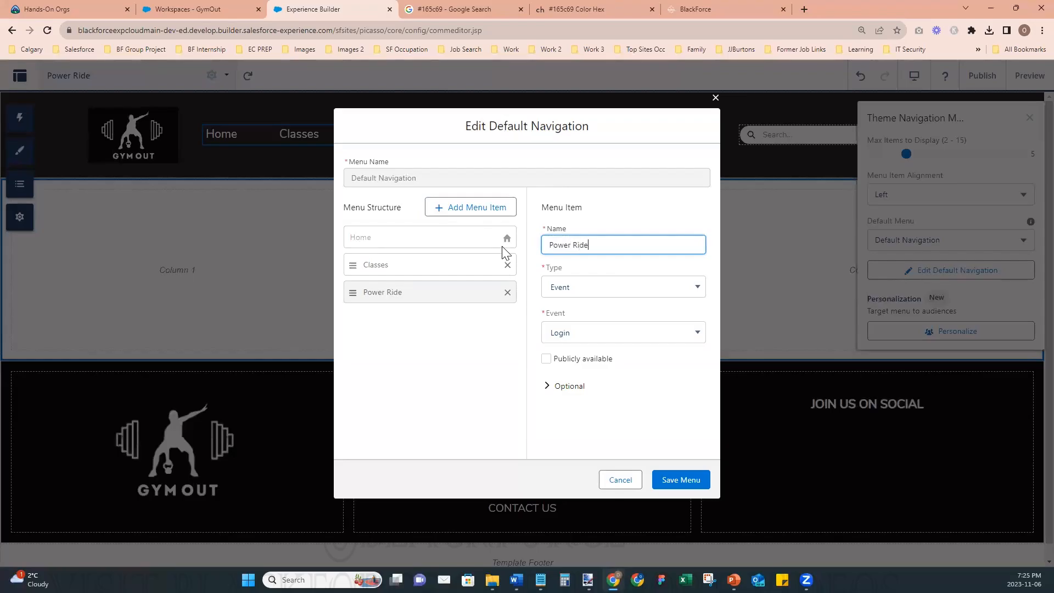
pyautogui.click(650, 294)
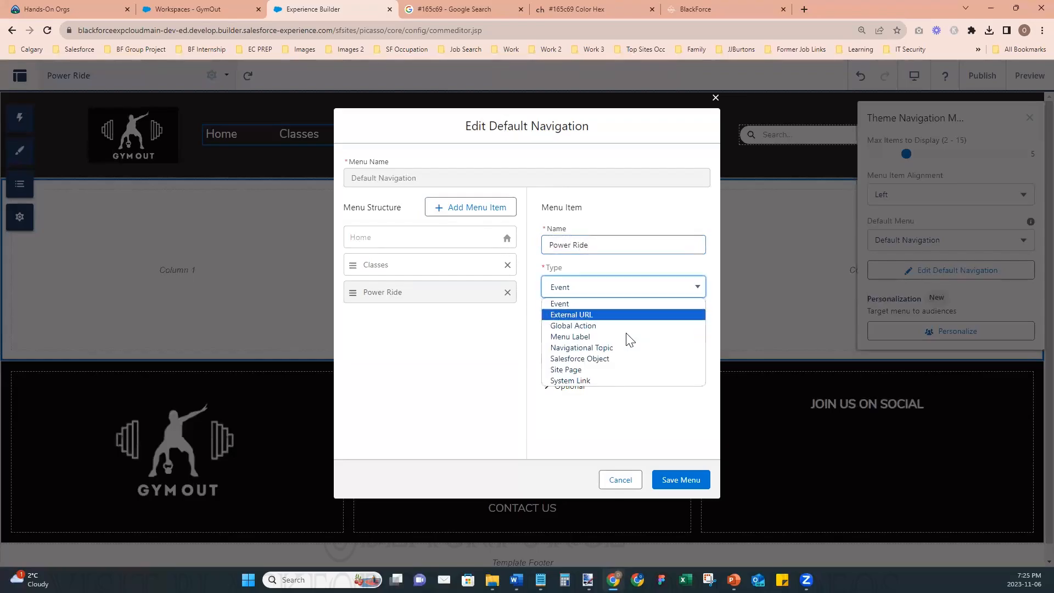
pyautogui.click(596, 370)
pyautogui.click(610, 334)
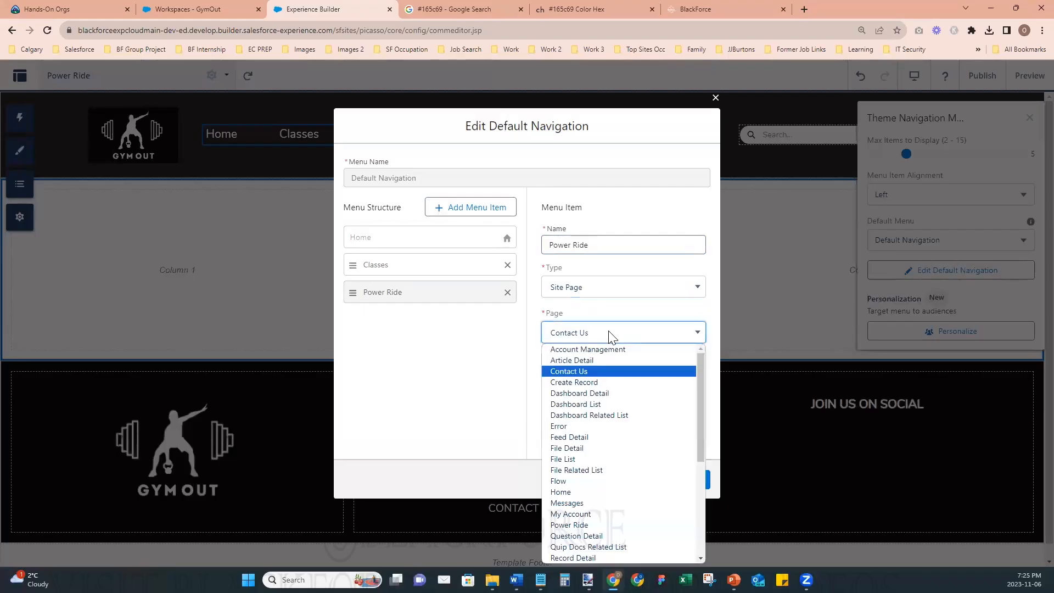
pyautogui.scroll(-4, 622, 459)
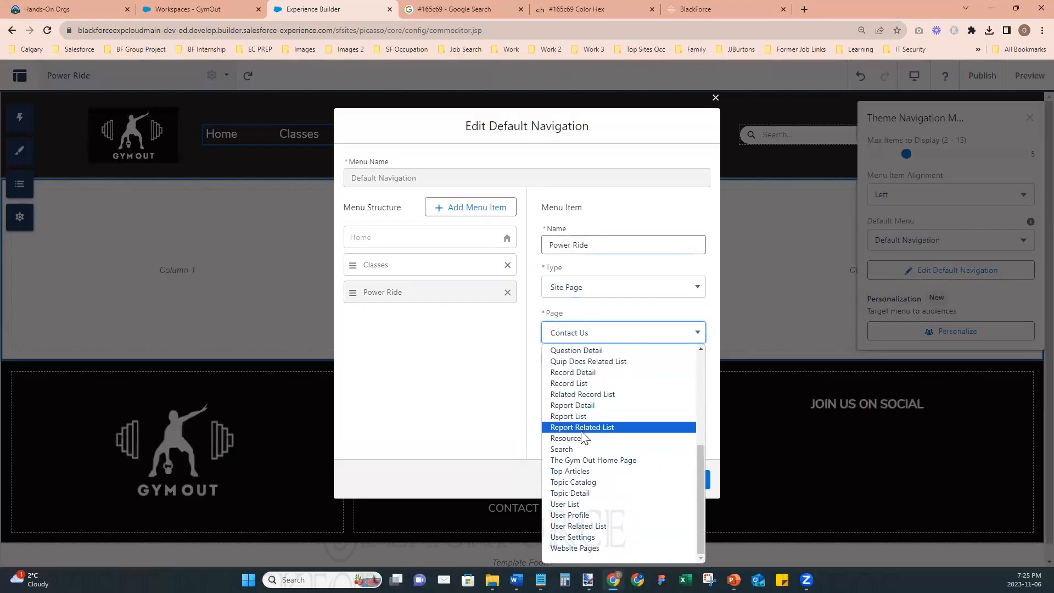
pyautogui.scroll(2, 597, 428)
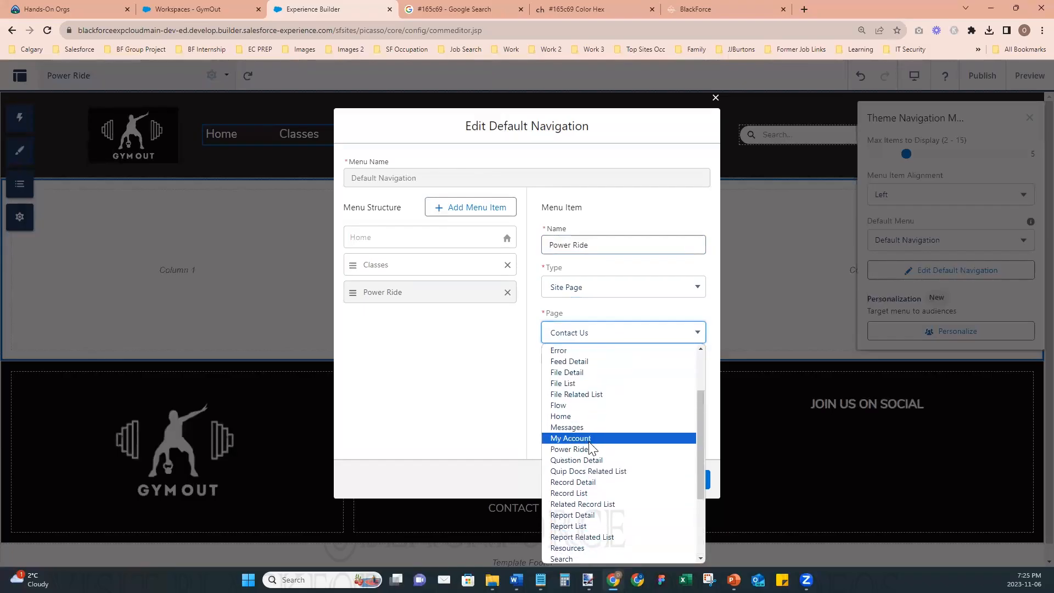
pyautogui.click(589, 449)
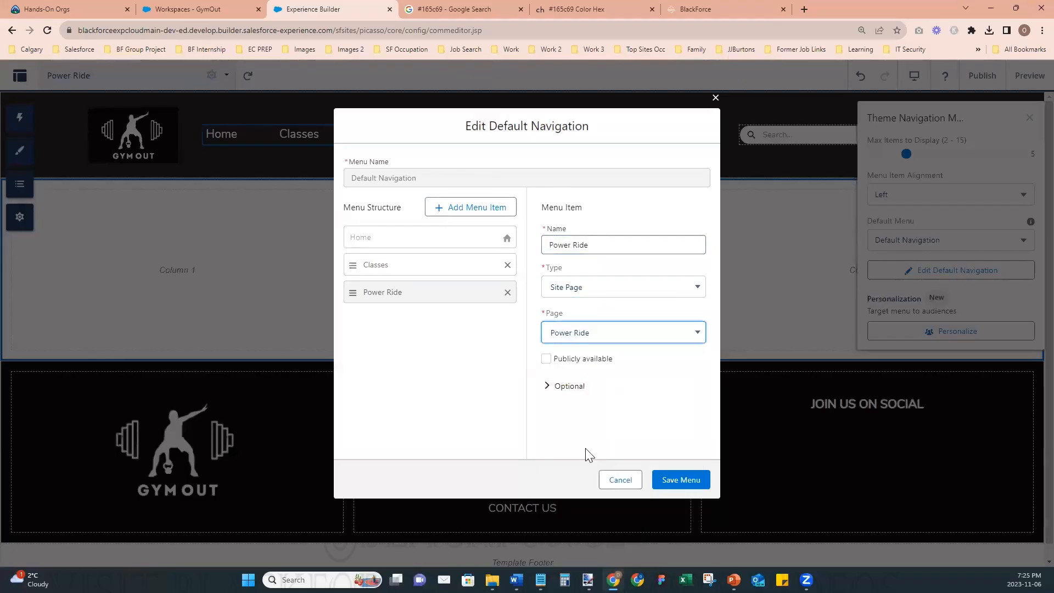
pyautogui.click(547, 359)
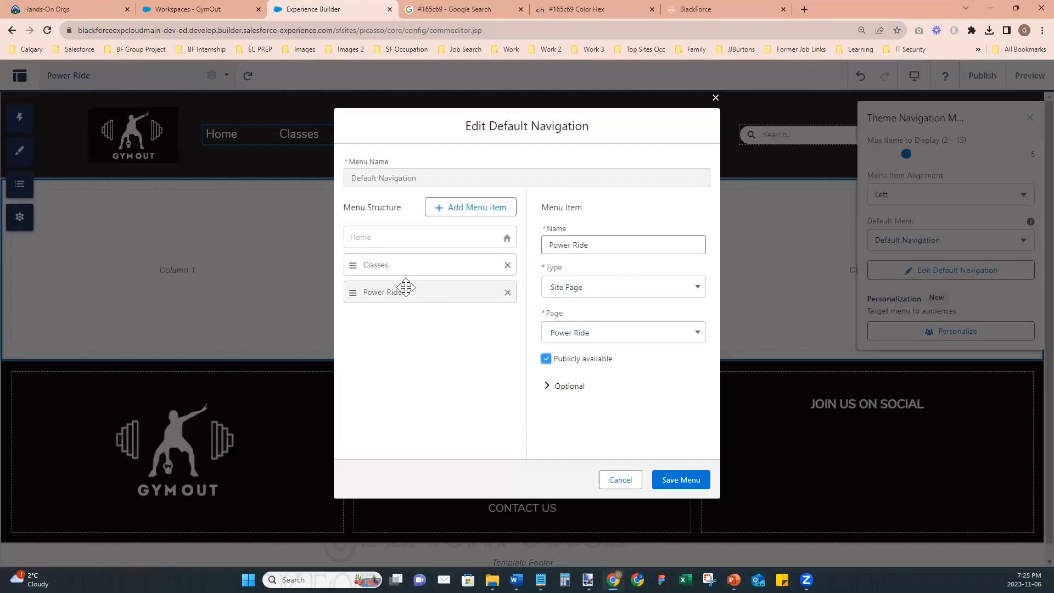
# - Nest Power Ride as a subitem of Classes, save the menu and close the navigation menu settings
pyautogui.moveTo(404, 285); pyautogui.dragTo(418, 287)
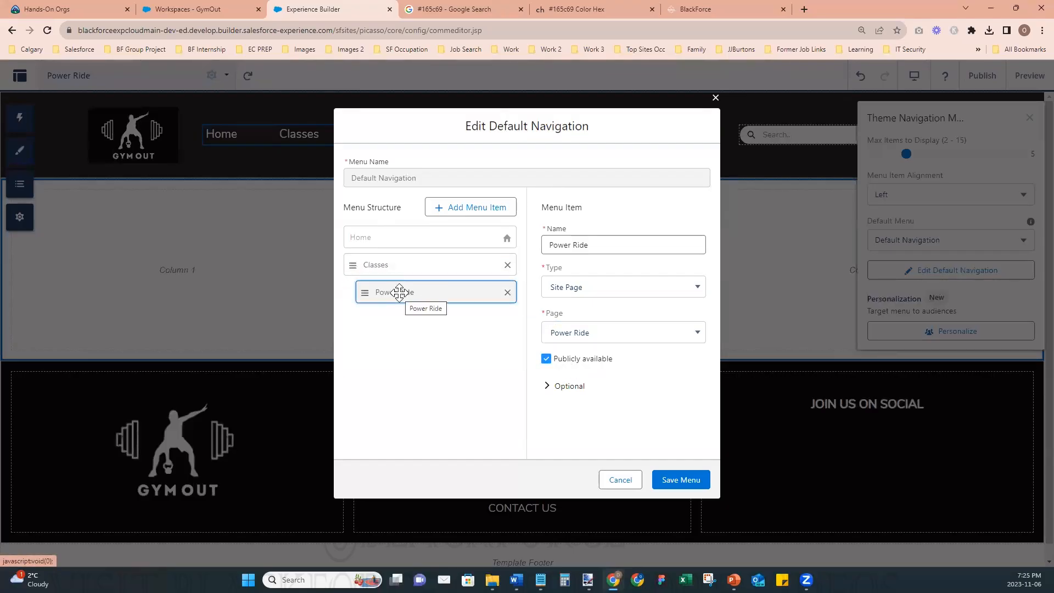
pyautogui.click(676, 479)
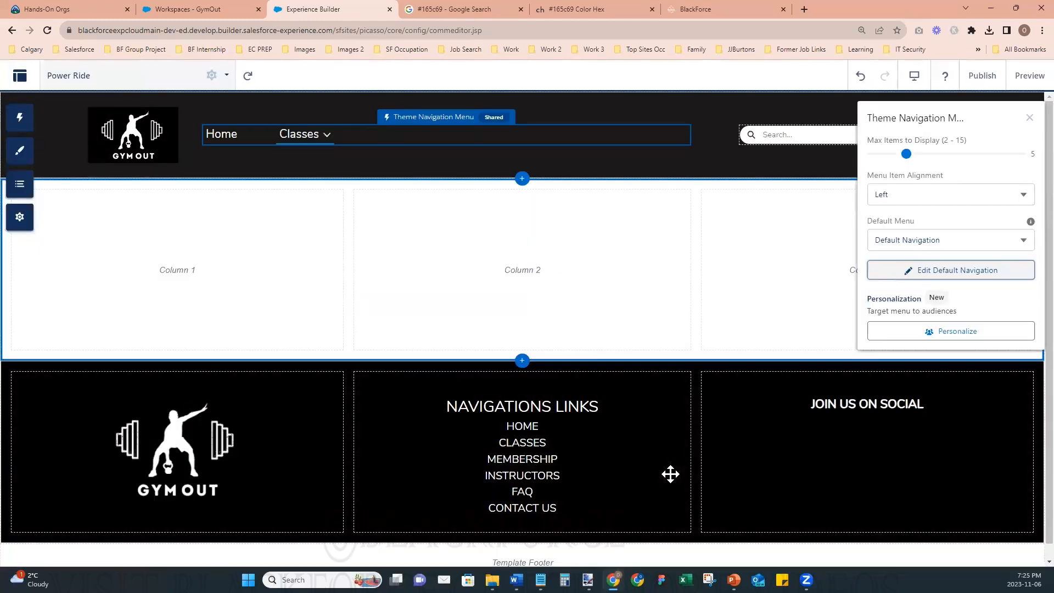
pyautogui.click(1030, 118)
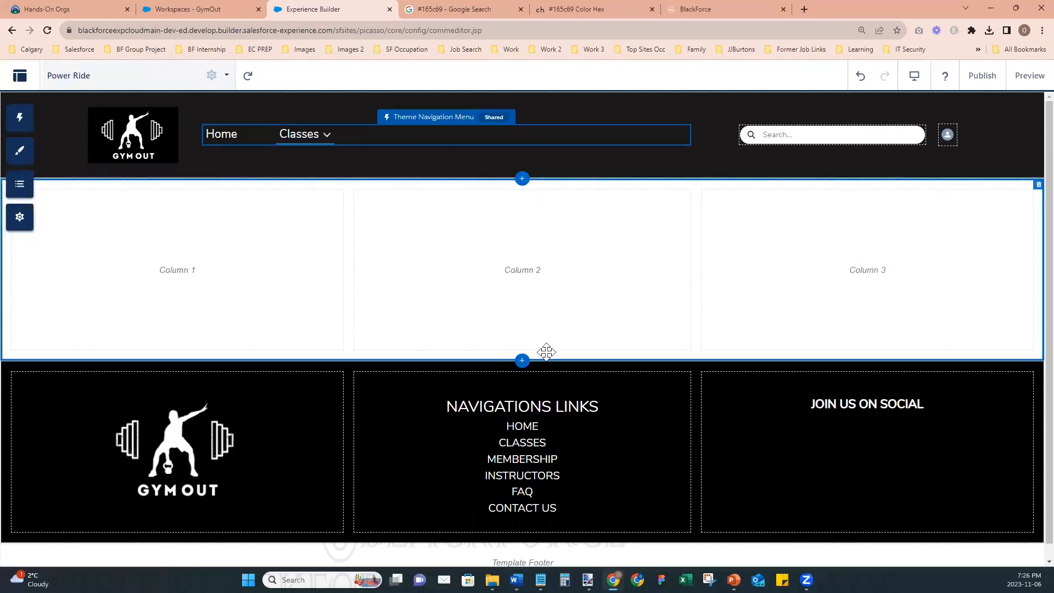
# - Change the section below the header to a one-column layout and add another one-column section beneath it
pyautogui.click(524, 190)
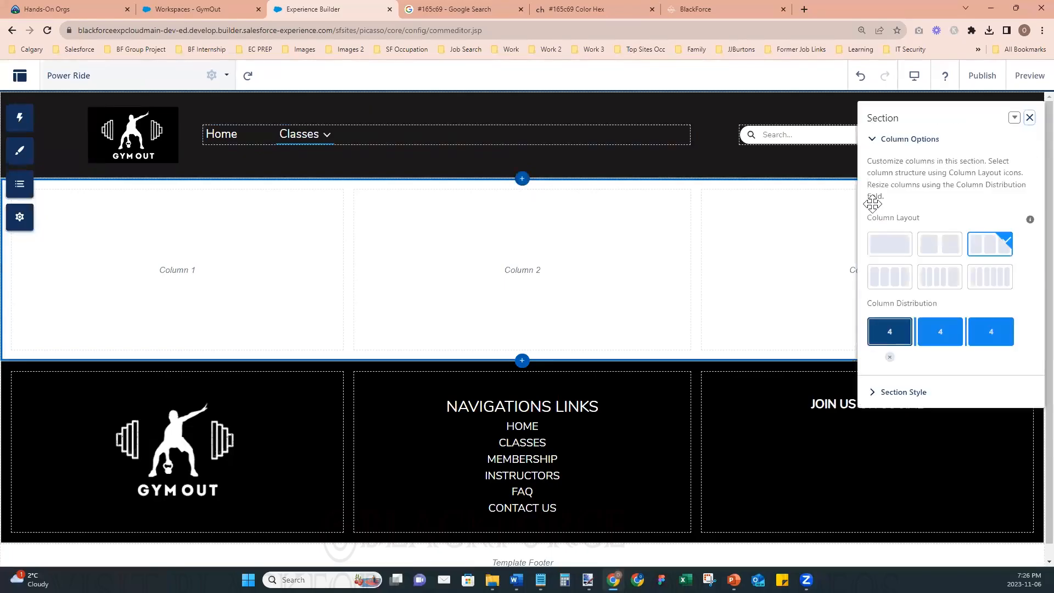
pyautogui.click(887, 242)
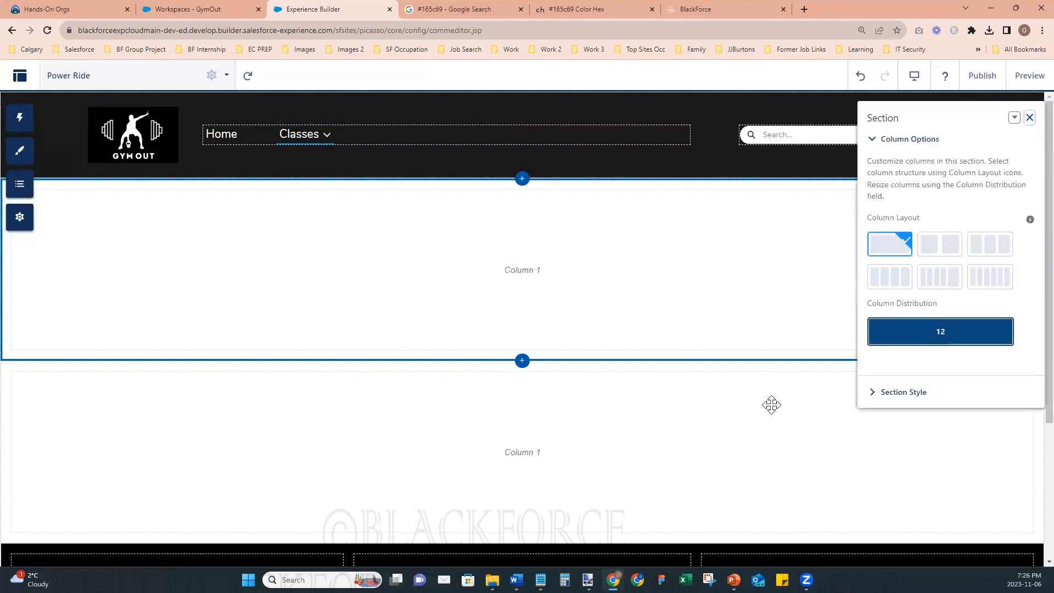
# - Upload the Class 1 - Power Ride Header image as the background of the section below the site header
pyautogui.click(871, 393)
pyautogui.scroll(-1, 963, 433)
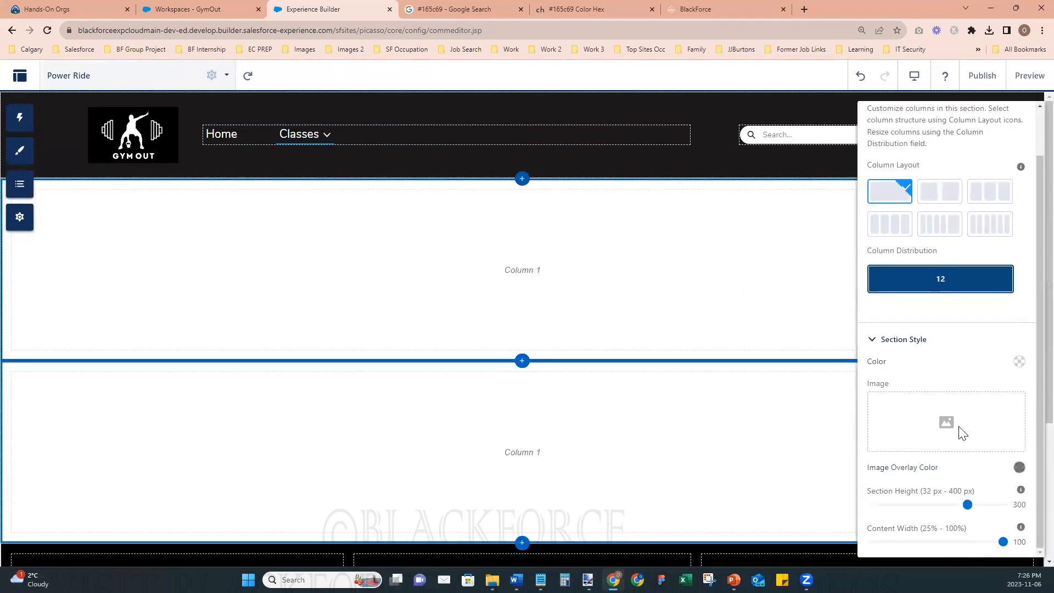
pyautogui.click(943, 418)
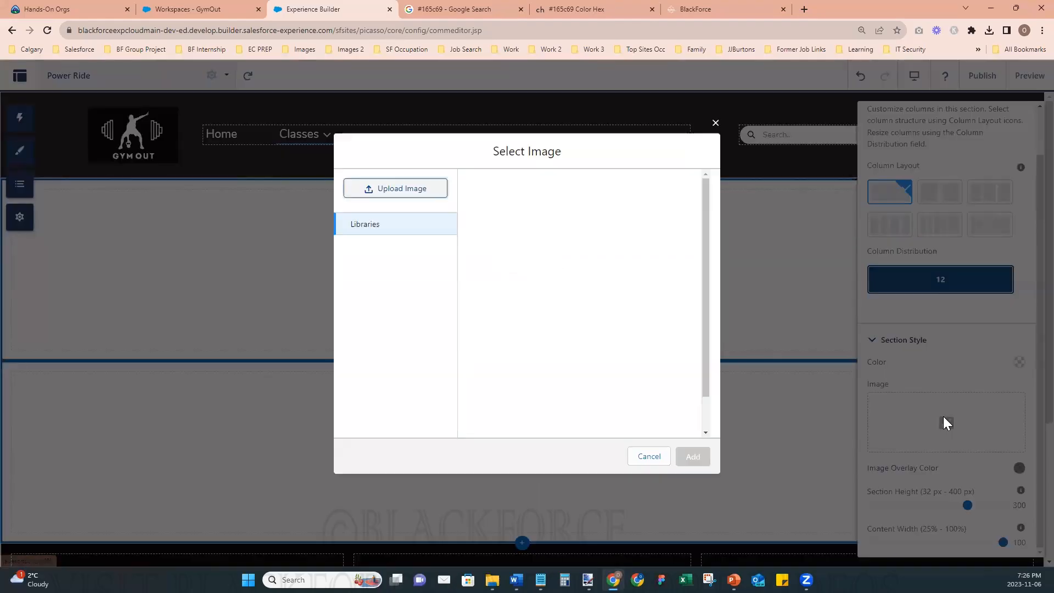
pyautogui.click(412, 192)
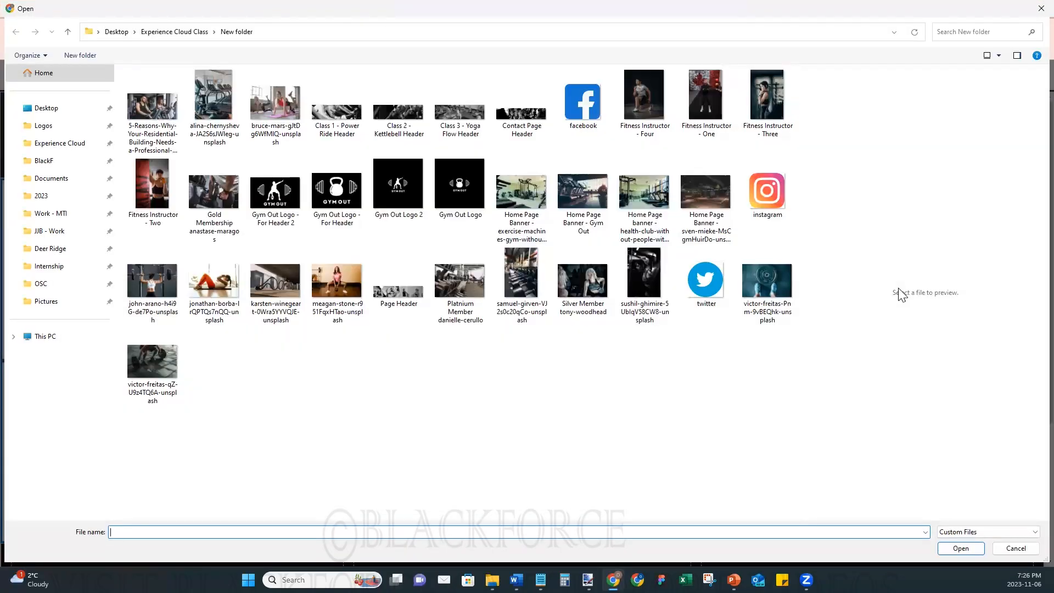
pyautogui.click(1000, 56)
pyautogui.click(1016, 32)
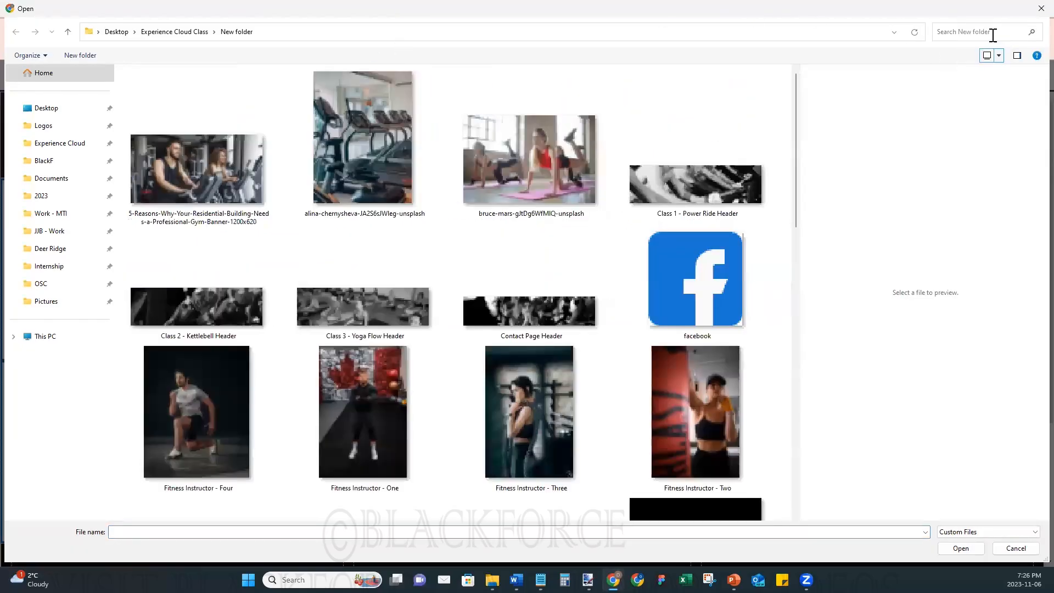
pyautogui.scroll(2, 589, 322)
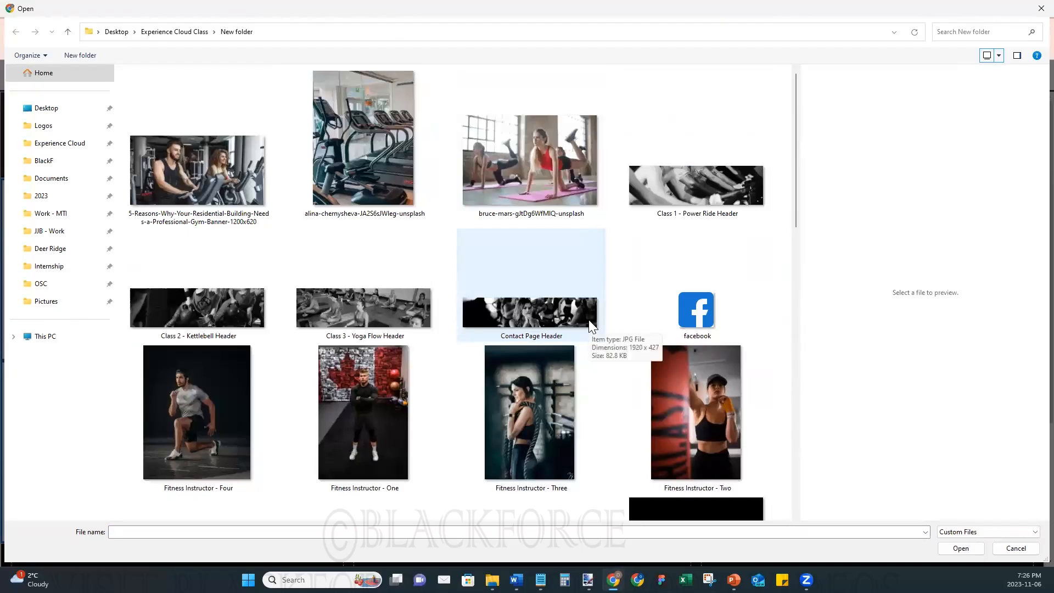
pyautogui.click(687, 189)
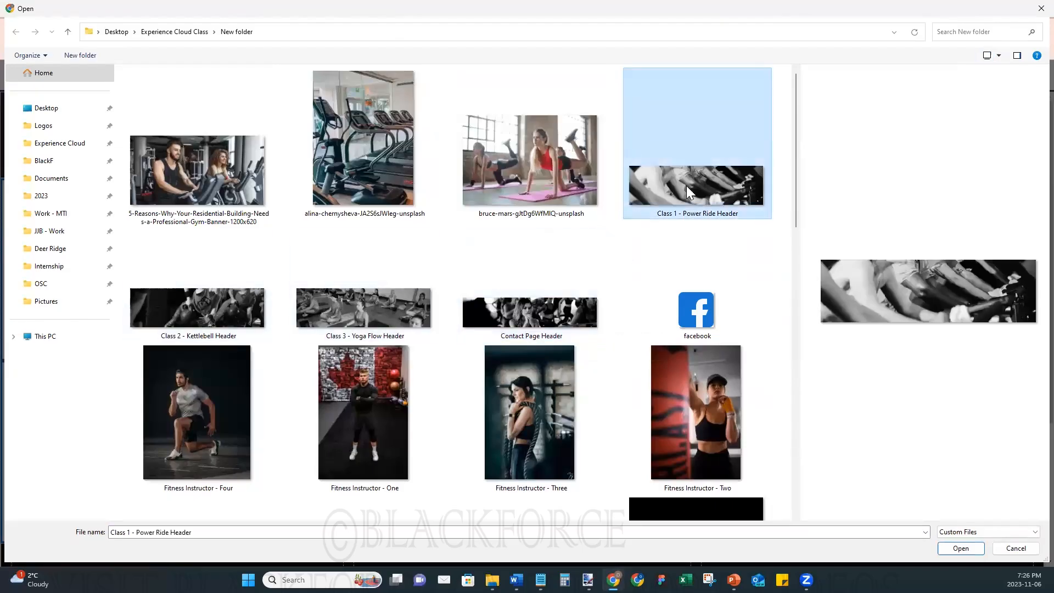
pyautogui.click(964, 548)
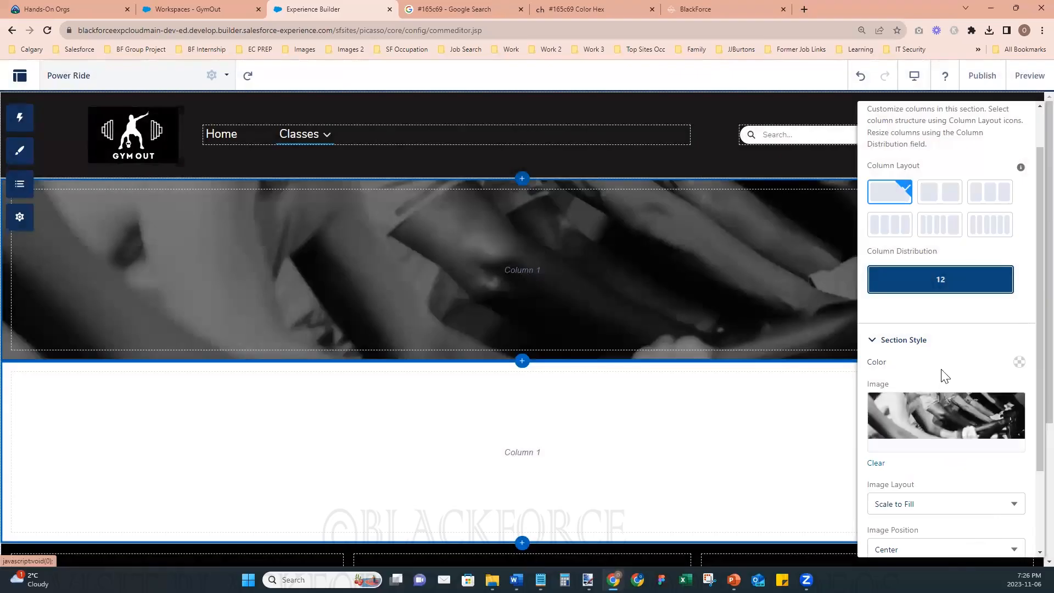
# - Darken the banner section's image overlay color to rgba(0, 0, 0, 0.71) and close the section properties
pyautogui.click(1019, 362)
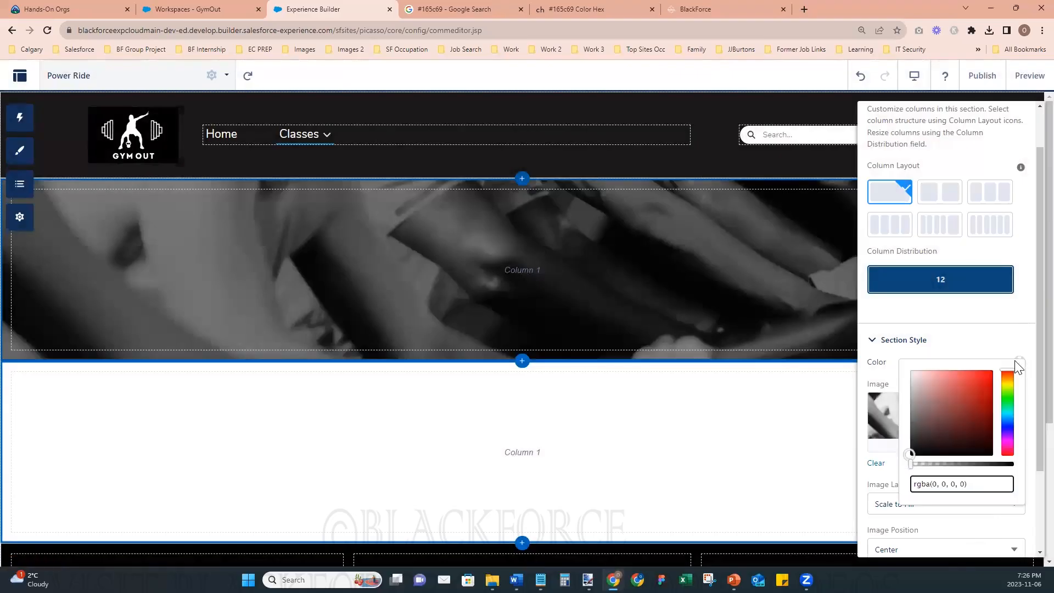
pyautogui.click(986, 346)
pyautogui.click(893, 394)
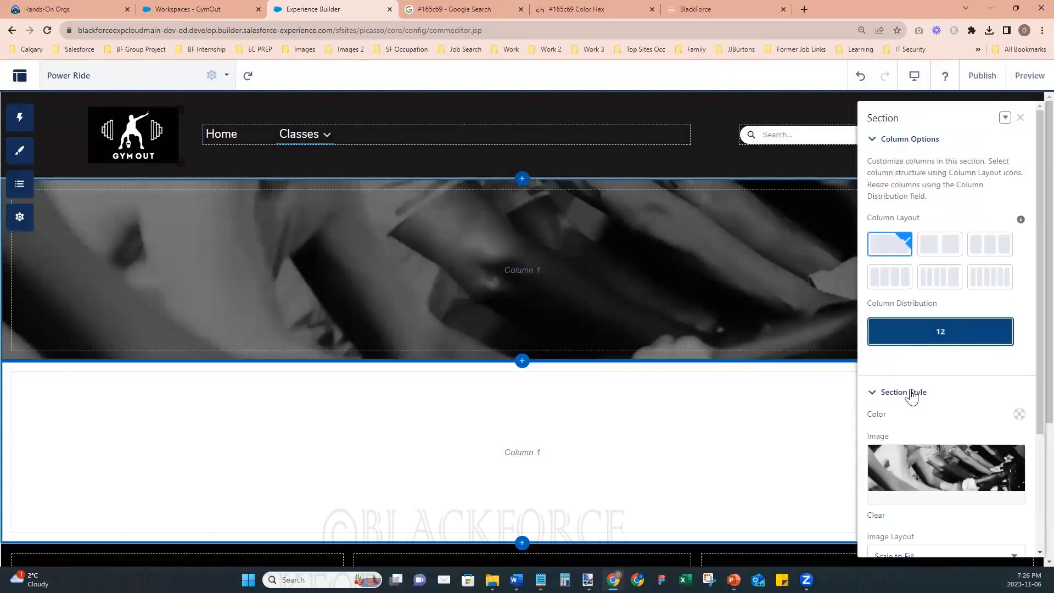
pyautogui.scroll(-3, 911, 396)
pyautogui.click(1020, 468)
pyautogui.click(963, 430)
pyautogui.moveTo(963, 432); pyautogui.dragTo(985, 434)
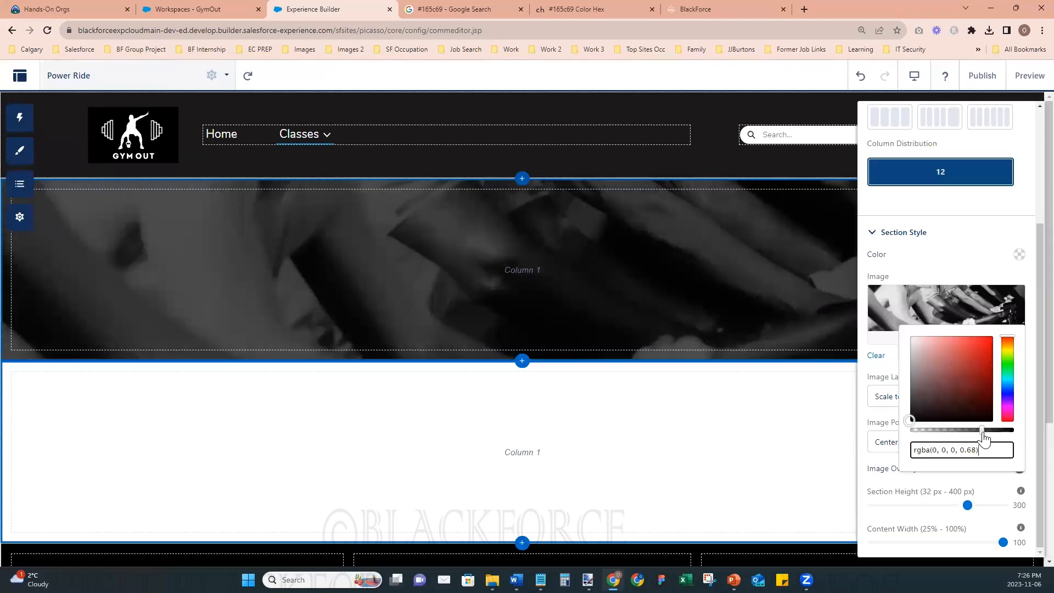
pyautogui.click(1032, 436)
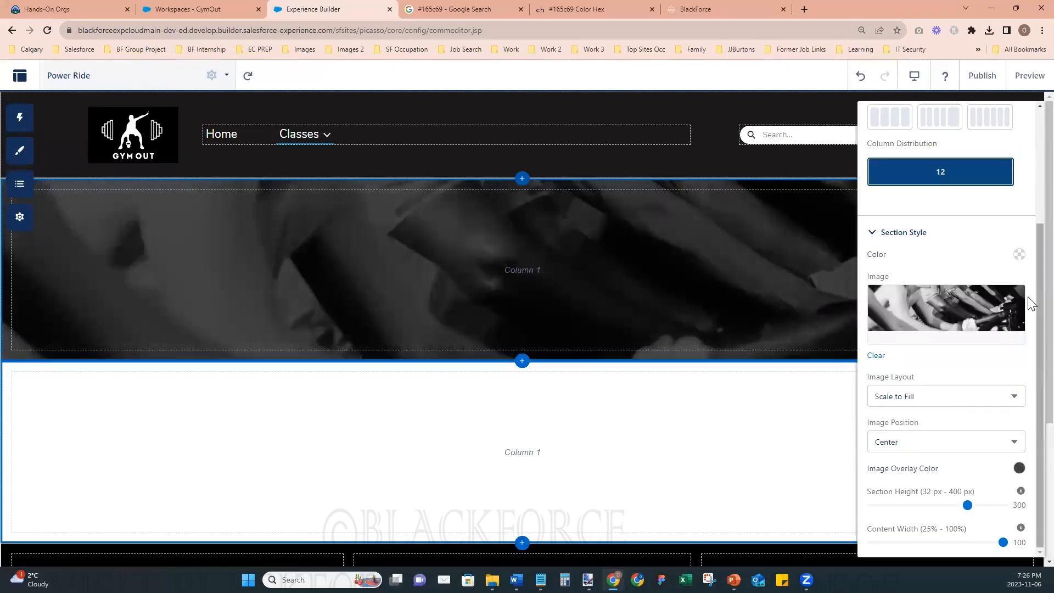
pyautogui.scroll(3, 1031, 295)
pyautogui.click(1020, 115)
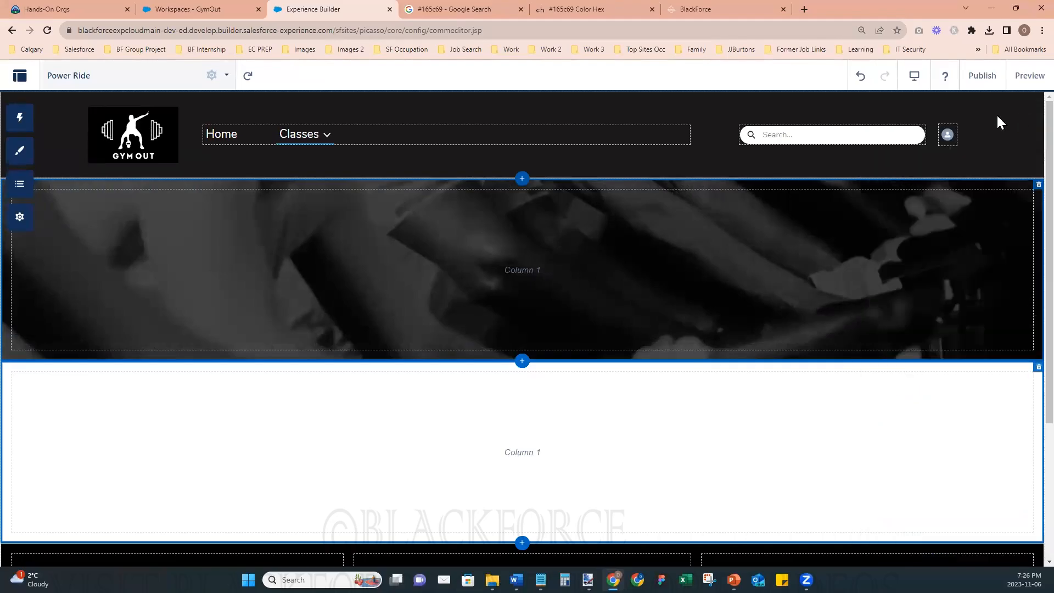
# - Find the Rich Content Editor component by searching "rich" and place it in the banner section's column
pyautogui.click(20, 151)
pyautogui.click(21, 118)
pyautogui.click(114, 141)
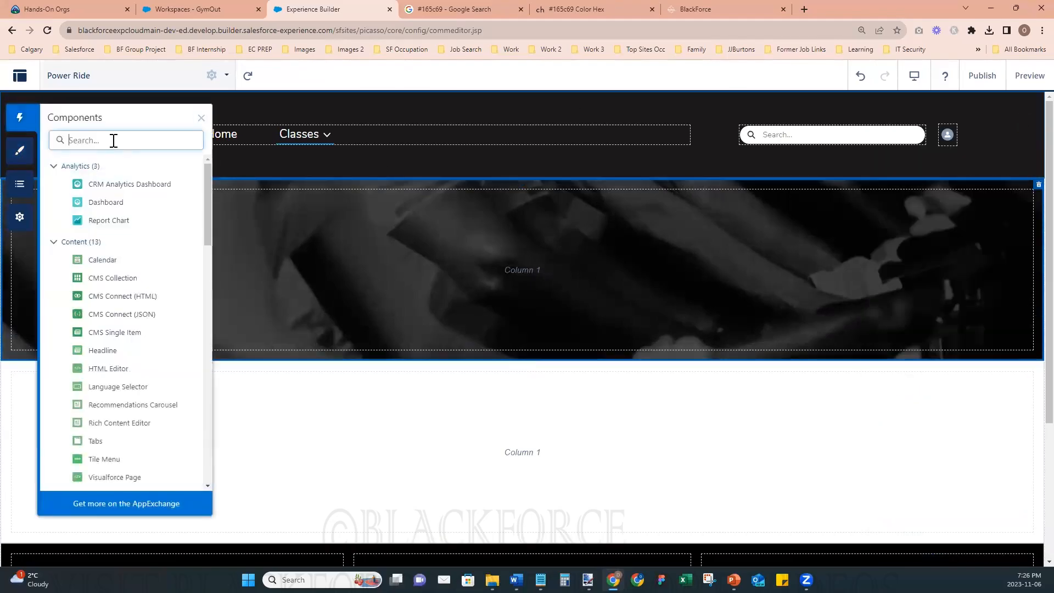
pyautogui.write('ri')
pyautogui.write('h')
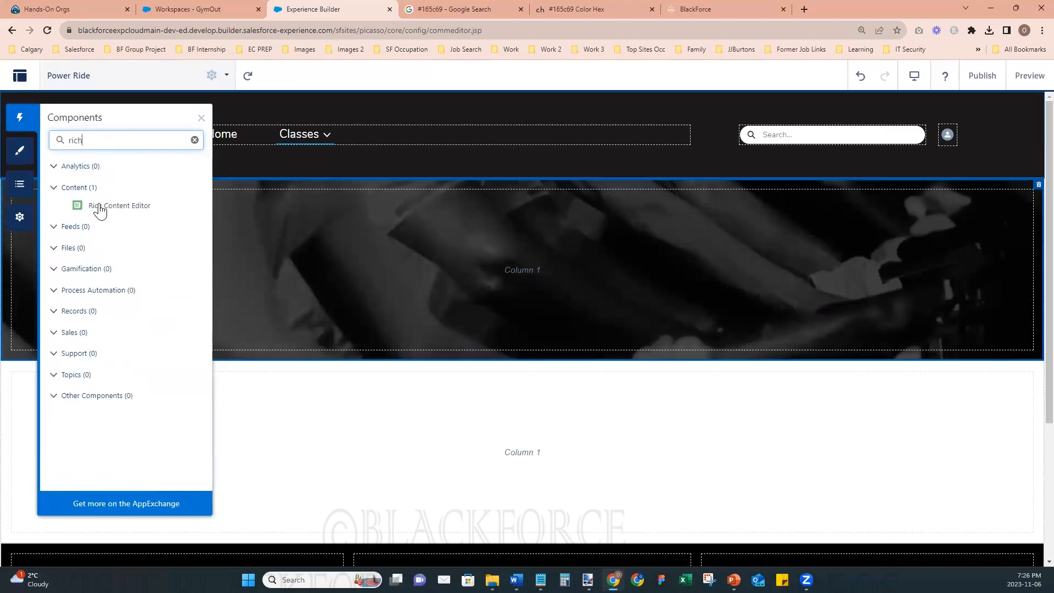
pyautogui.moveTo(103, 212); pyautogui.dragTo(497, 266)
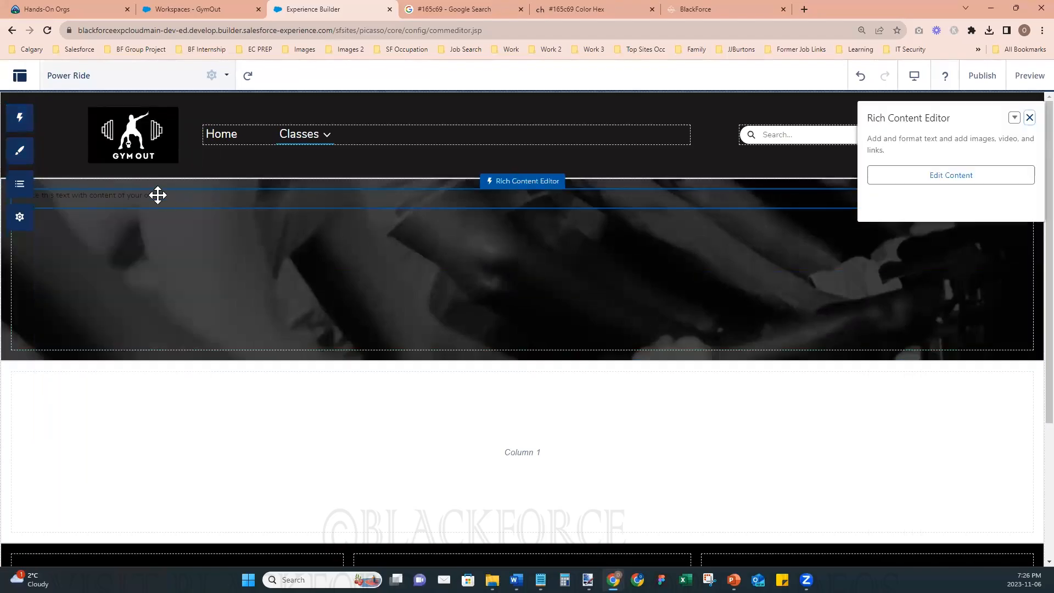
# - Replace the banner's placeholder text with "Power Ride" and format it in white at 48px
pyautogui.click(189, 200)
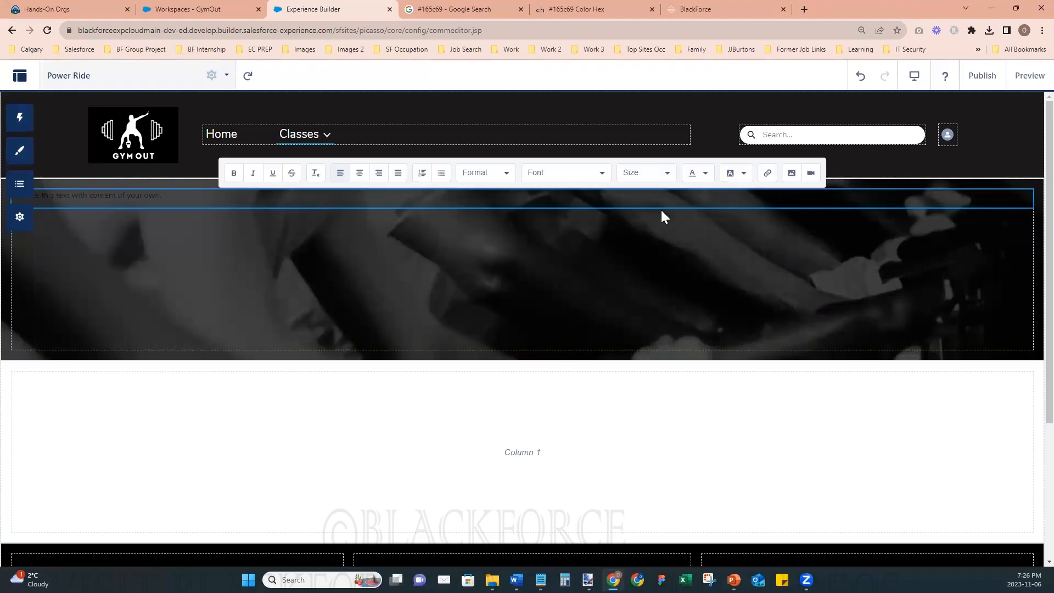
pyautogui.hotkey('ctrl', 'a')
pyautogui.press('BackSpace')
pyautogui.hotkey('ctrl', 'a')
pyautogui.click(705, 173)
pyautogui.click(693, 210)
pyautogui.click(654, 175)
pyautogui.scroll(-5, 653, 274)
pyautogui.click(650, 258)
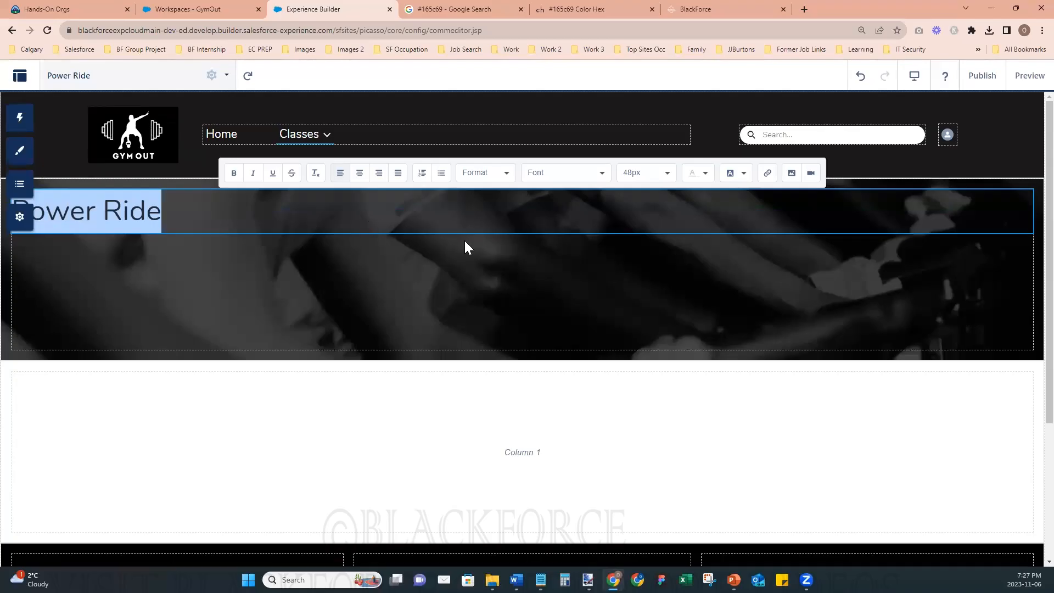
# - Change the banner section to a three-column layout and move the Power Ride heading into column 2
pyautogui.click(551, 256)
pyautogui.click(987, 249)
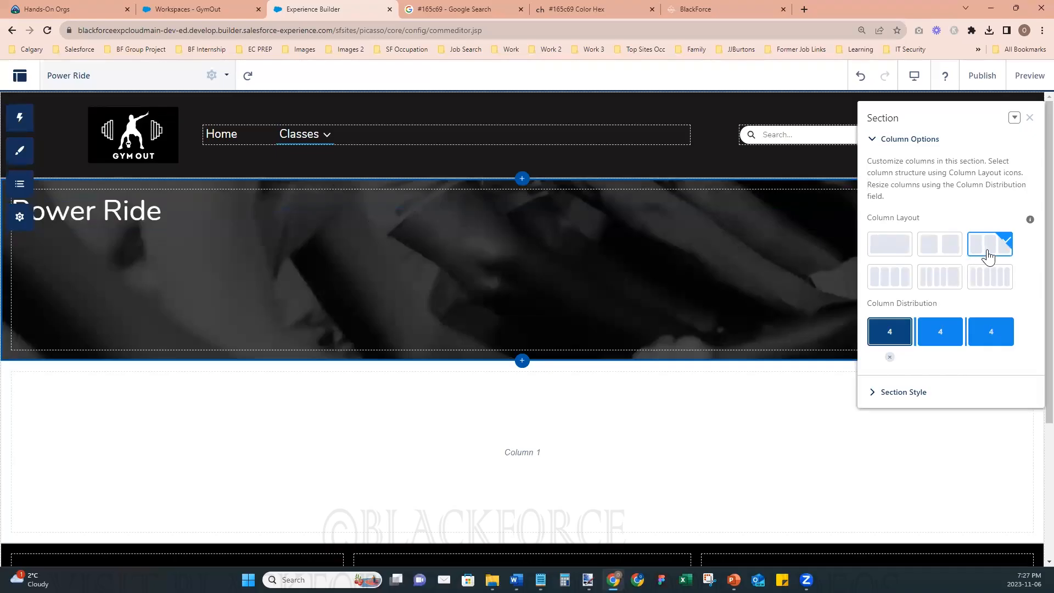
pyautogui.moveTo(193, 220); pyautogui.dragTo(541, 242)
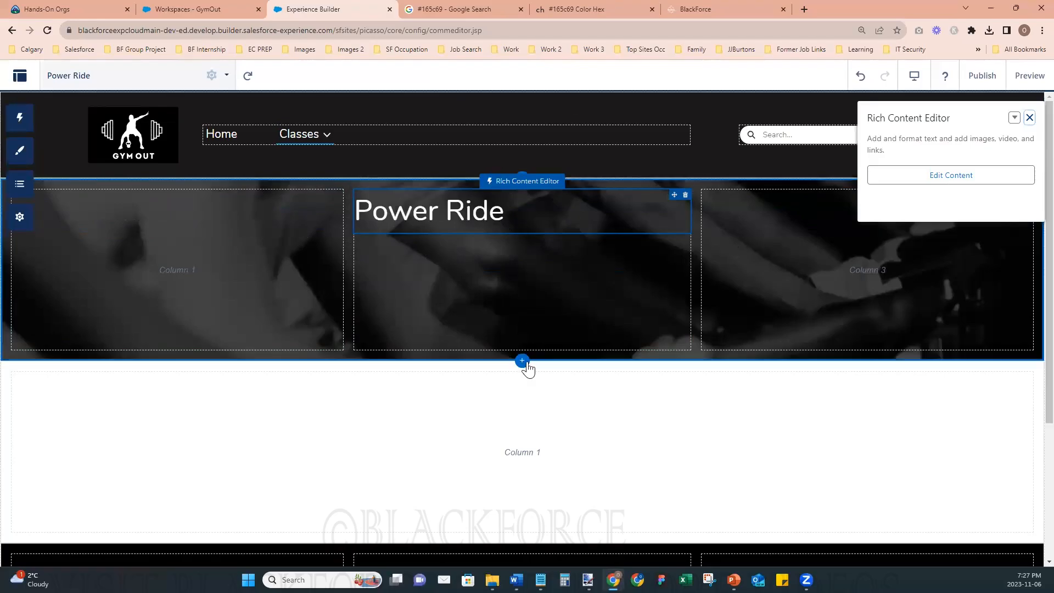
# - Set the banner section's column distribution to 2, 6 and 4, and close its properties
pyautogui.click(543, 354)
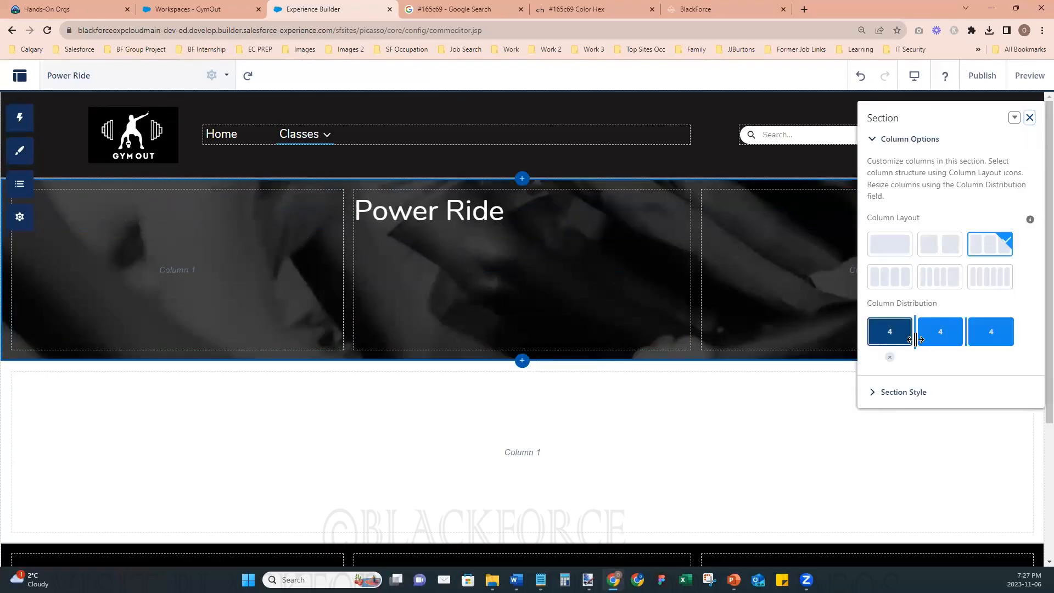
pyautogui.moveTo(915, 339); pyautogui.dragTo(897, 343)
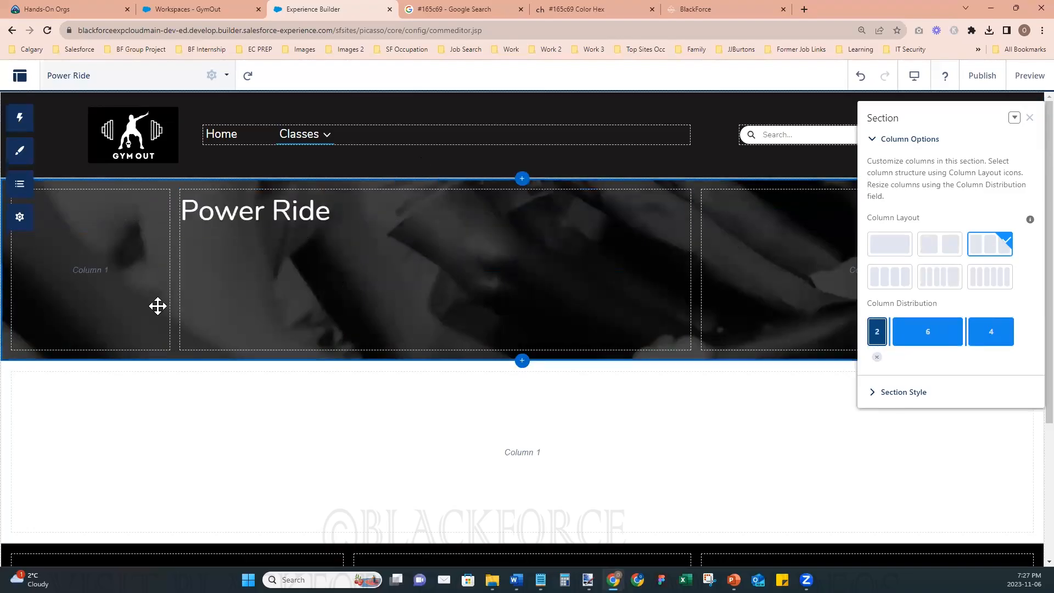
pyautogui.click(1029, 117)
# - Insert blank lines above the Power Ride heading to lower it within the banner, and close the open properties
pyautogui.click(360, 285)
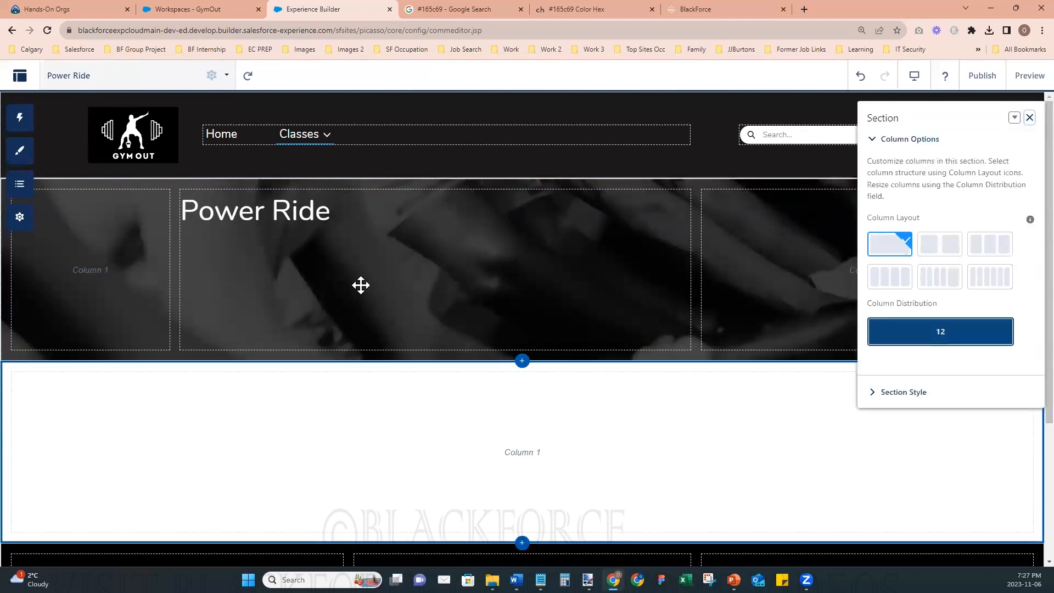
pyautogui.click(316, 226)
pyautogui.click(308, 209)
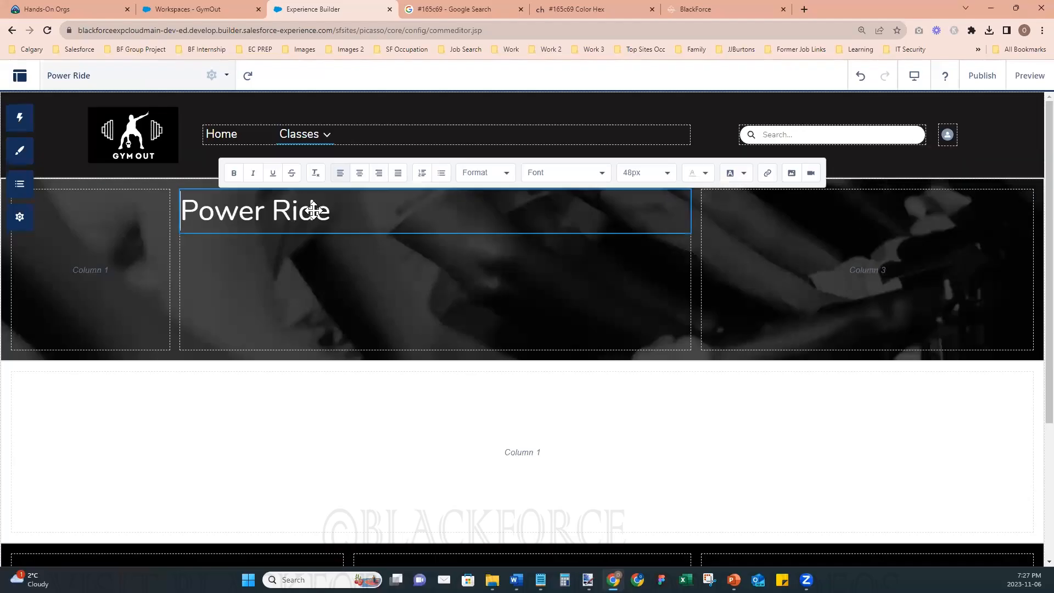
pyautogui.press('Return')
pyautogui.press('Return')
pyautogui.press('Return')
pyautogui.press('Return')
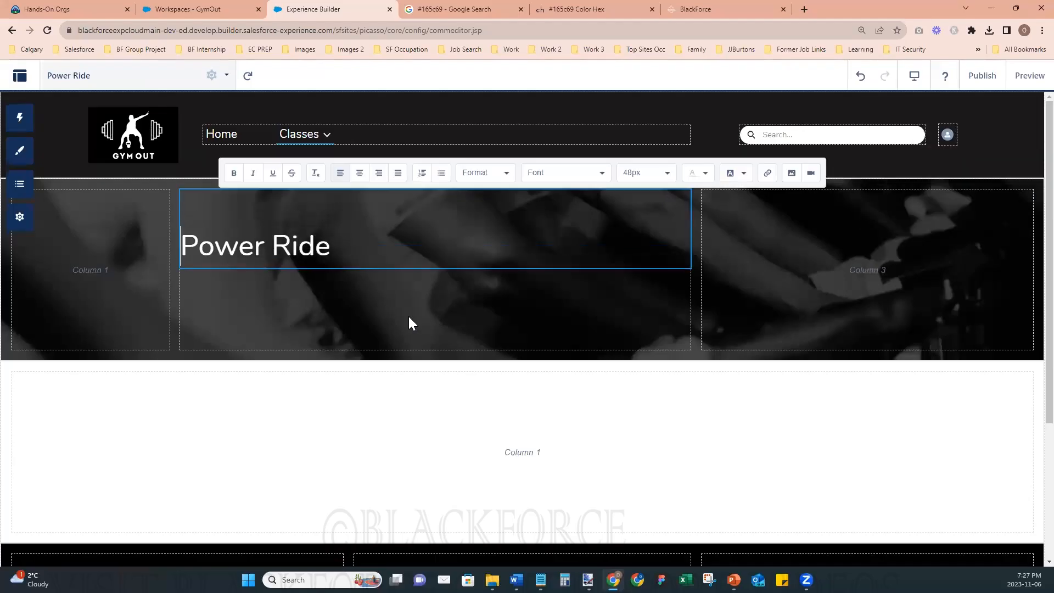
pyautogui.click(740, 456)
pyautogui.click(1030, 117)
# - Preview the Power Ride page, return to the builder and look over the sections down to the footer
pyautogui.click(1030, 75)
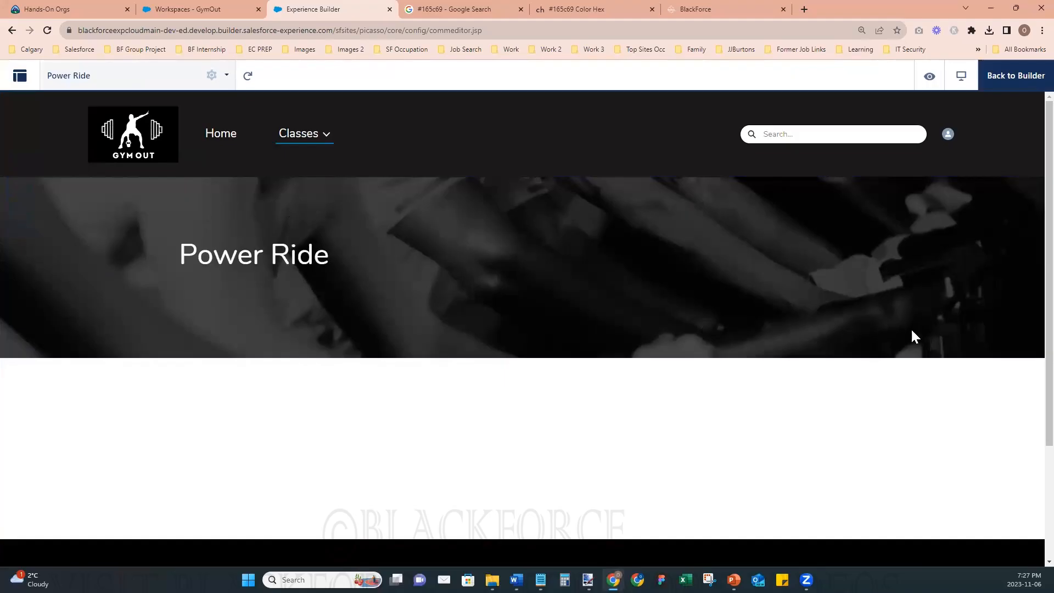
pyautogui.click(1021, 77)
pyautogui.scroll(-2, 595, 454)
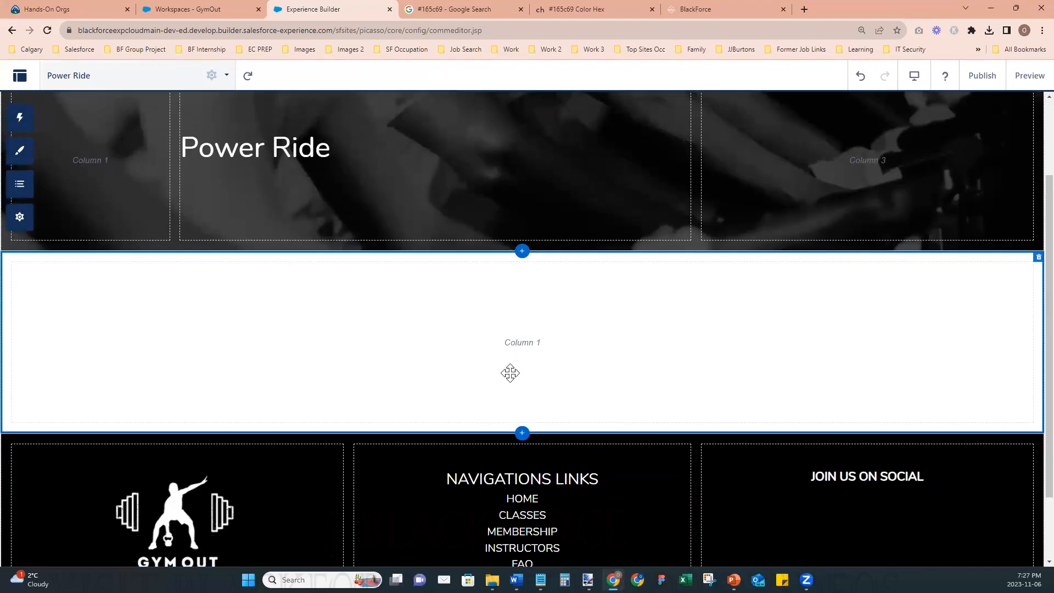
pyautogui.scroll(2, 539, 369)
pyautogui.scroll(-2, 539, 368)
pyautogui.scroll(2, 522, 258)
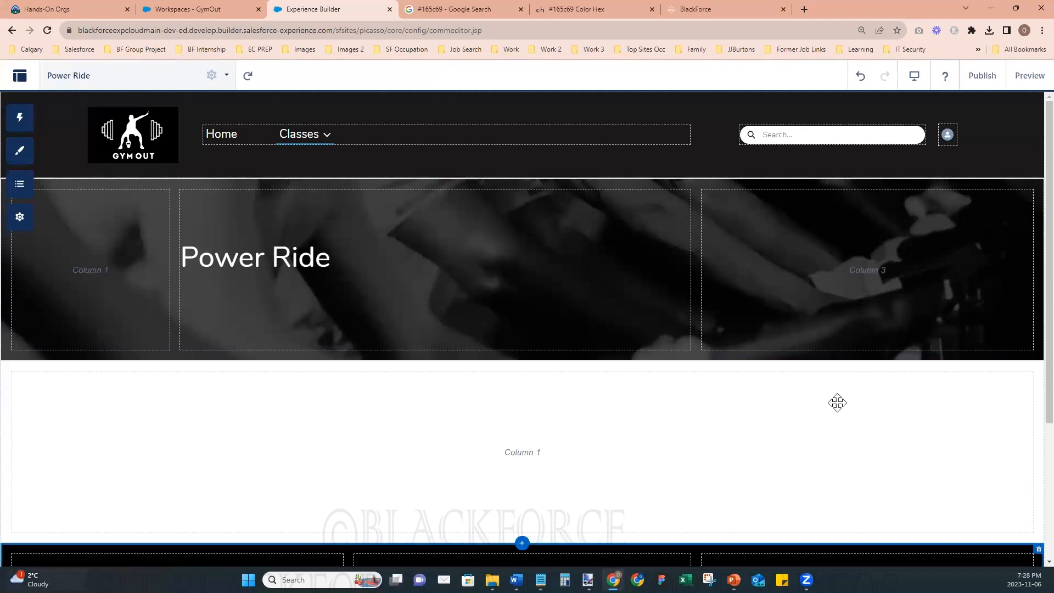
# - Give the empty section below the banner a four-column layout with column distribution 1, 5, 5 and 1
pyautogui.click(527, 396)
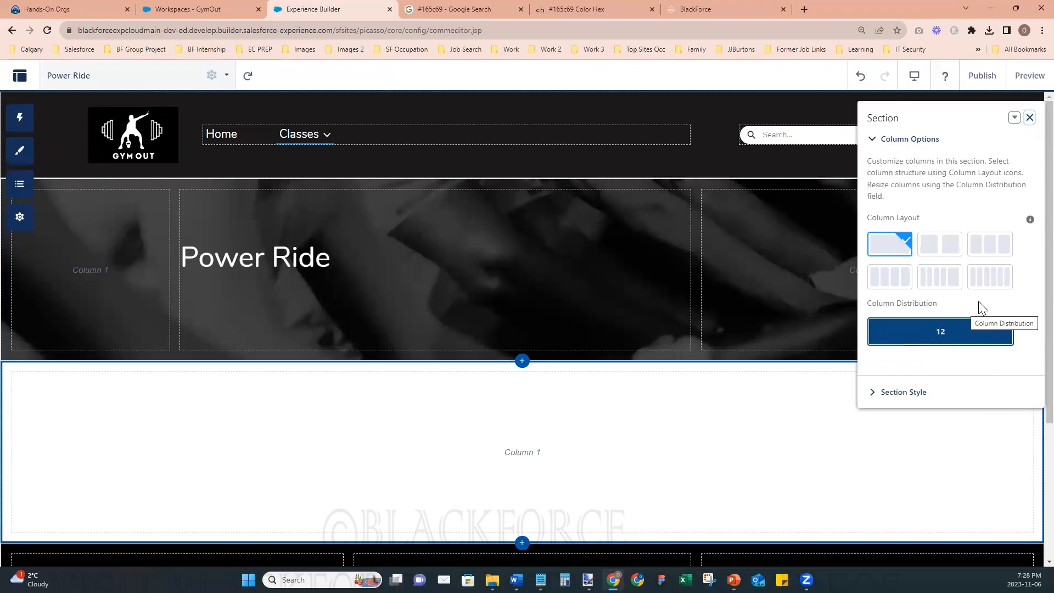
pyautogui.click(890, 280)
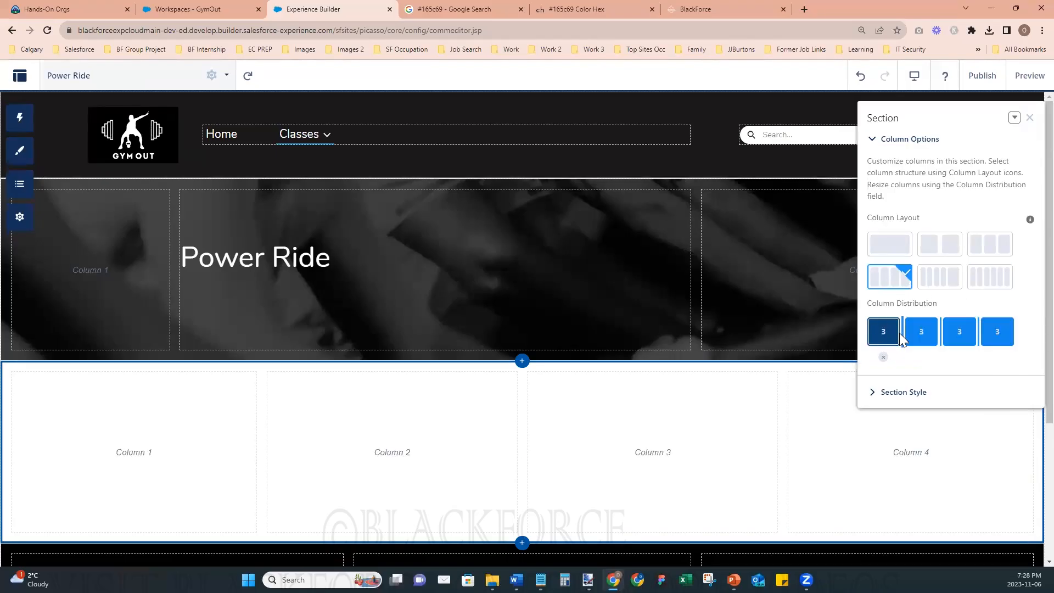
pyautogui.moveTo(900, 333); pyautogui.dragTo(877, 333)
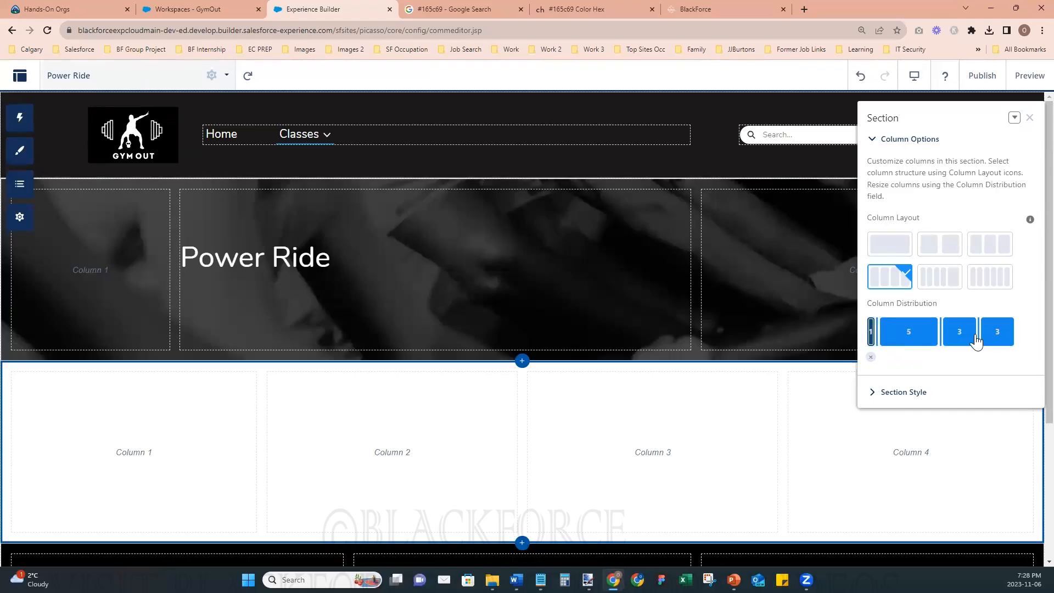
pyautogui.moveTo(980, 331); pyautogui.dragTo(1000, 339)
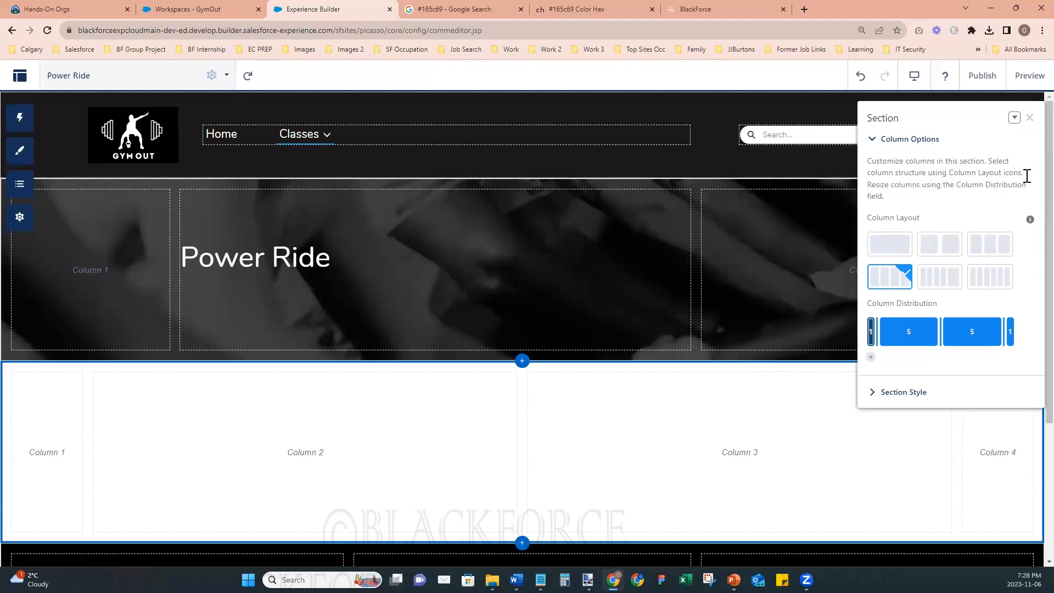
pyautogui.click(1030, 117)
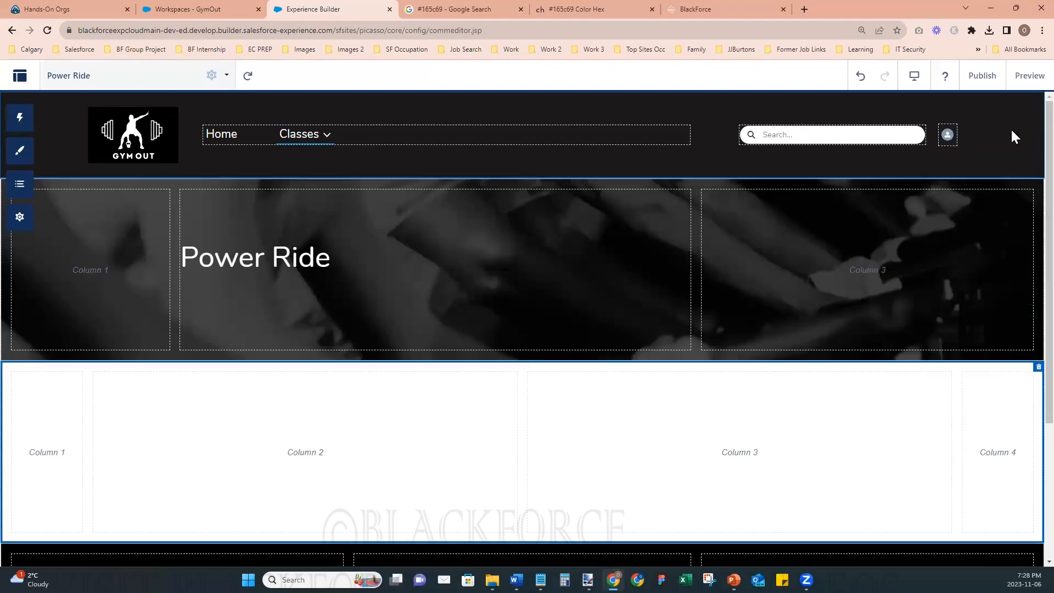
# - Add a Rich Content Editor component to column 2 of the four-column section
pyautogui.click(314, 417)
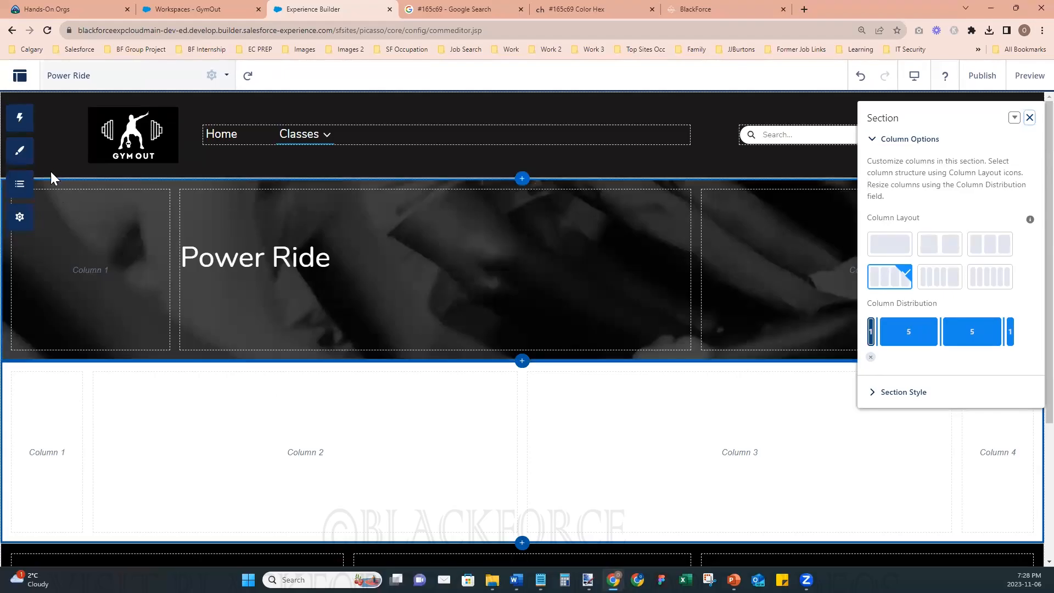
pyautogui.click(19, 117)
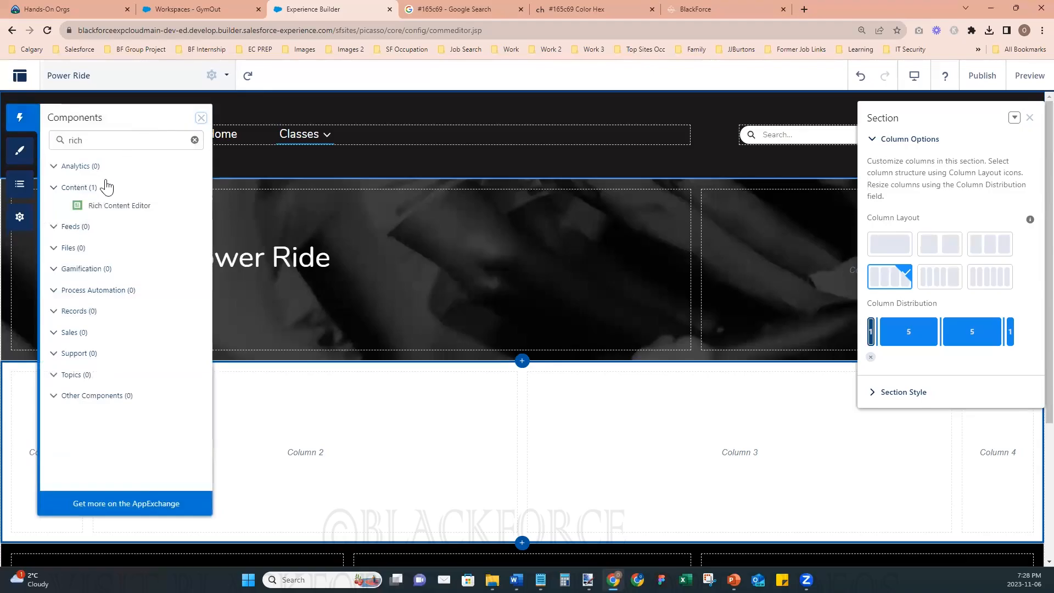
pyautogui.moveTo(159, 208); pyautogui.dragTo(348, 453)
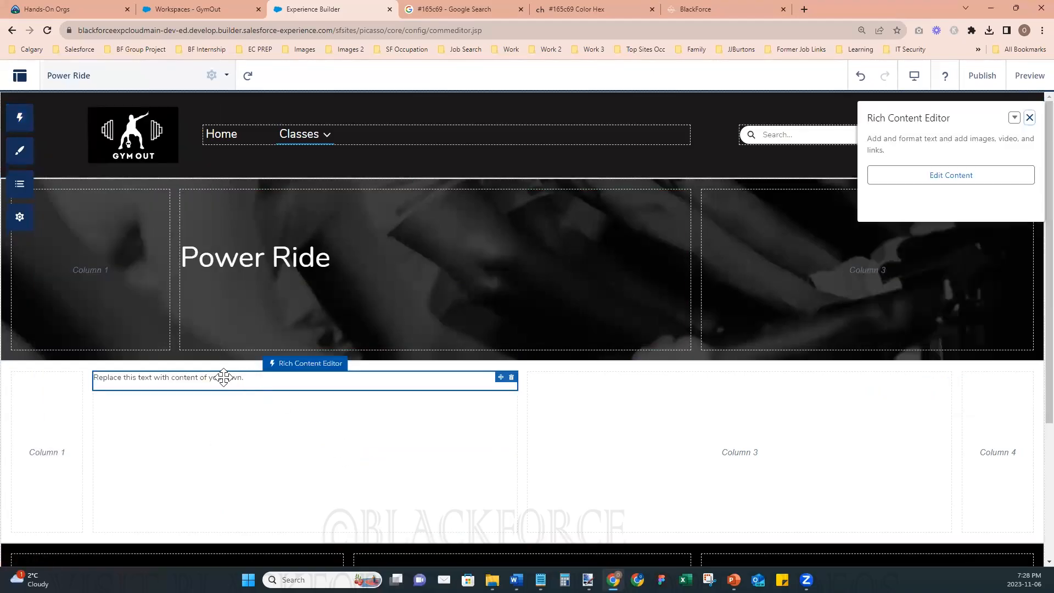
# - Clear the placeholder text from the Rich Content Editor in column 2 below the banner
pyautogui.doubleClick(230, 378)
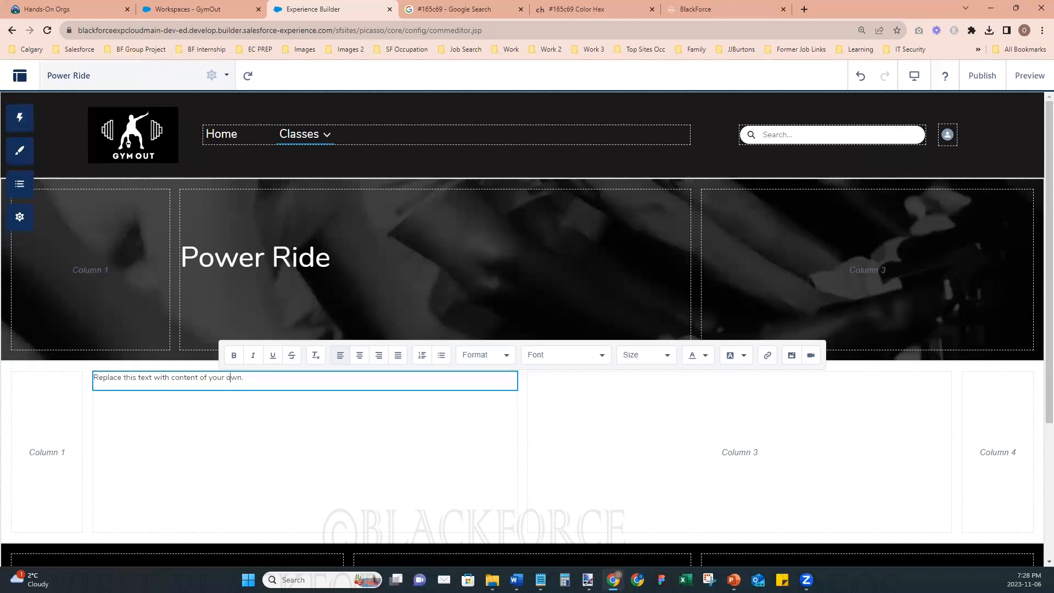
pyautogui.hotkey('alt', 'Tab')
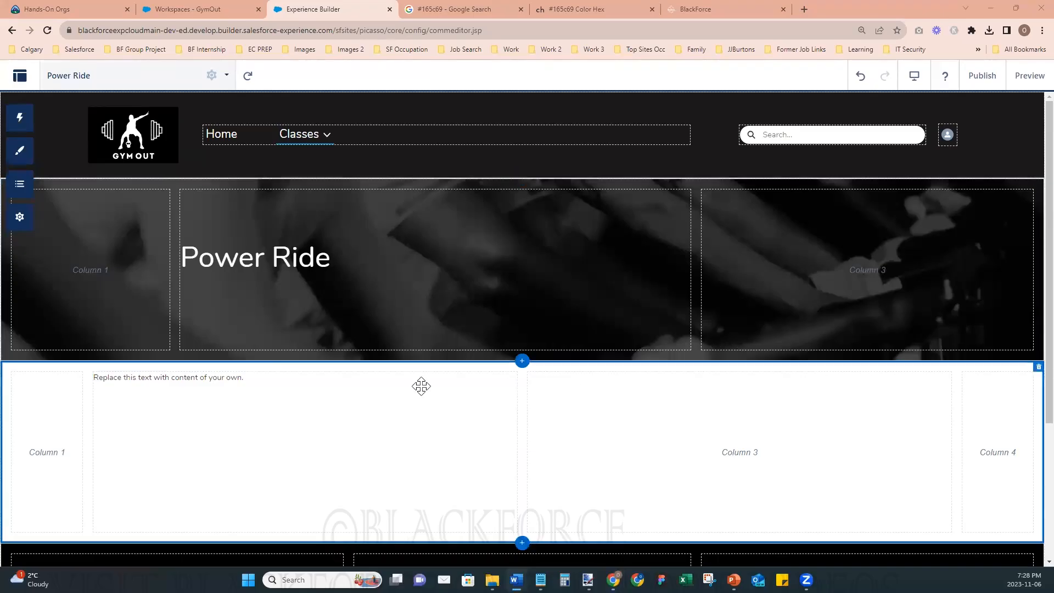
pyautogui.click(295, 390)
pyautogui.click(235, 376)
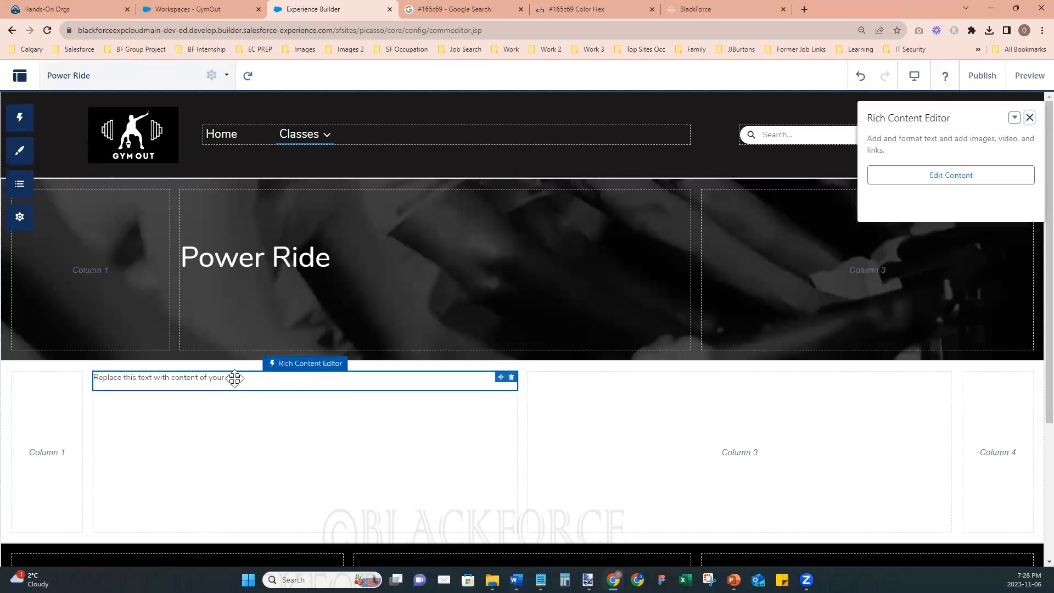
pyautogui.doubleClick(235, 378)
pyautogui.tripleClick(235, 378)
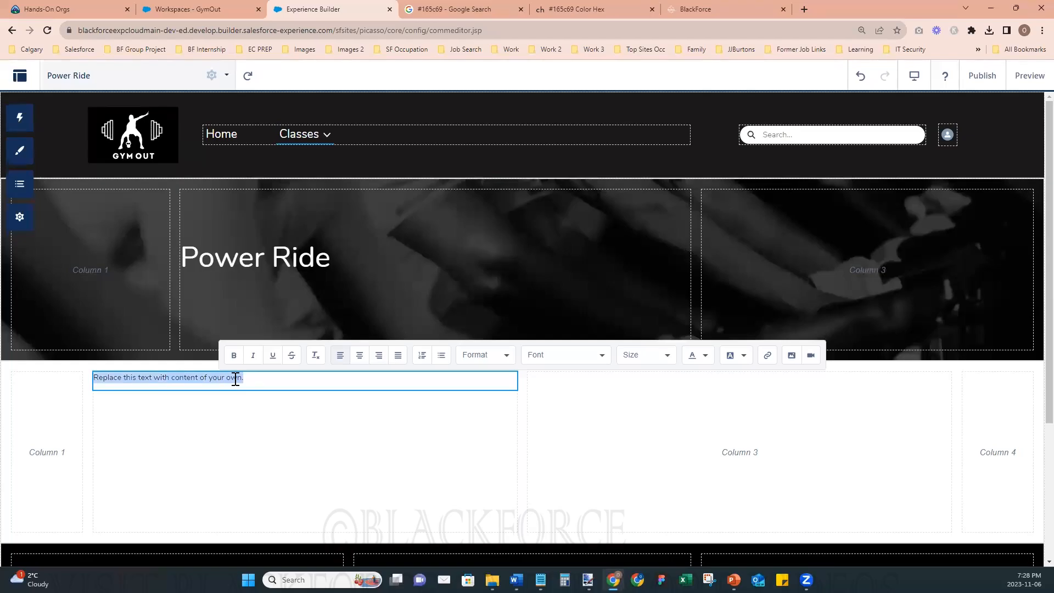
pyautogui.press('BackSpace')
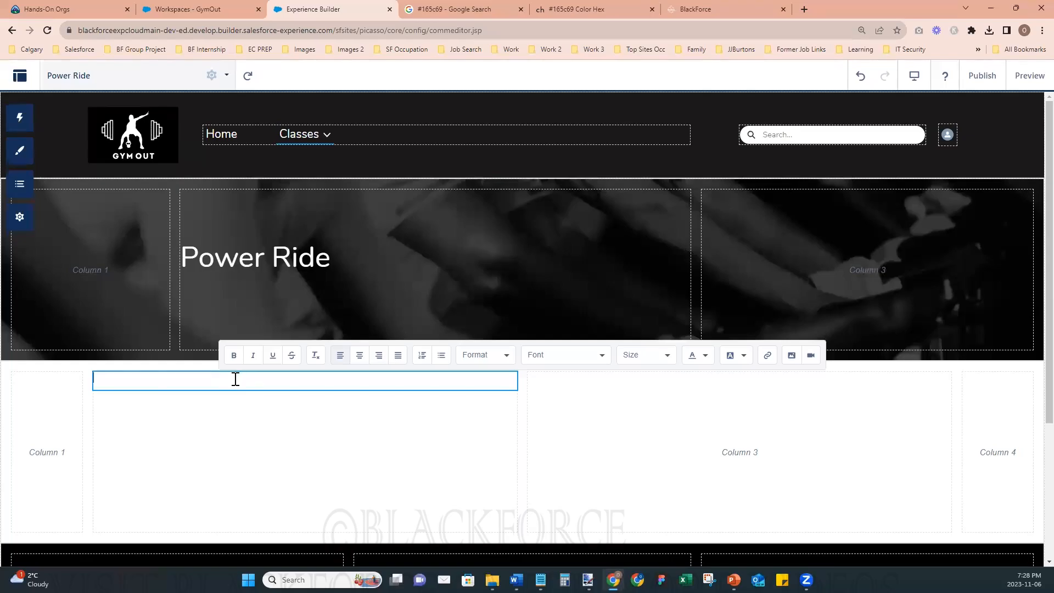
pyautogui.click(811, 355)
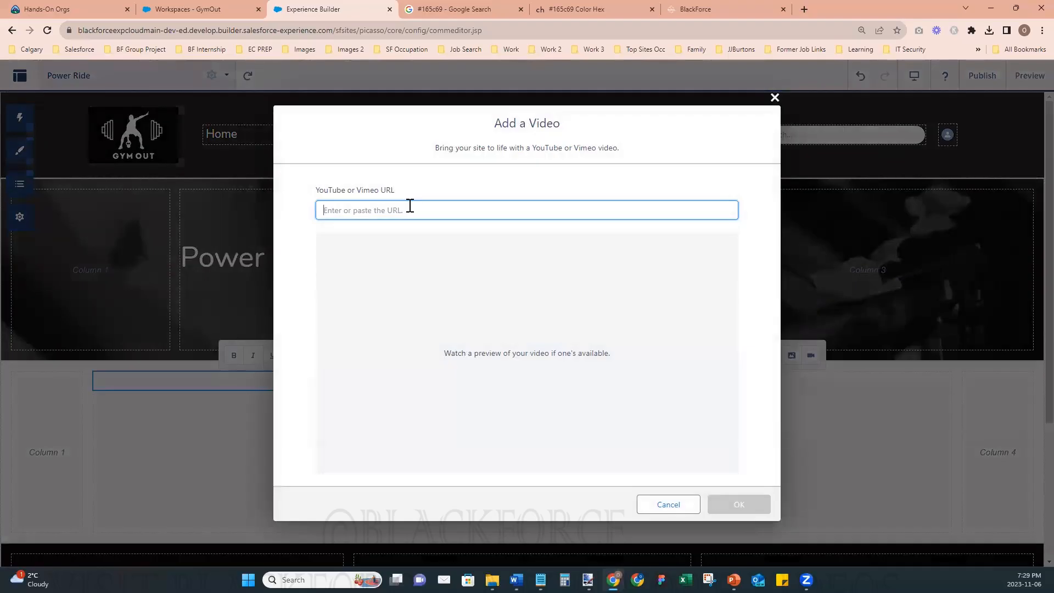
pyautogui.write('https://www.youtube.com/watch?v=oMndAaZ41xY')
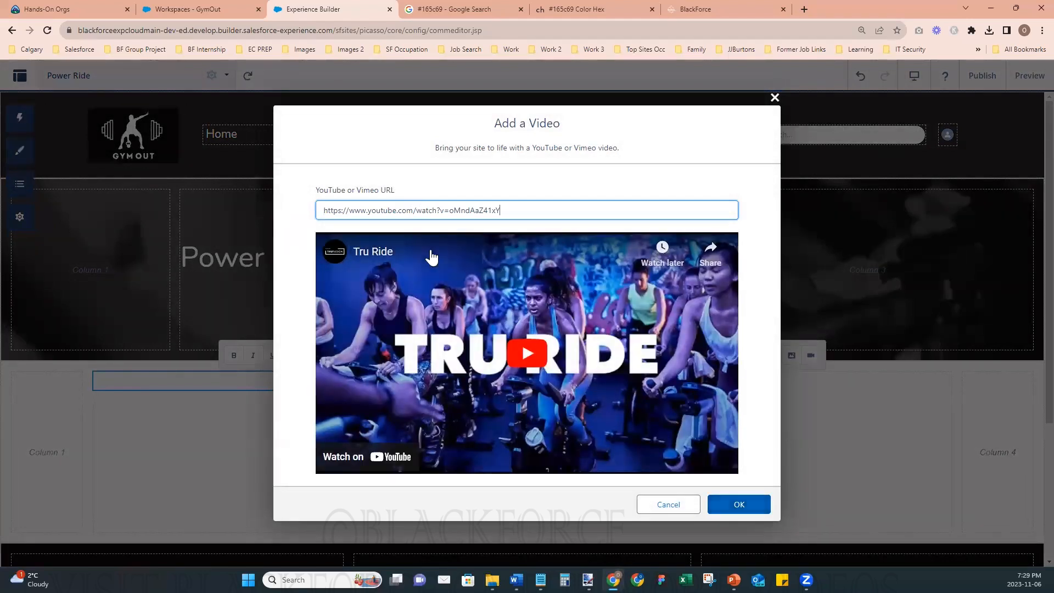
pyautogui.click(717, 512)
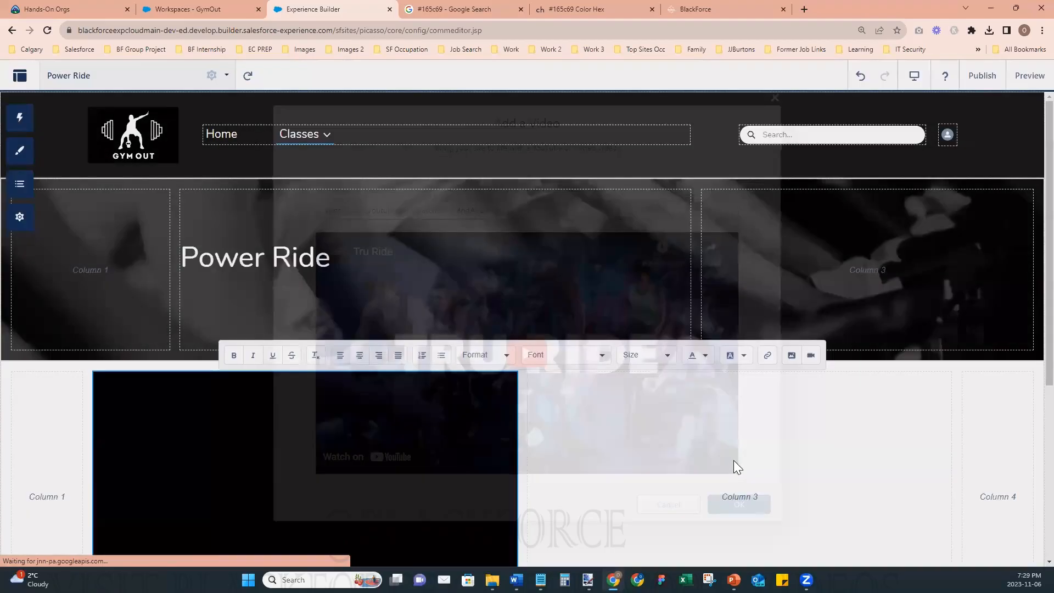
# - Add a Rich Content Editor component to column 3, beside the video
pyautogui.scroll(-3, 739, 464)
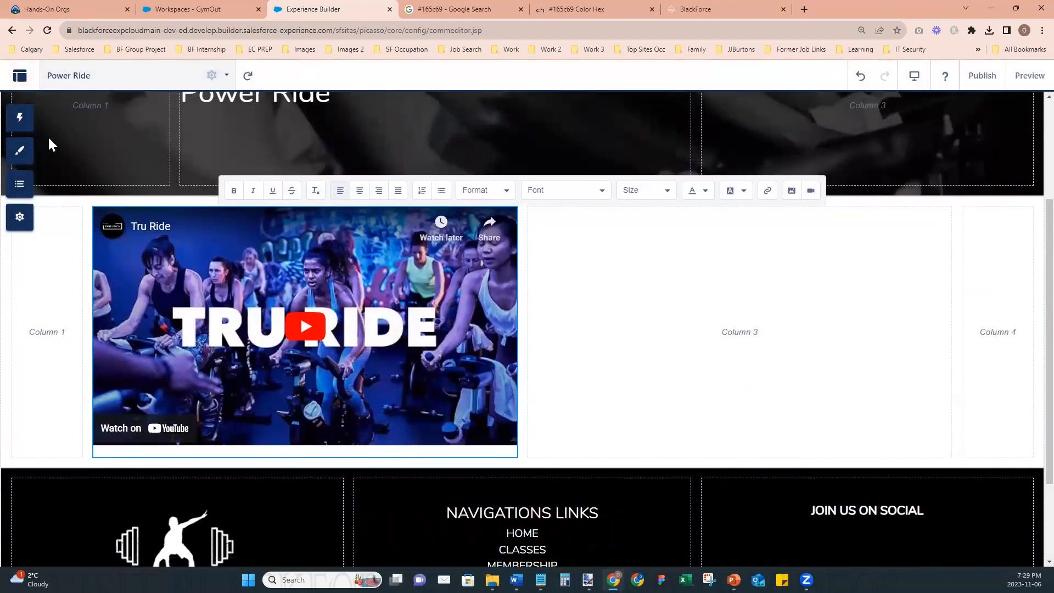
pyautogui.click(21, 151)
pyautogui.click(20, 117)
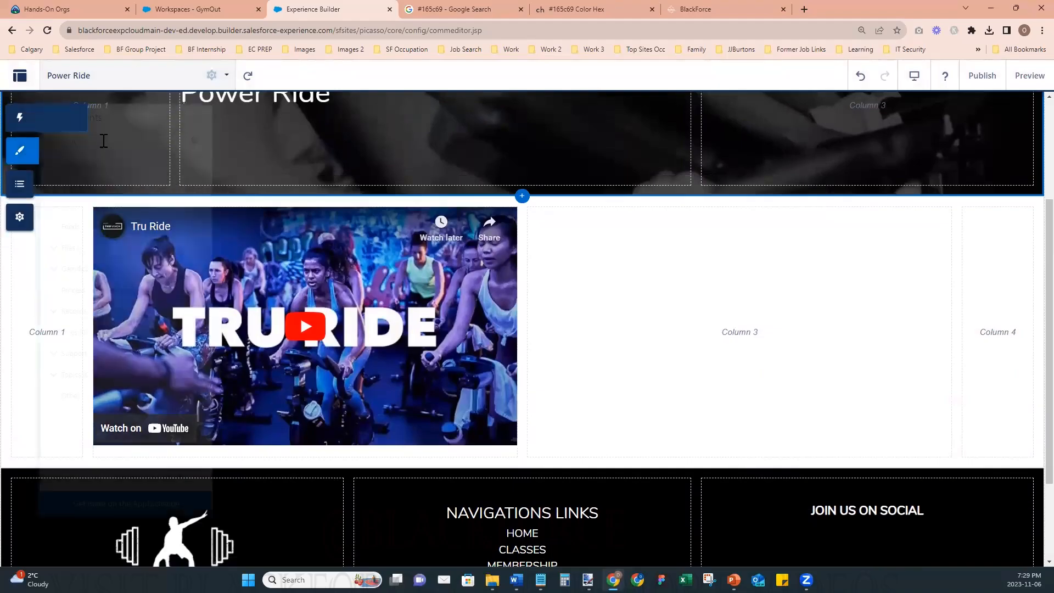
pyautogui.moveTo(88, 205); pyautogui.dragTo(649, 319)
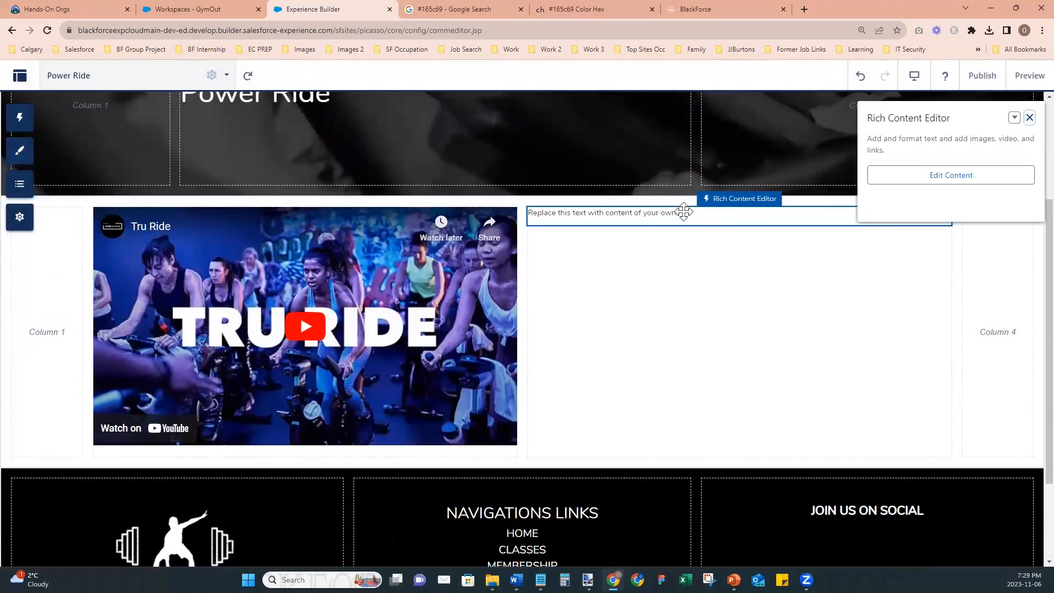
# - Replace the column 3 placeholder with the copied Power Ride class description beginning "Cardio lovers: clip in and rock out at Power Ride"
pyautogui.doubleClick(670, 214)
pyautogui.tripleClick(670, 214)
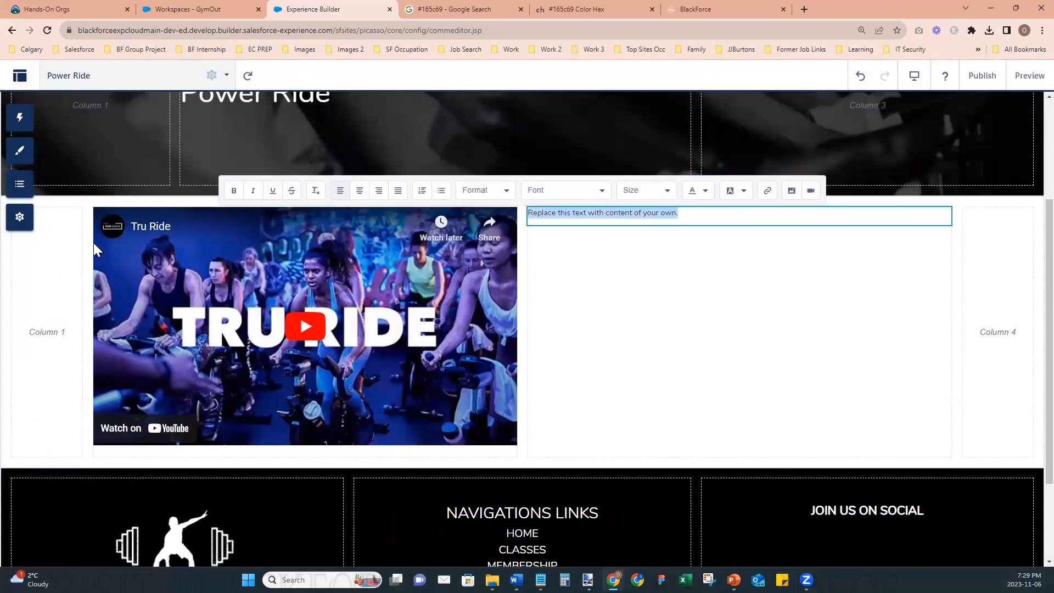
pyautogui.press('BackSpace')
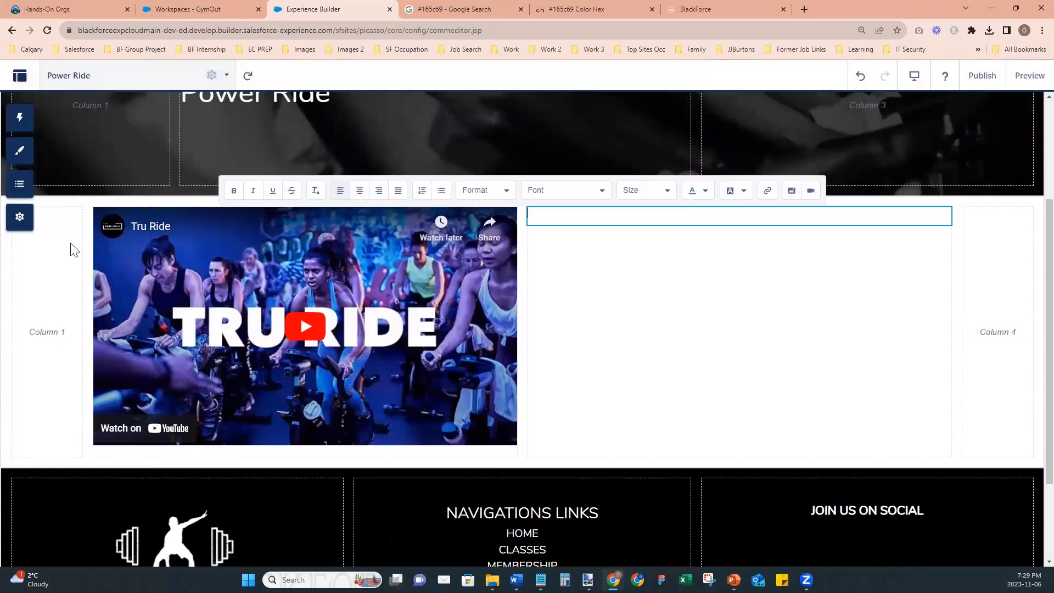
pyautogui.click(71, 246)
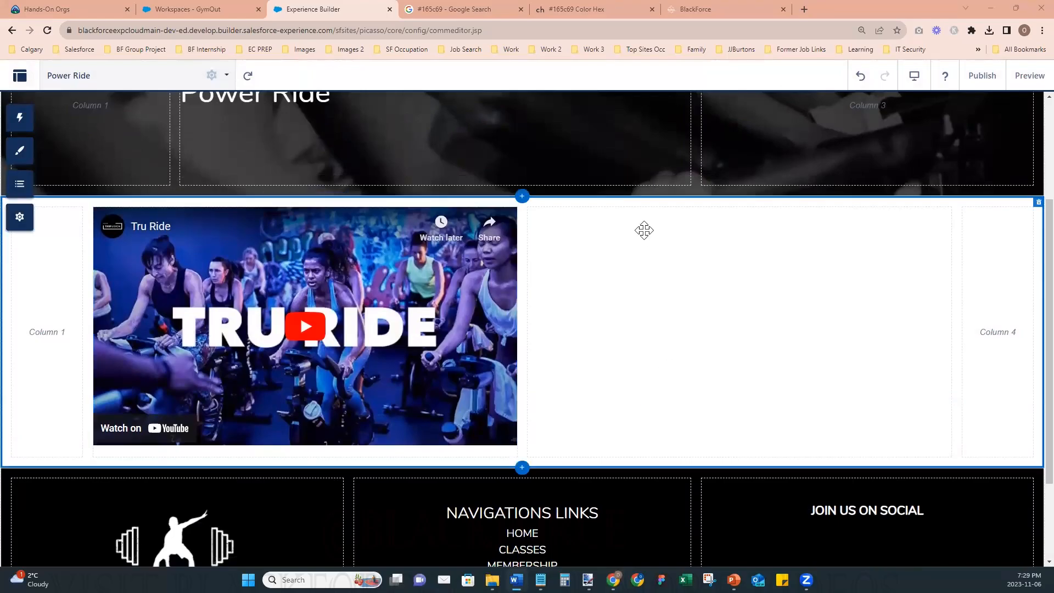
pyautogui.click(633, 214)
pyautogui.click(609, 214)
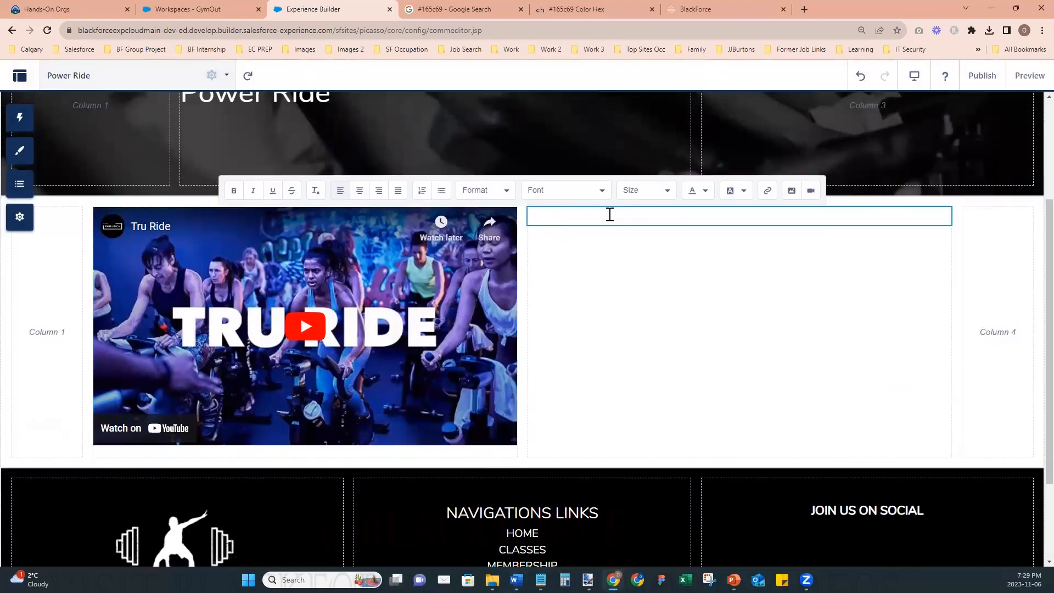
pyautogui.write('Cardio lovers: clip in and rock out at Power Ride. This cycle class features heart-pumping drills and a challenging upper body dumbbell section to keep you toned from head to toe. Sprint, climb, and dance to electrifying tracks for the ultimate endorphin high. We promise it will be the ride of your life.')
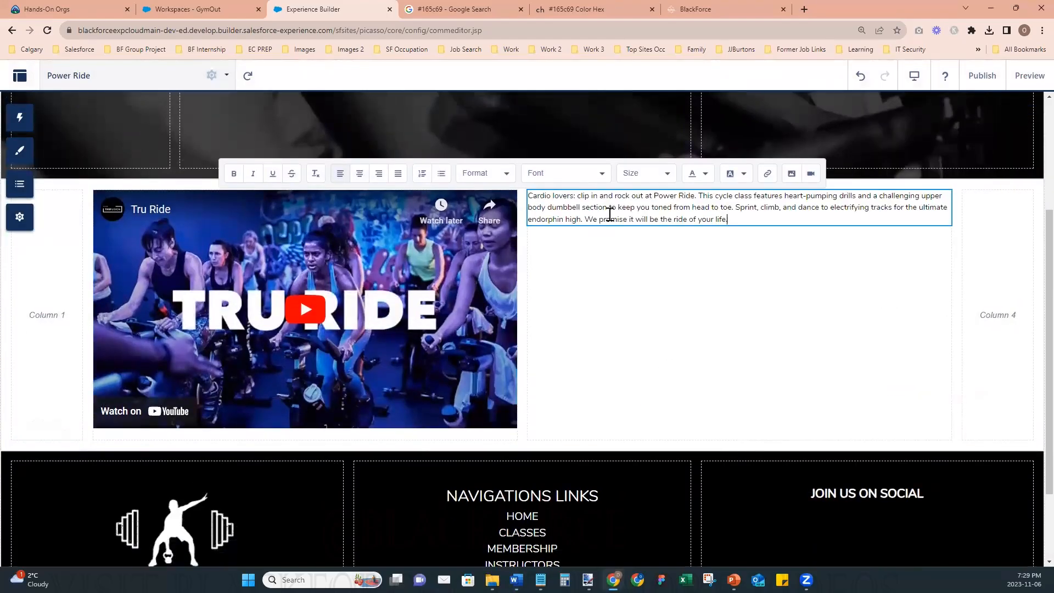
# - Add another Rich Content Editor below the class description and replace its placeholder with the copied WHAT TO BRING list
pyautogui.click(0, 346)
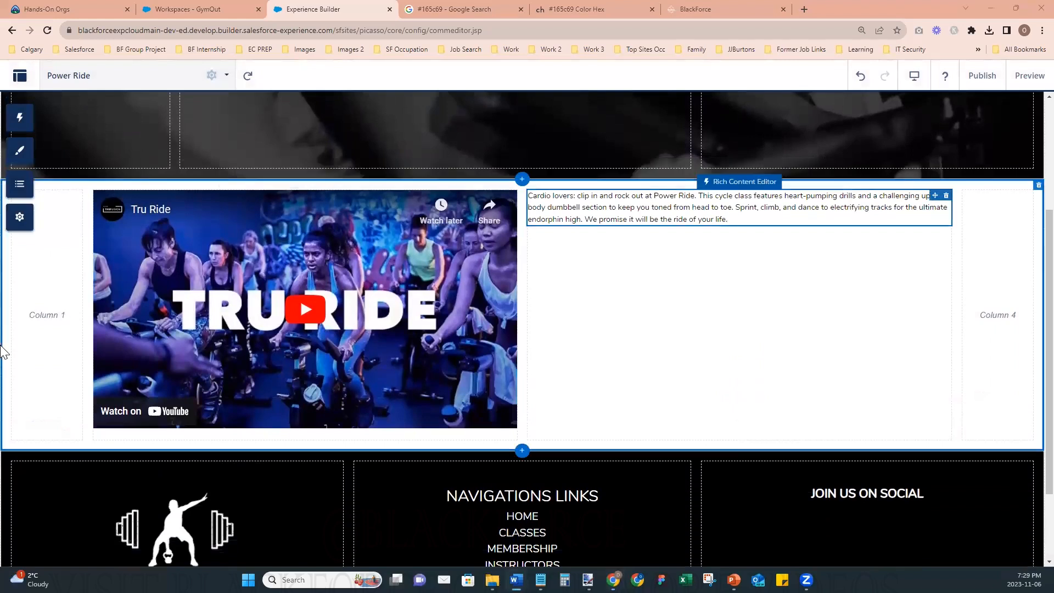
pyautogui.click(22, 121)
pyautogui.moveTo(108, 207); pyautogui.dragTo(669, 274)
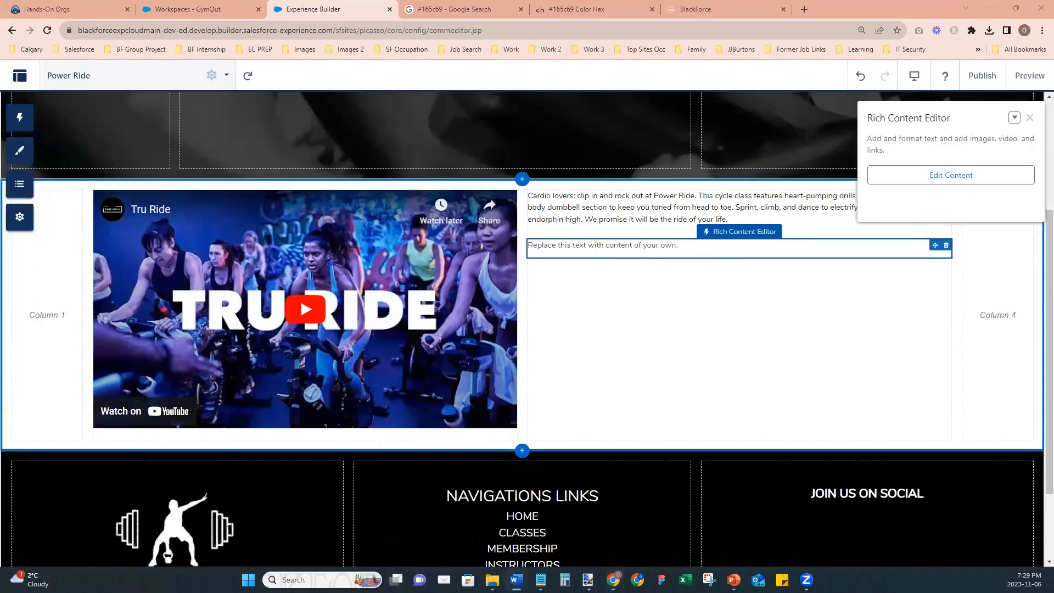
pyautogui.click(598, 248)
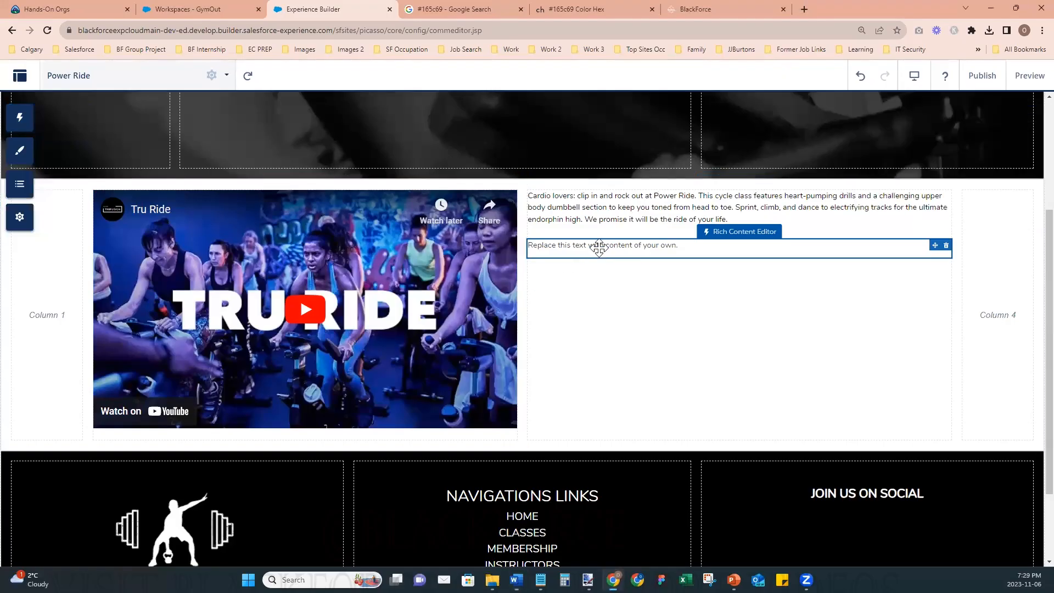
pyautogui.tripleClick(629, 245)
pyautogui.write('WHAT TO BRING Sweat Towel (optional) Cycle Shoes SPD Cleats Water')
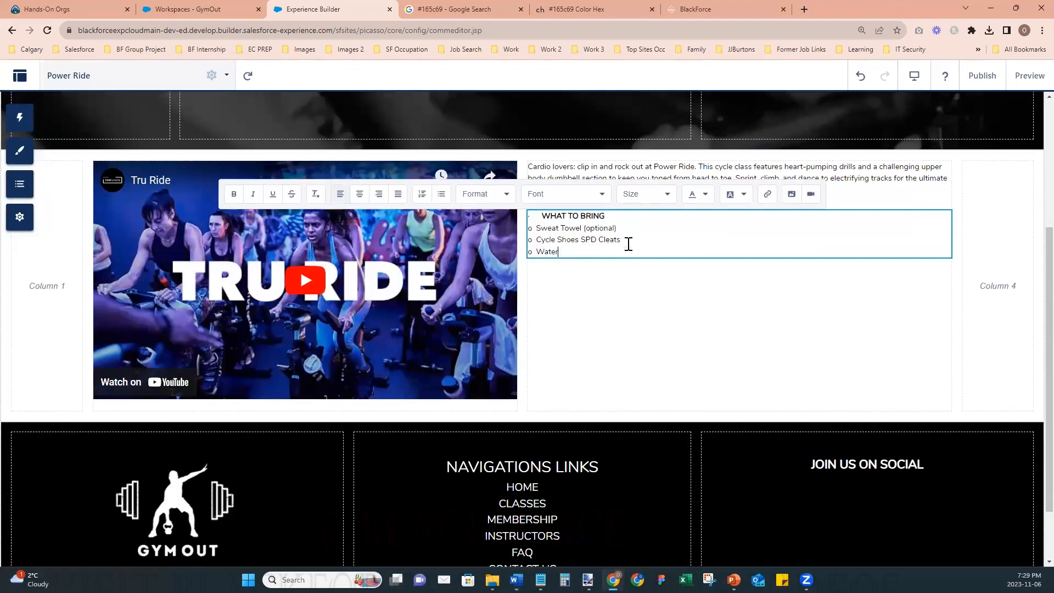
# - Delete the stray characters and spacing in front of the WHAT TO BRING heading
pyautogui.click(544, 216)
pyautogui.press('BackSpace')
pyautogui.press('BackSpace')
pyautogui.press('BackSpace')
pyautogui.press('BackSpace')
# - Set the font size of the whole WHAT TO BRING block to 26px and leave its editor
pyautogui.hotkey('ctrl', 'a')
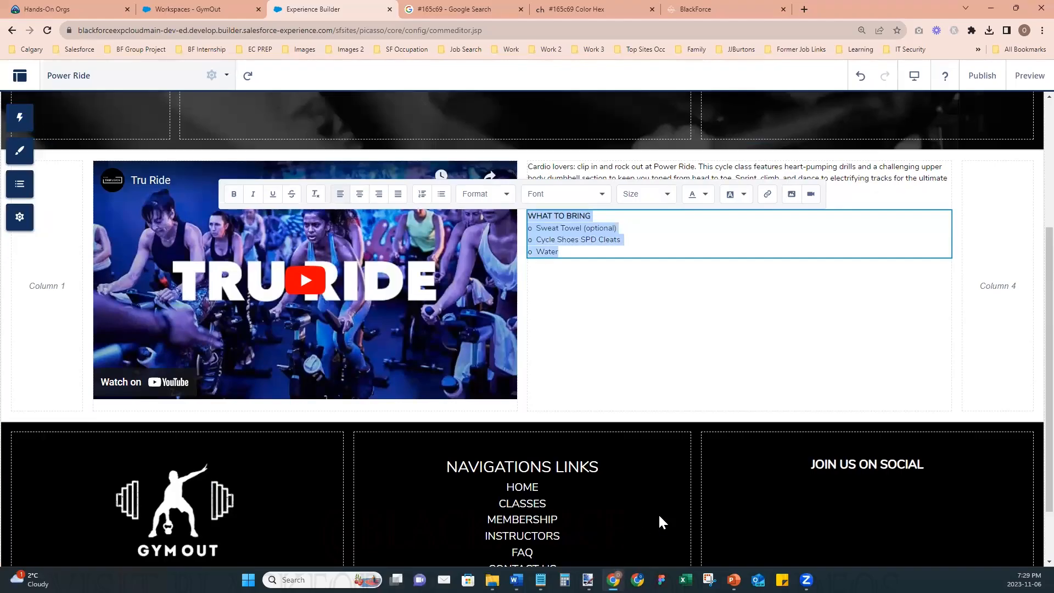
pyautogui.click(666, 195)
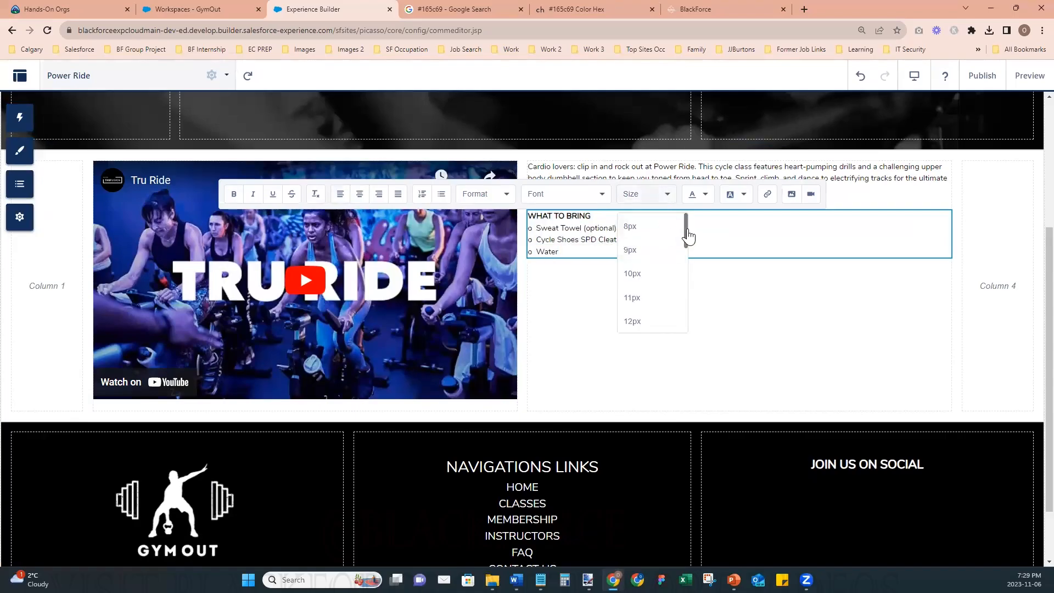
pyautogui.click(680, 266)
pyautogui.click(665, 194)
pyautogui.scroll(-5, 644, 308)
pyautogui.click(645, 219)
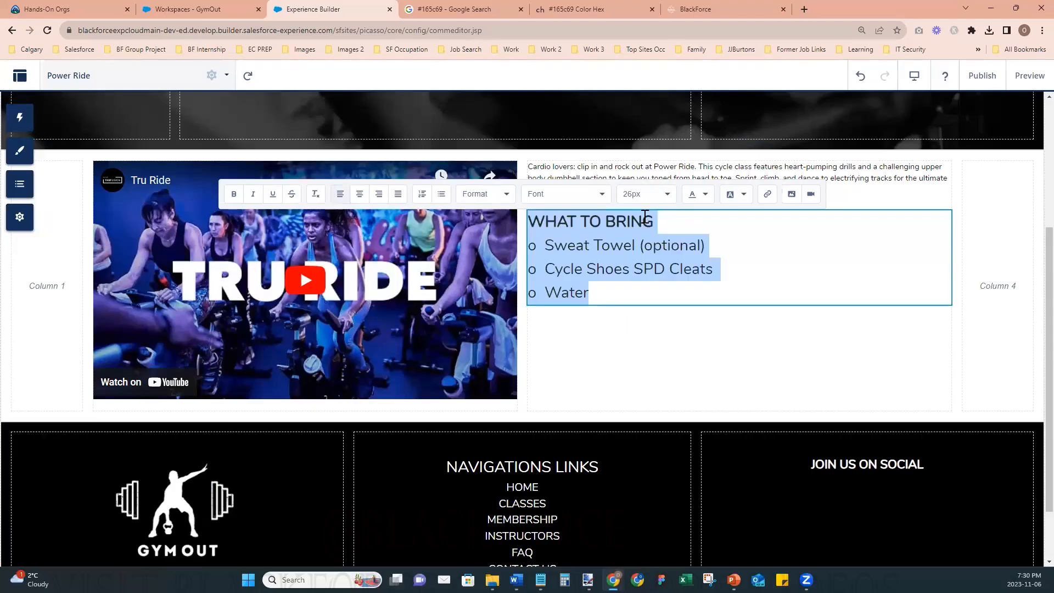
pyautogui.click(597, 259)
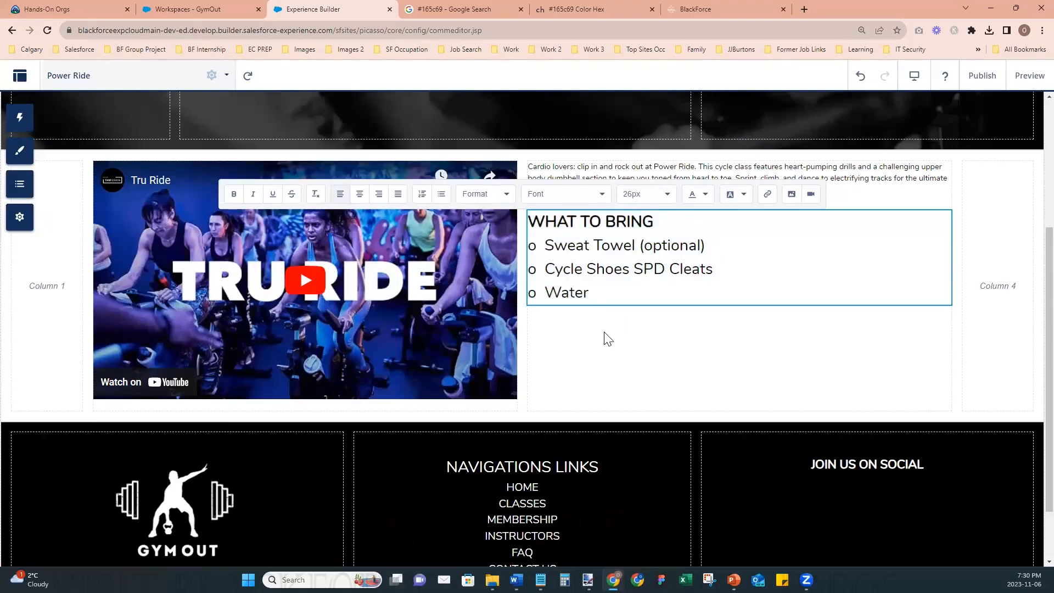
pyautogui.click(661, 384)
# - Set the font size of the class description paragraph to 22px, leave its editor and close the section properties
pyautogui.click(663, 241)
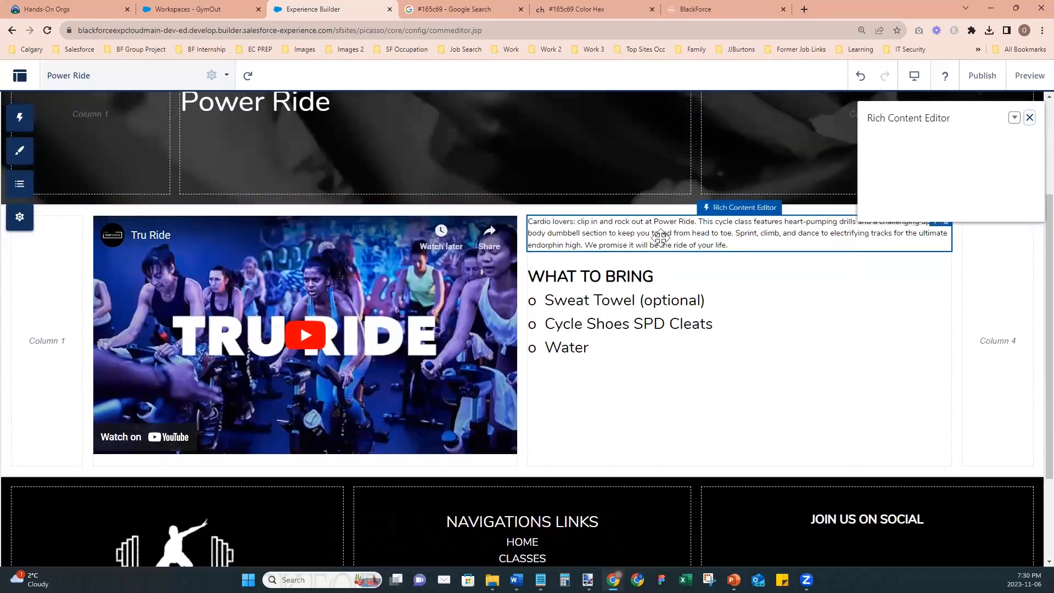
pyautogui.click(679, 239)
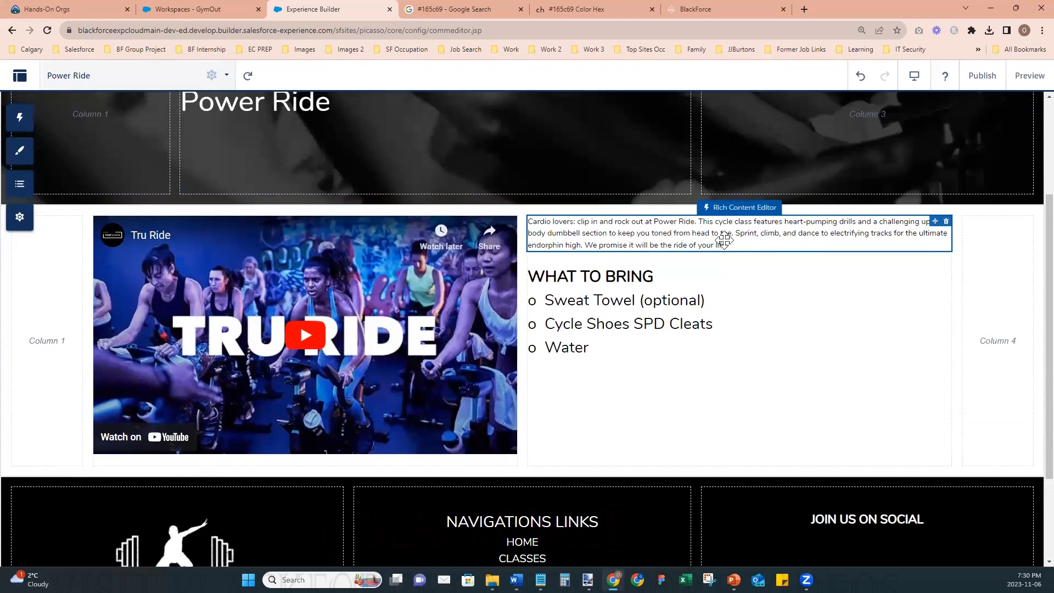
pyautogui.doubleClick(730, 226)
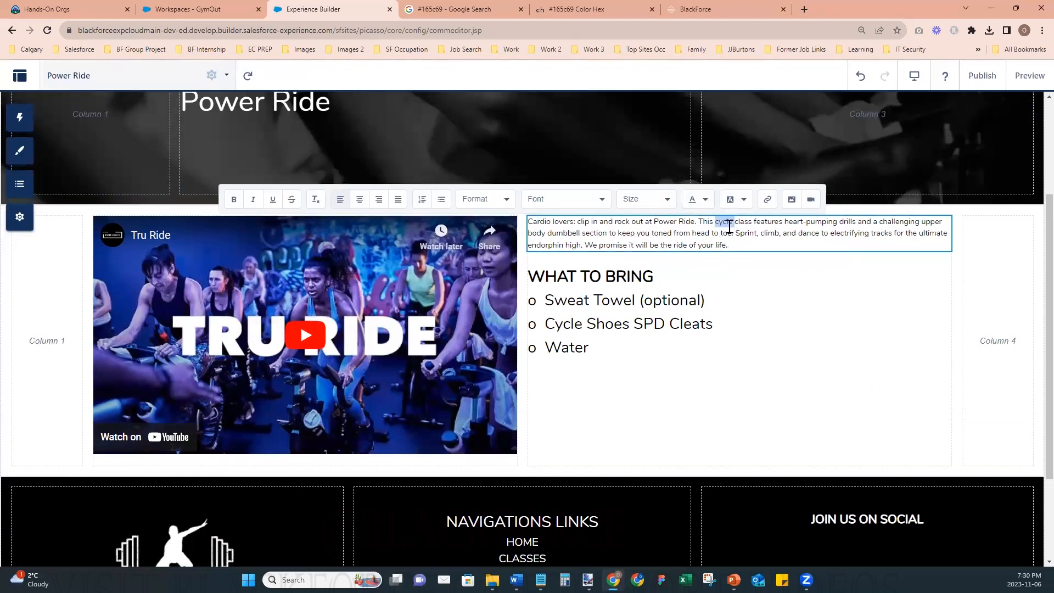
pyautogui.tripleClick(729, 225)
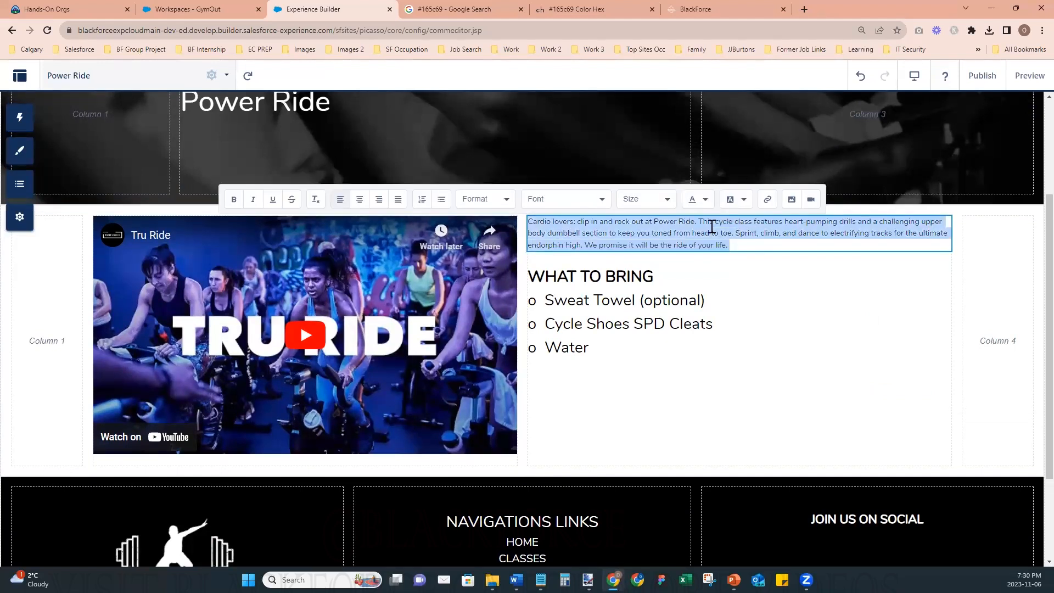
pyautogui.click(666, 204)
pyautogui.scroll(-3, 658, 283)
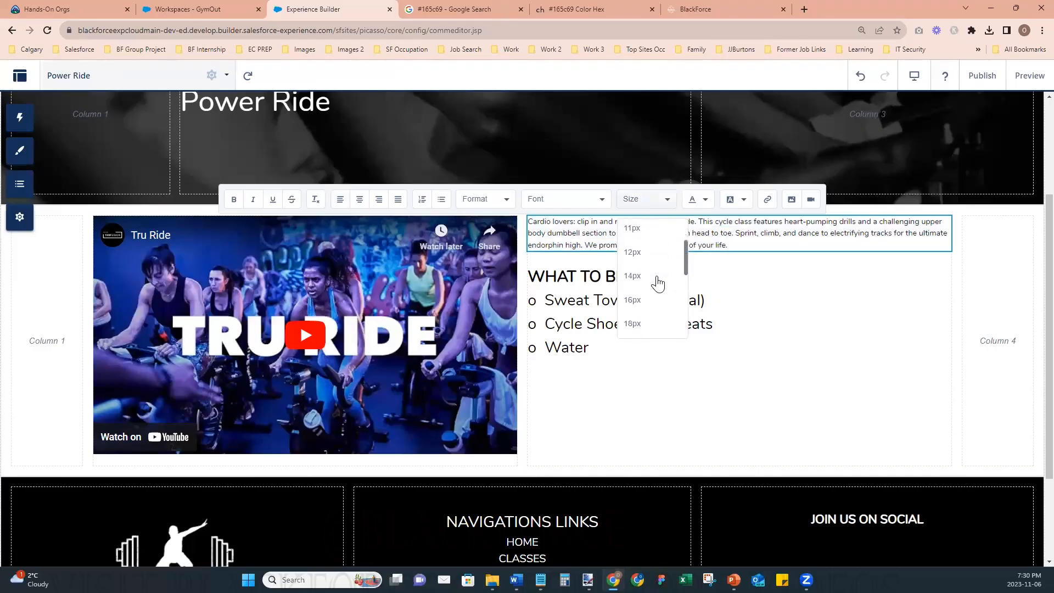
pyautogui.scroll(-1, 658, 283)
pyautogui.click(651, 277)
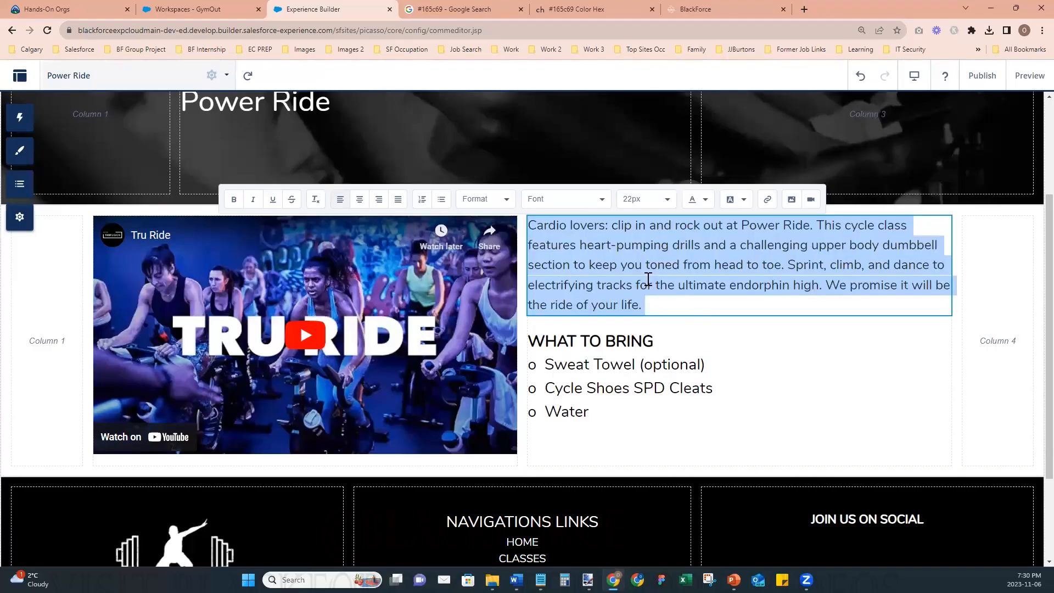
pyautogui.click(769, 414)
pyautogui.click(769, 435)
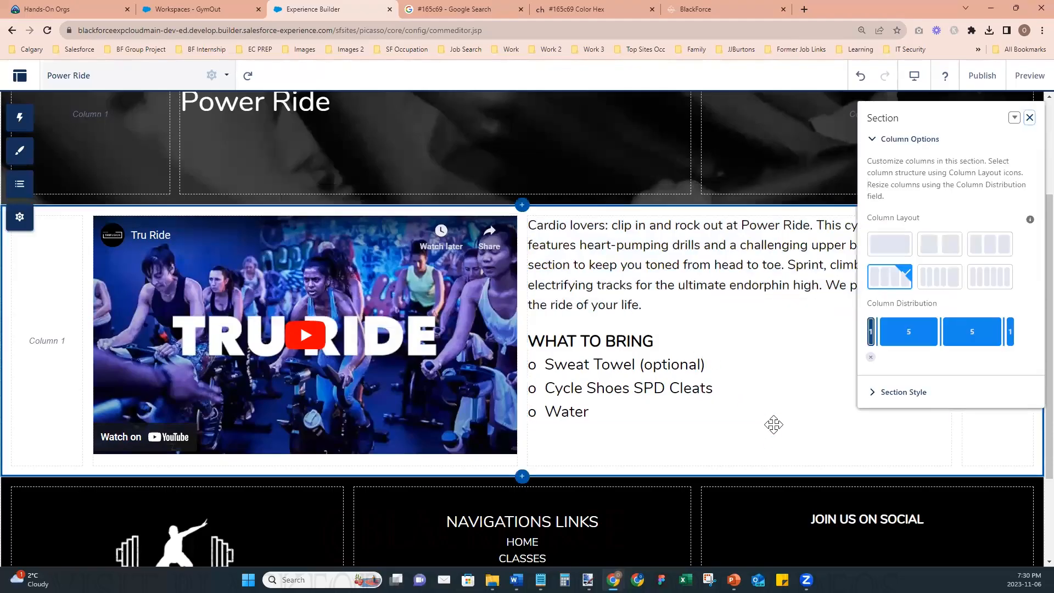
pyautogui.click(1029, 118)
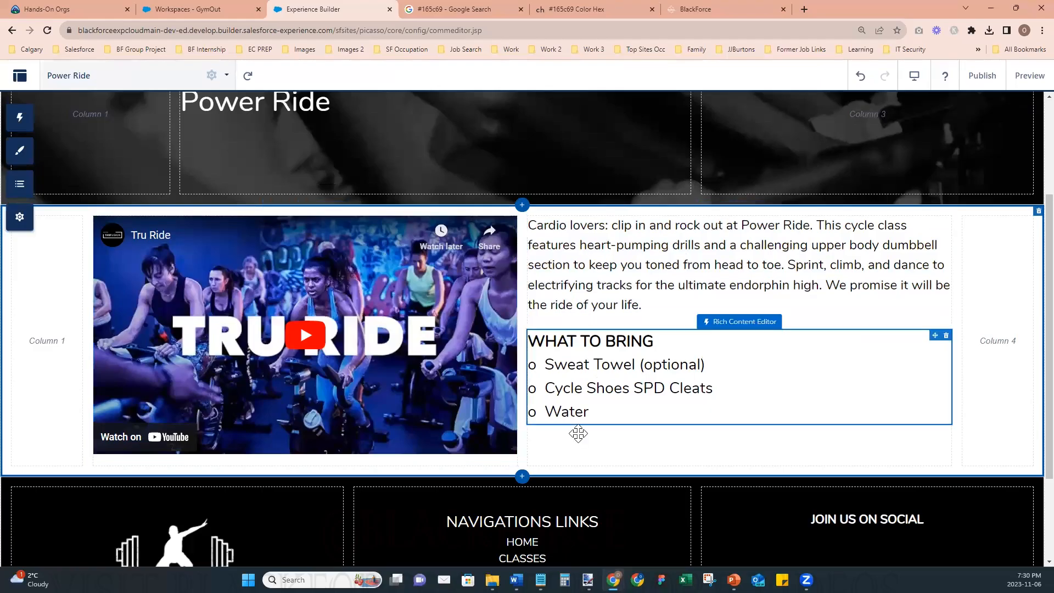
# - Preview the Power Ride page and look over it from the header to the footer
pyautogui.click(1030, 76)
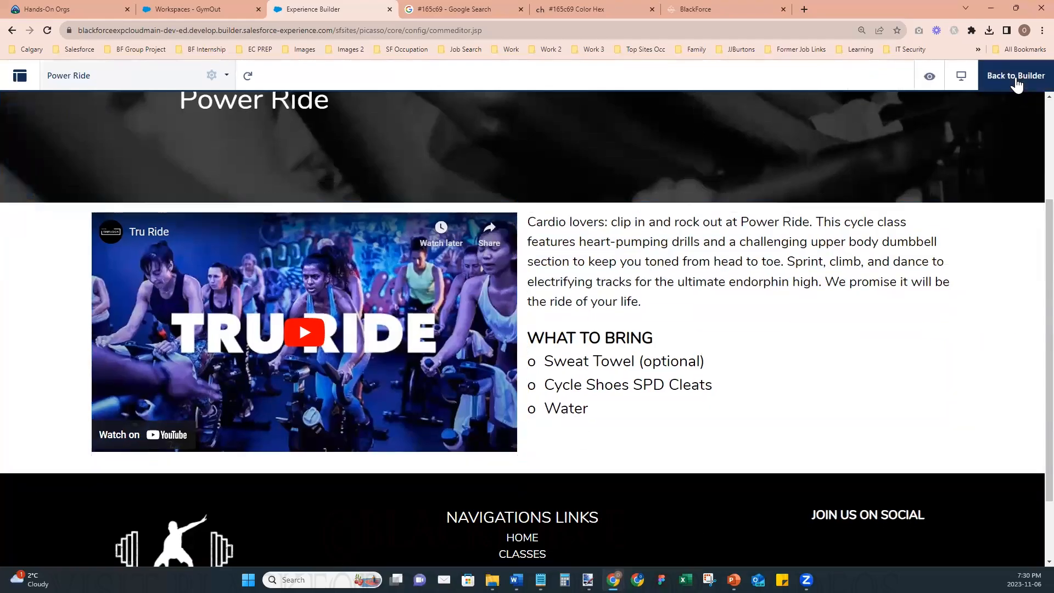
pyautogui.scroll(3, 840, 421)
pyautogui.scroll(-5, 840, 421)
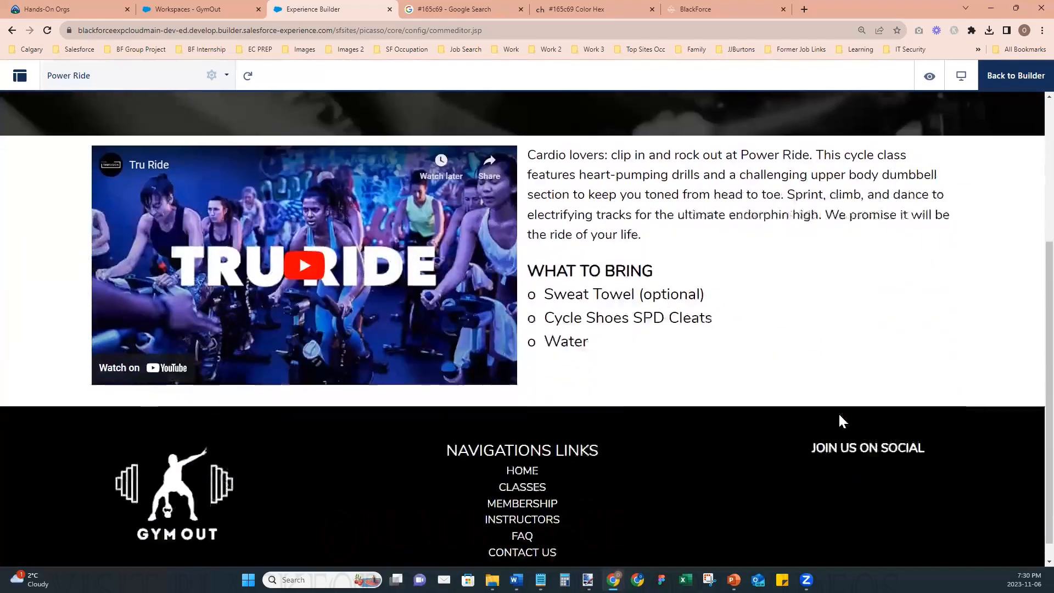
pyautogui.scroll(5, 740, 419)
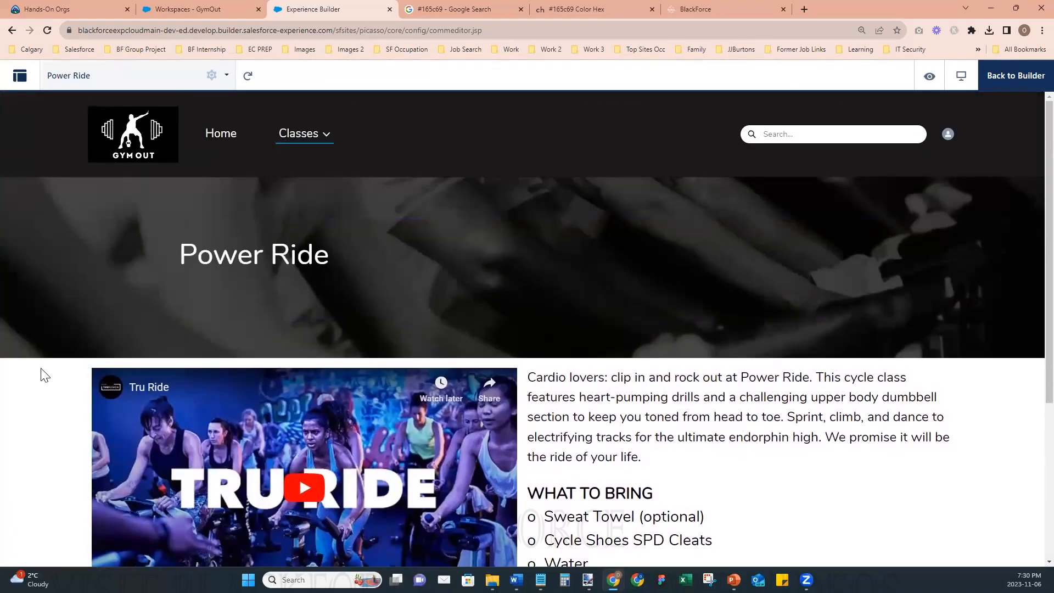
# - Return from the preview to the page builder and add a Rich Content Editor above the Tru Ride video
pyautogui.click(1011, 75)
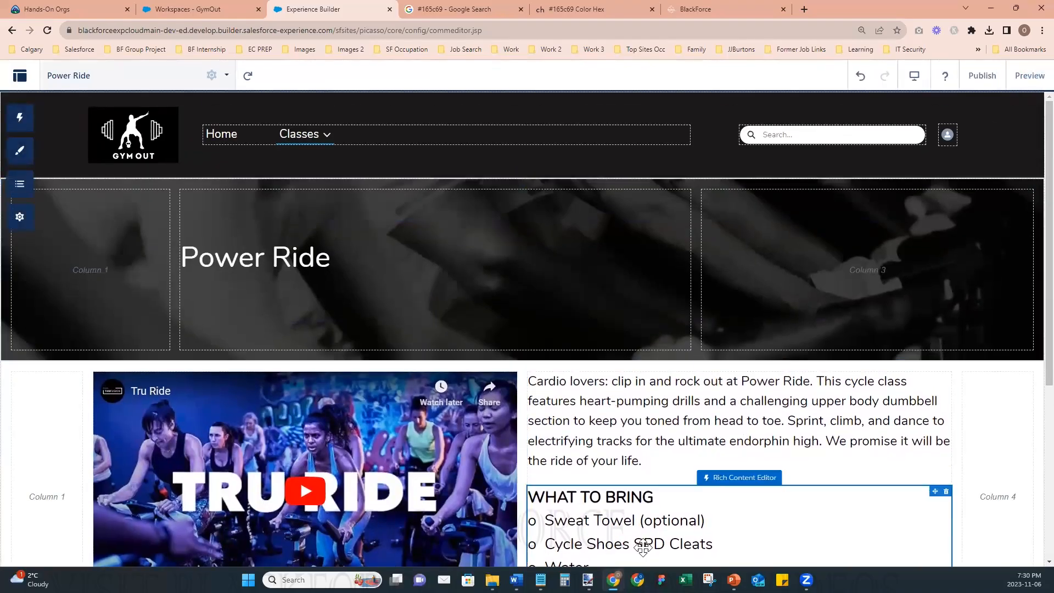
pyautogui.scroll(-3, 612, 508)
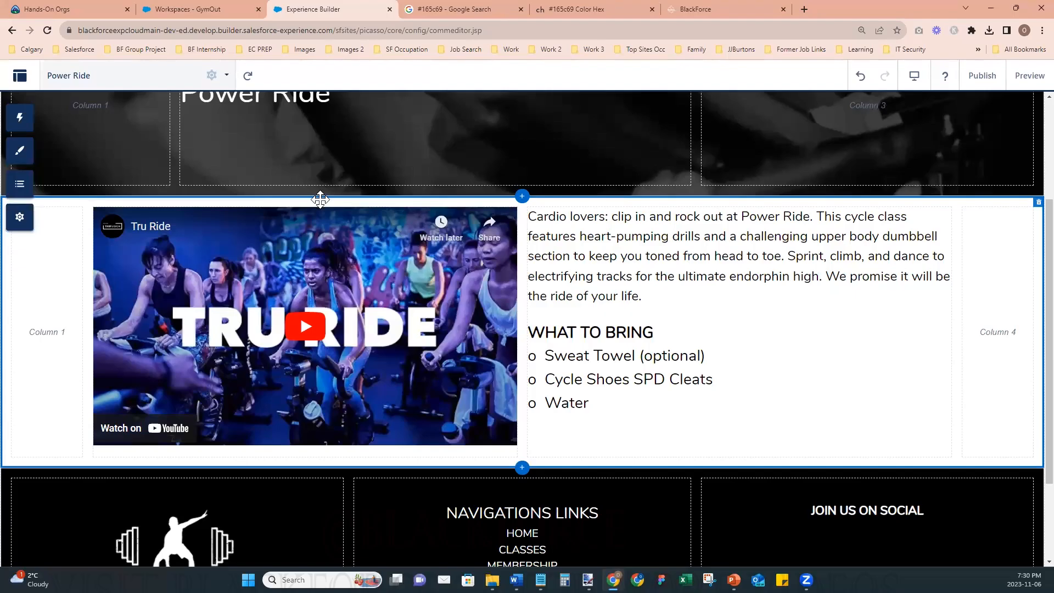
pyautogui.click(25, 121)
pyautogui.moveTo(110, 208); pyautogui.dragTo(44, 146)
pyautogui.click(565, 443)
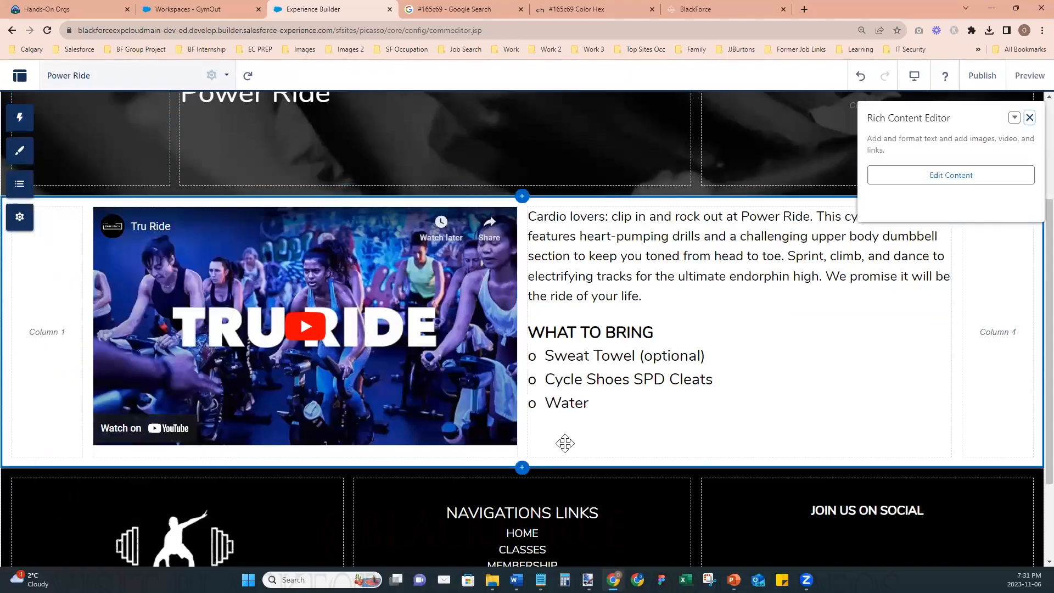
pyautogui.click(184, 452)
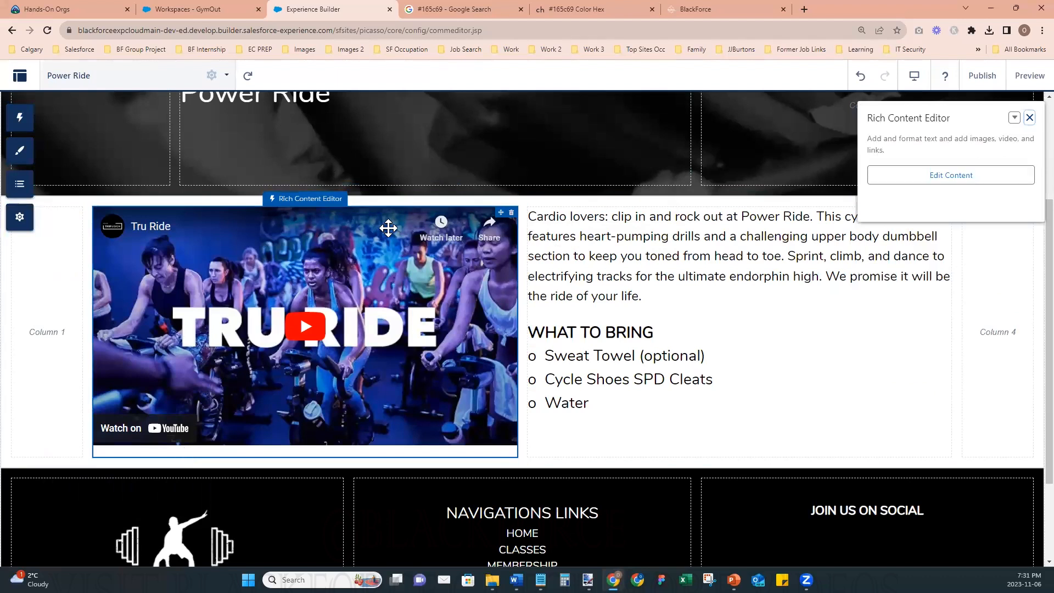
pyautogui.click(372, 451)
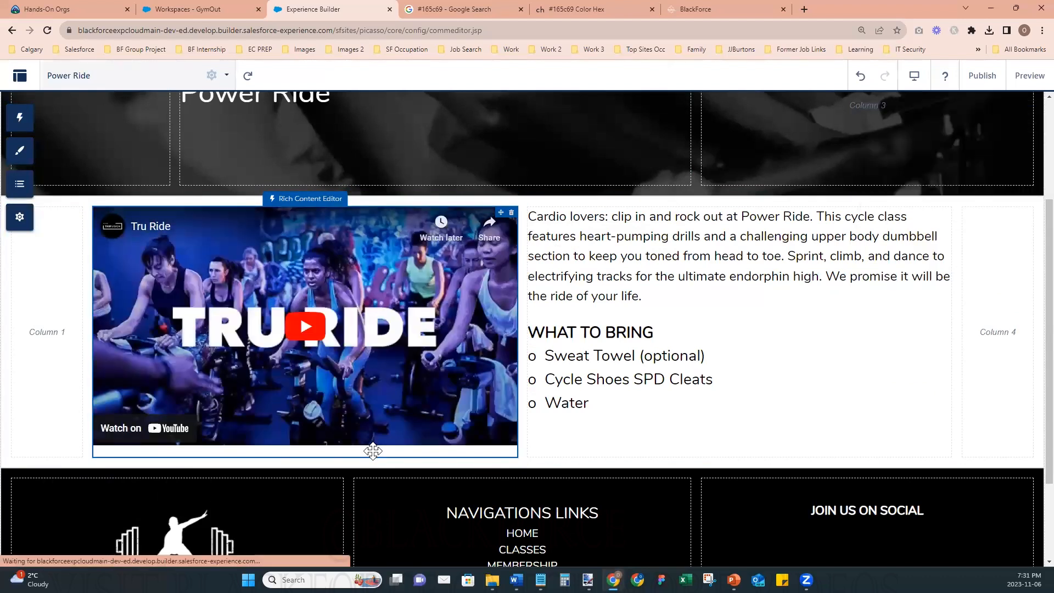
pyautogui.click(29, 126)
pyautogui.moveTo(87, 207); pyautogui.dragTo(364, 209)
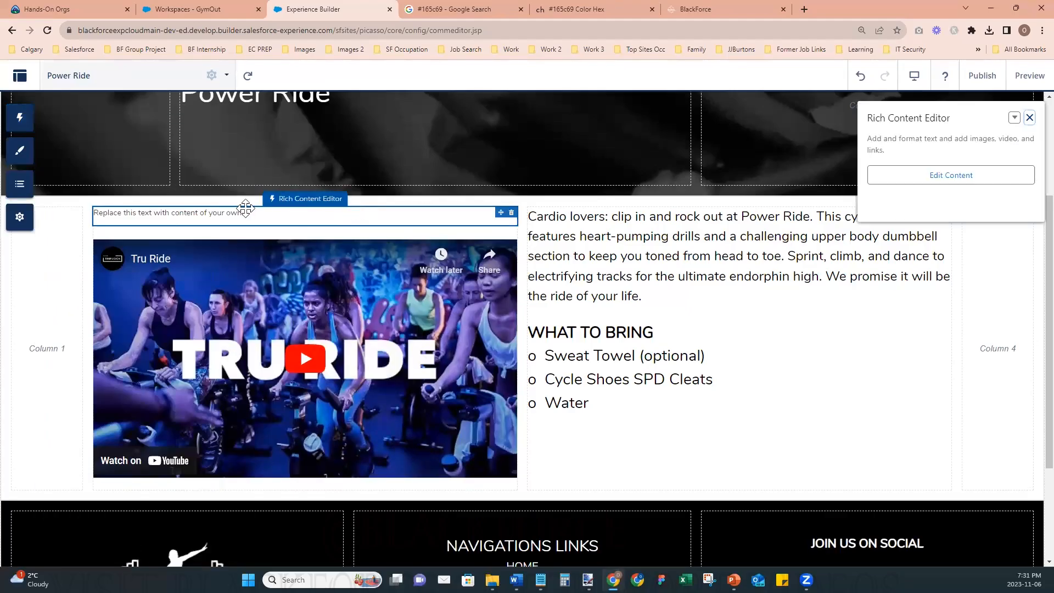
# - Add another Rich Content Editor below the Tru Ride video
pyautogui.click(20, 122)
pyautogui.moveTo(91, 206); pyautogui.dragTo(361, 476)
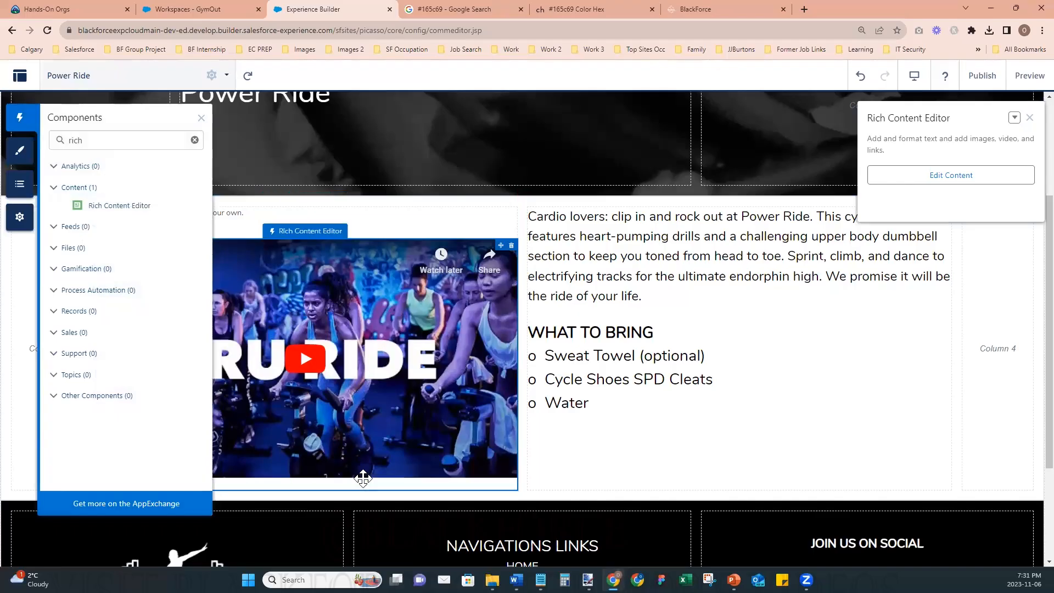
pyautogui.click(19, 118)
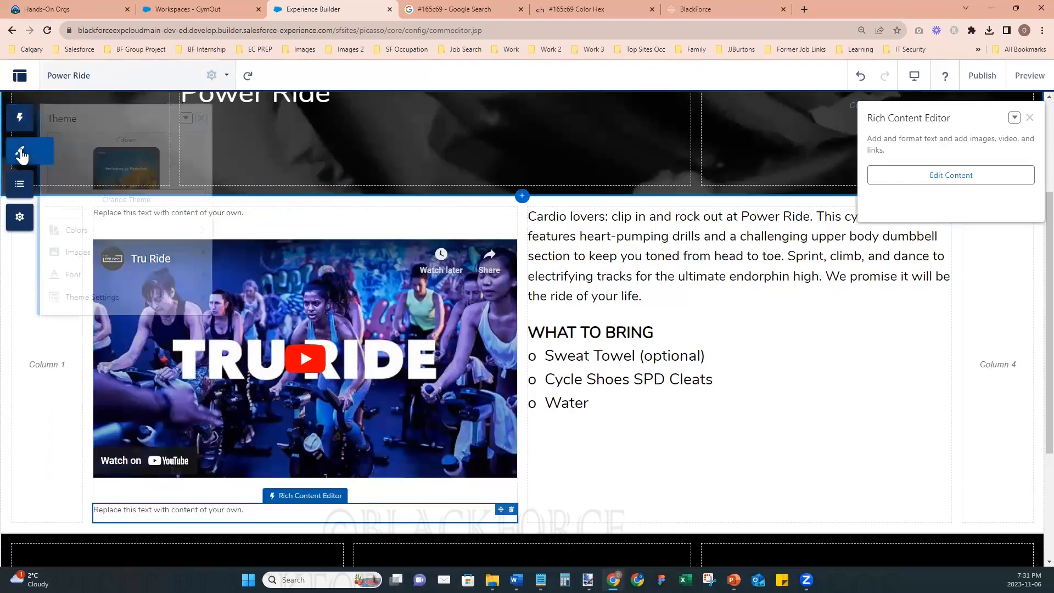
pyautogui.moveTo(98, 207); pyautogui.dragTo(172, 125)
# - Insert a blank line in front of the class description that begins with "Cardio lovers"
pyautogui.click(595, 228)
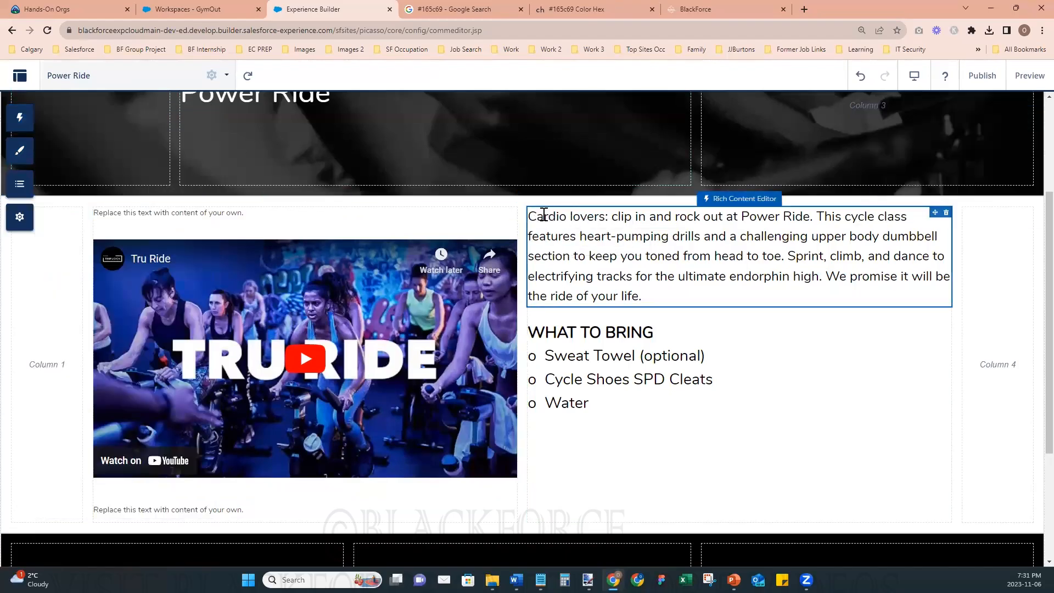
pyautogui.click(555, 216)
pyautogui.press('Home')
pyautogui.press('Return')
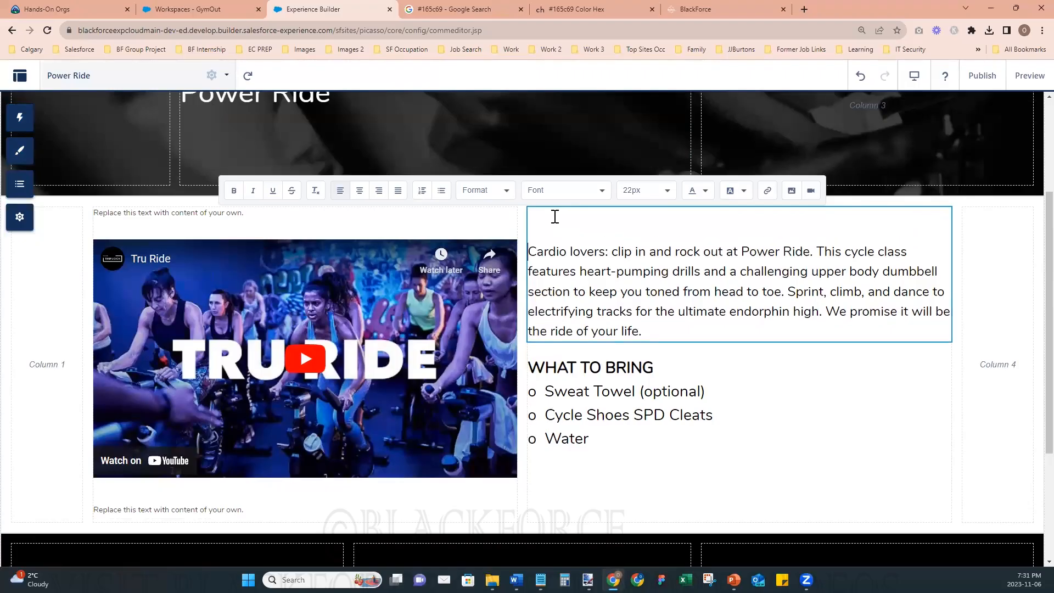
# - Replace the placeholder text above the Tru Ride video with blank lines
pyautogui.click(219, 213)
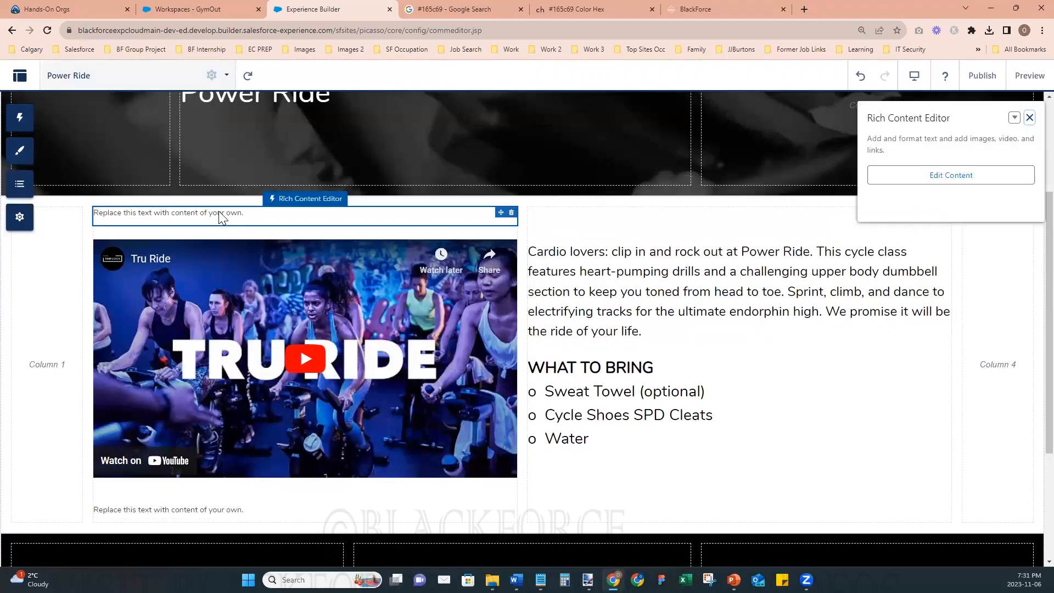
pyautogui.doubleClick(219, 213)
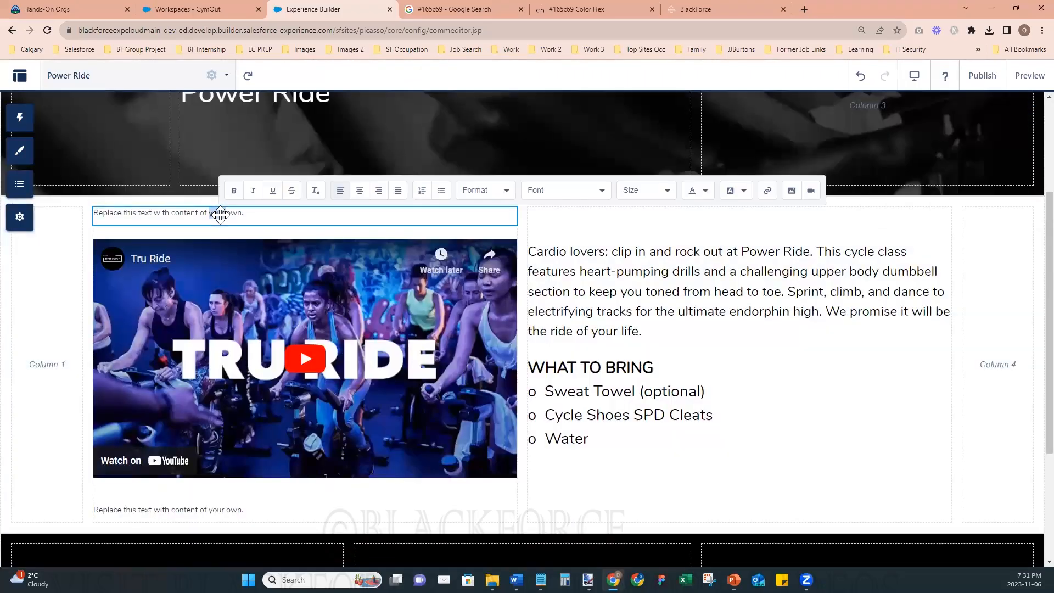
pyautogui.click(220, 214)
pyautogui.press('BackSpace')
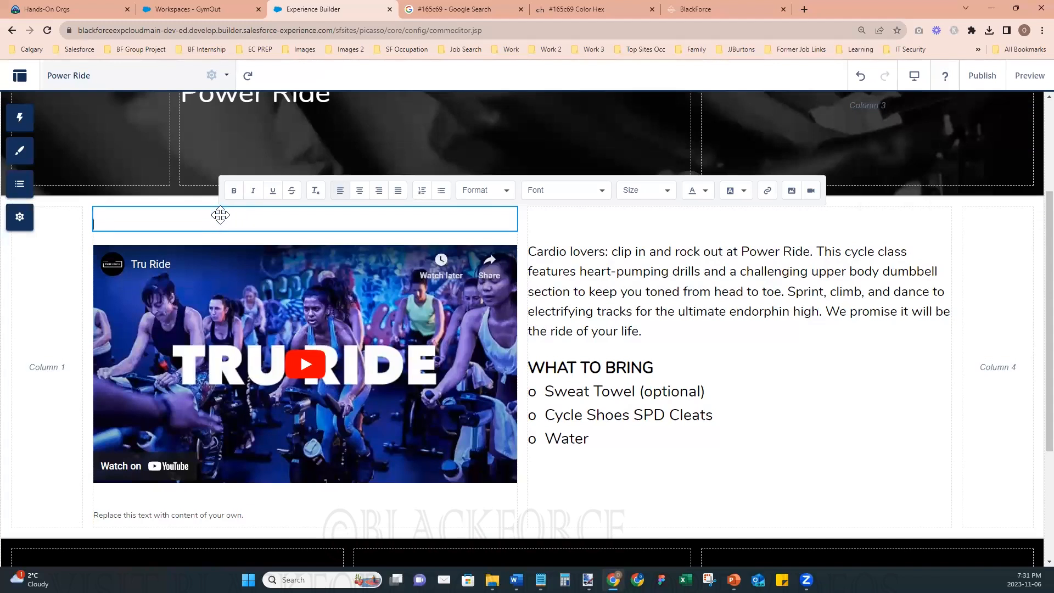
pyautogui.press('Return')
pyautogui.press('Return')
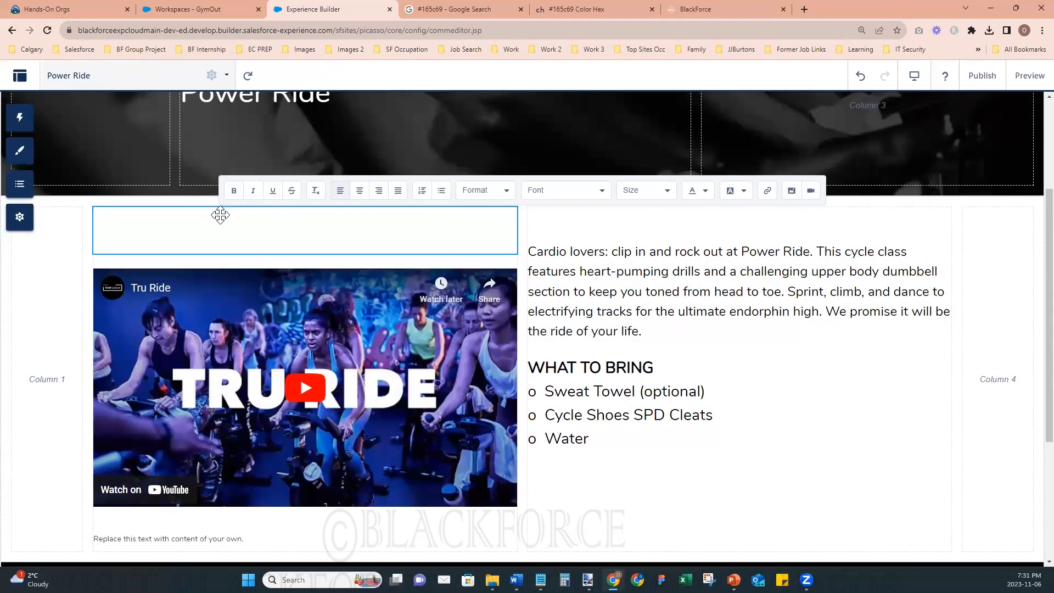
# - Clear the placeholder text below the Tru Ride video and leave blank lines in its place
pyautogui.click(198, 537)
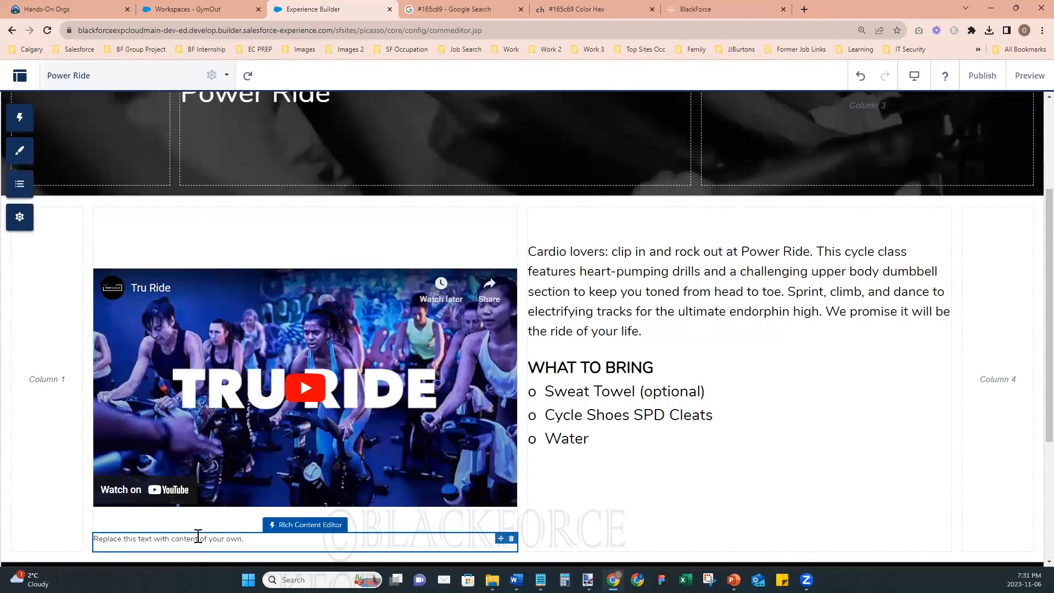
pyautogui.click(199, 537)
pyautogui.hotkey('ctrl', 'a')
pyautogui.press('BackSpace')
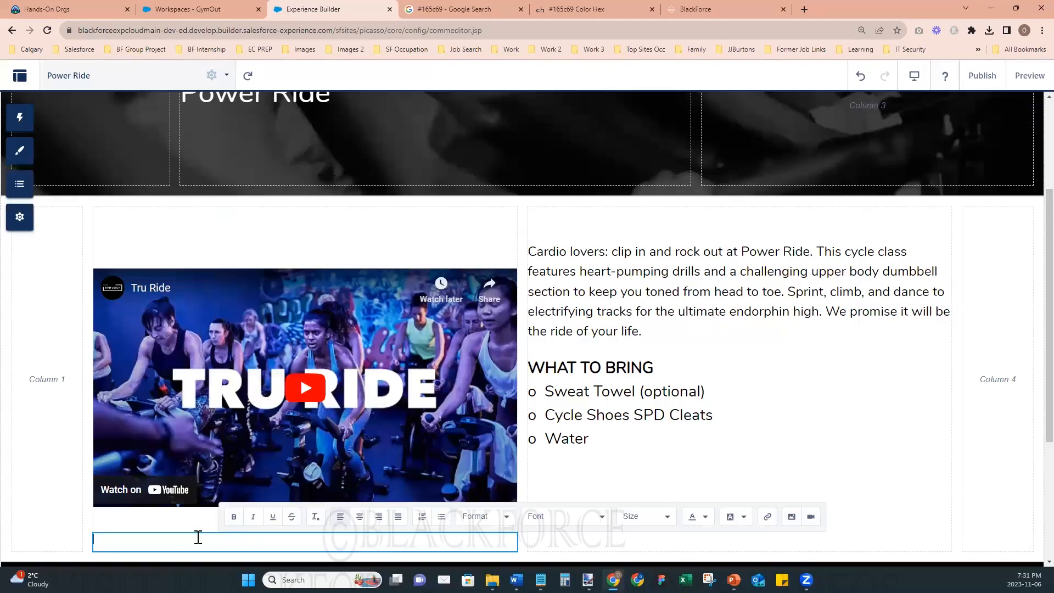
pyautogui.press('Return')
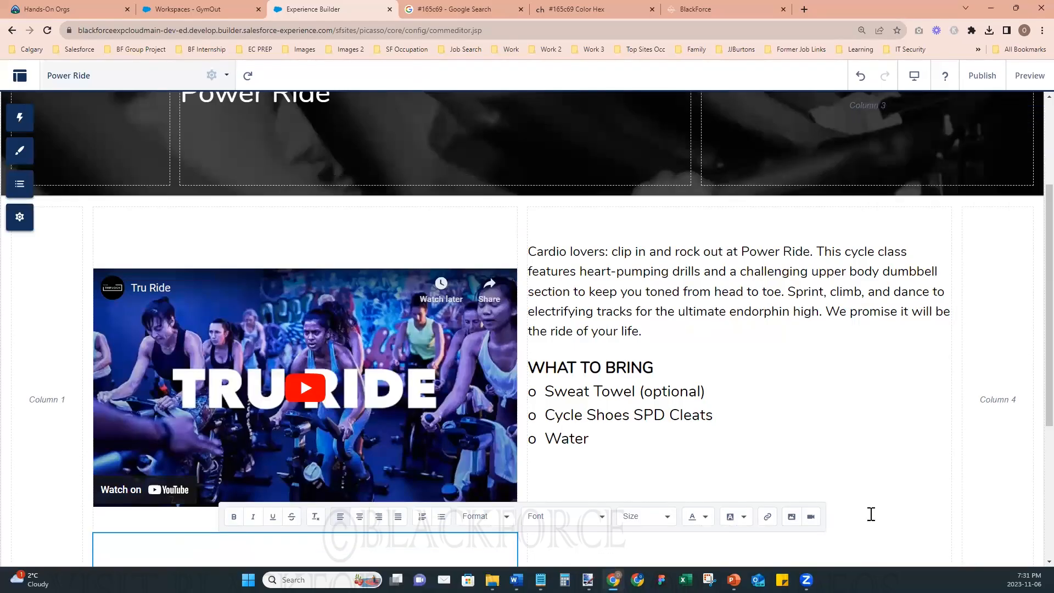
# - Add more blank lines above the class description paragraph, leave its editor and close the properties
pyautogui.click(574, 278)
pyautogui.click(536, 245)
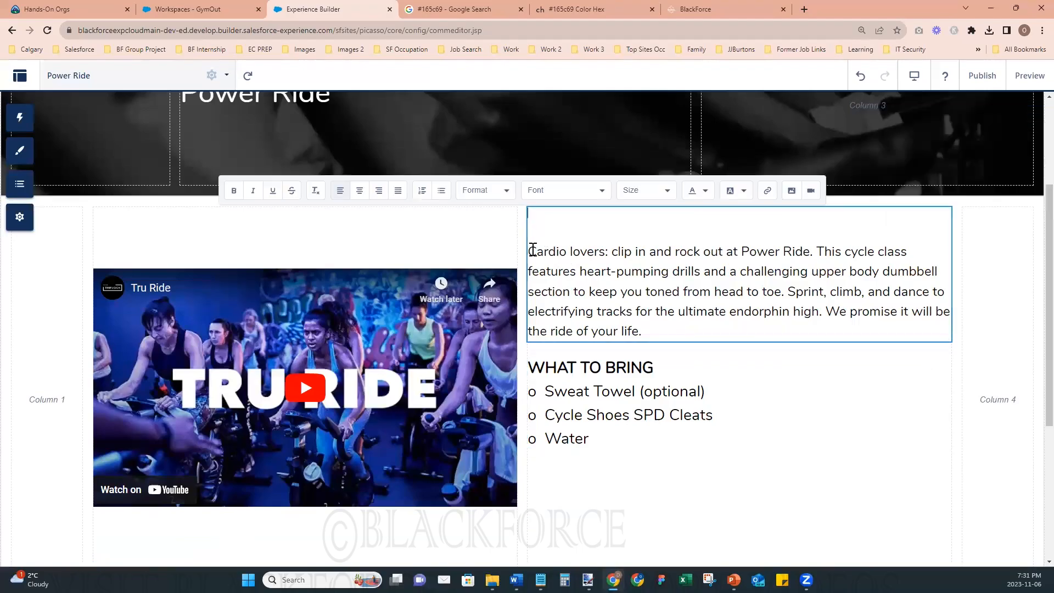
pyautogui.press('Return')
pyautogui.press('Return')
pyautogui.press('Return')
pyautogui.press('Return')
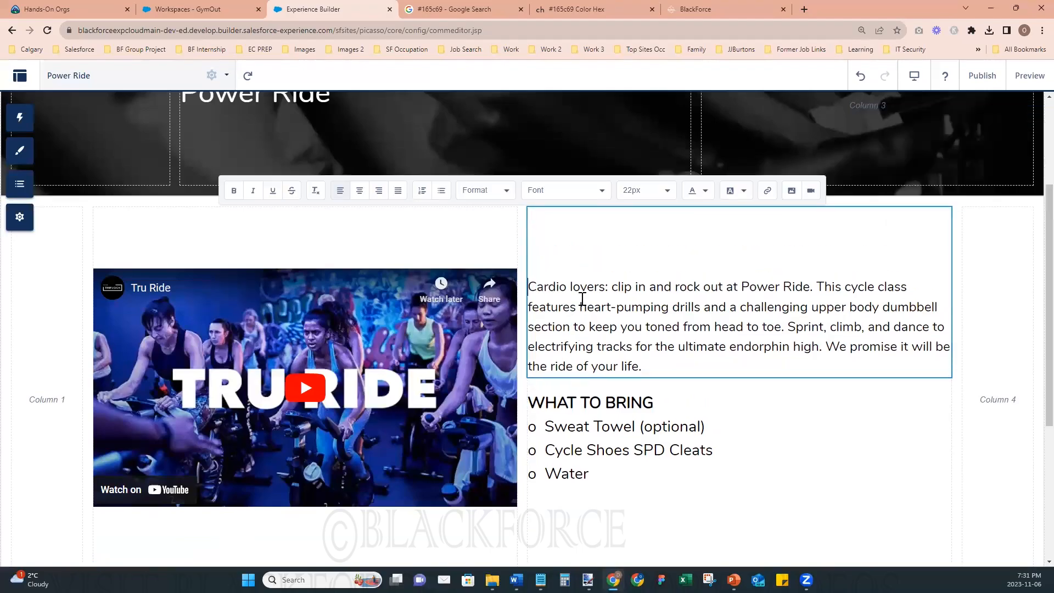
pyautogui.click(993, 450)
pyautogui.click(671, 448)
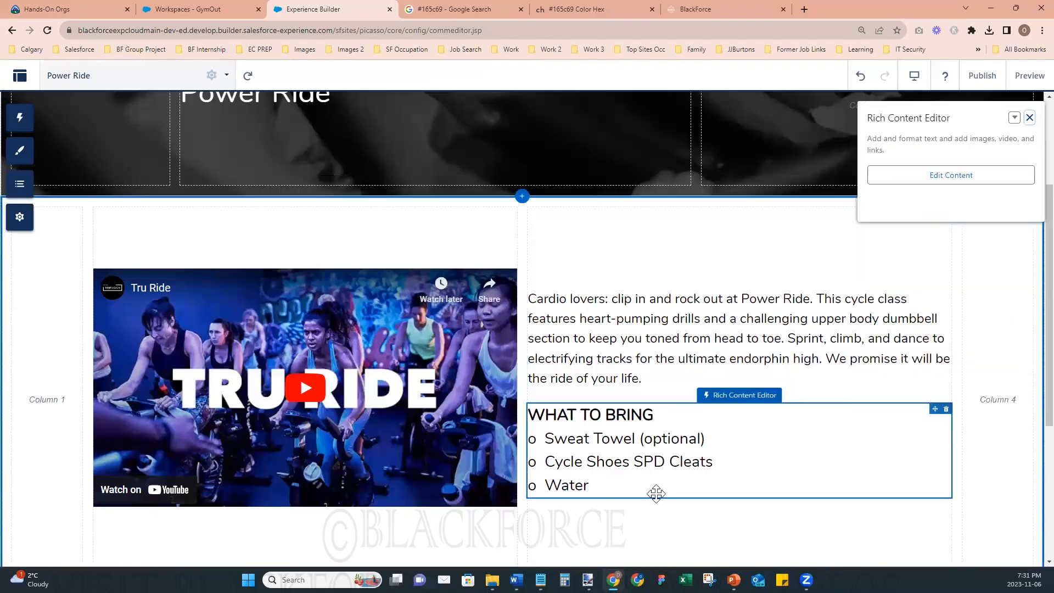
pyautogui.click(735, 513)
pyautogui.click(1030, 117)
# - Preview the Power Ride page and check the spacing around the video and class text
pyautogui.click(1029, 75)
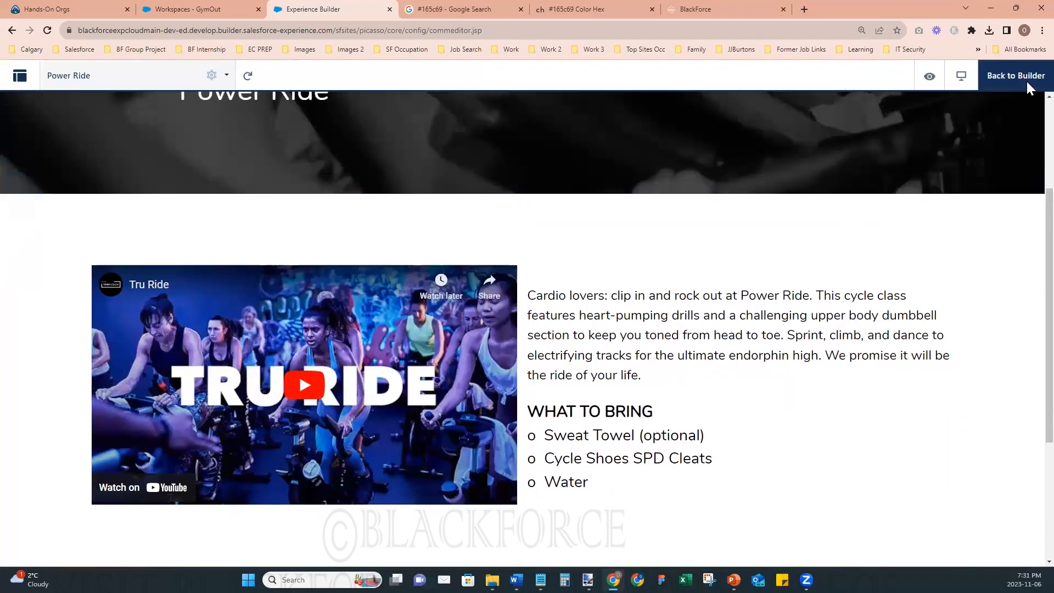
pyautogui.scroll(-2, 1001, 434)
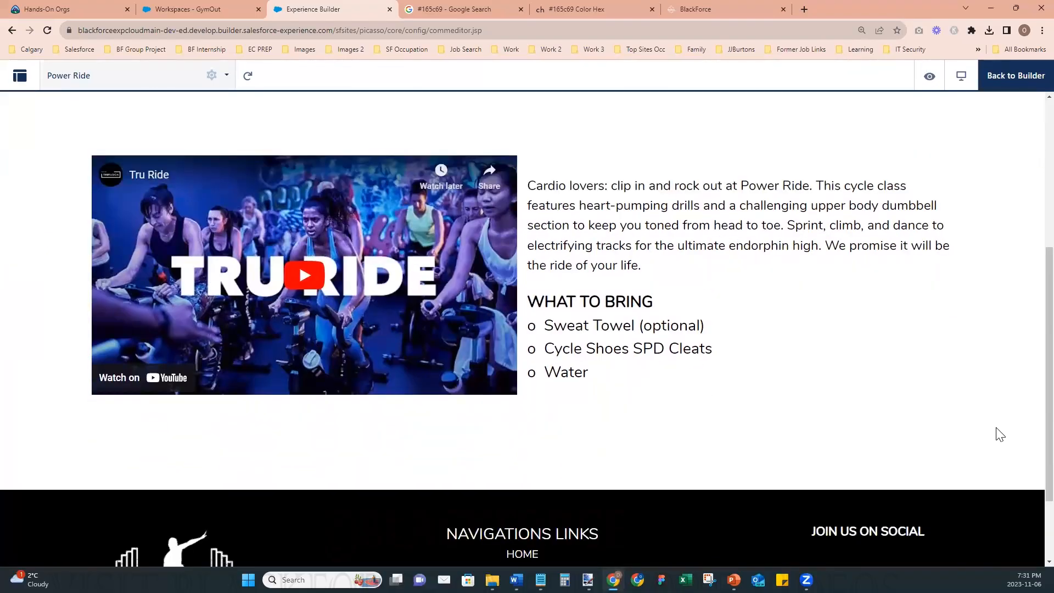
pyautogui.scroll(3, 1001, 434)
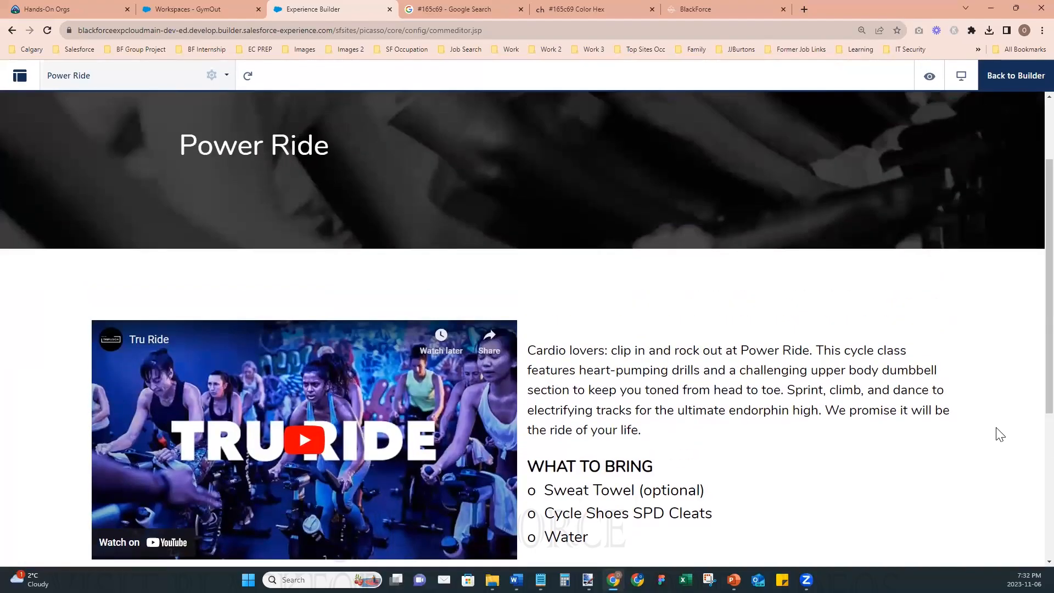
pyautogui.scroll(2, 1001, 433)
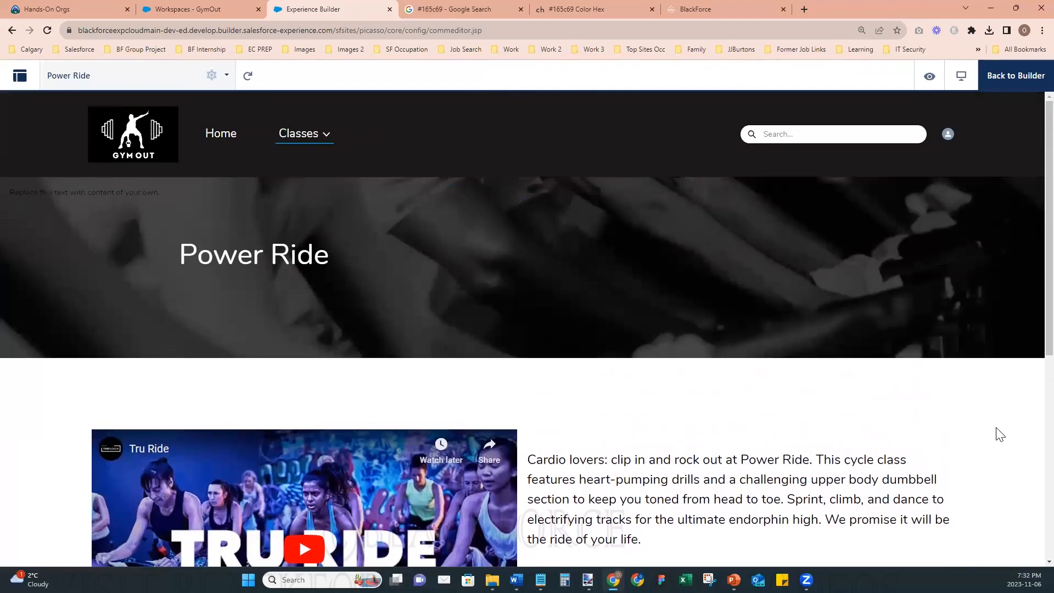
# - Return to the page builder and delete the placeholder text in the first column of the Power Ride banner
pyautogui.click(1031, 80)
pyautogui.doubleClick(136, 199)
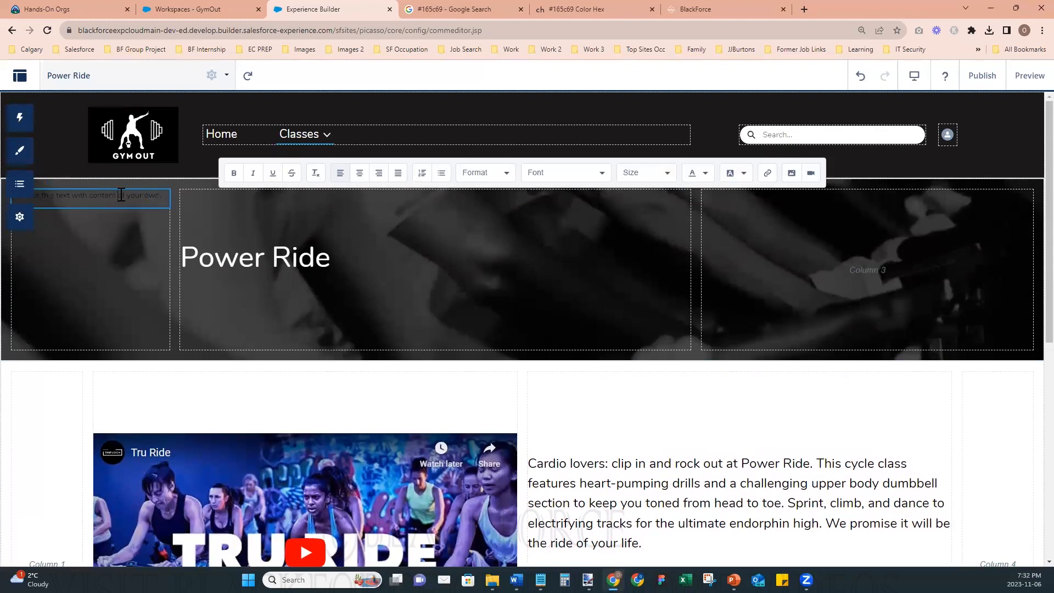
pyautogui.tripleClick(121, 195)
pyautogui.press('BackSpace')
# - Justify the whole class description paragraph, leave its editor and close the section properties
pyautogui.click(701, 497)
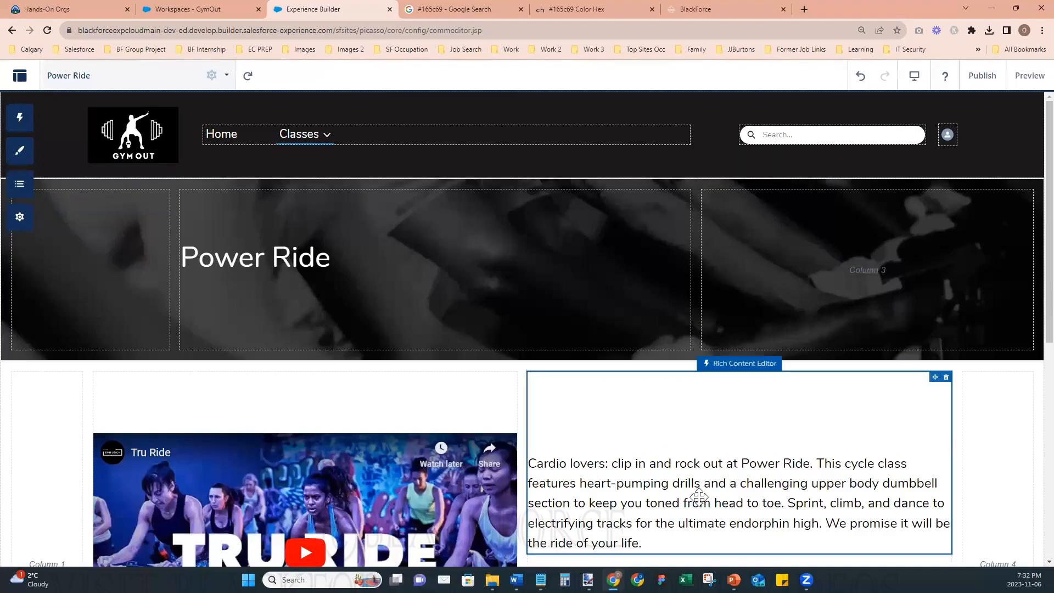
pyautogui.click(633, 541)
pyautogui.moveTo(639, 545); pyautogui.dragTo(531, 464)
pyautogui.click(399, 355)
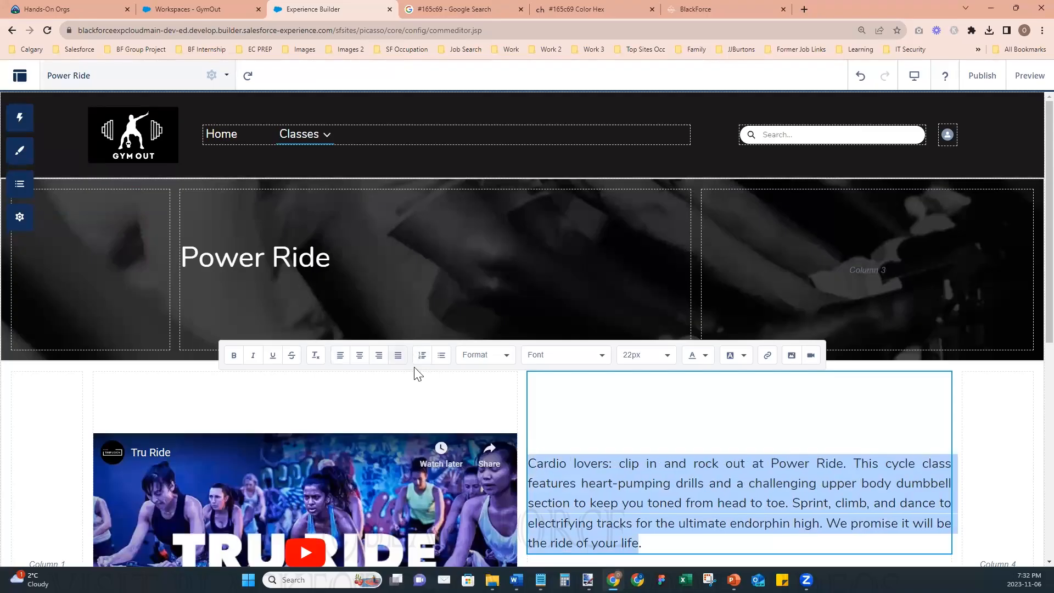
pyautogui.click(1004, 519)
pyautogui.scroll(-3, 1001, 506)
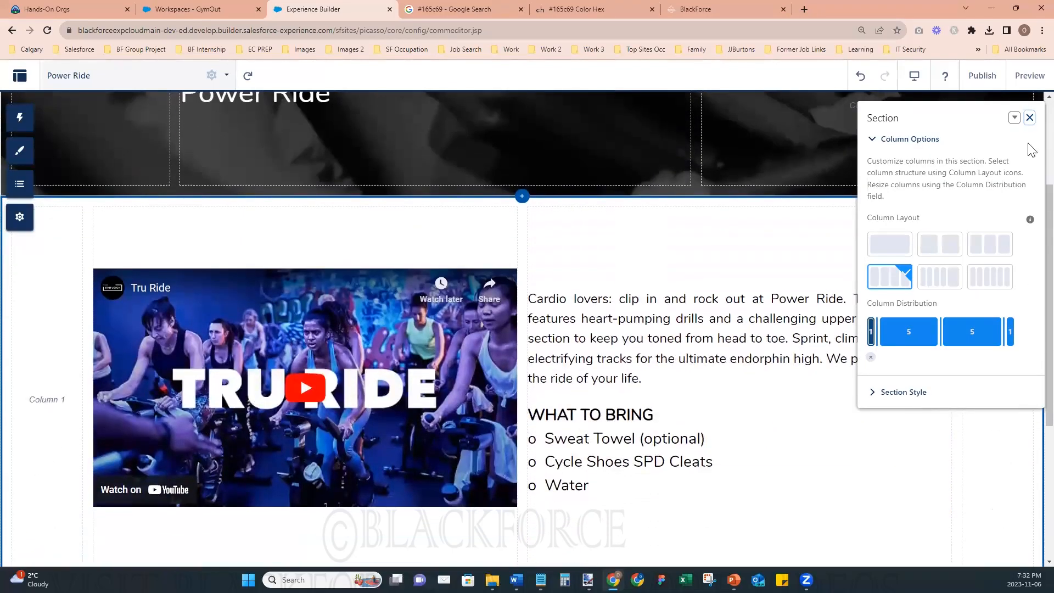
pyautogui.click(1029, 117)
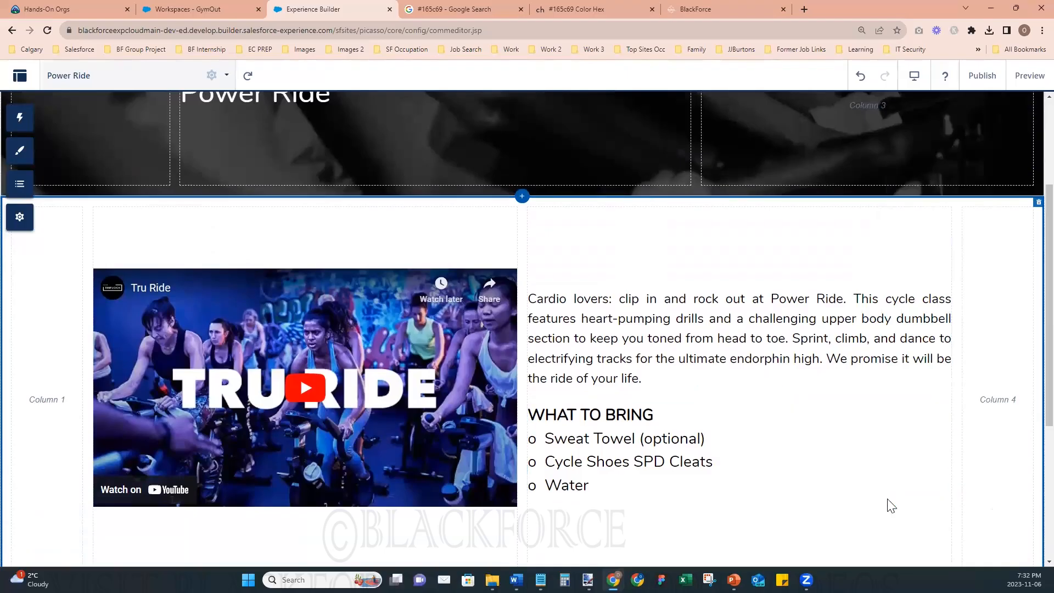
# - Start publishing the site and dismiss the publish dialog
pyautogui.scroll(-3, 751, 509)
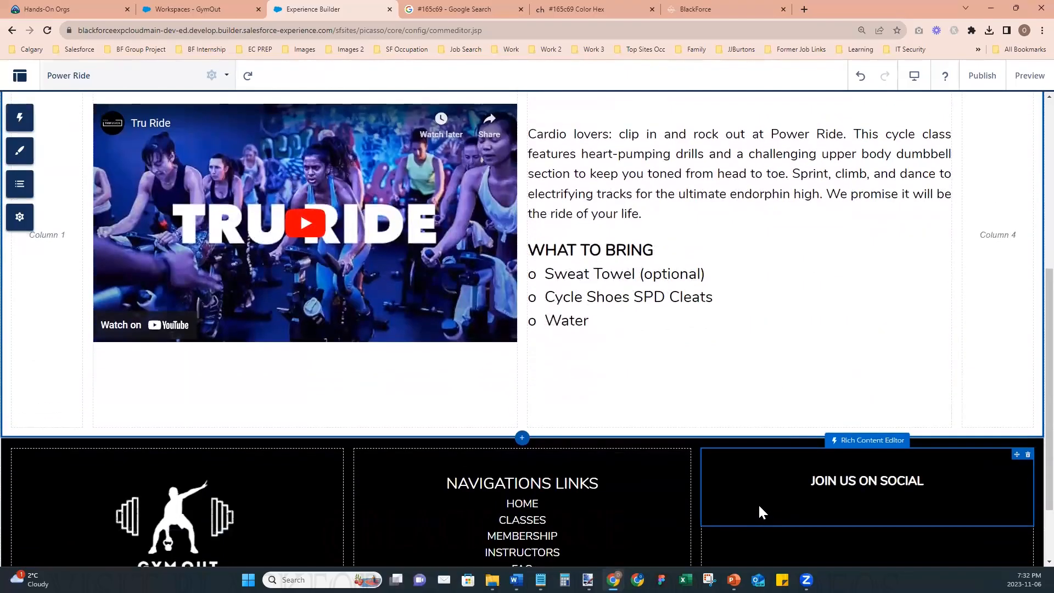
pyautogui.scroll(6, 758, 503)
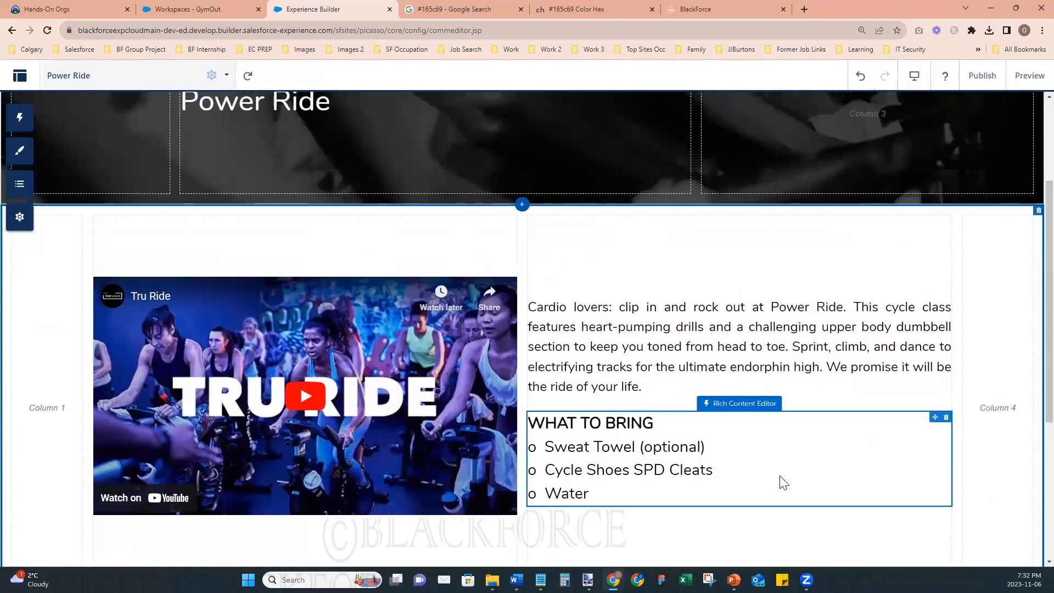
pyautogui.click(981, 83)
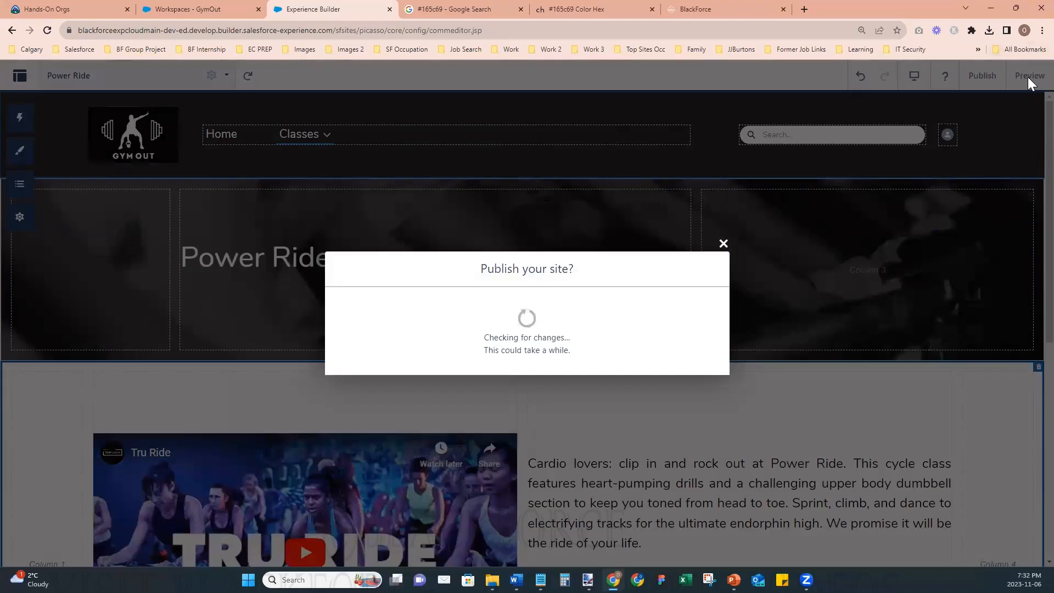
pyautogui.click(697, 365)
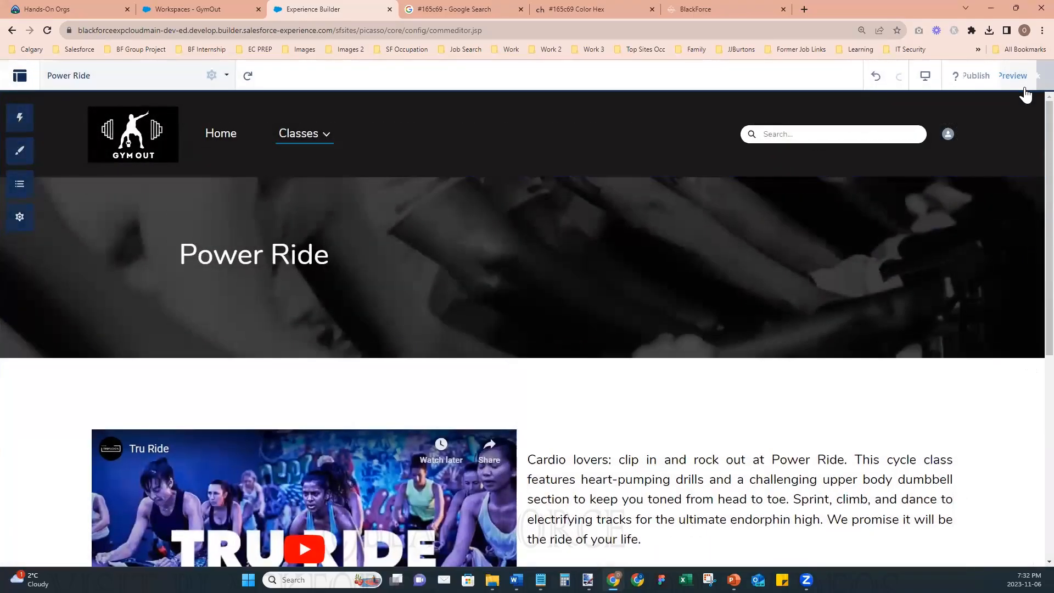
# - Preview the Power Ride page again and review the justified description and overall layout down to the footer
pyautogui.click(1023, 88)
pyautogui.scroll(-5, 953, 390)
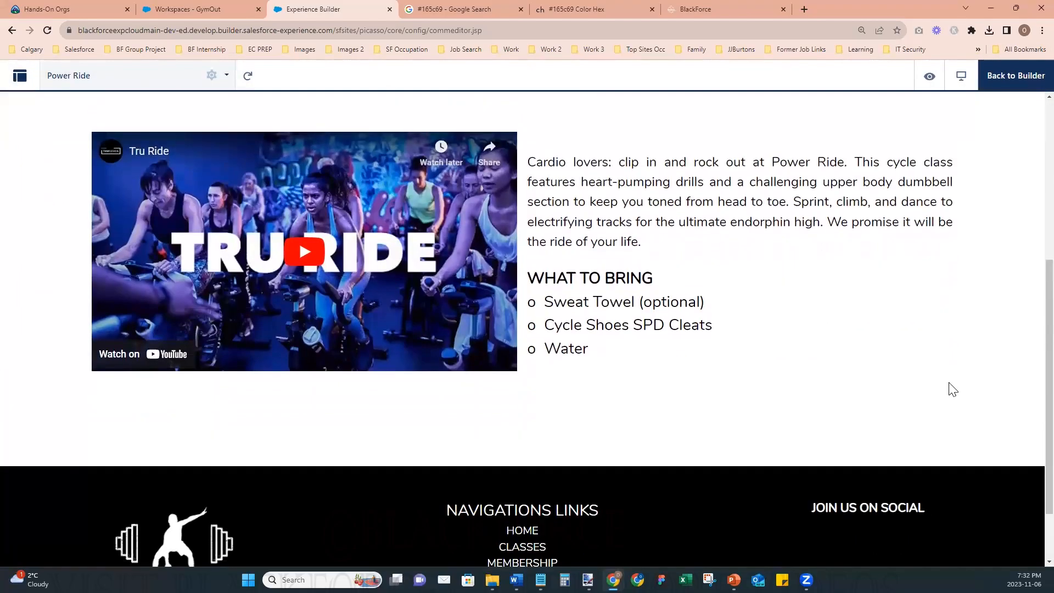
pyautogui.scroll(5, 953, 389)
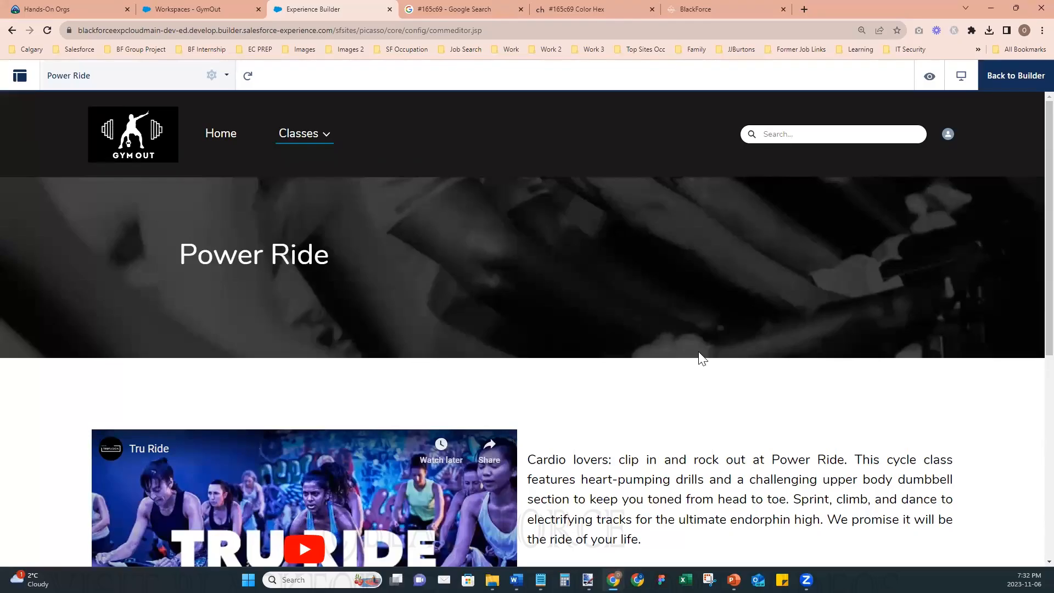
# - Return to the page builder and export the Power Ride page from the site's developer settings
pyautogui.click(1015, 89)
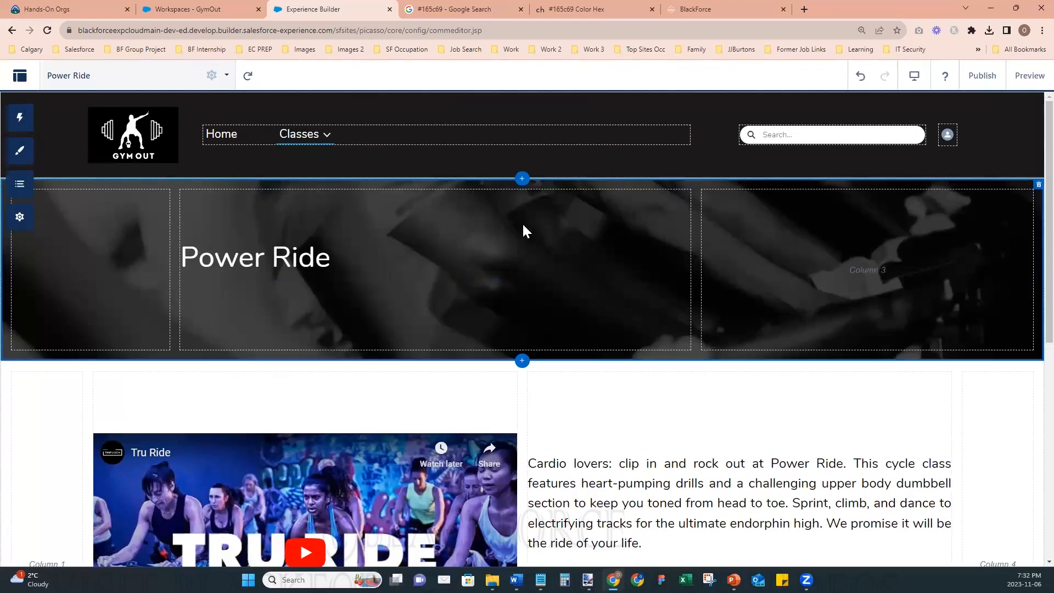
pyautogui.click(21, 218)
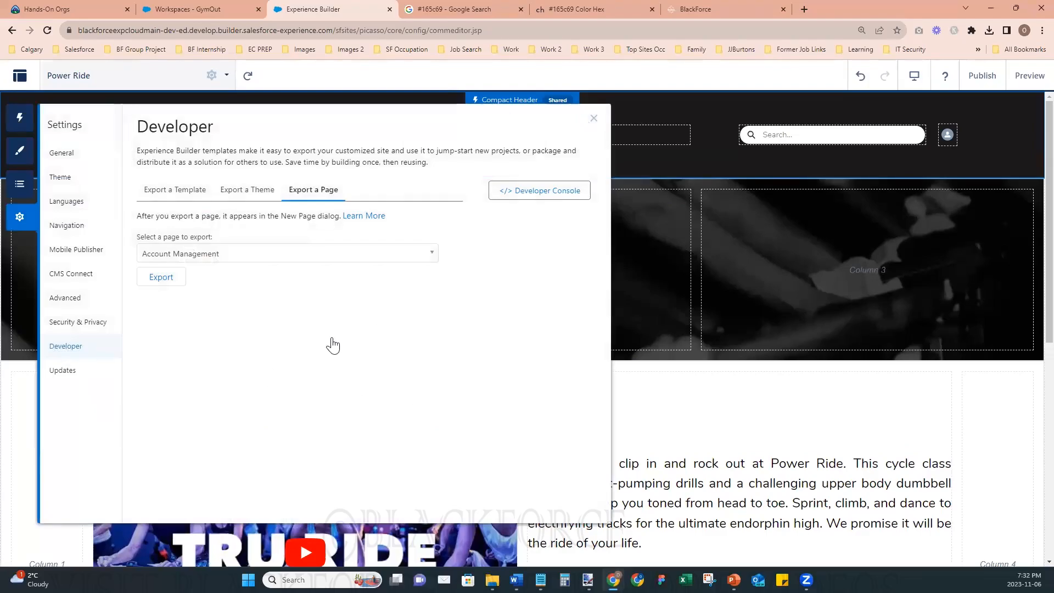
pyautogui.click(267, 255)
pyautogui.write('po')
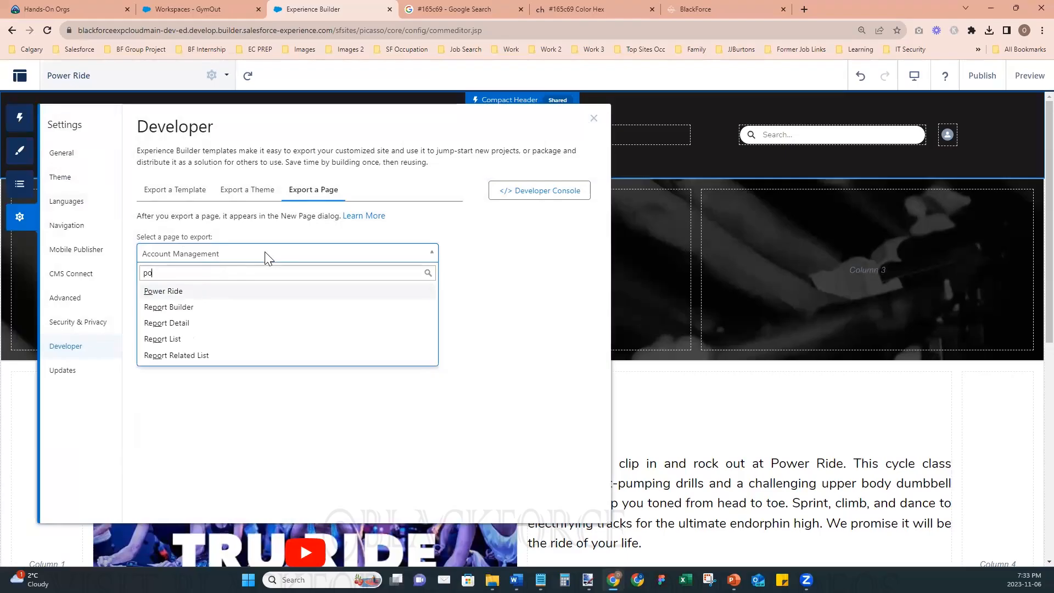
pyautogui.click(169, 291)
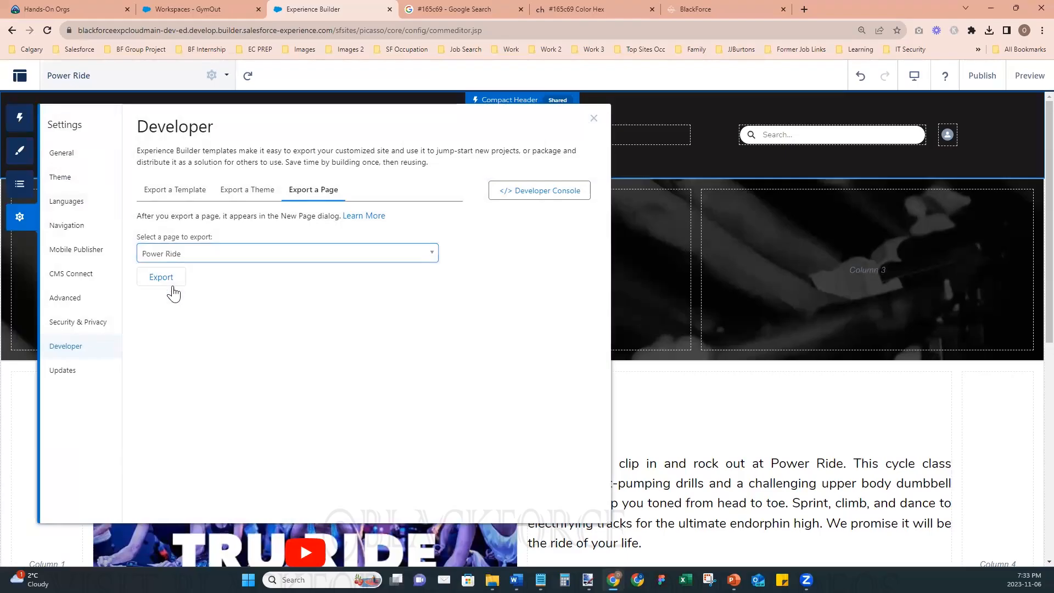
pyautogui.click(161, 277)
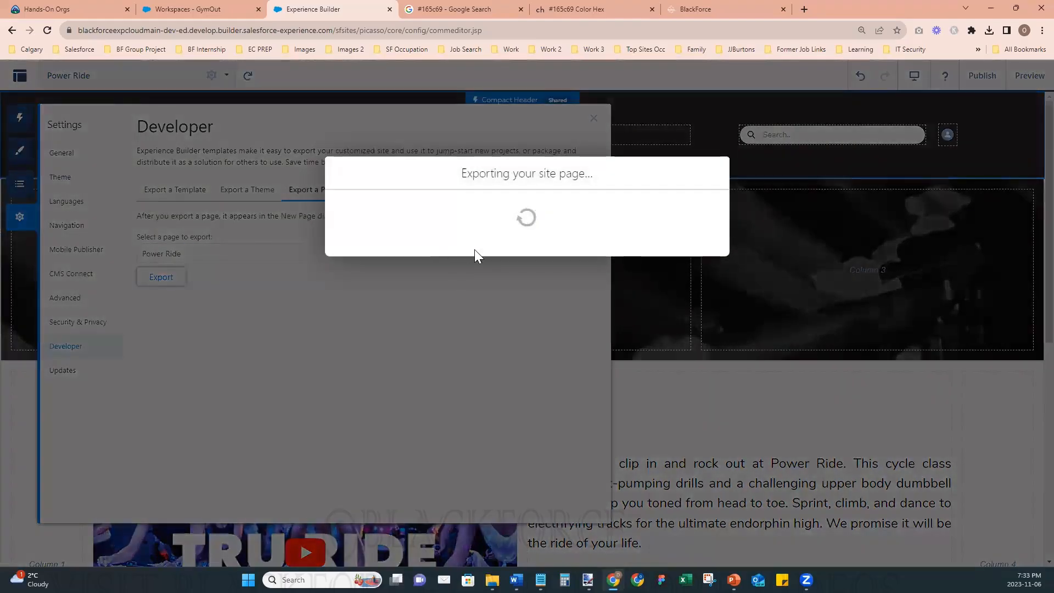
pyautogui.click(557, 293)
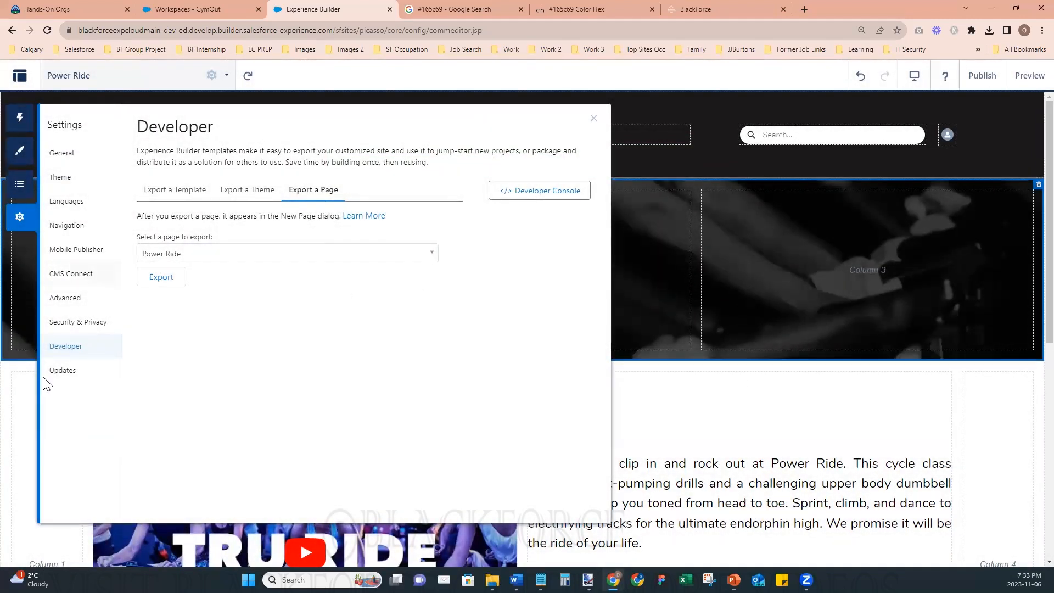
# - Create a new page from the exported Power Ride page, named Kettlebell Maniac with the URL kettlebell-maniac
pyautogui.click(144, 83)
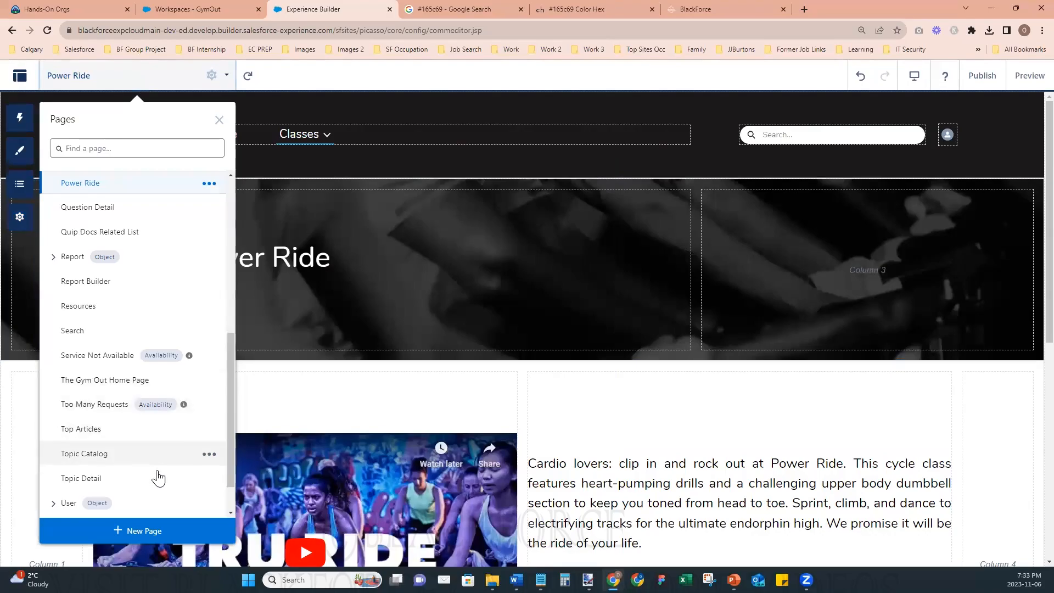
pyautogui.click(143, 541)
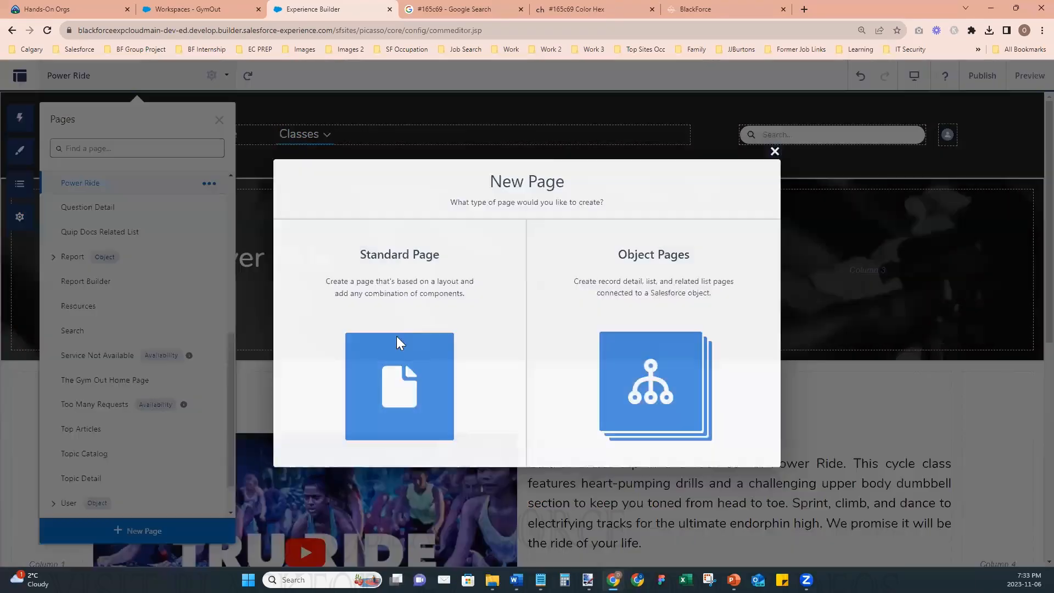
pyautogui.click(395, 343)
pyautogui.click(332, 278)
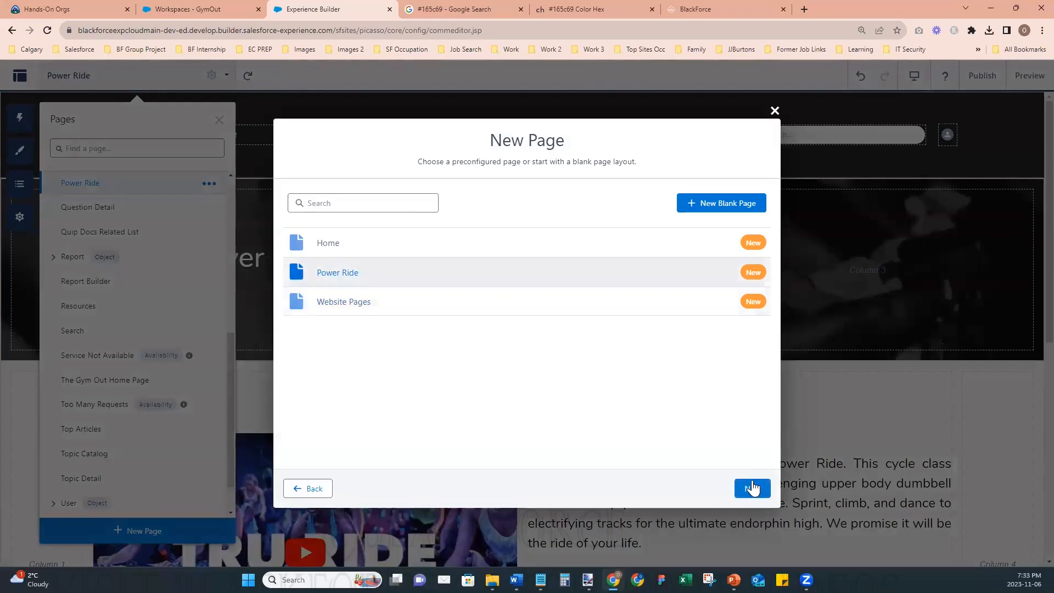
pyautogui.click(753, 489)
pyautogui.click(462, 273)
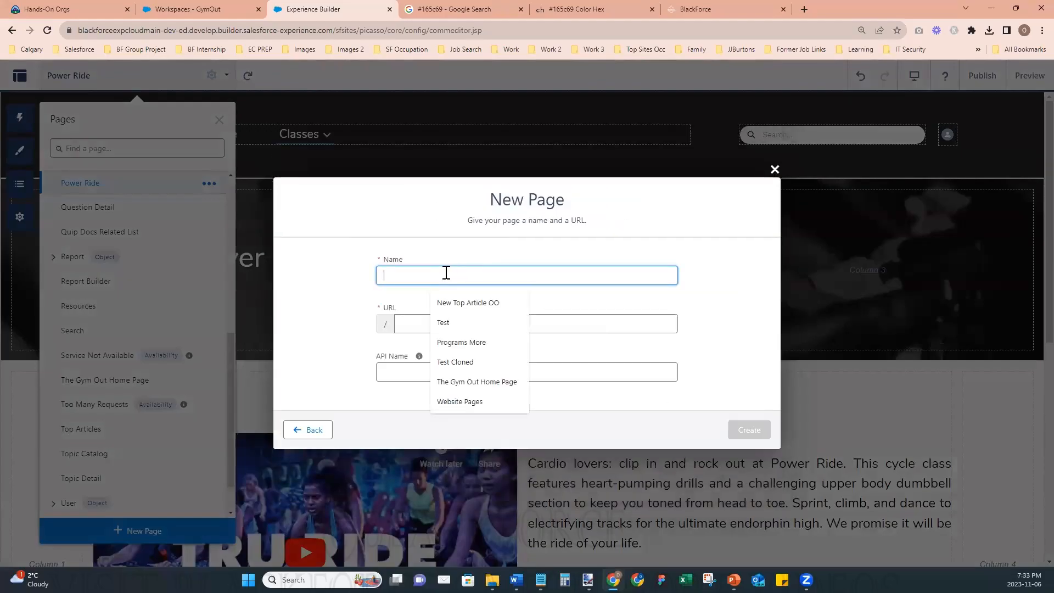
pyautogui.write('Kettlebell Maniac')
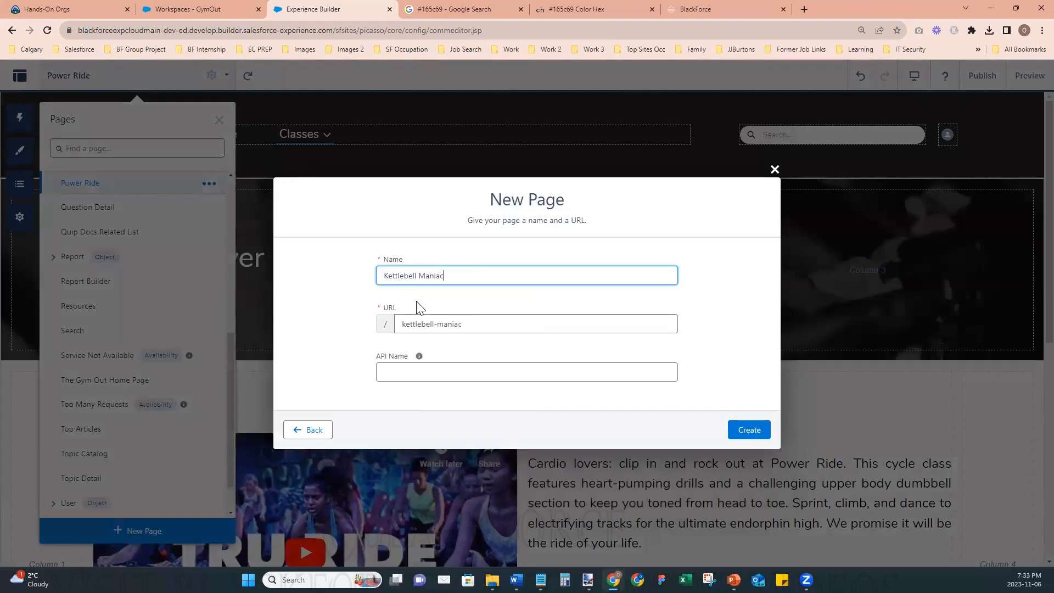
pyautogui.click(753, 429)
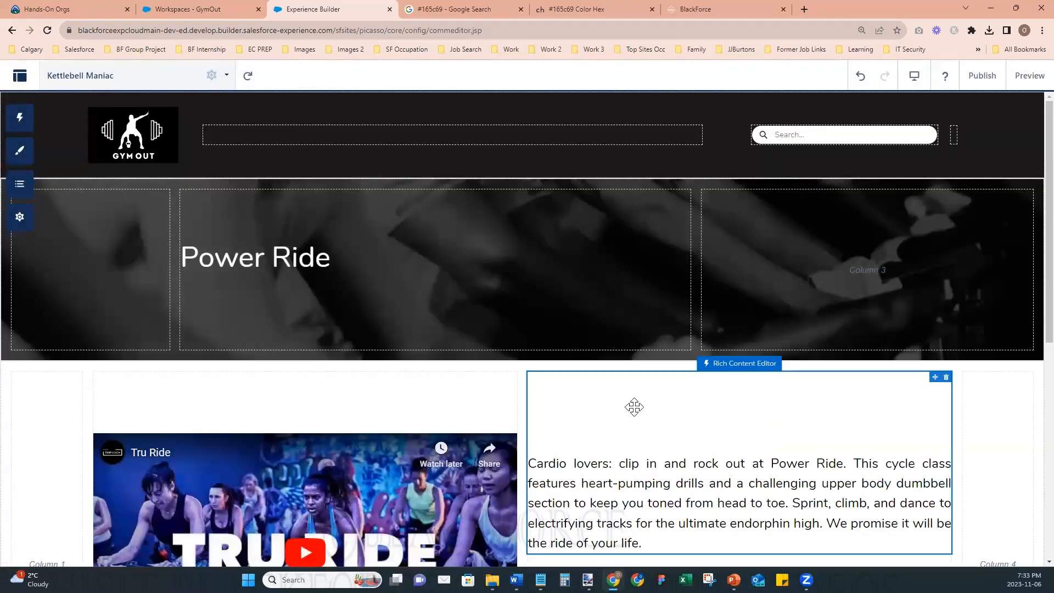
# - Replace the banner heading text with "Kettlebell Maniac" and leave its editor
pyautogui.click(281, 265)
pyautogui.click(282, 265)
pyautogui.click(333, 260)
pyautogui.hotkey('ctrl', 'a')
pyautogui.write('Kell')
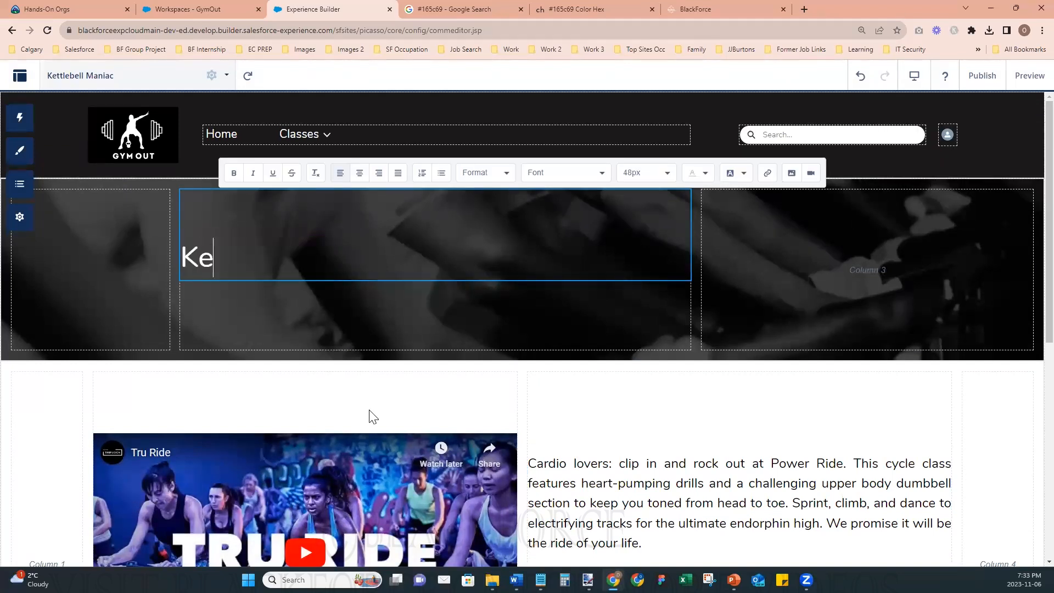
pyautogui.press('BackSpace')
pyautogui.press('BackSpace')
pyautogui.write('ttle Bell')
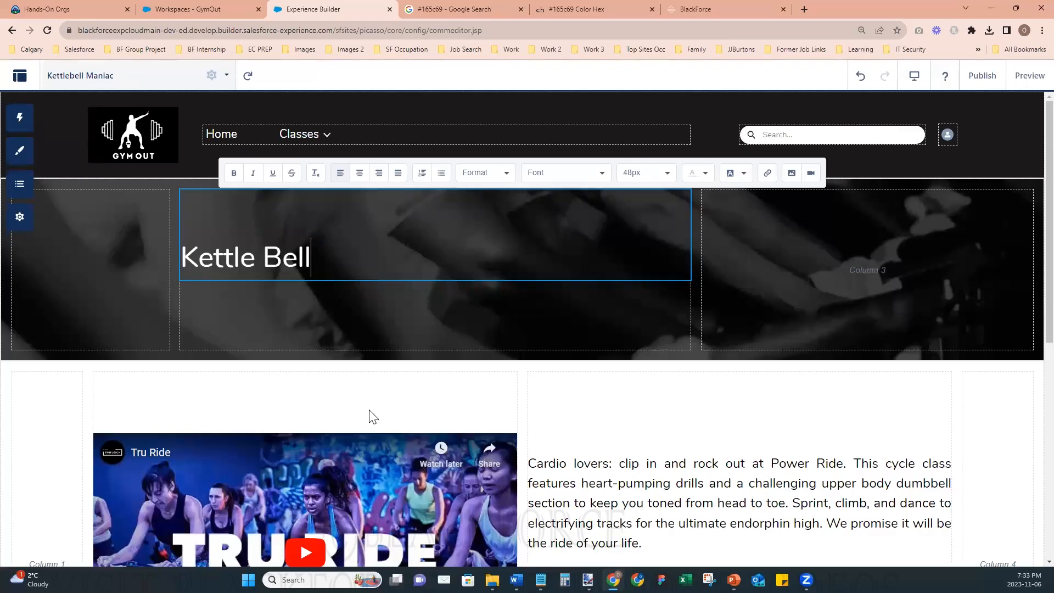
pyautogui.press('BackSpace')
pyautogui.press('BackSpace')
pyautogui.write('bell ')
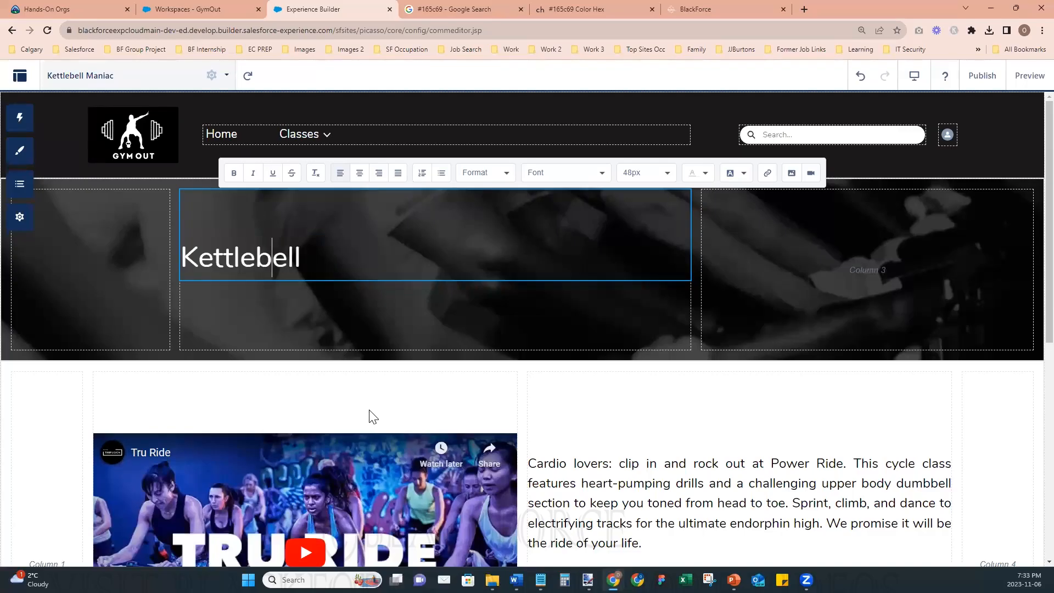
pyautogui.write('Maniac')
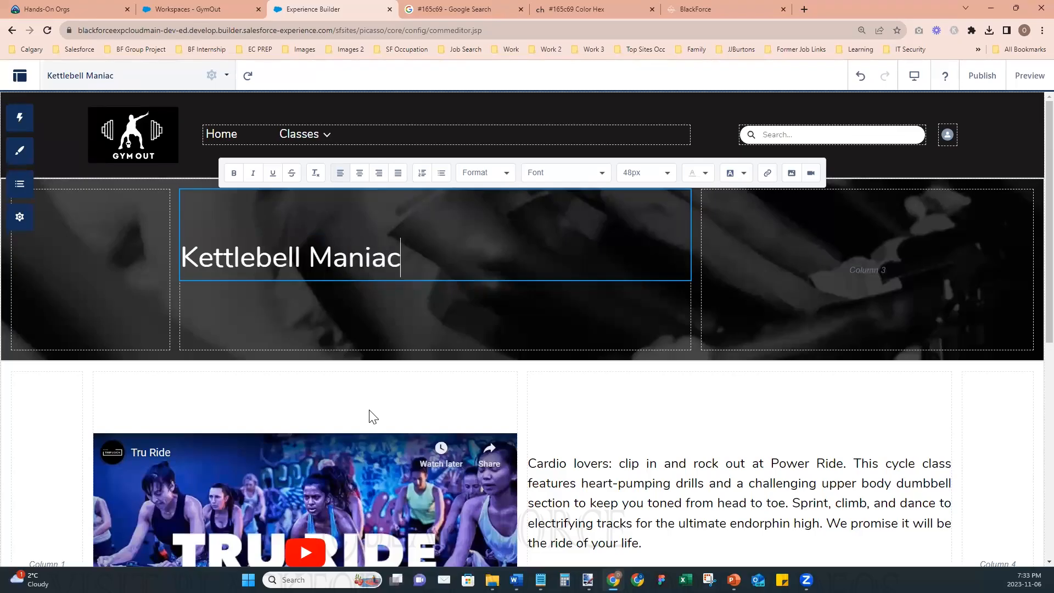
pyautogui.click(525, 396)
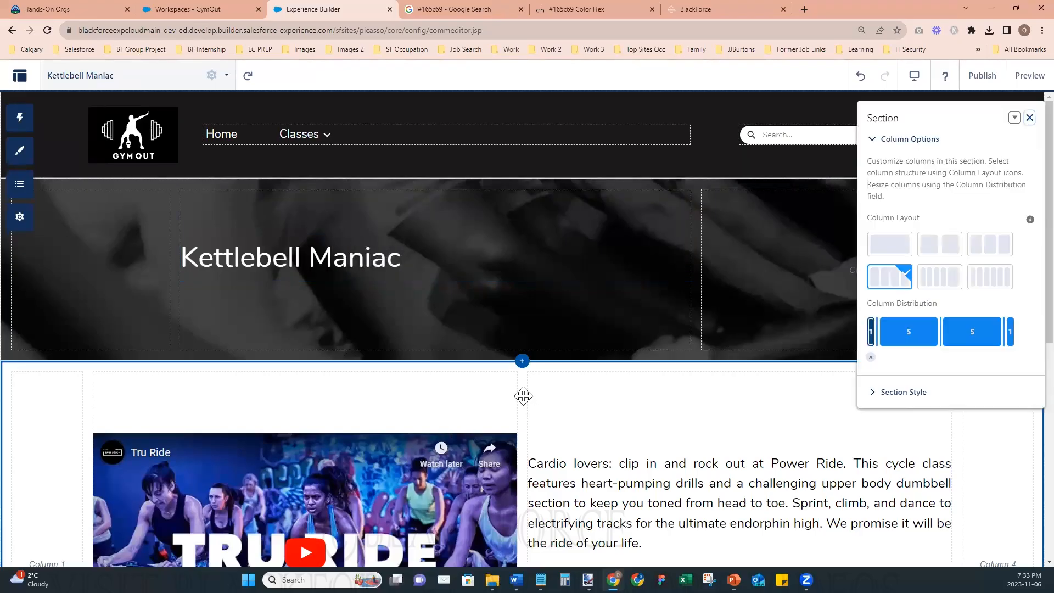
# - Replace the banner section's background image with the file Class 2 - Kettlebell Header
pyautogui.click(723, 190)
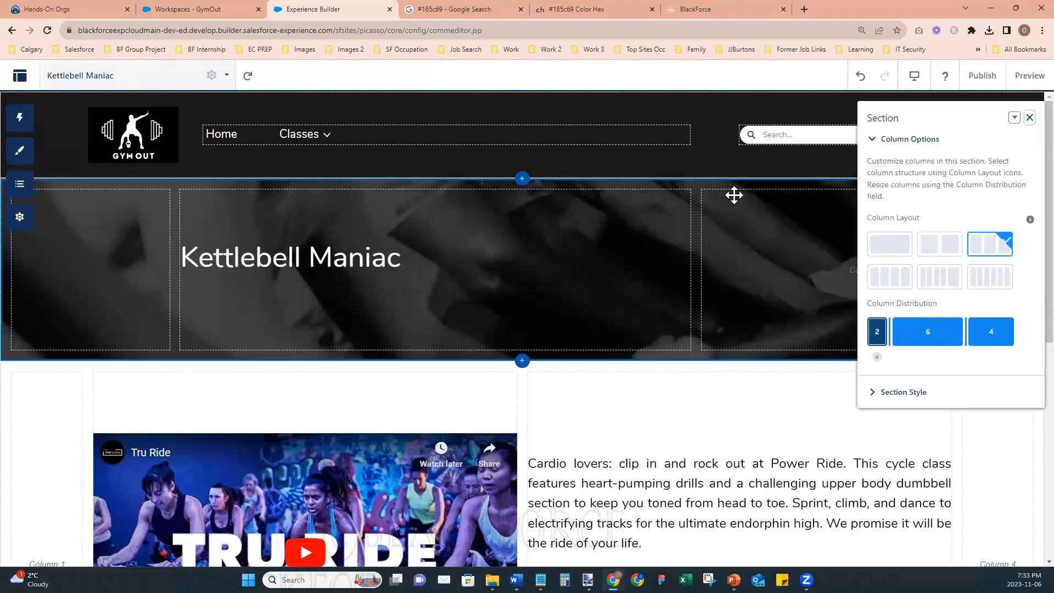
pyautogui.click(906, 393)
pyautogui.scroll(-3, 909, 373)
pyautogui.click(878, 343)
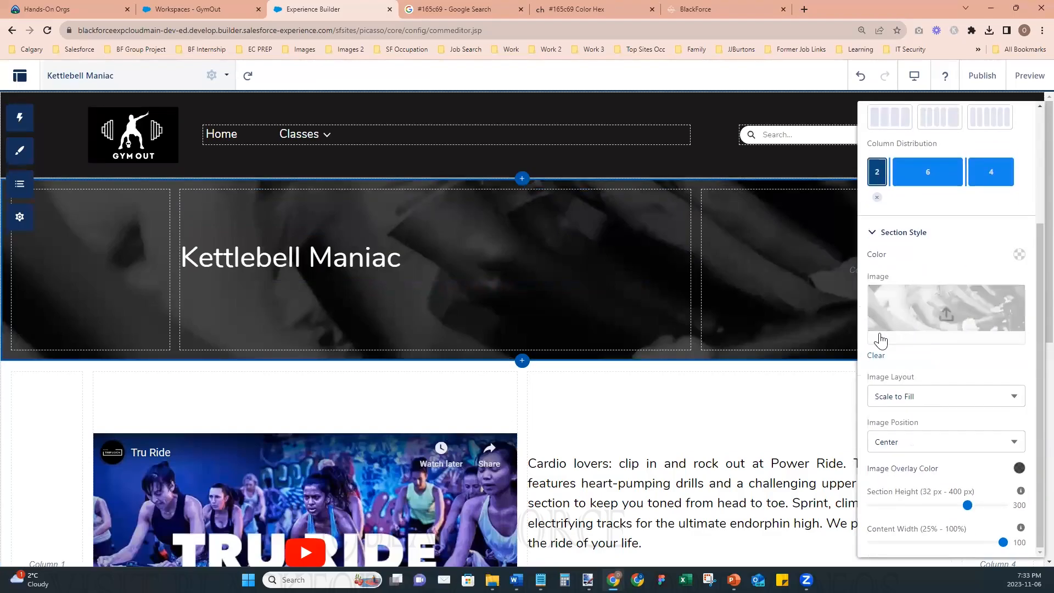
pyautogui.click(925, 424)
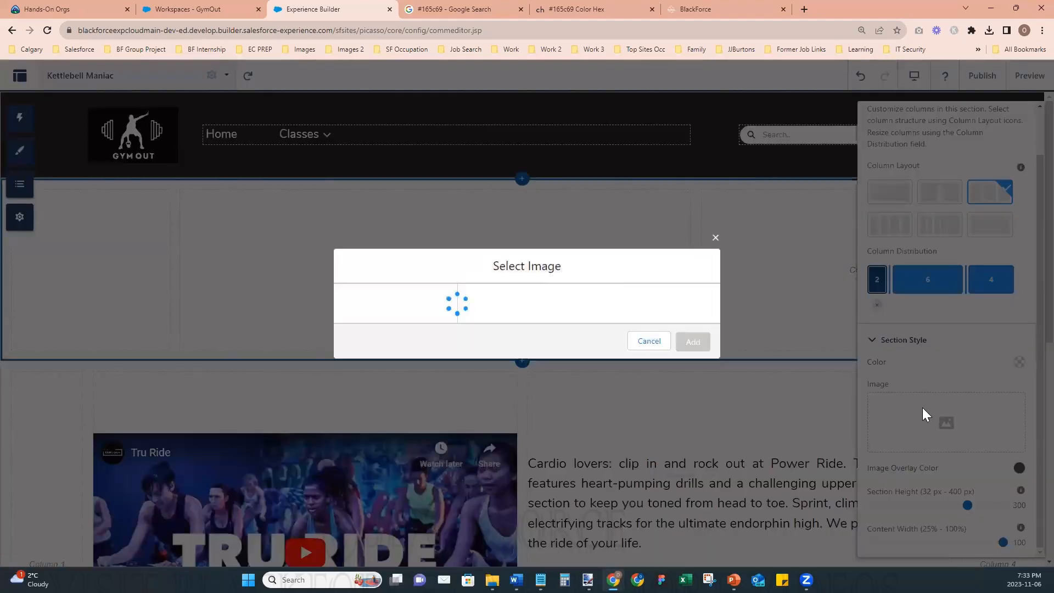
pyautogui.click(400, 190)
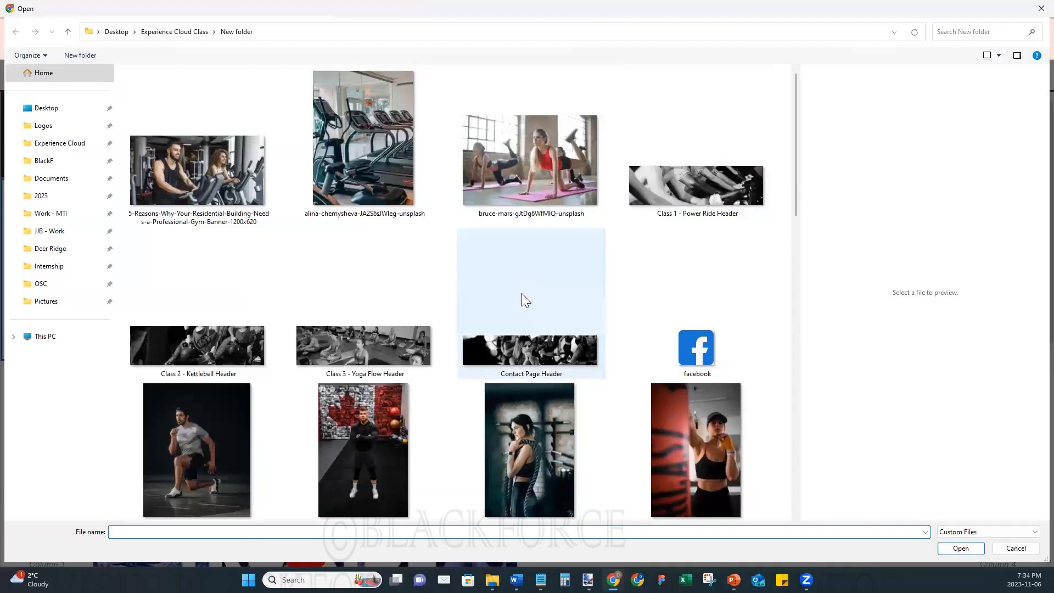
pyautogui.click(176, 338)
pyautogui.click(961, 548)
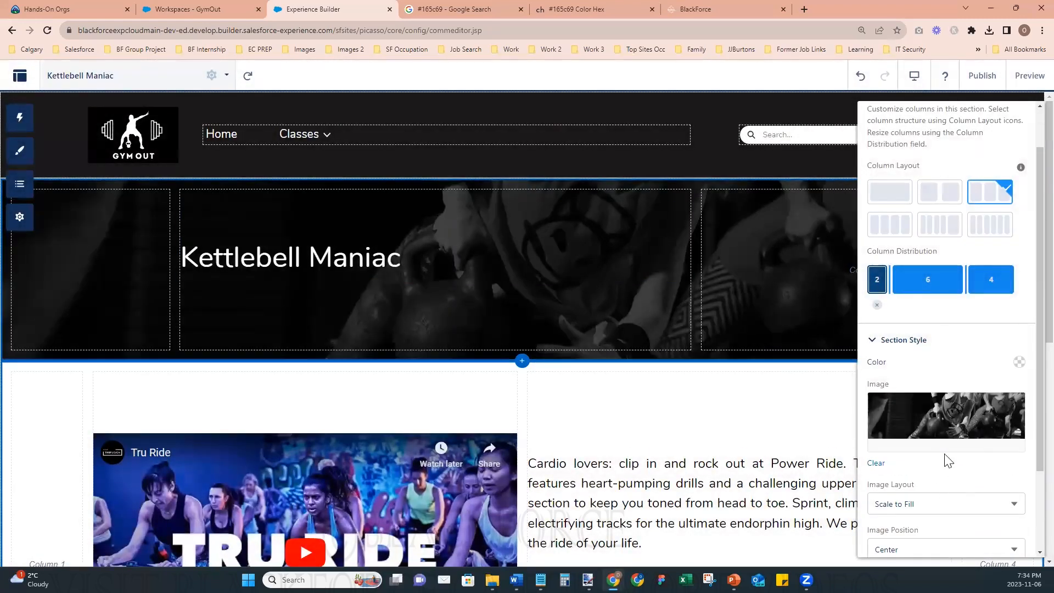
# - Lighten the banner's image overlay color to rgba(0, 0, 0, 0.6) and close the section properties
pyautogui.scroll(-2, 946, 459)
pyautogui.click(1019, 468)
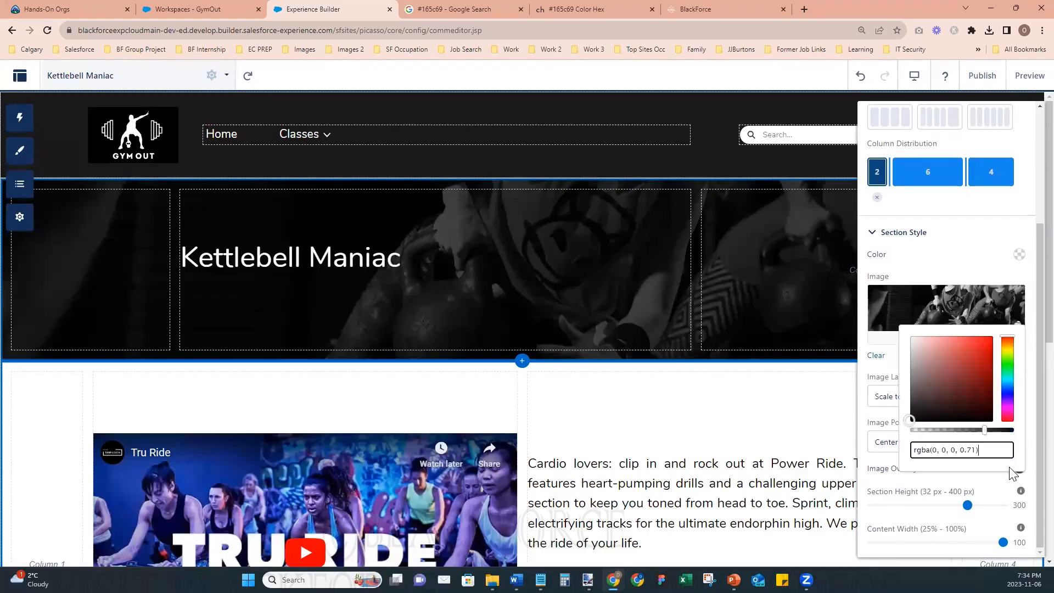
pyautogui.moveTo(983, 432); pyautogui.dragTo(966, 432)
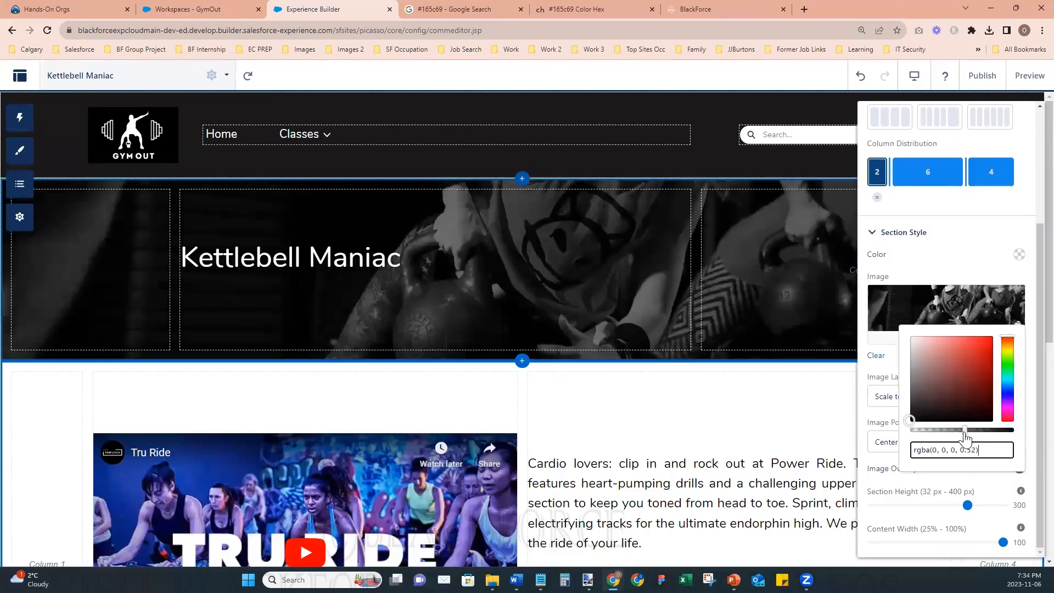
pyautogui.moveTo(965, 434); pyautogui.dragTo(974, 439)
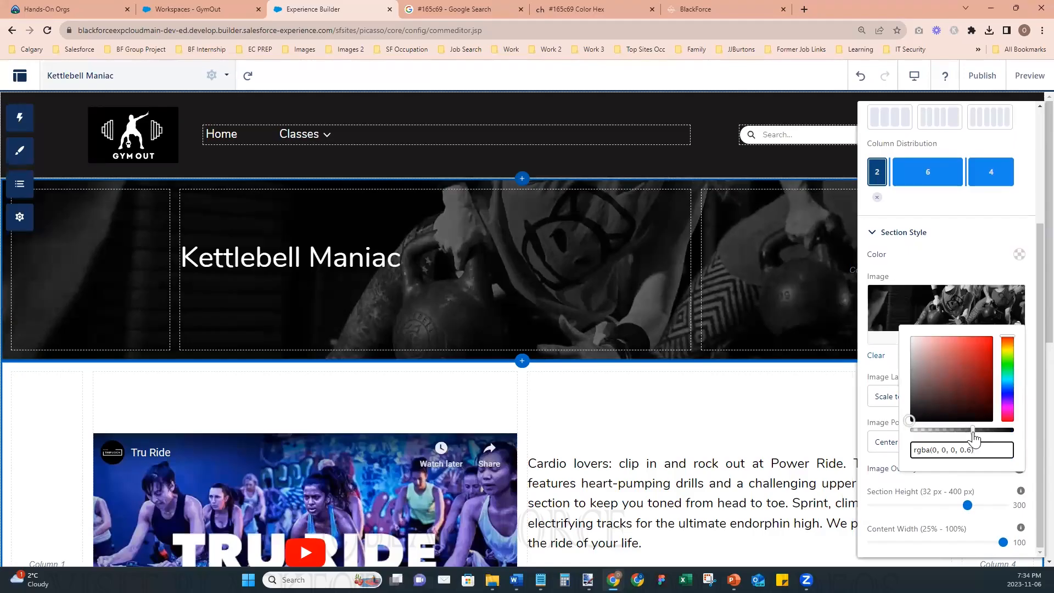
pyautogui.click(872, 376)
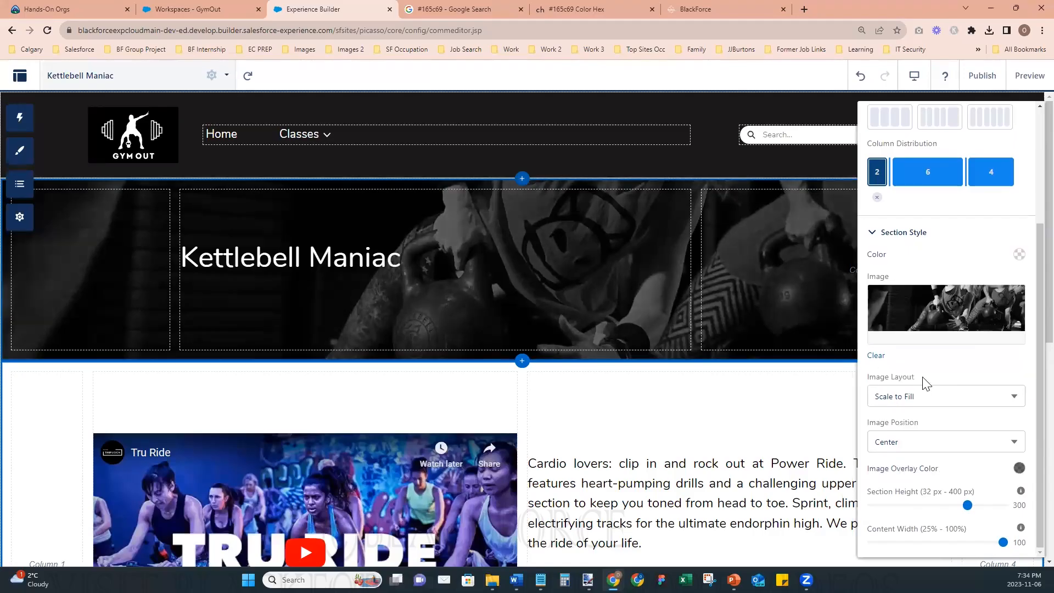
pyautogui.click(907, 236)
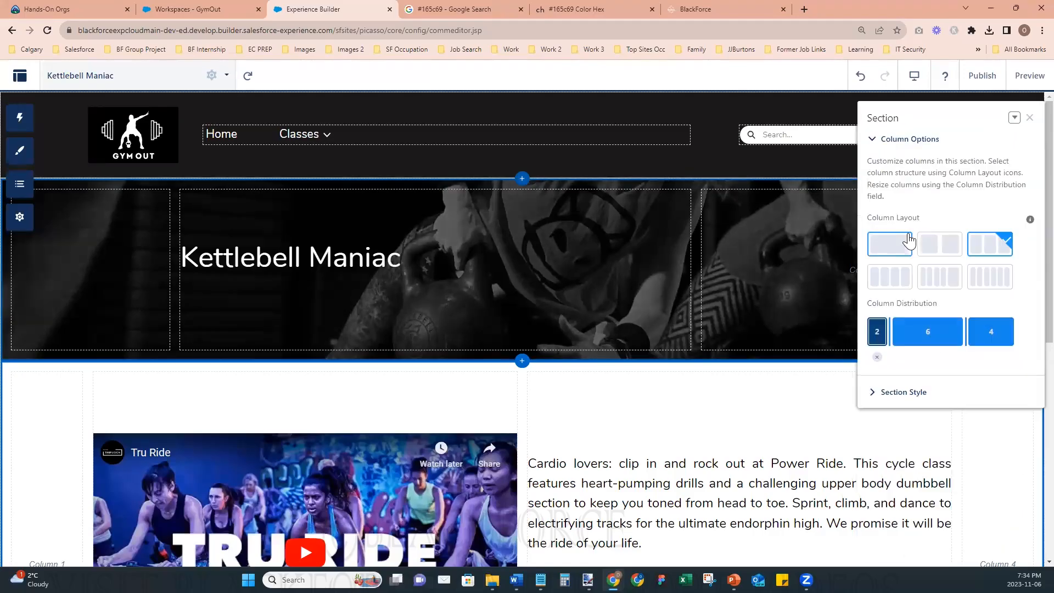
pyautogui.click(1027, 112)
pyautogui.scroll(-5, 894, 431)
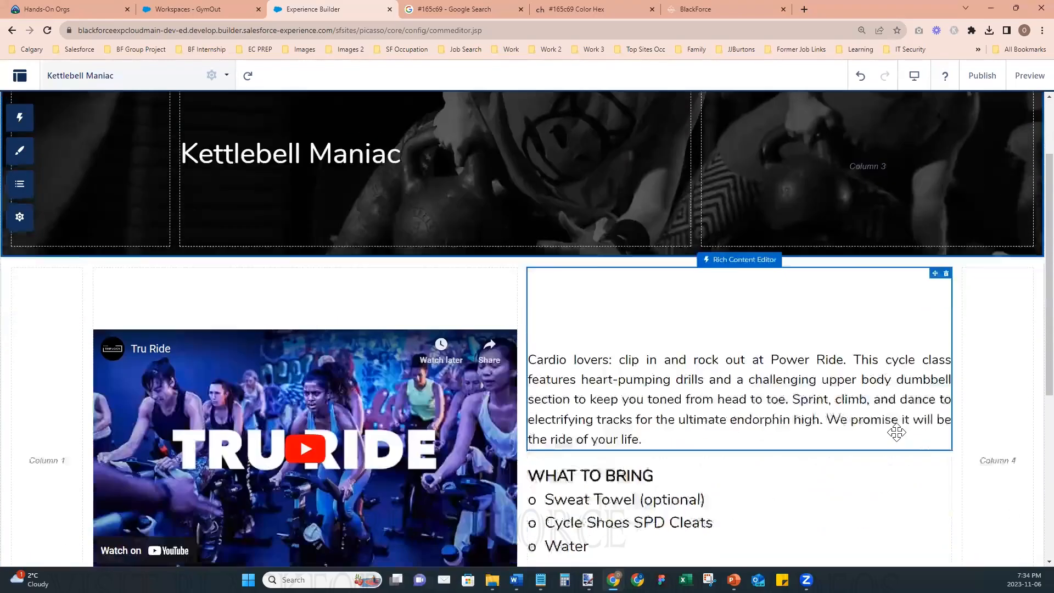
pyautogui.click(363, 190)
pyautogui.click(508, 199)
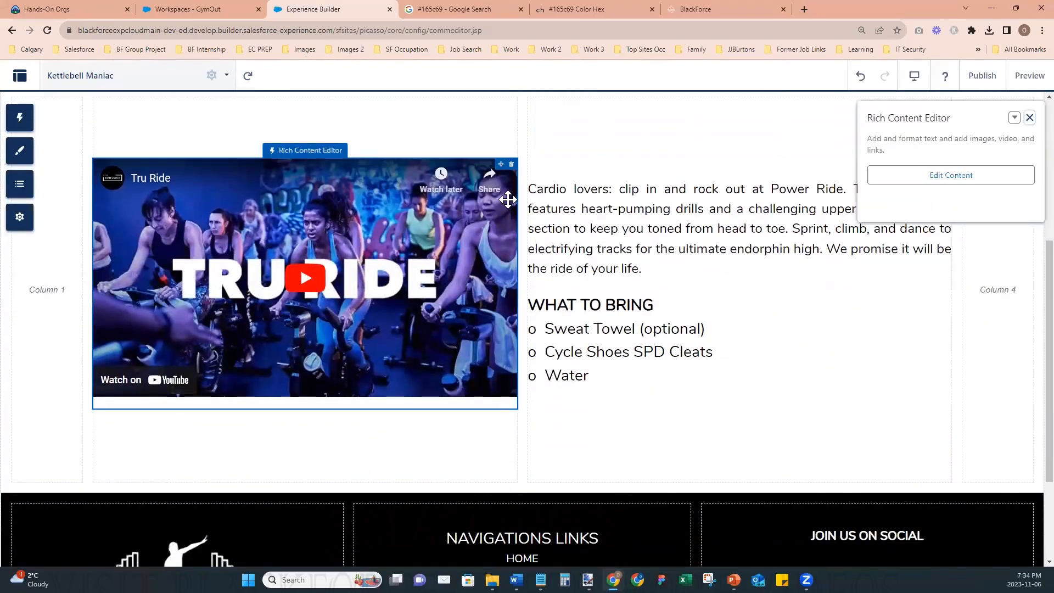
pyautogui.click(902, 181)
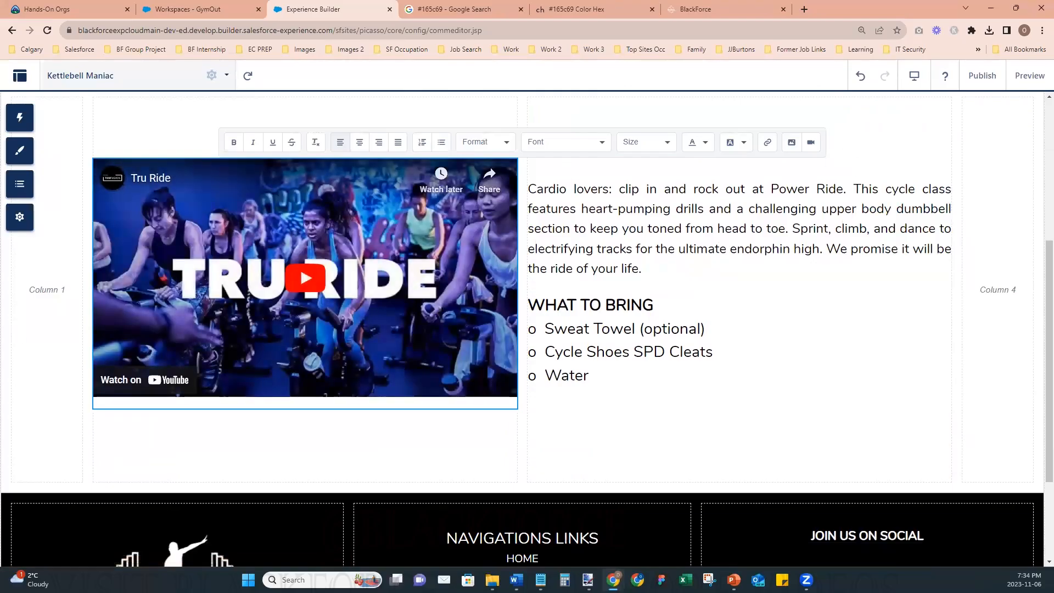
pyautogui.hotkey('alt', 'Tab')
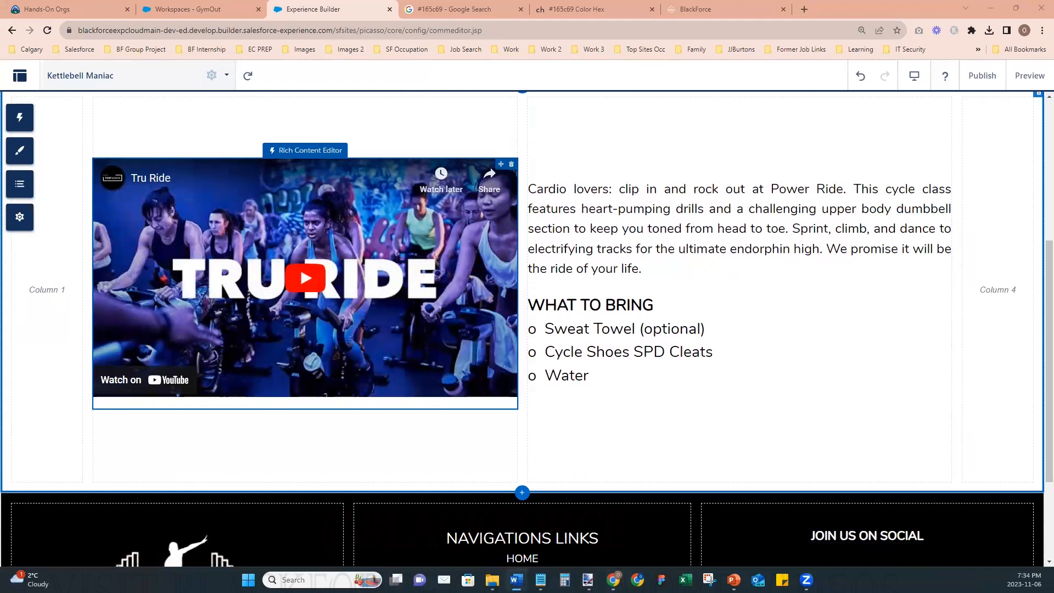
pyautogui.click(338, 313)
pyautogui.click(811, 142)
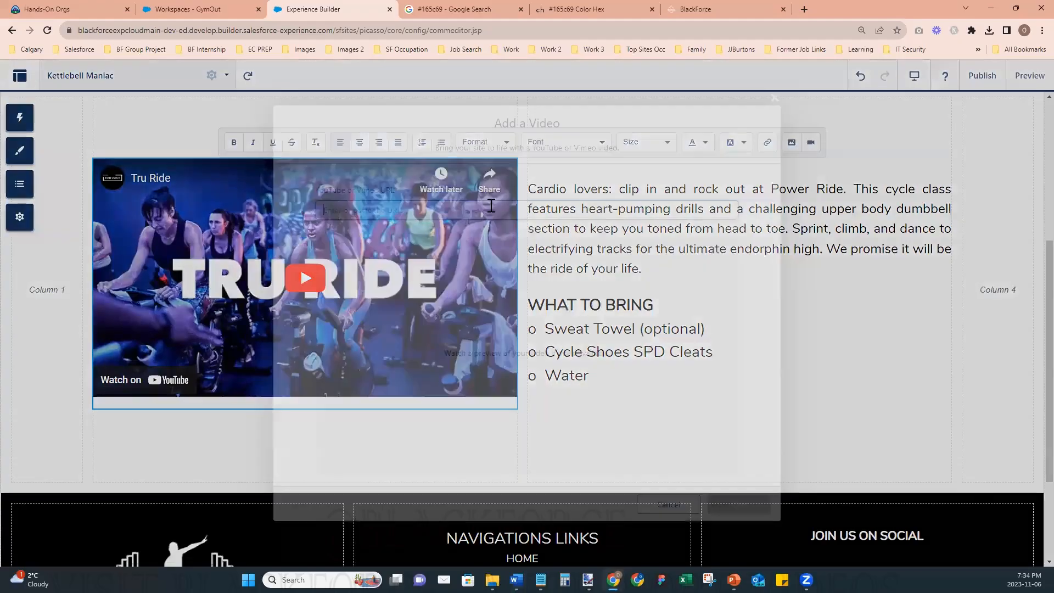
pyautogui.write('https://vimeo.com/266157861')
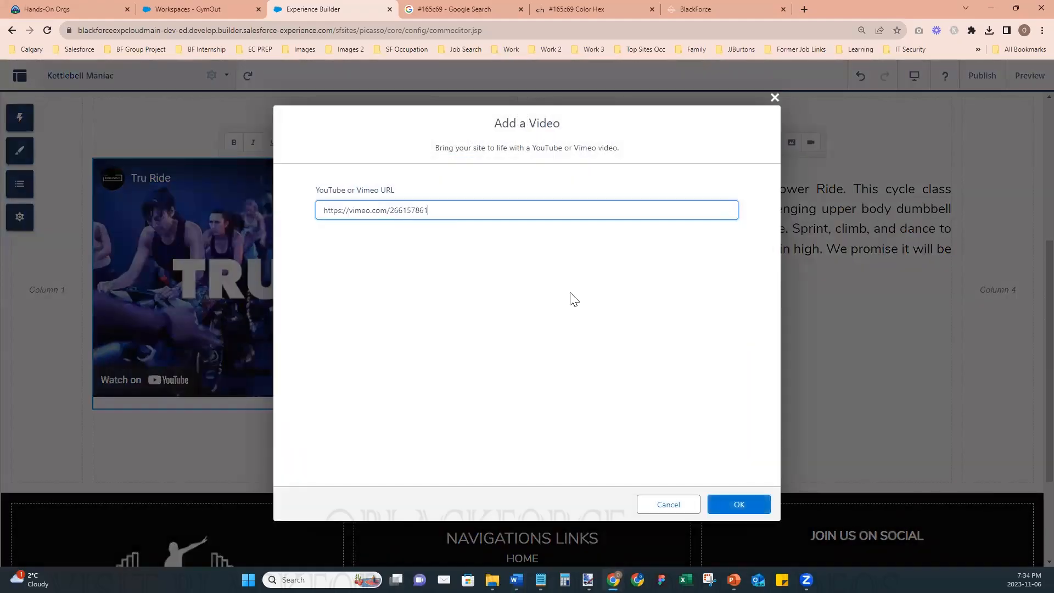
pyautogui.click(735, 504)
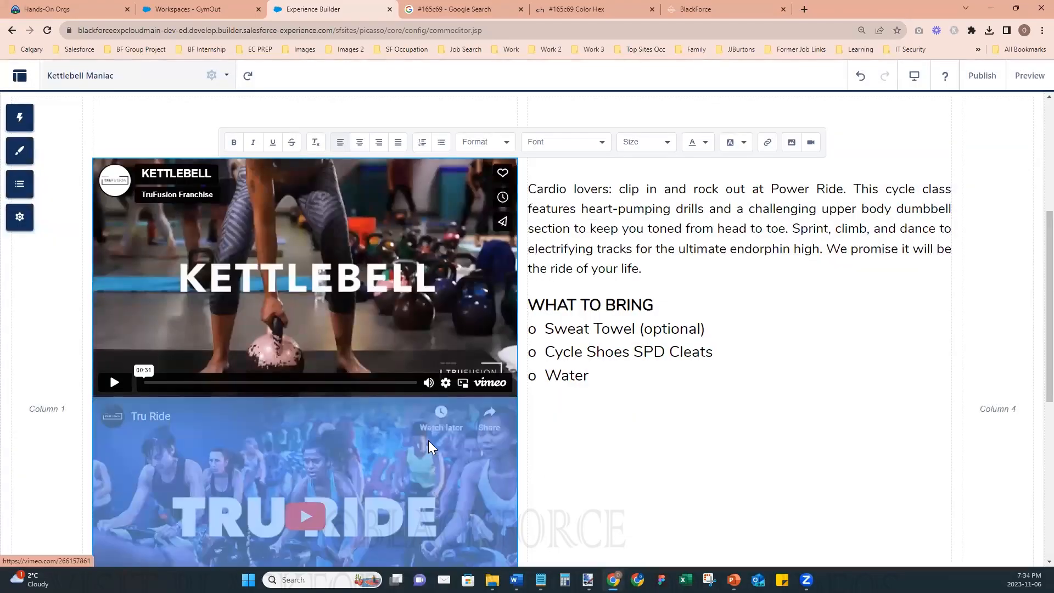
pyautogui.press('Delete')
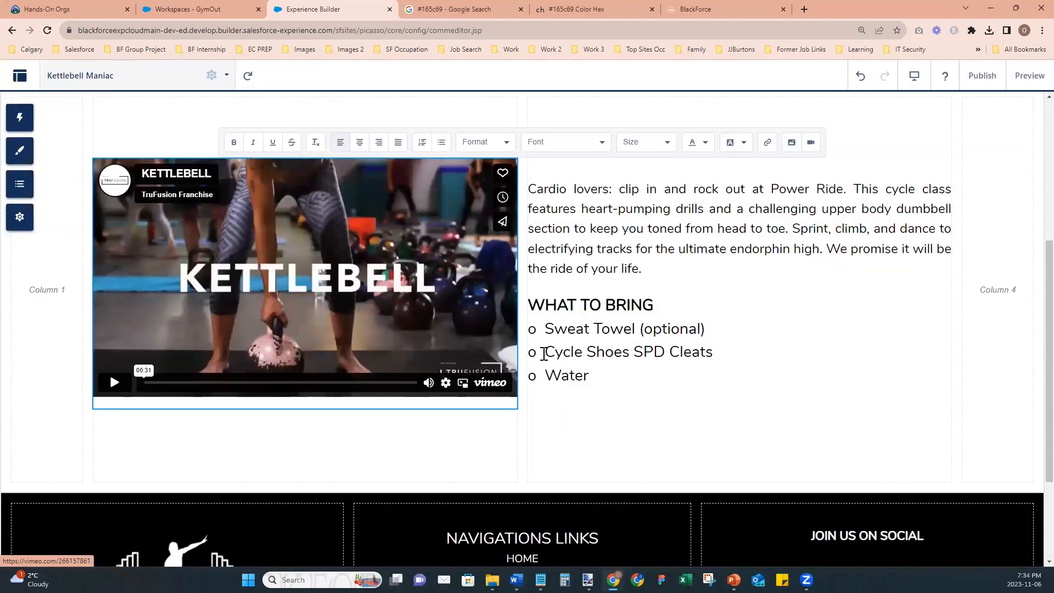
# - Replace the Power Ride class description with the copied kettlebell paragraph beginning "Elevate your lifting routine"
pyautogui.click(739, 439)
pyautogui.hotkey('alt', 'Tab')
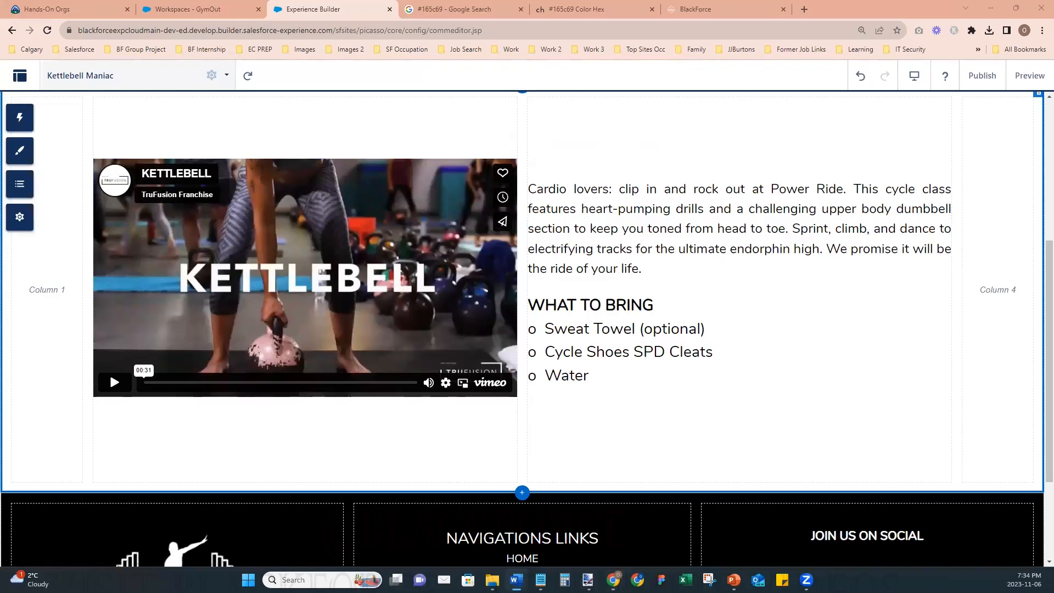
pyautogui.click(575, 219)
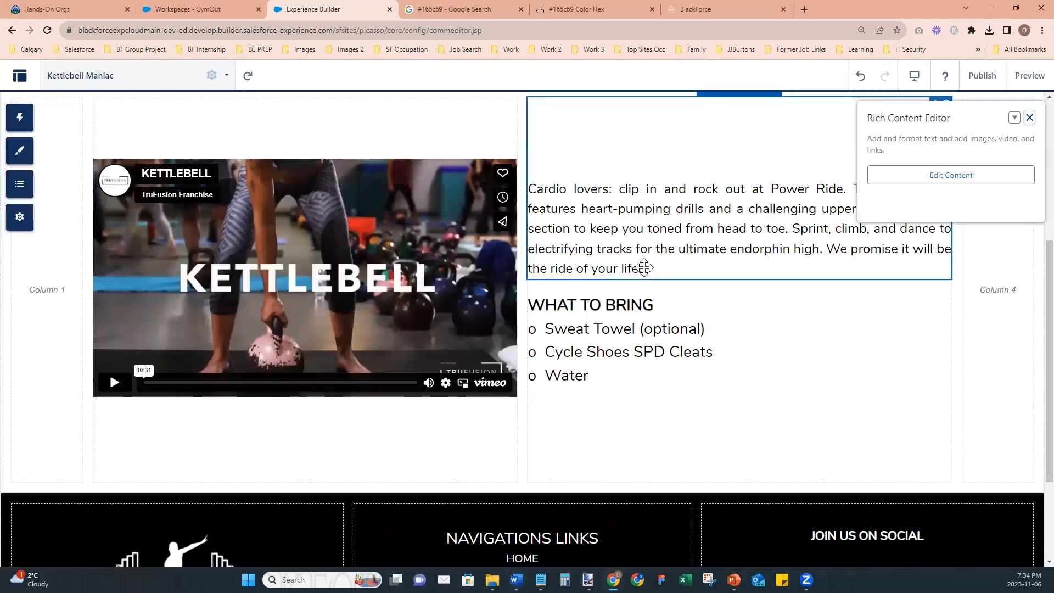
pyautogui.click(893, 181)
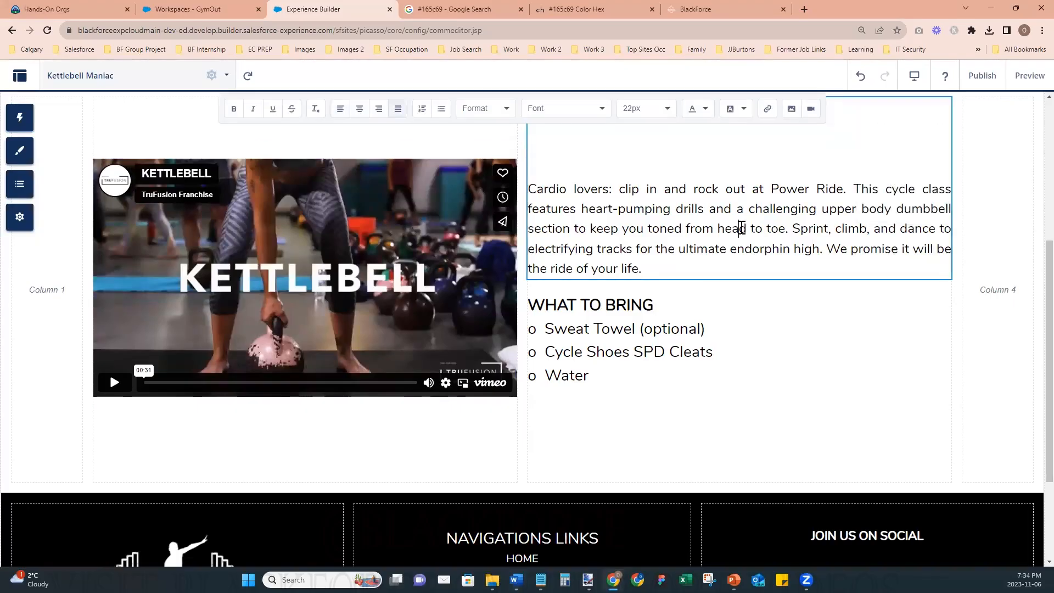
pyautogui.moveTo(643, 269); pyautogui.dragTo(532, 190)
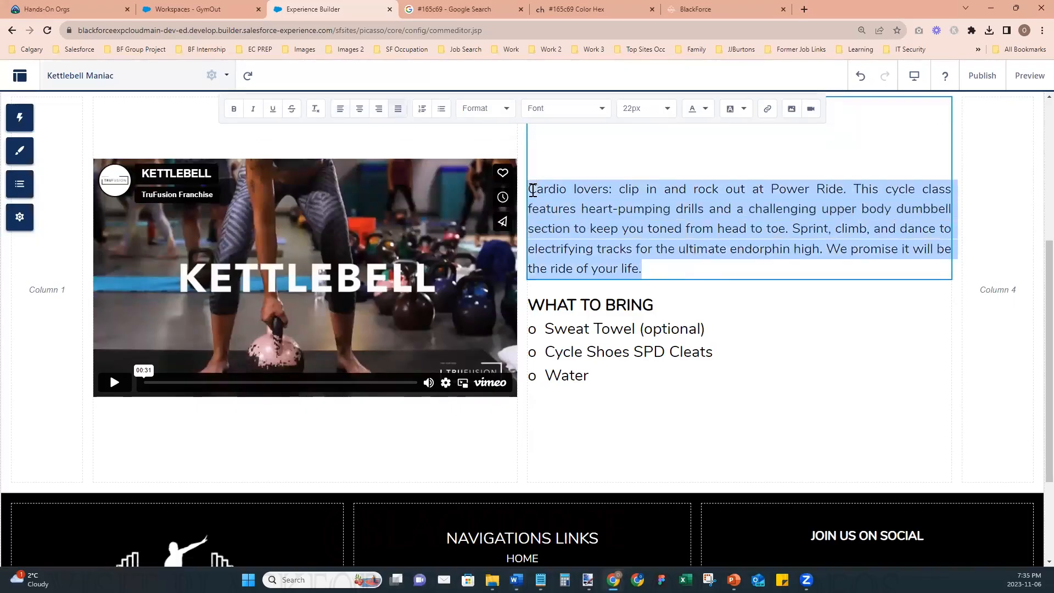
pyautogui.write('Elevate your lifting routine with one of the most versatile exercise tools in the world: the kettlebell. Tru Kettlebell is the quintessential class for students of all levels. Build muscle and skill and learn the proper techniques and progressions for deadlift, swing, clean, press, and snatch movements. Are you ready to pump some iron?')
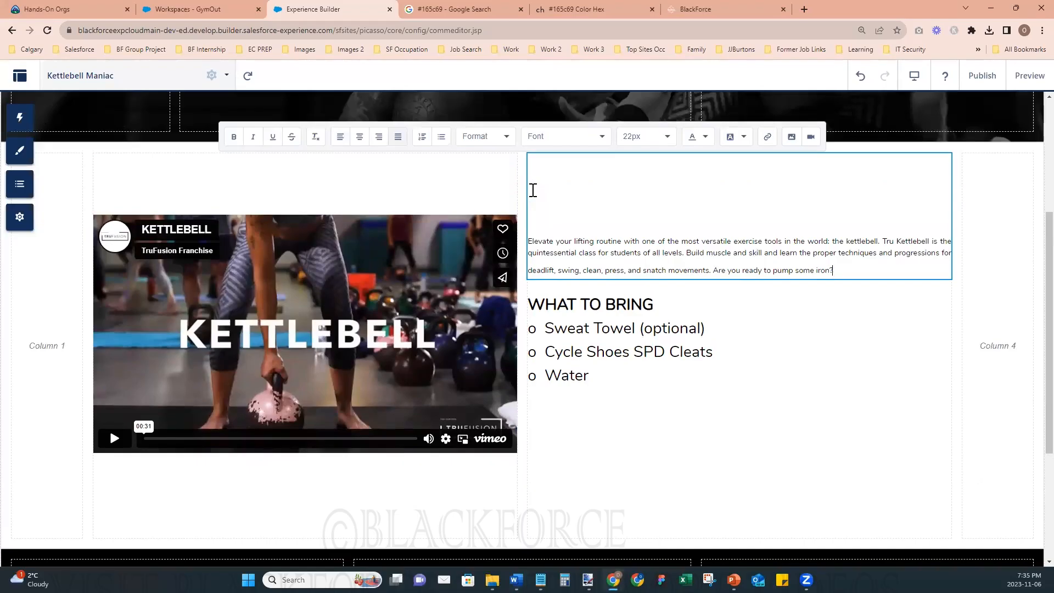
# - Set the font size of the whole kettlebell description paragraph to 22px
pyautogui.keyDown('shift'); pyautogui.click(529, 240); pyautogui.keyUp('shift')
pyautogui.click(633, 136)
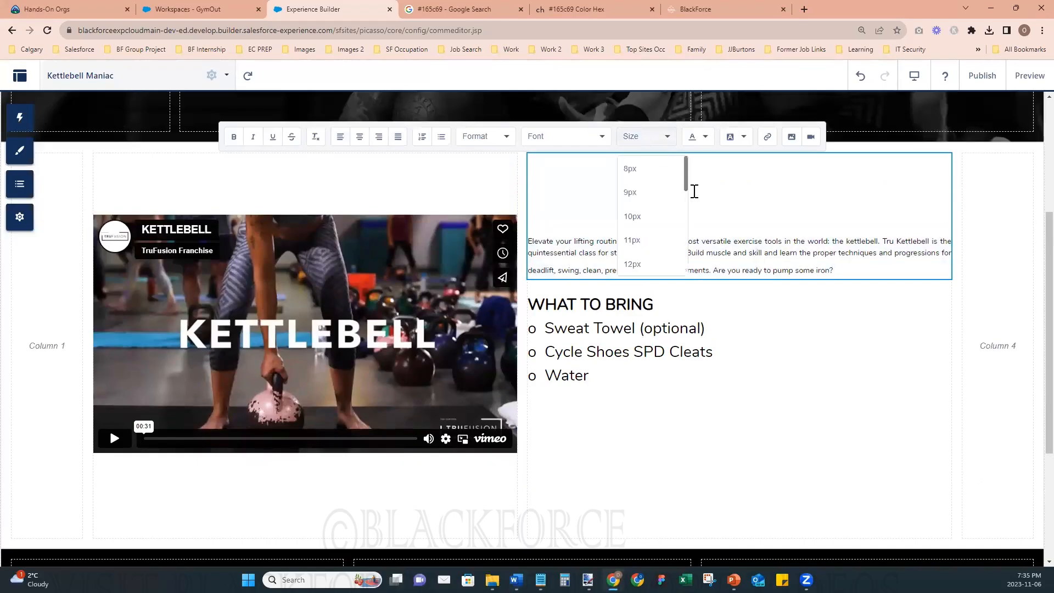
pyautogui.scroll(-1, 670, 218)
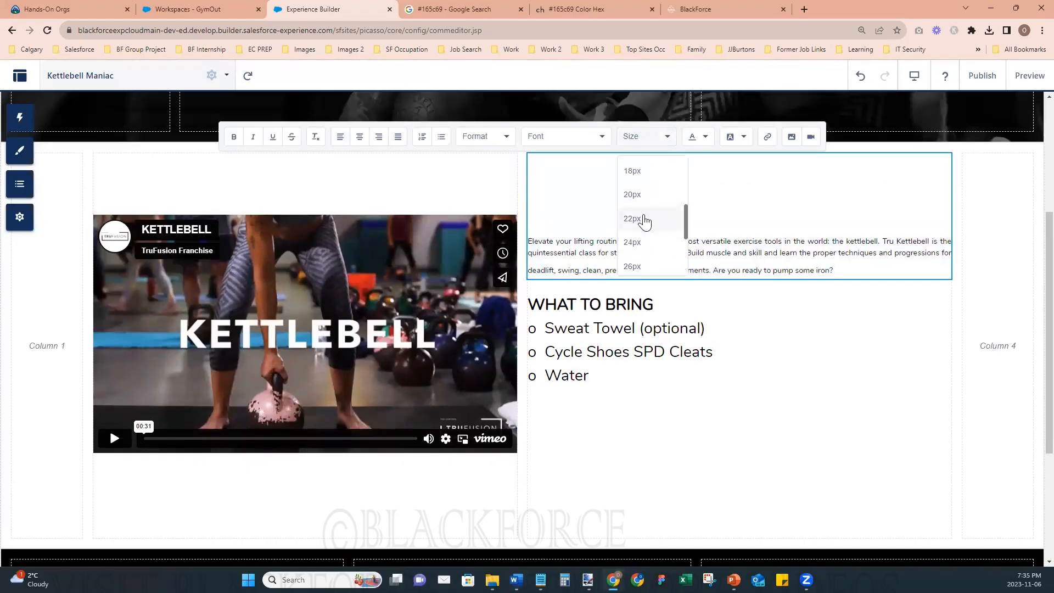
pyautogui.click(645, 214)
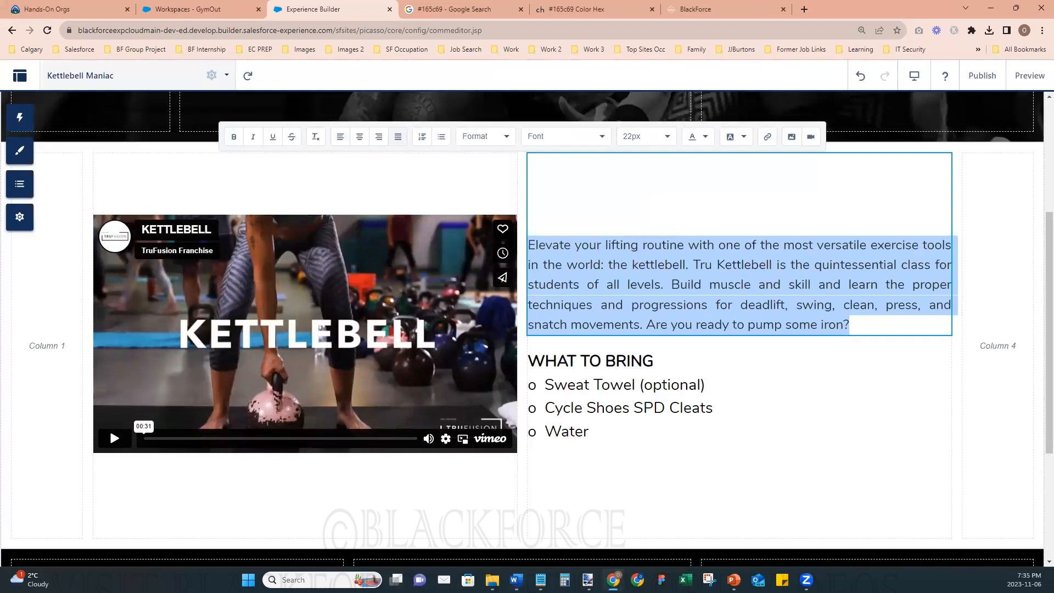
# - Replace the first two WHAT TO BRING items with "Mat" and "Towel" and leave the text editor
pyautogui.click(701, 384)
pyautogui.click(704, 385)
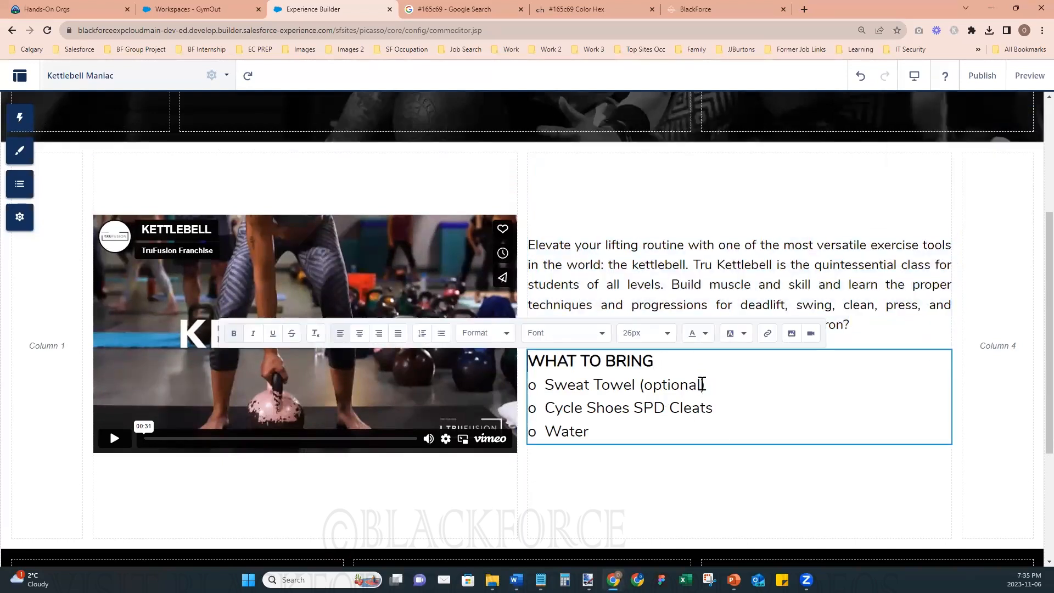
pyautogui.hotkey('shift', 'Home')
pyautogui.hotkey('shift', 'Right')
pyautogui.hotkey('shift', 'Right')
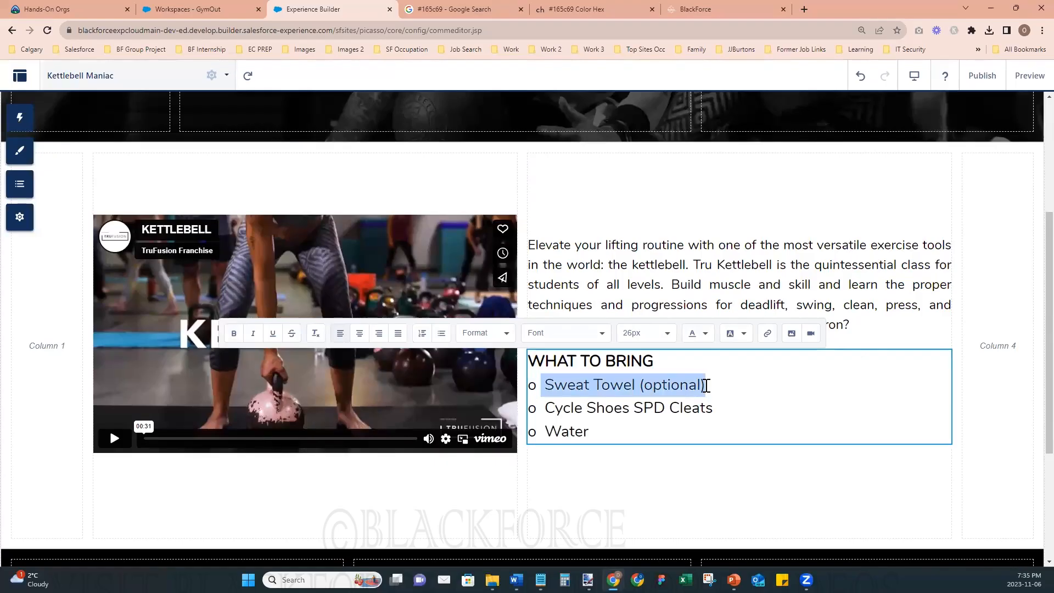
pyautogui.write('Mat')
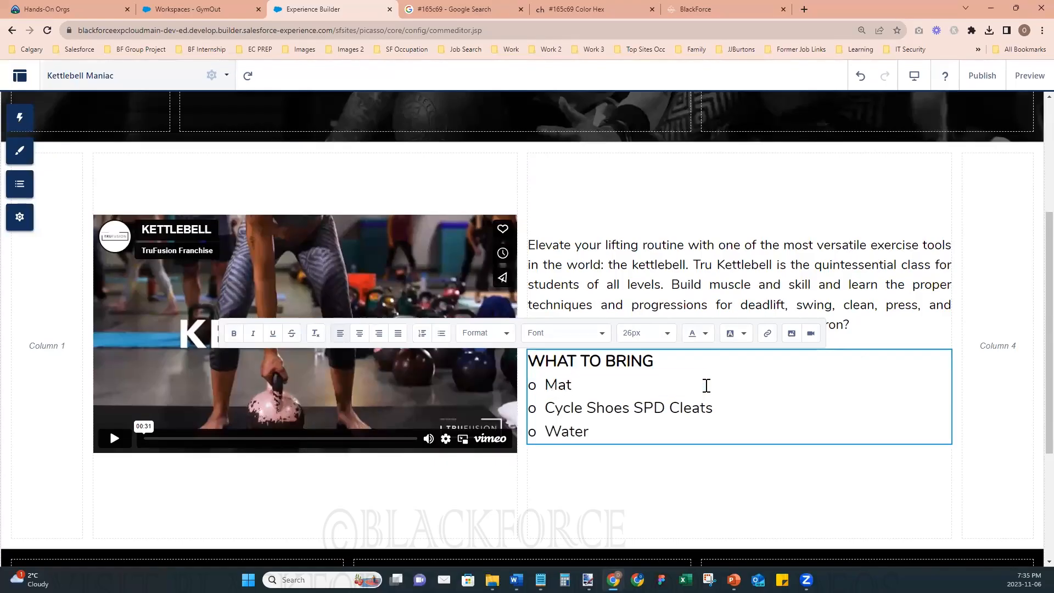
pyautogui.click(551, 407)
pyautogui.keyDown('shift'); pyautogui.click(713, 407); pyautogui.keyUp('shift')
pyautogui.write('Towel')
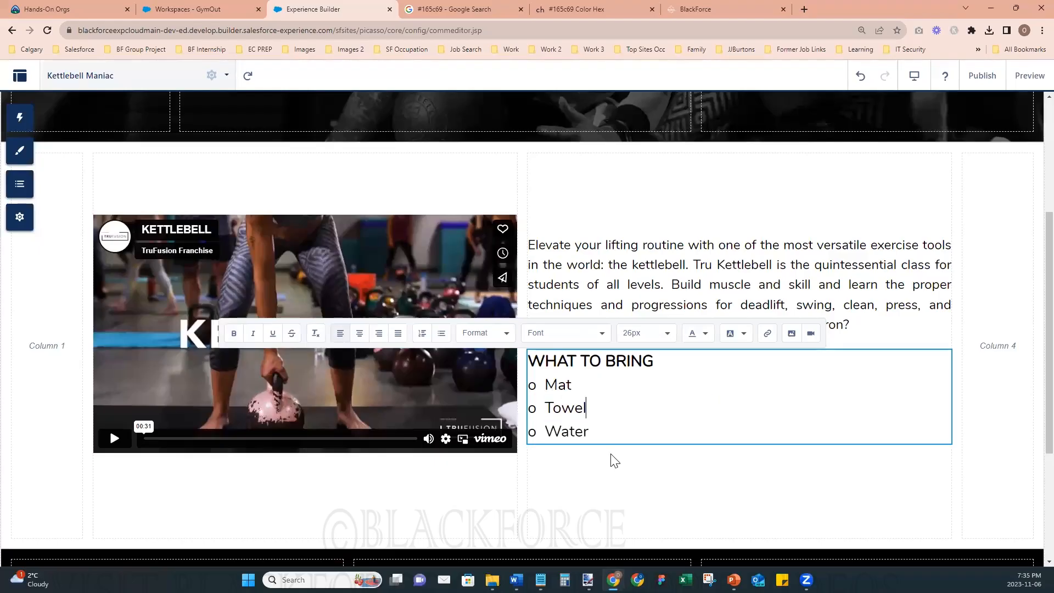
pyautogui.click(1004, 442)
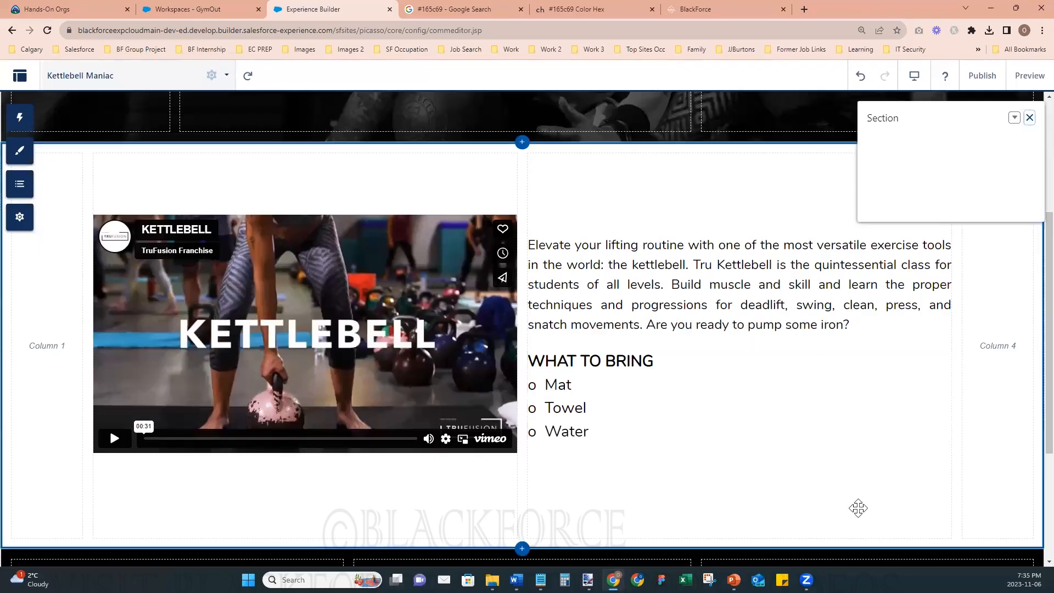
# - Publish the site changes, preview the Kettlebell Maniac page and return to the builder
pyautogui.scroll(-3, 772, 498)
pyautogui.scroll(3, 773, 499)
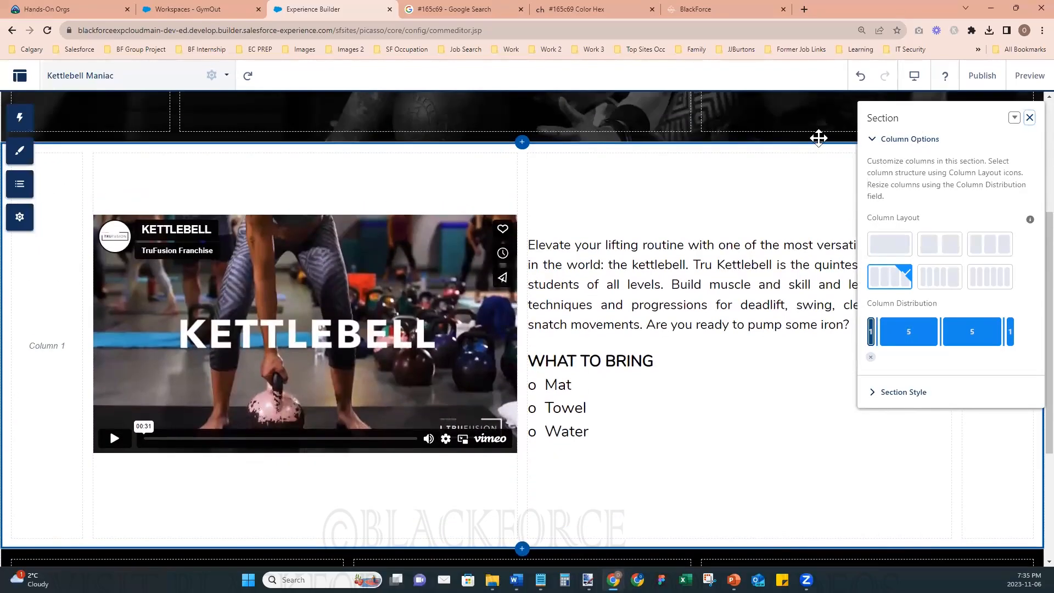
pyautogui.click(986, 76)
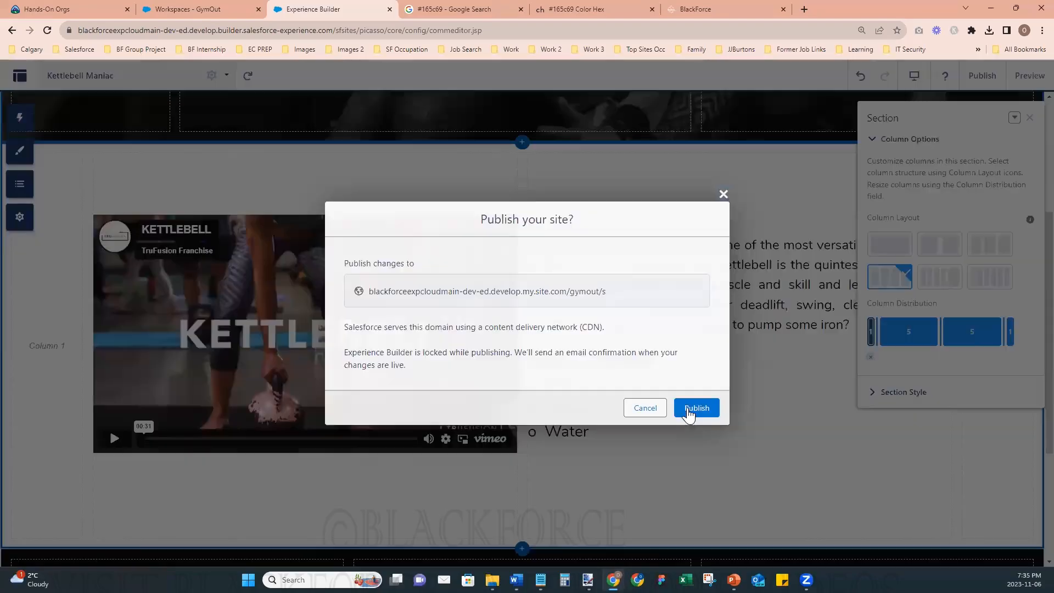
pyautogui.click(688, 409)
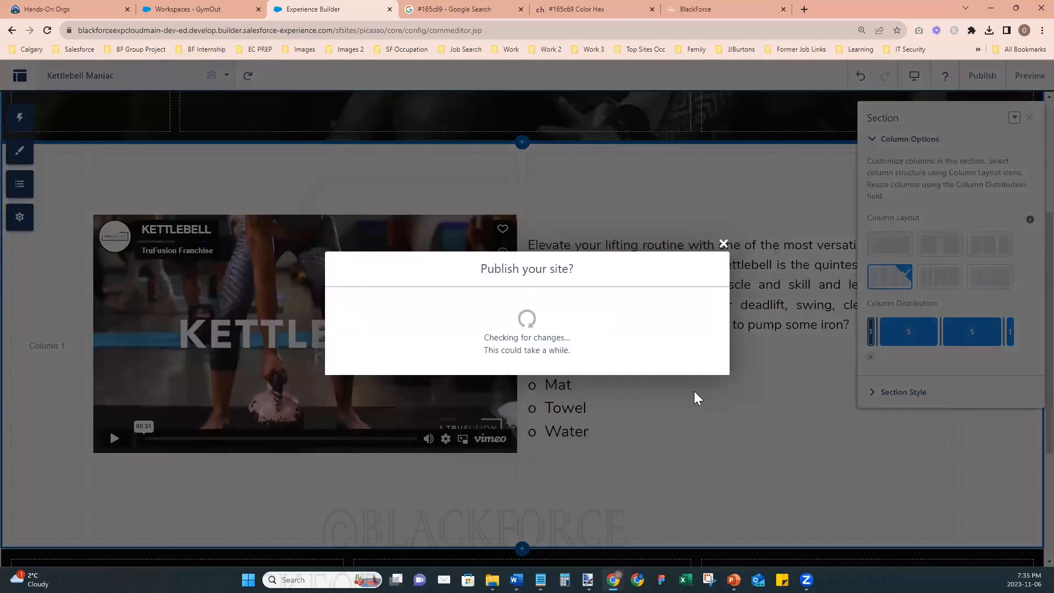
pyautogui.click(700, 366)
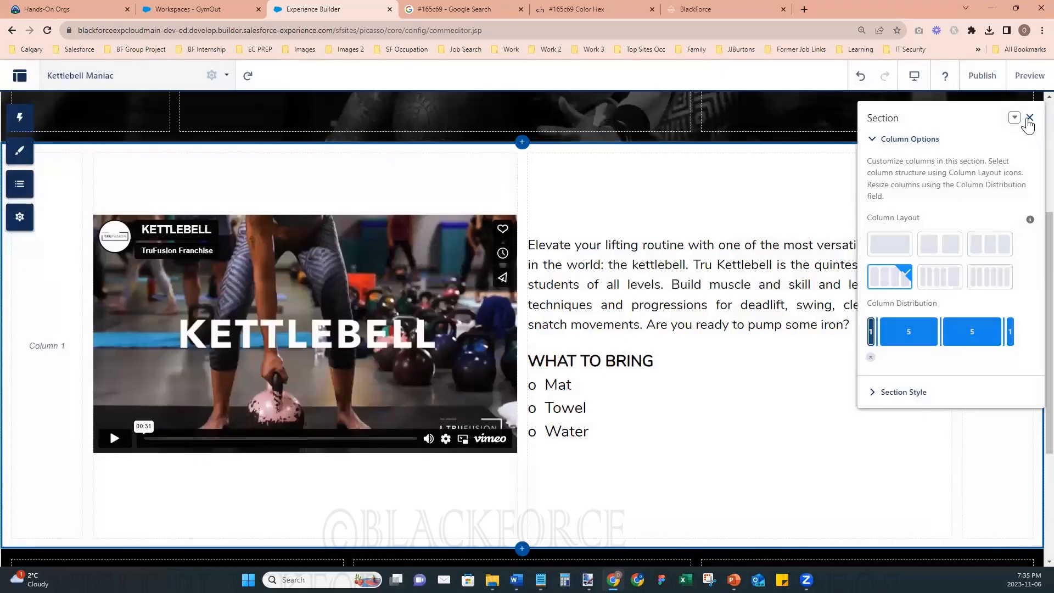
pyautogui.click(1031, 76)
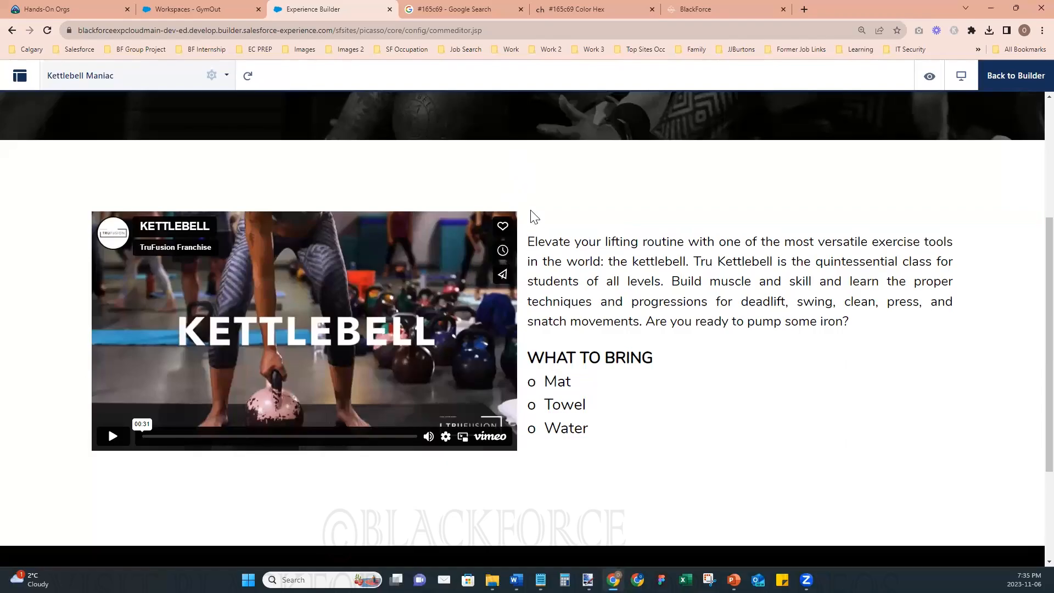
pyautogui.click(1025, 79)
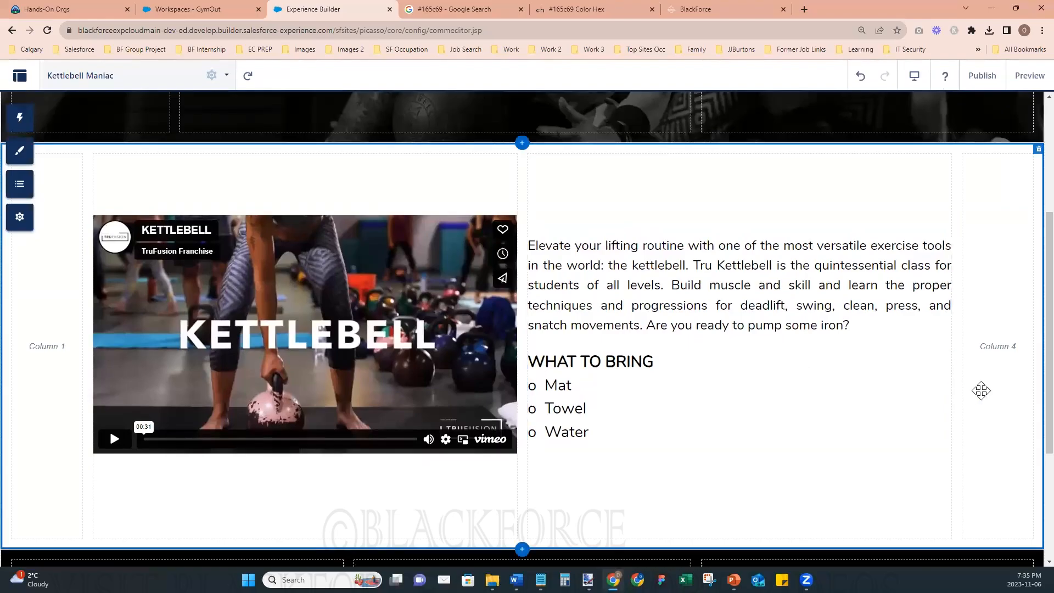
# - Switch the video and description section to a five-column layout with a column distribution of 1, 5, 1, 4, 1
pyautogui.click(990, 303)
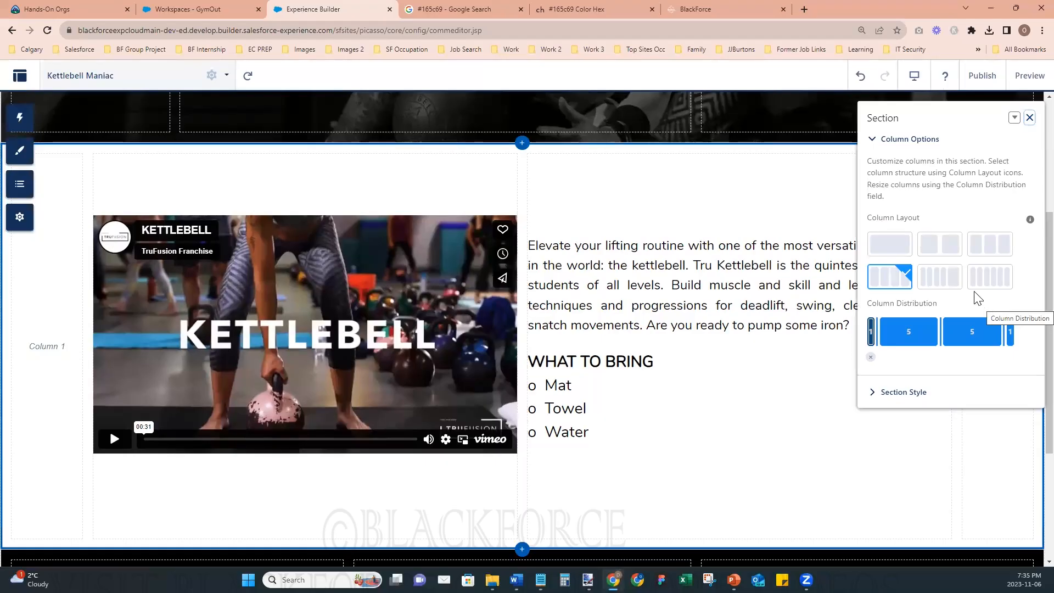
pyautogui.click(943, 287)
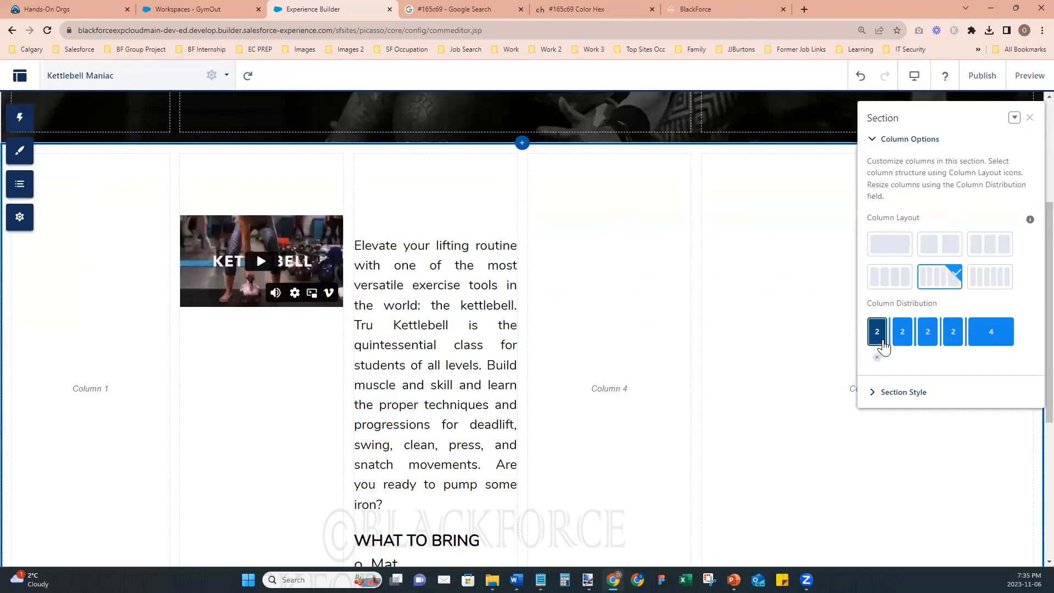
pyautogui.moveTo(890, 332); pyautogui.dragTo(872, 333)
pyautogui.moveTo(965, 330); pyautogui.dragTo(993, 329)
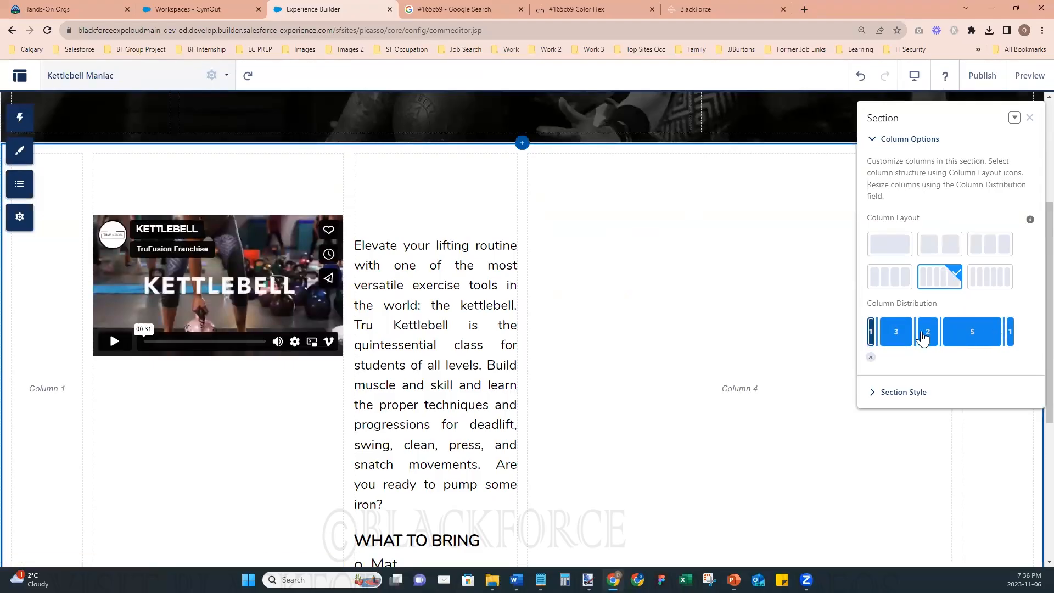
pyautogui.moveTo(915, 331); pyautogui.dragTo(930, 331)
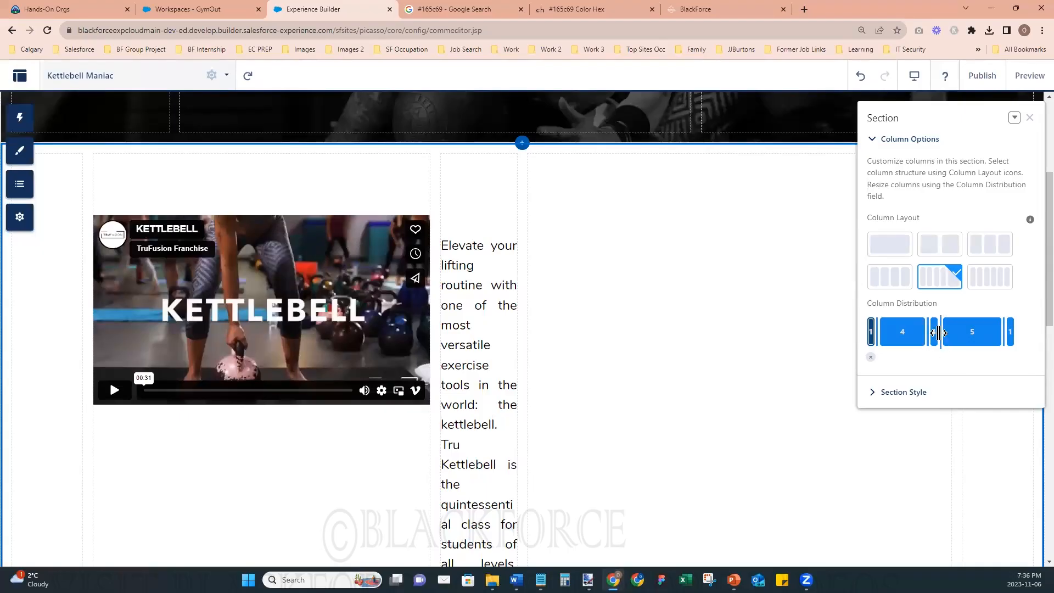
pyautogui.moveTo(943, 328); pyautogui.dragTo(937, 333)
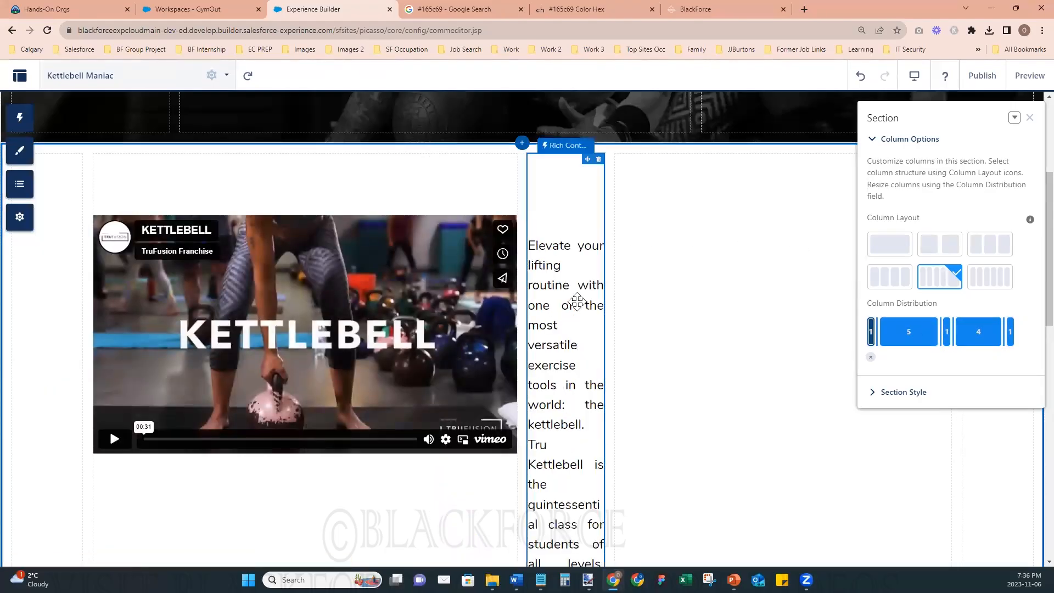
# - Move the class description and, below it, the WHAT TO BRING list from the third column into the fourth, leaving the third empty
pyautogui.moveTo(567, 146); pyautogui.dragTo(744, 183)
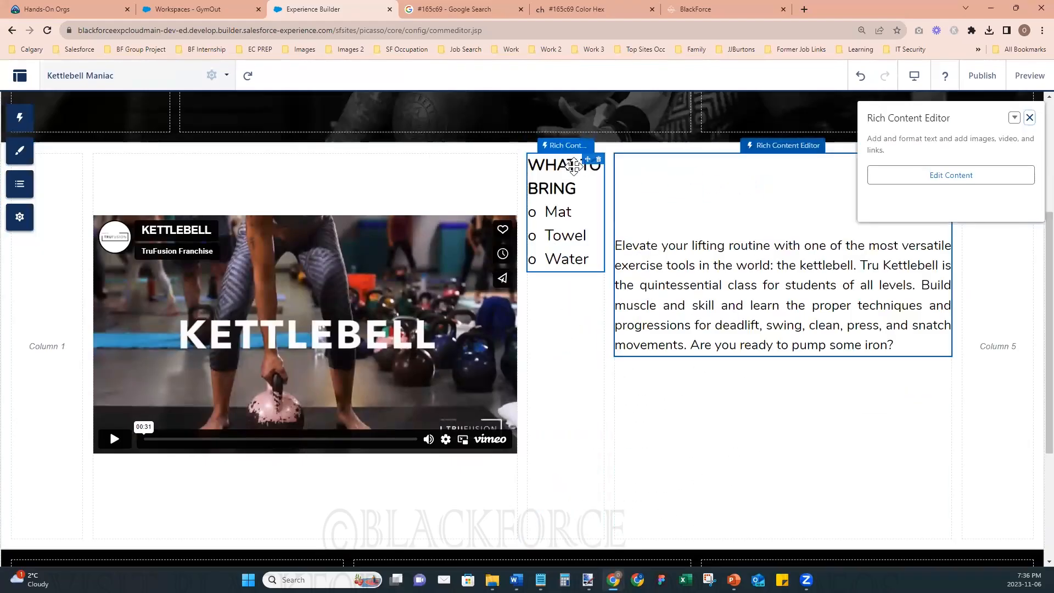
pyautogui.moveTo(567, 147); pyautogui.dragTo(737, 413)
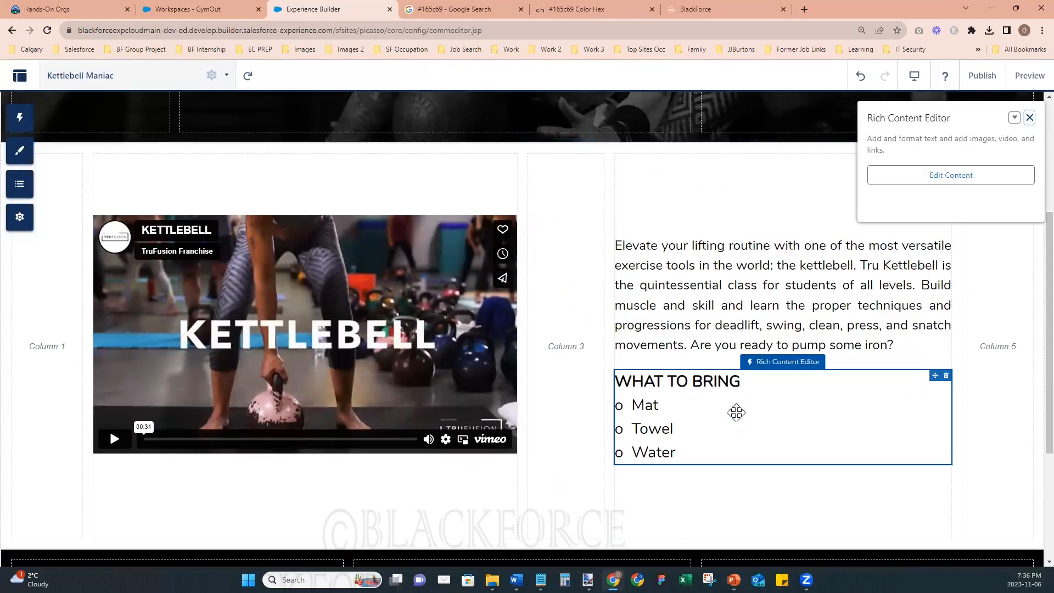
pyautogui.click(1030, 118)
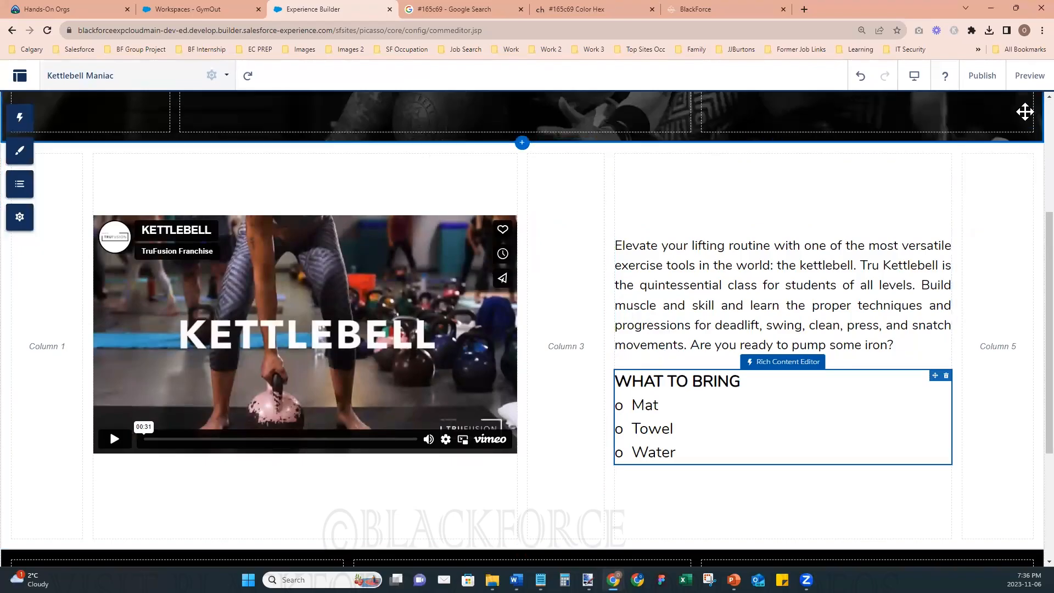
# - Preview the Kettlebell Maniac page and check the spacing between the video and the text
pyautogui.click(1029, 77)
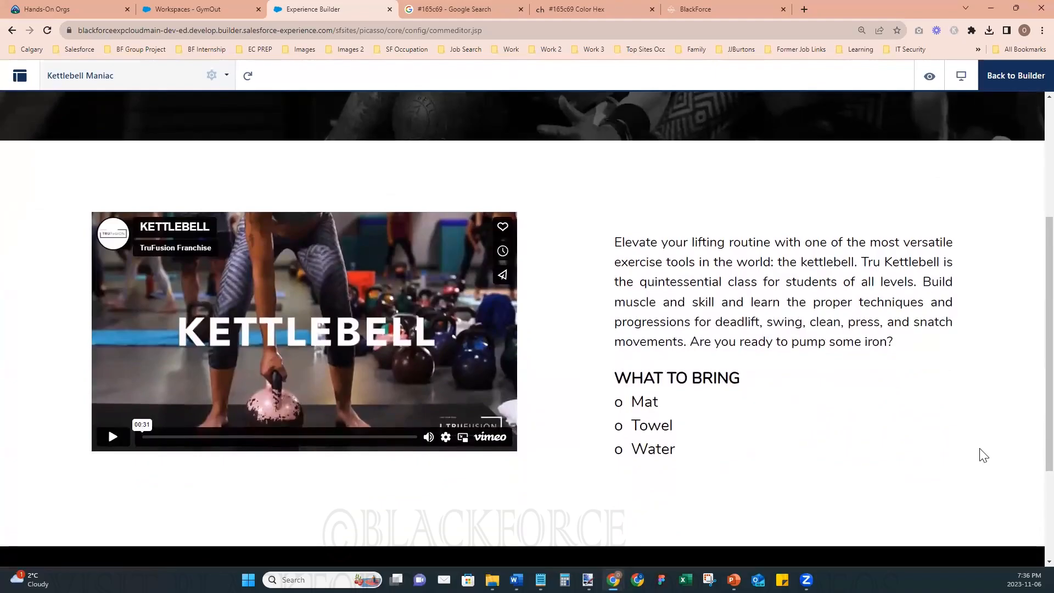
pyautogui.scroll(2, 983, 456)
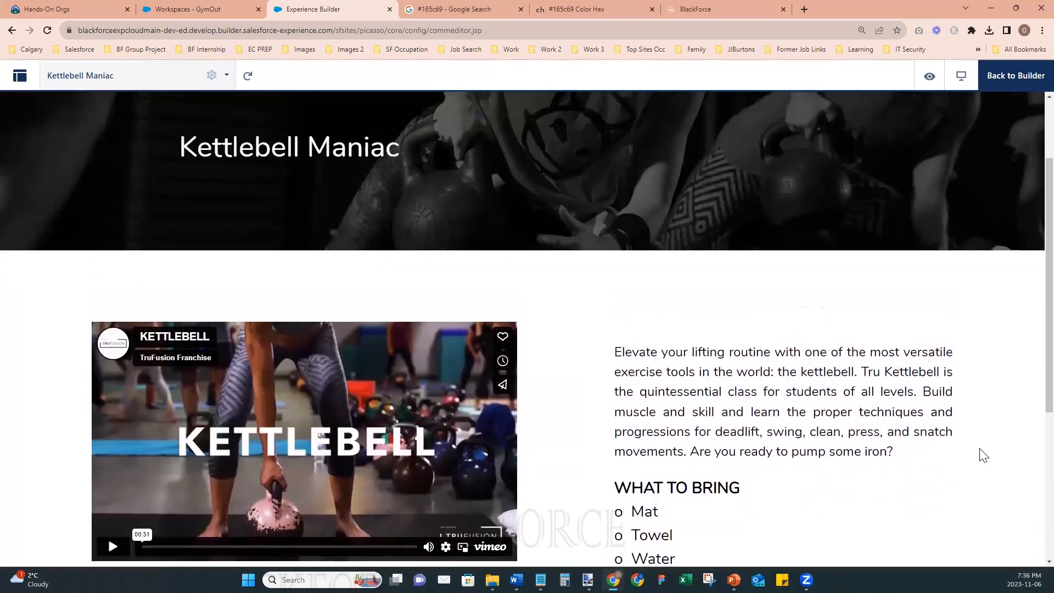
pyautogui.scroll(-1, 984, 456)
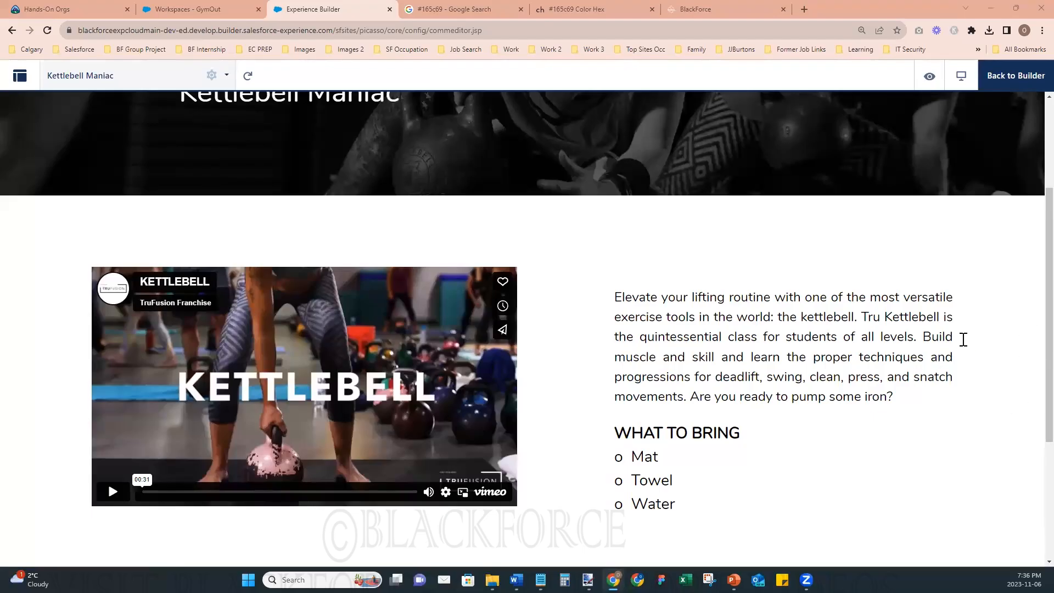
# - Review the Kettlebell Maniac page preview, return to the builder and publish the site
pyautogui.scroll(3, 926, 402)
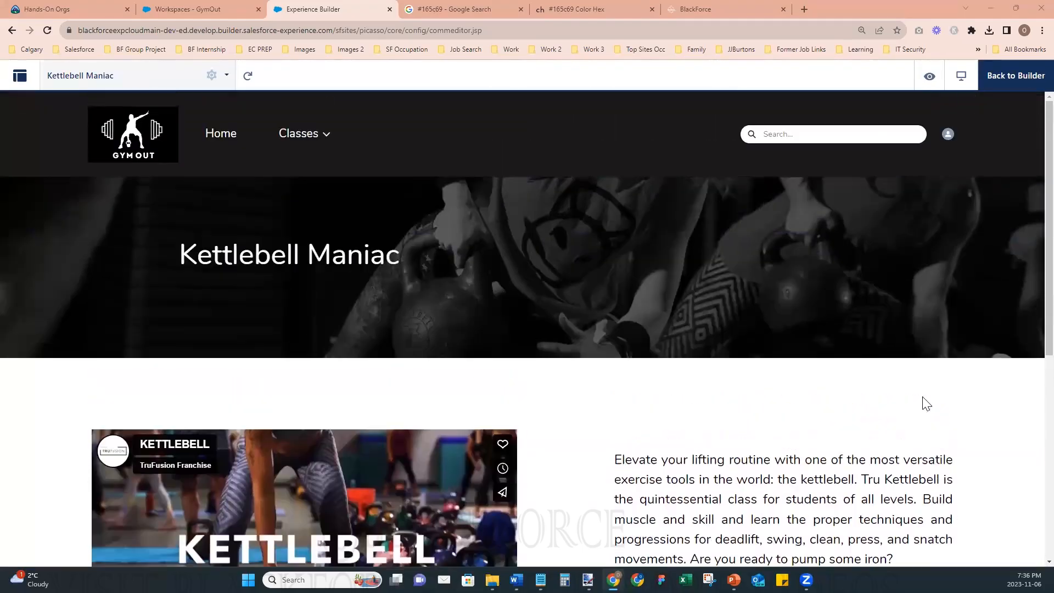
pyautogui.scroll(-7, 926, 403)
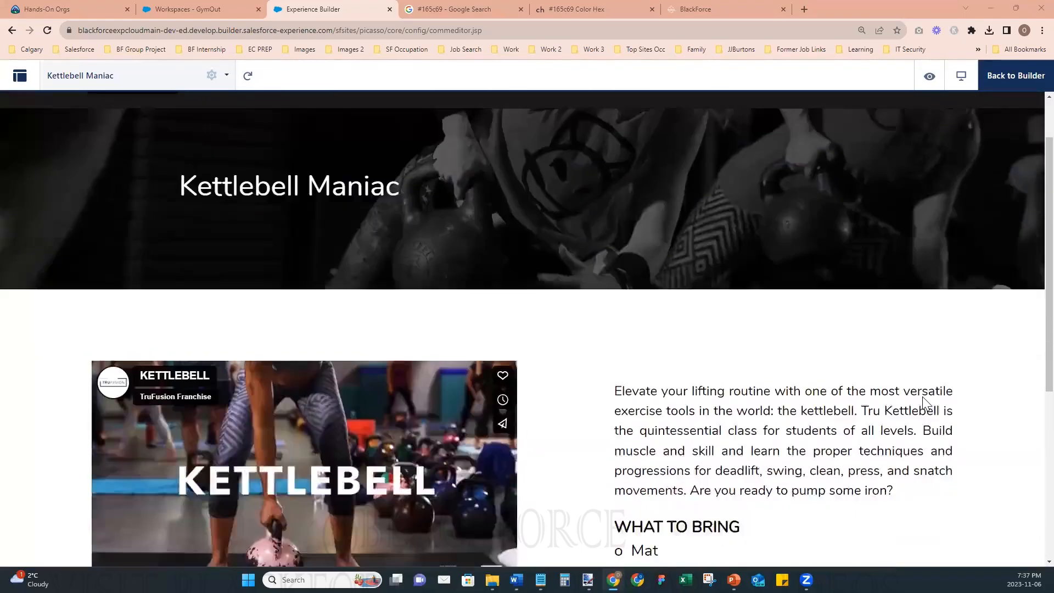
pyautogui.scroll(7, 923, 401)
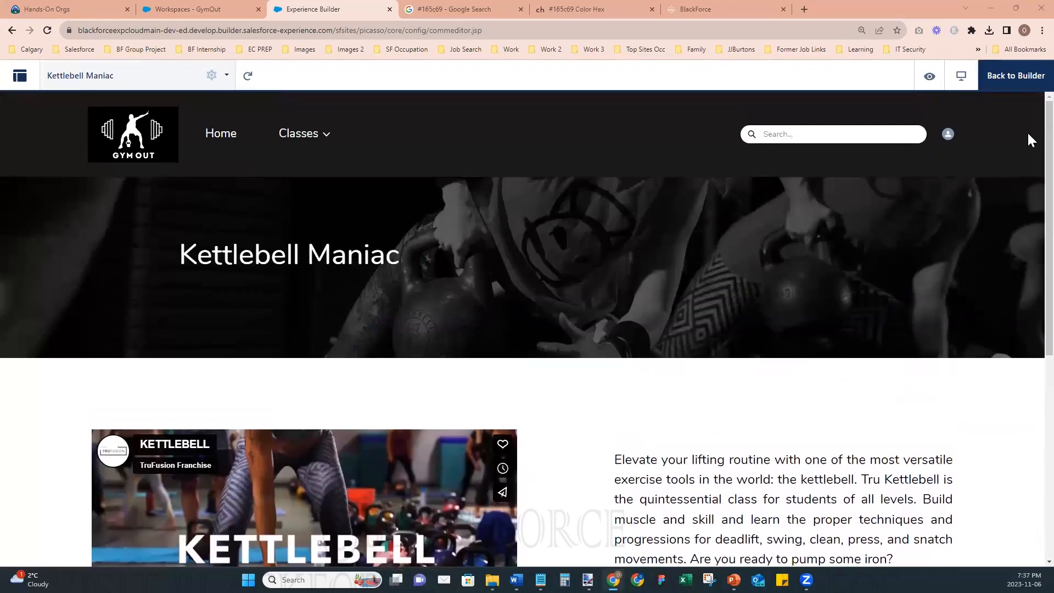
pyautogui.click(1021, 77)
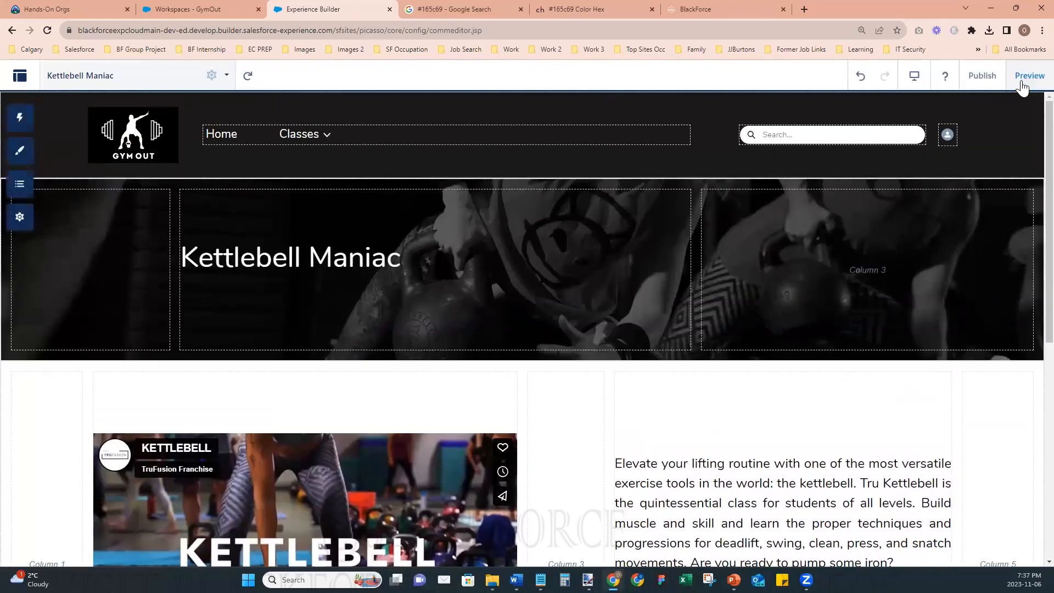
pyautogui.click(982, 76)
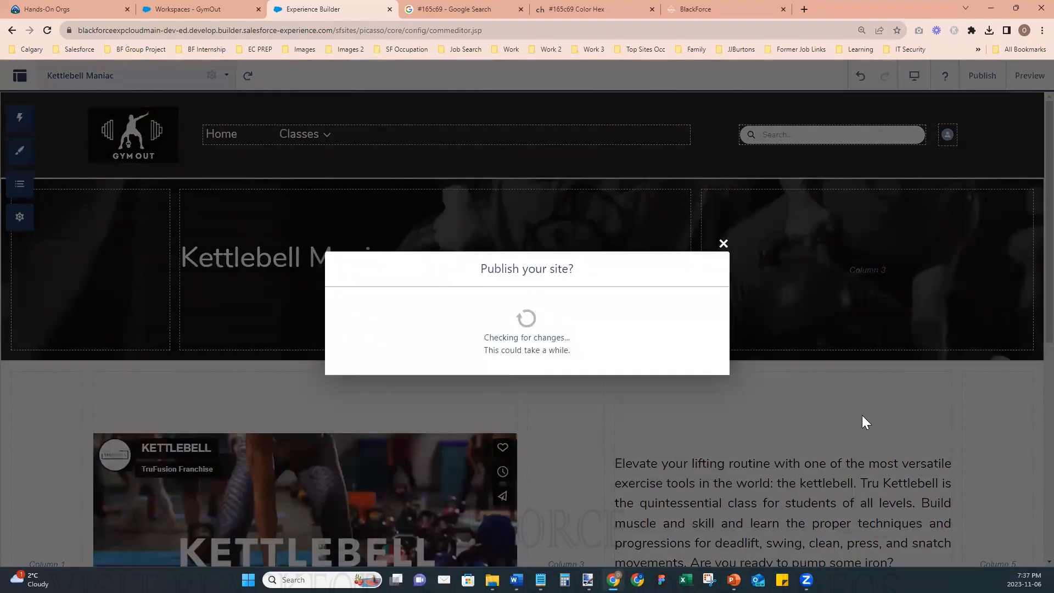
pyautogui.click(699, 365)
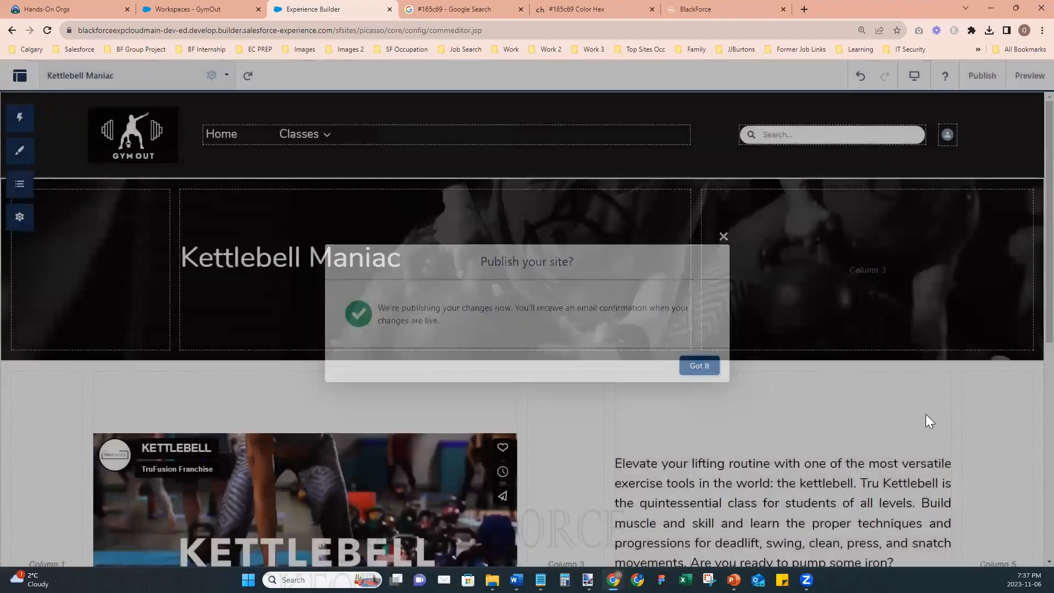
# - Create a new standard page from the preconfigured Power Ride page and name it Yoga Flow with the URL yoga-flow
pyautogui.click(83, 74)
pyautogui.scroll(-5, 168, 403)
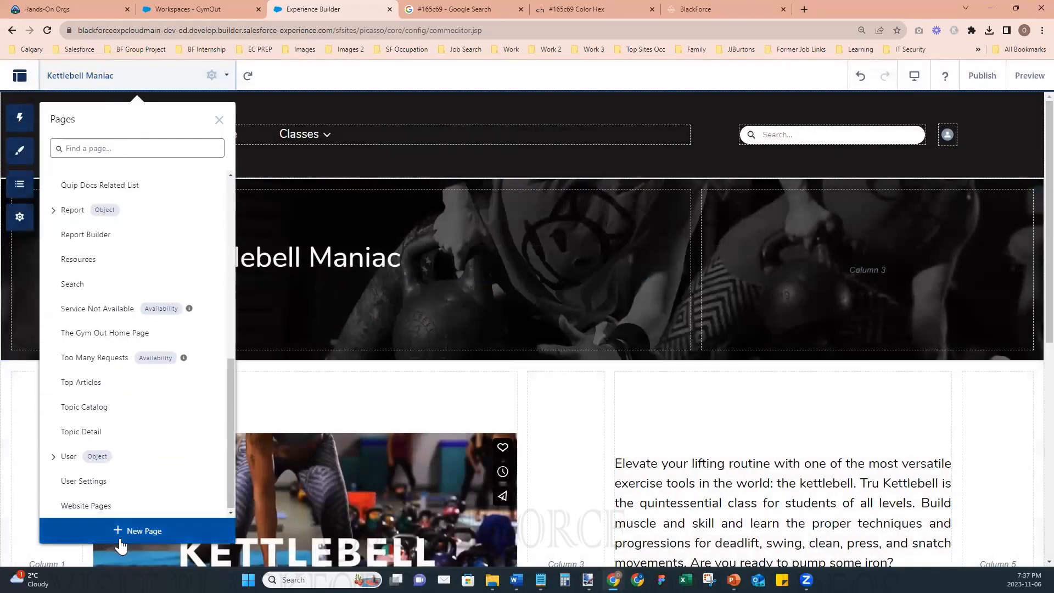
pyautogui.click(120, 544)
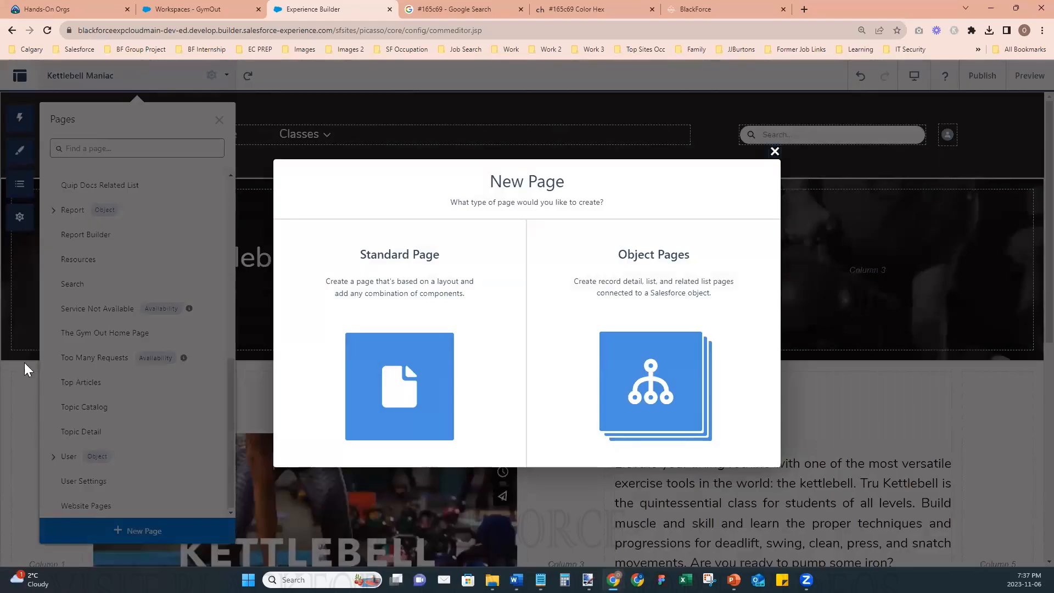
pyautogui.click(446, 380)
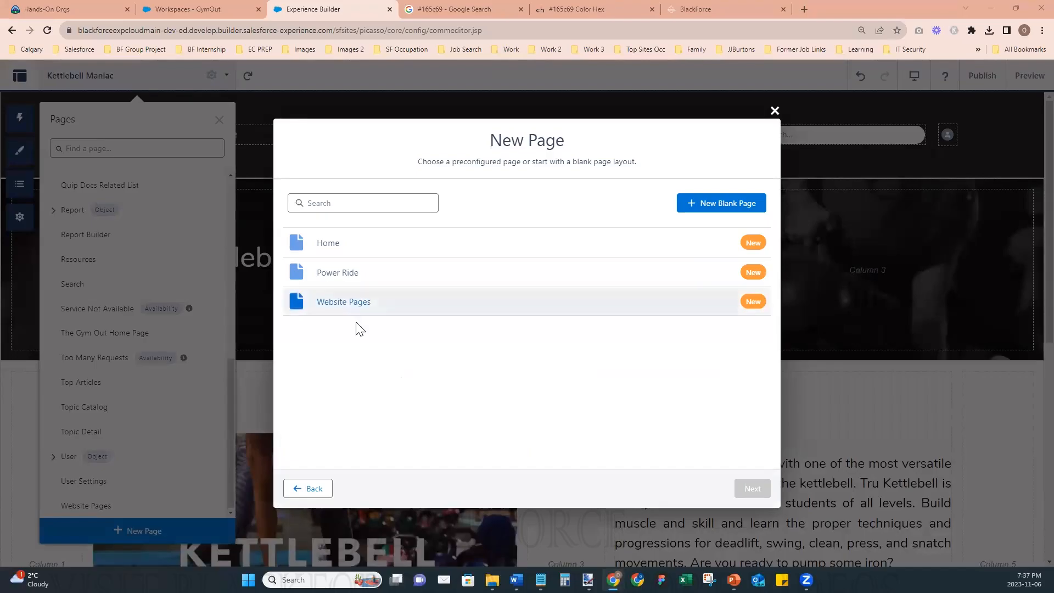
pyautogui.click(359, 275)
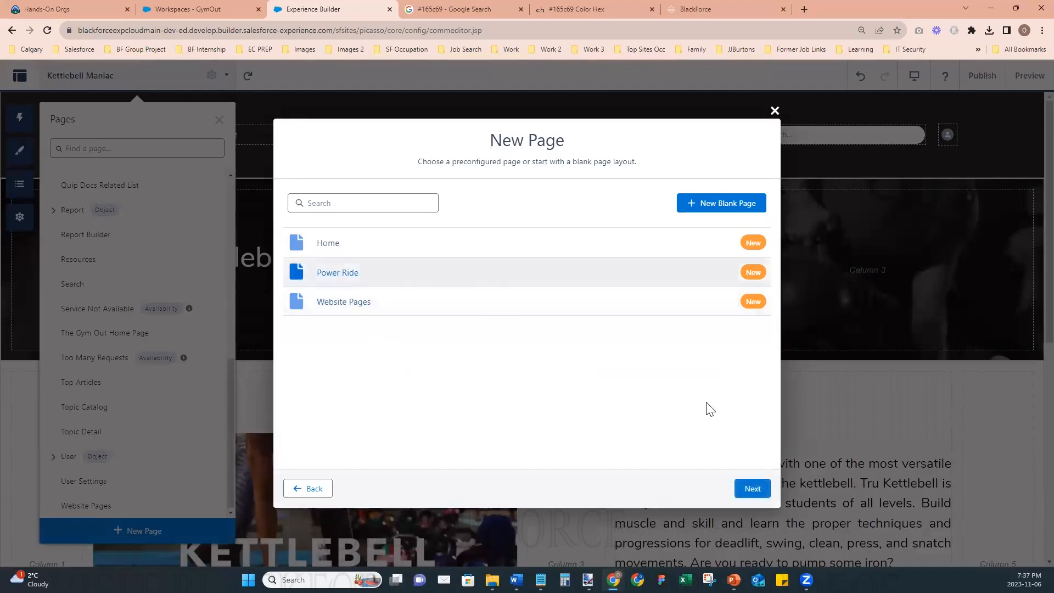
pyautogui.click(753, 488)
pyautogui.click(402, 275)
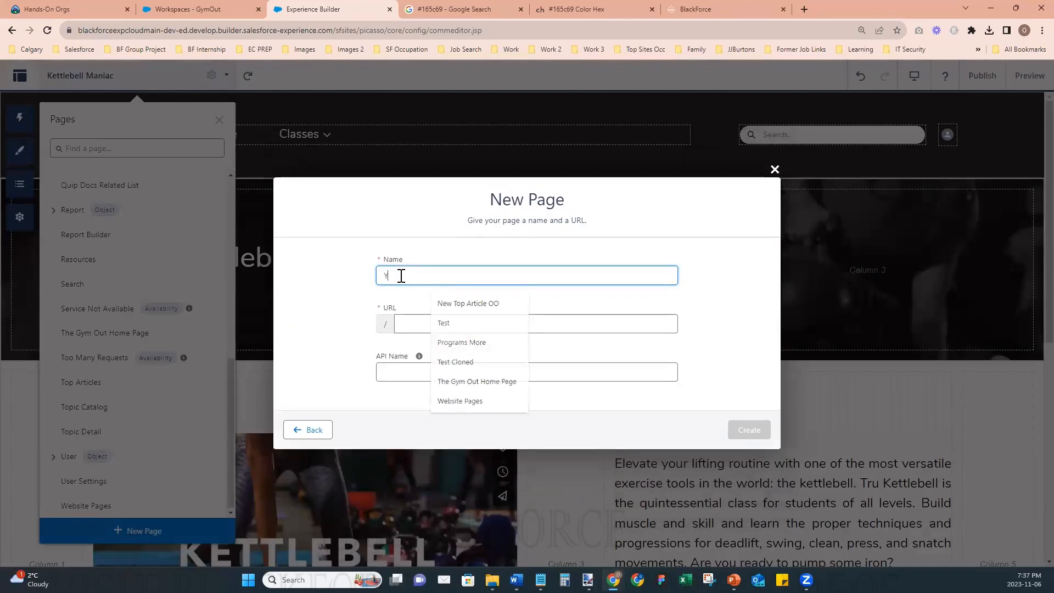
pyautogui.write('Yoa')
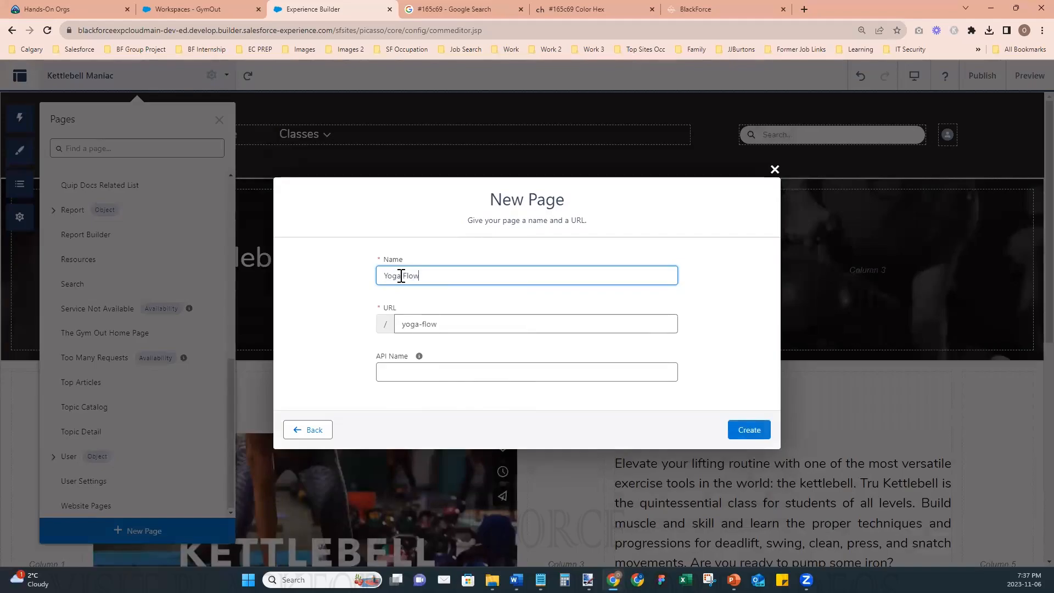
pyautogui.click(748, 431)
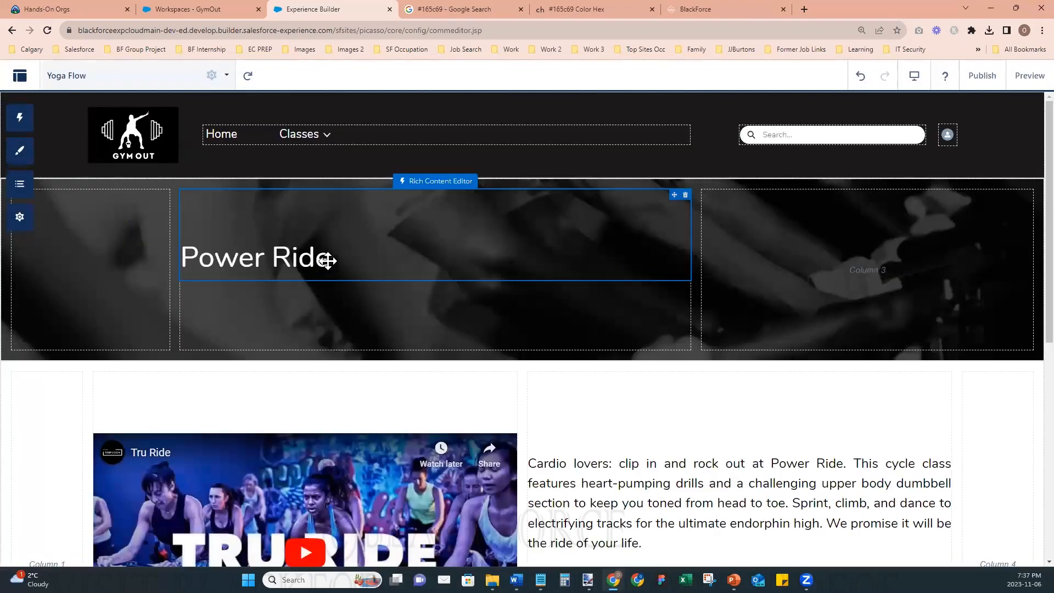
# - Replace the header section's background image by uploading the file Class 3 - Yoga Flow Header
pyautogui.click(698, 190)
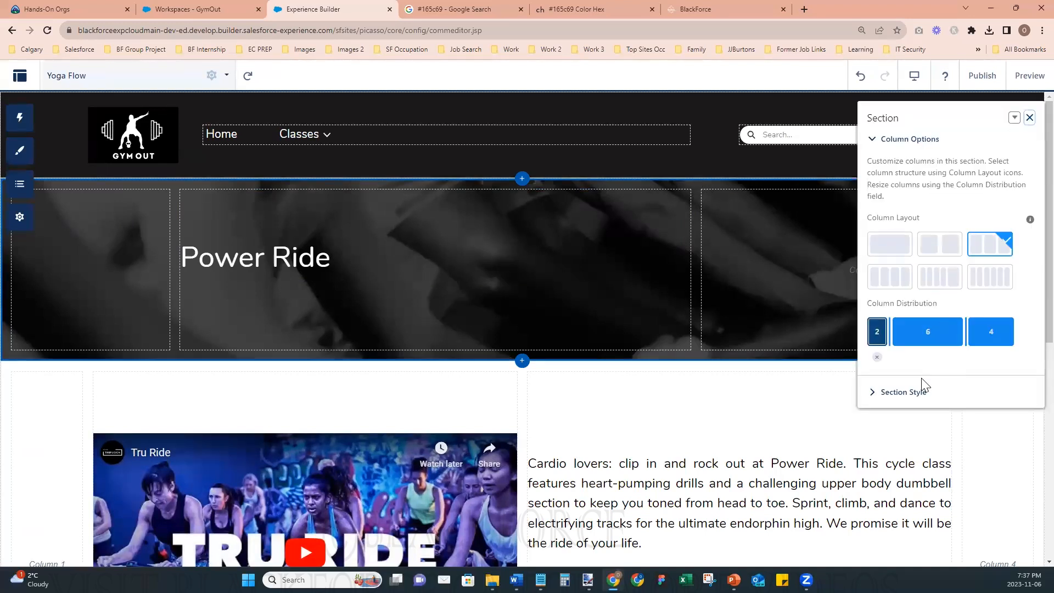
pyautogui.click(889, 391)
pyautogui.scroll(-3, 914, 367)
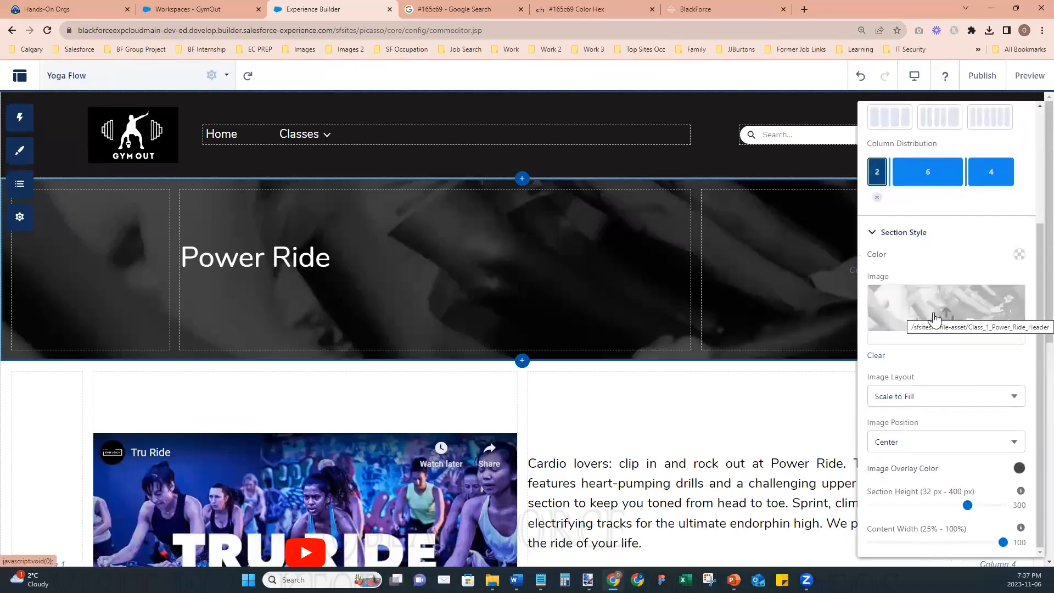
pyautogui.click(933, 312)
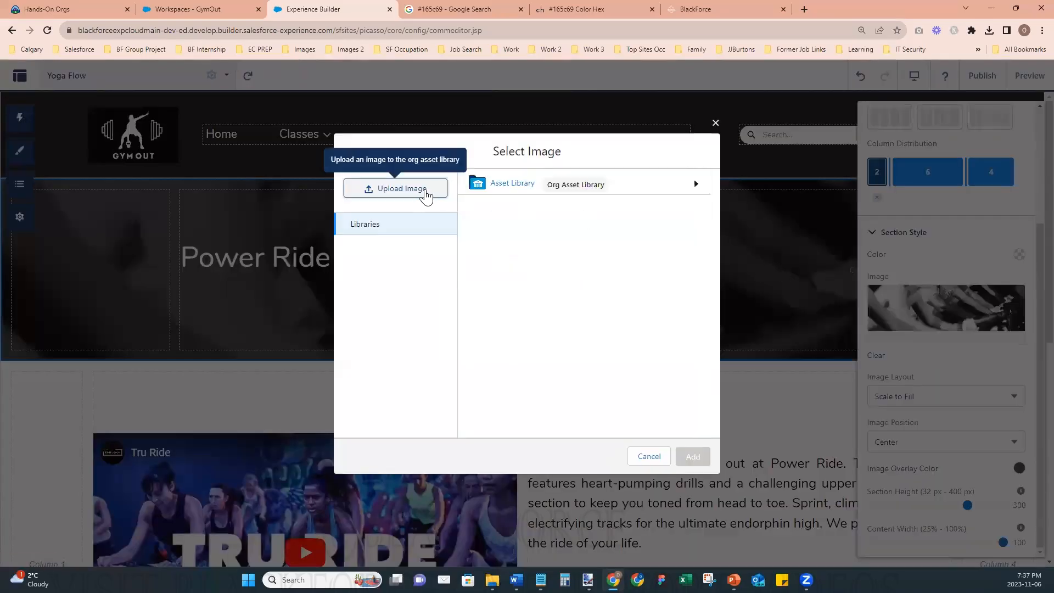
pyautogui.click(424, 192)
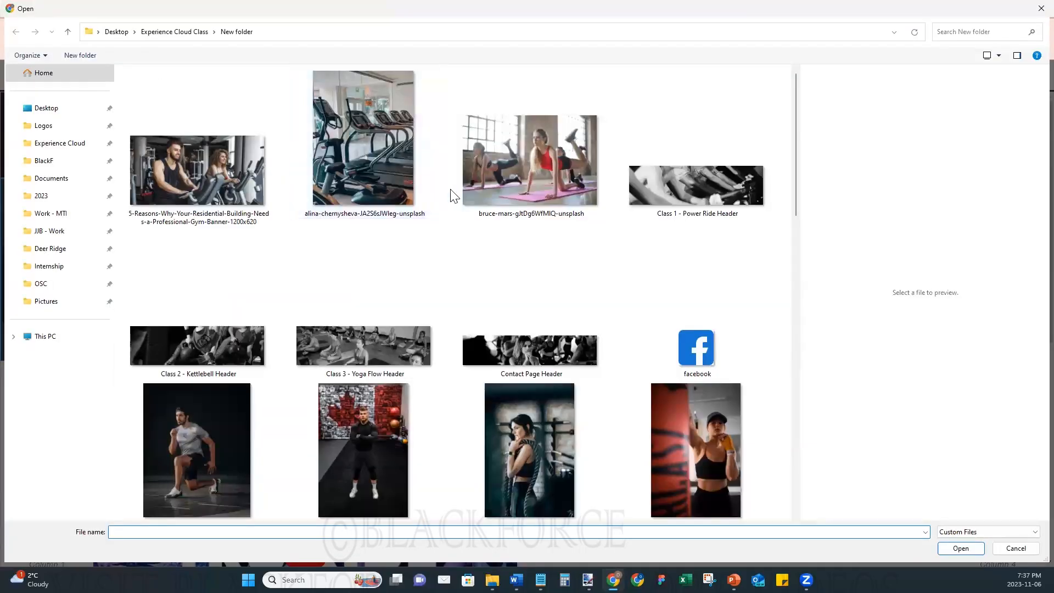
pyautogui.click(370, 346)
pyautogui.click(974, 550)
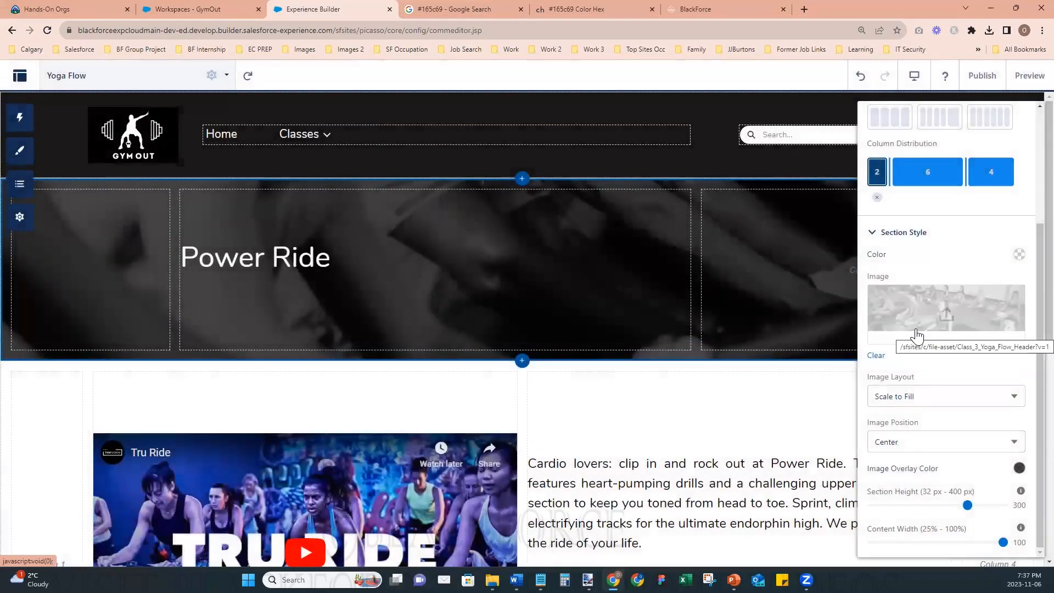
# - Replace the Power Ride heading text in the header section with Yoga Flow
pyautogui.click(302, 256)
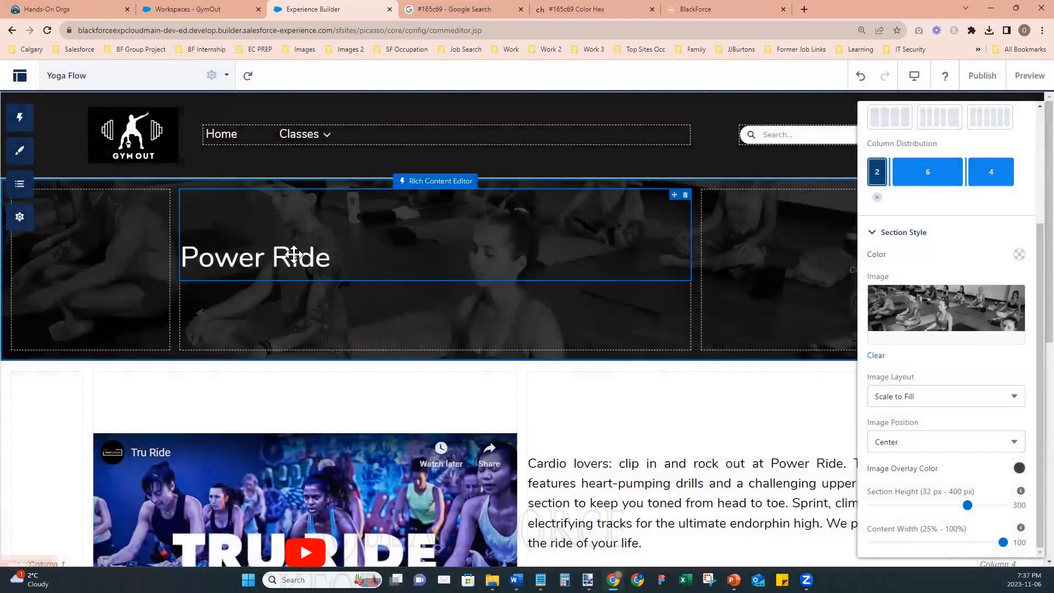
pyautogui.click(304, 256)
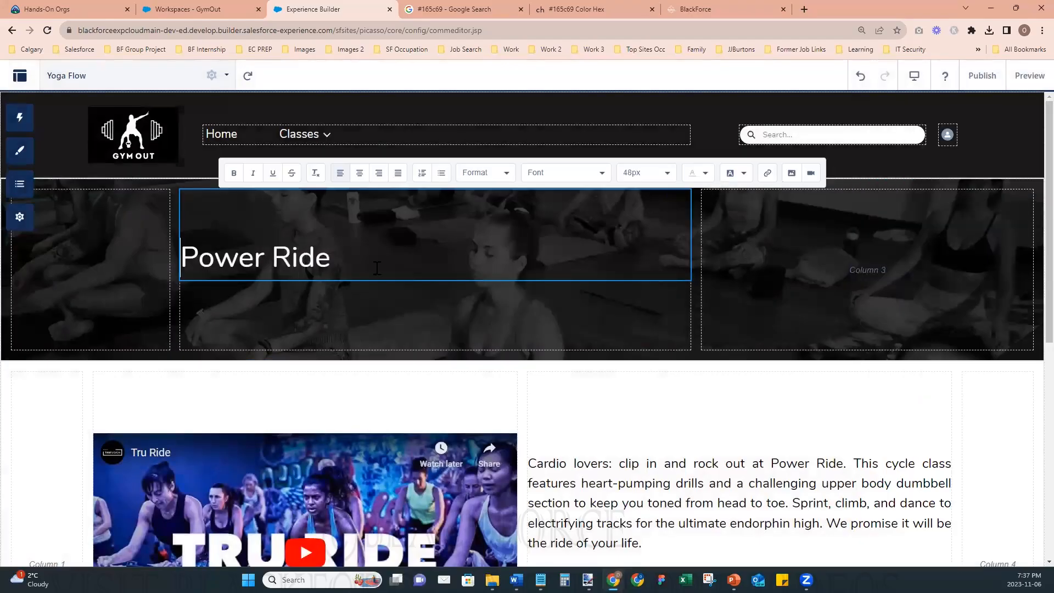
pyautogui.hotkey('ctrl', 'a')
pyautogui.write('Yo')
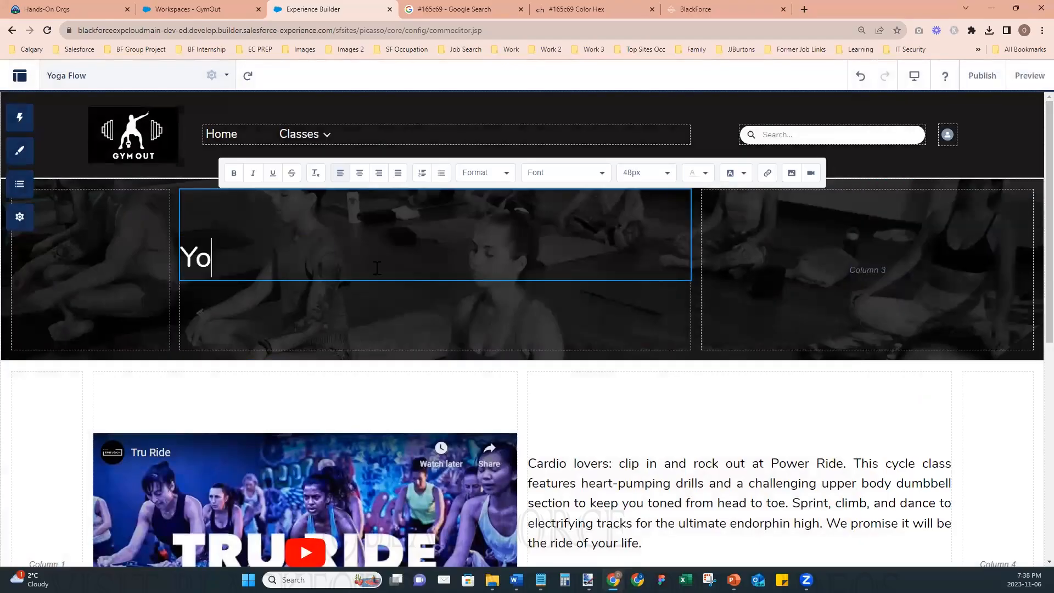
pyautogui.write('ga Flow')
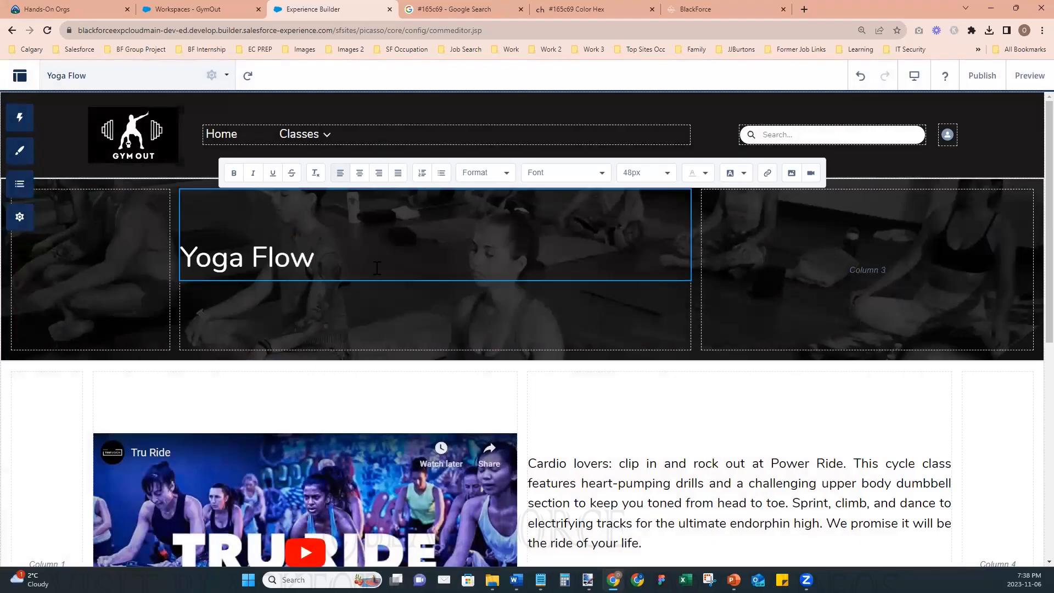
pyautogui.click(612, 397)
# - Open the Tru Ride video's rich content for editing and delete the video
pyautogui.scroll(-3, 344, 319)
pyautogui.click(344, 321)
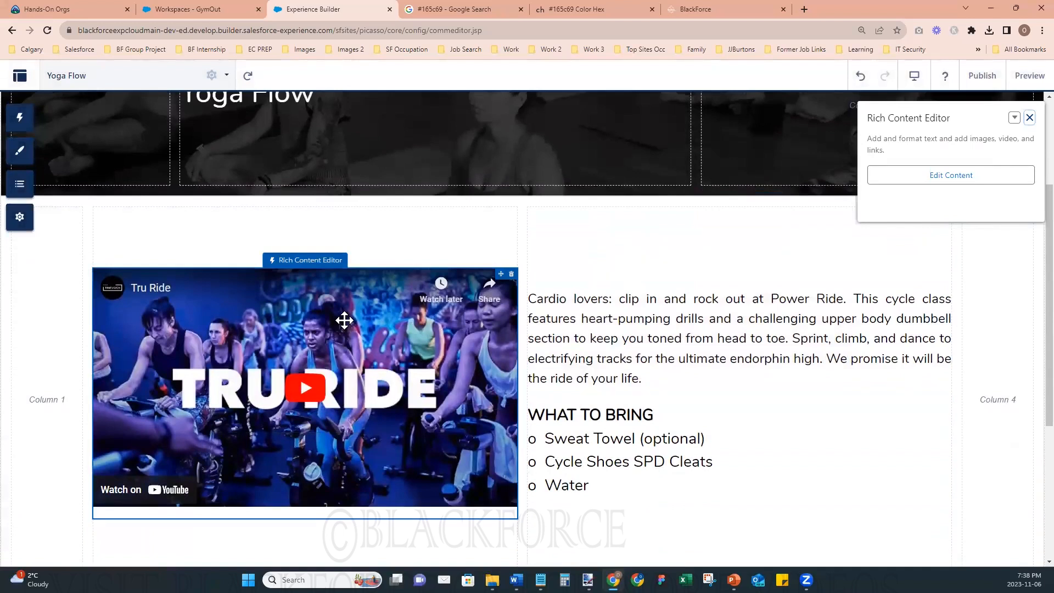
pyautogui.click(950, 177)
pyautogui.click(434, 340)
pyautogui.press('Delete')
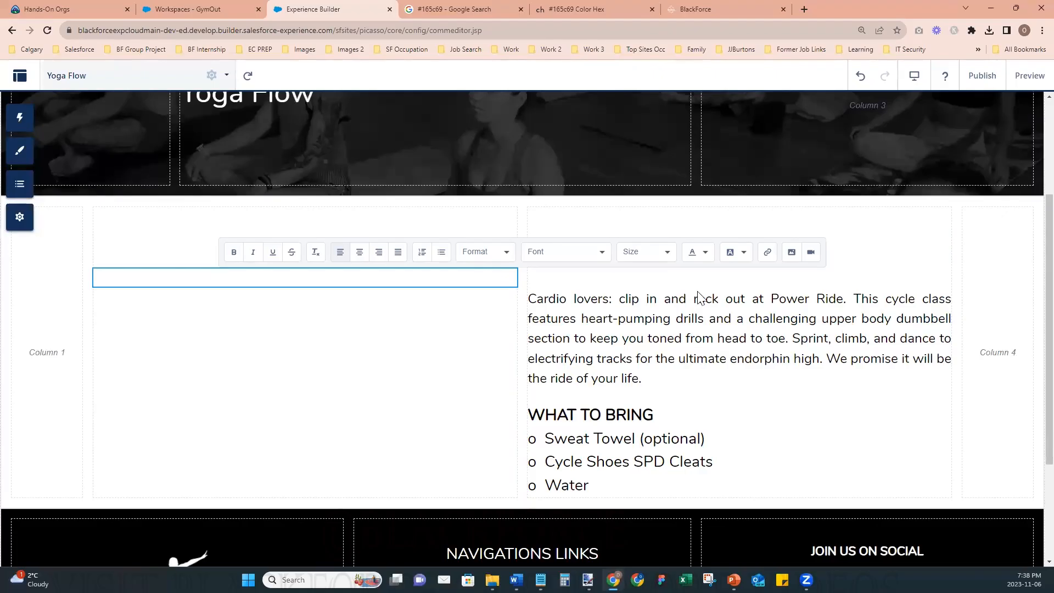
# - Insert the TRU FLOW Vimeo video into the emptied content block using its pasted URL
pyautogui.click(812, 252)
pyautogui.hotkey('alt', 'Tab')
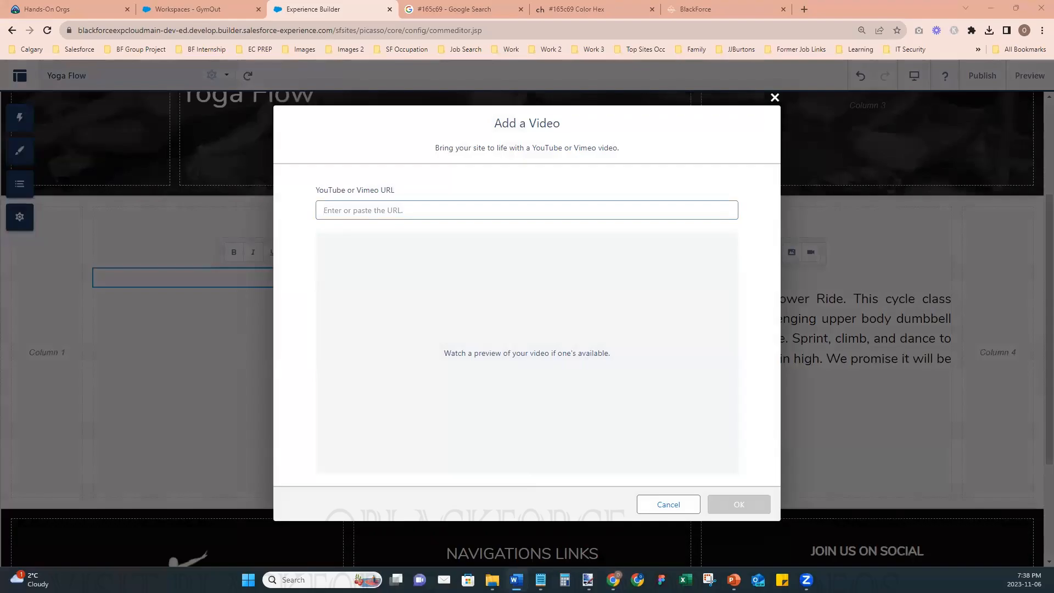
pyautogui.click(419, 210)
pyautogui.write('https://vimeo.com/266151350')
pyautogui.click(726, 503)
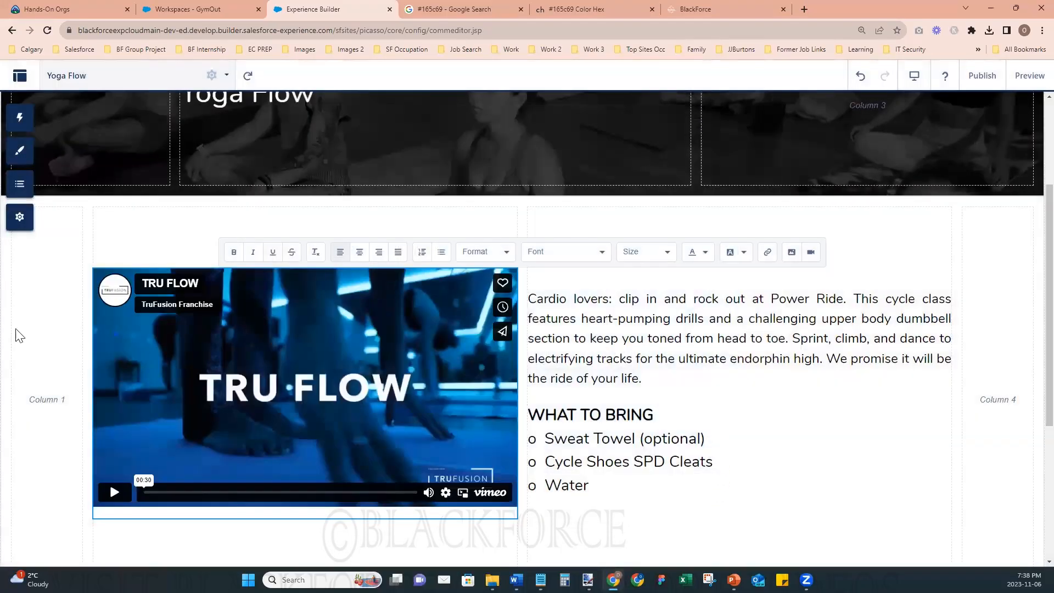
# - Replace the Power Ride class description with the copied Tru Flow description text
pyautogui.hotkey('alt', 'Tab')
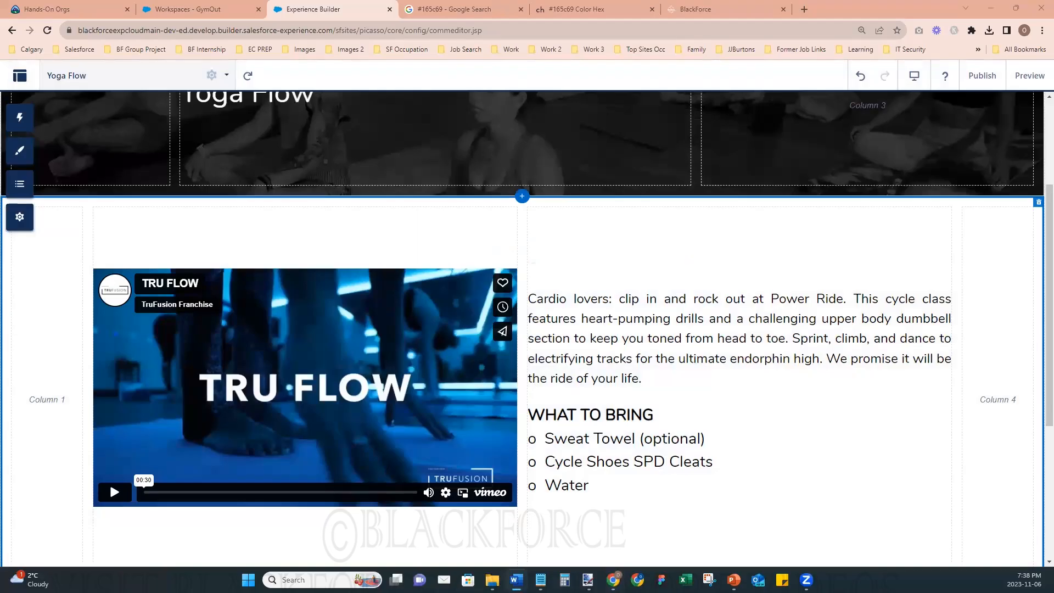
pyautogui.click(737, 374)
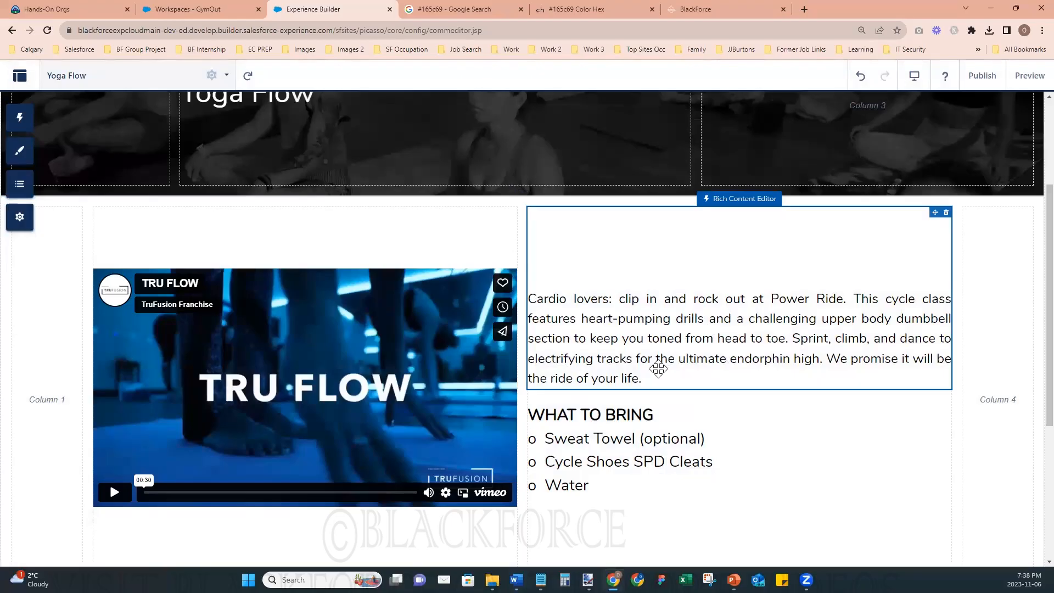
pyautogui.click(644, 380)
pyautogui.moveTo(643, 380); pyautogui.dragTo(532, 300)
pyautogui.write('Tru Flow moves students fluidly from pose to pose by synchronizing breath with movement to form a mind-body connection. This active Vinyasa-style class lets each teacher lead with creativity. This practice expands on the foundations set by our Tru Signature Series and introduces students to simple arm balances and inversions to advance their practice.')
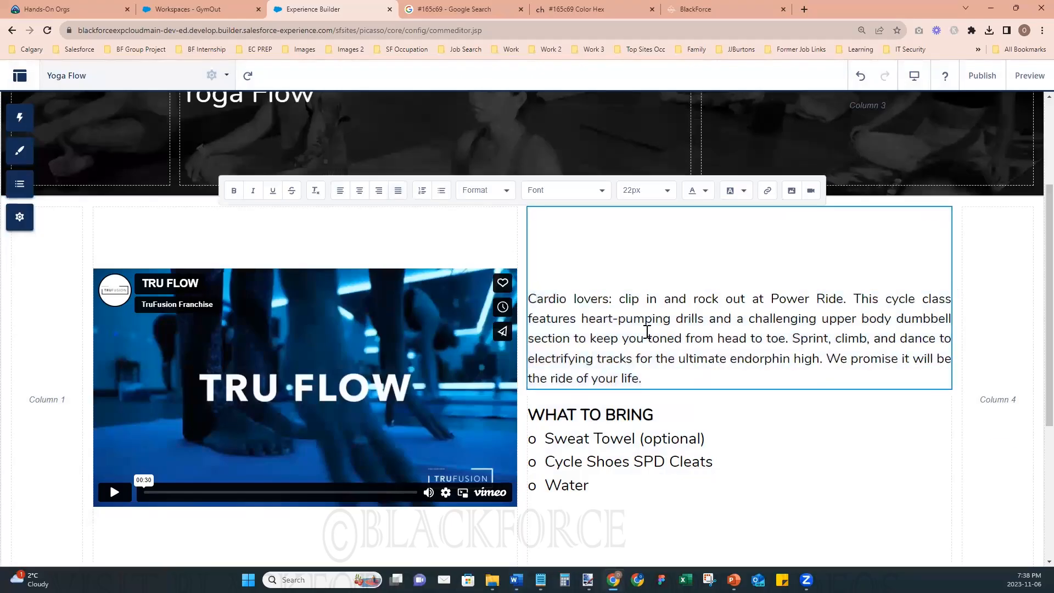
# - Set the Tru Flow description's font size to 22px and remove the blank line above it
pyautogui.keyDown('shift'); pyautogui.click(531, 339); pyautogui.keyUp('shift')
pyautogui.click(637, 235)
pyautogui.scroll(-2, 657, 318)
pyautogui.scroll(-1, 657, 318)
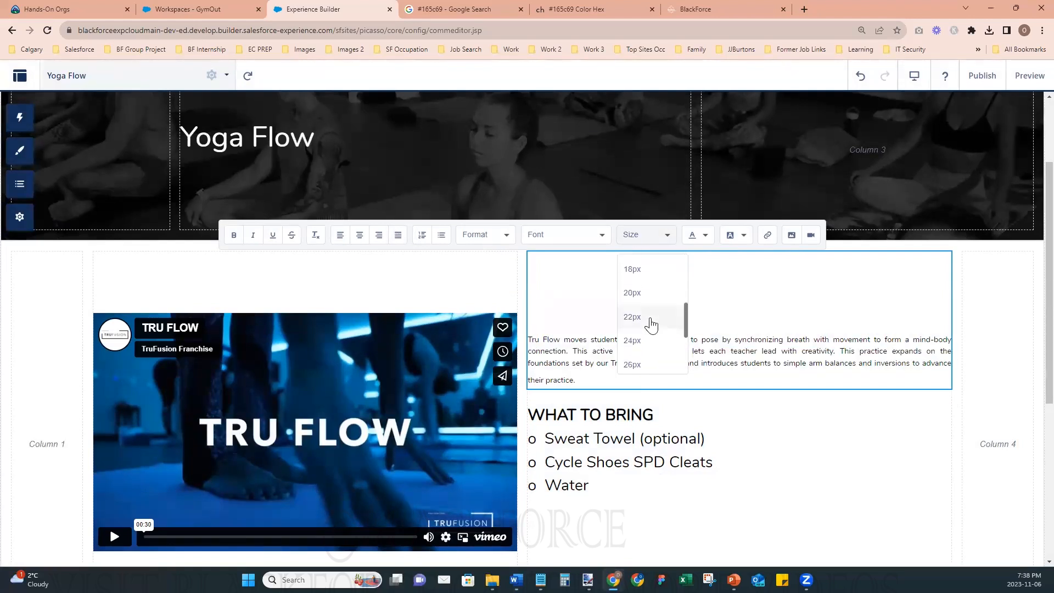
pyautogui.click(654, 327)
pyautogui.click(564, 317)
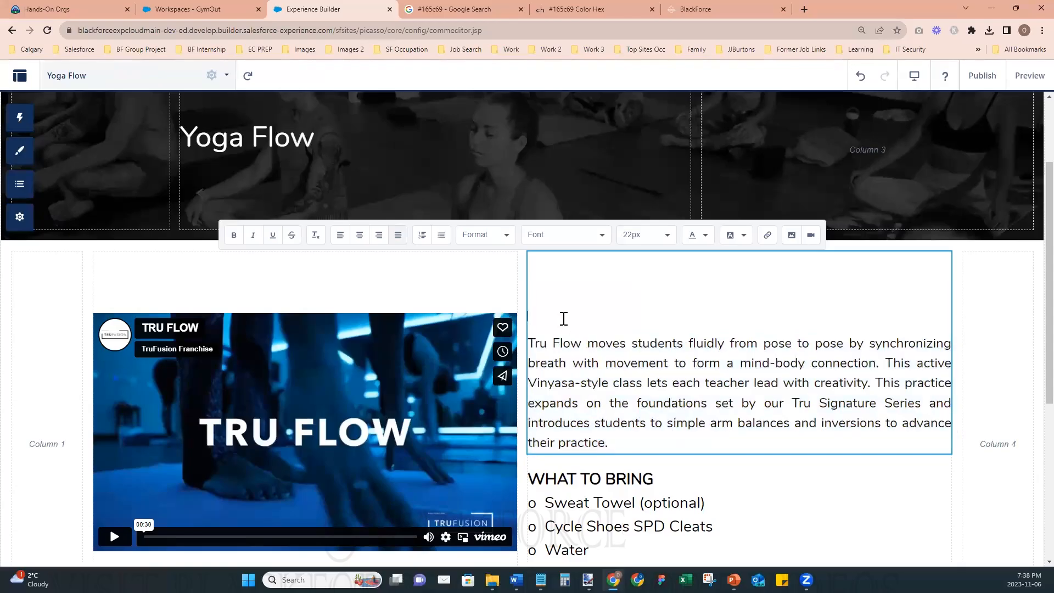
pyautogui.press('Delete')
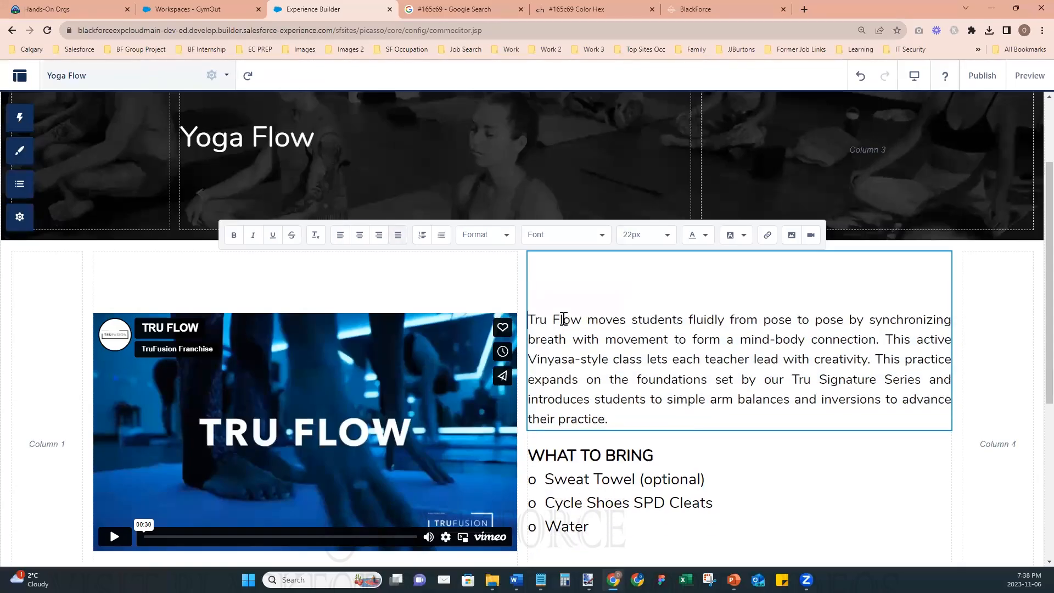
# - Change the first item under WHAT TO BRING to "Mat and Towel (optional)"
pyautogui.click(690, 497)
pyautogui.scroll(-3, 692, 494)
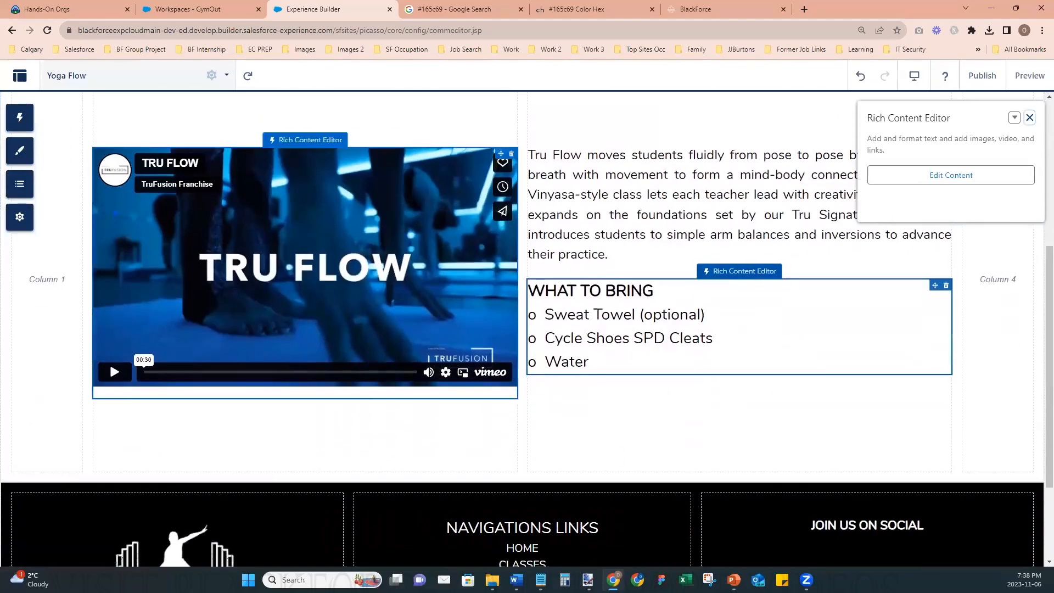
pyautogui.click(584, 314)
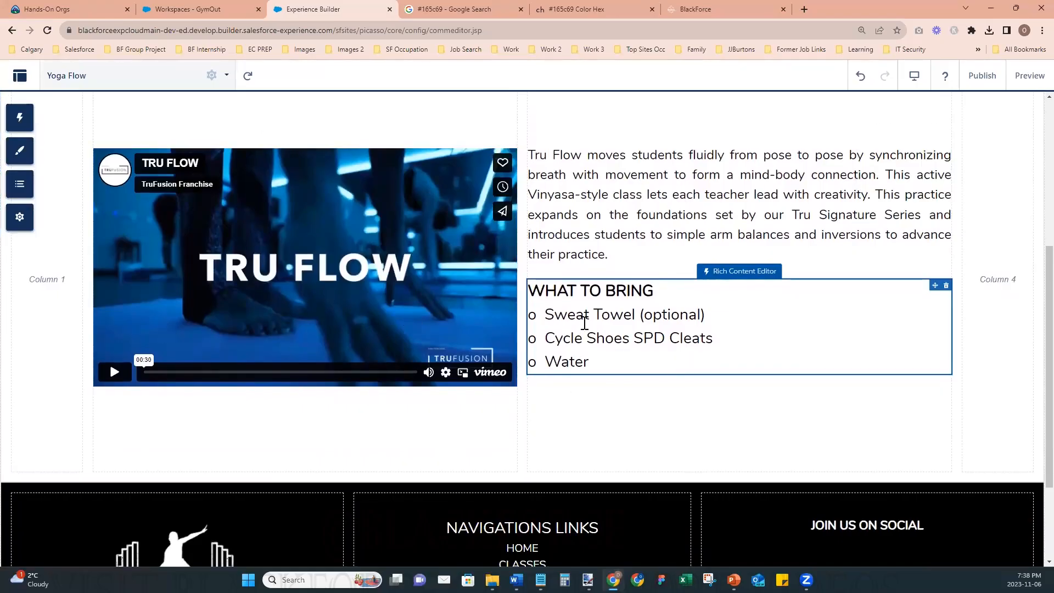
pyautogui.click(596, 316)
pyautogui.hotkey('ctrl', 'shift', 'Left')
pyautogui.write('Mat and')
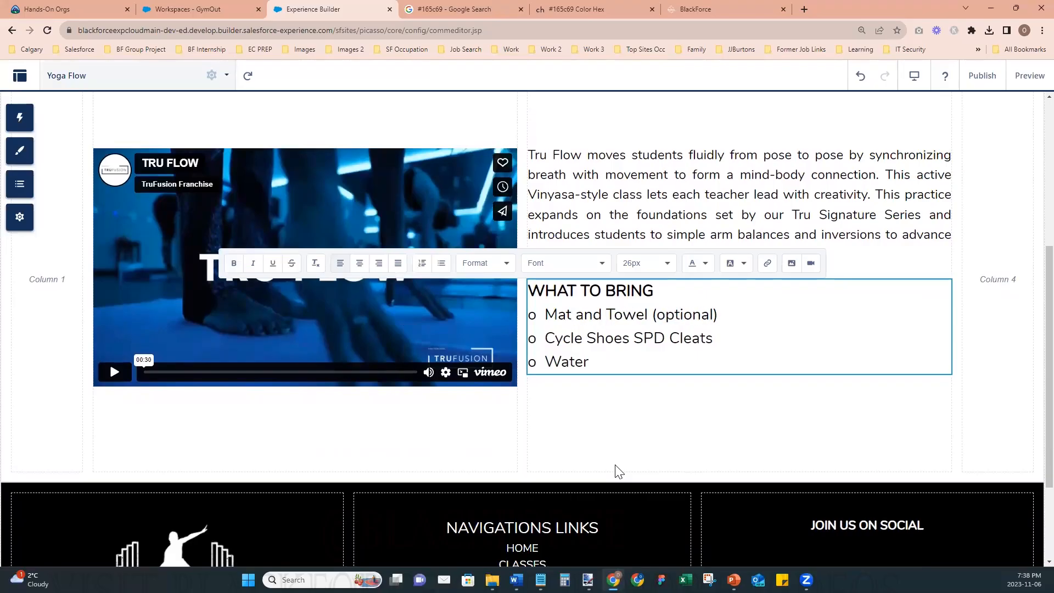
# - Remove "(optional)" from the Mat and Towel item and delete the Cycle Shoes SPD Cleats item under WHAT TO BRING
pyautogui.hotkey('shift', 'Left')
pyautogui.hotkey('ctrl', 'shift', 'Left')
pyautogui.press('BackSpace')
pyautogui.hotkey('shift', 'End')
pyautogui.press('BackSpace')
pyautogui.press('Delete')
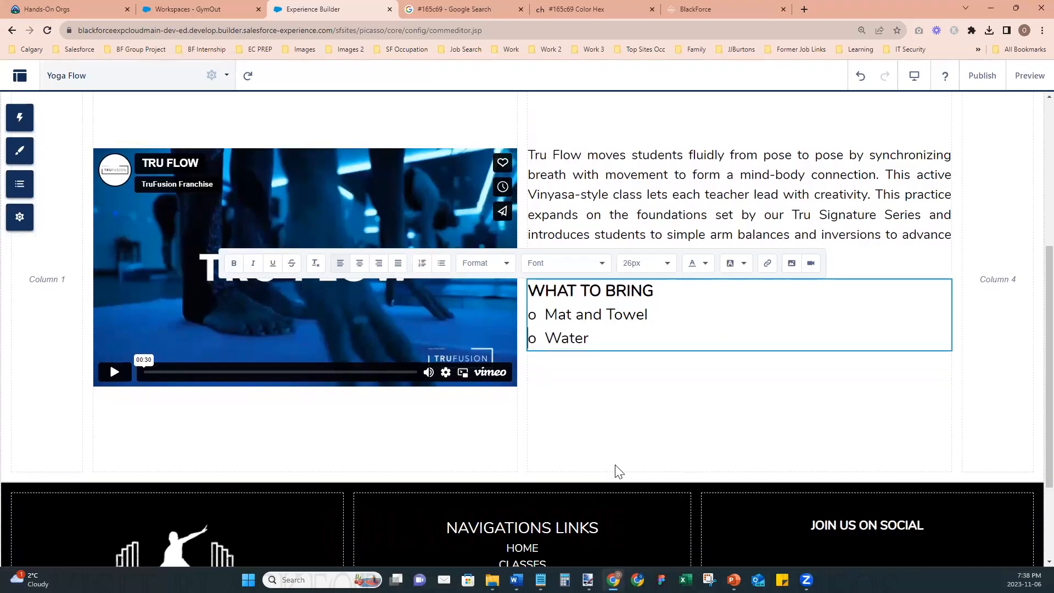
# - Change the video and description section to a five-column layout with column widths 1, 5, 1, 4 and 1
pyautogui.click(677, 440)
pyautogui.scroll(2, 677, 440)
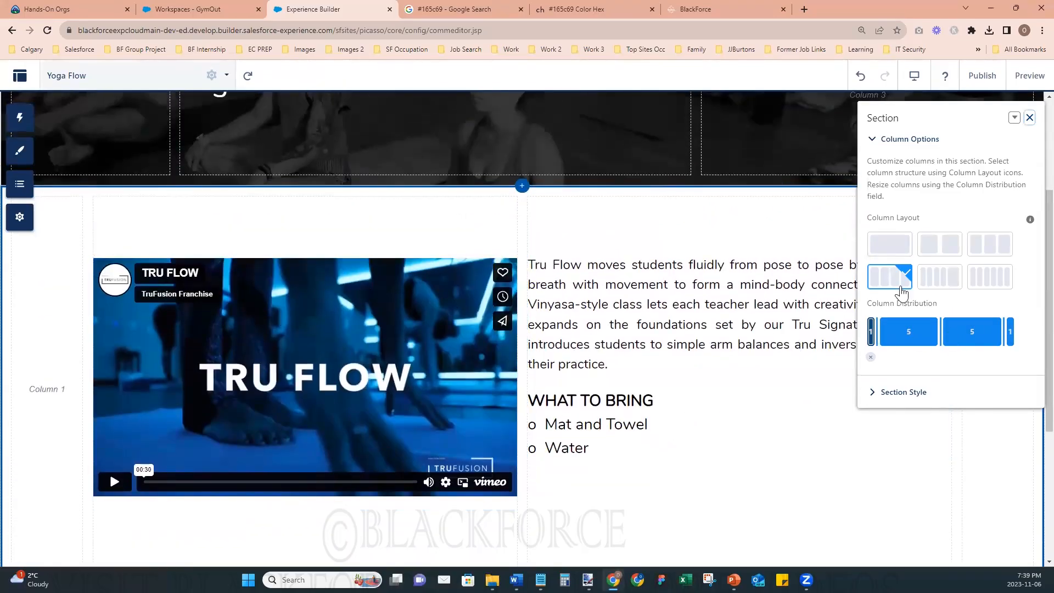
pyautogui.click(941, 283)
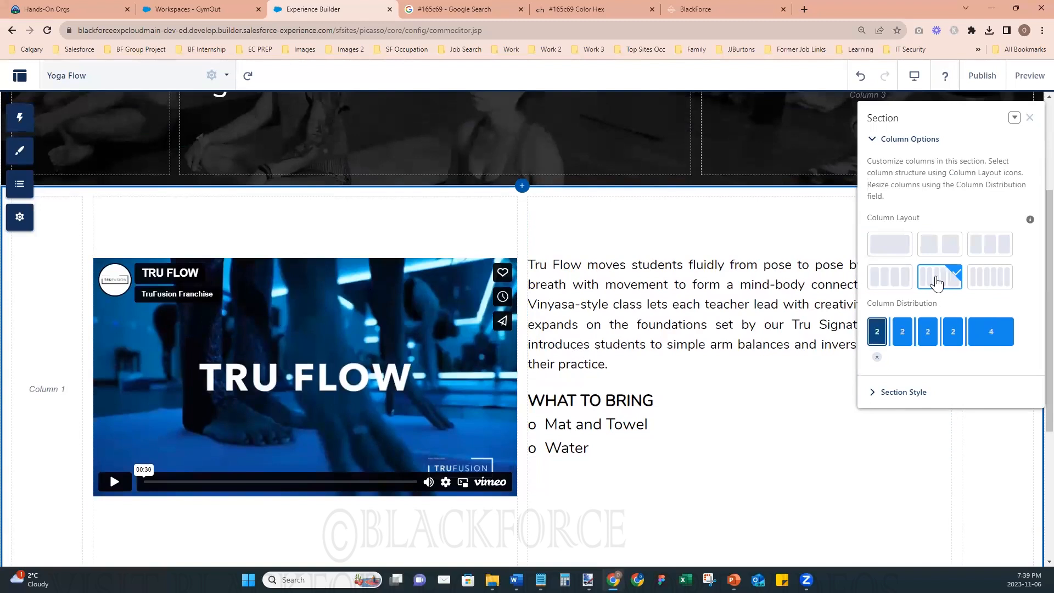
pyautogui.moveTo(891, 333); pyautogui.dragTo(878, 333)
pyautogui.moveTo(966, 333); pyautogui.dragTo(1000, 341)
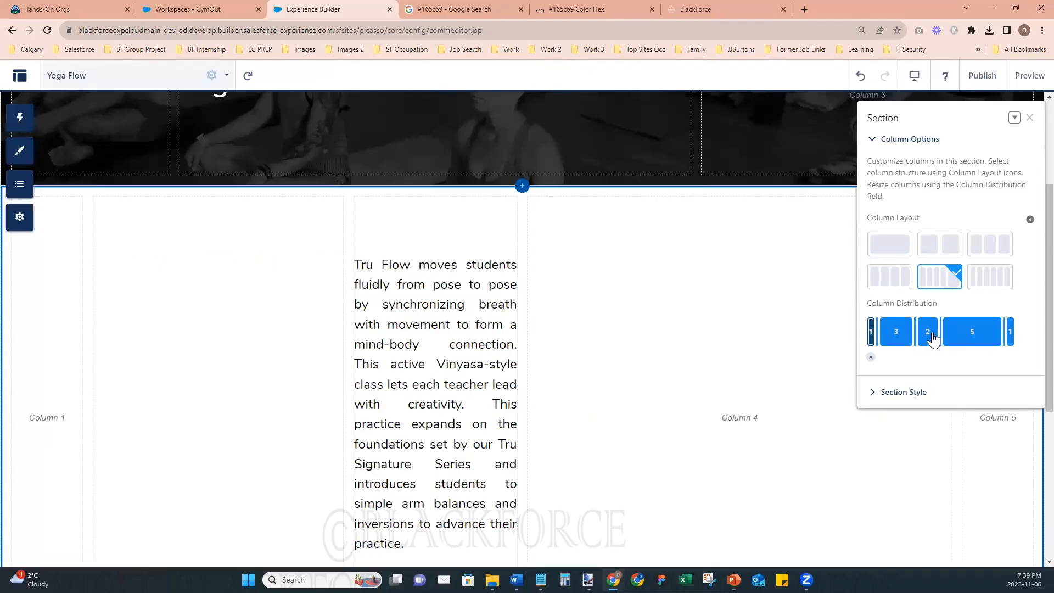
pyautogui.moveTo(921, 340); pyautogui.dragTo(941, 332)
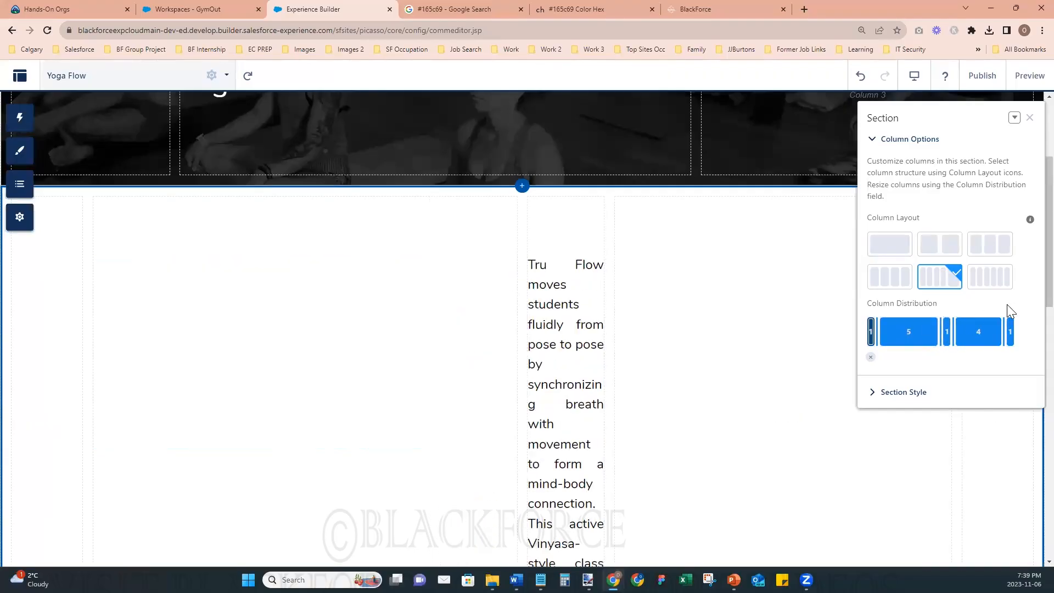
pyautogui.click(1030, 118)
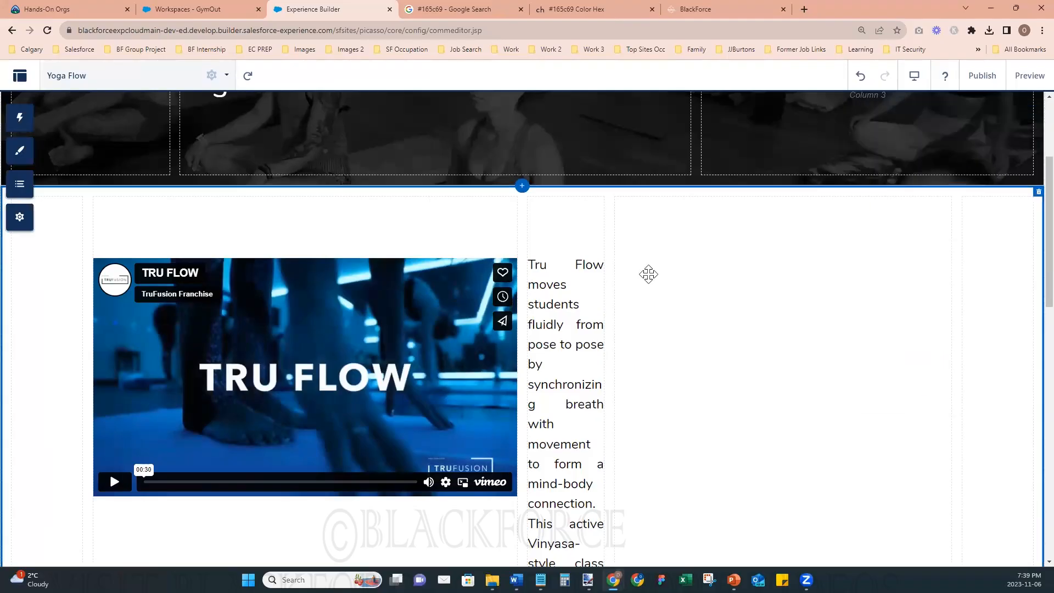
# - Move the Tru Flow description and the WHAT TO BRING content blocks into the section's fourth column
pyautogui.moveTo(566, 188); pyautogui.dragTo(677, 254)
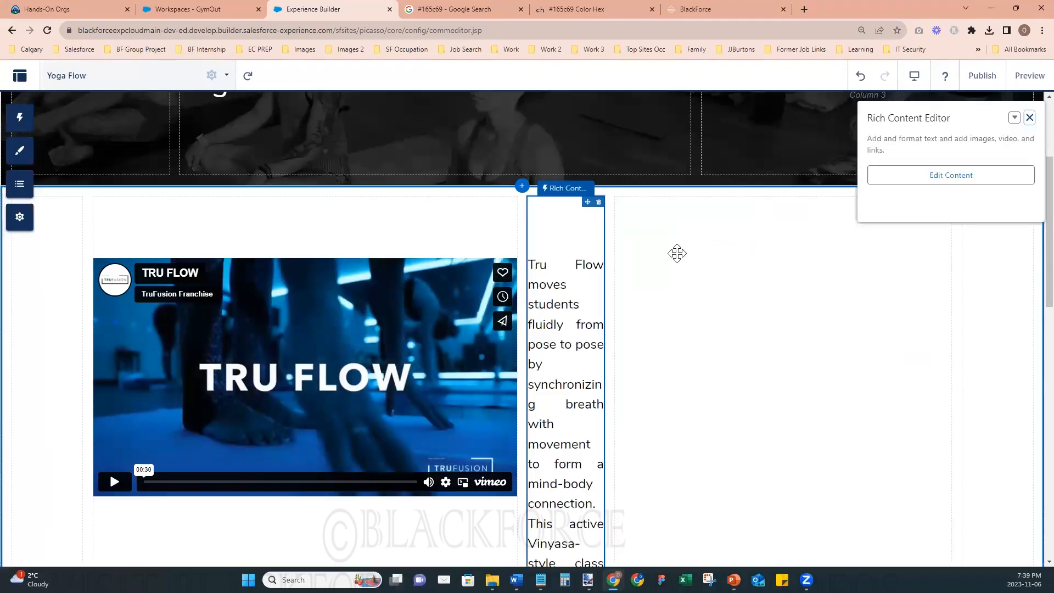
pyautogui.moveTo(565, 188); pyautogui.dragTo(754, 426)
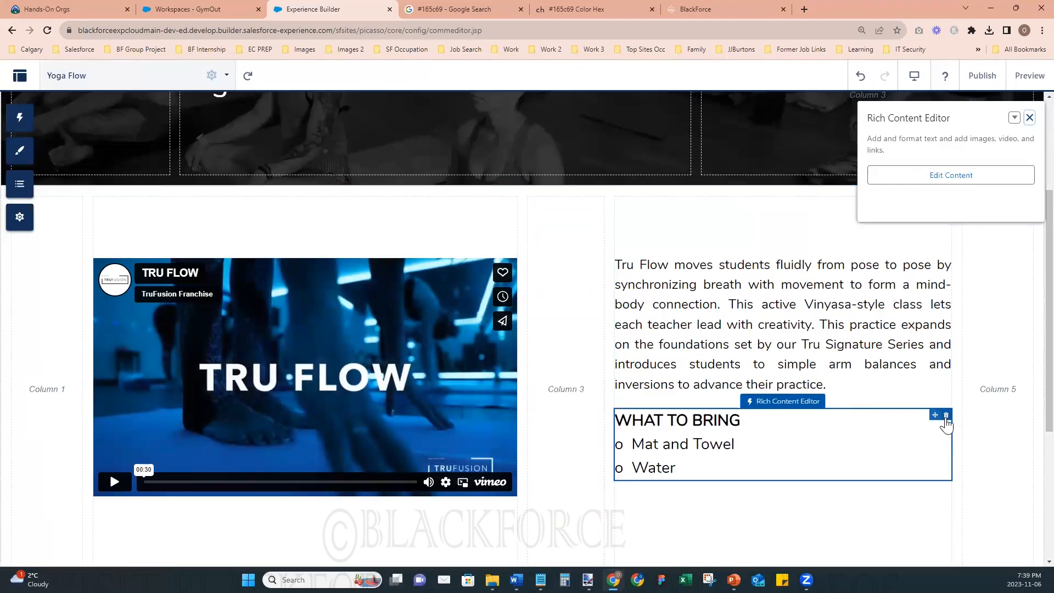
pyautogui.click(1030, 117)
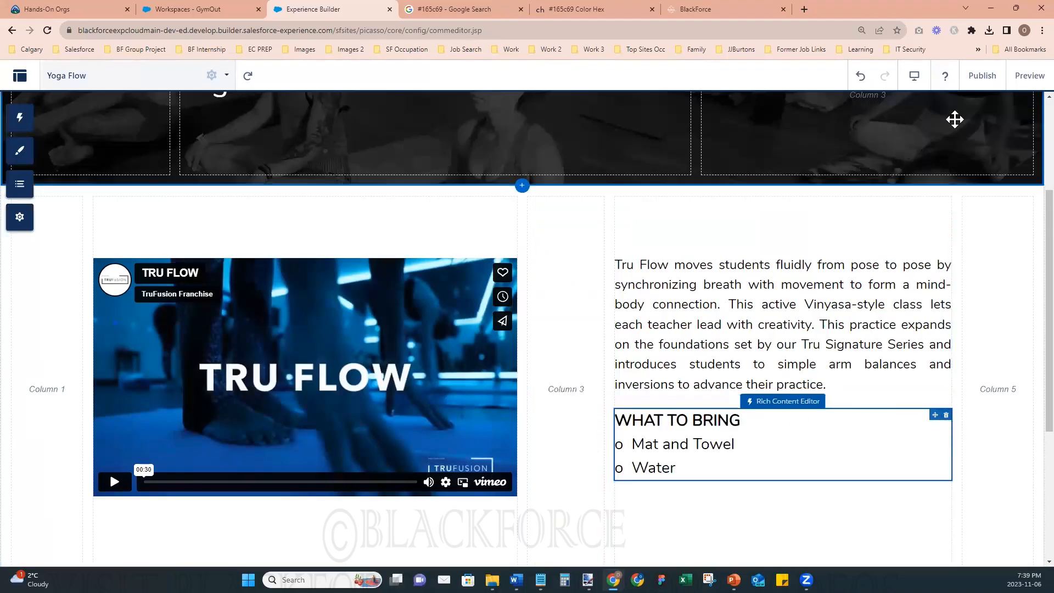
# - Publish the site with the Yoga Flow page changes and dismiss the publishing notice
pyautogui.click(984, 80)
pyautogui.click(705, 410)
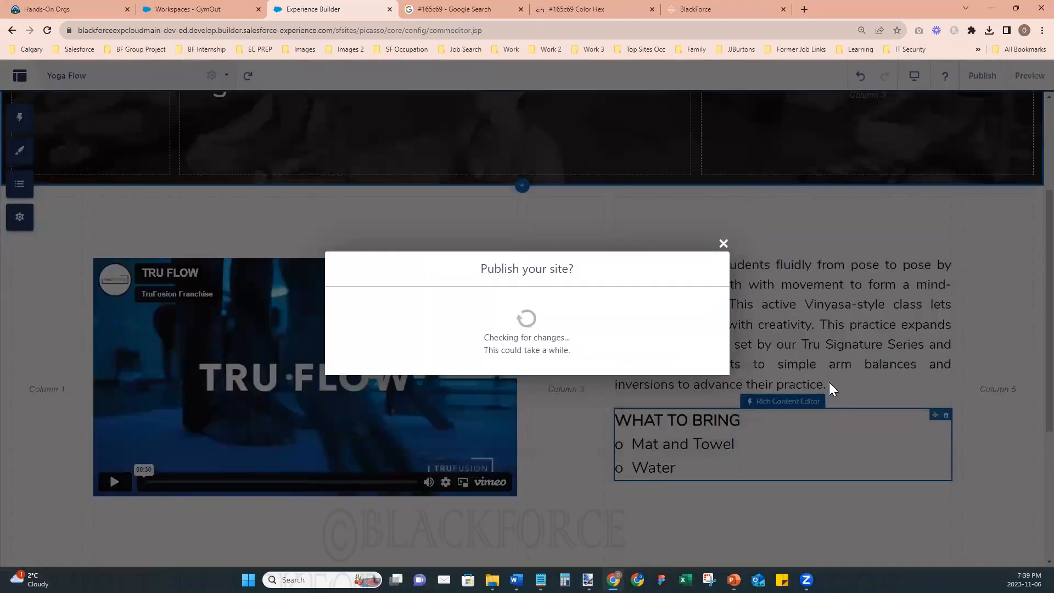
pyautogui.click(701, 364)
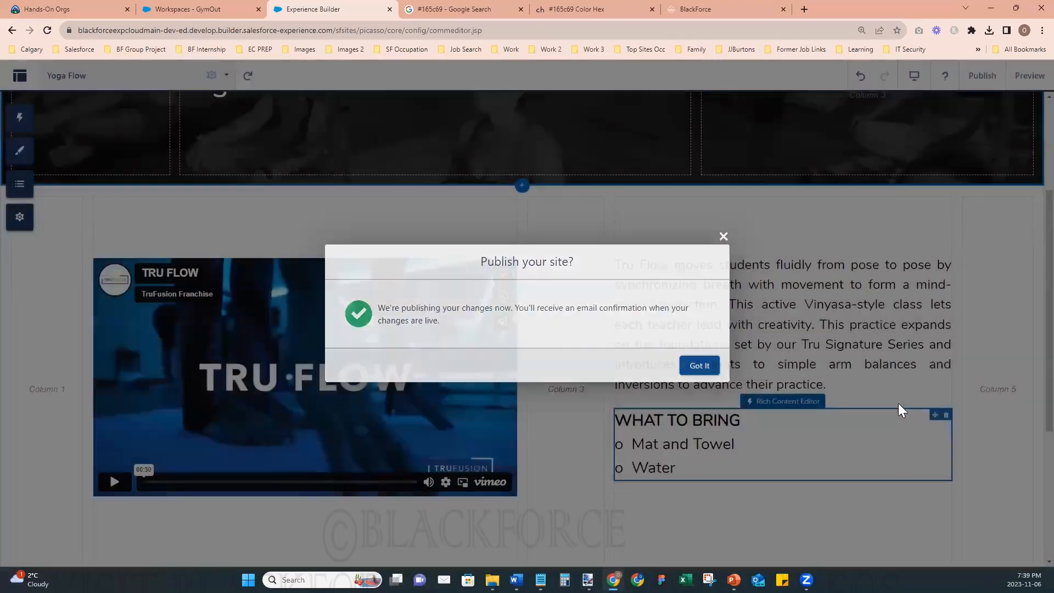
# - Preview the Yoga Flow page, examine its layout from header to footer, and return to the builder
pyautogui.scroll(-5, 965, 429)
pyautogui.scroll(5, 966, 431)
pyautogui.scroll(-5, 965, 430)
pyautogui.scroll(8, 966, 431)
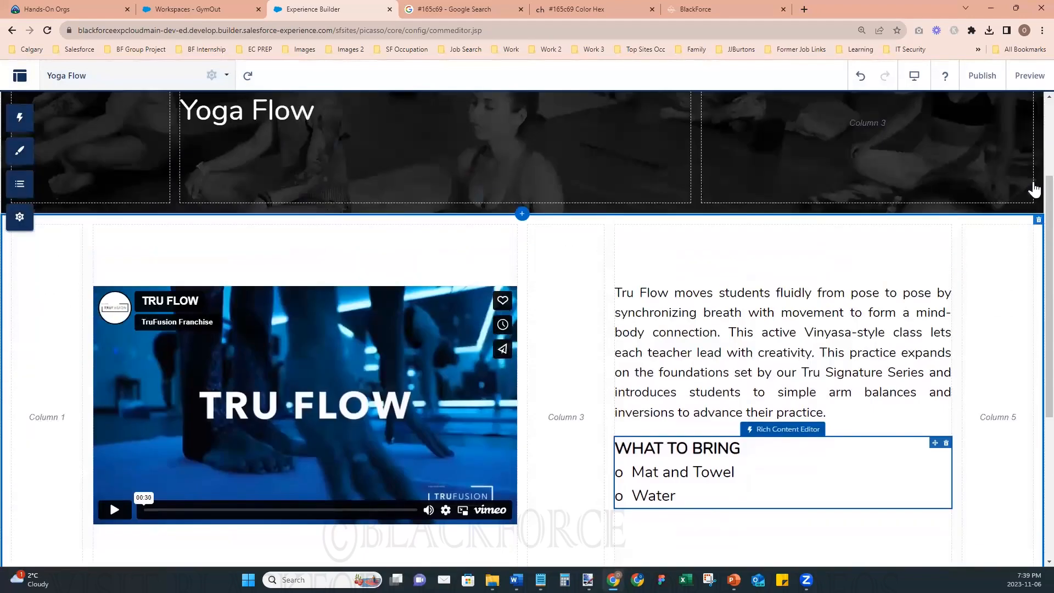
pyautogui.click(1023, 79)
pyautogui.scroll(-5, 967, 418)
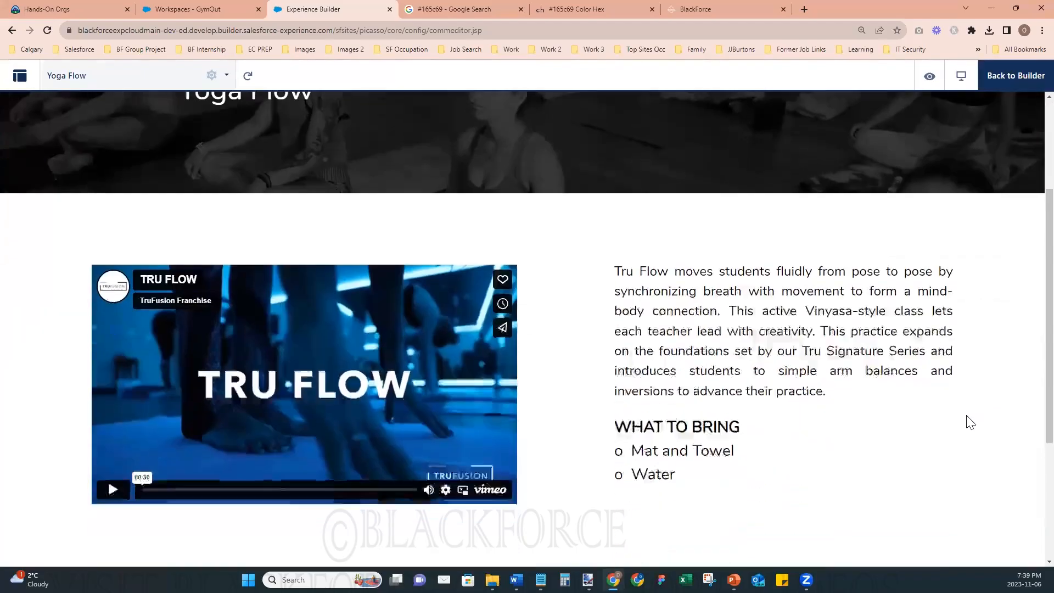
pyautogui.scroll(5, 970, 422)
pyautogui.scroll(-7, 969, 420)
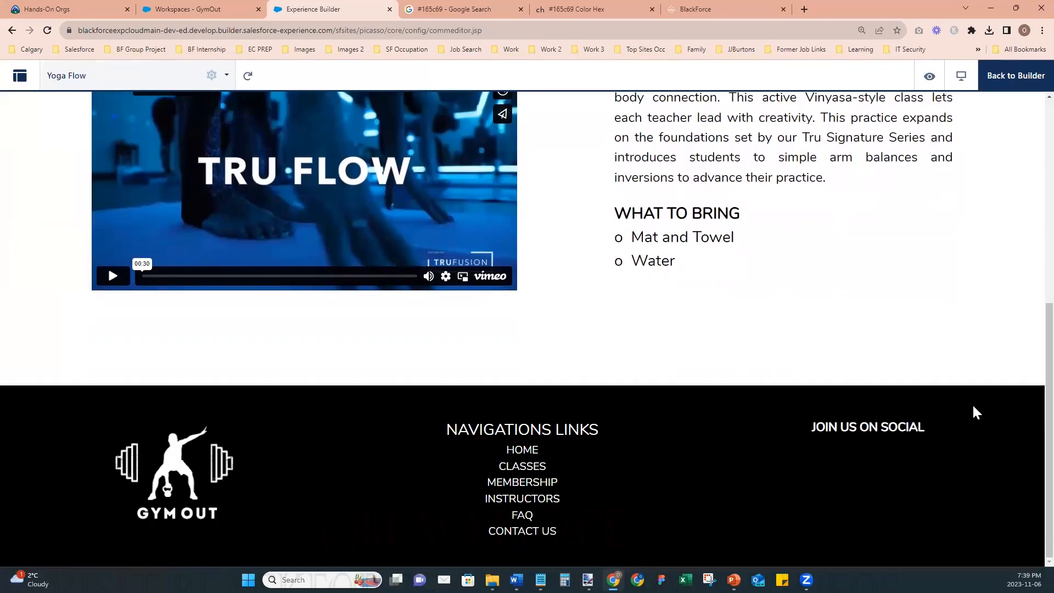
pyautogui.scroll(10, 974, 407)
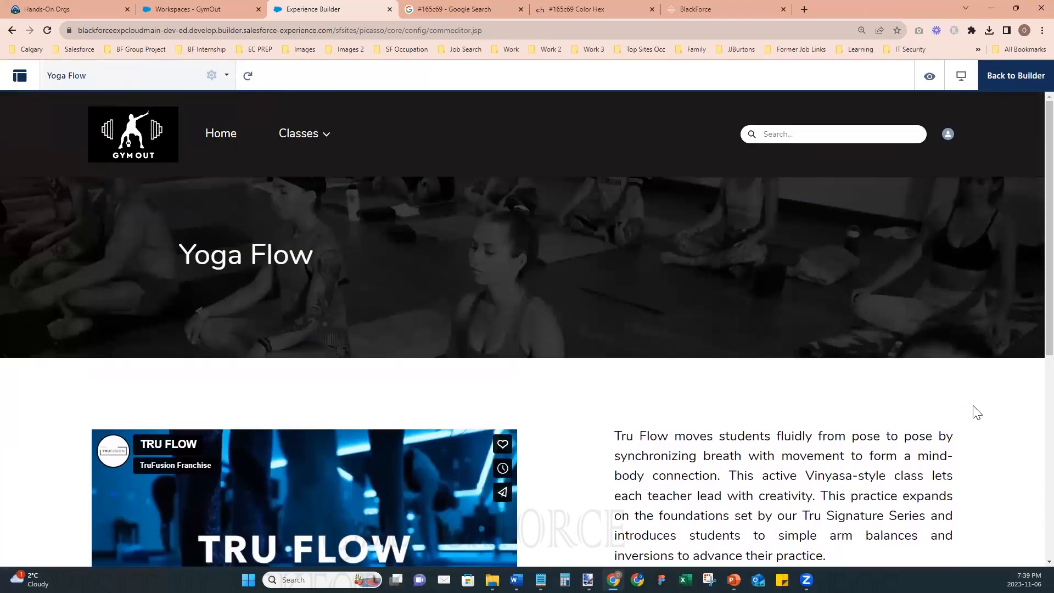
pyautogui.click(1025, 86)
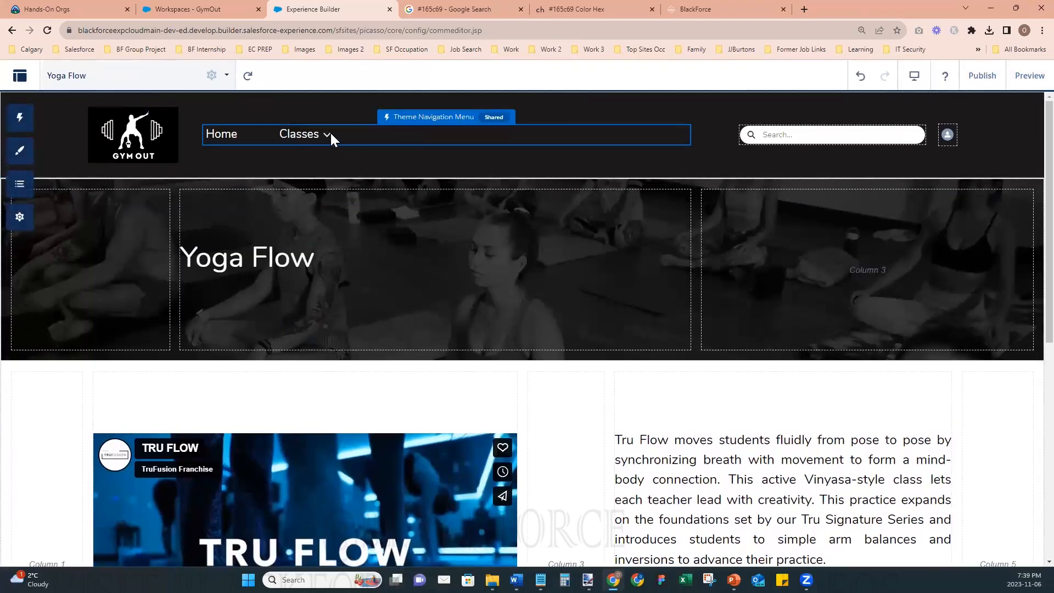
# - Open the Default Navigation menu for editing and add a menu item named "Kettlebell Maniac"
pyautogui.click(419, 135)
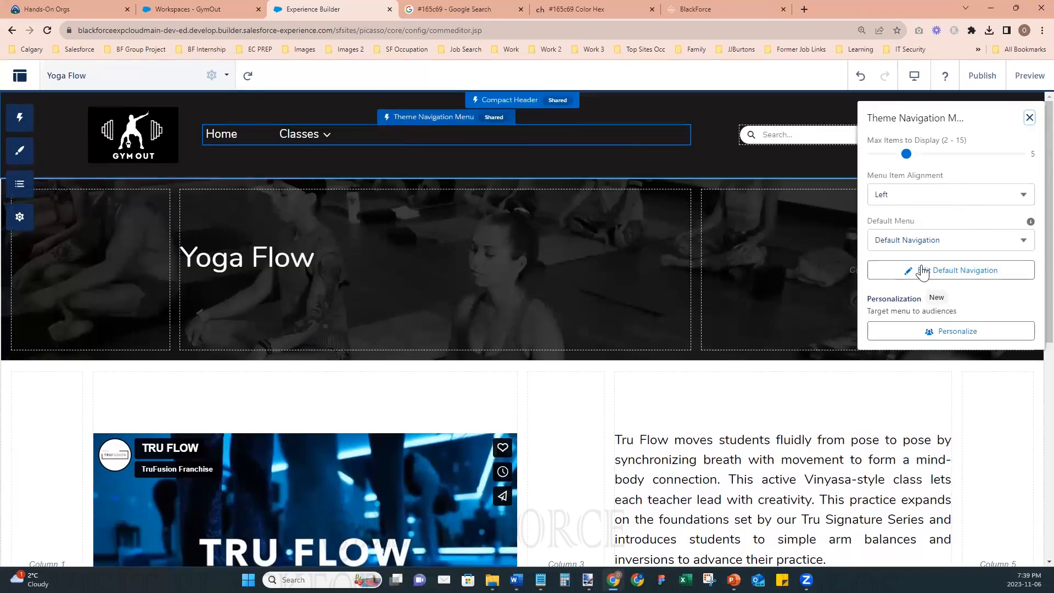
pyautogui.click(915, 270)
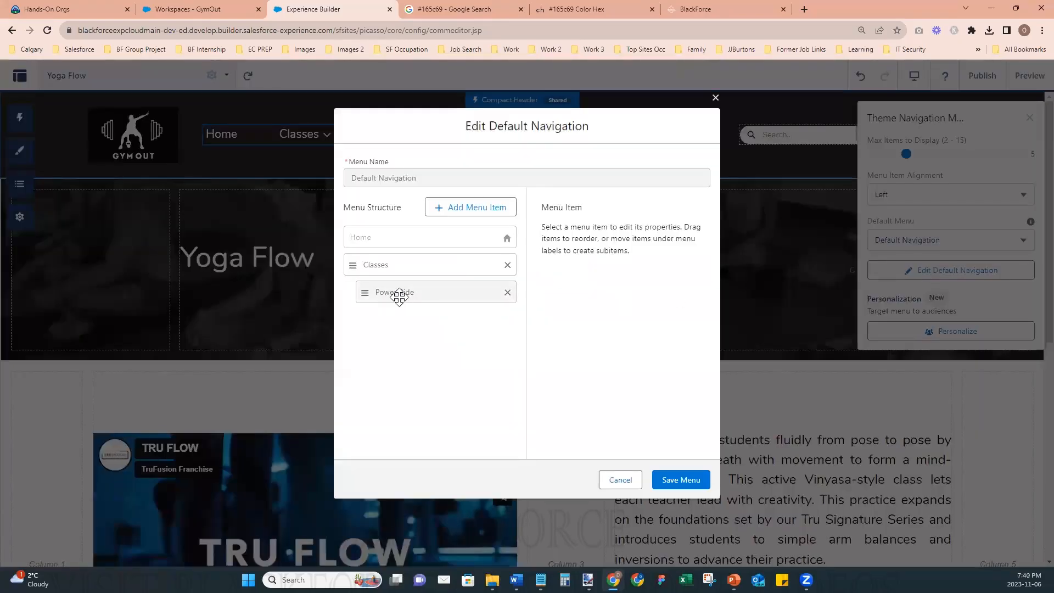
pyautogui.click(463, 213)
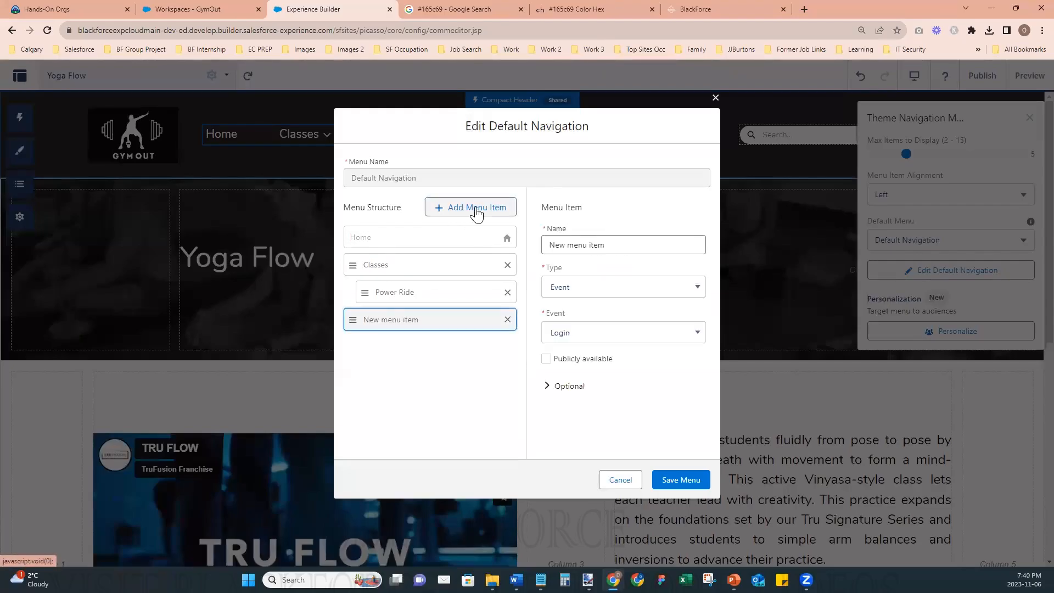
pyautogui.click(604, 243)
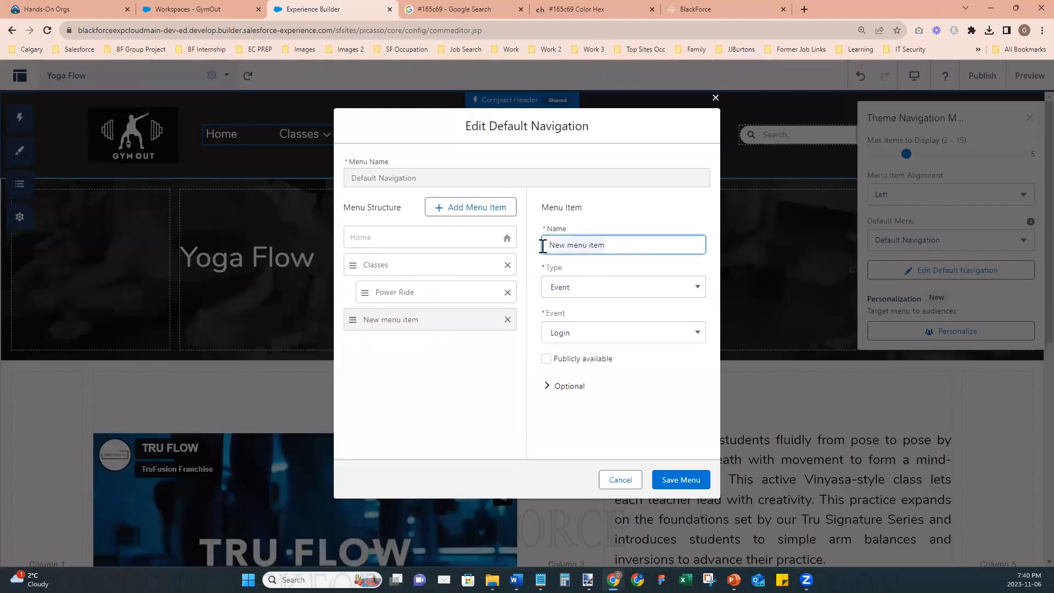
pyautogui.write('Kettlebell Maniac')
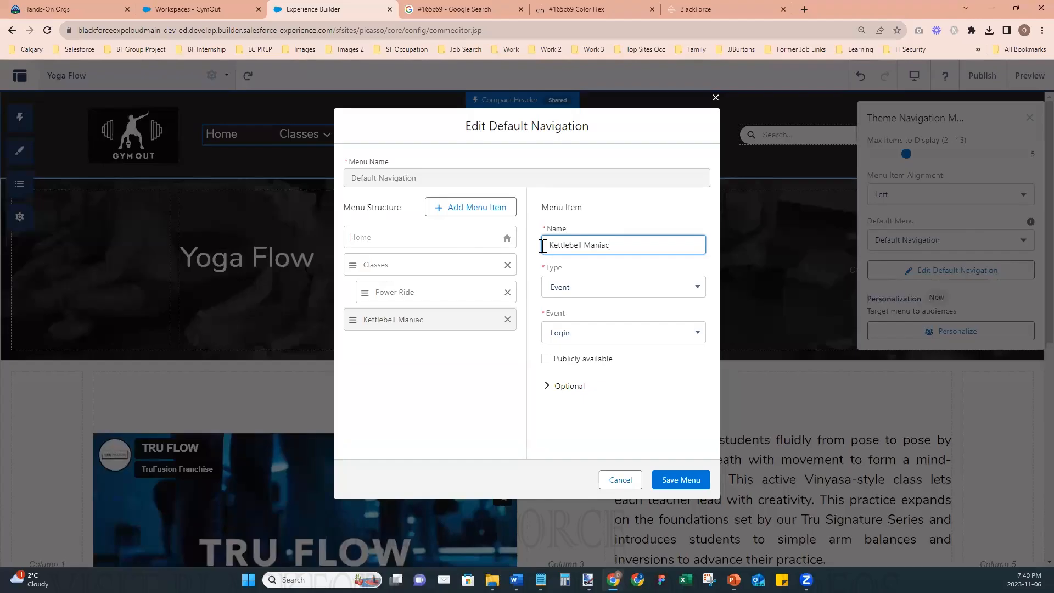
# - Link the Kettlebell Maniac item to the Kettlebell Maniac site page, make it publicly available and save the menu
pyautogui.click(565, 284)
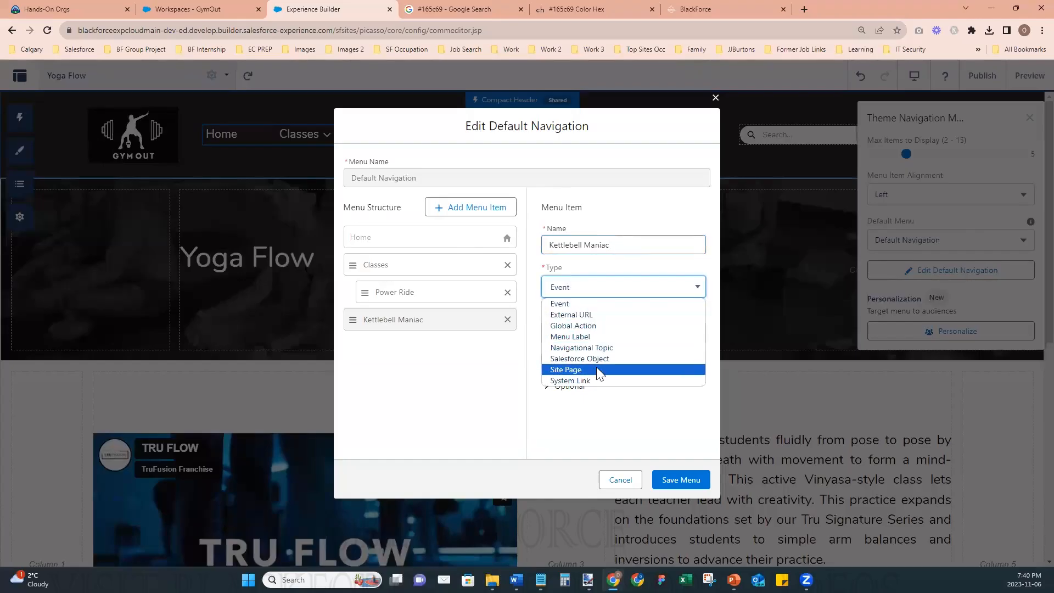
pyautogui.click(598, 369)
pyautogui.click(601, 333)
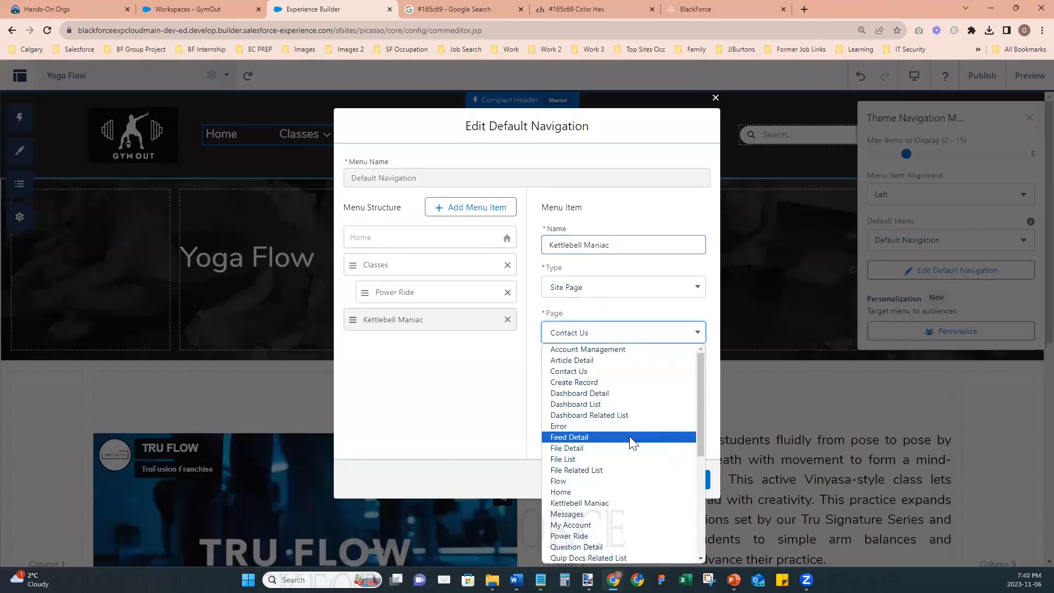
pyautogui.scroll(-3, 629, 436)
pyautogui.click(603, 399)
pyautogui.click(552, 360)
pyautogui.click(662, 479)
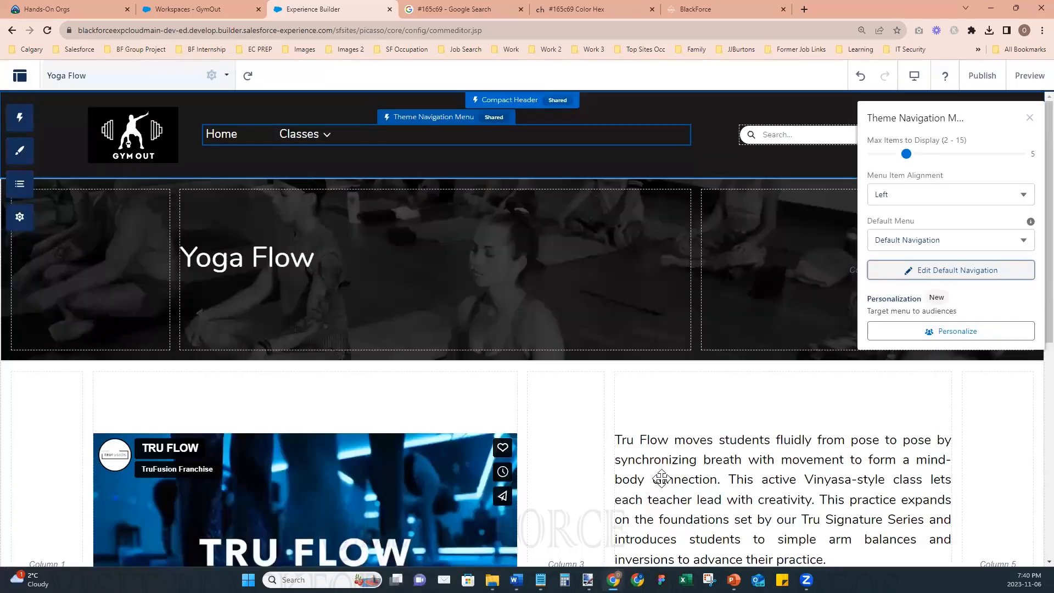
# - Reopen the Default Navigation menu, nest Kettlebell Maniac under Classes and add a menu item named "Yoga Flow"
pyautogui.click(900, 266)
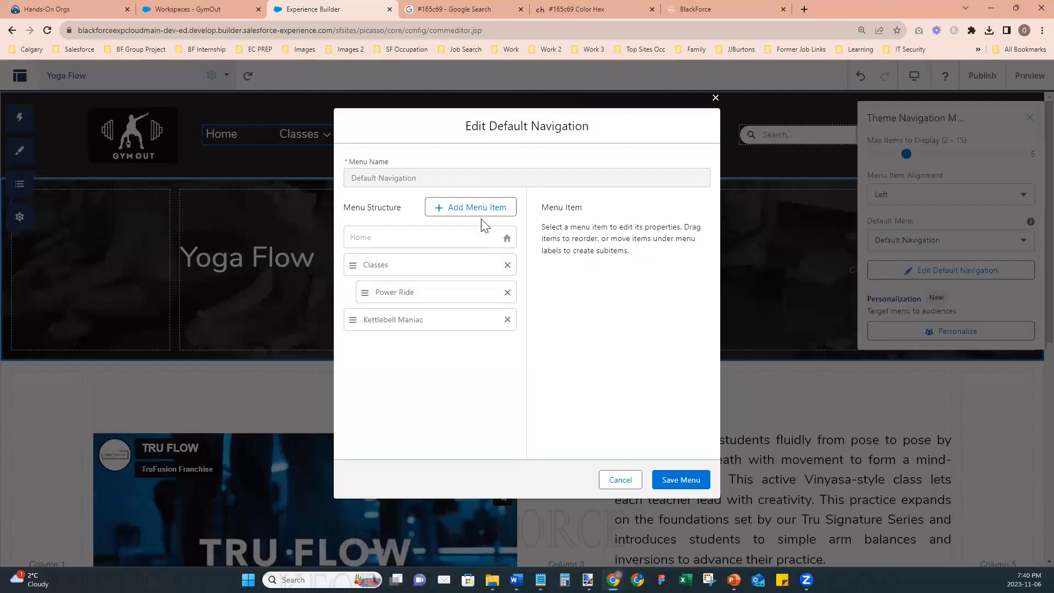
pyautogui.moveTo(419, 314)
pyautogui.mouseDown()
pyautogui.moveTo(428, 324)
pyautogui.moveTo(394, 317)
pyautogui.moveTo(416, 337)
pyautogui.moveTo(412, 317)
pyautogui.mouseUp()
pyautogui.click(469, 212)
pyautogui.click(573, 246)
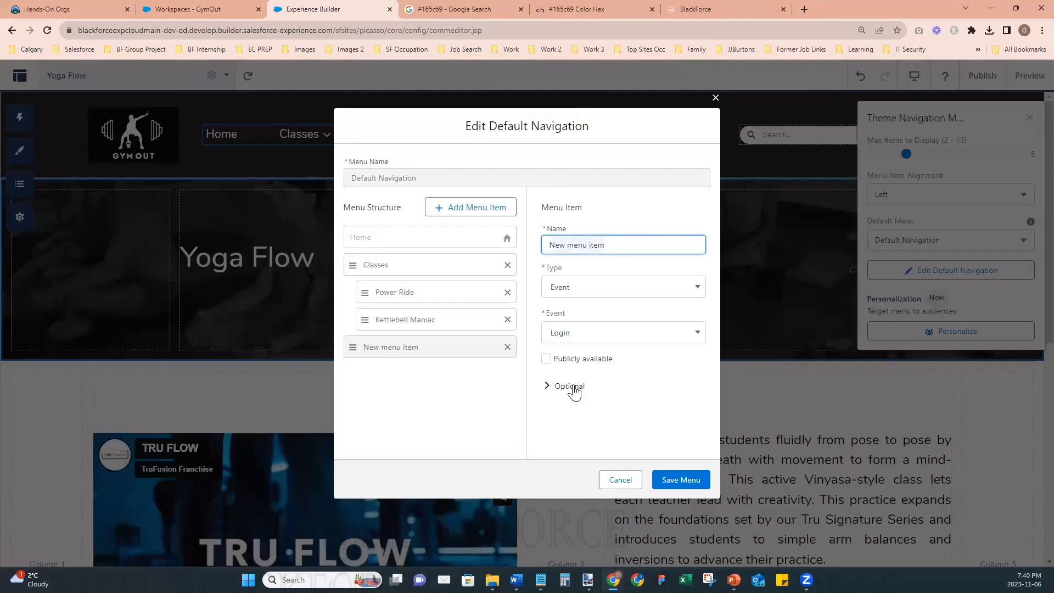
pyautogui.hotkey('ctrl', 'a')
pyautogui.write('Yoga Flow')
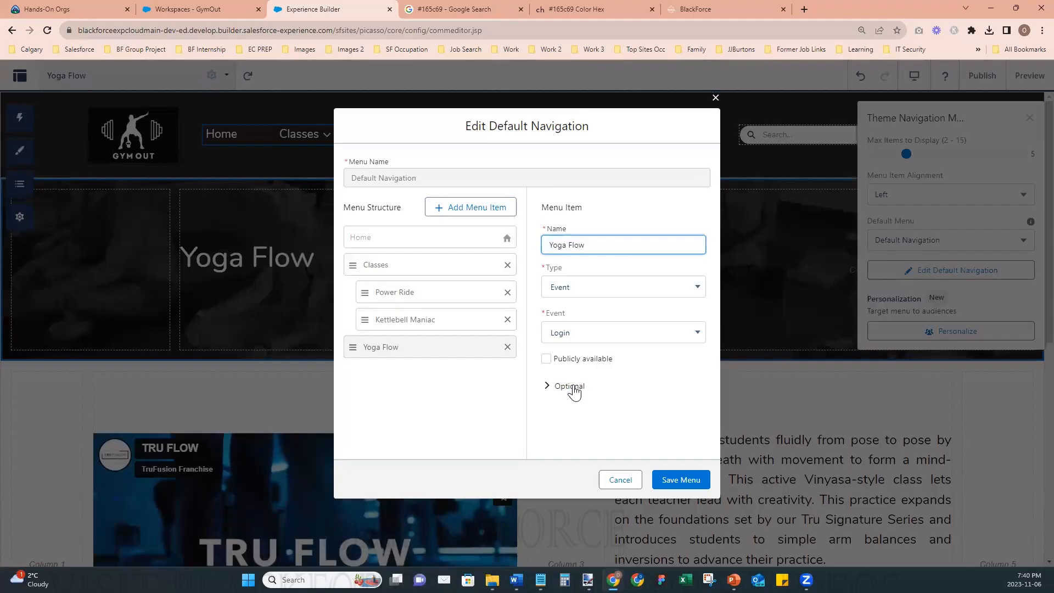
# - Set the Yoga Flow item's type to Site Page, link it to the Yoga Flow page and make it publicly available
pyautogui.click(574, 290)
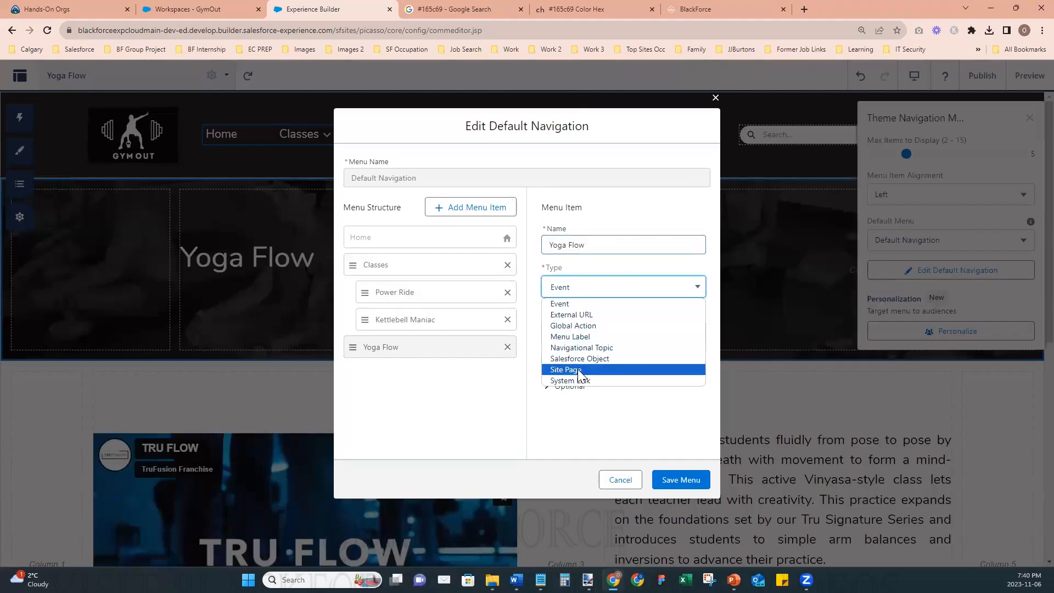
pyautogui.click(579, 370)
pyautogui.click(581, 333)
pyautogui.scroll(-3, 618, 423)
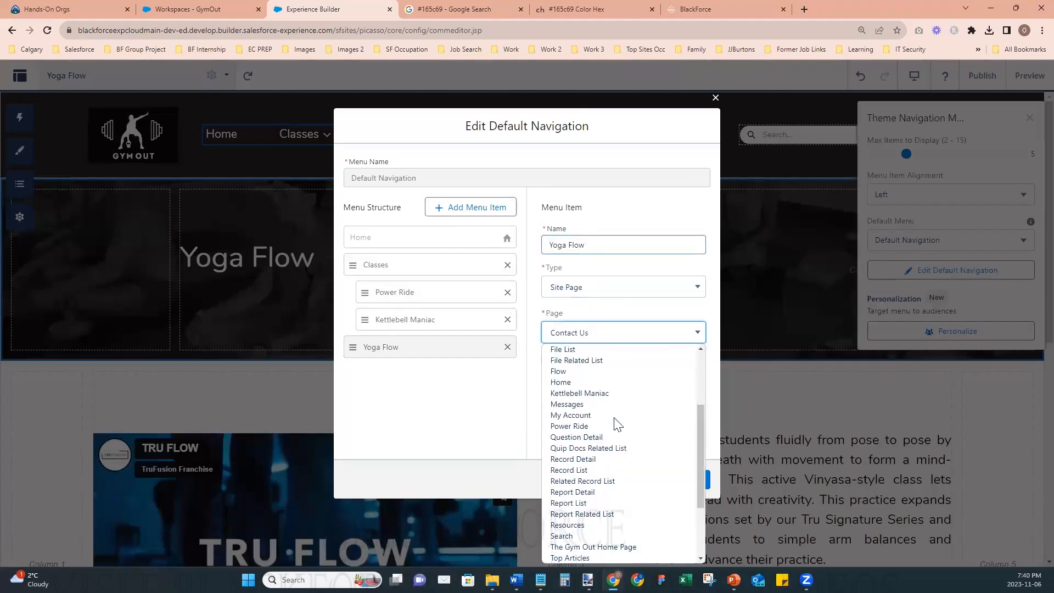
pyautogui.scroll(-3, 615, 423)
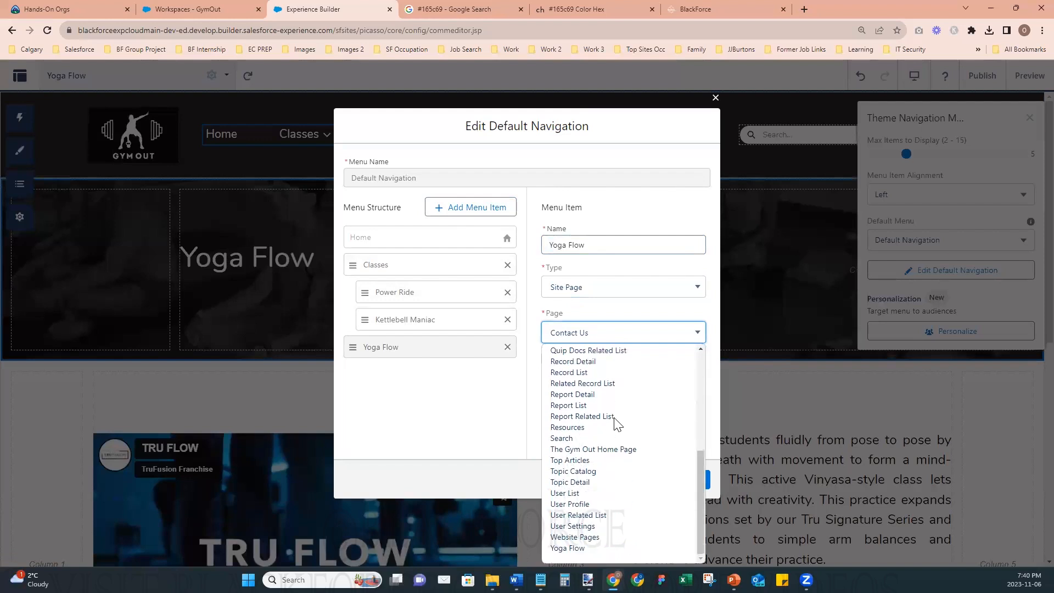
pyautogui.click(572, 544)
pyautogui.click(546, 358)
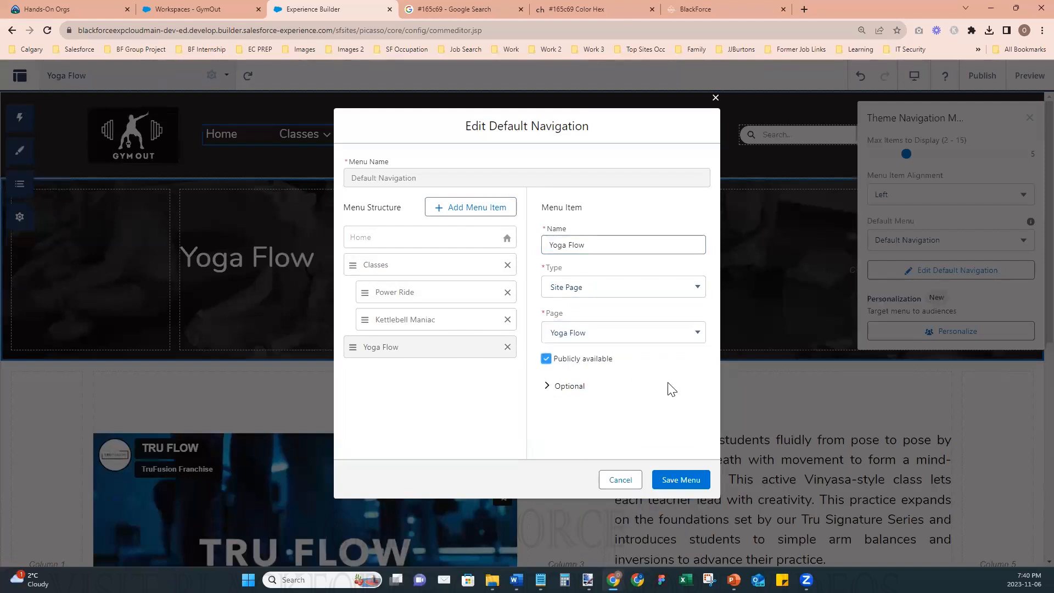
# - Nest the Yoga Flow item under Classes and save the Default Navigation menu
pyautogui.moveTo(405, 351); pyautogui.dragTo(434, 355)
pyautogui.click(685, 481)
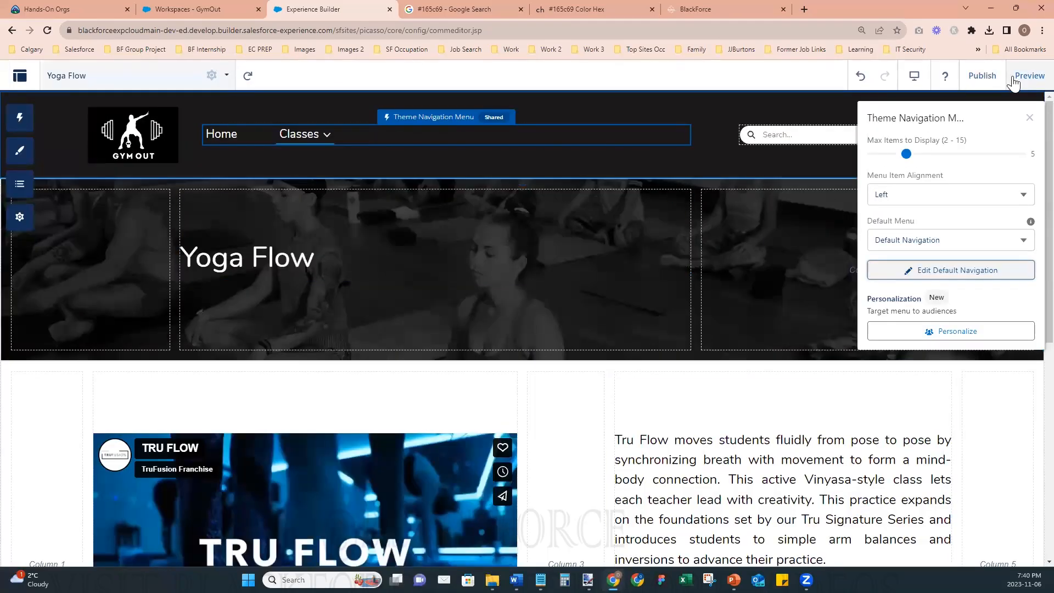
# - Publish the site with the updated navigation menu and open the page preview
pyautogui.click(983, 75)
pyautogui.click(696, 407)
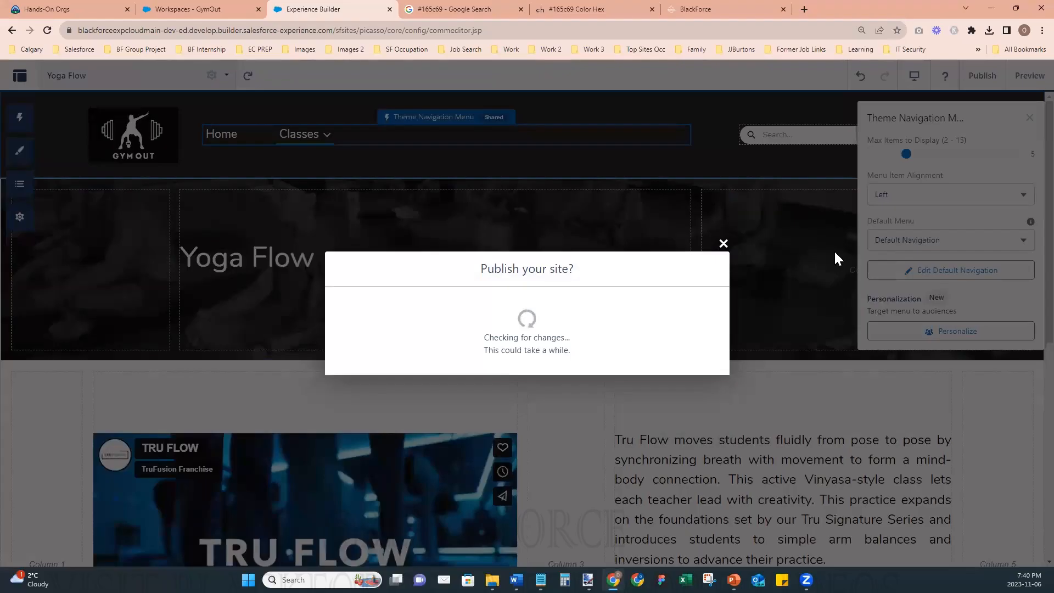
pyautogui.click(700, 365)
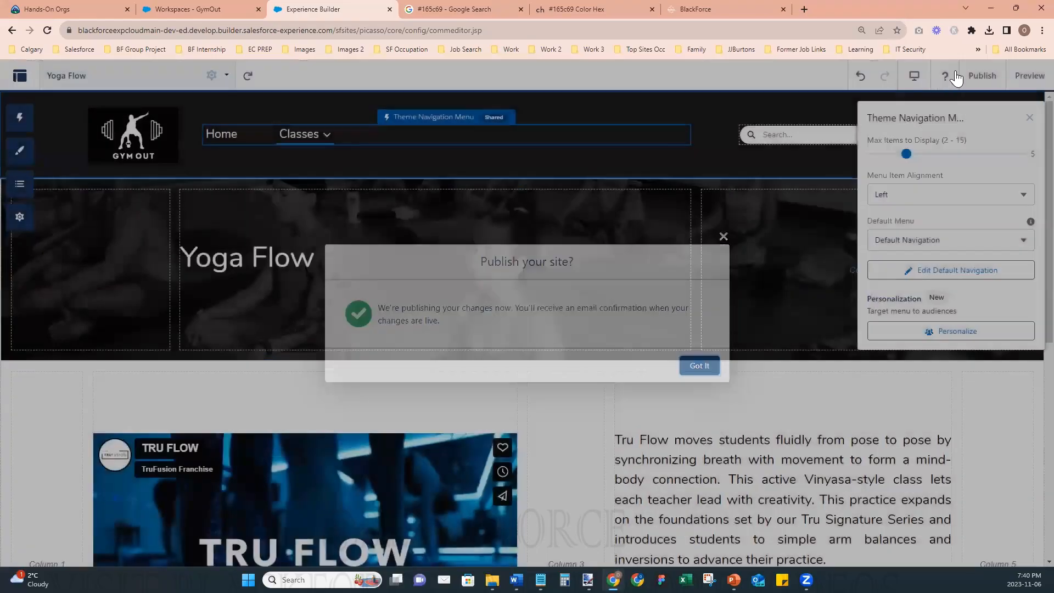
pyautogui.click(1030, 75)
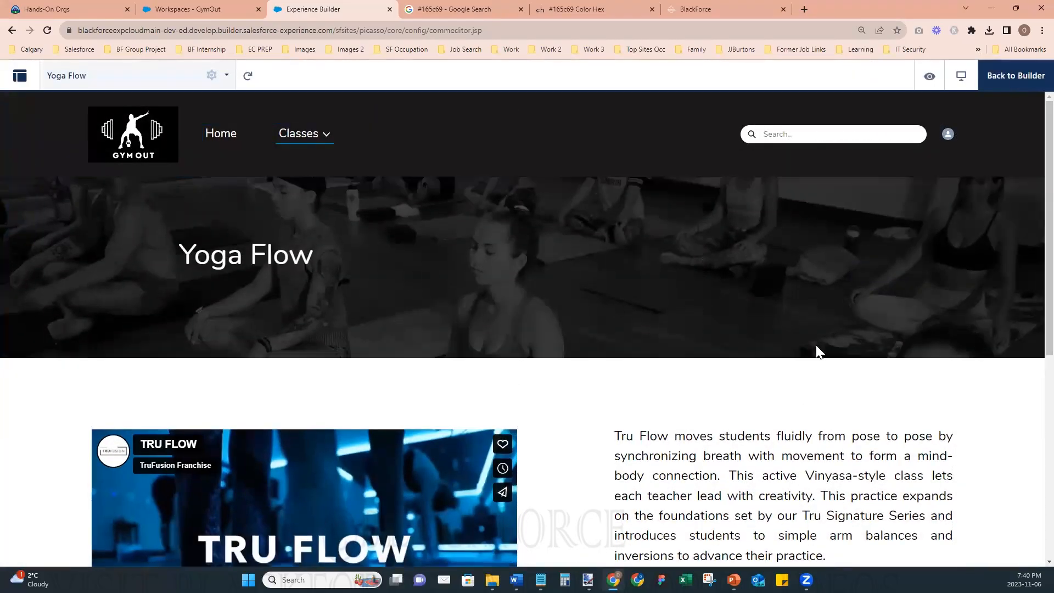
# - Review the Yoga Flow page preview from its header banner down to the footer
pyautogui.scroll(-3, 626, 400)
pyautogui.scroll(-3, 625, 399)
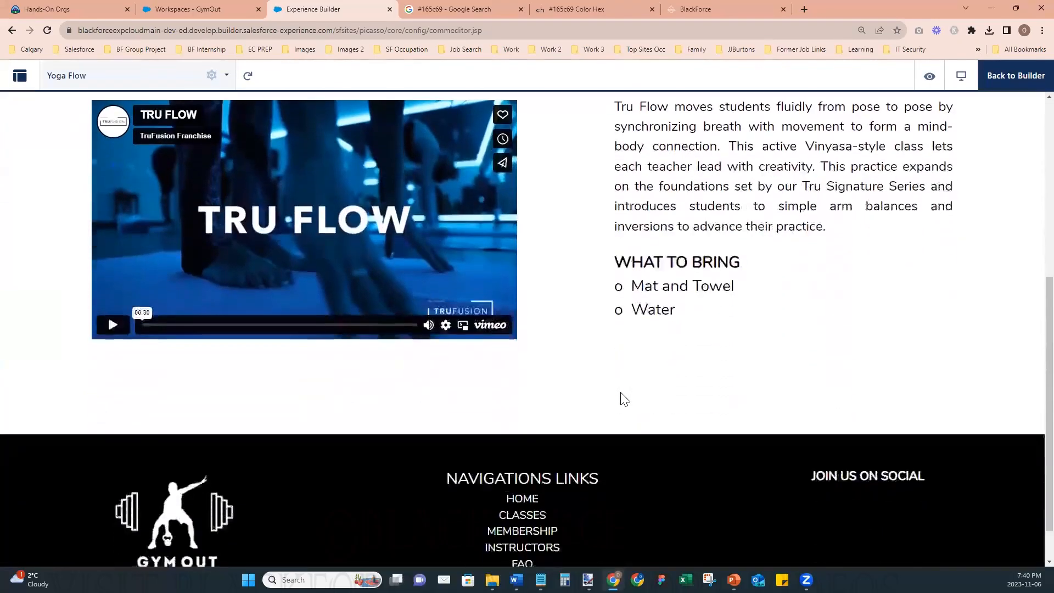
pyautogui.scroll(5, 629, 400)
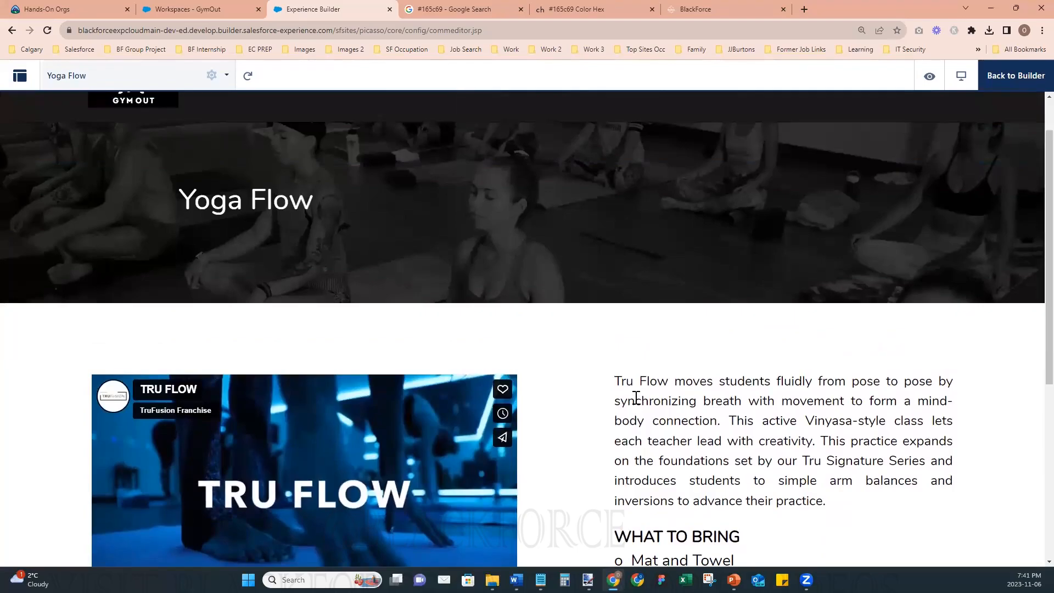
pyautogui.scroll(1, 646, 374)
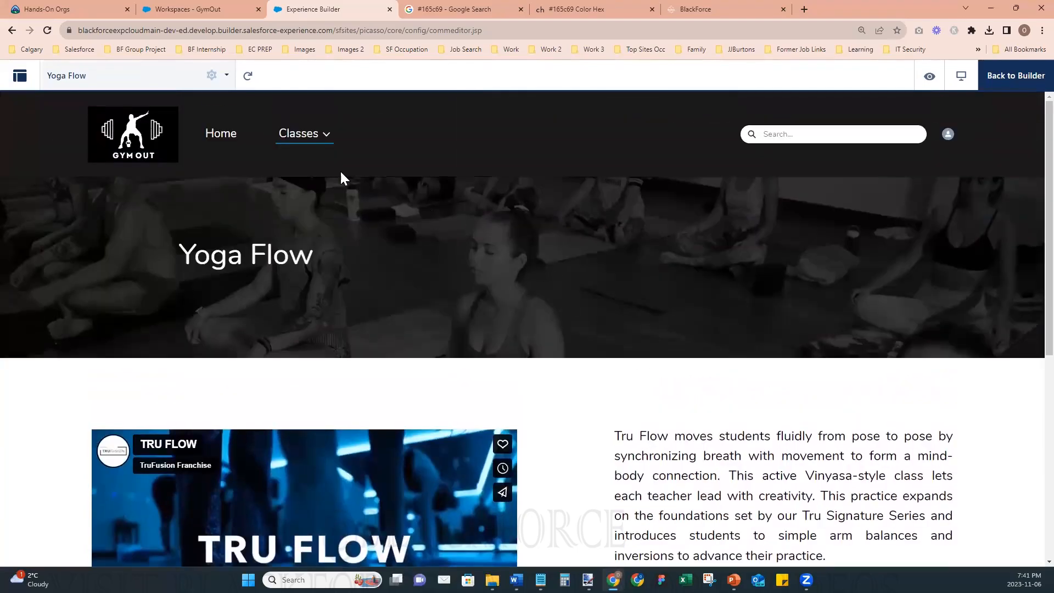
# - Check the Power Ride, Kettlebell Maniac and Yoga Flow pages through the preview's Classes menu, and return to the builder
pyautogui.click(327, 139)
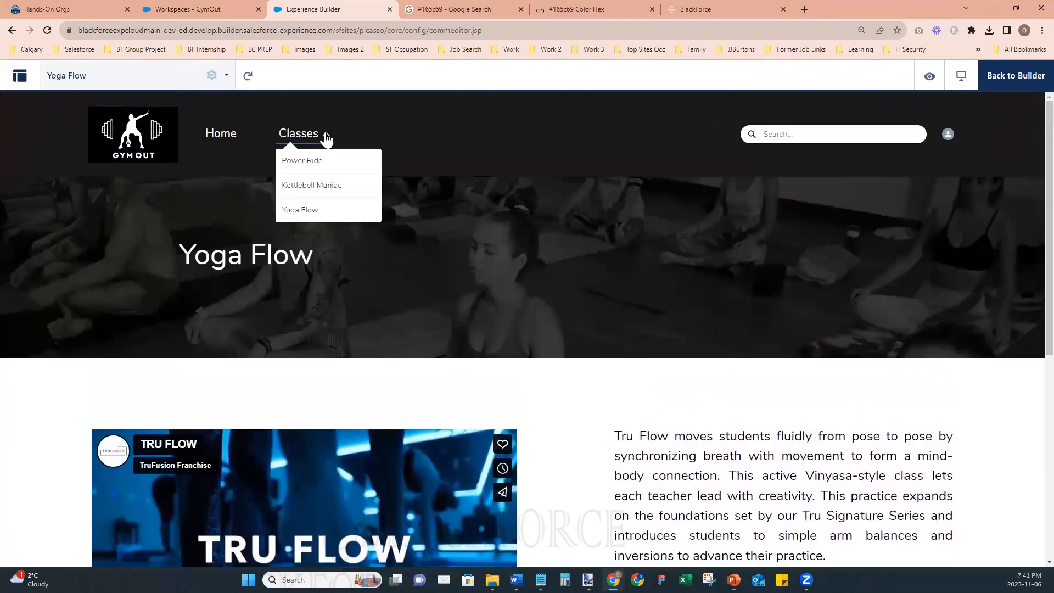
pyautogui.click(302, 157)
pyautogui.scroll(-4, 604, 414)
pyautogui.scroll(4, 429, 275)
pyautogui.click(328, 138)
pyautogui.click(329, 186)
pyautogui.scroll(-3, 620, 412)
pyautogui.scroll(3, 364, 179)
pyautogui.click(324, 139)
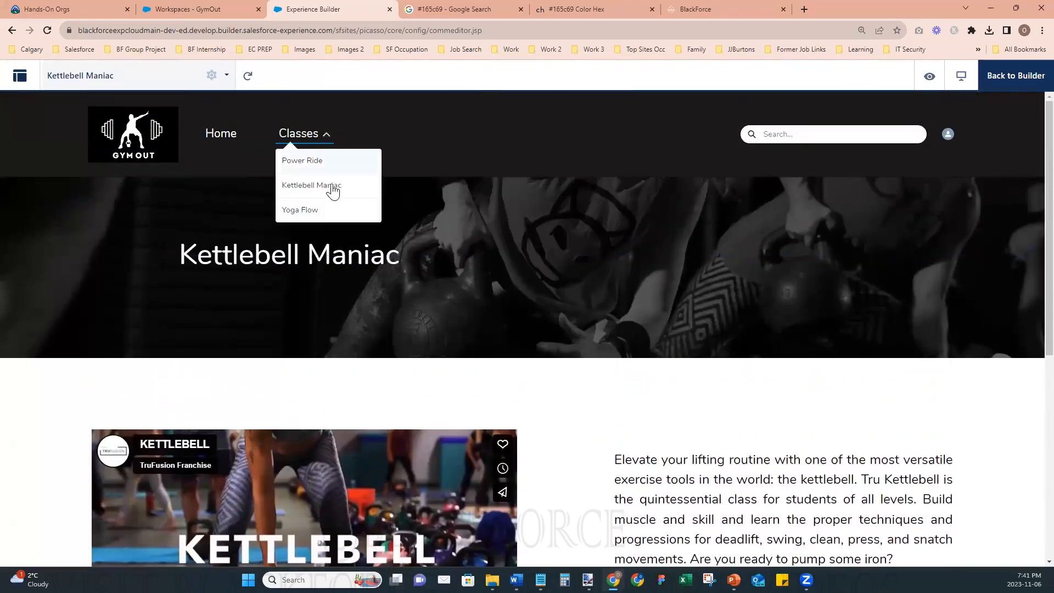
pyautogui.click(347, 210)
pyautogui.scroll(-3, 693, 430)
pyautogui.scroll(3, 693, 431)
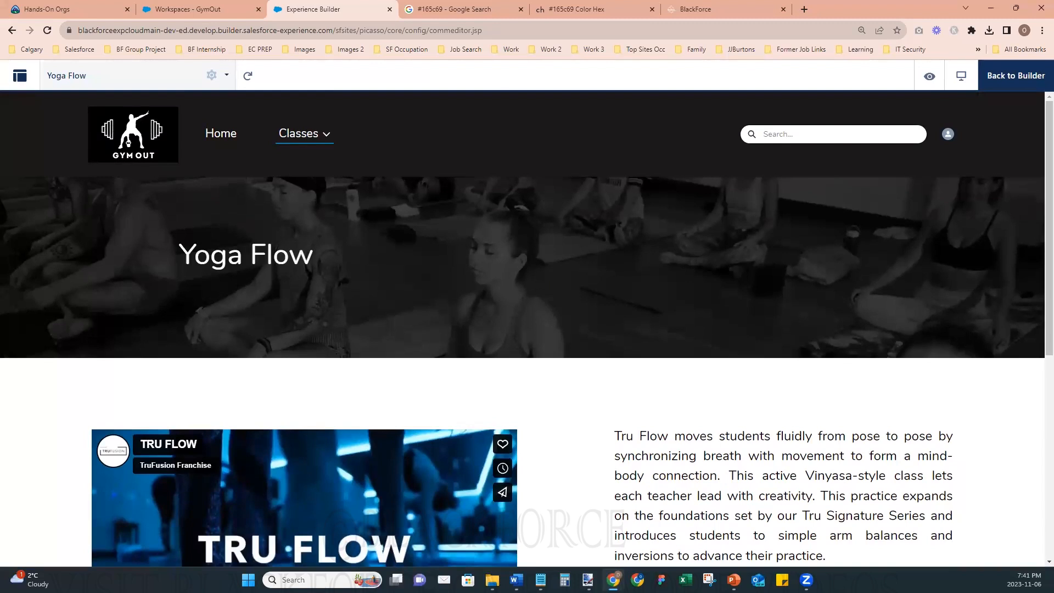
pyautogui.click(1001, 82)
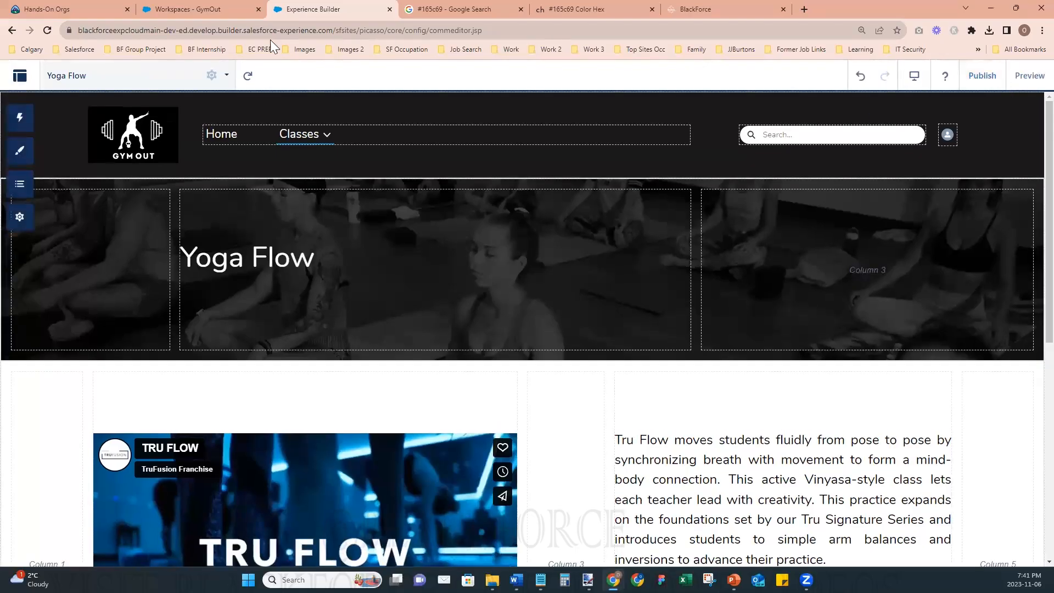
# - Create a new page named "Membership" based on the preconfigured Website Pages page
pyautogui.click(118, 77)
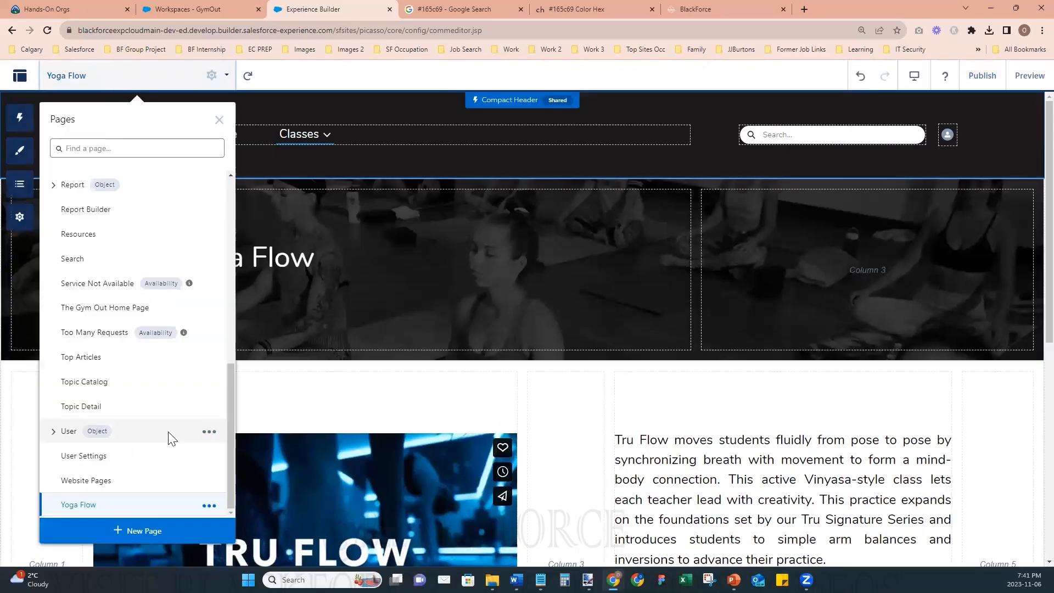
pyautogui.click(138, 531)
pyautogui.click(429, 377)
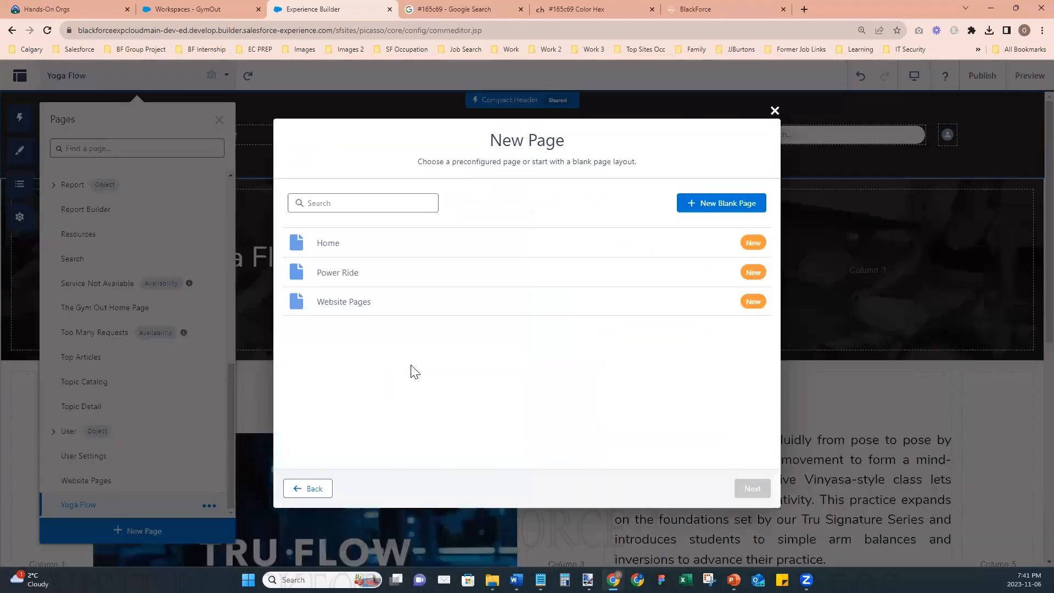
pyautogui.click(344, 306)
pyautogui.click(752, 489)
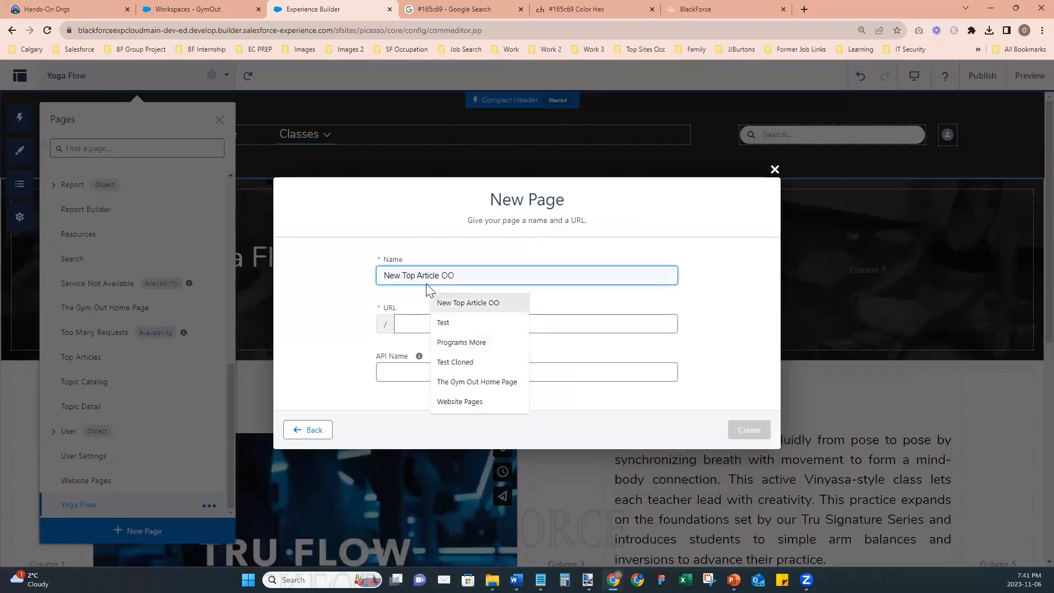
pyautogui.write('Memb')
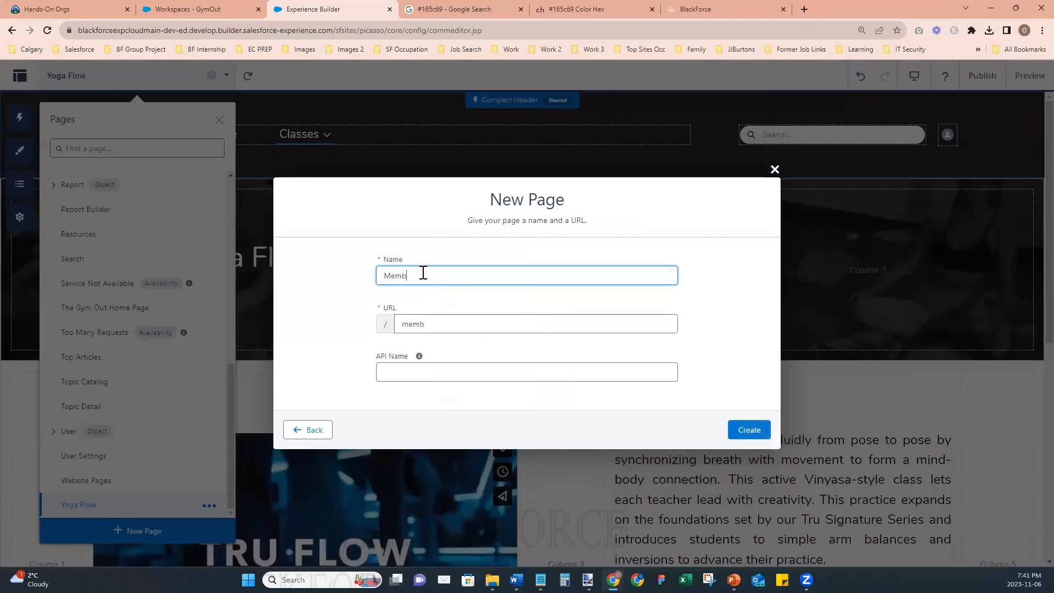
pyautogui.write('ership')
pyautogui.click(733, 430)
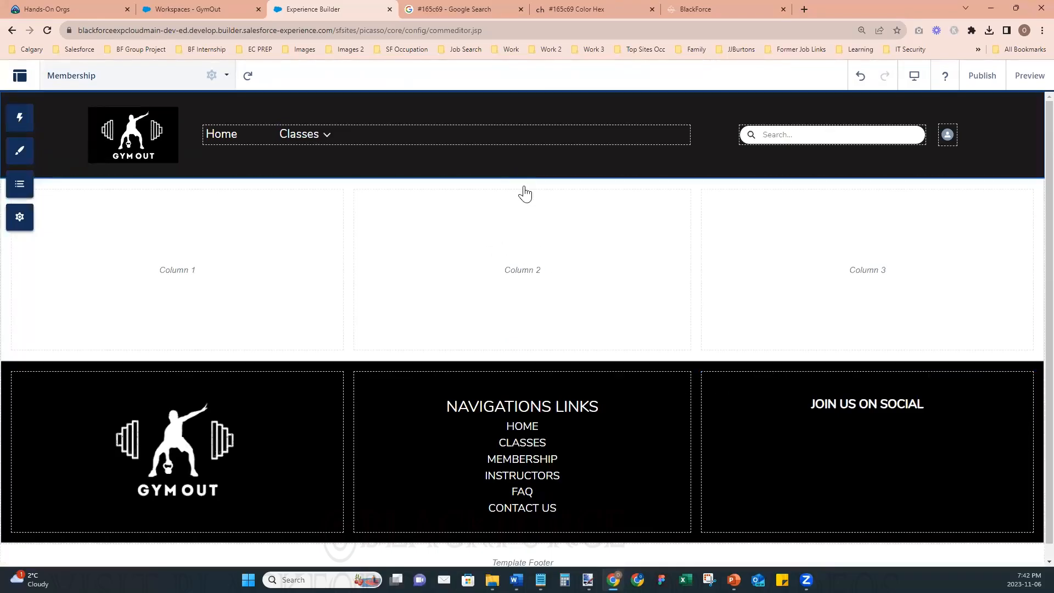
# - Change the Membership page's first section to a single-column layout
pyautogui.click(822, 220)
pyautogui.click(887, 245)
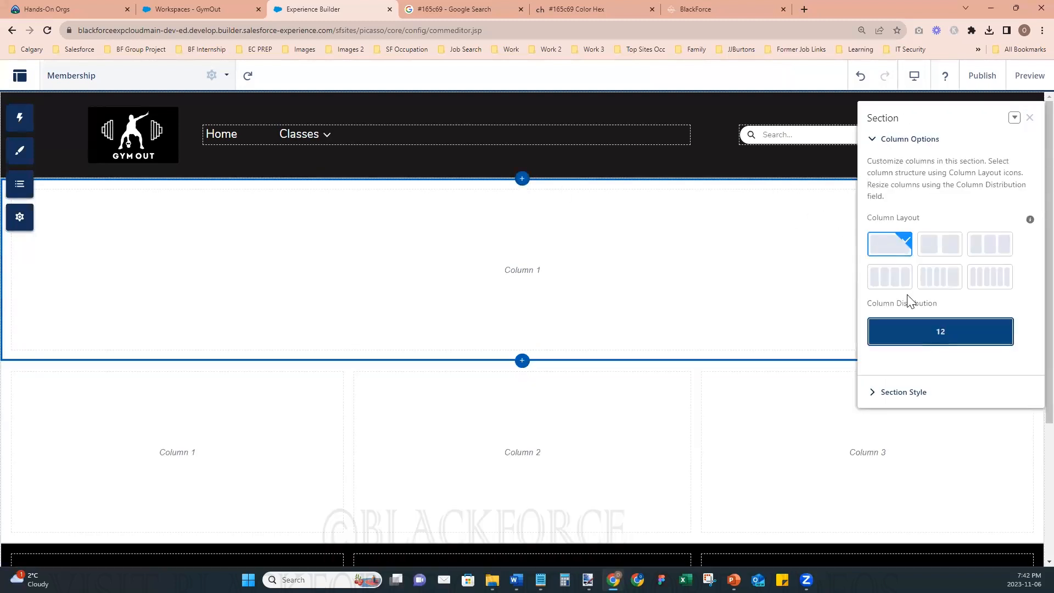
pyautogui.click(1030, 118)
# - Upload the "Contact Page Header" picture as the background image of the Membership page's first section
pyautogui.click(463, 260)
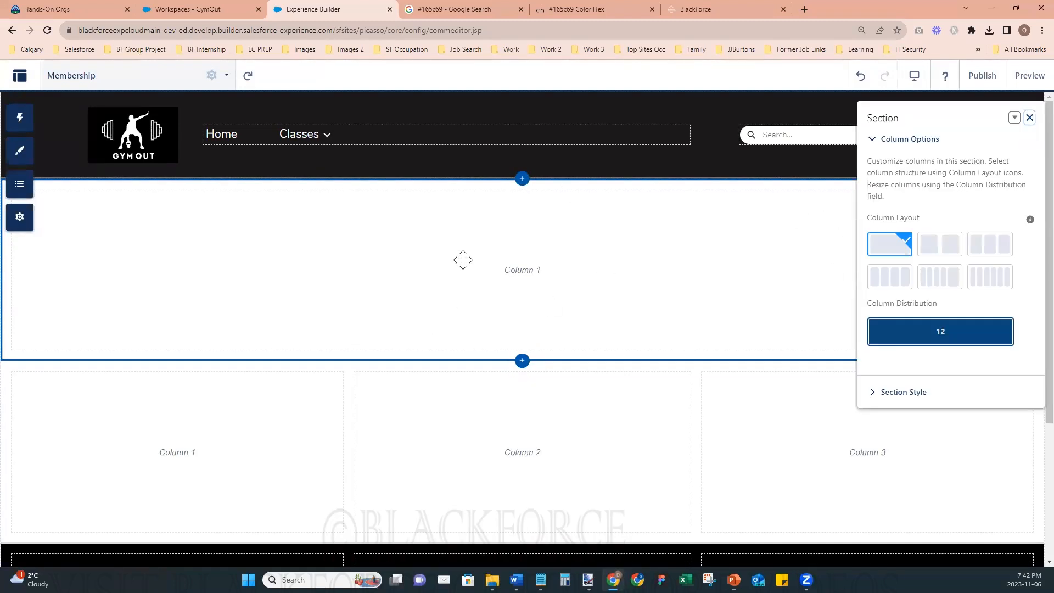
pyautogui.click(882, 396)
pyautogui.click(948, 476)
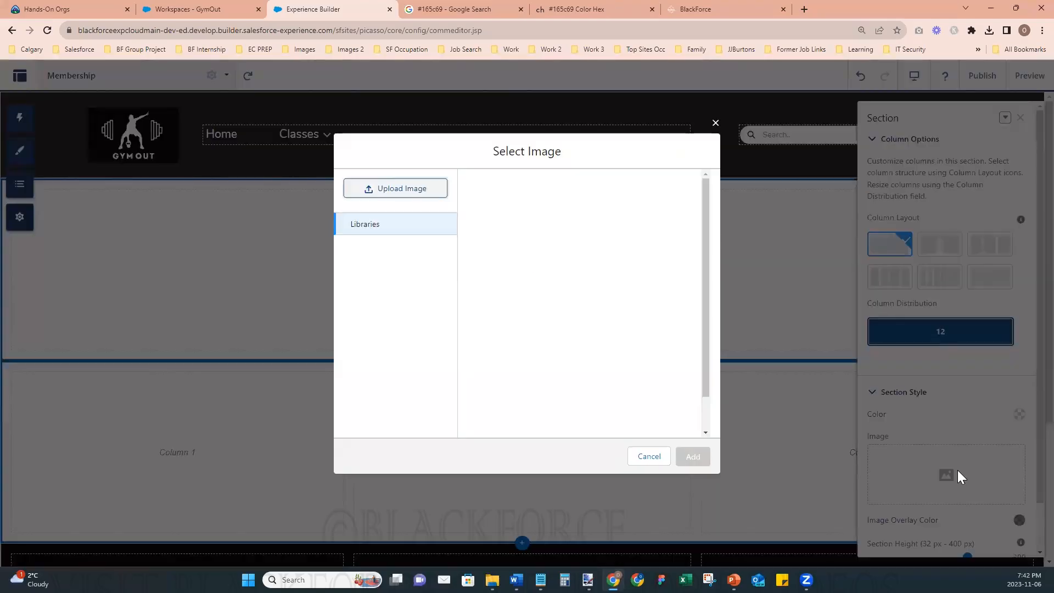
pyautogui.click(395, 187)
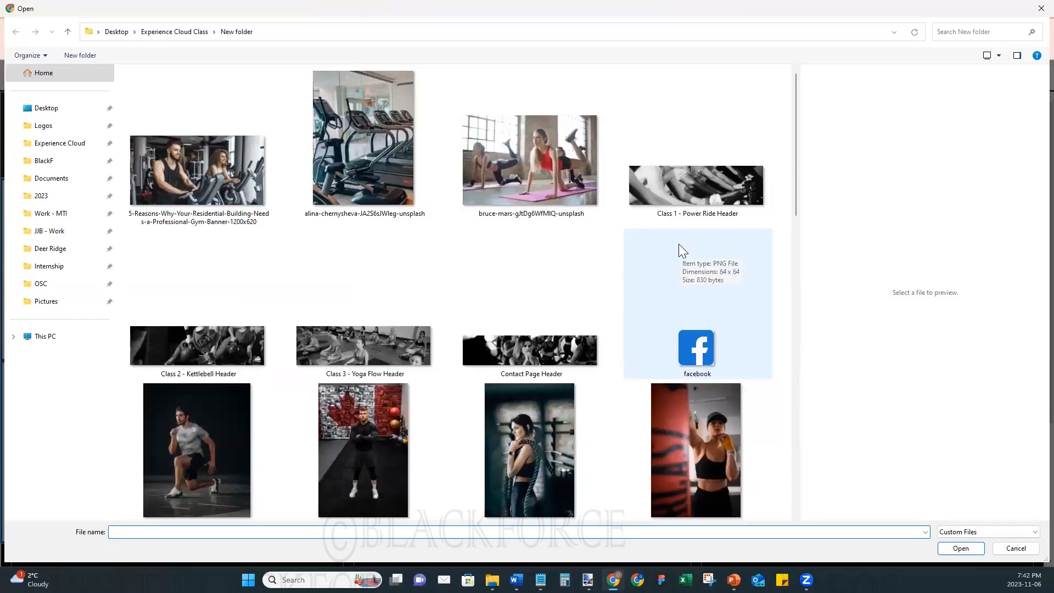
pyautogui.scroll(-10, 541, 316)
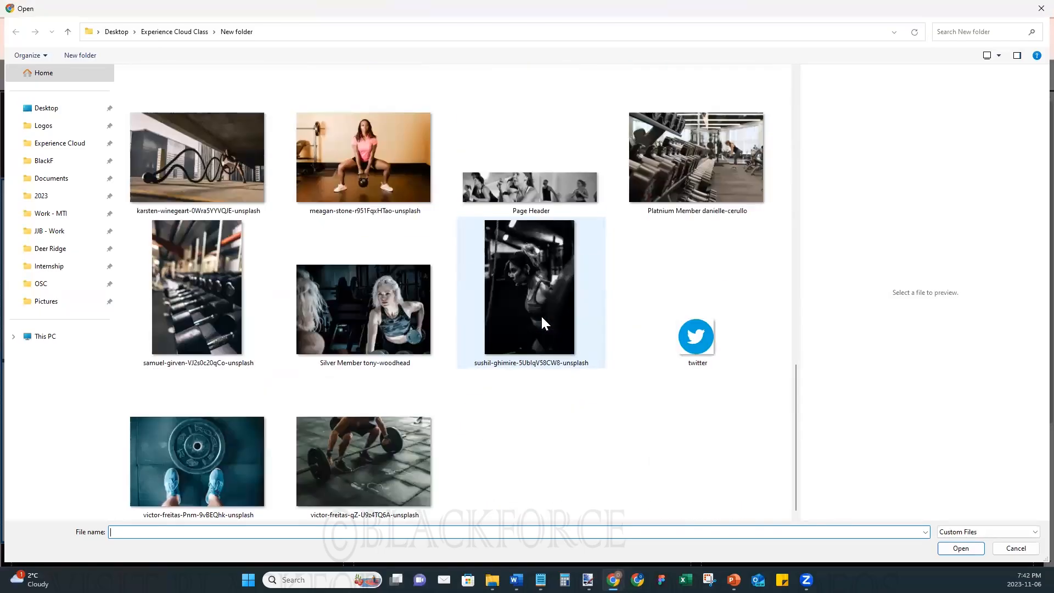
pyautogui.scroll(10, 542, 316)
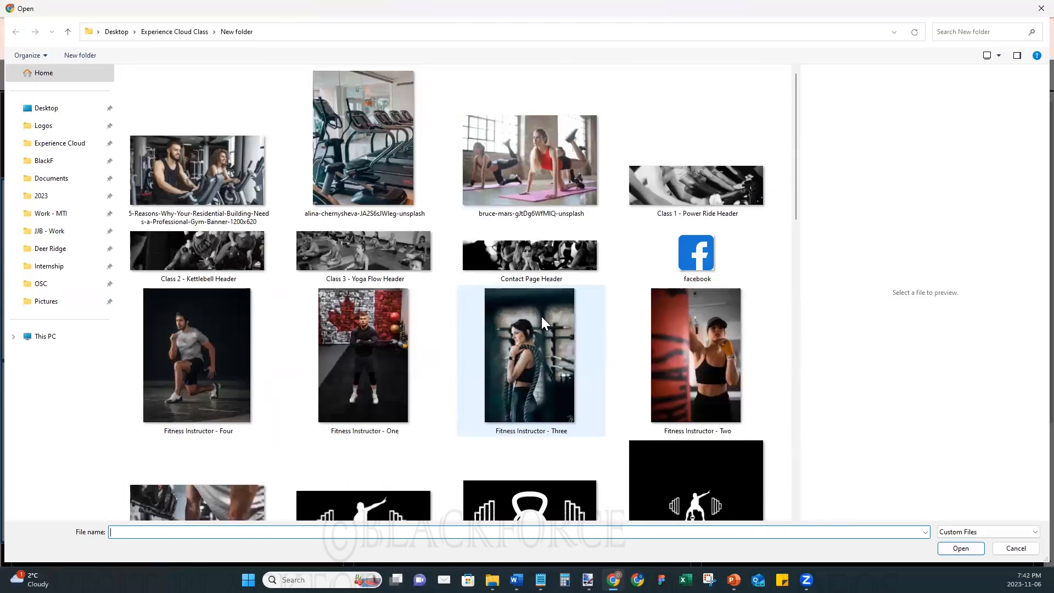
pyautogui.scroll(-7, 543, 316)
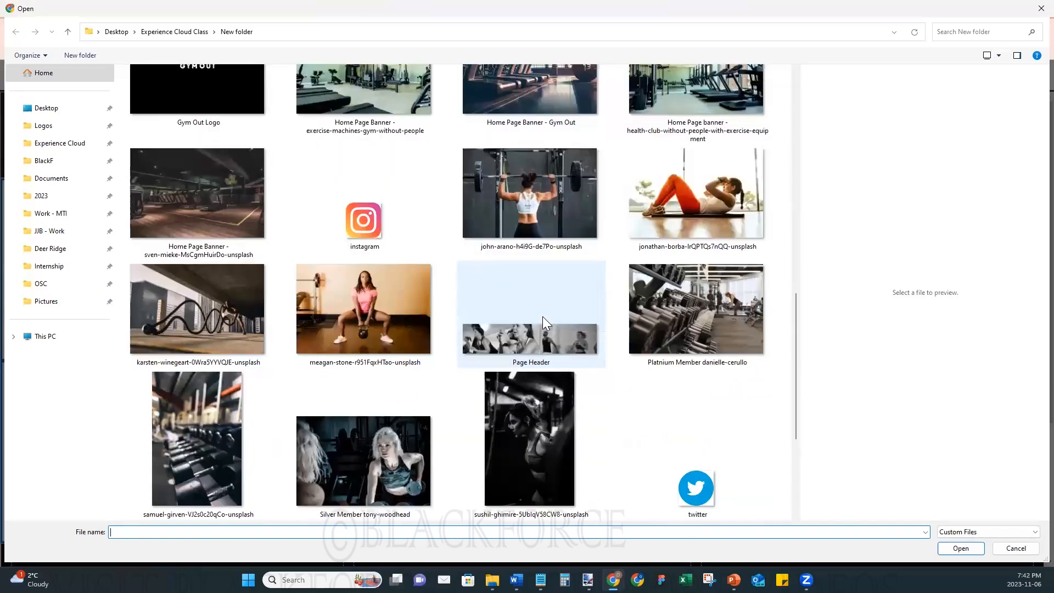
pyautogui.scroll(-2, 542, 316)
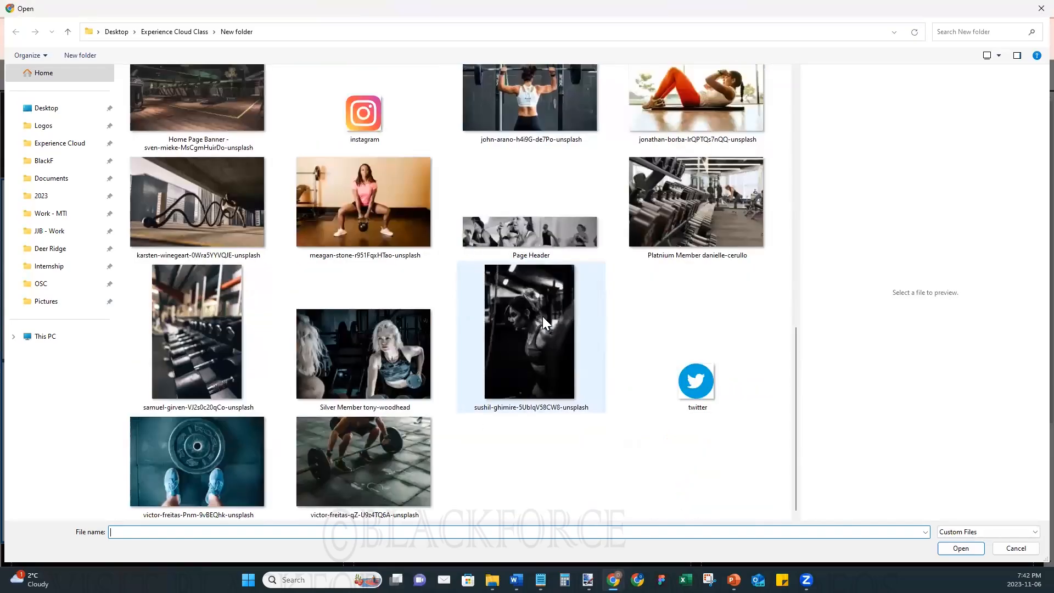
pyautogui.scroll(10, 543, 317)
pyautogui.click(531, 254)
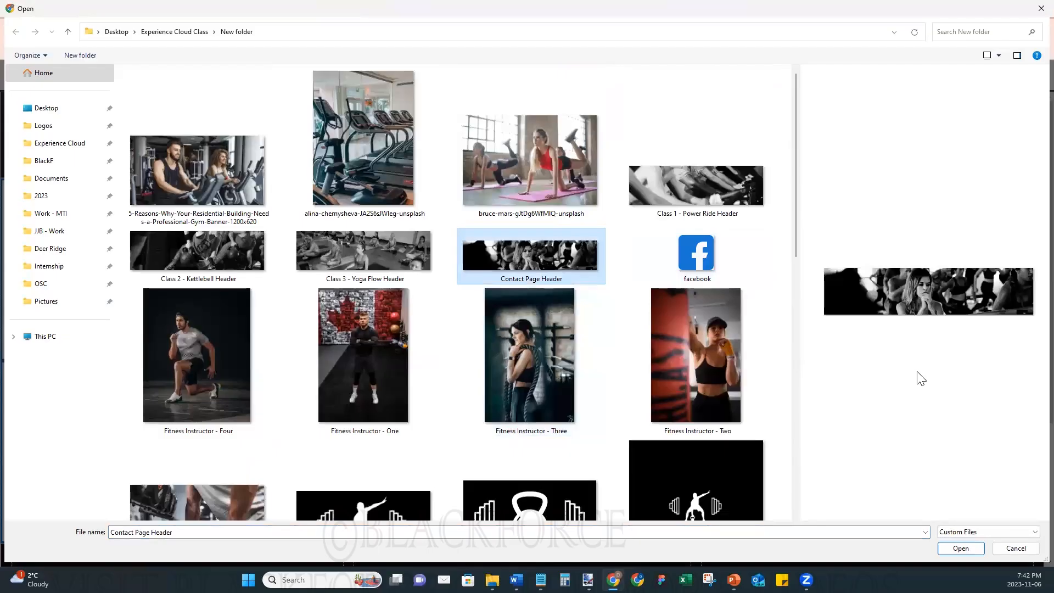
pyautogui.click(958, 546)
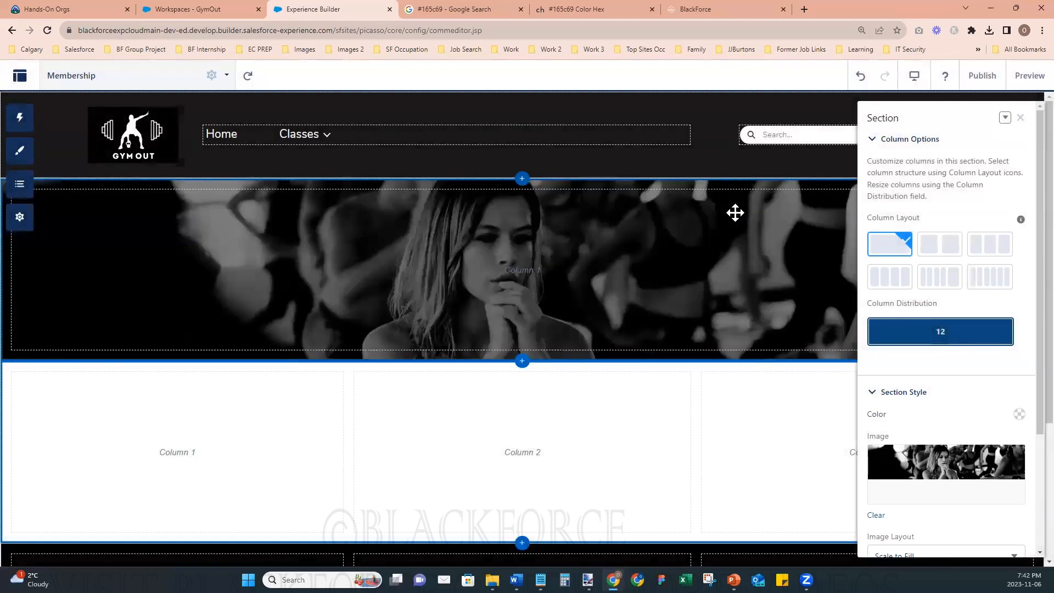
# - Try a dark blue image overlay of rgba(9, 53, 86, 0.67) on the Membership page's header section
pyautogui.scroll(-3, 983, 420)
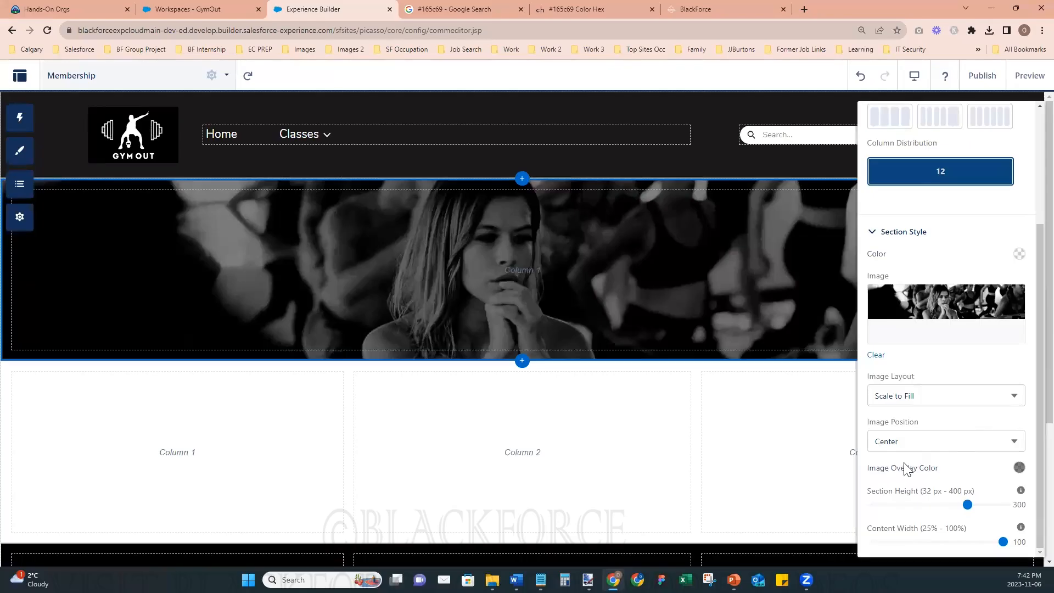
pyautogui.click(1017, 467)
pyautogui.click(988, 430)
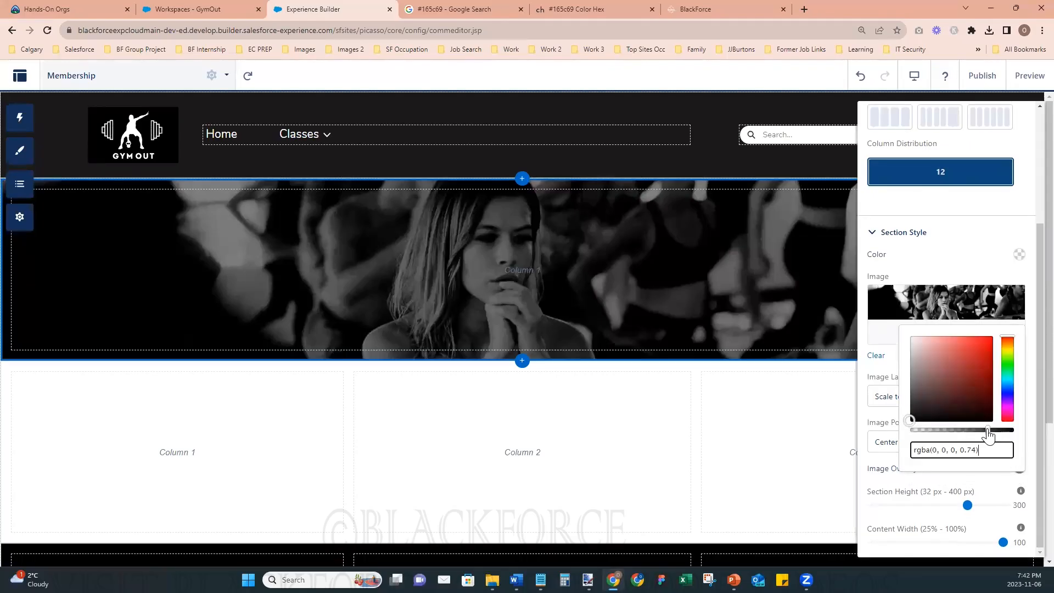
pyautogui.moveTo(989, 430); pyautogui.dragTo(981, 431)
pyautogui.moveTo(911, 419); pyautogui.dragTo(984, 356)
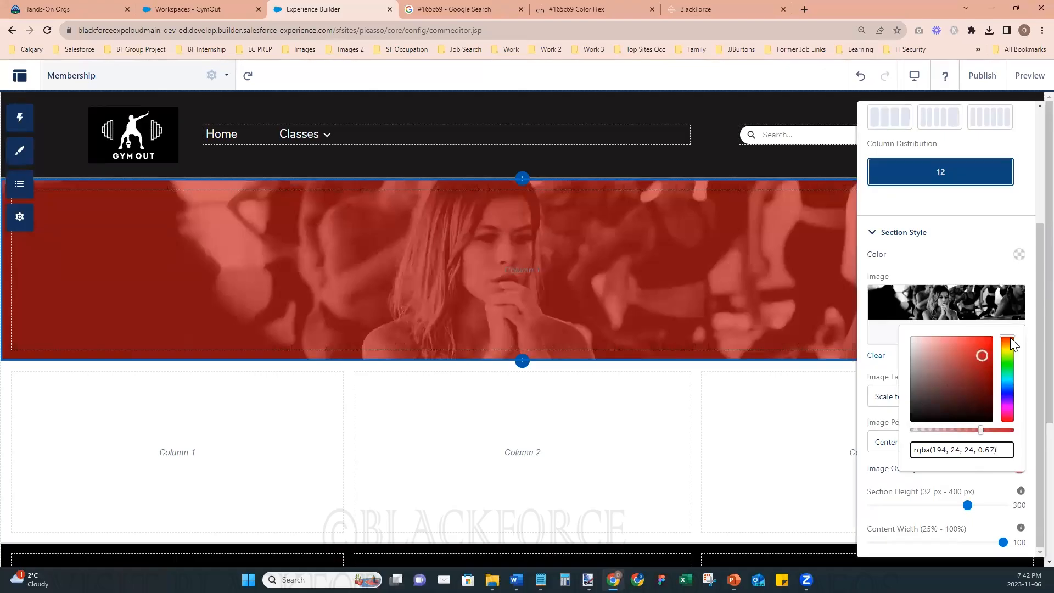
pyautogui.moveTo(1012, 343); pyautogui.dragTo(1017, 385)
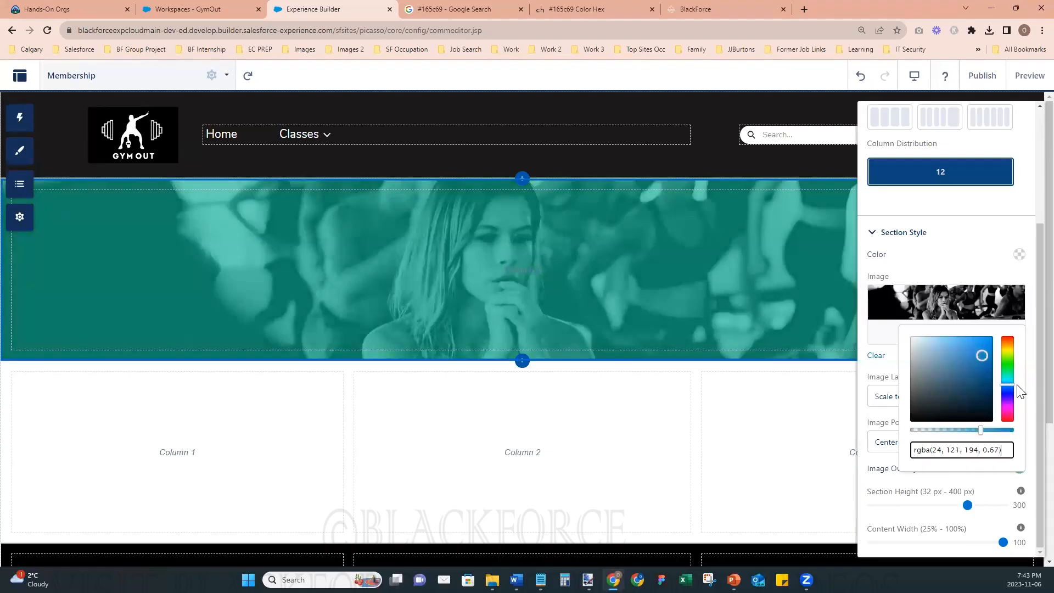
pyautogui.moveTo(983, 356); pyautogui.dragTo(984, 392)
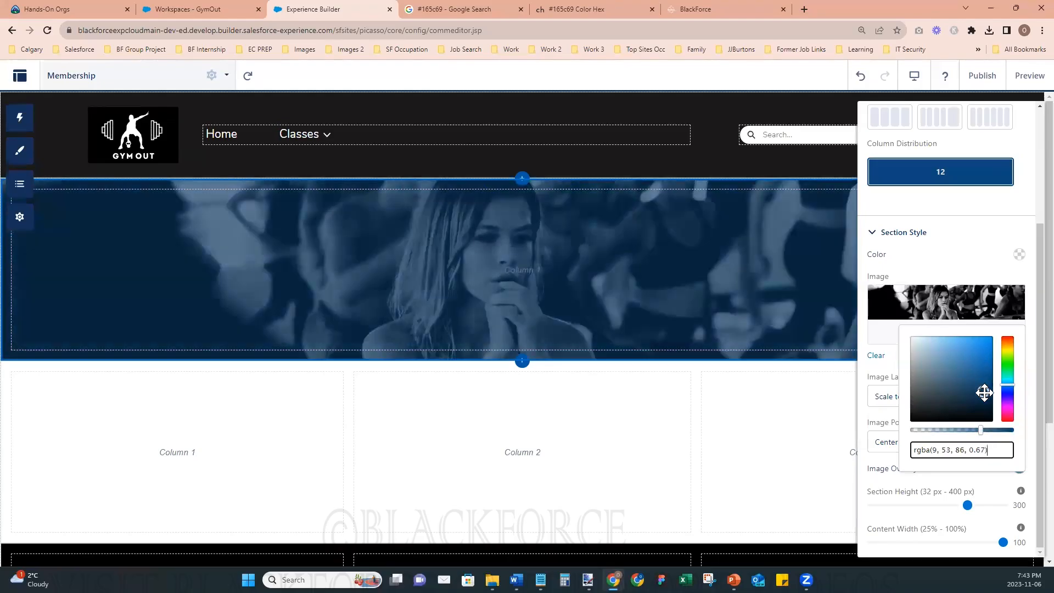
# - Try shifting the header overlay's hue through navy and purple to dark red, rgba(86, 9, 28, 0.67)
pyautogui.click(1013, 389)
pyautogui.click(1014, 391)
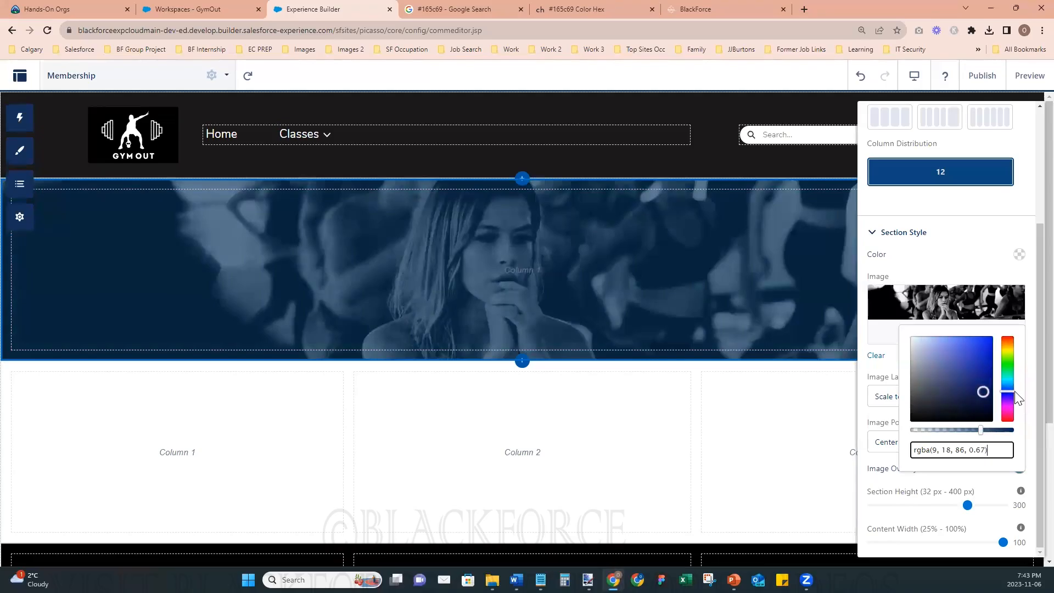
pyautogui.click(1017, 399)
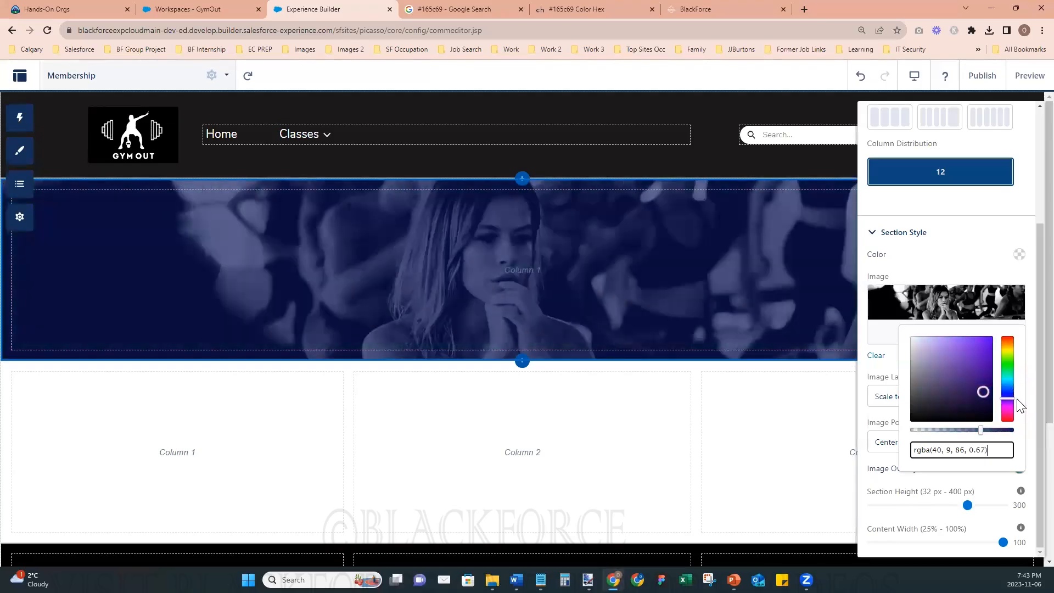
pyautogui.click(1019, 406)
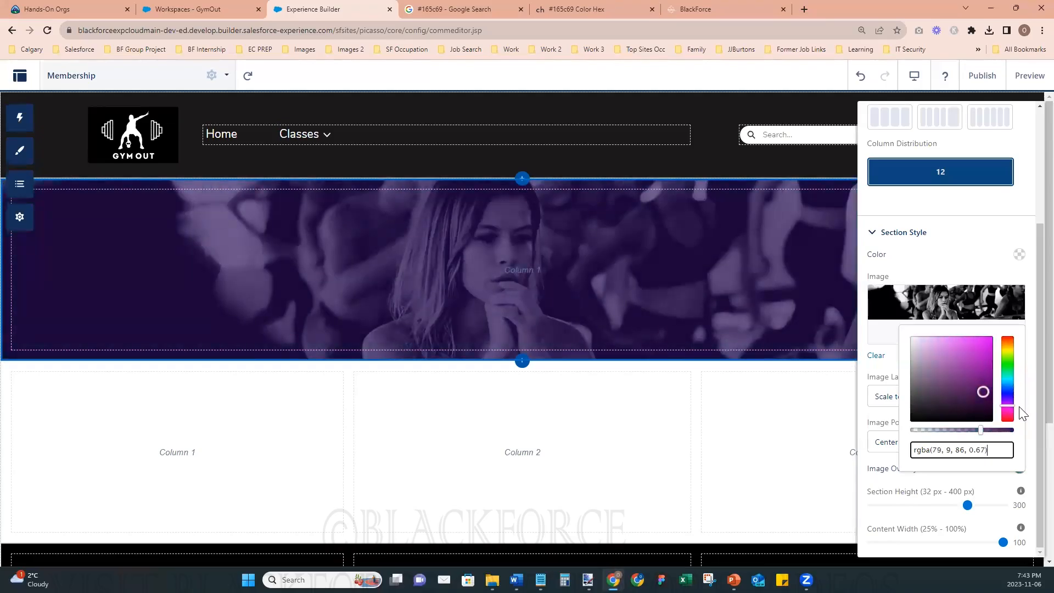
pyautogui.moveTo(1020, 408); pyautogui.dragTo(1026, 425)
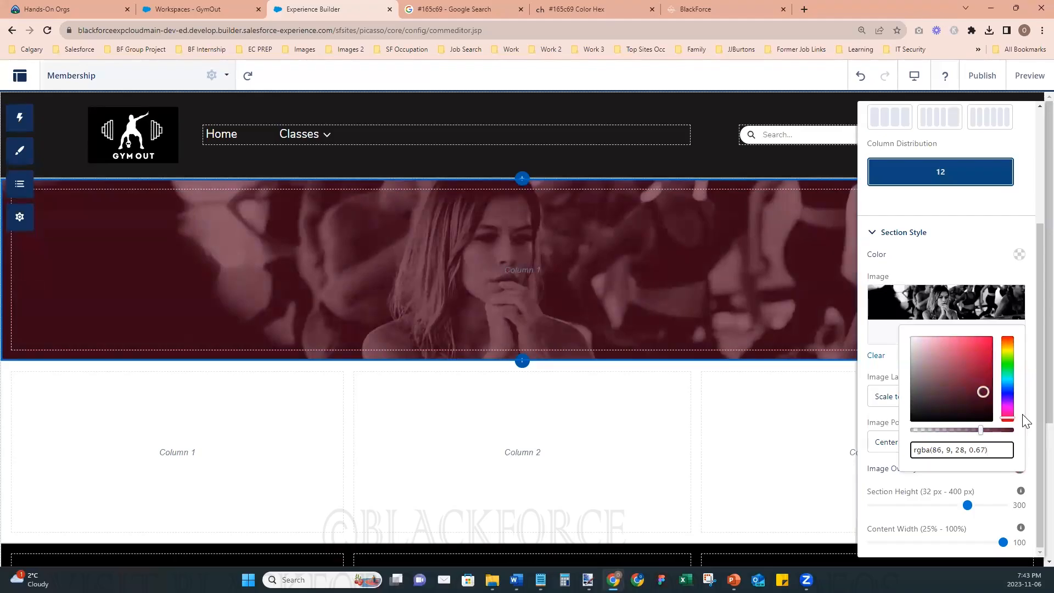
# - Lighten the header overlay to a pale tint, set its opacity to 0.62 and recolor it dark teal, rgba(5, 66, 59, 0.62)
pyautogui.moveTo(981, 430); pyautogui.dragTo(950, 432)
pyautogui.moveTo(984, 391); pyautogui.dragTo(912, 339)
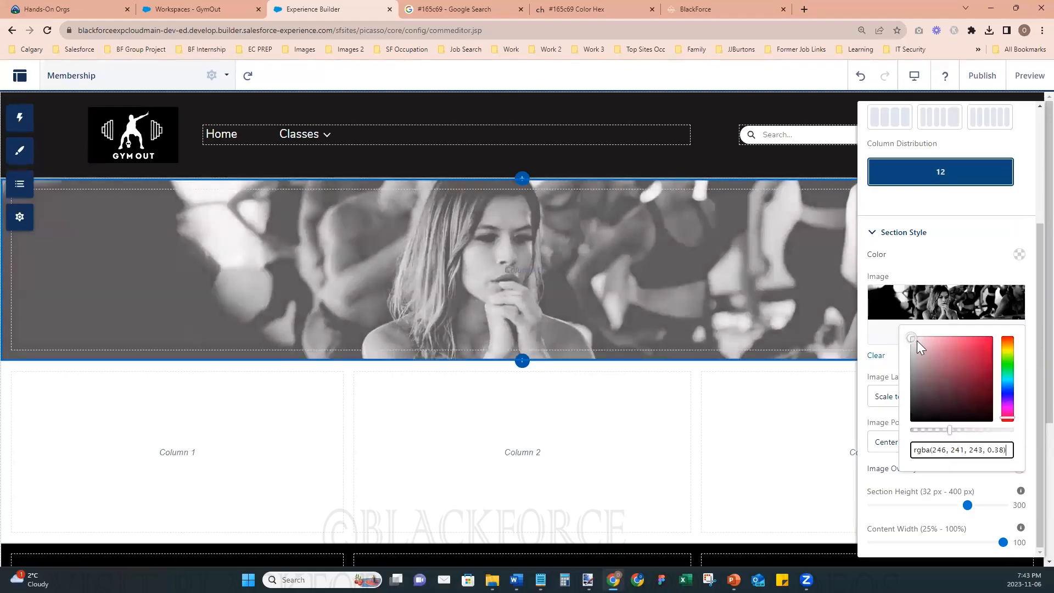
pyautogui.moveTo(948, 431); pyautogui.dragTo(976, 437)
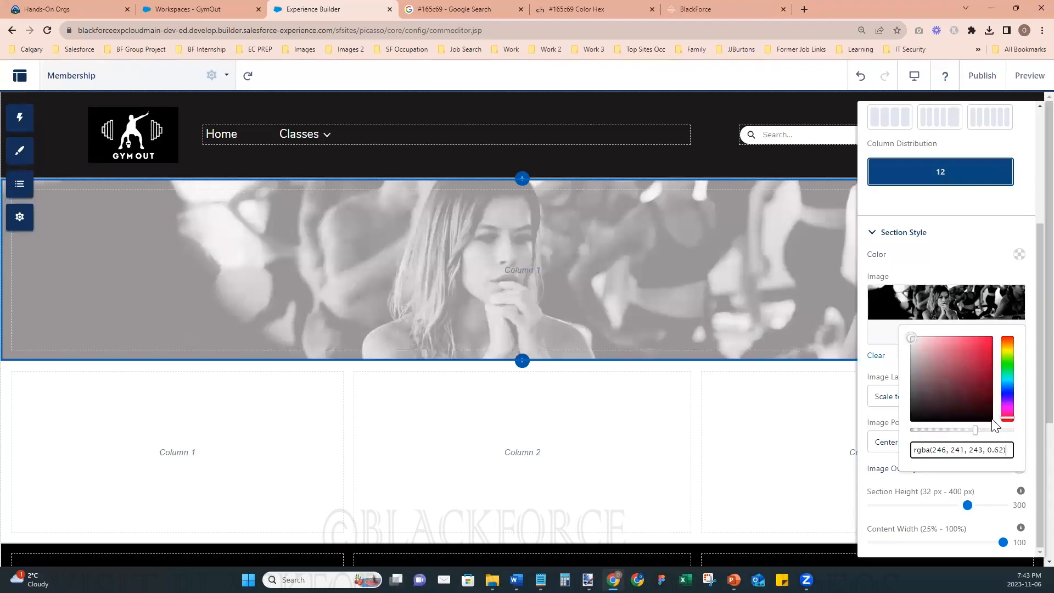
pyautogui.moveTo(1011, 380); pyautogui.dragTo(1014, 381)
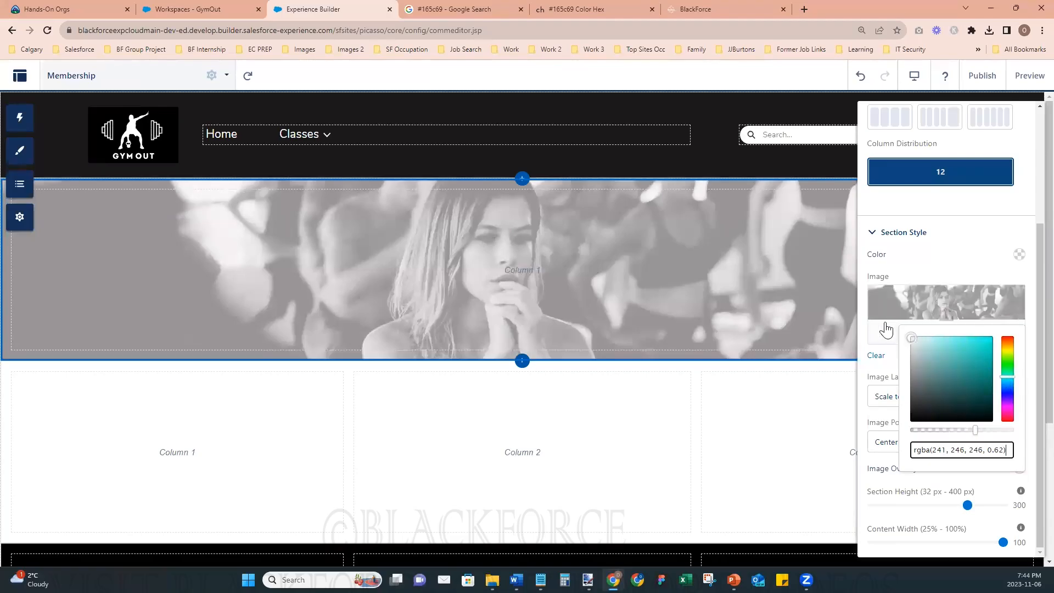
pyautogui.moveTo(912, 339); pyautogui.dragTo(987, 400)
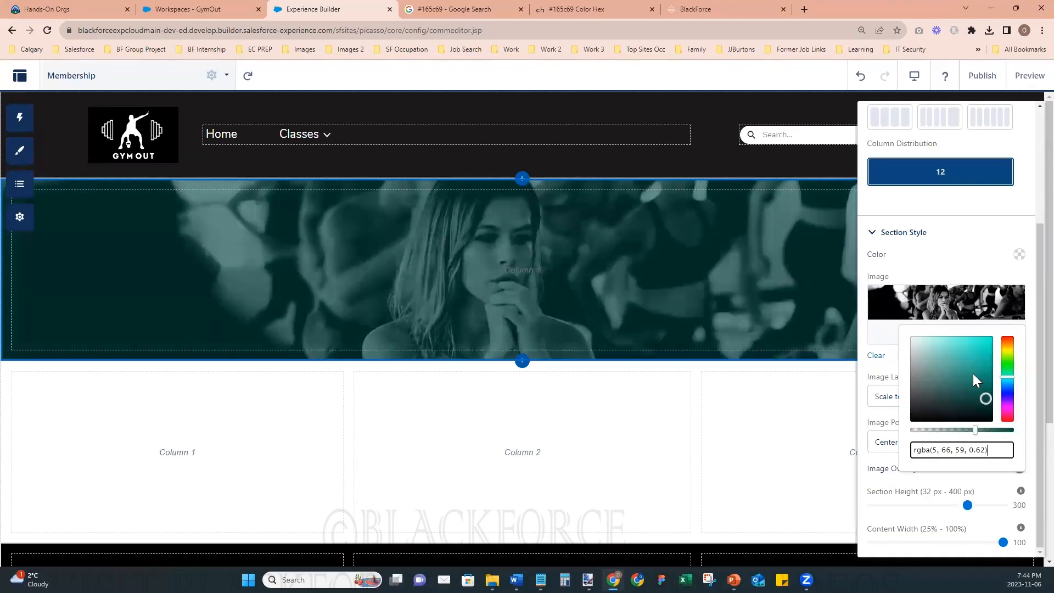
# - Split the Membership page's header section into two columns with a 2 and 10 distribution
pyautogui.click(897, 276)
pyautogui.scroll(2, 901, 357)
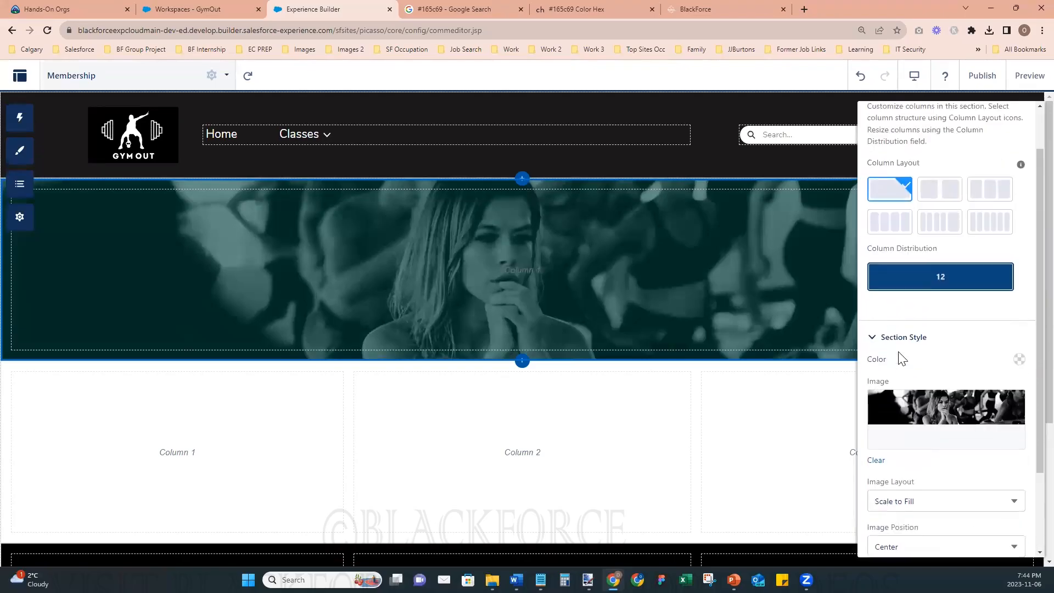
pyautogui.scroll(-1, 926, 184)
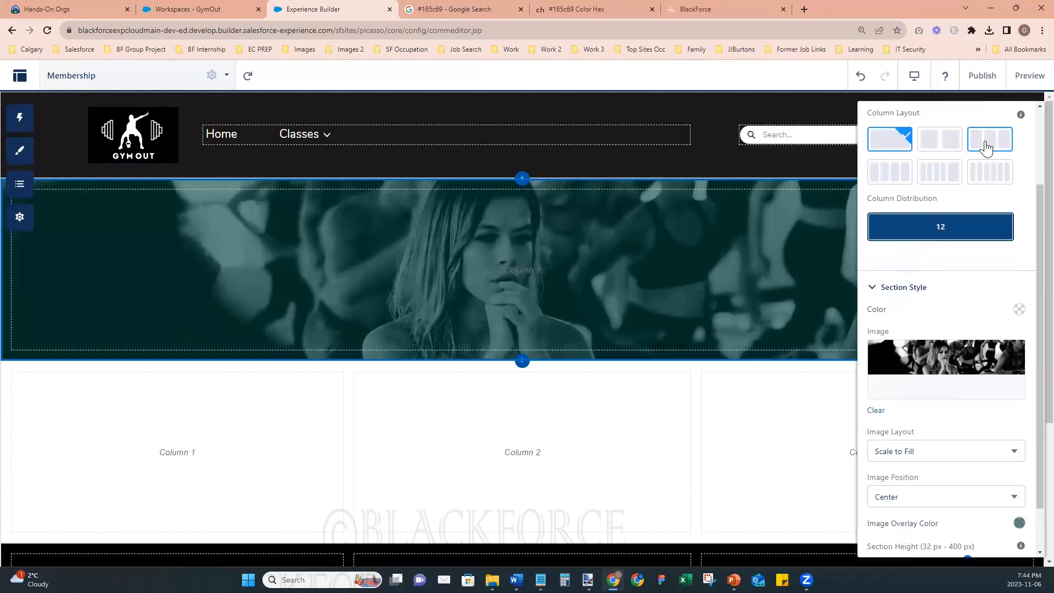
pyautogui.click(947, 148)
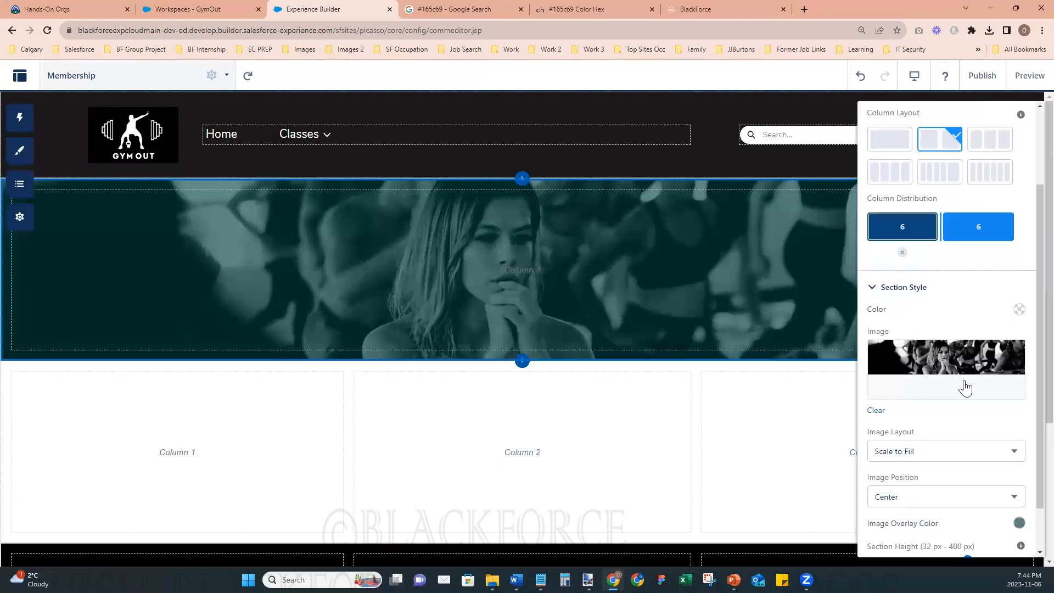
pyautogui.moveTo(939, 228); pyautogui.dragTo(892, 230)
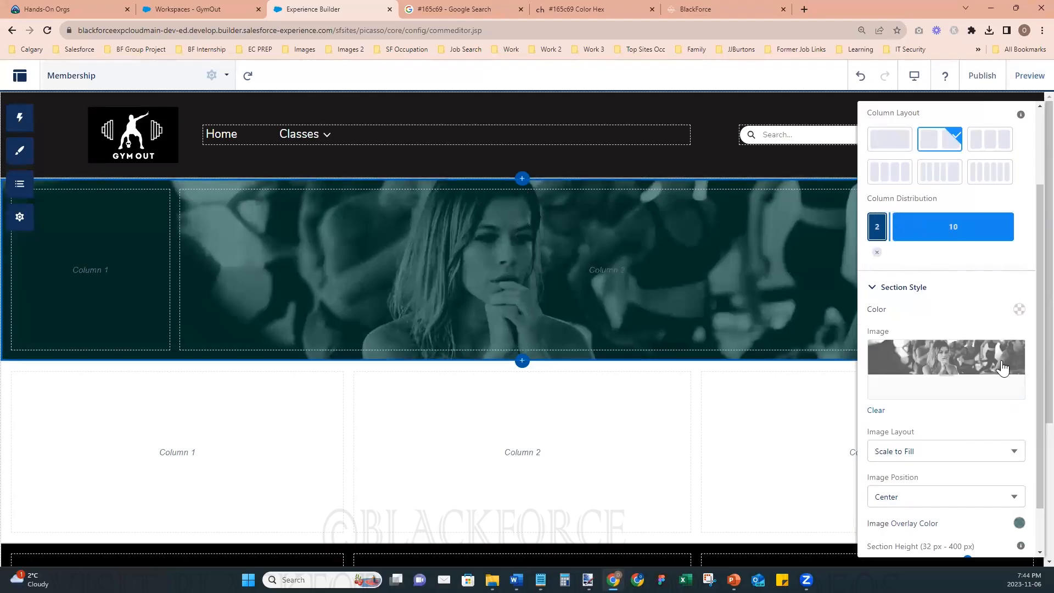
pyautogui.scroll(2, 1013, 154)
pyautogui.click(1021, 118)
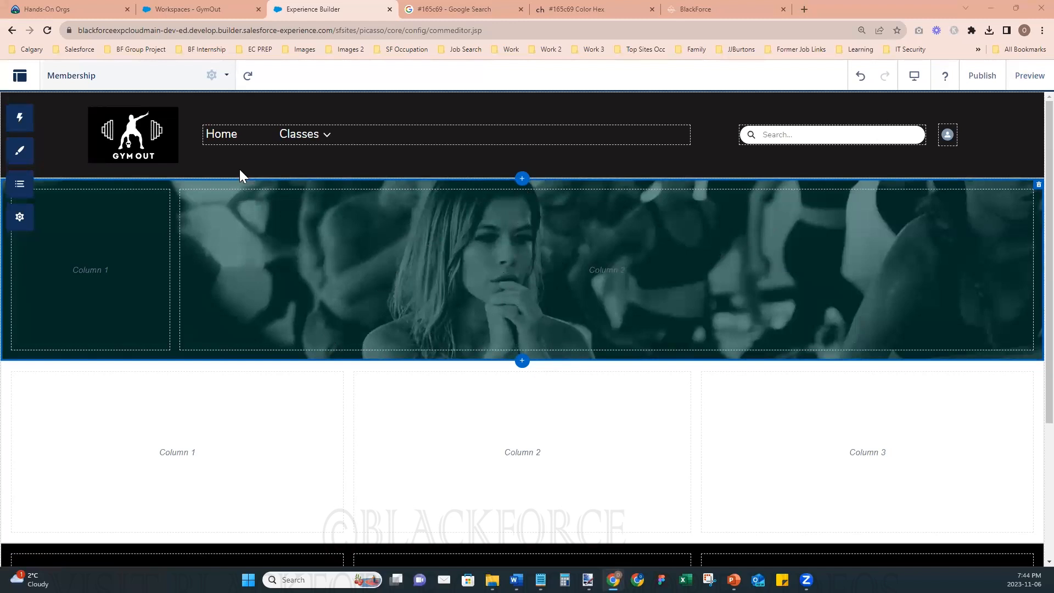
# - Add a Rich Content Editor to the header section's second column and replace its placeholder text with "Membership"
pyautogui.click(20, 148)
pyautogui.click(20, 118)
pyautogui.click(109, 141)
pyautogui.write('rich')
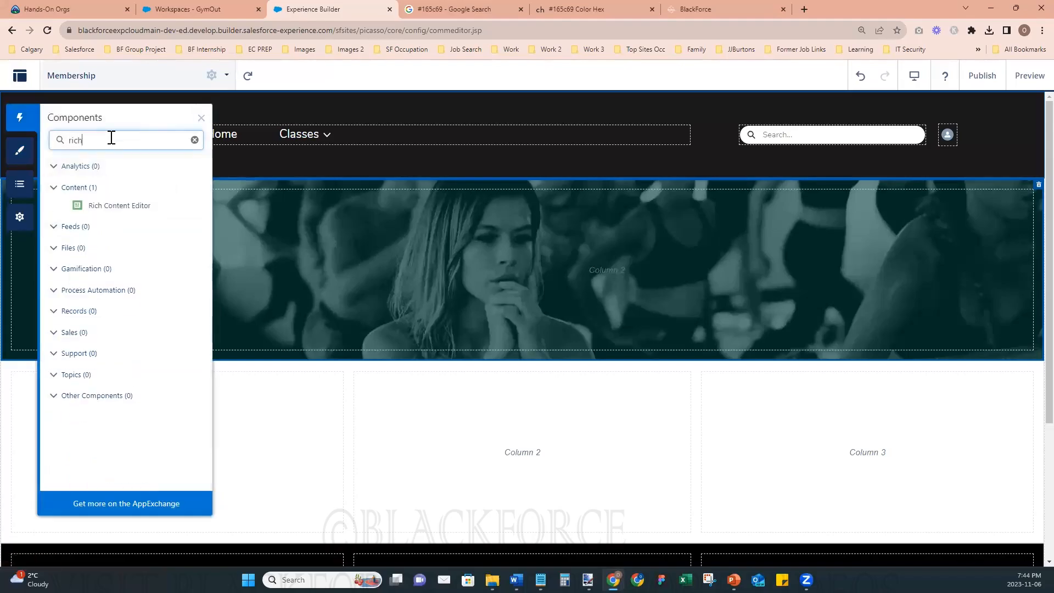
pyautogui.moveTo(97, 203); pyautogui.dragTo(364, 246)
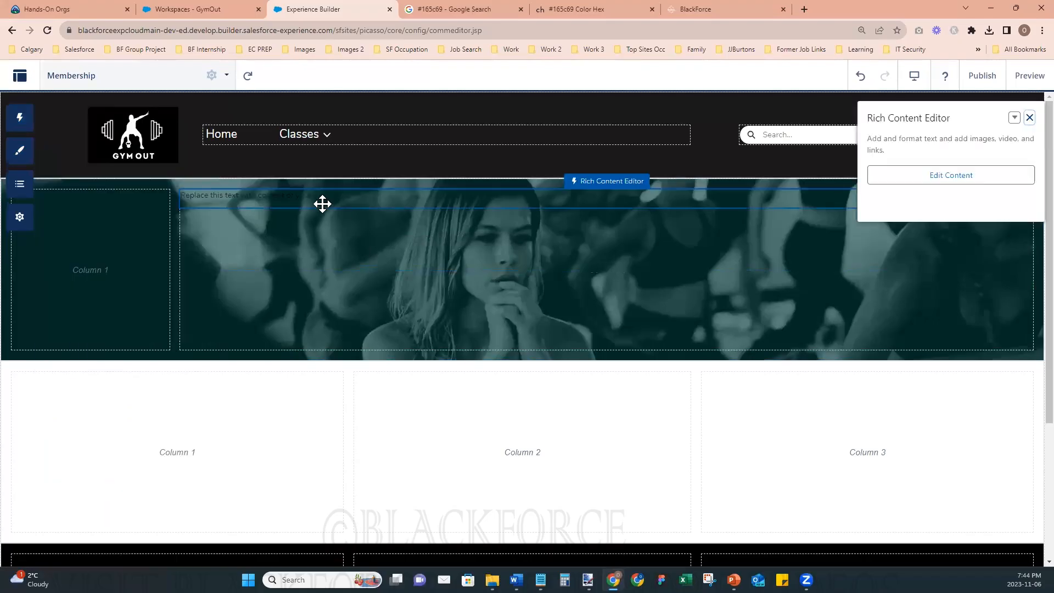
pyautogui.click(320, 196)
pyautogui.tripleClick(317, 196)
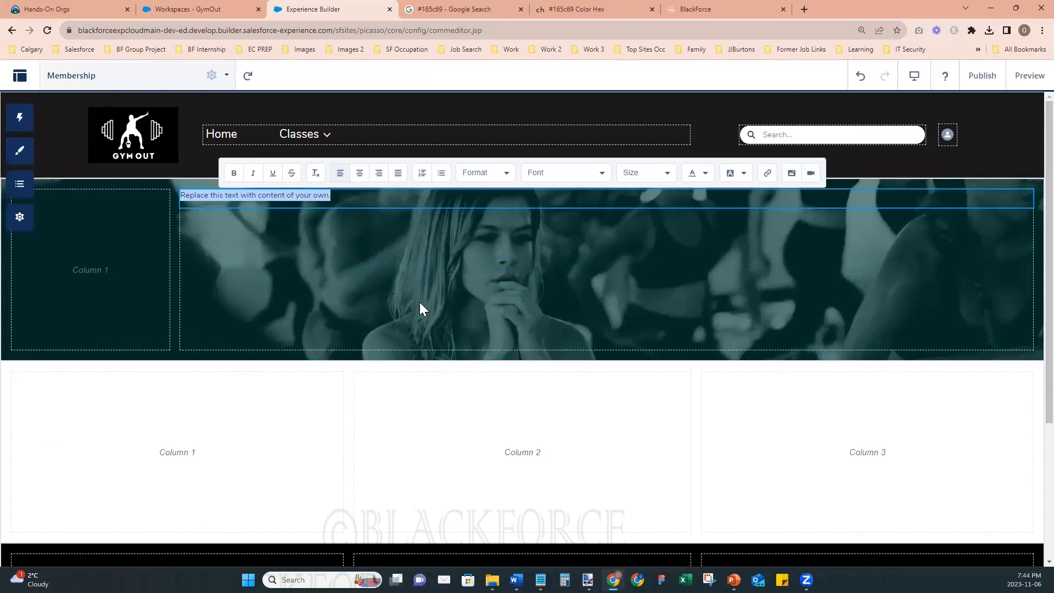
pyautogui.write('Membership')
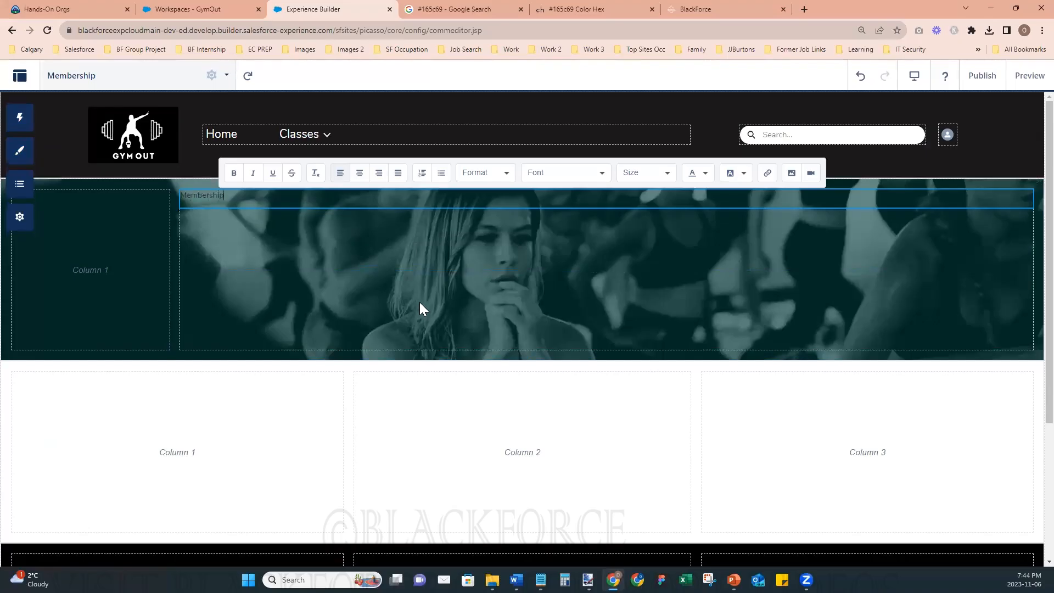
# - Color the Membership title white and set its font size to 36px
pyautogui.hotkey('ctrl', 'a')
pyautogui.click(706, 173)
pyautogui.click(693, 212)
pyautogui.click(666, 174)
pyautogui.scroll(-4, 647, 283)
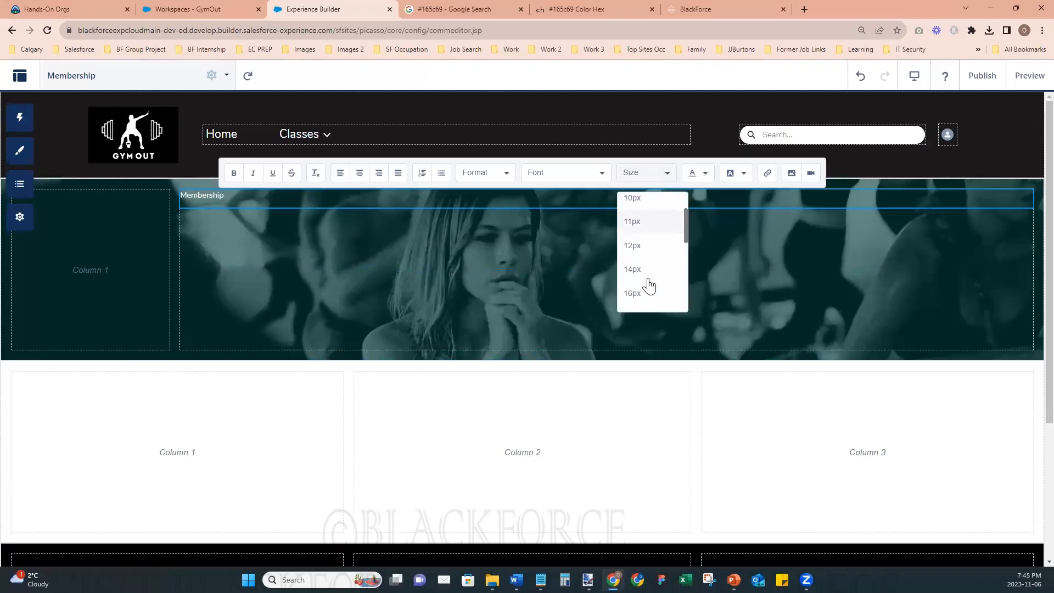
pyautogui.click(633, 248)
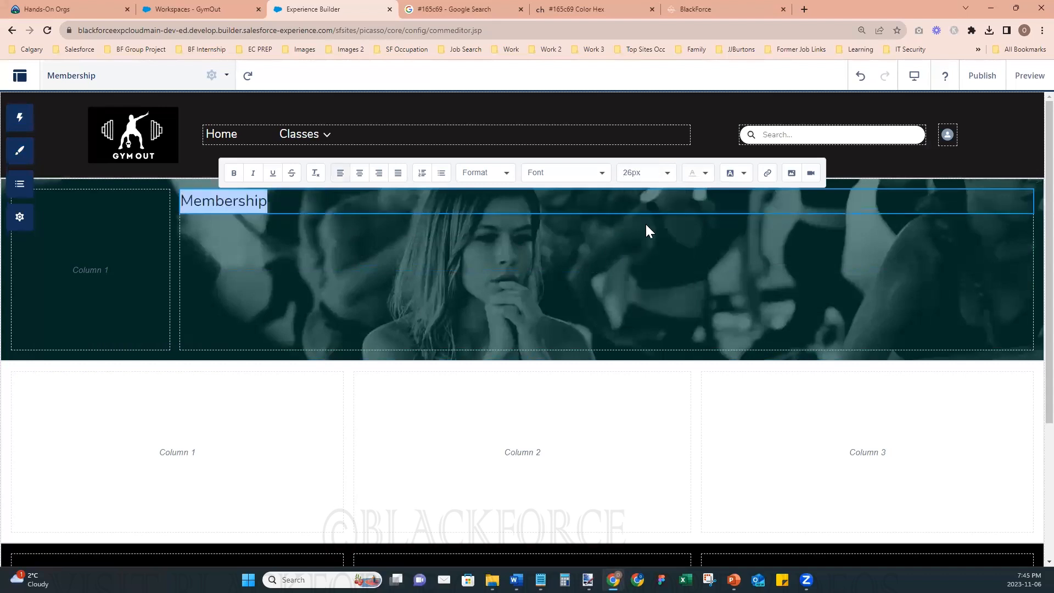
pyautogui.click(666, 175)
pyautogui.click(651, 294)
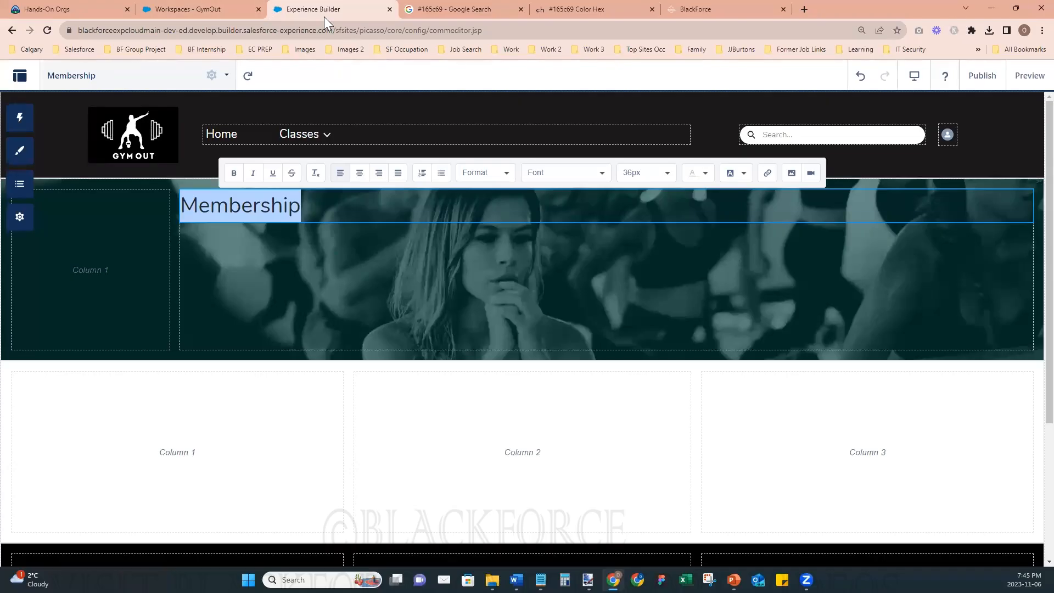
# - Publish the GymOut site's changes
pyautogui.click(982, 76)
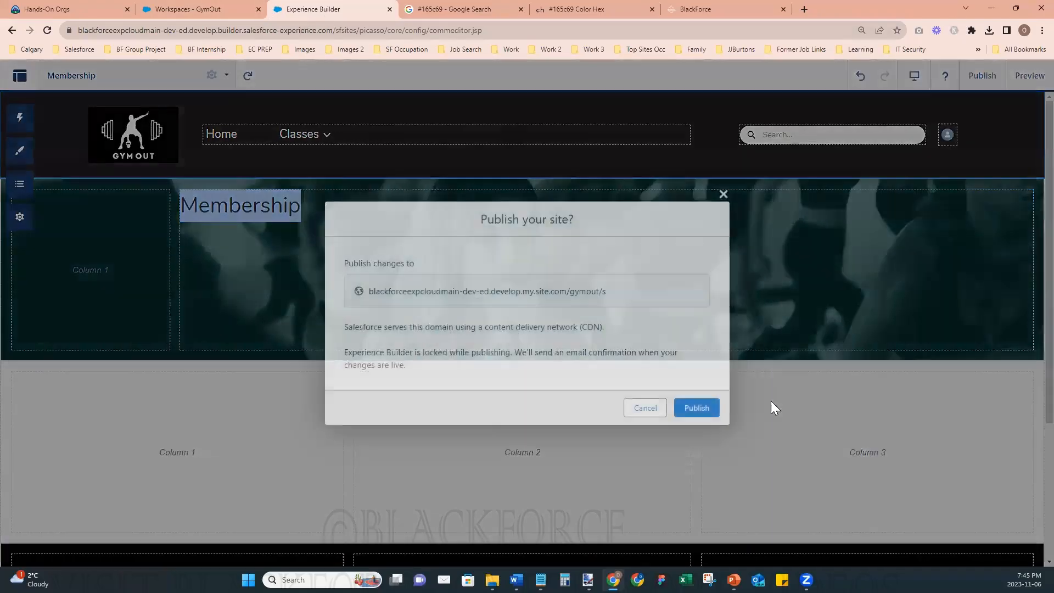
pyautogui.click(687, 407)
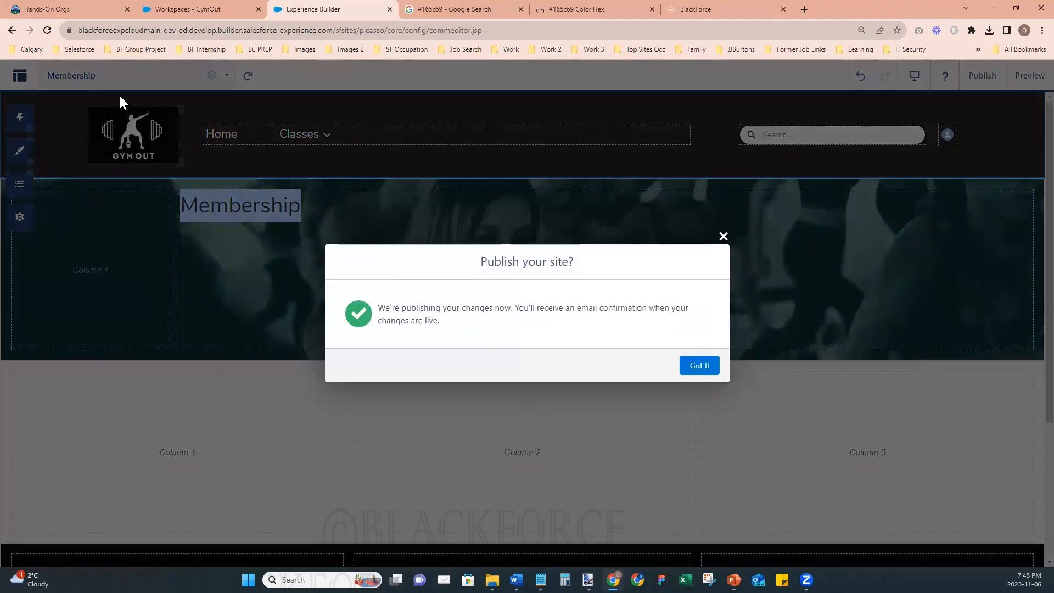
pyautogui.click(698, 366)
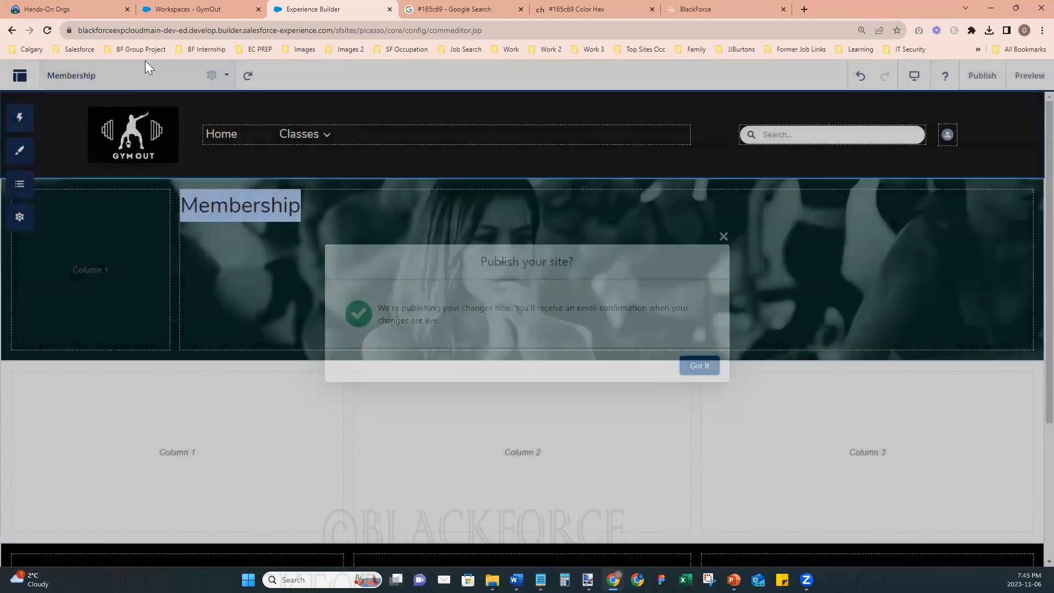
# - Open the Yoga Flow page and check the font size of its header title
pyautogui.click(111, 75)
pyautogui.scroll(-3, 117, 367)
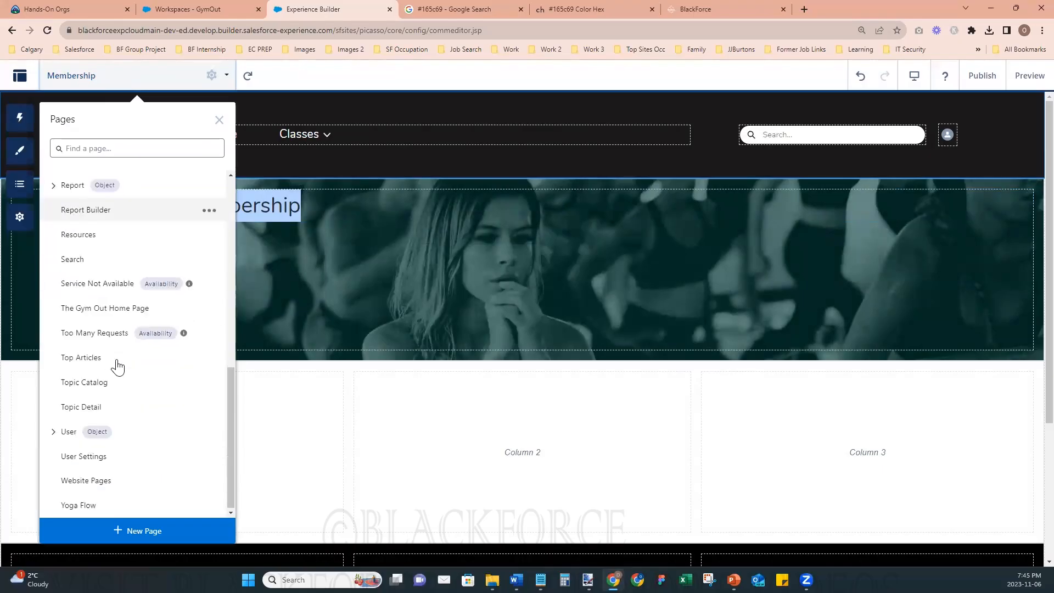
pyautogui.click(113, 506)
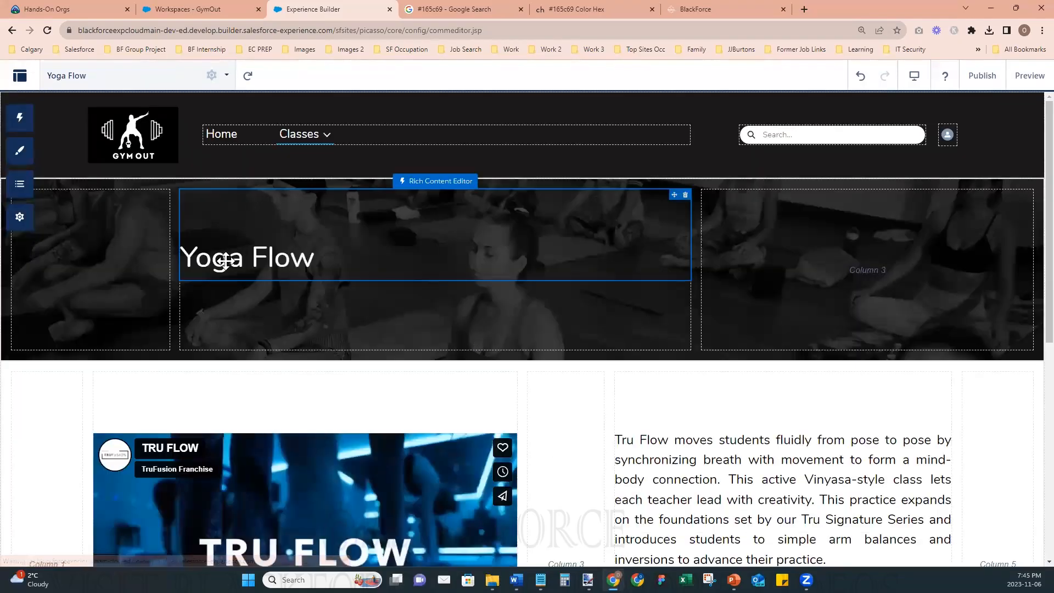
pyautogui.click(273, 261)
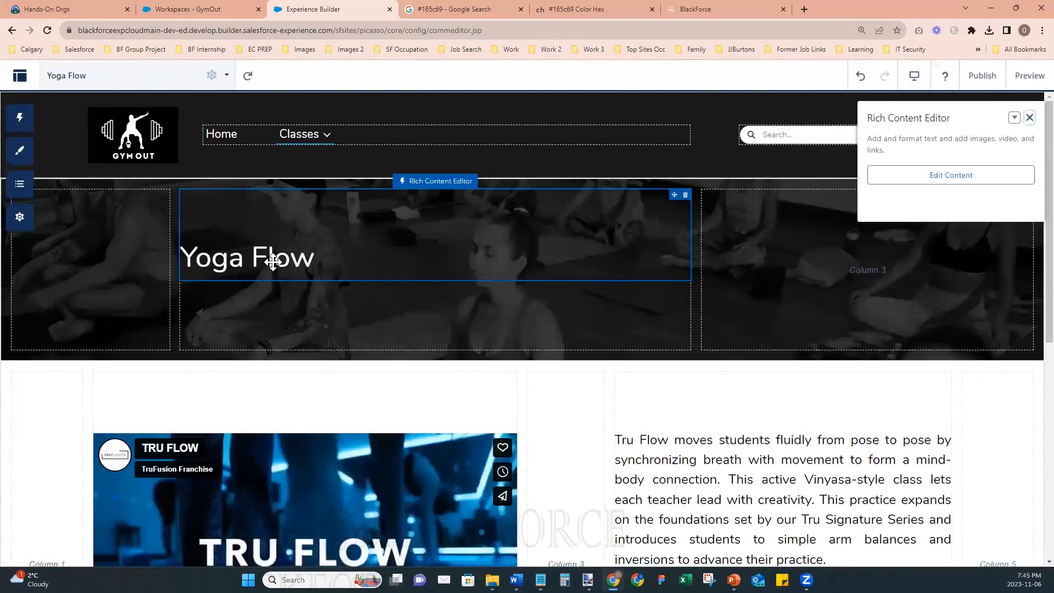
pyautogui.click(275, 260)
pyautogui.moveTo(315, 257); pyautogui.dragTo(197, 253)
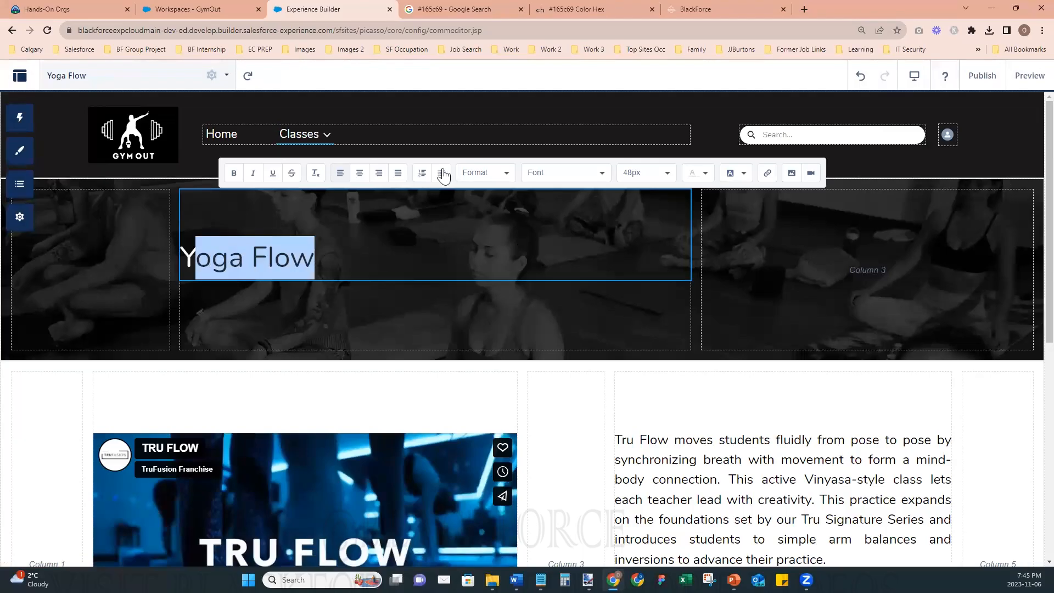
# - Return to the Membership page and set its header title's font size to 48px
pyautogui.click(78, 83)
pyautogui.scroll(4, 129, 317)
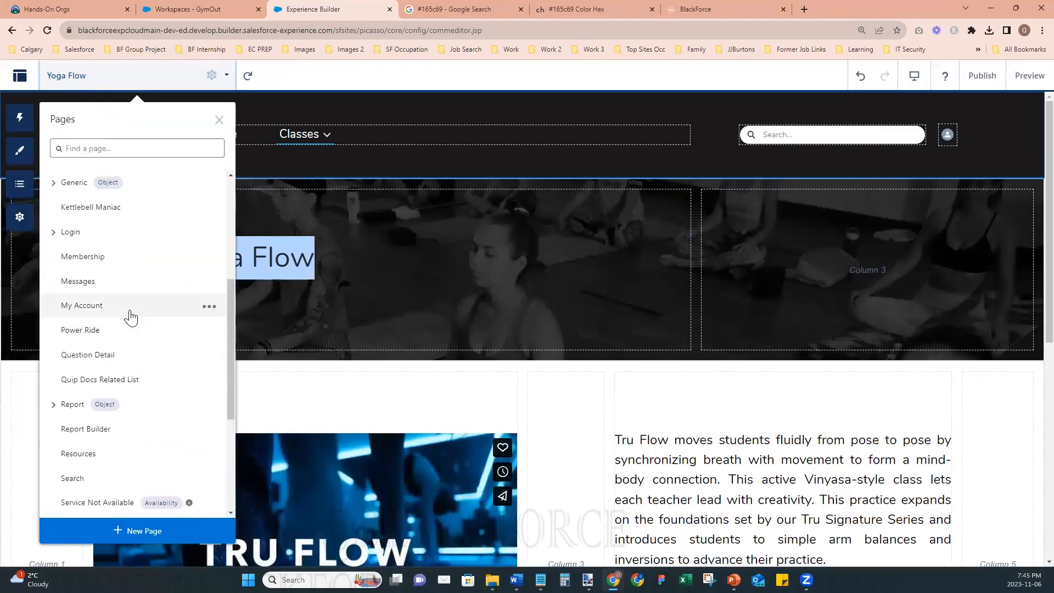
pyautogui.click(91, 258)
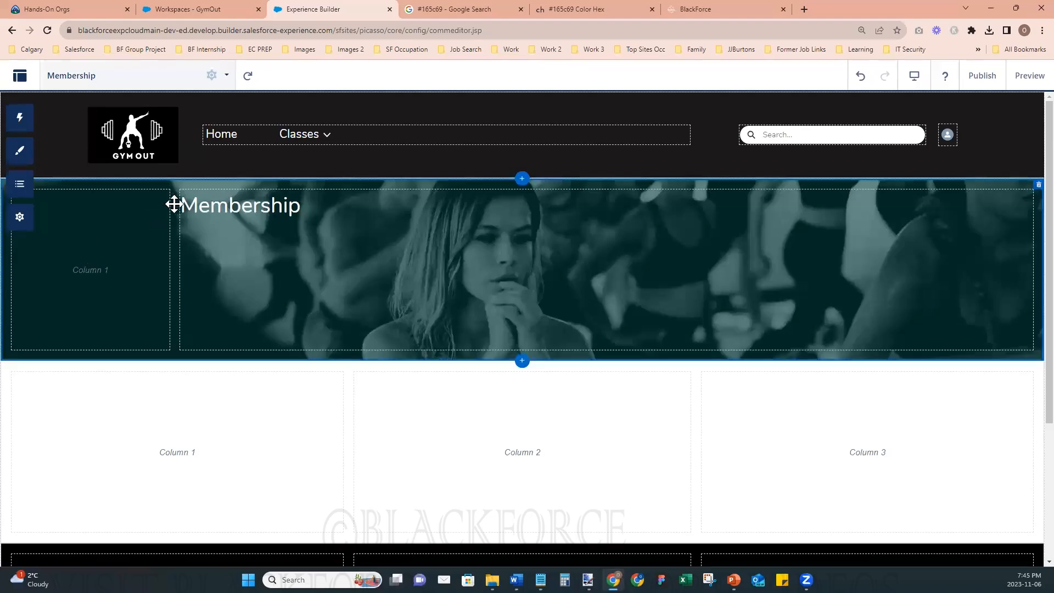
pyautogui.click(198, 205)
pyautogui.click(207, 206)
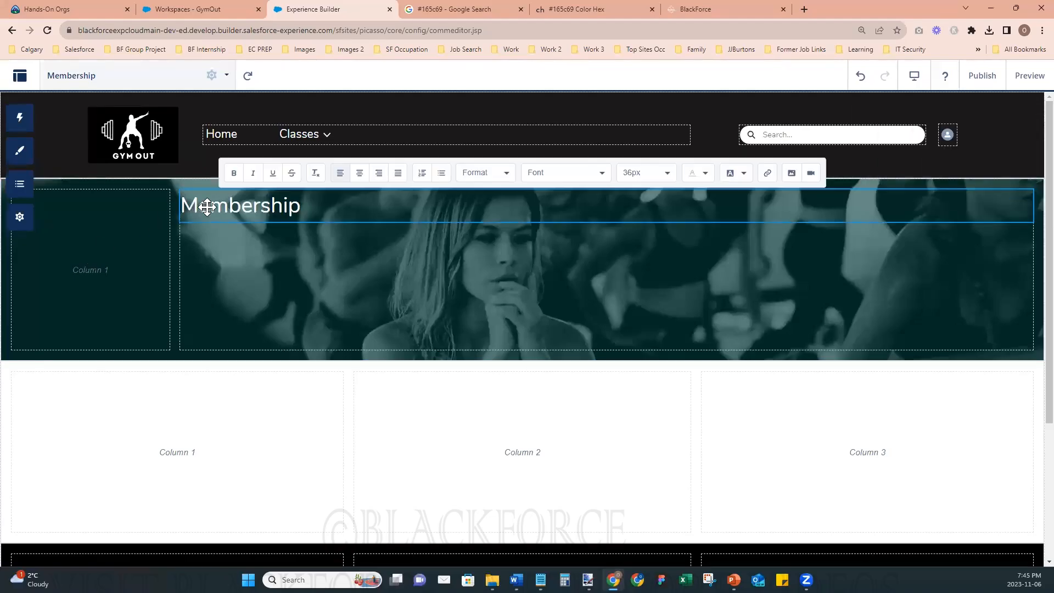
pyautogui.doubleClick(207, 206)
pyautogui.click(640, 174)
pyautogui.scroll(-5, 653, 278)
pyautogui.click(654, 257)
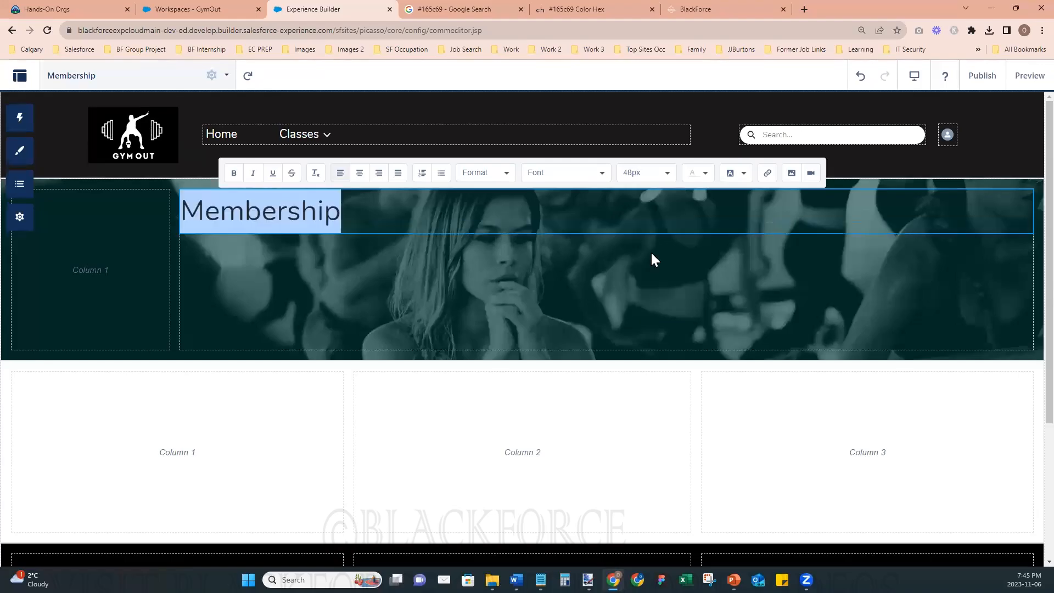
# - Lower the Membership title in the banner by adding blank space above it
pyautogui.click(486, 231)
pyautogui.press('Return')
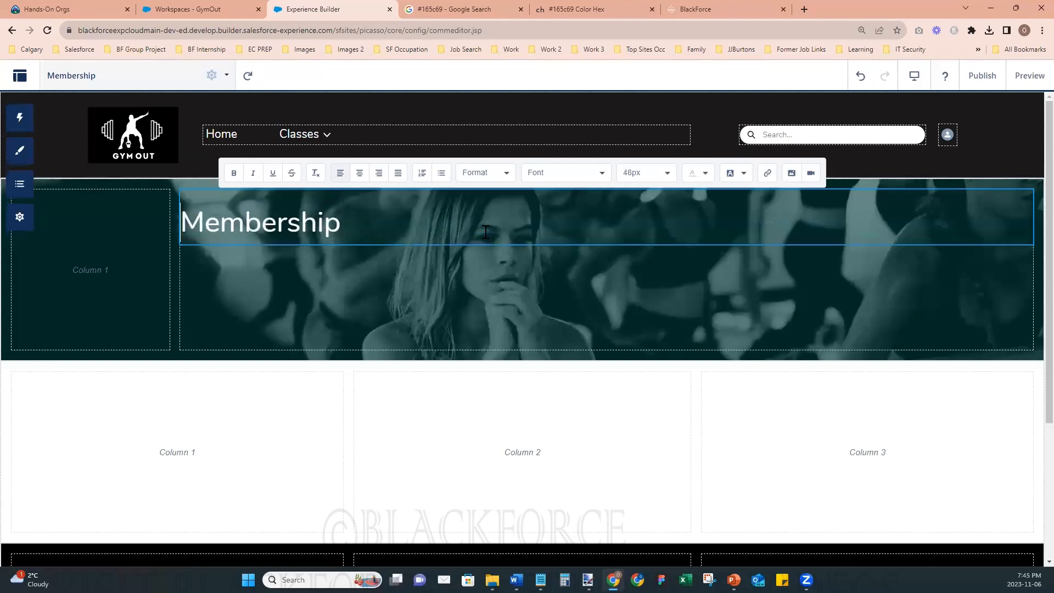
pyautogui.press('Return')
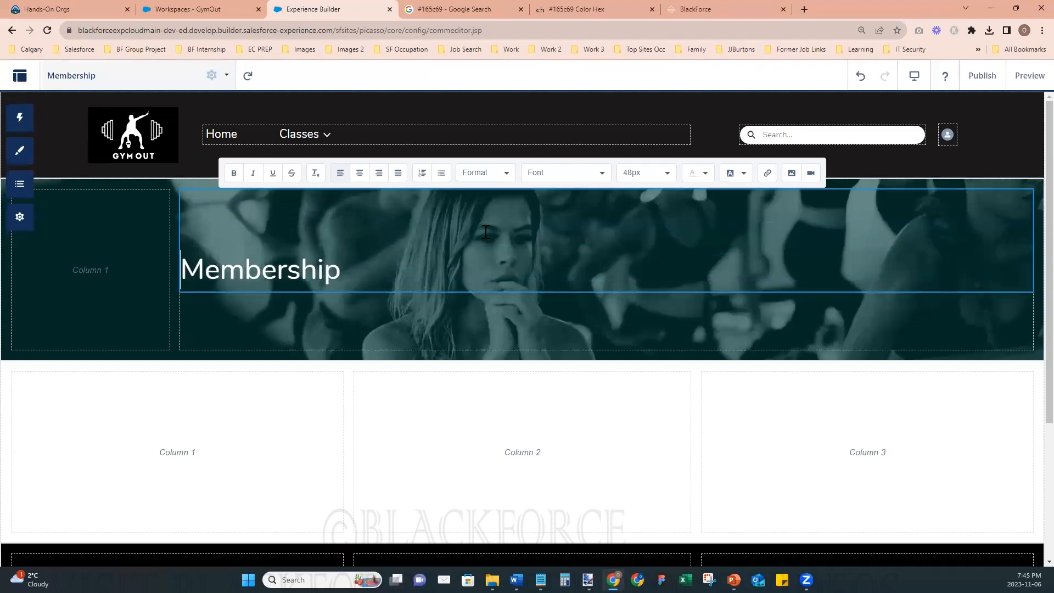
pyautogui.press('BackSpace')
pyautogui.click(612, 325)
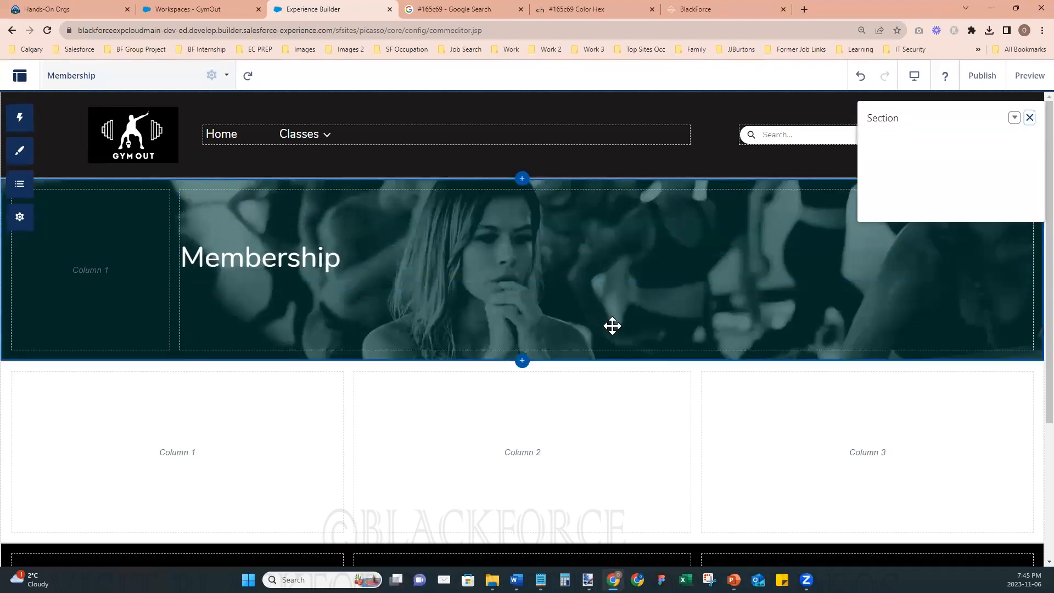
# - Preview the Membership page from header to footer, and return to the builder
pyautogui.click(766, 432)
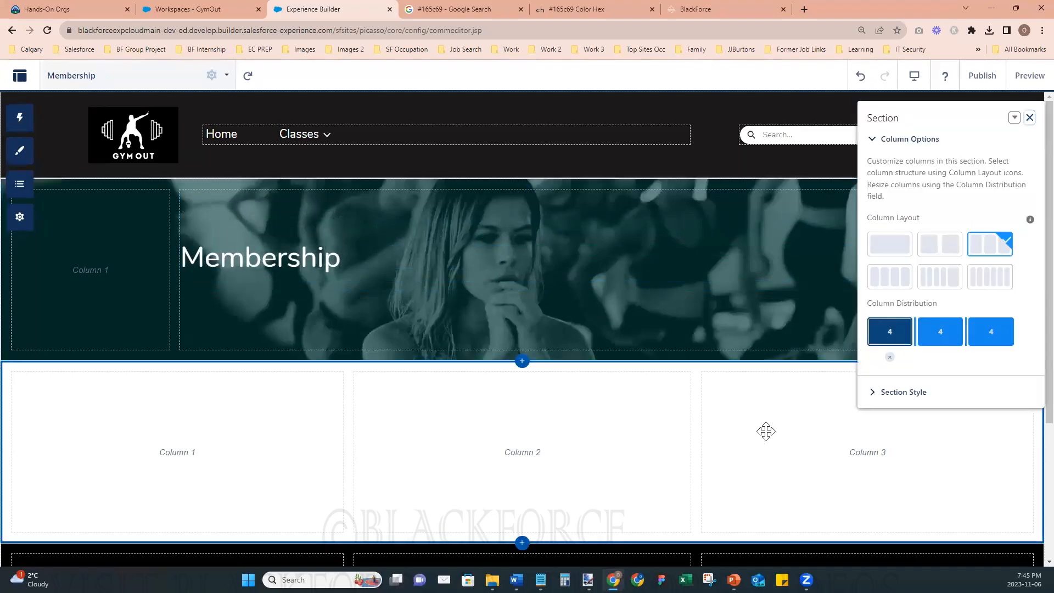
pyautogui.click(1030, 117)
pyautogui.click(1031, 75)
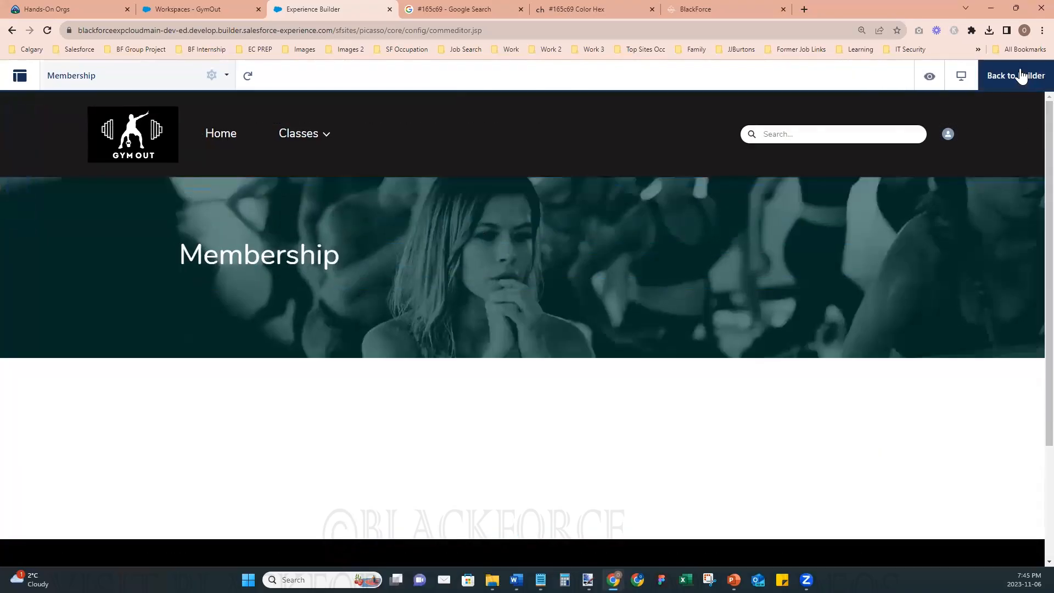
pyautogui.scroll(-3, 1006, 391)
pyautogui.scroll(3, 1005, 391)
pyautogui.click(1019, 77)
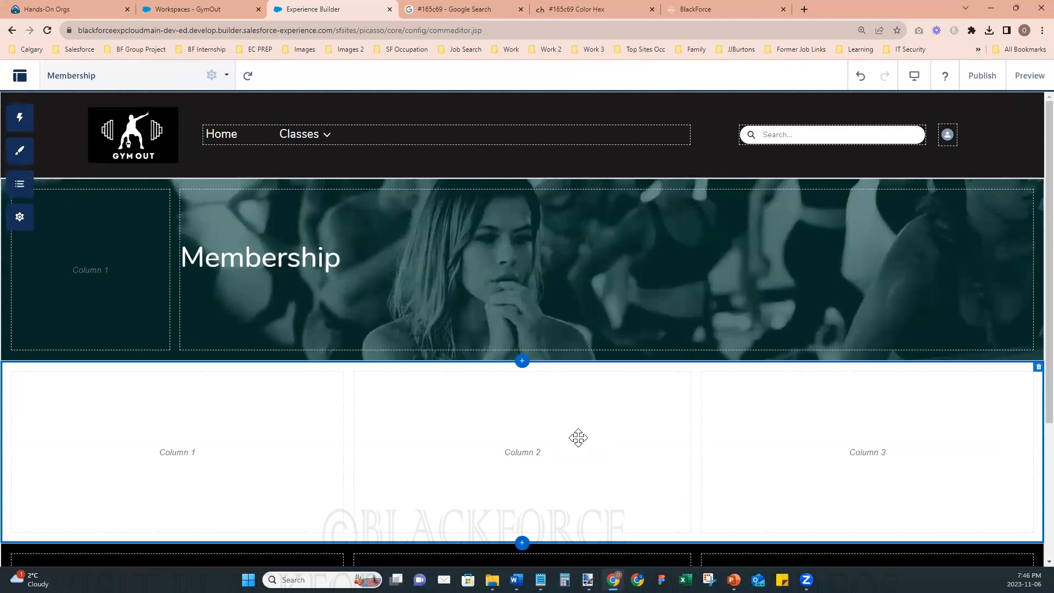
# - Give the section below the Membership banner a four-column layout with a 2, 4, 4, 2 distribution
pyautogui.click(578, 438)
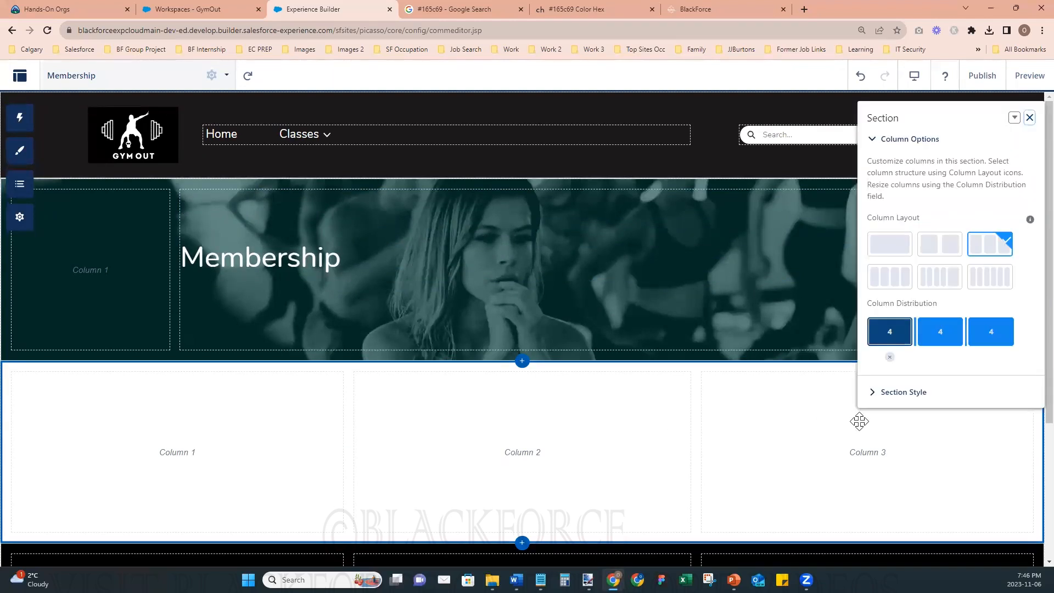
pyautogui.click(898, 283)
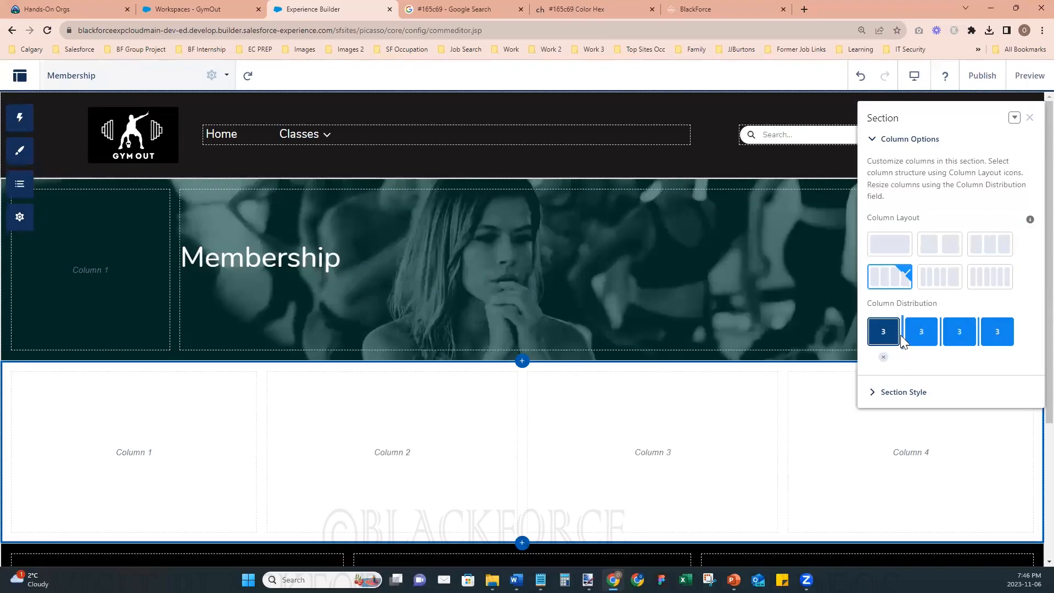
pyautogui.moveTo(902, 338); pyautogui.dragTo(886, 337)
pyautogui.moveTo(978, 328); pyautogui.dragTo(1000, 336)
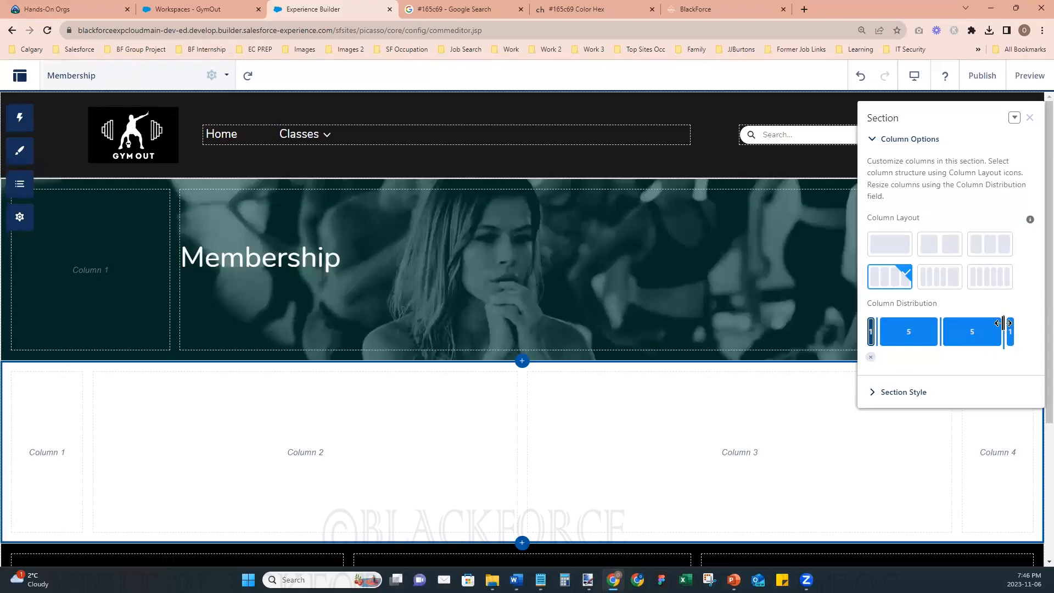
pyautogui.moveTo(875, 326); pyautogui.dragTo(887, 327)
pyautogui.moveTo(1006, 329); pyautogui.dragTo(994, 330)
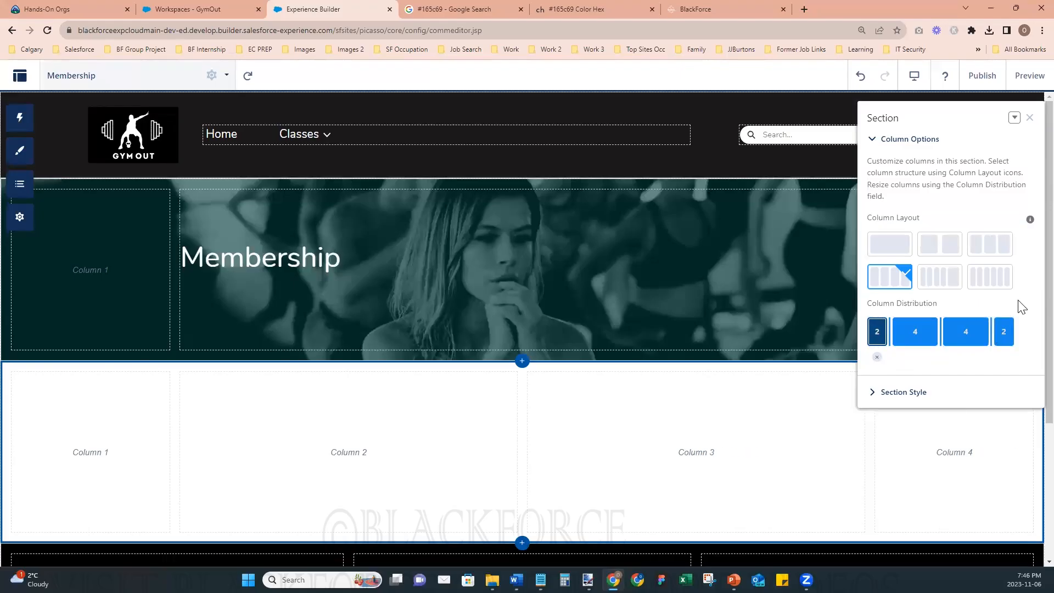
pyautogui.click(918, 140)
pyautogui.click(918, 172)
pyautogui.click(918, 172)
pyautogui.click(1028, 117)
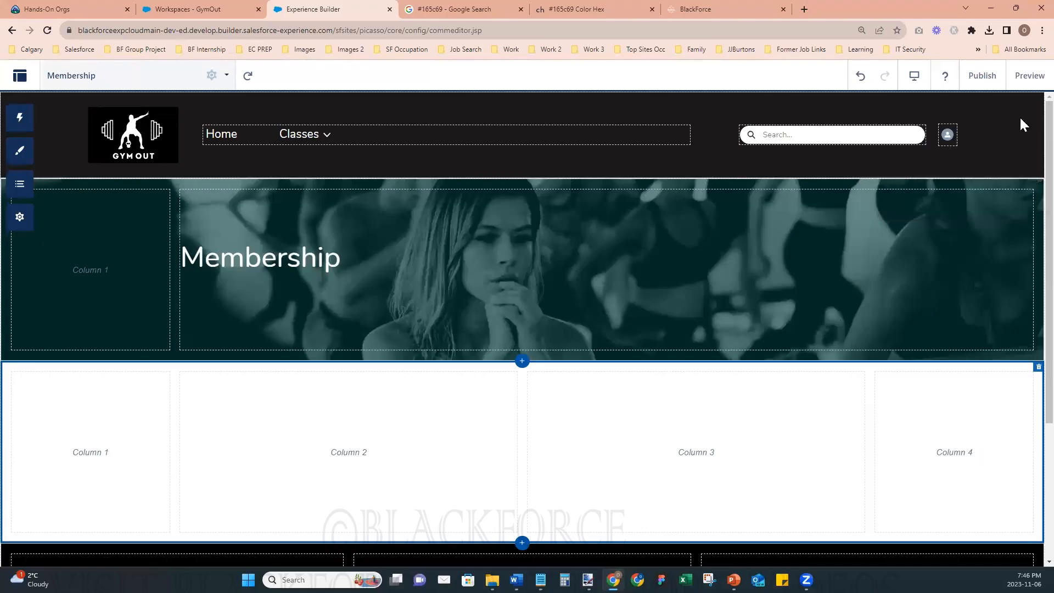
pyautogui.scroll(-2, 429, 456)
pyautogui.scroll(-1, 432, 456)
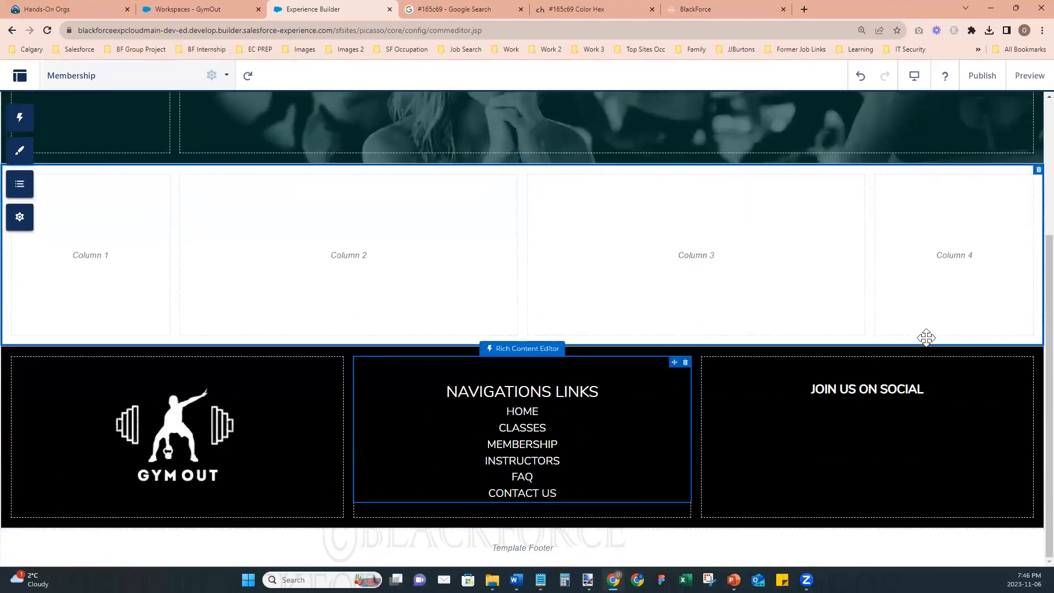
# - Add a section above the footer and give it a four-column layout with a 2, 4, 4, 2 distribution
pyautogui.click(522, 346)
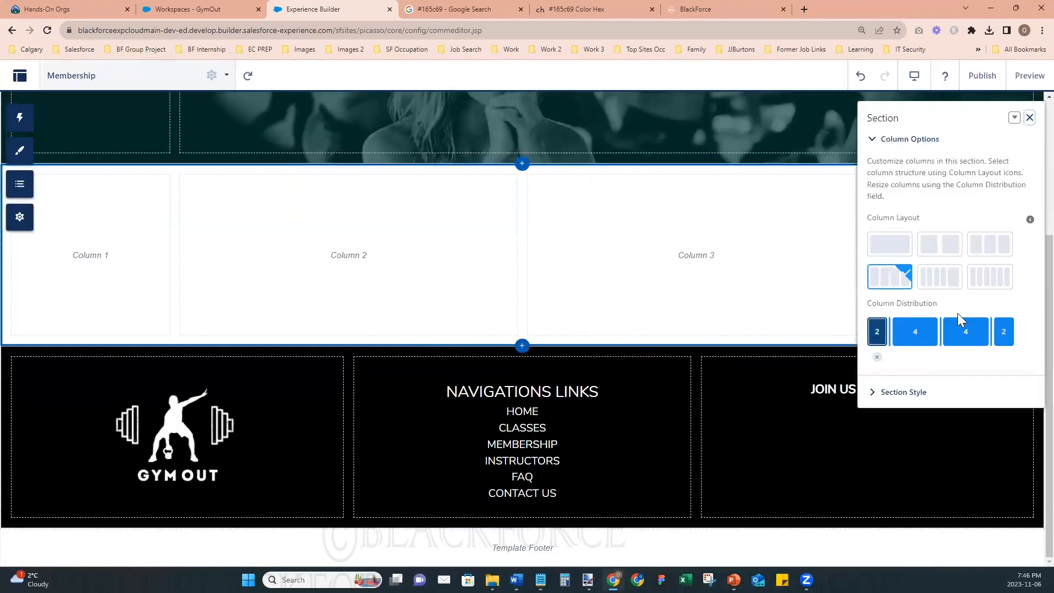
pyautogui.click(886, 279)
pyautogui.moveTo(903, 329); pyautogui.dragTo(890, 330)
pyautogui.moveTo(978, 333); pyautogui.dragTo(990, 334)
pyautogui.click(1030, 118)
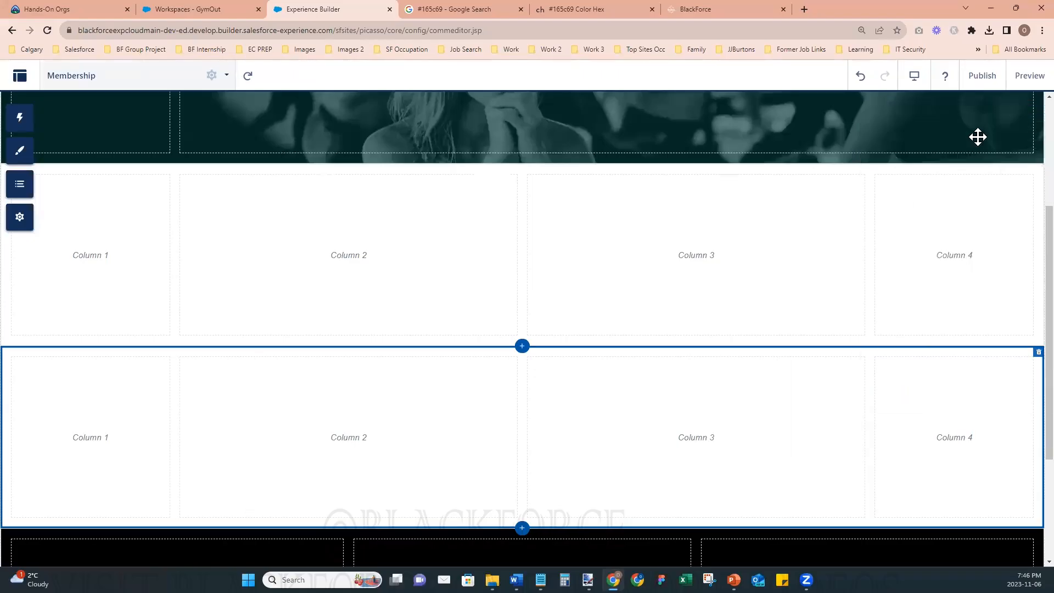
# - Find the Rich Content Editor component and place it in column 2 of the section directly below the Membership banner
pyautogui.click(379, 284)
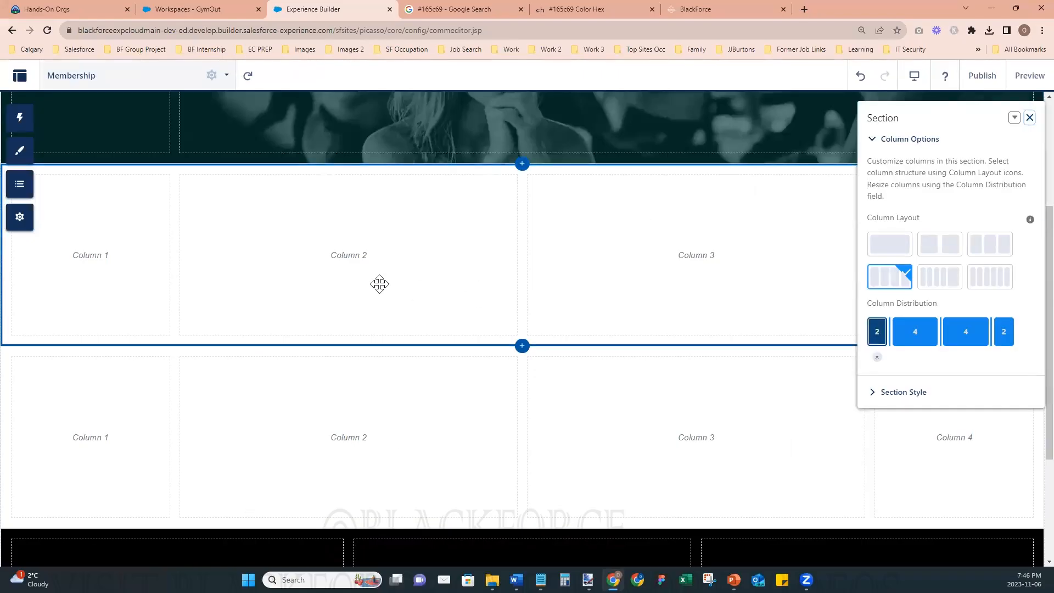
pyautogui.click(20, 117)
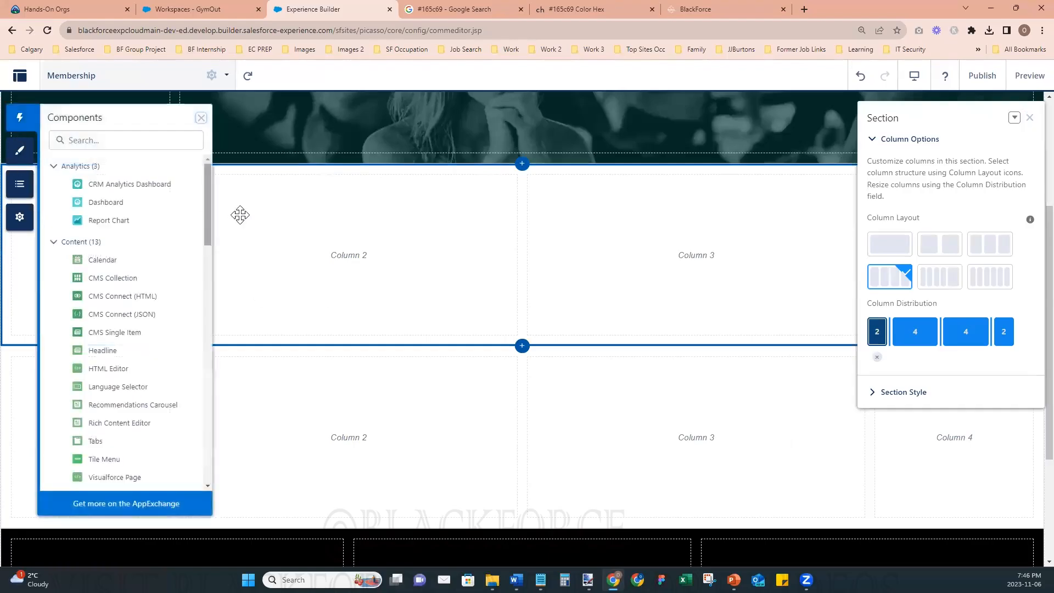
pyautogui.click(111, 141)
pyautogui.write('e')
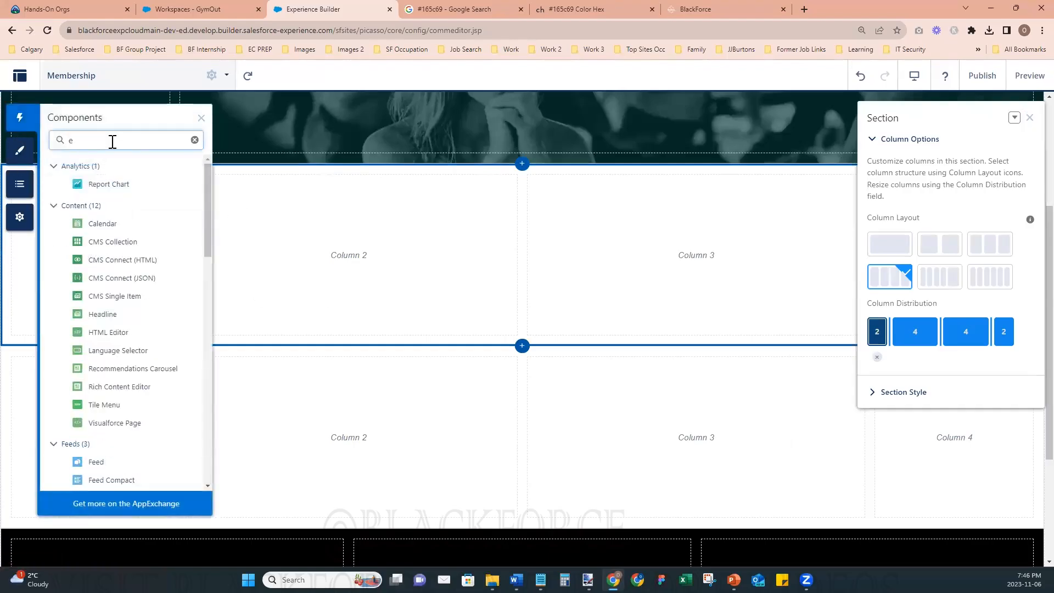
pyautogui.press('BackSpace')
pyautogui.write('rich')
pyautogui.moveTo(142, 211); pyautogui.dragTo(372, 258)
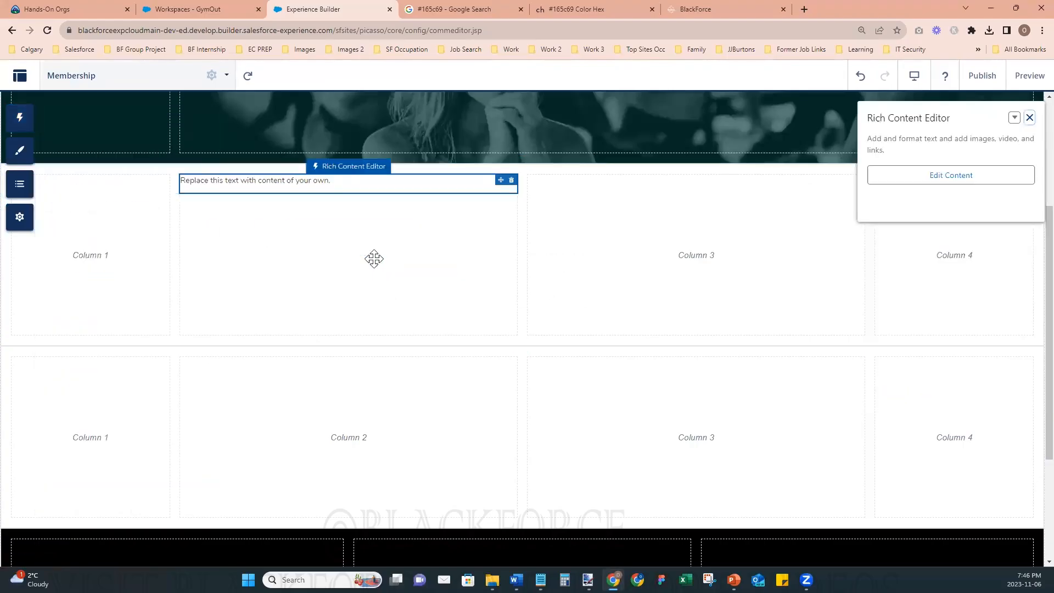
# - Replace the placeholder text in column 2 with the uploaded Silver Member image from the New folder directory
pyautogui.click(310, 181)
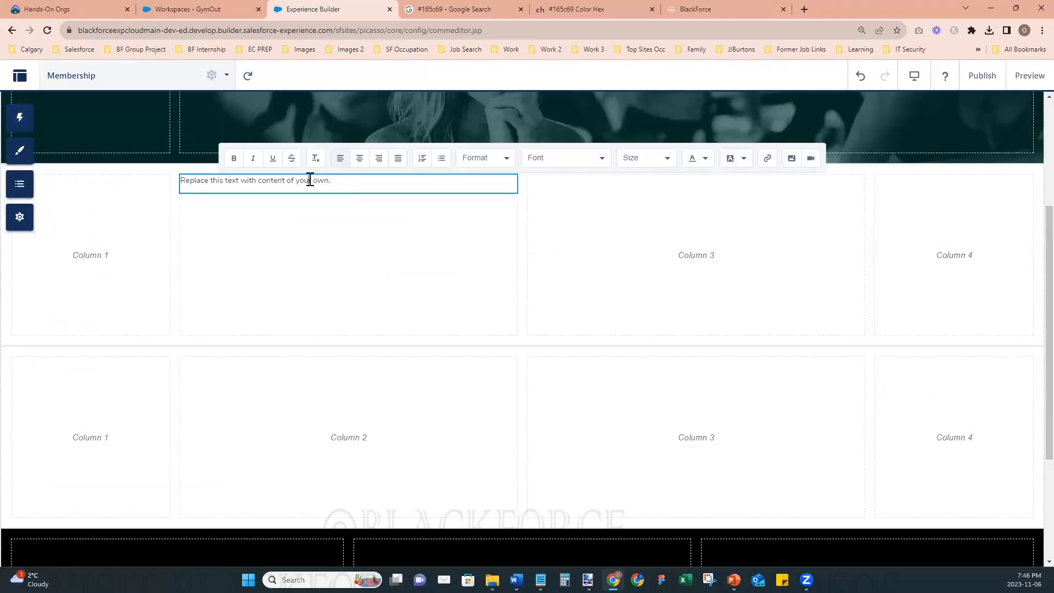
pyautogui.tripleClick(310, 180)
pyautogui.press('BackSpace')
pyautogui.click(791, 159)
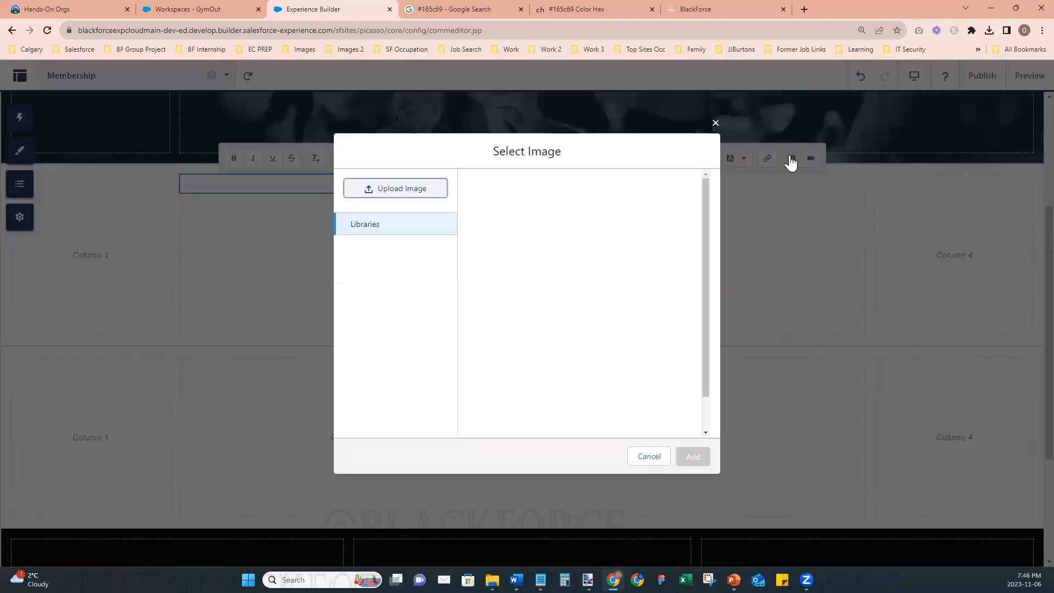
pyautogui.click(428, 189)
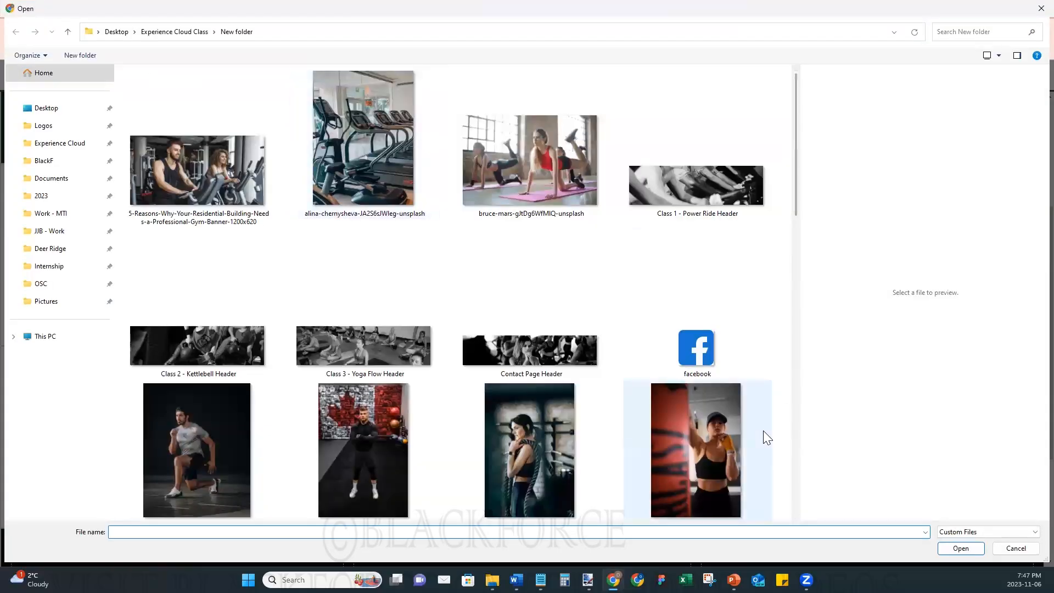
pyautogui.scroll(-6, 659, 456)
pyautogui.scroll(-8, 661, 456)
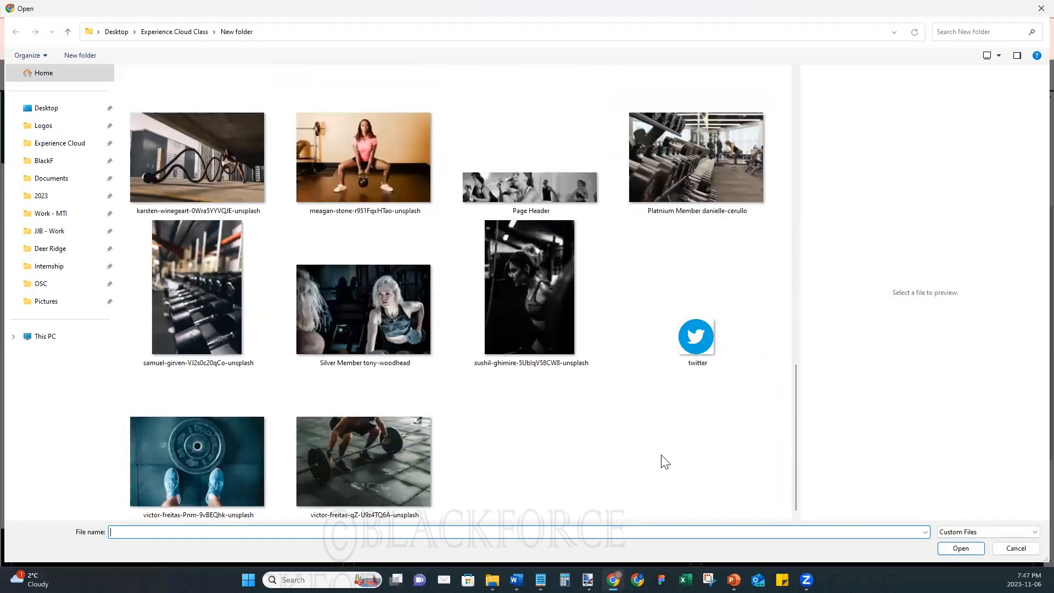
pyautogui.click(328, 328)
pyautogui.click(960, 548)
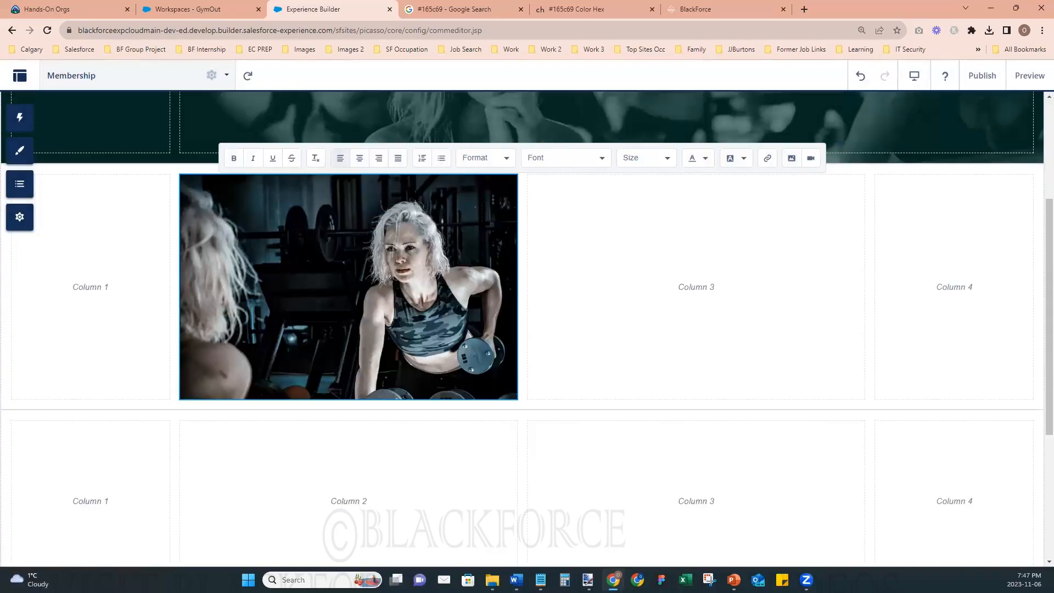
# - Add a Rich Content Editor to column 3 beside the image and replace its placeholder with the One Club Access text from the document
pyautogui.hotkey('alt', 'Tab')
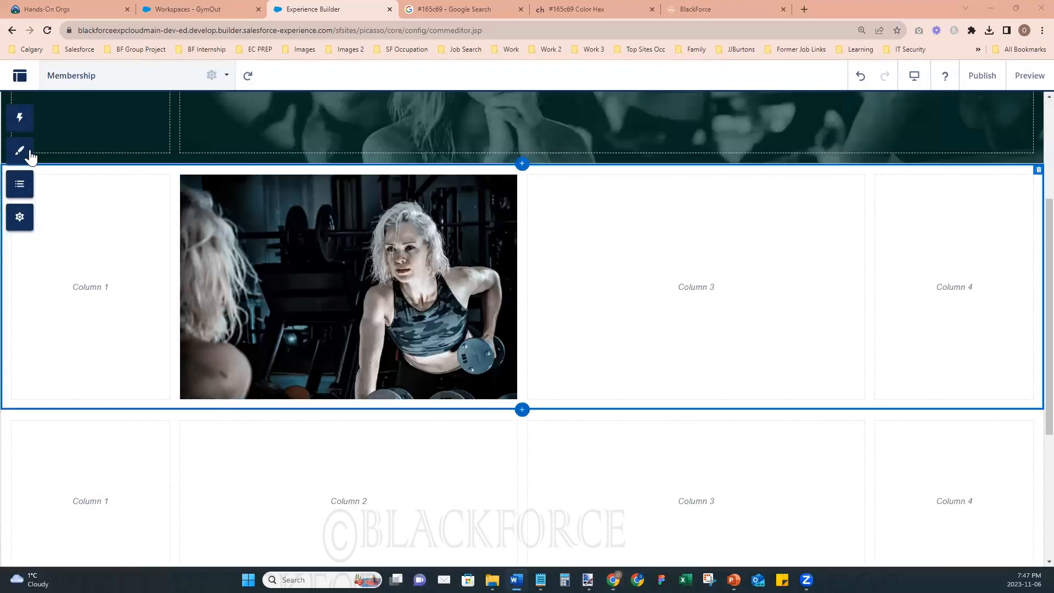
pyautogui.click(24, 118)
pyautogui.moveTo(120, 205); pyautogui.dragTo(688, 301)
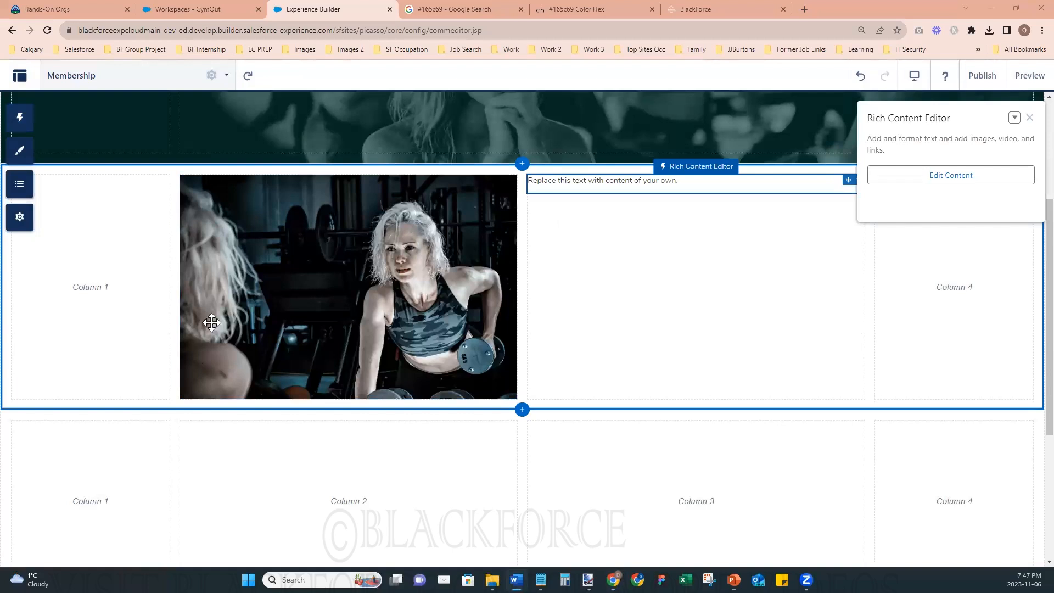
pyautogui.click(592, 186)
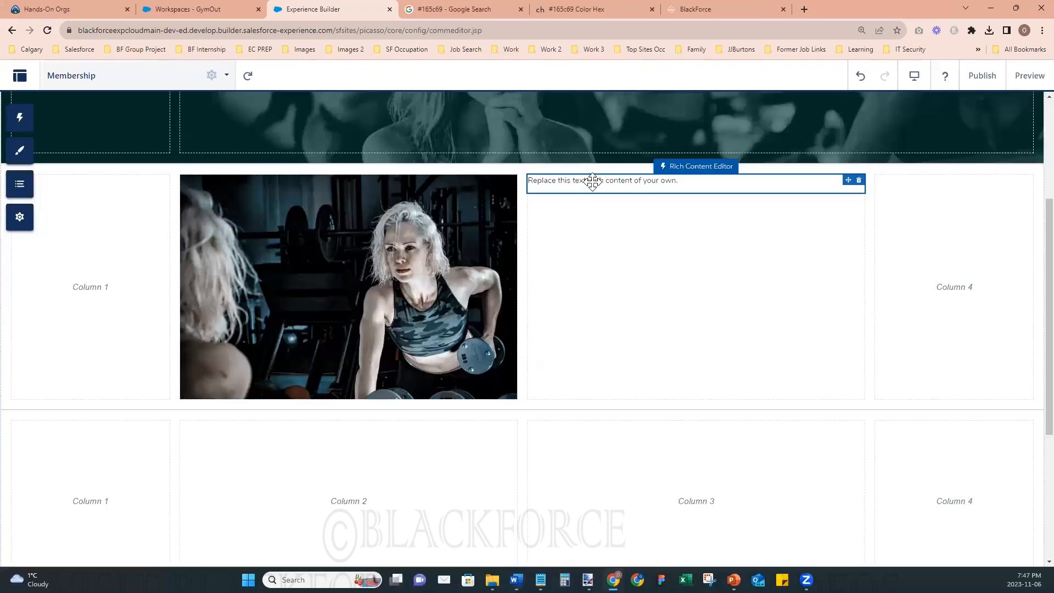
pyautogui.click(592, 183)
pyautogui.hotkey('ctrl', 'a')
pyautogui.write('One Club Access Get in and get fit with access to all the cardio and strength training equipment you could dream of at your club of enrollment and take the guesswork out of fitness with almost 2,000 on-demand workouts for in the club and on the go.')
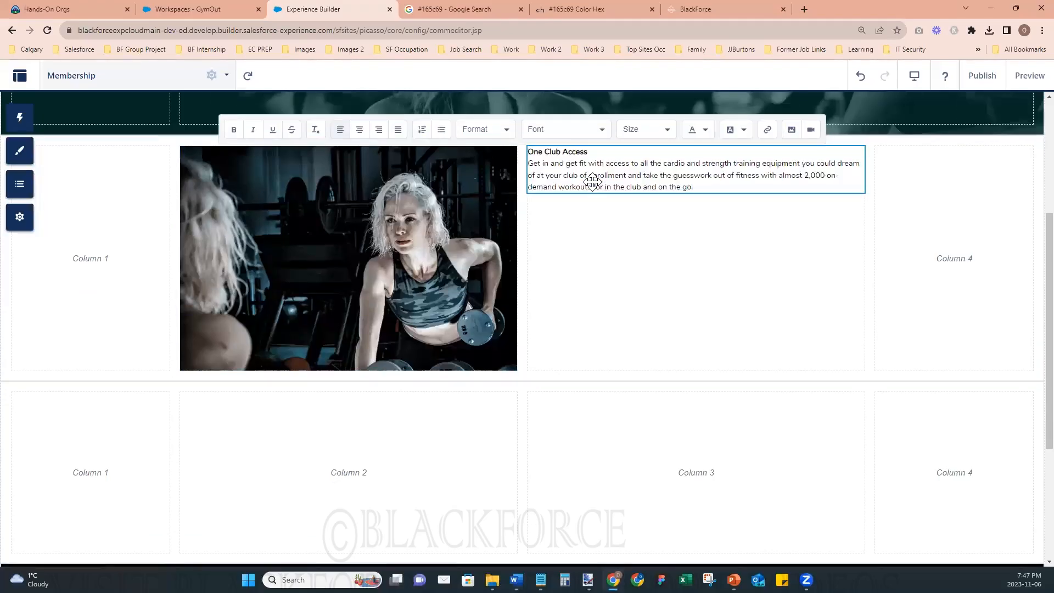
# - Set the font size of the whole One Club Access text to 24px
pyautogui.hotkey('ctrl', 'a')
pyautogui.click(664, 130)
pyautogui.scroll(-5, 651, 250)
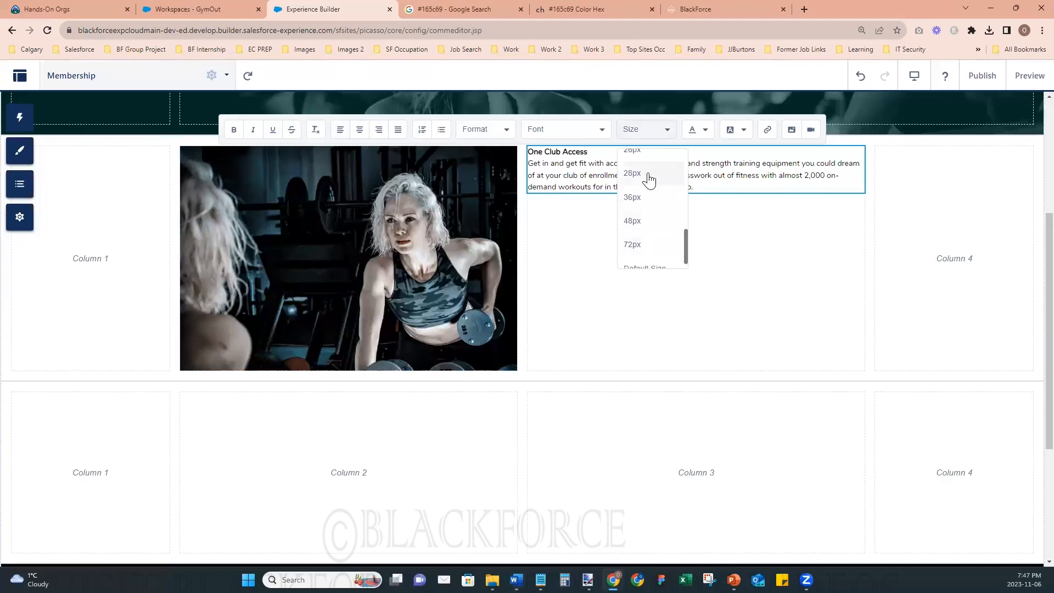
pyautogui.click(632, 174)
pyautogui.click(649, 134)
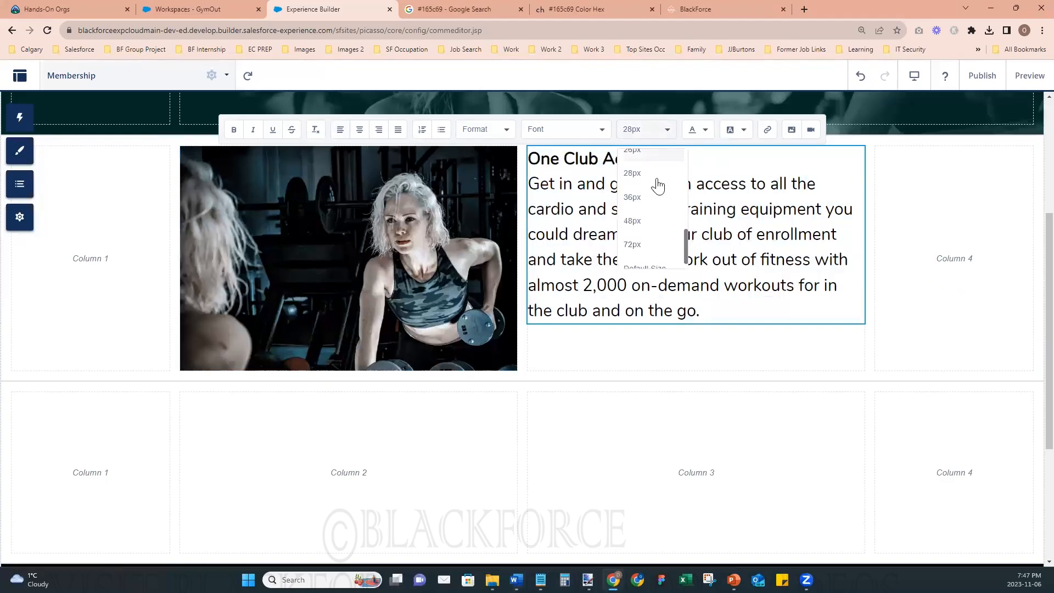
pyautogui.click(658, 156)
pyautogui.click(673, 134)
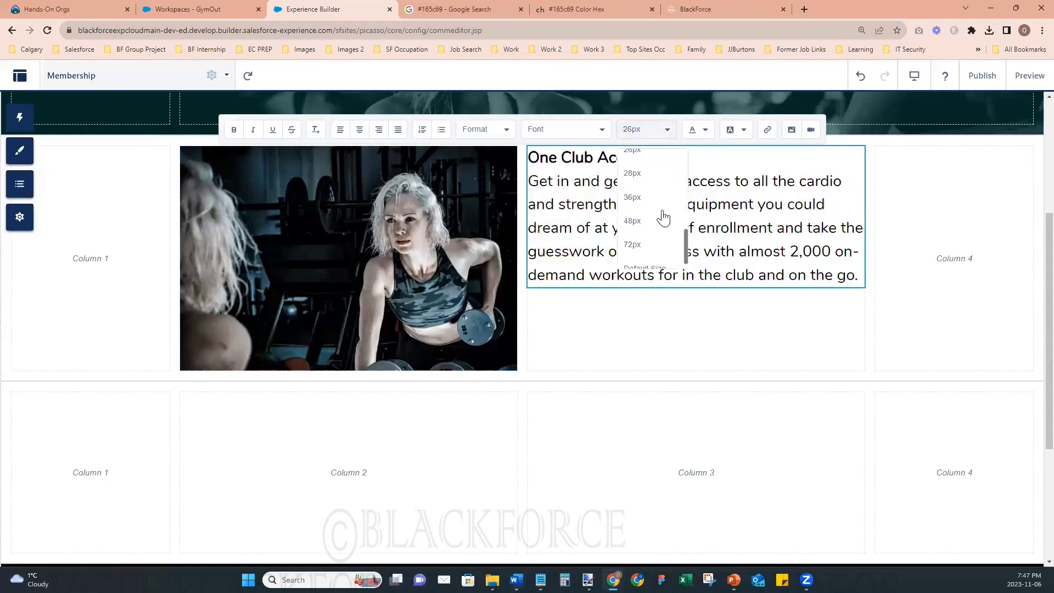
pyautogui.scroll(5, 659, 236)
pyautogui.click(645, 184)
# - Insert two blank lines above the One Club Access heading to lower the text beside the image
pyautogui.click(568, 271)
pyautogui.click(529, 267)
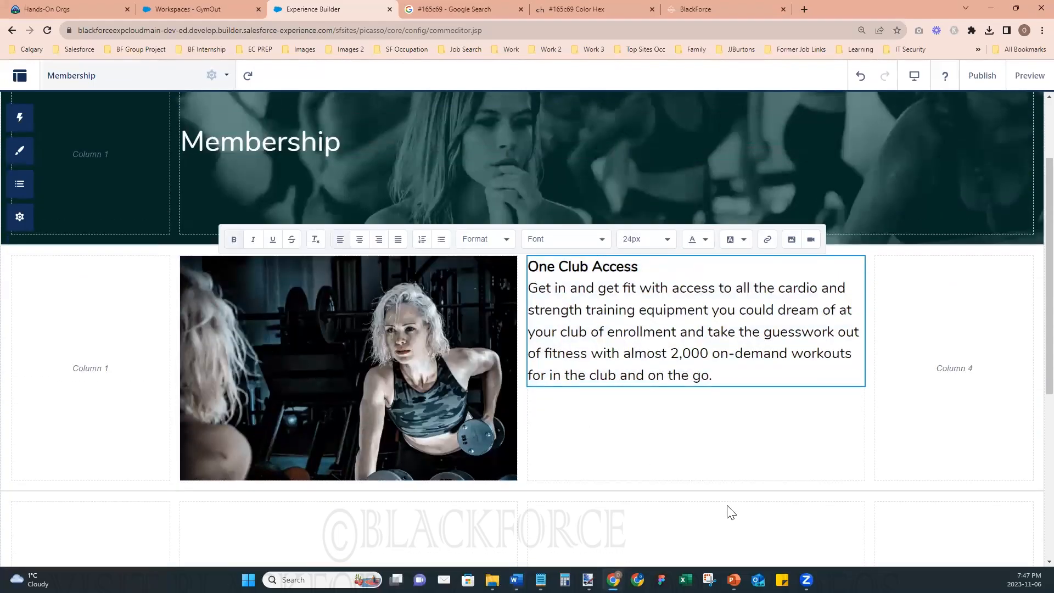
pyautogui.press('Return')
pyautogui.press('Return')
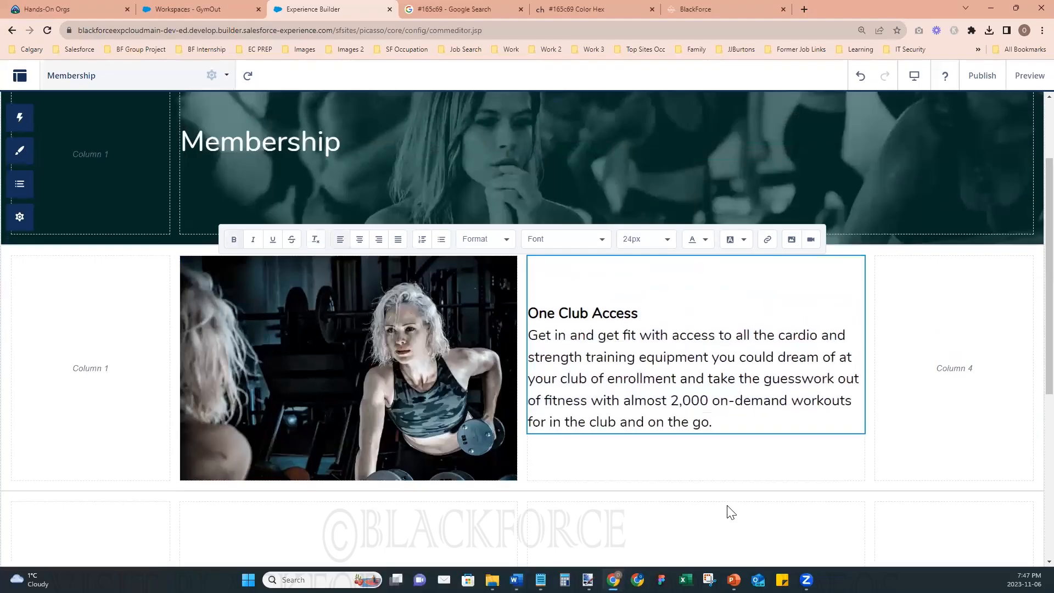
pyautogui.click(810, 459)
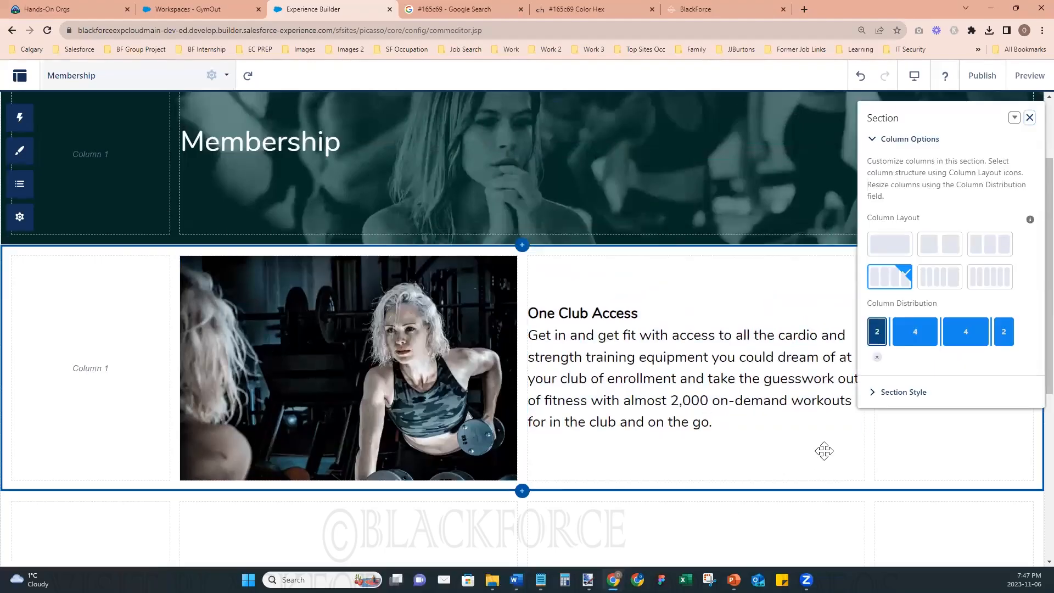
# - Add a GET STARTED line below the One Club Access description
pyautogui.click(723, 423)
pyautogui.click(718, 423)
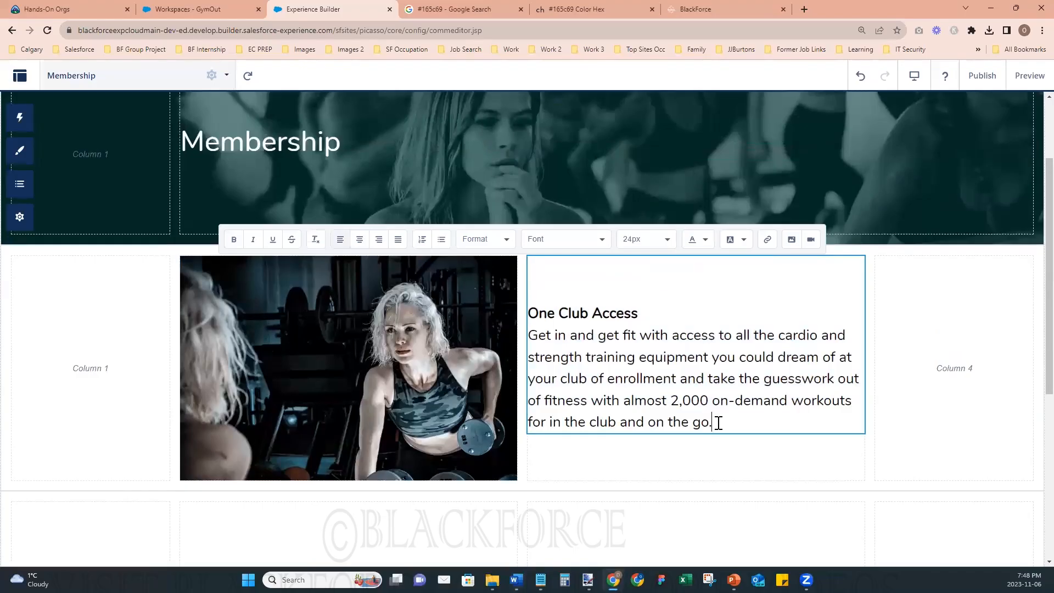
pyautogui.press('Return')
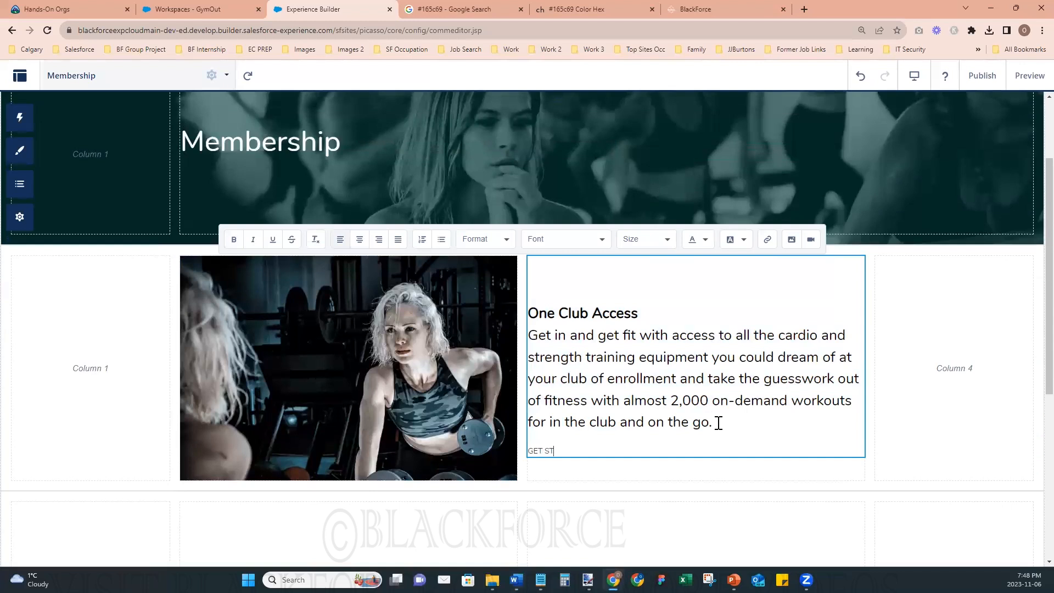
pyautogui.write('GET STARTED')
# - Set the GET STARTED line's font size to 20px and its text color to blue
pyautogui.hotkey('shift', 'Home')
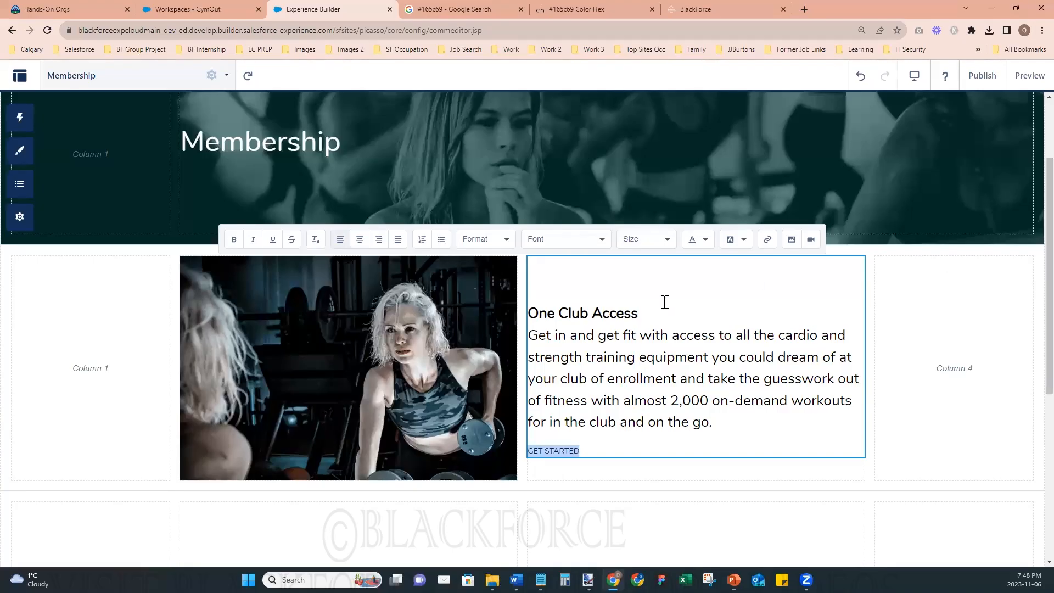
pyautogui.click(667, 241)
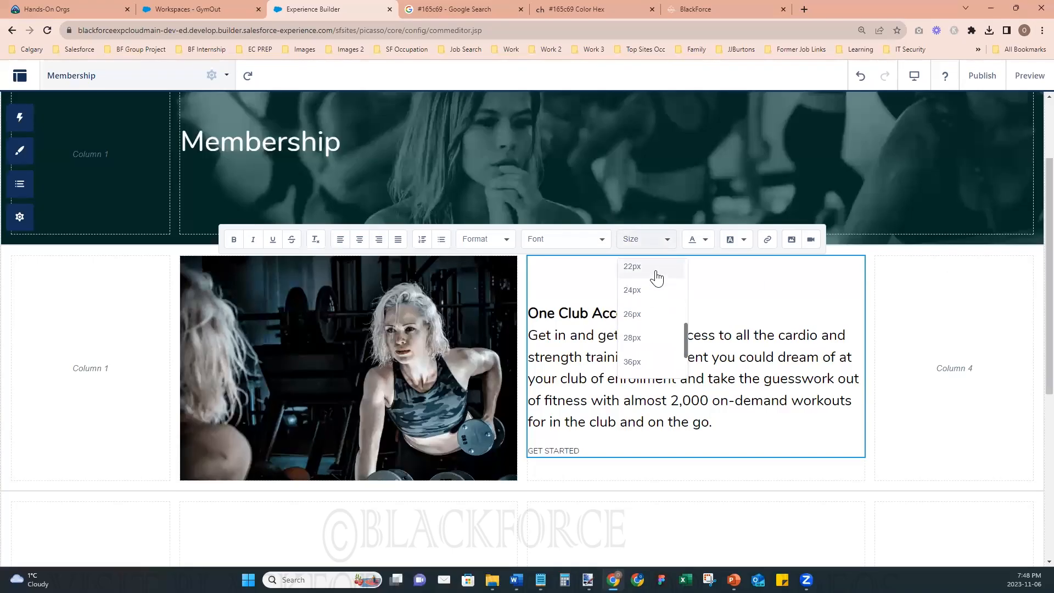
pyautogui.click(657, 273)
pyautogui.click(664, 239)
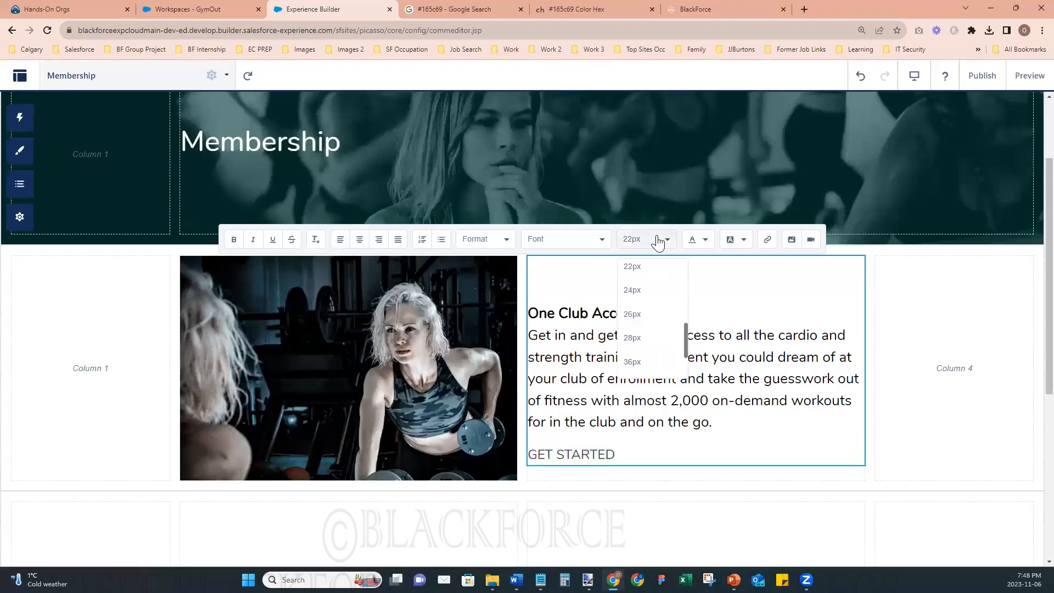
pyautogui.click(652, 298)
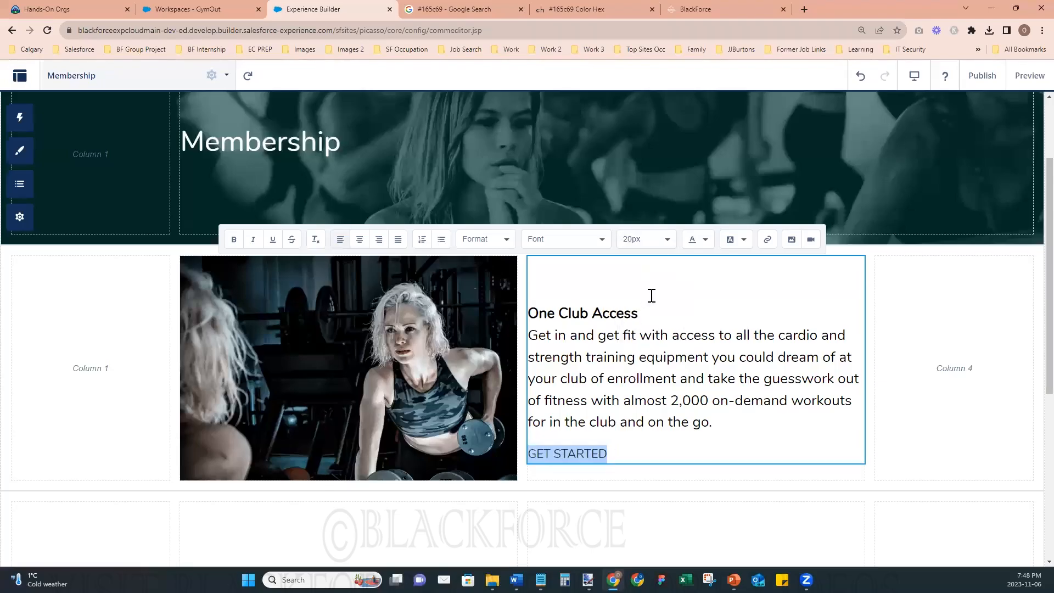
pyautogui.click(705, 240)
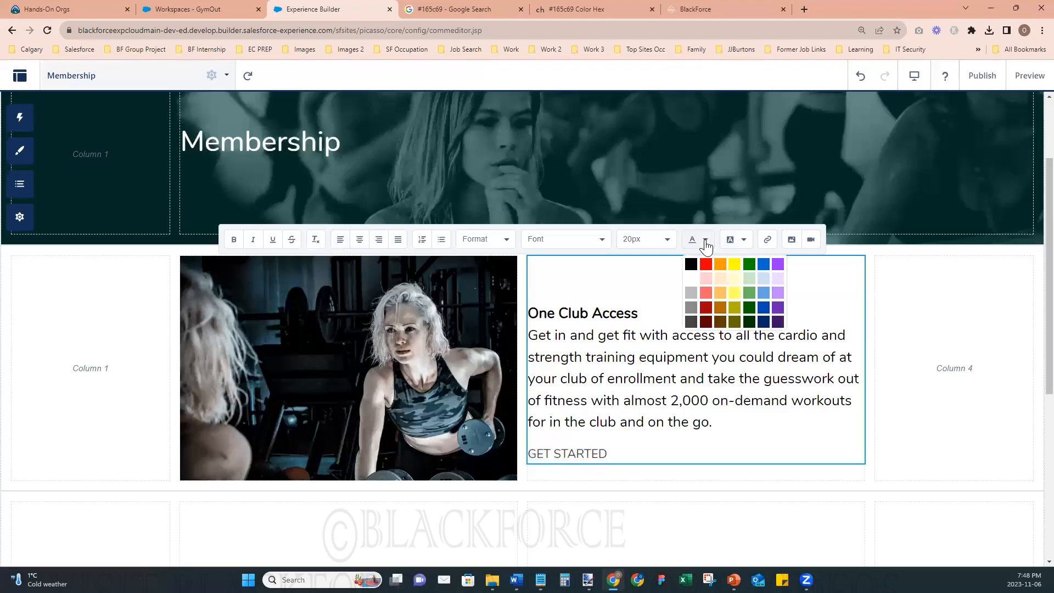
pyautogui.click(764, 265)
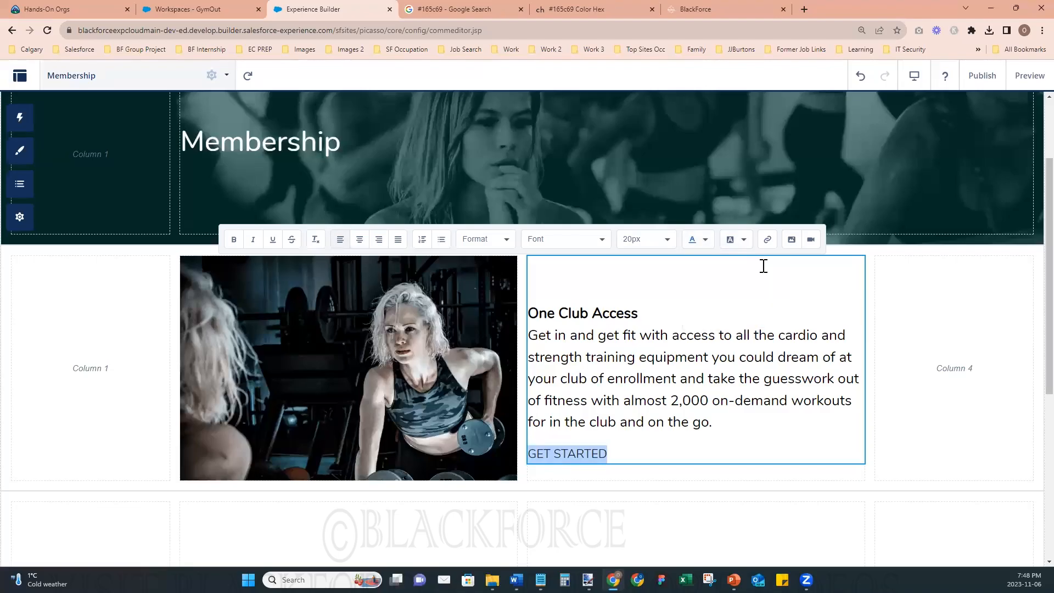
# - Underline the GET STARTED text so it looks like a link
pyautogui.click(688, 440)
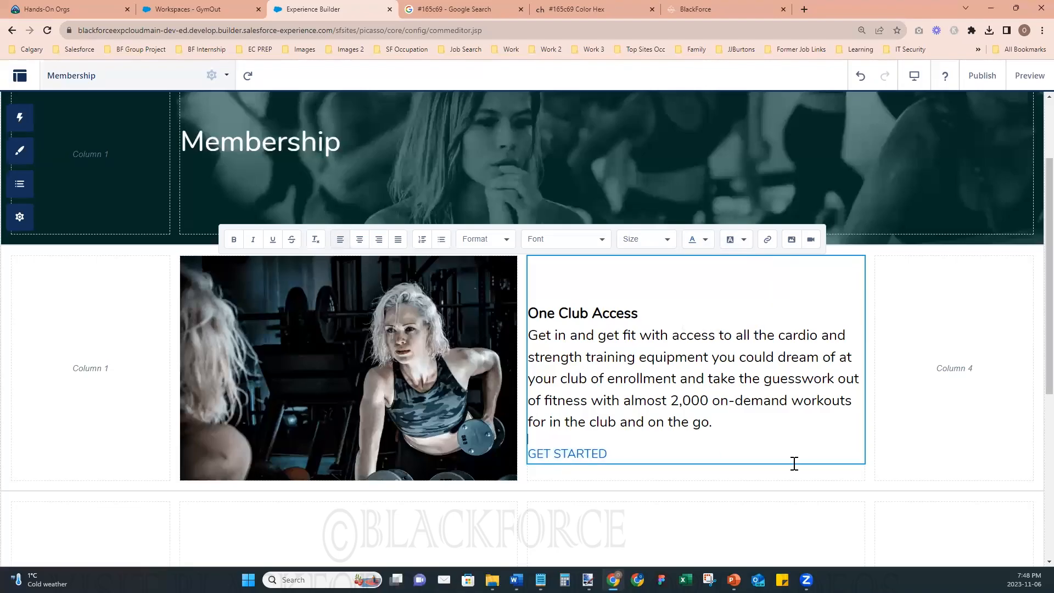
pyautogui.moveTo(606, 453); pyautogui.dragTo(532, 457)
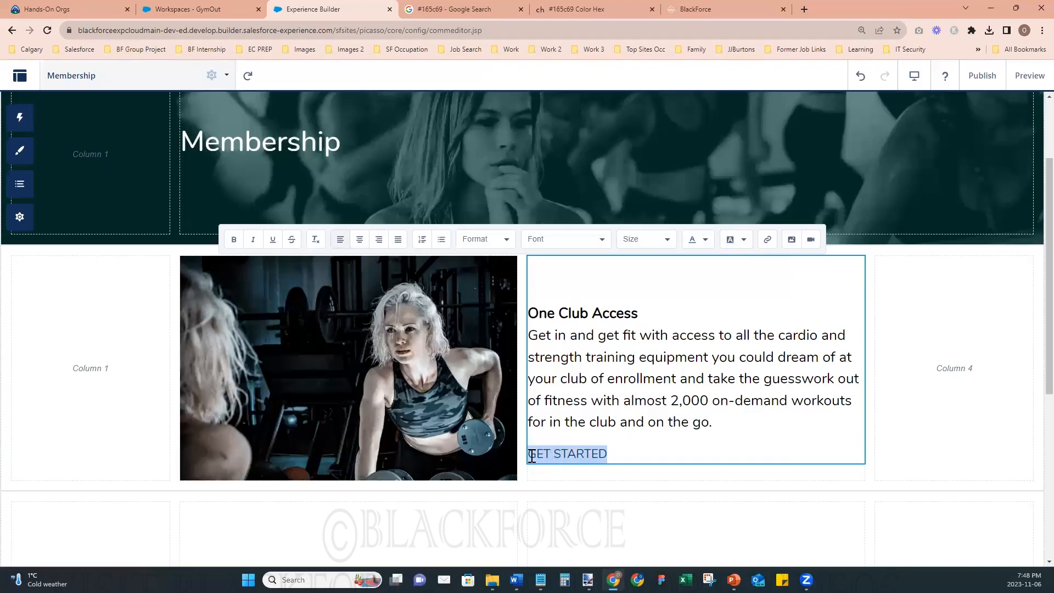
pyautogui.click(274, 245)
pyautogui.click(746, 414)
pyautogui.click(784, 482)
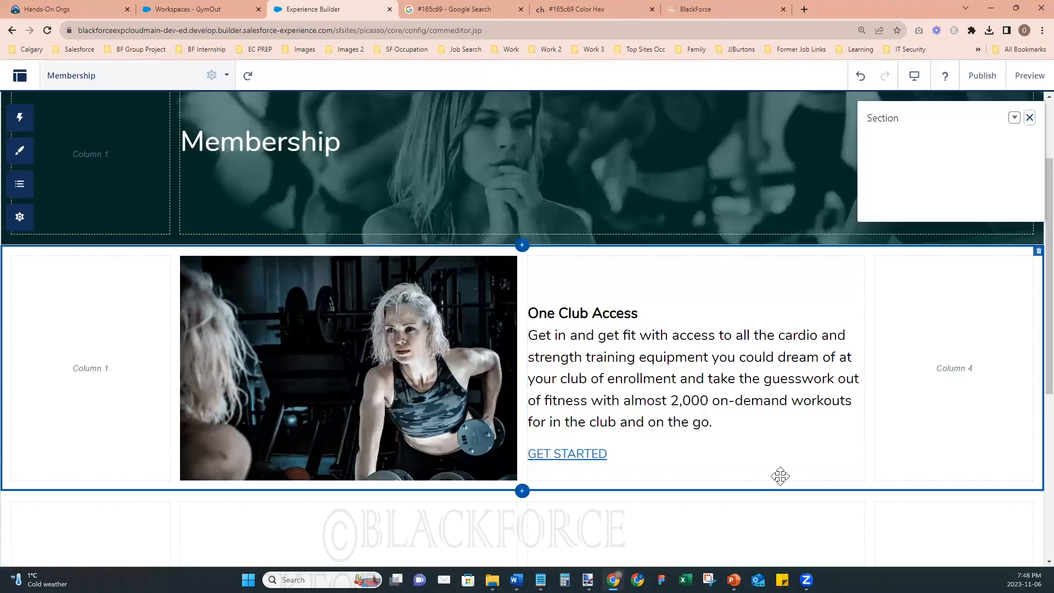
pyautogui.click(579, 452)
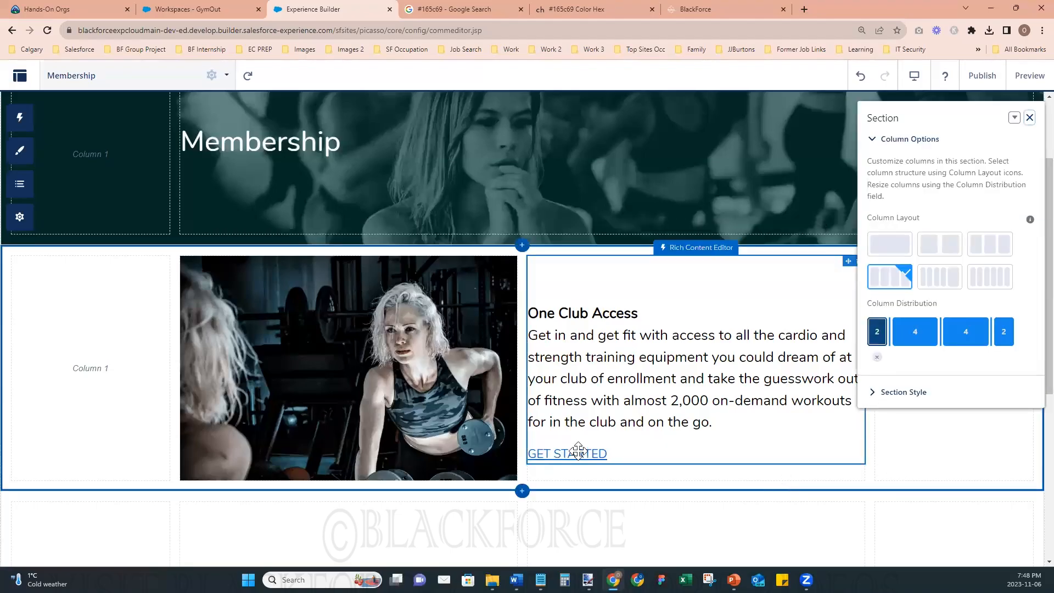
pyautogui.click(594, 454)
pyautogui.moveTo(606, 453); pyautogui.dragTo(533, 455)
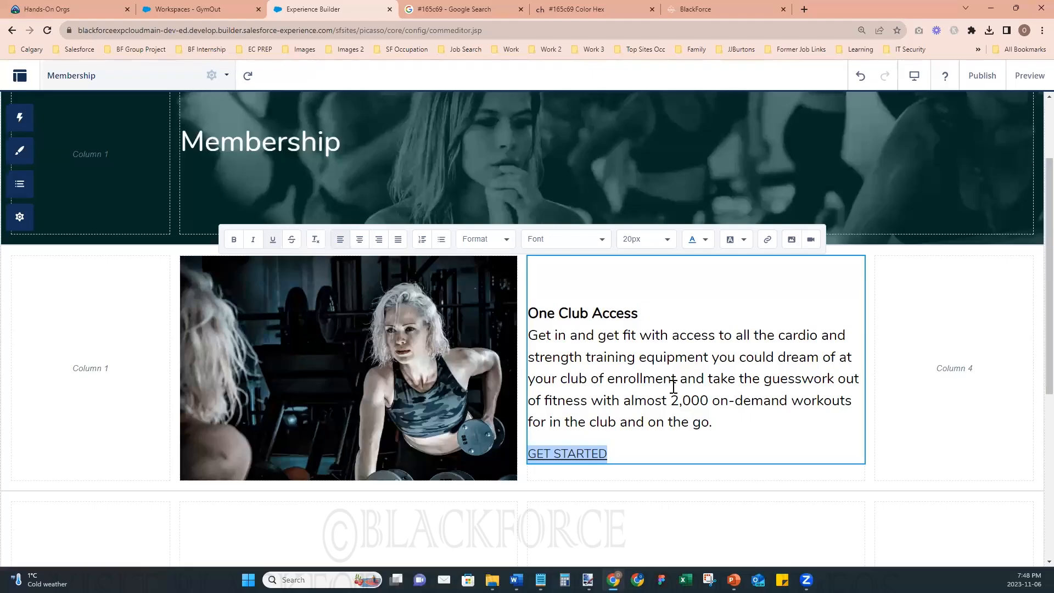
pyautogui.click(779, 472)
pyautogui.click(751, 396)
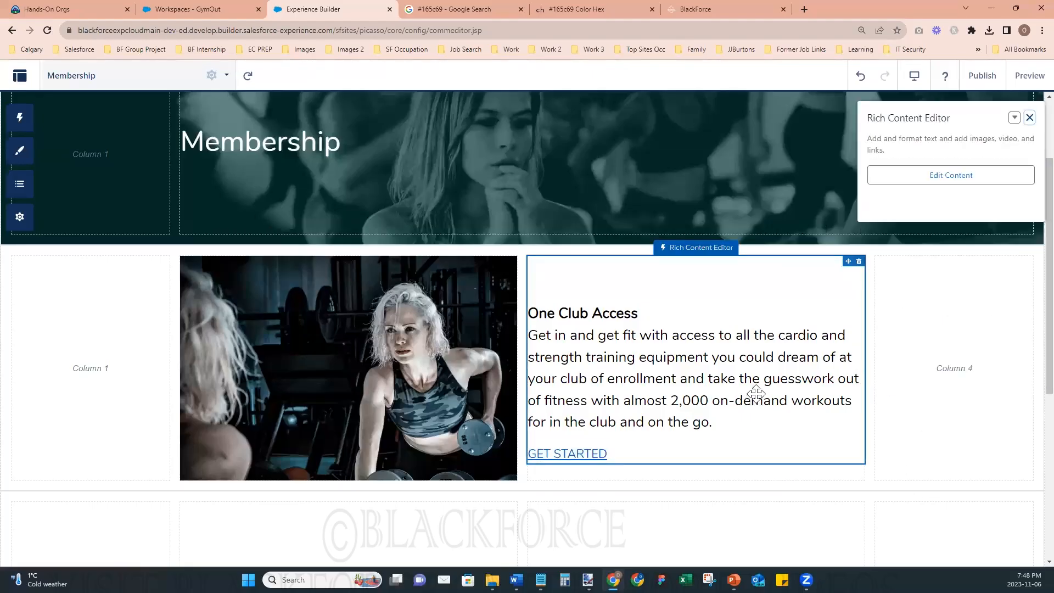
# - Add a Rich Content Editor to column 3 of the empty section below One Club Access and clear its placeholder text
pyautogui.scroll(-3, 756, 393)
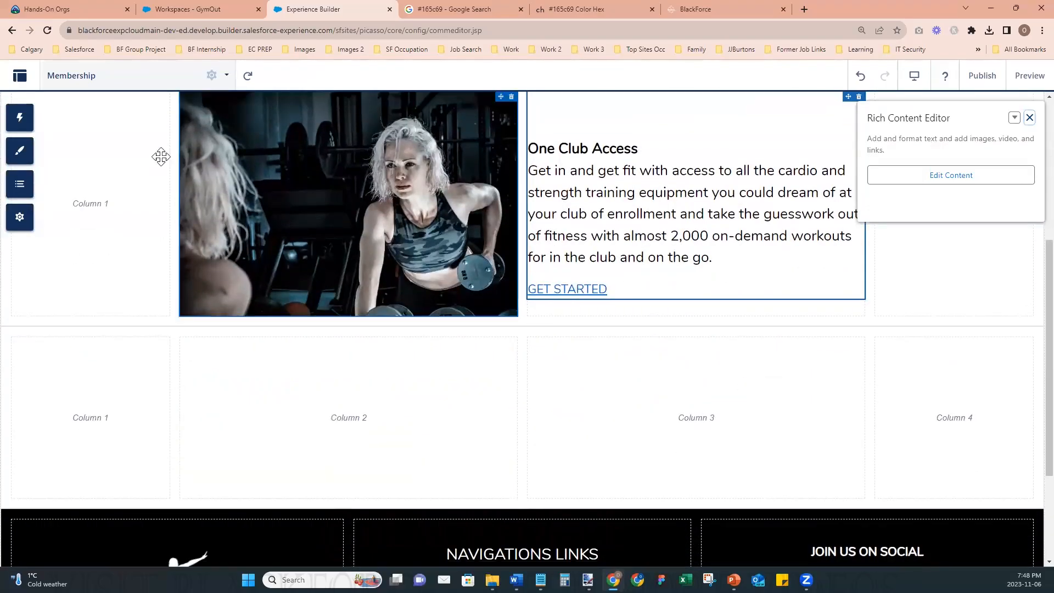
pyautogui.click(21, 118)
pyautogui.moveTo(104, 205); pyautogui.dragTo(679, 401)
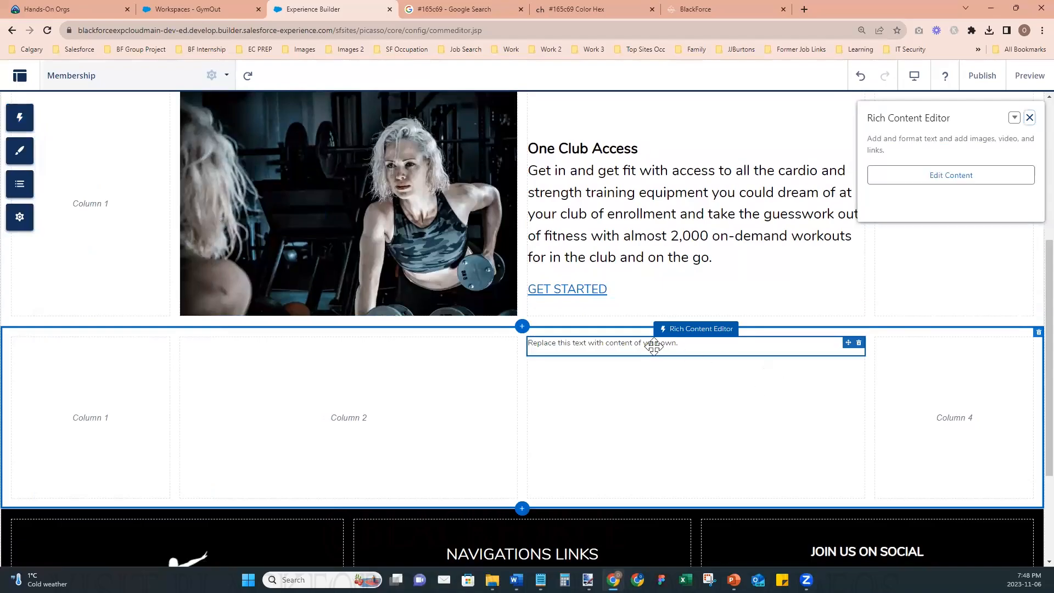
pyautogui.click(656, 345)
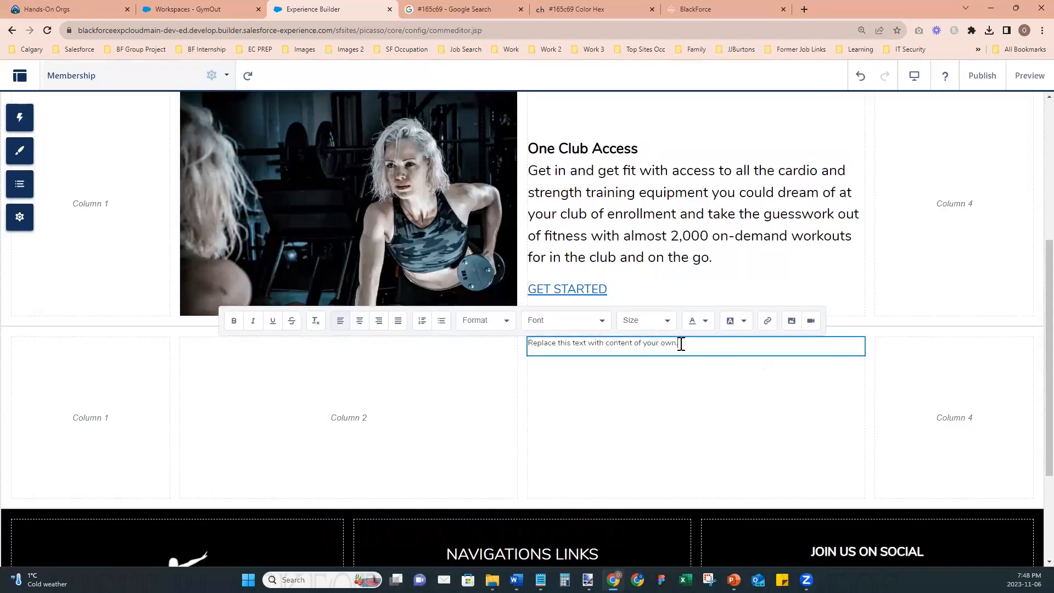
pyautogui.tripleClick(681, 344)
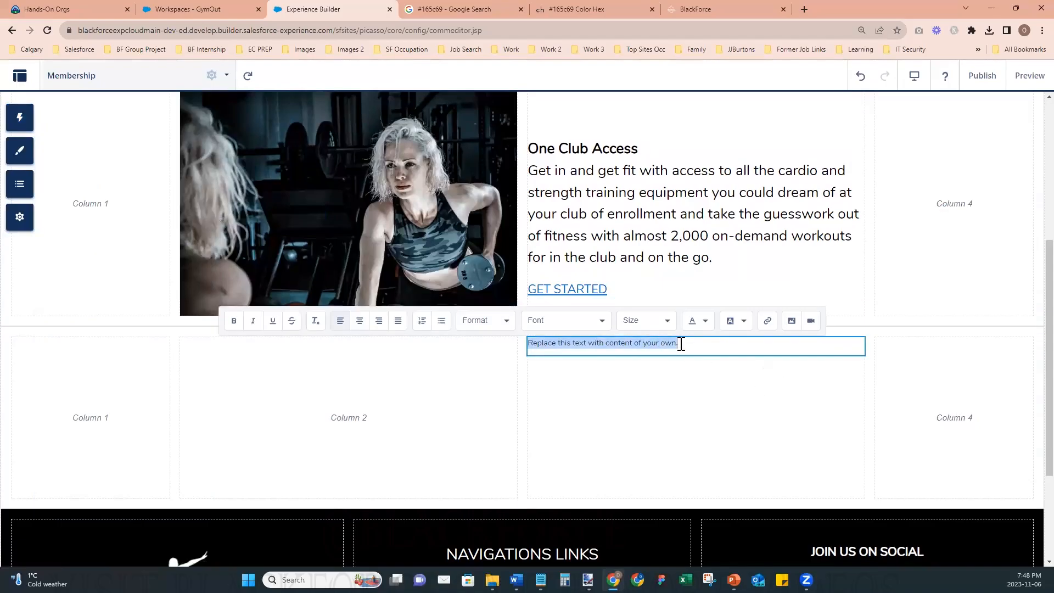
pyautogui.press('BackSpace')
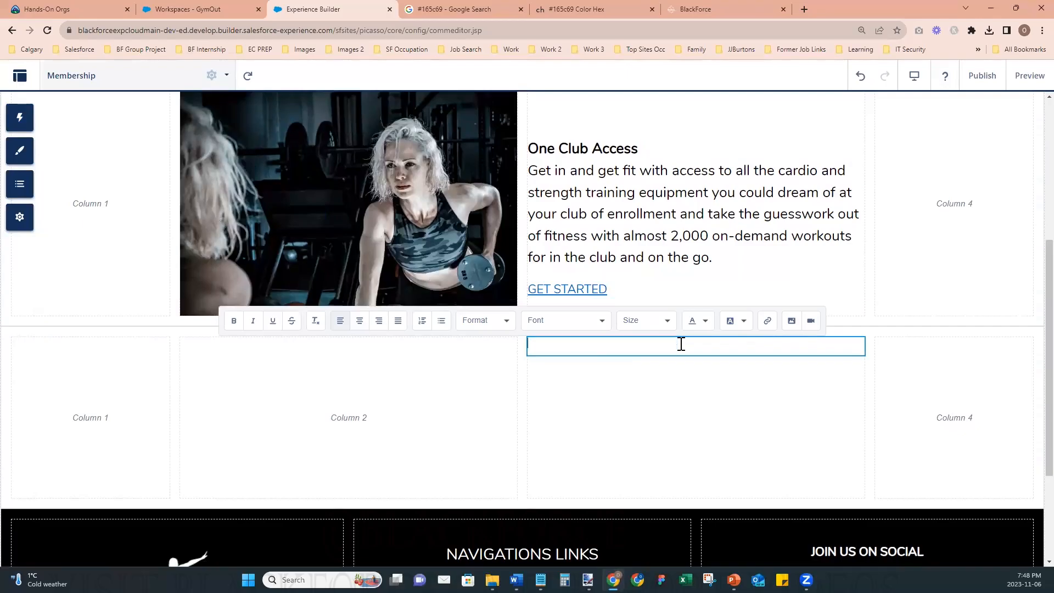
# - Upload the Gold Membership image from the computer and insert it in column 3
pyautogui.click(792, 321)
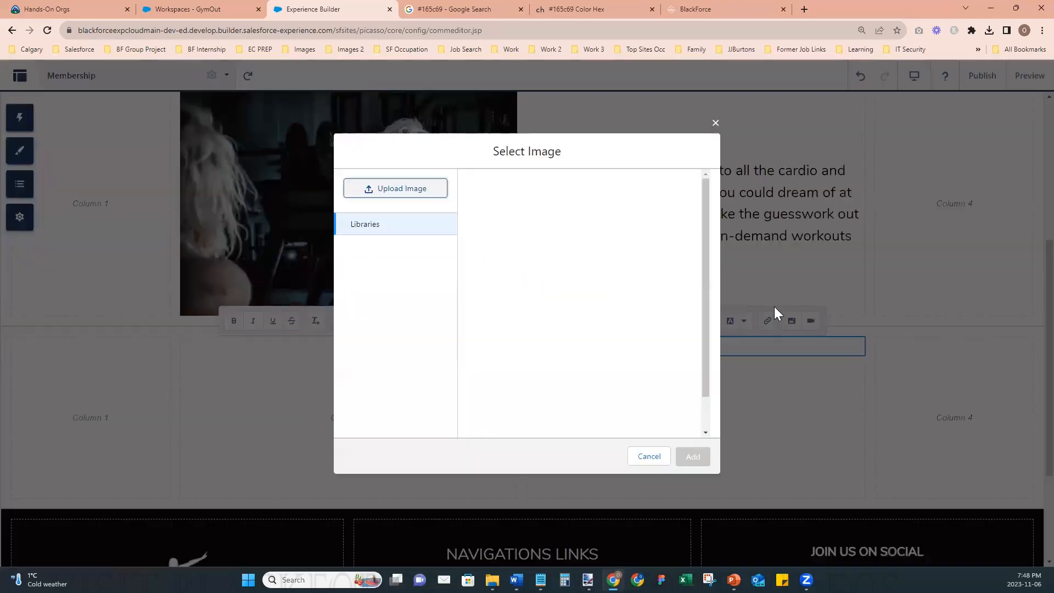
pyautogui.click(422, 188)
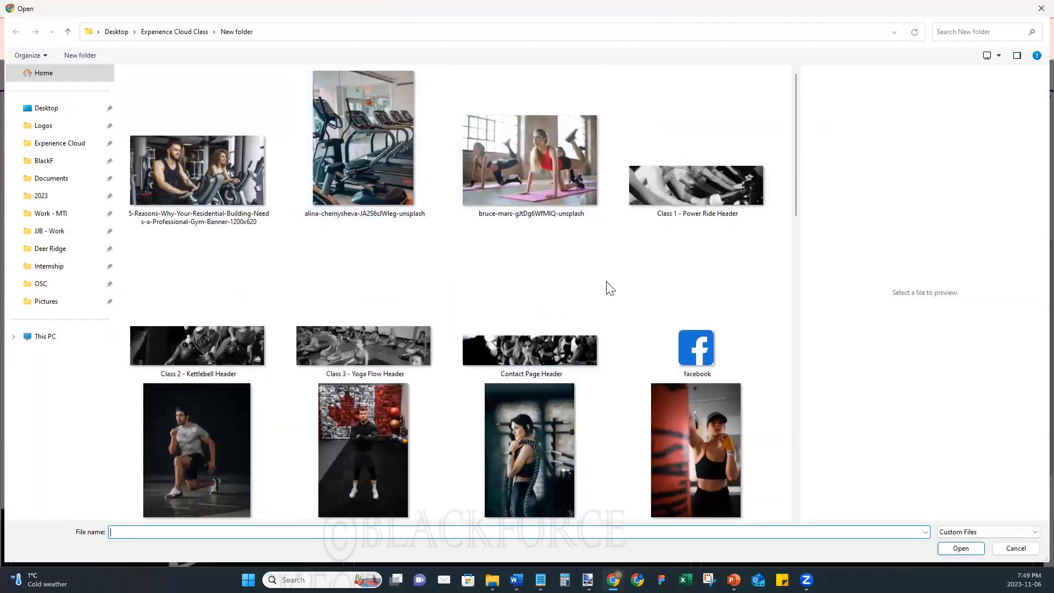
pyautogui.scroll(-8, 610, 288)
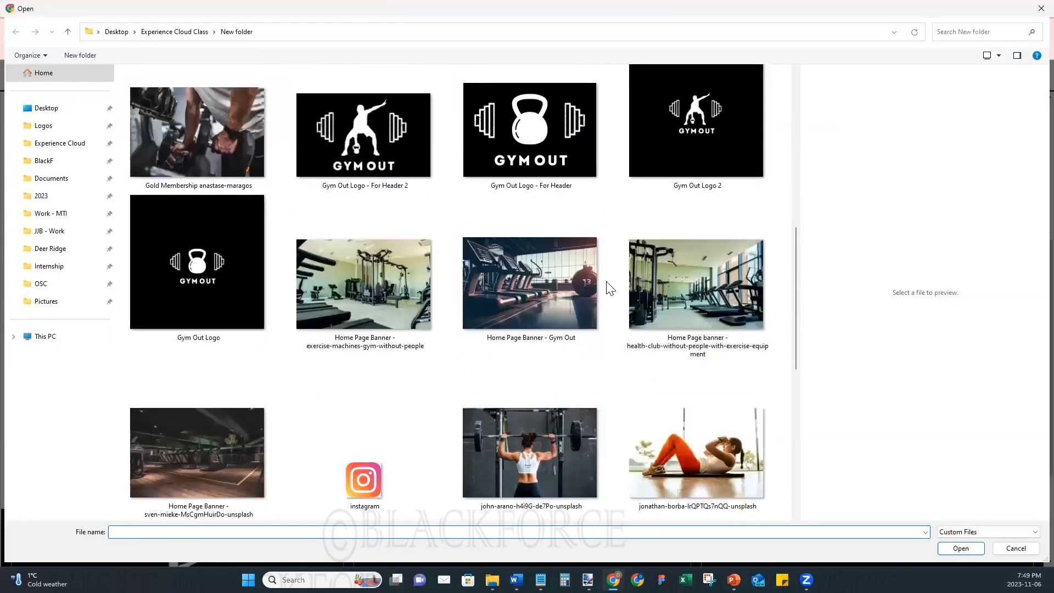
pyautogui.scroll(1, 593, 281)
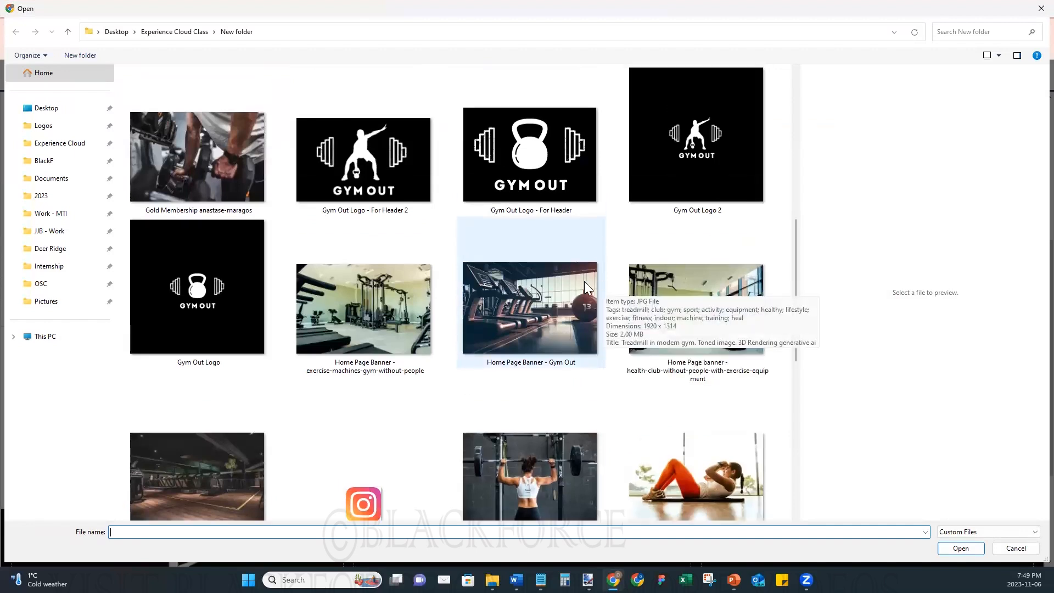
pyautogui.click(183, 170)
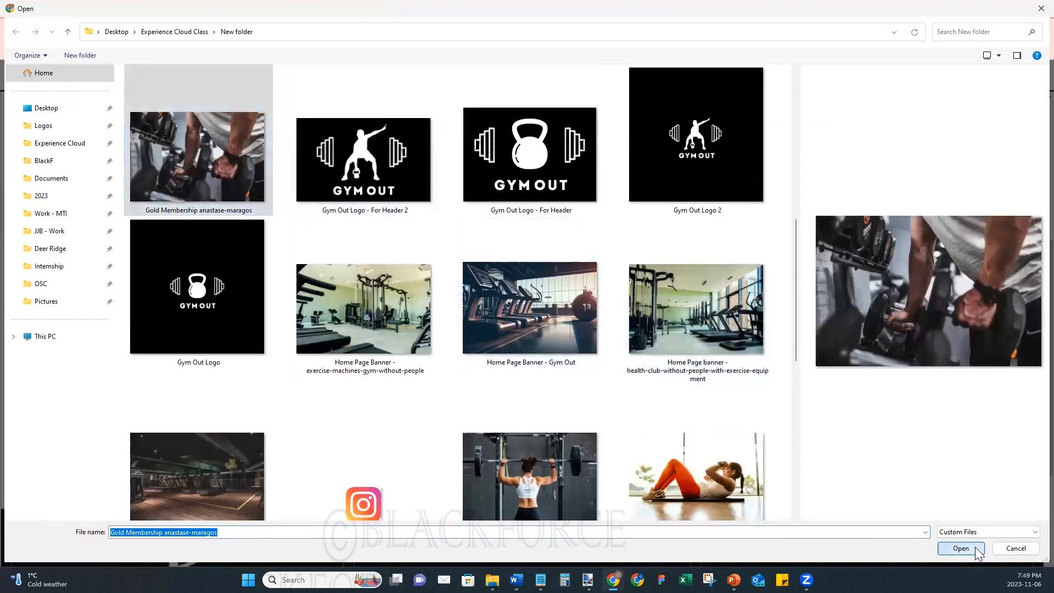
pyautogui.click(975, 547)
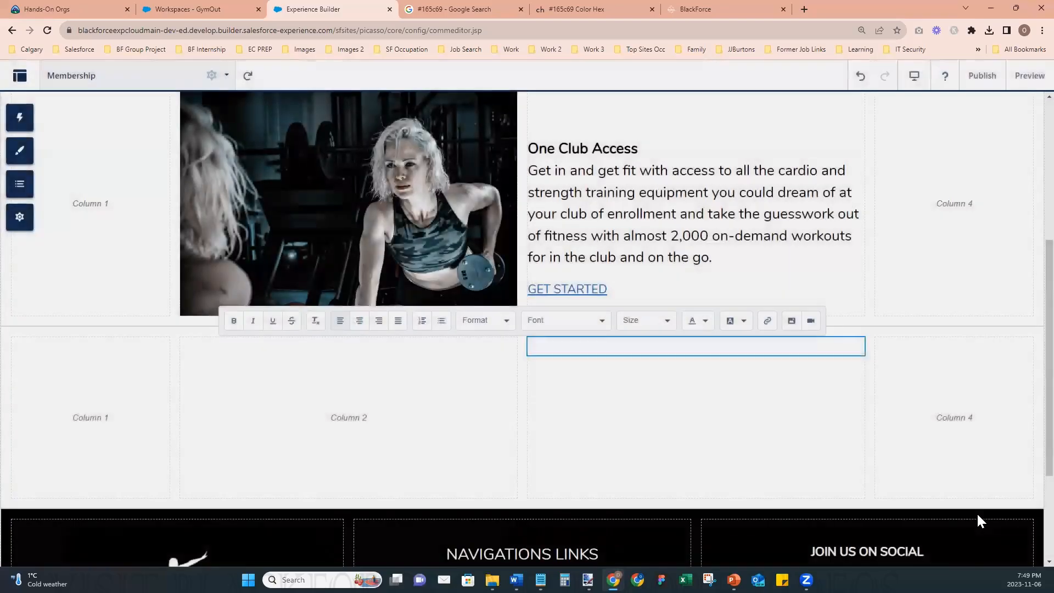
pyautogui.scroll(-1, 868, 461)
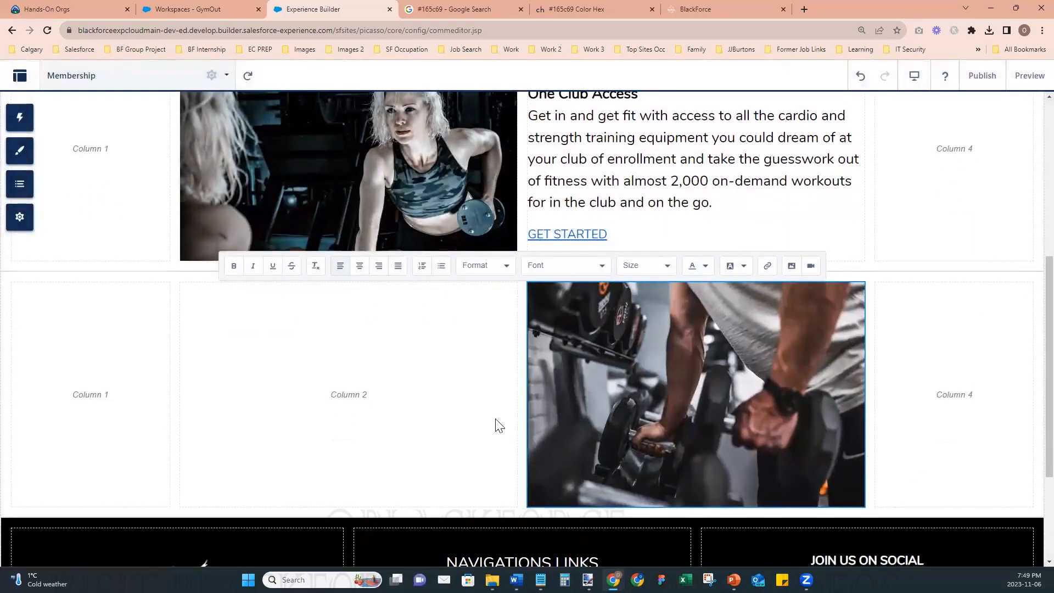
# - Add a Rich Content Editor to column 2 beside the Gold Membership image and paste in the Classes, Pools & More description
pyautogui.click(19, 117)
pyautogui.moveTo(101, 212); pyautogui.dragTo(308, 377)
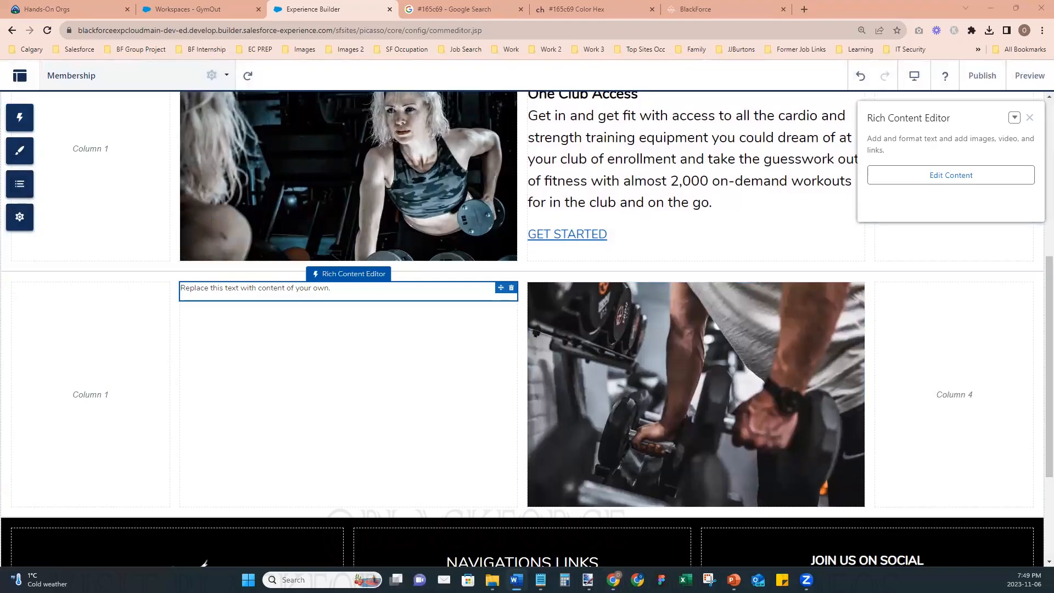
pyautogui.doubleClick(372, 295)
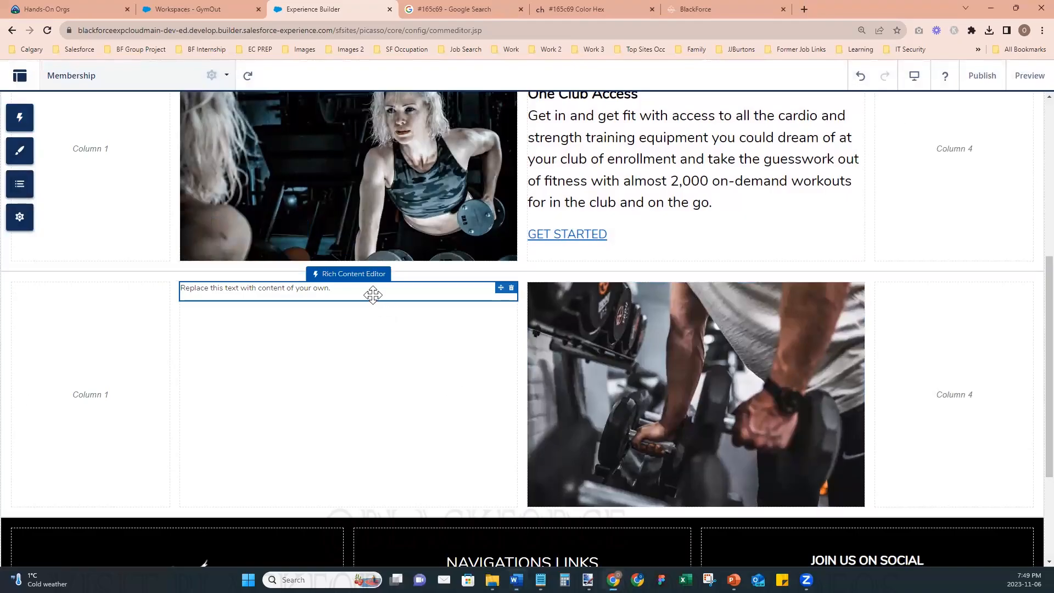
pyautogui.tripleClick(334, 290)
pyautogui.write('Classes, Pools & More Level up your game and your motivation with access to premium amenities and exciting studio classes – at any location throughout your region. Drop in for a game of hoops or a cycle class, swim laps or recover in our whirlpools and saunas, or keep fit on the go with on-demand workouts. New experiences await your mind, body and soul with tons of freedom built in.')
# - Set the font size of the whole Classes, Pools & More text to 24px
pyautogui.hotkey('ctrl', 'a')
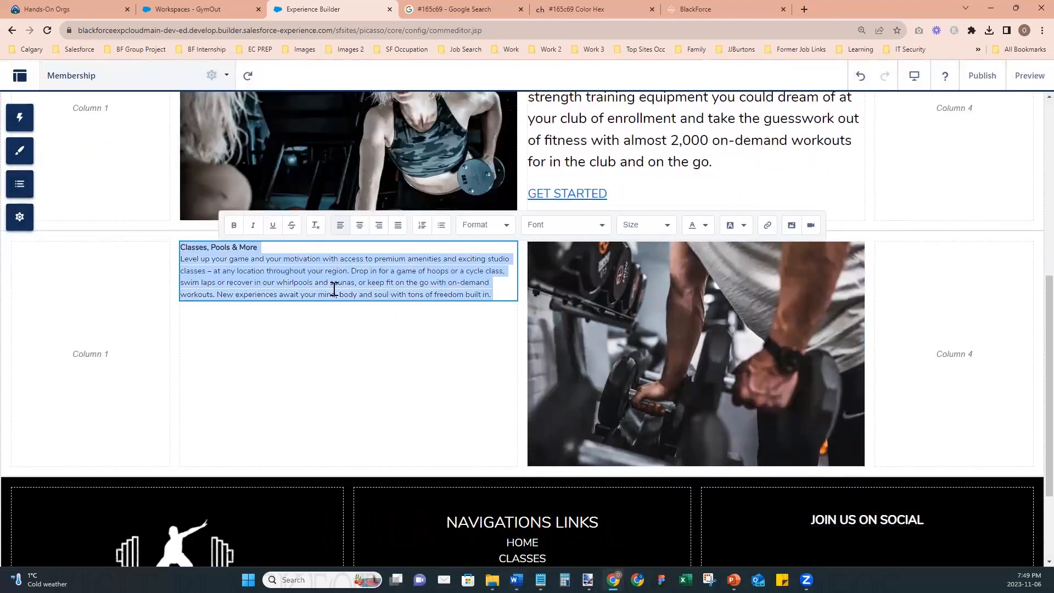
pyautogui.click(658, 235)
pyautogui.scroll(-1, 653, 309)
pyautogui.scroll(-1, 651, 327)
pyautogui.click(643, 331)
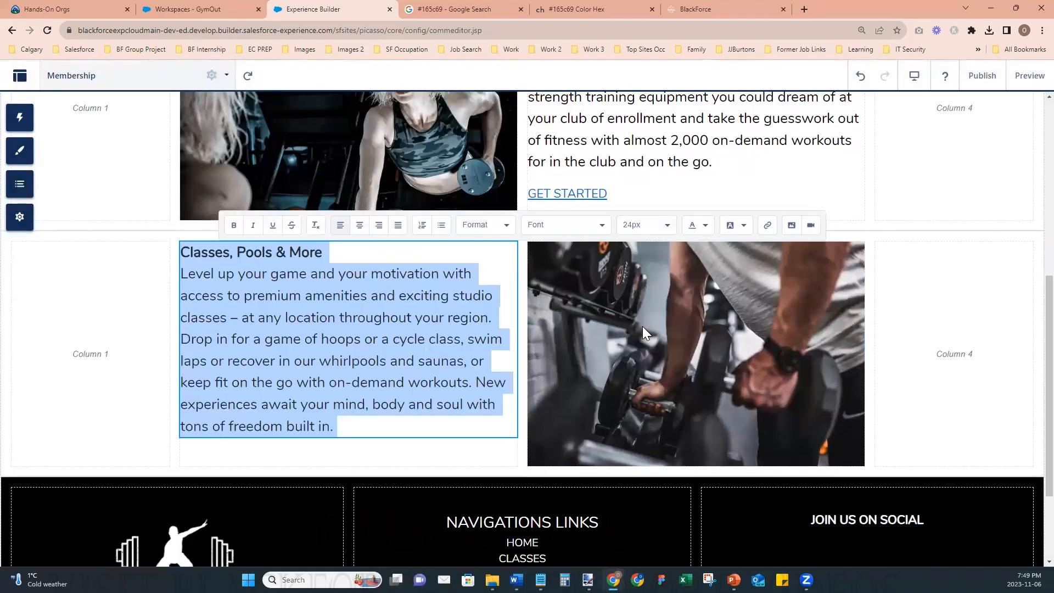
pyautogui.click(428, 452)
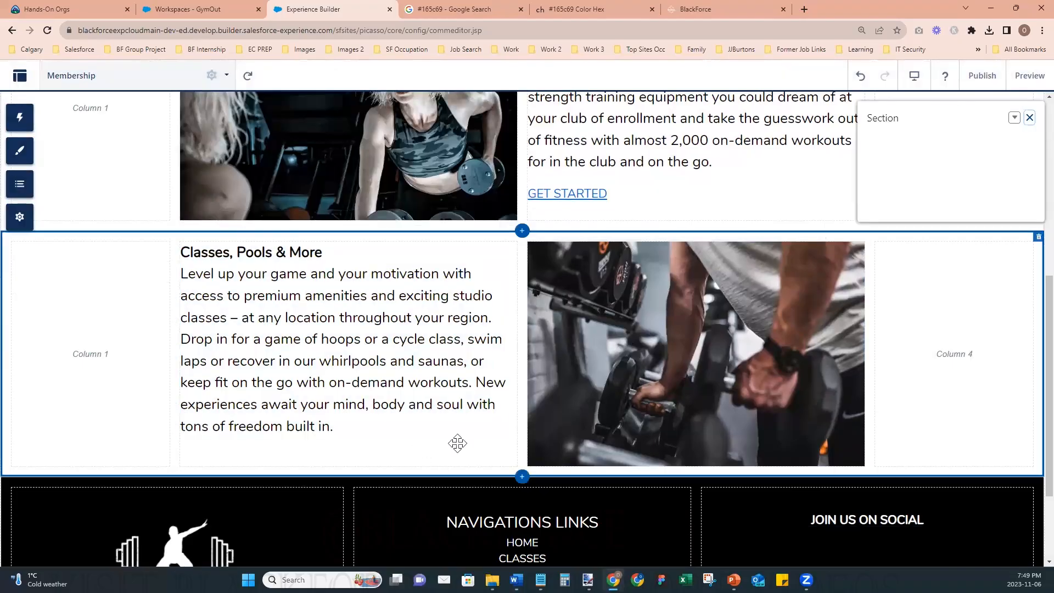
# - Add a GET STARTED line below the Classes, Pools & More description
pyautogui.scroll(3, 743, 447)
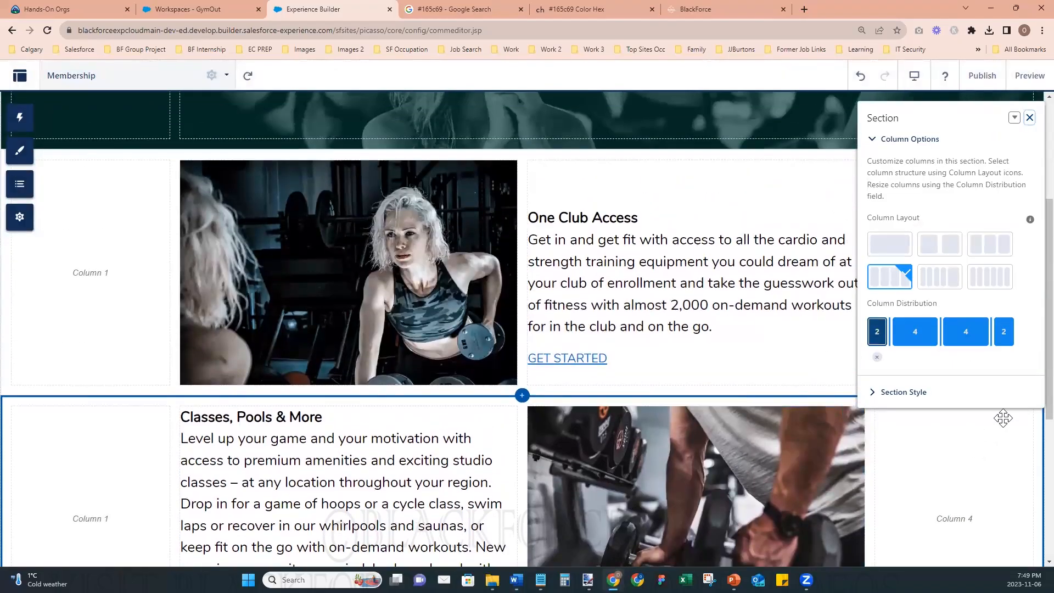
pyautogui.scroll(-2, 445, 426)
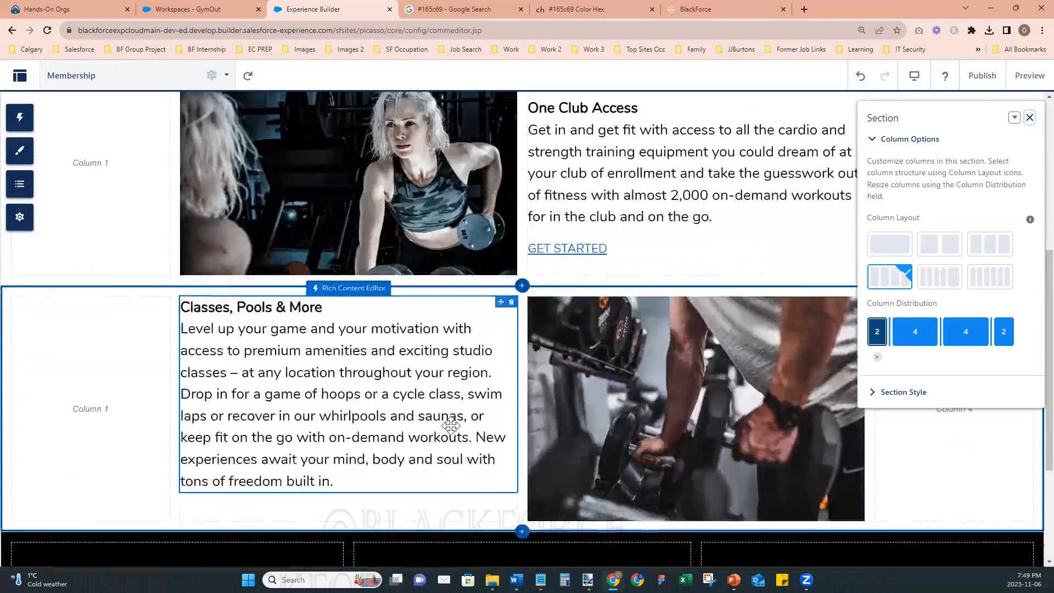
pyautogui.click(344, 481)
pyautogui.click(343, 484)
pyautogui.press('Return')
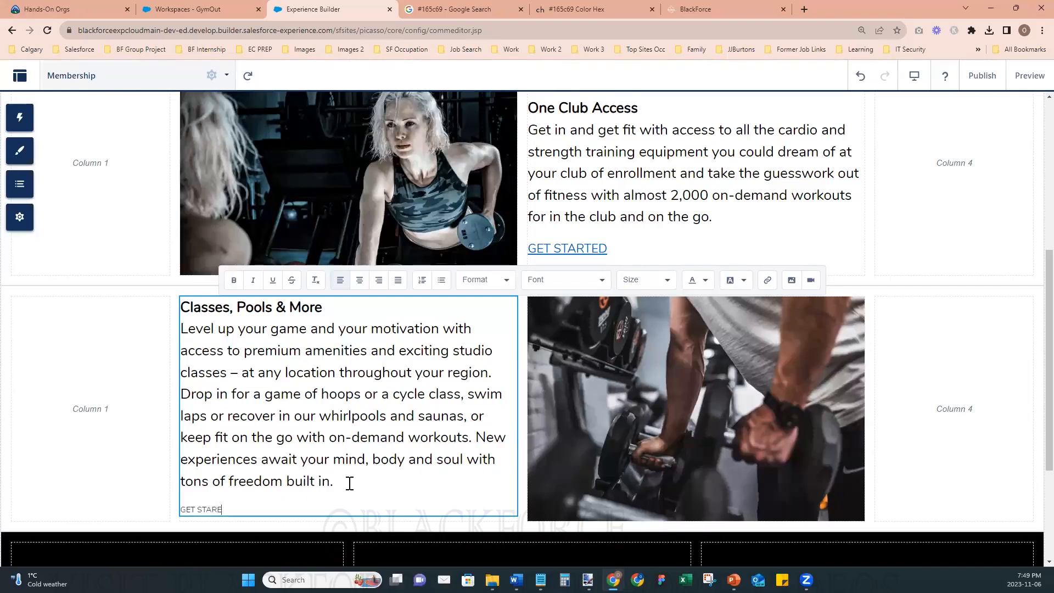
# - Format the GET STARTED line under Classes, Pools & More as 22px blue underlined text
pyautogui.hotkey('shift', 'Home')
pyautogui.click(671, 279)
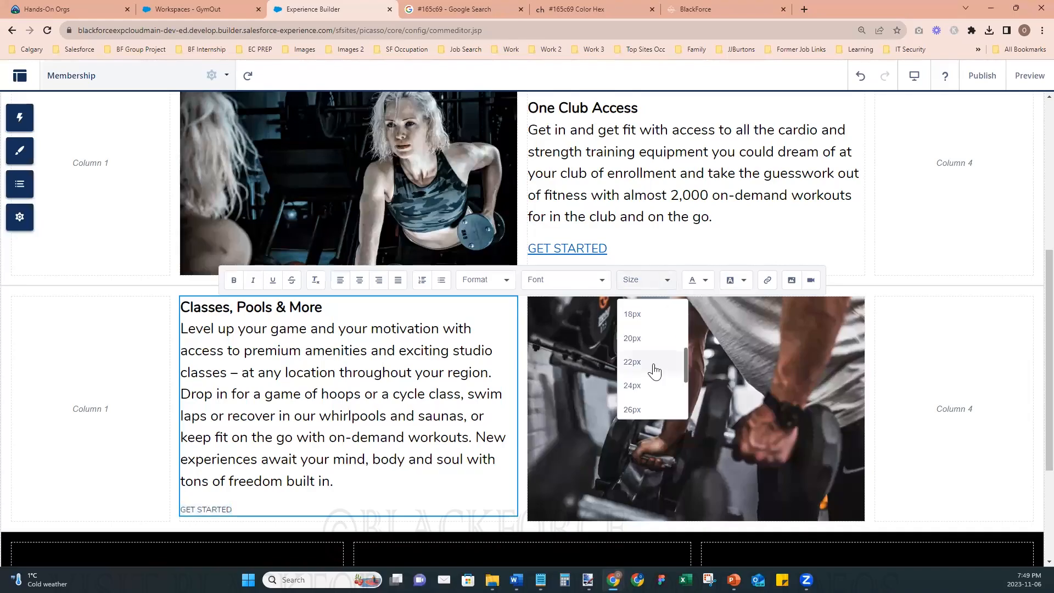
pyautogui.click(632, 362)
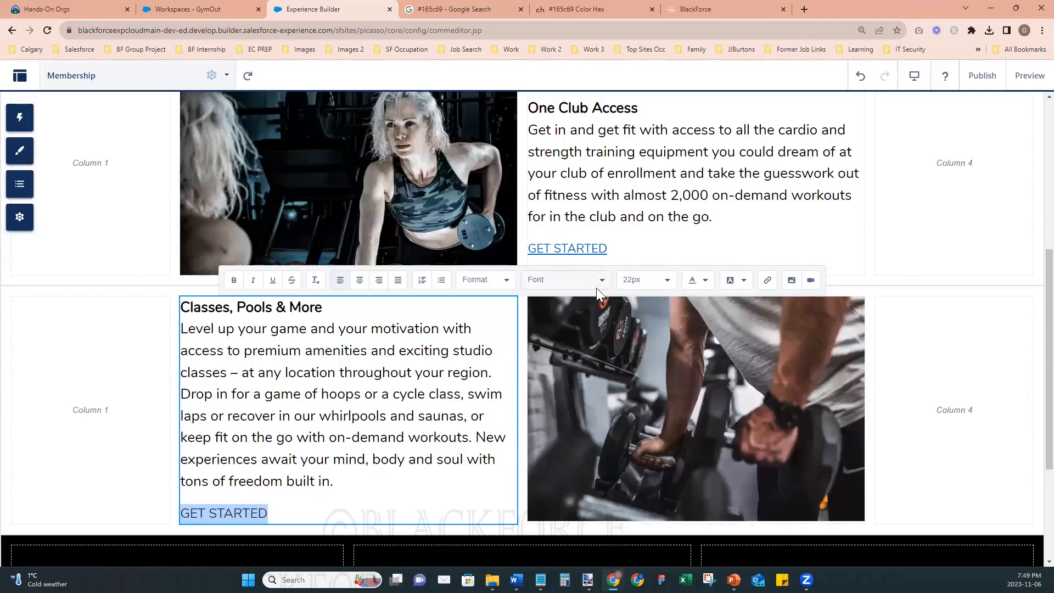
pyautogui.click(706, 283)
pyautogui.click(763, 313)
pyautogui.click(273, 281)
pyautogui.click(373, 467)
# - Add a section below Classes, Pools & More with four columns distributed 2-4-4-2
pyautogui.scroll(-3, 525, 474)
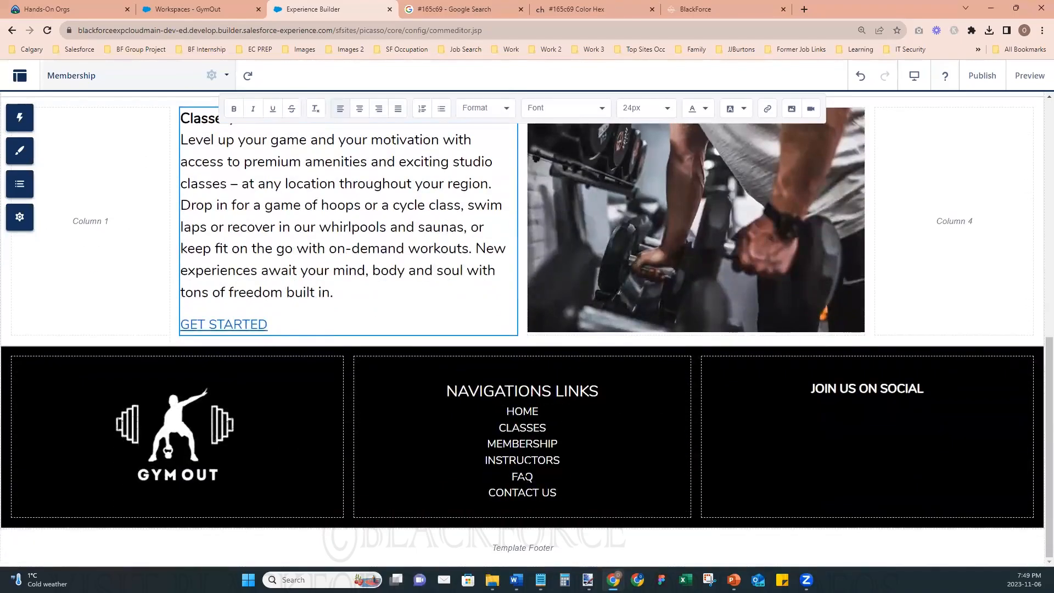
pyautogui.scroll(2, 554, 434)
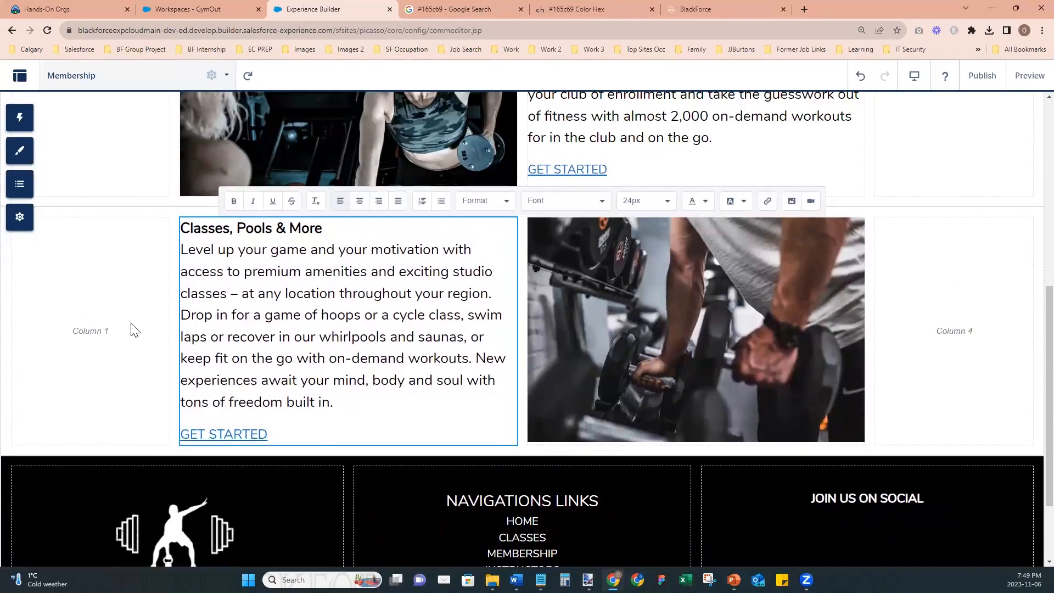
pyautogui.click(133, 292)
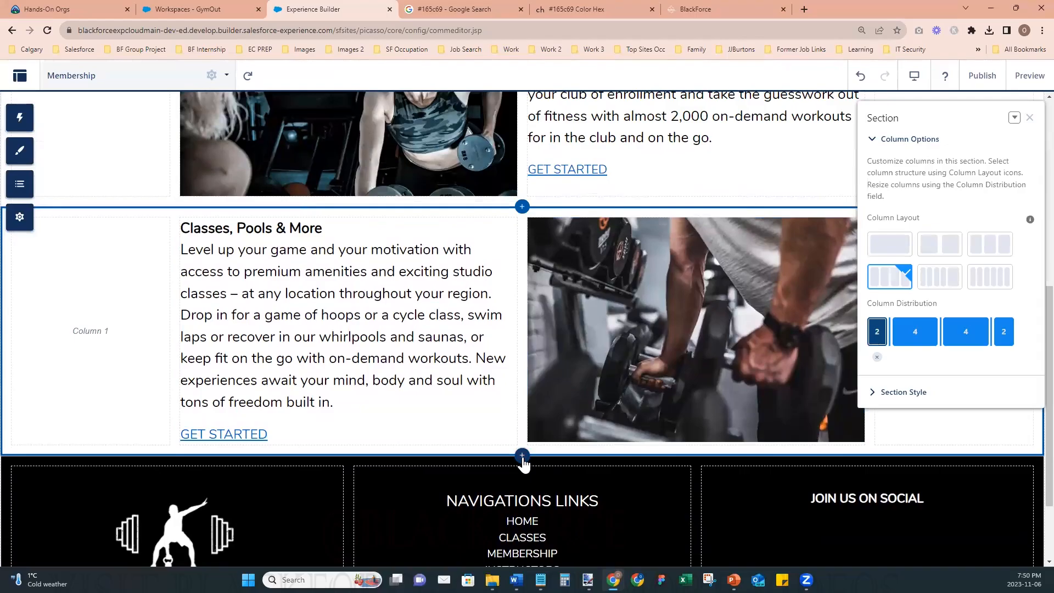
pyautogui.click(522, 457)
pyautogui.scroll(-4, 385, 264)
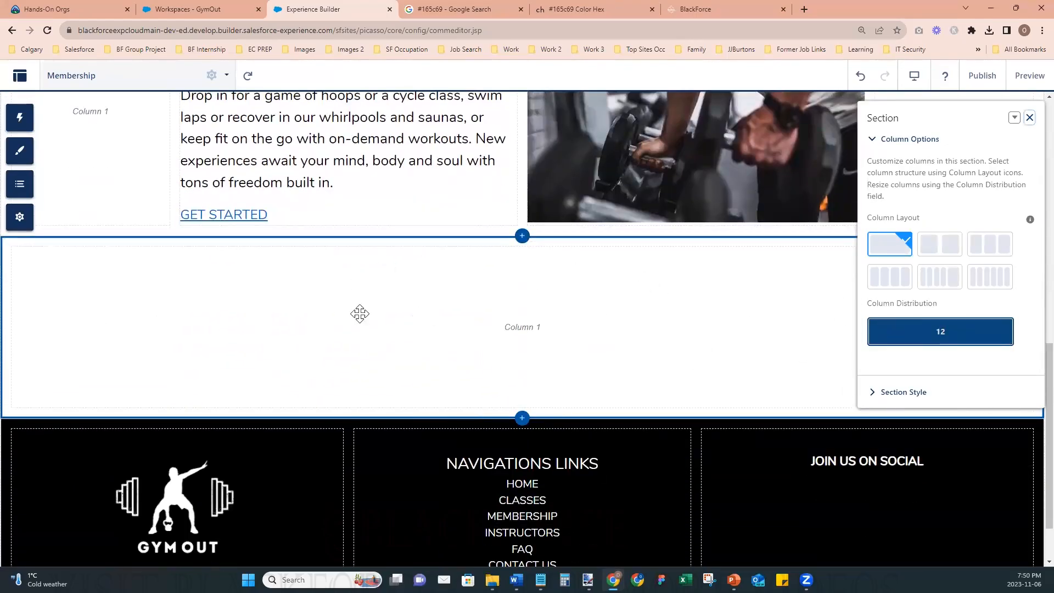
pyautogui.click(901, 279)
pyautogui.moveTo(903, 328); pyautogui.dragTo(891, 328)
pyautogui.moveTo(980, 329); pyautogui.dragTo(992, 330)
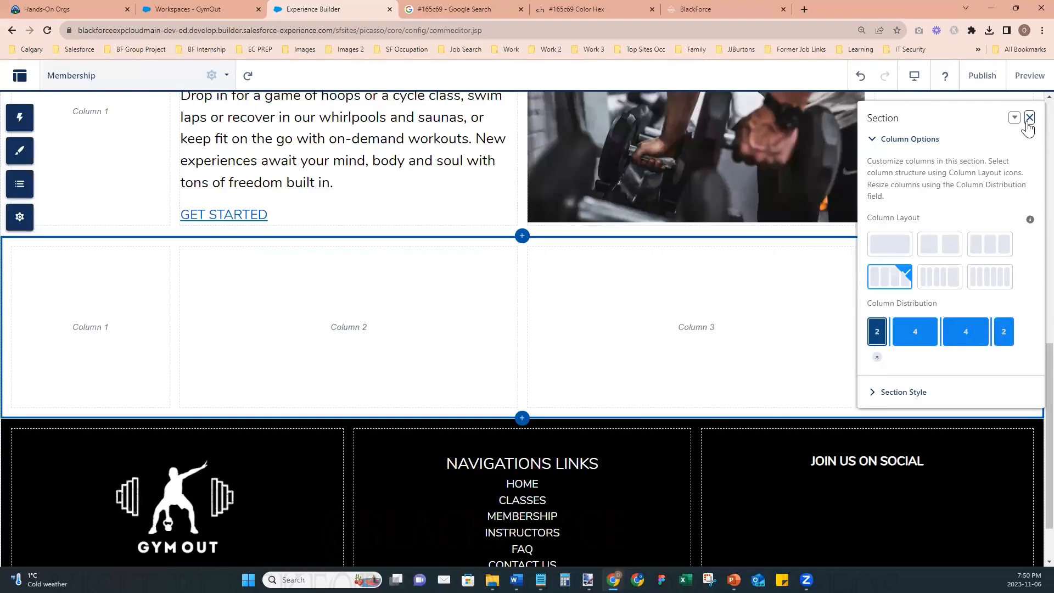
pyautogui.click(1028, 123)
# - Place a Rich Content Editor in column 2 of the new section and delete its placeholder text
pyautogui.click(20, 118)
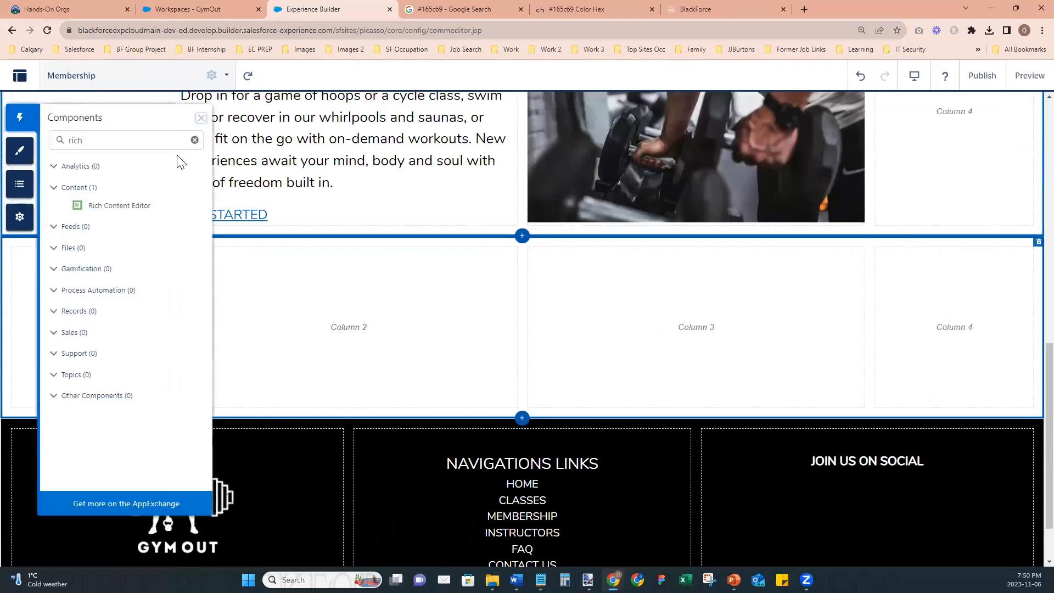
pyautogui.moveTo(110, 206); pyautogui.dragTo(363, 315)
pyautogui.doubleClick(336, 253)
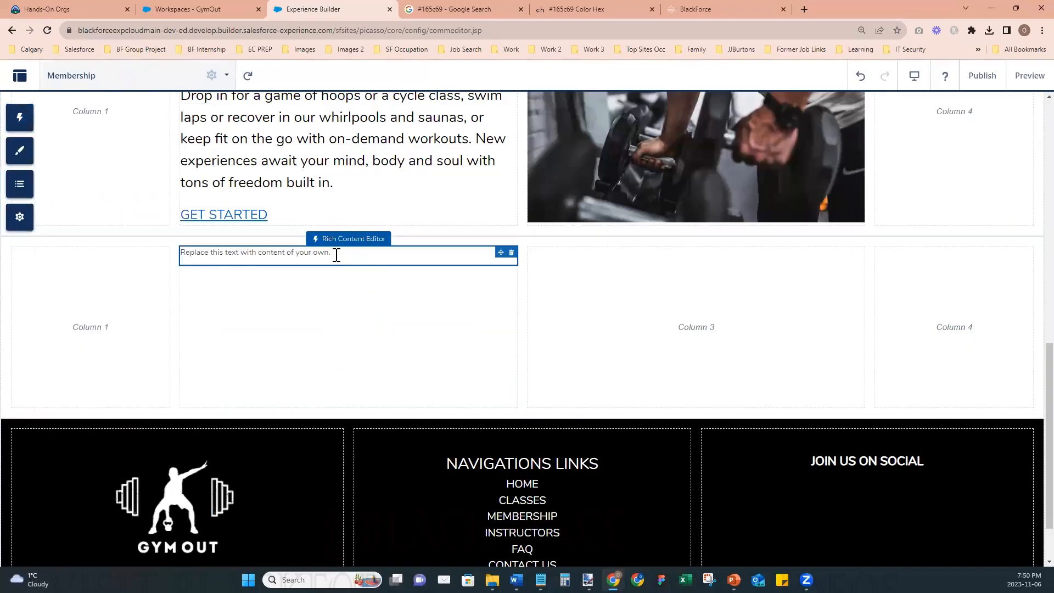
pyautogui.tripleClick(334, 254)
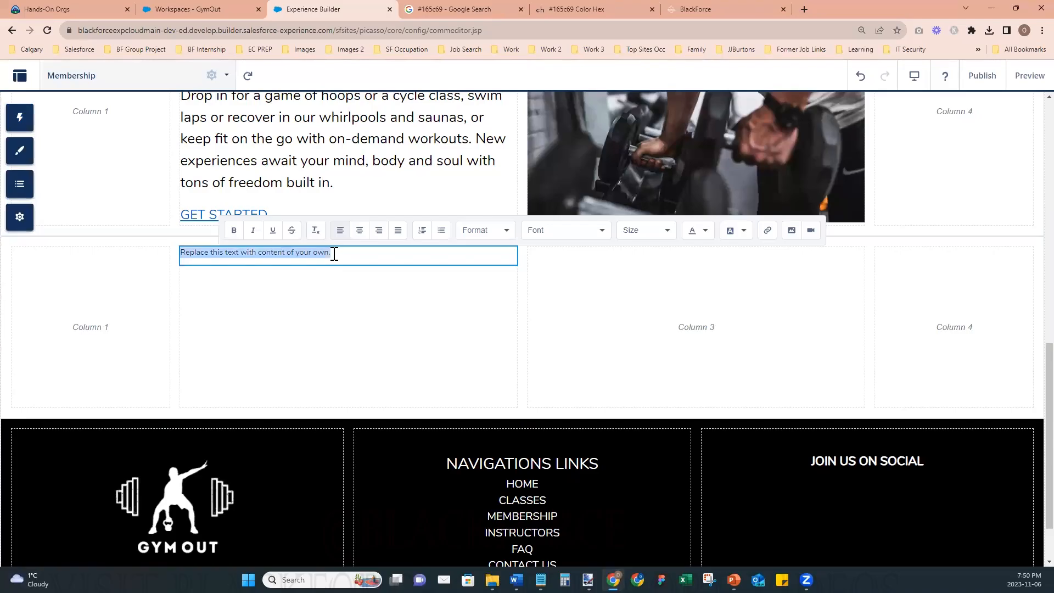
pyautogui.press('BackSpace')
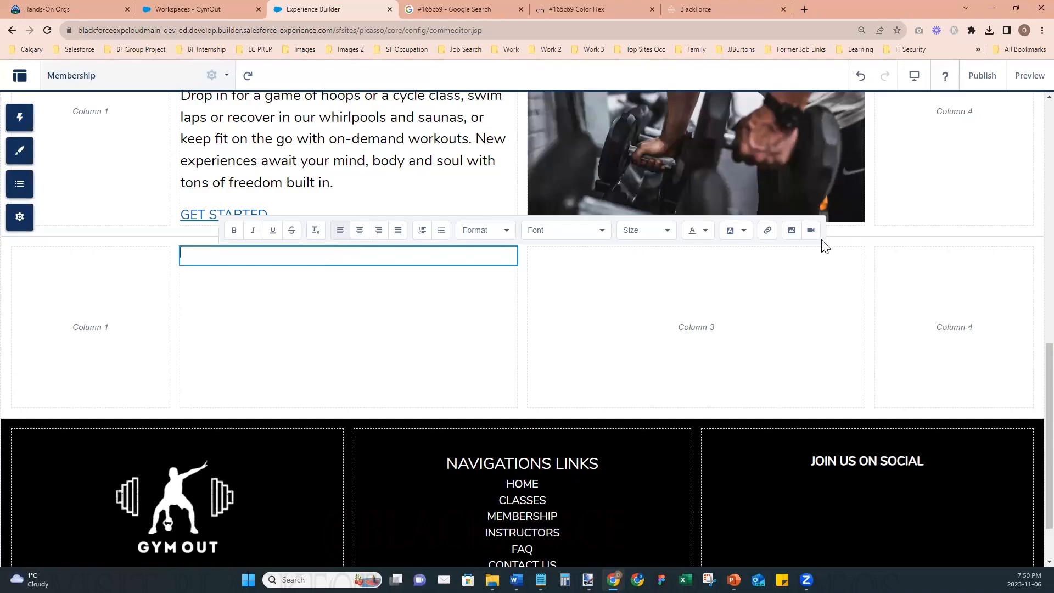
# - Upload the Platnium Member image from the computer and insert it in column 2 of the new section
pyautogui.click(793, 232)
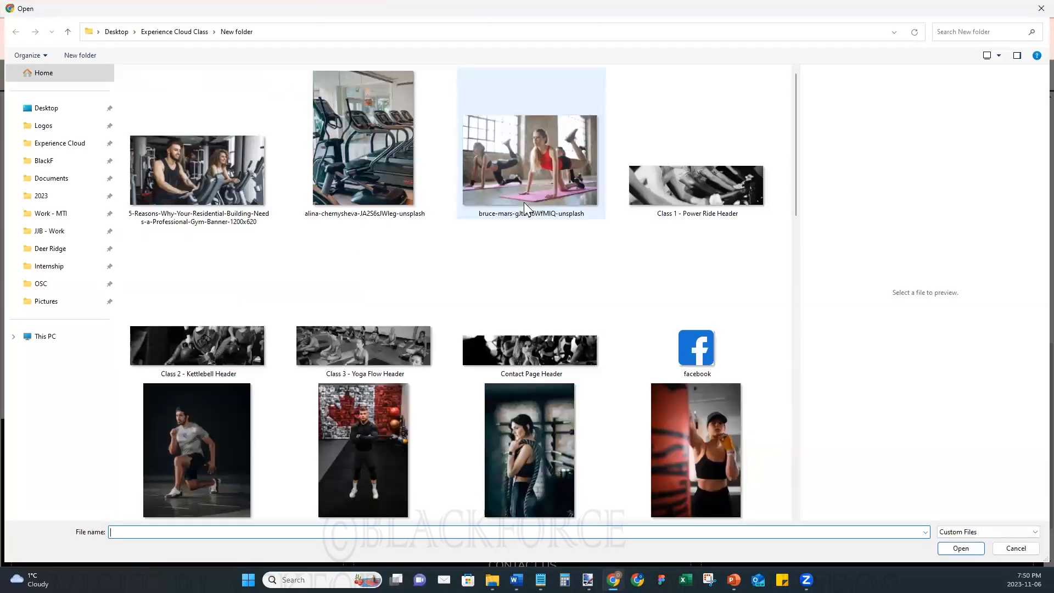
pyautogui.moveTo(796, 170); pyautogui.dragTo(825, 495)
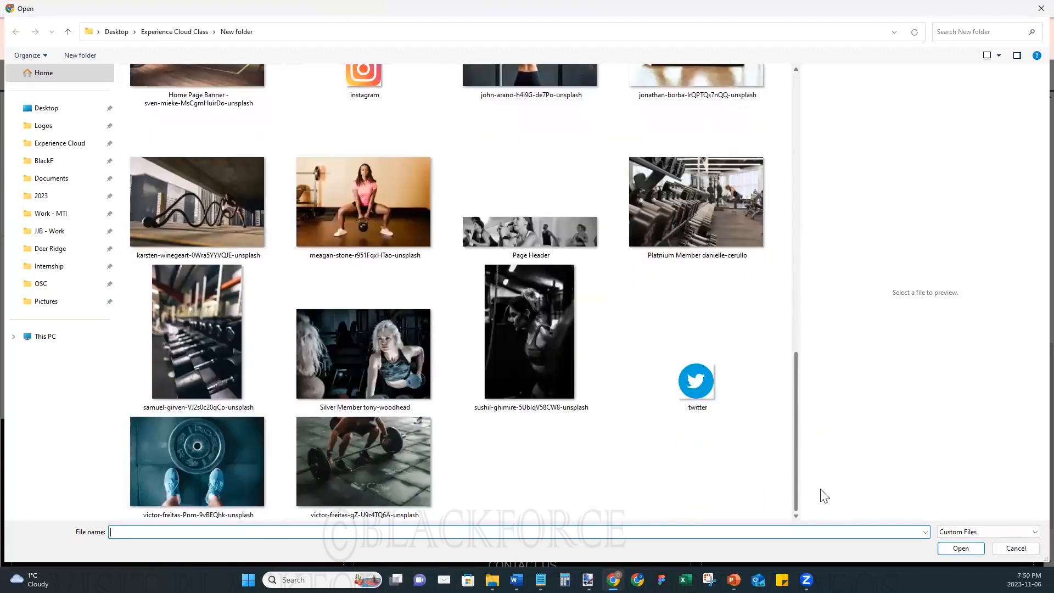
pyautogui.click(712, 230)
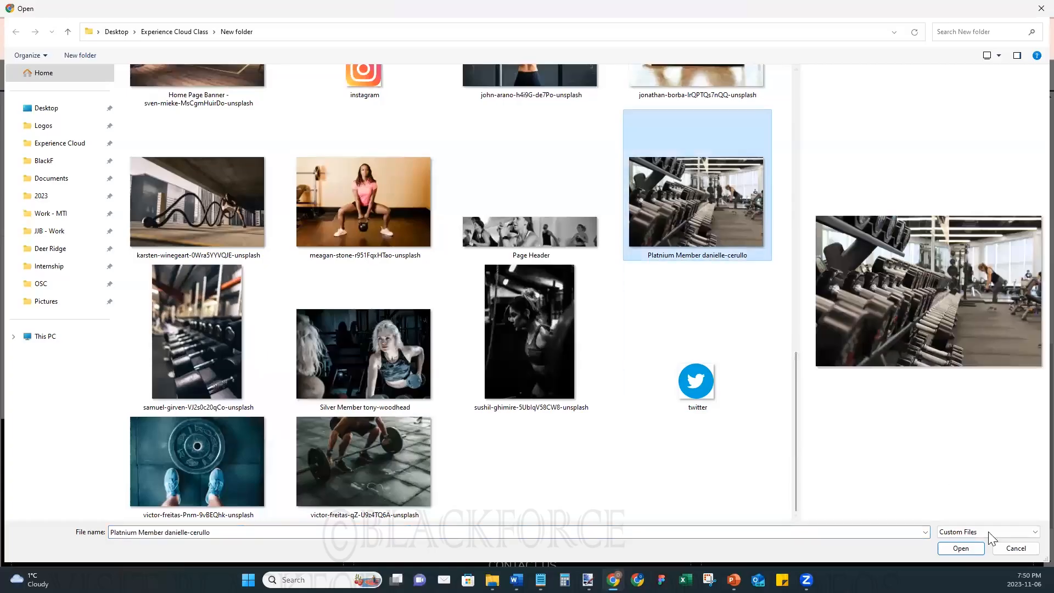
pyautogui.click(975, 549)
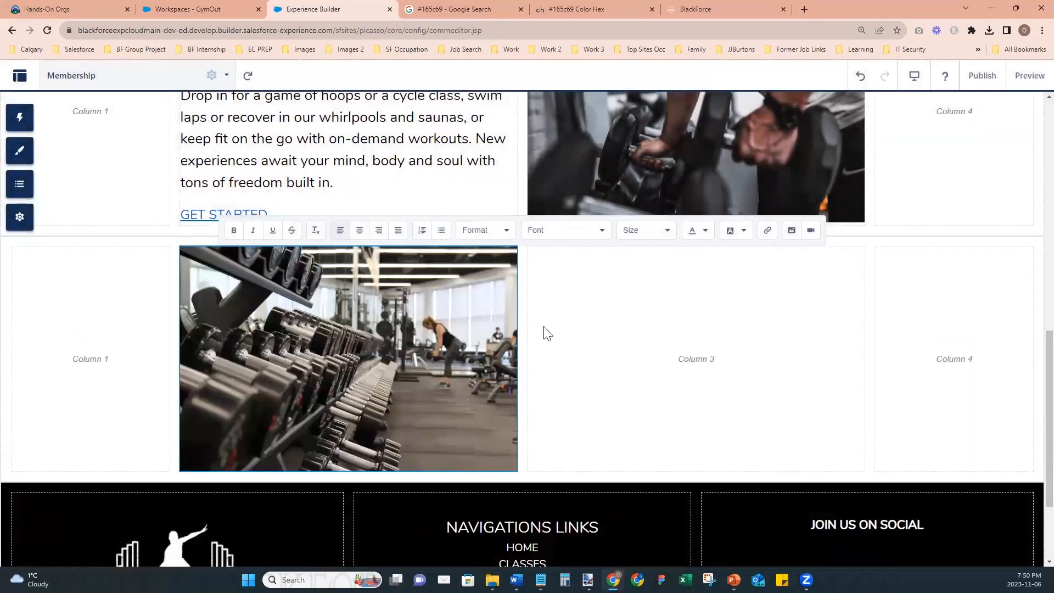
# - Set the One Club Access heading and its description paragraph to 20px text size
pyautogui.scroll(2, 618, 345)
pyautogui.scroll(5, 622, 352)
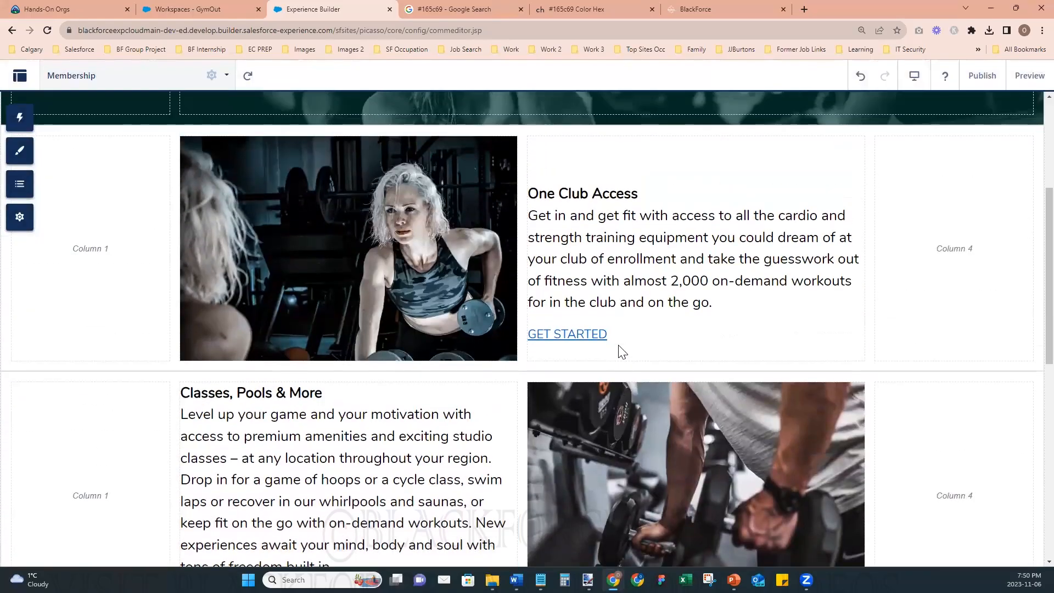
pyautogui.scroll(-3, 618, 345)
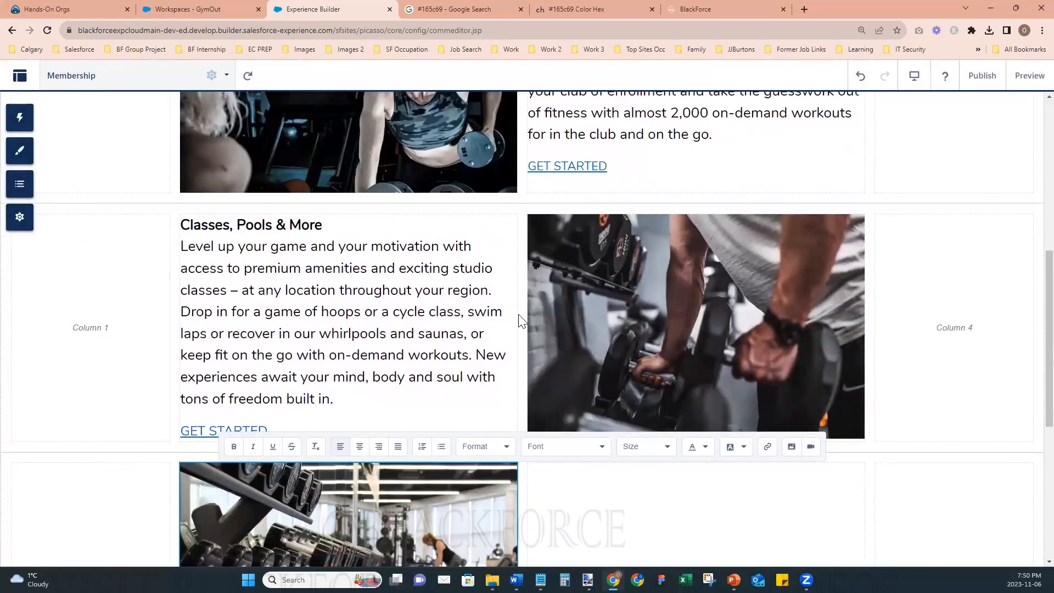
pyautogui.scroll(4, 521, 321)
pyautogui.click(565, 253)
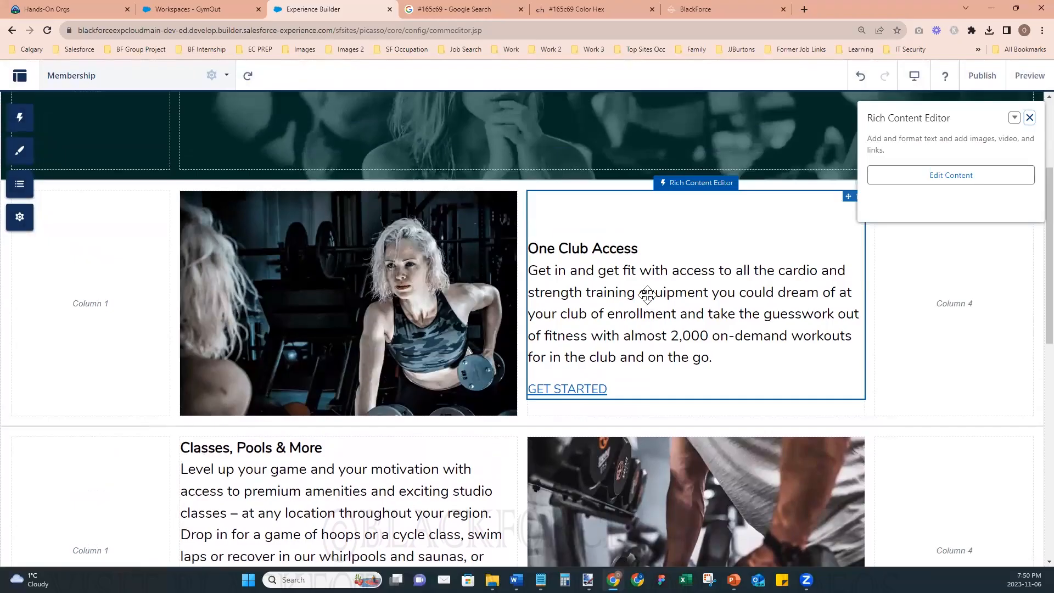
pyautogui.click(697, 336)
pyautogui.moveTo(713, 357); pyautogui.dragTo(533, 244)
pyautogui.click(648, 175)
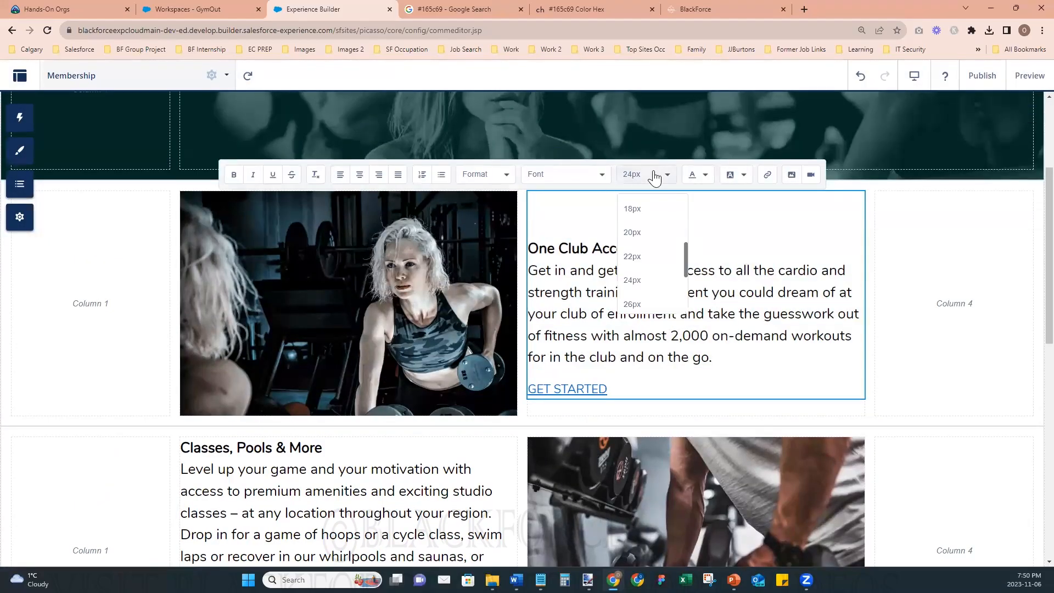
pyautogui.click(655, 232)
# - Insert an extra line above the One Club Access heading in its text block
pyautogui.click(594, 231)
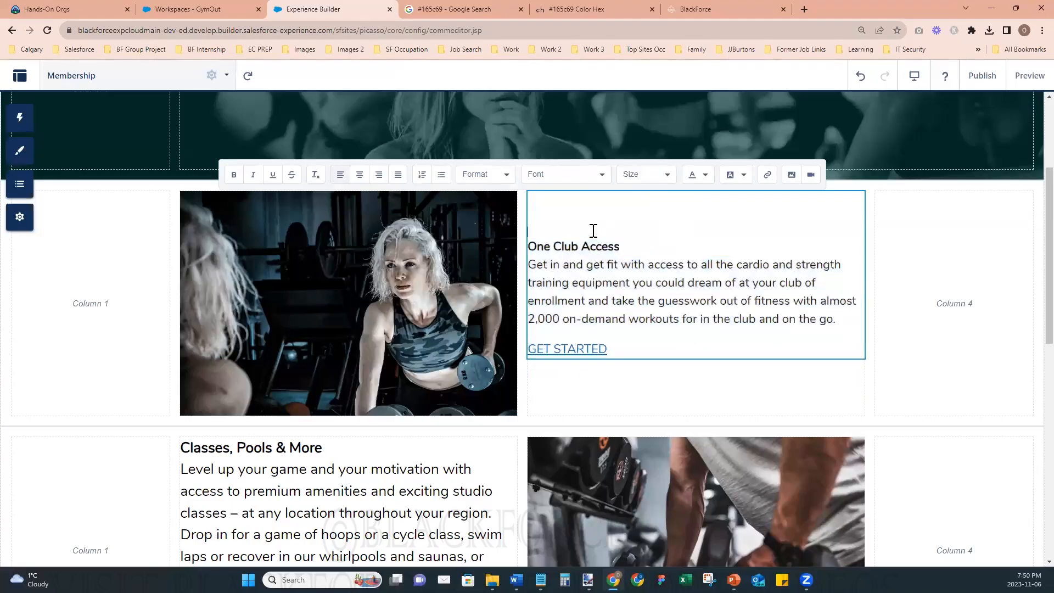
pyautogui.press('Return')
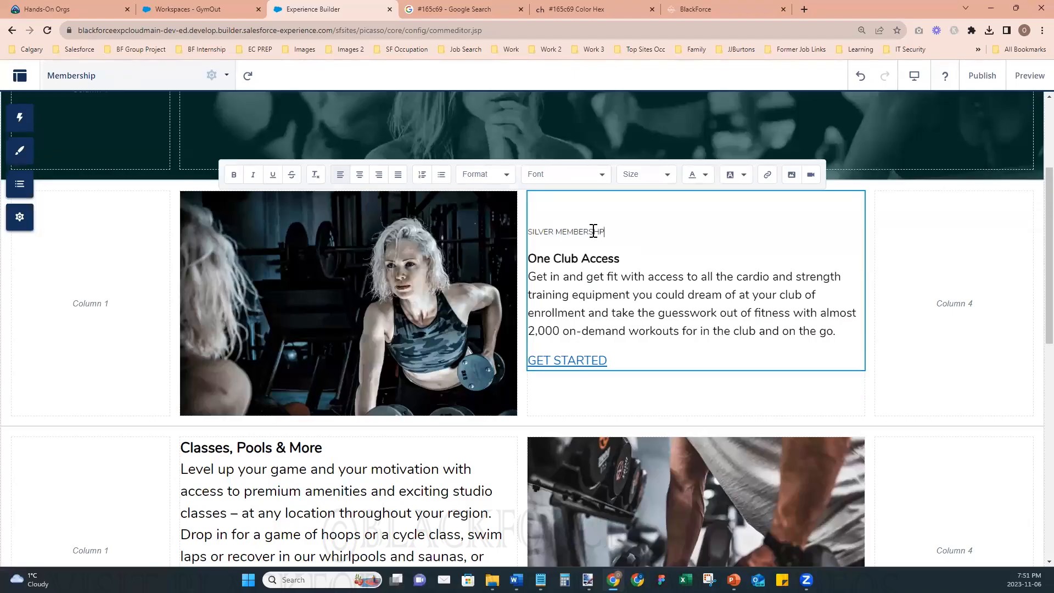
# - Format the SILVER MEMBERSHIP title above One Club Access as bold 24px text
pyautogui.tripleClick(594, 231)
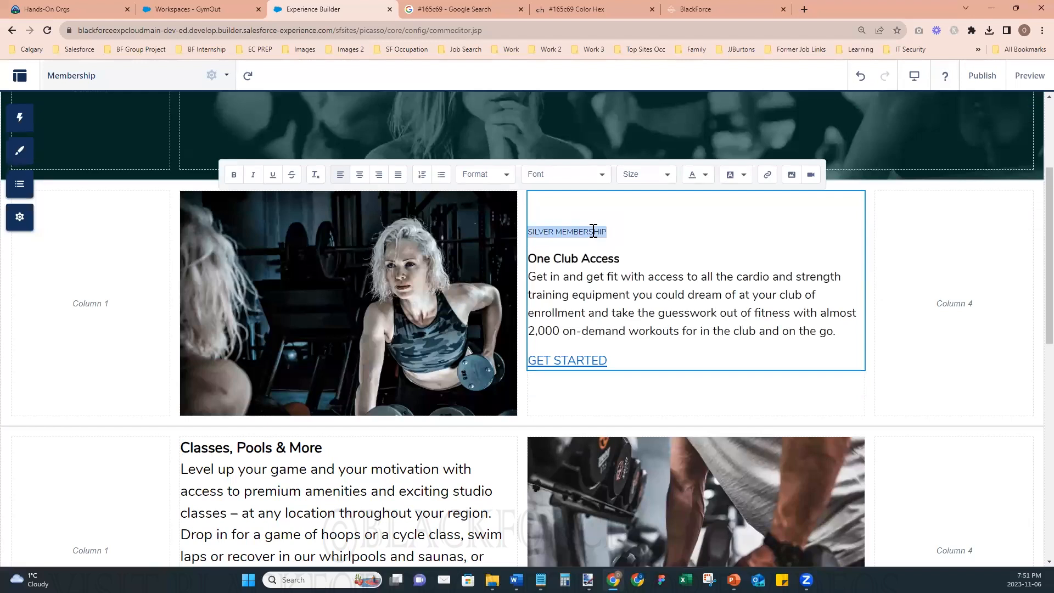
pyautogui.click(654, 175)
pyautogui.click(648, 281)
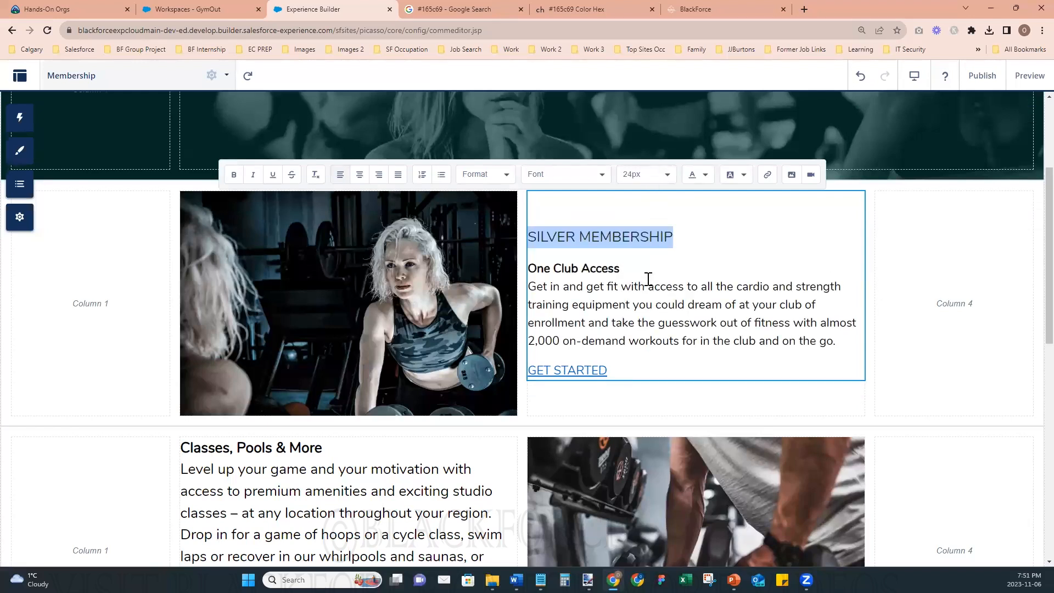
# - Set the One Club Access heading and its description paragraph to 18px text size
pyautogui.click(640, 271)
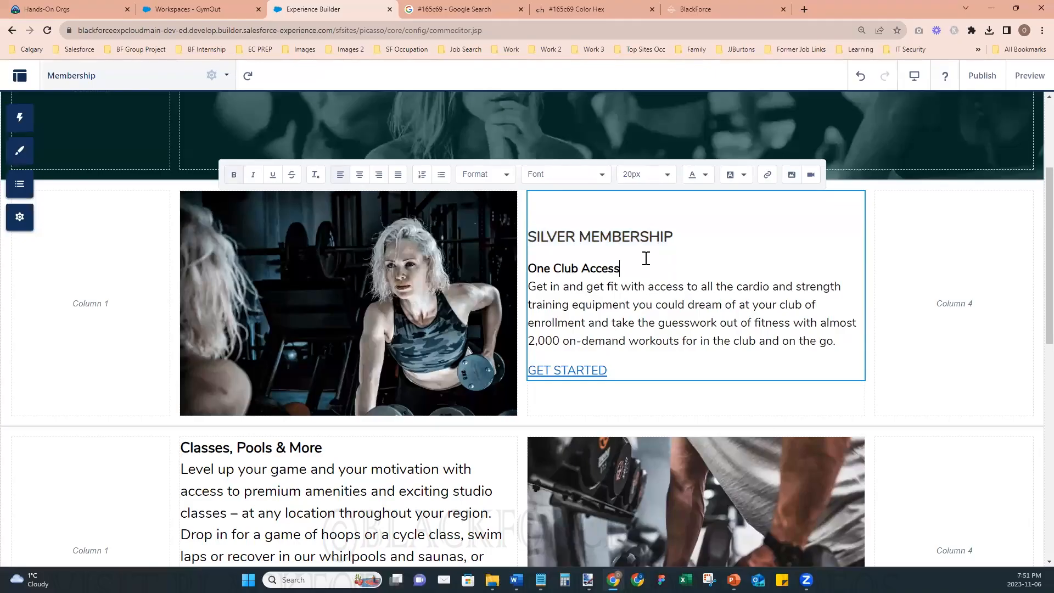
pyautogui.moveTo(533, 268); pyautogui.dragTo(846, 343)
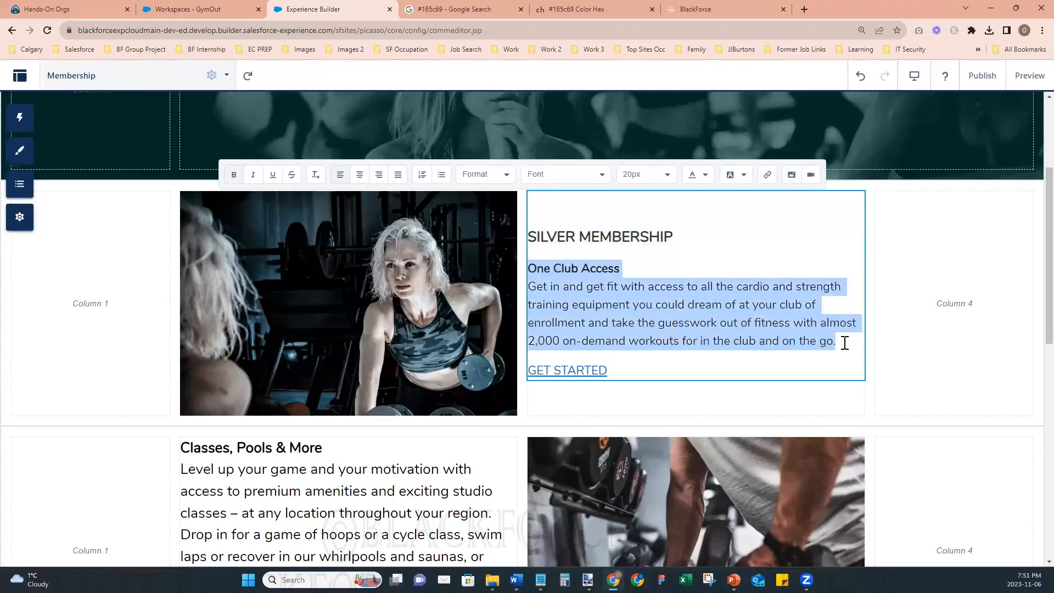
pyautogui.click(648, 181)
pyautogui.click(633, 209)
pyautogui.click(686, 366)
pyautogui.click(690, 388)
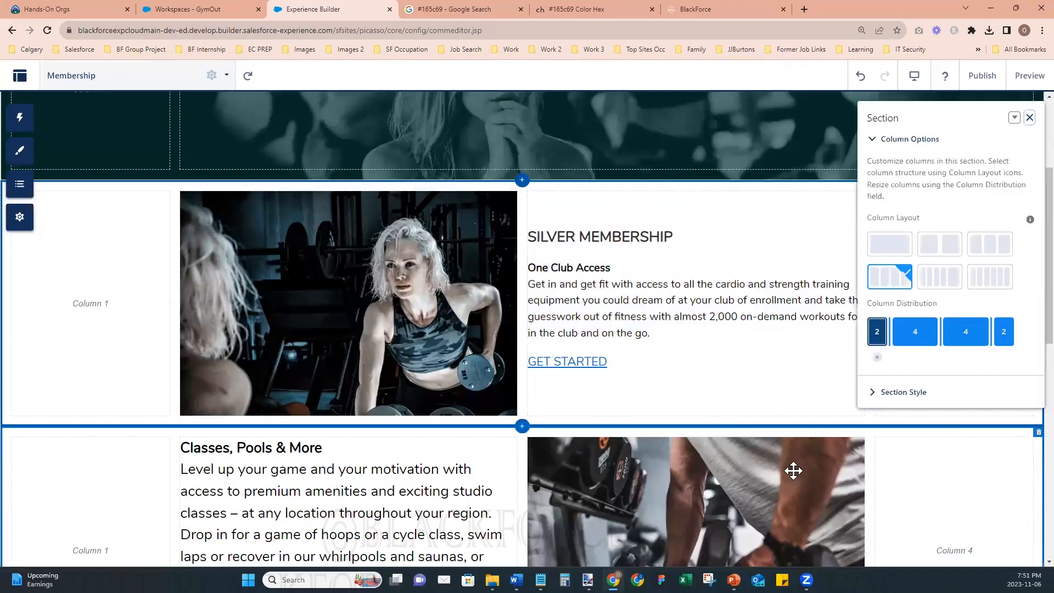
# - Set the Classes, Pools & More heading and its description paragraph to 18px text size
pyautogui.click(329, 541)
pyautogui.scroll(-2, 369, 436)
pyautogui.scroll(-2, 368, 437)
pyautogui.doubleClick(346, 435)
pyautogui.moveTo(335, 457); pyautogui.dragTo(276, 392)
pyautogui.moveTo(246, 348); pyautogui.dragTo(181, 282)
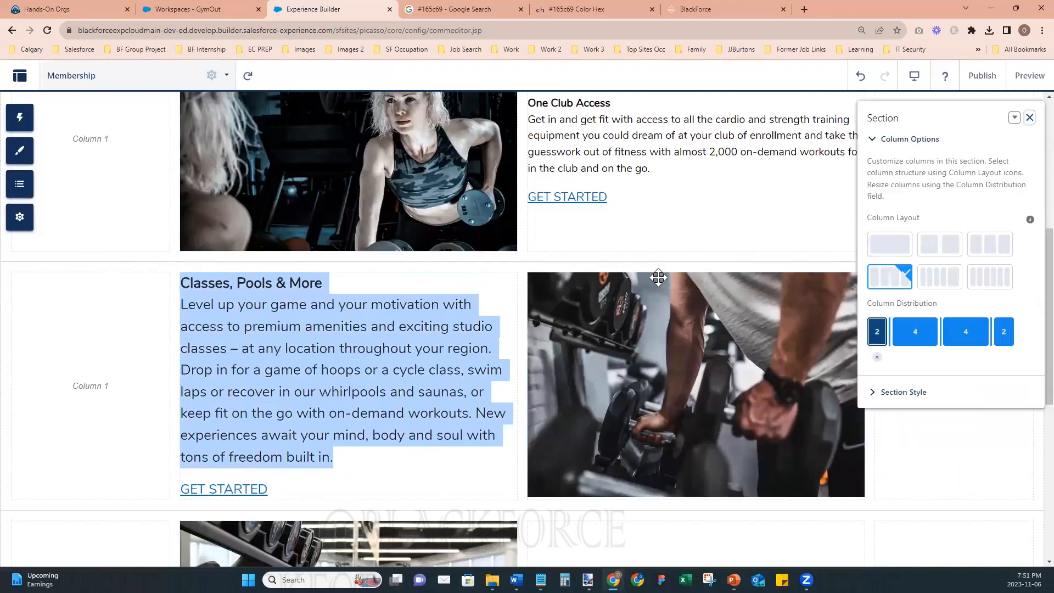
pyautogui.click(289, 297)
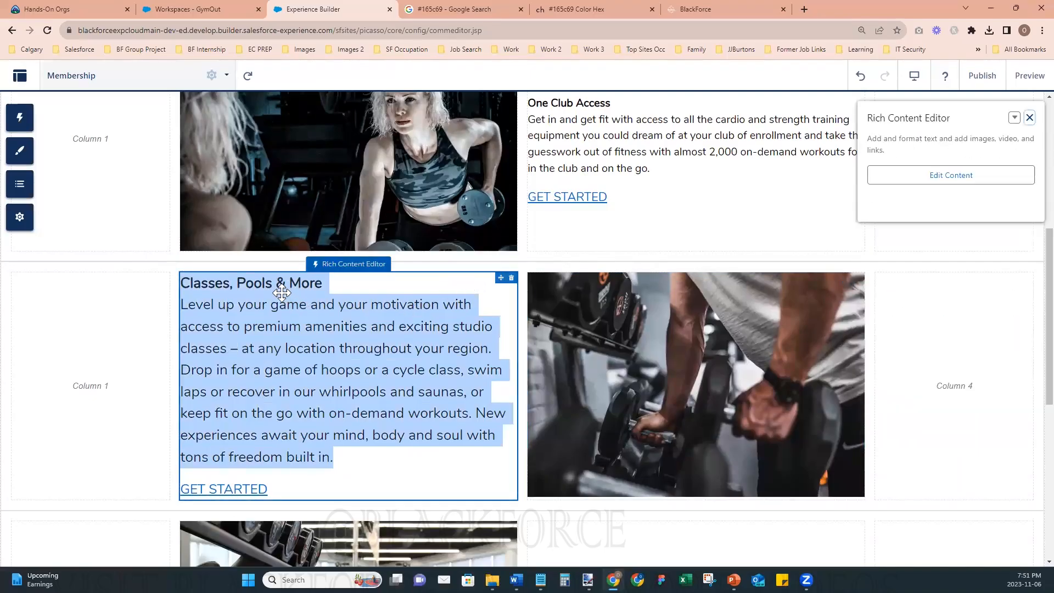
pyautogui.click(881, 180)
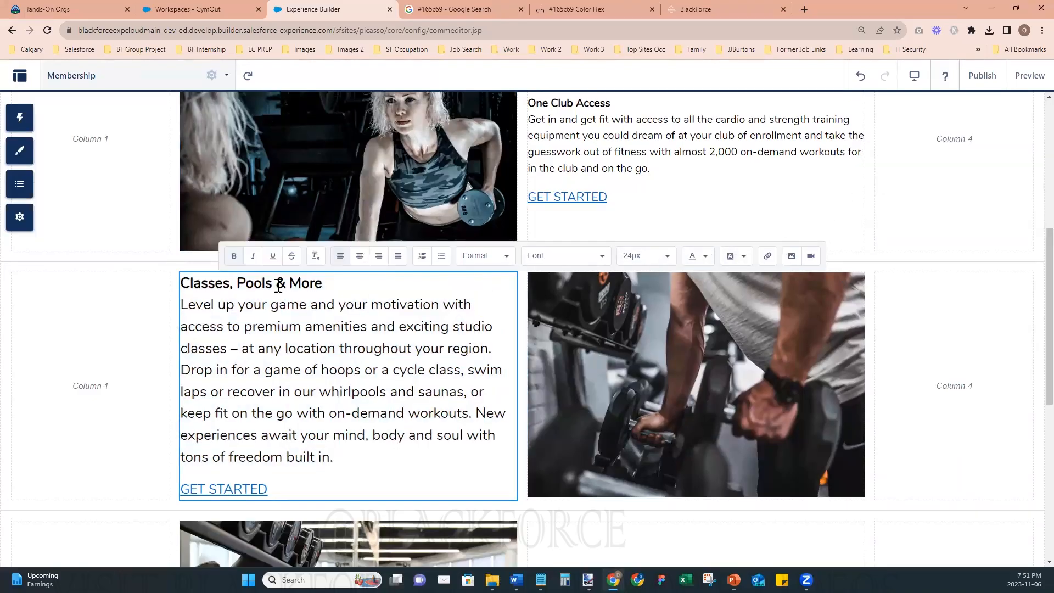
pyautogui.hotkey('ctrl', 'a')
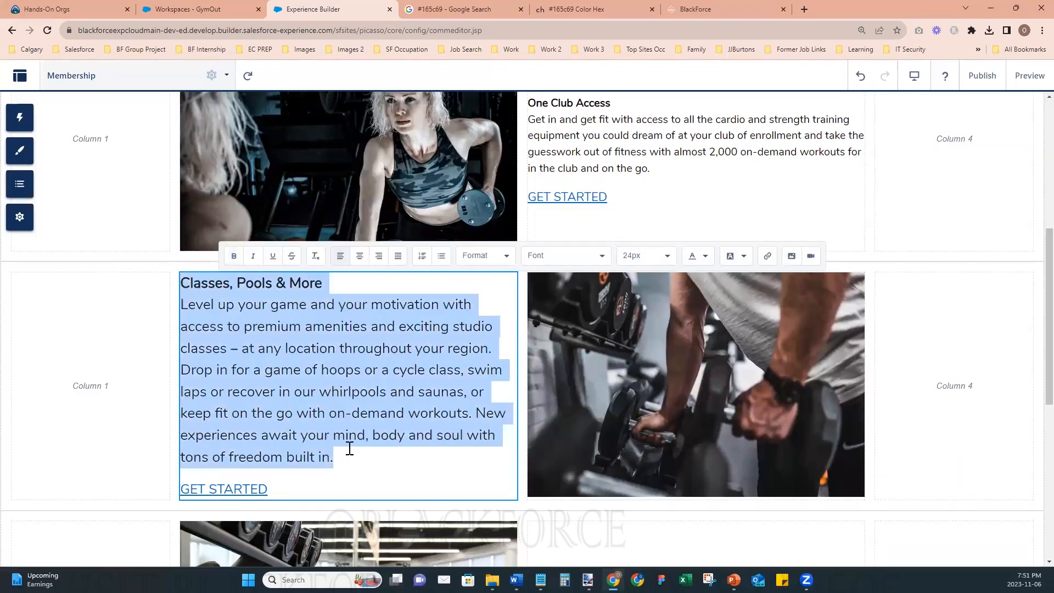
pyautogui.click(651, 257)
pyautogui.click(653, 294)
# - Add a GOLD MEMBERSHIP title line above the Classes, Pools & More heading and format it as bold 24px text
pyautogui.click(261, 298)
pyautogui.click(185, 278)
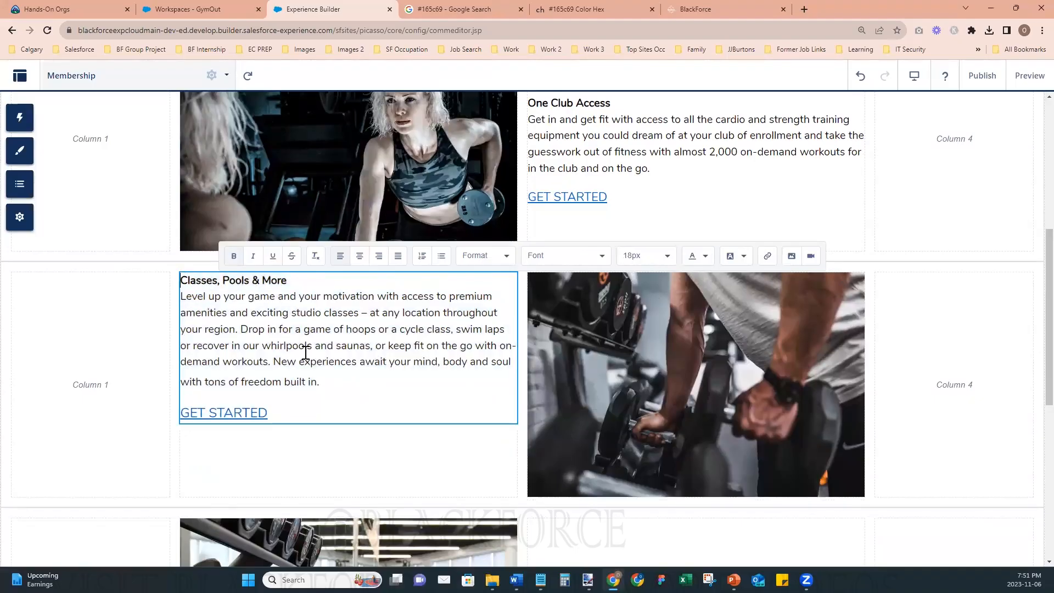
pyautogui.press('Return')
pyautogui.press('Up')
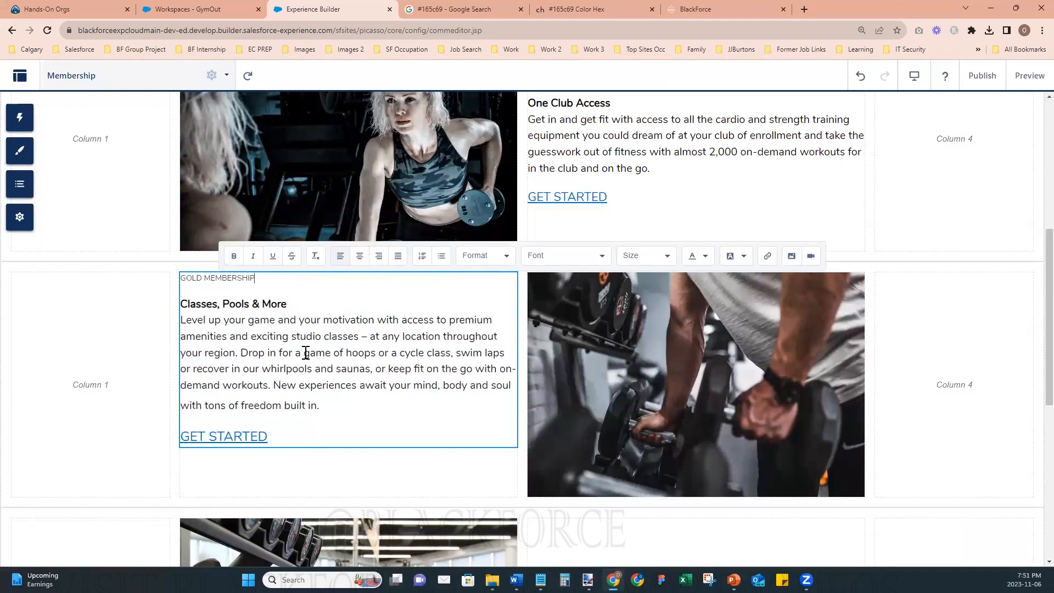
pyautogui.hotkey('shift', 'Home')
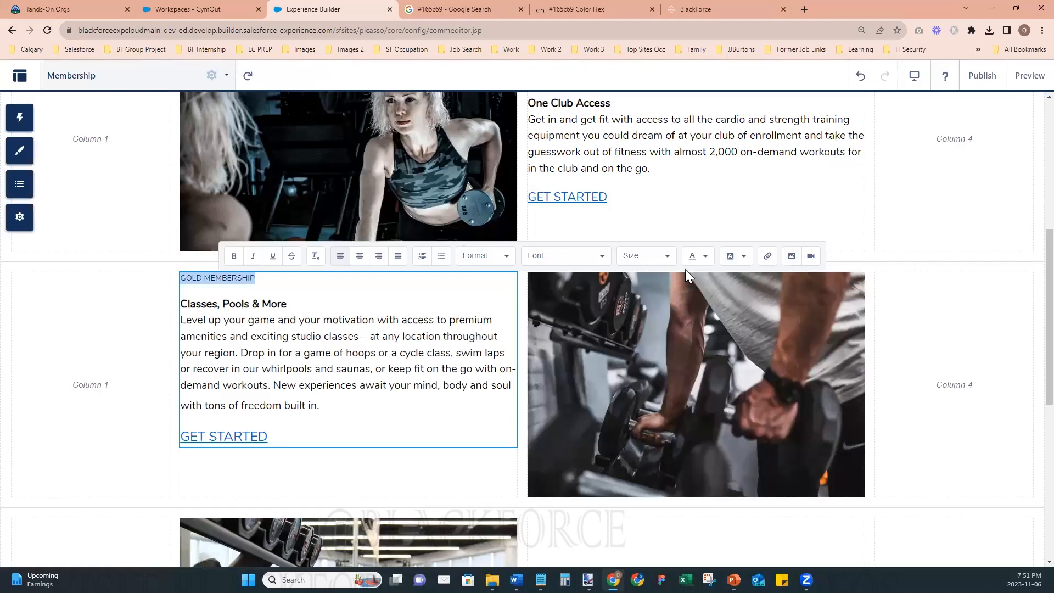
pyautogui.click(659, 257)
pyautogui.click(645, 364)
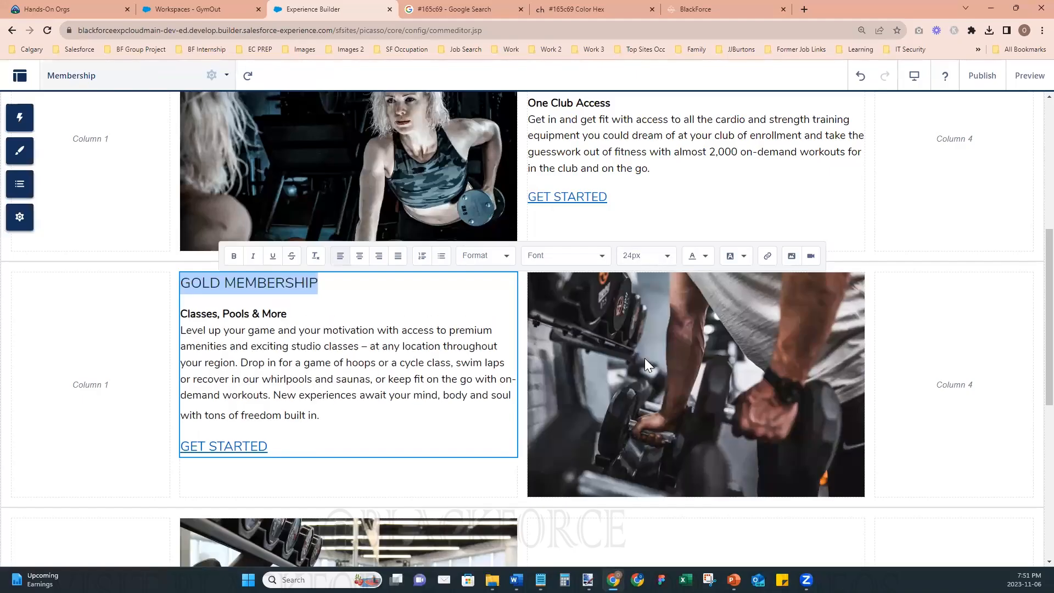
# - Insert a blank line above the GOLD MEMBERSHIP title, following the spacing of the SILVER MEMBERSHIP text block
pyautogui.scroll(1, 489, 350)
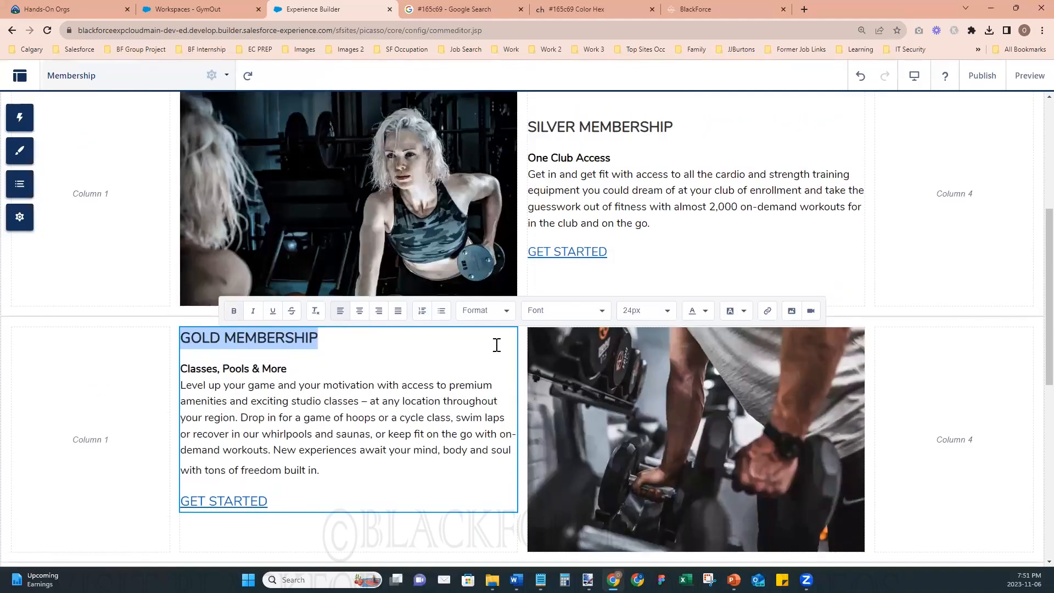
pyautogui.click(619, 124)
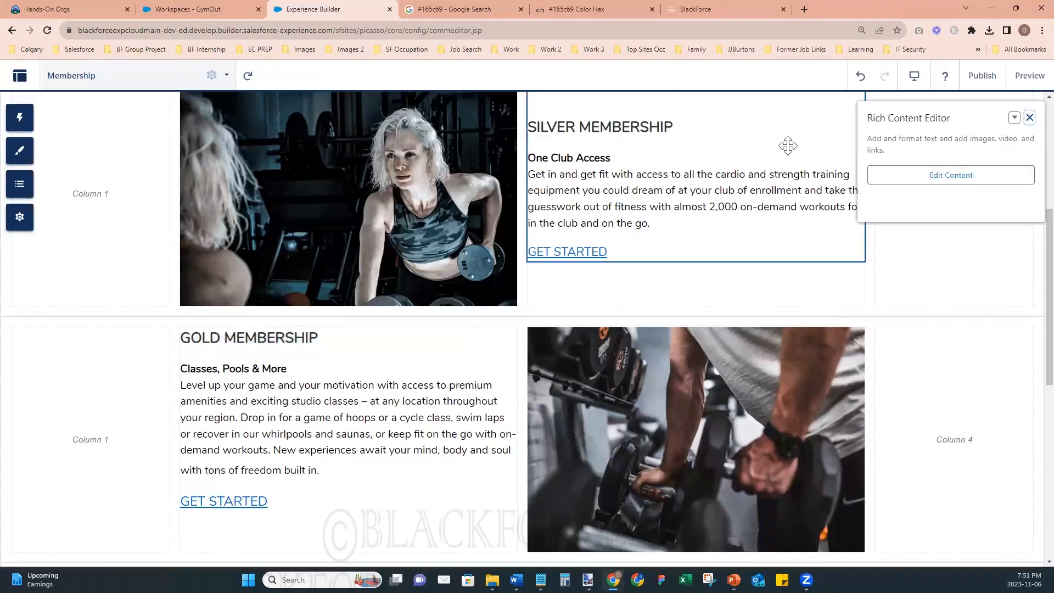
pyautogui.click(942, 174)
pyautogui.scroll(1, 634, 271)
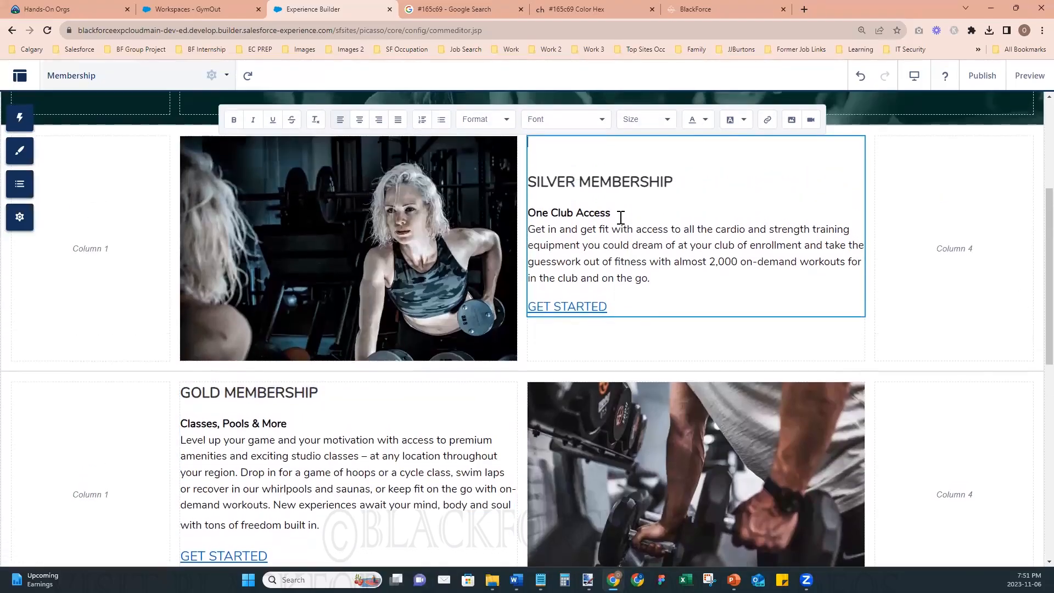
pyautogui.moveTo(590, 181); pyautogui.dragTo(632, 181)
pyautogui.click(280, 442)
pyautogui.scroll(-2, 395, 433)
pyautogui.doubleClick(280, 293)
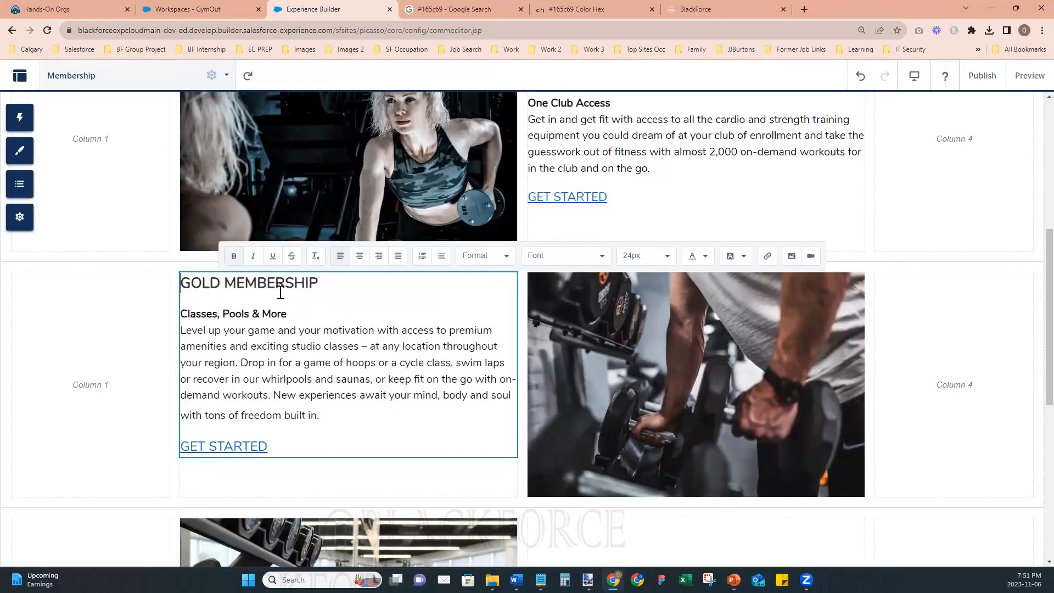
pyautogui.press('Return')
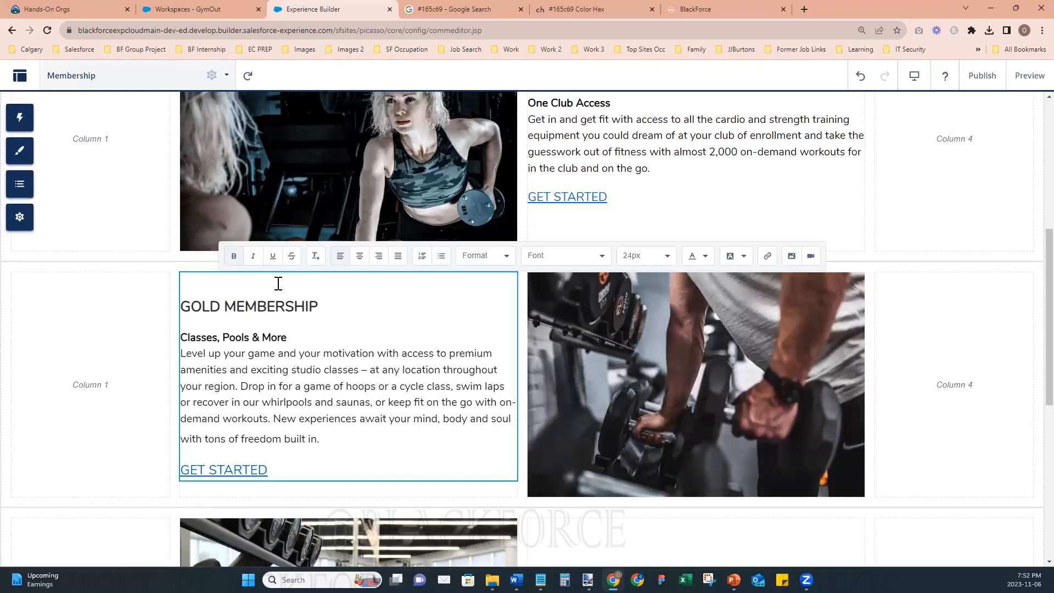
pyautogui.click(941, 416)
# - Place a Rich Content Editor in the empty column 3 beside the dumbbell rack image
pyautogui.scroll(-4, 812, 509)
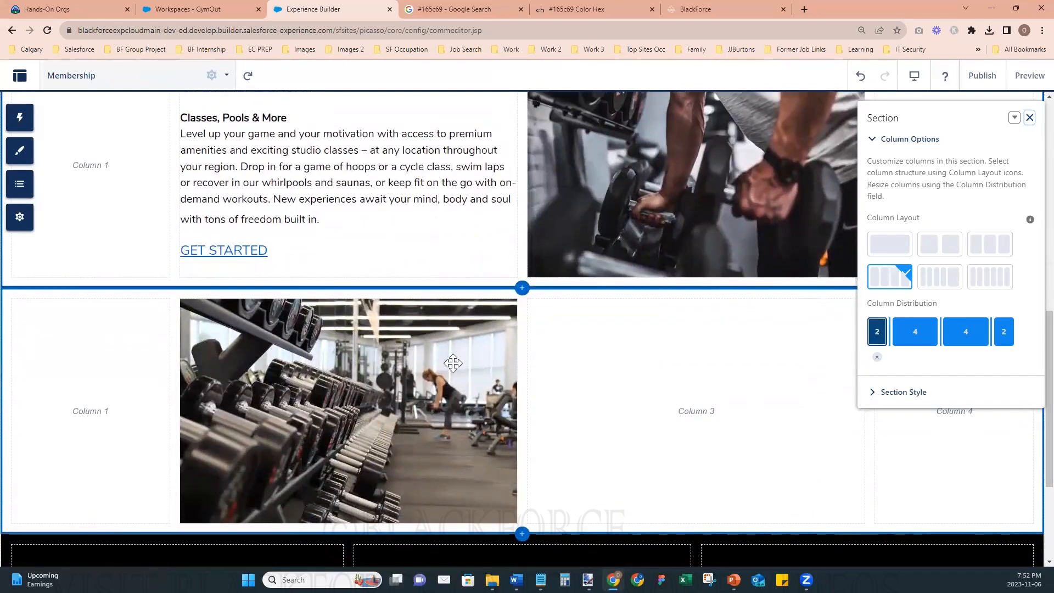
pyautogui.click(29, 127)
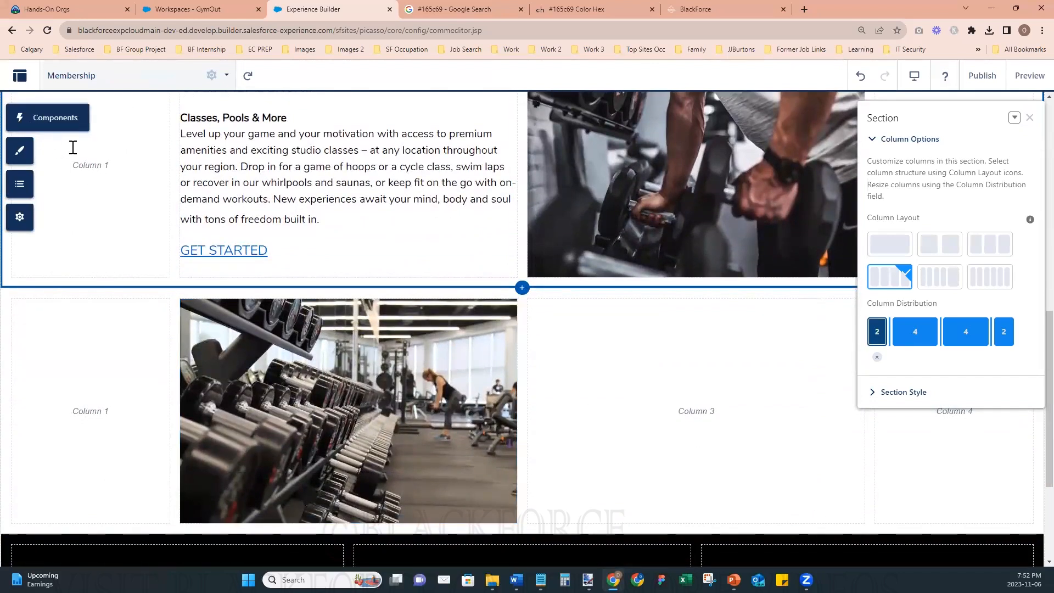
pyautogui.moveTo(119, 207); pyautogui.dragTo(642, 420)
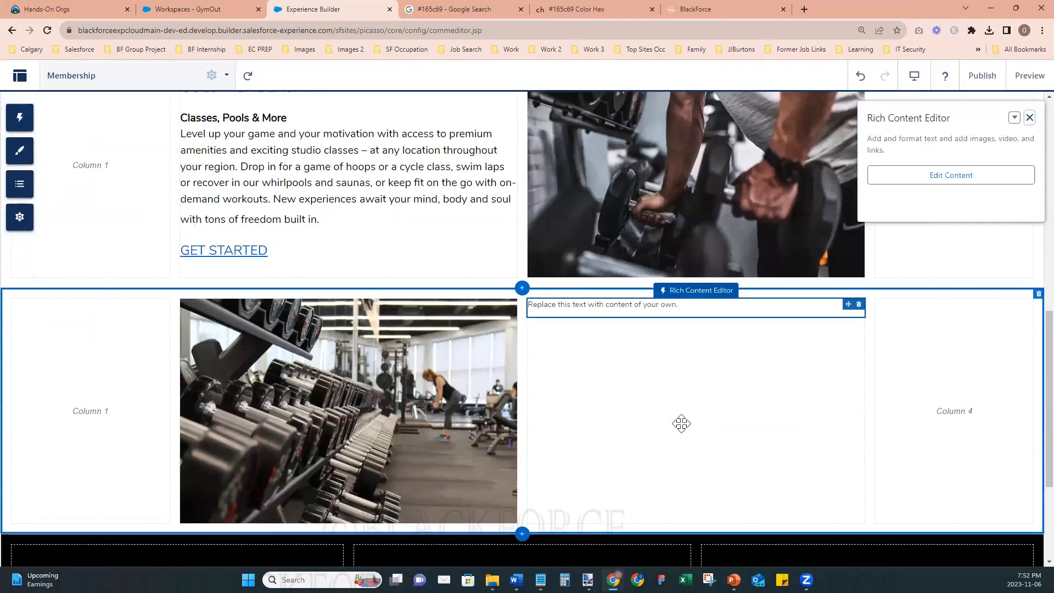
# - Replace the placeholder text in the new content block with the title PLATINUM MEMBERSHIP and start a new line below it
pyautogui.click(621, 307)
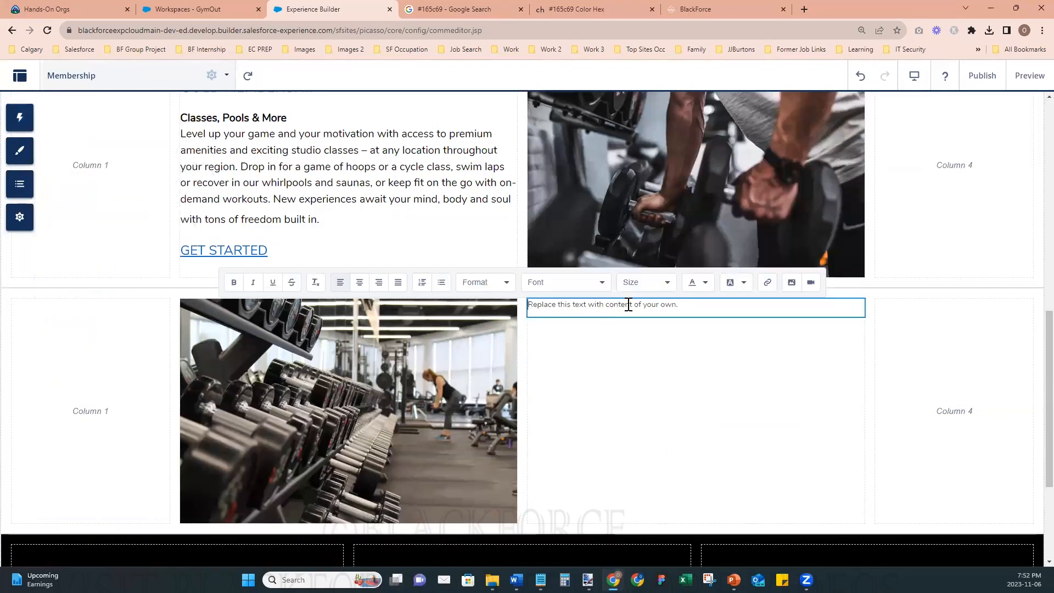
pyautogui.tripleClick(628, 306)
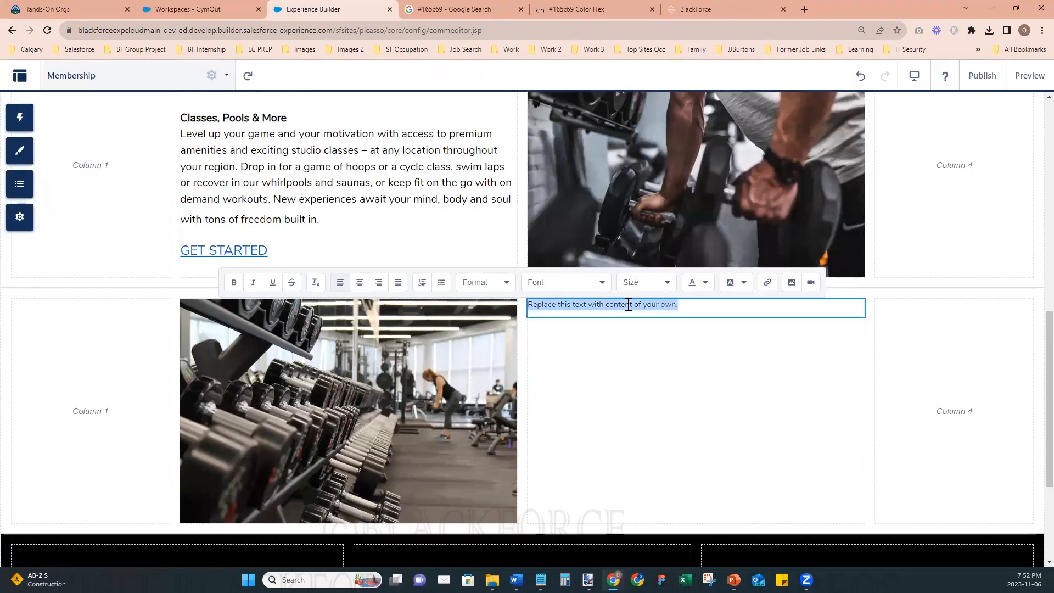
pyautogui.write('PLATIN')
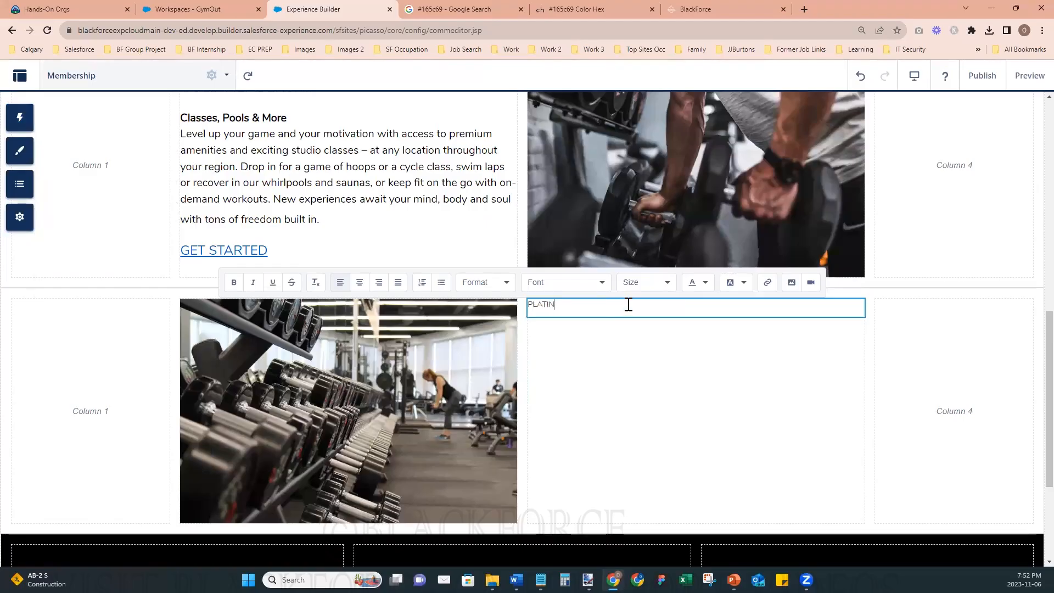
pyautogui.write('UM MEMBE')
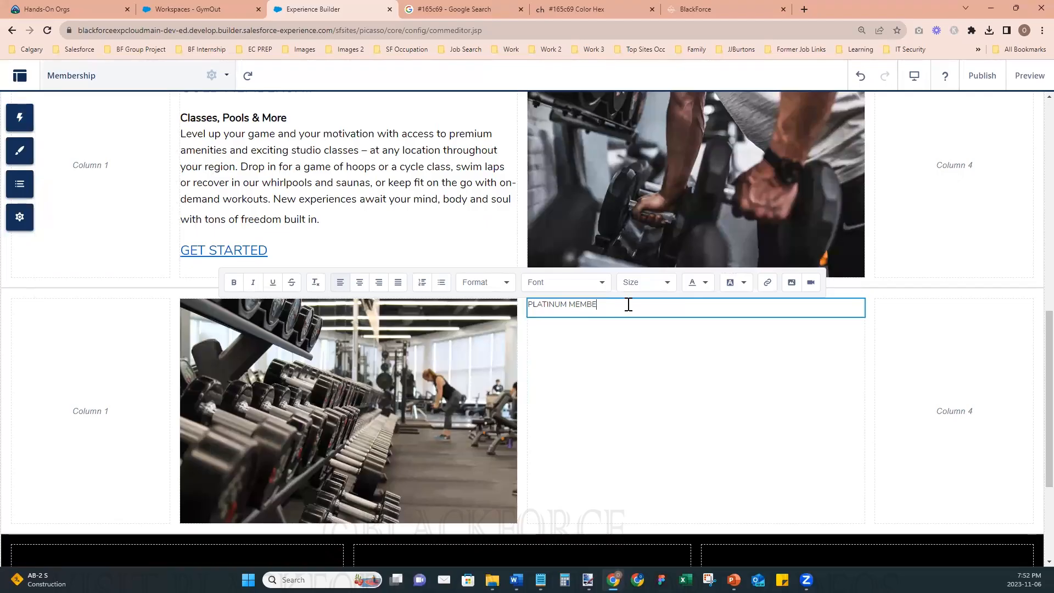
pyautogui.write('RSHIP')
pyautogui.press('Return')
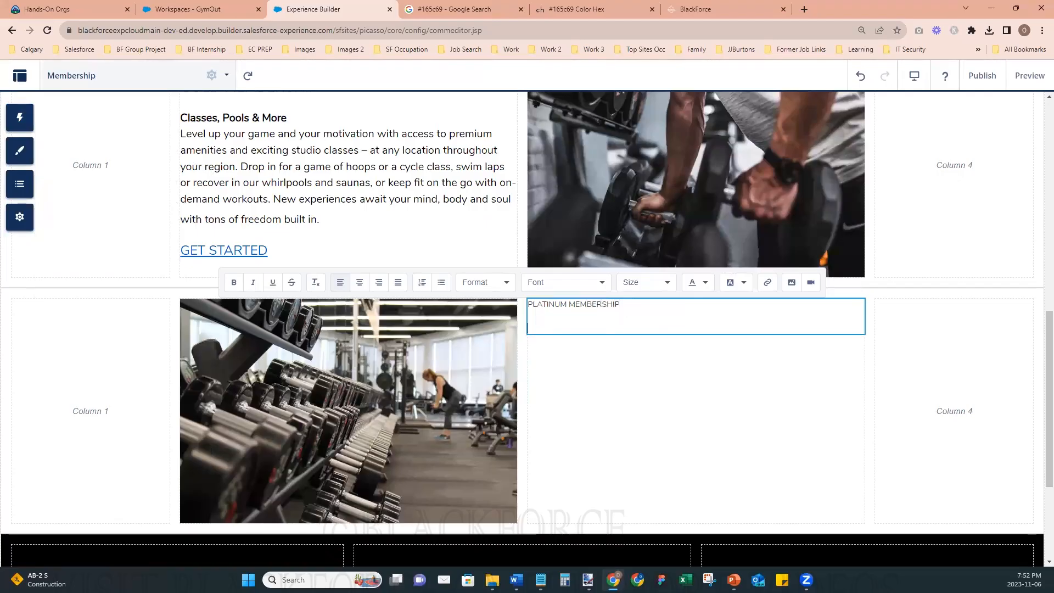
# - Copy the Live Your Best Life, Anytime, Anywhere heading and description from the Word document and paste them below the PLATINUM MEMBERSHIP title
pyautogui.hotkey('alt', 'Tab')
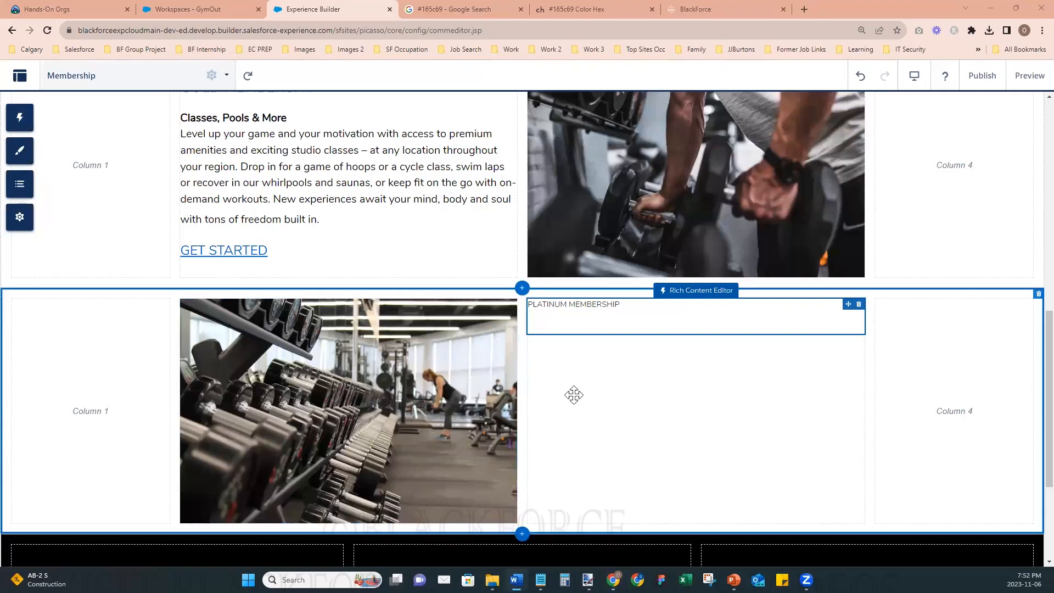
pyautogui.click(581, 317)
pyautogui.write('Live Your Best Life, Anytime, Anywhere Stay connected to what makes you happy. Our top-of-the-line fitness membership leaves nothing to chance – with access to our hundreds of clubs nationwide, on-demand workouts, studio and virtual classes, our full suite of amenities AND two Buddy Passes so you can share your gym time with friends. Because nobody likes limits, especially you.')
pyautogui.scroll(-1, 580, 317)
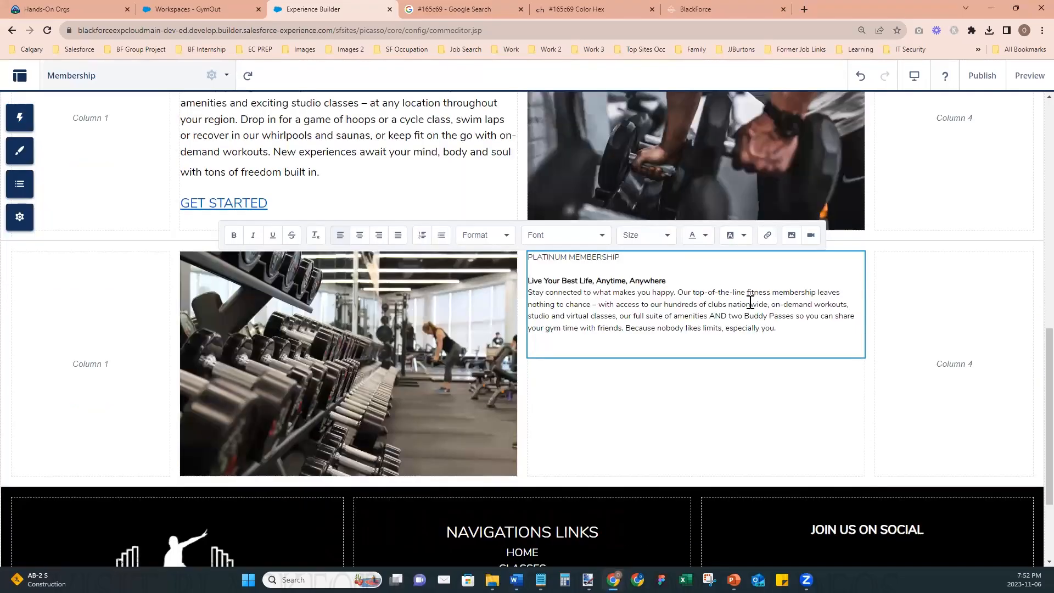
# - Reopen the platinum text block for editing and format the PLATINUM MEMBERSHIP title as bold 24px text
pyautogui.moveTo(776, 328); pyautogui.dragTo(540, 274)
pyautogui.click(663, 306)
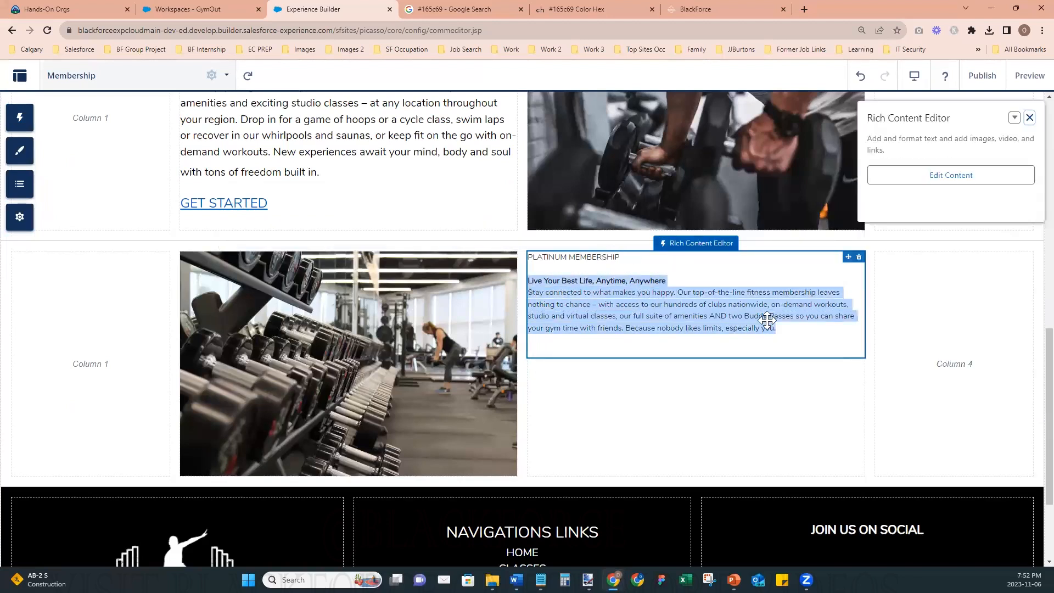
pyautogui.click(891, 176)
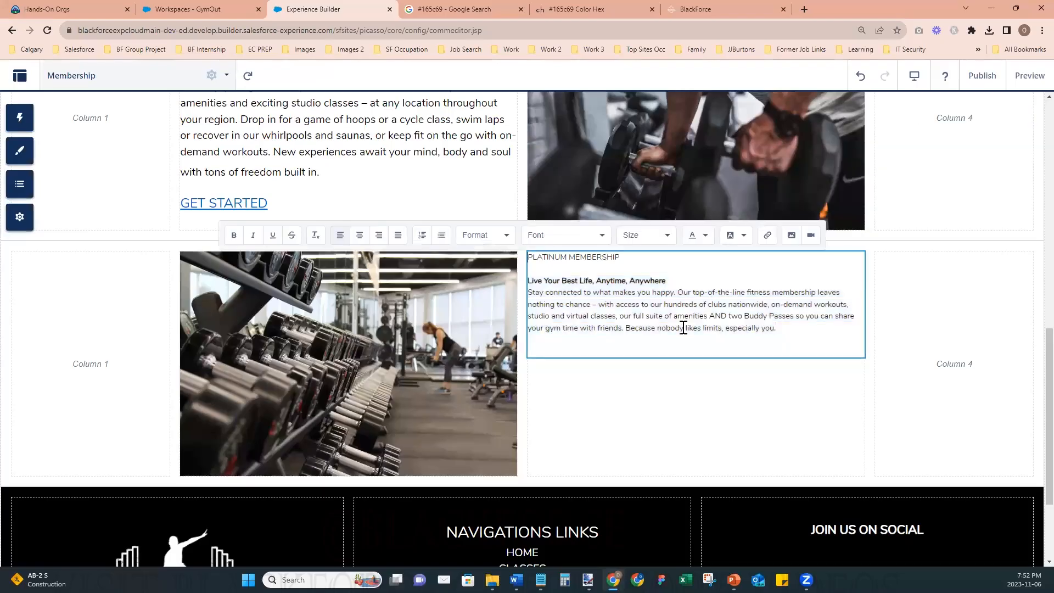
pyautogui.scroll(1, 646, 341)
pyautogui.hotkey('shift', 'End')
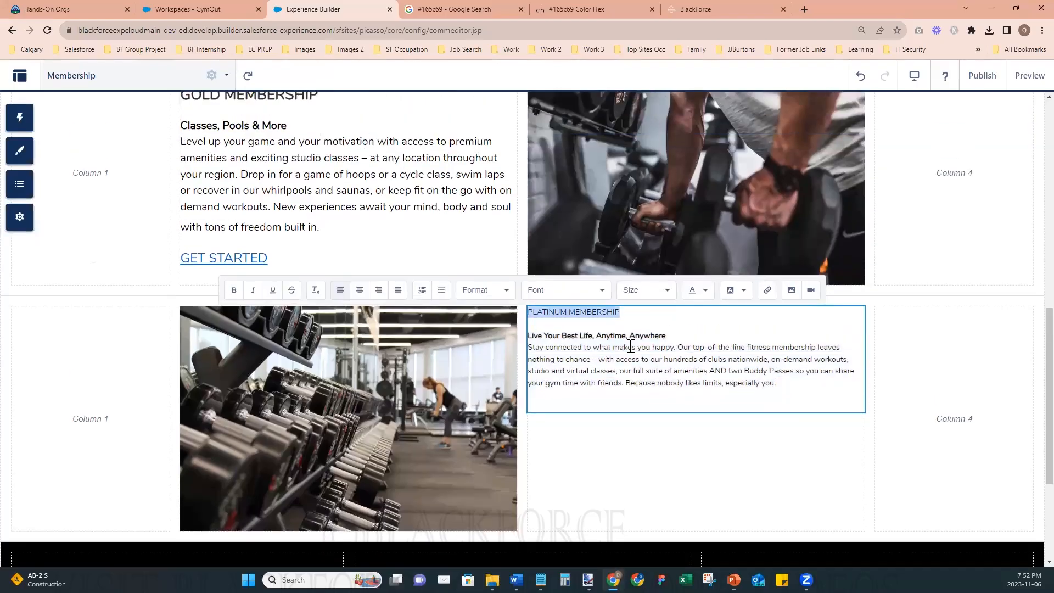
pyautogui.click(652, 293)
pyautogui.scroll(-1, 650, 385)
pyautogui.scroll(-3, 650, 385)
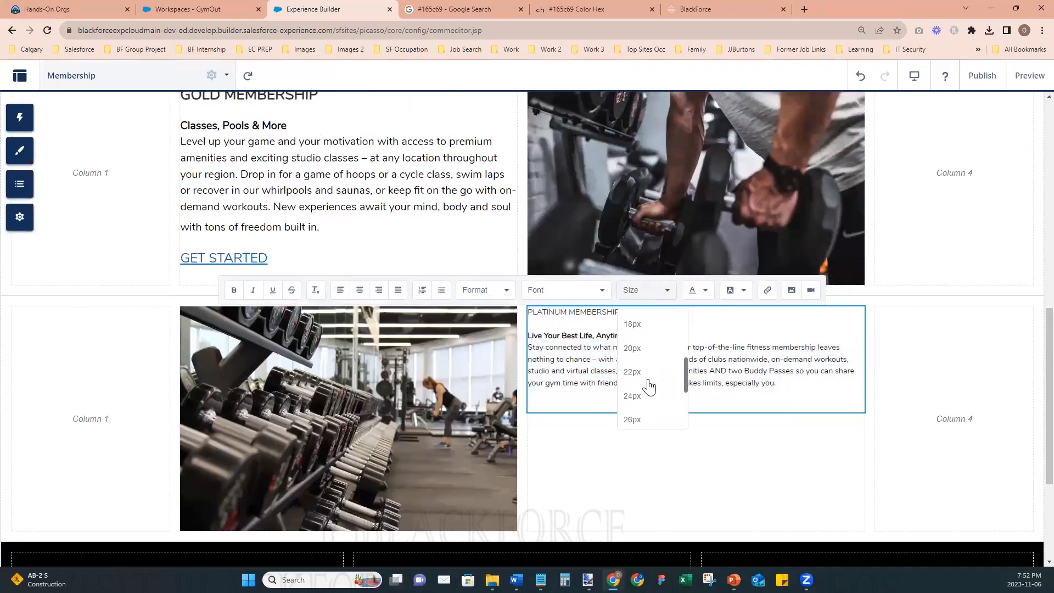
pyautogui.click(637, 398)
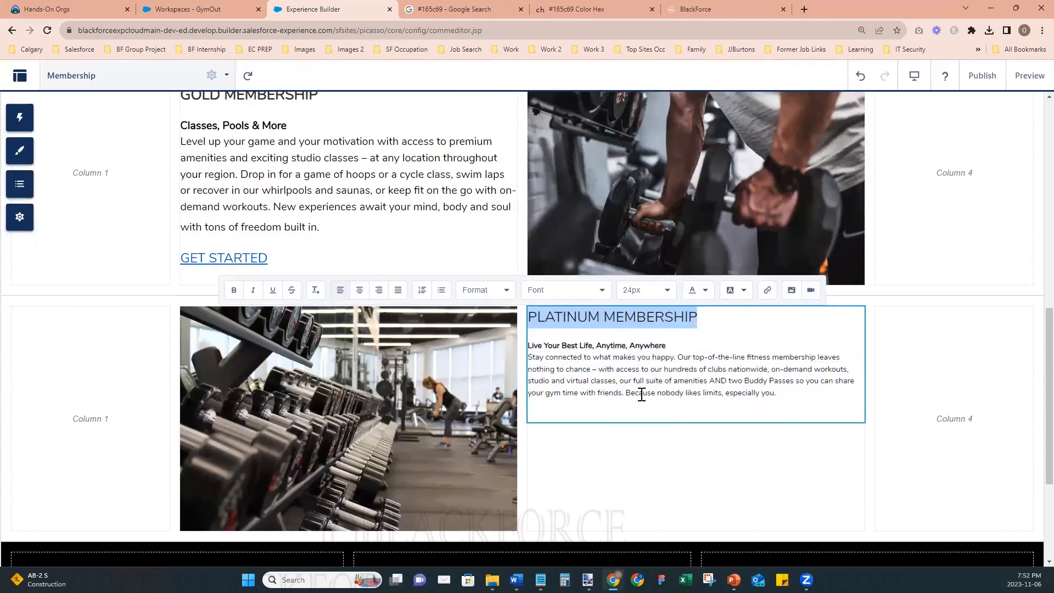
# - Set the Live Your Best Life, Anytime, Anywhere heading and its description paragraph to 18px text size
pyautogui.click(627, 369)
pyautogui.moveTo(534, 347); pyautogui.dragTo(779, 391)
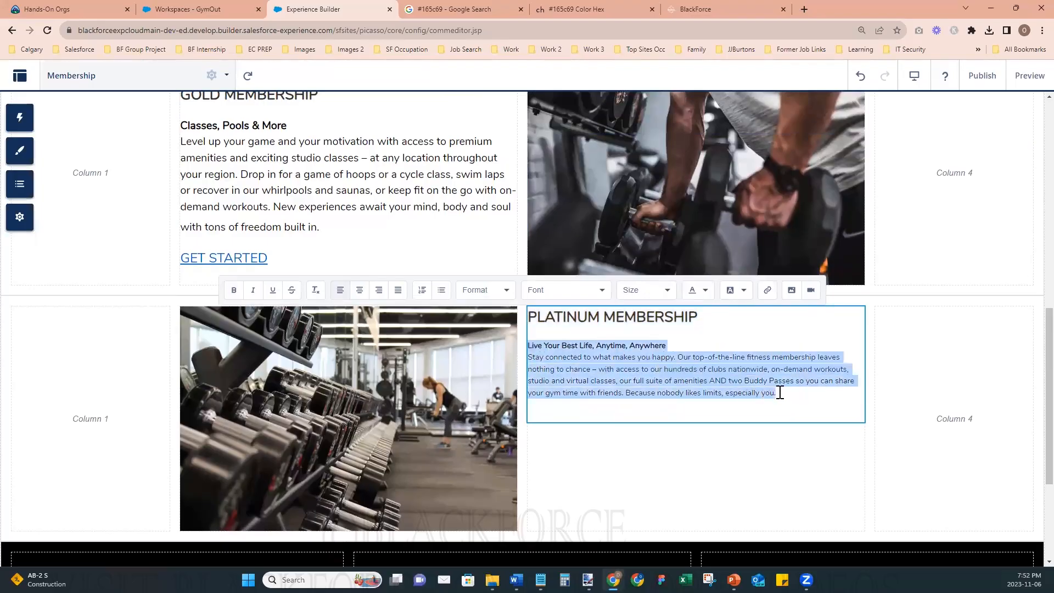
pyautogui.click(641, 291)
pyautogui.click(642, 328)
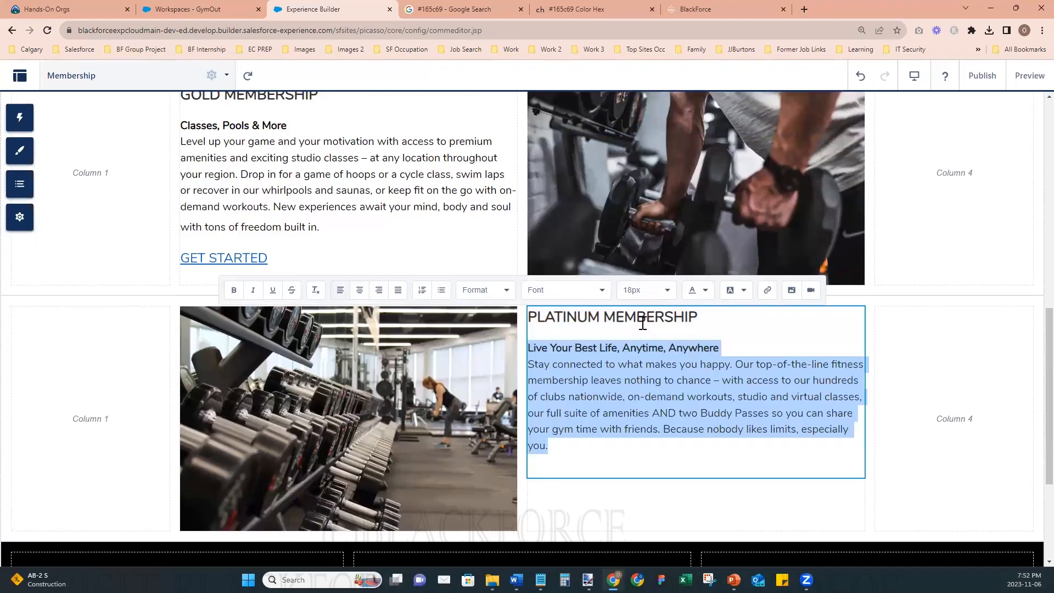
# - Format the GET STARTED text below the platinum description as 22px, blue and underlined, and remove its leading space
pyautogui.click(591, 468)
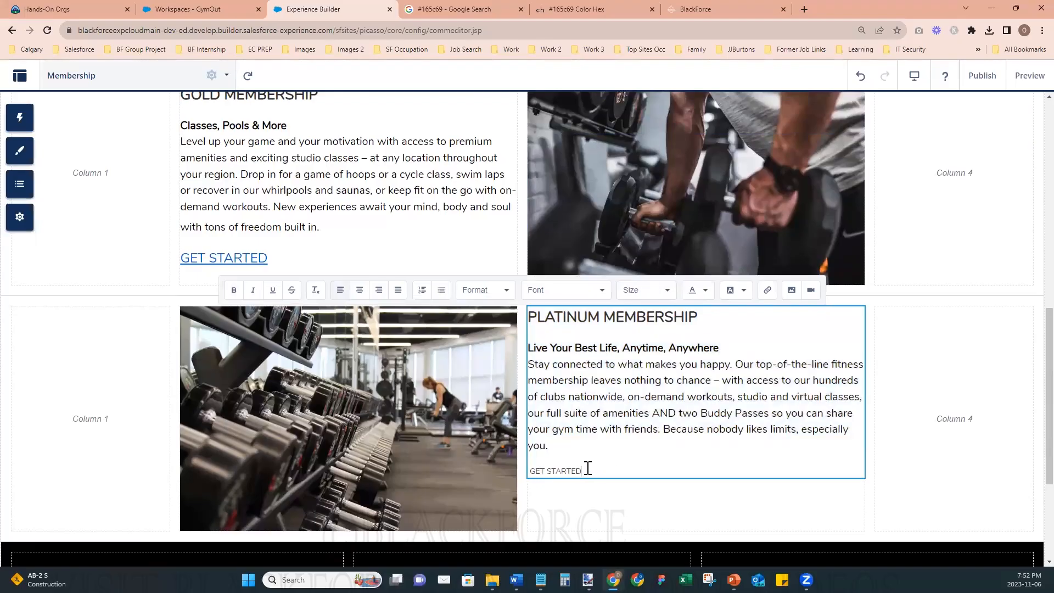
pyautogui.tripleClick(588, 469)
pyautogui.click(658, 297)
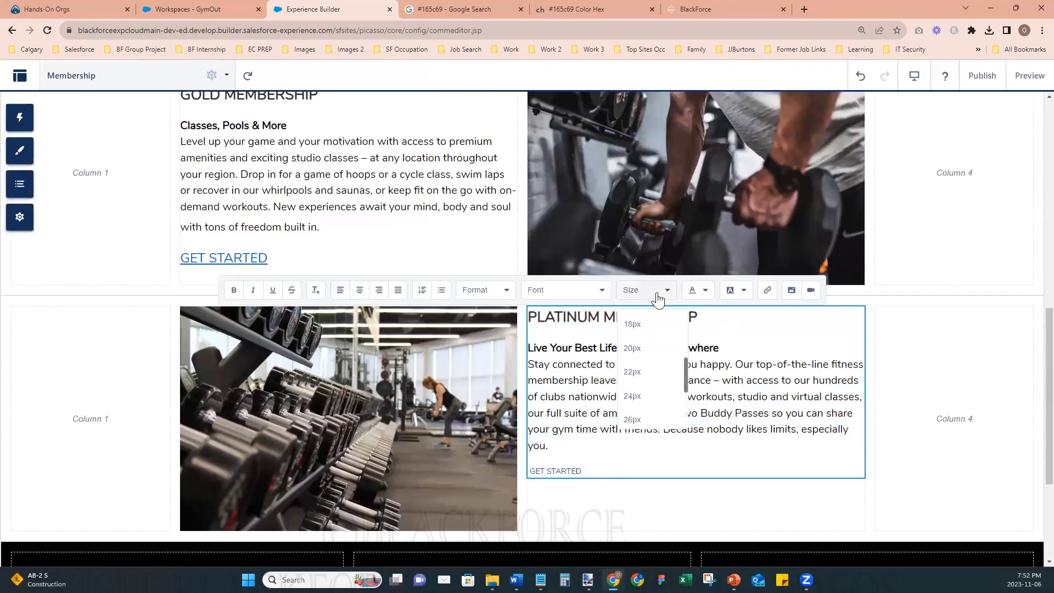
pyautogui.click(652, 373)
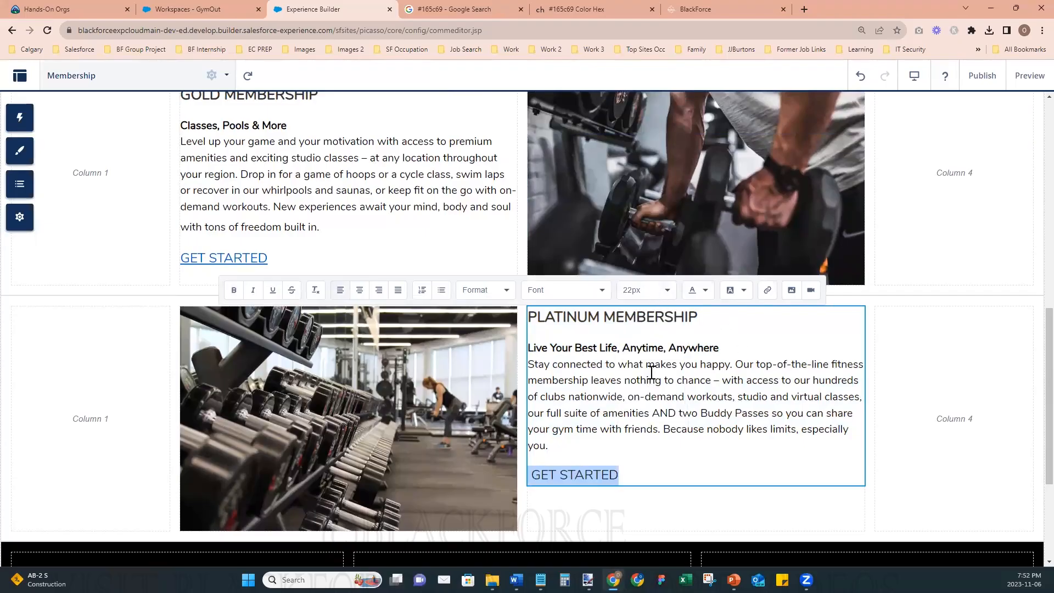
pyautogui.click(705, 291)
pyautogui.click(764, 316)
pyautogui.click(273, 290)
pyautogui.click(681, 428)
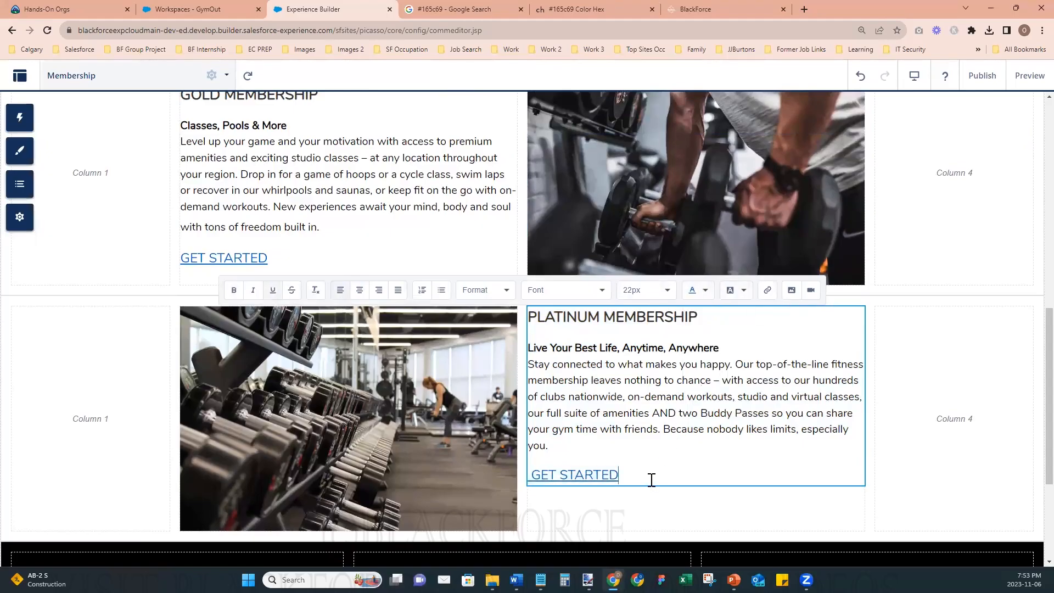
pyautogui.press('BackSpace')
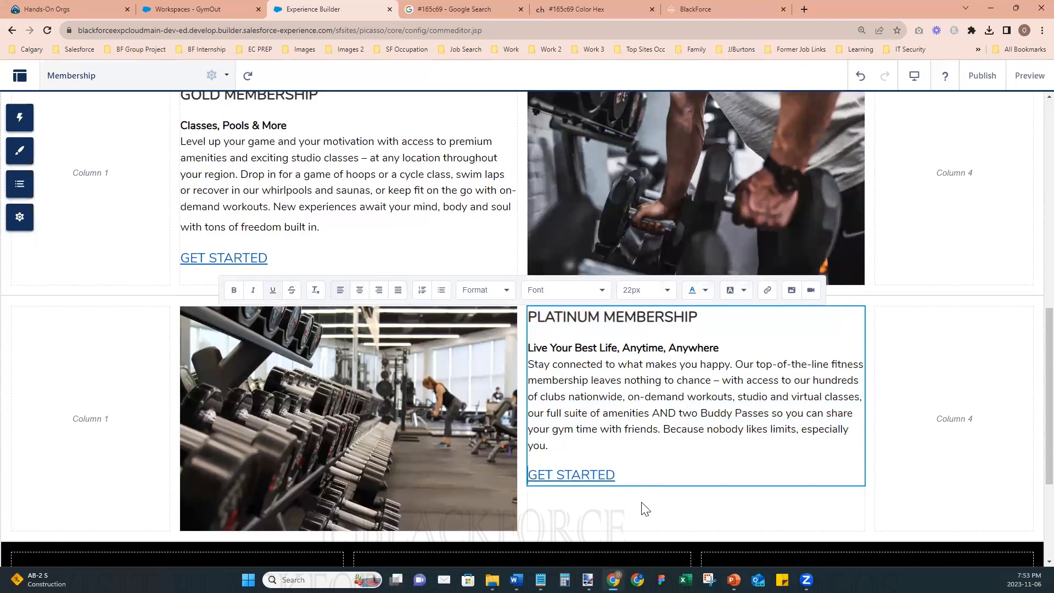
# - Insert a blank line above the PLATINUM MEMBERSHIP title and finish editing the text block
pyautogui.click(529, 317)
pyautogui.press('Return')
pyautogui.click(434, 375)
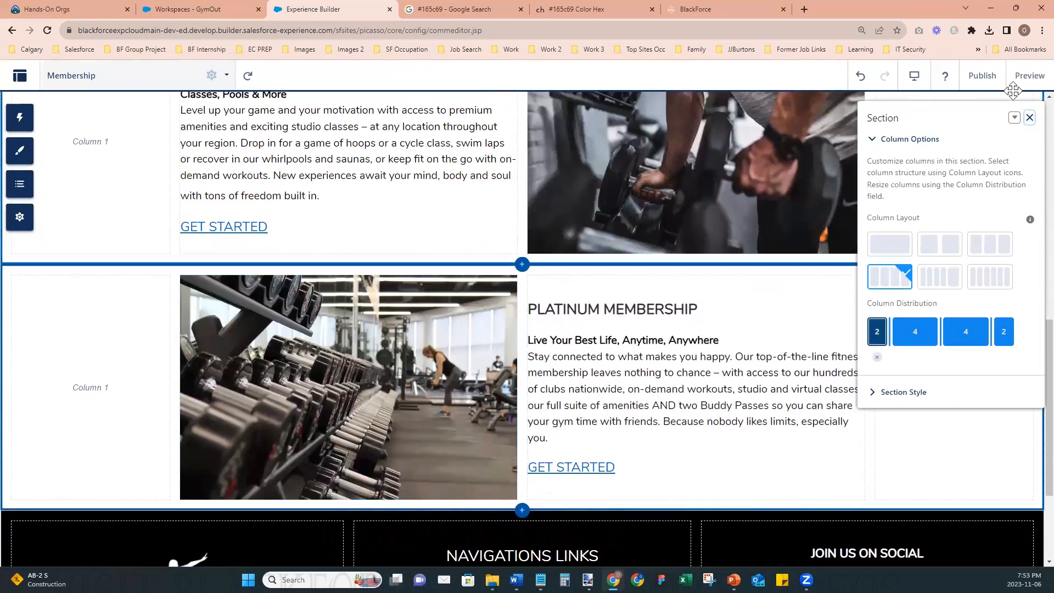
# - Publish the site with the completed platinum section and dismiss the publishing notice
pyautogui.click(982, 75)
pyautogui.click(697, 409)
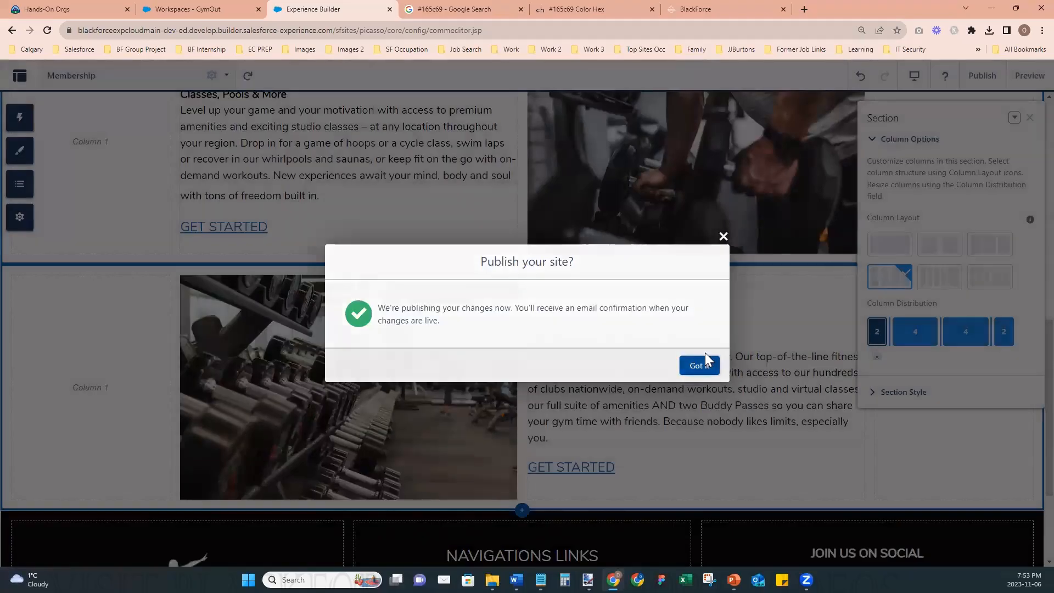
pyautogui.click(701, 362)
# - Preview the Membership page, examine its layout from banner to footer, and return to the builder
pyautogui.click(1030, 75)
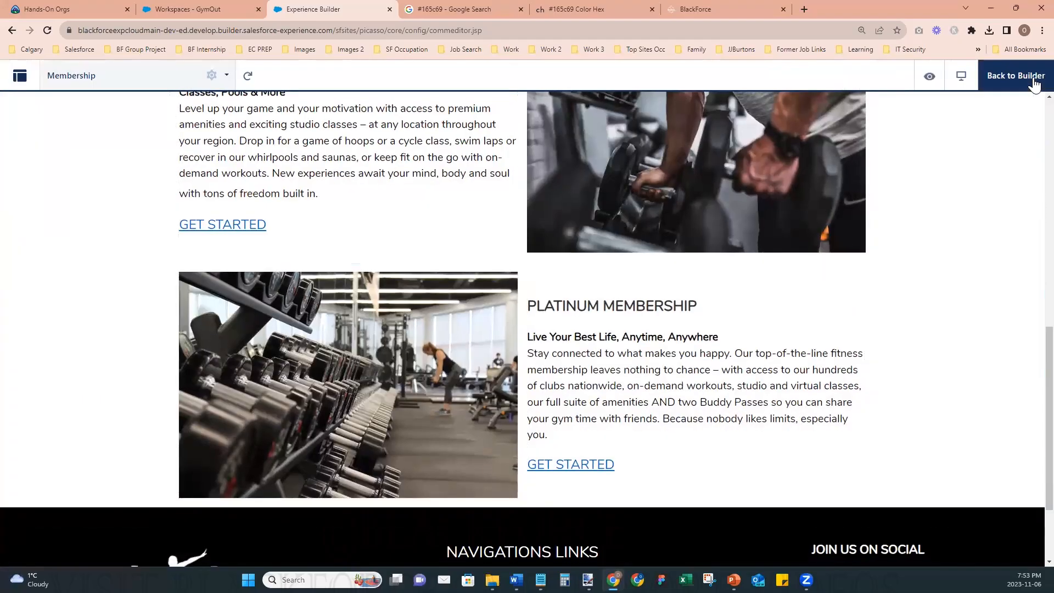
pyautogui.scroll(10, 971, 360)
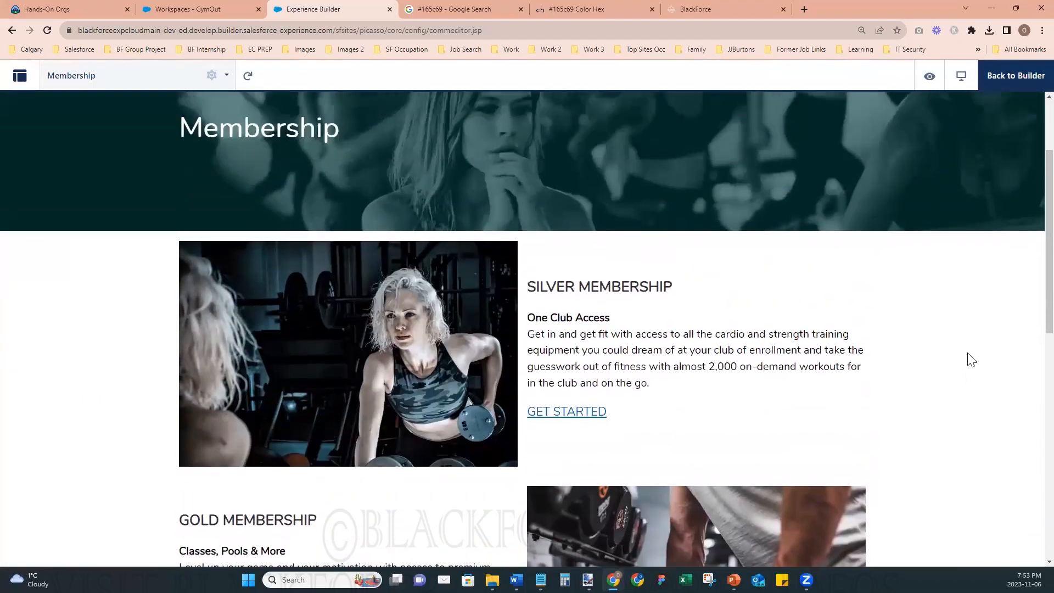
pyautogui.scroll(-10, 971, 360)
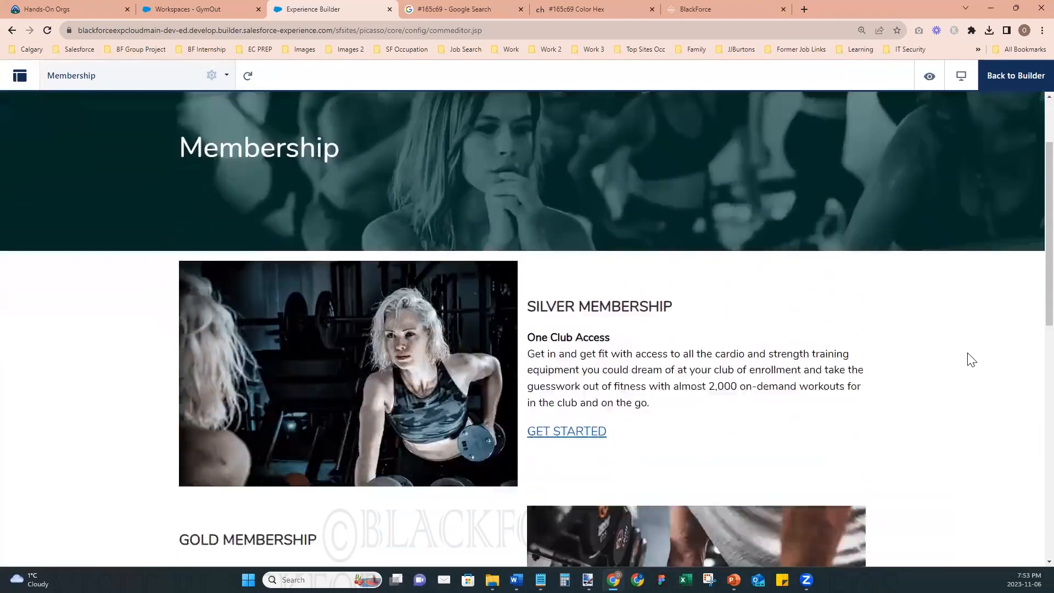
pyautogui.scroll(-3, 971, 360)
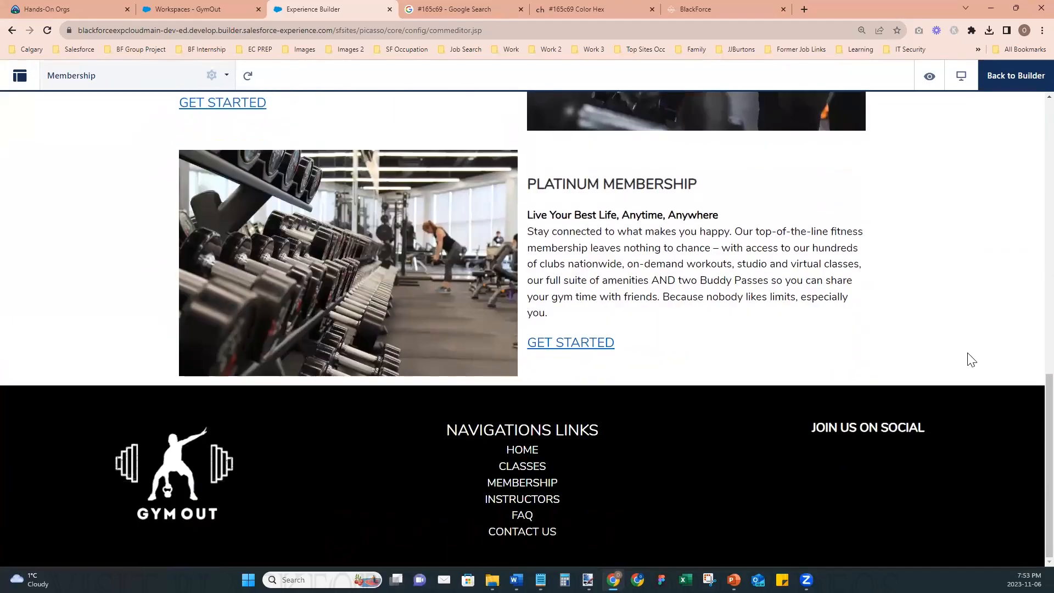
pyautogui.scroll(12, 971, 360)
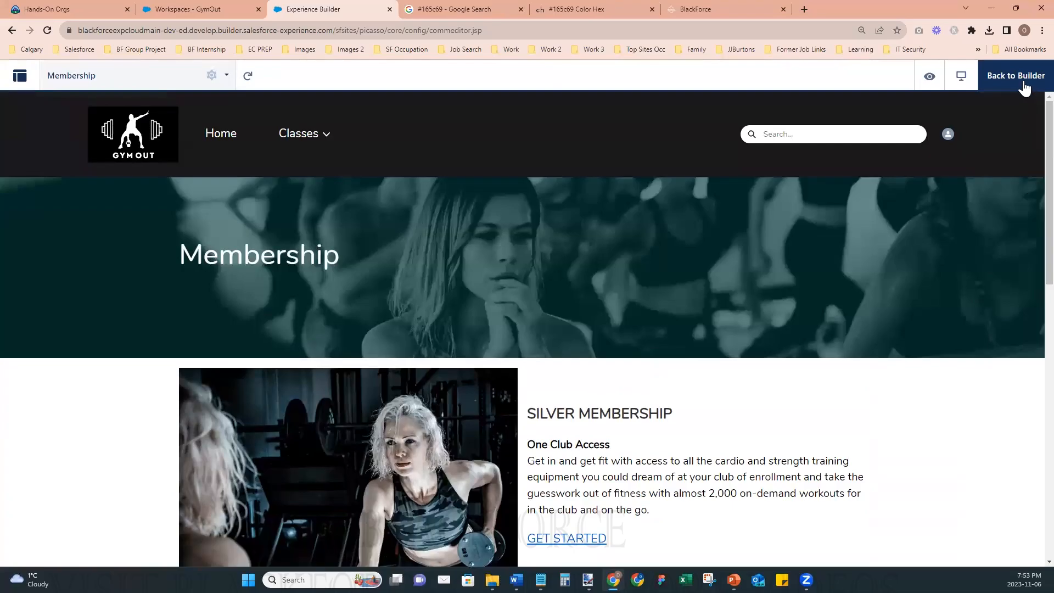
pyautogui.scroll(-3, 882, 375)
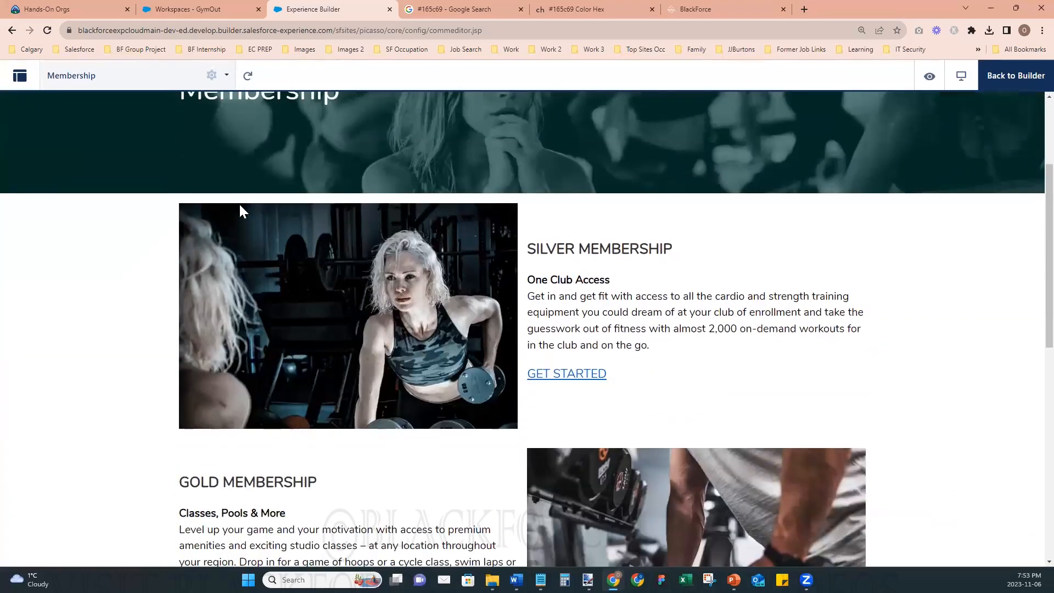
pyautogui.scroll(-10, 873, 438)
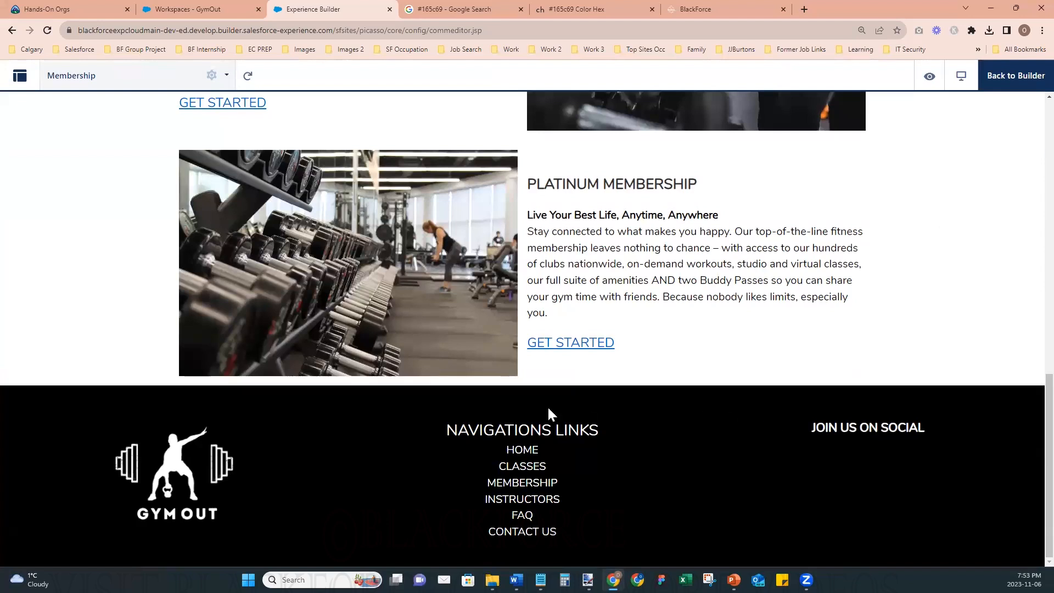
pyautogui.click(1014, 81)
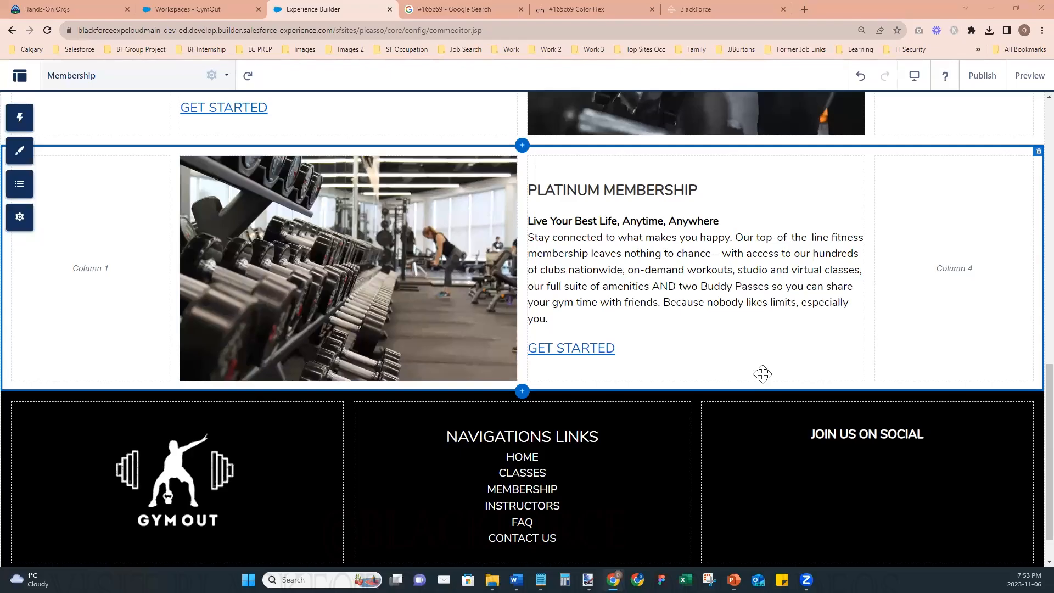
# - Insert a one-column section between the Membership banner and the Silver Membership section
pyautogui.scroll(6, 763, 372)
pyautogui.scroll(4, 763, 374)
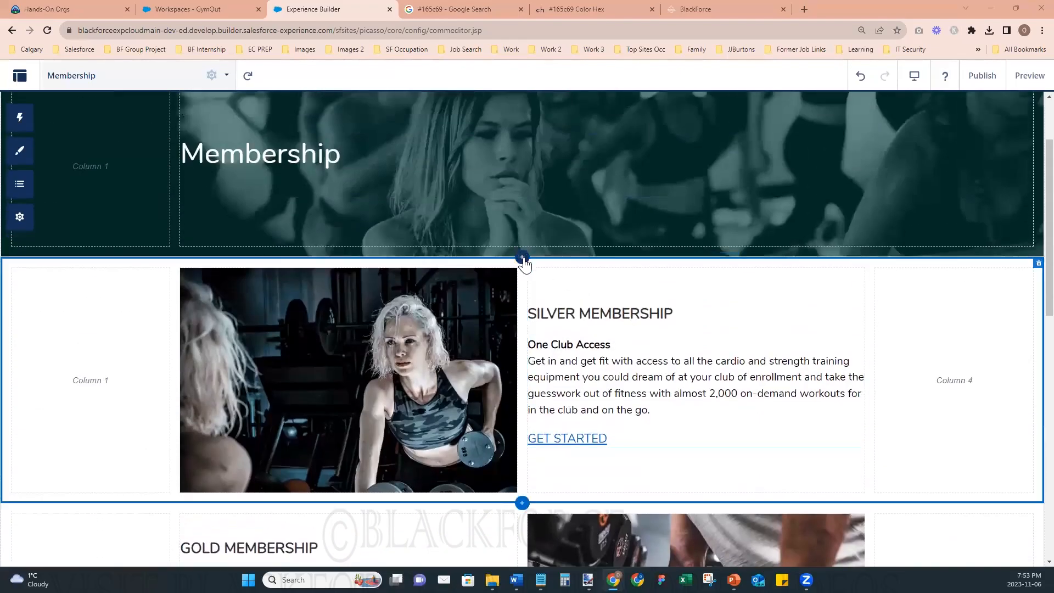
pyautogui.scroll(2, 522, 254)
pyautogui.click(524, 369)
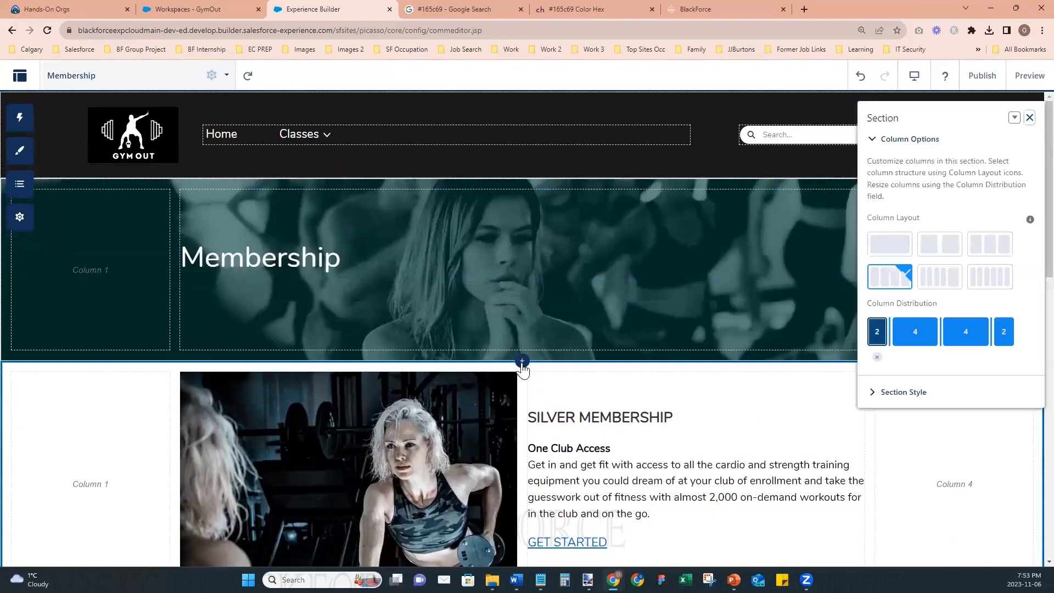
pyautogui.click(874, 254)
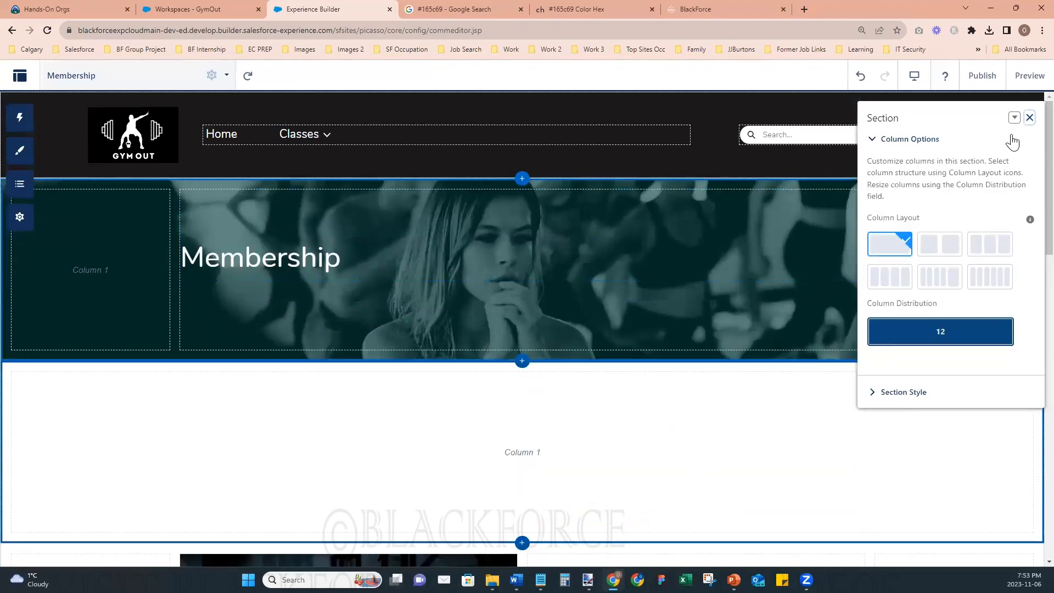
pyautogui.click(1030, 118)
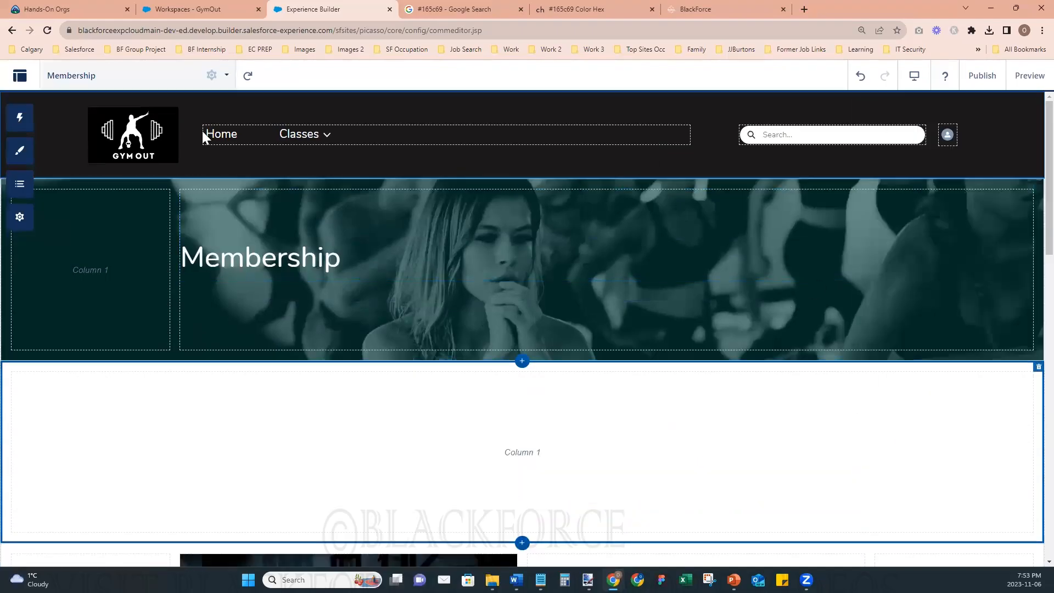
# - Place a Rich Content Editor in the new one-column section and replace its placeholder text with blank lines
pyautogui.click(21, 116)
pyautogui.moveTo(136, 207); pyautogui.dragTo(266, 410)
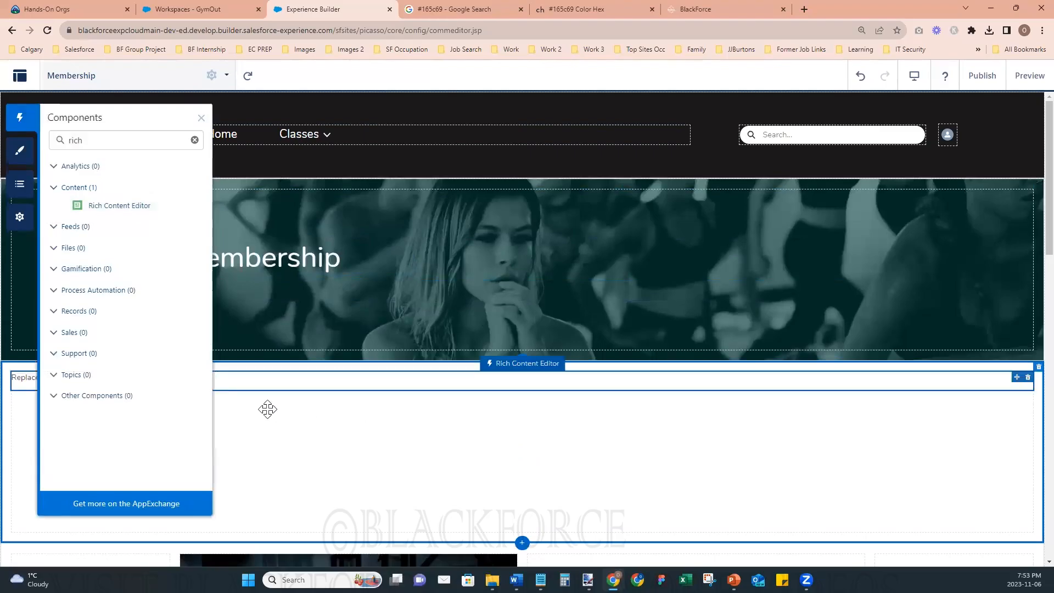
pyautogui.click(154, 377)
pyautogui.hotkey('ctrl', 'a')
pyautogui.press('BackSpace')
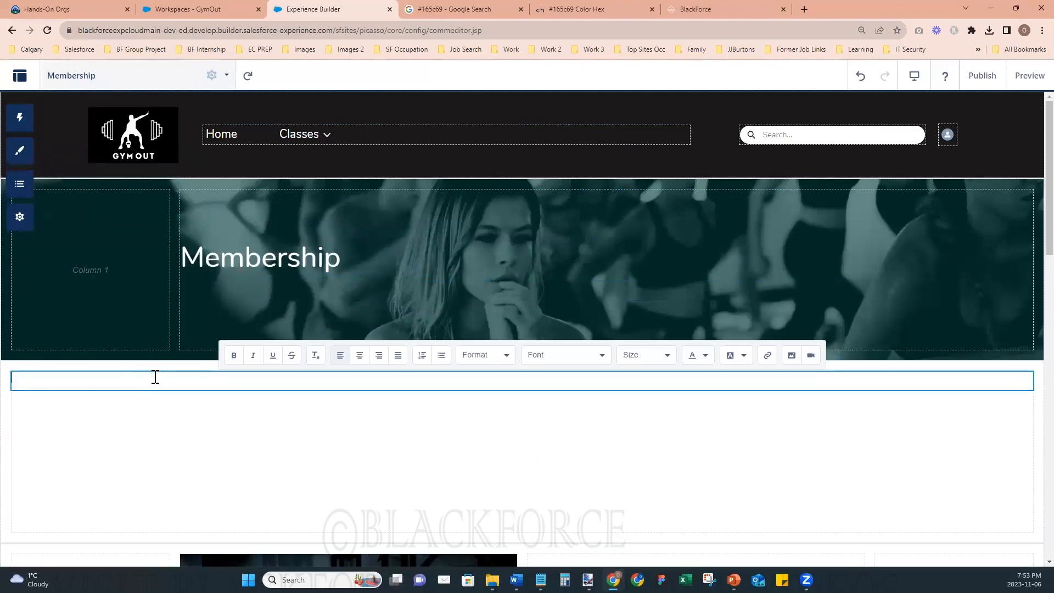
pyautogui.press('Return')
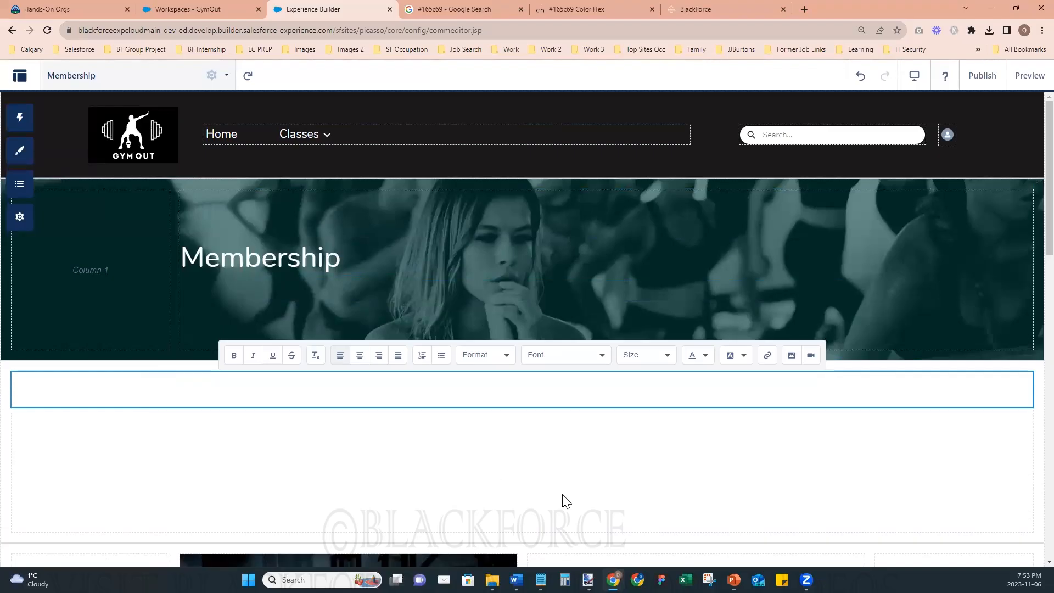
pyautogui.click(654, 505)
pyautogui.scroll(-3, 673, 506)
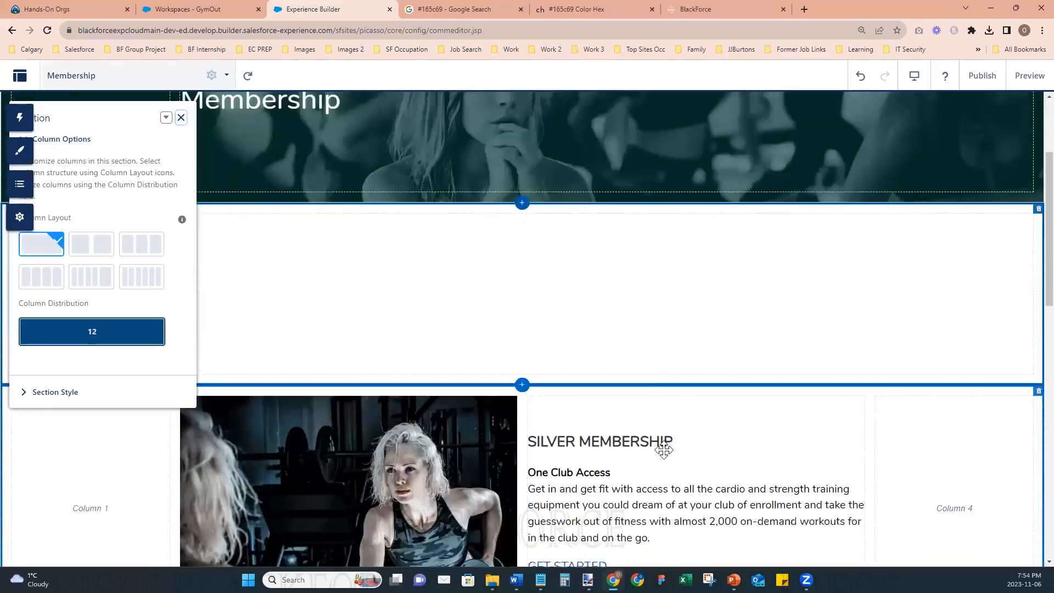
pyautogui.click(180, 118)
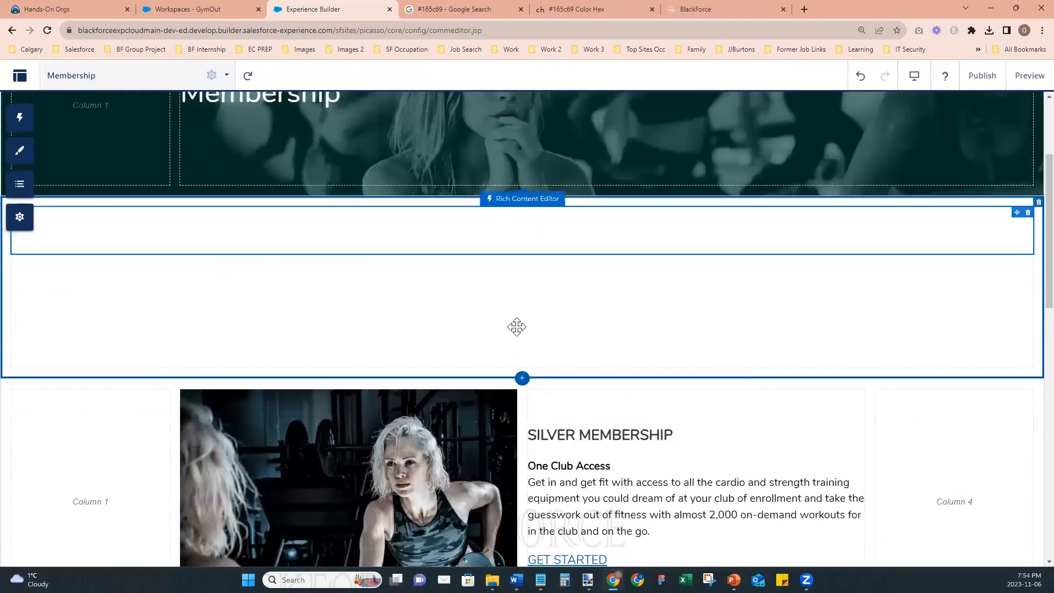
# - Reduce the section height of the new one-column section below the banner to 71 px
pyautogui.click(250, 313)
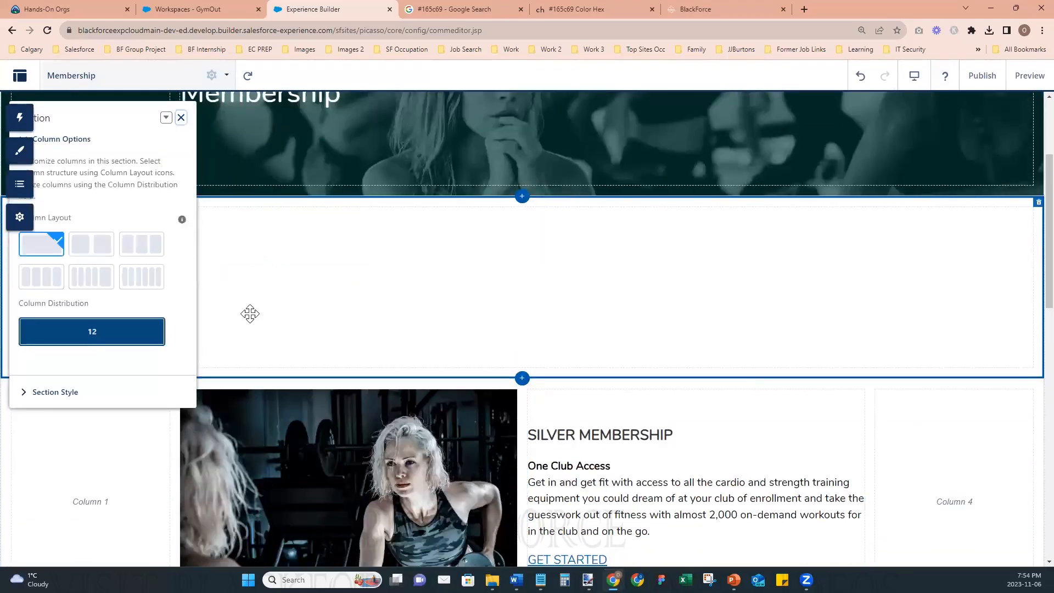
pyautogui.click(24, 393)
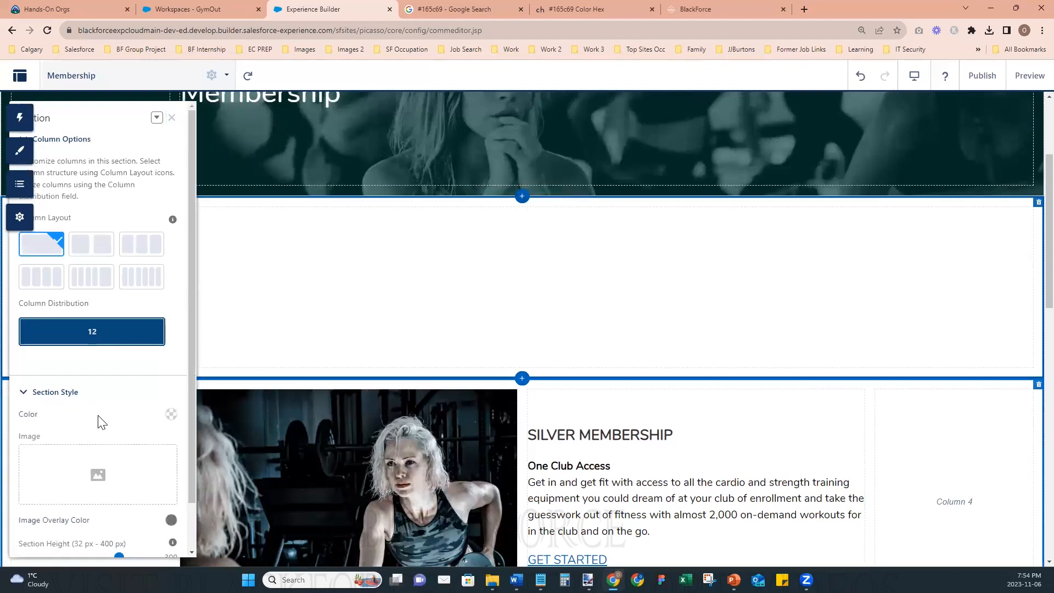
pyautogui.scroll(-1, 97, 422)
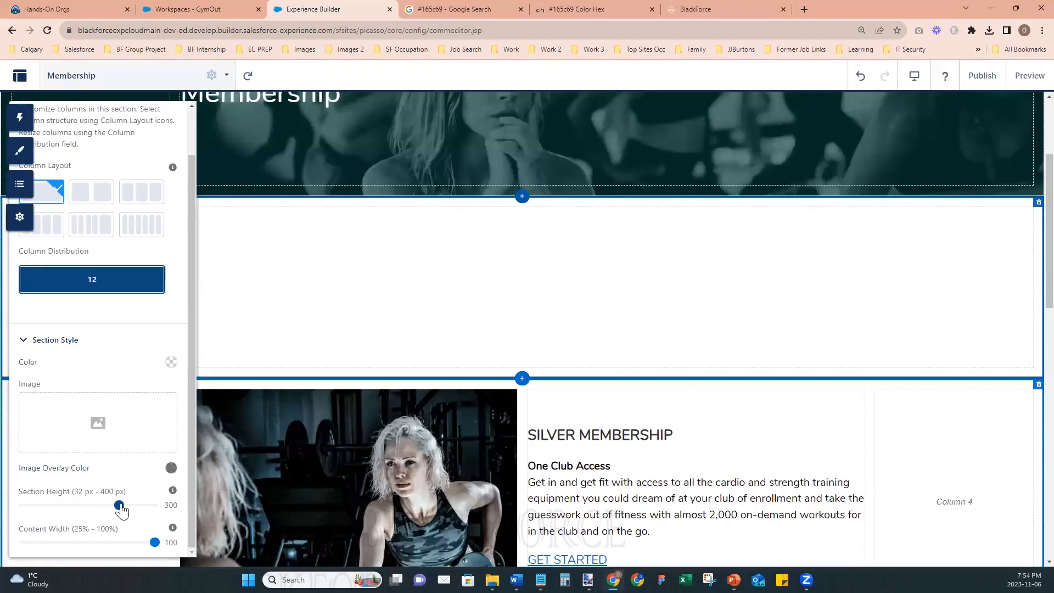
pyautogui.moveTo(120, 510); pyautogui.dragTo(39, 513)
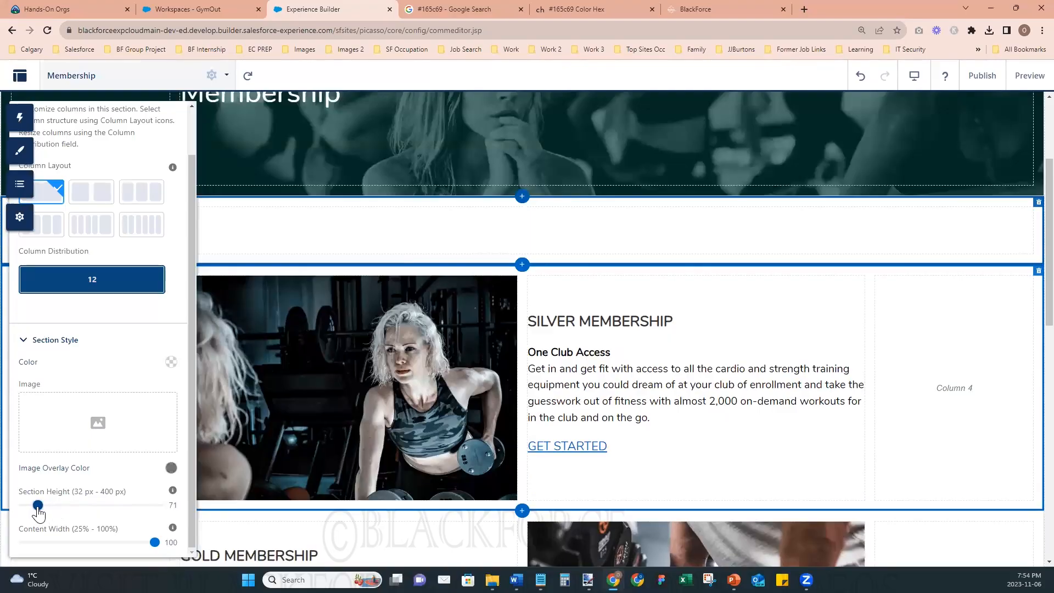
# - Delete the blank Rich Content Editor from the section below the Membership banner
pyautogui.click(511, 200)
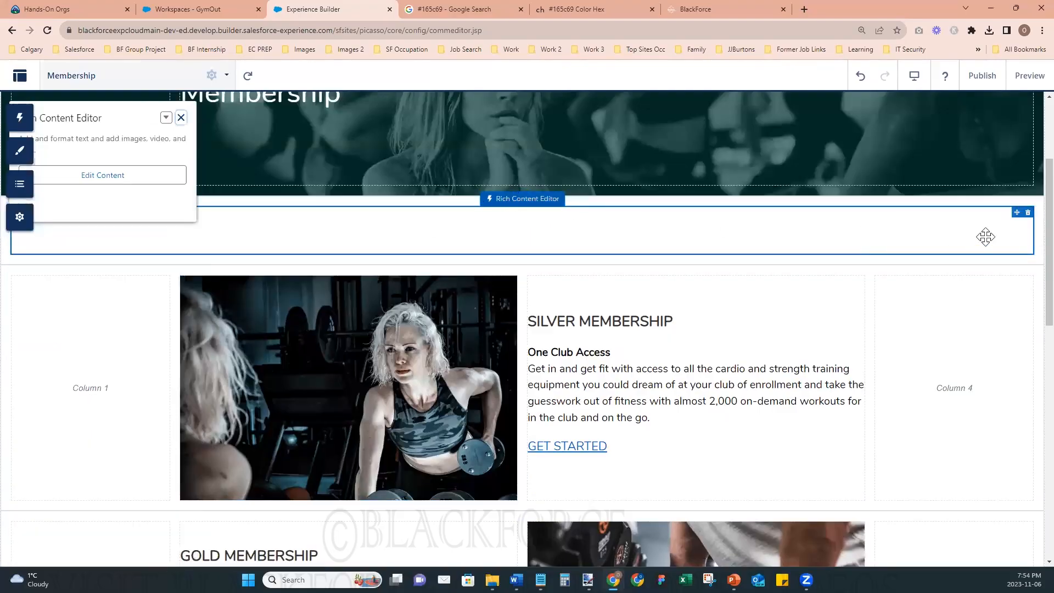
pyautogui.click(1028, 213)
pyautogui.click(683, 352)
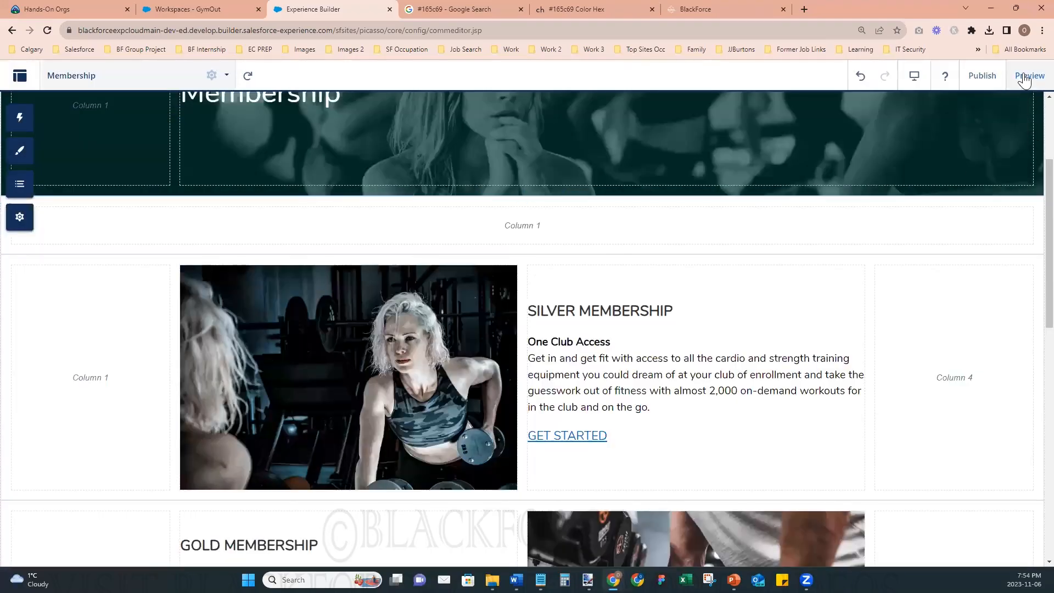
# - Publish the site with the spacer section, preview the Membership page, and return to the builder
pyautogui.click(1026, 76)
pyautogui.click(983, 76)
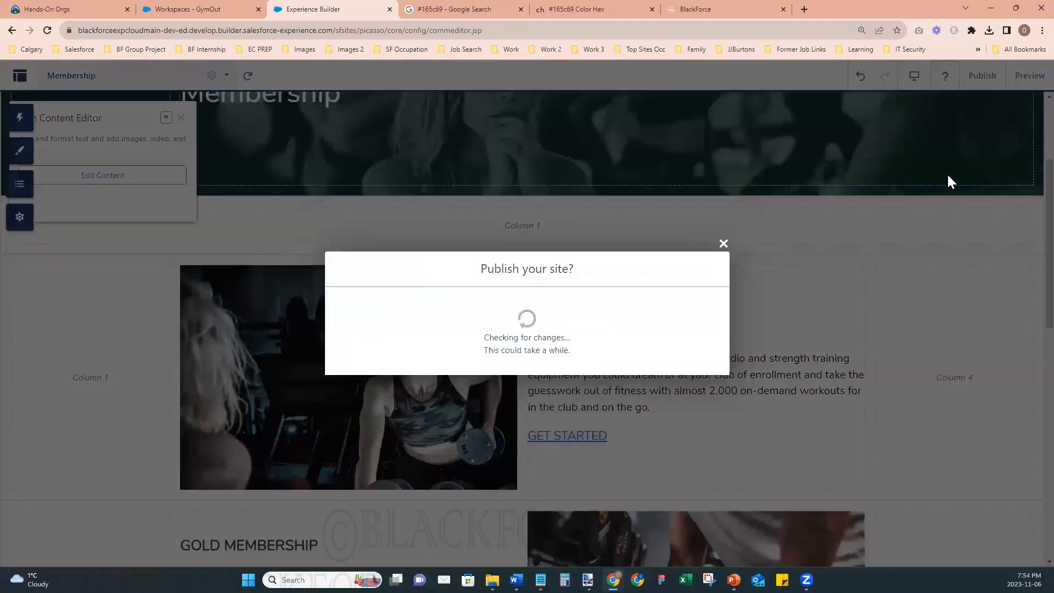
pyautogui.click(698, 366)
pyautogui.click(1027, 77)
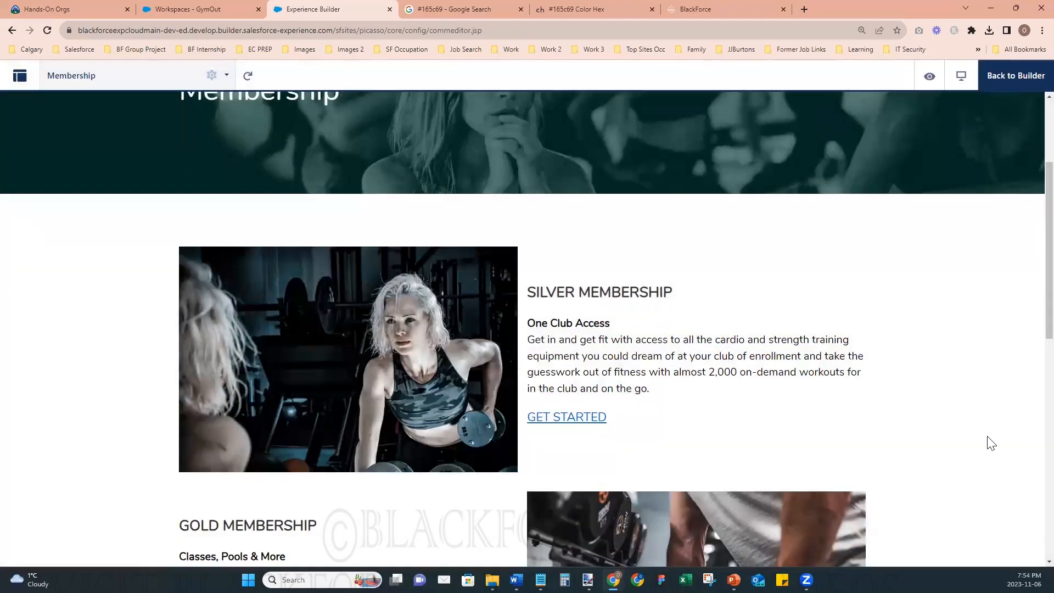
pyautogui.click(1020, 83)
# - Add a one-column section between the Platinum Membership section and the footer
pyautogui.scroll(-10, 624, 420)
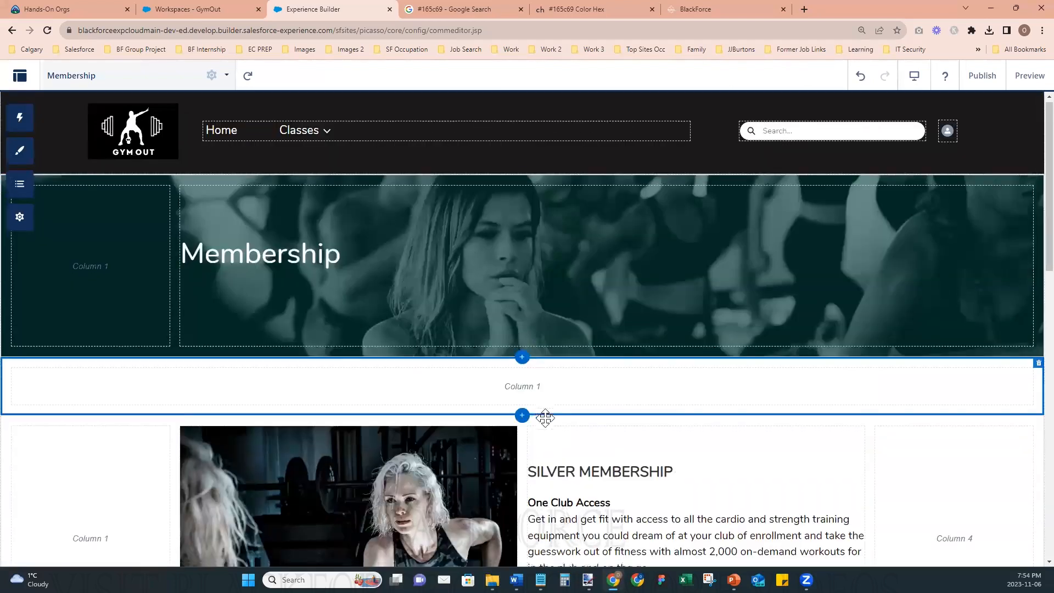
pyautogui.scroll(-8, 523, 343)
pyautogui.scroll(-3, 502, 430)
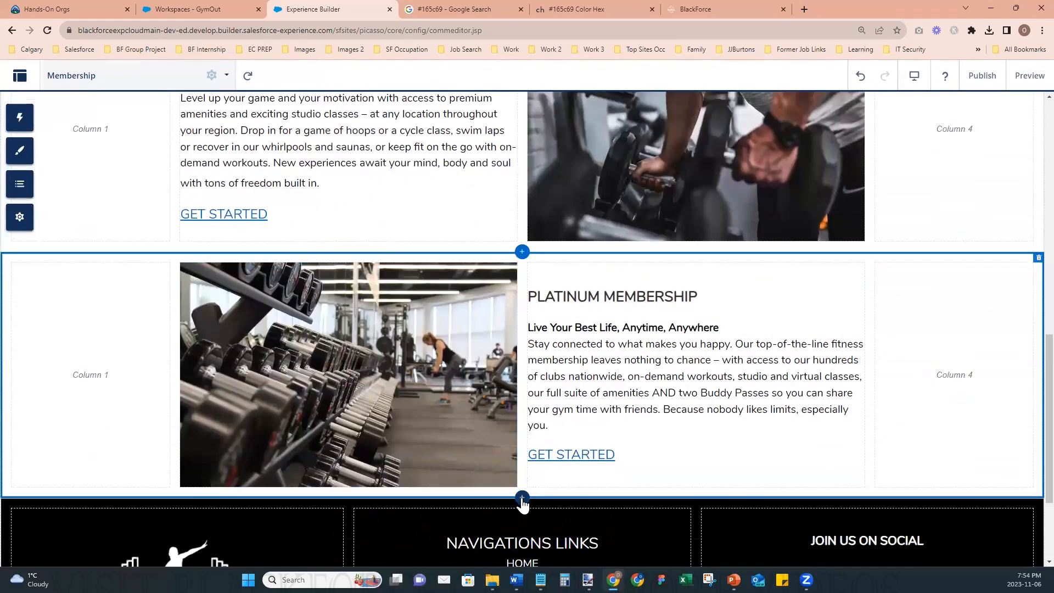
pyautogui.click(522, 497)
pyautogui.click(41, 243)
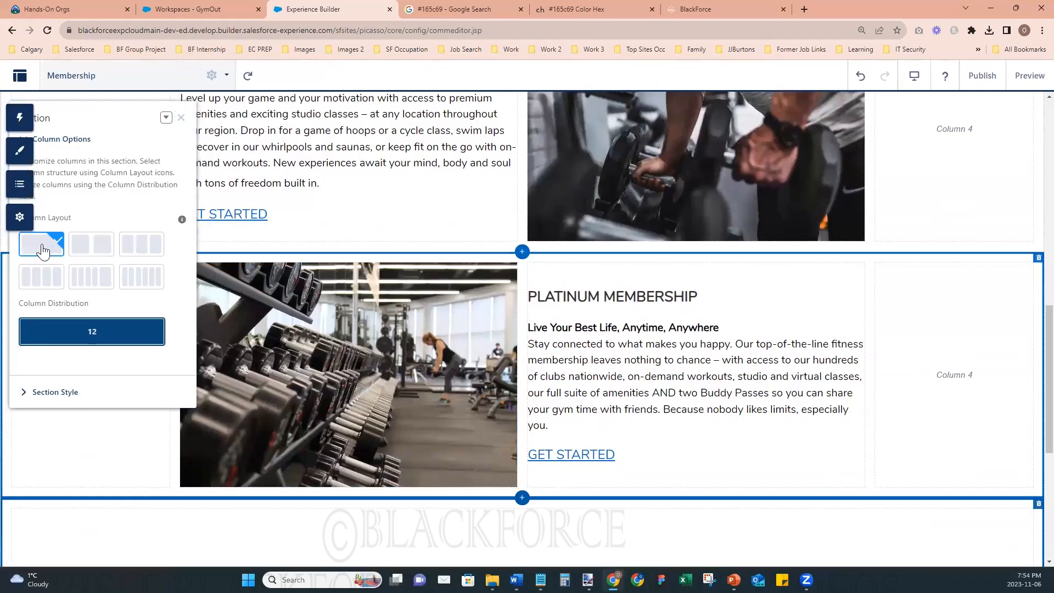
# - Reduce the section height of the new section above the footer to 101 px
pyautogui.click(55, 392)
pyautogui.scroll(-1, 121, 510)
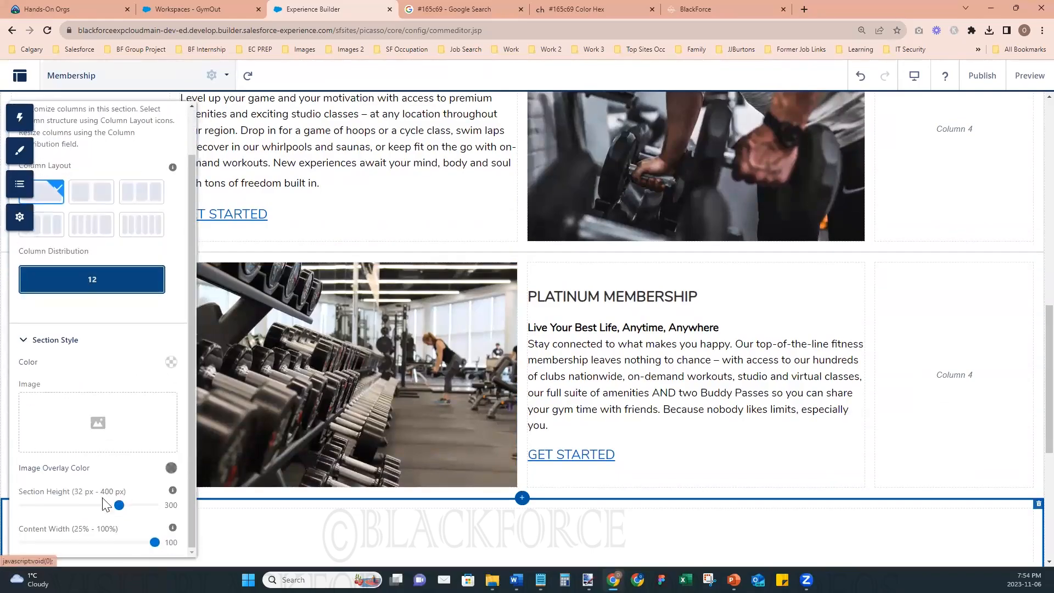
pyautogui.moveTo(120, 505); pyautogui.dragTo(48, 505)
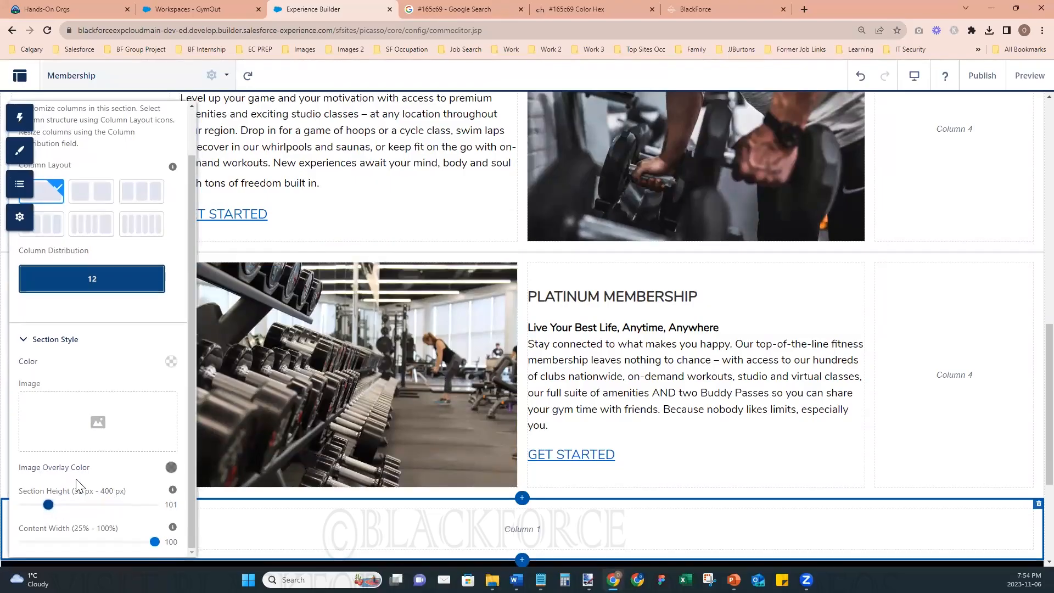
pyautogui.click(415, 546)
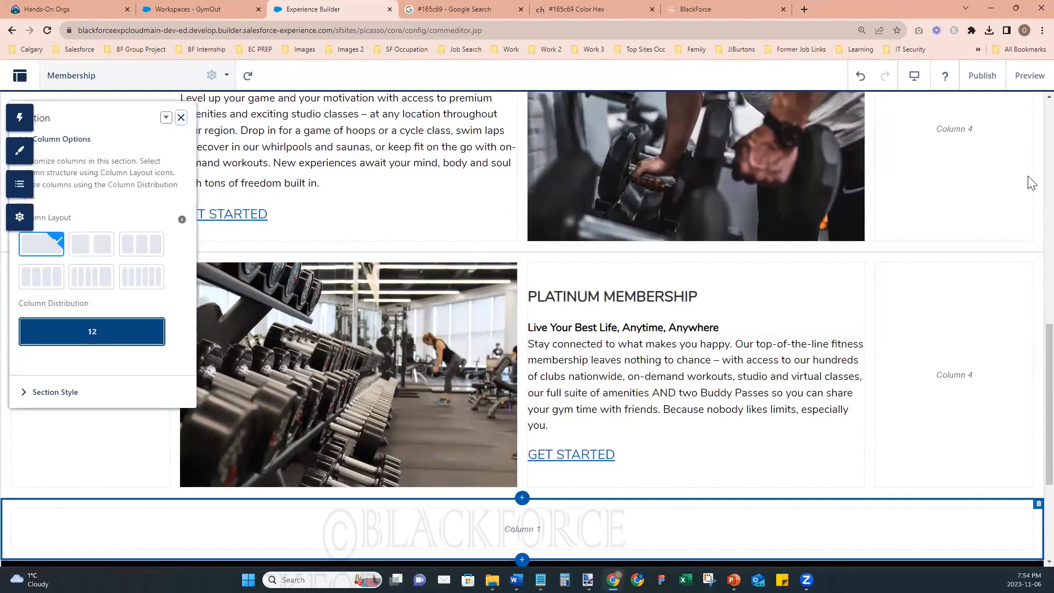
# - Publish the site, and check the Membership page's spacing in the preview before returning to the builder
pyautogui.click(981, 76)
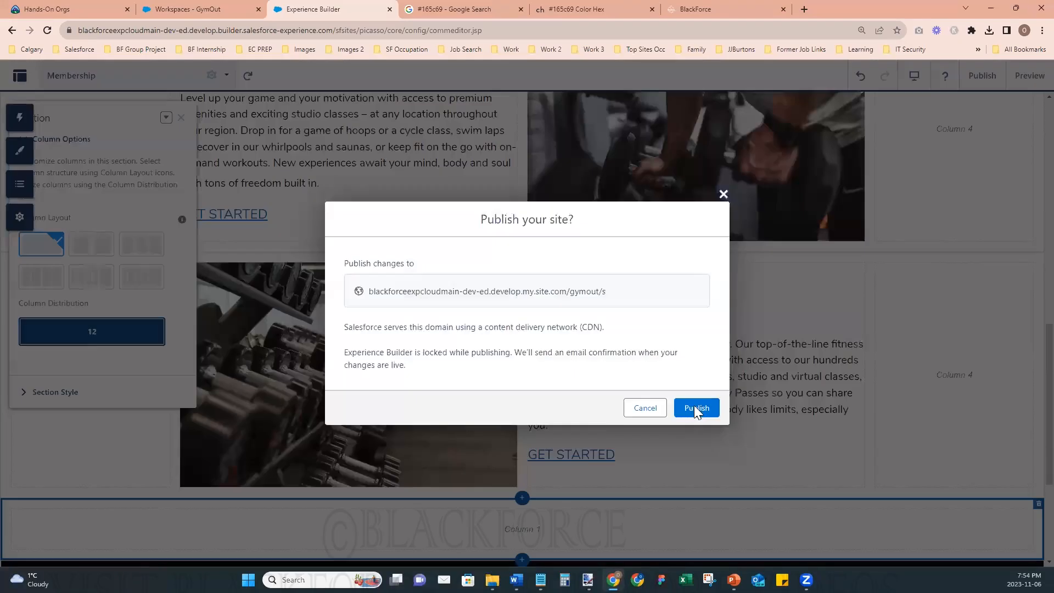
pyautogui.click(696, 406)
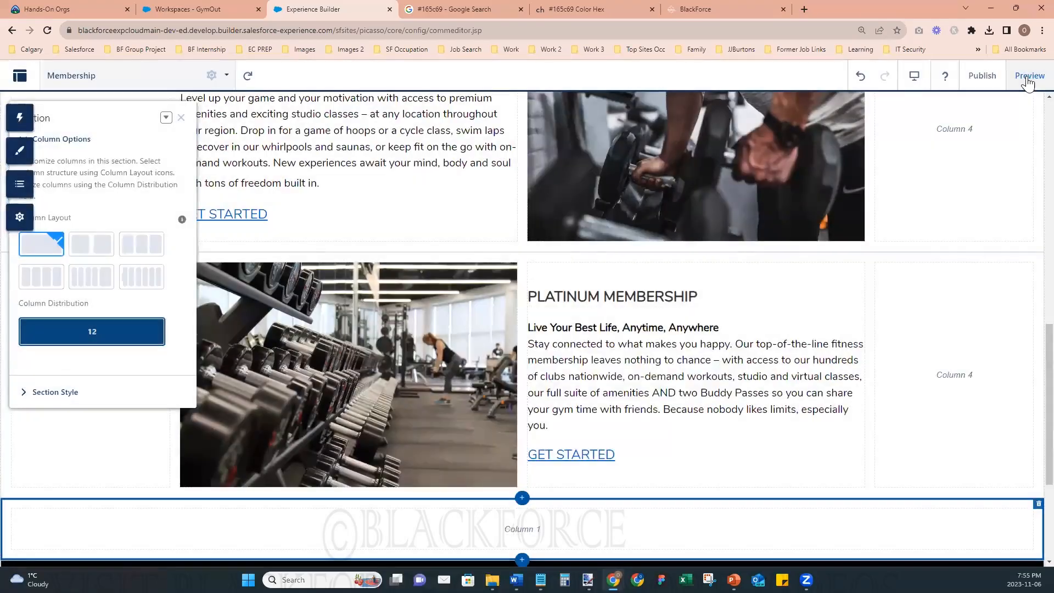
pyautogui.click(1030, 81)
pyautogui.scroll(2, 937, 443)
pyautogui.scroll(10, 940, 449)
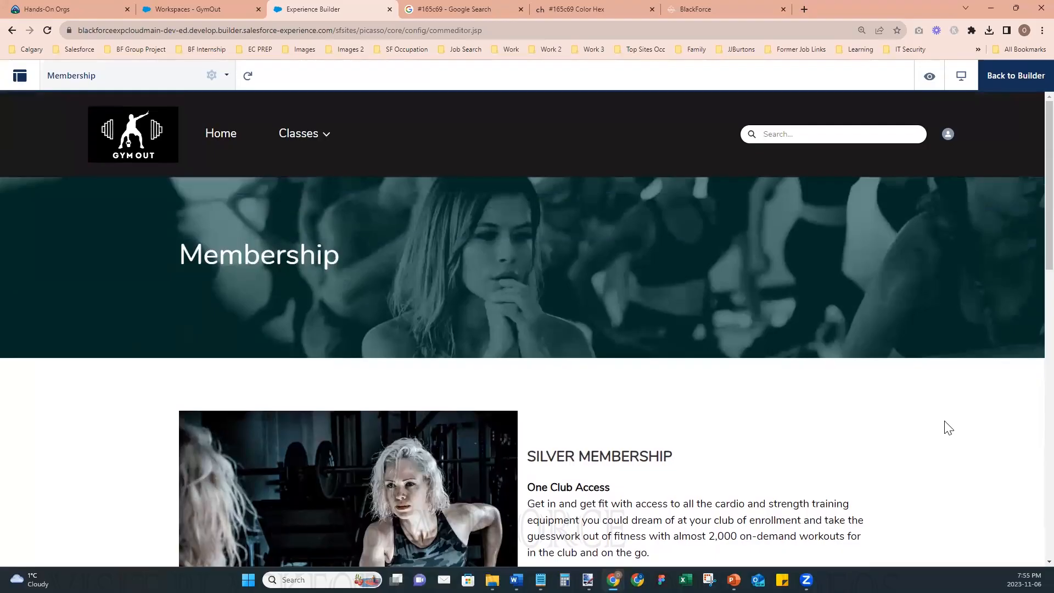
pyautogui.scroll(-5, 905, 468)
pyautogui.scroll(-10, 903, 464)
pyautogui.scroll(14, 902, 462)
pyautogui.click(987, 83)
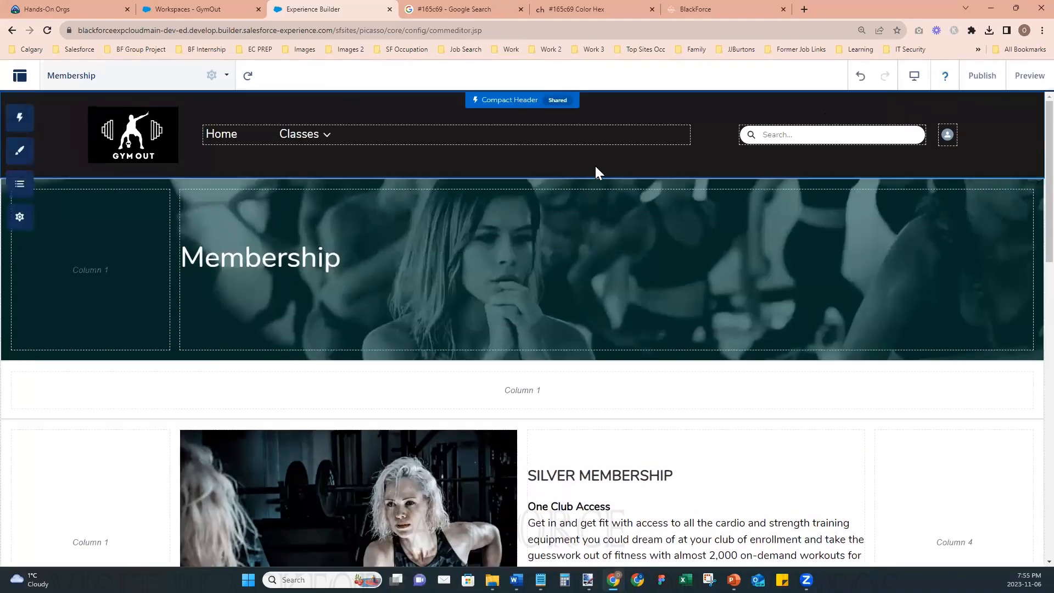
# - Add a menu item named Membership to the header's Default Navigation menu, with Site Page as its type
pyautogui.click(503, 137)
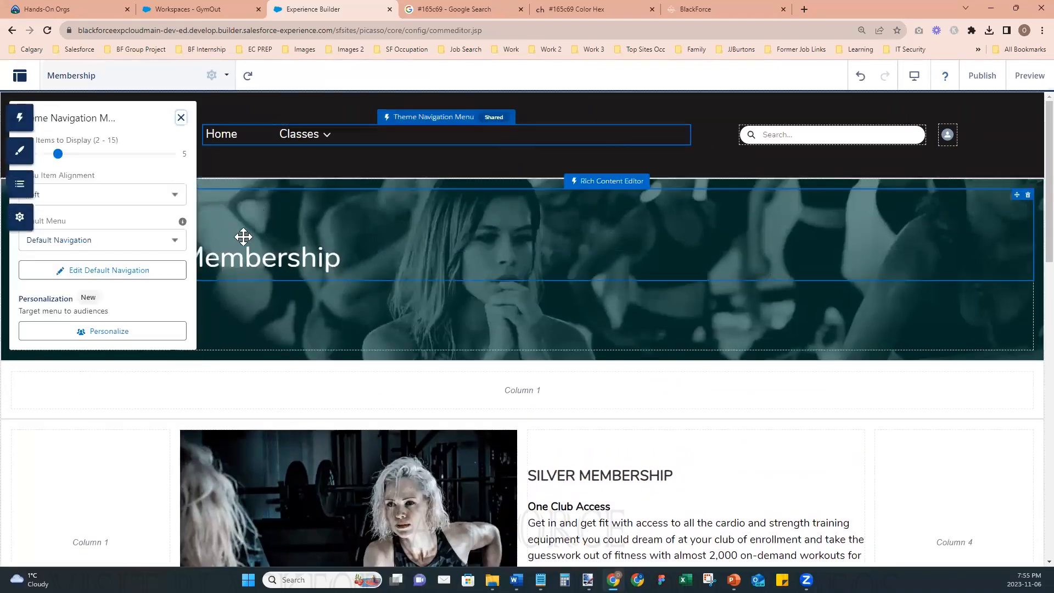
pyautogui.click(94, 274)
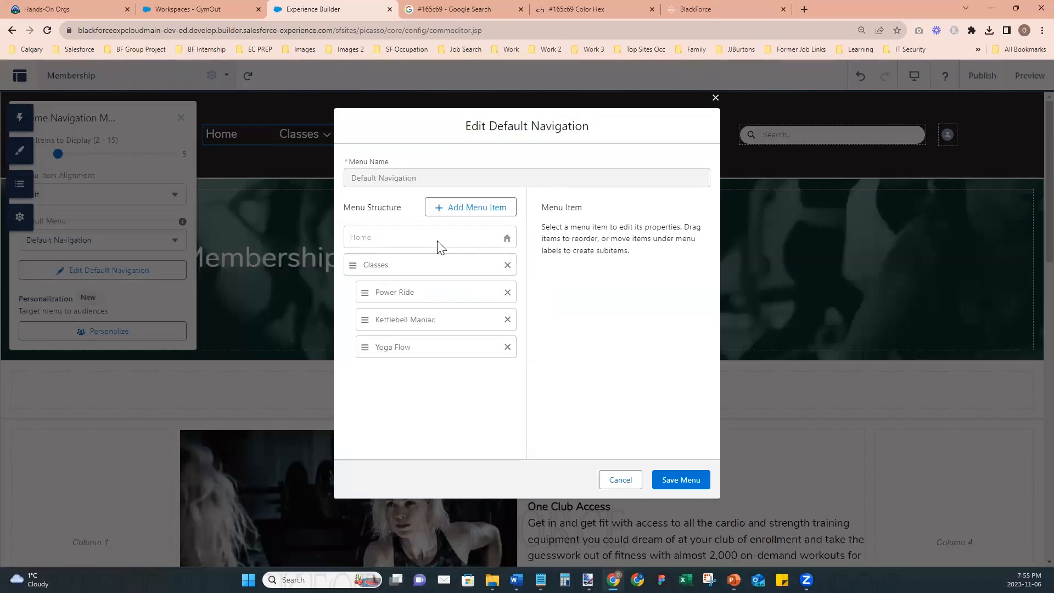
pyautogui.click(486, 211)
pyautogui.click(605, 242)
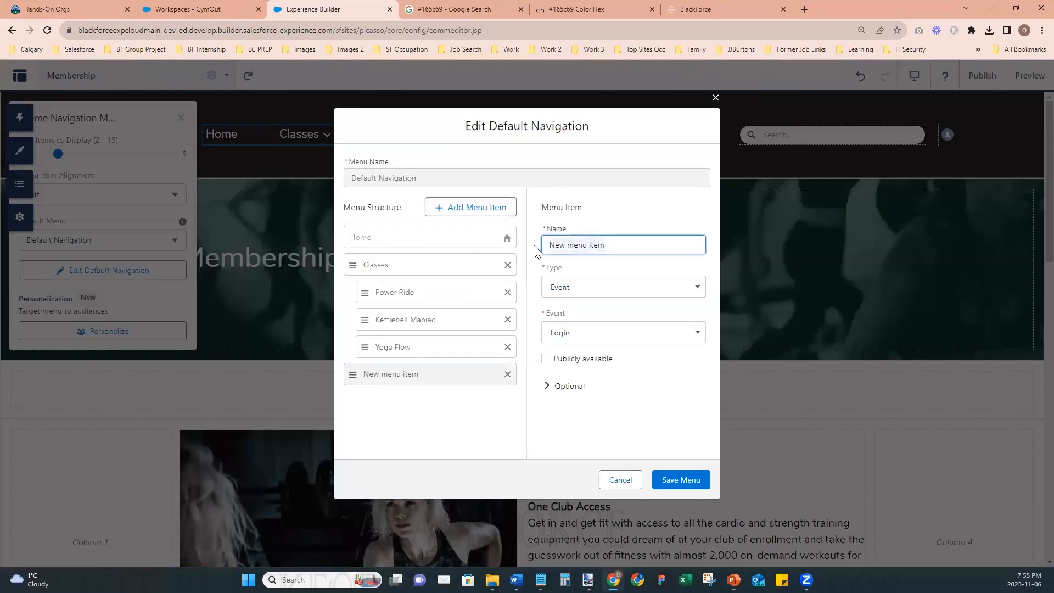
pyautogui.hotkey('ctrl', 'a')
pyautogui.write('Mem')
pyautogui.click(572, 287)
pyautogui.click(595, 369)
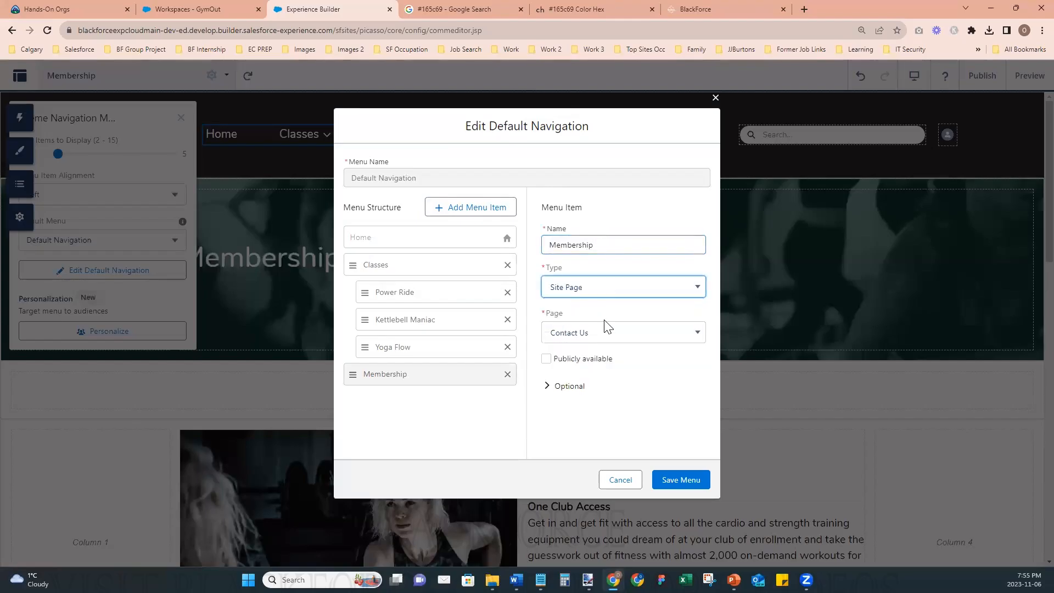
# - Point the new menu item to the Membership page, make it publicly available, and save the menu
pyautogui.click(604, 333)
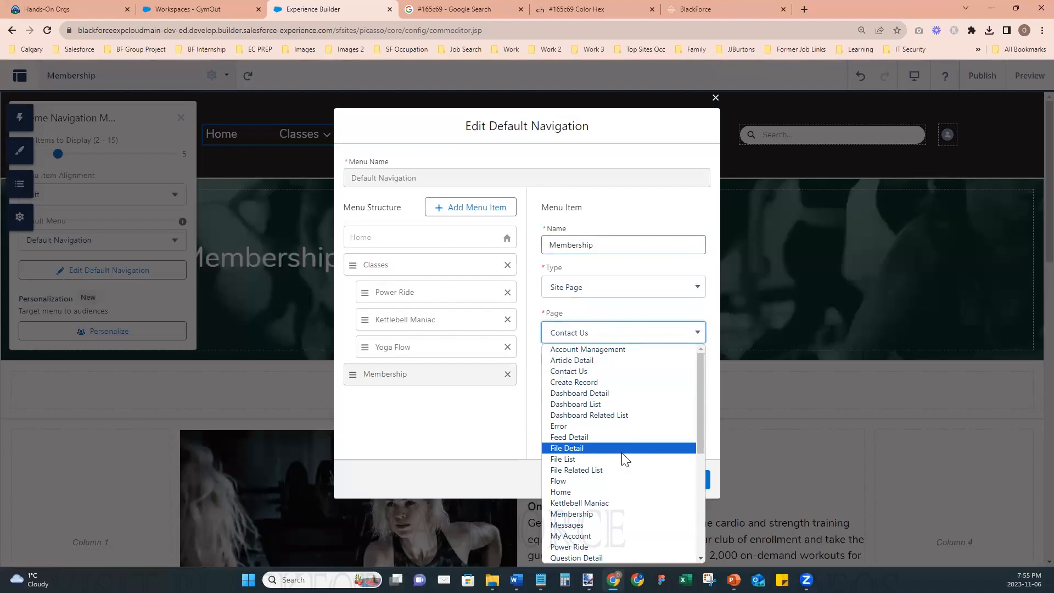
pyautogui.click(589, 514)
pyautogui.click(547, 359)
pyautogui.click(681, 480)
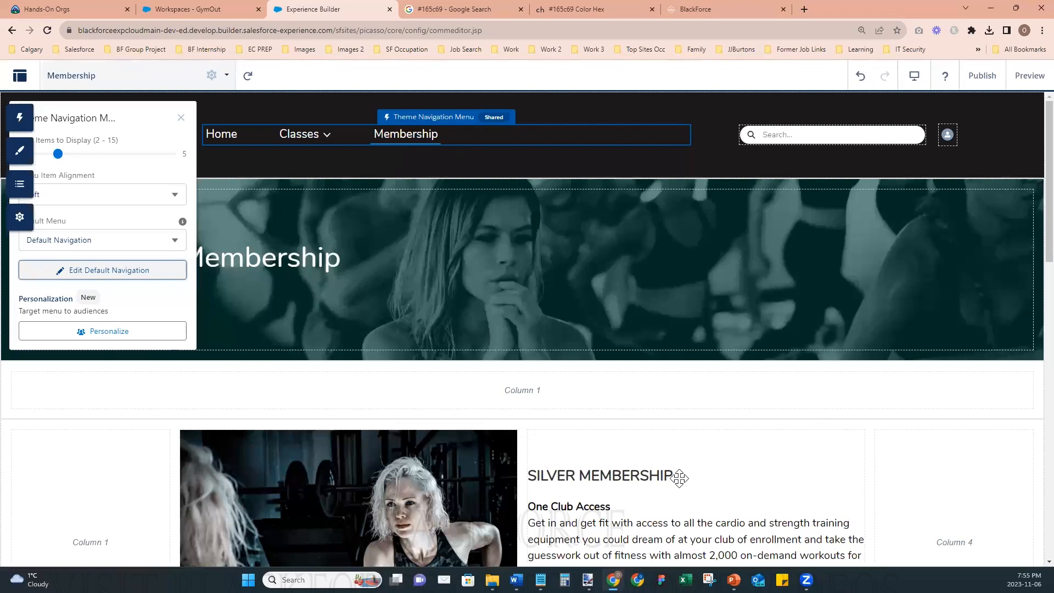
pyautogui.click(183, 120)
# - Publish the site with the updated navigation menu
pyautogui.click(982, 76)
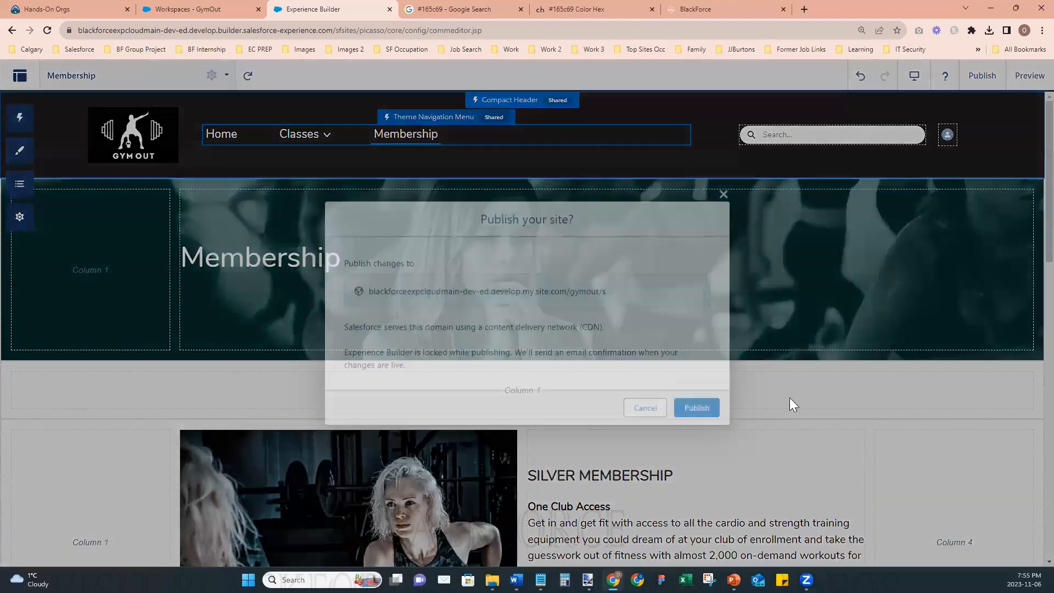
pyautogui.click(695, 407)
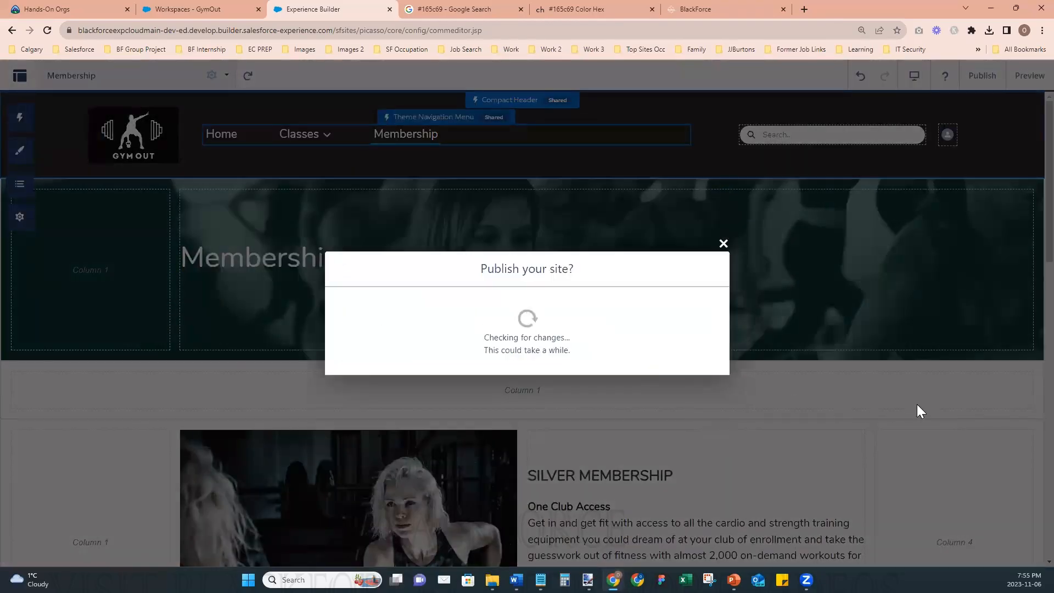
pyautogui.click(707, 366)
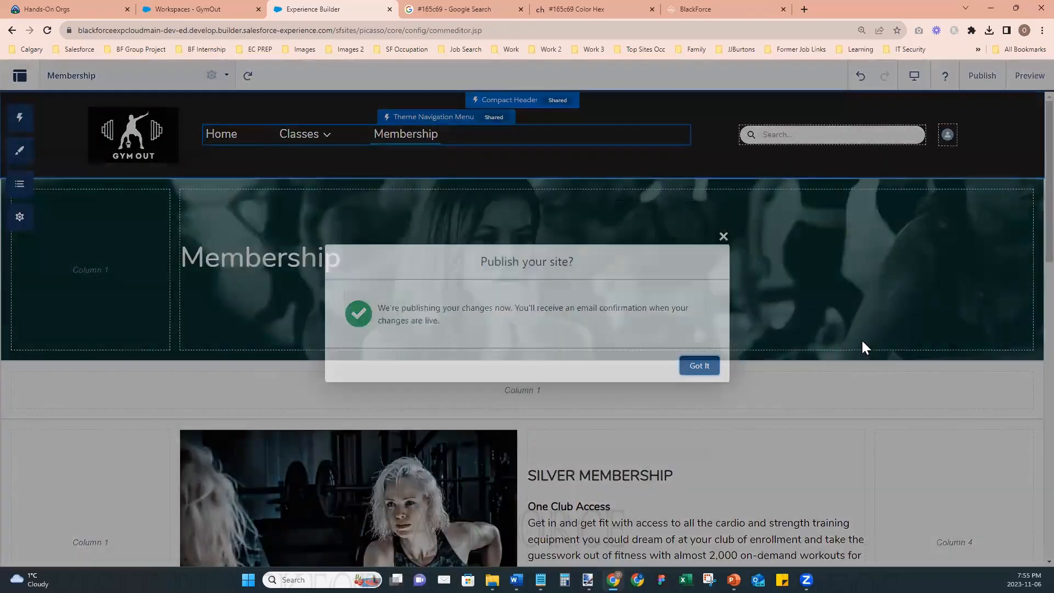
# - Preview the Membership page and look over its header and membership sections
pyautogui.click(1029, 76)
pyautogui.scroll(-1, 893, 341)
pyautogui.scroll(1, 893, 341)
pyautogui.scroll(-1, 894, 342)
pyautogui.scroll(-12, 896, 349)
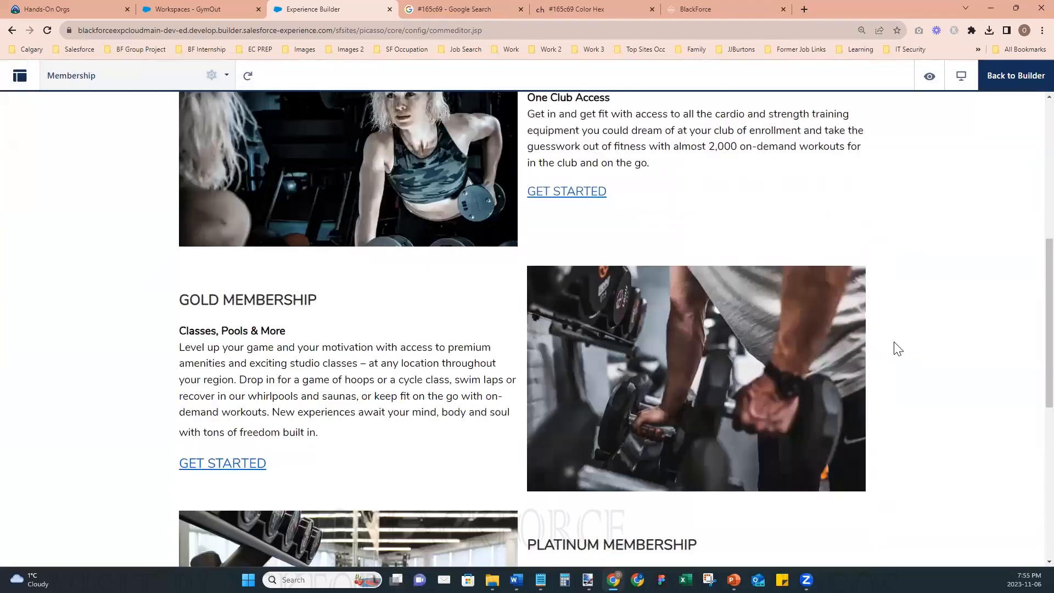
pyautogui.scroll(3, 896, 346)
pyautogui.scroll(9, 901, 344)
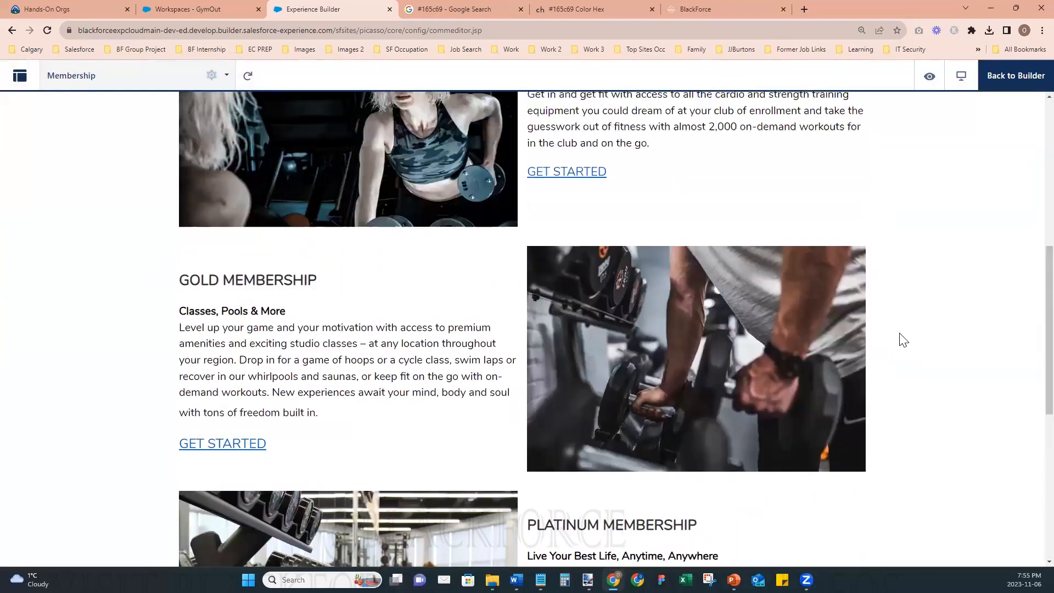
# - Check the Home page and the Power Ride class page through the previewed site's navigation menu
pyautogui.click(222, 136)
pyautogui.scroll(-4, 649, 289)
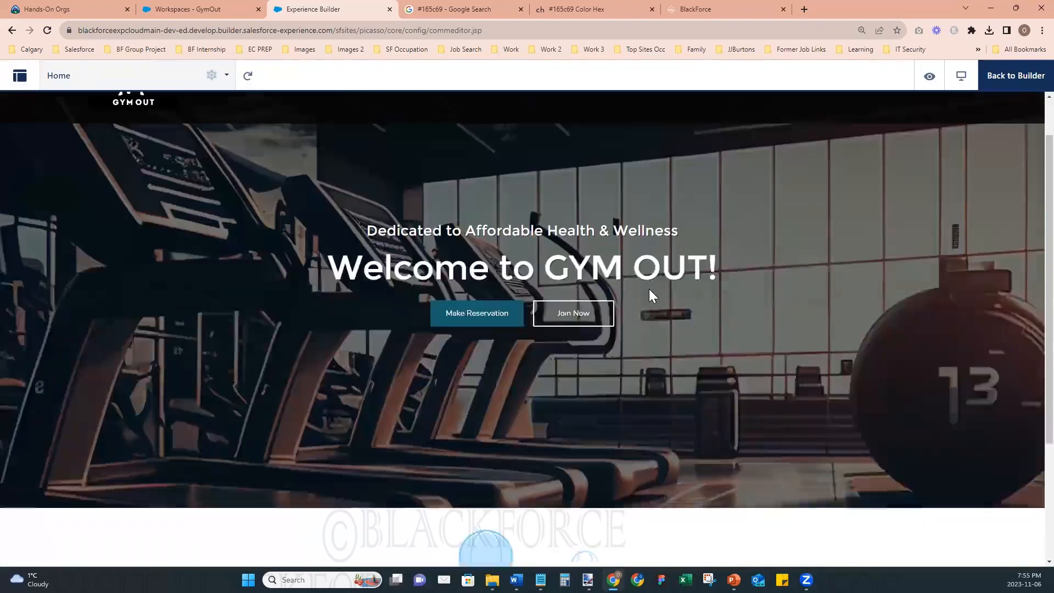
pyautogui.scroll(4, 649, 289)
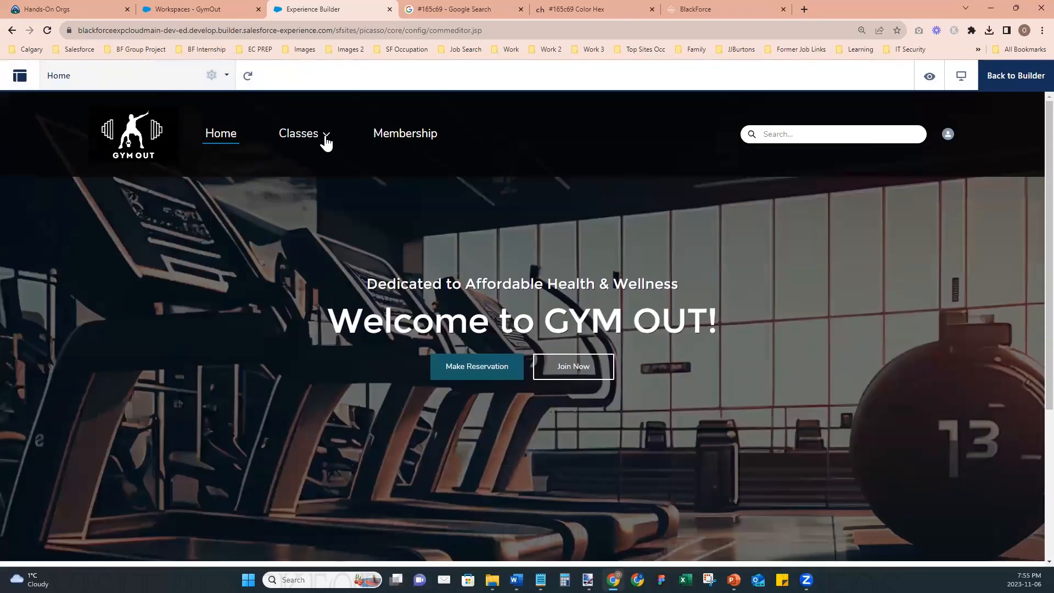
pyautogui.click(326, 139)
pyautogui.click(325, 162)
pyautogui.scroll(-6, 510, 253)
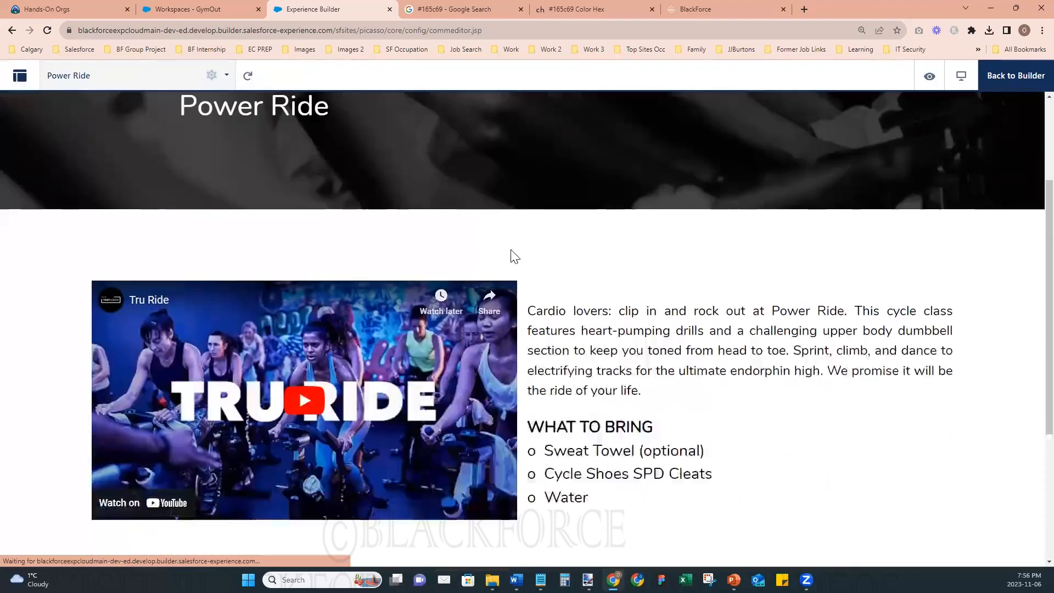
pyautogui.scroll(6, 506, 253)
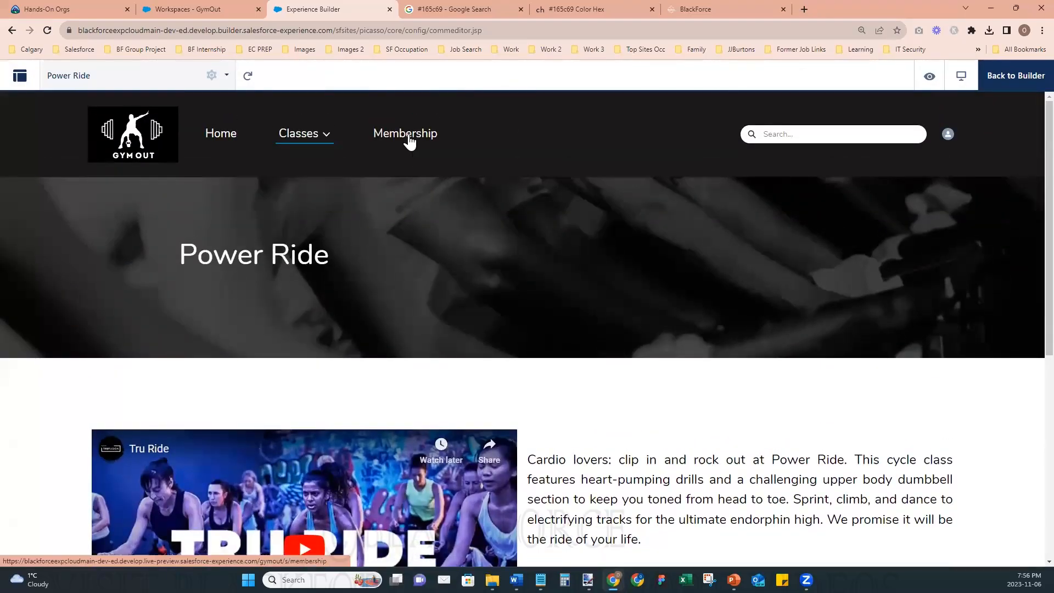
# - Test the Membership link in the previewed site's navigation menu and review that page from banner to footer
pyautogui.click(407, 136)
pyautogui.scroll(-6, 607, 283)
pyautogui.scroll(-5, 614, 278)
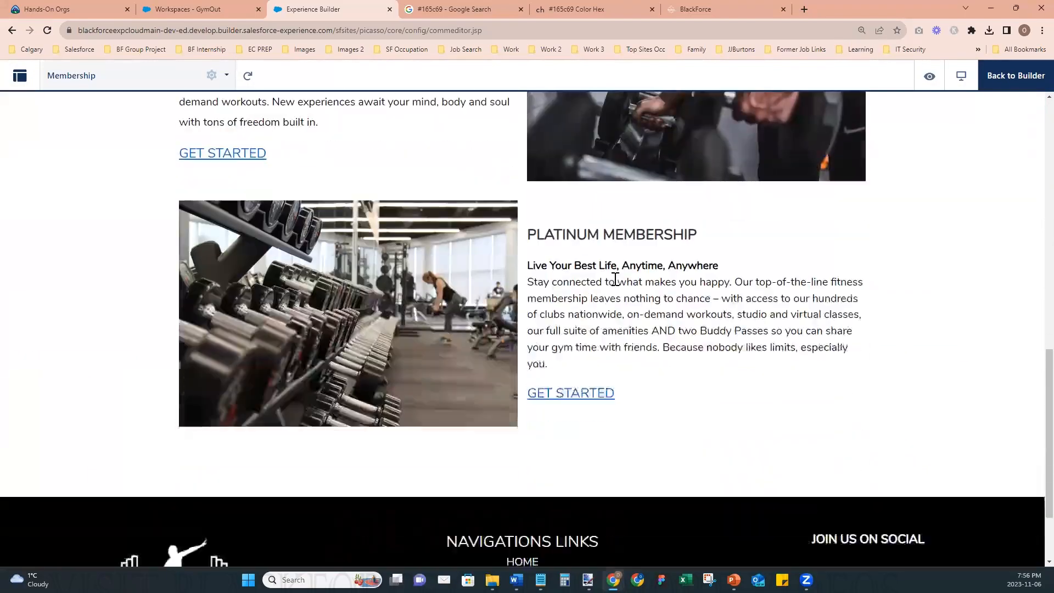
pyautogui.scroll(4, 614, 279)
pyautogui.scroll(-6, 614, 278)
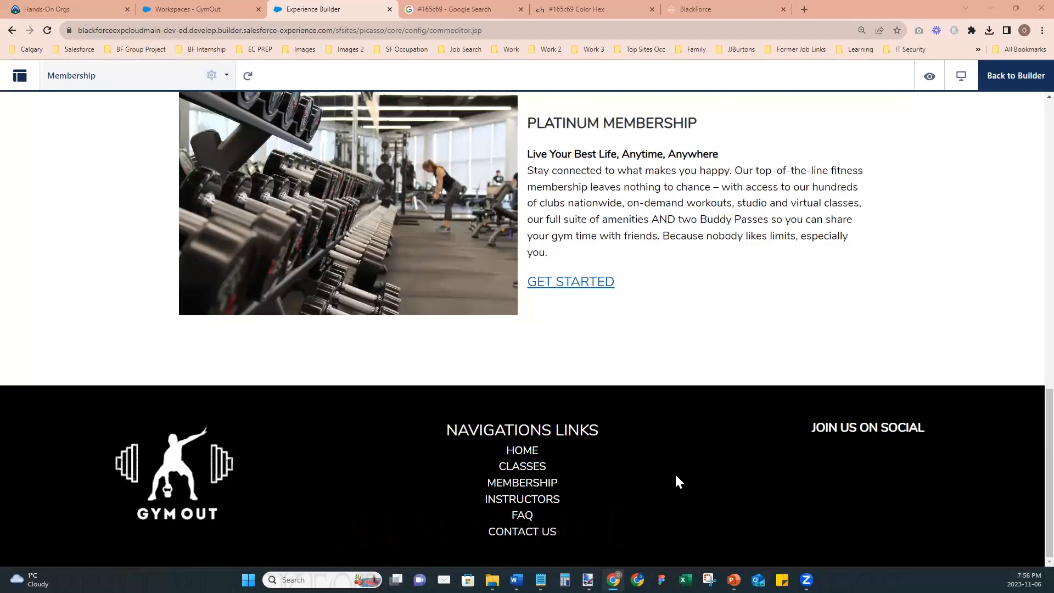
pyautogui.scroll(1, 676, 475)
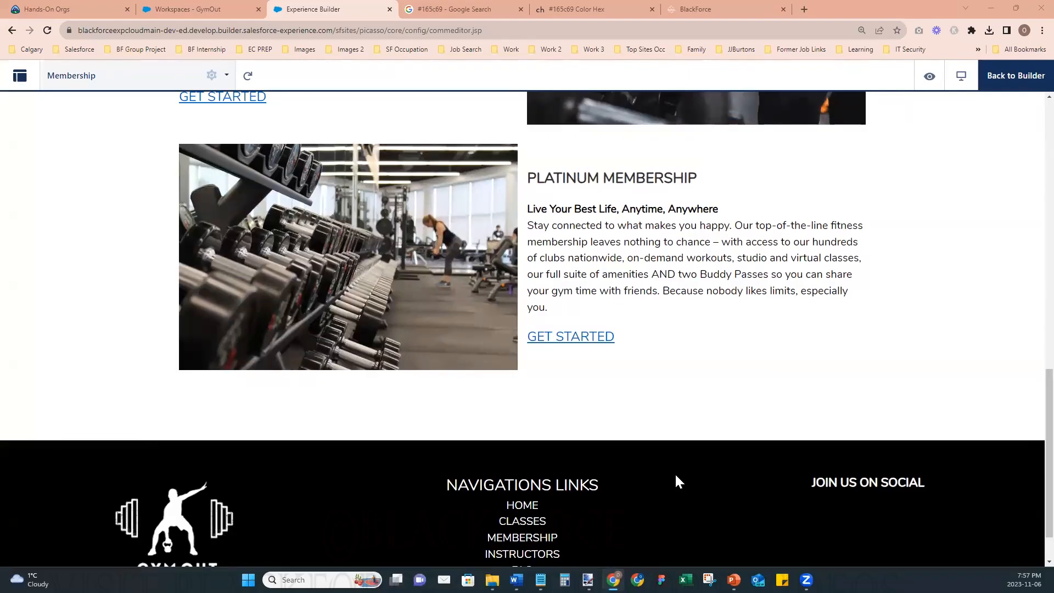
pyautogui.scroll(10, 675, 474)
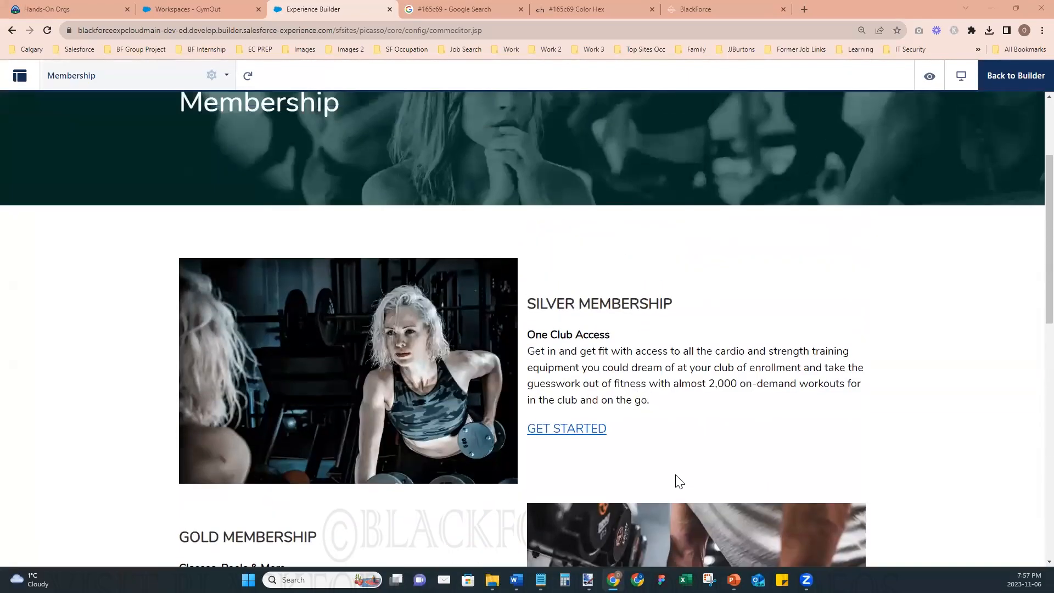
pyautogui.scroll(3, 679, 482)
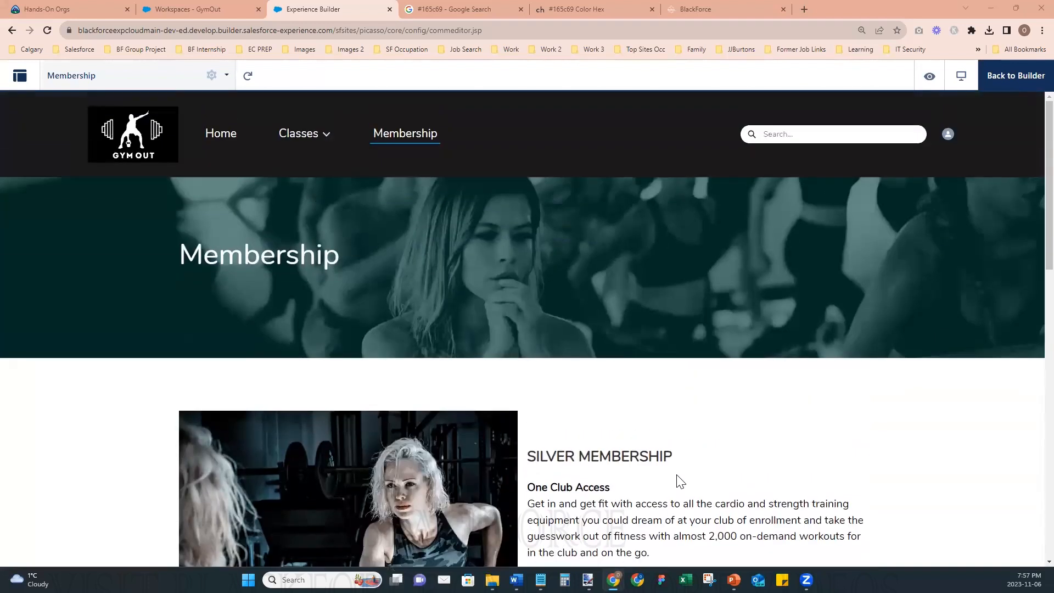